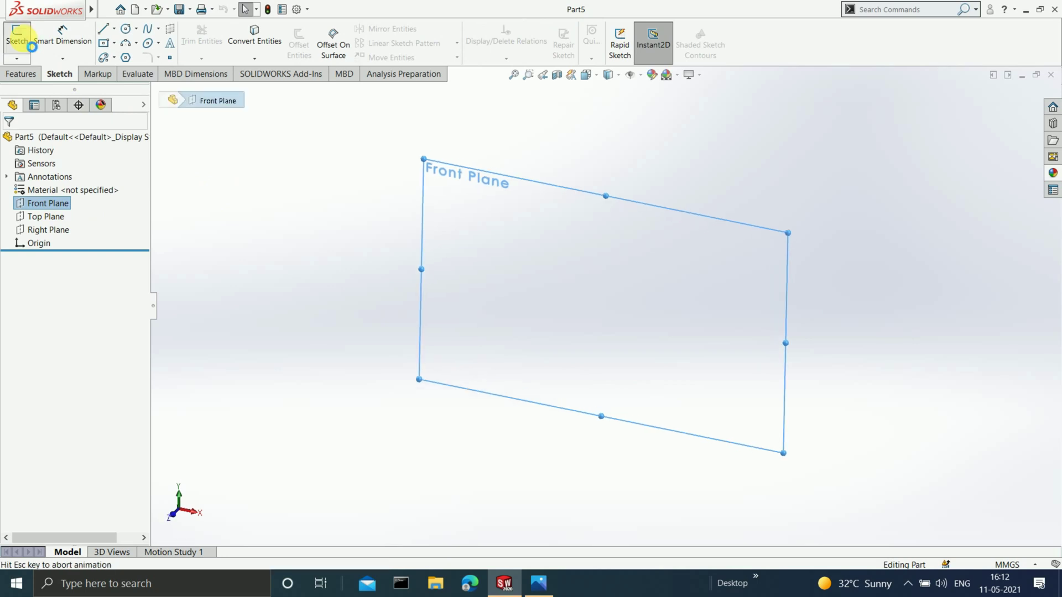
# Step: Sketch a circle centred on the origin of the Front Plane, set its diameter to 24 mm and finish the sketch
pyautogui.click(126, 28)
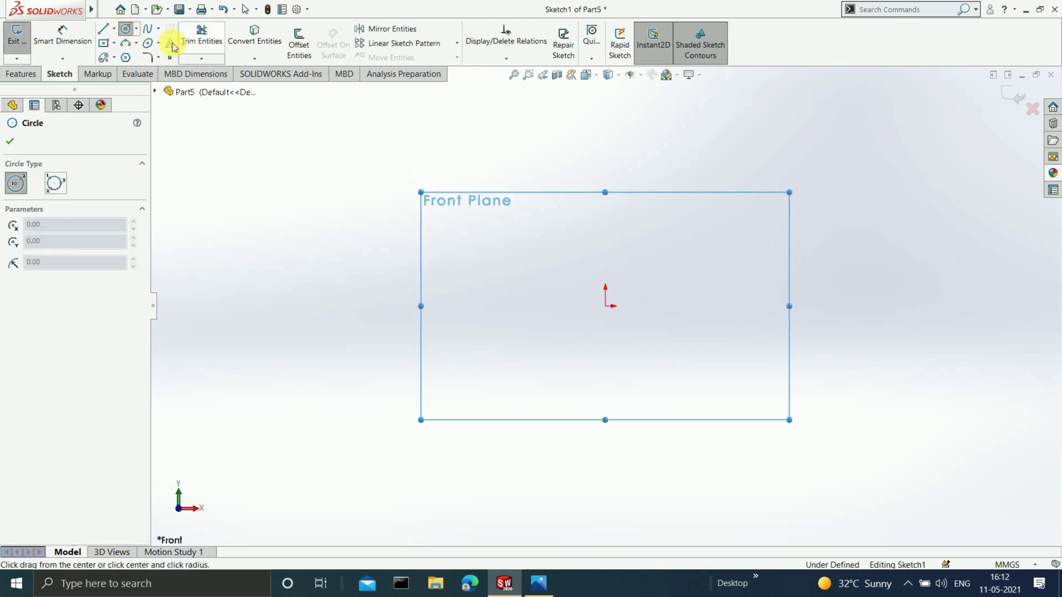
pyautogui.click(605, 307)
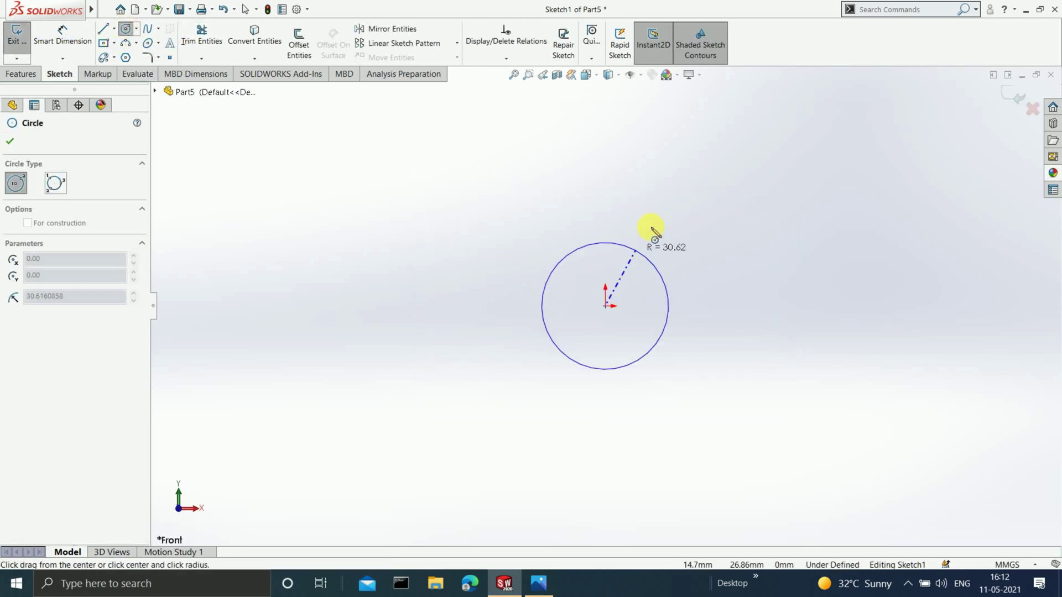
pyautogui.click(680, 202)
pyautogui.click(62, 28)
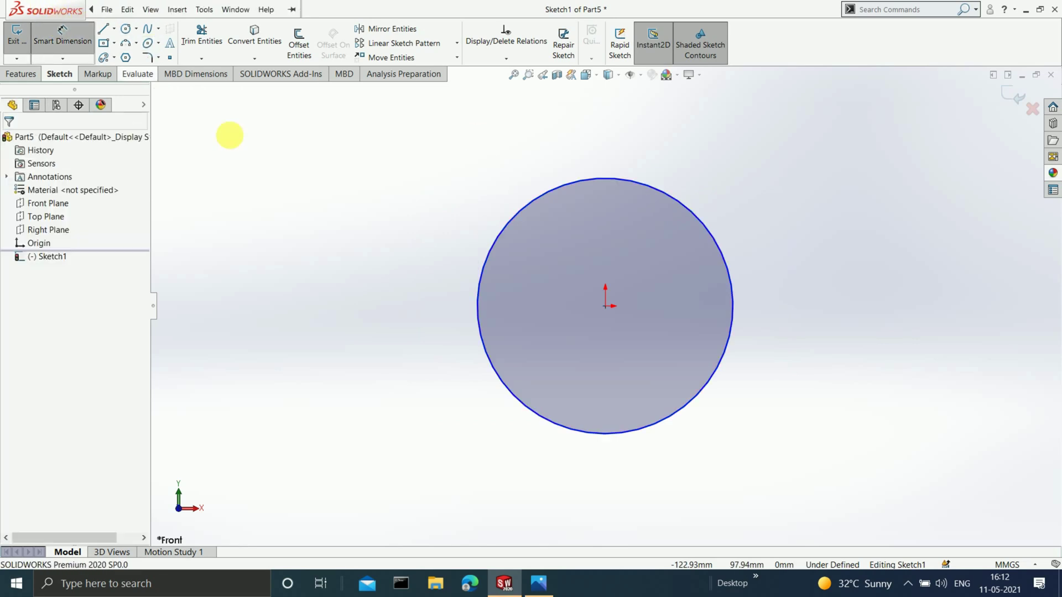
pyautogui.click(493, 240)
pyautogui.click(410, 260)
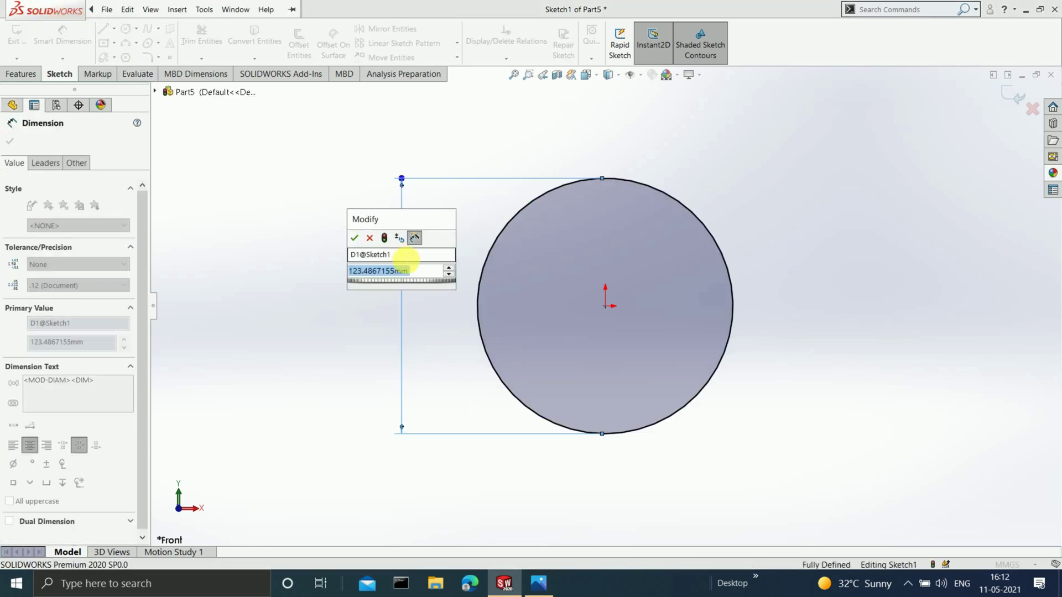
pyautogui.write('24')
pyautogui.press('Return')
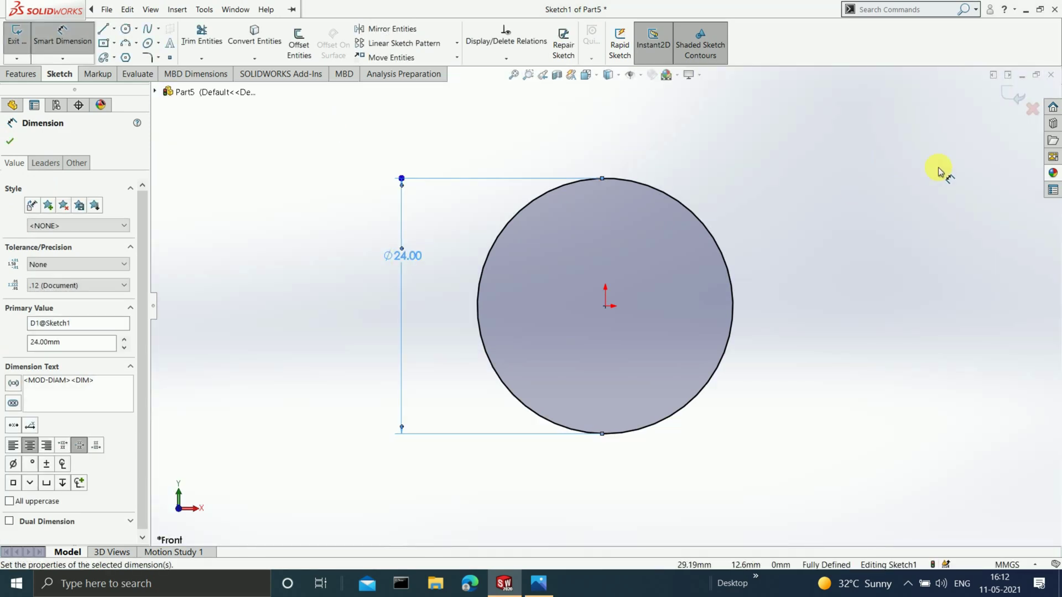
pyautogui.click(1007, 99)
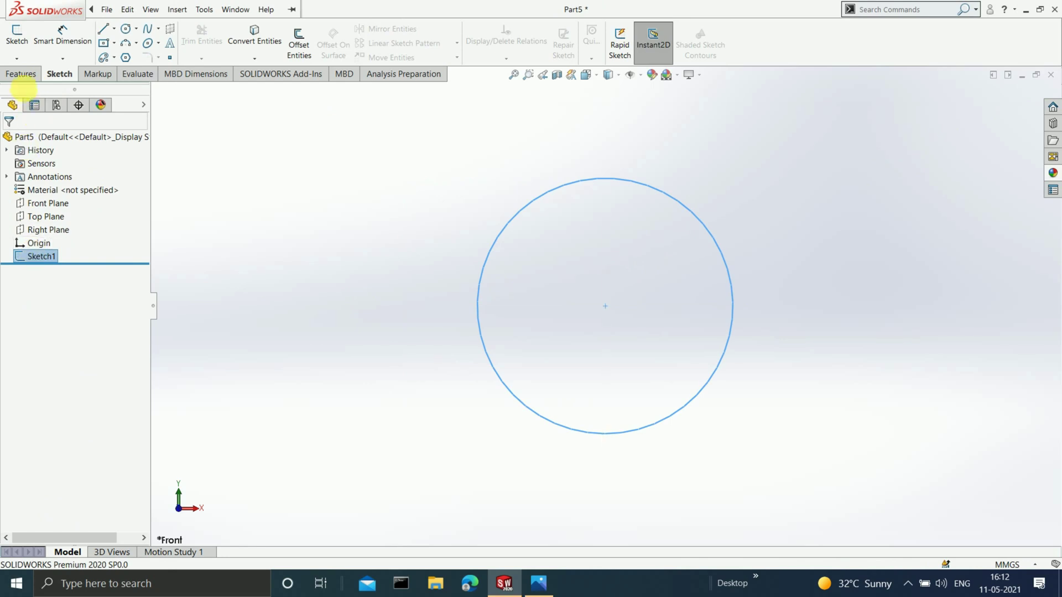
# Step: Extrude the 24 mm circle as a blind boss with a depth of 100 mm
pyautogui.click(21, 75)
pyautogui.click(22, 41)
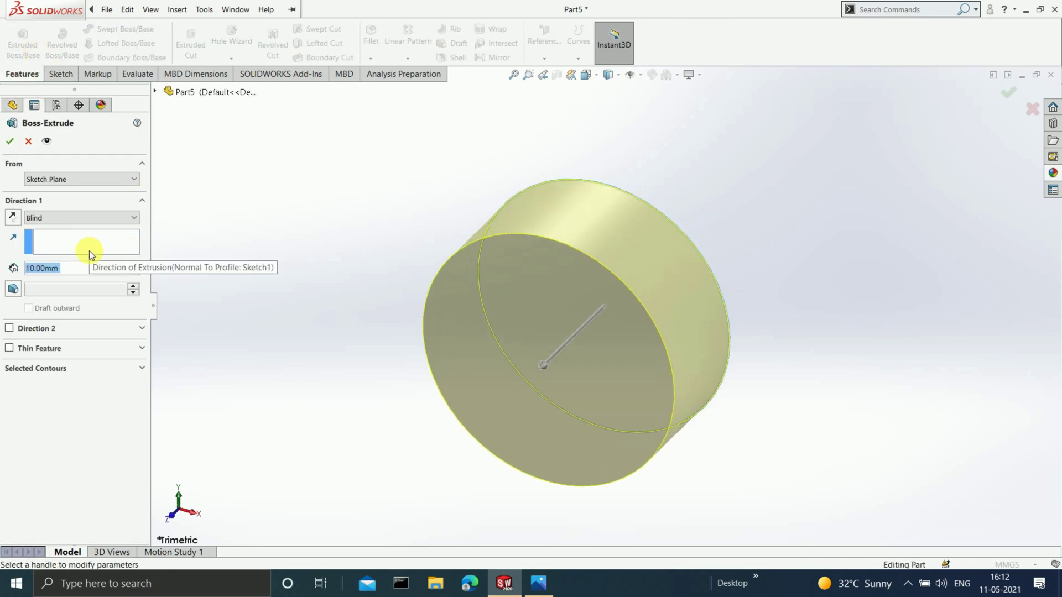
pyautogui.write('100')
pyautogui.press('Return')
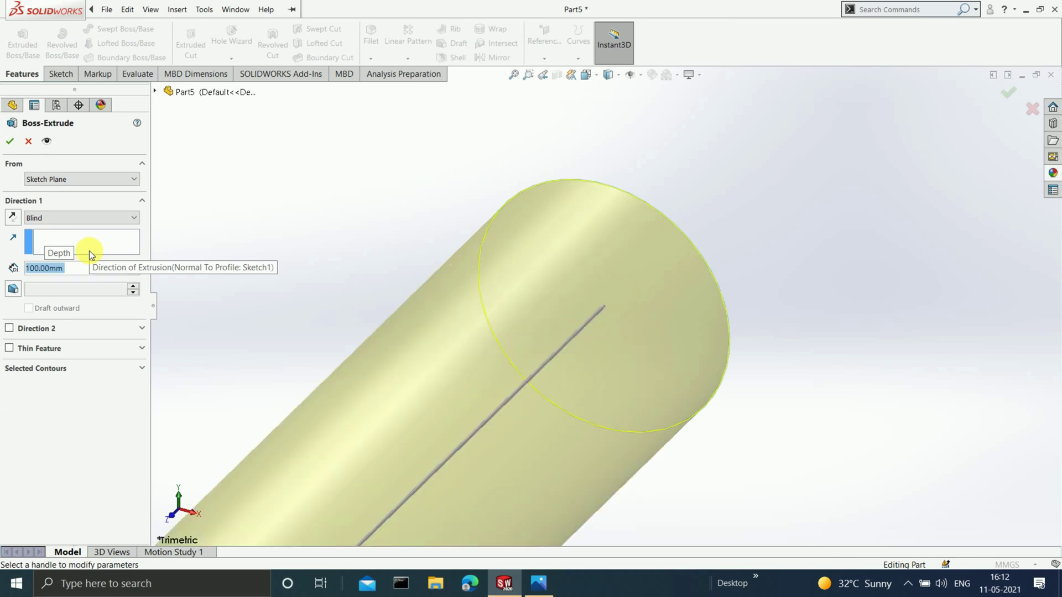
pyautogui.scroll(5, 469, 443)
pyautogui.scroll(-2, 574, 398)
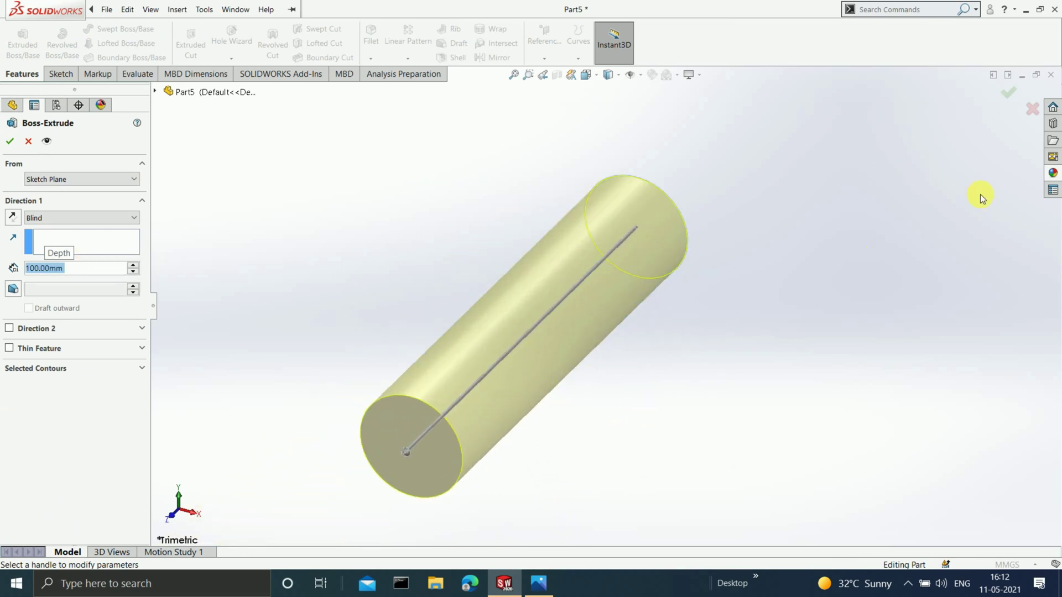
pyautogui.click(1008, 91)
# Step: Sketch a circle about 27.5 mm in diameter, centred on the origin, on the cylinder's front end face
pyautogui.scroll(3, 598, 334)
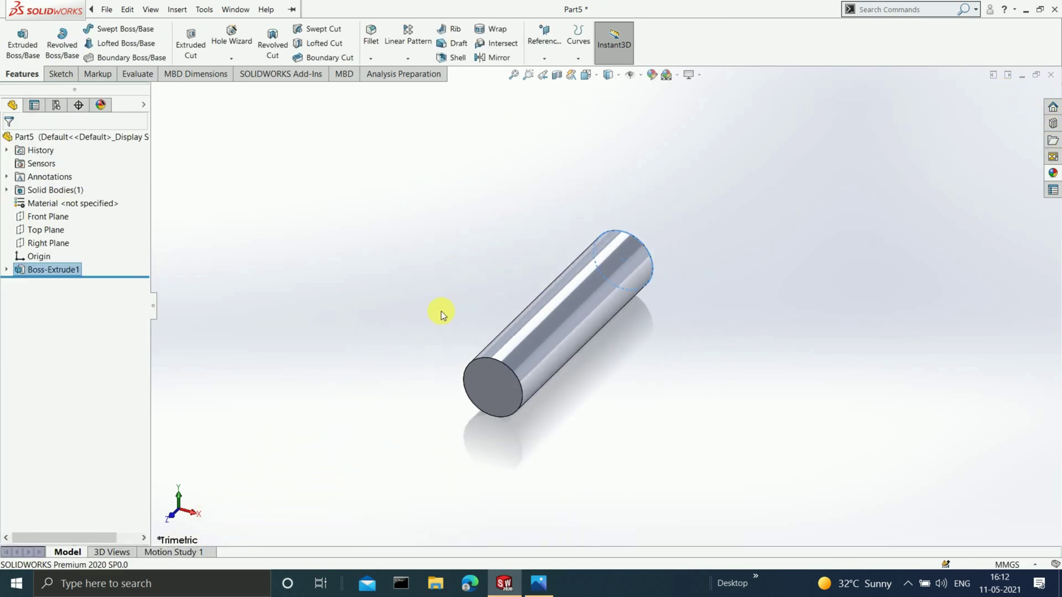
pyautogui.scroll(-2, 516, 313)
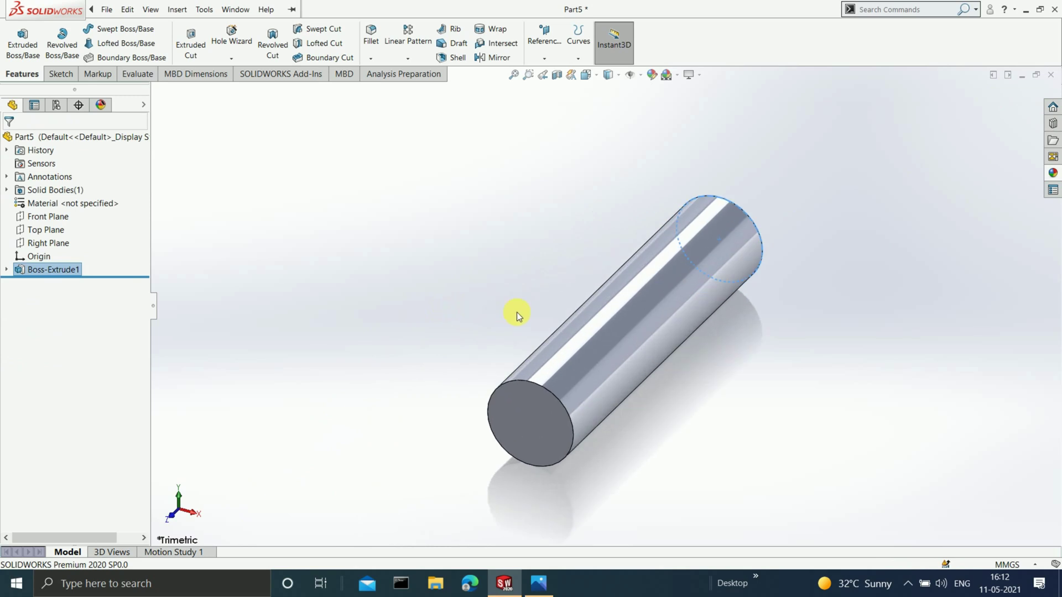
pyautogui.click(551, 428)
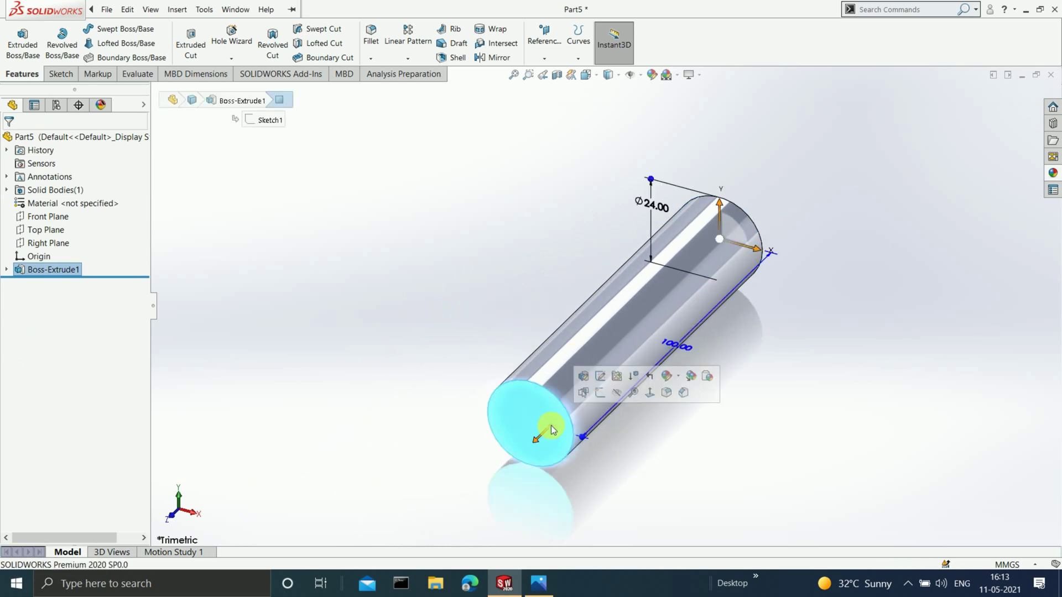
pyautogui.click(57, 73)
pyautogui.click(17, 34)
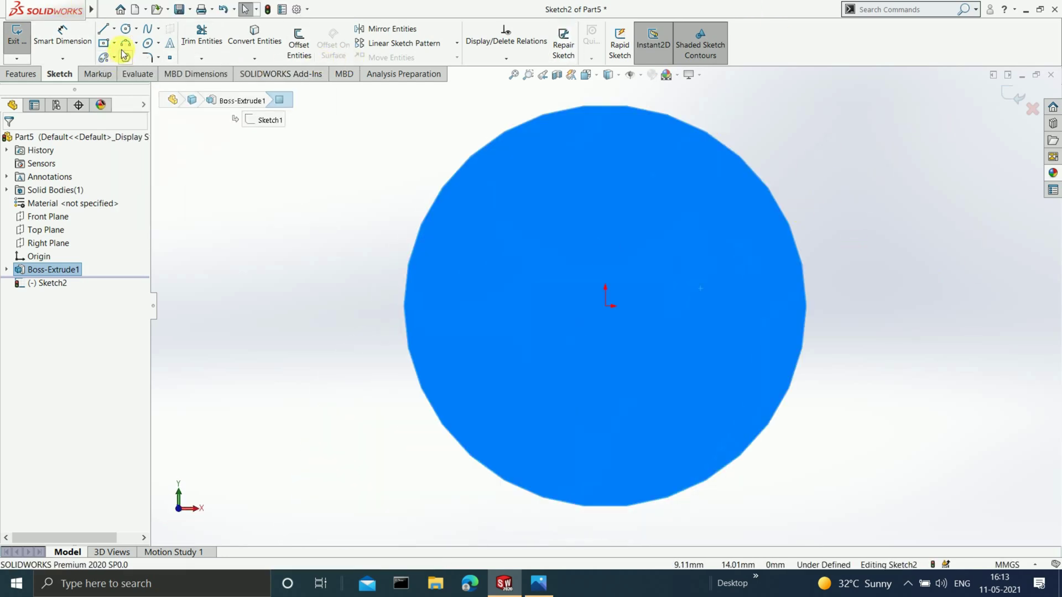
pyautogui.click(127, 28)
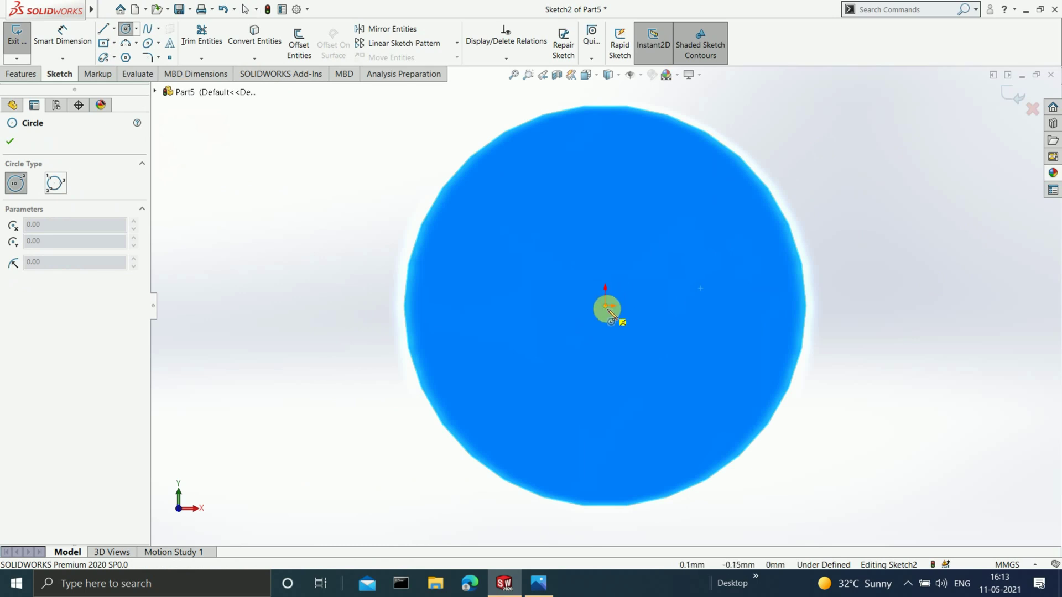
pyautogui.click(606, 308)
pyautogui.click(782, 159)
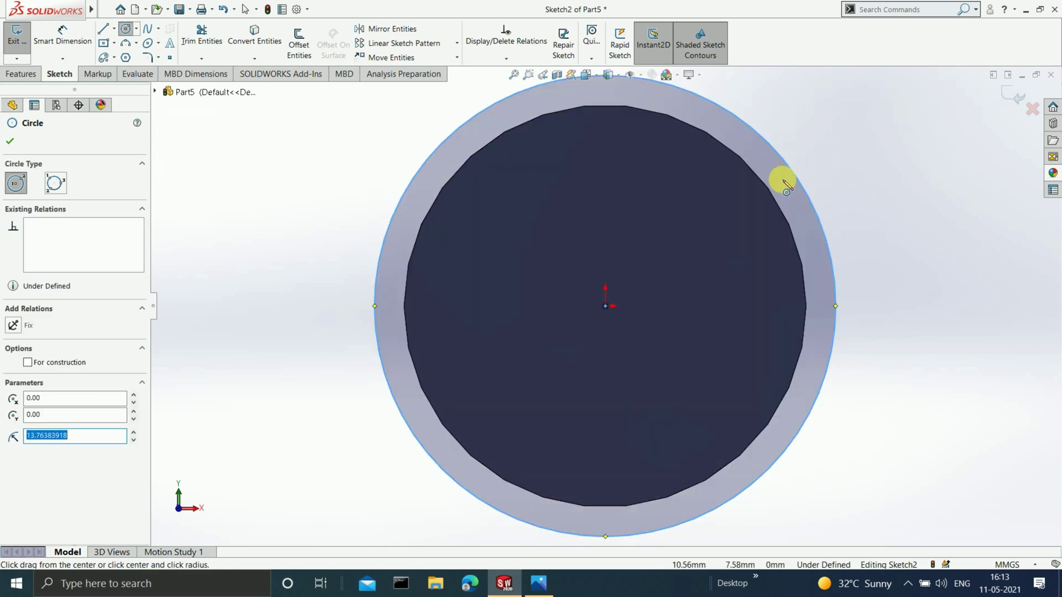
# Step: Set the new circle's diameter to 25 mm and finish the sketch
pyautogui.click(90, 46)
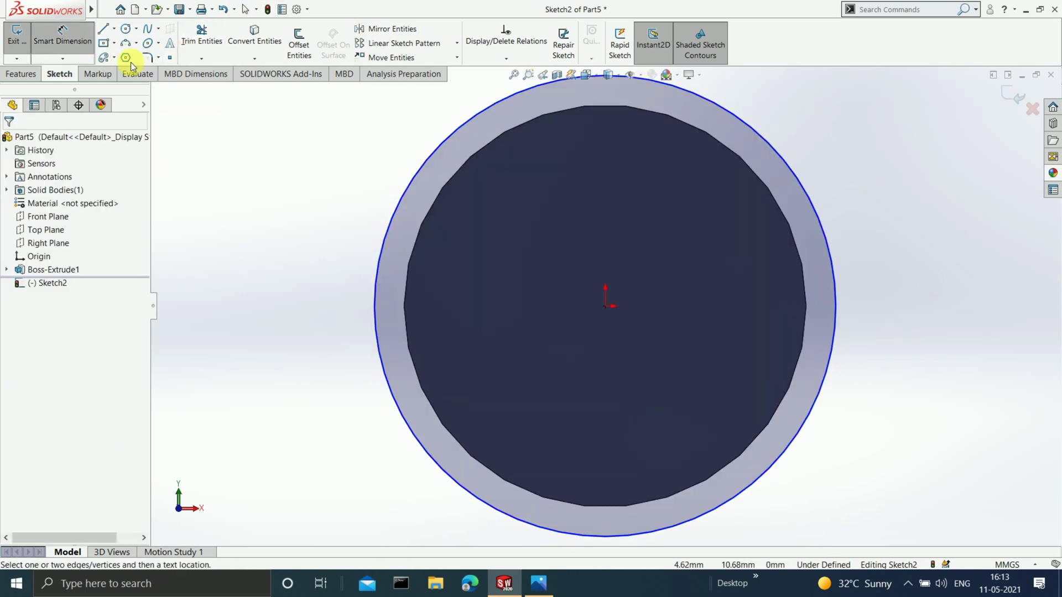
pyautogui.click(386, 242)
pyautogui.click(299, 266)
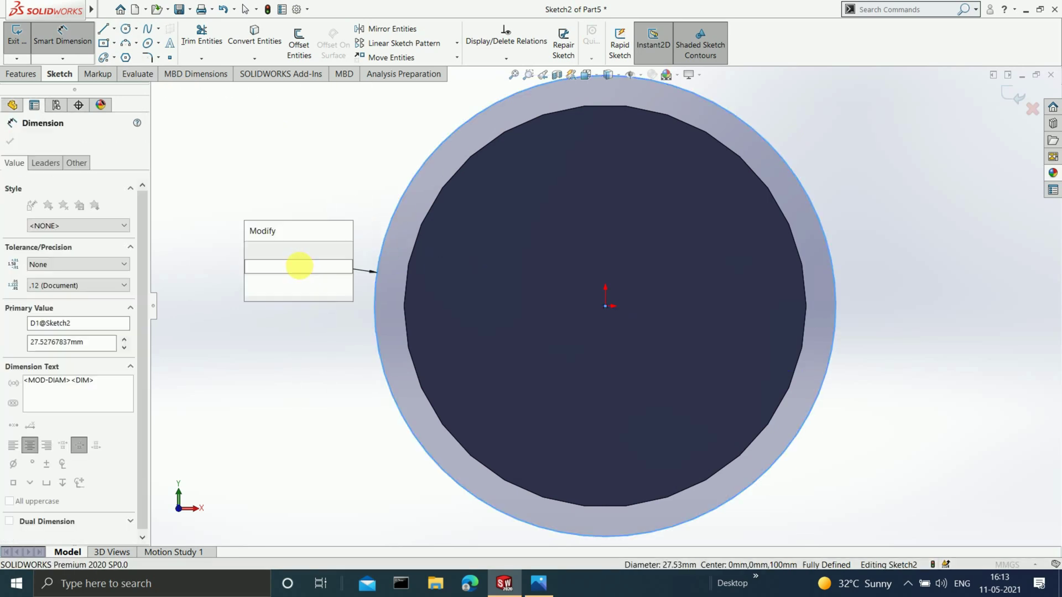
pyautogui.write('25')
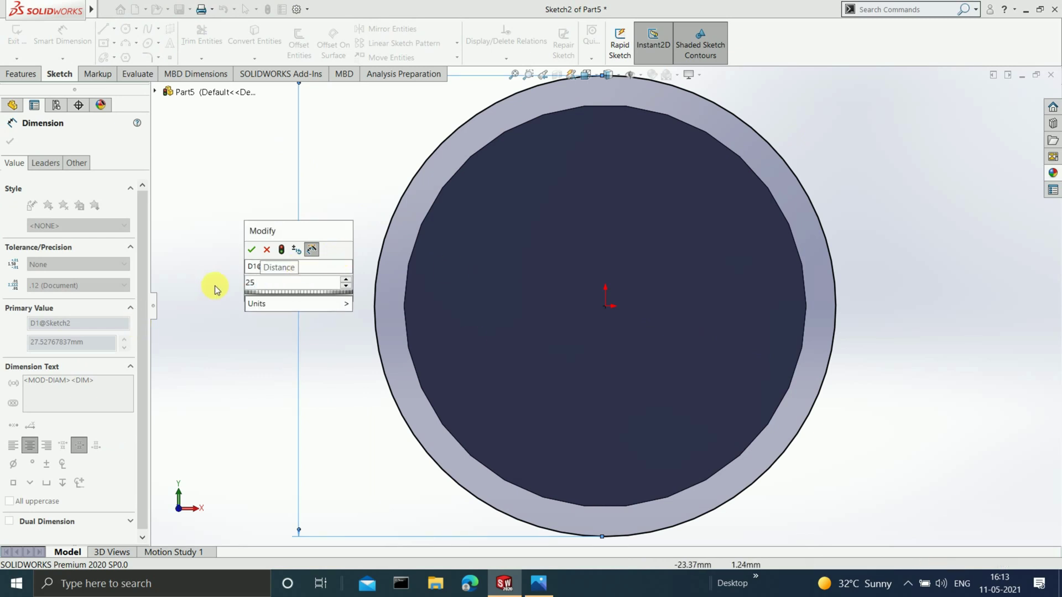
pyautogui.click(252, 251)
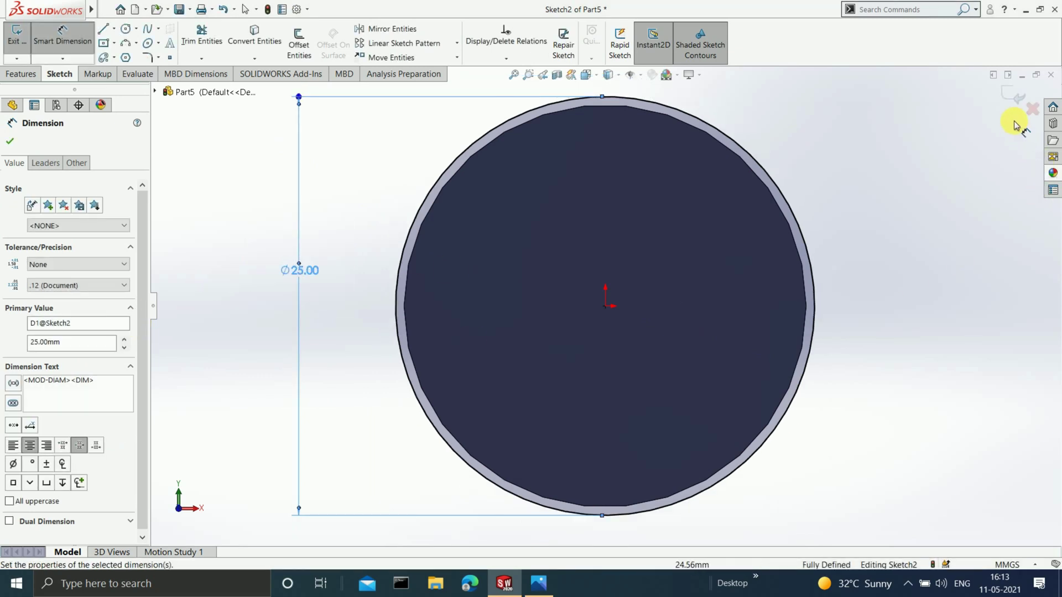
pyautogui.click(957, 178)
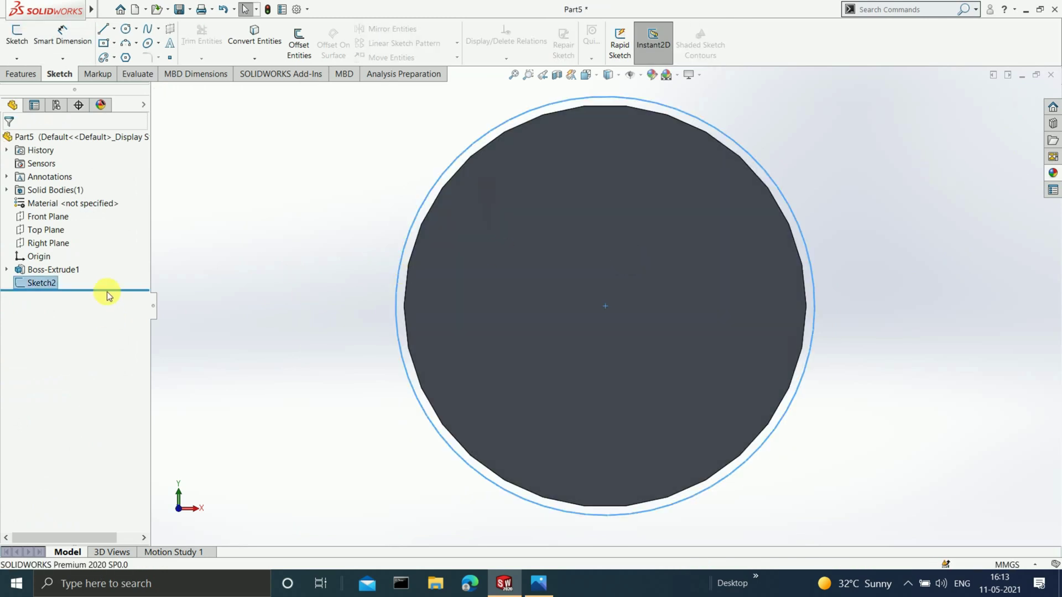
# Step: Extrude the 25 mm circle outward from the shaft's end by 7 mm, merged with the existing body
pyautogui.click(17, 76)
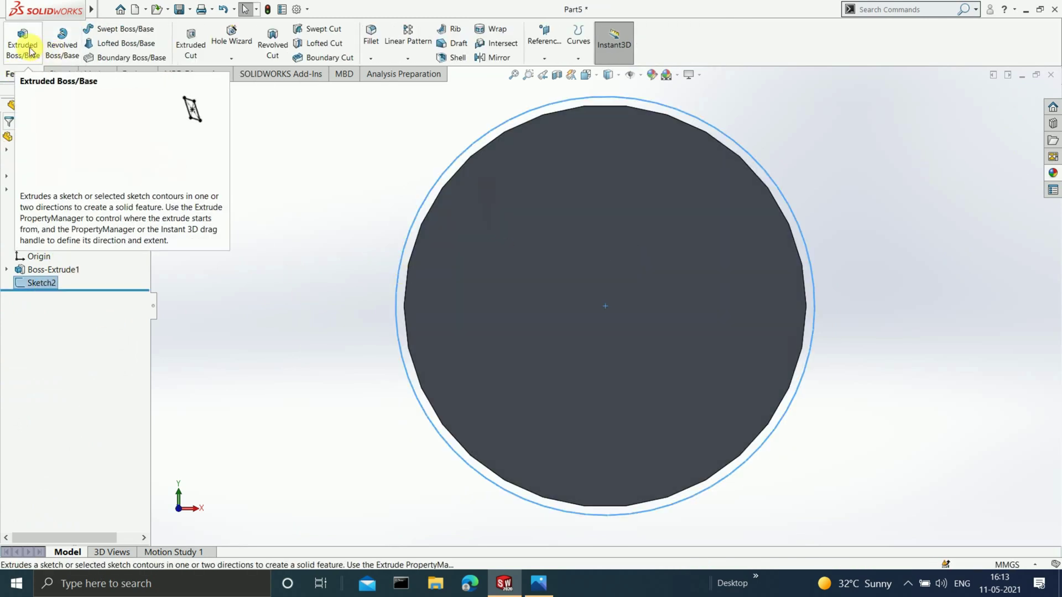
pyautogui.click(23, 44)
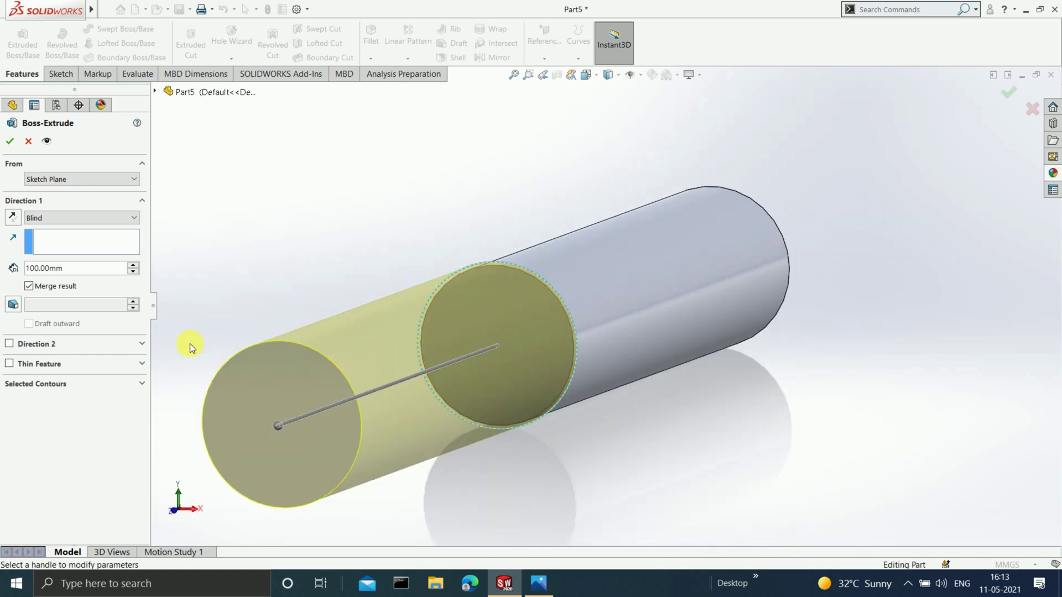
pyautogui.doubleClick(68, 270)
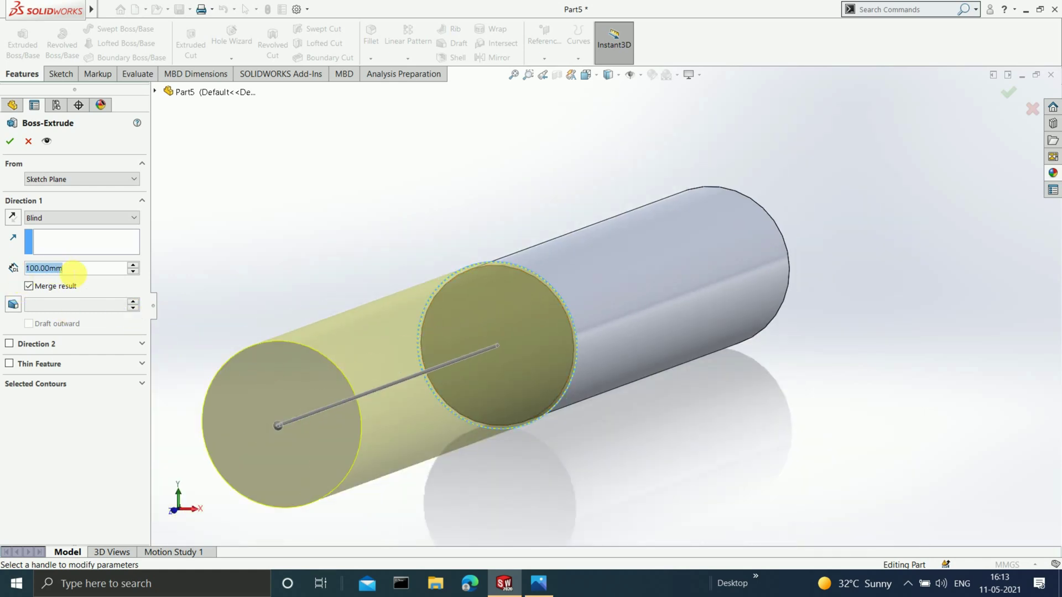
pyautogui.write('7')
pyautogui.press('Return')
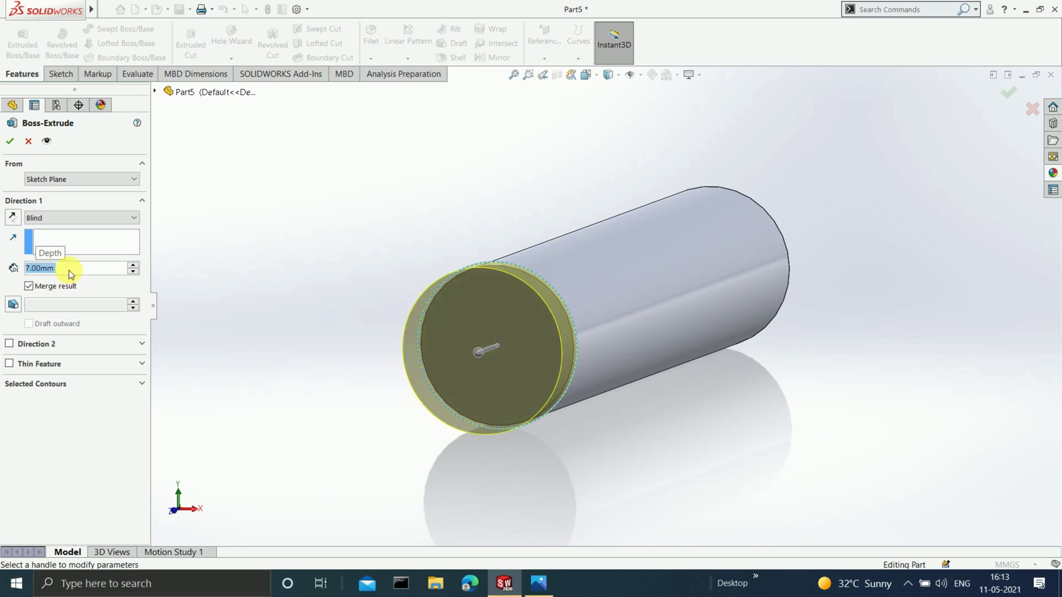
pyautogui.click(1005, 92)
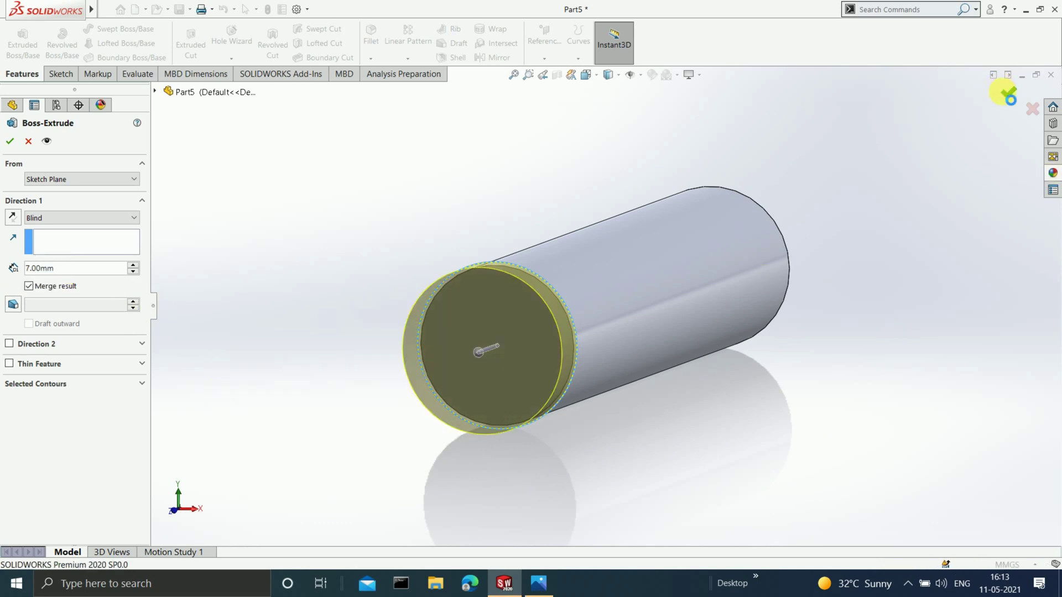
# Step: Select the end face of the 25 mm section and set that section's extrusion depth to 8 mm
pyautogui.scroll(-1, 565, 284)
pyautogui.click(546, 217)
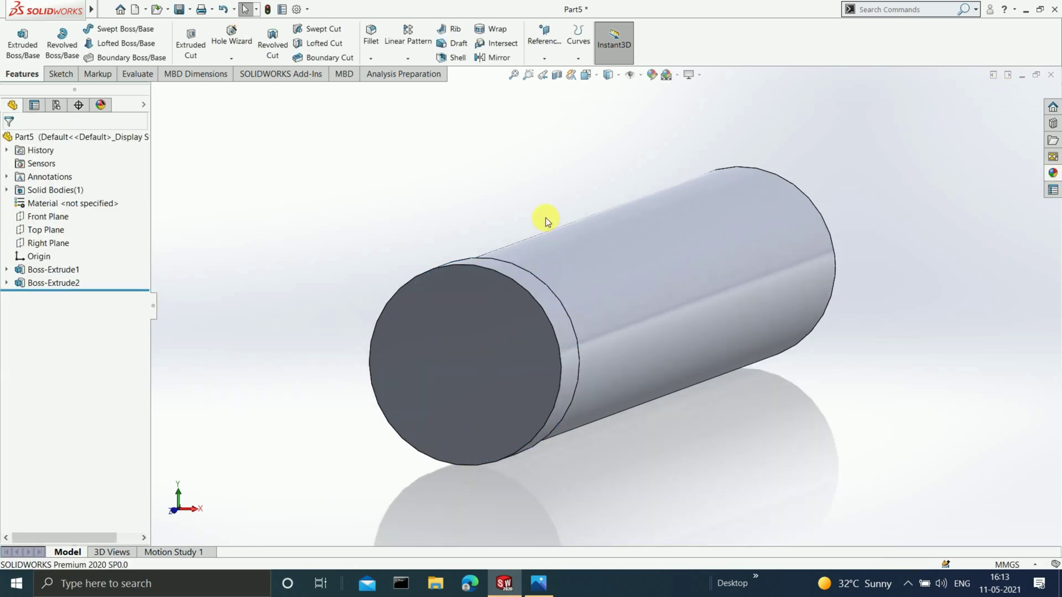
pyautogui.hotkey('ctrl', '1')
pyautogui.click(615, 313)
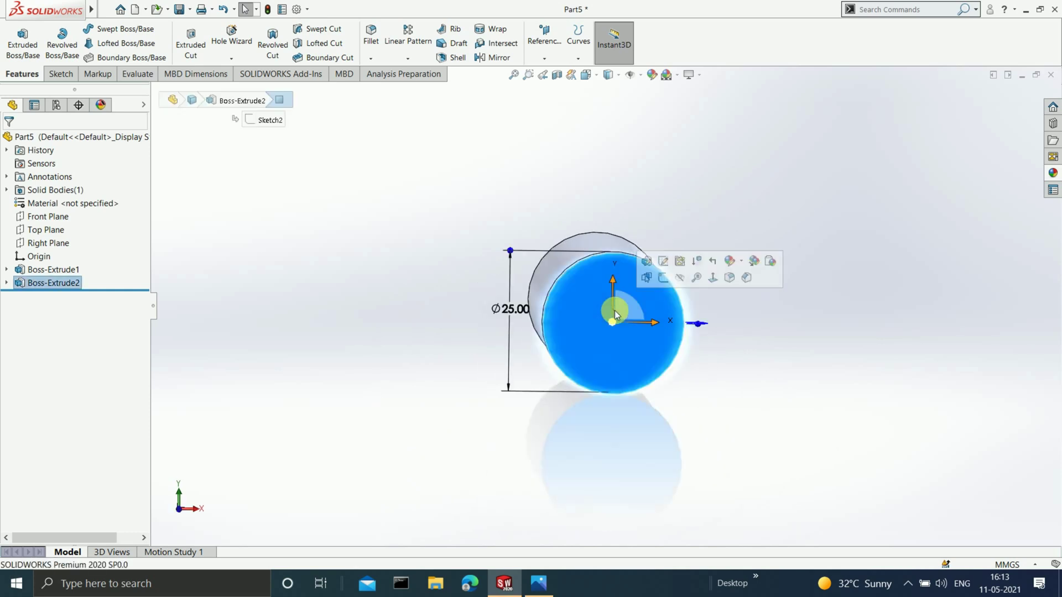
pyautogui.hotkey('ctrl', '8')
pyautogui.write('8')
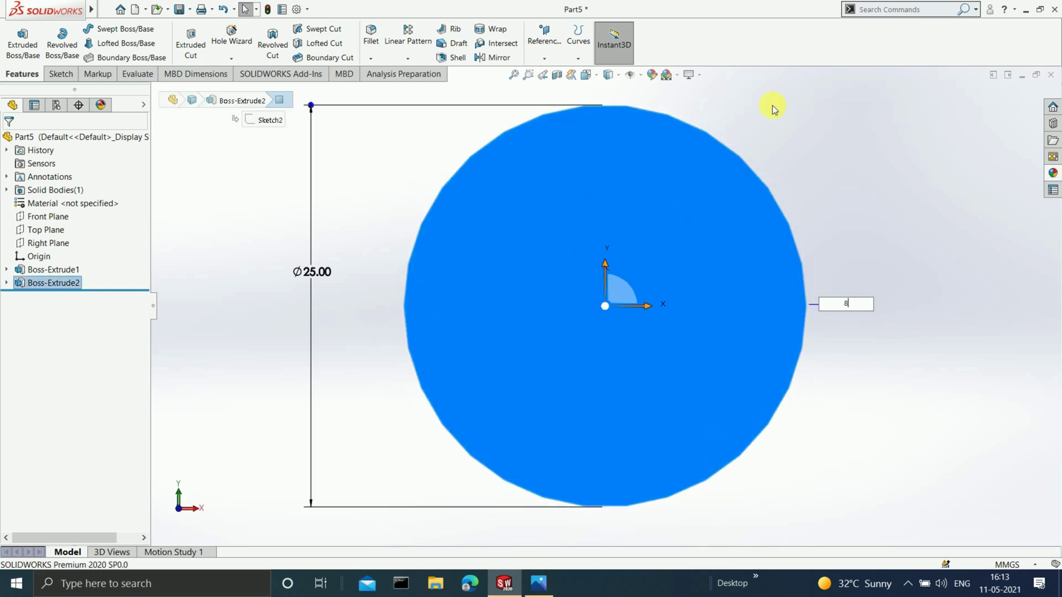
# Step: Sketch a circle about 29.9 mm in diameter, centred on the origin, on the 25 mm section's end face
pyautogui.click(58, 73)
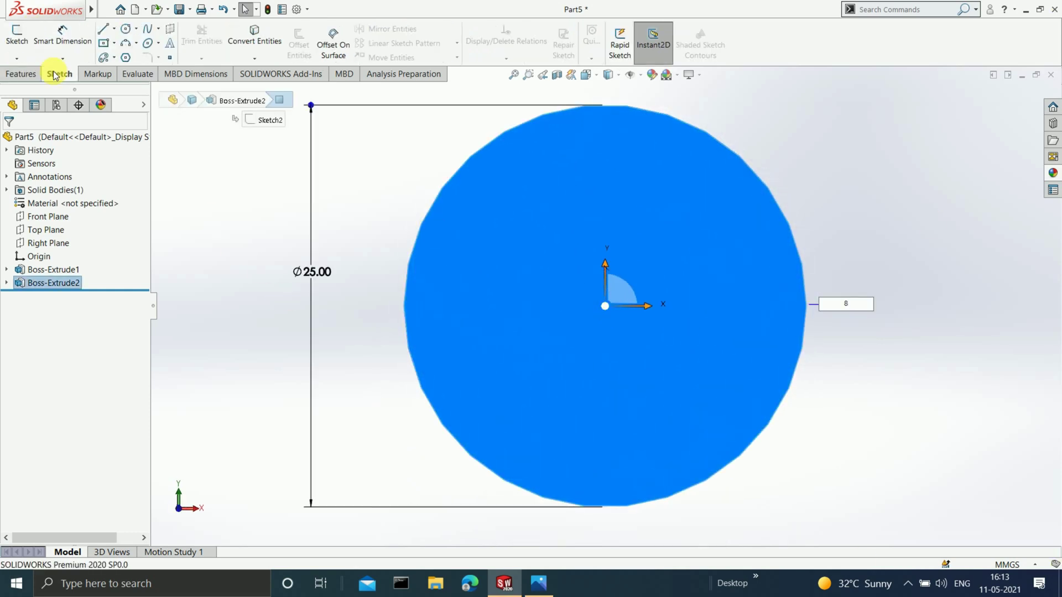
pyautogui.click(16, 36)
pyautogui.click(126, 28)
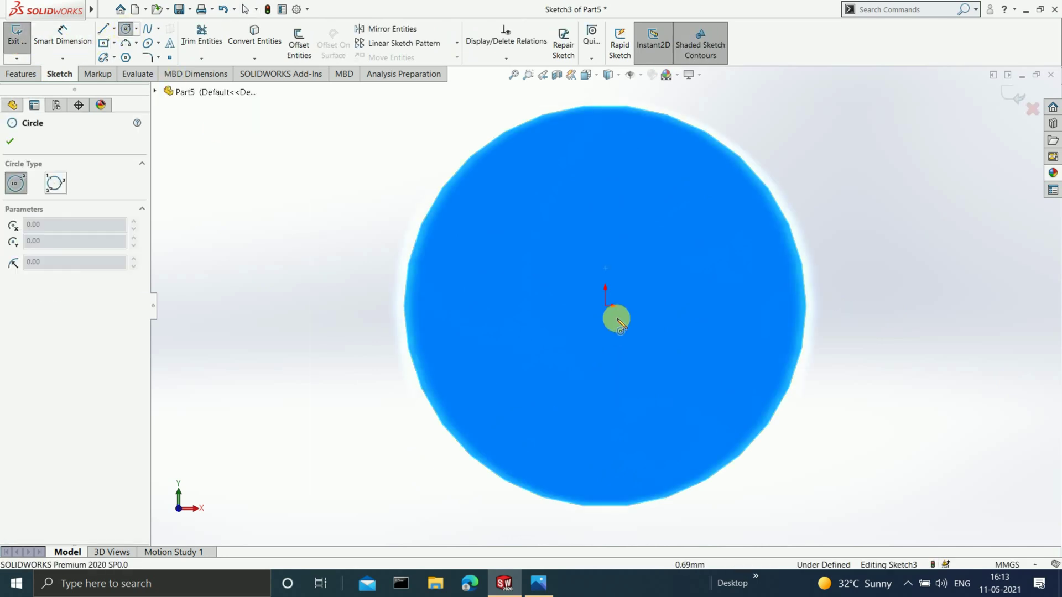
pyautogui.click(605, 305)
pyautogui.click(807, 176)
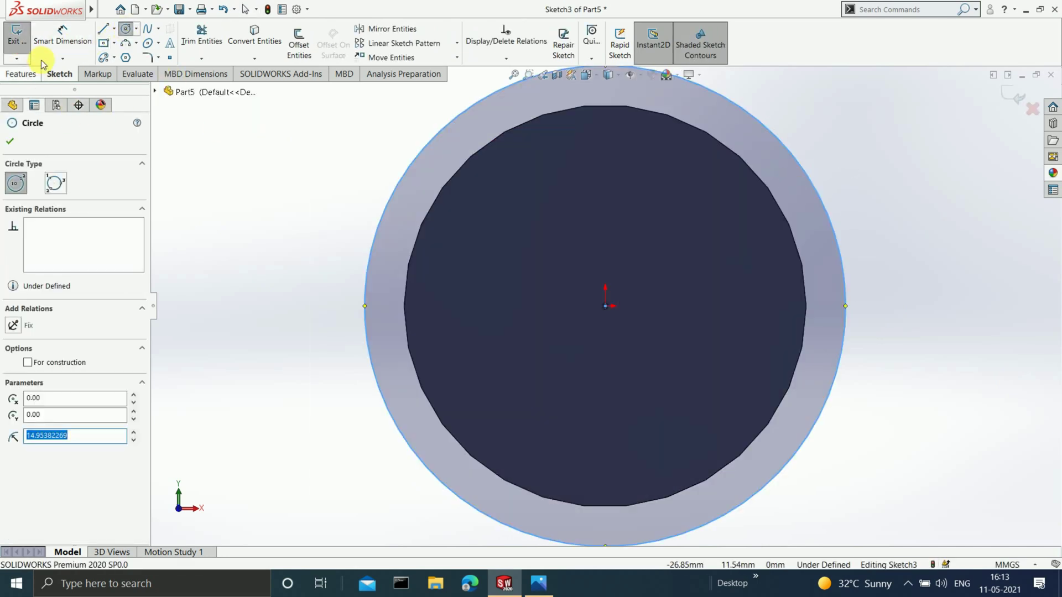
# Step: Dimension the circle around the 25 mm section with a 30 mm diameter and finish the sketch
pyautogui.click(62, 36)
pyautogui.click(380, 221)
pyautogui.click(309, 238)
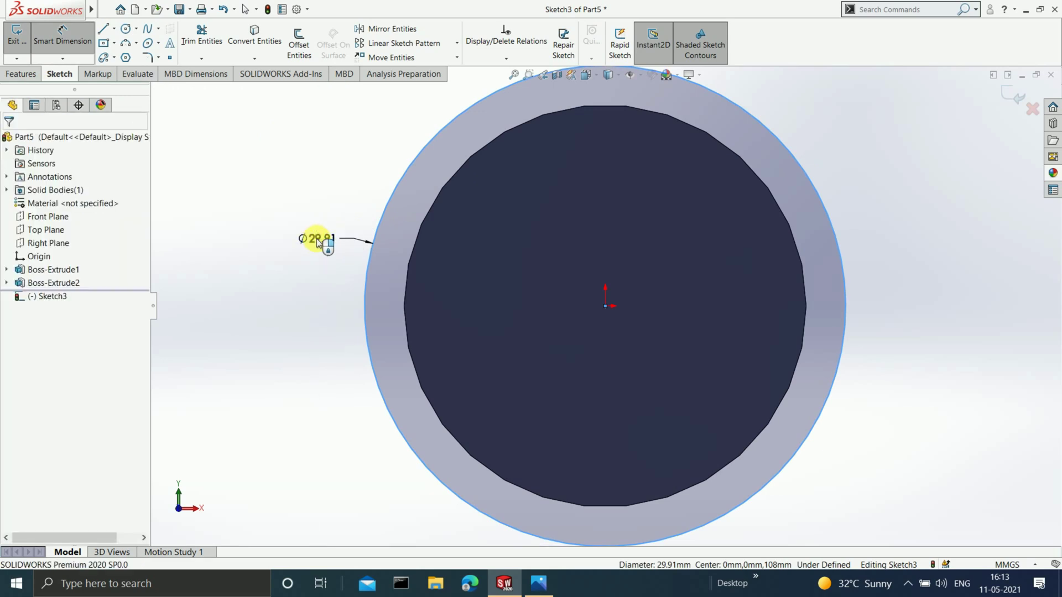
pyautogui.write('30')
pyautogui.press('Return')
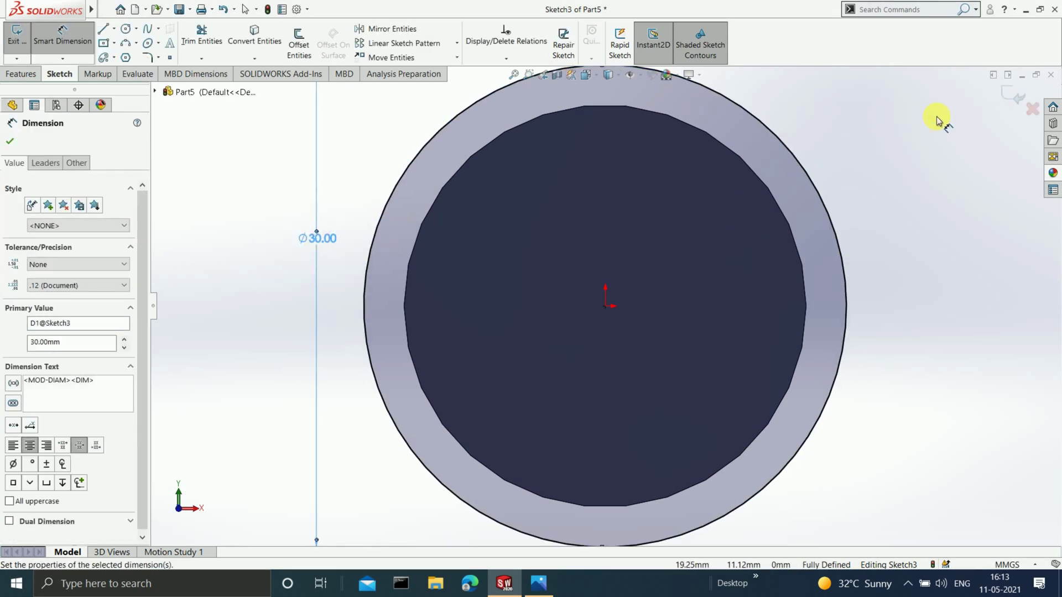
pyautogui.click(1017, 98)
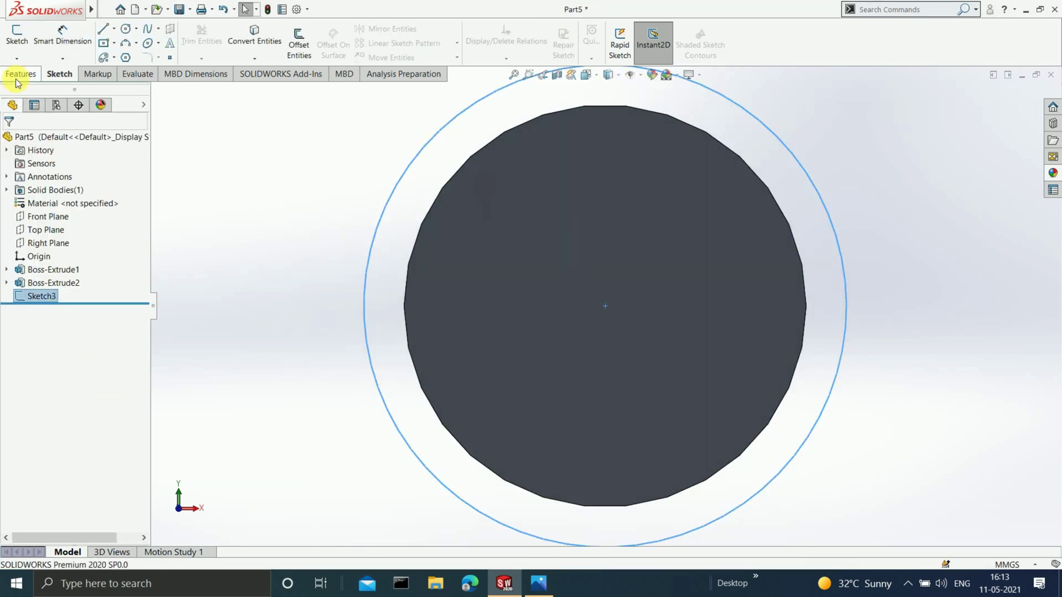
# Step: Extrude the 30 mm circle outward from the shaft's end by 3 mm, merged with the existing body
pyautogui.click(19, 77)
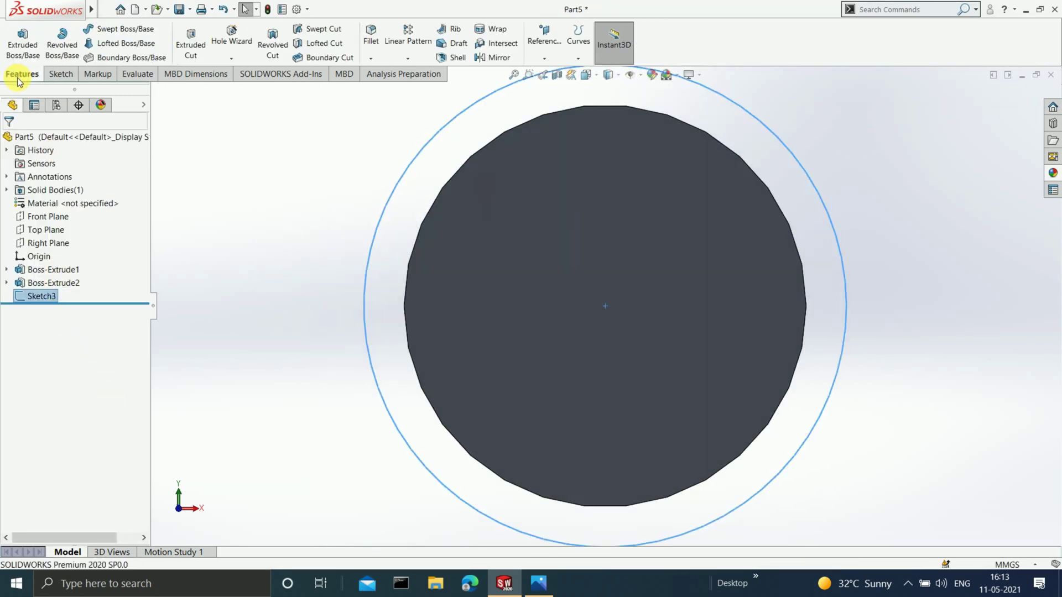
pyautogui.click(23, 44)
pyautogui.moveTo(585, 279); pyautogui.dragTo(409, 300, button='middle')
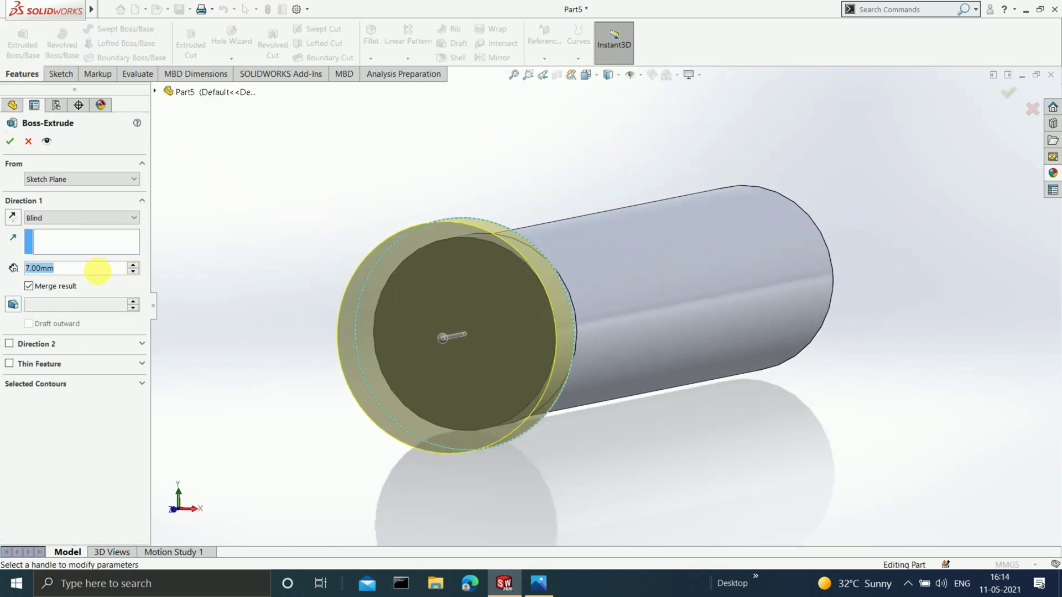
pyautogui.write('3')
pyautogui.press('Return')
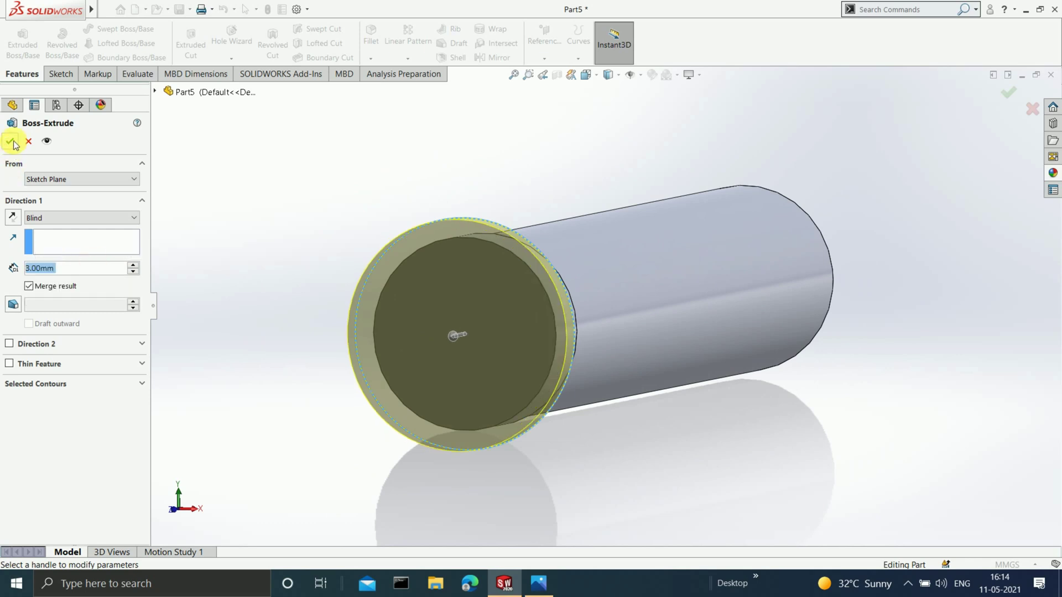
pyautogui.press('Return')
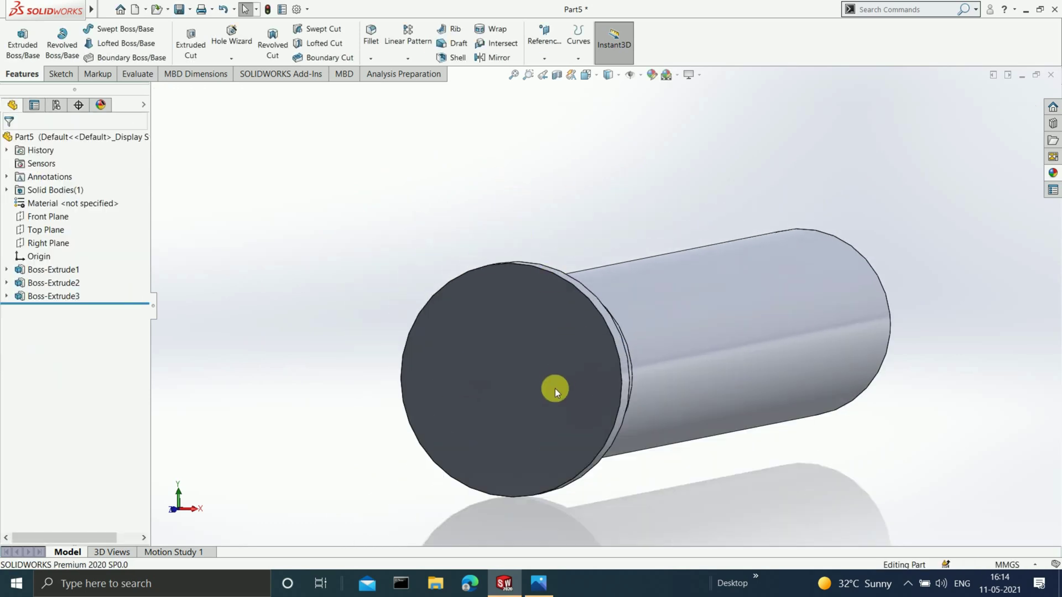
# Step: Sketch a circle about 20.3 mm in diameter, centred on the origin, on the end face of the 30 mm collar
pyautogui.click(550, 384)
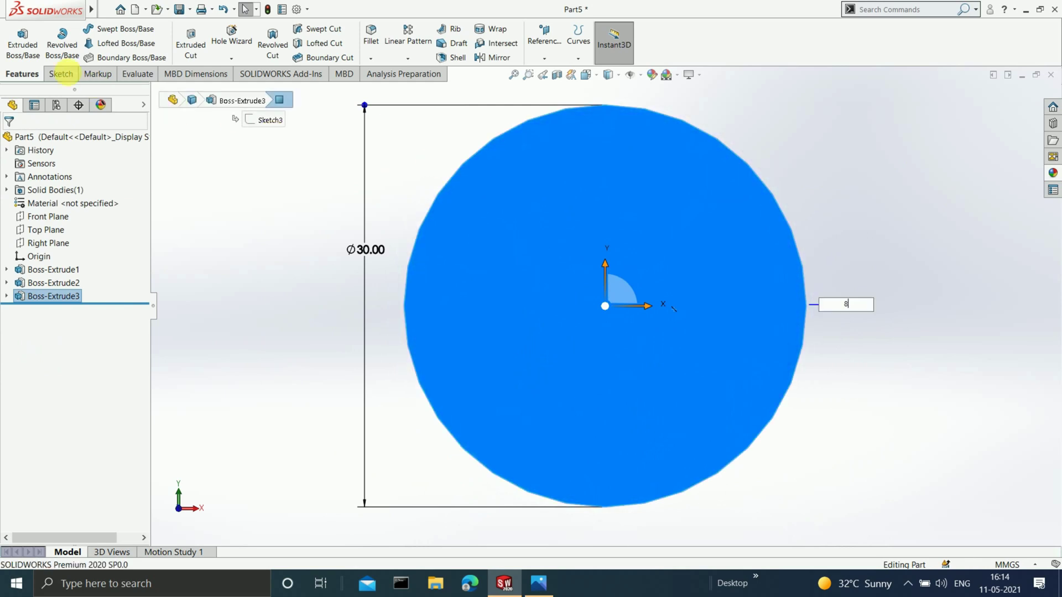
pyautogui.click(60, 74)
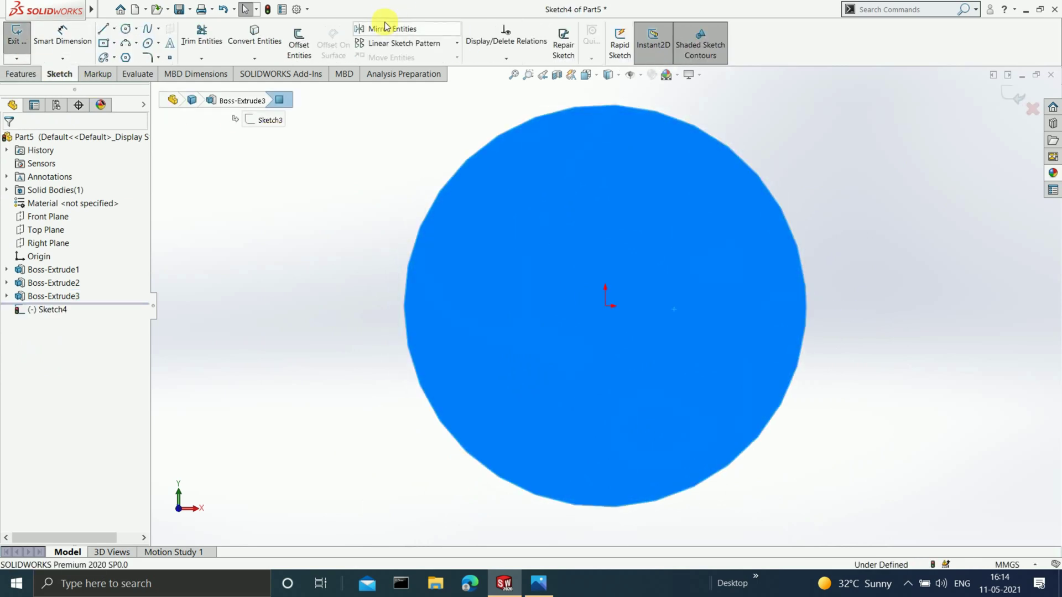
pyautogui.click(126, 30)
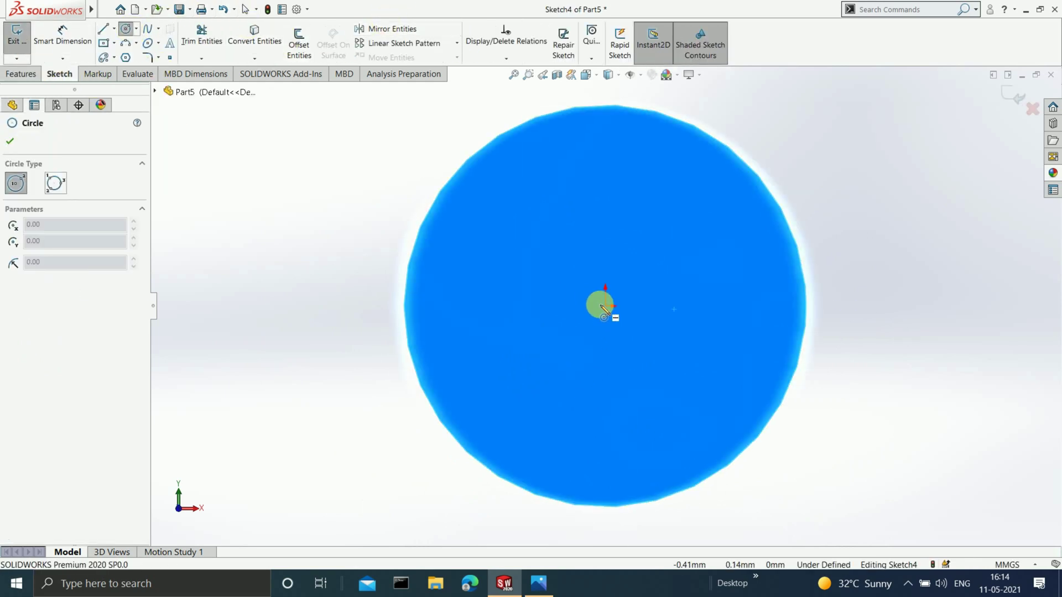
pyautogui.moveTo(605, 306); pyautogui.dragTo(719, 226)
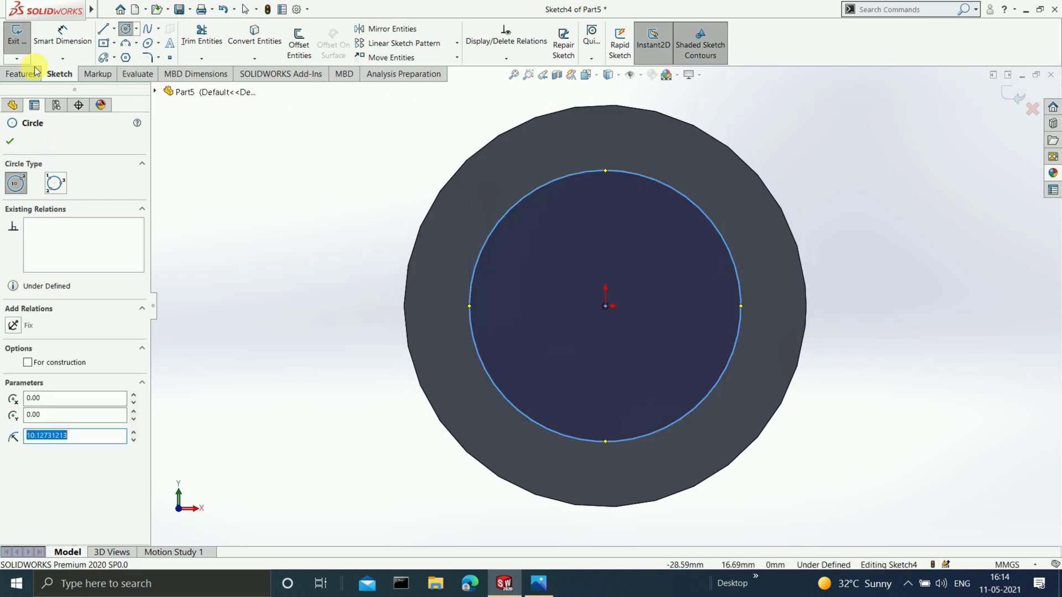
# Step: Dimension the circle on the 30 mm collar's face with a 24 mm diameter and finish the sketch
pyautogui.click(87, 50)
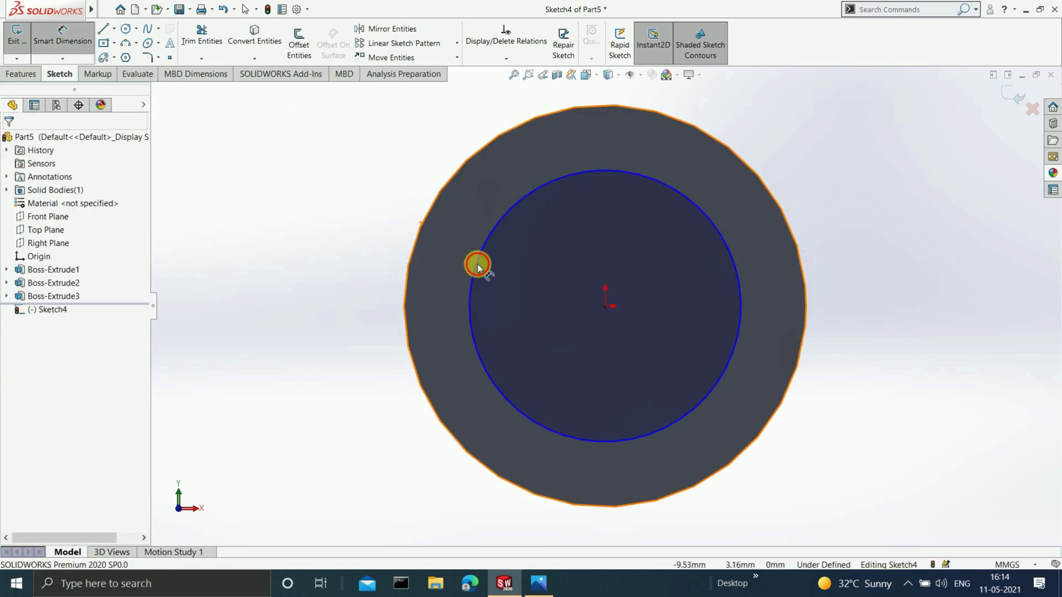
pyautogui.click(475, 261)
pyautogui.click(303, 299)
pyautogui.write('24')
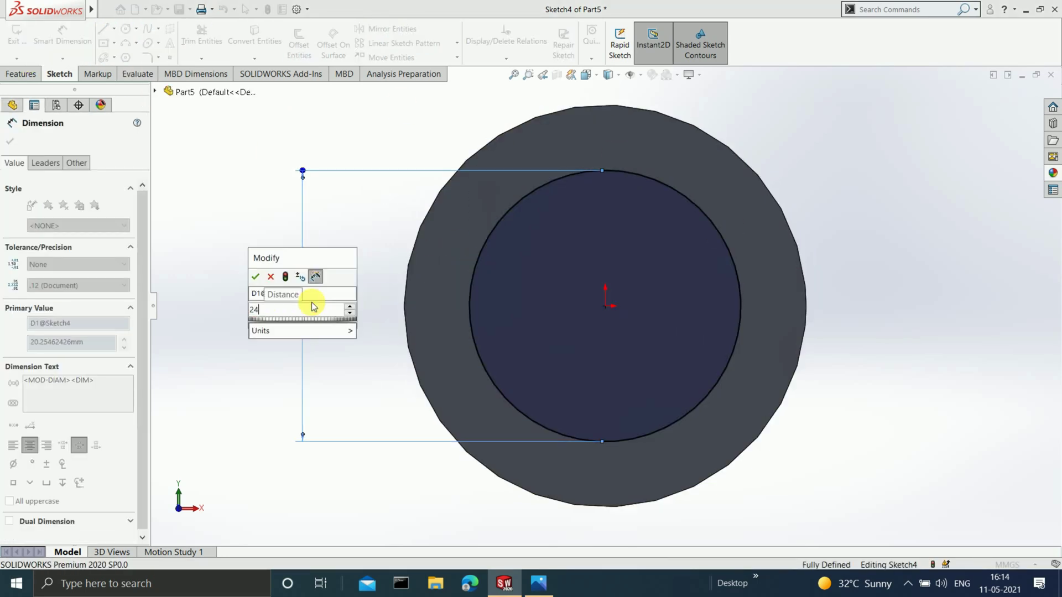
pyautogui.press('Return')
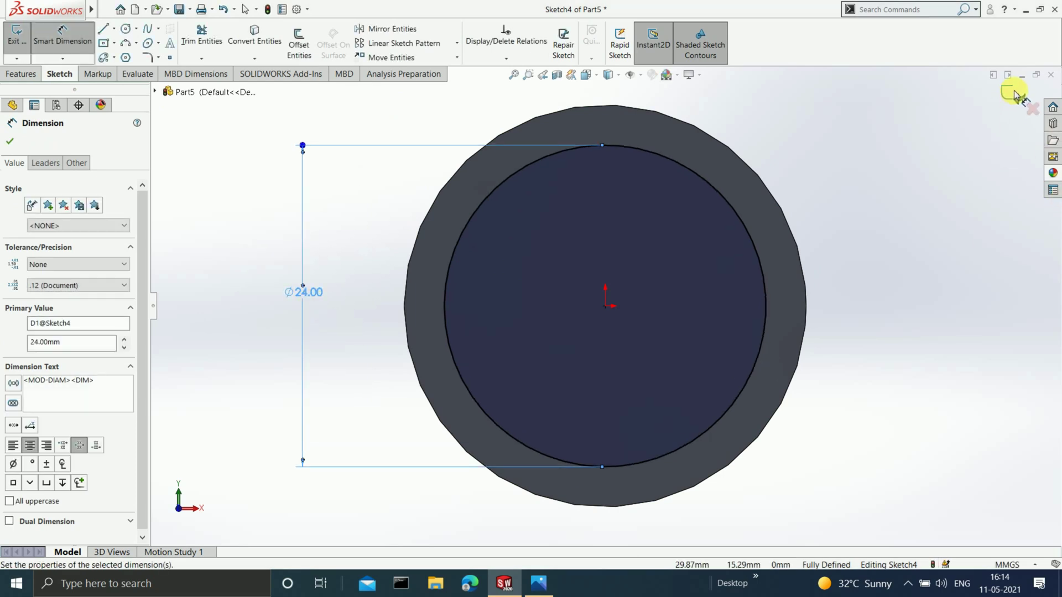
pyautogui.click(1016, 93)
# Step: Extrude the 24 mm circle outward from the collar's face by 29 mm, merged with the existing body
pyautogui.scroll(2, 635, 262)
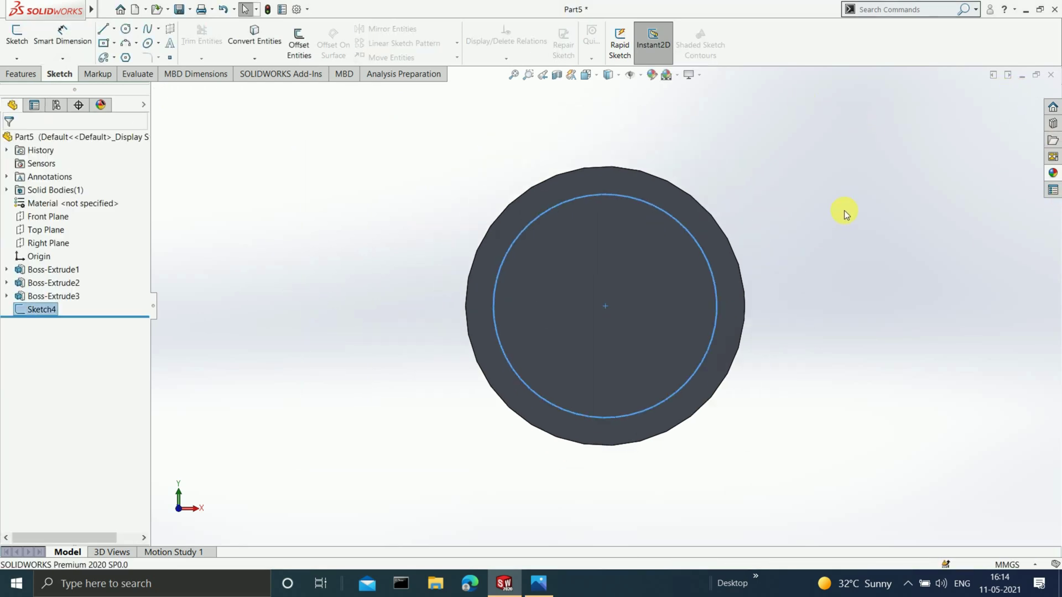
pyautogui.moveTo(843, 212); pyautogui.dragTo(437, 336, button='middle')
pyautogui.click(20, 73)
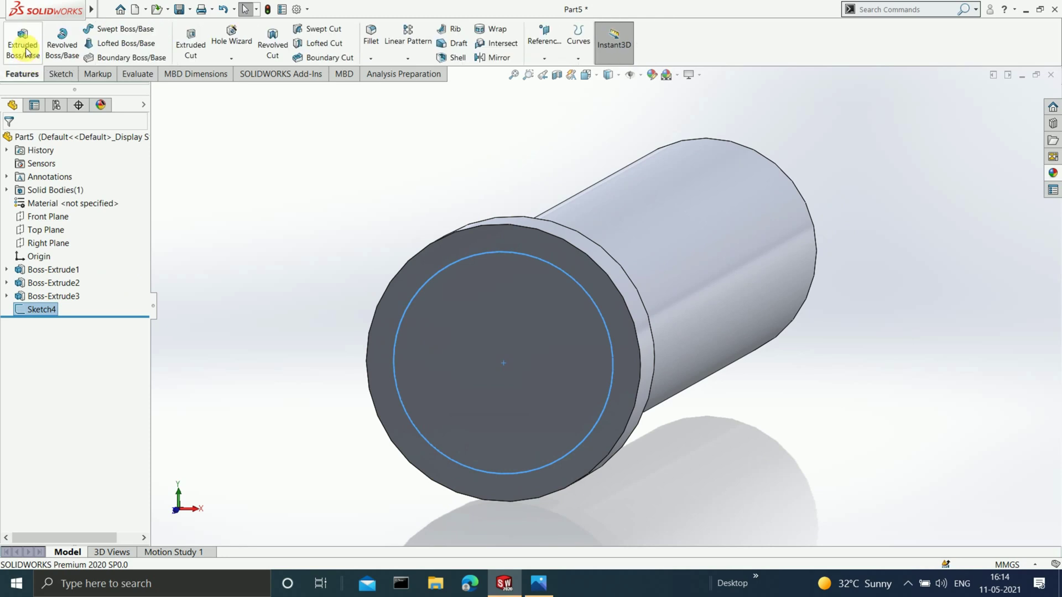
pyautogui.click(22, 44)
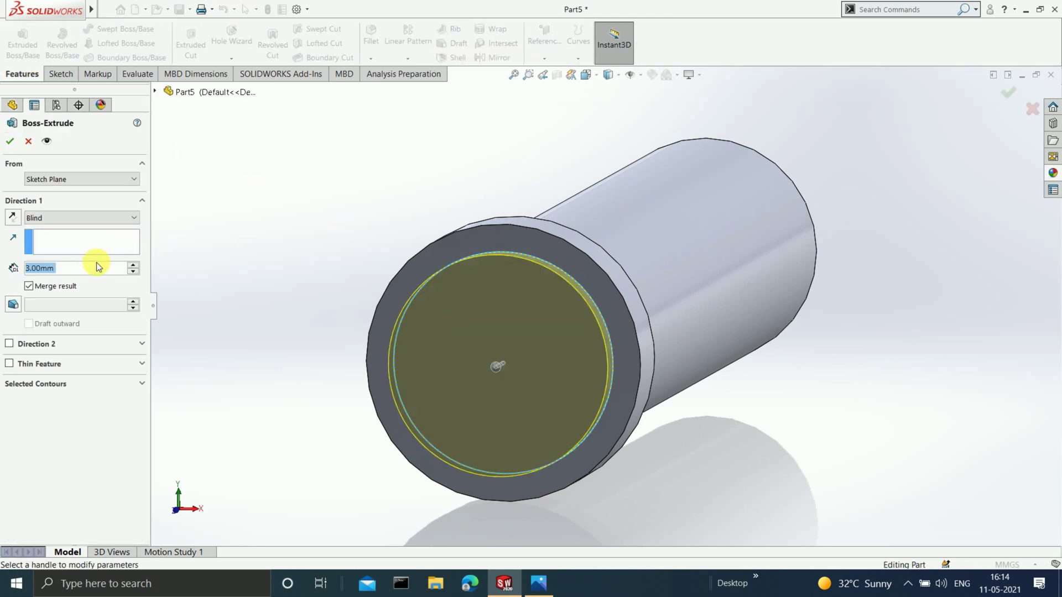
pyautogui.write('29')
pyautogui.press('Return')
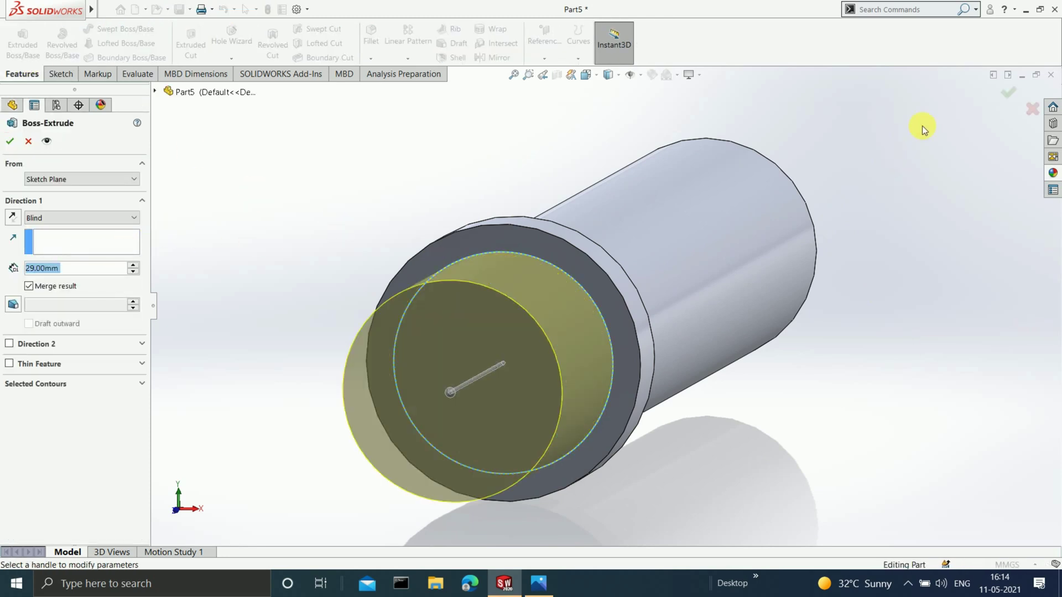
pyautogui.click(1010, 93)
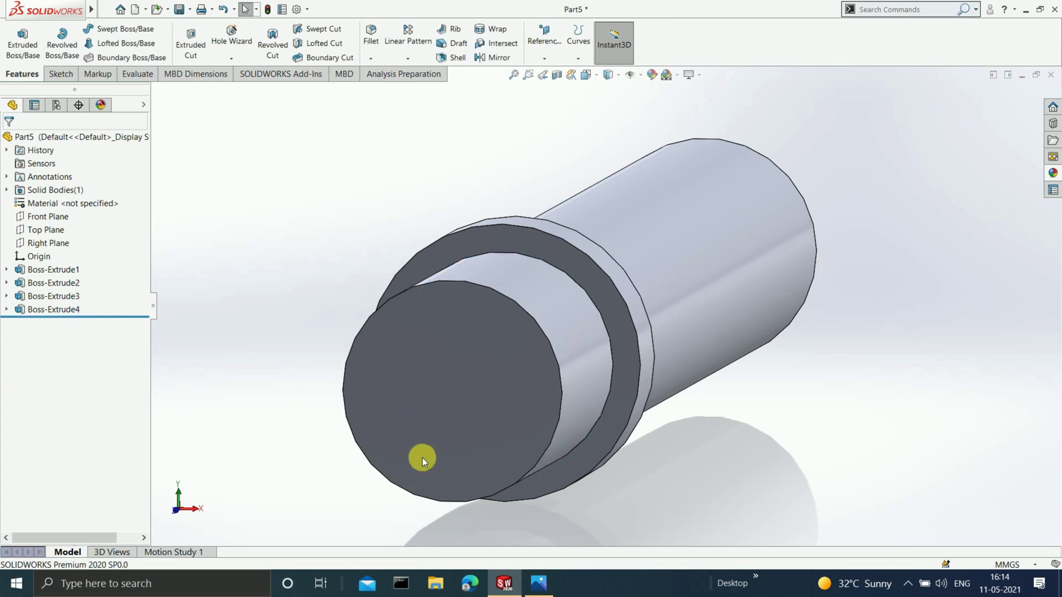
# Step: Sketch a circle about 26.9 mm in diameter, centred on the origin, on the end face of the 29 mm long section
pyautogui.click(469, 413)
pyautogui.hotkey('ctrl', '8')
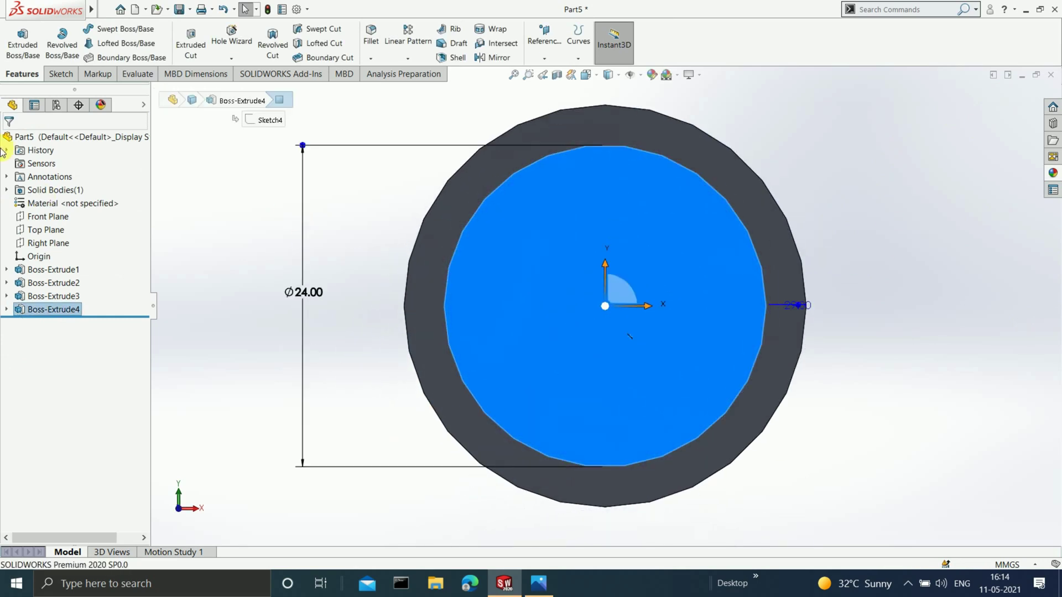
pyautogui.click(61, 74)
pyautogui.click(17, 35)
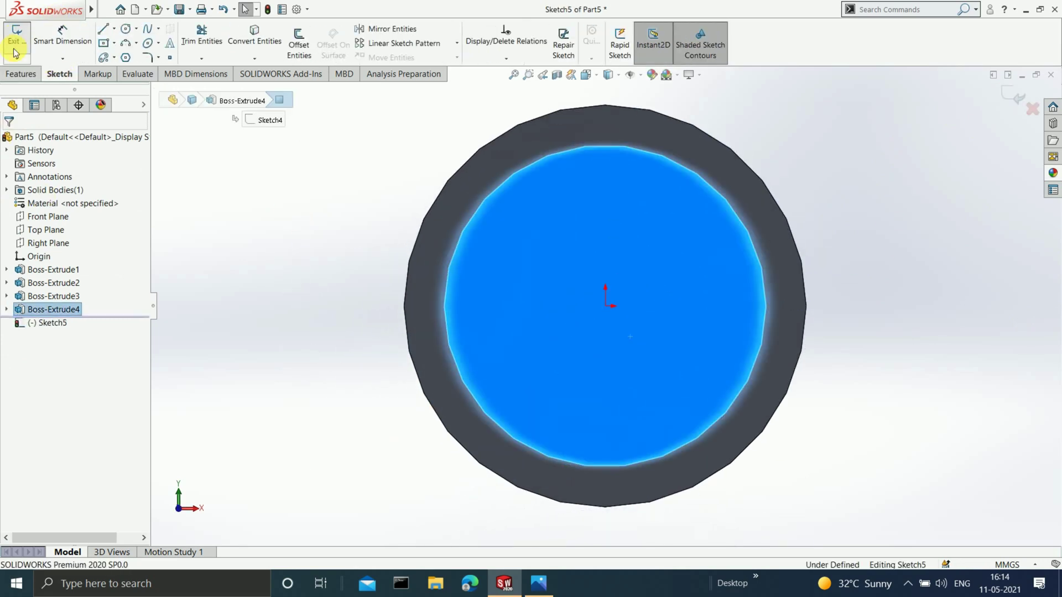
pyautogui.click(126, 28)
pyautogui.moveTo(607, 306)
pyautogui.mouseDown()
pyautogui.moveTo(726, 189)
pyautogui.moveTo(728, 173)
pyautogui.mouseUp()
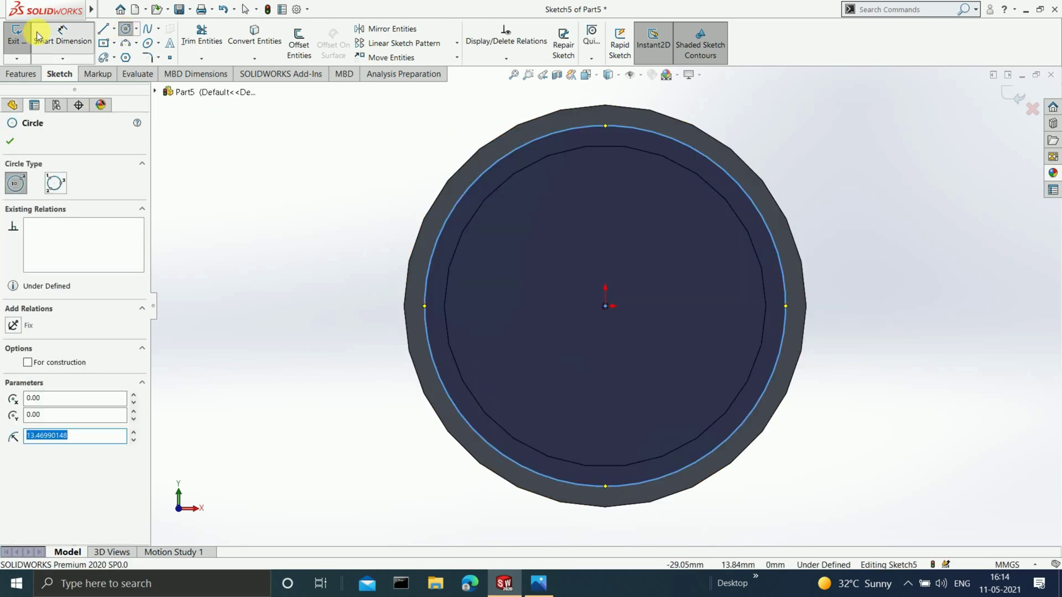
# Step: Dimension the circle around the 24 mm section's end with a 28 mm diameter and finish the sketch
pyautogui.click(62, 34)
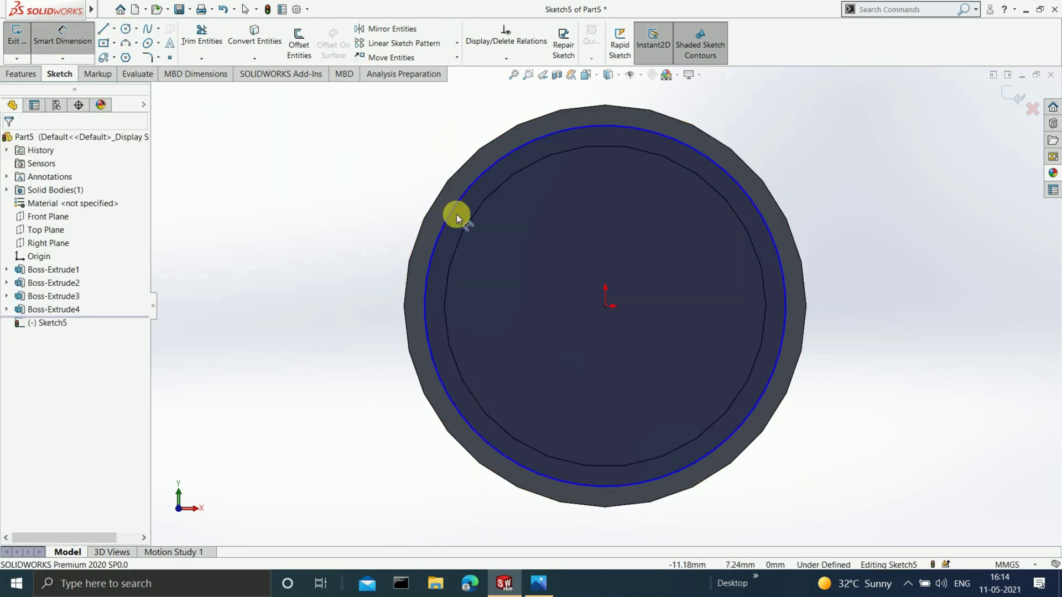
pyautogui.click(434, 255)
pyautogui.click(334, 302)
pyautogui.write('28')
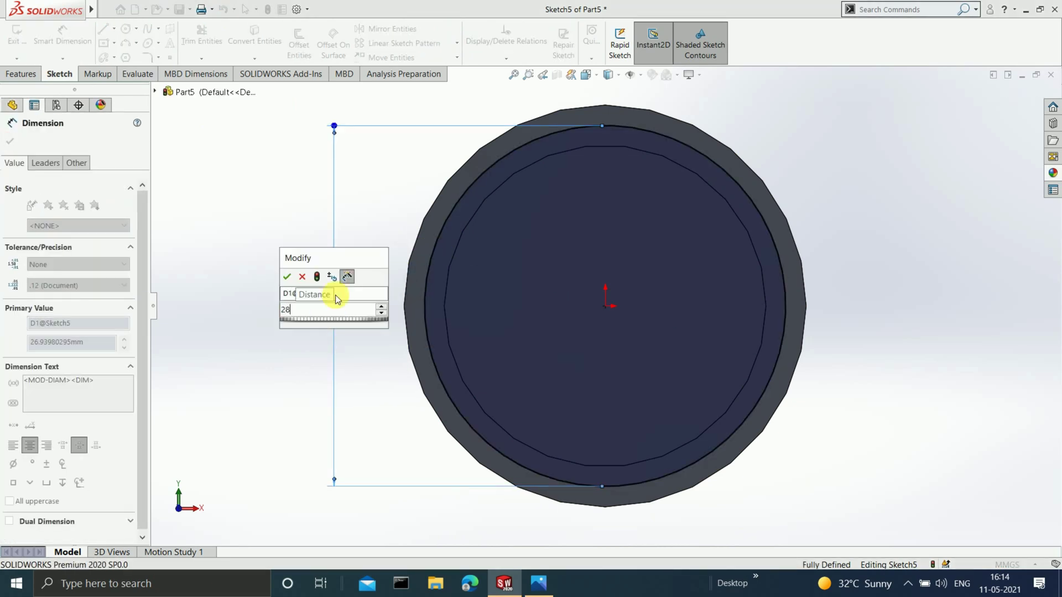
pyautogui.press('Return')
pyautogui.click(1011, 92)
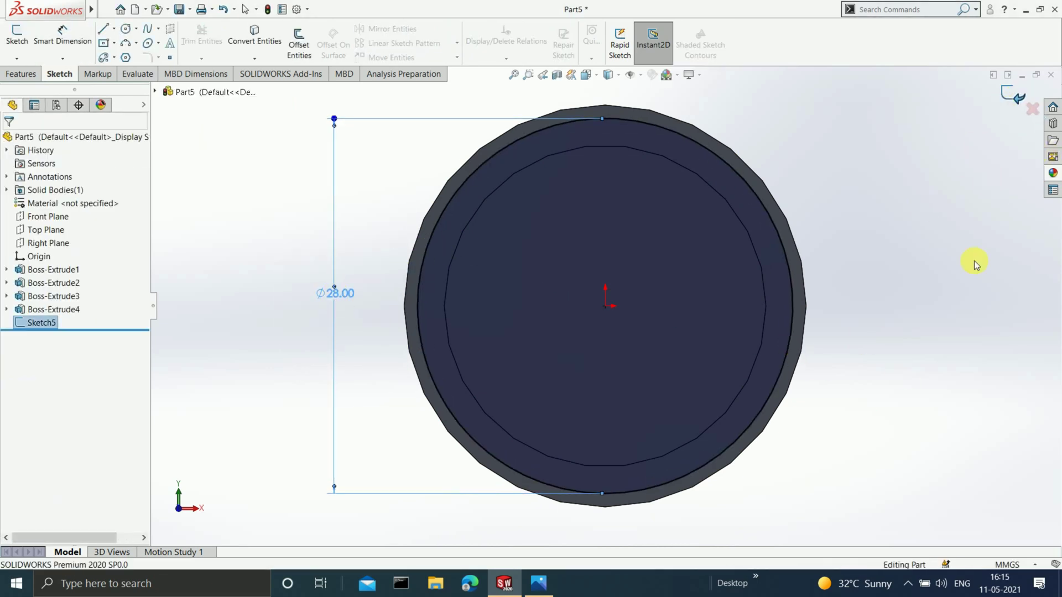
# Step: Extrude the 28 mm circle outward from the shaft's end by 22 mm, merged with the existing body
pyautogui.click(20, 73)
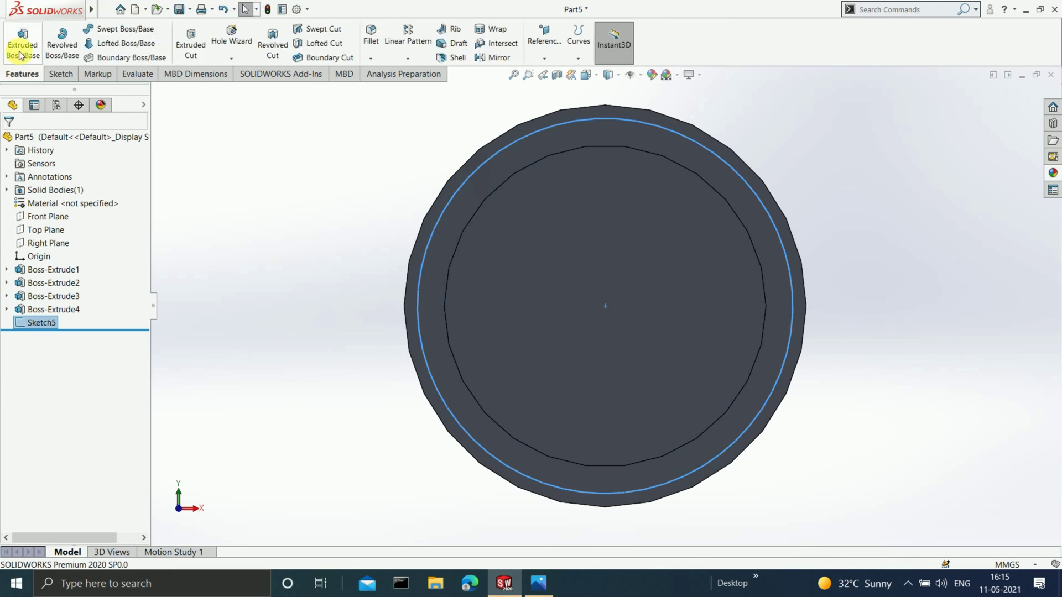
pyautogui.click(22, 42)
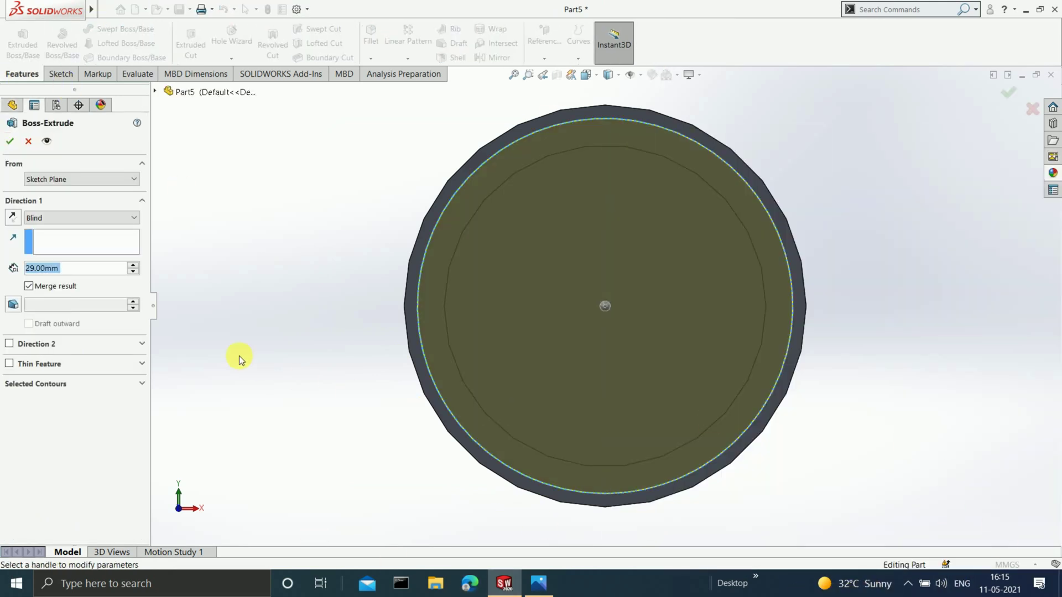
pyautogui.write('22')
pyautogui.press('Return')
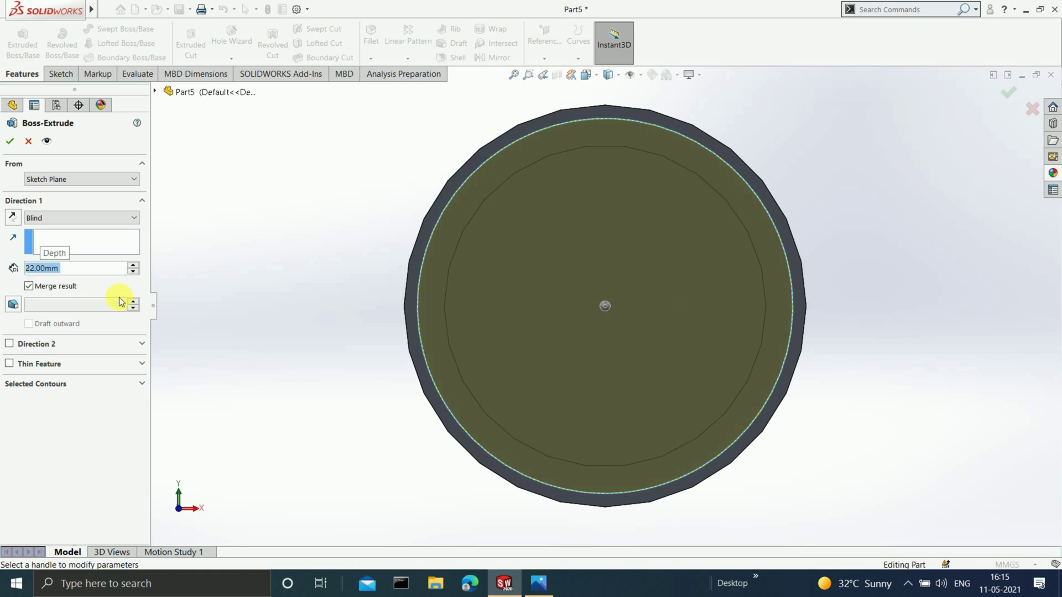
pyautogui.click(1008, 94)
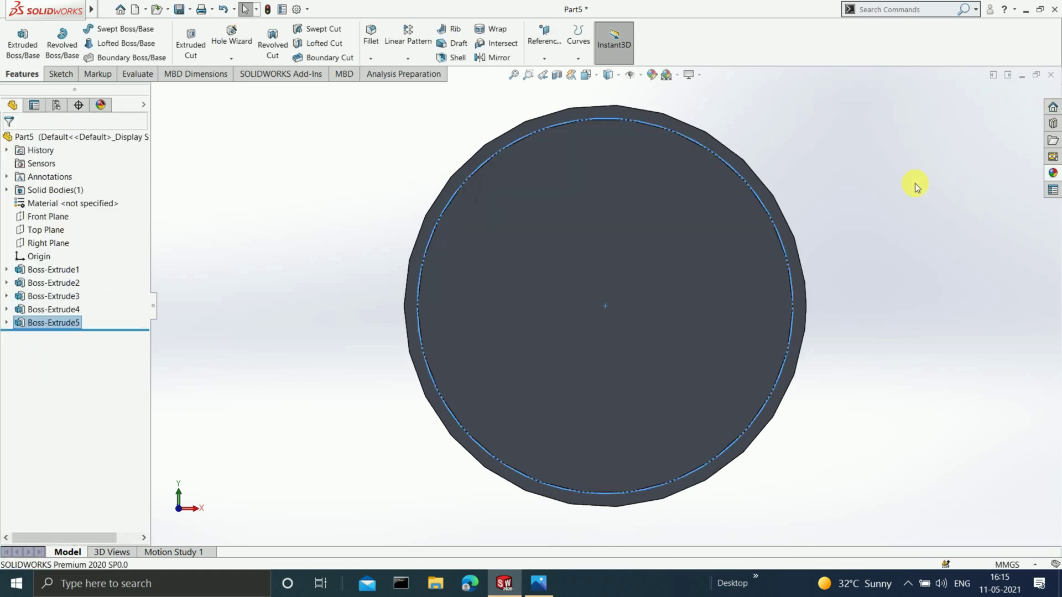
pyautogui.hotkey('ctrl', '7')
pyautogui.click(815, 354)
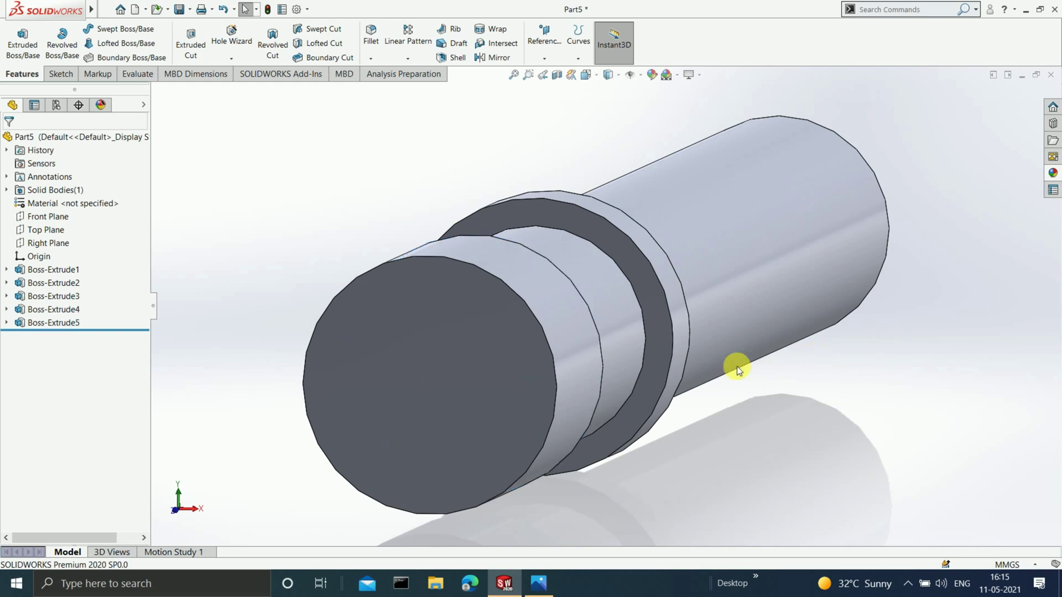
# Step: Sketch a circle about 22.5 mm in diameter, centred on the origin, on the end face of the 28 mm section
pyautogui.scroll(3, 719, 351)
pyautogui.moveTo(697, 333)
pyautogui.mouseDown(button='middle')
pyautogui.moveTo(689, 373)
pyautogui.moveTo(652, 360)
pyautogui.mouseUp(button='middle')
pyautogui.scroll(2, 651, 359)
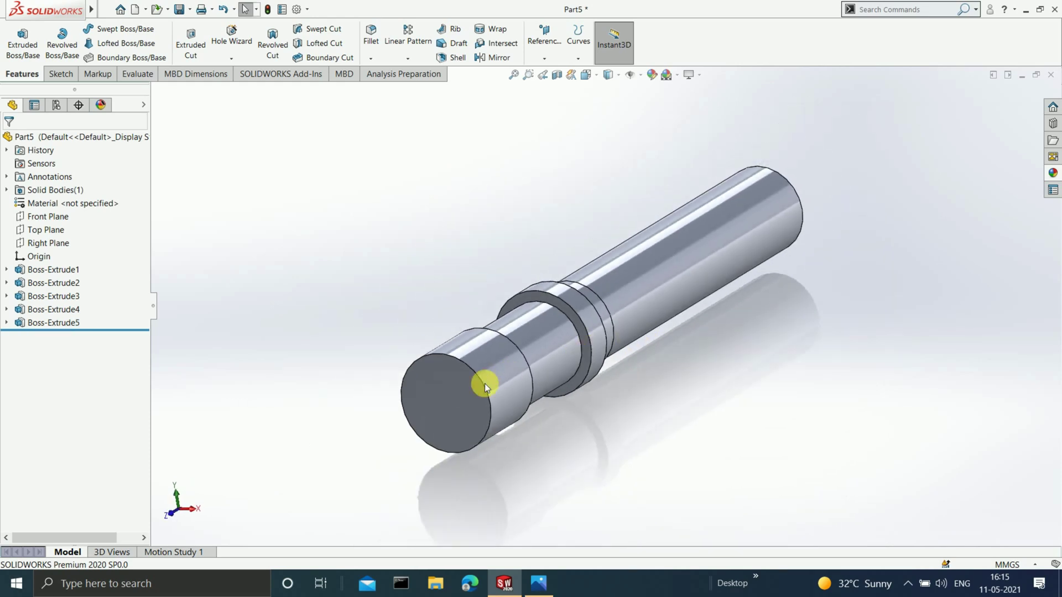
pyautogui.click(449, 391)
pyautogui.hotkey('ctrl', '8')
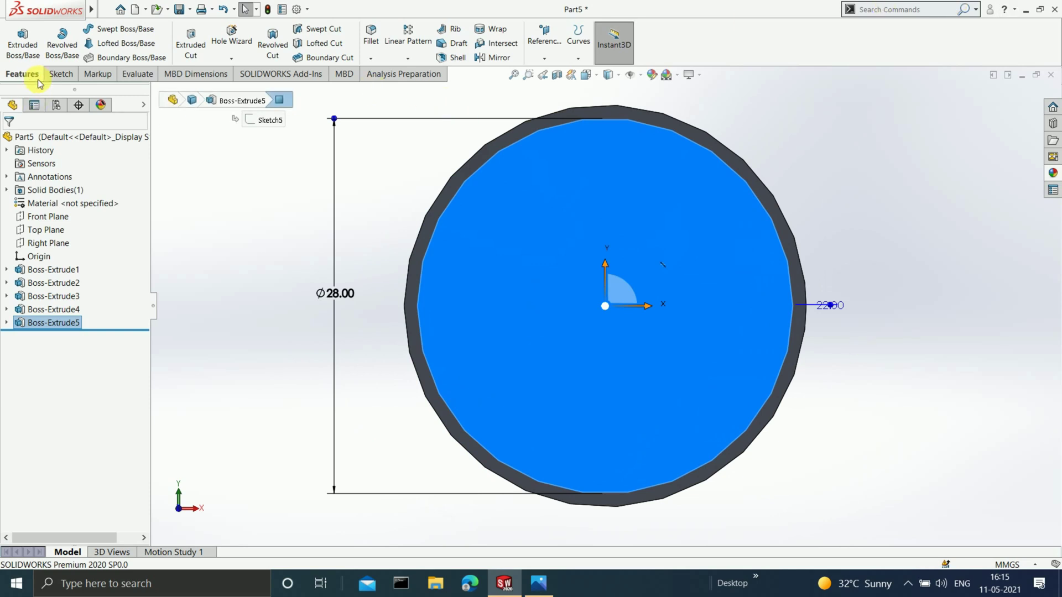
pyautogui.click(59, 74)
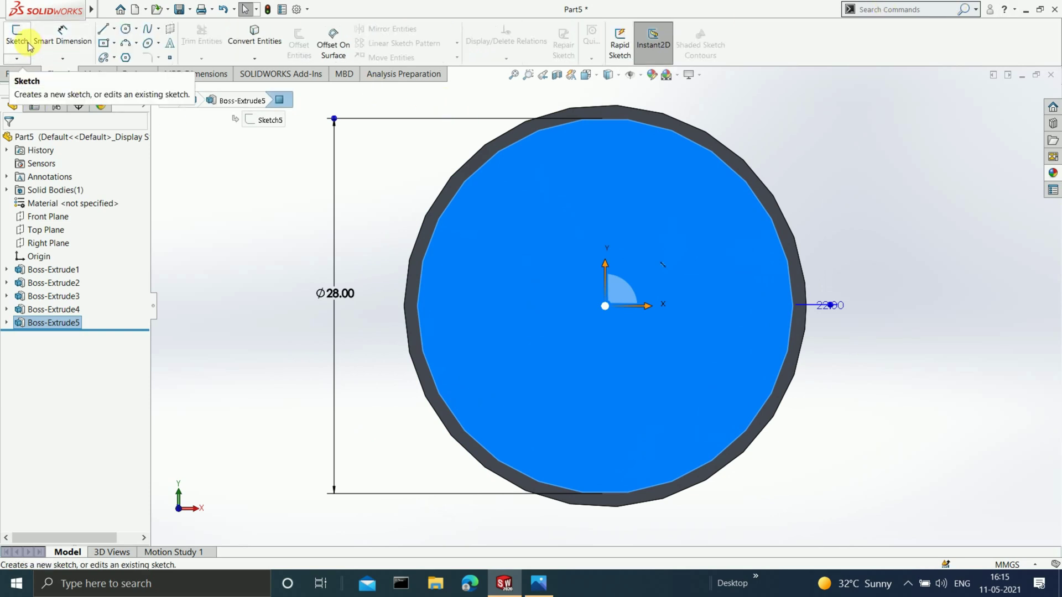
pyautogui.click(27, 44)
pyautogui.click(126, 29)
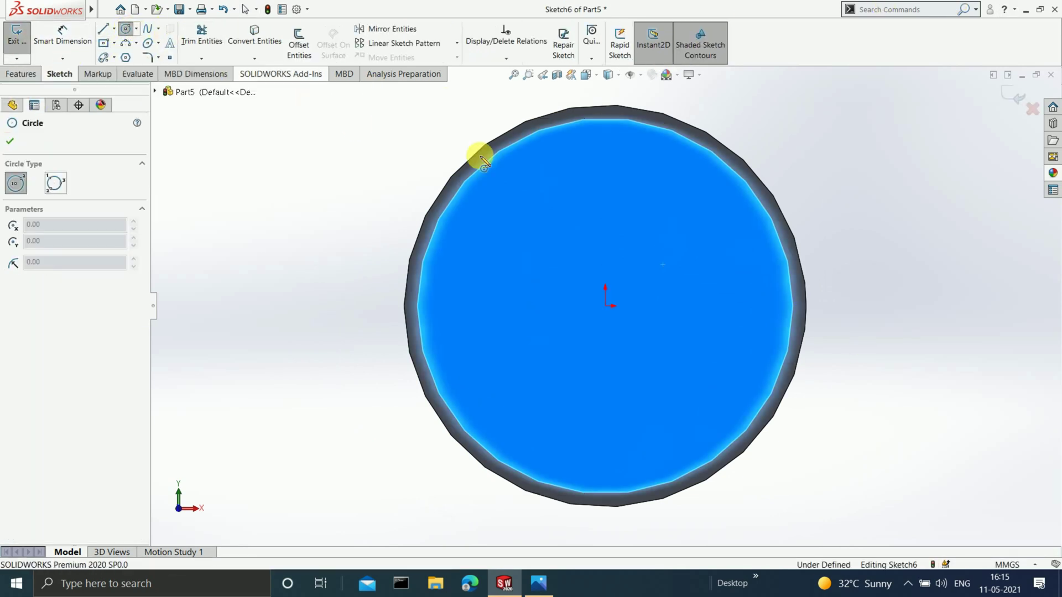
pyautogui.click(606, 305)
pyautogui.click(730, 221)
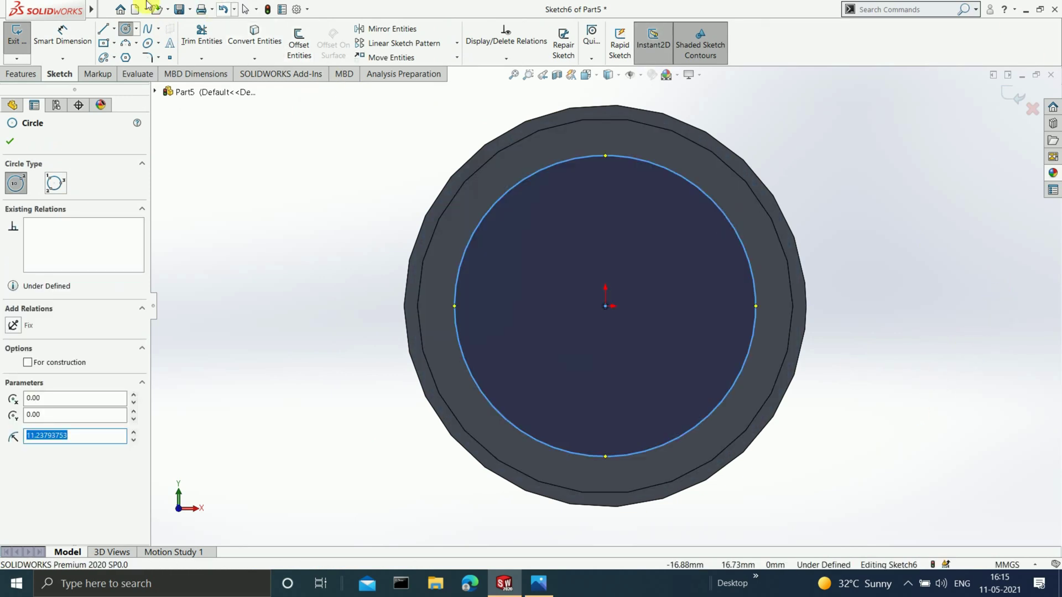
# Step: Dimension the circle on the 28 mm section's end face with a 24 mm diameter and finish the sketch
pyautogui.click(62, 35)
pyautogui.click(489, 213)
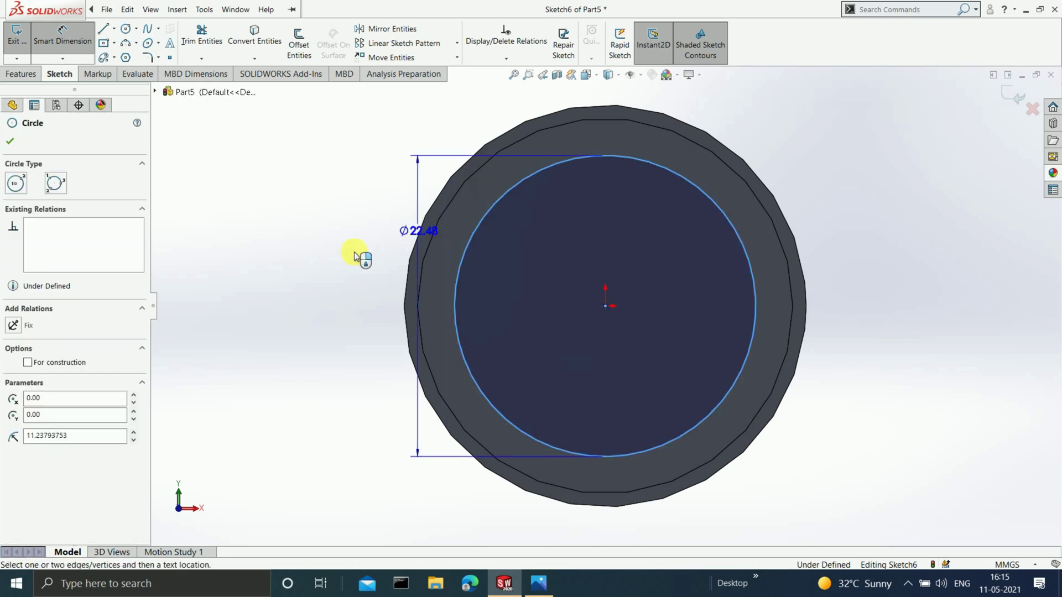
pyautogui.click(332, 259)
pyautogui.write('24')
pyautogui.press('Return')
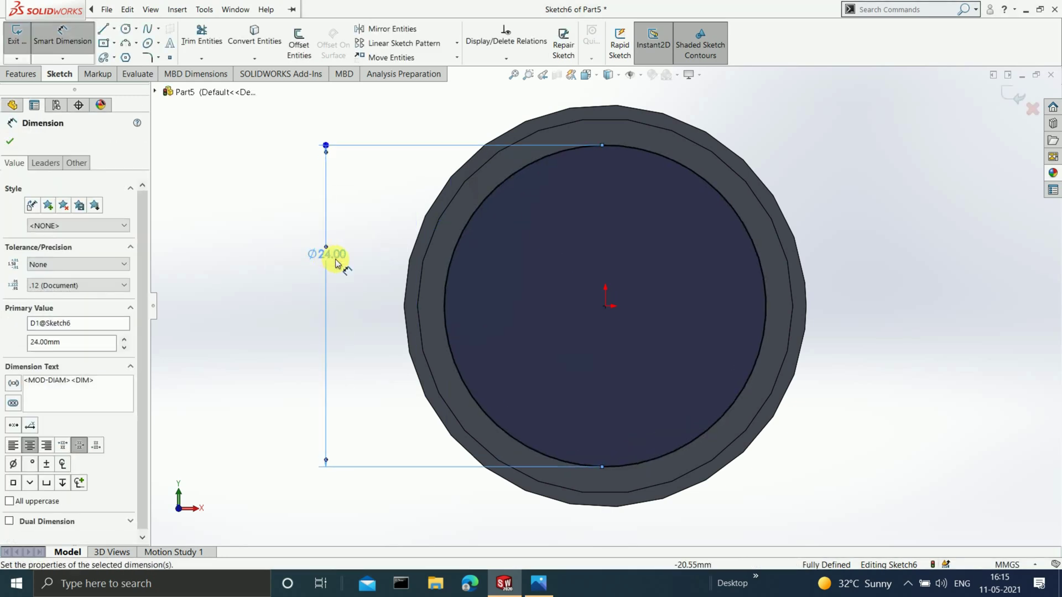
pyautogui.click(1011, 98)
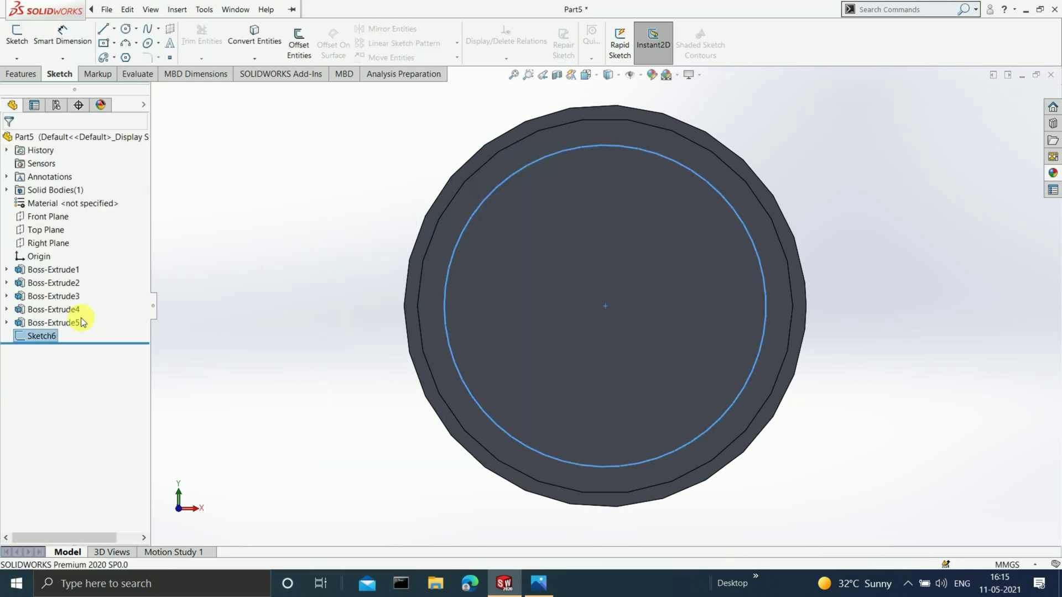
# Step: Extrude the 24 mm circle on the 28 mm section's end face outward by 5 mm, merged with the existing body
pyautogui.click(22, 74)
pyautogui.click(22, 40)
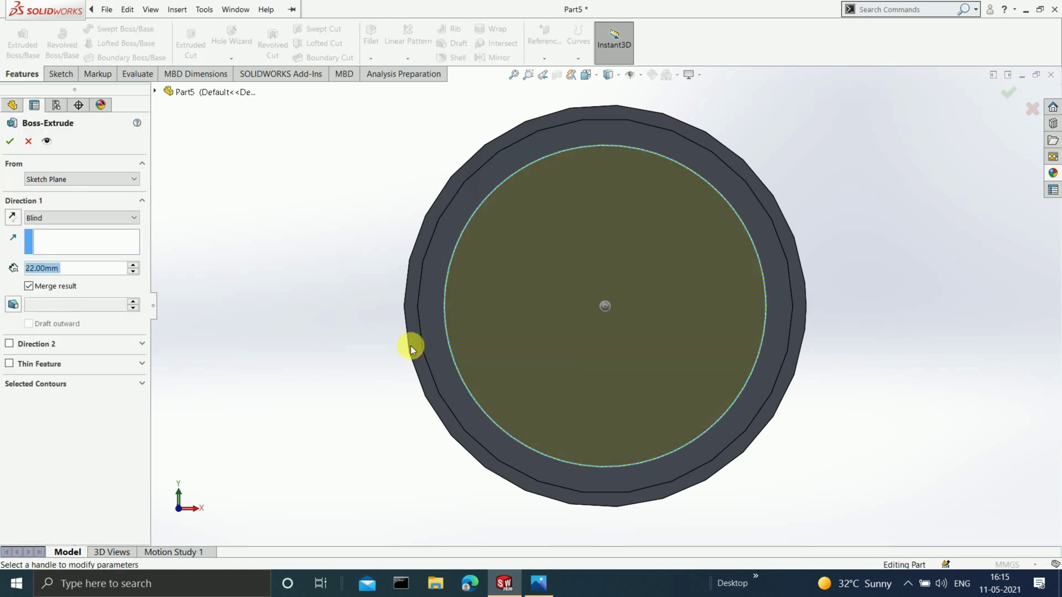
pyautogui.write('5')
pyautogui.press('Return')
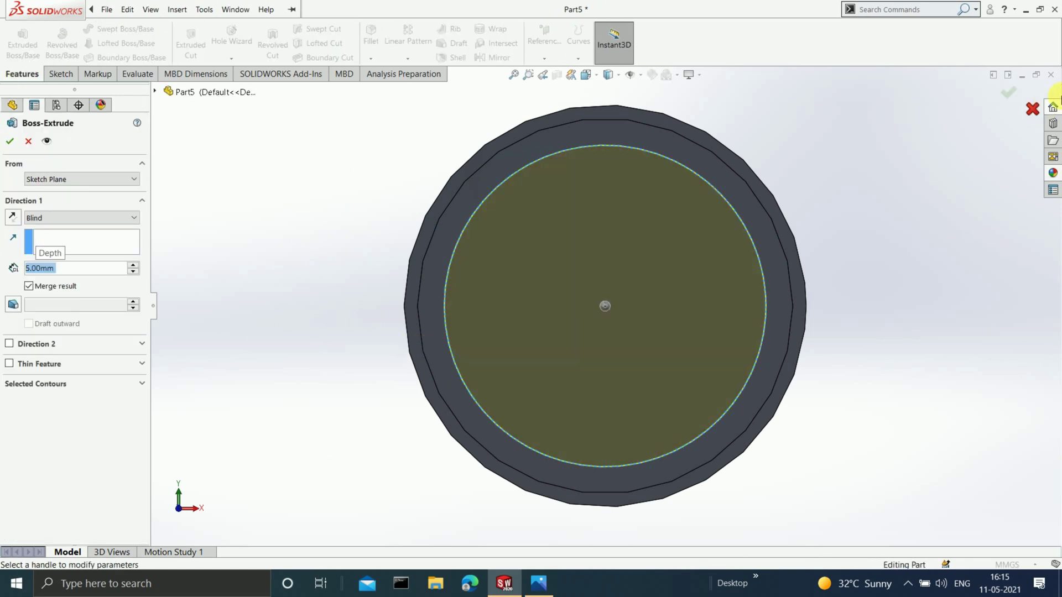
pyautogui.click(1005, 90)
pyautogui.hotkey('ctrl', '7')
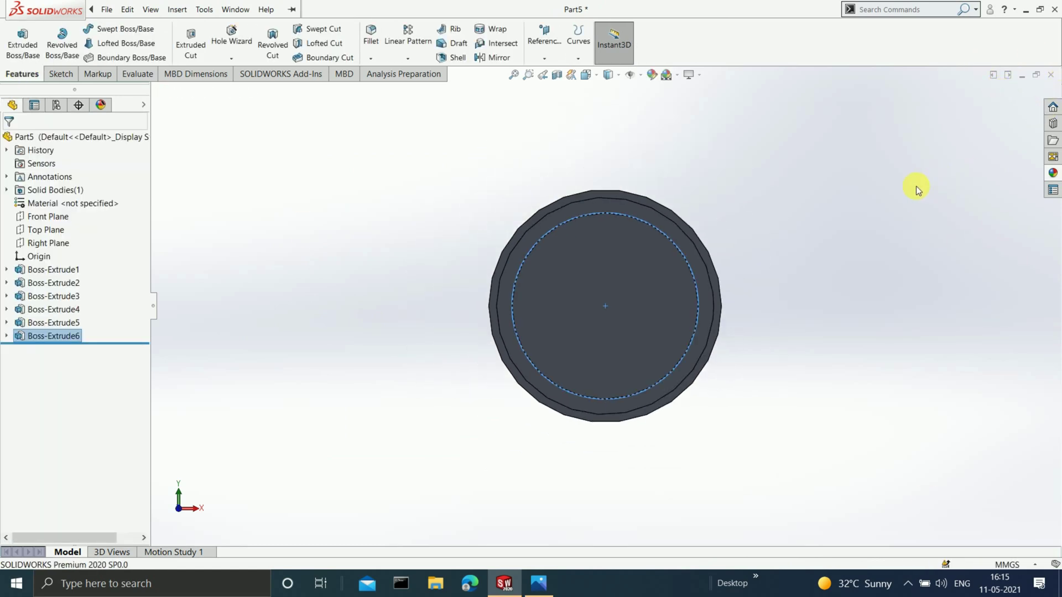
pyautogui.click(550, 351)
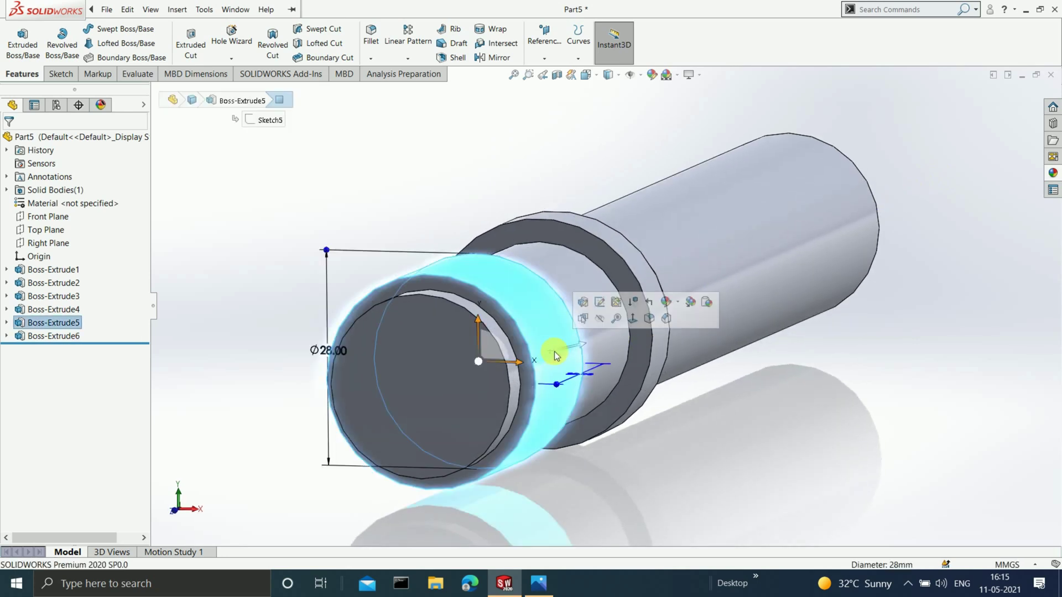
pyautogui.click(797, 410)
pyautogui.click(482, 387)
pyautogui.click(891, 416)
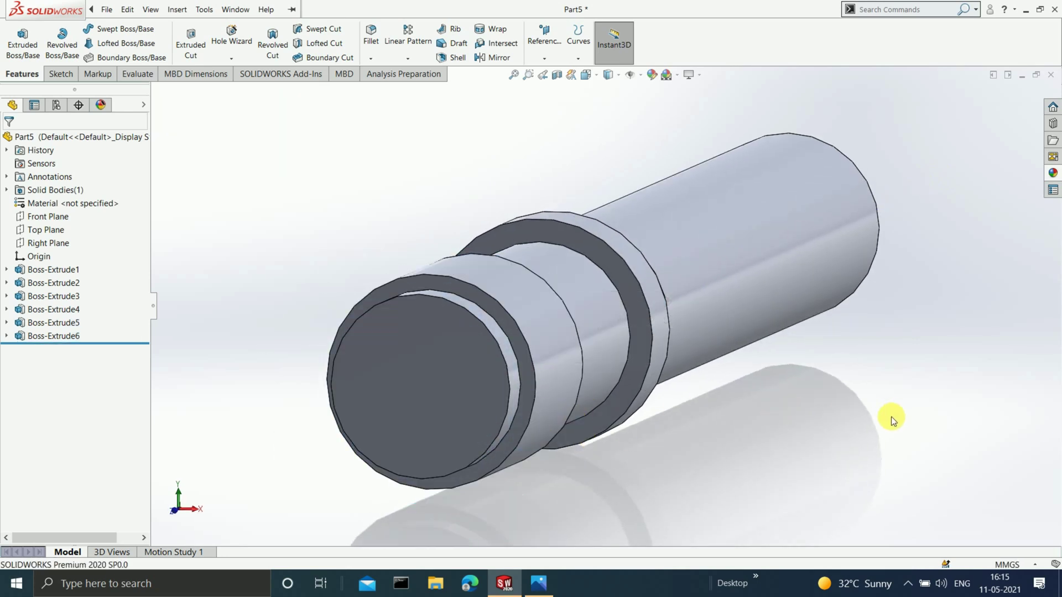
pyautogui.click(516, 383)
pyautogui.click(617, 426)
# Step: Sketch a circle about 35.7 mm in diameter, centred on the origin, on the end face of the new 24 mm section
pyautogui.press('f')
pyautogui.click(459, 336)
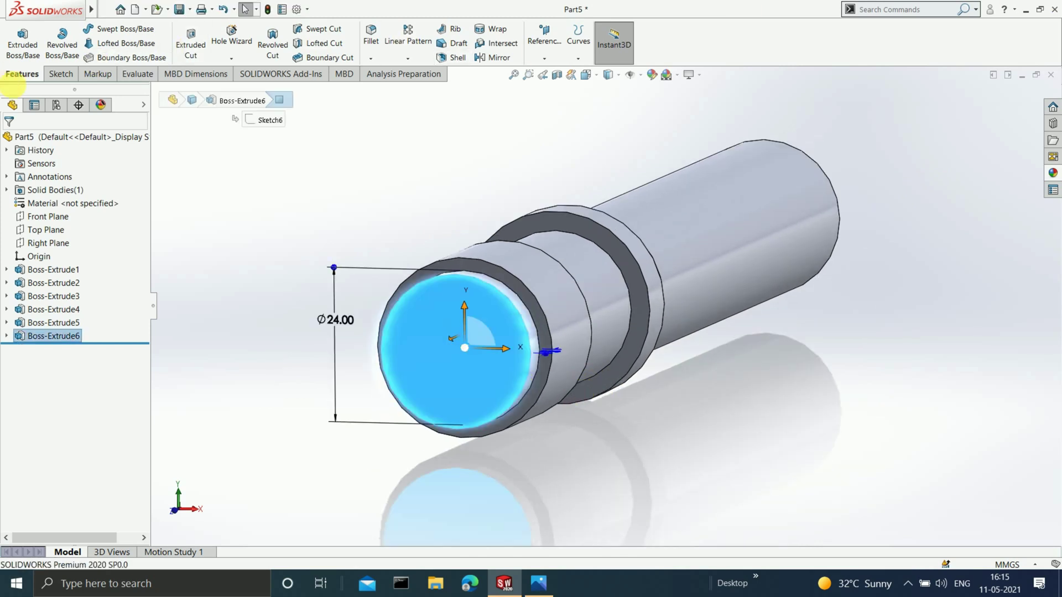
pyautogui.click(60, 76)
pyautogui.click(17, 37)
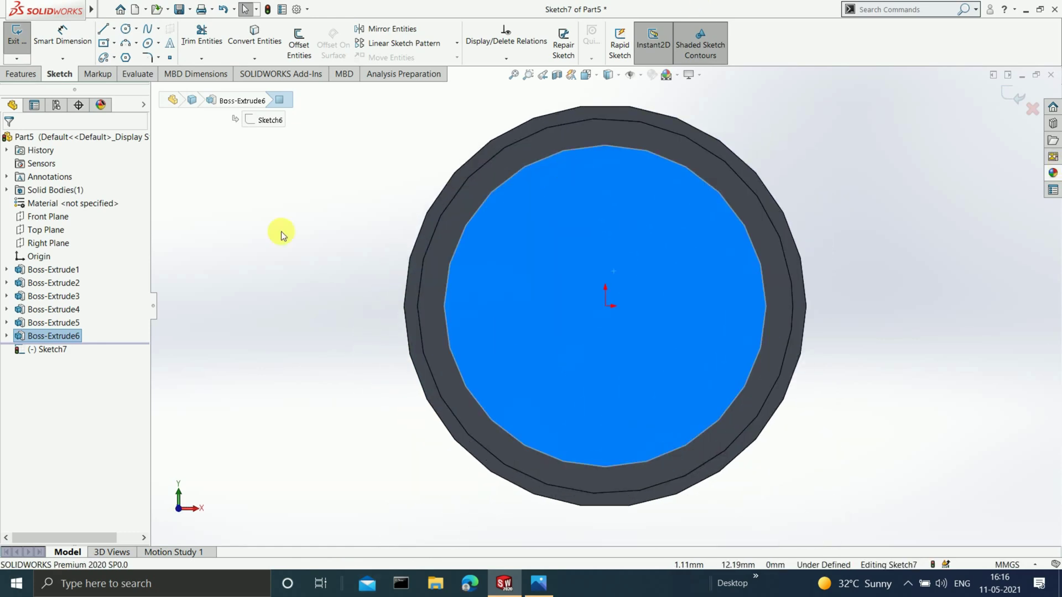
pyautogui.click(127, 32)
pyautogui.click(605, 305)
pyautogui.click(416, 445)
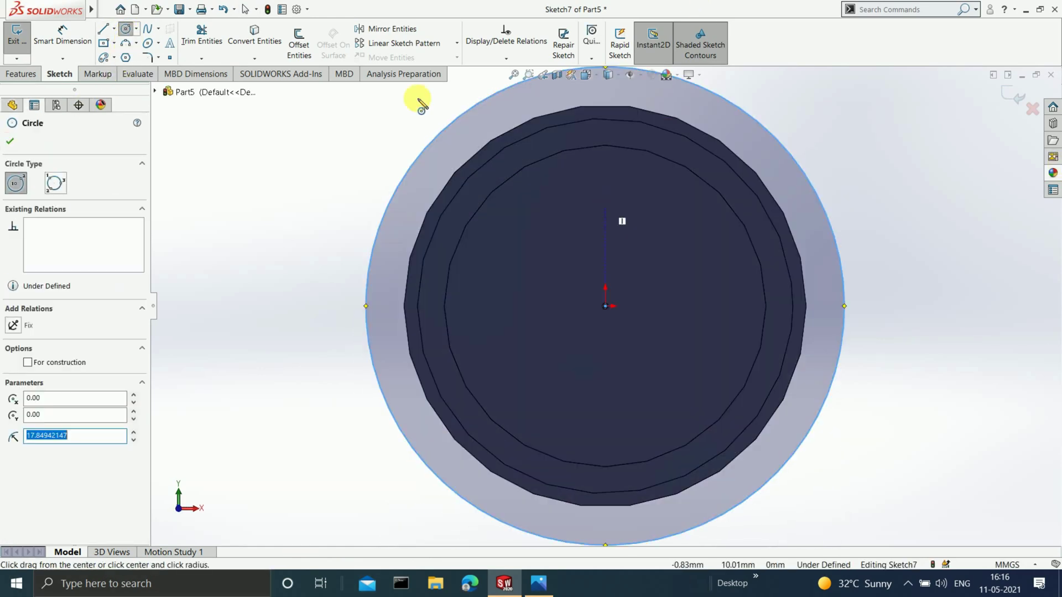
# Step: Dimension the circle around the 24 mm end face with a 30 mm diameter and finish the sketch
pyautogui.click(62, 39)
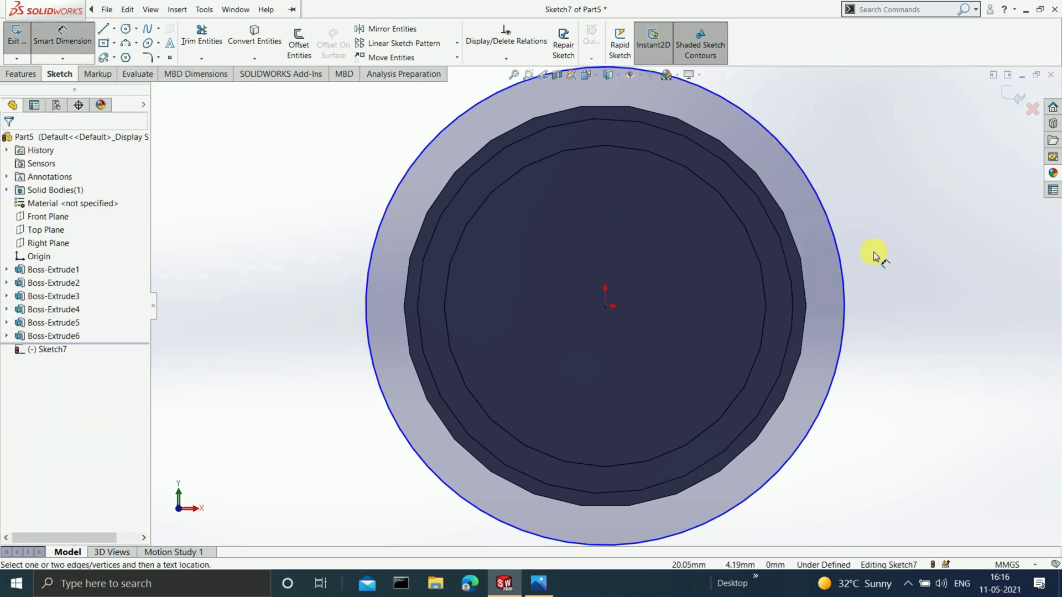
pyautogui.click(841, 276)
pyautogui.click(887, 274)
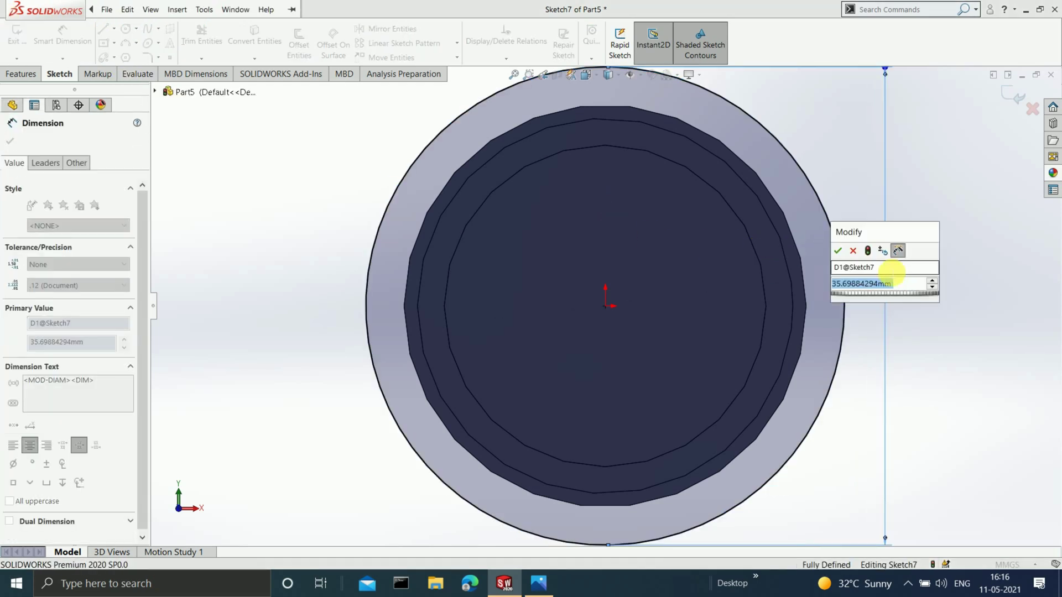
pyautogui.write('30')
pyautogui.press('Return')
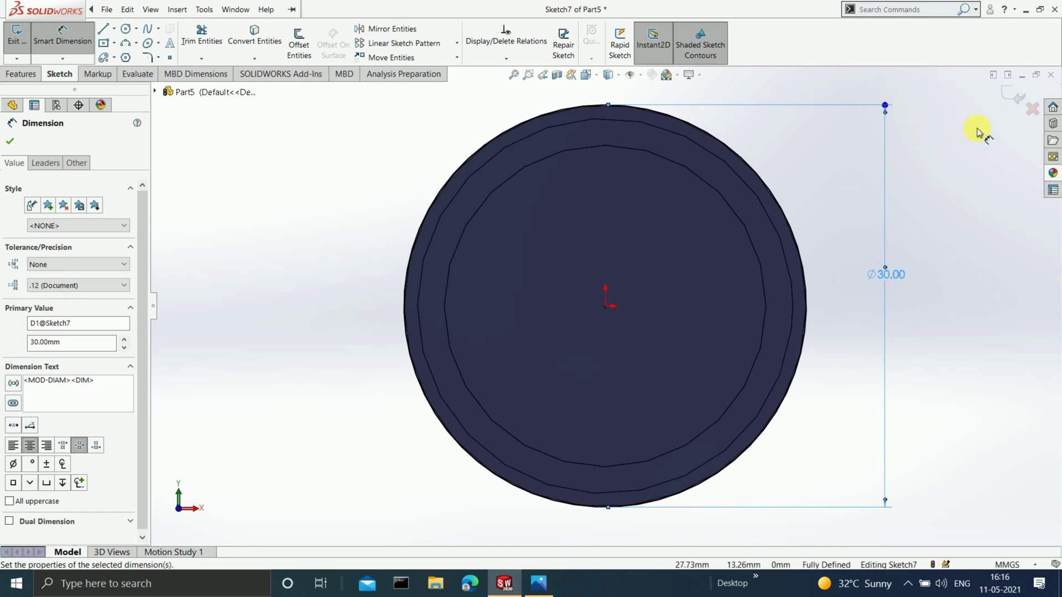
pyautogui.click(1000, 101)
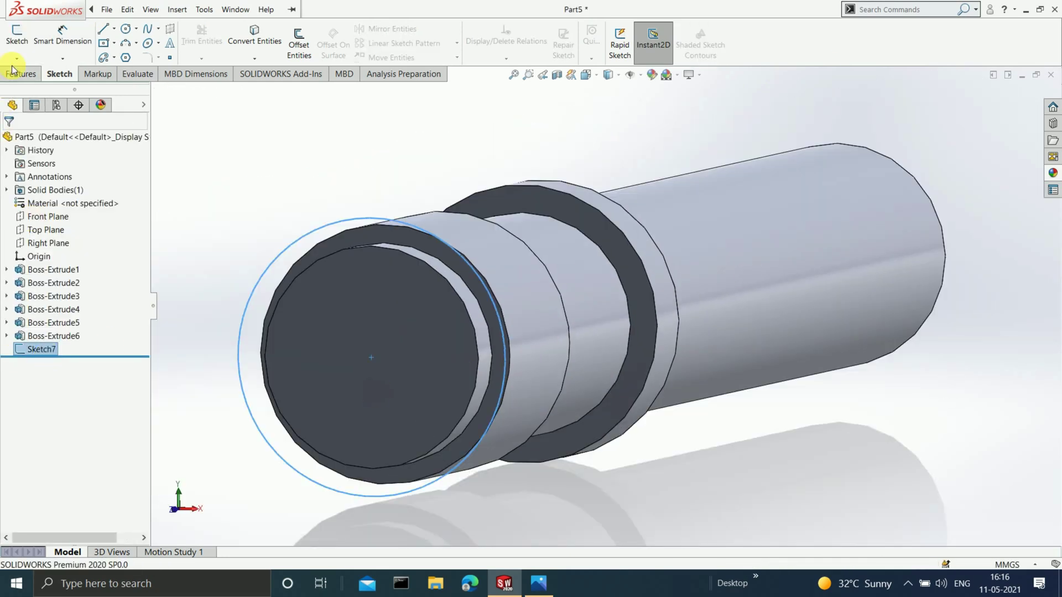
# Step: Extrude the 30 mm circle outward from the shaft's end by 3 mm
pyautogui.click(17, 72)
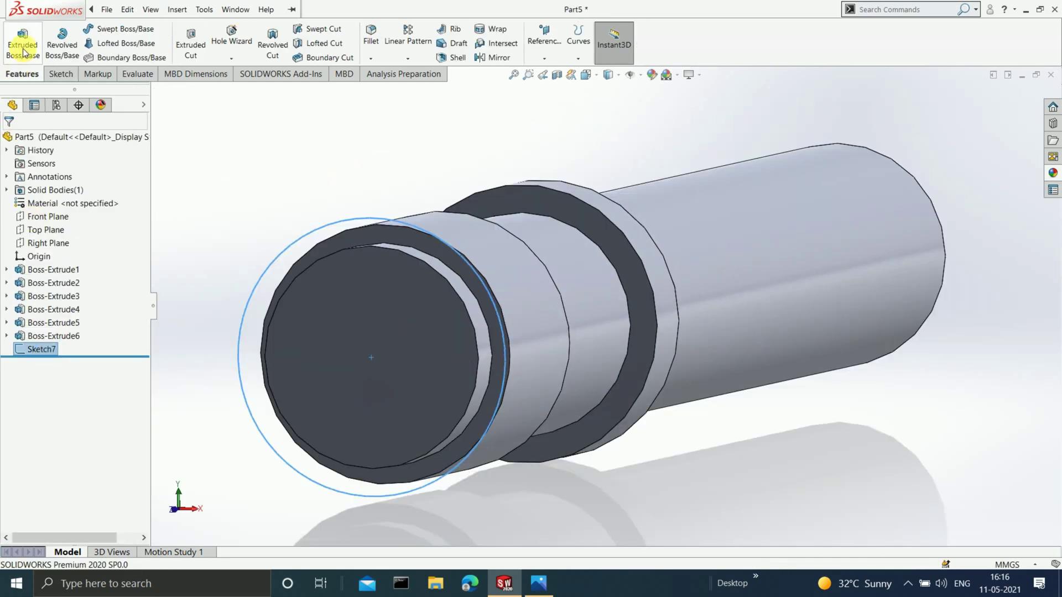
pyautogui.click(23, 48)
pyautogui.write('3')
pyautogui.press('Return')
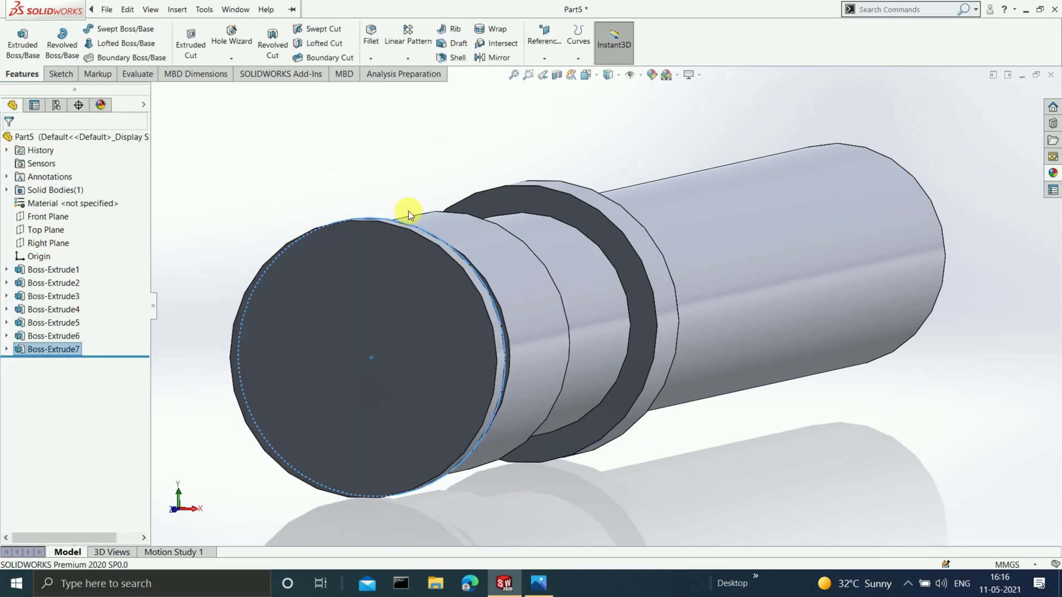
# Step: Sketch a circle about 24.5 mm in diameter, centred on the origin, on the end face of the 30 mm collar
pyautogui.click(417, 297)
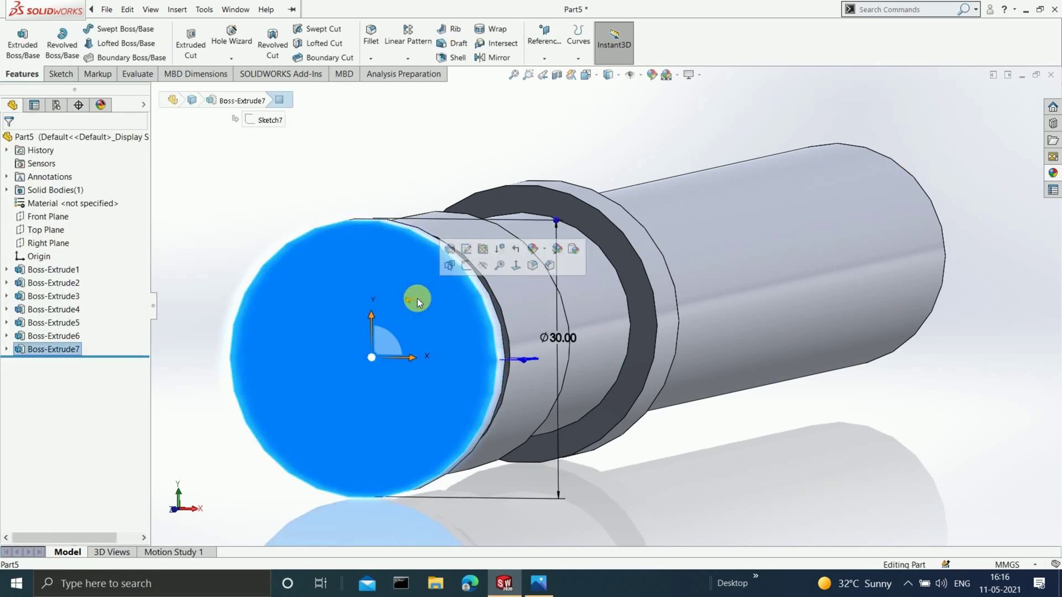
pyautogui.hotkey('ctrl', '8')
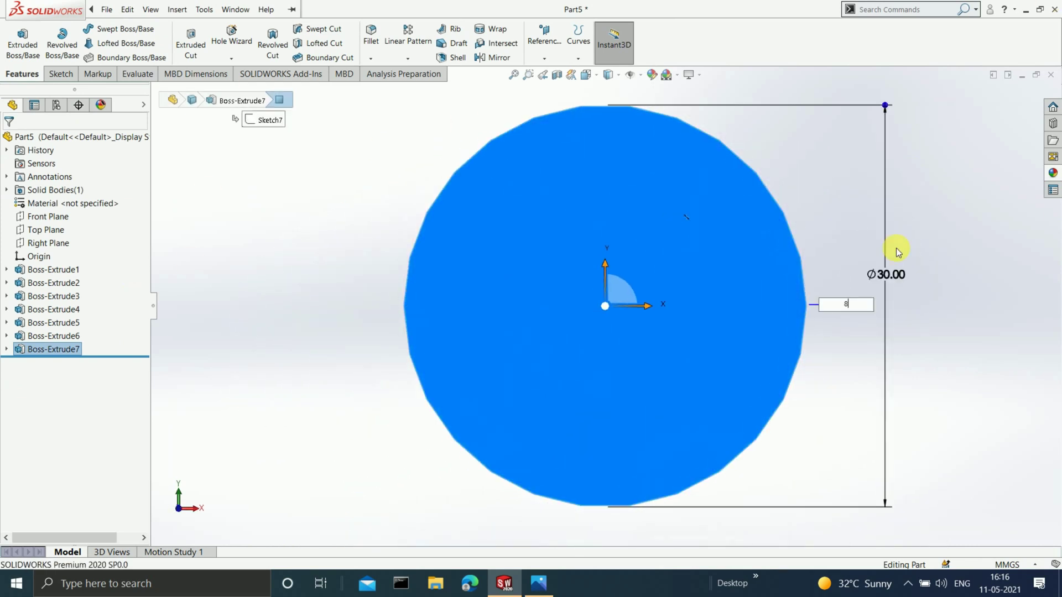
pyautogui.click(60, 73)
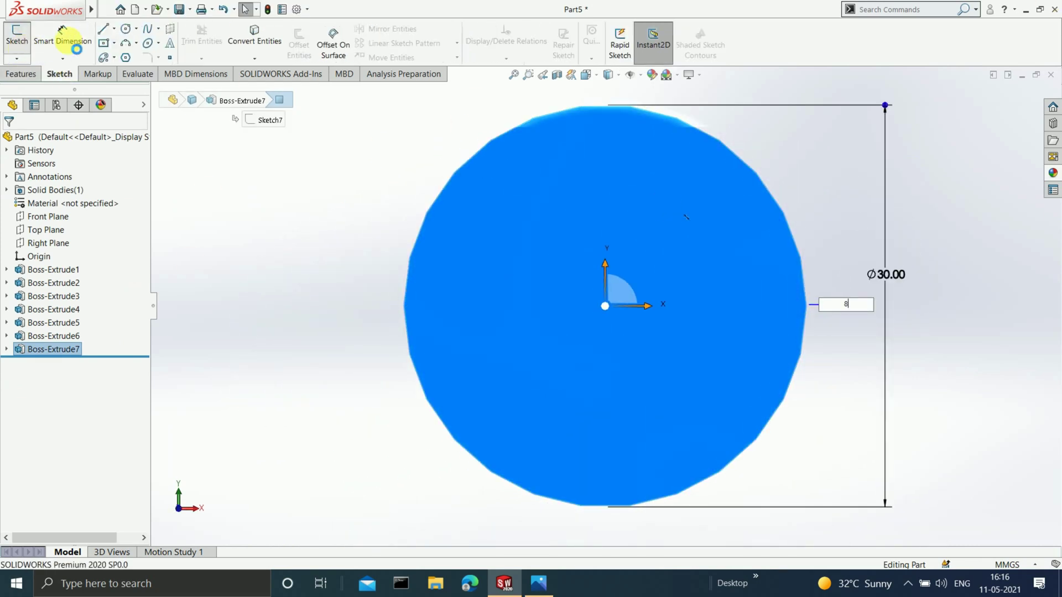
pyautogui.click(17, 34)
pyautogui.click(126, 28)
pyautogui.click(605, 305)
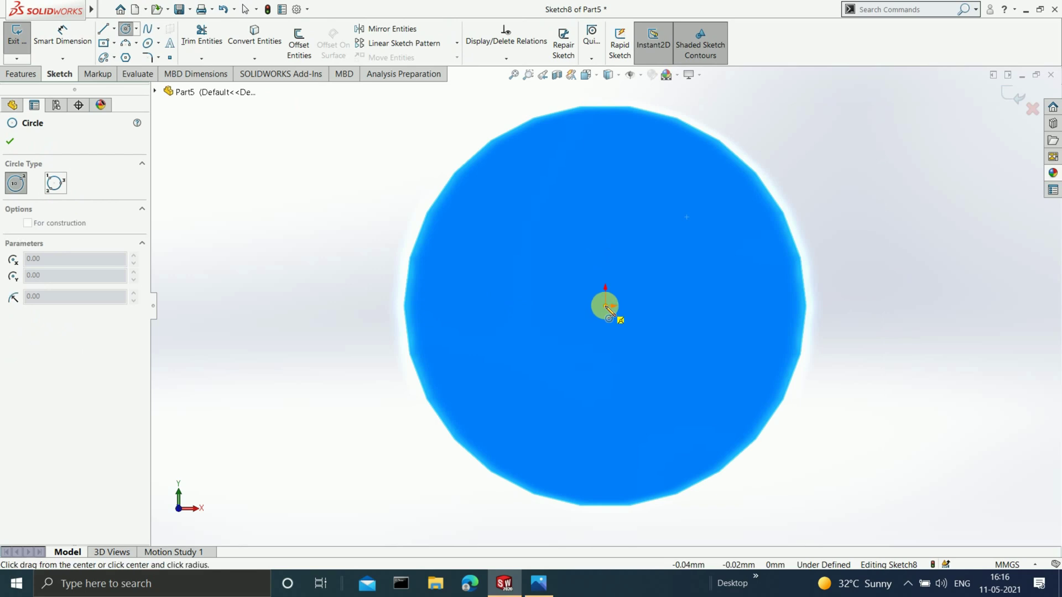
pyautogui.click(721, 189)
# Step: Dimension the circle on the 30 mm collar's end face with a 25 mm diameter and finish the sketch
pyautogui.click(63, 34)
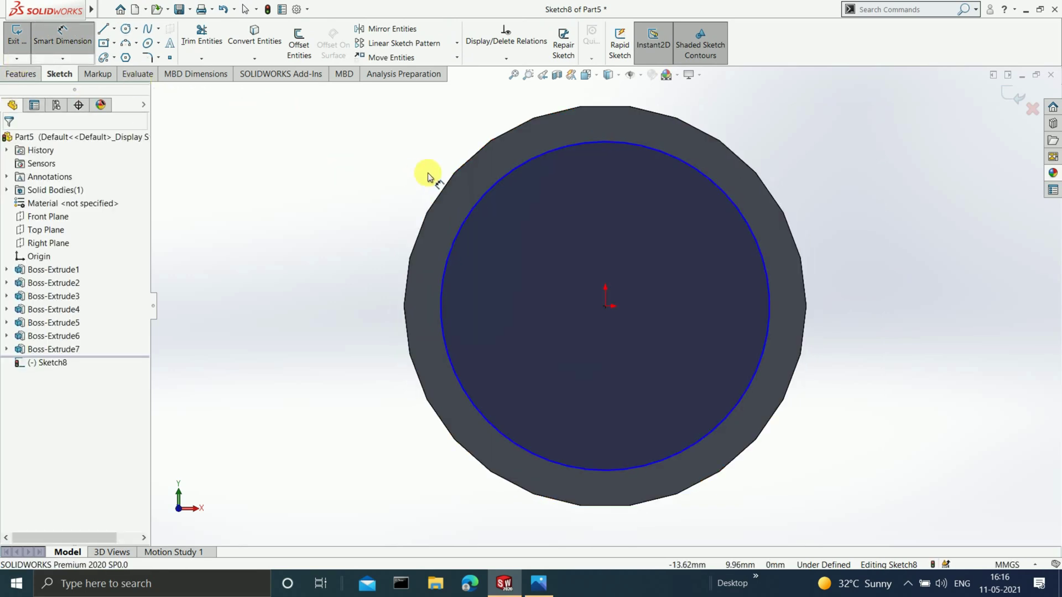
pyautogui.click(475, 211)
pyautogui.click(305, 265)
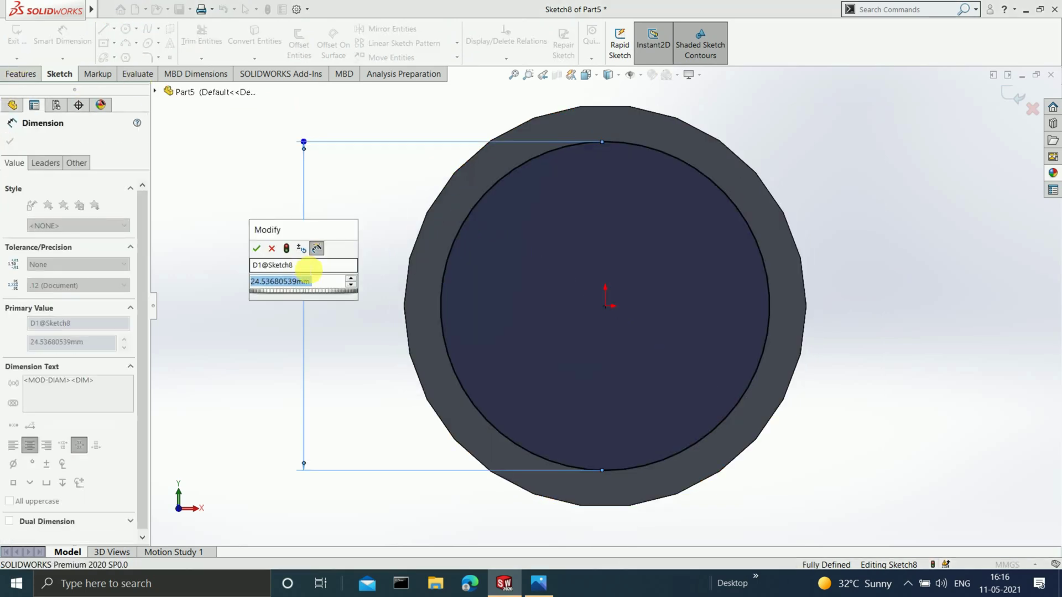
pyautogui.write('25')
pyautogui.press('Return')
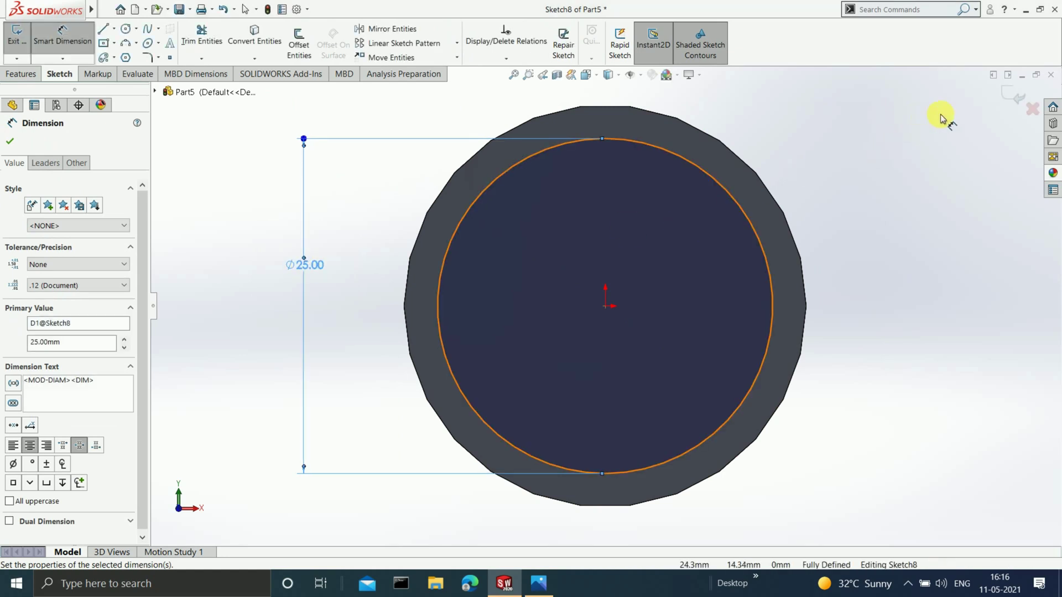
pyautogui.click(1015, 95)
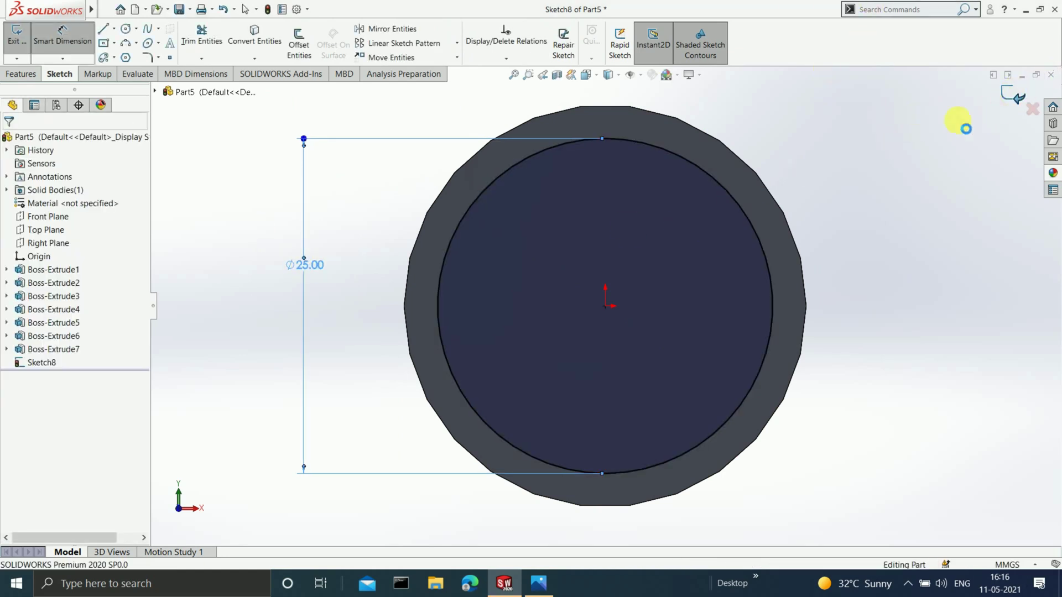
# Step: Extrude the 25 mm circle outward from the collar's end face by 7 mm, merged with the existing body
pyautogui.moveTo(879, 171); pyautogui.dragTo(529, 291, button='middle')
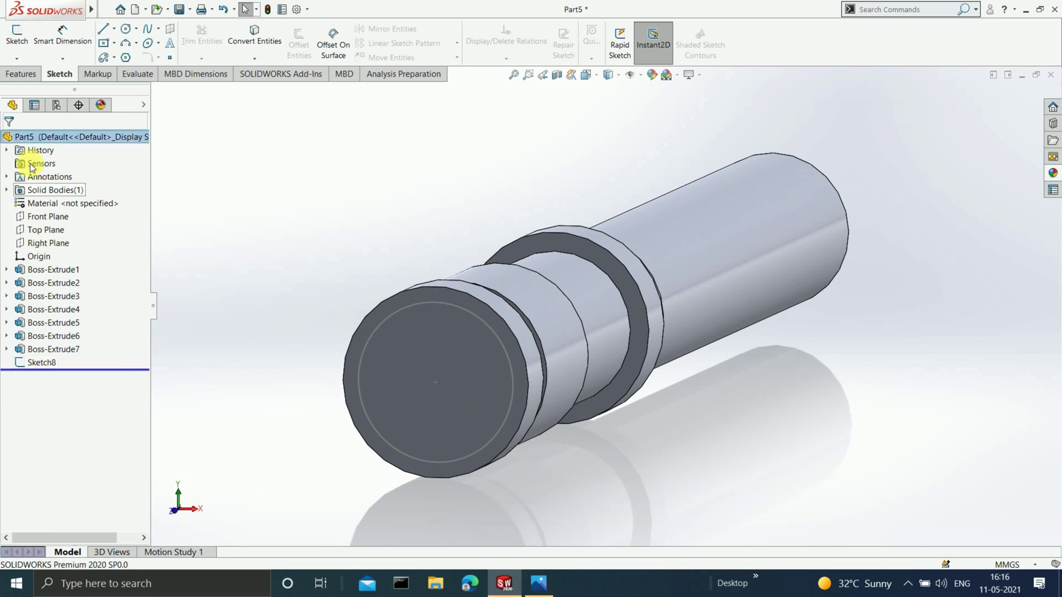
pyautogui.click(20, 74)
pyautogui.click(42, 363)
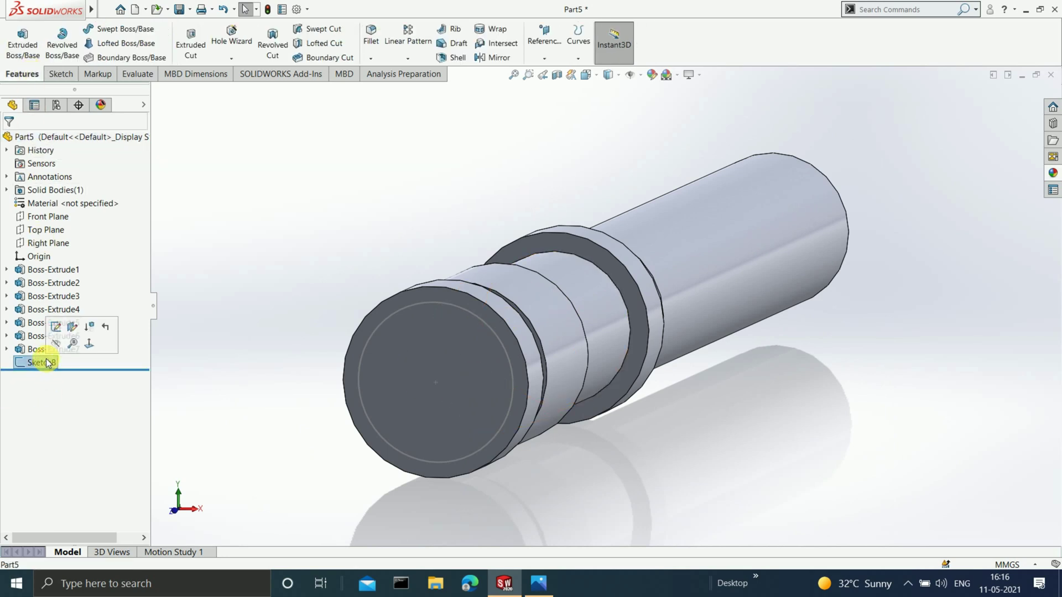
pyautogui.click(23, 40)
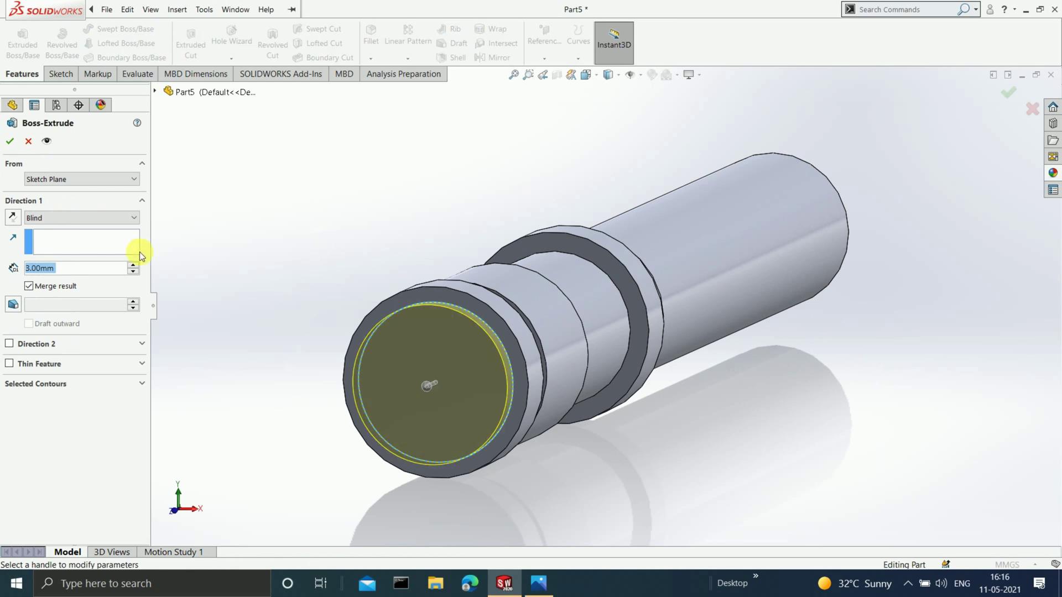
pyautogui.write('7')
pyautogui.press('Return')
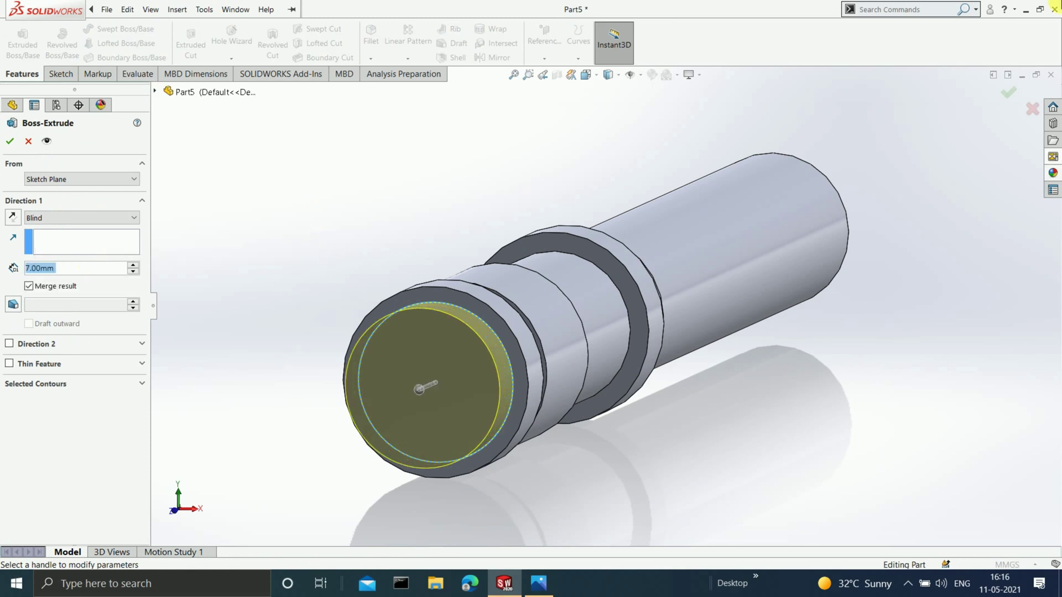
pyautogui.click(10, 141)
pyautogui.moveTo(757, 226); pyautogui.dragTo(638, 315, button='middle')
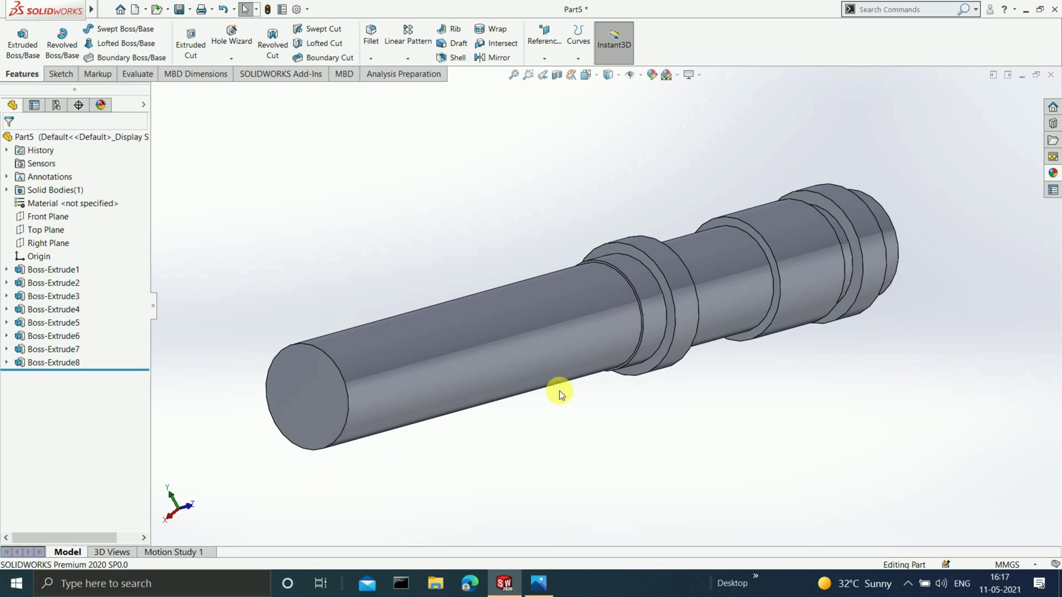
# Step: Save the part as "Input shaft" in the Solidworks gearbox folder on the Desktop
pyautogui.hotkey('ctrl', 's')
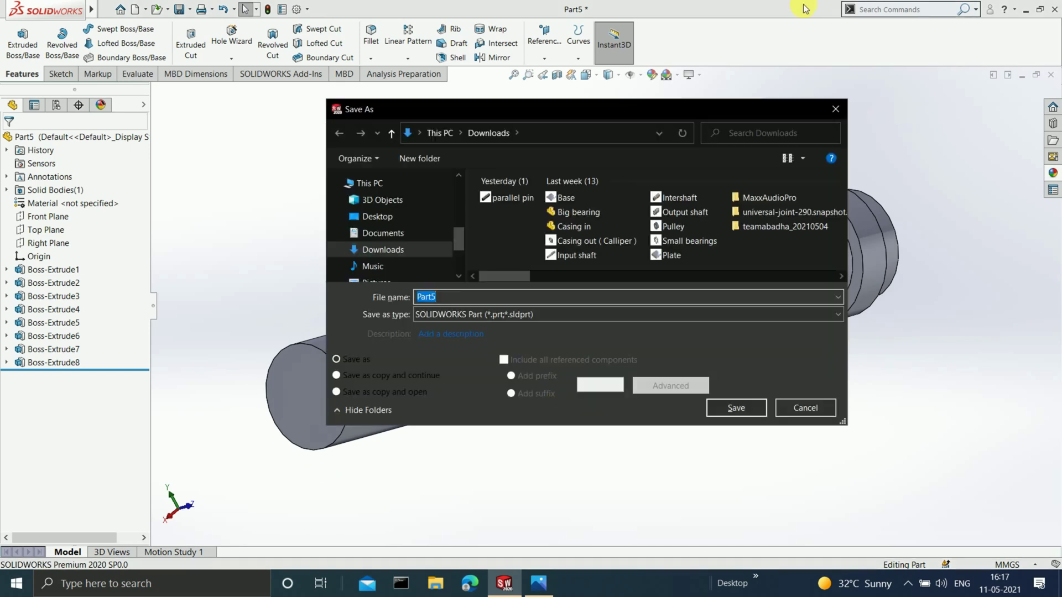
pyautogui.click(397, 218)
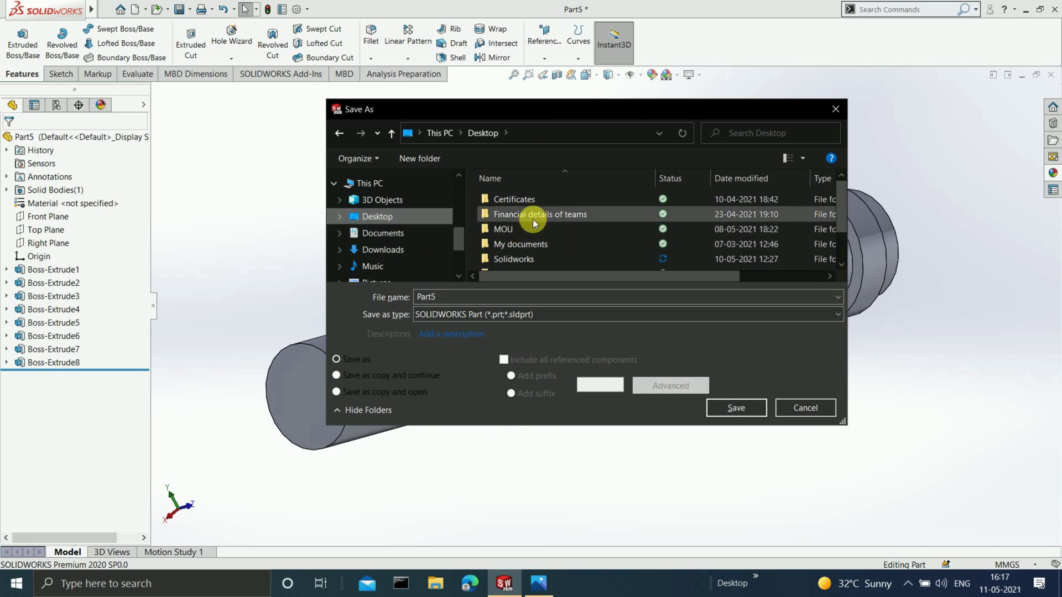
pyautogui.scroll(-1, 530, 246)
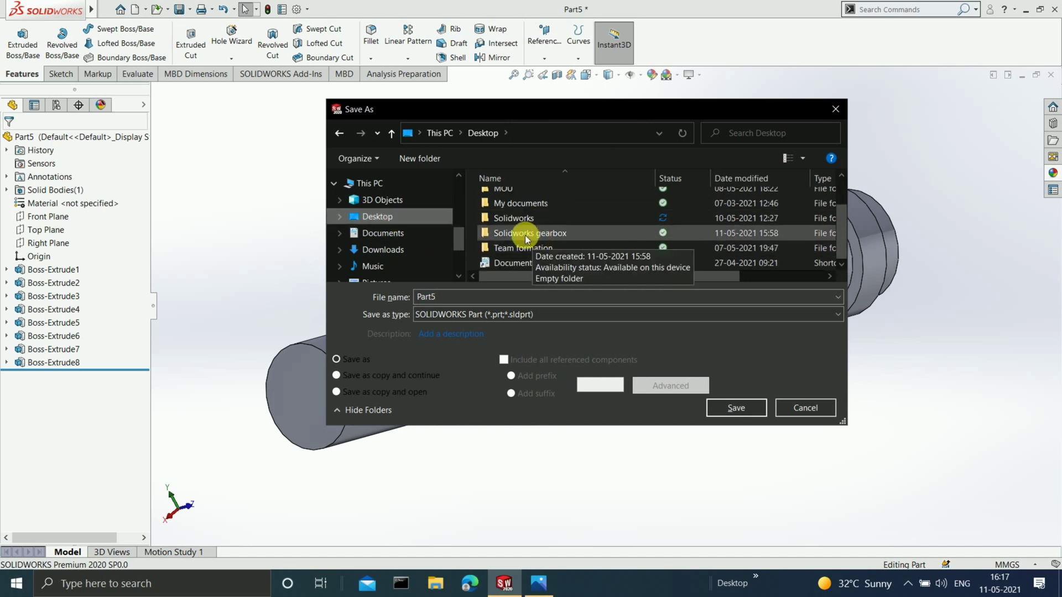
pyautogui.doubleClick(527, 234)
pyautogui.click(454, 298)
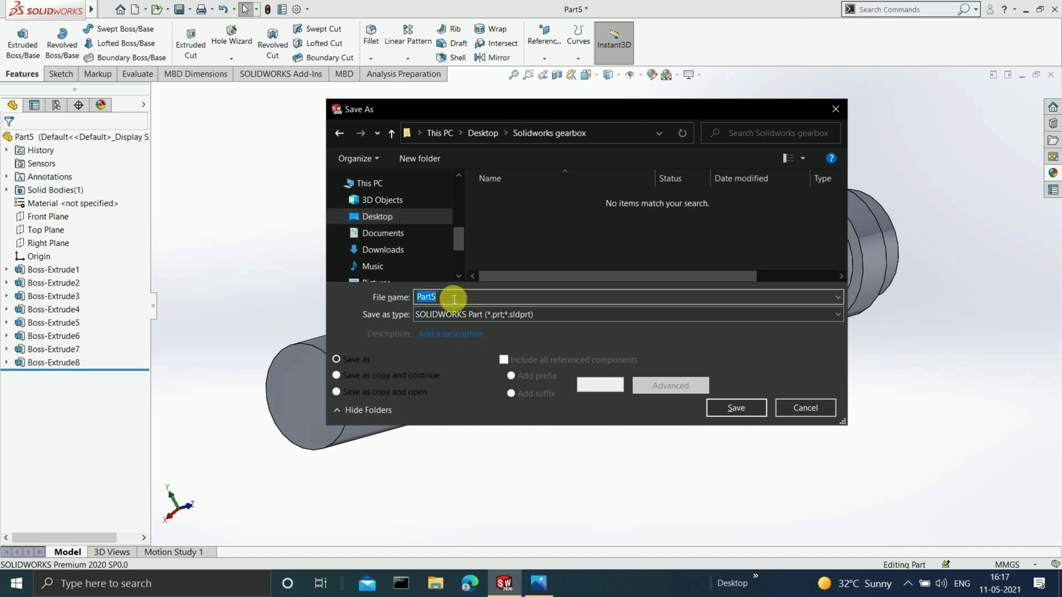
pyautogui.write('Input sha')
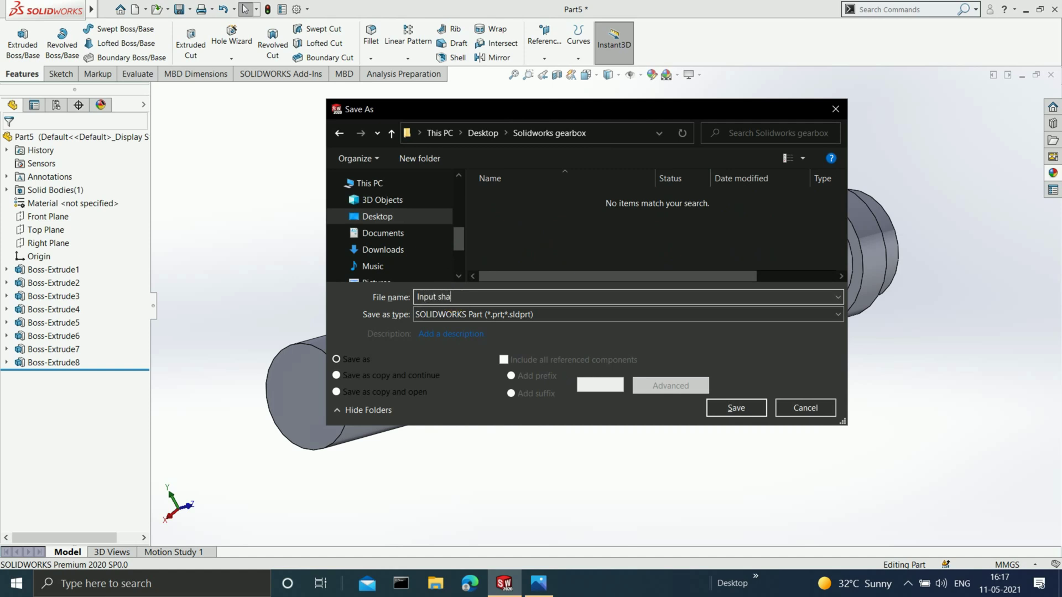
pyautogui.write('ft')
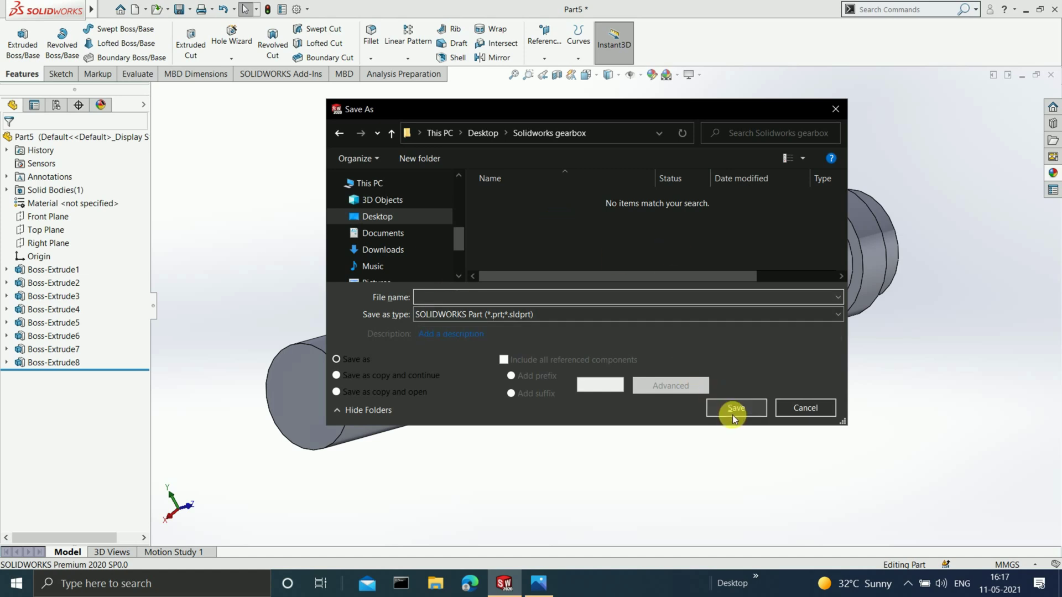
pyautogui.click(734, 409)
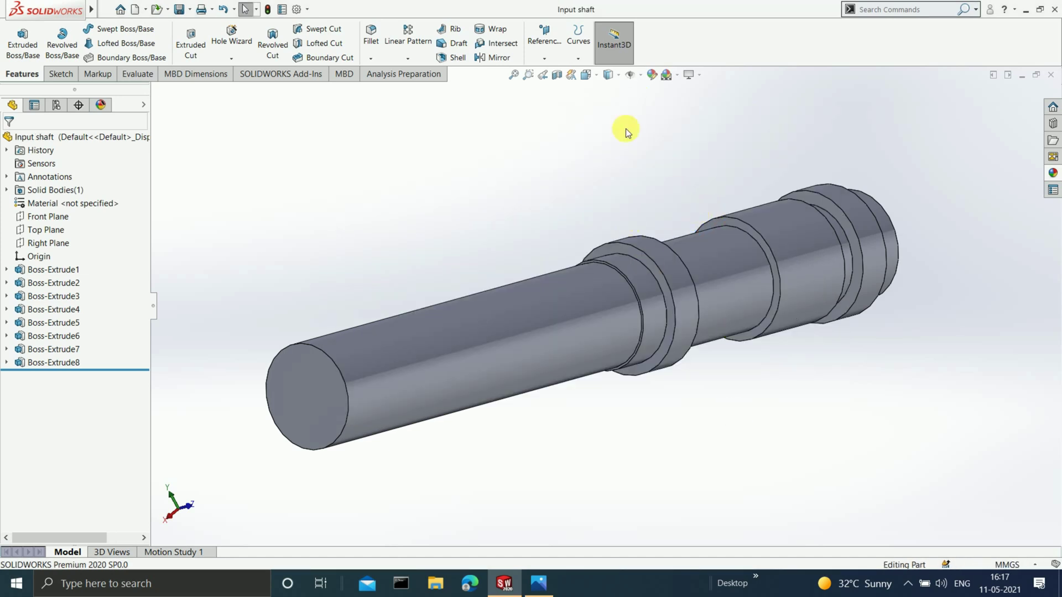
pyautogui.scroll(2, 623, 298)
pyautogui.moveTo(623, 296); pyautogui.dragTo(616, 304, button='middle')
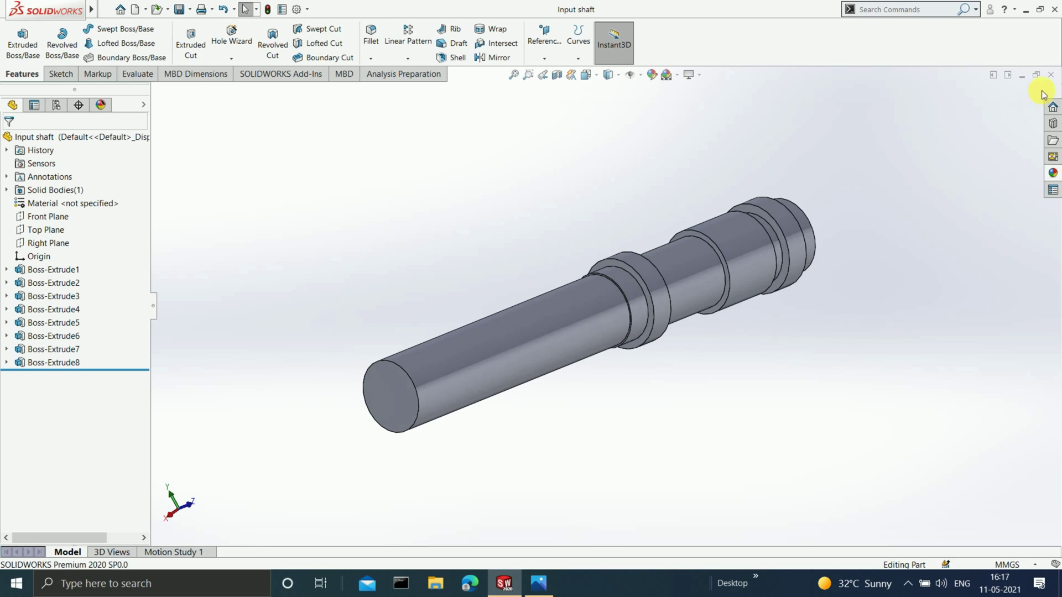
# Step: Close the Input shaft part and view the gearbox assembly screenshot in Photos before returning to SOLIDWORKS
pyautogui.click(1052, 76)
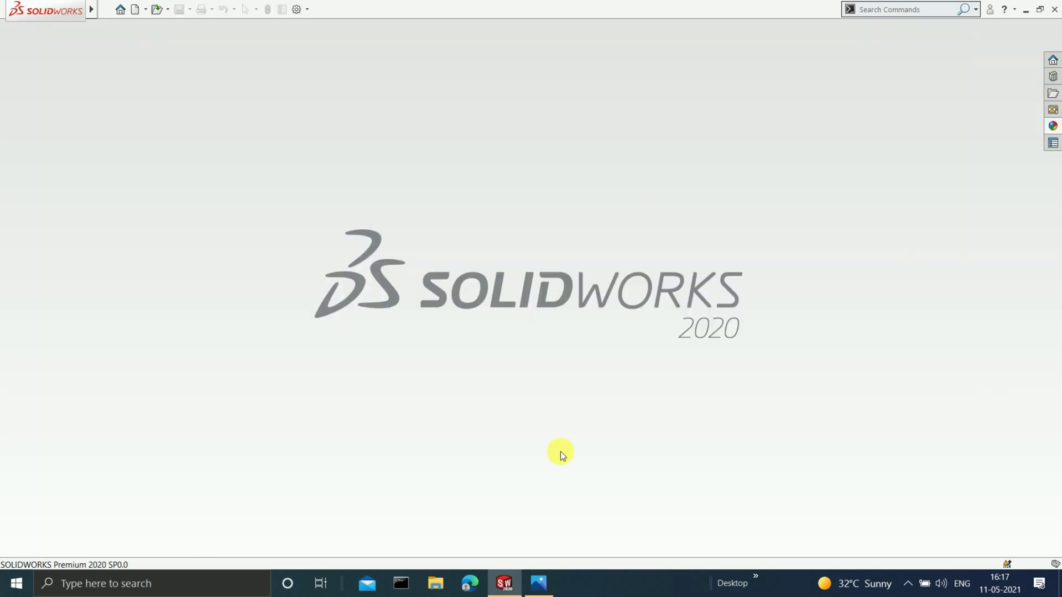
pyautogui.click(551, 582)
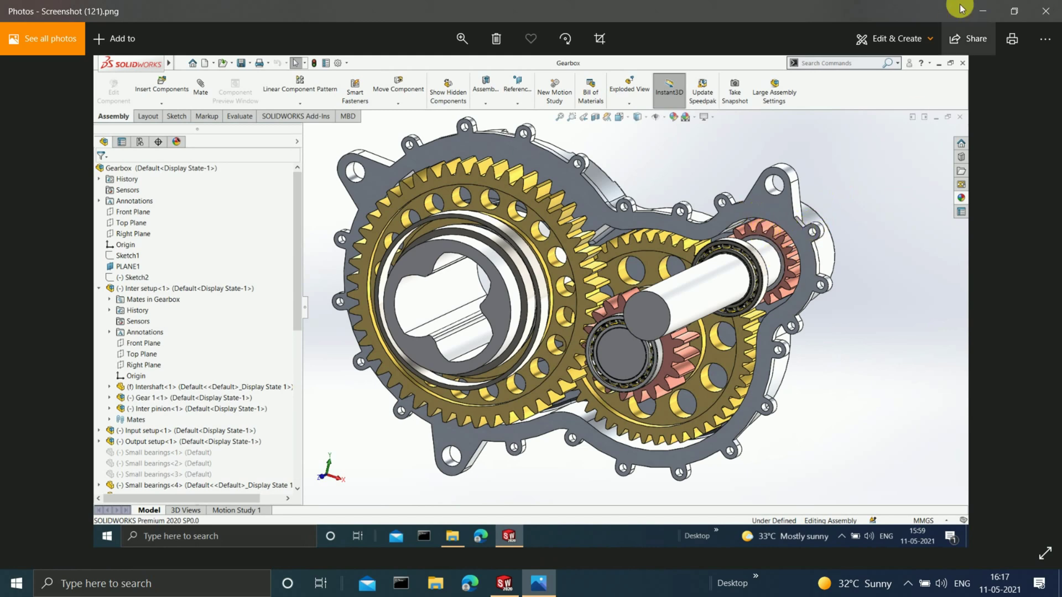
pyautogui.click(980, 8)
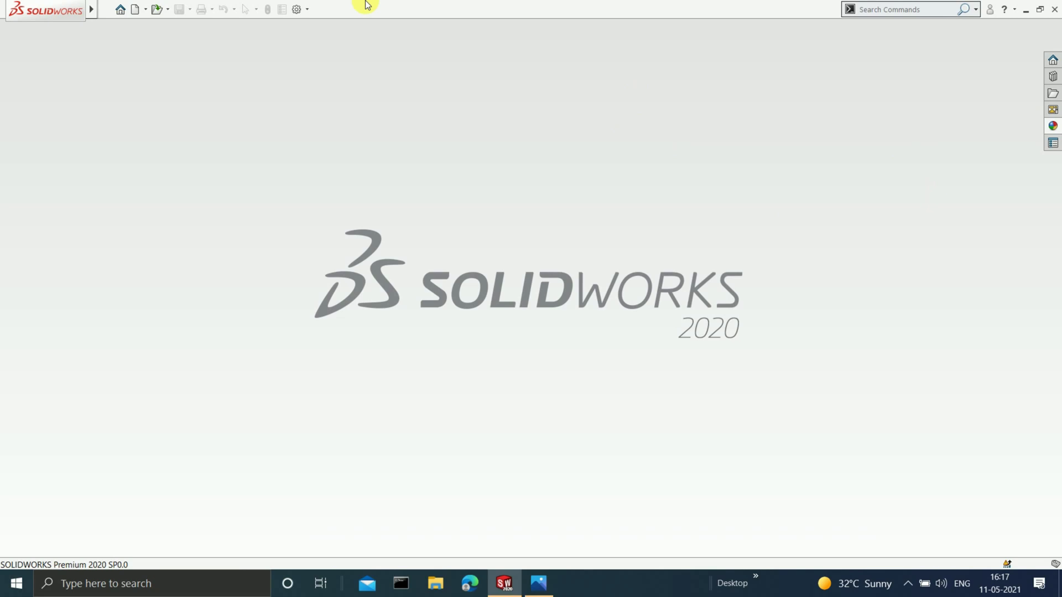
# Step: Create a new assembly document without inserting any existing component
pyautogui.moveTo(61, 9)
pyautogui.click(107, 11)
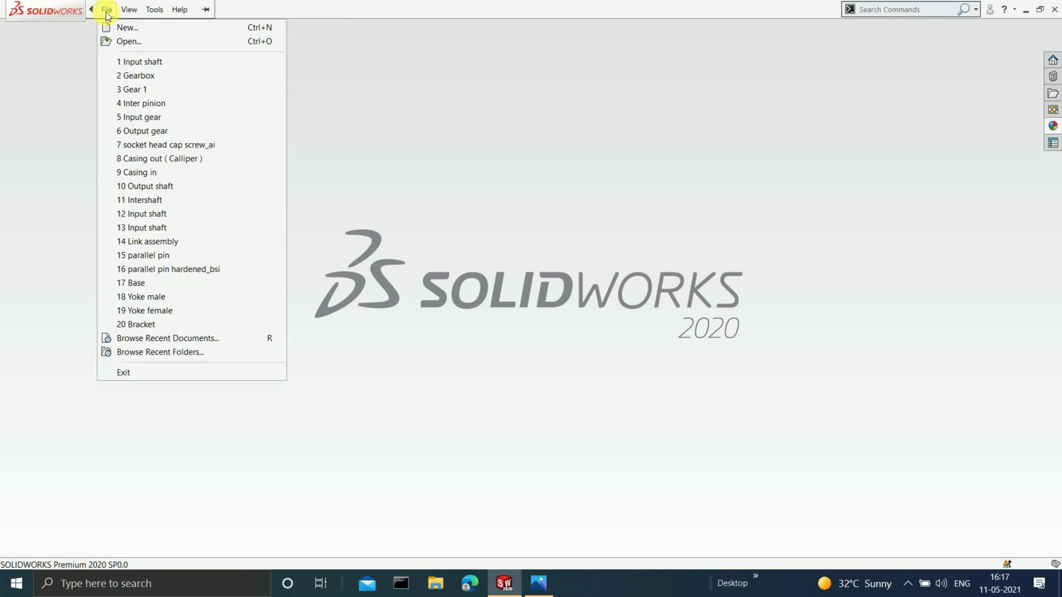
pyautogui.click(118, 27)
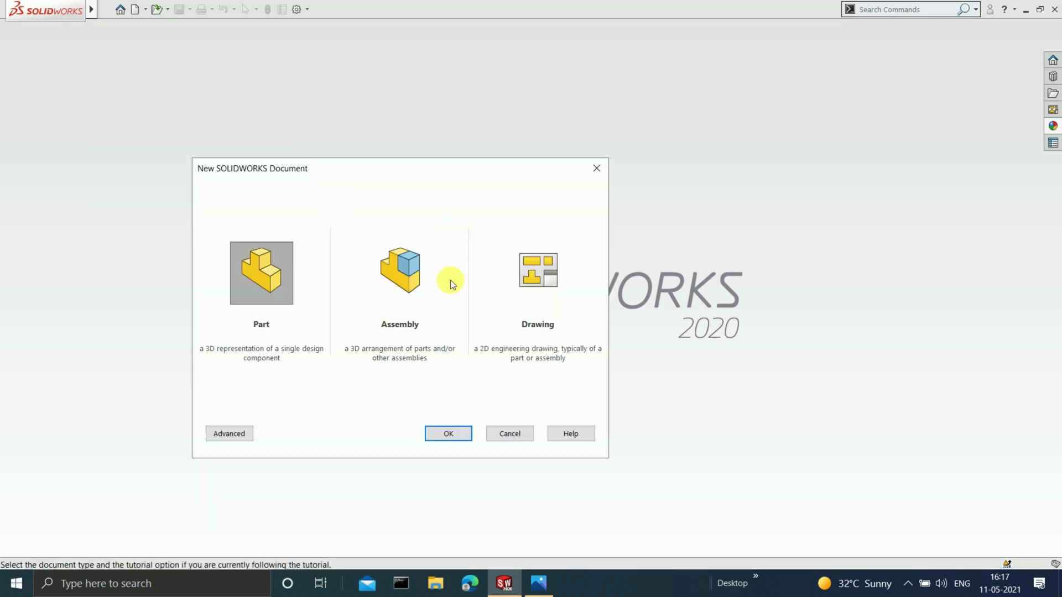
pyautogui.click(414, 287)
pyautogui.click(447, 434)
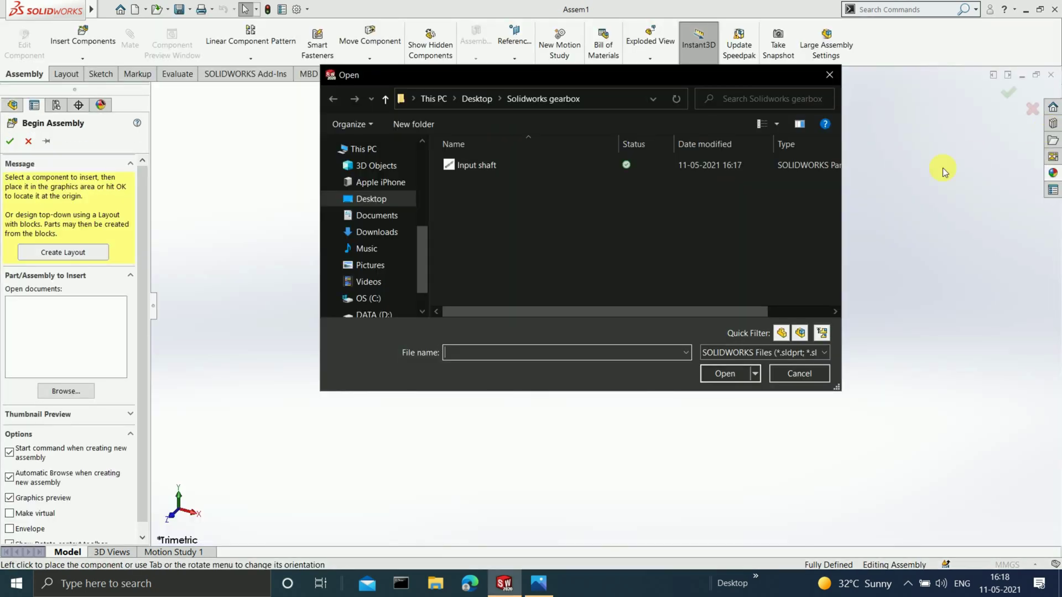
pyautogui.click(784, 373)
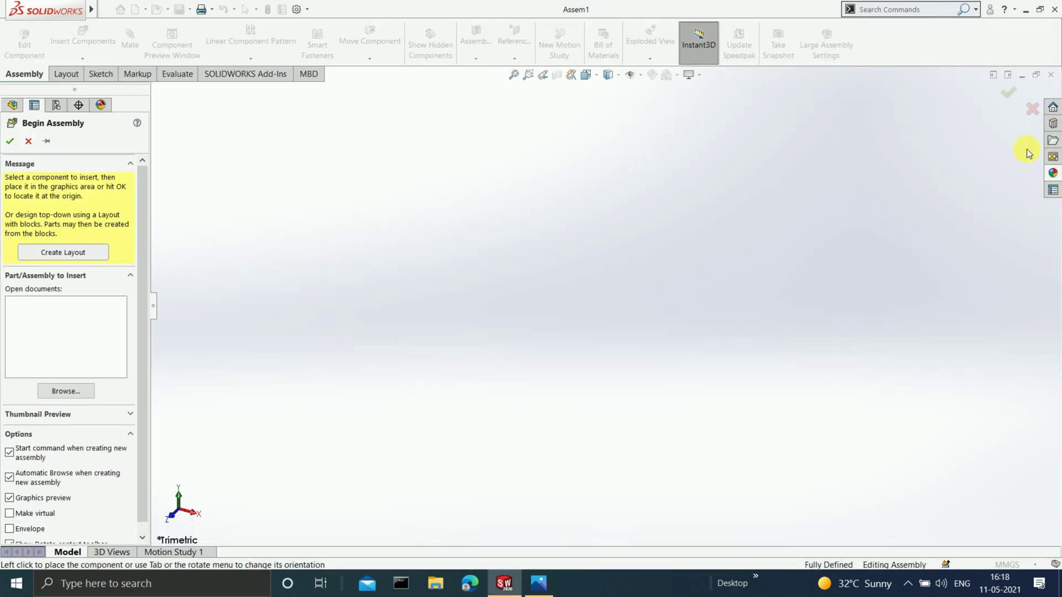
pyautogui.click(1030, 115)
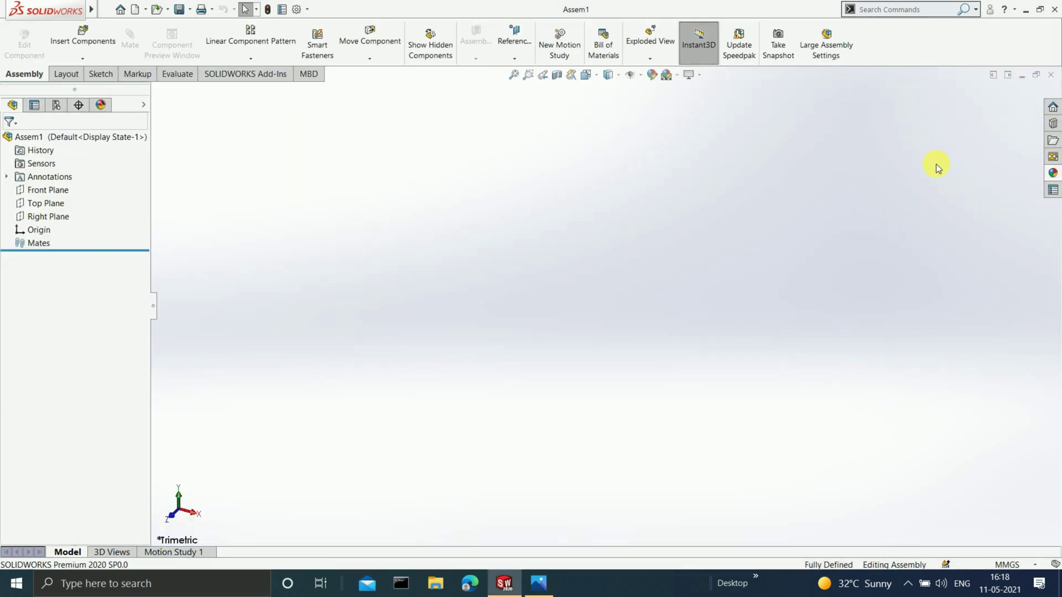
# Step: Insert a Spur Gear from the Toolbox's ANSI Metric power transmission gears into the empty assembly
pyautogui.click(1051, 127)
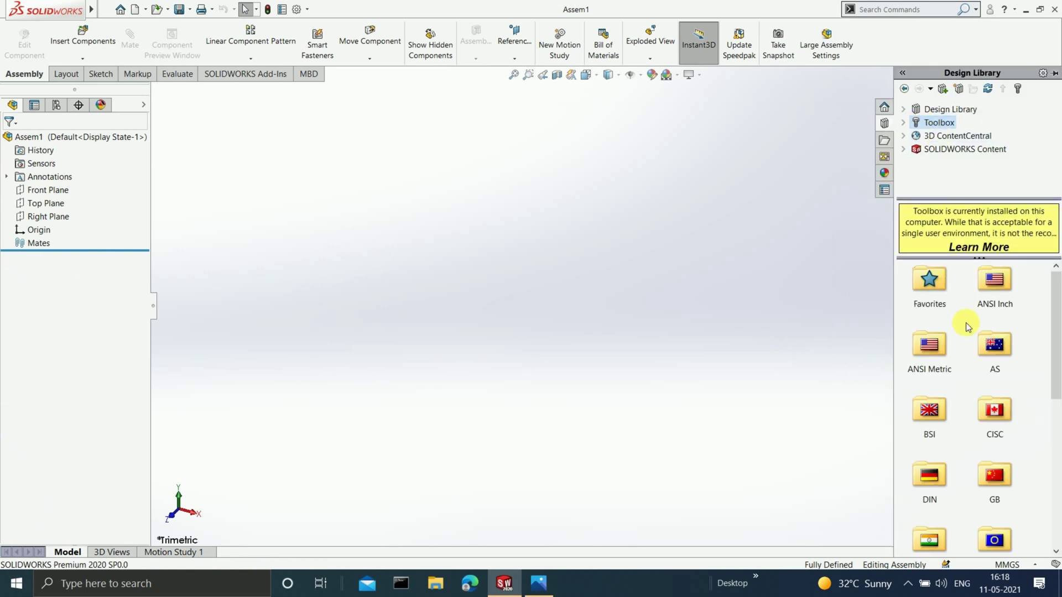
pyautogui.doubleClick(930, 352)
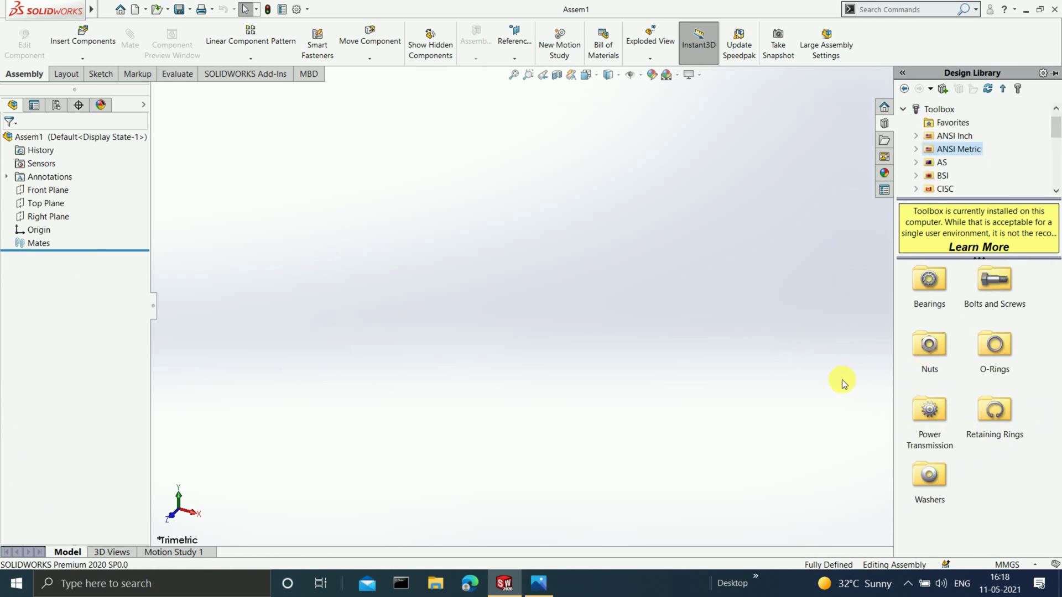
pyautogui.doubleClick(929, 412)
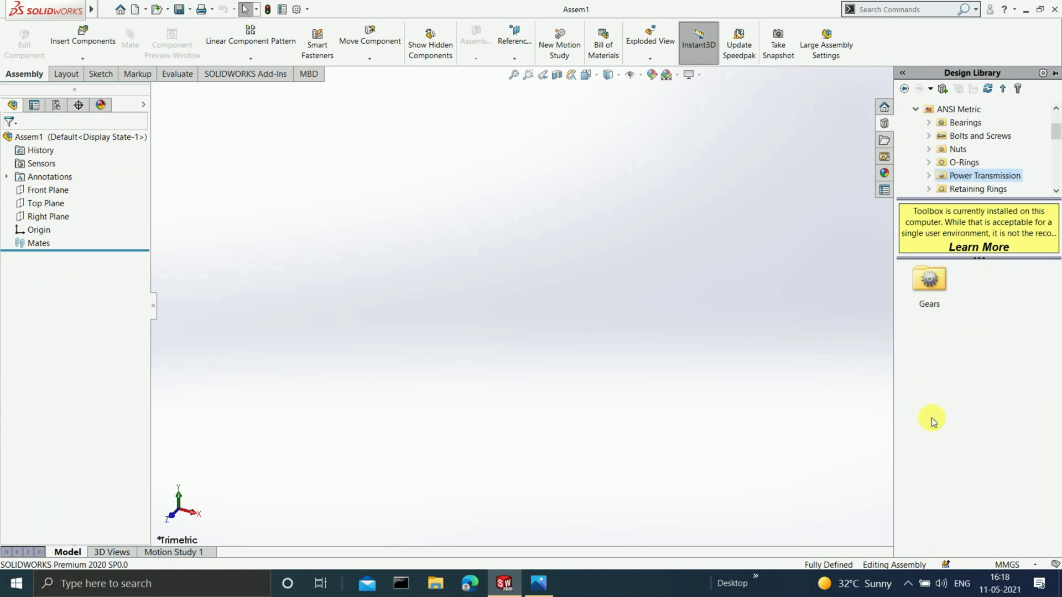
pyautogui.doubleClick(930, 284)
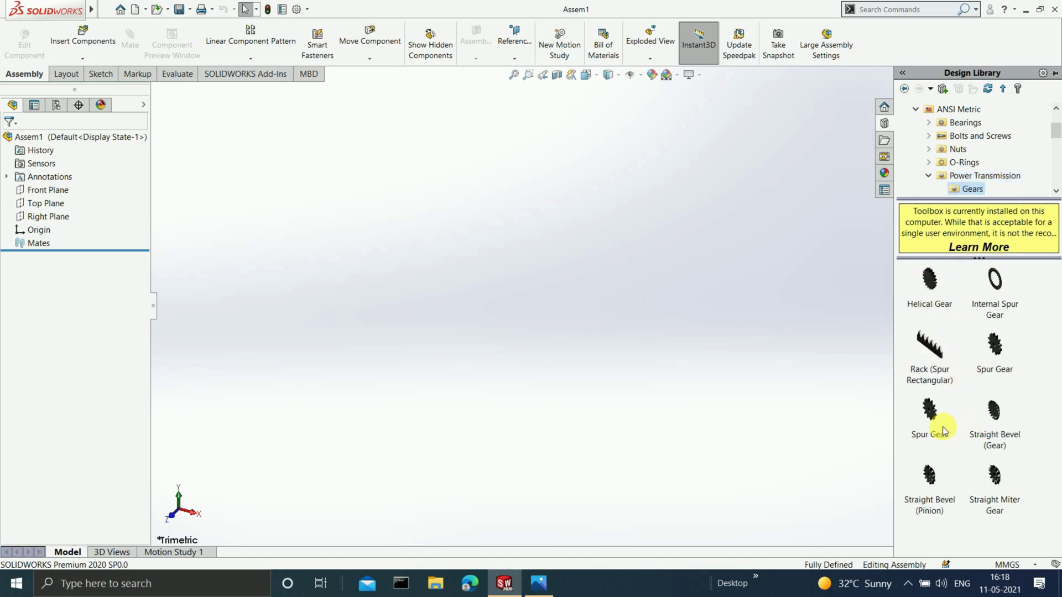
pyautogui.moveTo(998, 343); pyautogui.dragTo(588, 308)
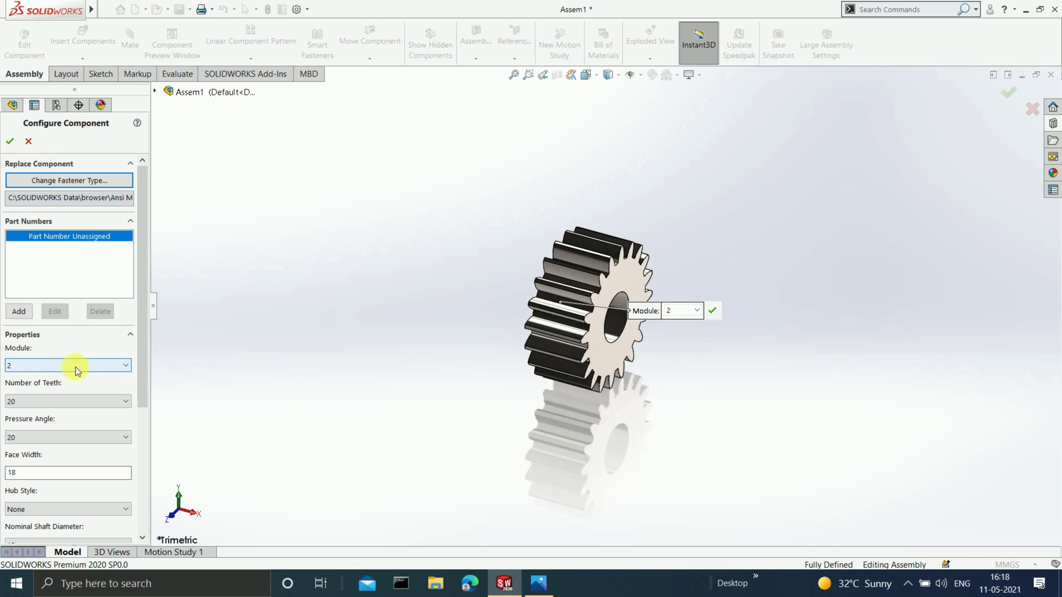
# Step: Configure the module 2 spur gear with 18 teeth and a face width of 22 mm
pyautogui.click(42, 401)
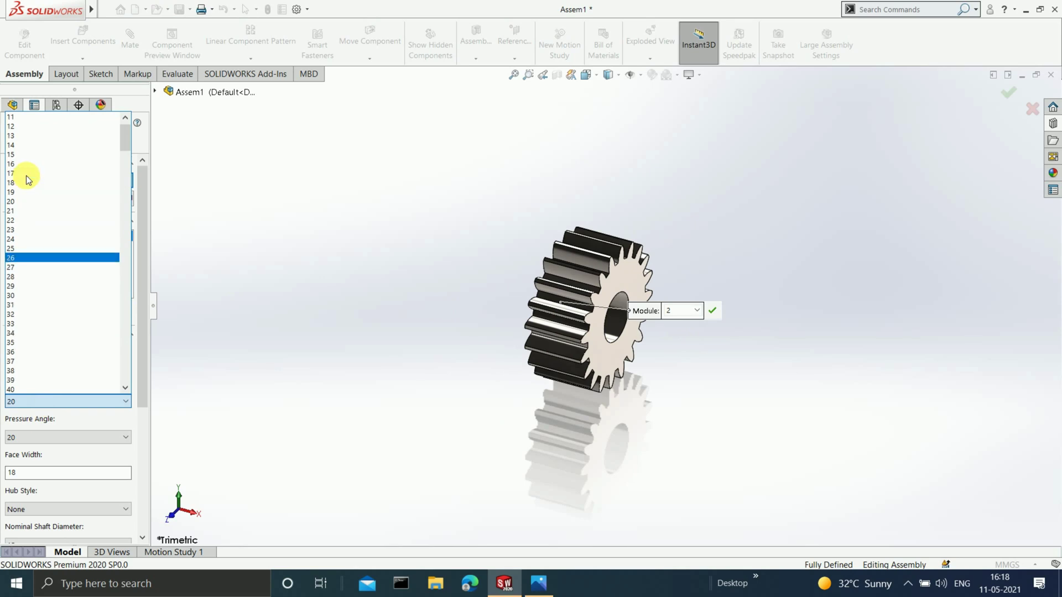
pyautogui.click(44, 208)
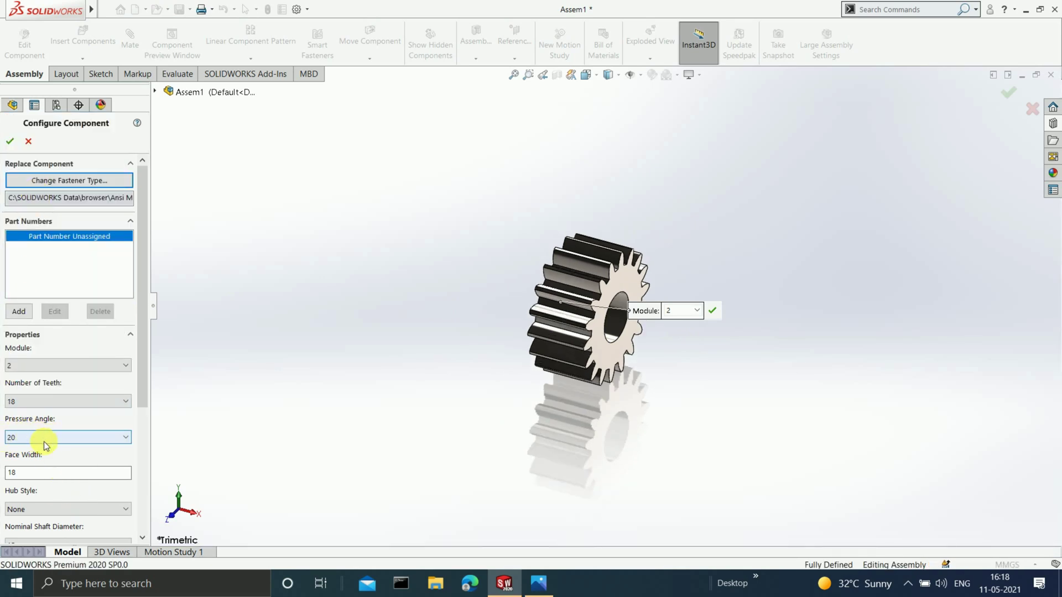
pyautogui.moveTo(140, 399); pyautogui.dragTo(136, 450)
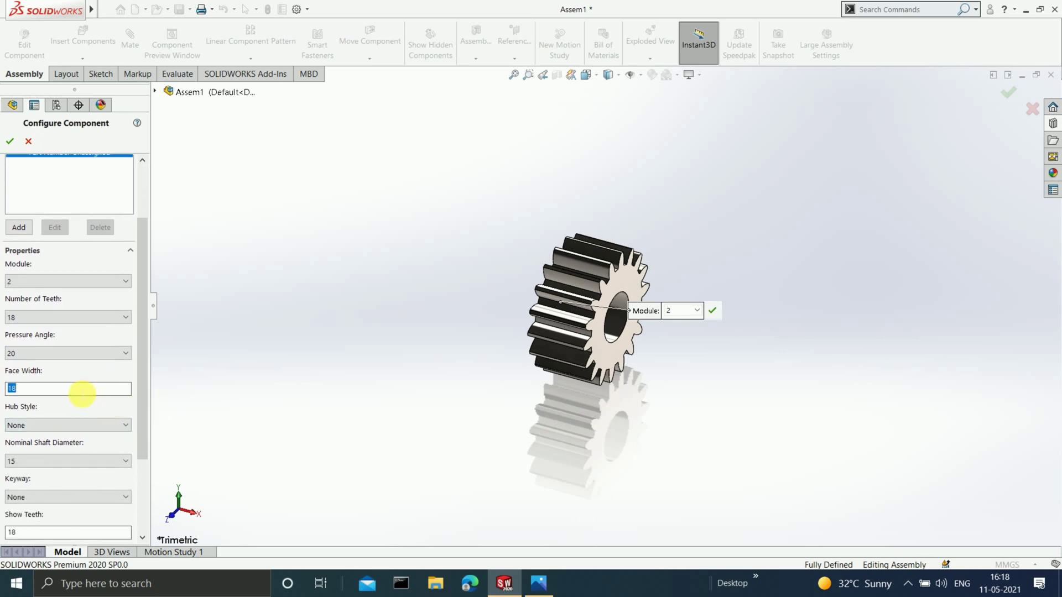
pyautogui.write('22')
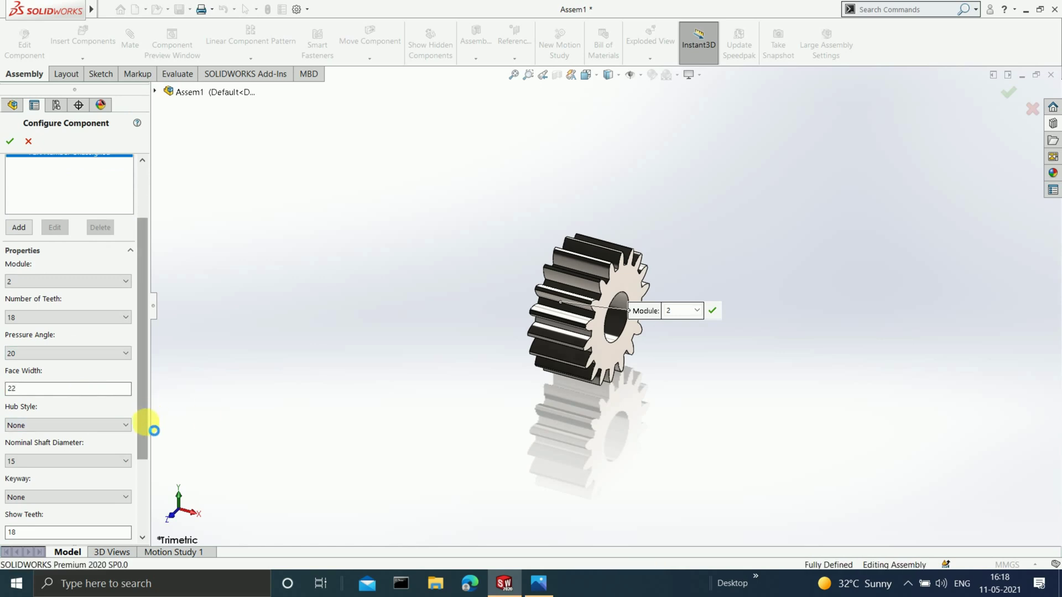
# Step: Set the gear's nominal shaft diameter to 28 mm and accept the configuration without placing further copies
pyautogui.scroll(-2, 142, 430)
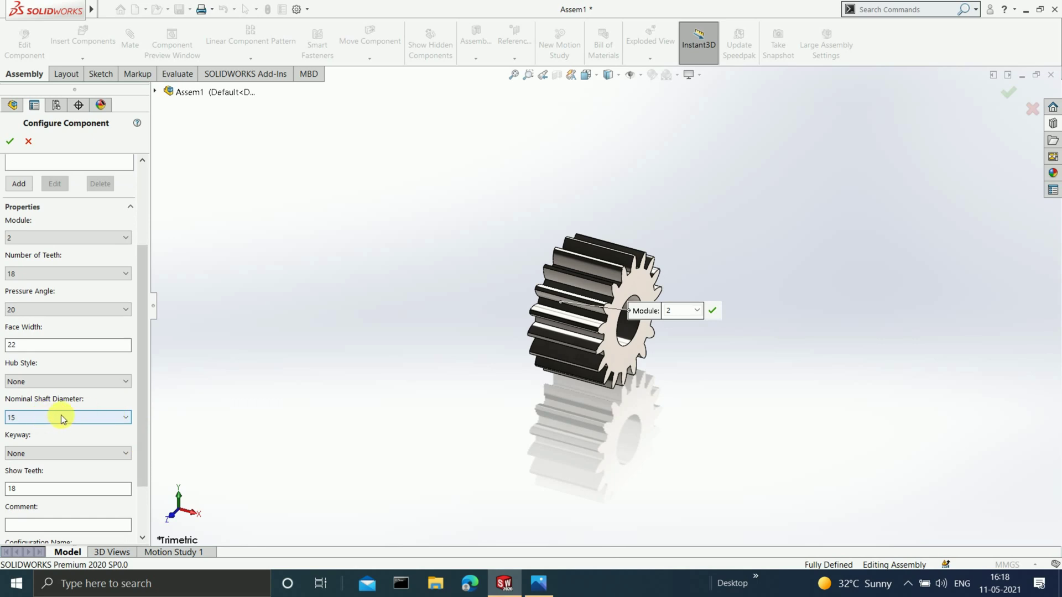
pyautogui.click(62, 417)
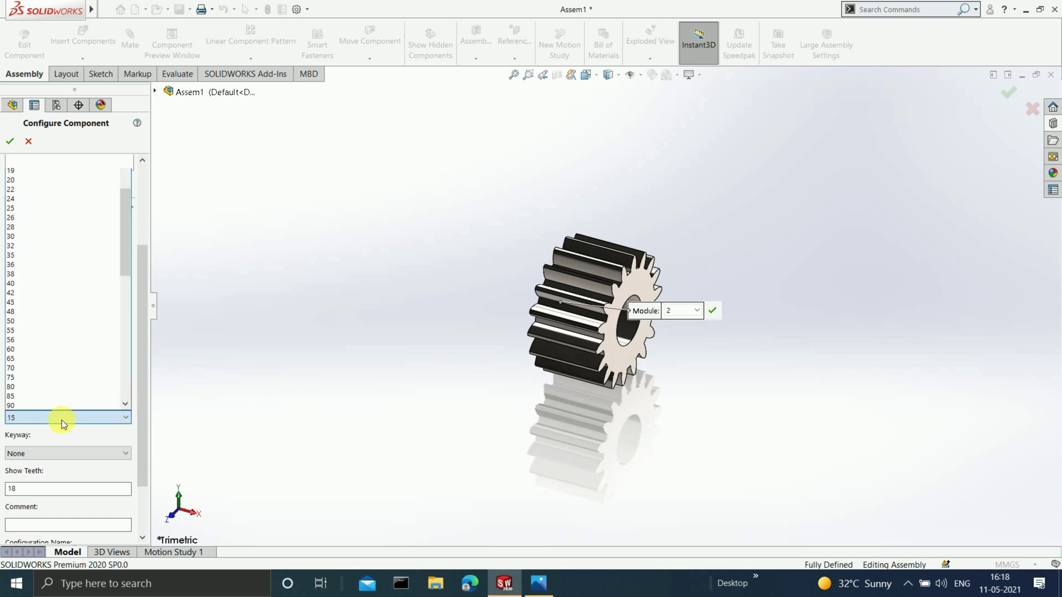
pyautogui.click(74, 229)
pyautogui.moveTo(142, 466); pyautogui.dragTo(140, 444)
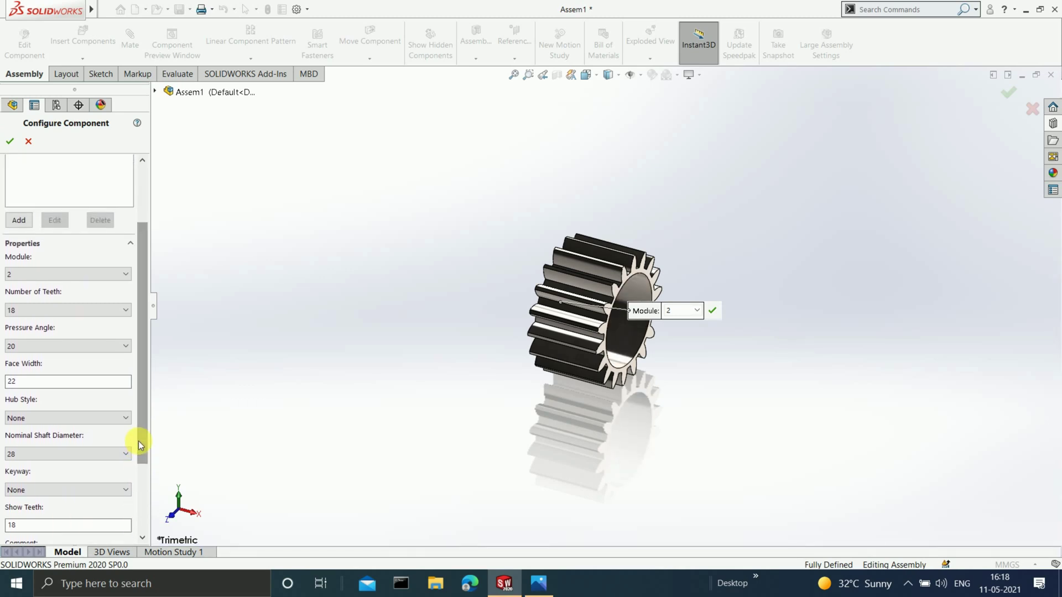
pyautogui.click(1009, 98)
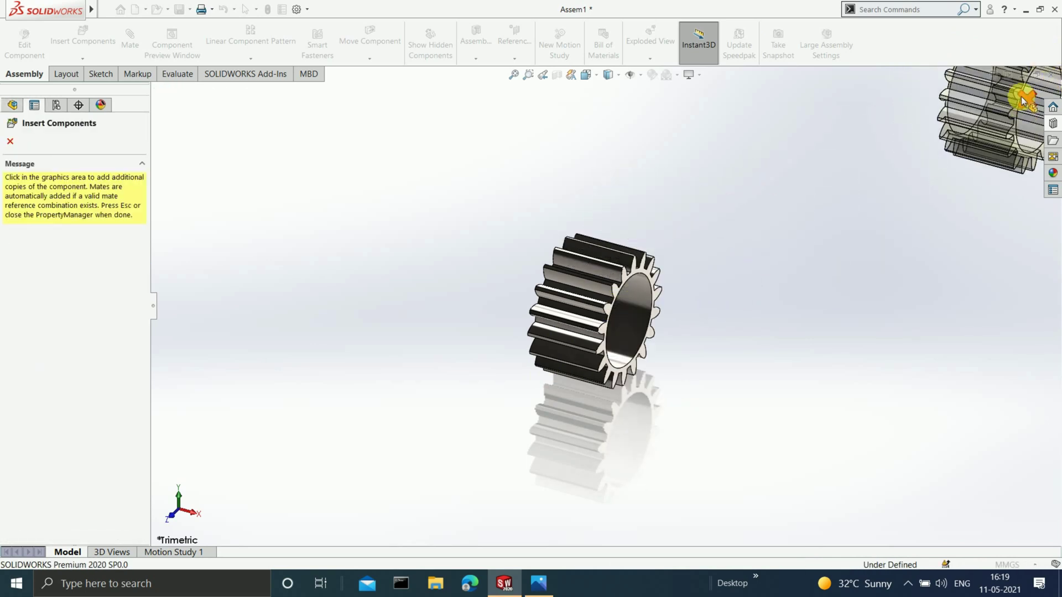
pyautogui.press('Escape')
# Step: Rebuild and save the gear assembly as "Input pinion" in the Solidworks gearbox folder, with the SOLIDWORKS Analysis Library file type
pyautogui.scroll(-2, 691, 296)
pyautogui.moveTo(691, 296); pyautogui.dragTo(605, 302, button='middle')
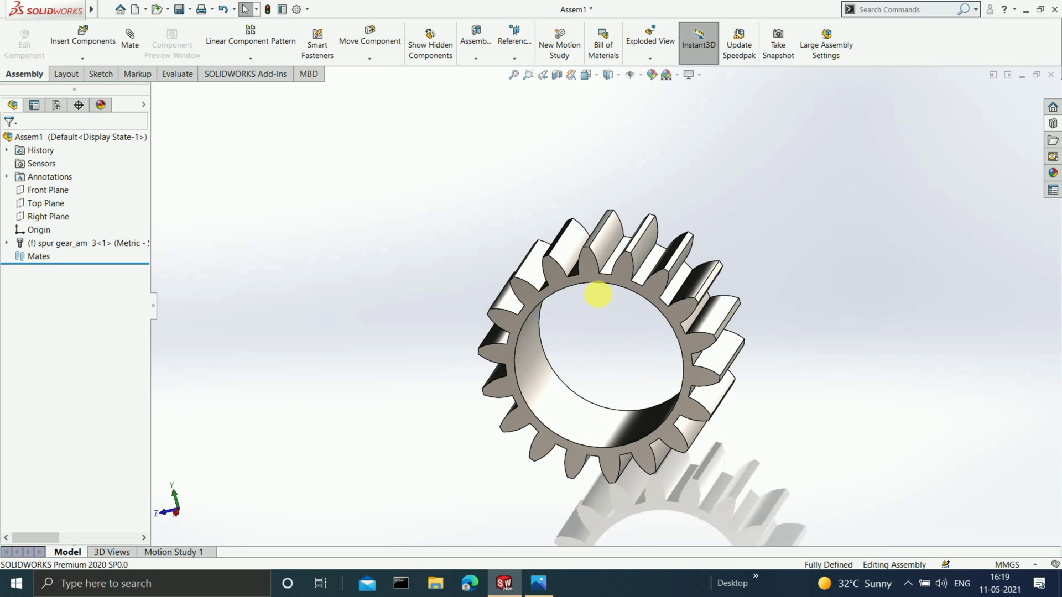
pyautogui.hotkey('ctrl', 's')
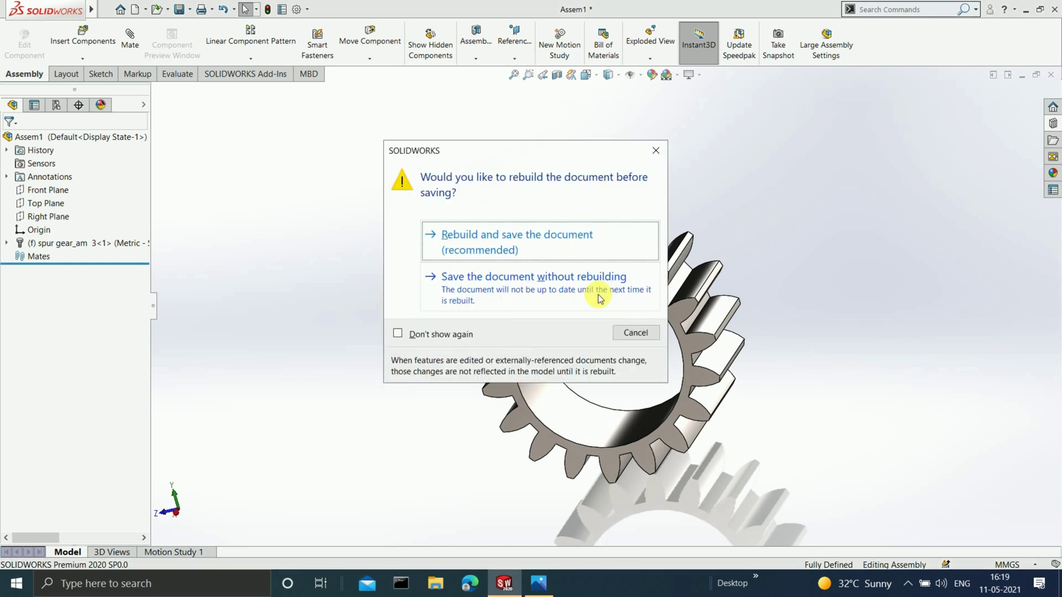
pyautogui.click(560, 235)
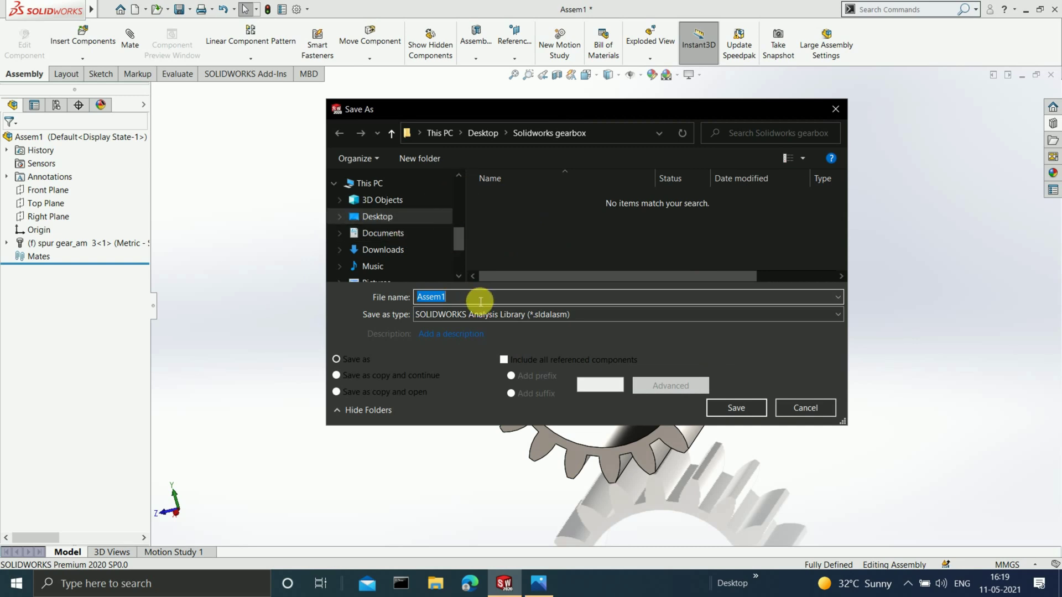
pyautogui.write('Inpu')
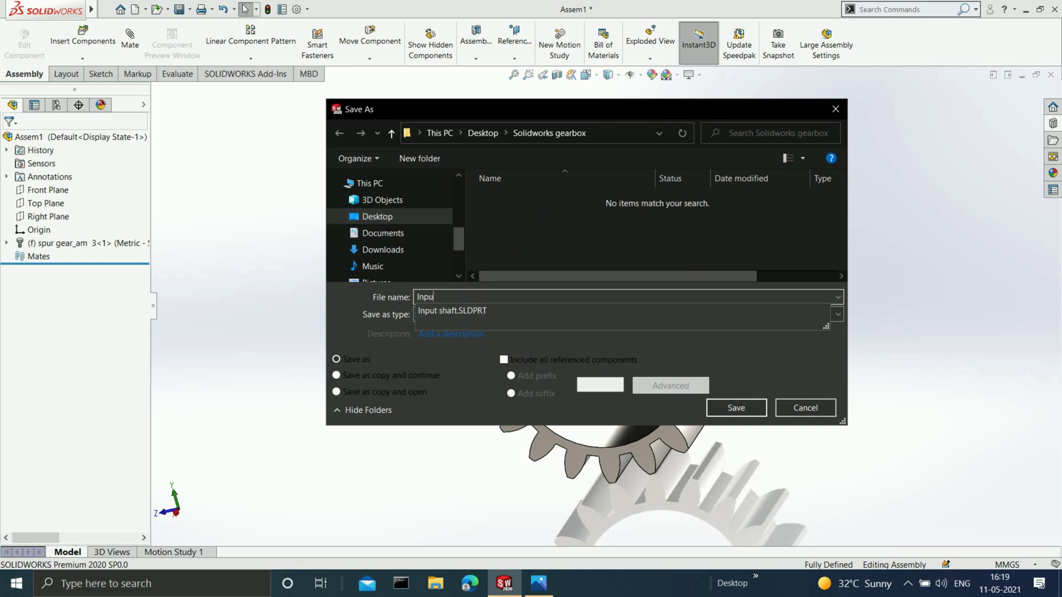
pyautogui.write('t pinion')
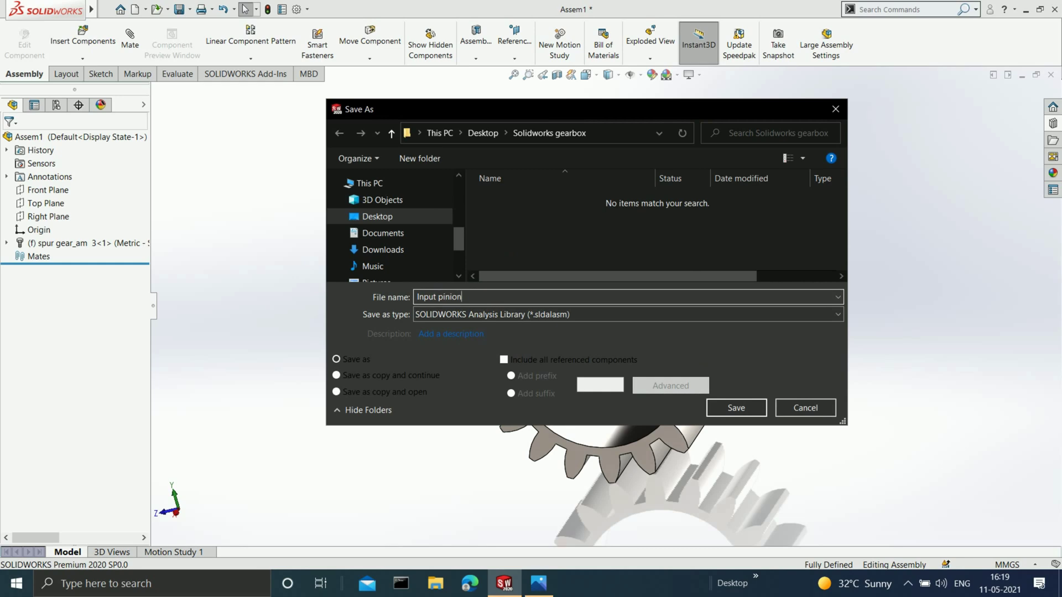
pyautogui.click(741, 413)
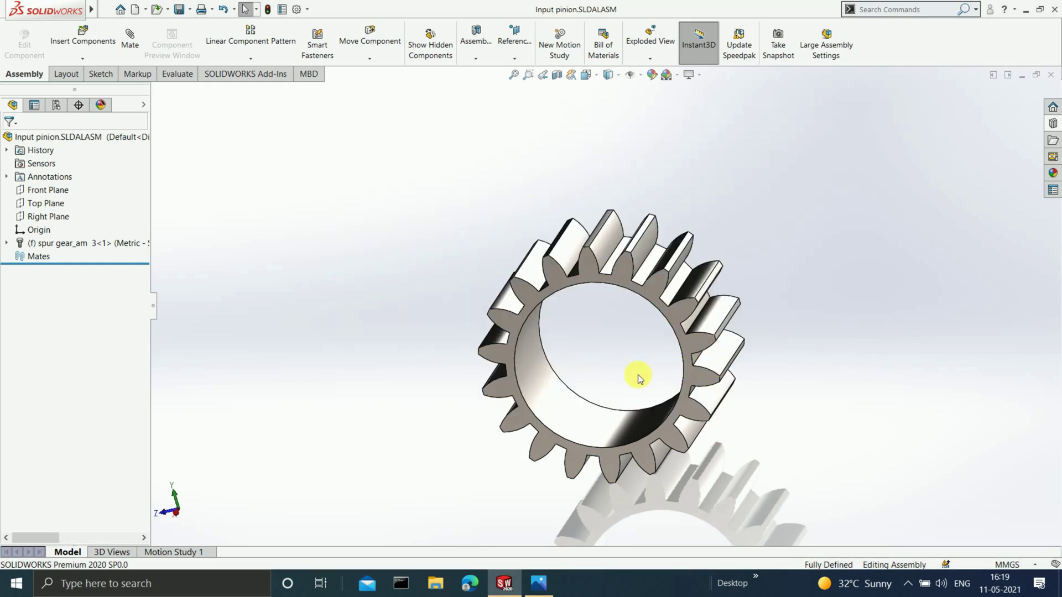
# Step: Check the gearbox reference screenshot in Photos, return to SOLIDWORKS and close the Input pinion assembly
pyautogui.click(538, 583)
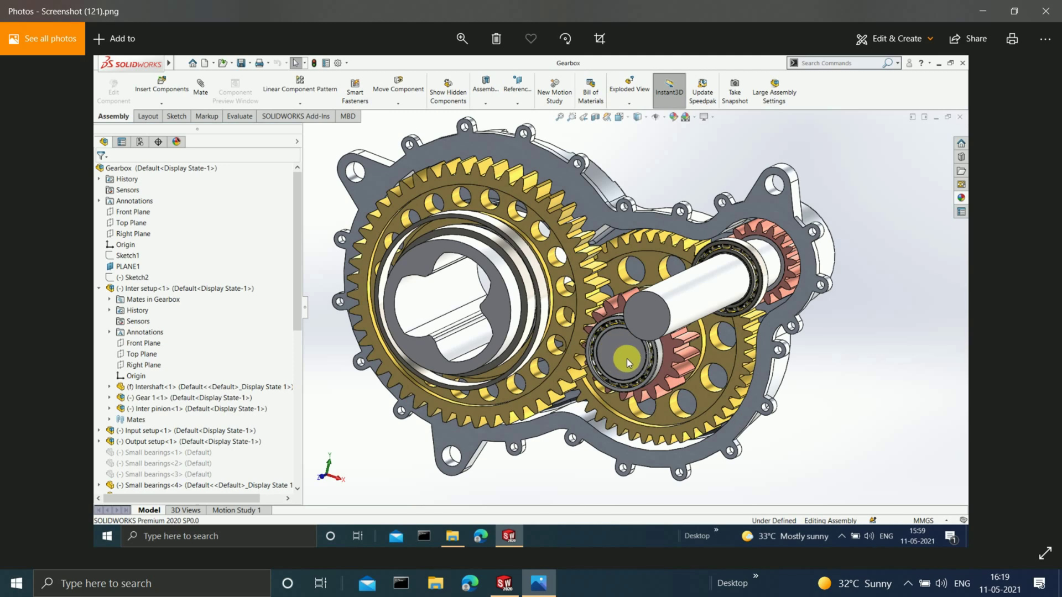
pyautogui.click(983, 11)
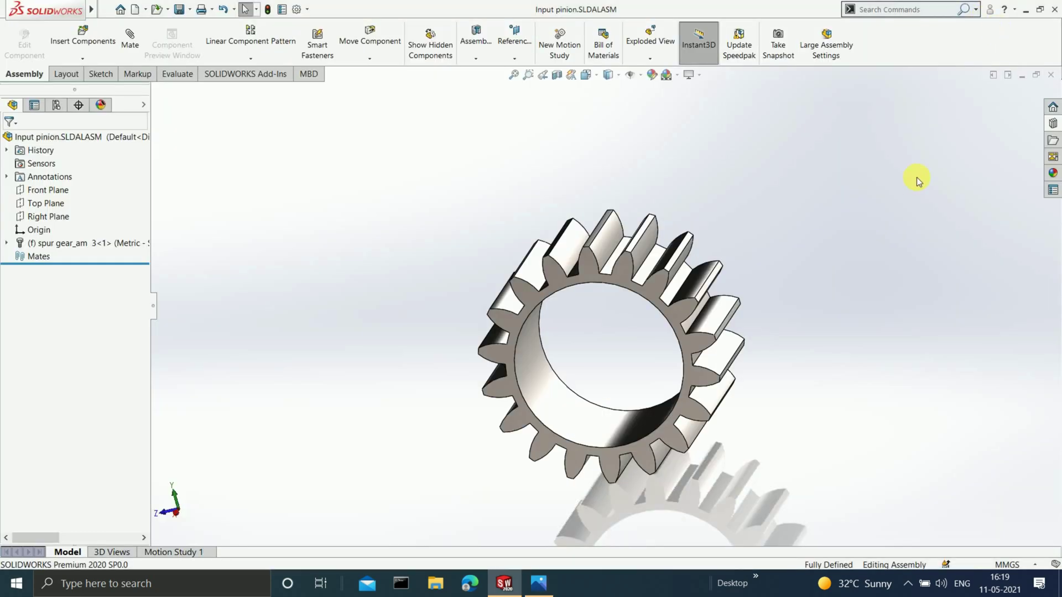
pyautogui.click(1050, 75)
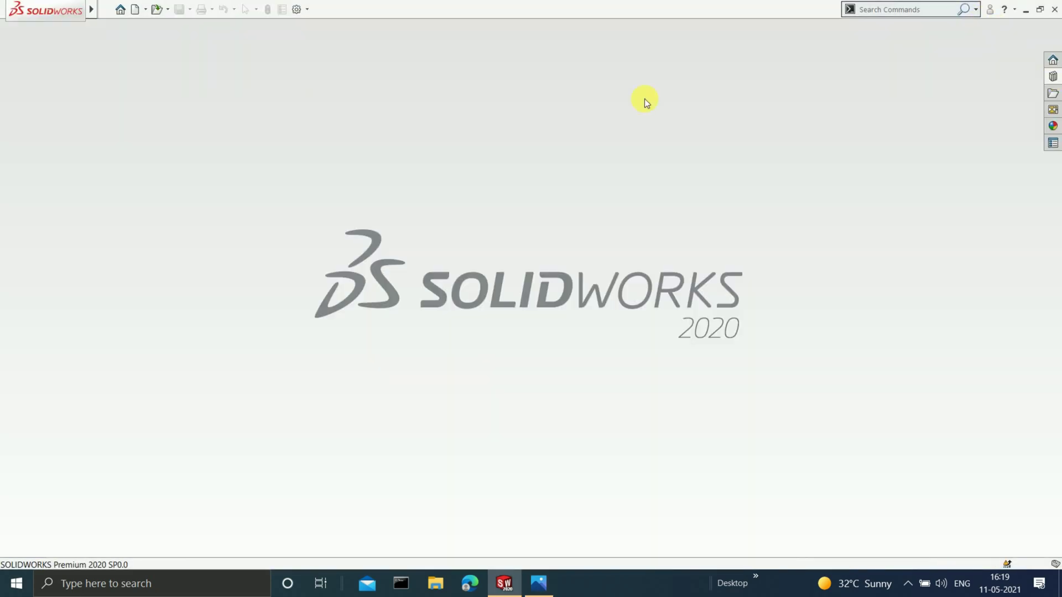
# Step: Create a new, empty part document
pyautogui.moveTo(73, 7)
pyautogui.click(107, 9)
pyautogui.click(129, 27)
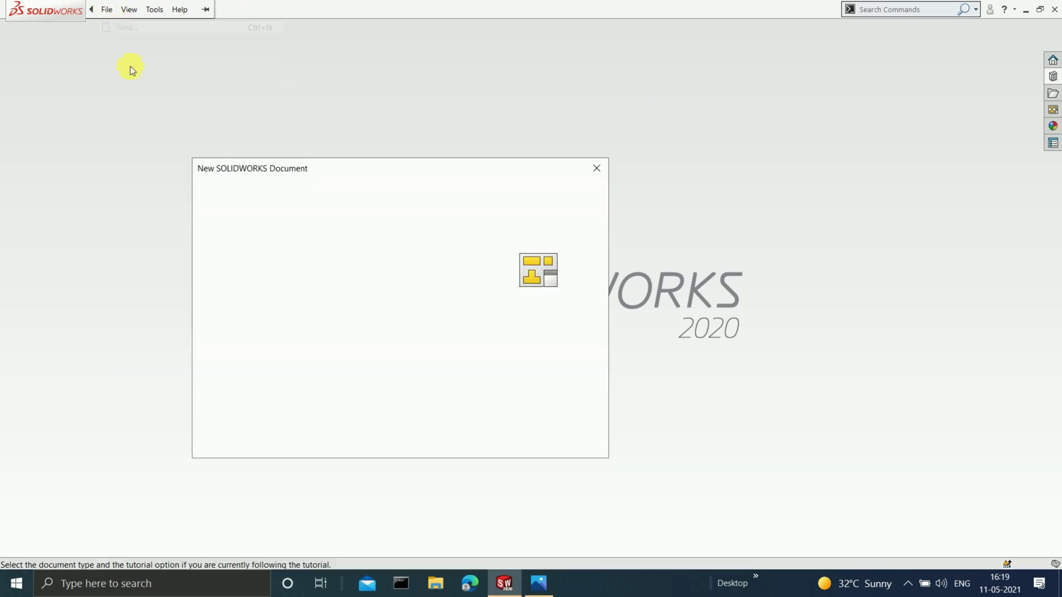
pyautogui.click(261, 247)
pyautogui.click(436, 431)
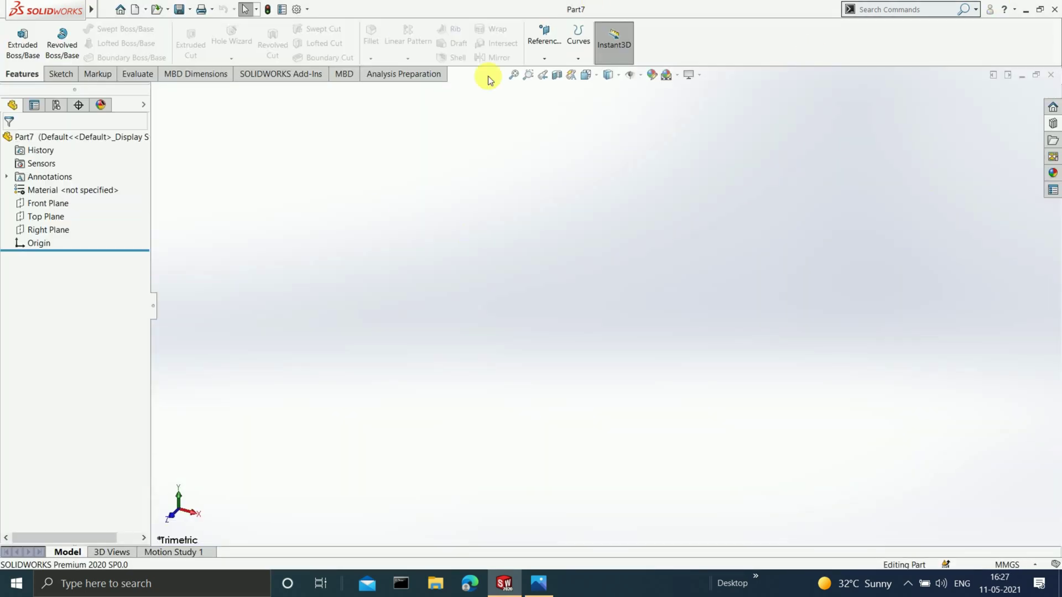
# Step: Start a sketch on the Front Plane and draw a circle about 70.4 mm in radius, centred on the origin
pyautogui.click(48, 203)
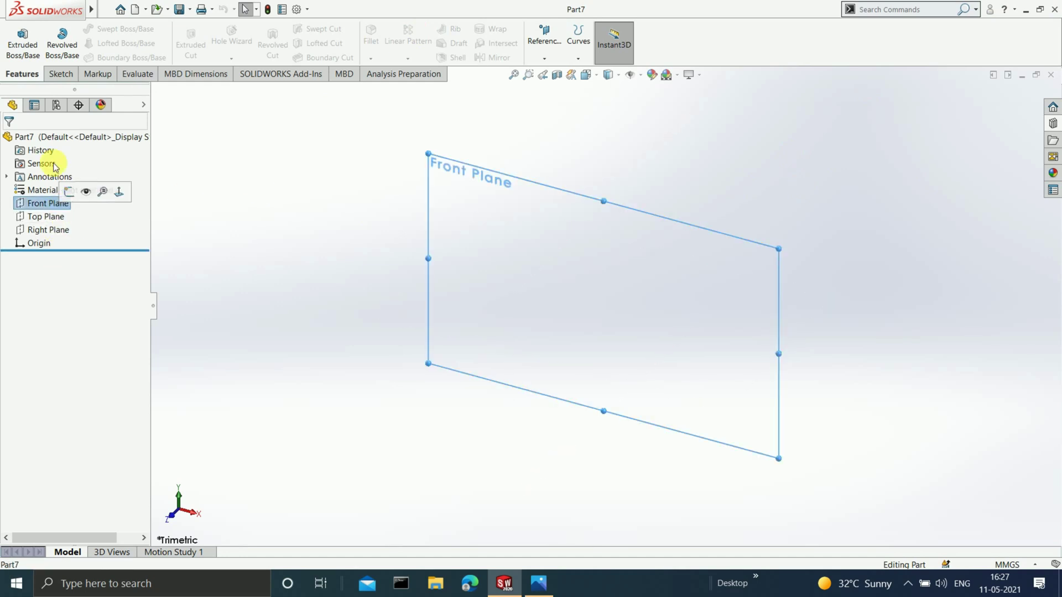
pyautogui.click(60, 73)
pyautogui.click(18, 43)
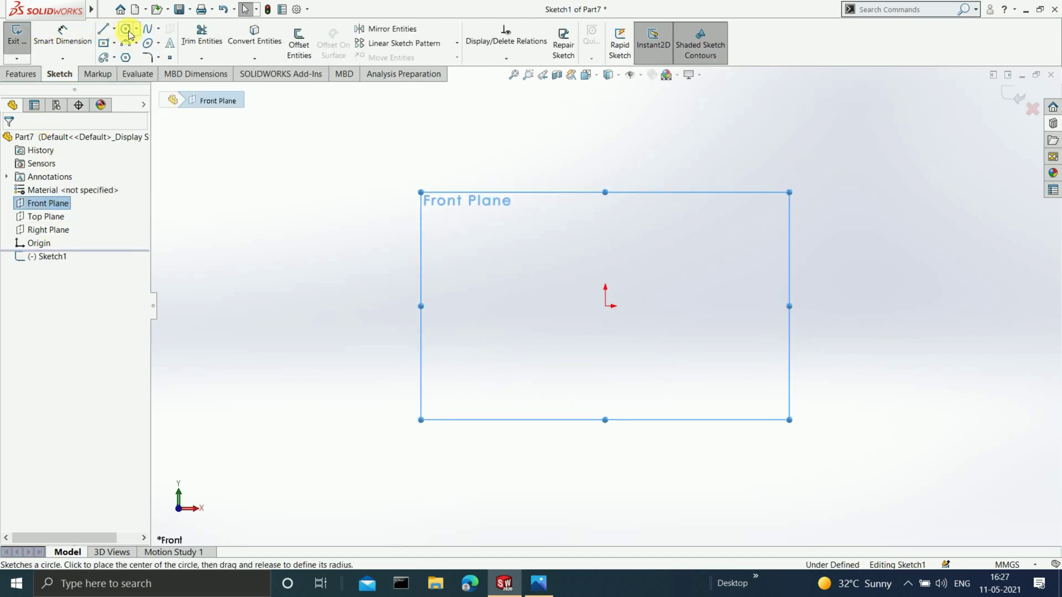
pyautogui.click(126, 28)
pyautogui.click(712, 201)
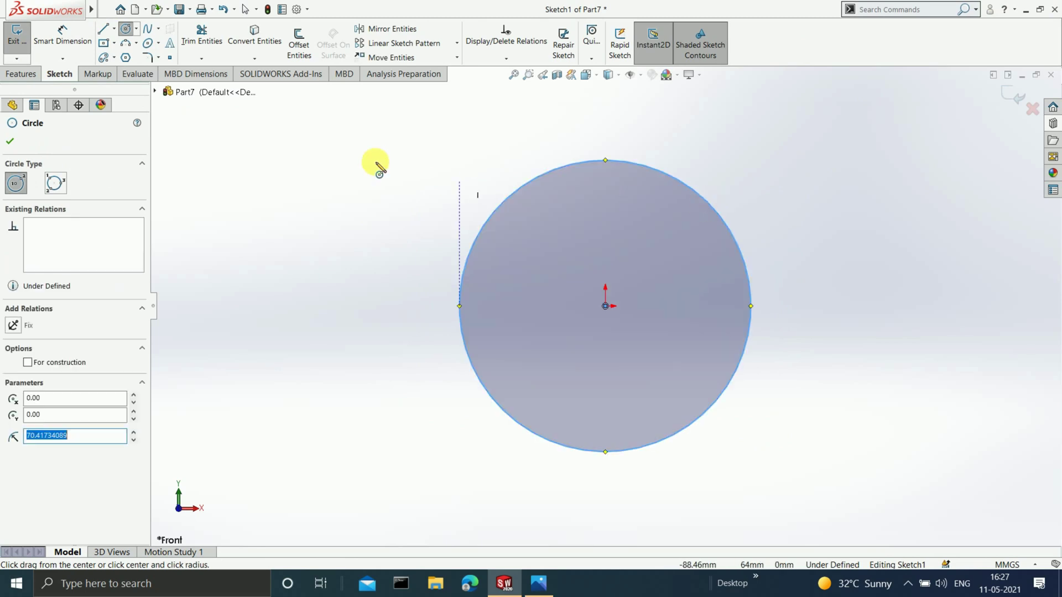
# Step: Dimension the circle's diameter to 25 mm and close the sketch
pyautogui.click(62, 35)
pyautogui.click(493, 203)
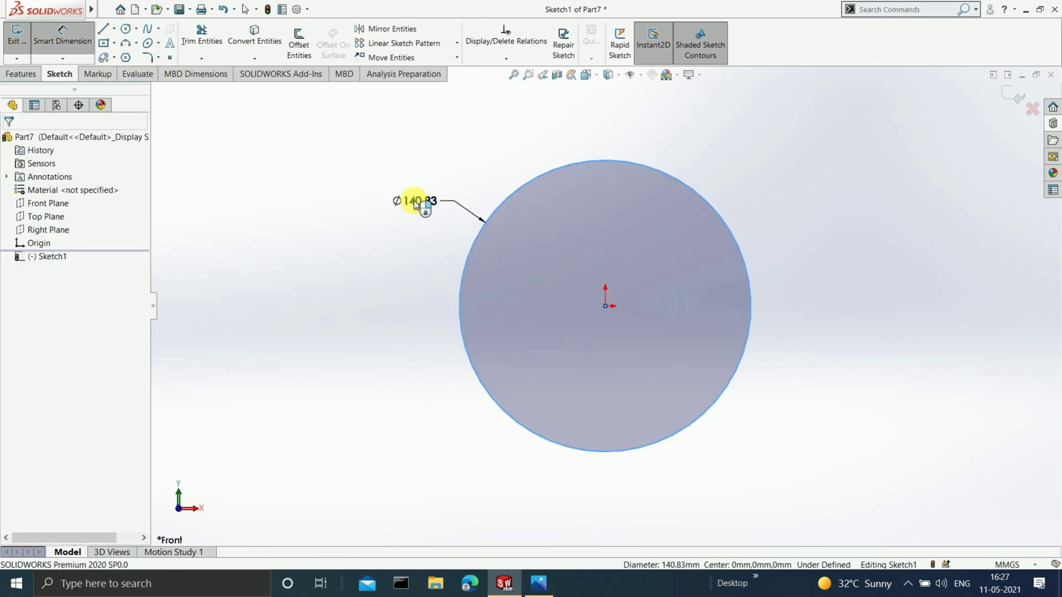
pyautogui.click(415, 201)
pyautogui.write('25')
pyautogui.press('Return')
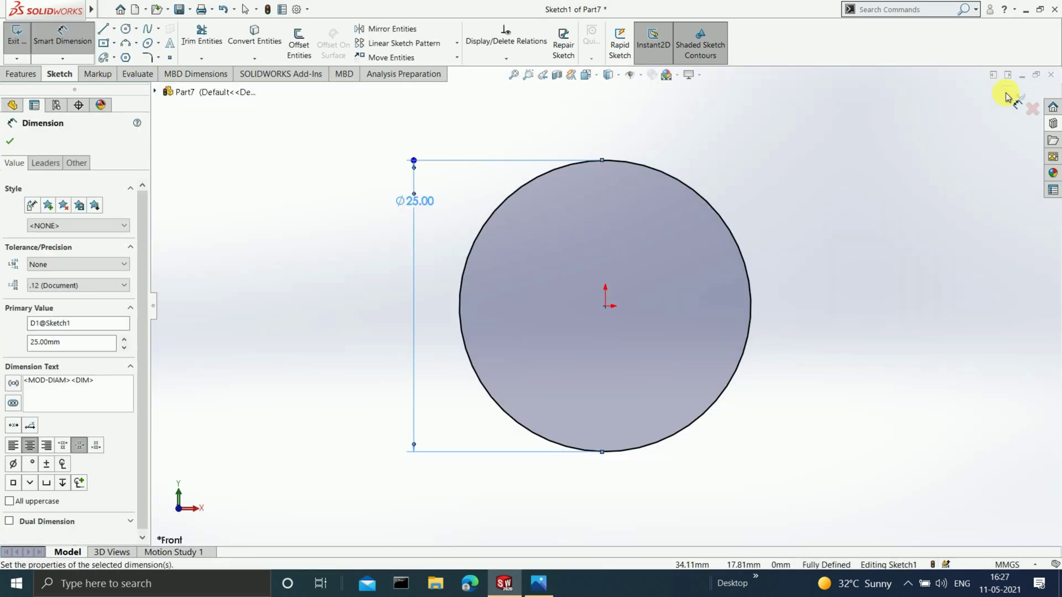
pyautogui.click(1016, 100)
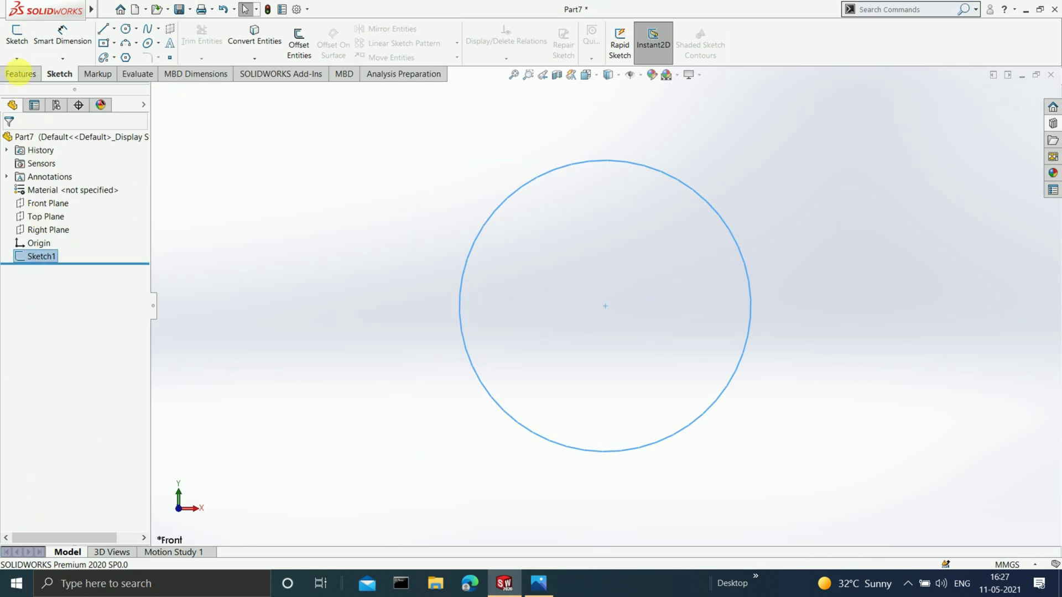
# Step: Extrude the 25 mm circle into a solid disc with a blind depth of 7 mm
pyautogui.click(21, 74)
pyautogui.click(67, 47)
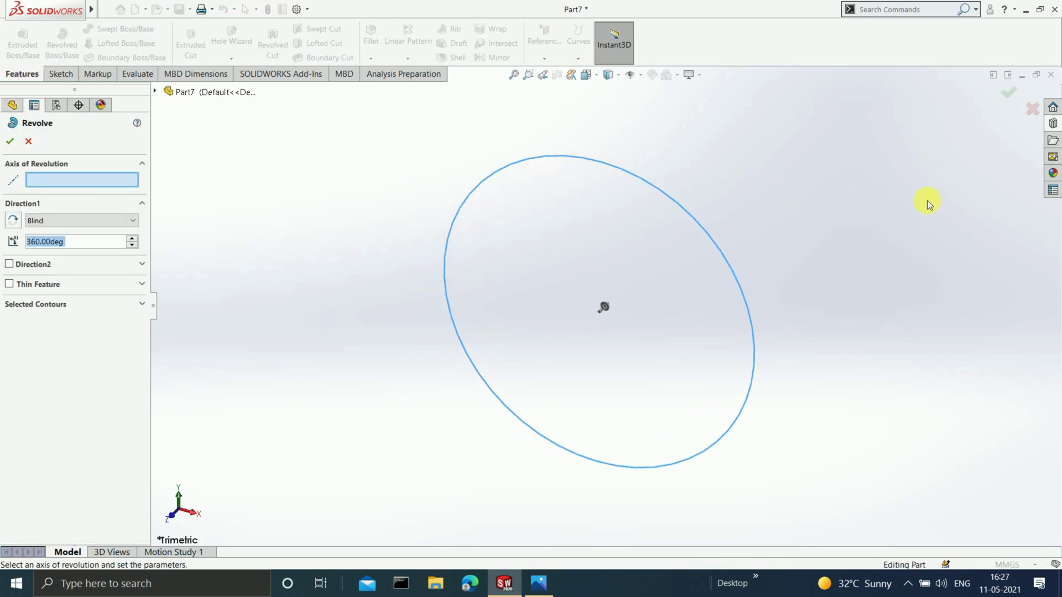
pyautogui.click(1033, 109)
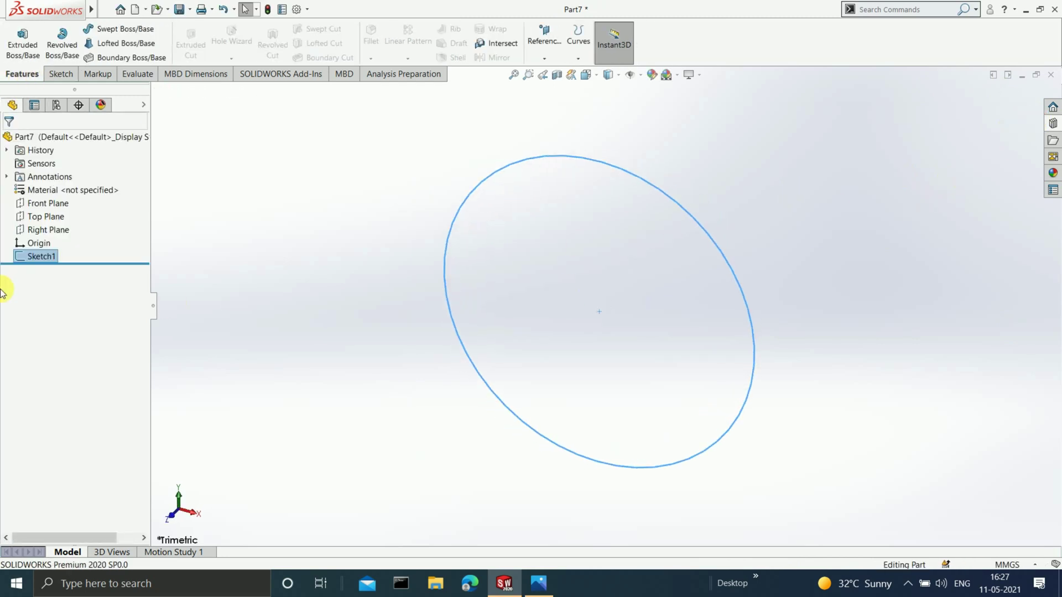
pyautogui.click(25, 41)
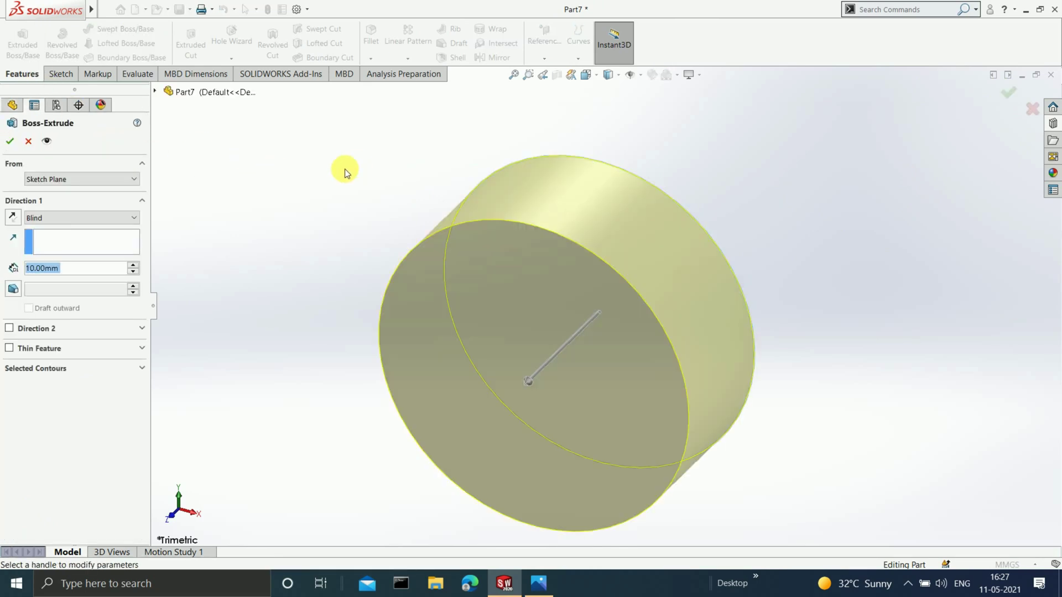
pyautogui.write('7')
pyautogui.press('Return')
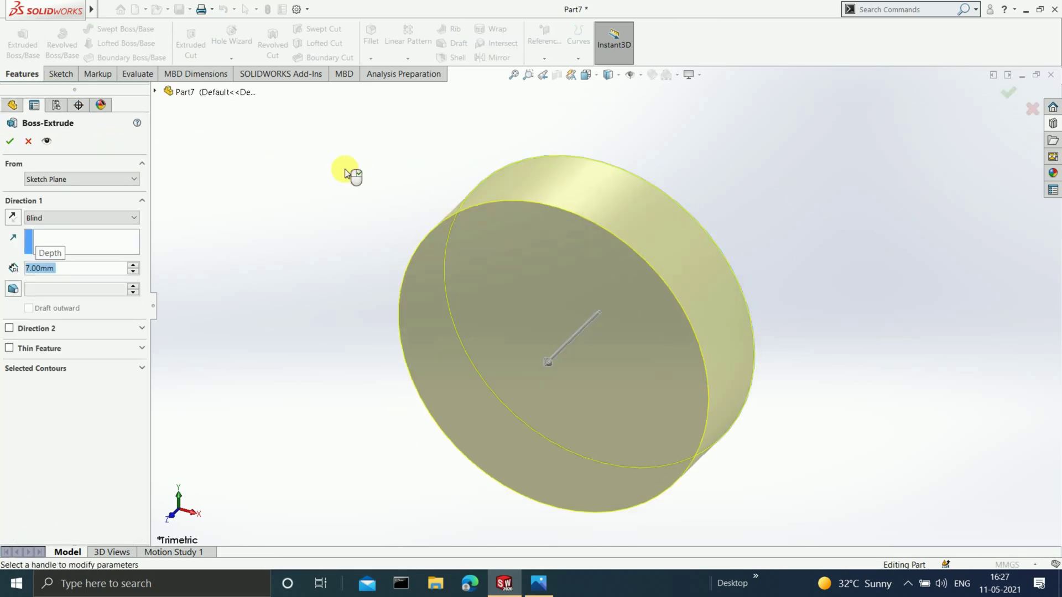
pyautogui.click(1007, 93)
# Step: View the disc's front face head-on and set its extrusion depth to 8 mm
pyautogui.click(502, 351)
pyautogui.hotkey('ctrl', '8')
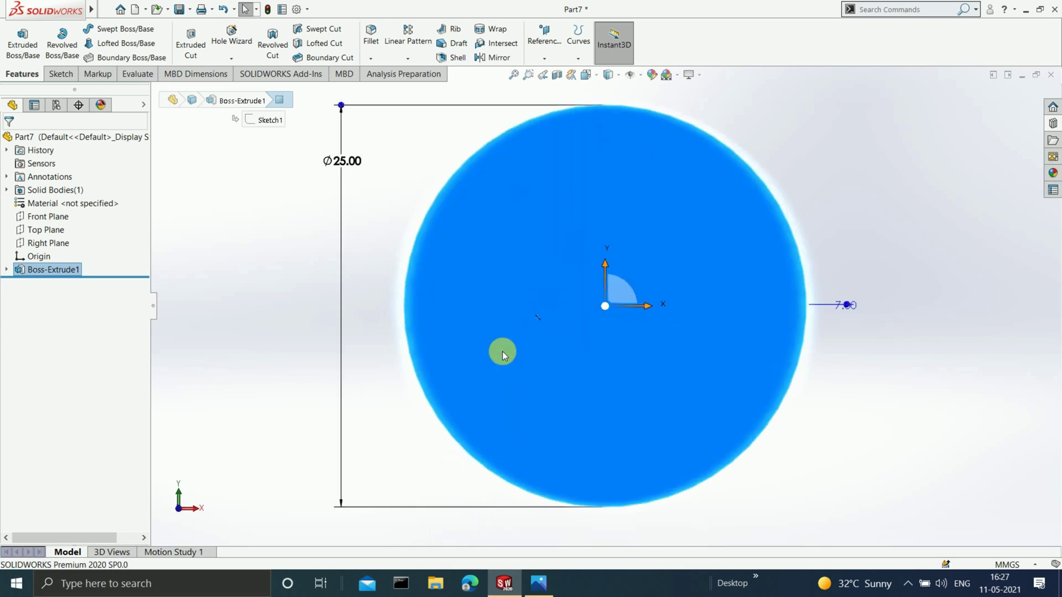
pyautogui.write('8')
# Step: Sketch a circle centred on the origin on the disc's front face, dimension its diameter to 30 mm and close the sketch
pyautogui.click(60, 73)
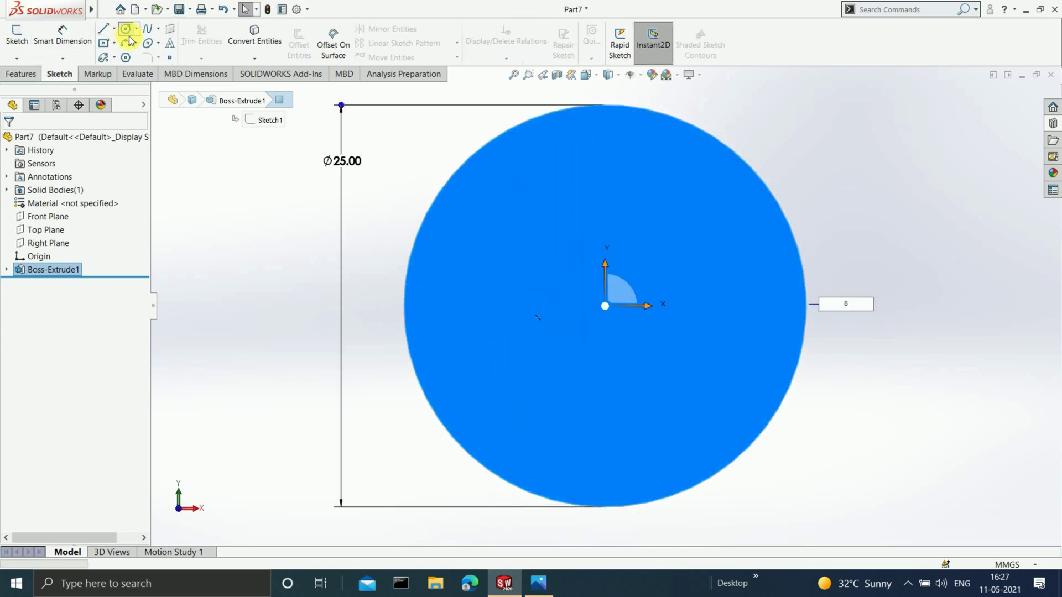
pyautogui.click(126, 29)
pyautogui.click(607, 308)
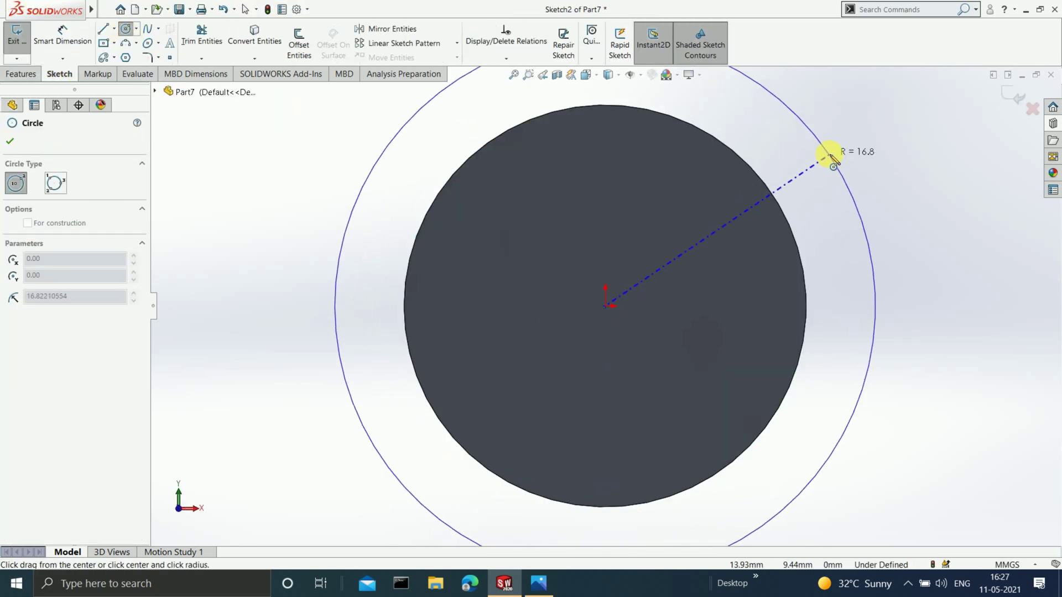
pyautogui.click(834, 156)
pyautogui.click(62, 36)
pyautogui.click(346, 241)
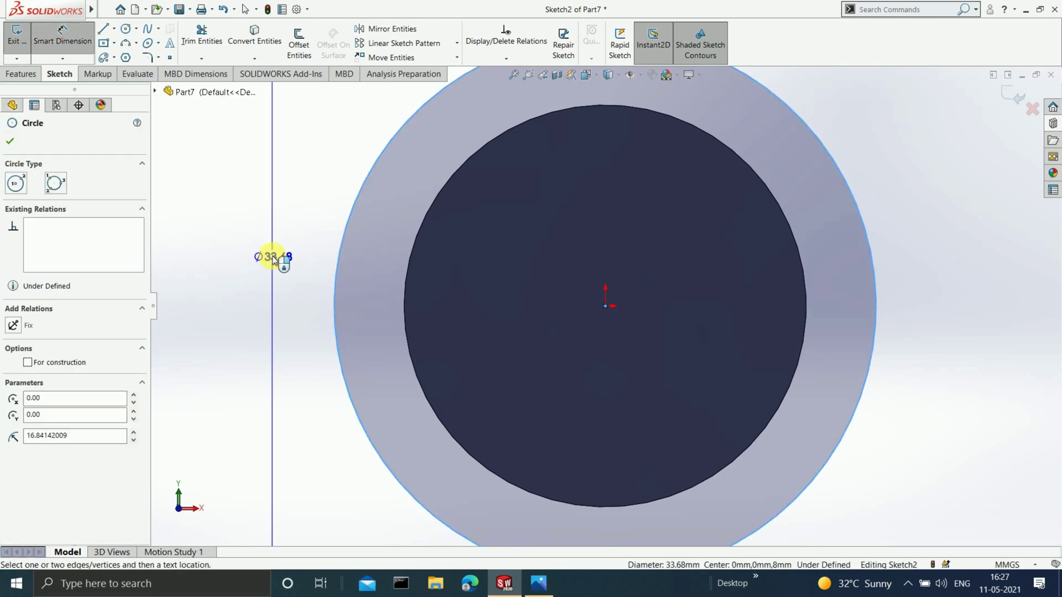
pyautogui.click(272, 256)
pyautogui.press('Return')
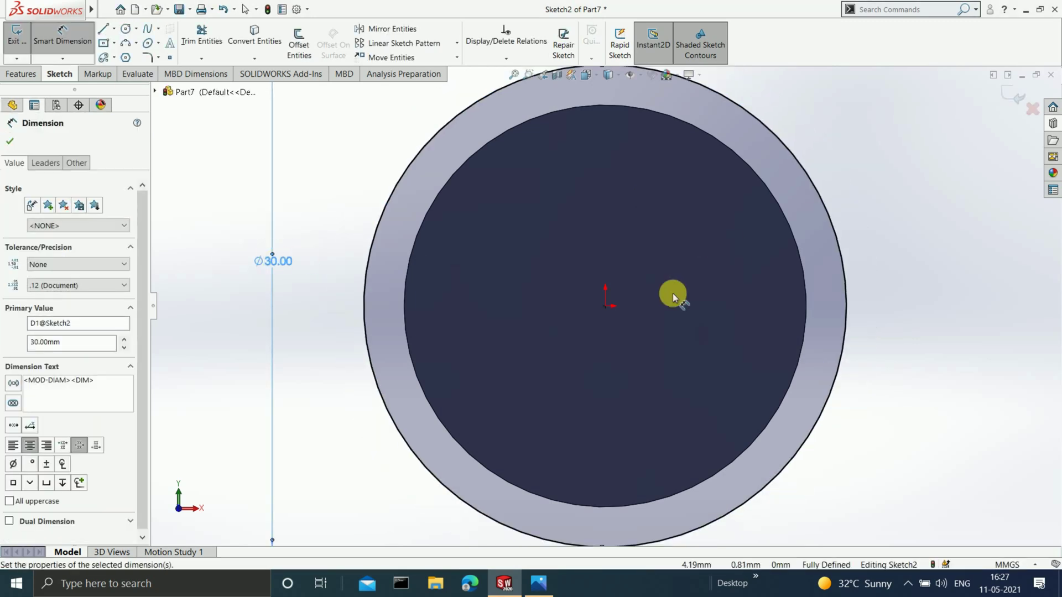
pyautogui.click(1014, 95)
# Step: Extrude the 30 mm circle by a blind depth of 3 mm, merged with the disc, to form a collar
pyautogui.click(39, 281)
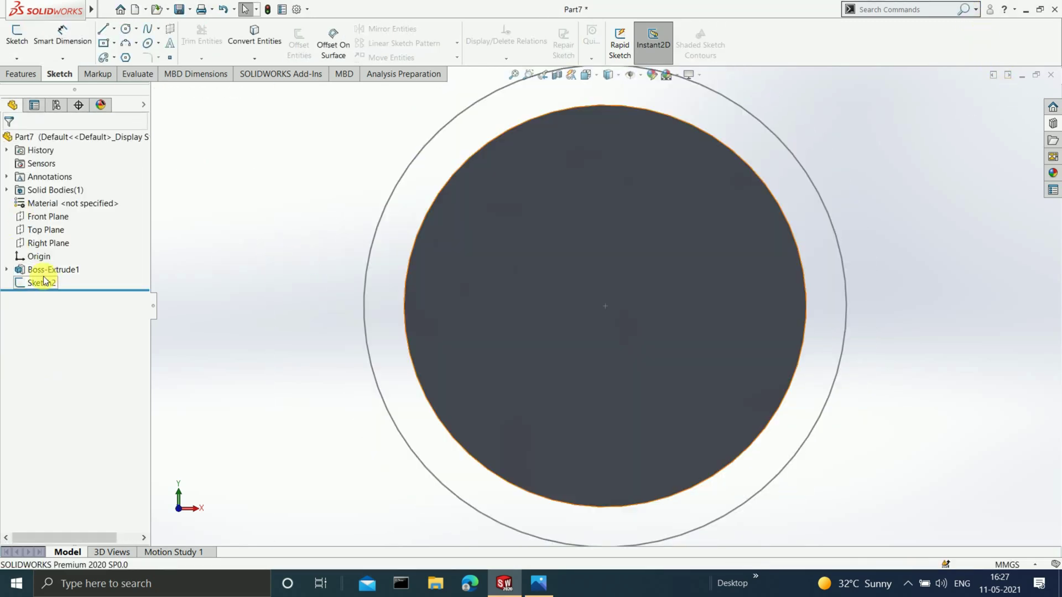
pyautogui.click(13, 76)
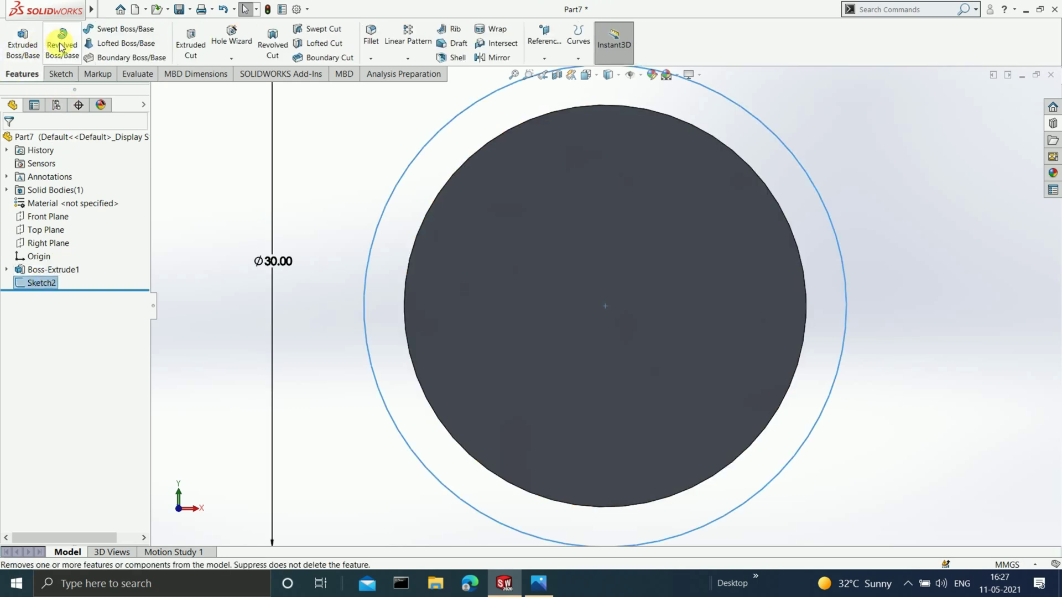
pyautogui.click(30, 41)
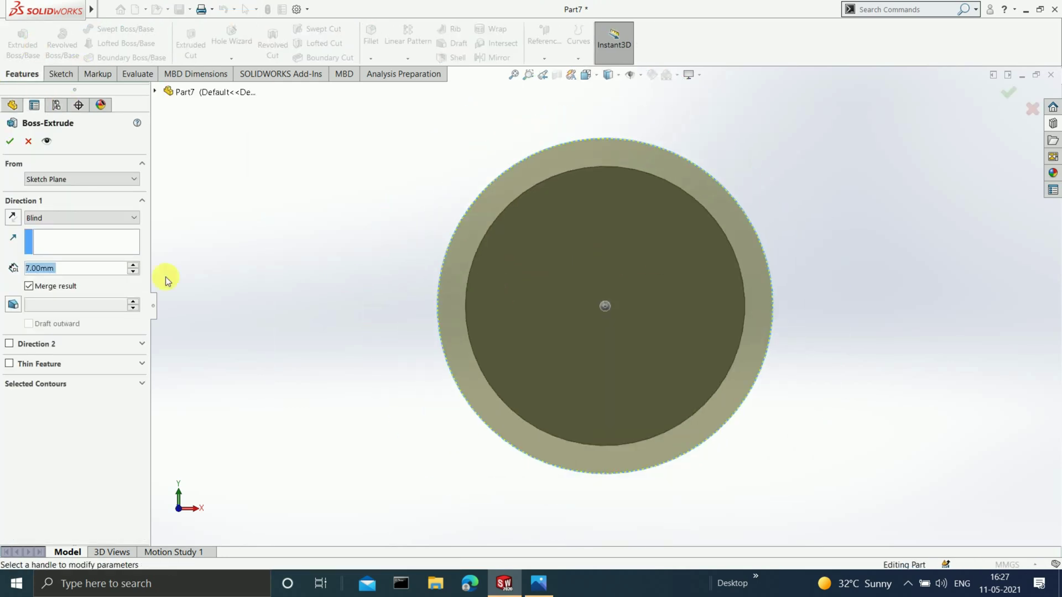
pyautogui.write('3')
pyautogui.press('Return')
pyautogui.click(10, 142)
# Step: Start a sketch on the collar's front face and draw a circle about 12.7 mm in radius, centred on the origin
pyautogui.moveTo(865, 212); pyautogui.dragTo(625, 316, button='middle')
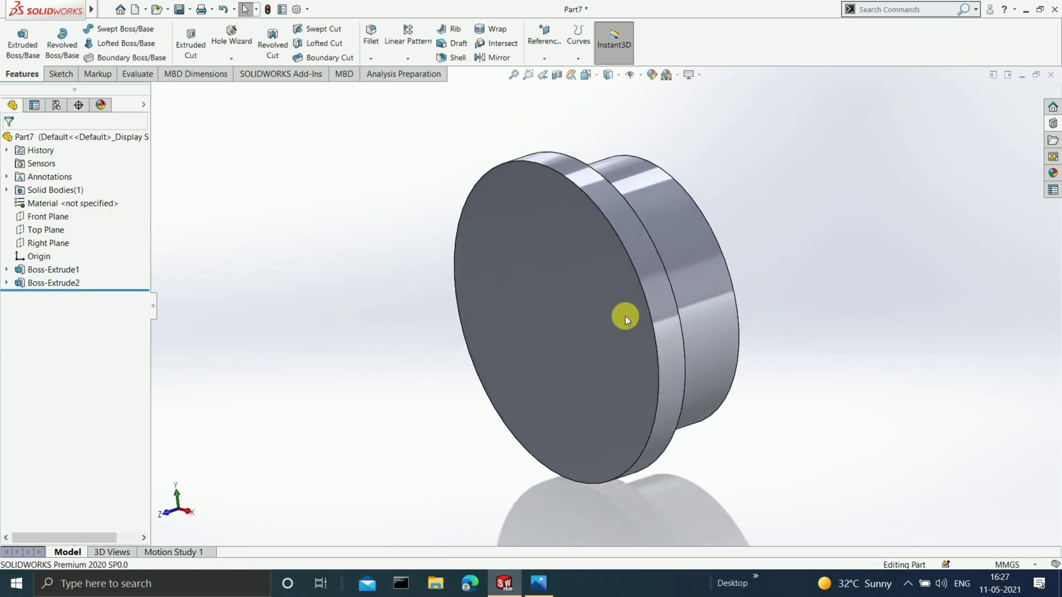
pyautogui.click(625, 317)
pyautogui.hotkey('ctrl', '8')
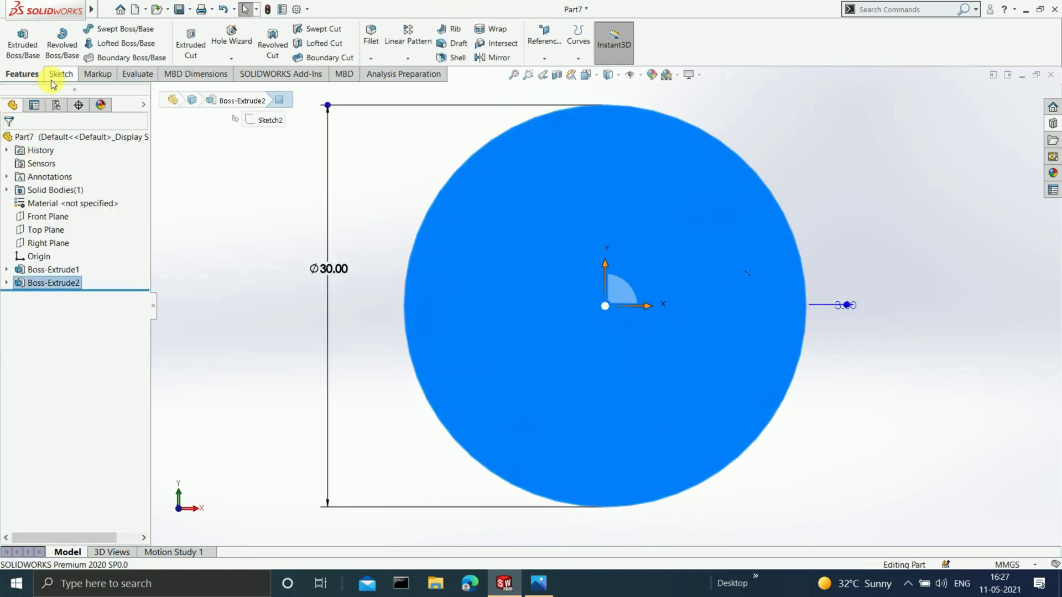
pyautogui.click(53, 81)
pyautogui.click(17, 39)
pyautogui.click(126, 28)
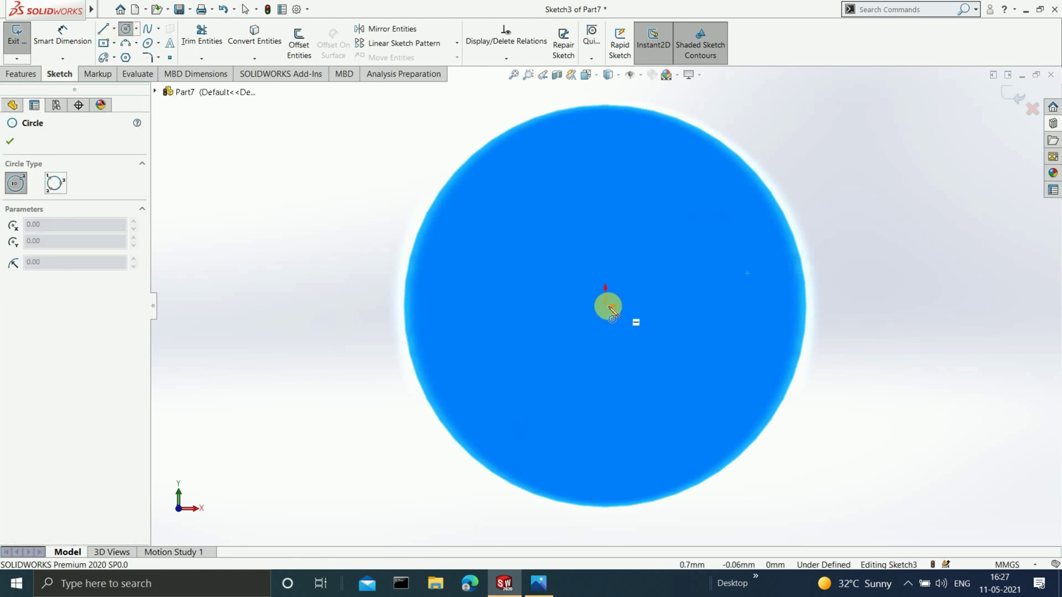
pyautogui.click(607, 306)
pyautogui.click(741, 208)
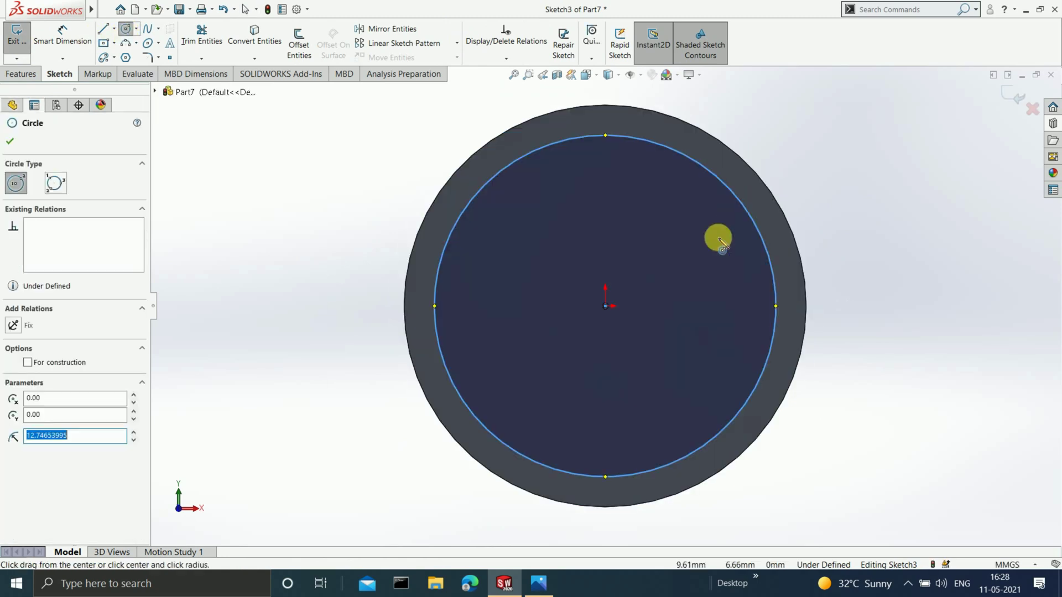
# Step: Dimension the new circle's diameter to 24 mm and close the sketch
pyautogui.click(50, 47)
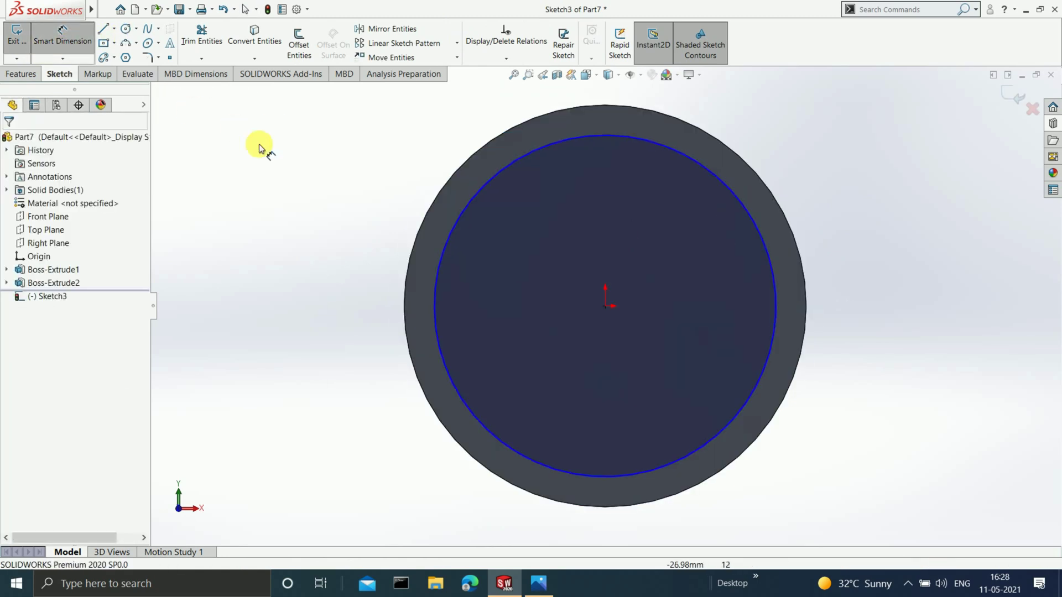
pyautogui.click(436, 277)
pyautogui.click(362, 296)
pyautogui.press('Return')
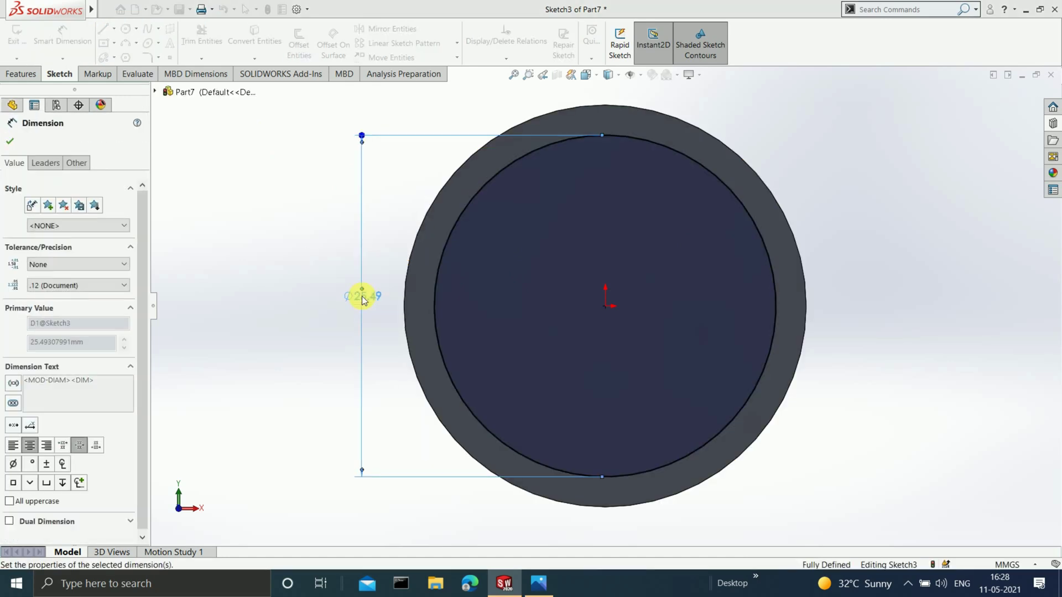
pyautogui.click(1017, 79)
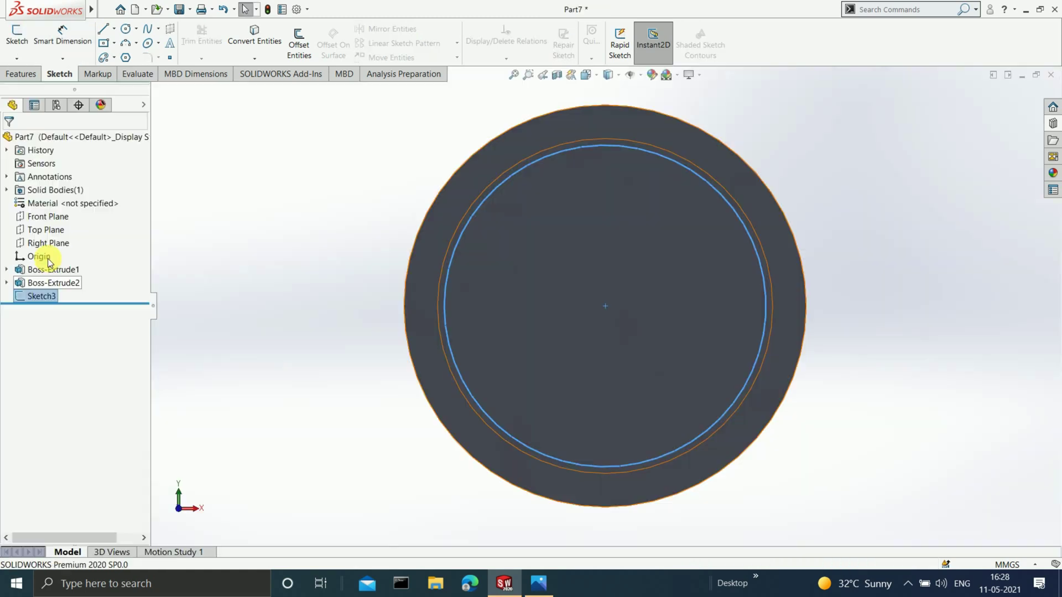
# Step: Extrude the 24 mm circle by a blind depth of 5 mm, merged with the collar
pyautogui.click(21, 73)
pyautogui.click(25, 40)
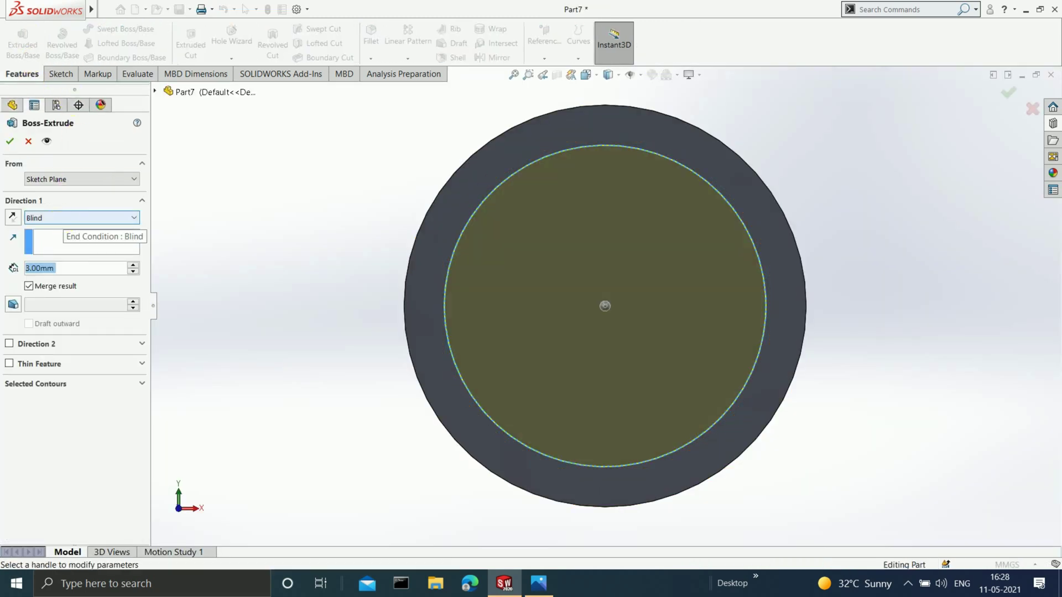
pyautogui.write('5')
pyautogui.press('Return')
pyautogui.click(10, 141)
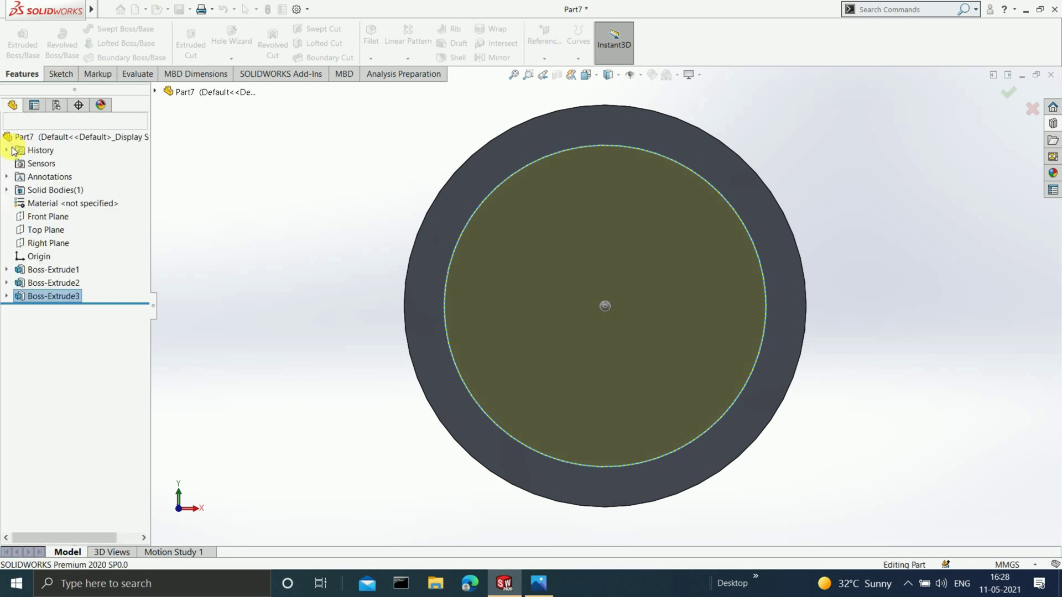
# Step: Start a sketch on the 24 mm boss's end face and draw a circle about 16.7 mm in radius, centred on the origin
pyautogui.click(639, 299)
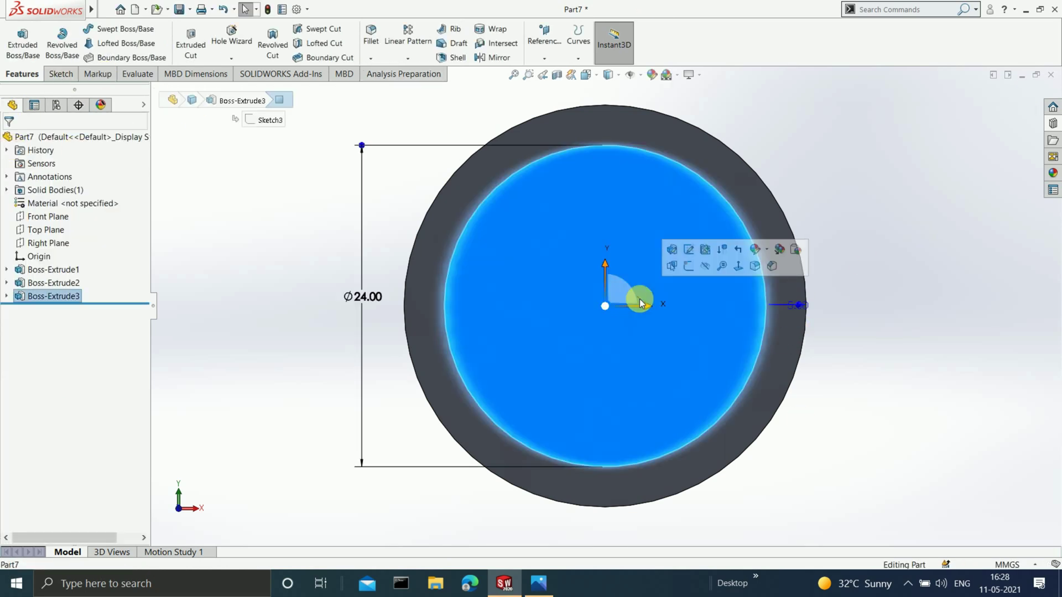
pyautogui.click(62, 77)
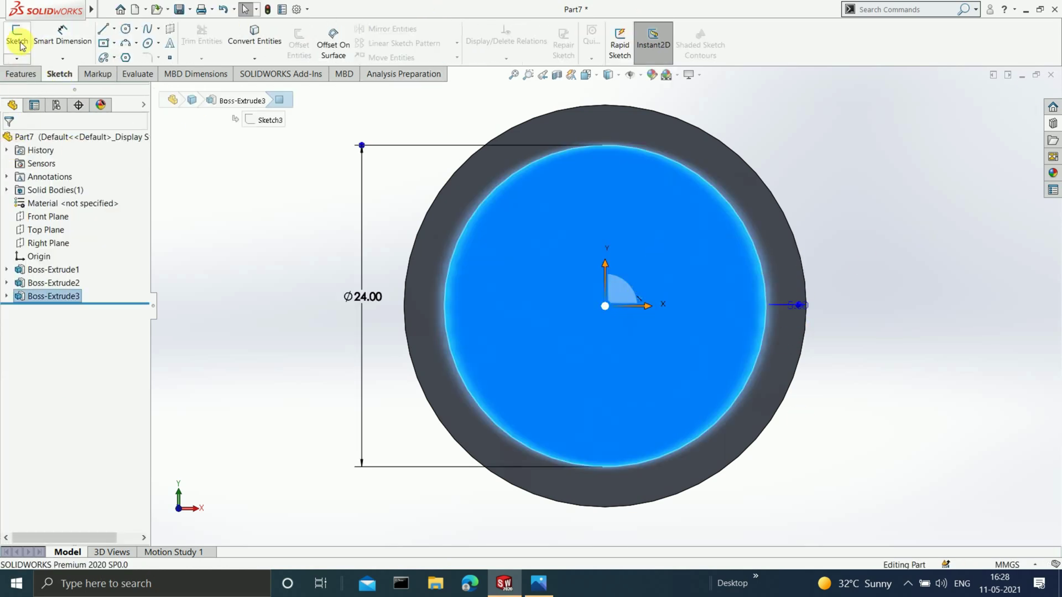
pyautogui.click(17, 37)
pyautogui.click(125, 28)
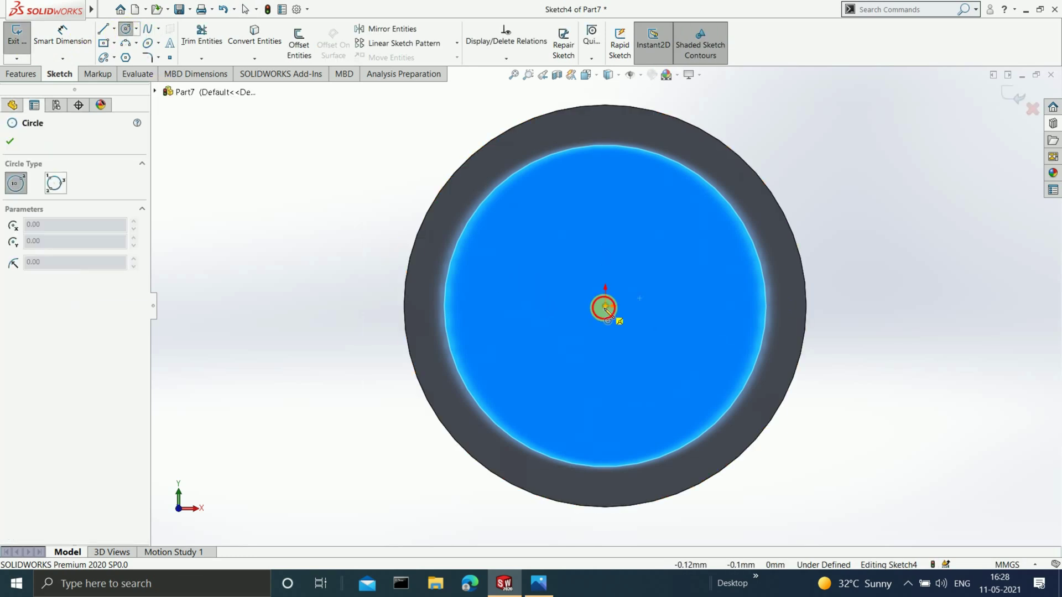
pyautogui.click(605, 309)
pyautogui.click(801, 194)
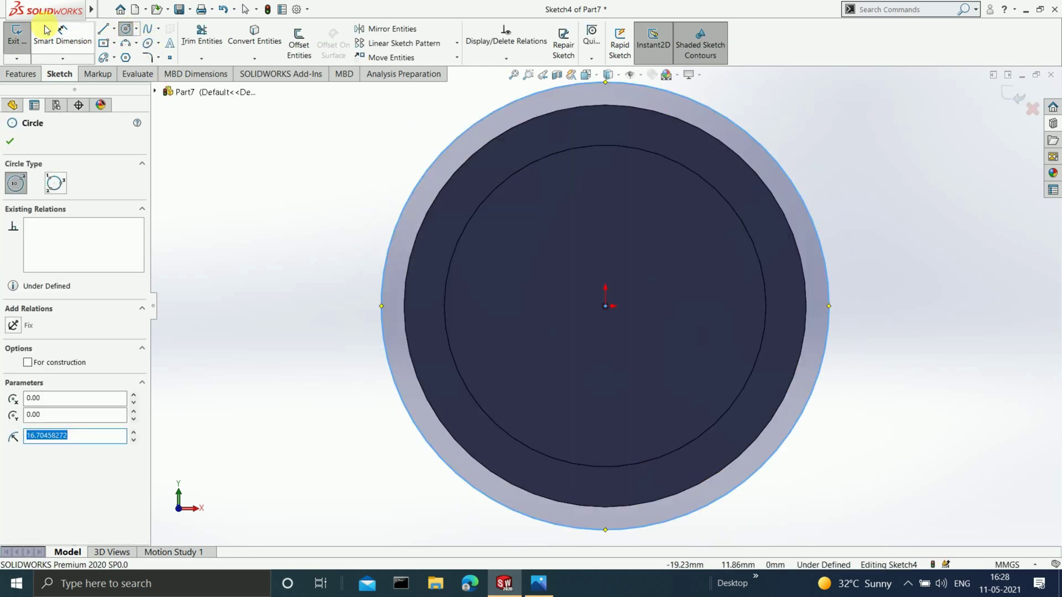
# Step: Dimension the circle on the end face to a diameter of 28 mm and close the sketch
pyautogui.click(62, 37)
pyautogui.click(828, 259)
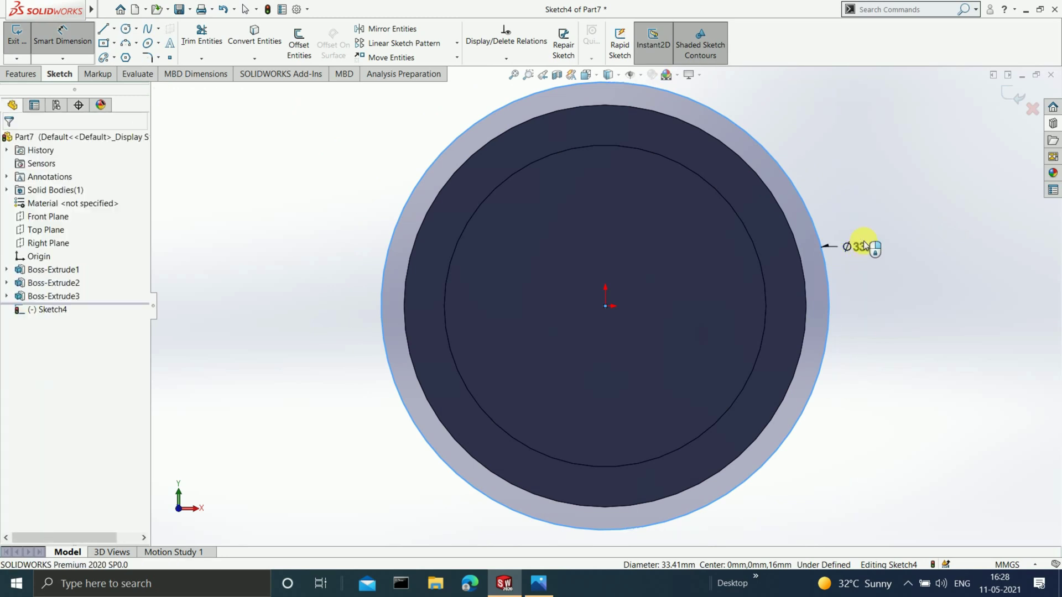
pyautogui.click(859, 245)
pyautogui.write('298')
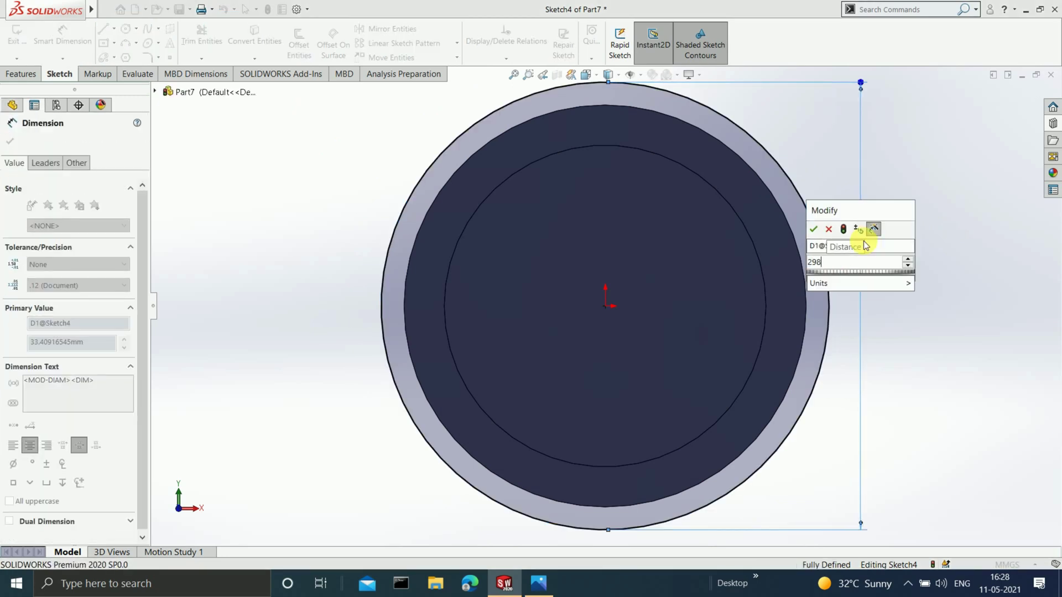
pyautogui.press('Return')
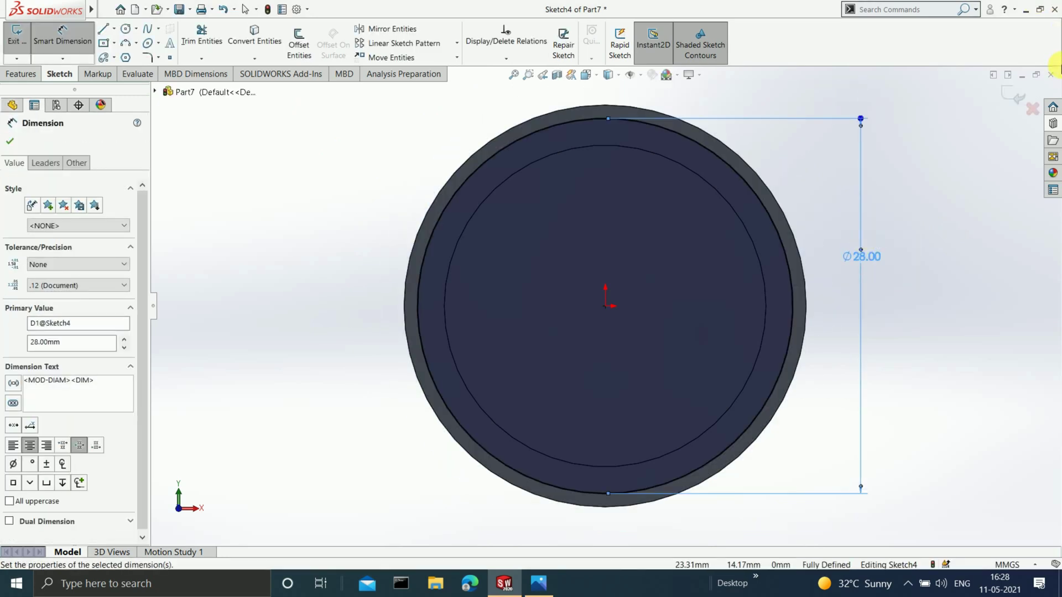
pyautogui.click(1012, 98)
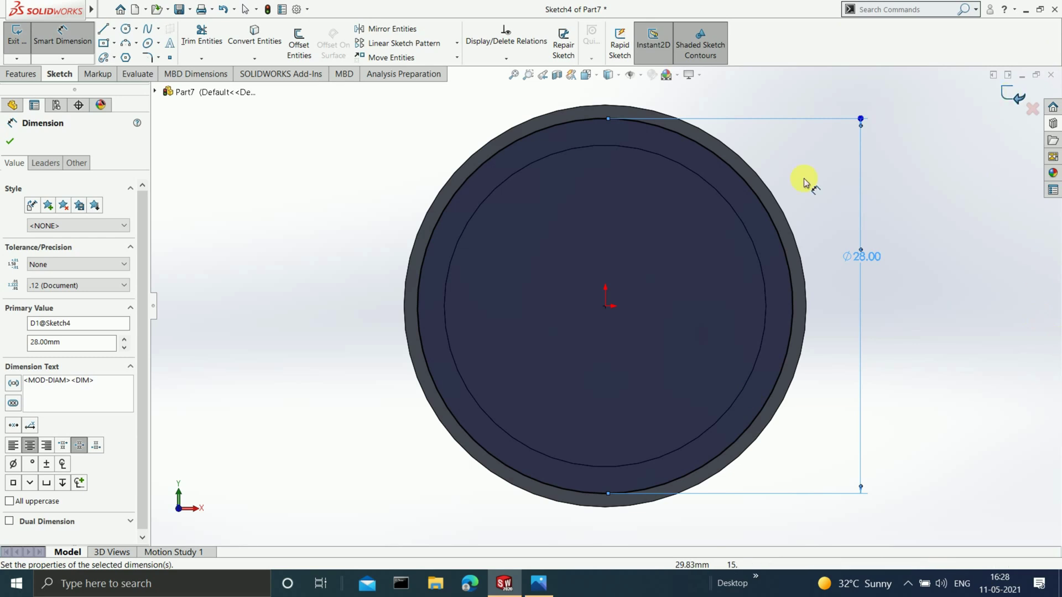
# Step: Extrude the 28 mm circle by a blind depth of 20 mm, merged with the shaft
pyautogui.click(21, 74)
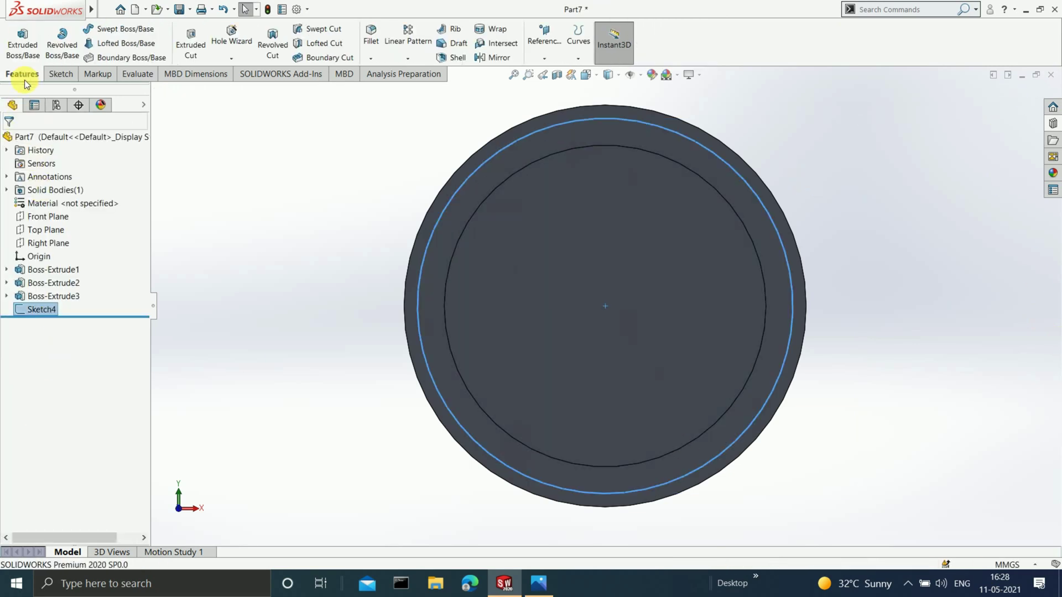
pyautogui.click(33, 43)
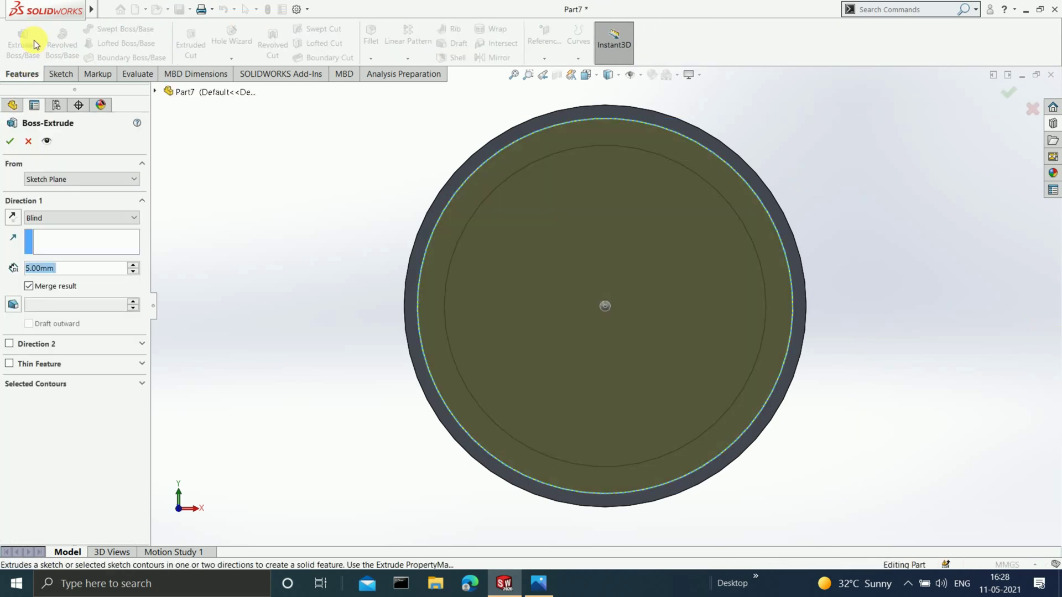
pyautogui.write('20')
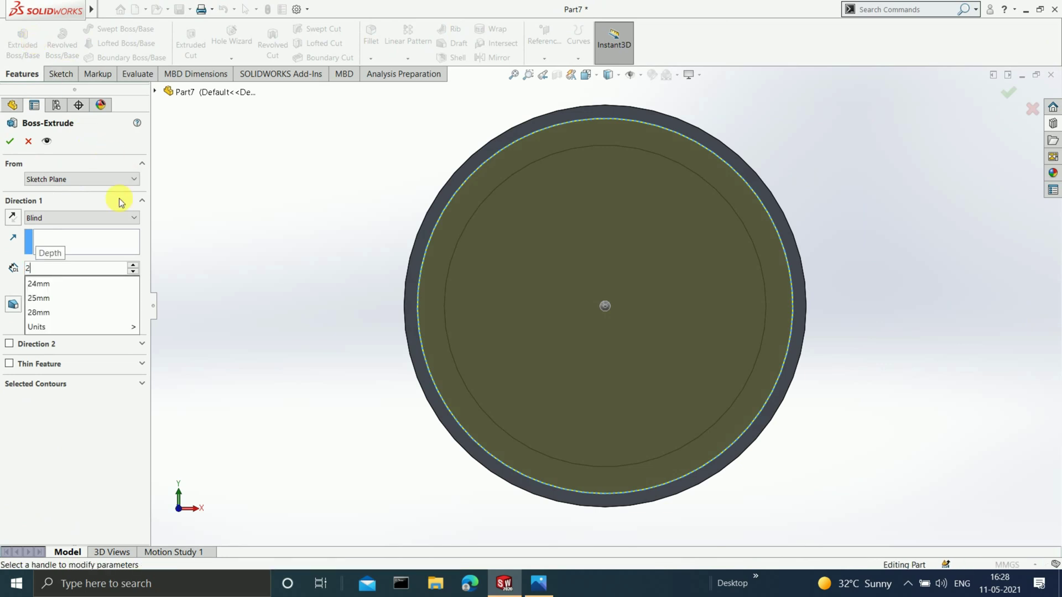
pyautogui.click(1007, 94)
# Step: Start a sketch on the 28 mm boss's end face and draw a circle about 10.3 mm in radius, centred on the origin
pyautogui.moveTo(903, 173); pyautogui.dragTo(637, 262, button='middle')
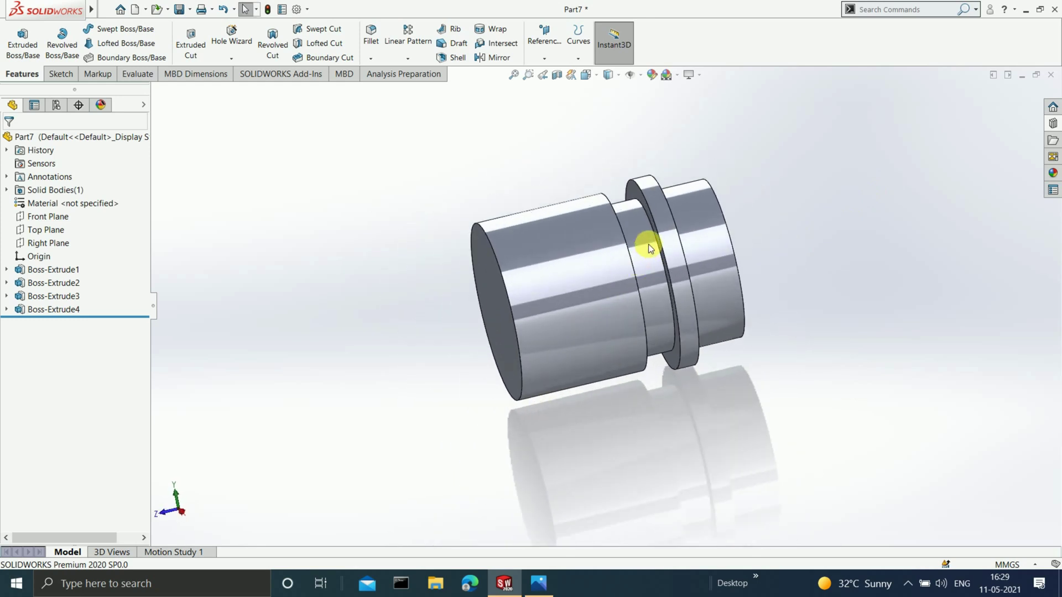
pyautogui.moveTo(575, 318); pyautogui.dragTo(597, 307, button='middle')
pyautogui.click(597, 307)
pyautogui.hotkey('ctrl', '8')
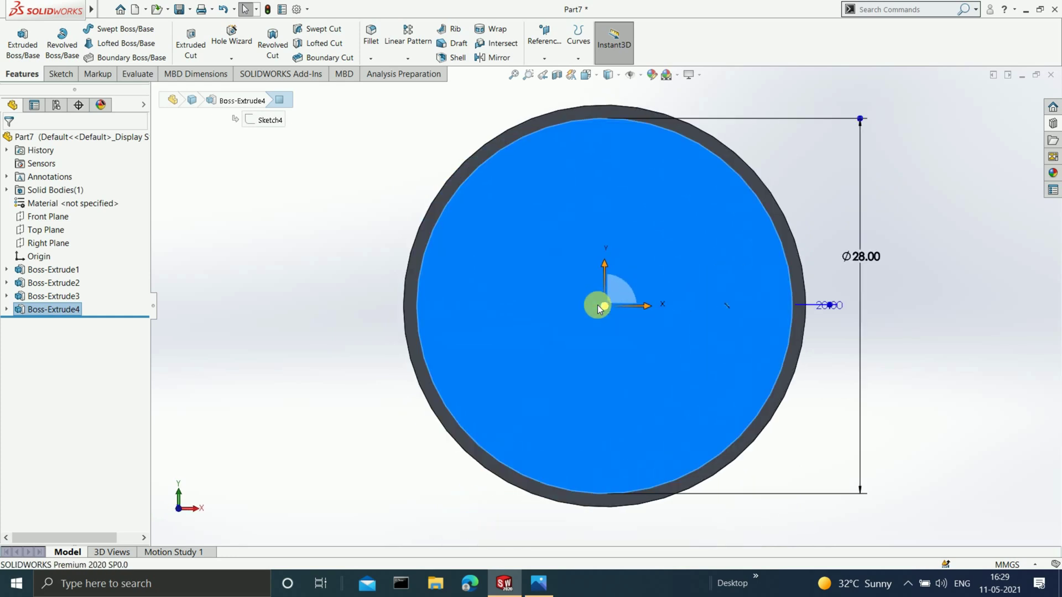
pyautogui.click(61, 72)
pyautogui.click(17, 36)
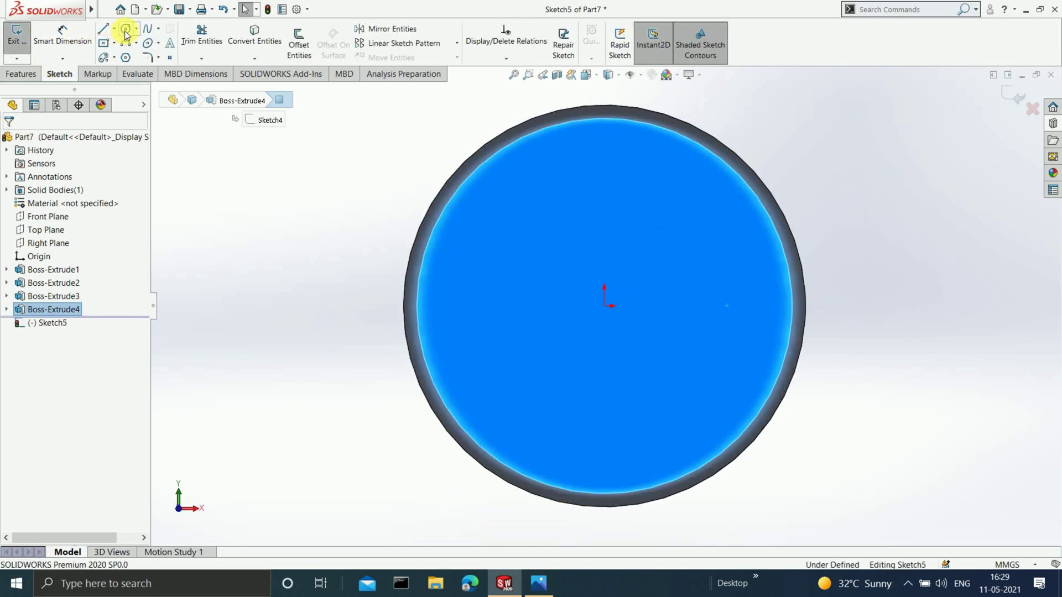
pyautogui.click(126, 29)
pyautogui.click(607, 308)
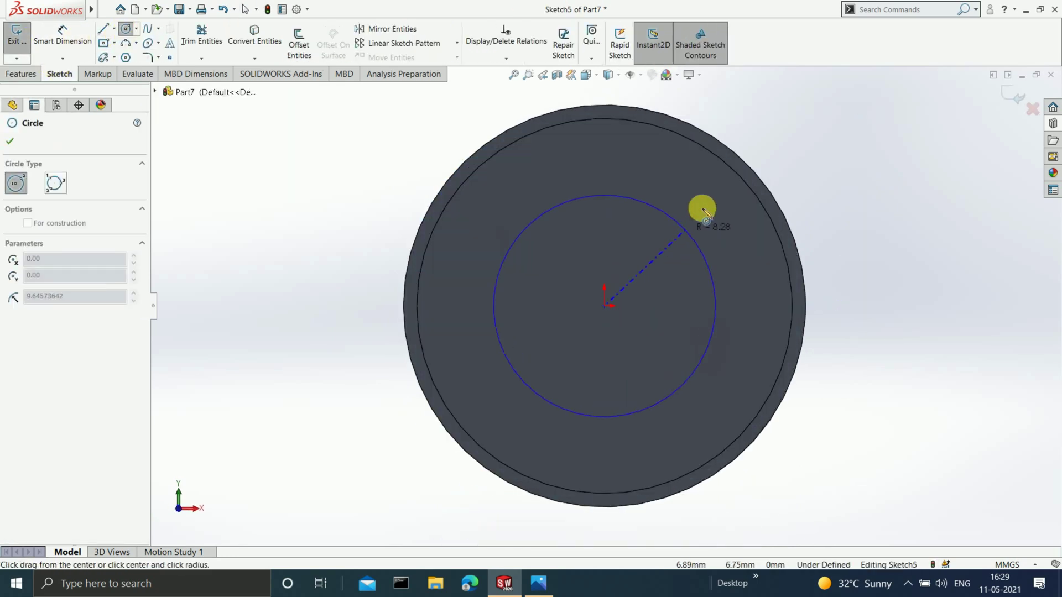
pyautogui.click(702, 208)
# Step: Dimension the new circle's diameter to 24 mm and close the sketch
pyautogui.click(62, 34)
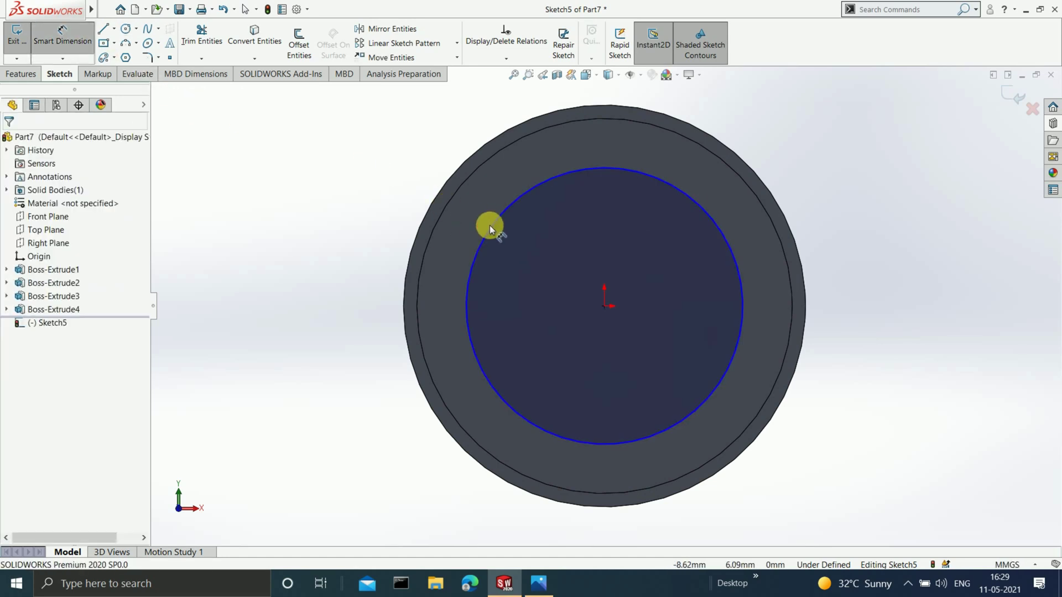
pyautogui.click(490, 224)
pyautogui.click(331, 255)
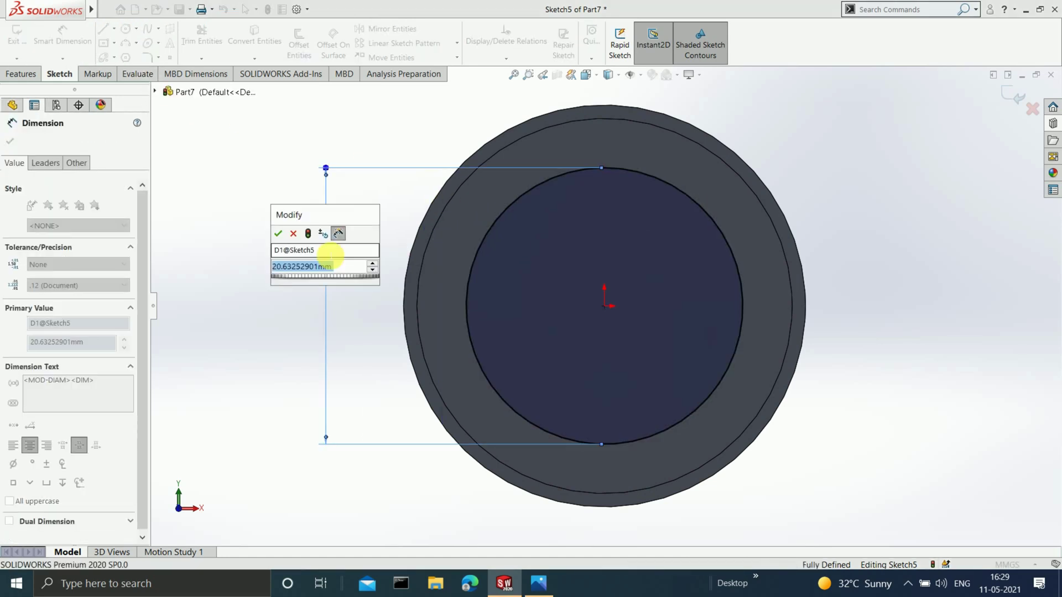
pyautogui.write('24')
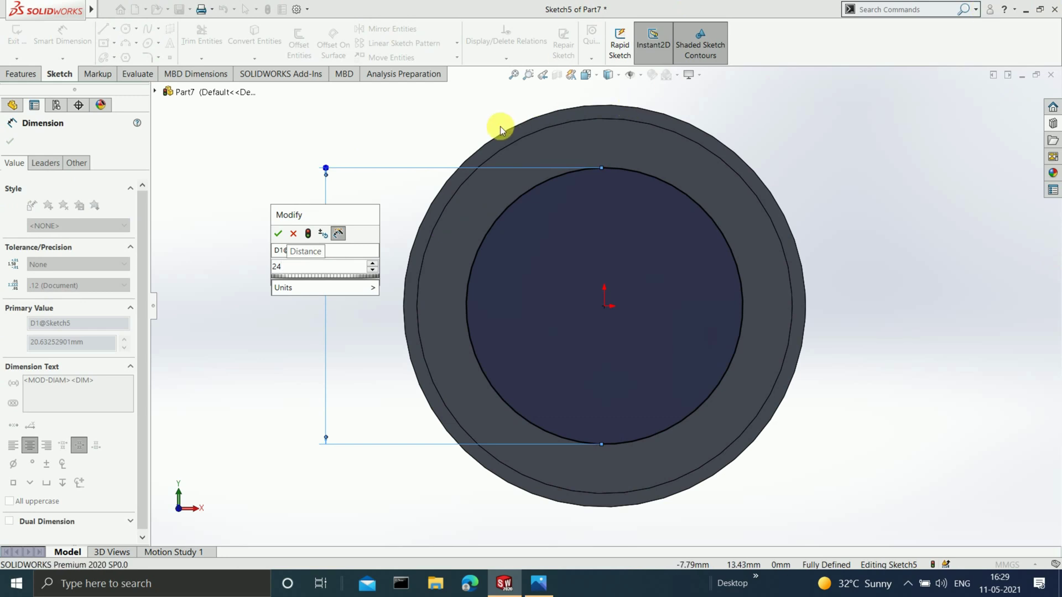
pyautogui.click(277, 236)
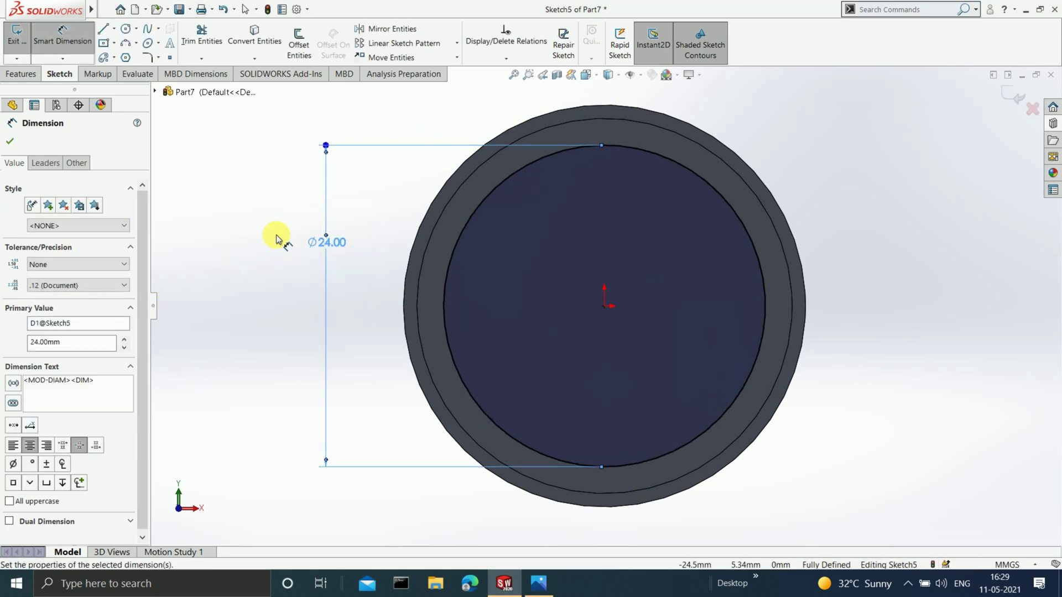
pyautogui.click(1015, 95)
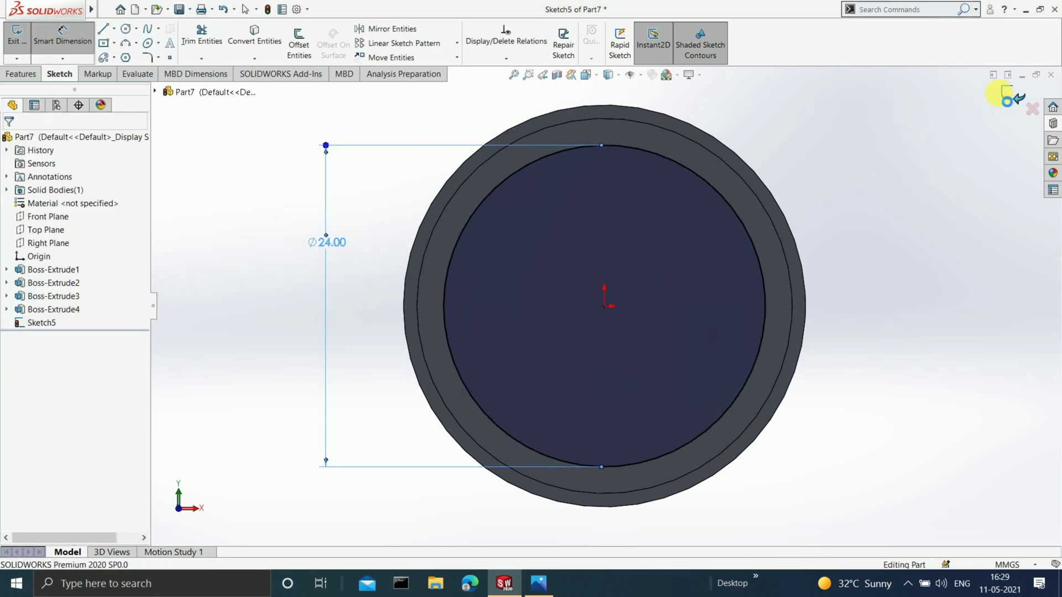
# Step: Extrude the 24 mm circle by a blind depth of 5 mm, merged with the 28 mm boss
pyautogui.click(25, 74)
pyautogui.click(22, 45)
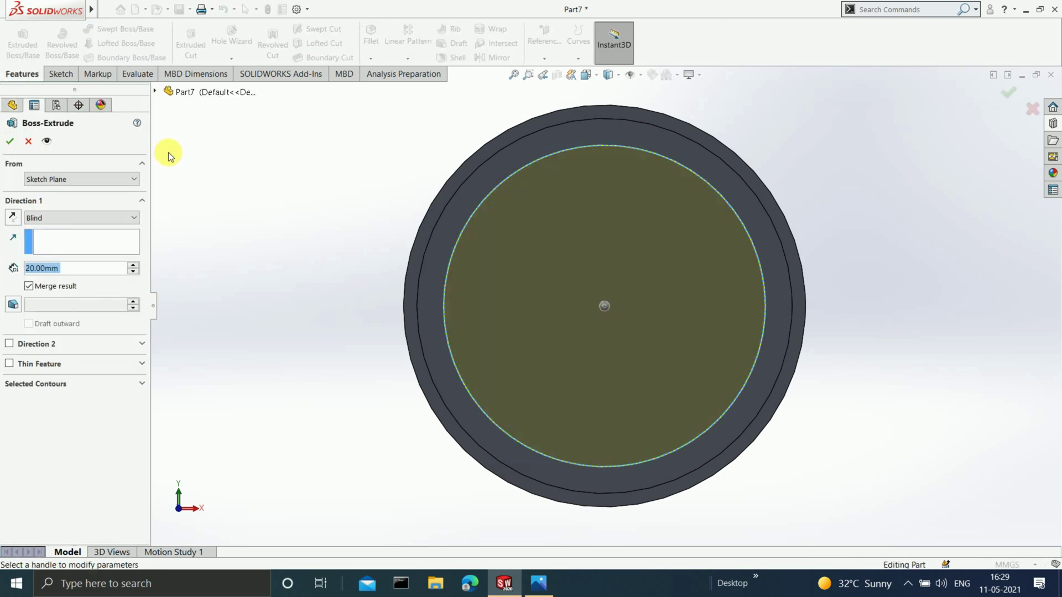
pyautogui.write('5')
pyautogui.press('Return')
pyautogui.click(9, 141)
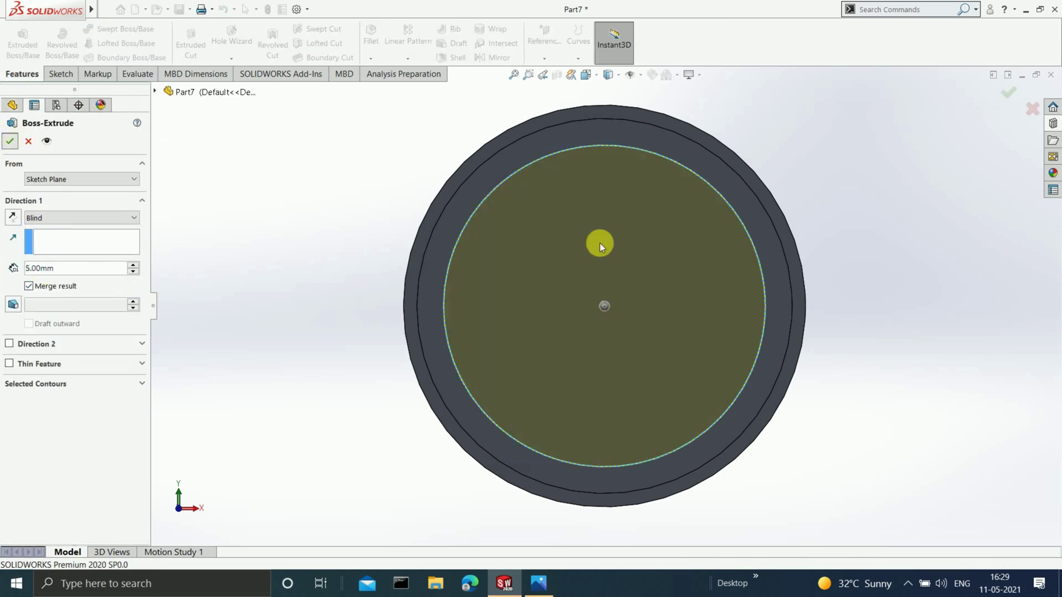
# Step: Start a sketch on the new 24 mm boss's end face and draw a circle about 17.2 mm in radius, centred on the origin
pyautogui.moveTo(881, 221); pyautogui.dragTo(818, 266, button='middle')
pyautogui.moveTo(755, 273); pyautogui.dragTo(605, 349, button='middle')
pyautogui.click(452, 346)
pyautogui.hotkey('ctrl', '8')
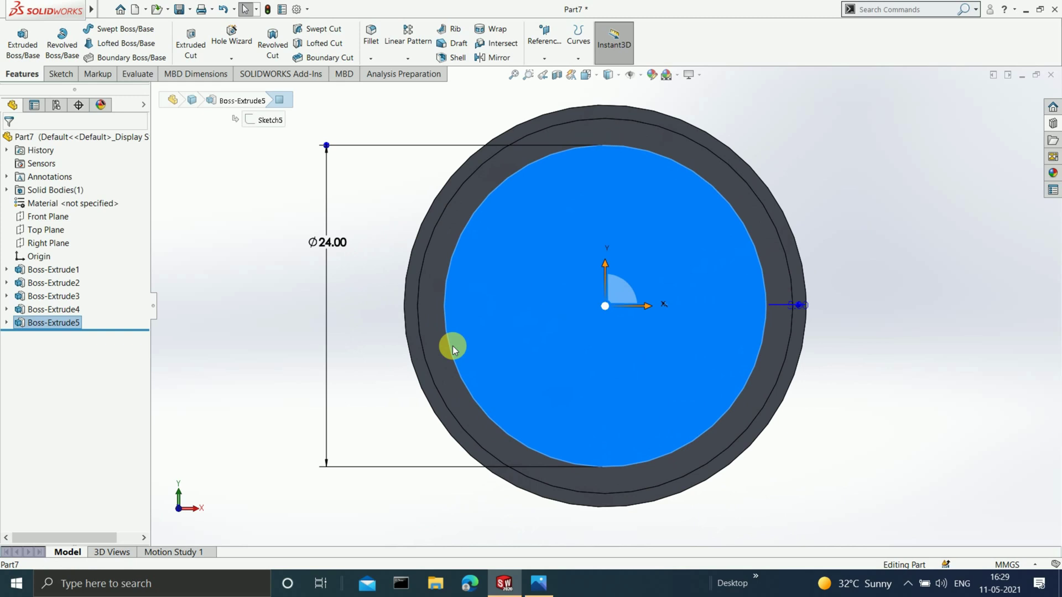
pyautogui.click(60, 74)
pyautogui.click(16, 39)
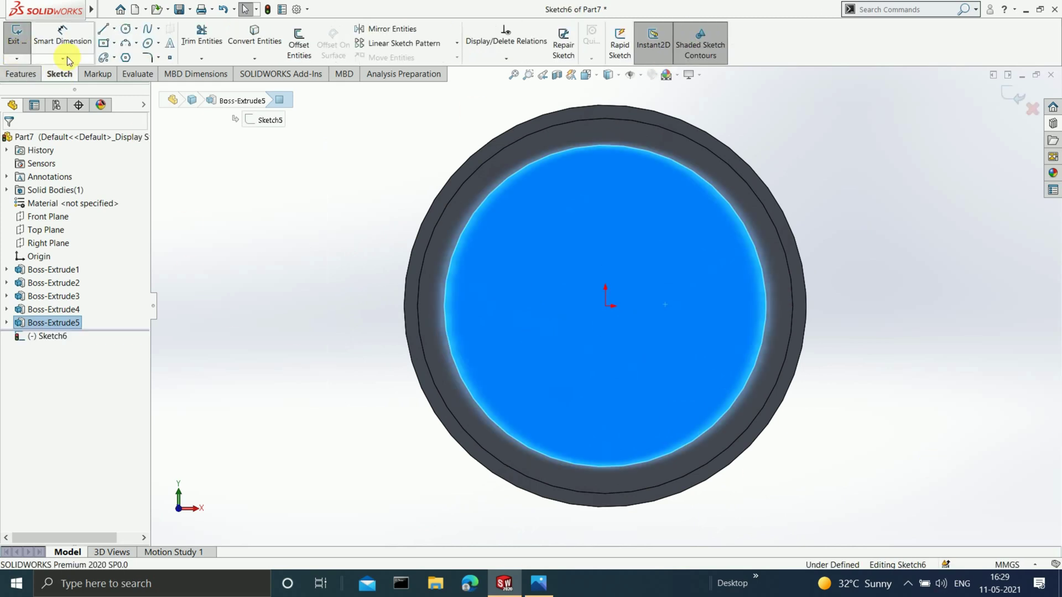
pyautogui.click(123, 28)
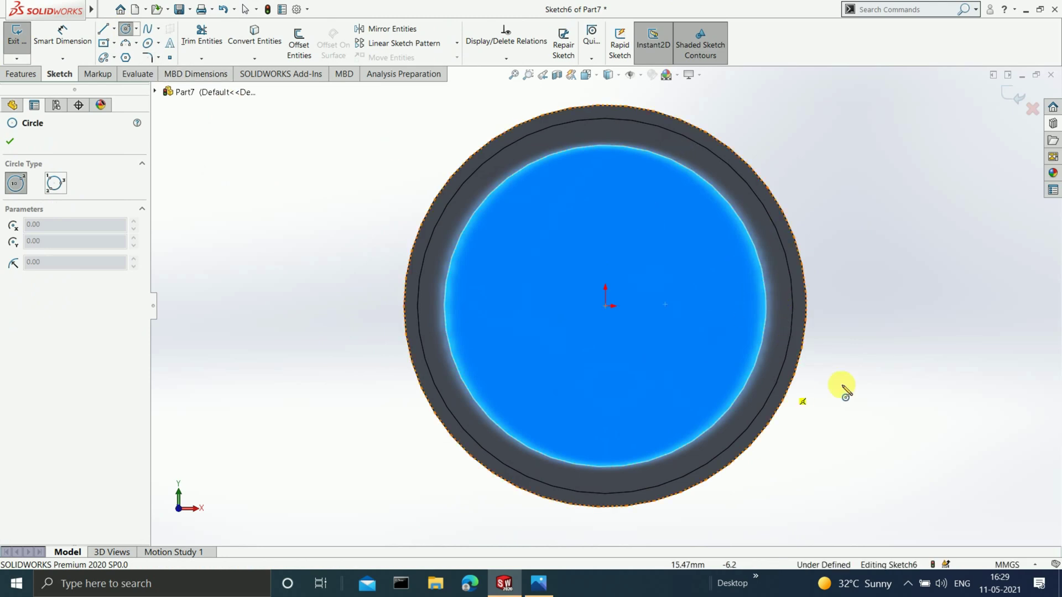
pyautogui.click(601, 307)
pyautogui.click(789, 168)
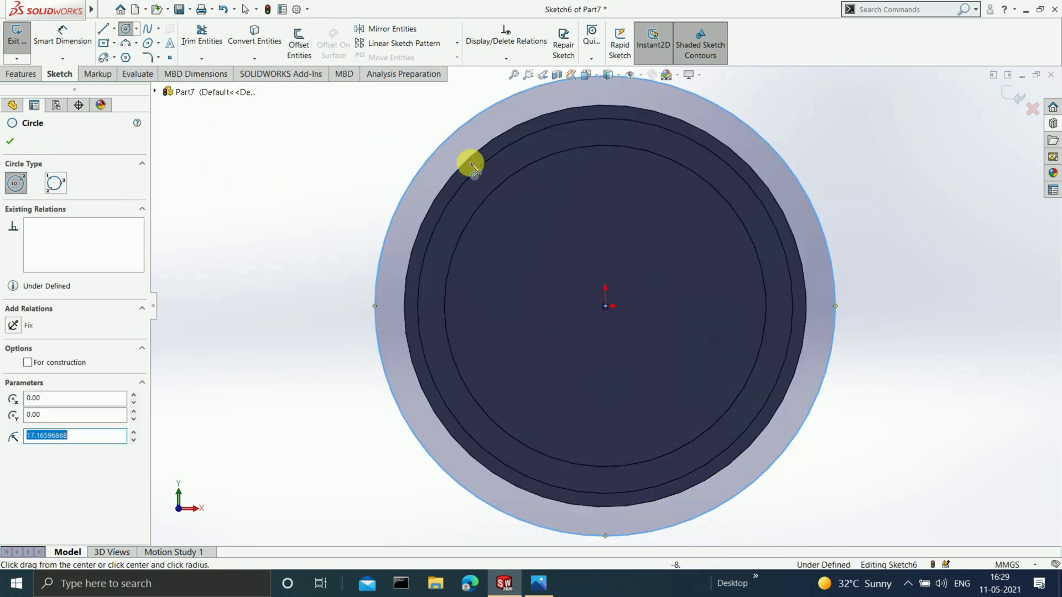
# Step: Dimension the circle on the 24 mm end face to a diameter of 28 mm and close the sketch
pyautogui.click(62, 34)
pyautogui.click(803, 193)
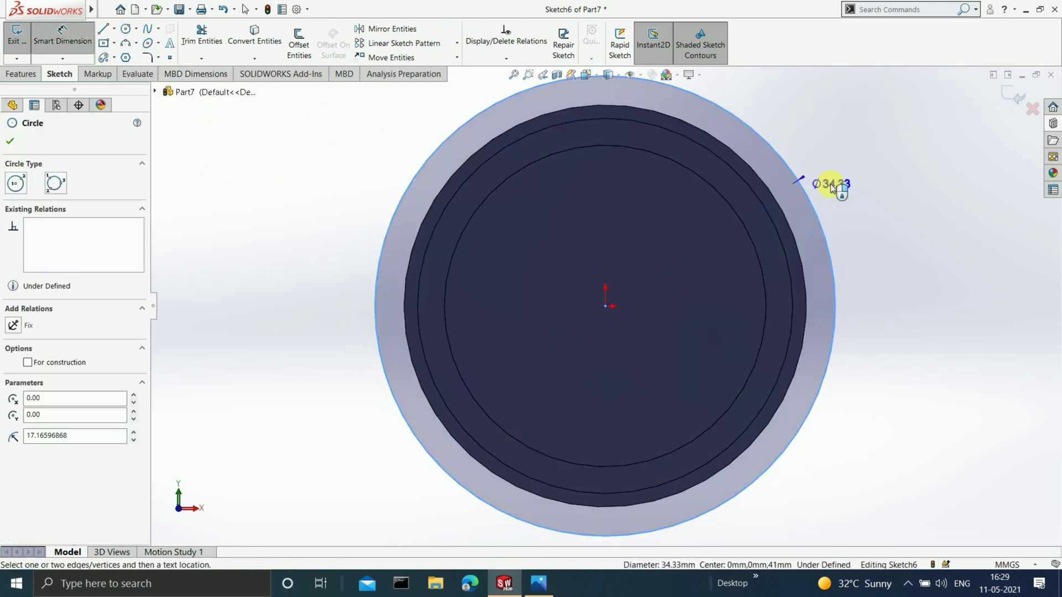
pyautogui.click(833, 183)
pyautogui.write('28')
pyautogui.press('Return')
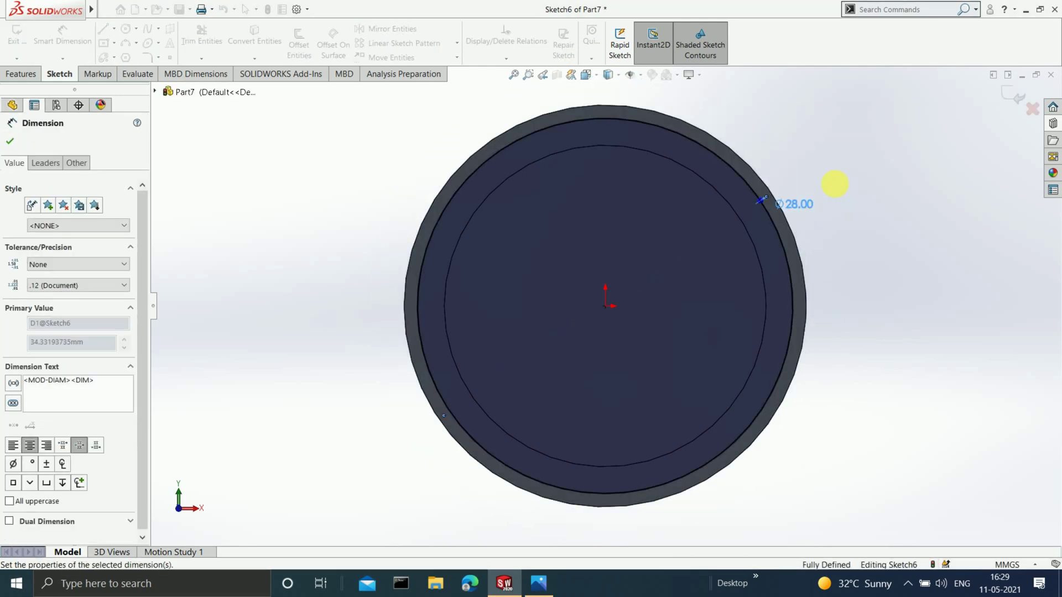
pyautogui.click(1009, 102)
pyautogui.click(1010, 101)
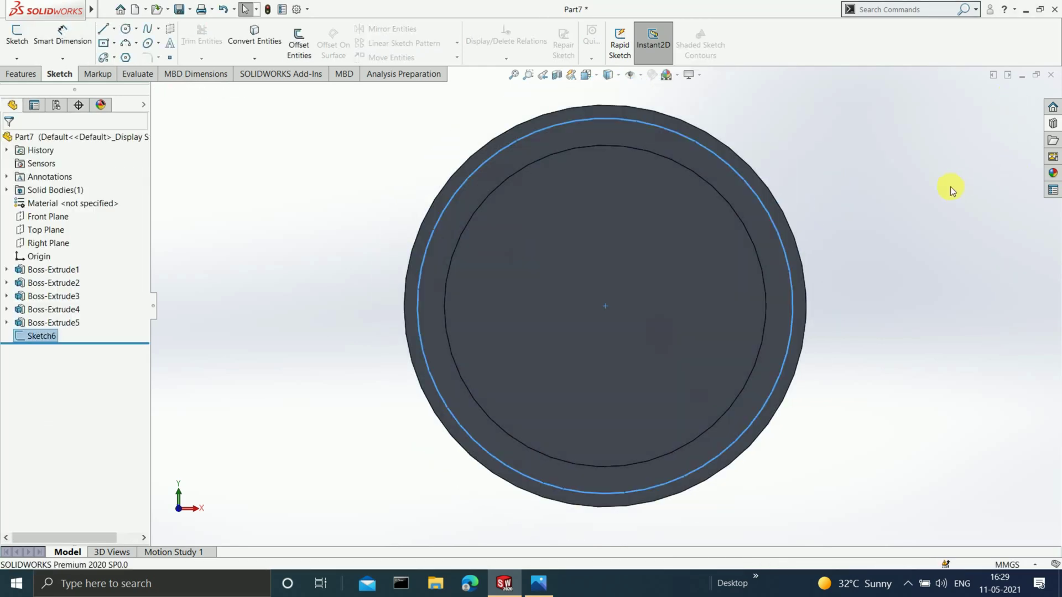
# Step: Extrude the second 28 mm circle by a blind depth of 20 mm, merged with the 24 mm boss
pyautogui.moveTo(955, 202); pyautogui.dragTo(673, 291, button='middle')
pyautogui.click(22, 74)
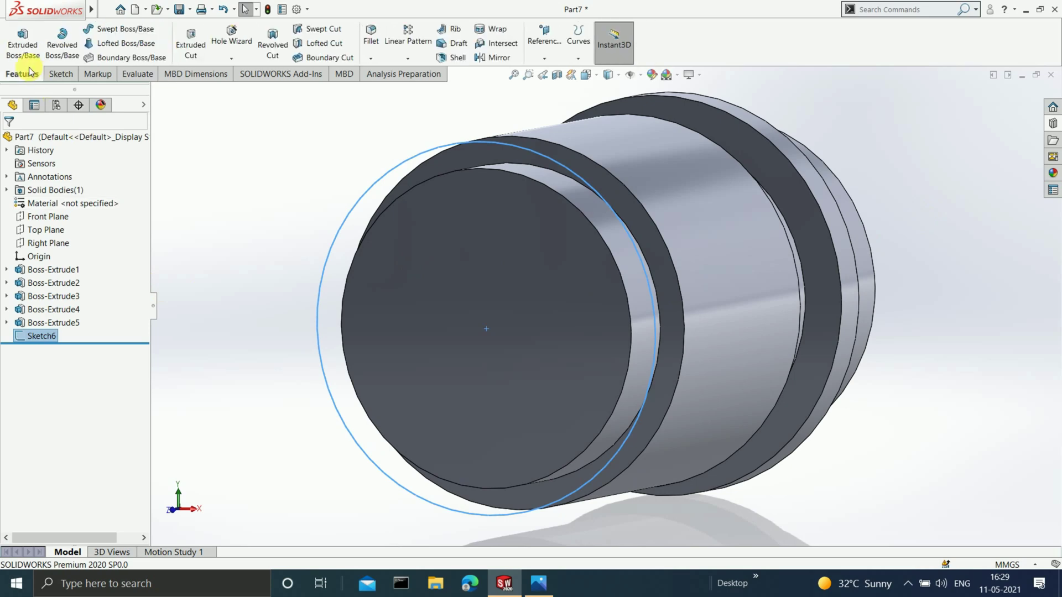
pyautogui.click(22, 44)
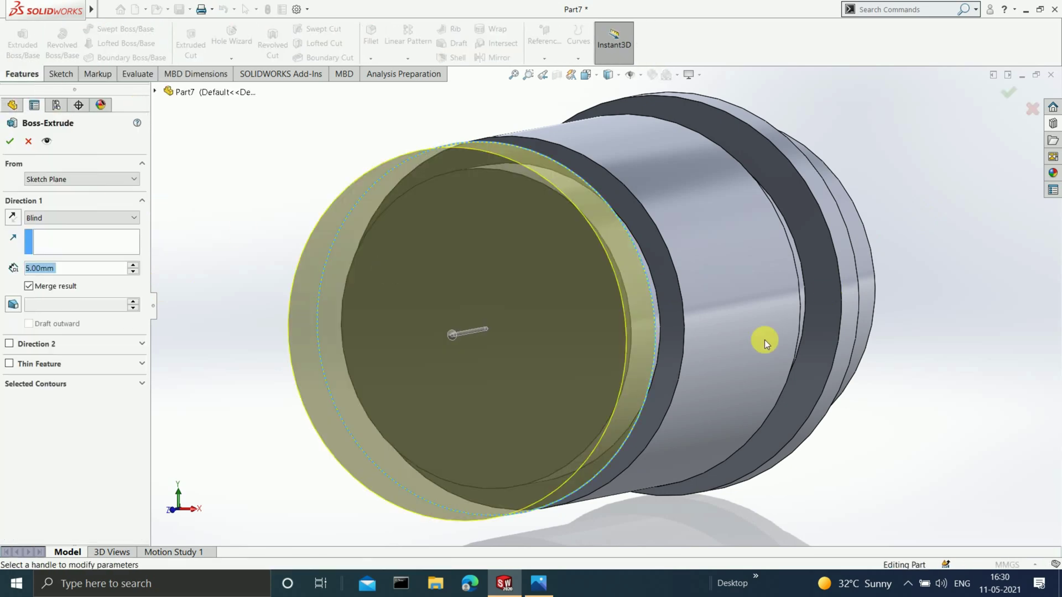
pyautogui.write('20')
pyautogui.press('Return')
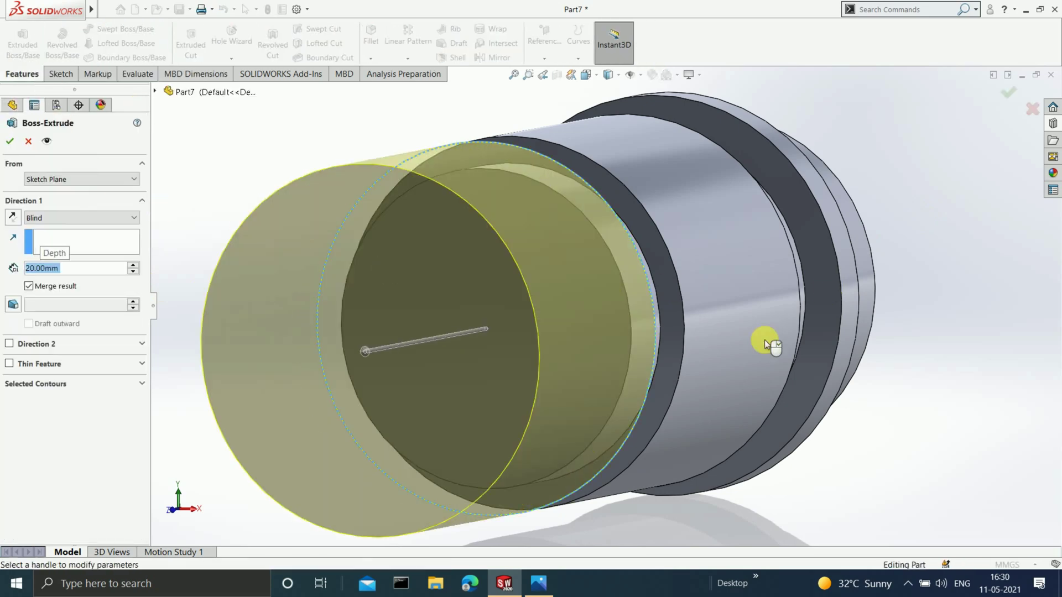
pyautogui.click(1014, 98)
pyautogui.click(1026, 304)
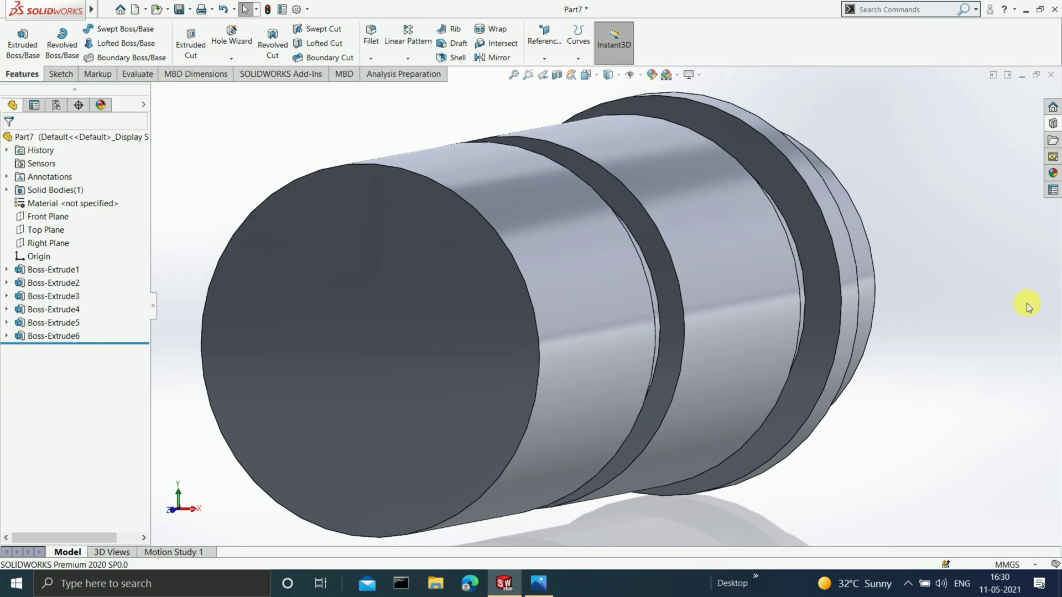
# Step: Start a sketch on the end face of the last 28 mm boss, viewed face-on
pyautogui.press('f')
pyautogui.click(516, 317)
pyautogui.hotkey('ctrl', '8')
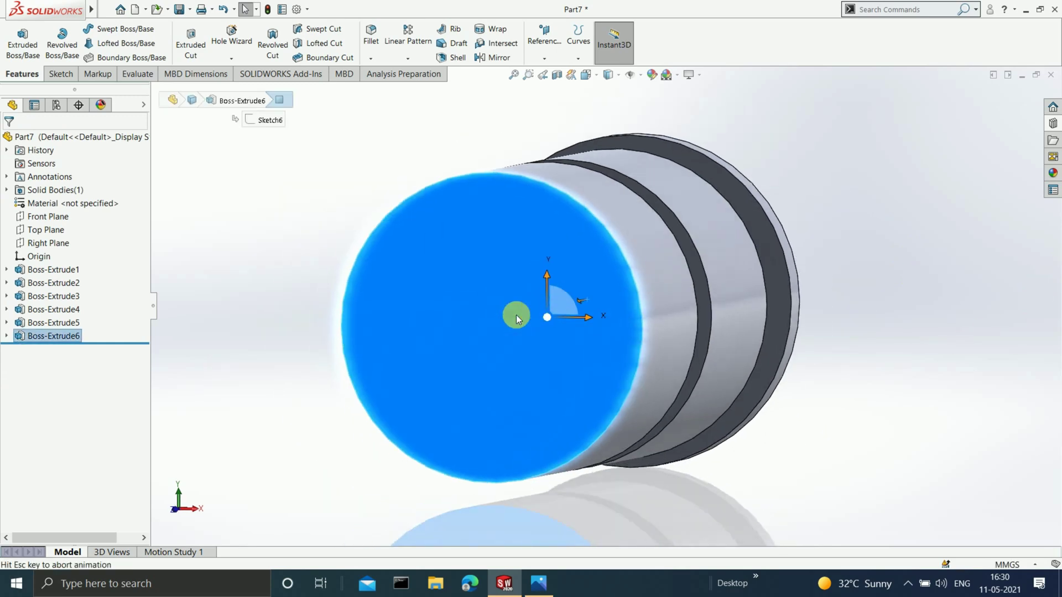
pyautogui.click(61, 74)
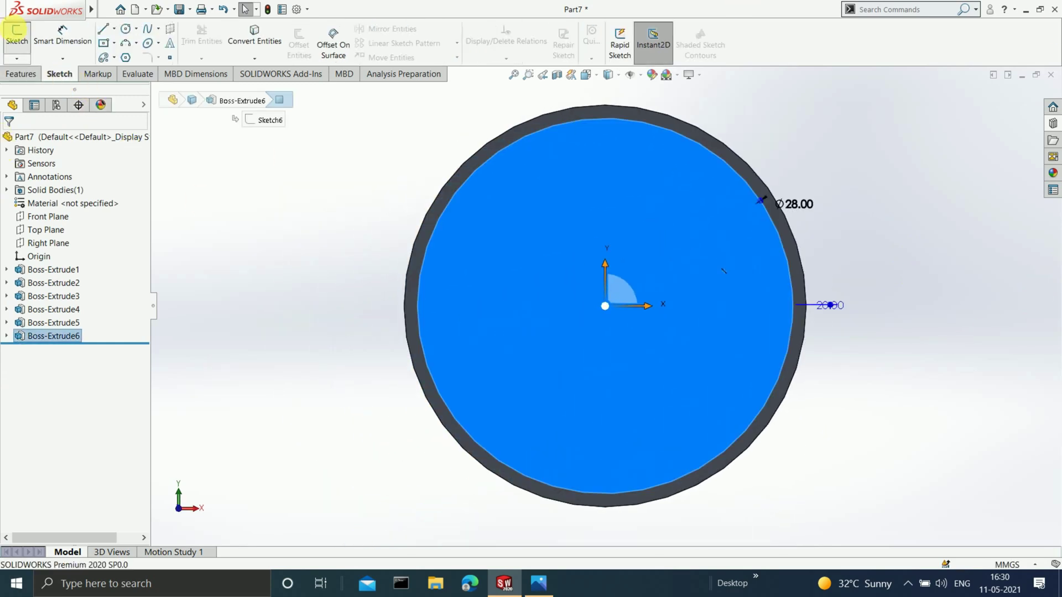
pyautogui.click(16, 30)
pyautogui.click(126, 29)
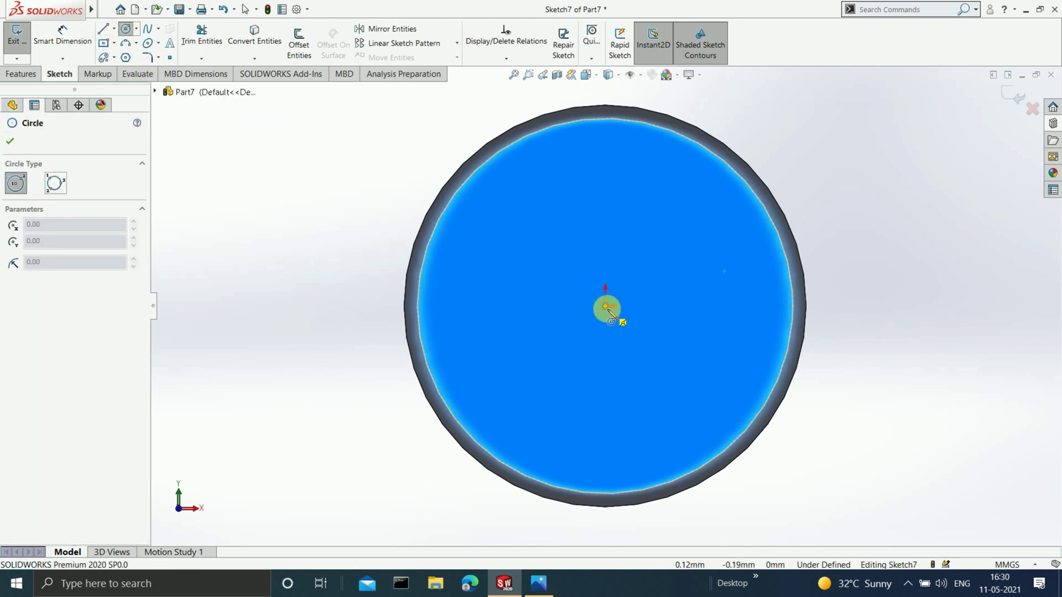
pyautogui.moveTo(605, 306)
pyautogui.mouseDown()
pyautogui.moveTo(691, 194)
pyautogui.moveTo(713, 198)
pyautogui.mouseUp()
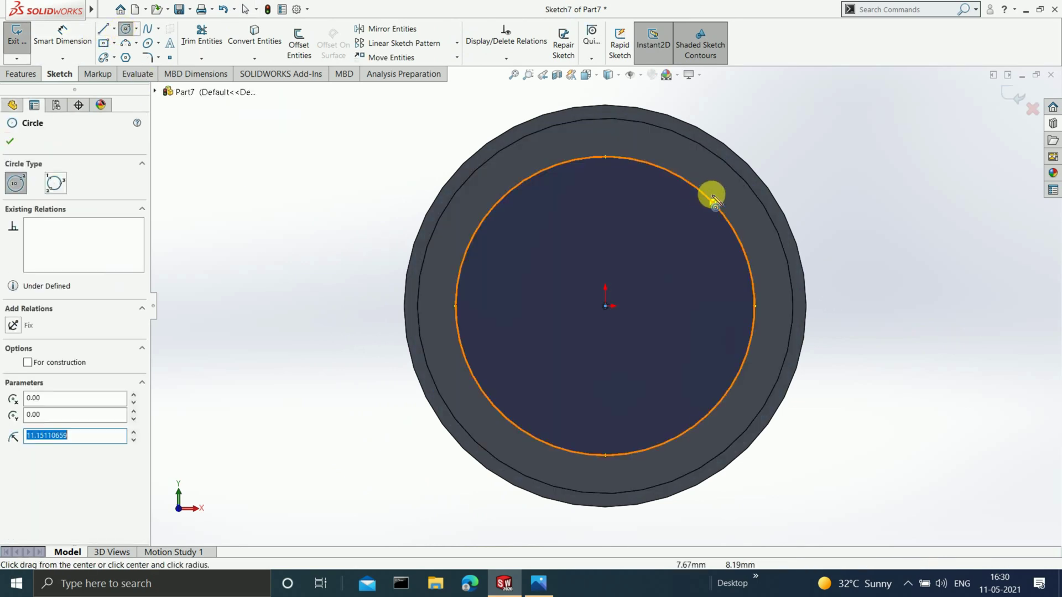
pyautogui.click(62, 39)
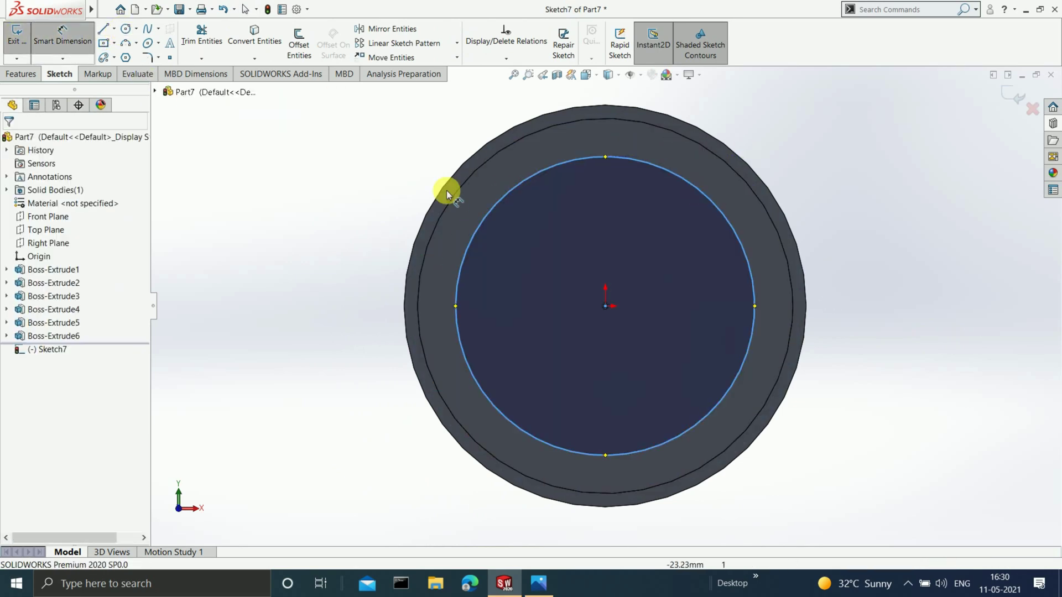
pyautogui.click(460, 271)
pyautogui.click(406, 274)
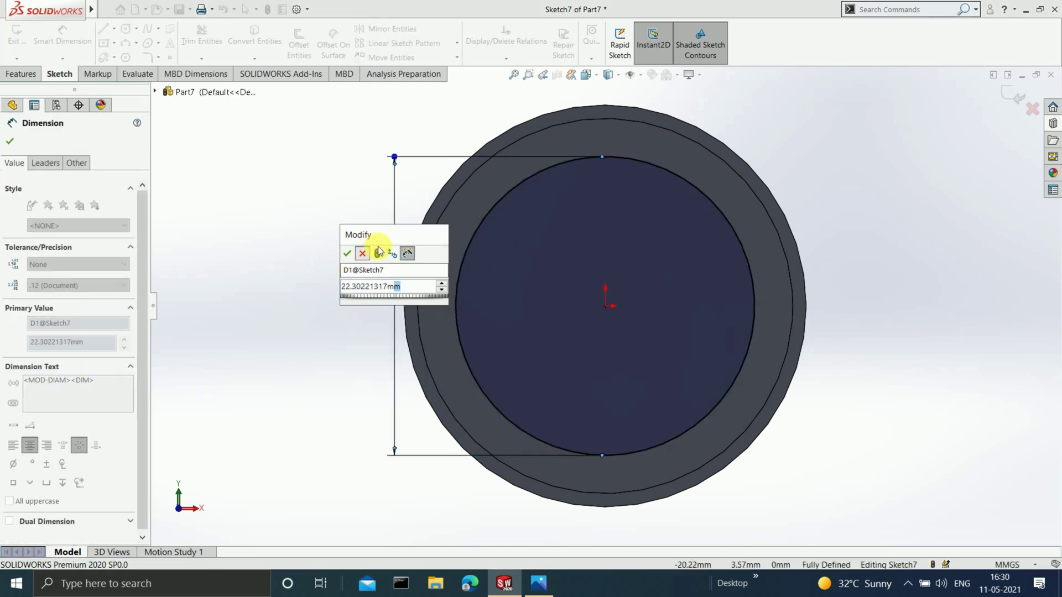
pyautogui.click(347, 254)
pyautogui.press('Escape')
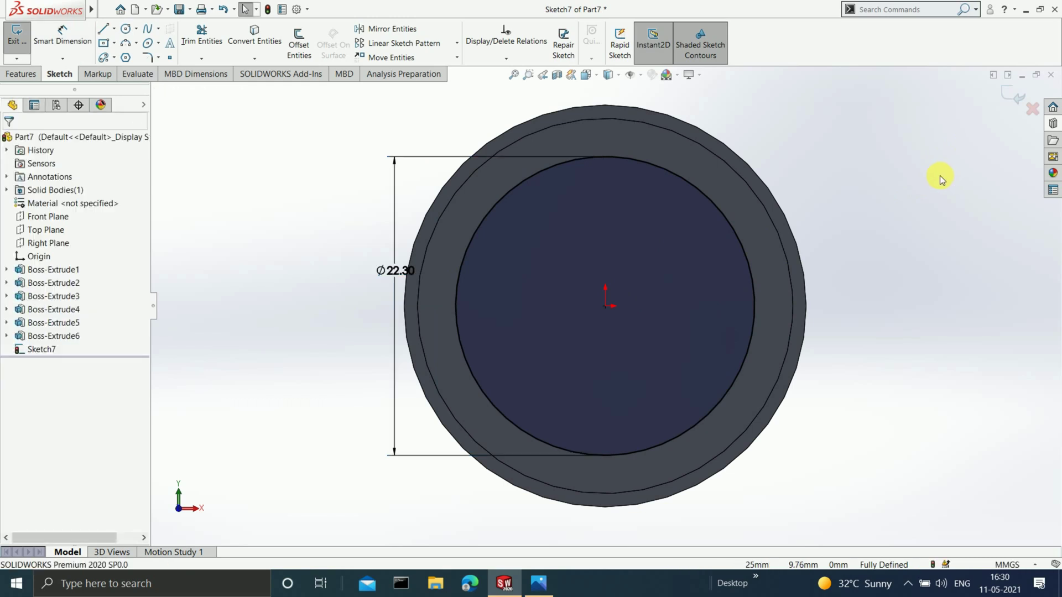
pyautogui.hotkey('ctrl', 'z')
pyautogui.hotkey('ctrl', 'z')
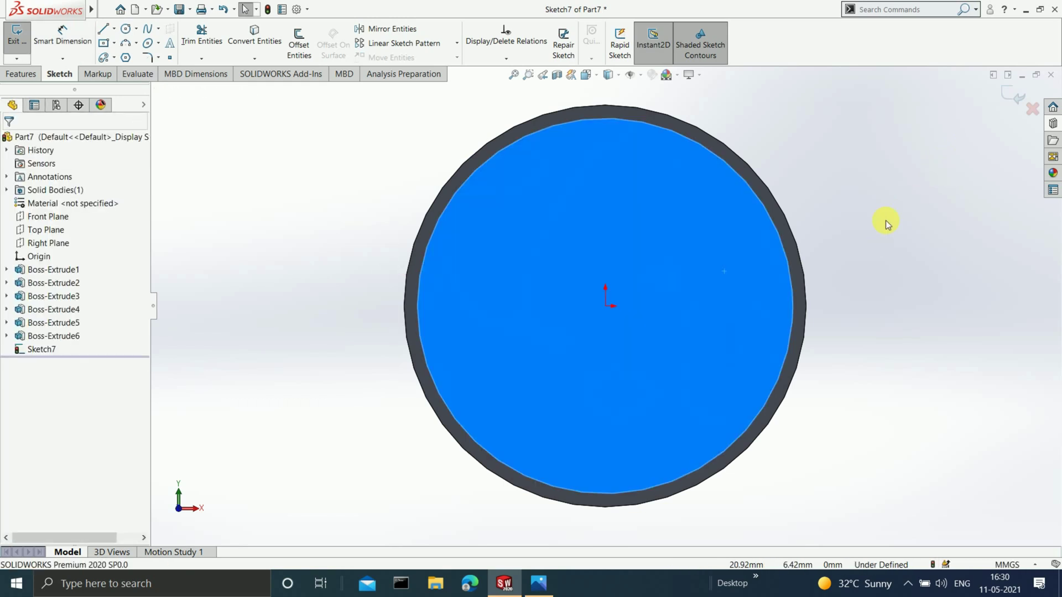
# Step: Draw a circle centred on the origin, dimension its diameter to 24 mm and close the sketch
pyautogui.click(125, 31)
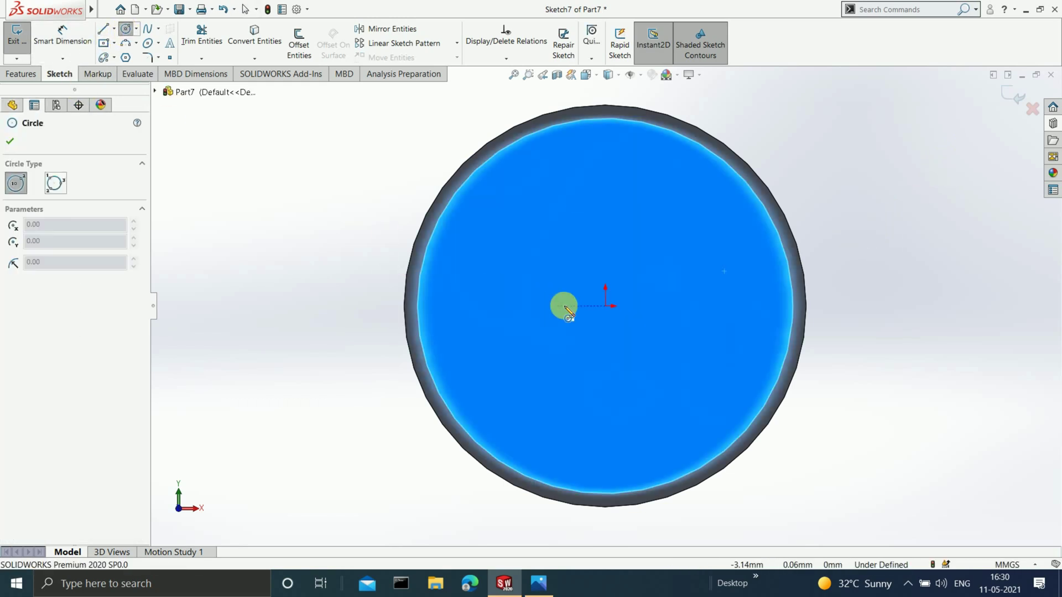
pyautogui.moveTo(606, 307); pyautogui.dragTo(699, 189)
pyautogui.click(53, 37)
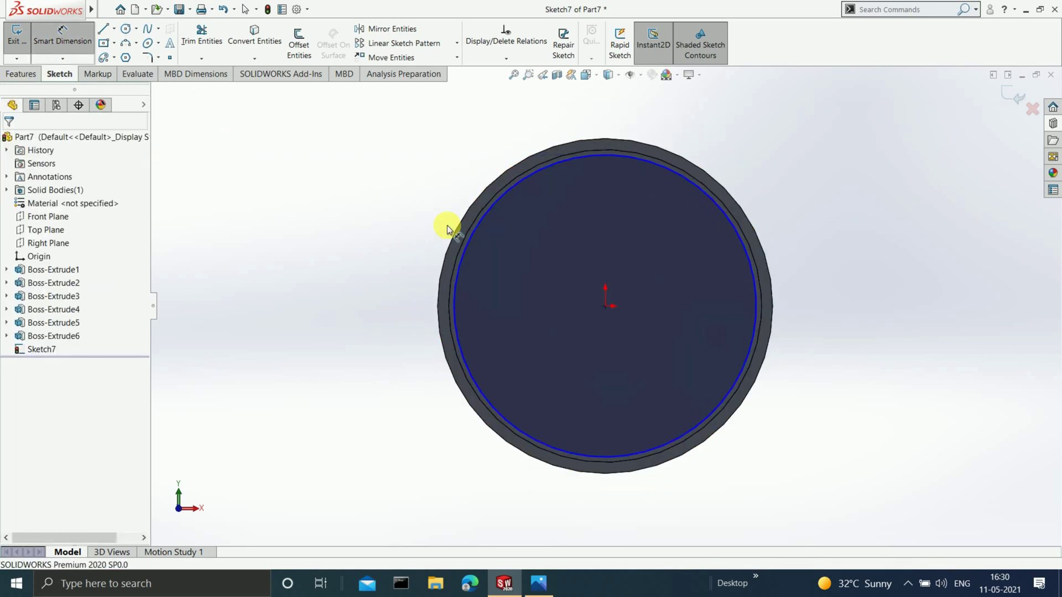
pyautogui.click(462, 256)
pyautogui.click(358, 277)
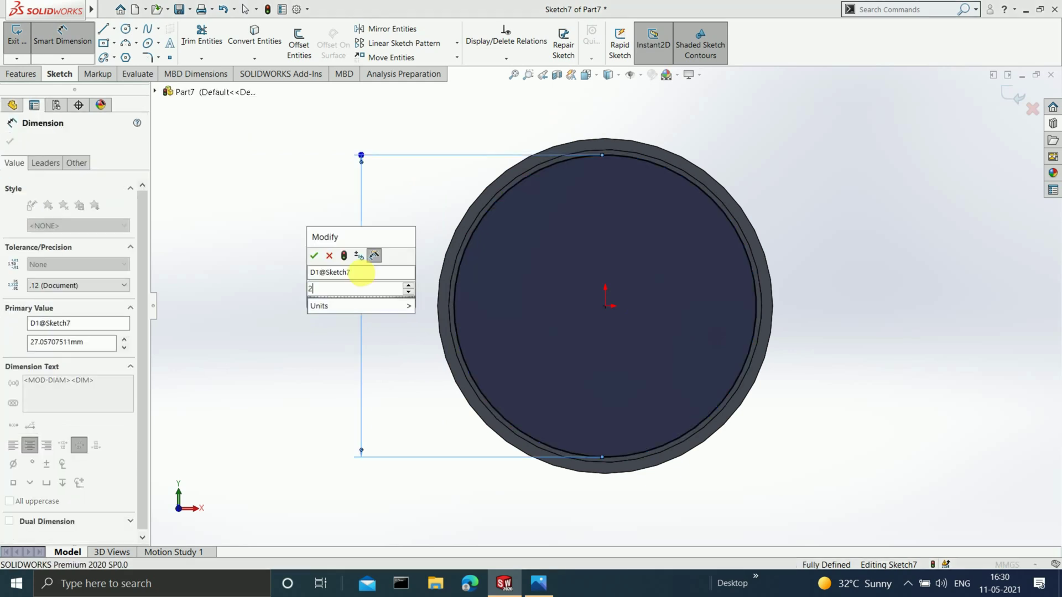
pyautogui.write('24')
pyautogui.press('Return')
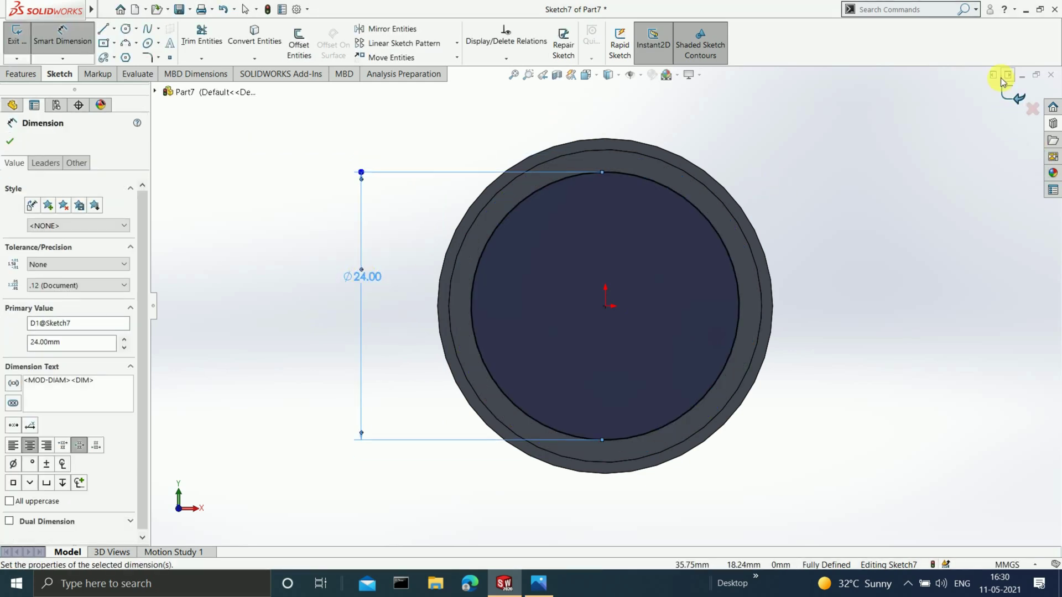
pyautogui.click(1005, 76)
pyautogui.click(1018, 96)
pyautogui.click(1012, 99)
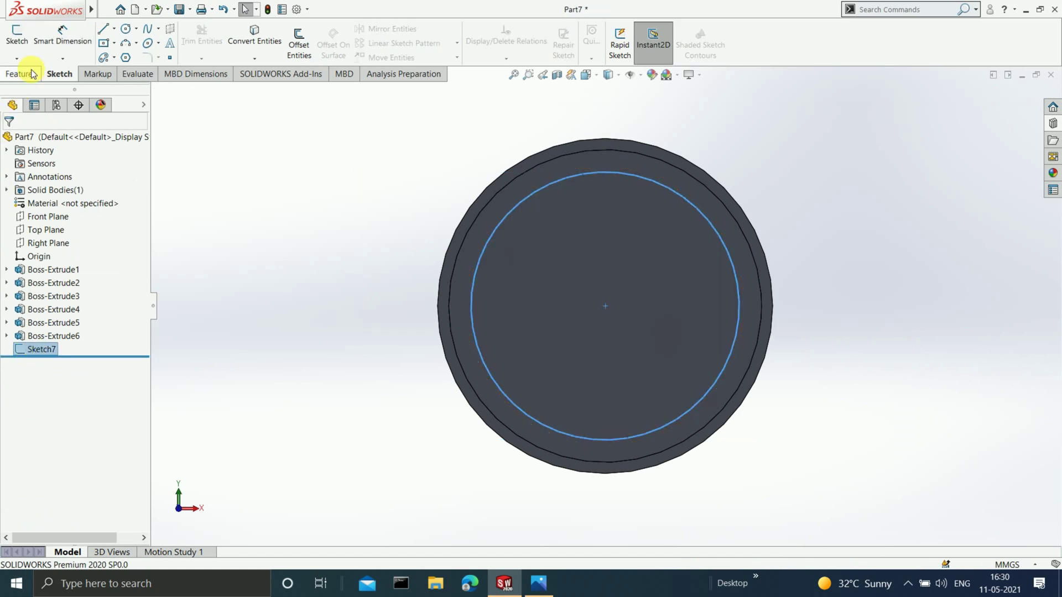
# Step: Extrude the 24 mm circle by a blind depth of 6 mm, merged with the 28 mm boss
pyautogui.click(31, 74)
pyautogui.click(23, 44)
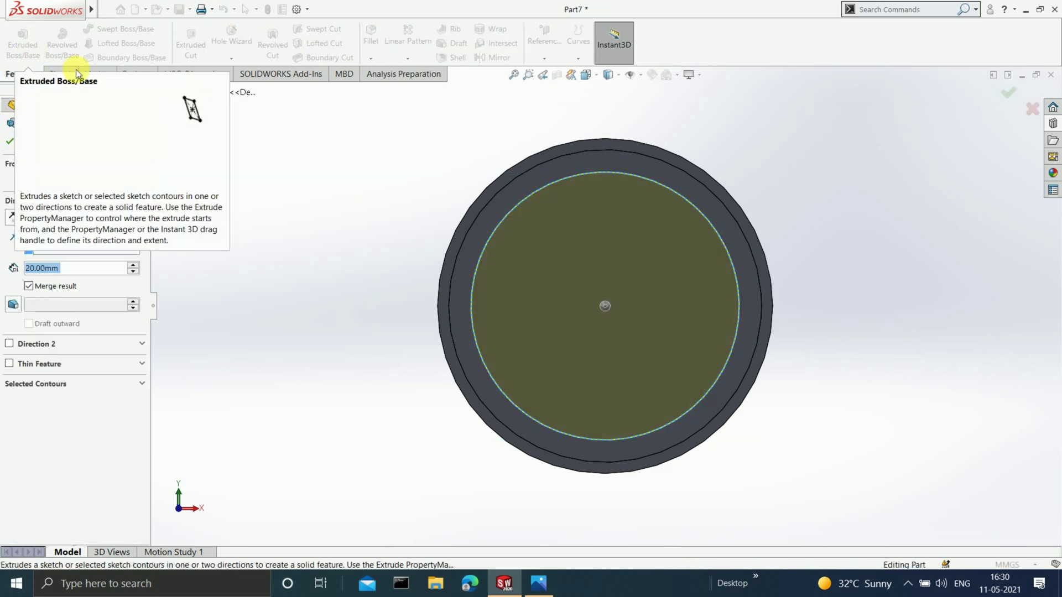
pyautogui.write('6')
pyautogui.press('Return')
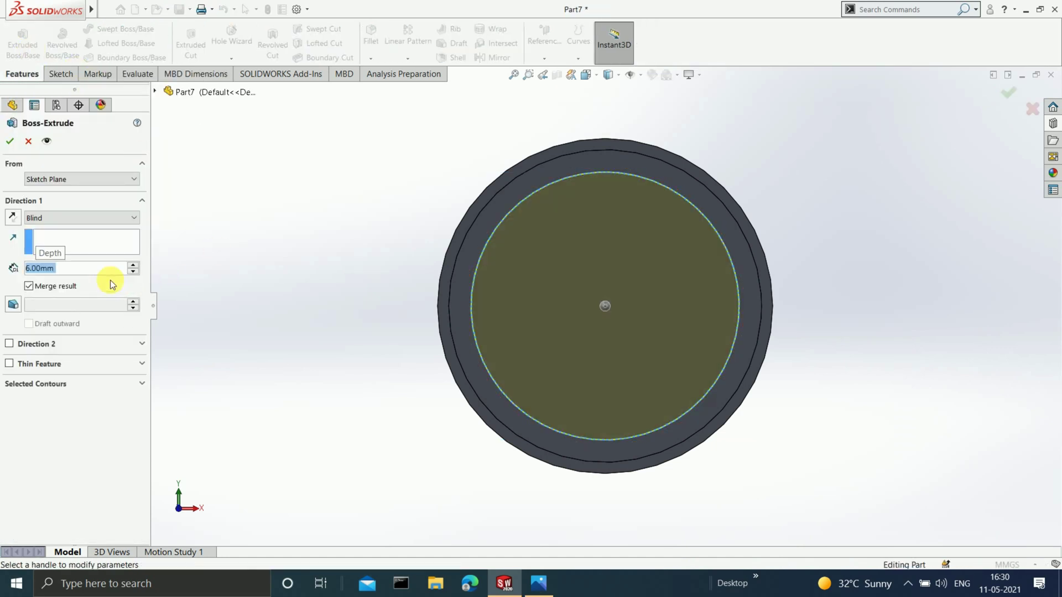
pyautogui.click(10, 141)
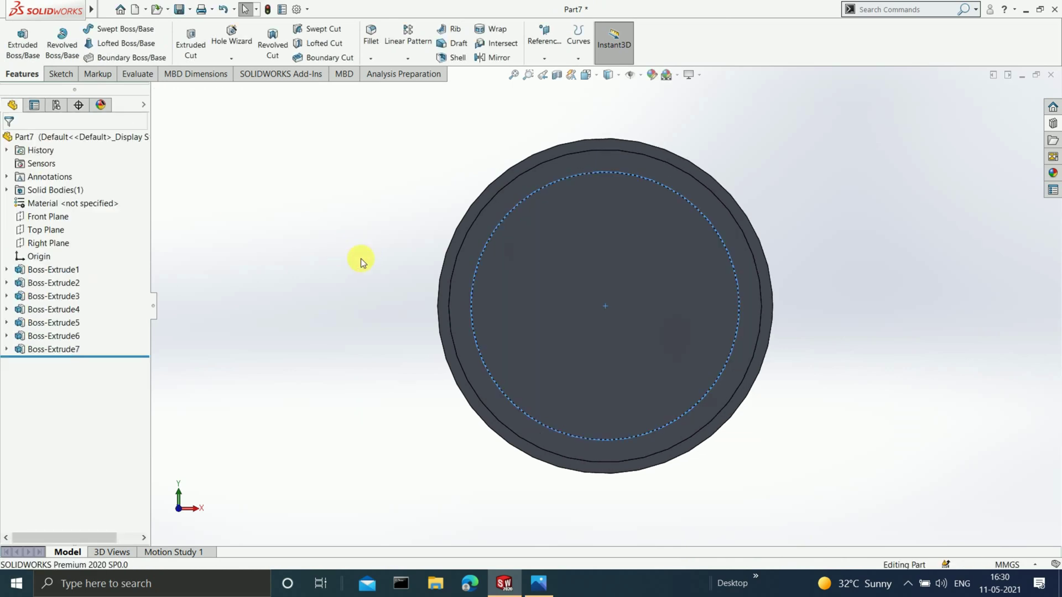
# Step: Start a sketch on the new 24 mm boss's end face and draw a circle about 13 mm in radius, centred on the origin
pyautogui.moveTo(363, 258); pyautogui.dragTo(868, 358, button='middle')
pyautogui.click(479, 340)
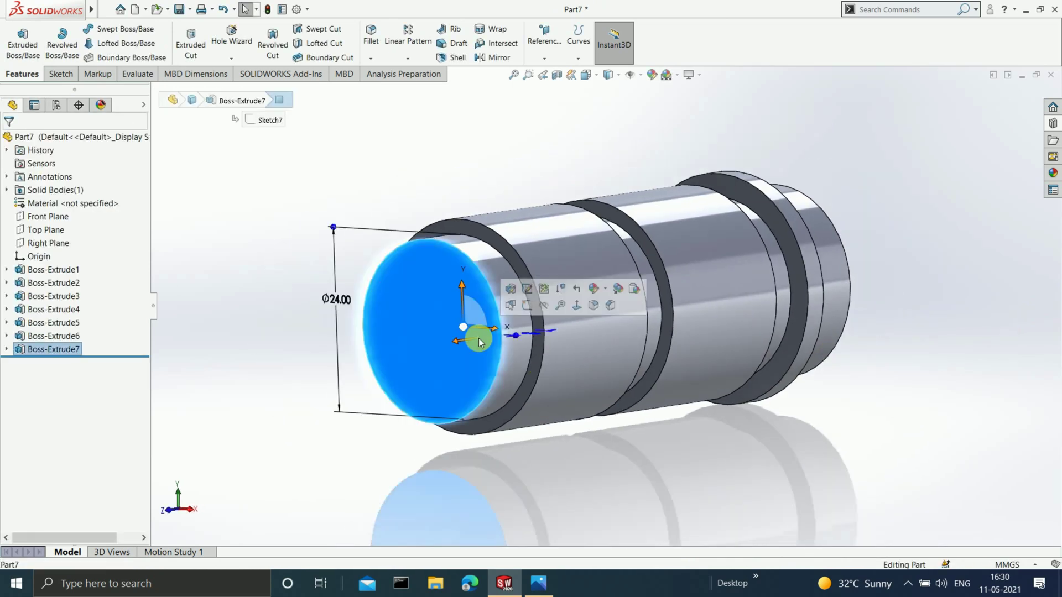
pyautogui.hotkey('ctrl', '8')
pyautogui.click(60, 74)
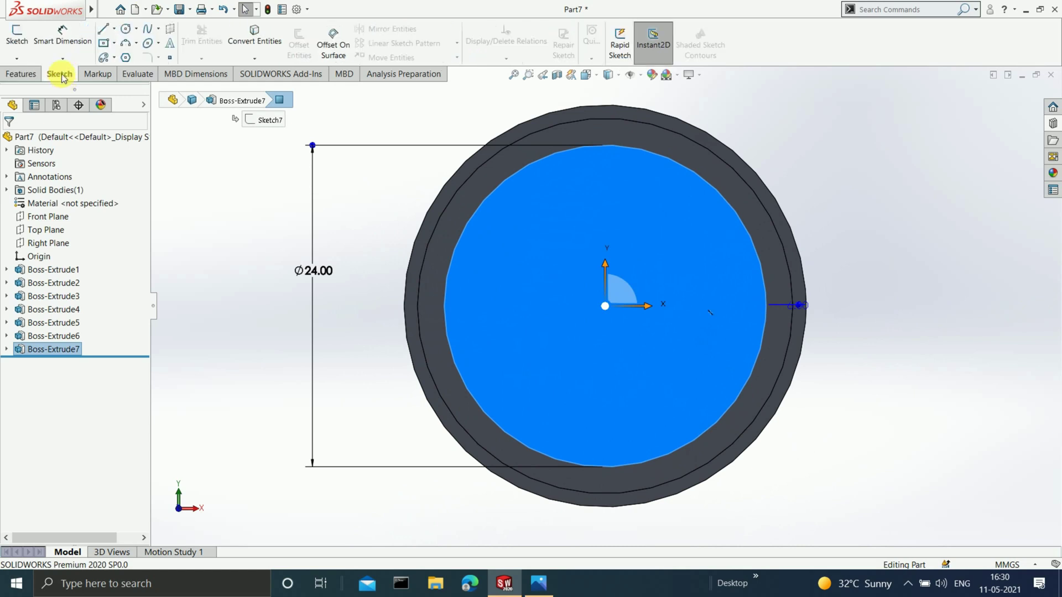
pyautogui.click(16, 39)
pyautogui.click(125, 28)
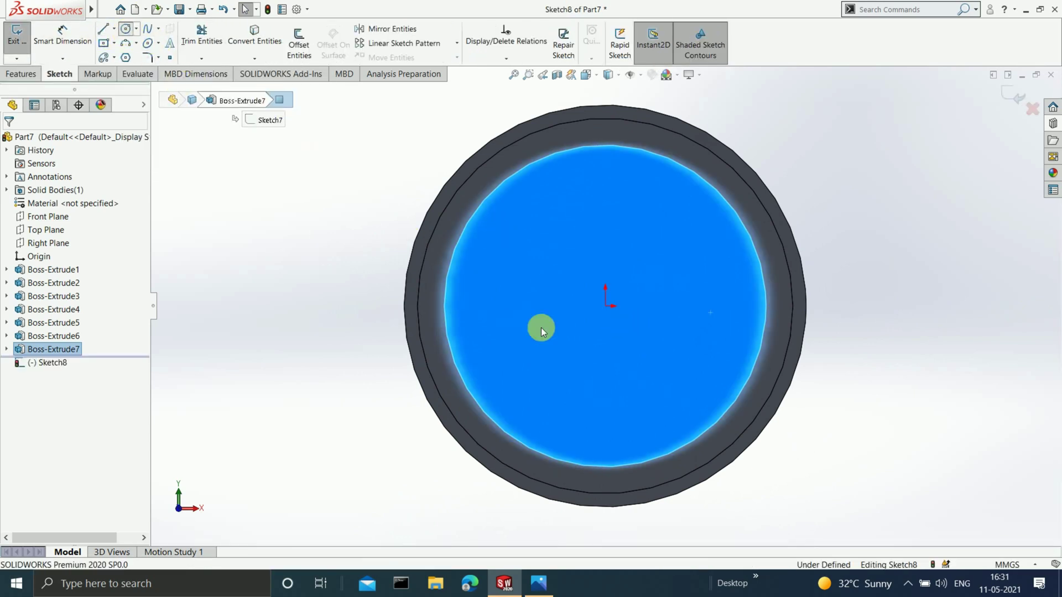
pyautogui.click(606, 307)
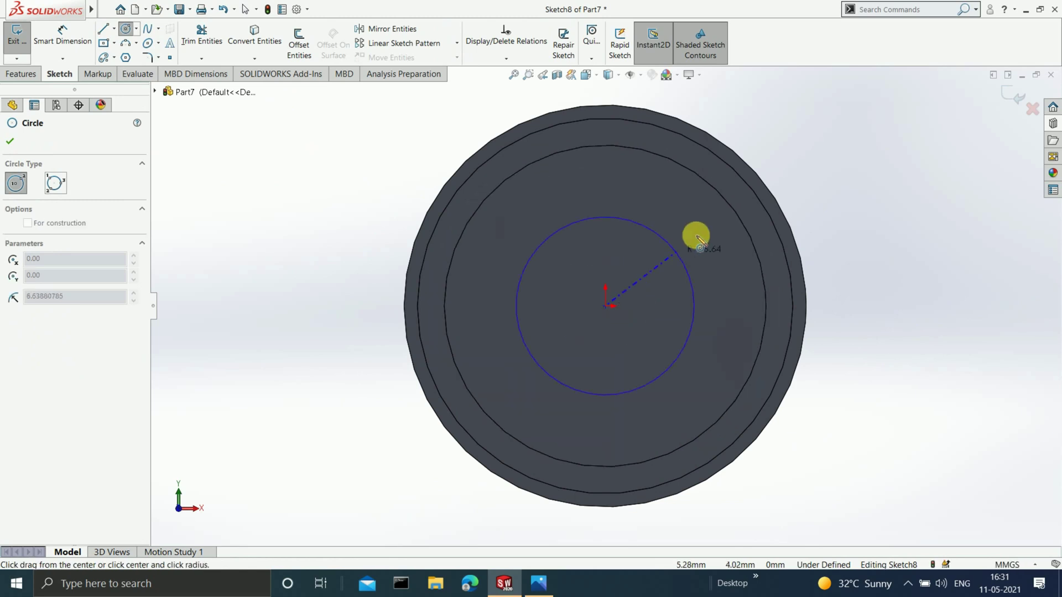
pyautogui.click(742, 200)
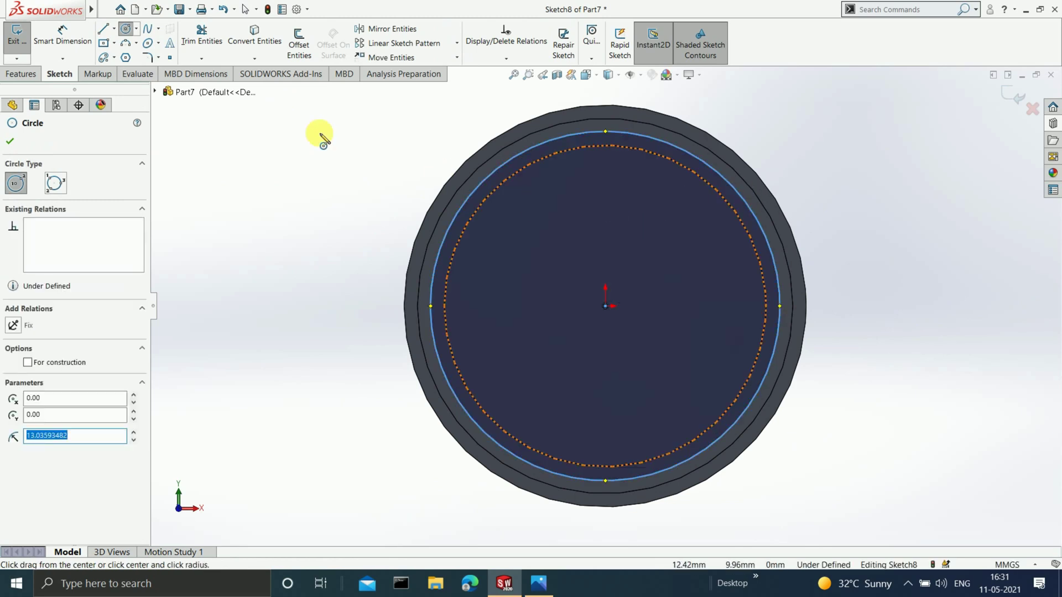
# Step: Dimension the circle on the 24 mm end face to a diameter of 30 mm and close the sketch
pyautogui.click(63, 34)
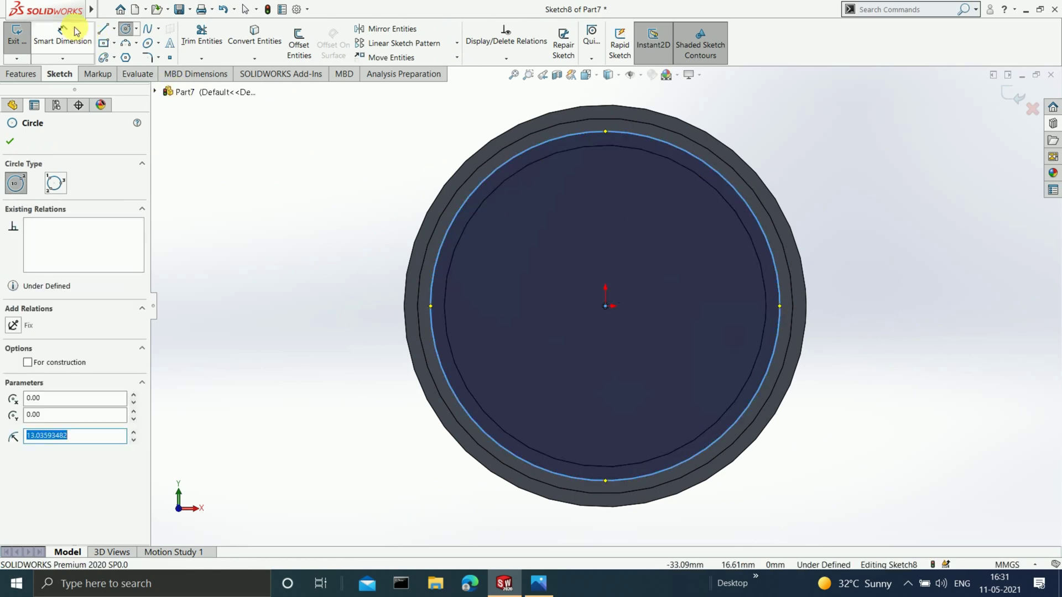
pyautogui.click(443, 247)
pyautogui.click(303, 260)
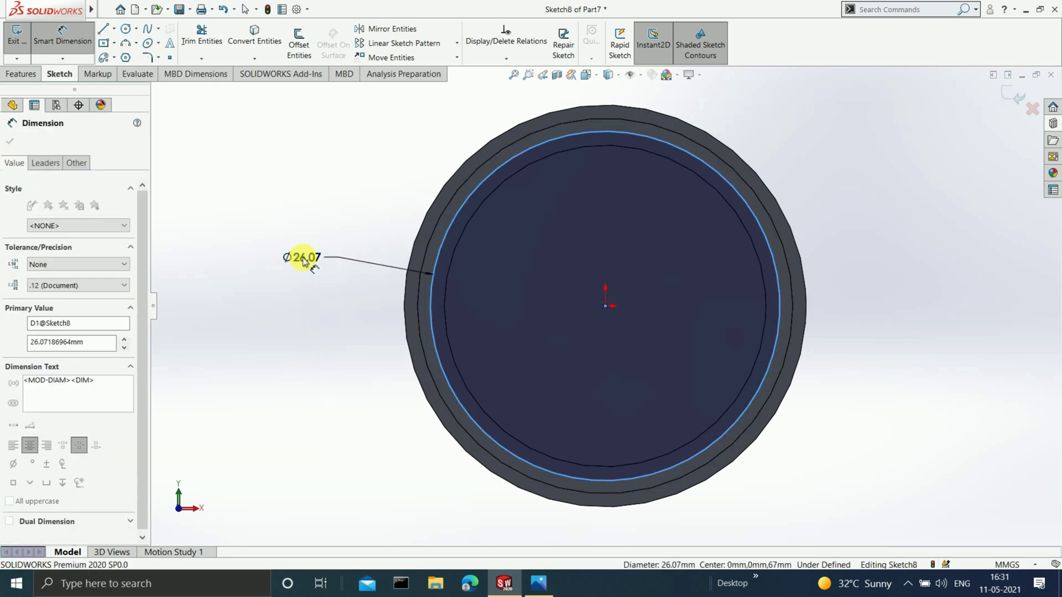
pyautogui.write('30')
pyautogui.press('Return')
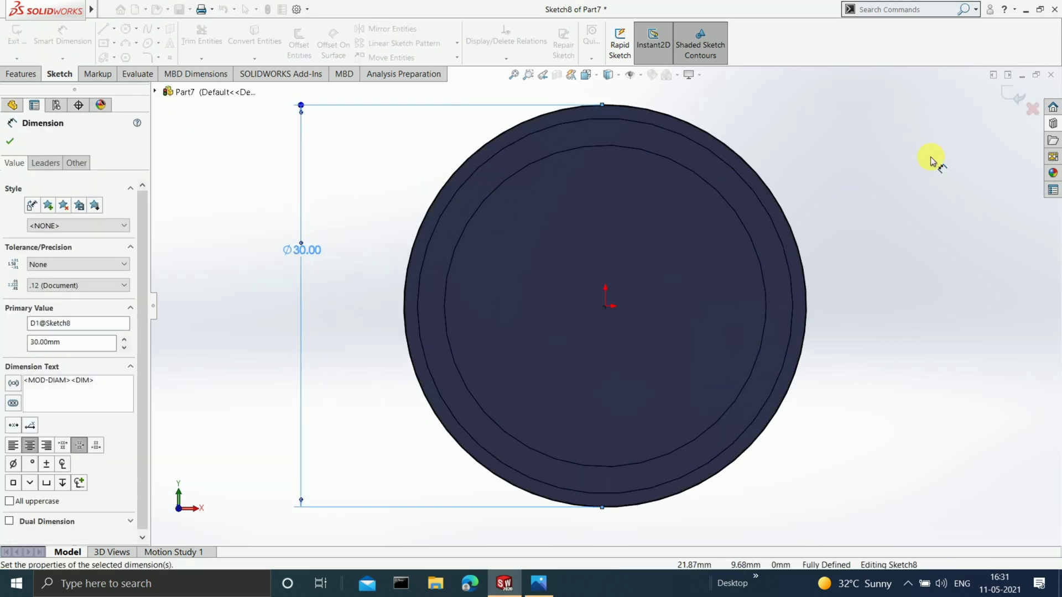
pyautogui.click(1013, 93)
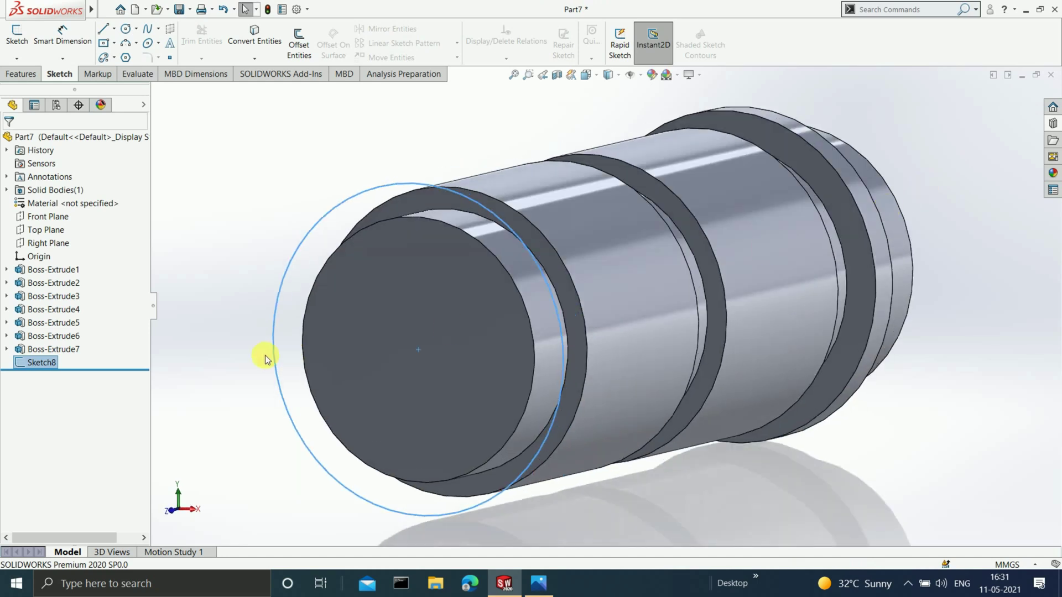
# Step: Extrude the 30 mm circle by a blind depth of 3 mm as a collar merged with the shaft
pyautogui.click(16, 74)
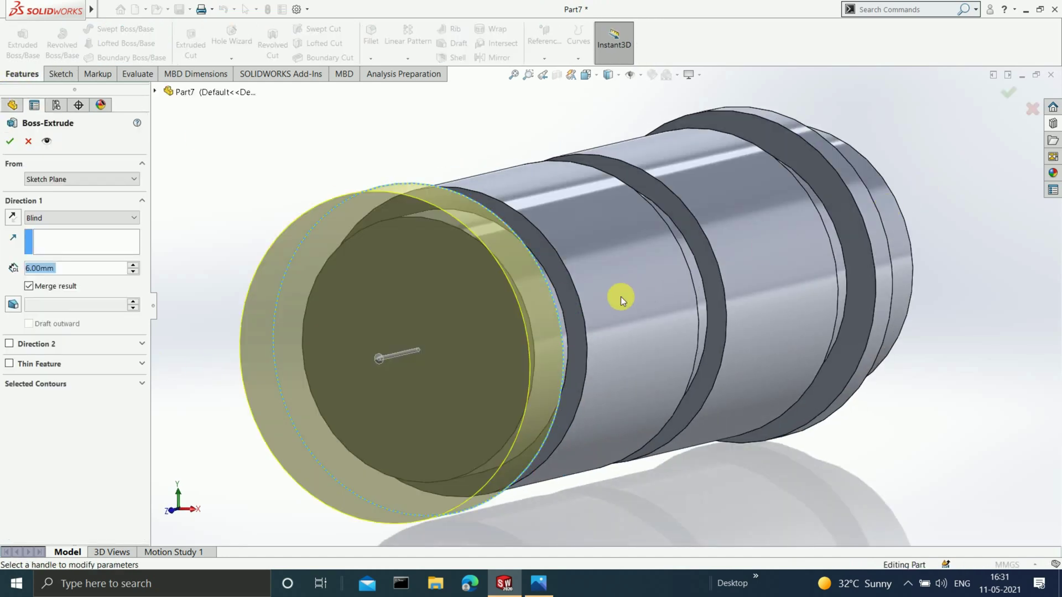
pyautogui.write('3')
pyautogui.press('Return')
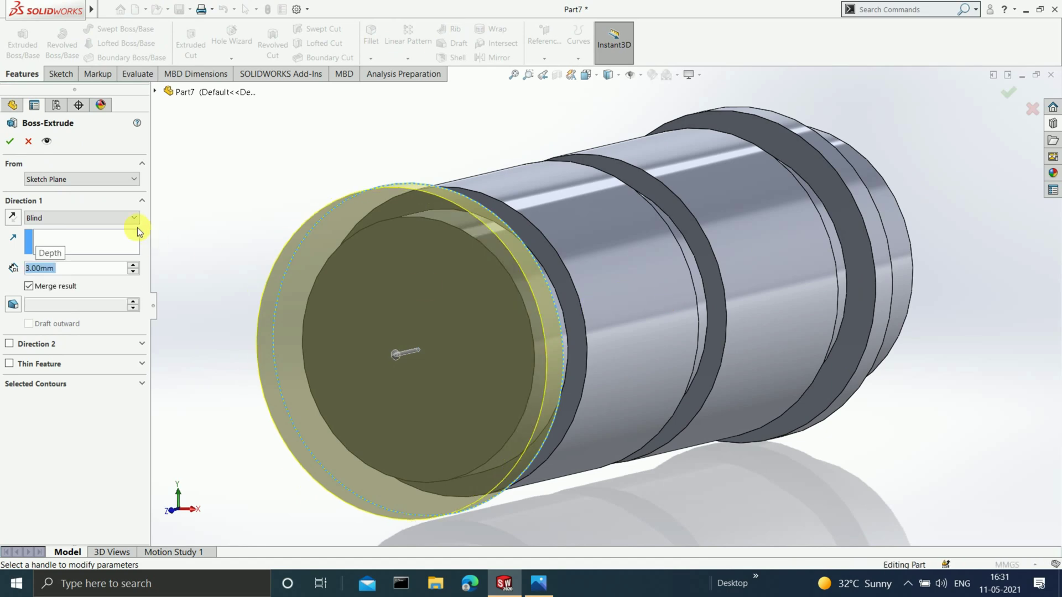
pyautogui.click(10, 142)
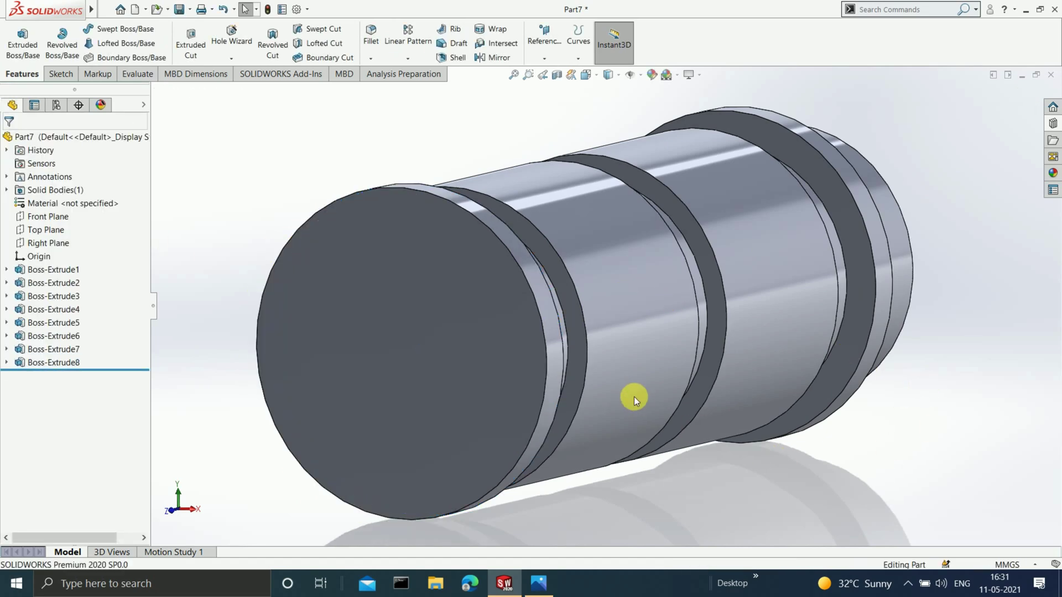
# Step: Start a sketch on the 30 mm collar's end face and draw a circle about 12.5 mm in radius, centred on the origin
pyautogui.moveTo(633, 397); pyautogui.dragTo(596, 341, button='middle')
pyautogui.click(457, 345)
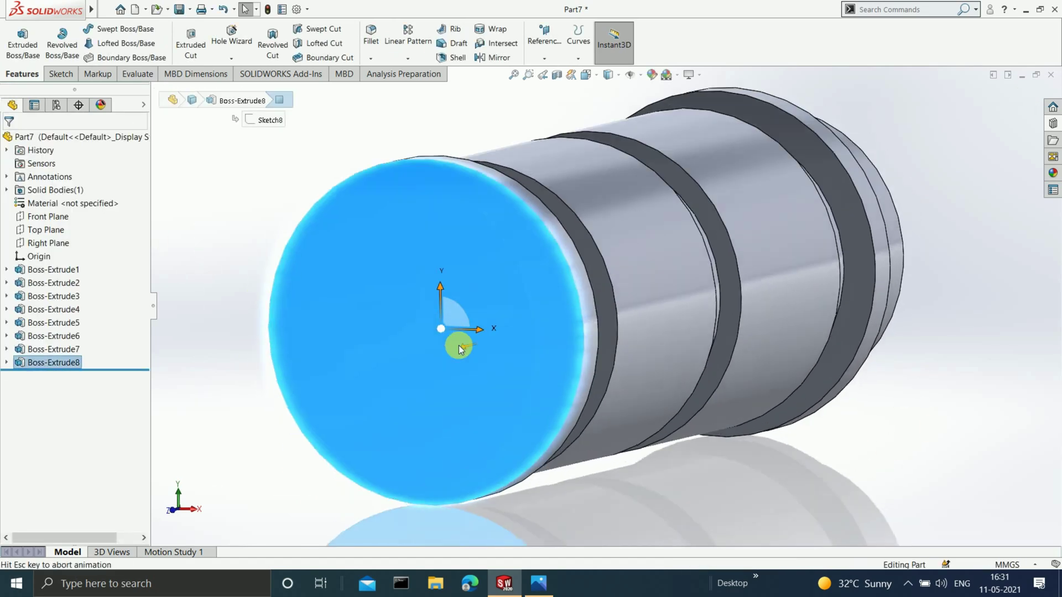
pyautogui.hotkey('ctrl', '8')
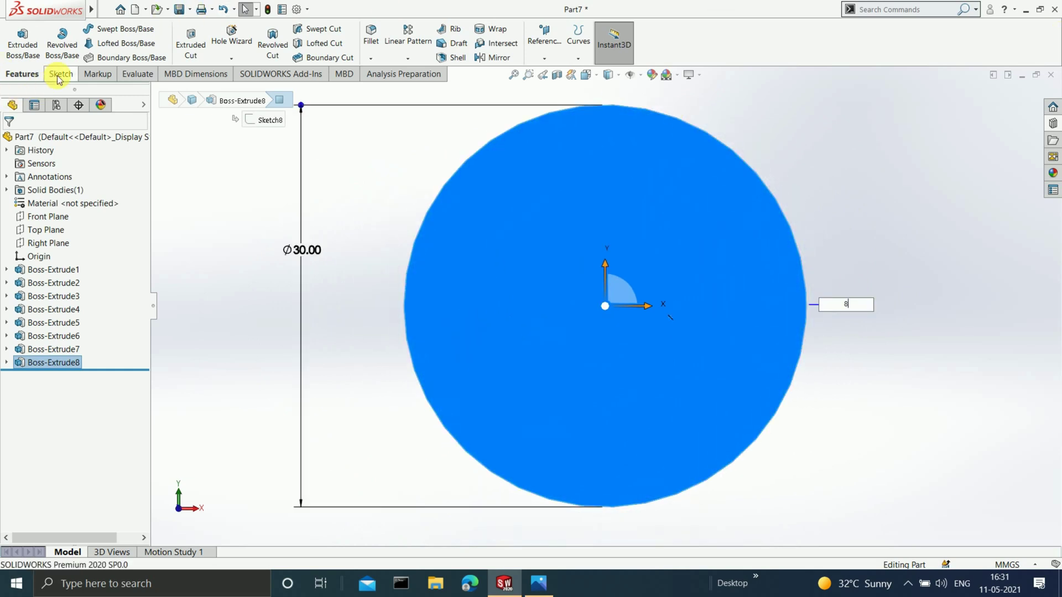
pyautogui.click(60, 74)
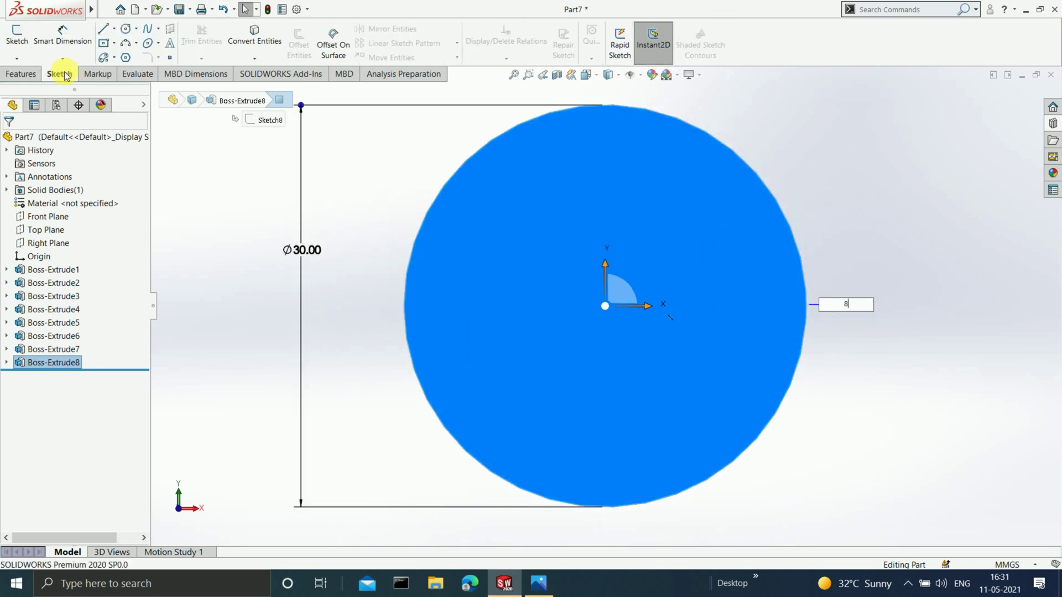
pyautogui.click(125, 29)
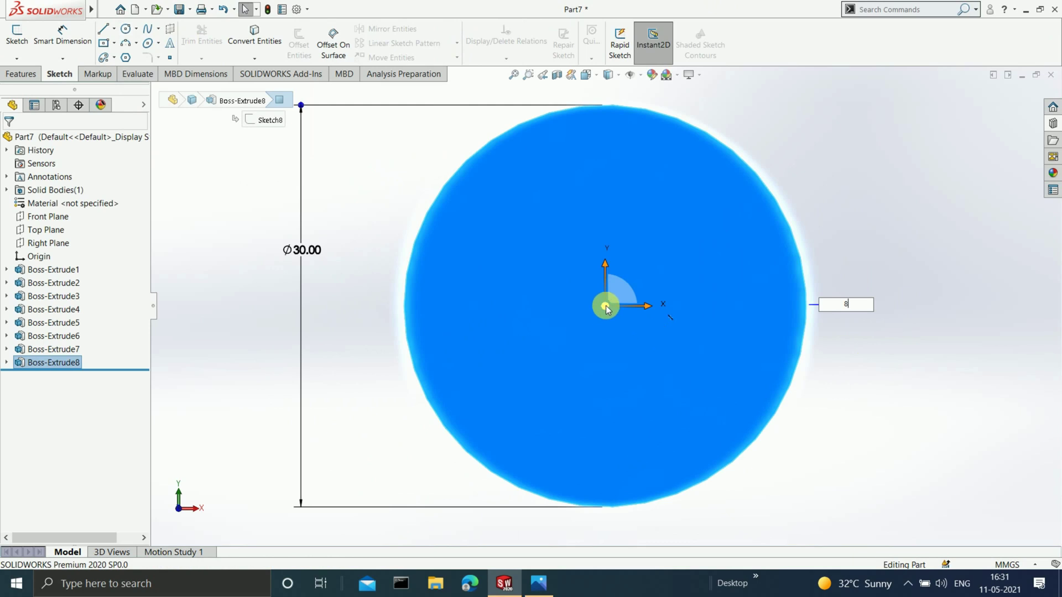
pyautogui.click(125, 29)
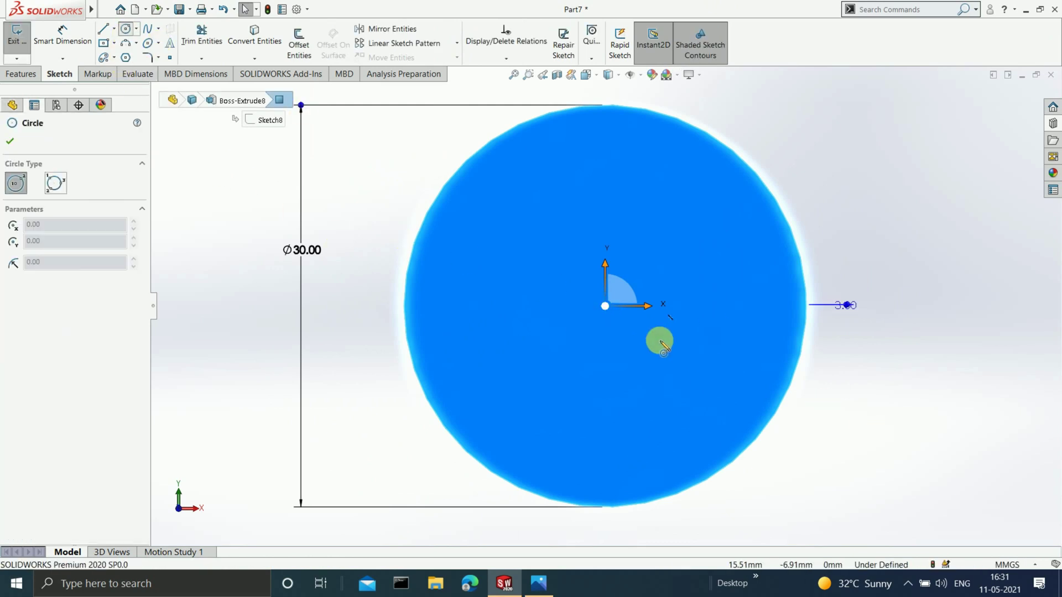
pyautogui.moveTo(608, 307)
pyautogui.mouseDown()
pyautogui.moveTo(712, 220)
pyautogui.moveTo(746, 214)
pyautogui.mouseUp()
# Step: Dimension the circle on the collar's end face to a diameter of 25 mm and close the sketch
pyautogui.click(62, 36)
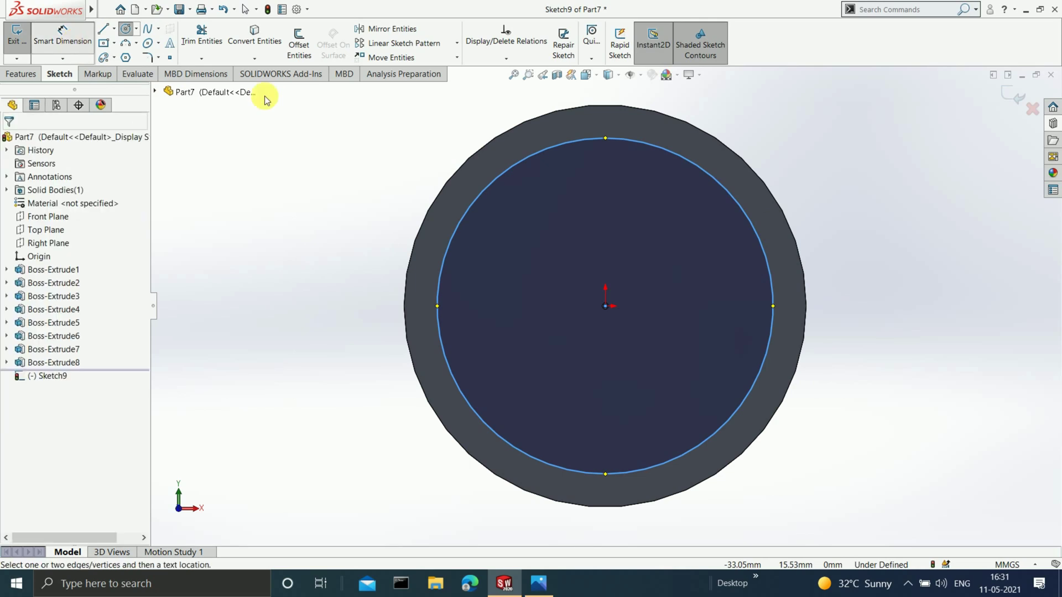
pyautogui.click(491, 180)
pyautogui.click(308, 255)
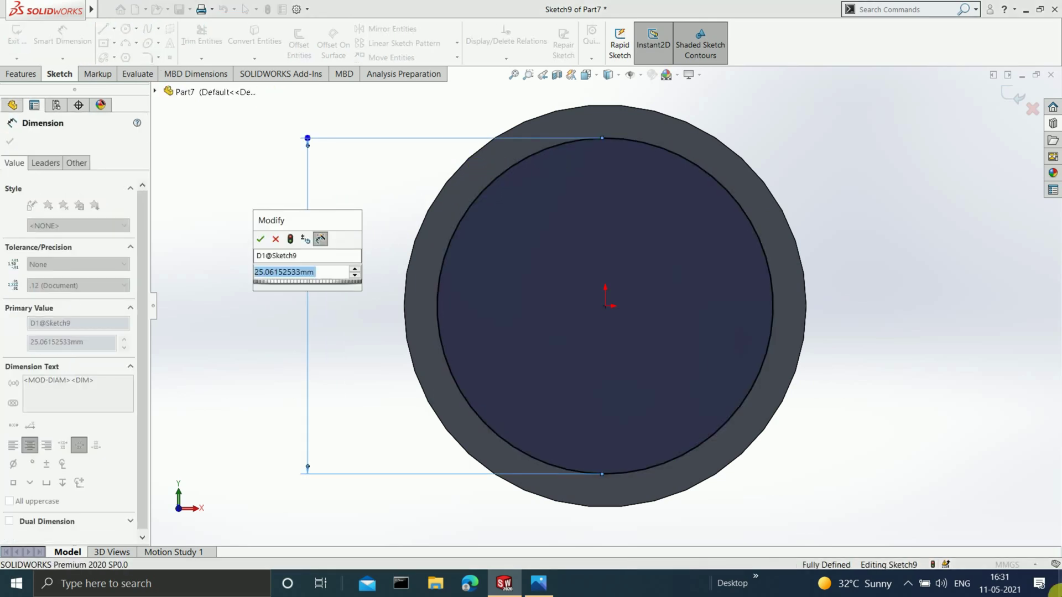
pyautogui.write('25')
pyautogui.press('Return')
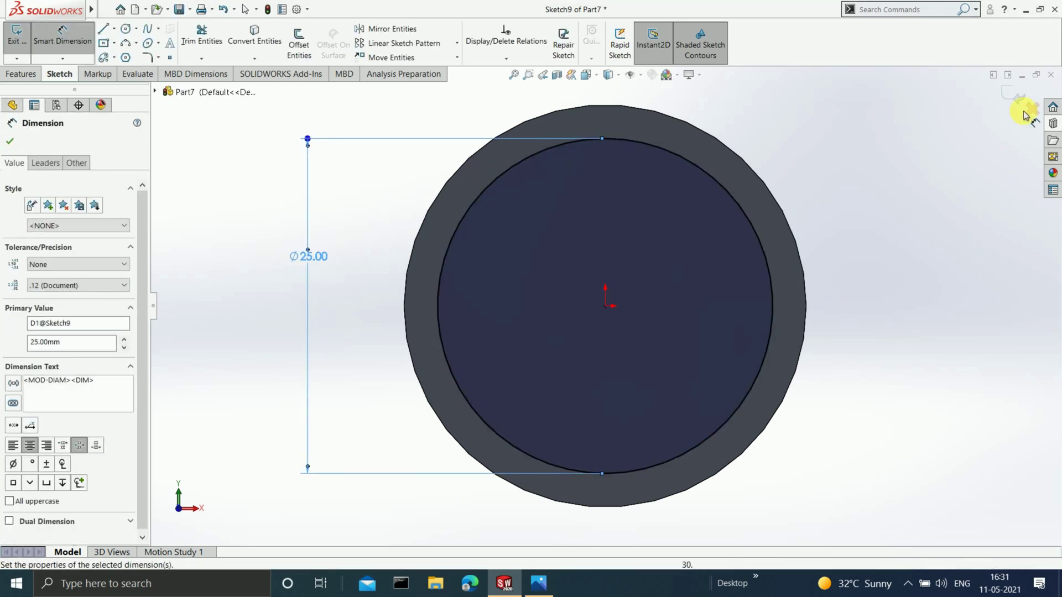
pyautogui.click(1012, 96)
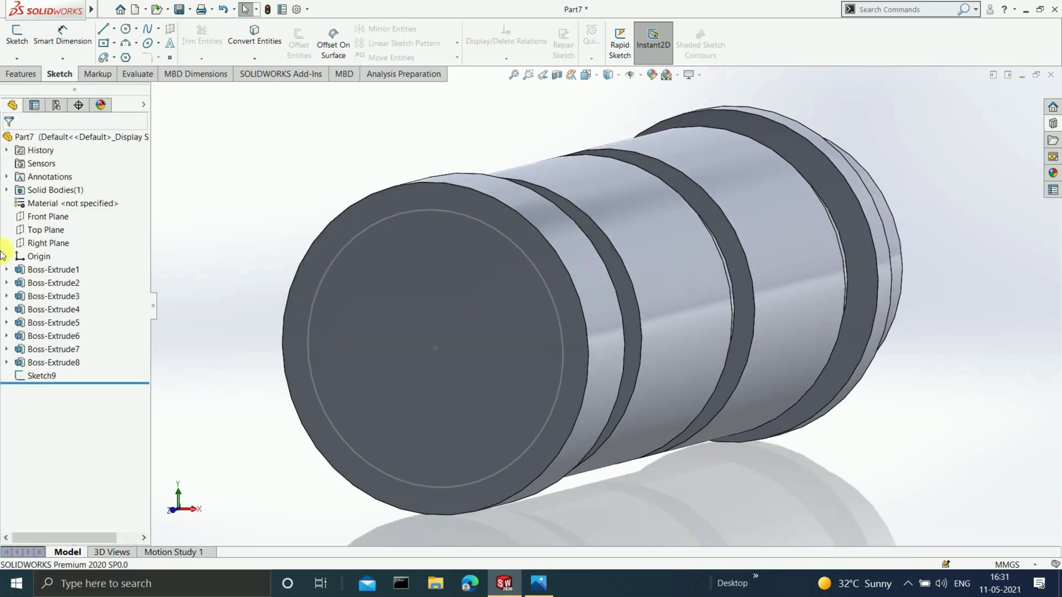
# Step: Extrude the 25 mm circle by a blind depth of 7 mm, merged with the 30 mm collar
pyautogui.click(36, 376)
pyautogui.click(22, 74)
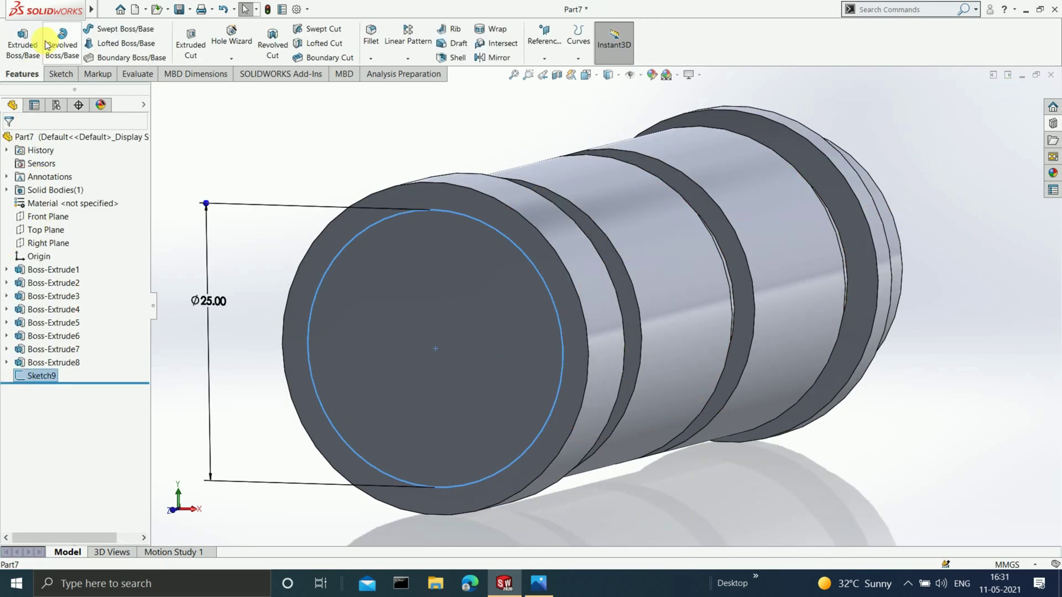
pyautogui.click(22, 39)
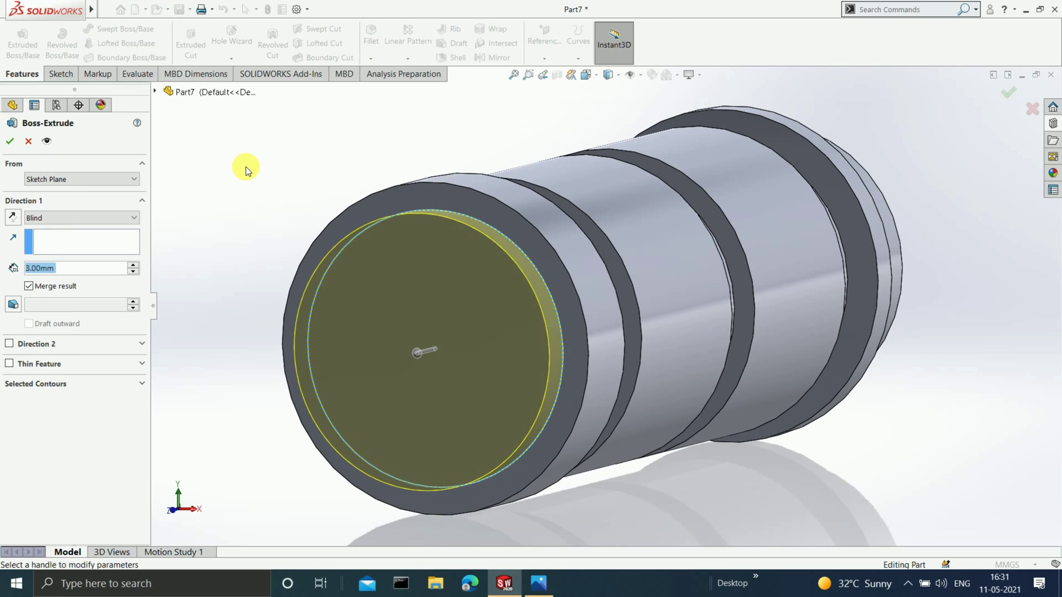
pyautogui.write('7')
pyautogui.press('Return')
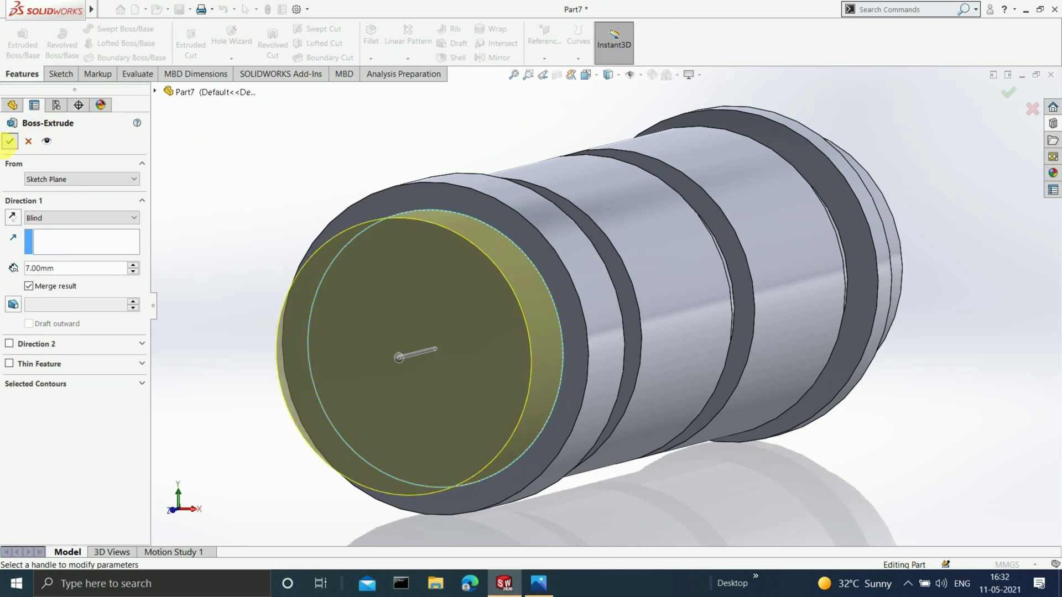
pyautogui.click(10, 141)
# Step: Save the finished shaft part as Intershaft in the Solidworks gearbox folder and close it
pyautogui.moveTo(846, 221); pyautogui.dragTo(882, 237, button='middle')
pyautogui.scroll(2, 460, 308)
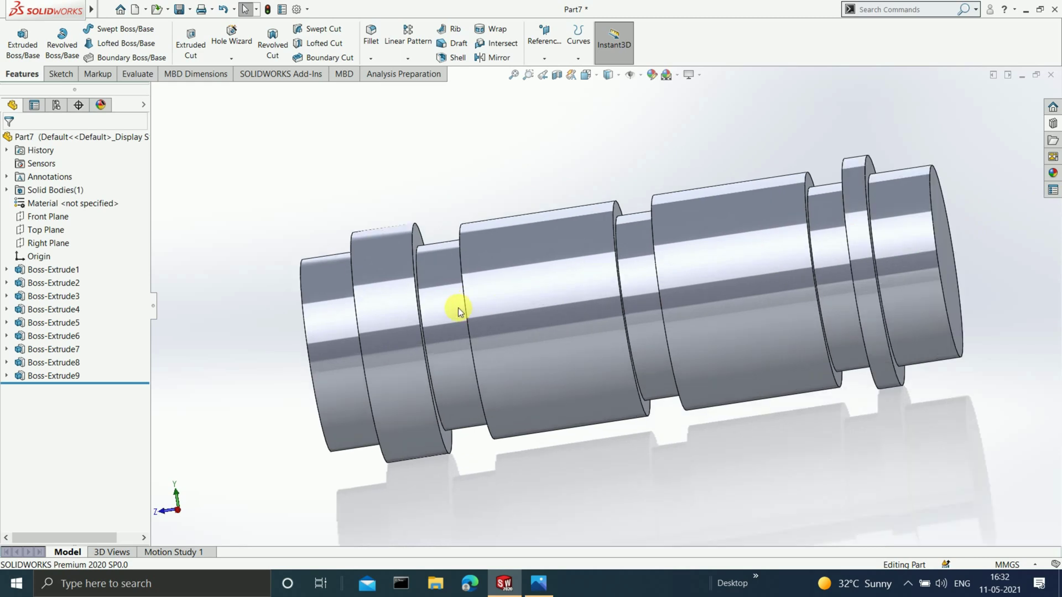
pyautogui.moveTo(431, 332); pyautogui.dragTo(695, 320, button='middle')
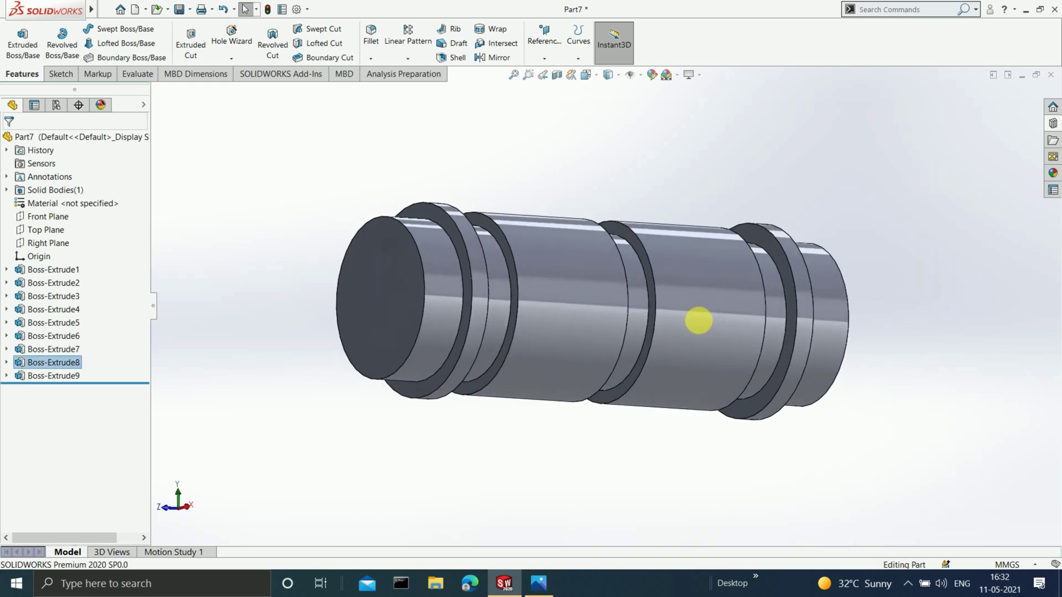
pyautogui.hotkey('ctrl', 's')
pyautogui.write('Intershaft')
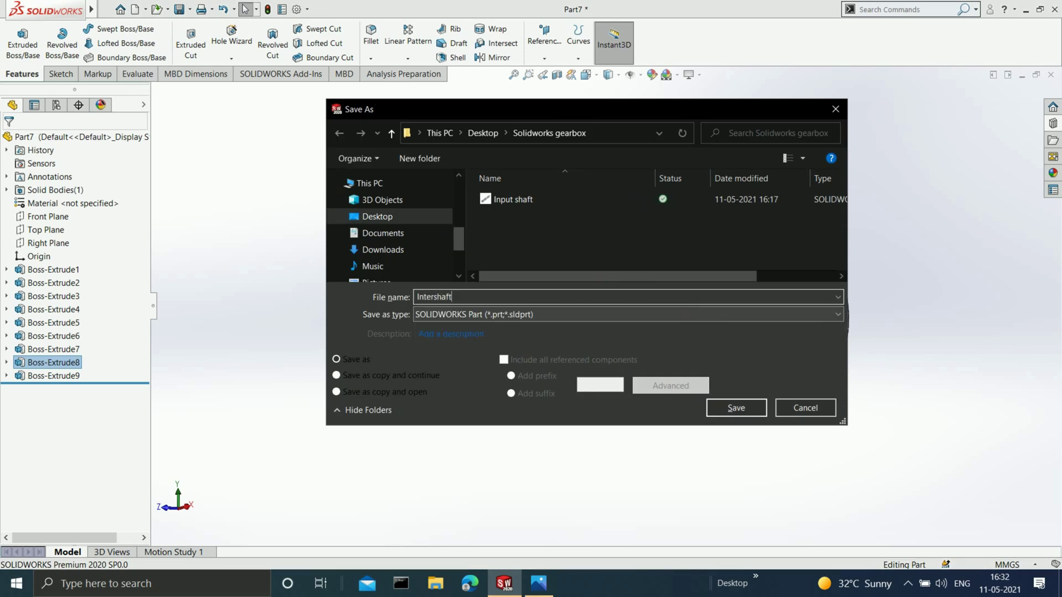
pyautogui.click(735, 407)
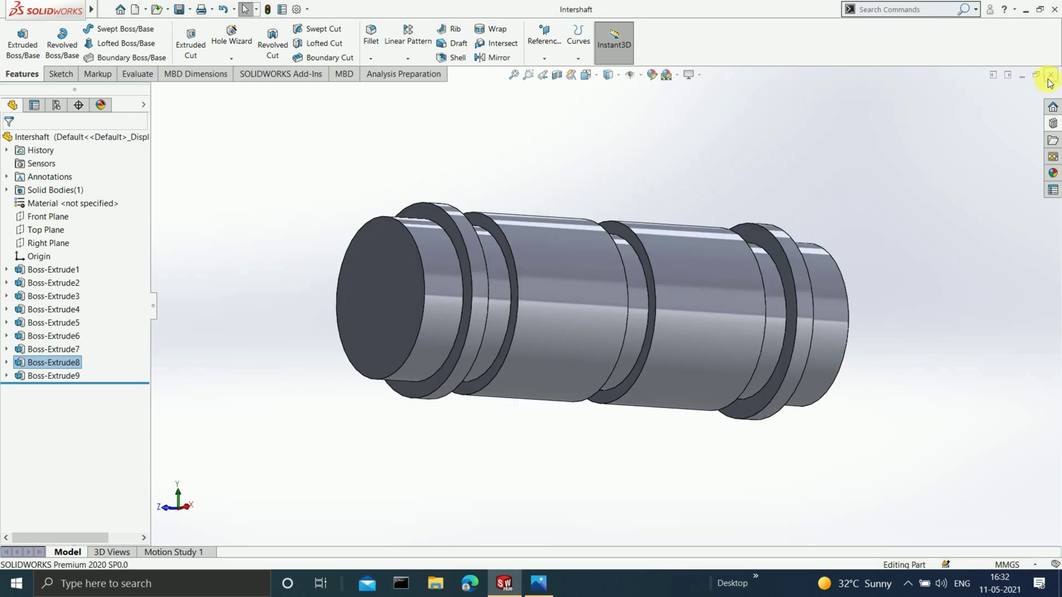
pyautogui.hotkey('ctrl', 'w')
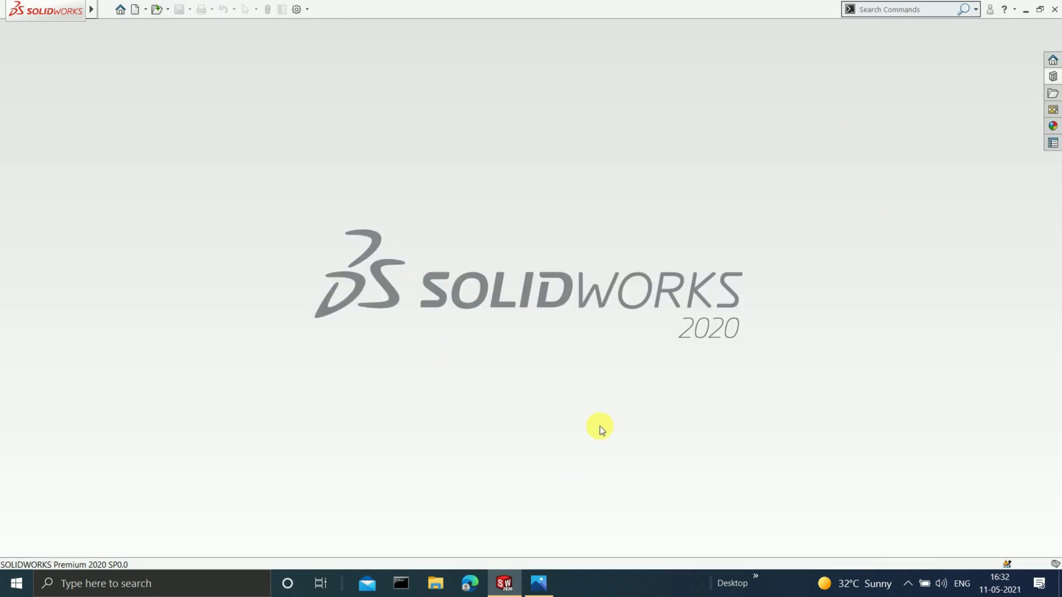
# Step: Check the gearbox reference image, return to SOLIDWORKS and create a new assembly without inserting an existing part
pyautogui.click(539, 582)
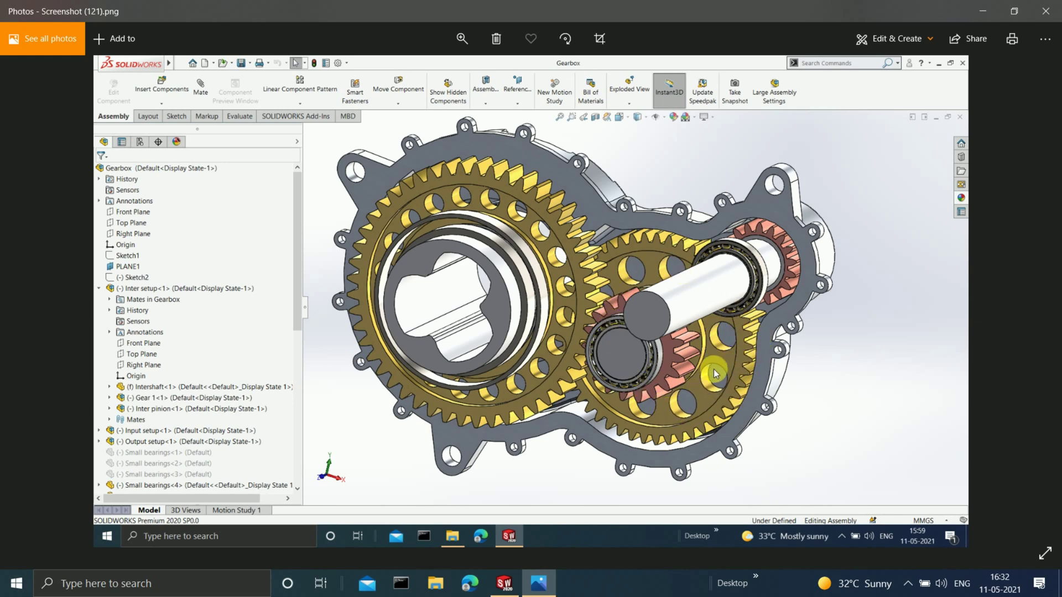
pyautogui.click(982, 11)
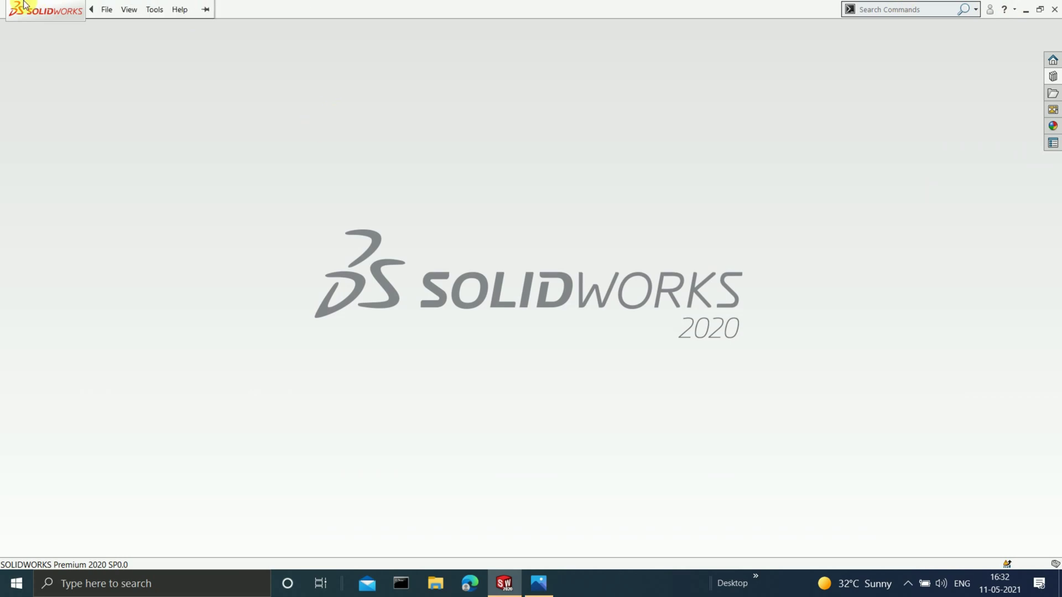
pyautogui.click(107, 9)
pyautogui.click(125, 29)
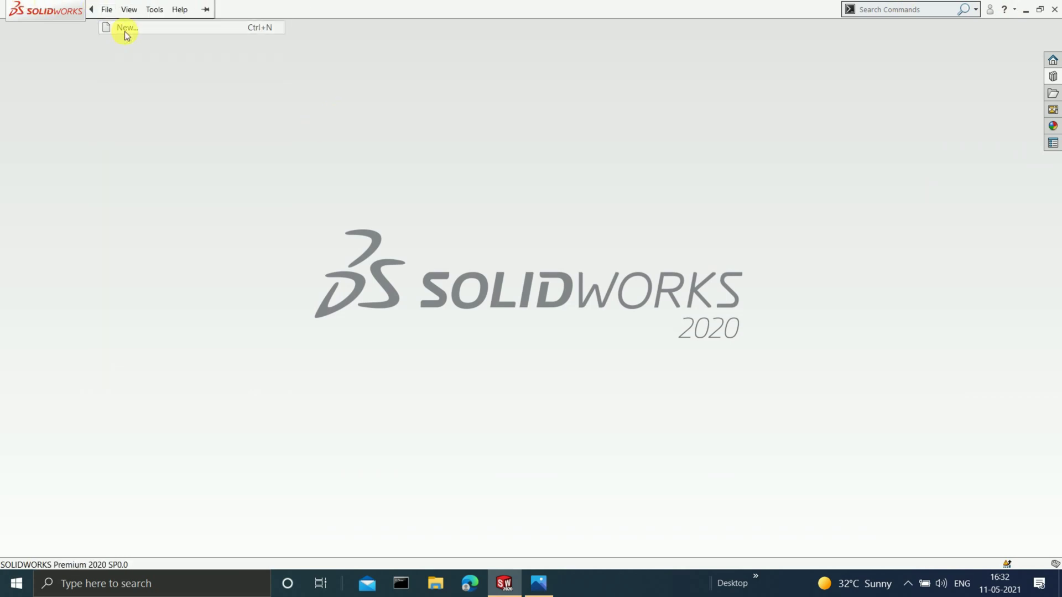
pyautogui.click(400, 271)
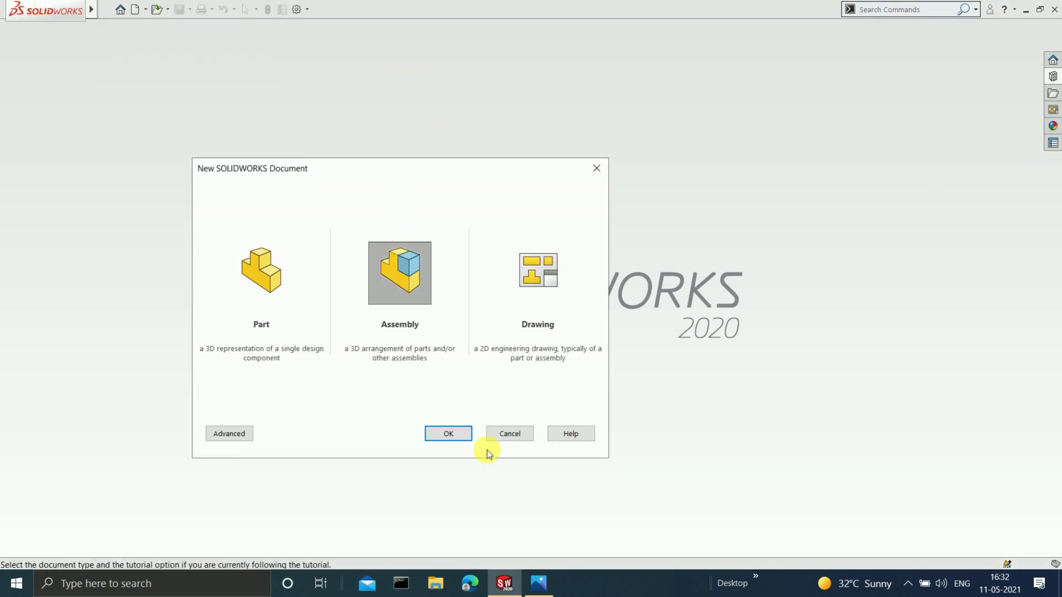
pyautogui.click(449, 433)
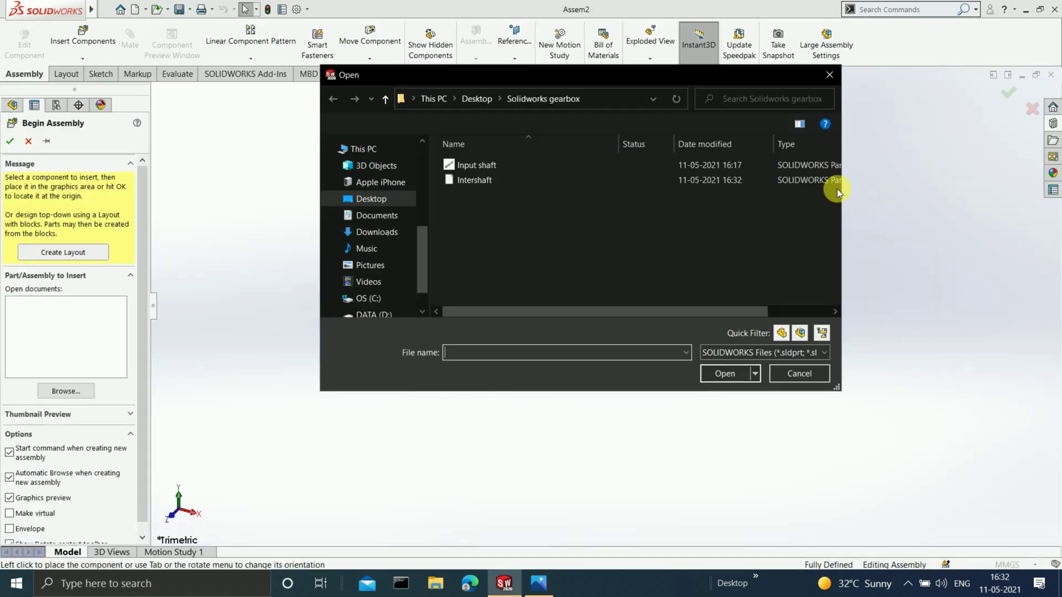
pyautogui.click(800, 375)
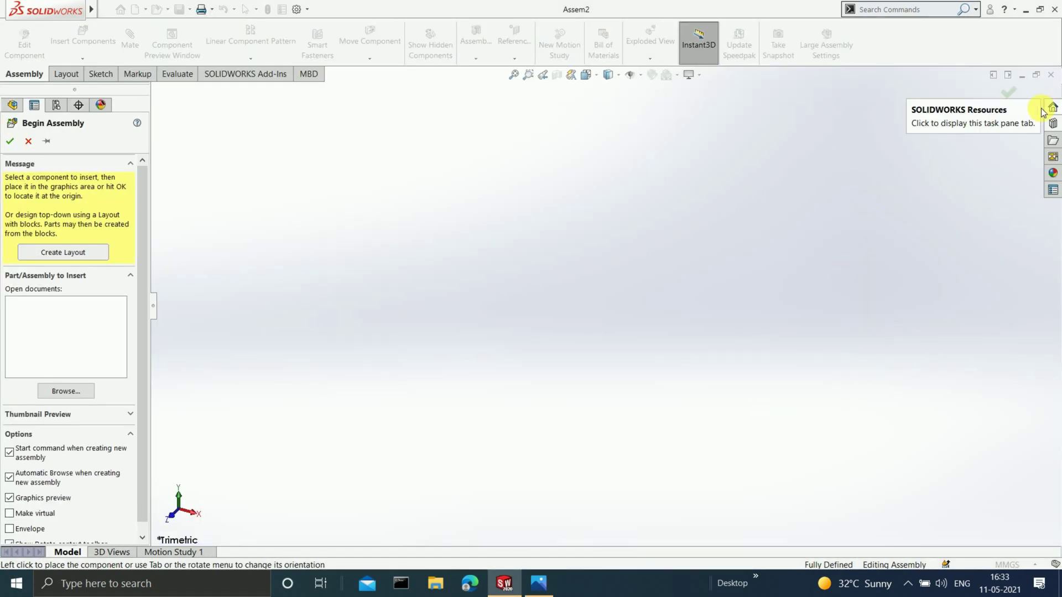
pyautogui.press('Escape')
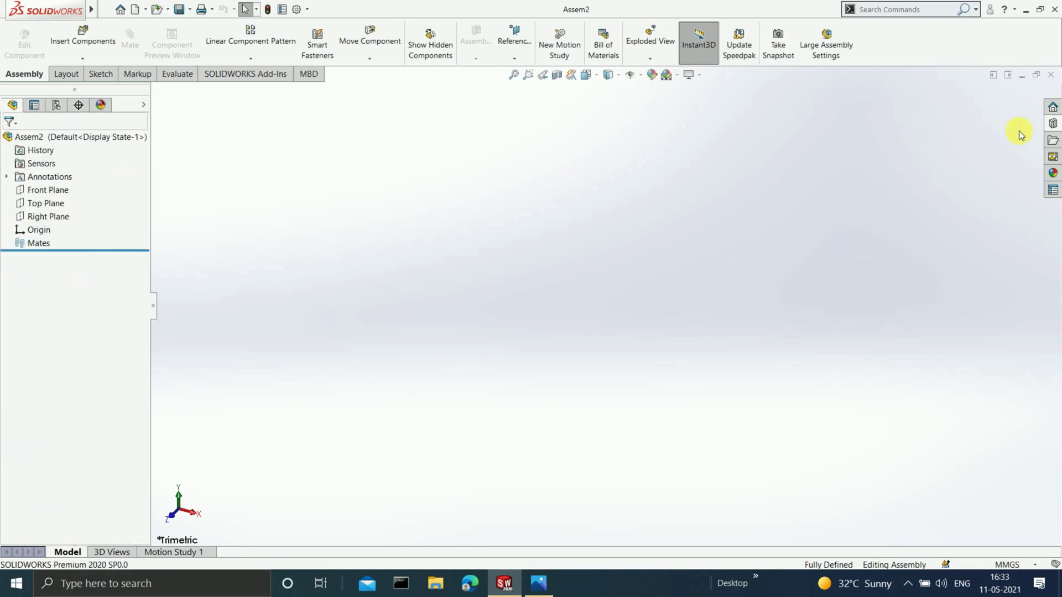
# Step: Insert an ANSI Metric spur gear from the Toolbox gears into the assembly, configured with 49 teeth and a face width of 20 mm
pyautogui.click(1049, 125)
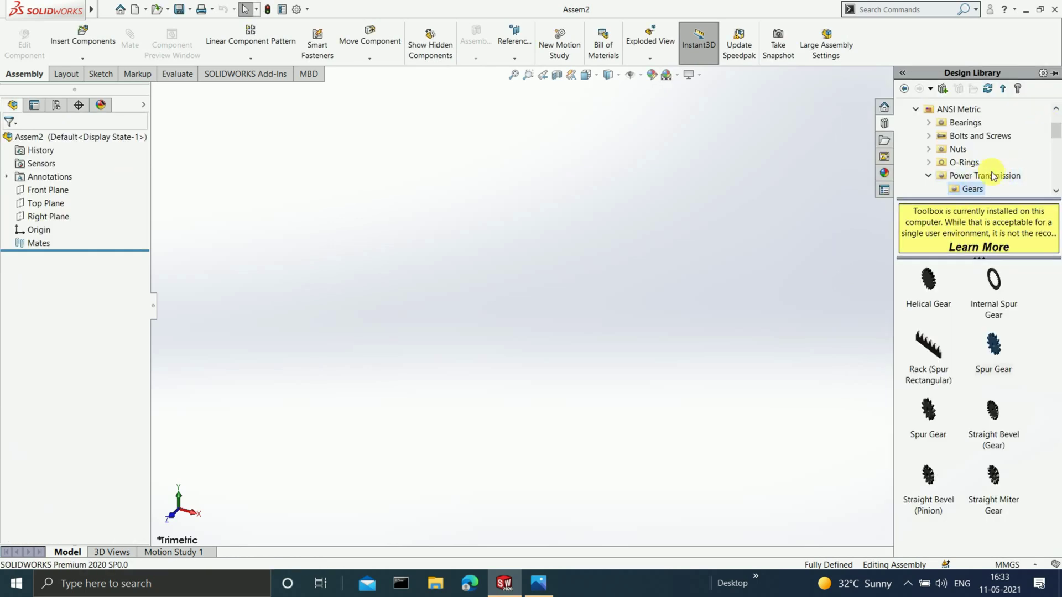
pyautogui.moveTo(930, 426); pyautogui.dragTo(771, 357)
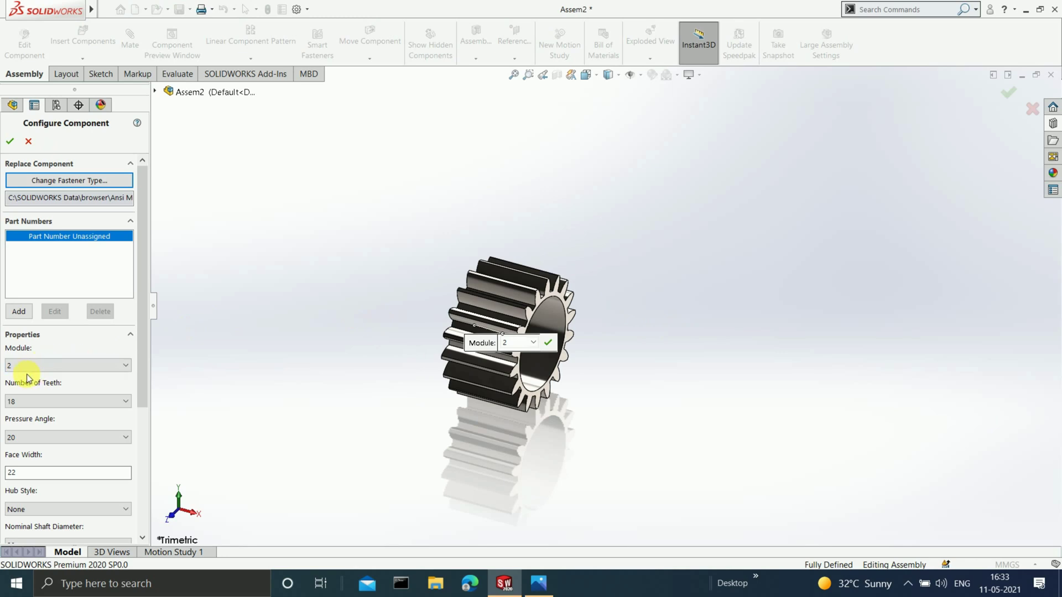
pyautogui.click(39, 402)
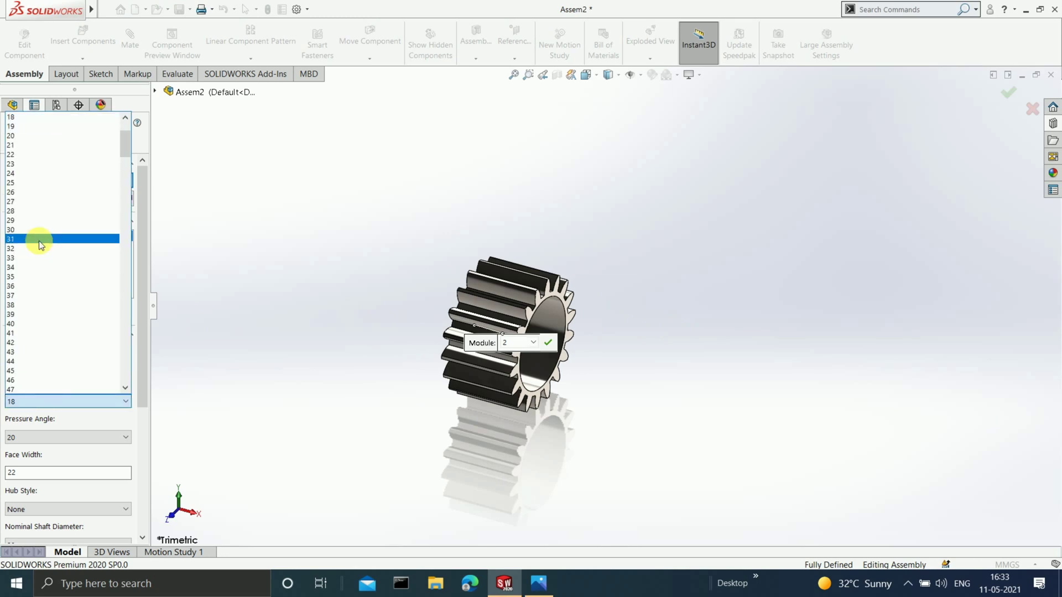
pyautogui.scroll(-2, 35, 343)
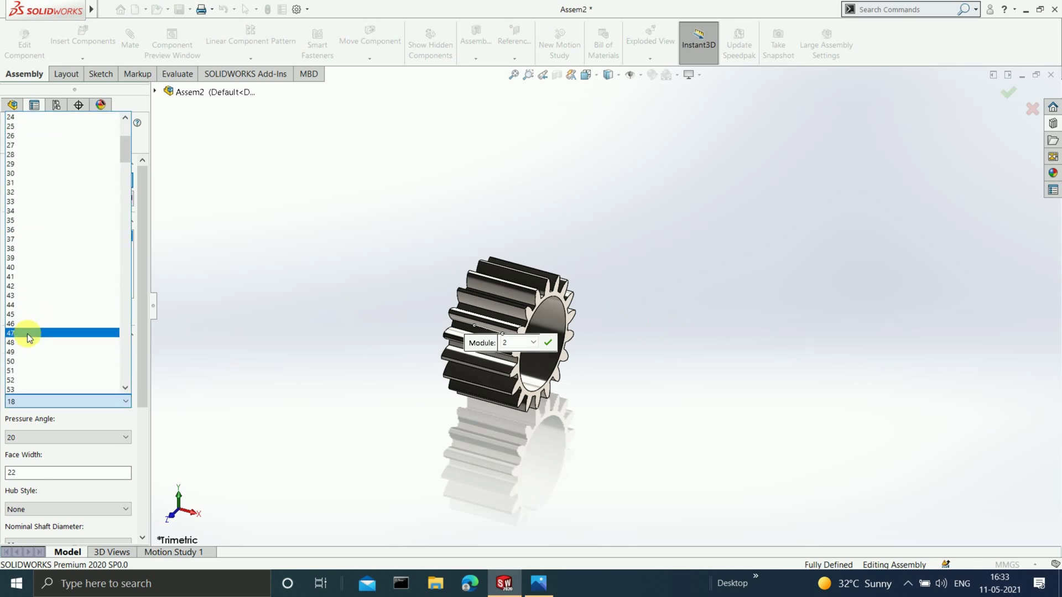
pyautogui.click(29, 352)
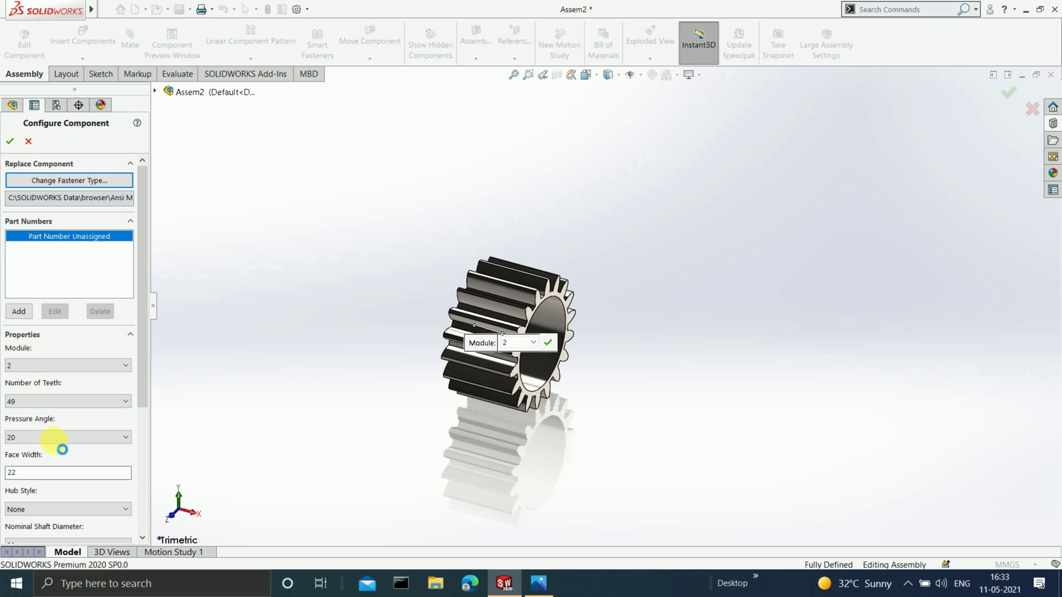
pyautogui.moveTo(142, 398); pyautogui.dragTo(131, 455)
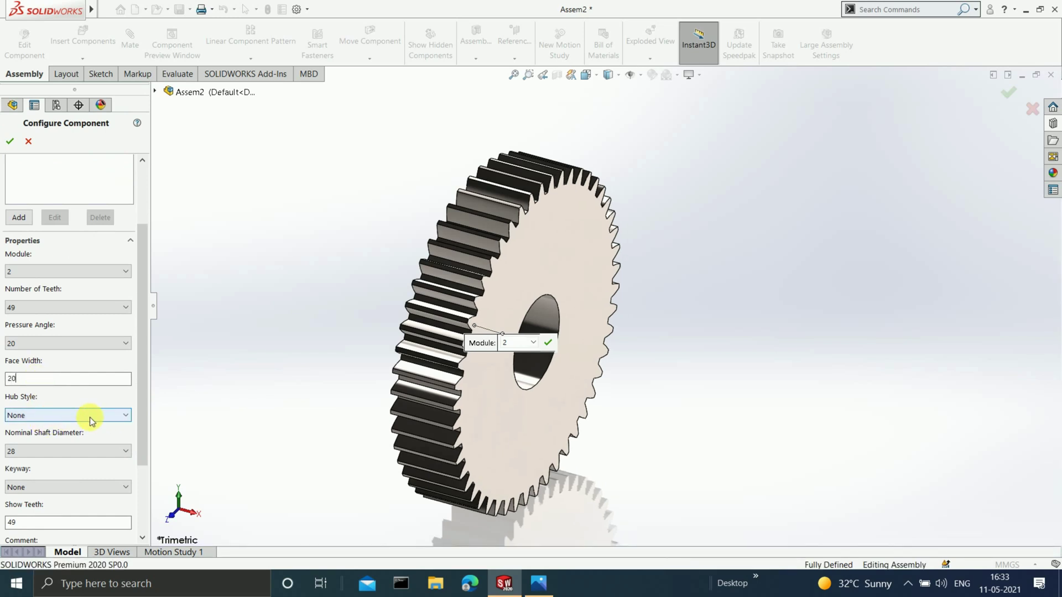
pyautogui.moveTo(140, 416); pyautogui.dragTo(143, 446)
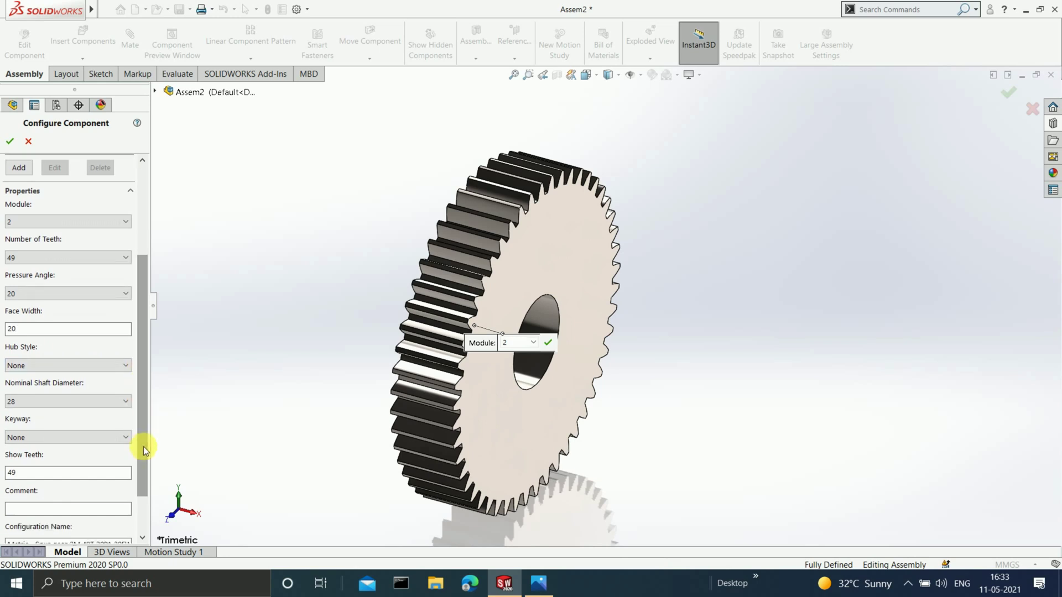
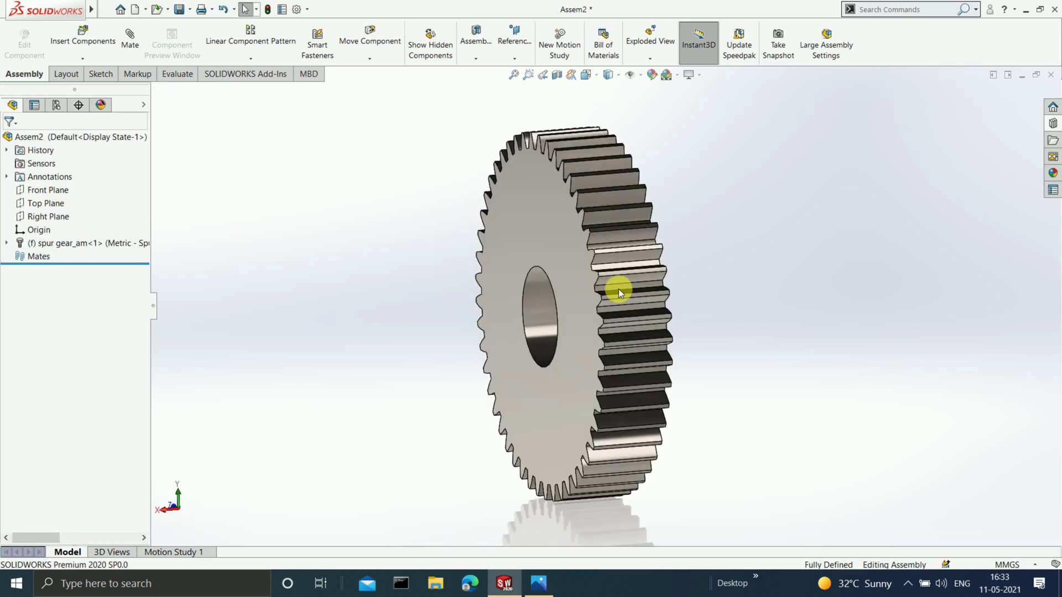
# Step: Start a sketch on the spur gear's flat side face and draw a circle about 42 mm in radius, centred on the bore
pyautogui.scroll(-3, 618, 290)
pyautogui.scroll(3, 616, 296)
pyautogui.moveTo(563, 308); pyautogui.dragTo(580, 355, button='middle')
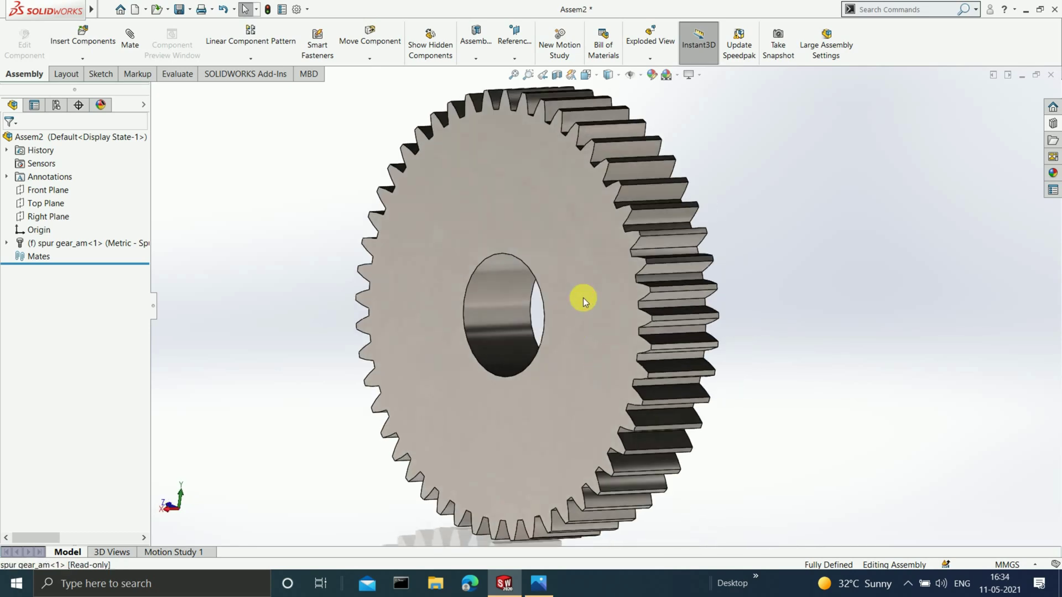
pyautogui.click(583, 298)
pyautogui.hotkey('ctrl', '8')
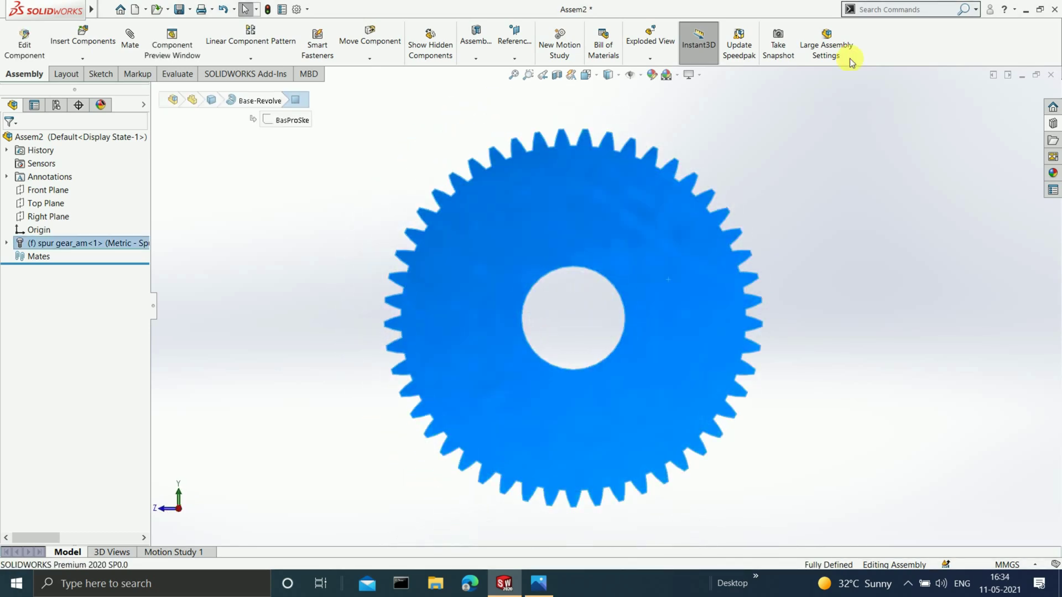
pyautogui.click(100, 74)
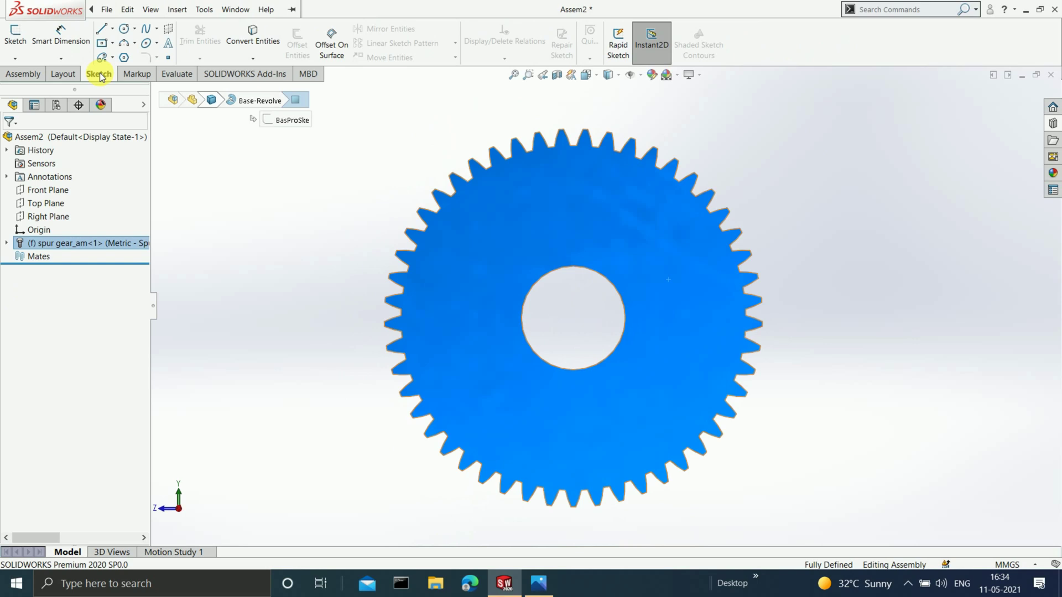
pyautogui.click(18, 44)
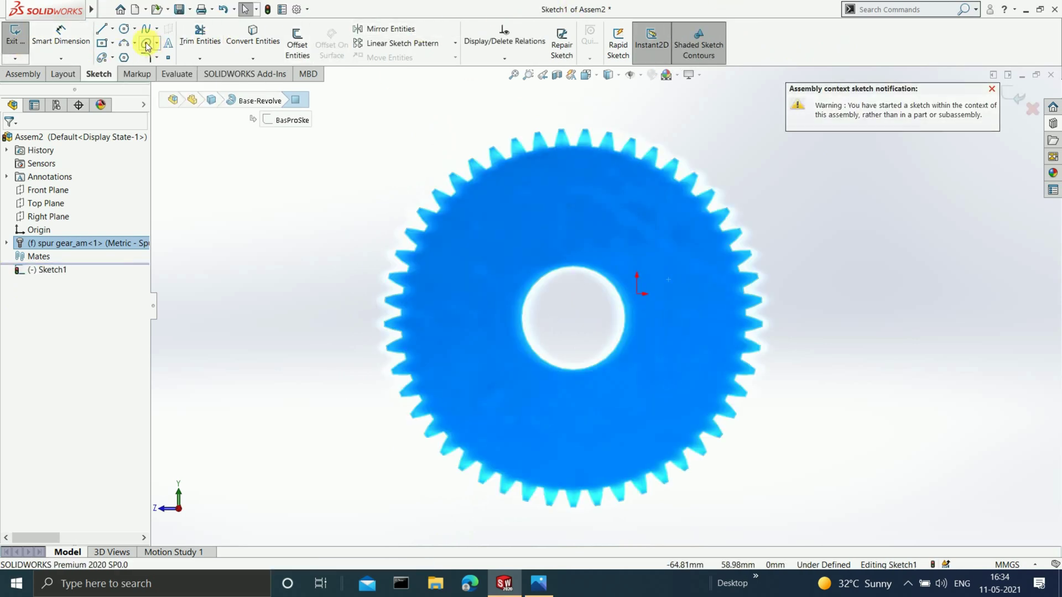
pyautogui.click(125, 29)
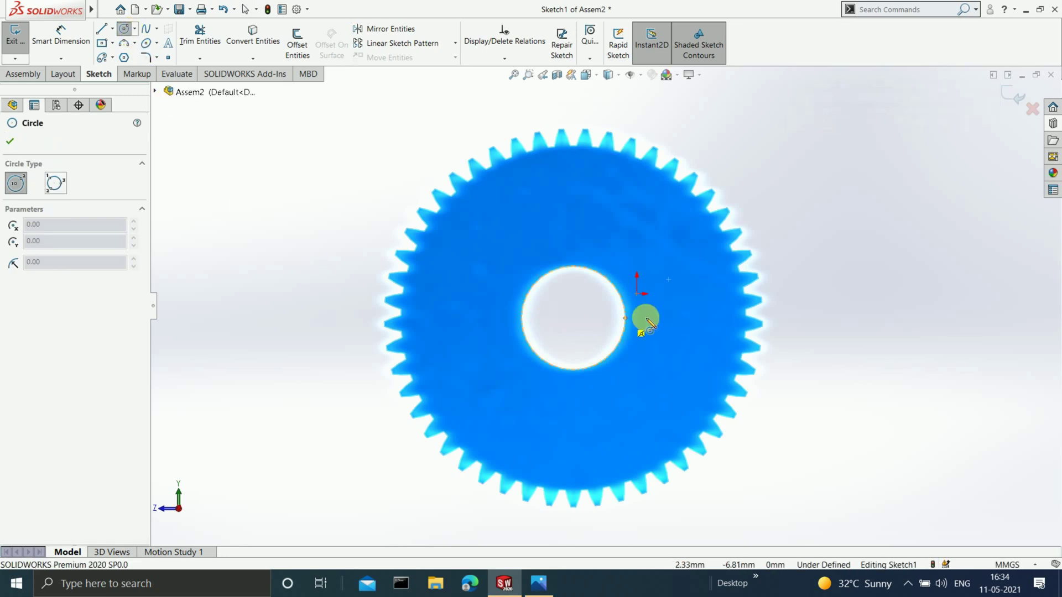
pyautogui.click(573, 318)
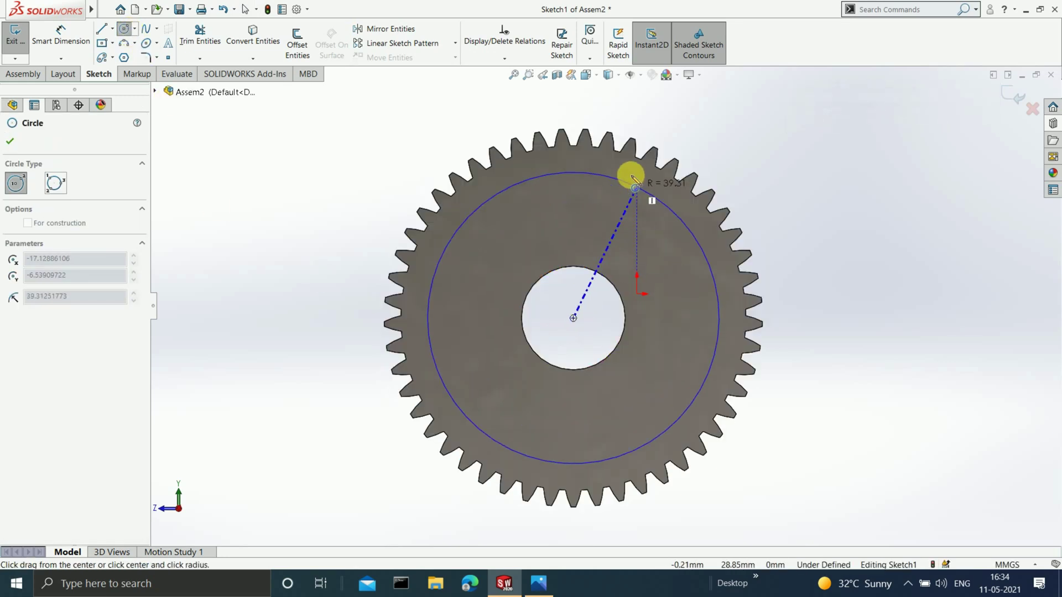
pyautogui.click(550, 166)
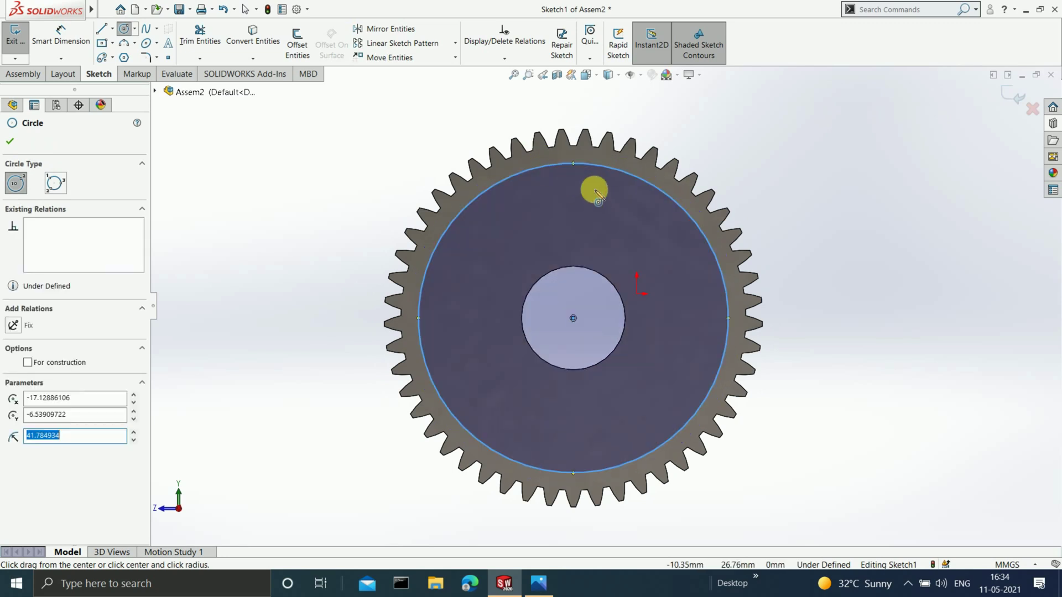
# Step: Dimension the circle on the gear face to a diameter of 50 mm
pyautogui.click(66, 42)
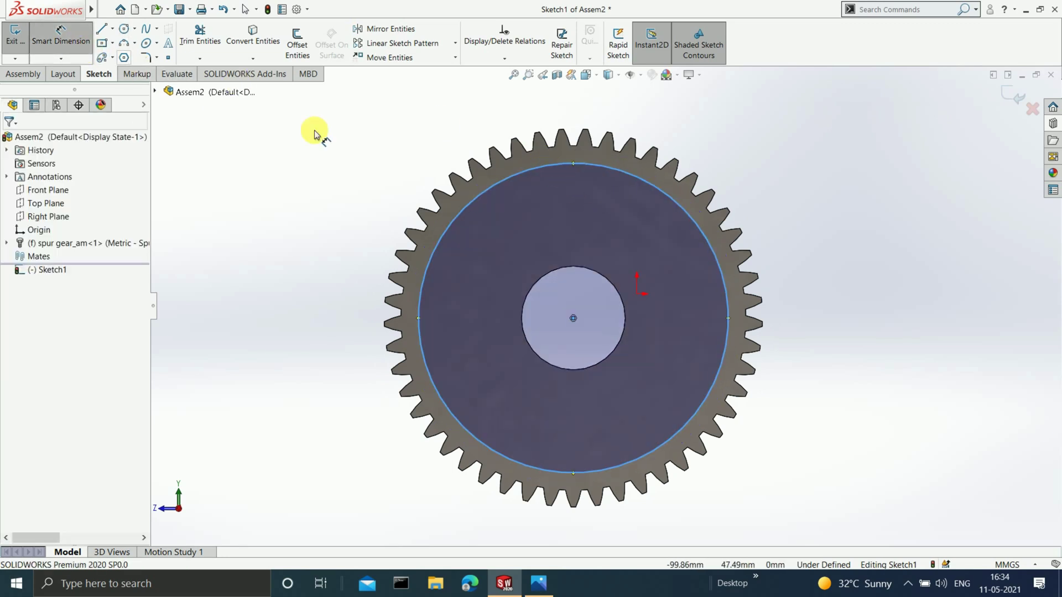
pyautogui.click(452, 224)
pyautogui.click(343, 268)
pyautogui.write('50')
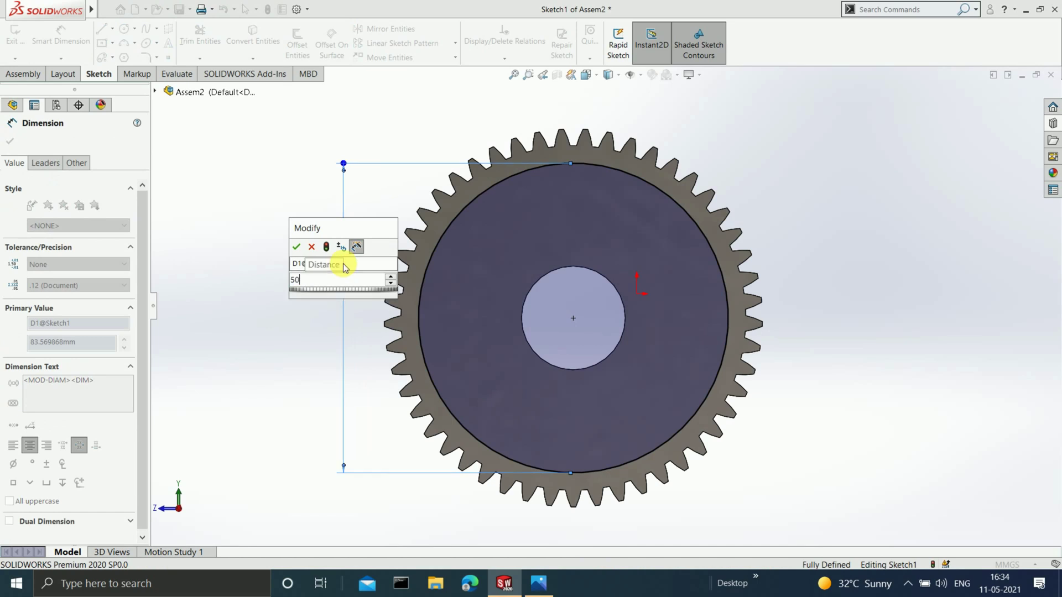
pyautogui.press('Return')
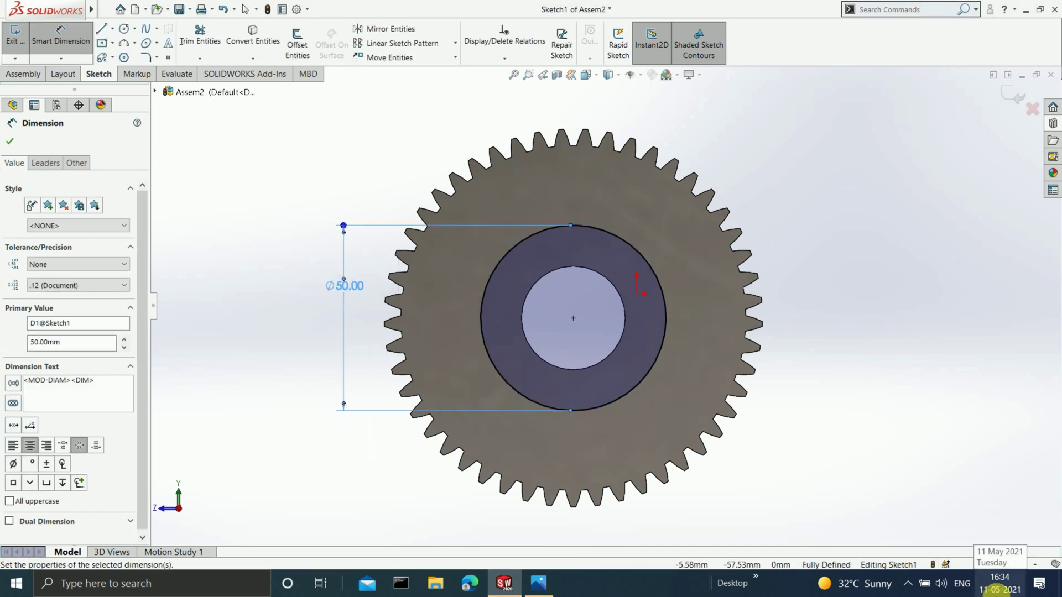
# Step: Draw a larger circle about 83 mm in diameter on the gear face, concentric with the 50 mm circle
pyautogui.click(124, 28)
pyautogui.click(573, 319)
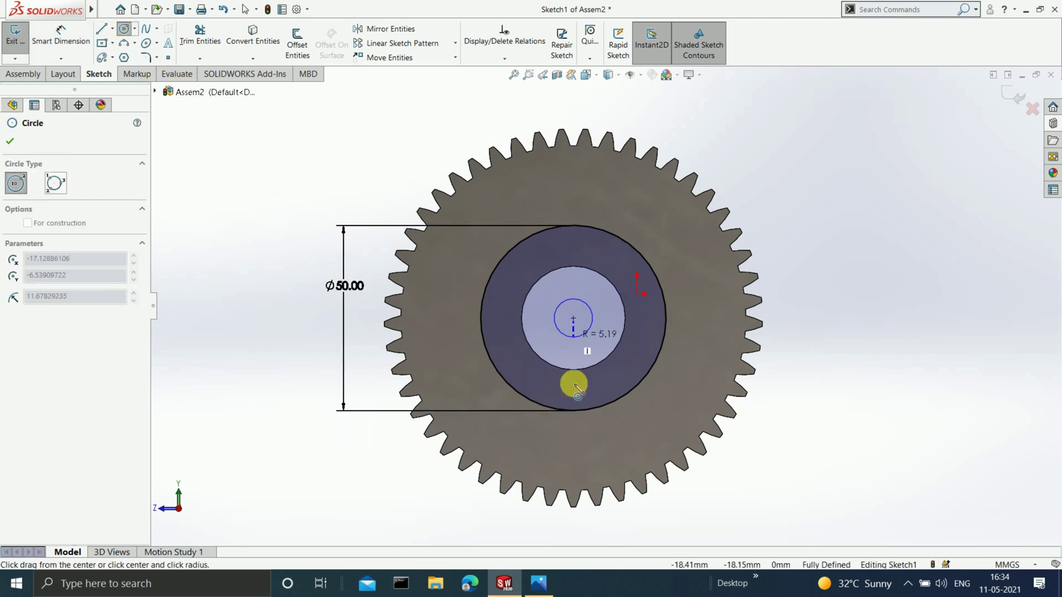
pyautogui.click(605, 468)
# Step: Dimension the outer circle on the gear face to a diameter of 85 mm and close the sketch
pyautogui.click(65, 39)
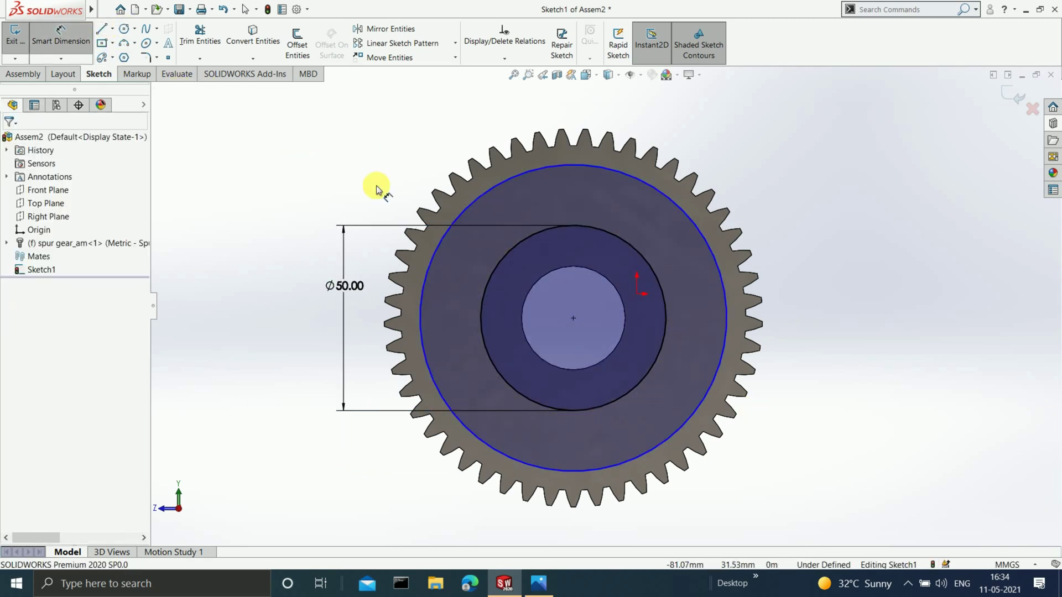
pyautogui.click(467, 209)
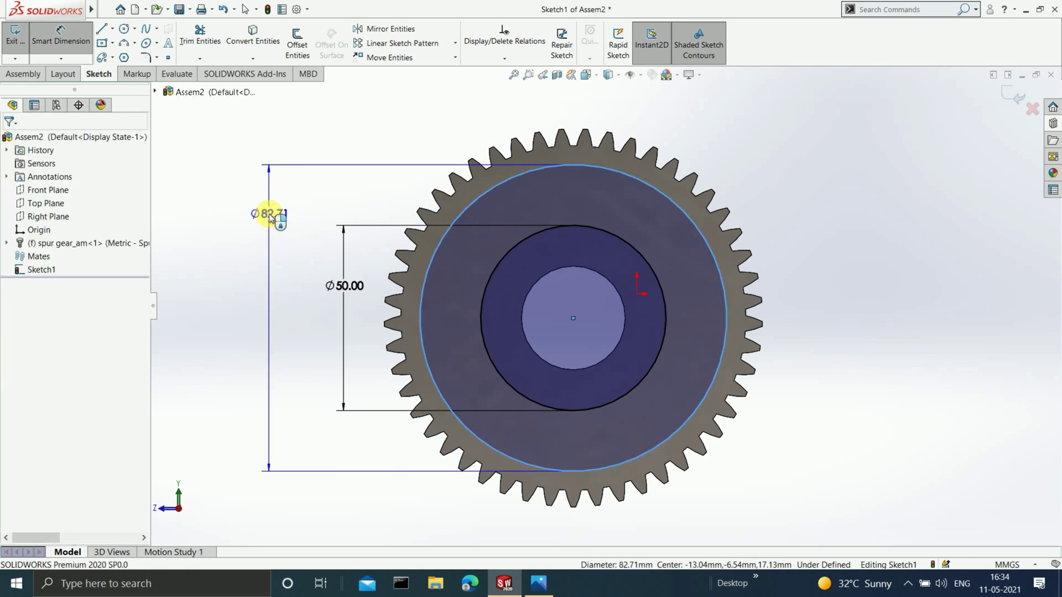
pyautogui.click(271, 215)
pyautogui.write('85')
pyautogui.press('Return')
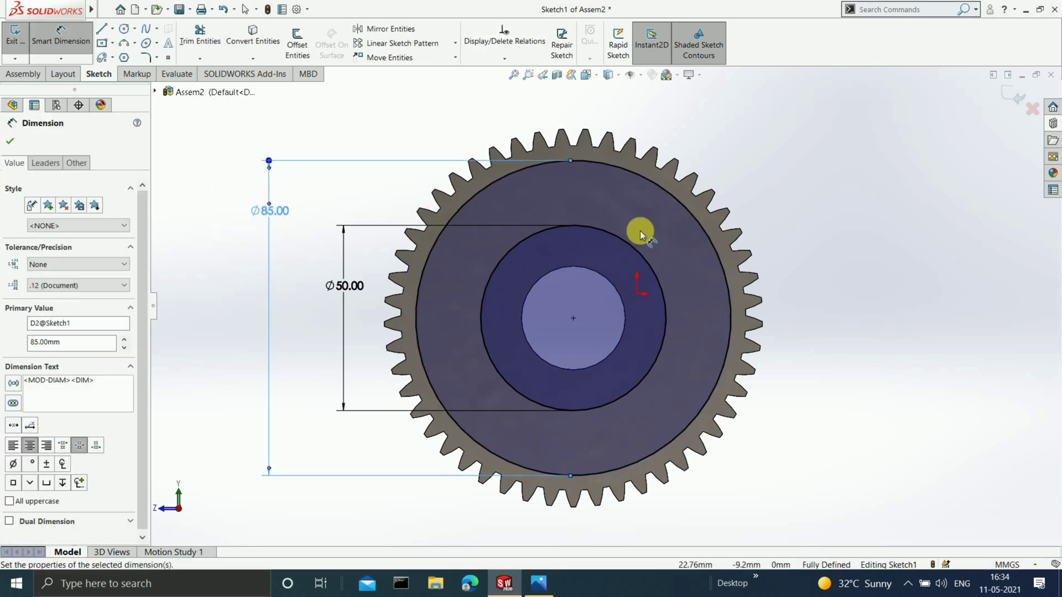
pyautogui.click(1009, 91)
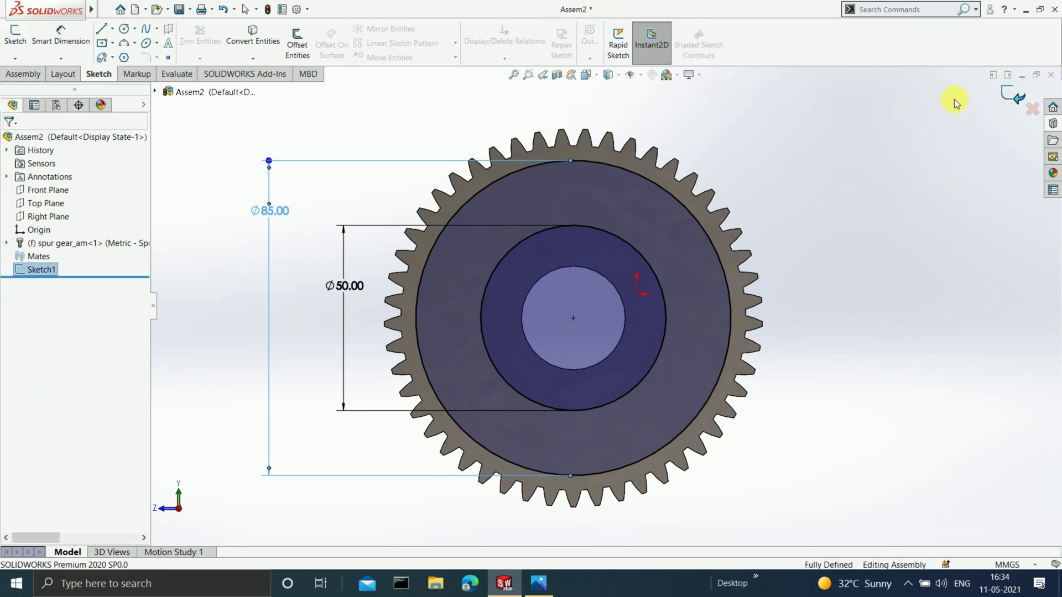
# Step: Cut the ring between the 50 mm and 85 mm circles 5 mm deep into the gear face with an assembly Extruded Cut
pyautogui.click(21, 73)
pyautogui.click(470, 51)
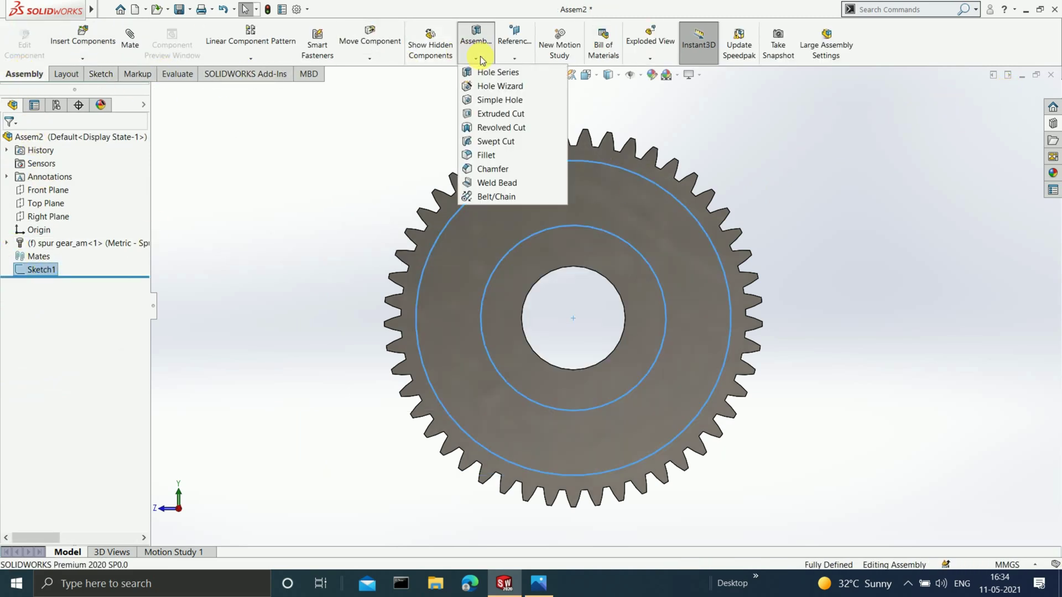
pyautogui.click(472, 112)
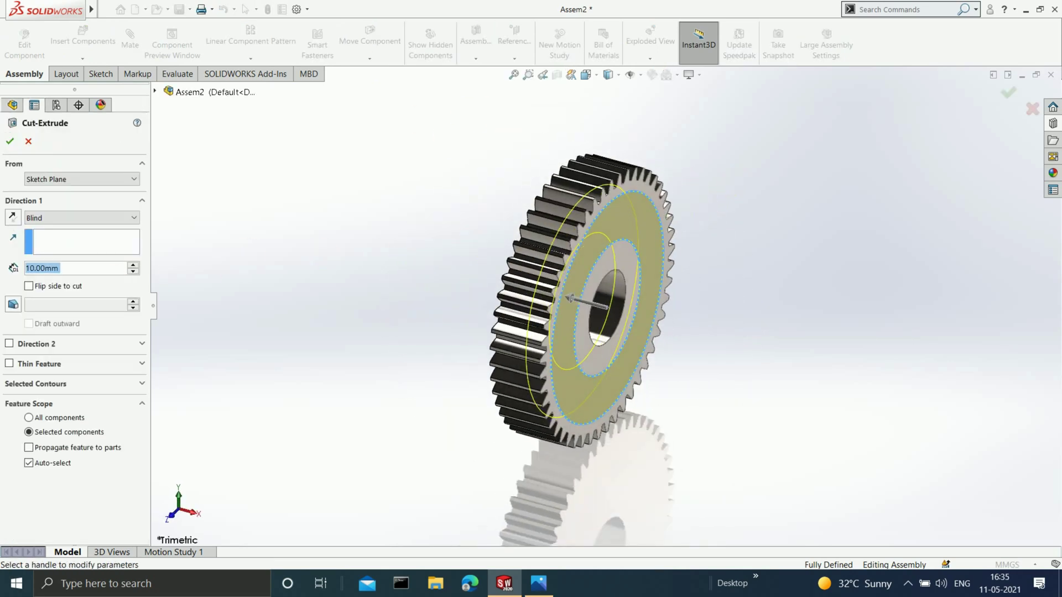
pyautogui.write('5')
pyautogui.press('Return')
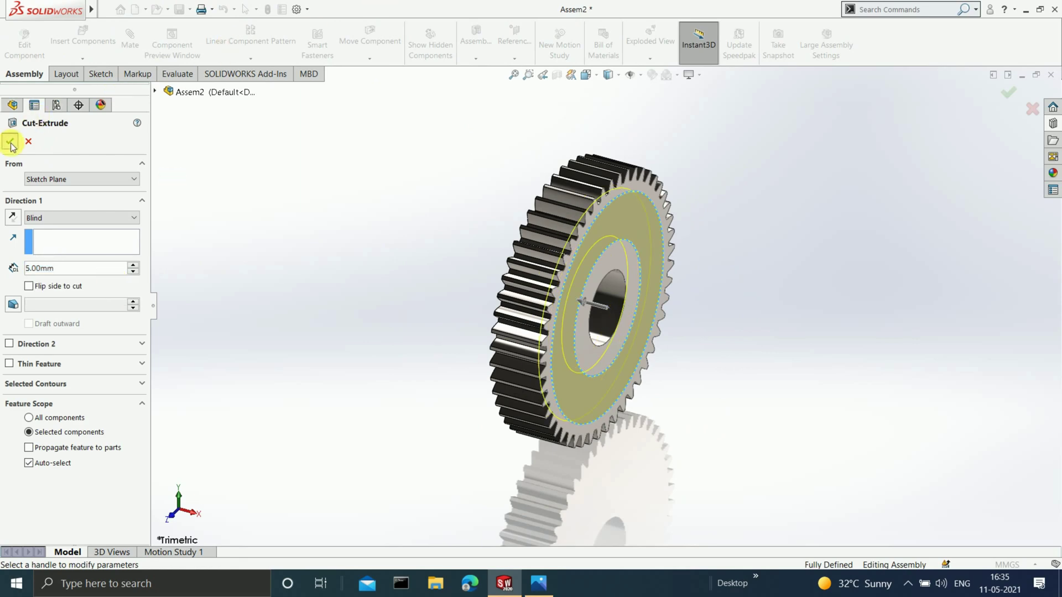
pyautogui.click(11, 142)
# Step: Start a sketch on the gear's opposite, uncut side face and draw a circle centred on the bore
pyautogui.moveTo(591, 281)
pyautogui.mouseDown(button='middle')
pyautogui.moveTo(603, 280)
pyautogui.moveTo(576, 254)
pyautogui.moveTo(640, 220)
pyautogui.moveTo(687, 254)
pyautogui.moveTo(619, 280)
pyautogui.mouseUp(button='middle')
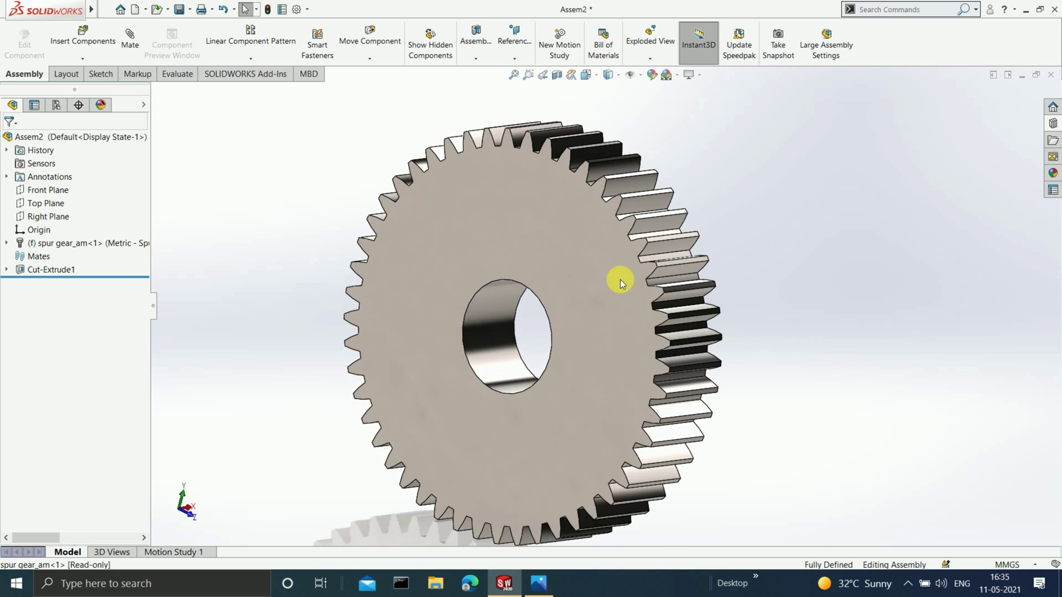
pyautogui.click(588, 280)
pyautogui.hotkey('ctrl', '8')
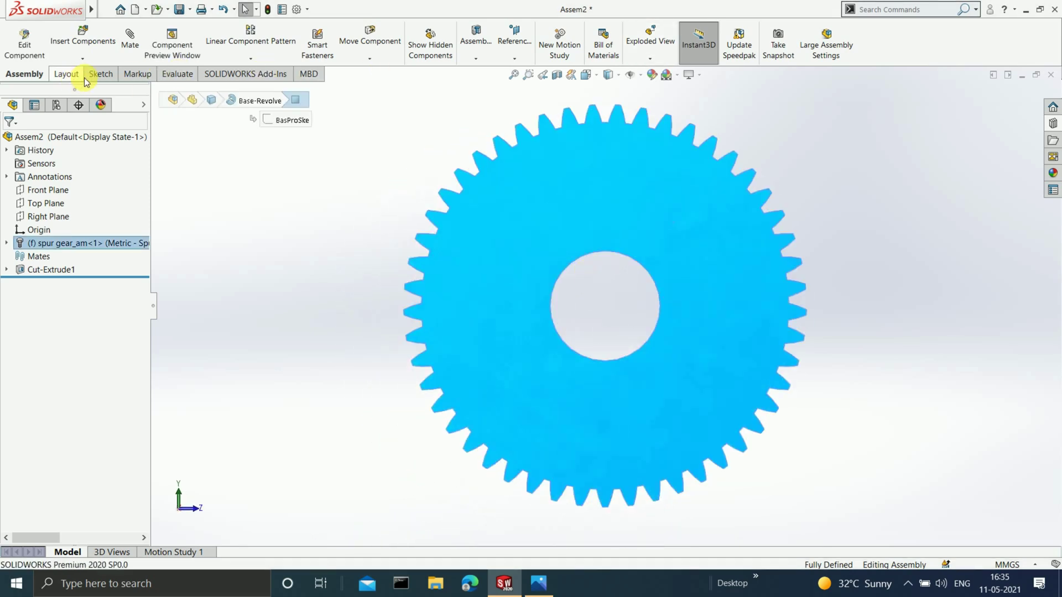
pyautogui.click(101, 73)
pyautogui.click(124, 28)
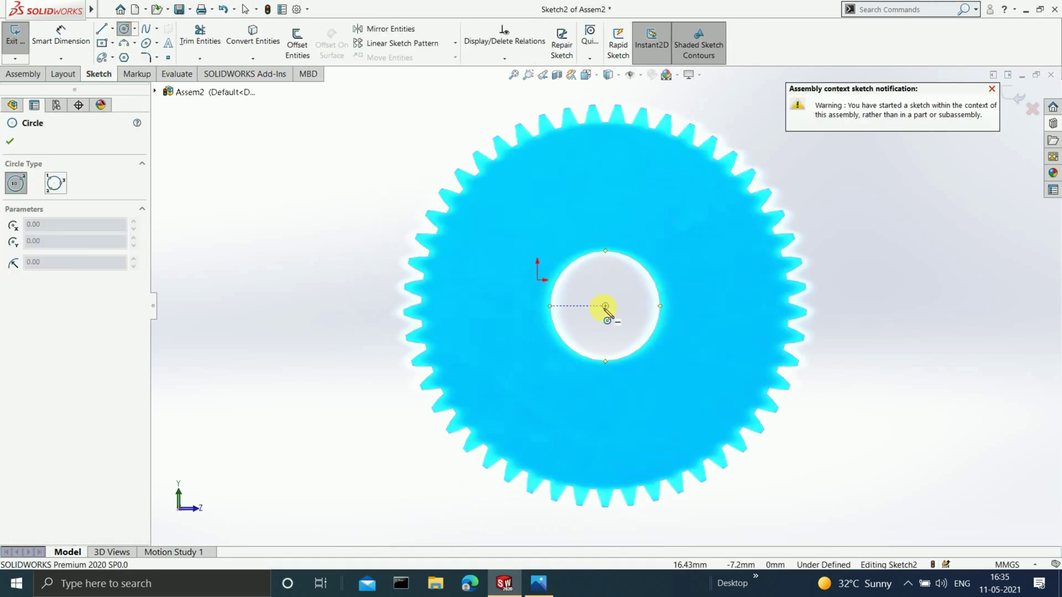
pyautogui.click(606, 306)
pyautogui.click(711, 223)
# Step: Dimension the circle on the opposite gear face to a diameter of 50 mm
pyautogui.click(61, 40)
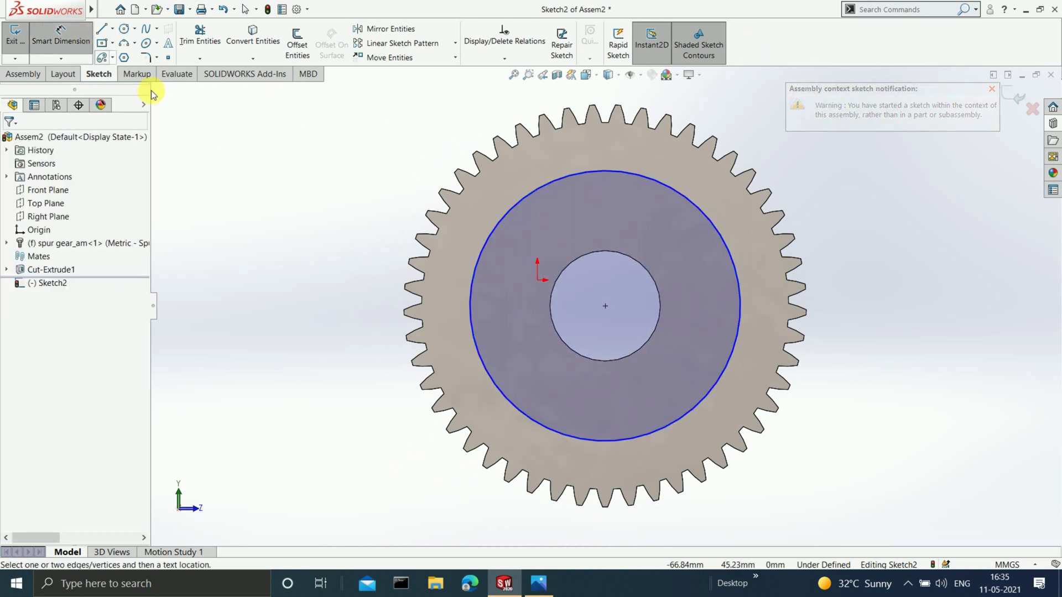
pyautogui.click(490, 241)
pyautogui.click(321, 277)
pyautogui.write('50')
pyautogui.press('Return')
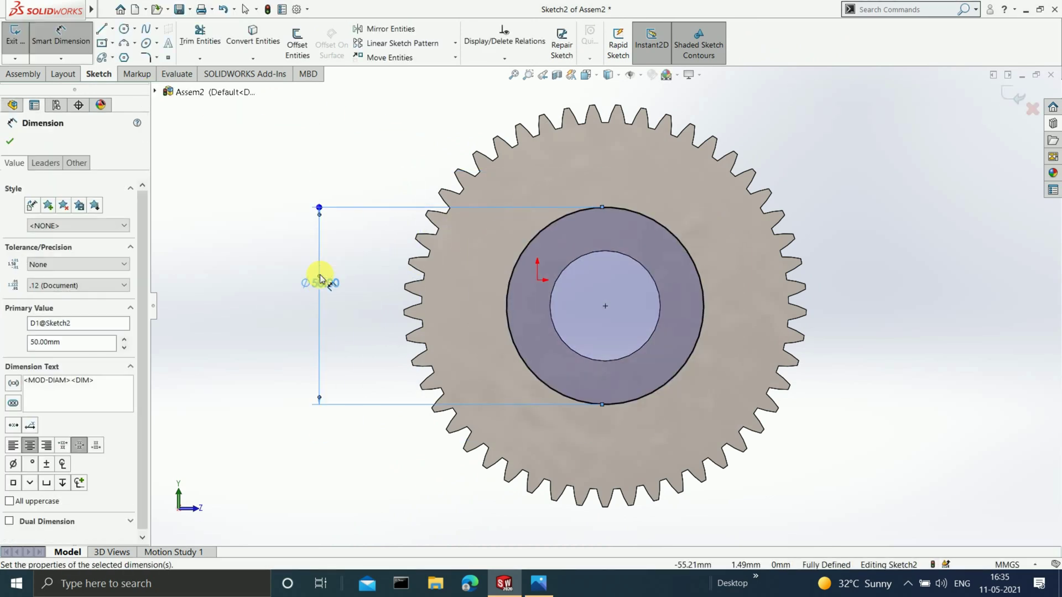
# Step: Draw a larger circle about 40 mm in radius on the opposite face, concentric with the 50 mm circle
pyautogui.click(126, 31)
pyautogui.click(605, 306)
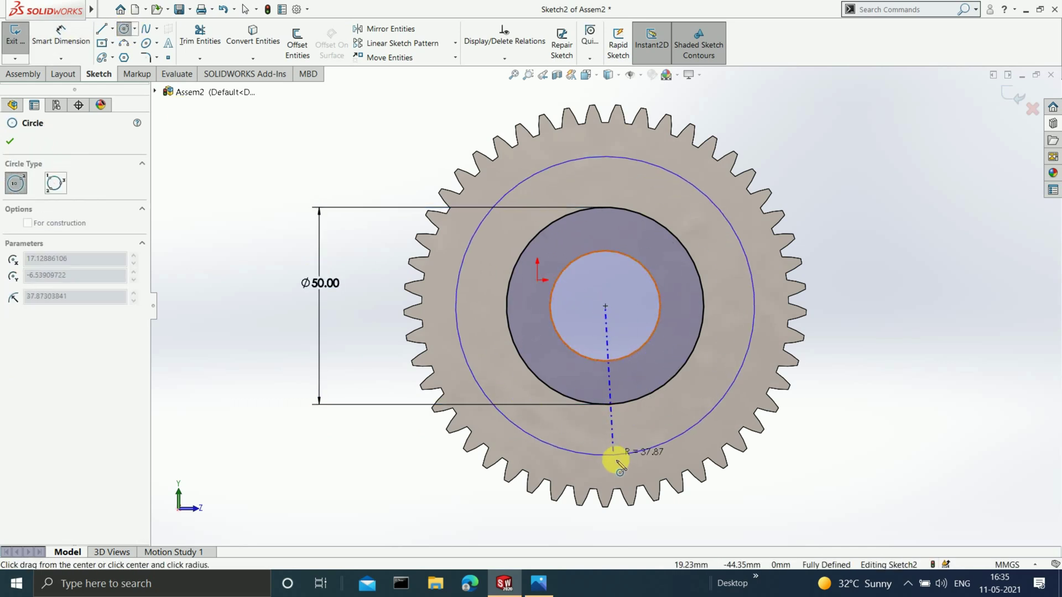
pyautogui.click(612, 463)
# Step: Dimension the outer circle on the opposite face to a diameter of 85 mm and close the sketch
pyautogui.click(58, 36)
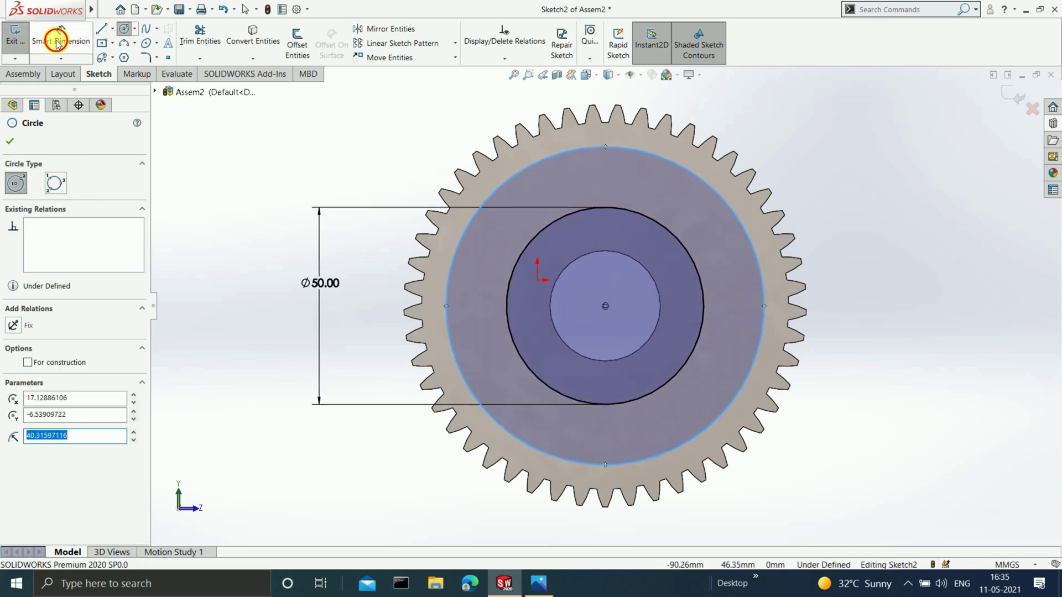
pyautogui.click(494, 188)
pyautogui.click(364, 235)
pyautogui.write('85')
pyautogui.press('Return')
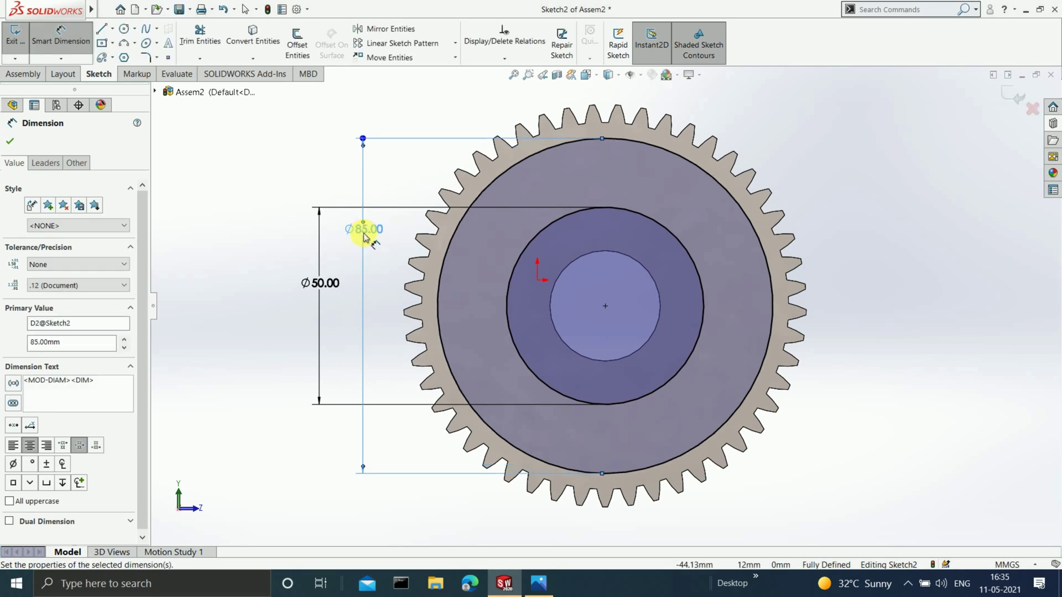
pyautogui.click(1016, 96)
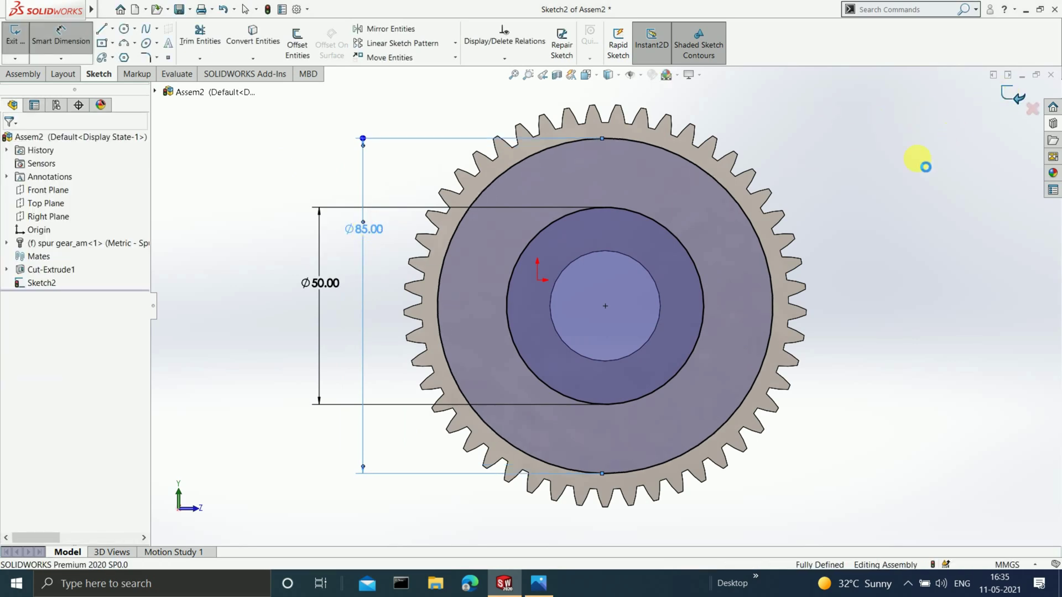
# Step: Cut the ring between the two circles of the second sketch into the opposite gear face with an Extruded Cut
pyautogui.click(41, 283)
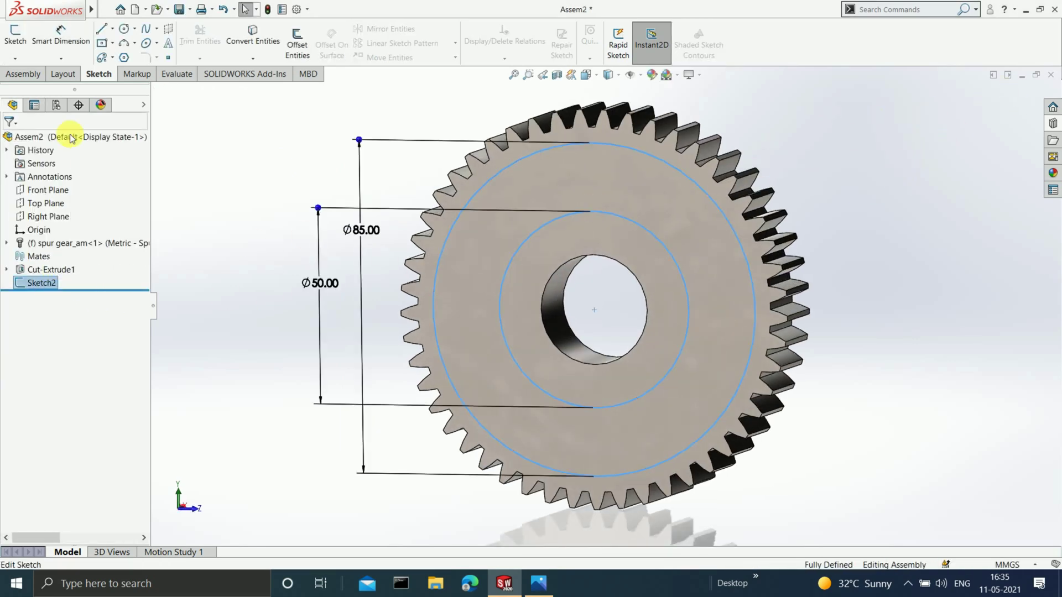
pyautogui.click(24, 74)
pyautogui.click(476, 41)
pyautogui.click(497, 111)
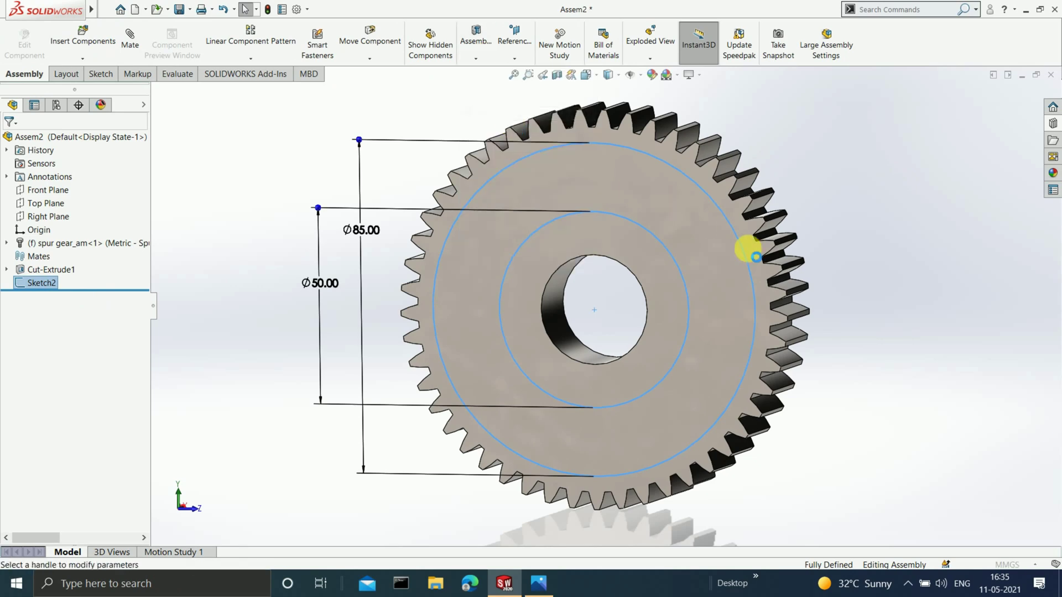
pyautogui.click(10, 141)
# Step: Start a sketch on the first recessed ring face and draw a circle about 19 mm in diameter directly above the bore
pyautogui.moveTo(474, 147); pyautogui.dragTo(741, 253, button='middle')
pyautogui.moveTo(742, 307); pyautogui.dragTo(867, 280, button='middle')
pyautogui.click(689, 226)
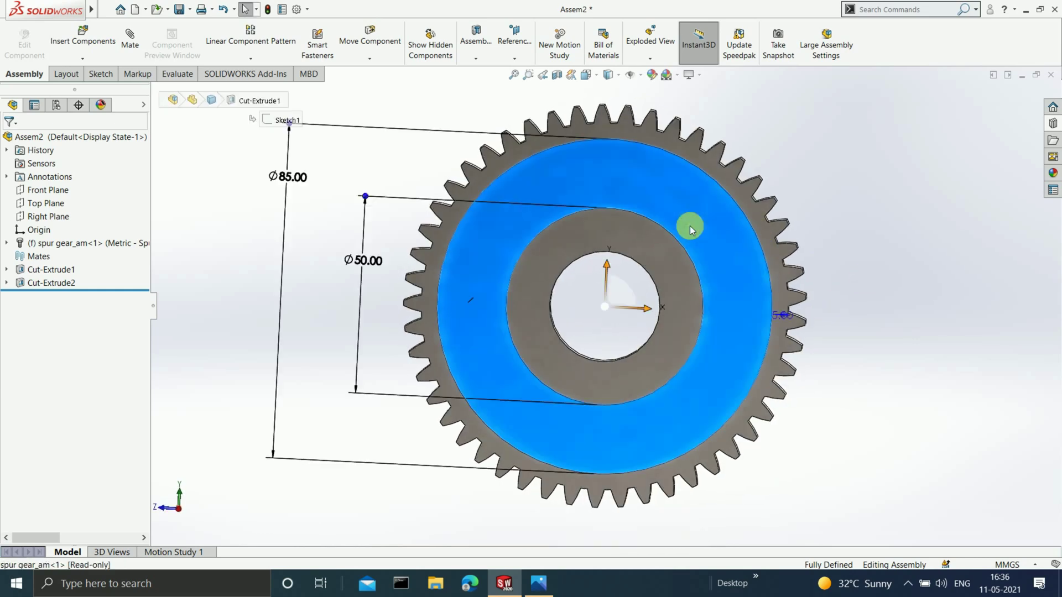
pyautogui.doubleClick(712, 221)
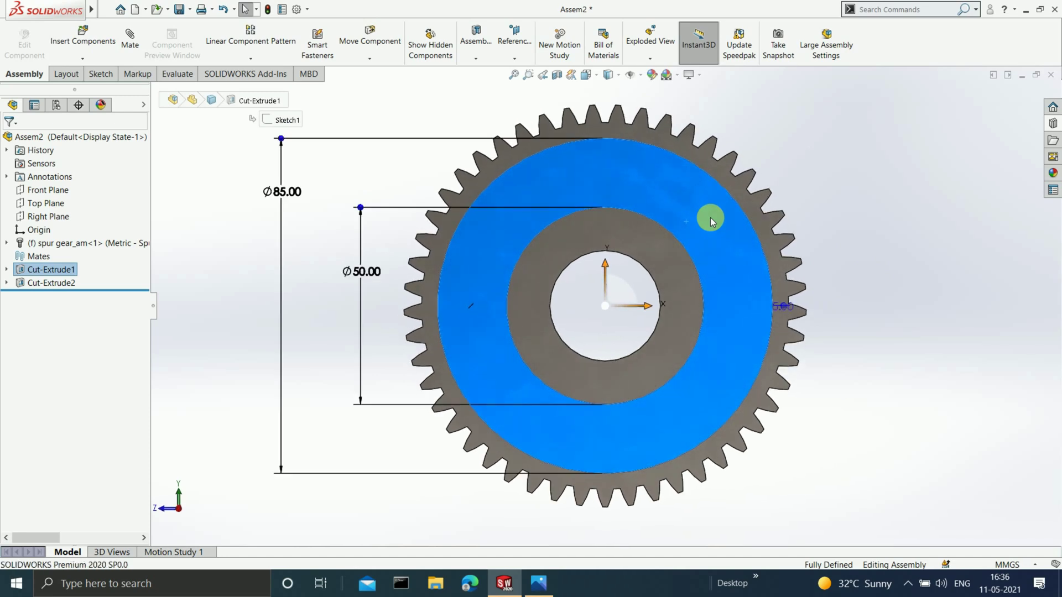
pyautogui.click(98, 75)
pyautogui.click(124, 31)
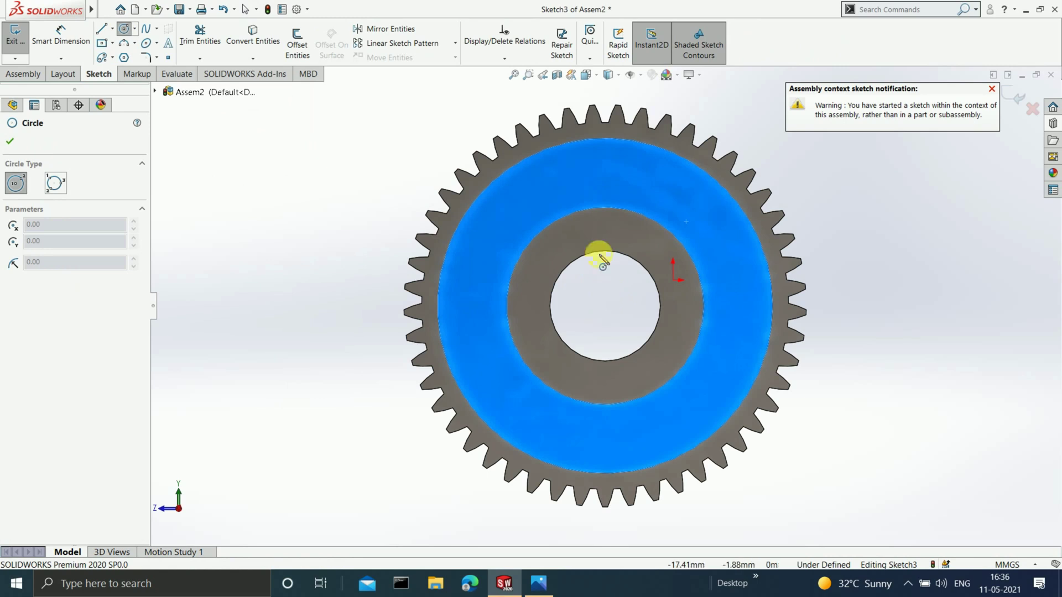
pyautogui.click(605, 168)
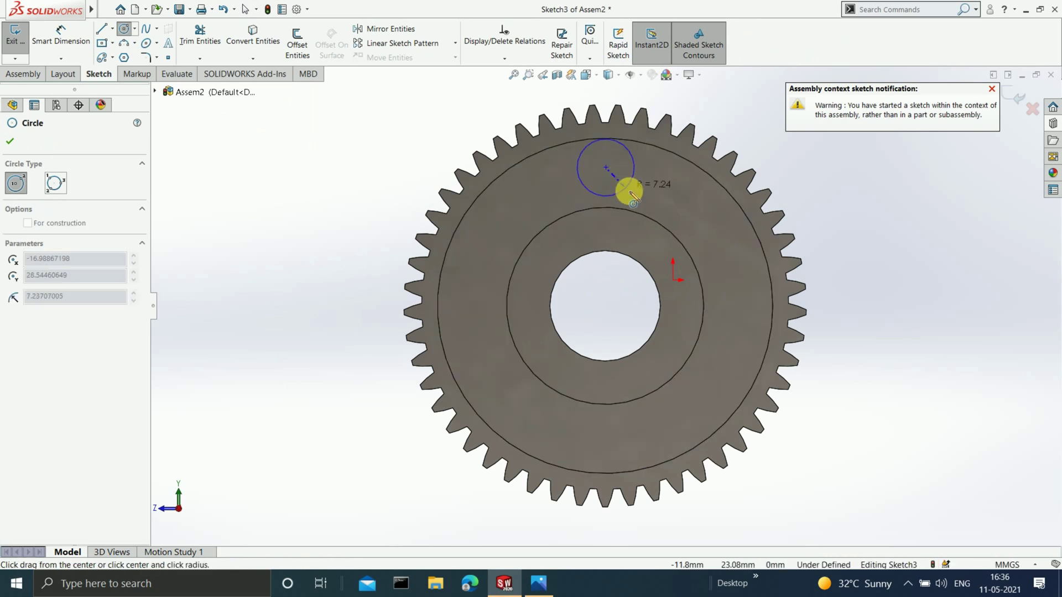
pyautogui.click(632, 195)
pyautogui.press('Escape')
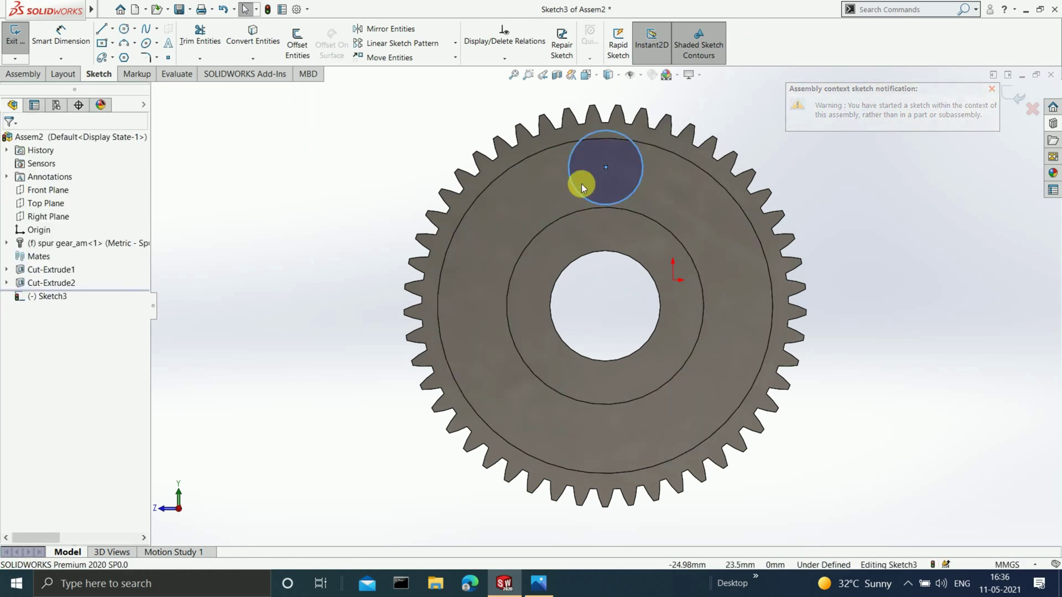
# Step: Place a sketch point at the bore's centre and make the small circle's centre vertical with it
pyautogui.click(168, 57)
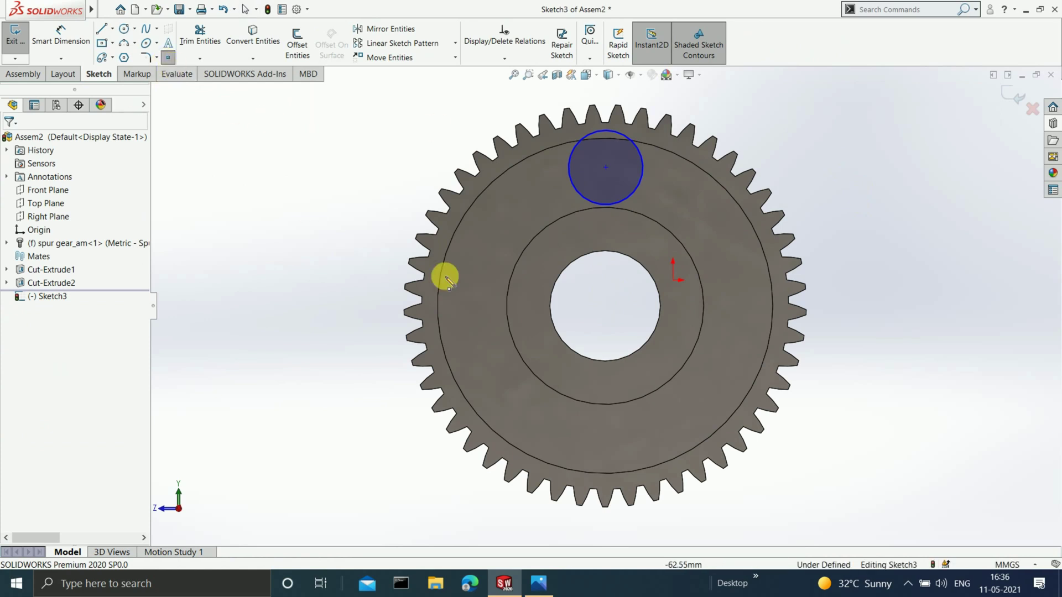
pyautogui.click(607, 308)
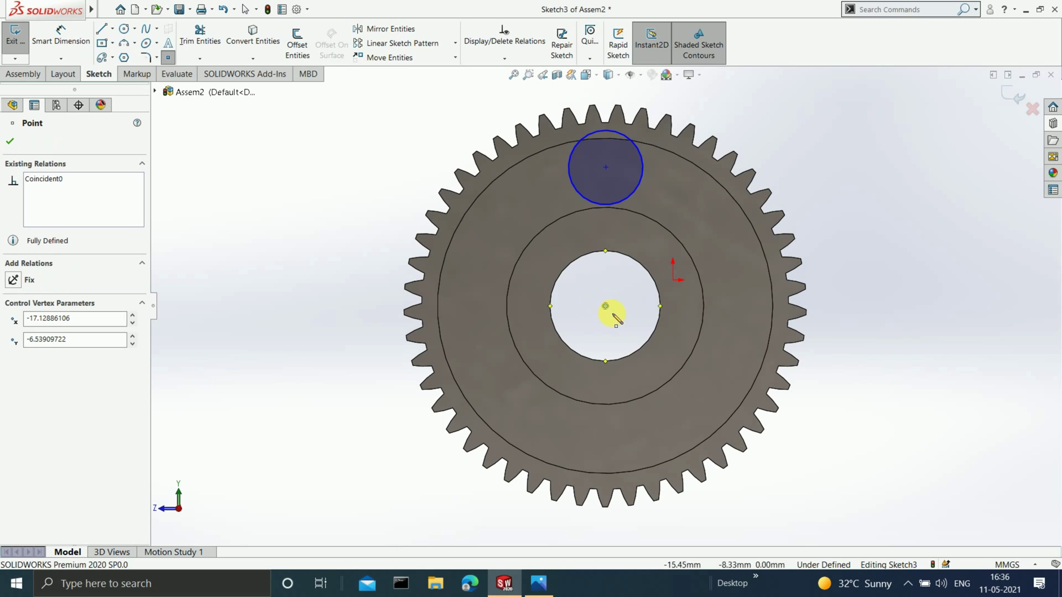
pyautogui.press('Escape')
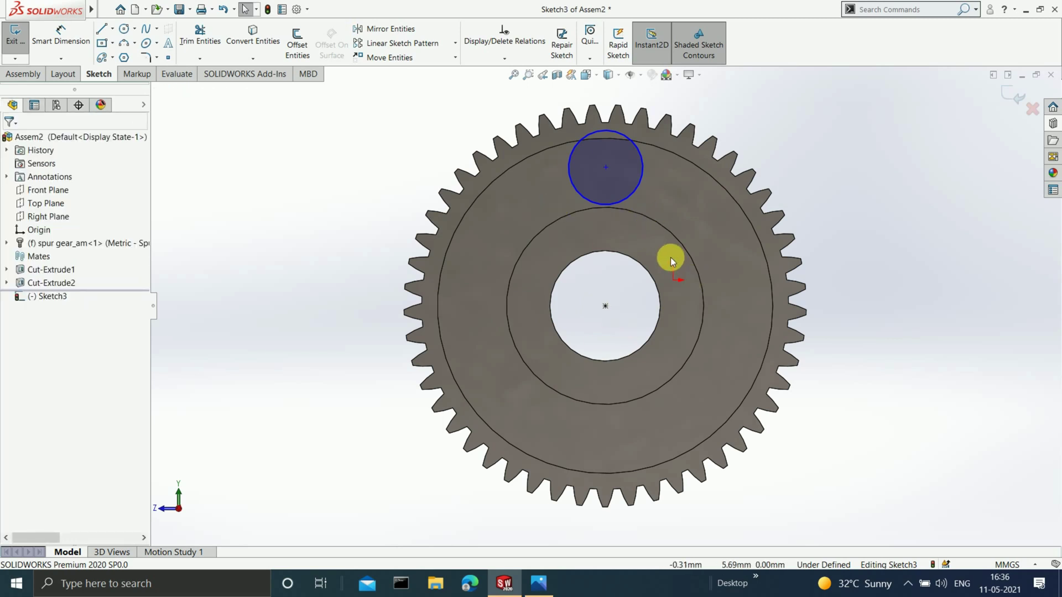
pyautogui.click(606, 168)
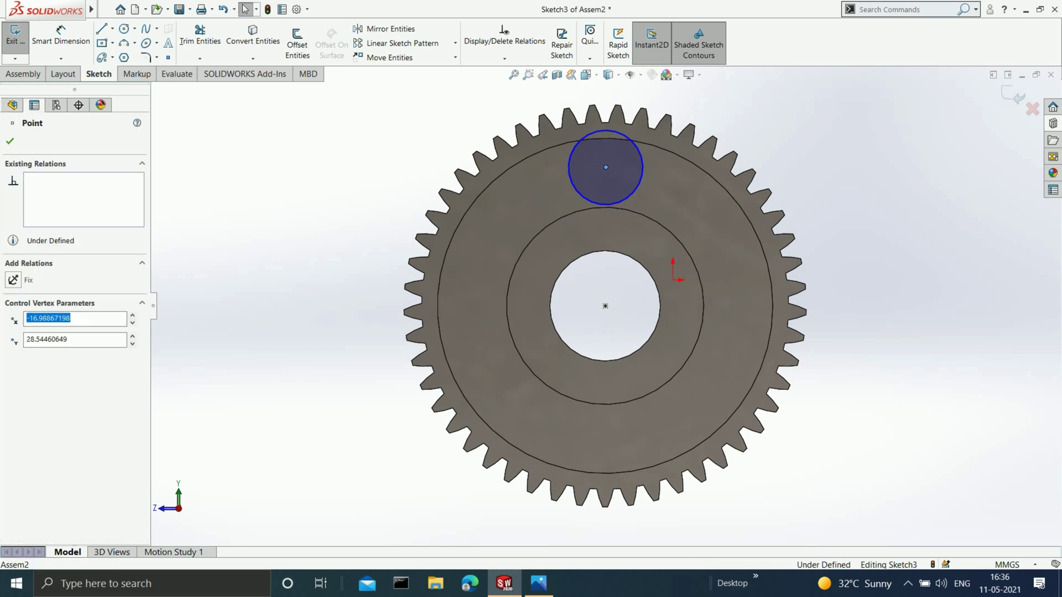
pyautogui.keyDown('ctrl'); pyautogui.click(605, 306); pyautogui.keyUp('ctrl')
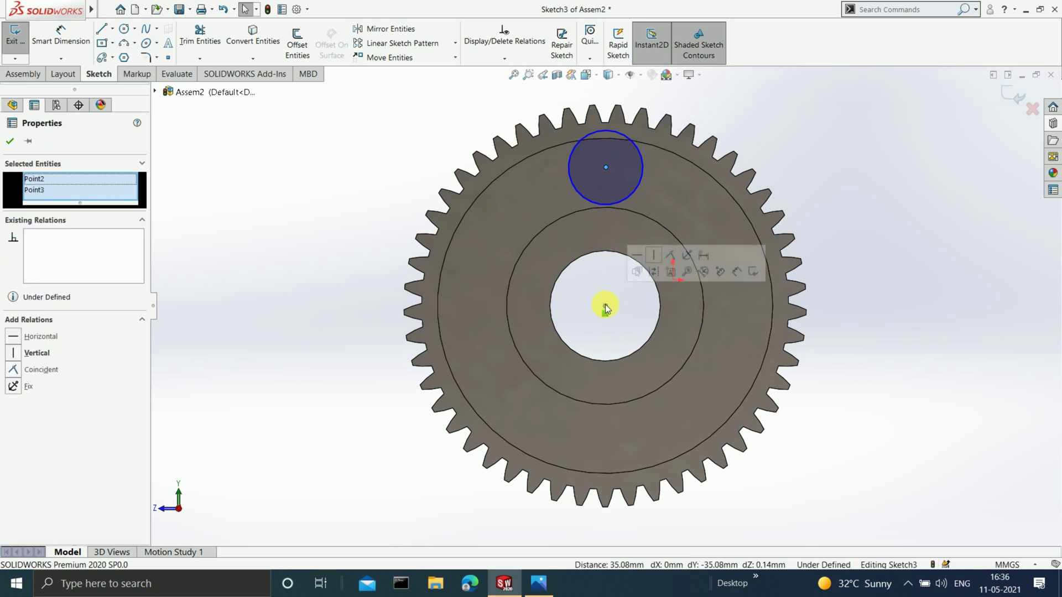
pyautogui.click(14, 354)
pyautogui.click(10, 141)
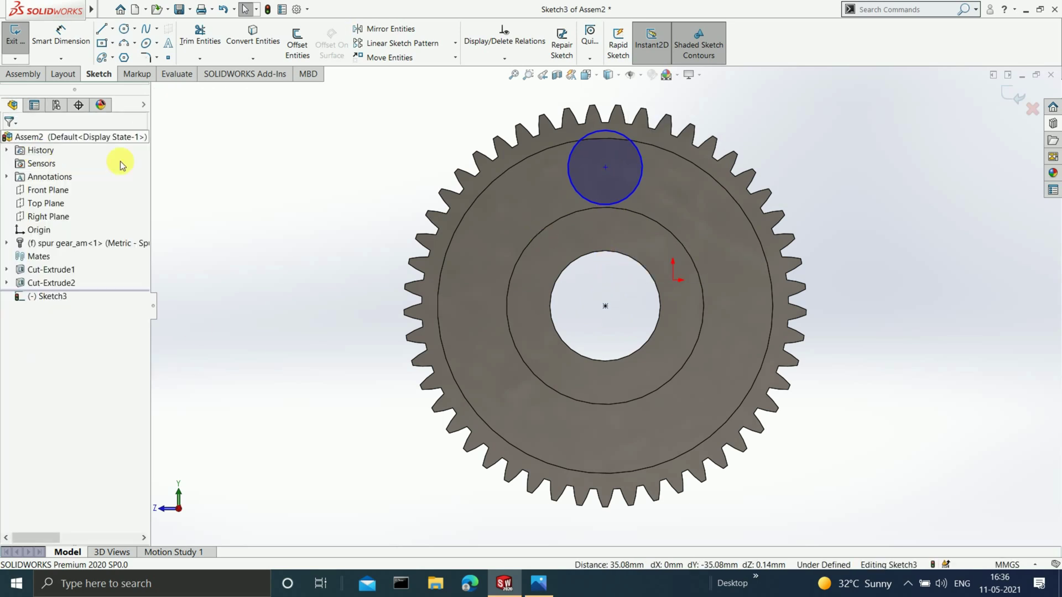
# Step: Dimension the small circle on the recessed face to a diameter of 14 mm
pyautogui.click(60, 38)
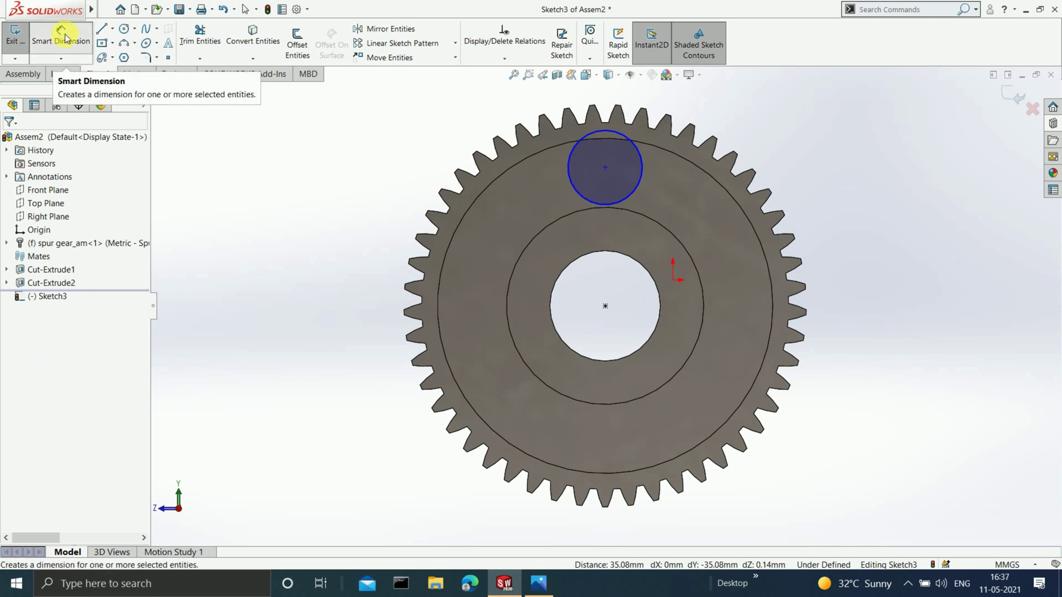
pyautogui.click(579, 197)
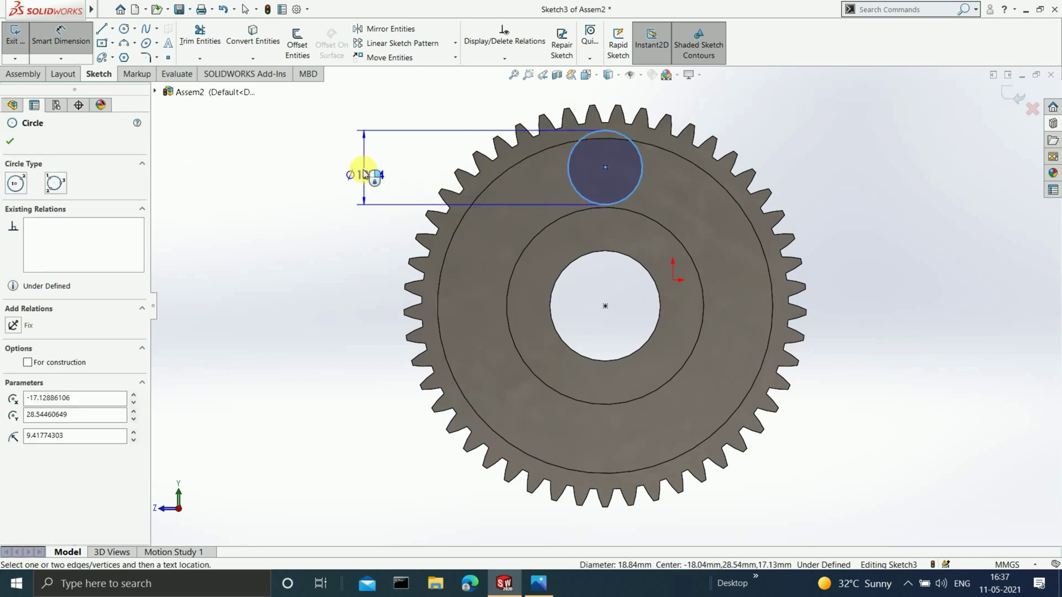
pyautogui.click(365, 172)
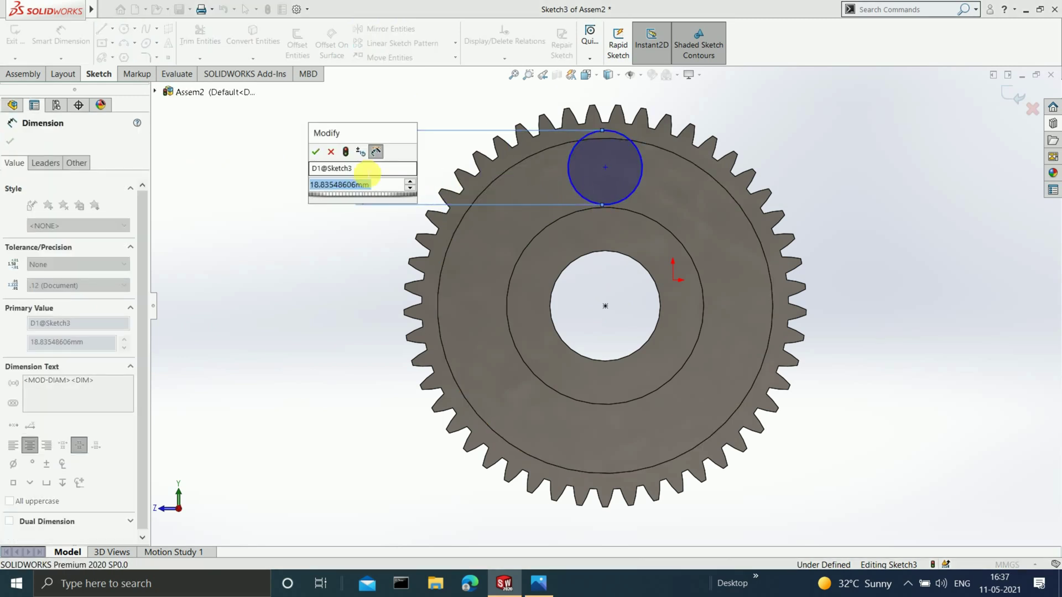
pyautogui.write('14')
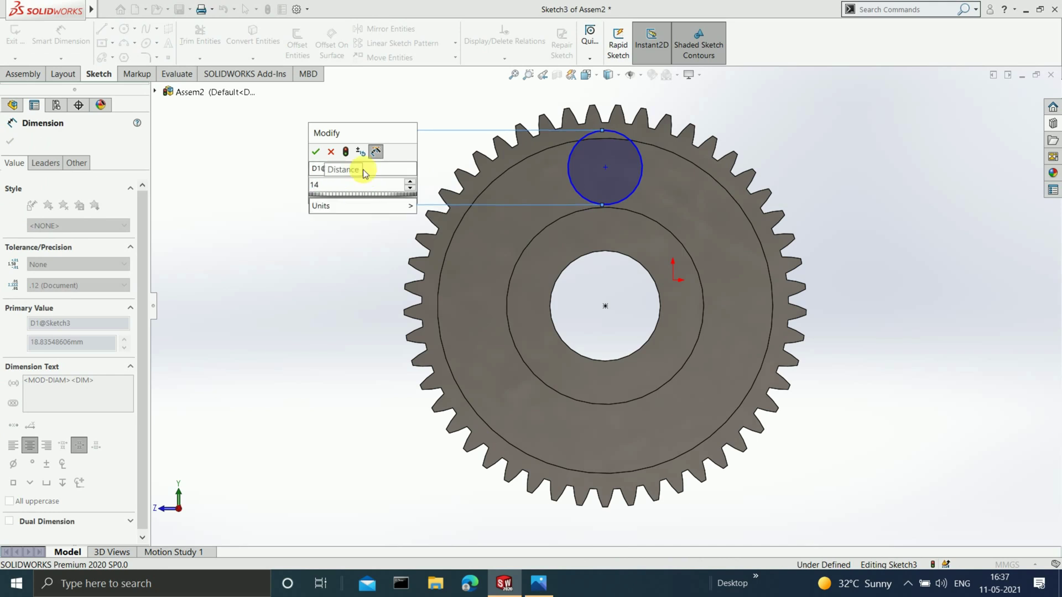
pyautogui.press('Return')
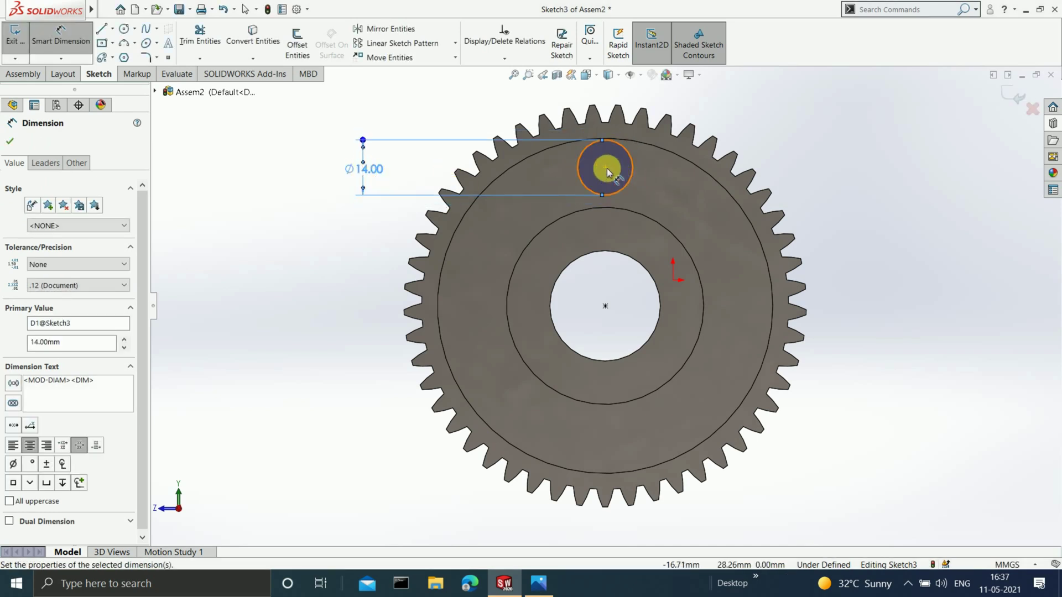
# Step: Dimension the distance between the small circle's centre and the bore's centre point as 25+8.75 mm
pyautogui.click(605, 167)
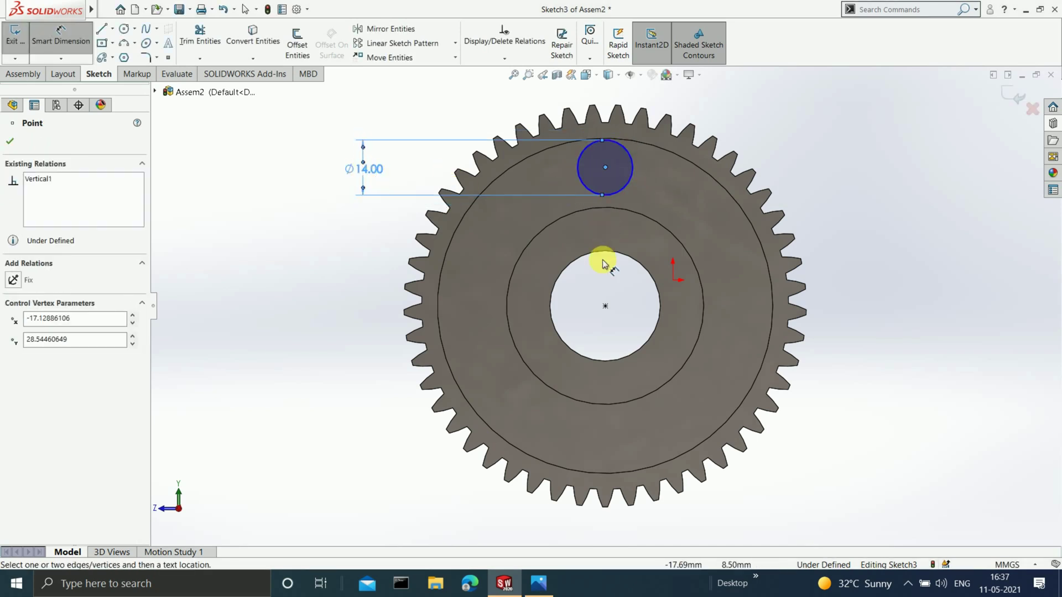
pyautogui.click(604, 308)
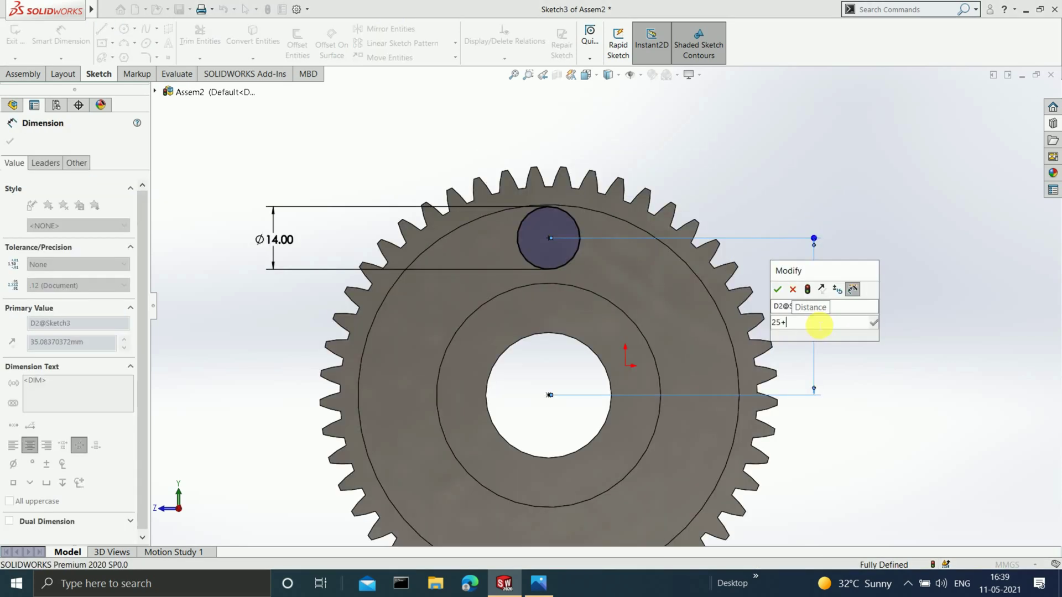
pyautogui.write('25+8.75')
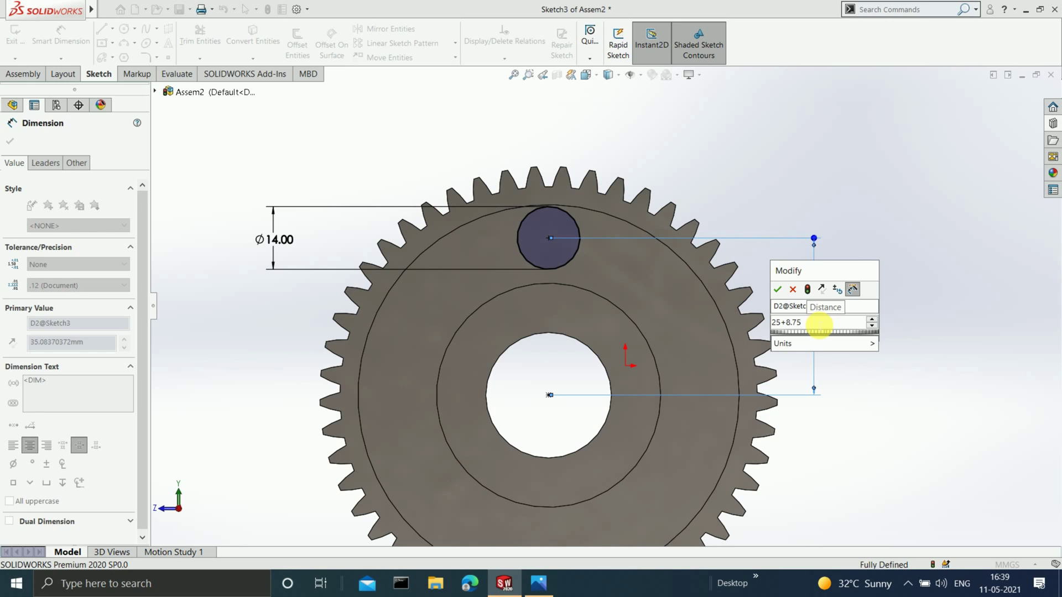
pyautogui.click(776, 290)
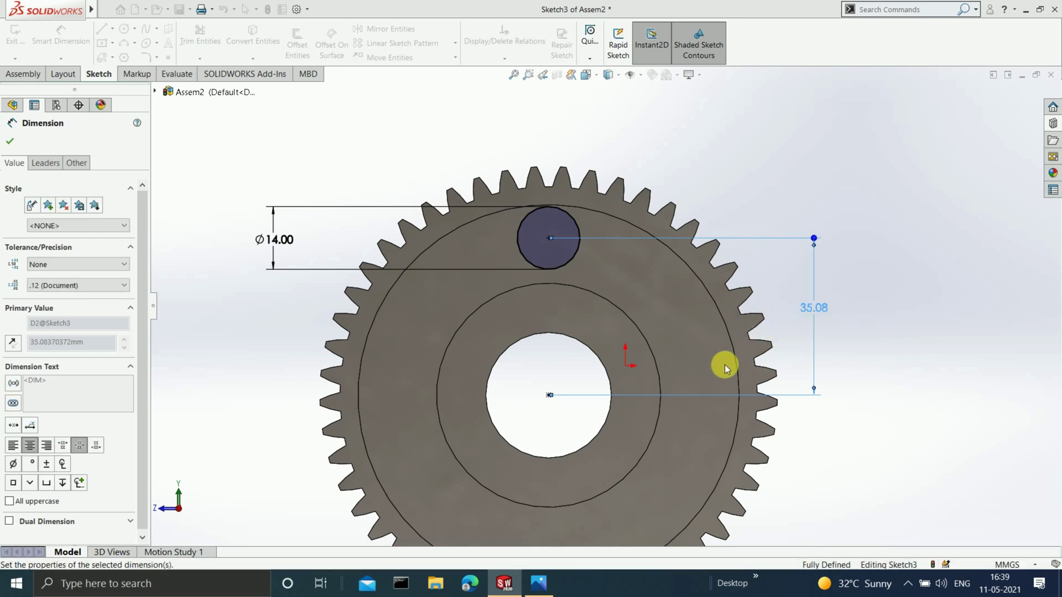
pyautogui.scroll(3, 636, 308)
pyautogui.scroll(-3, 590, 391)
pyautogui.scroll(2, 581, 372)
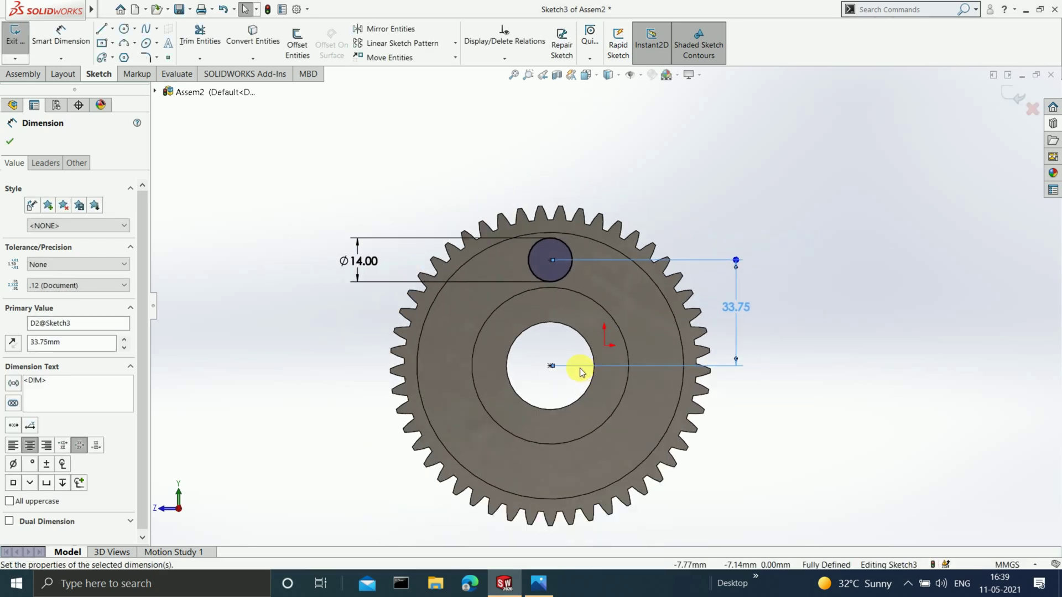
# Step: Circular-pattern the 14 mm circle around the bore's centre point with 10 equally spaced instances over 360 degrees, and exit the sketch
pyautogui.scroll(-2, 580, 370)
pyautogui.scroll(-1, 582, 299)
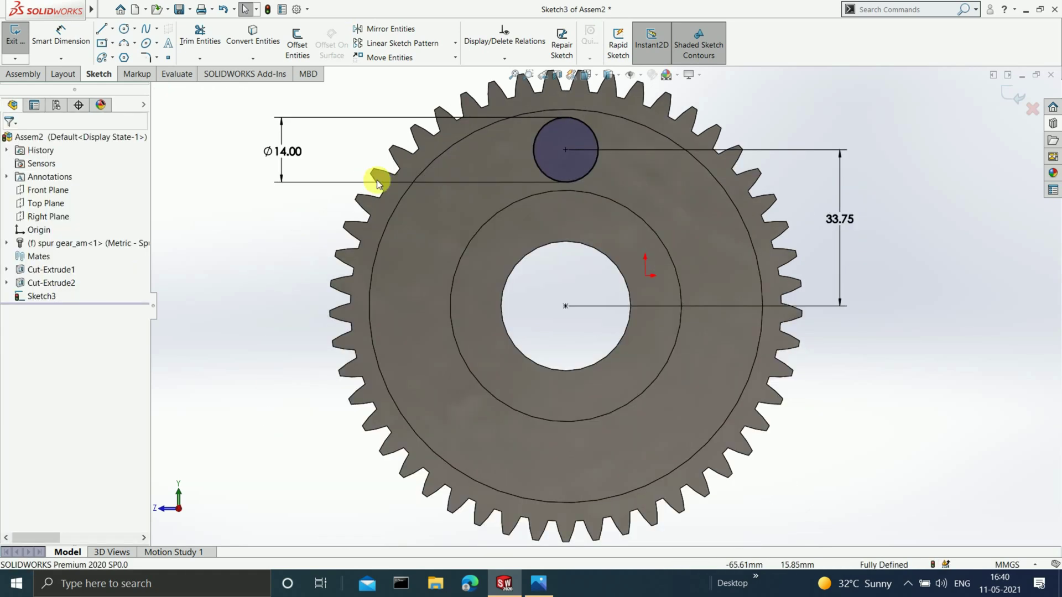
pyautogui.click(456, 48)
pyautogui.click(442, 75)
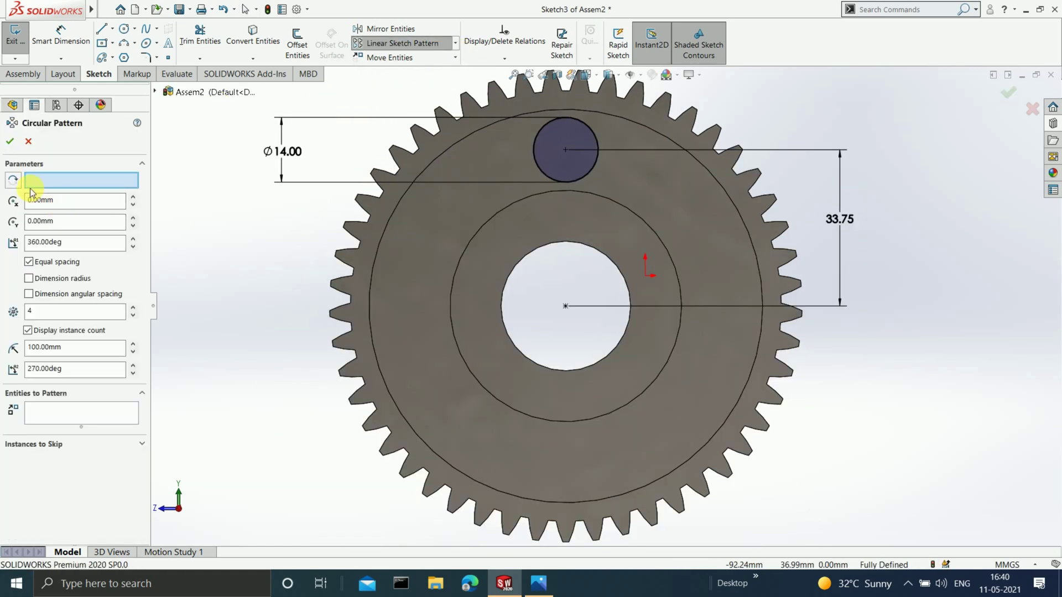
pyautogui.click(533, 144)
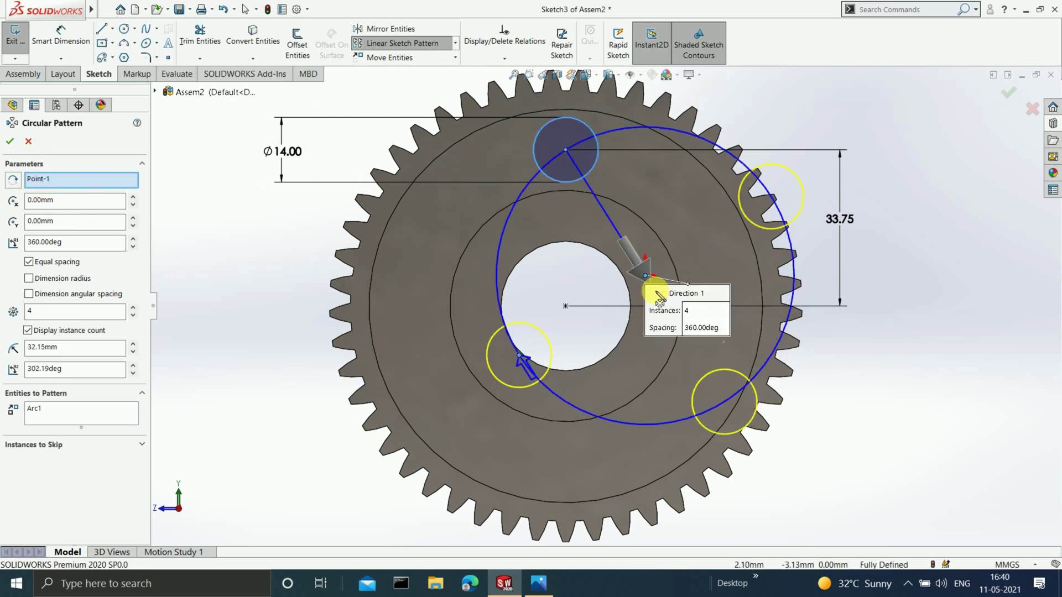
pyautogui.rightClick(72, 183)
pyautogui.click(102, 201)
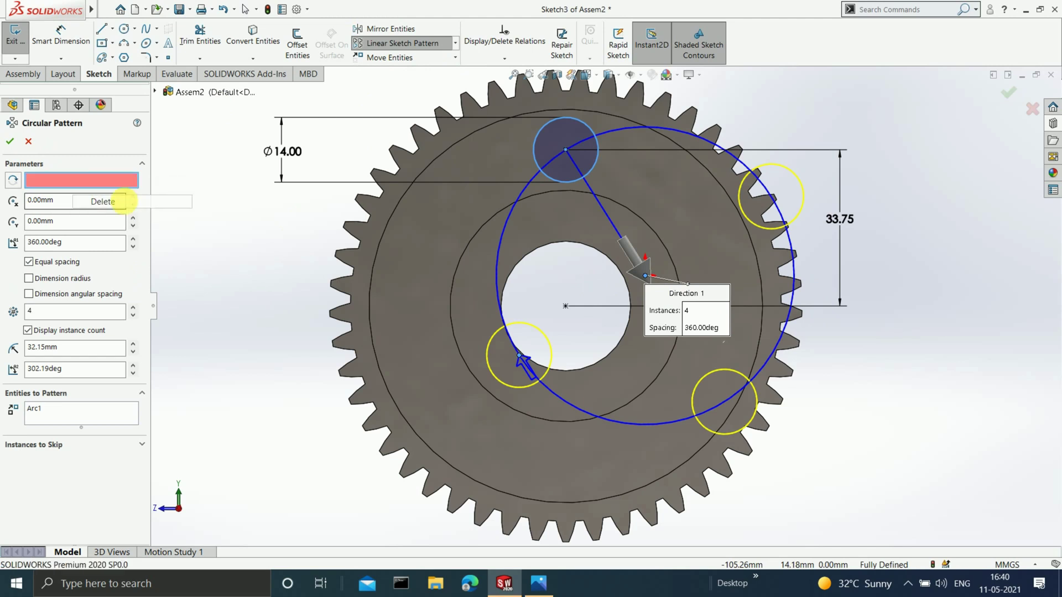
pyautogui.click(565, 306)
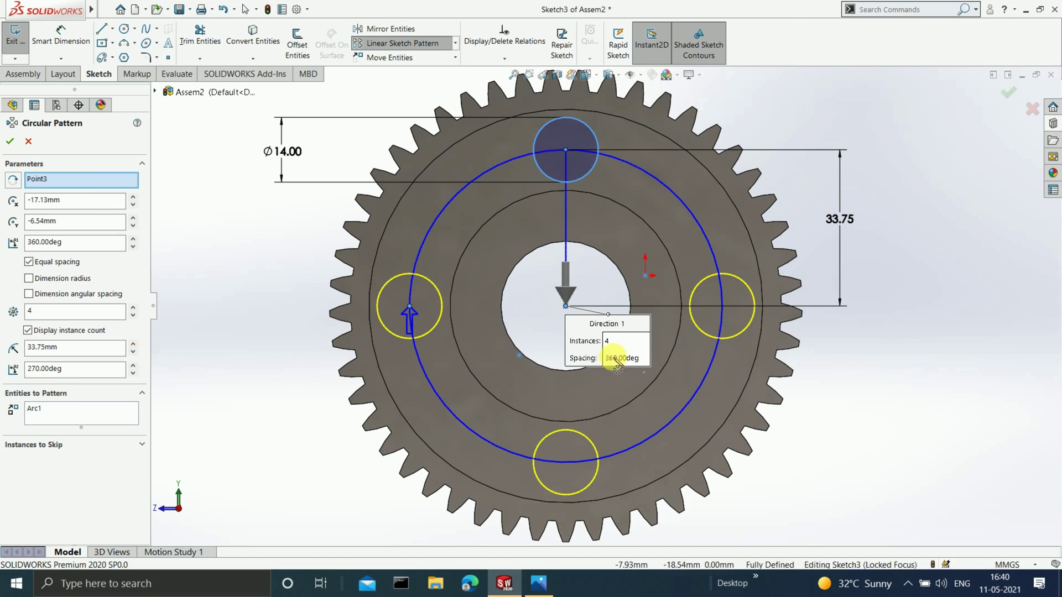
pyautogui.click(617, 342)
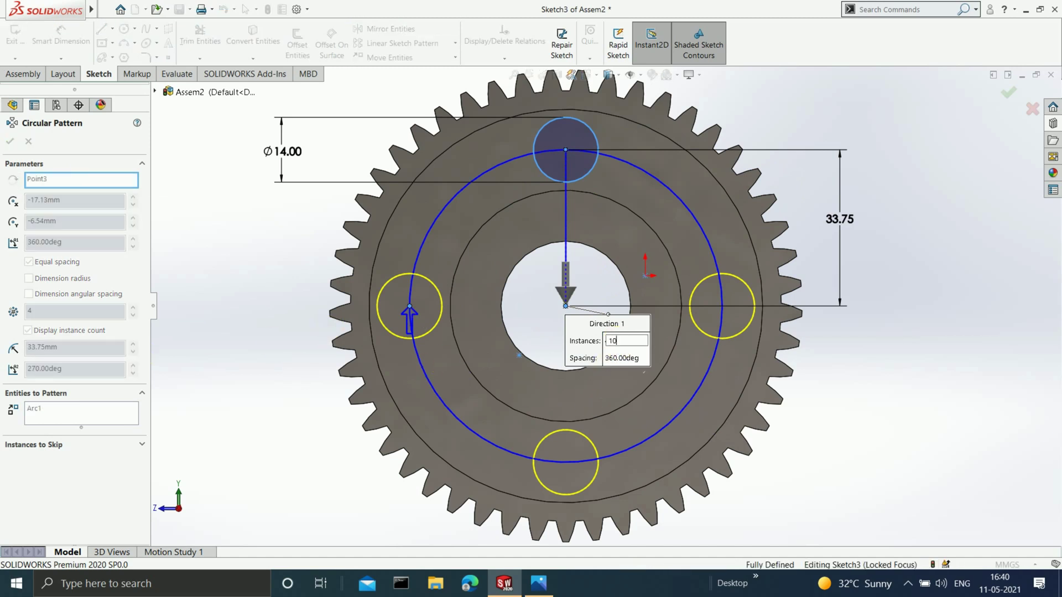
pyautogui.press('Return')
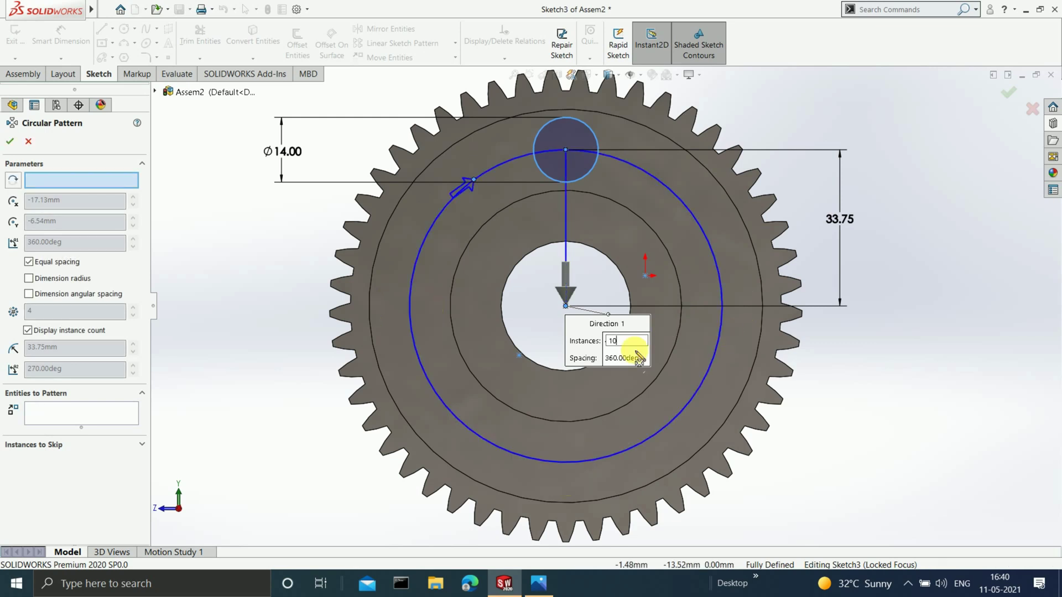
pyautogui.click(1008, 94)
pyautogui.click(1003, 93)
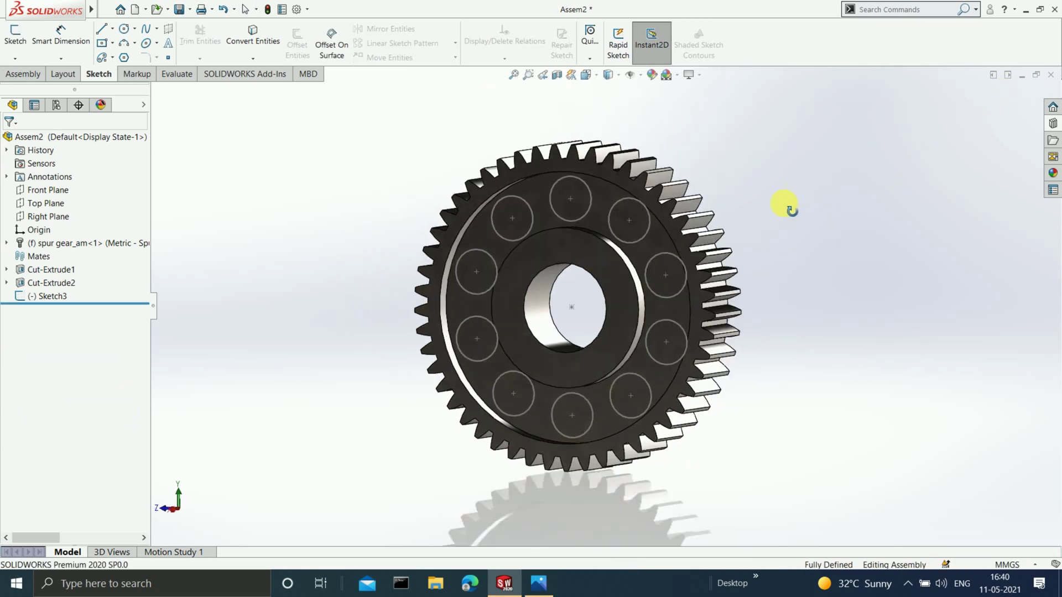
# Step: Cut-extrude the ten-circle sketch through the gear web with the Through All - Both end condition
pyautogui.click(51, 296)
pyautogui.click(21, 74)
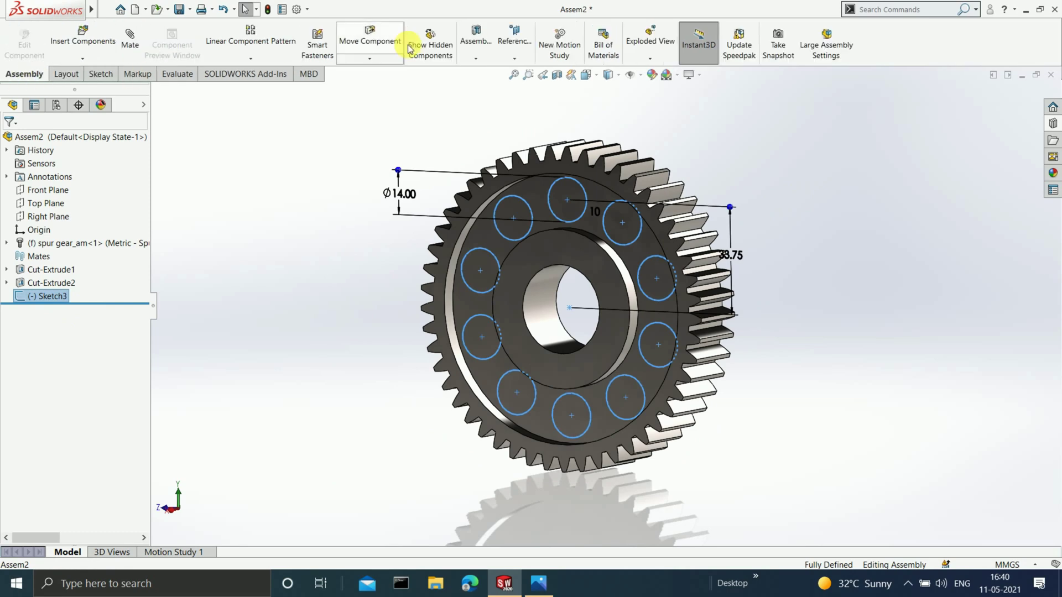
pyautogui.click(476, 54)
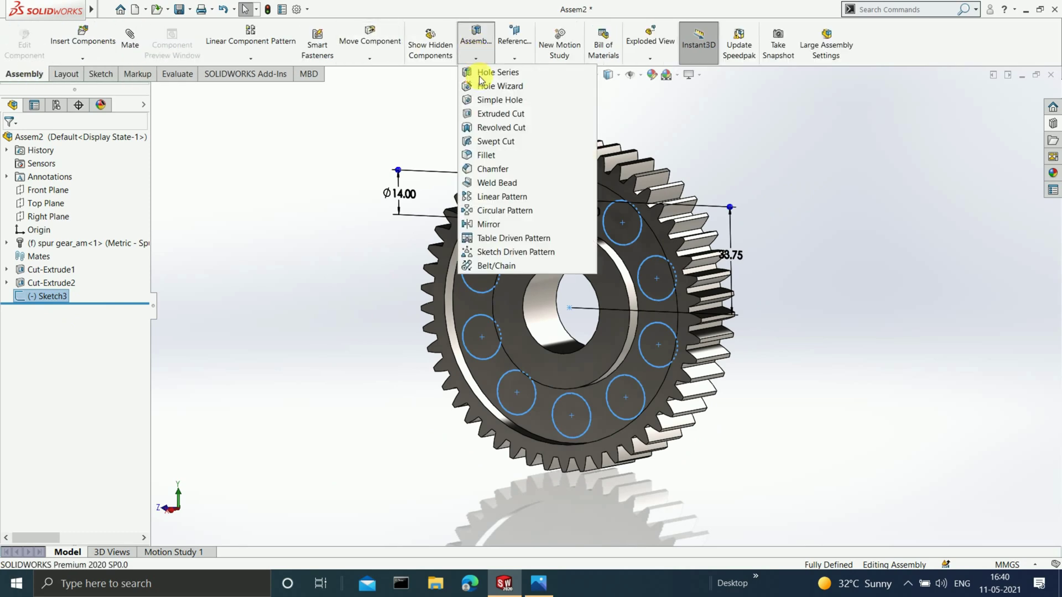
pyautogui.click(489, 114)
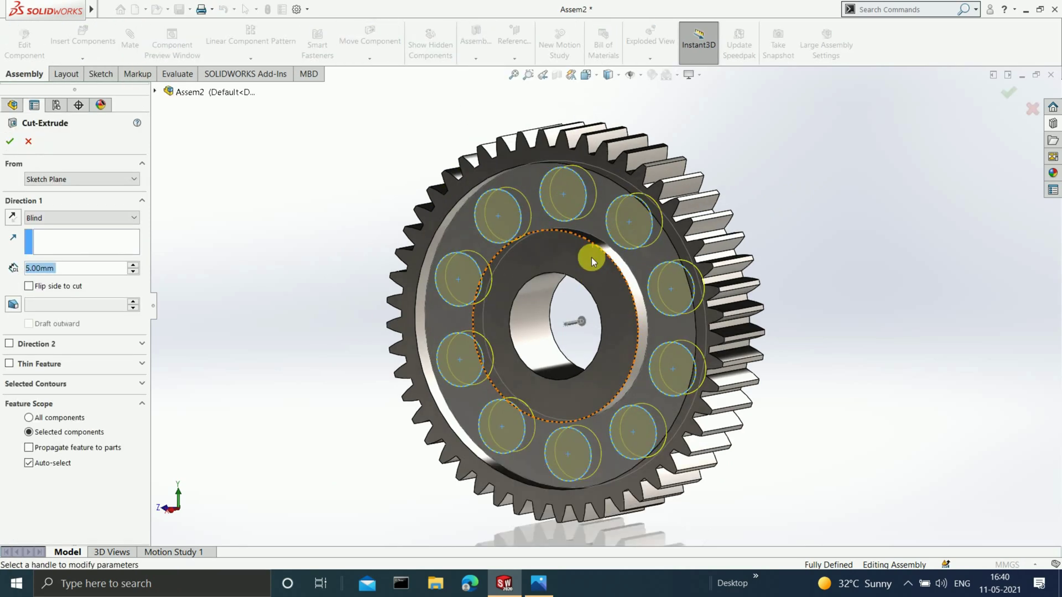
pyautogui.scroll(-3, 588, 252)
pyautogui.click(80, 218)
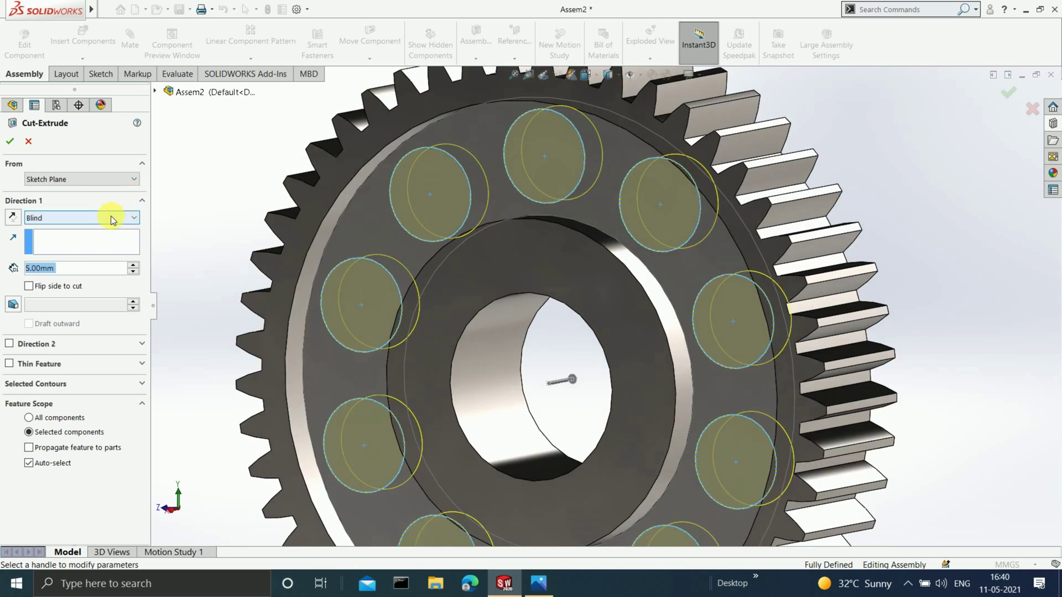
pyautogui.click(99, 250)
pyautogui.moveTo(502, 311); pyautogui.dragTo(530, 285, button='middle')
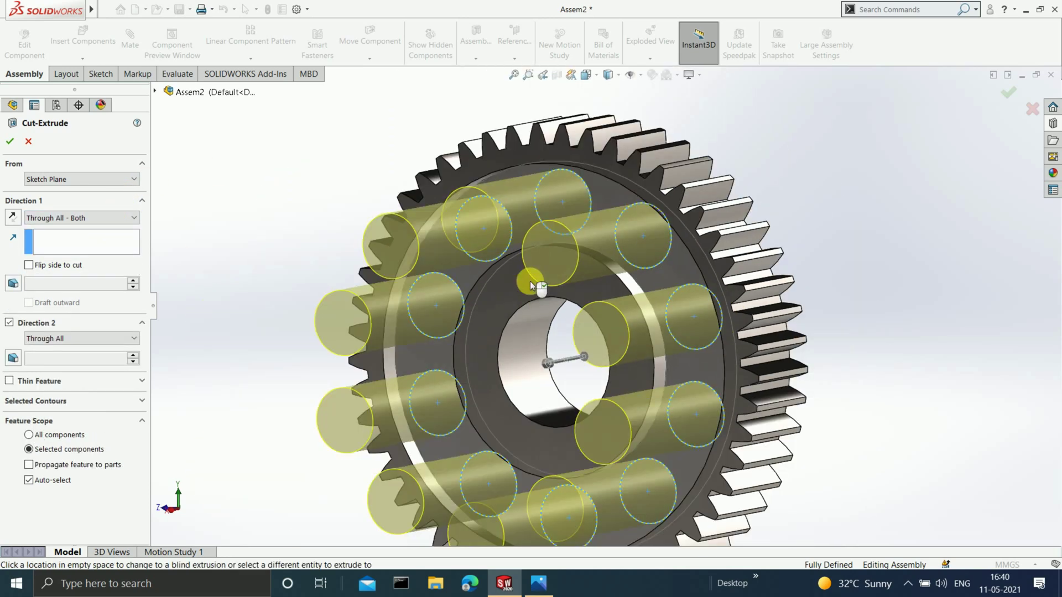
pyautogui.click(12, 140)
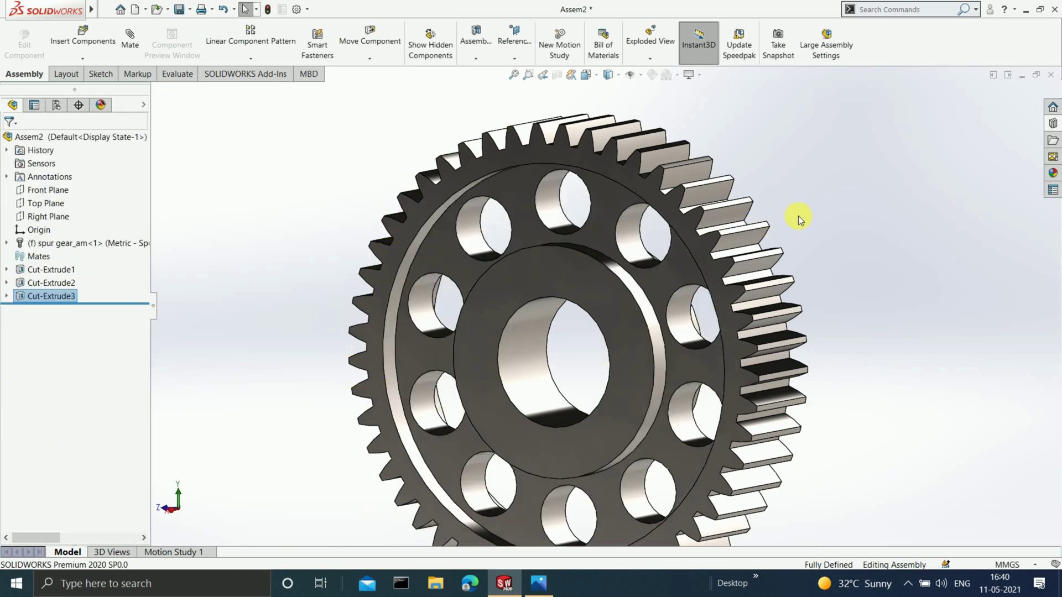
# Step: Save the gear assembly as Gear 1 in the Solidworks gearbox folder as a SOLIDWORKS Analysis Library file, and close it
pyautogui.scroll(3, 666, 342)
pyautogui.scroll(-3, 673, 358)
pyautogui.moveTo(672, 359); pyautogui.dragTo(565, 311, button='middle')
pyautogui.scroll(-2, 565, 311)
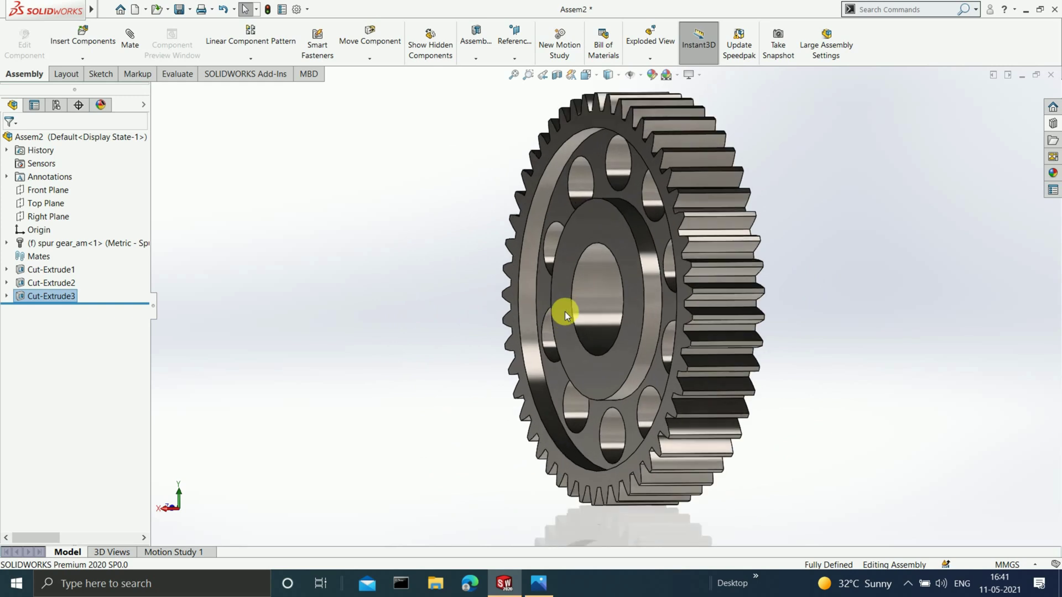
pyautogui.hotkey('ctrl', 's')
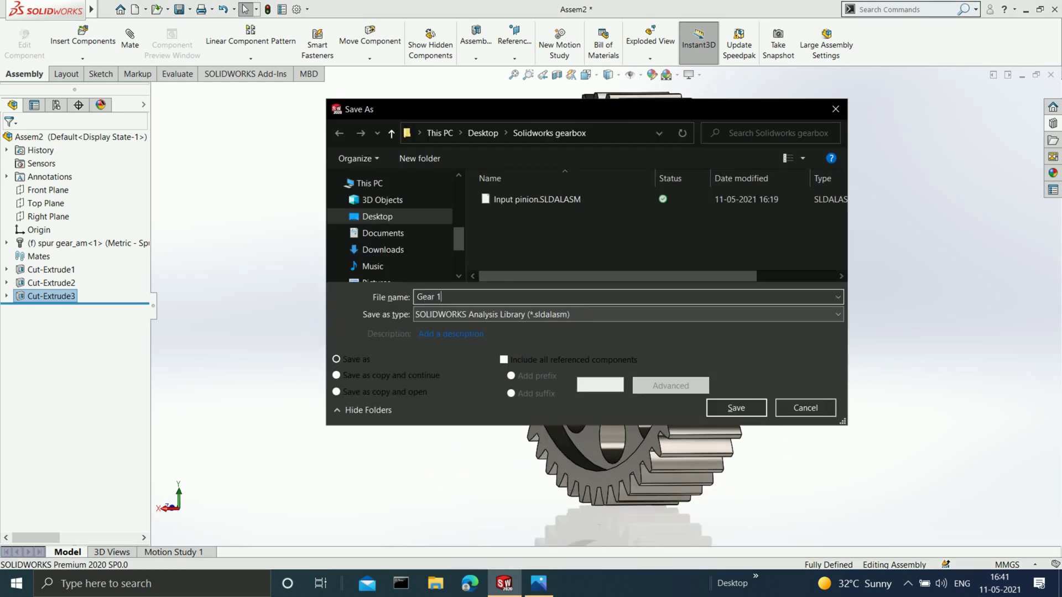
pyautogui.click(736, 409)
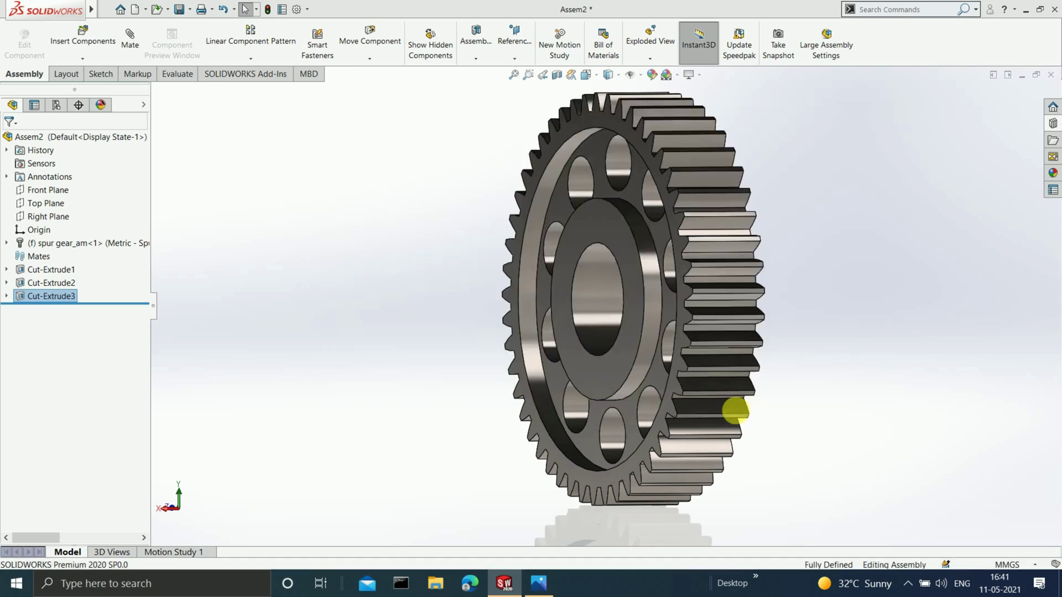
pyautogui.scroll(3, 634, 197)
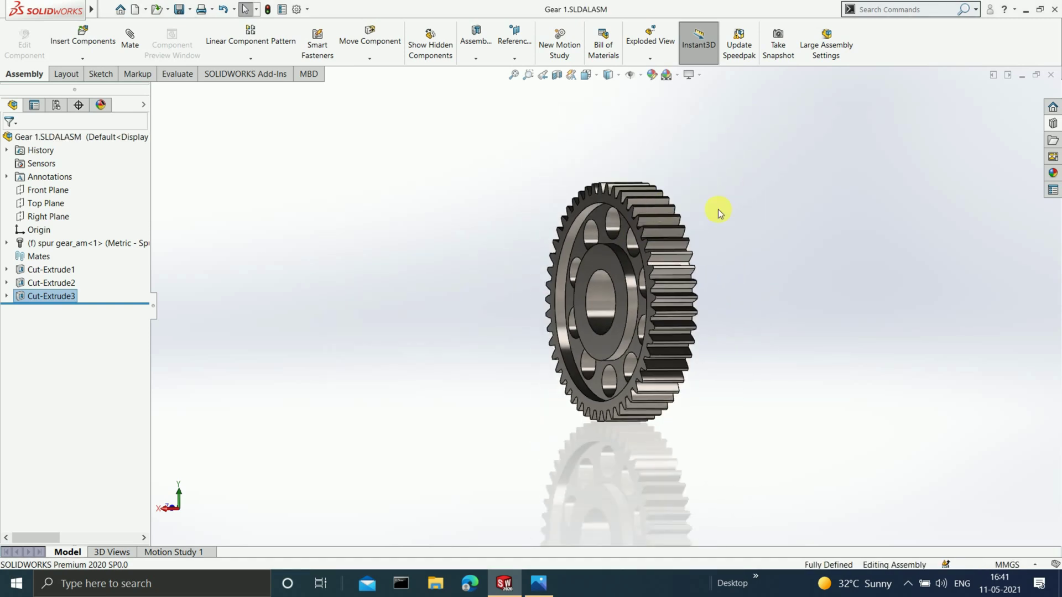
pyautogui.scroll(-2, 718, 210)
pyautogui.click(1051, 76)
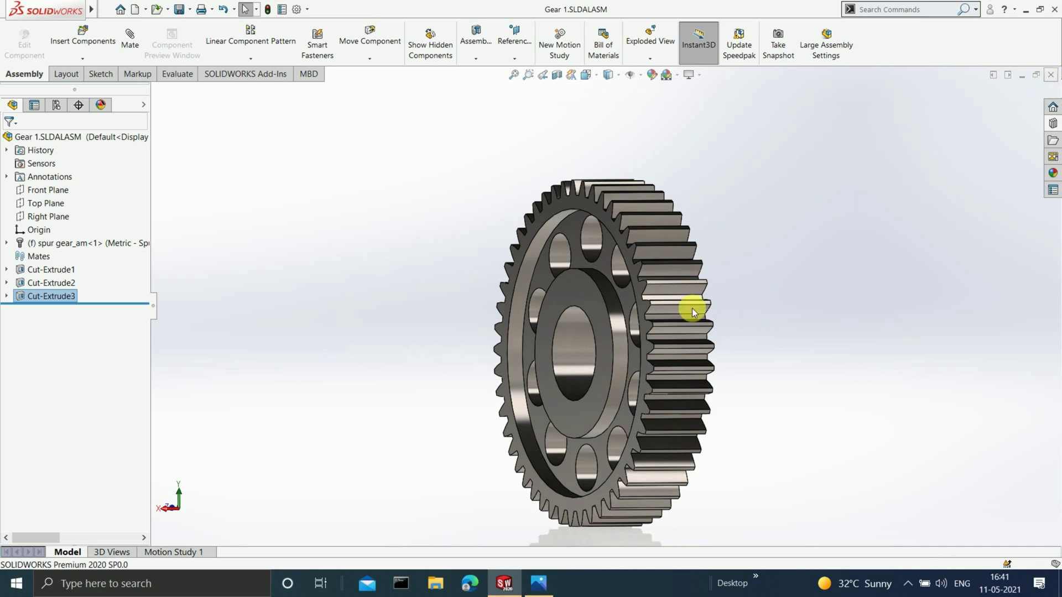
# Step: Check the gearbox reference screenshot in Photos, then return to SOLIDWORKS and create a new empty assembly without inserting an existing component
pyautogui.click(542, 584)
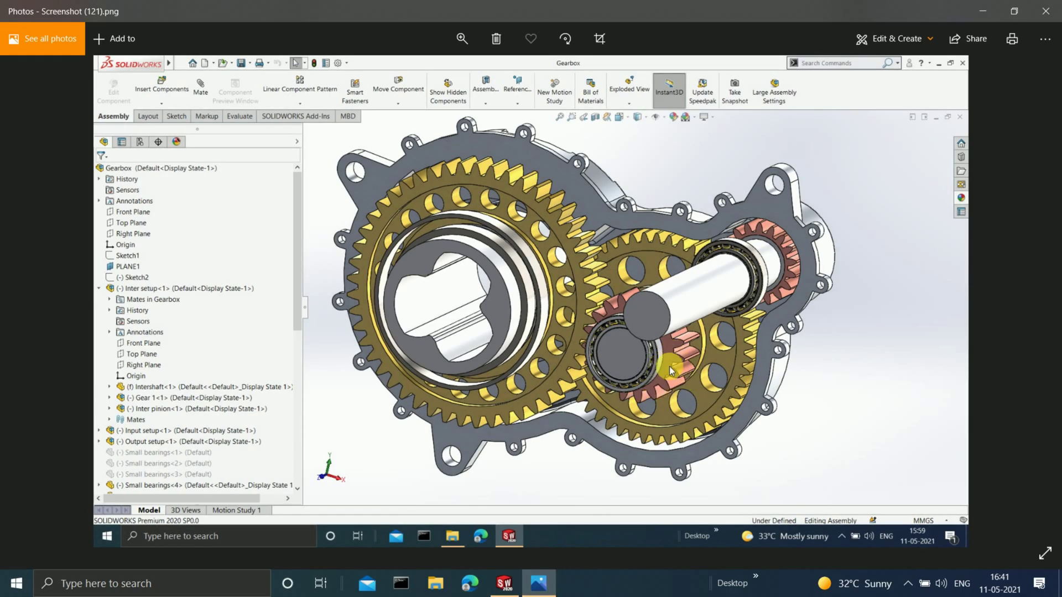
pyautogui.click(505, 582)
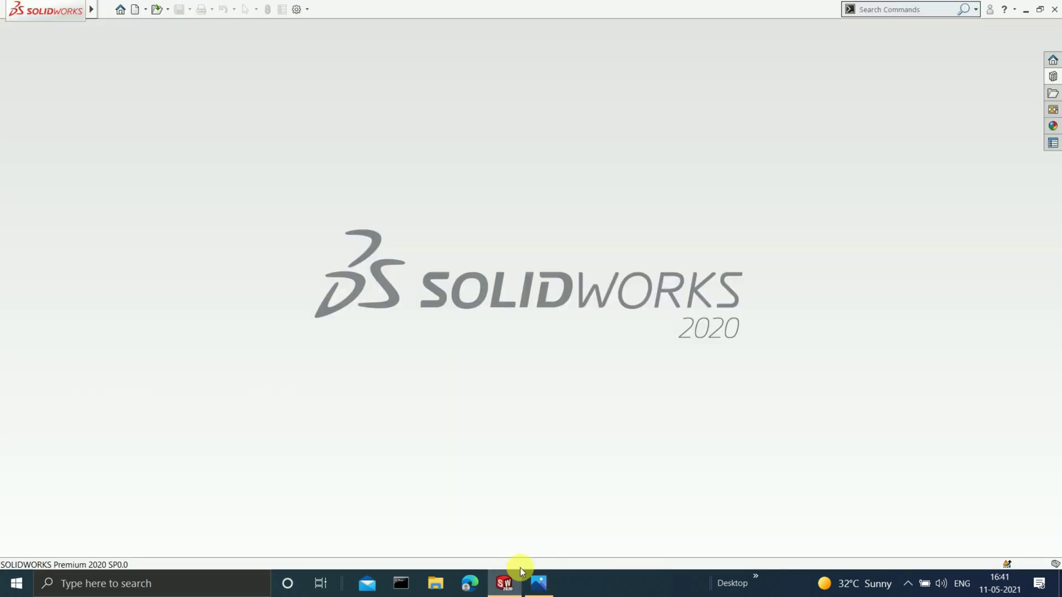
pyautogui.click(107, 10)
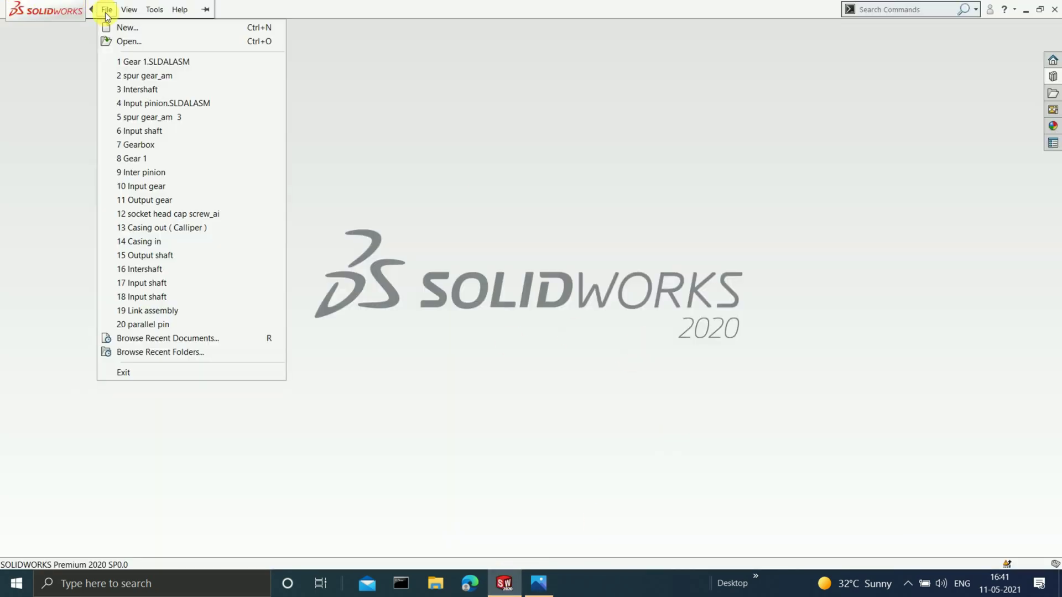
pyautogui.click(126, 27)
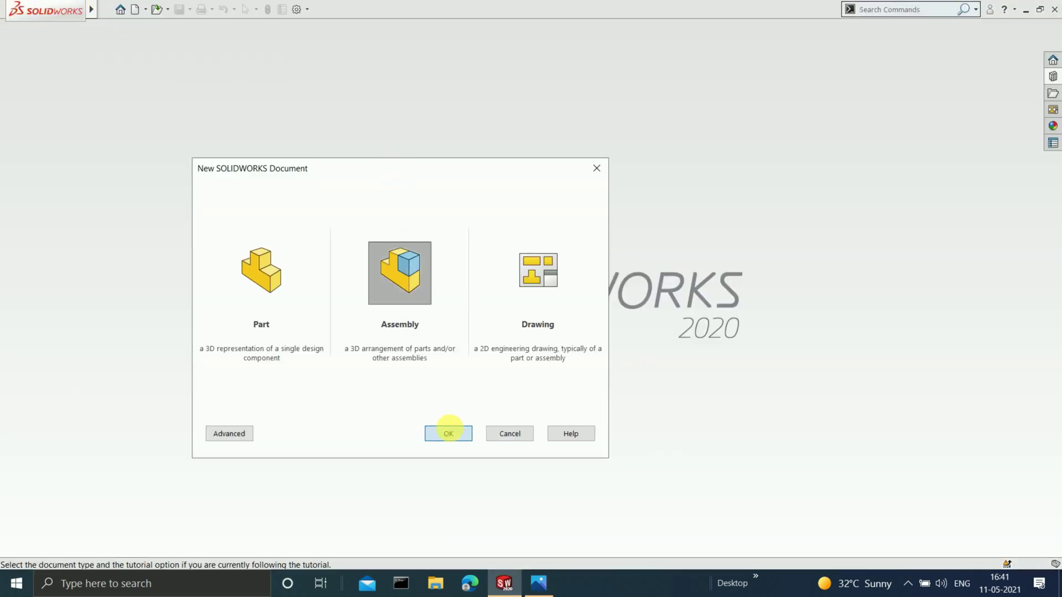
pyautogui.click(448, 434)
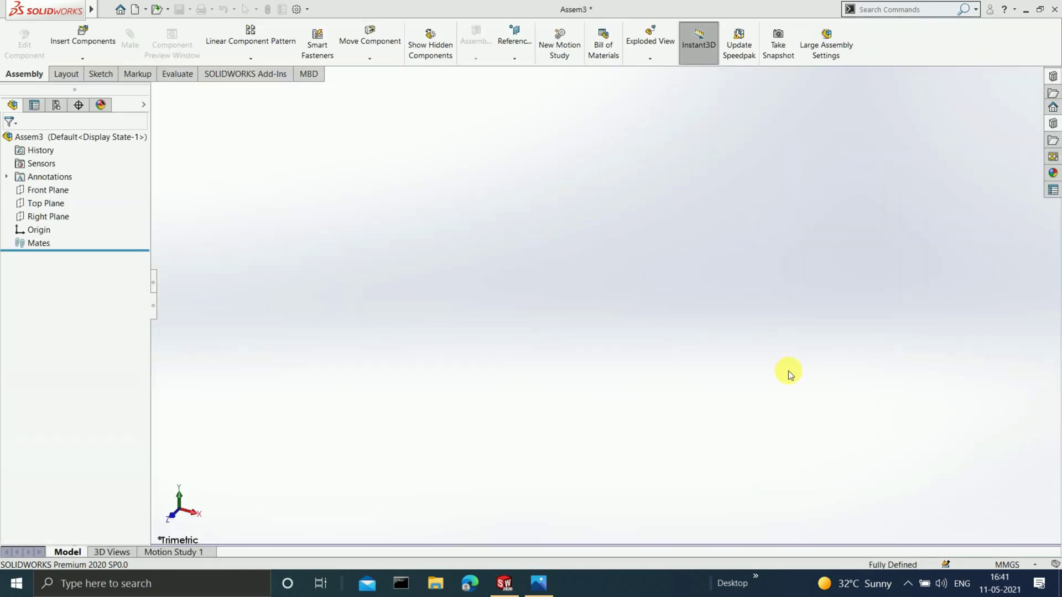
pyautogui.click(801, 374)
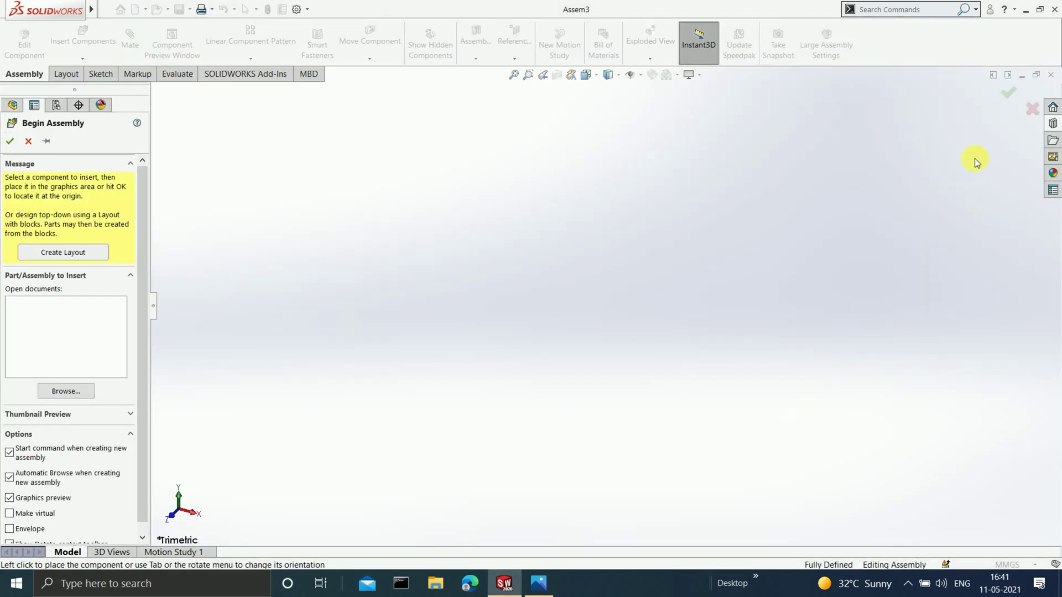
pyautogui.click(1032, 112)
# Step: Insert an ANSI Metric Toolbox spur gear into the assembly with module 2.5 and 19 teeth
pyautogui.click(1051, 125)
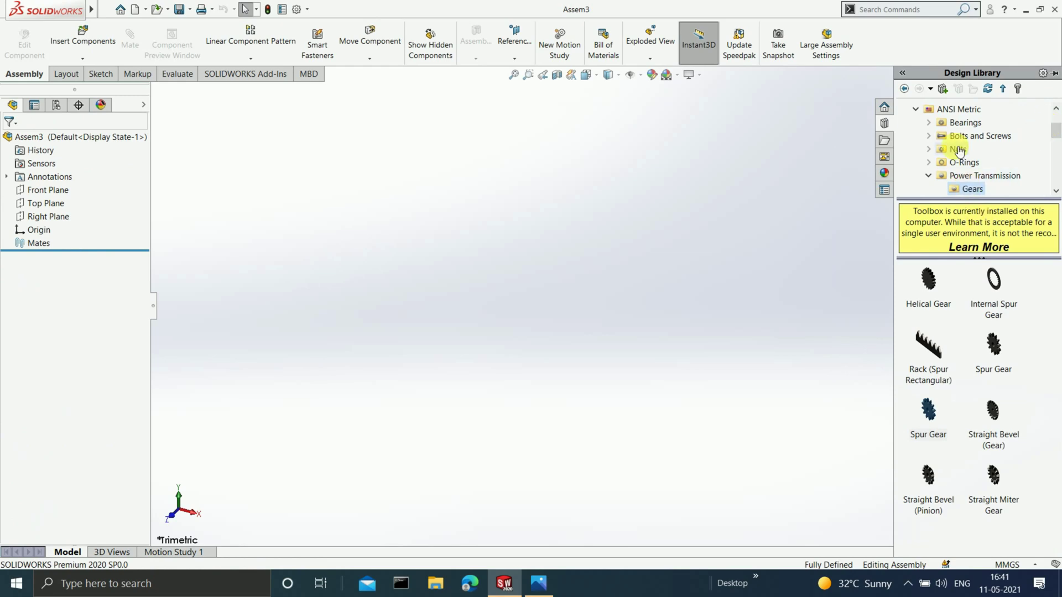
pyautogui.moveTo(993, 344); pyautogui.dragTo(502, 274)
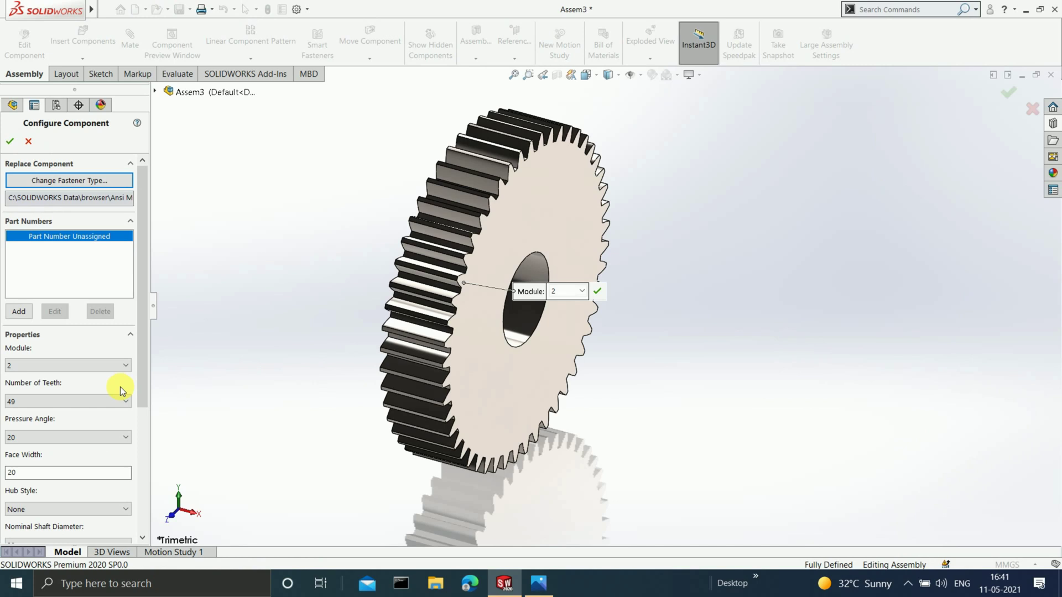
pyautogui.click(112, 365)
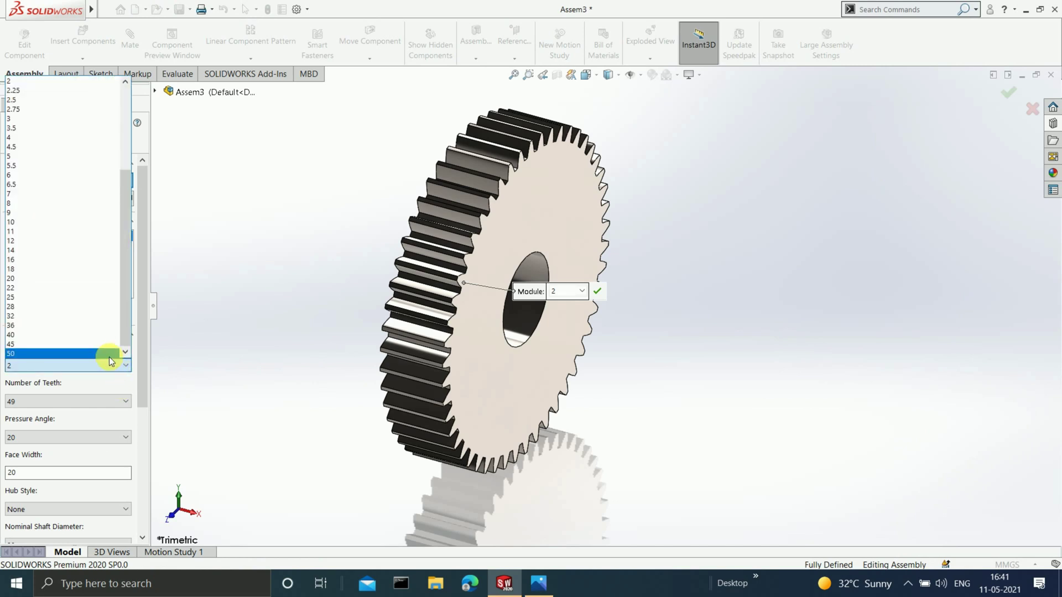
pyautogui.click(25, 99)
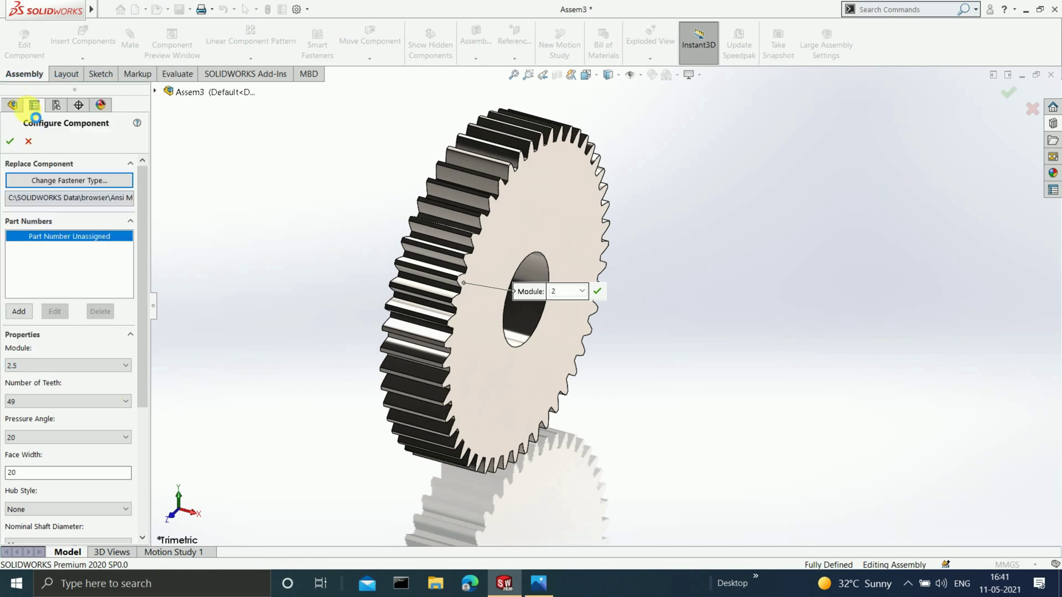
pyautogui.click(54, 401)
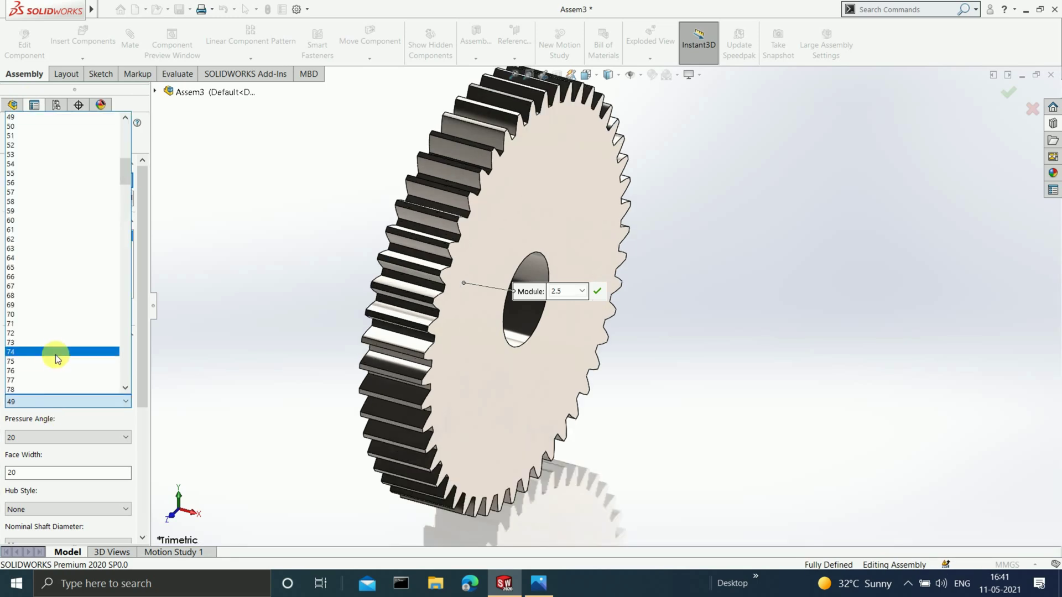
pyautogui.scroll(6, 49, 166)
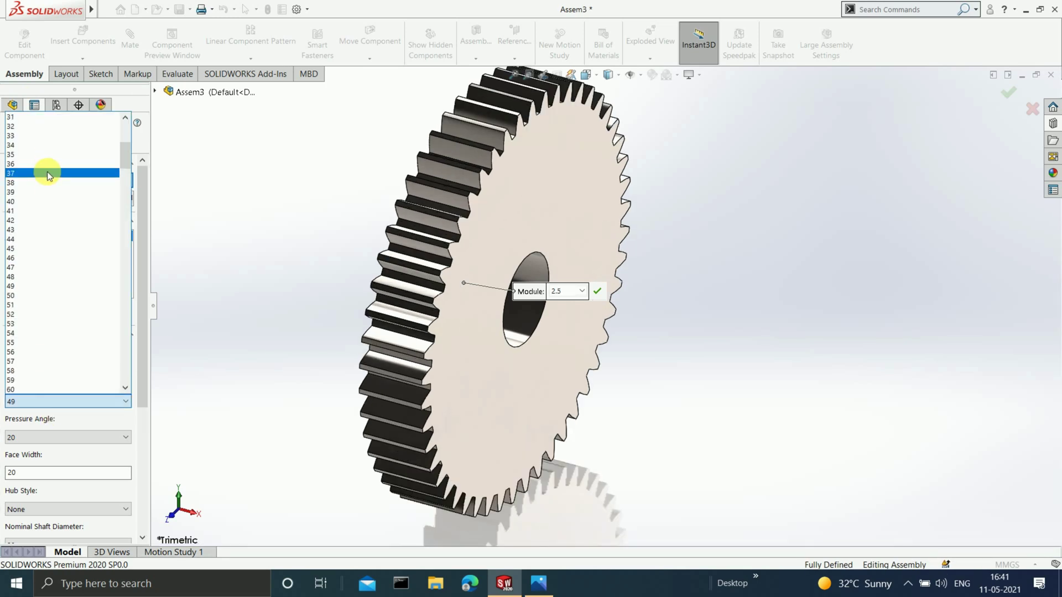
pyautogui.scroll(6, 45, 169)
pyautogui.click(45, 171)
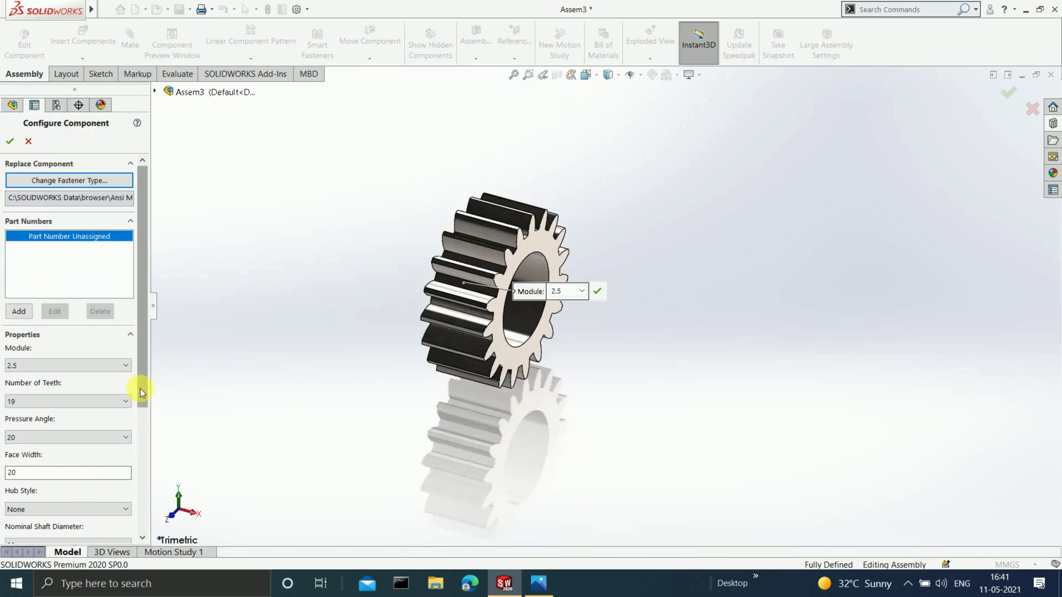
# Step: Set the 19-tooth gear's nominal shaft diameter to 28 and accept the component configuration
pyautogui.moveTo(143, 394); pyautogui.dragTo(137, 455)
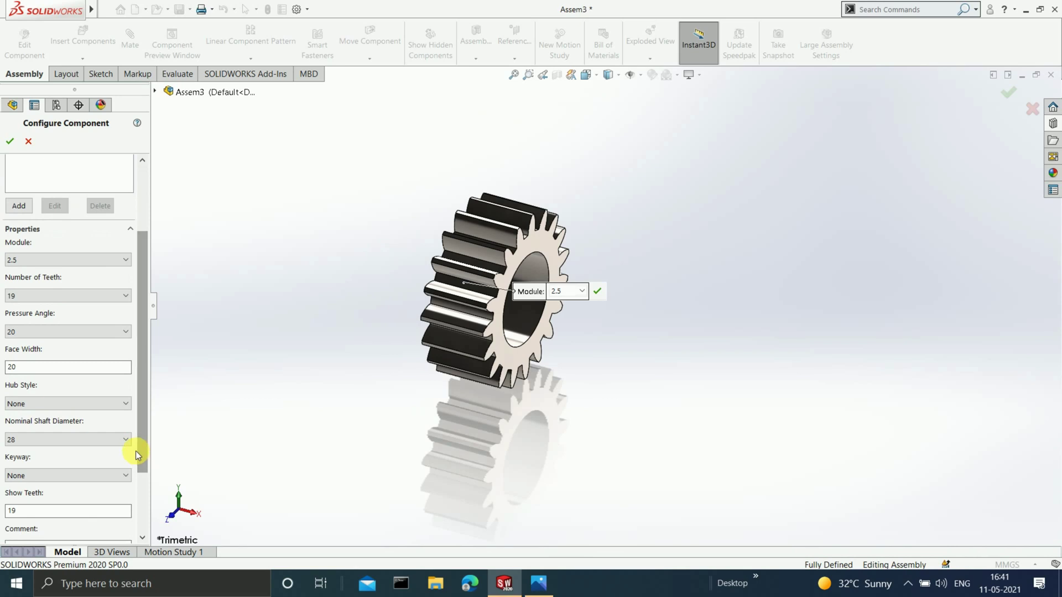
pyautogui.click(58, 442)
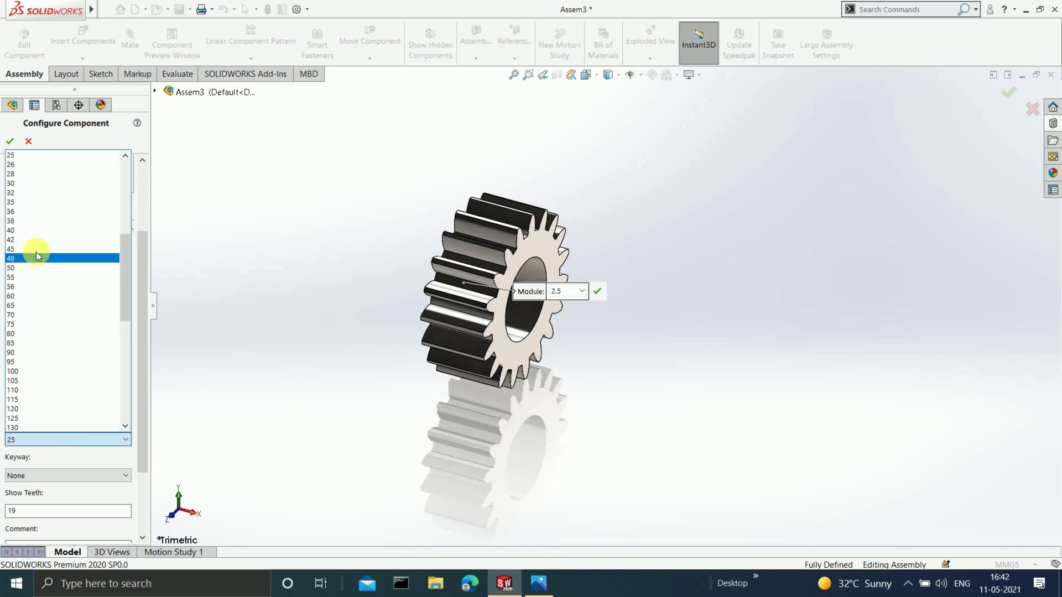
pyautogui.click(33, 174)
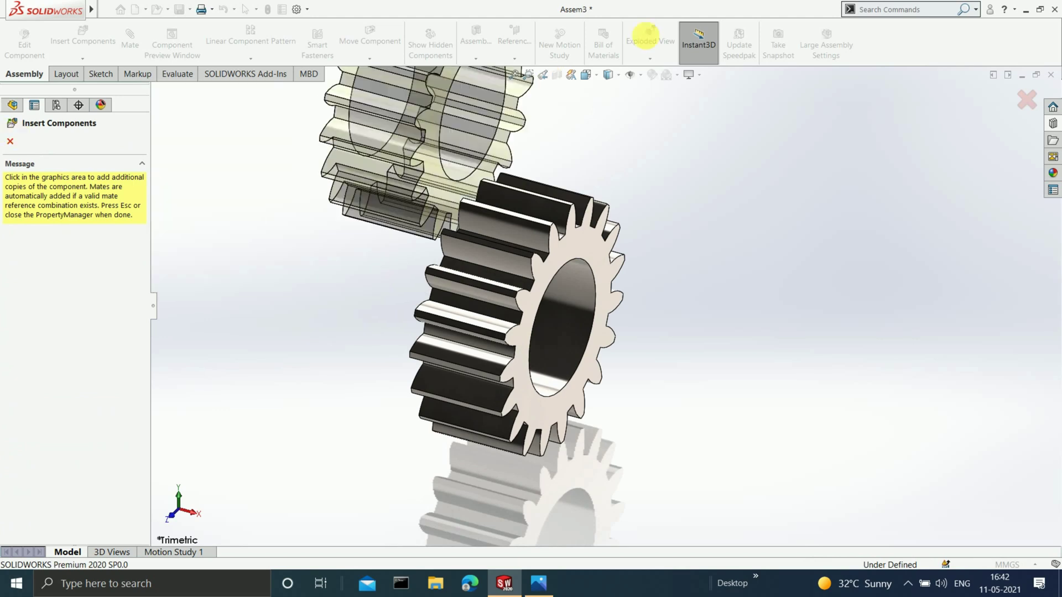
# Step: Finish inserting gears, then rebuild and save the assembly as Inter pinion in the Solidworks gearbox folder as a SOLIDWORKS Analysis Library file
pyautogui.click(1025, 99)
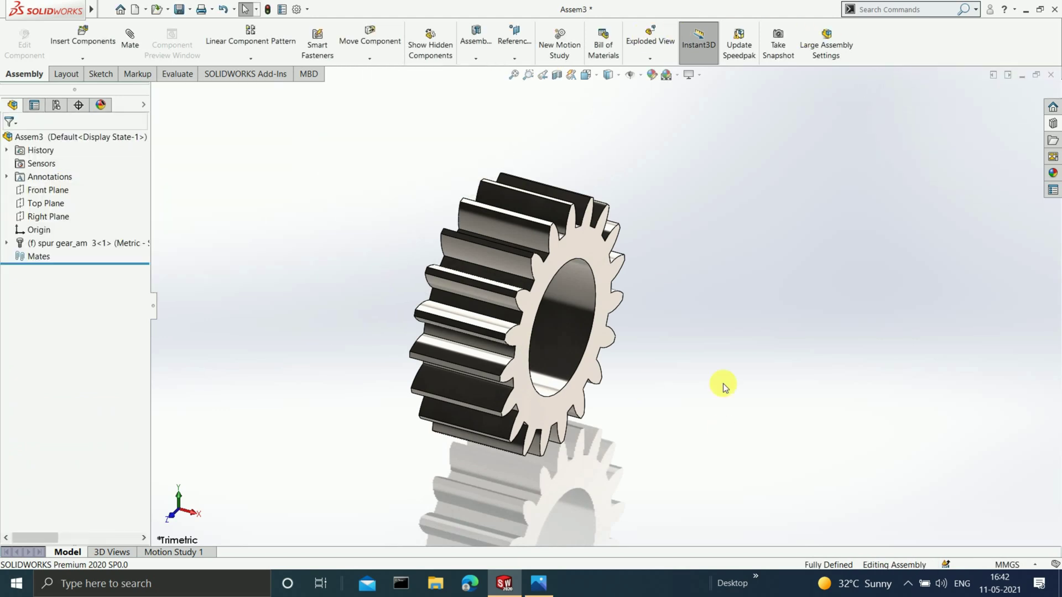
pyautogui.moveTo(572, 310); pyautogui.dragTo(477, 308, button='middle')
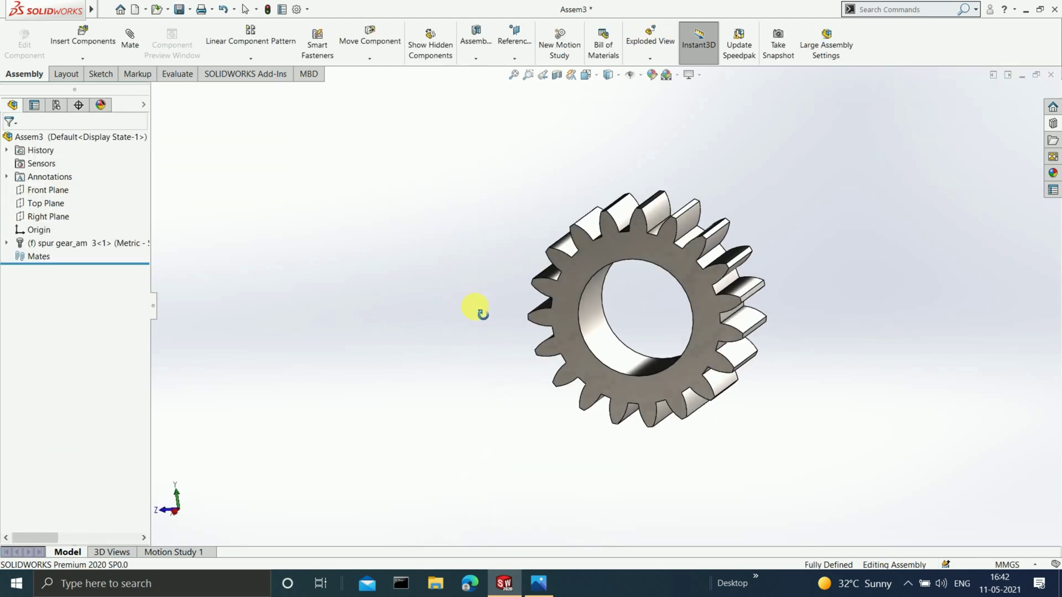
pyautogui.hotkey('ctrl', 's')
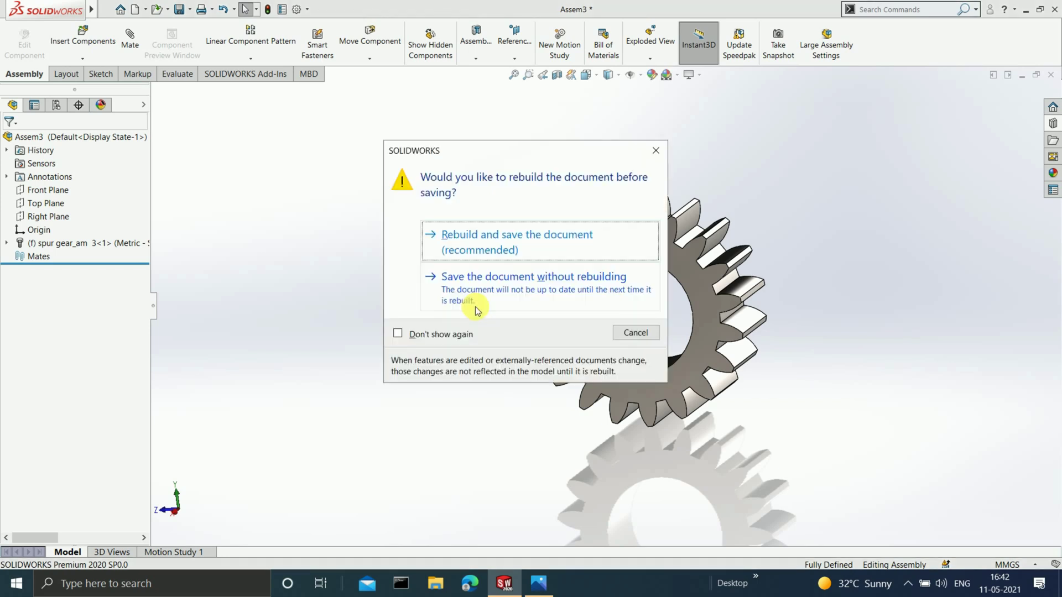
pyautogui.click(499, 245)
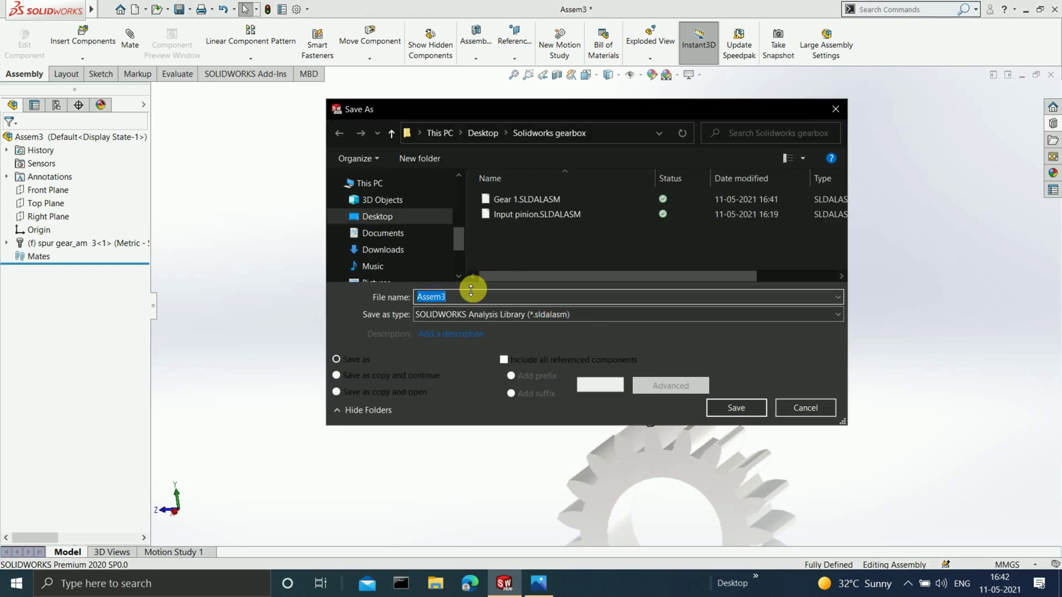
pyautogui.write('Inter pinion')
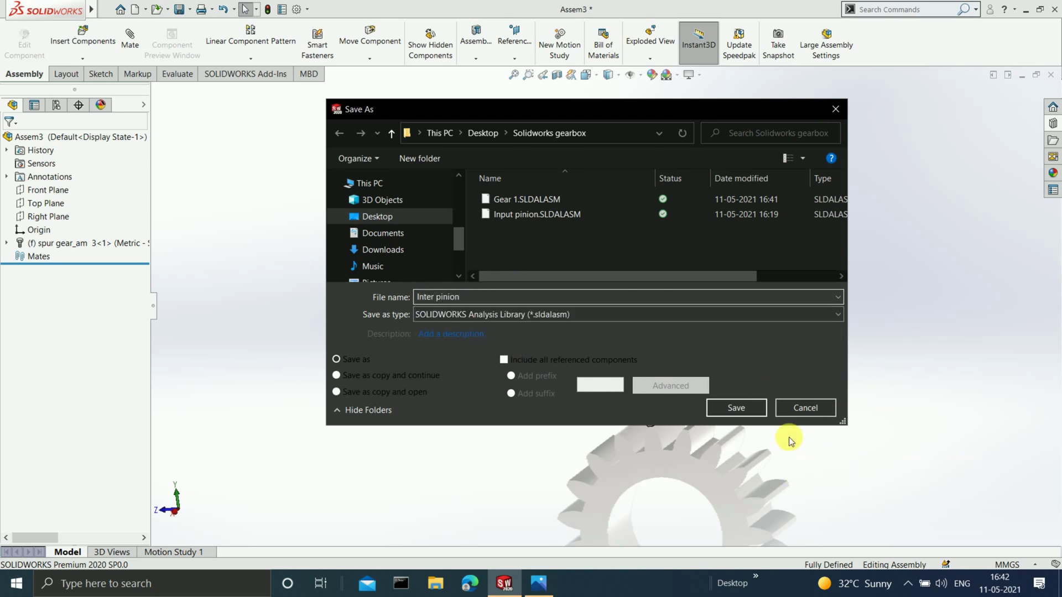
pyautogui.click(725, 410)
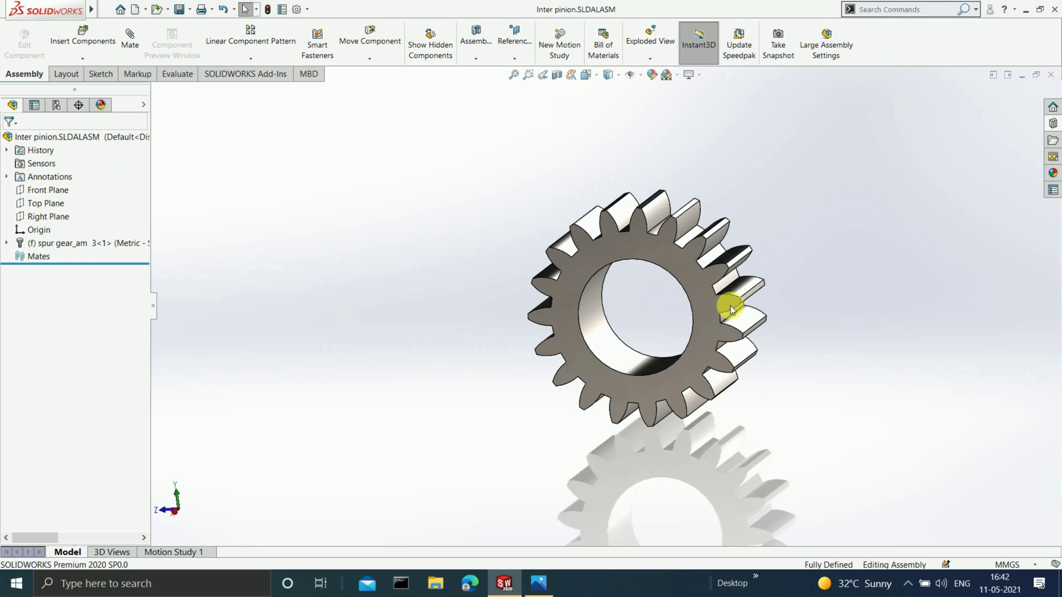
# Step: Close the Inter pinion assembly and check the gearbox reference screenshot in Photos
pyautogui.scroll(-5, 727, 304)
pyautogui.moveTo(742, 338); pyautogui.dragTo(646, 345, button='middle')
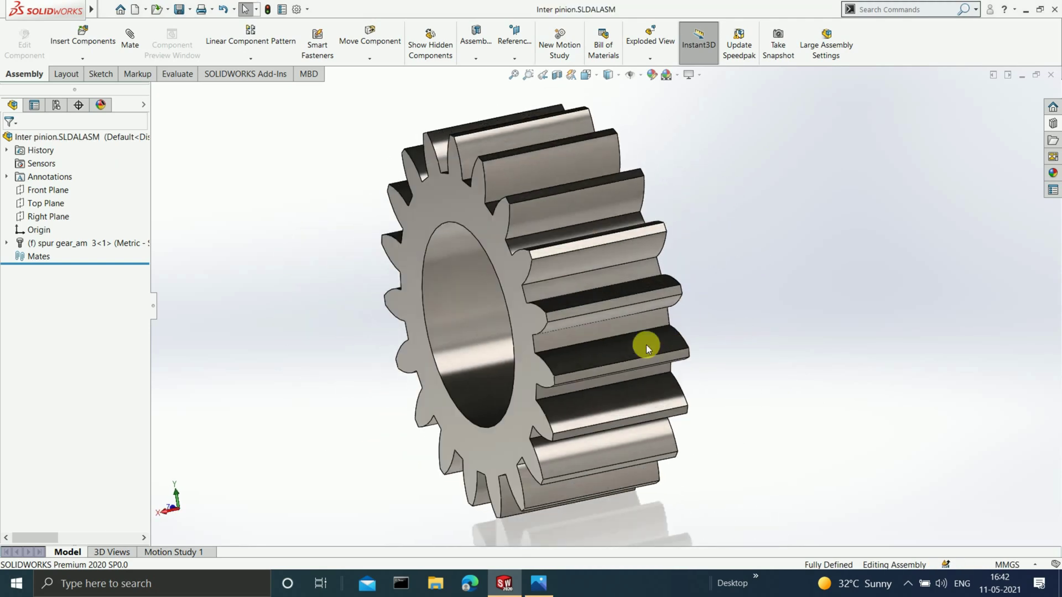
pyautogui.scroll(2, 603, 286)
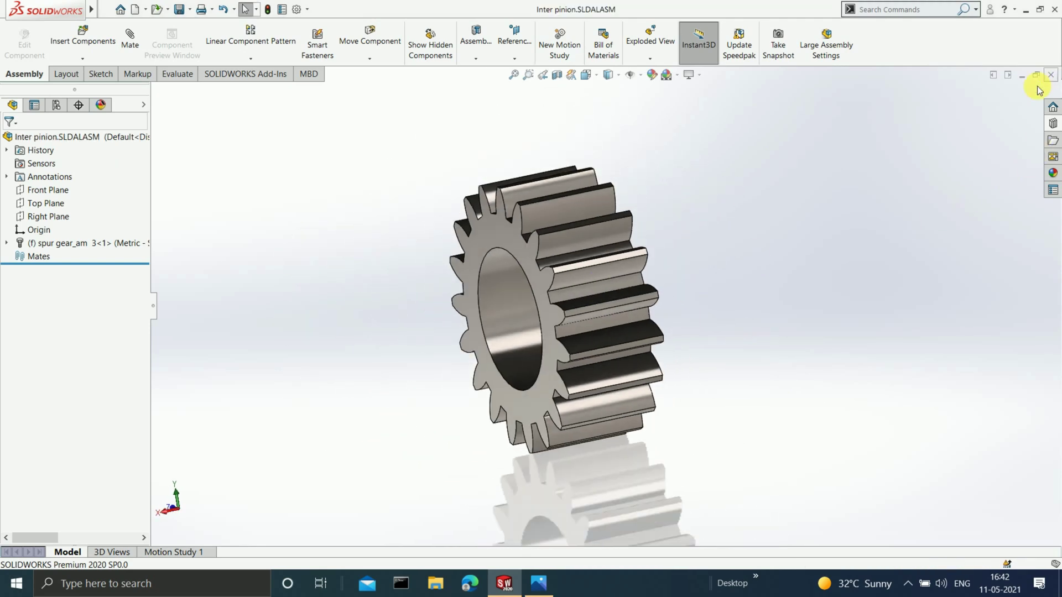
pyautogui.click(1052, 75)
pyautogui.click(538, 583)
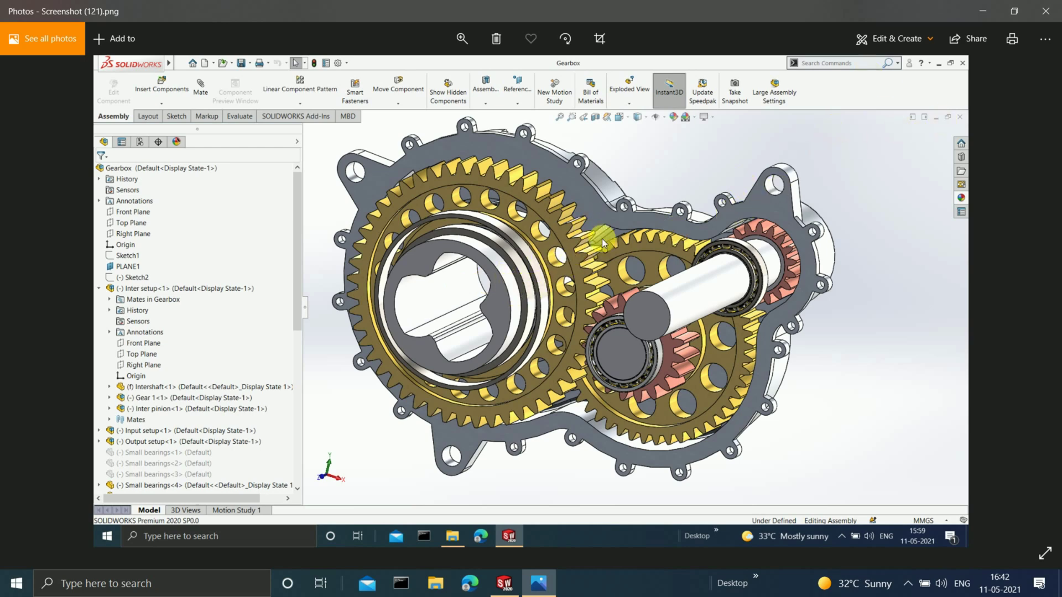
pyautogui.click(974, 15)
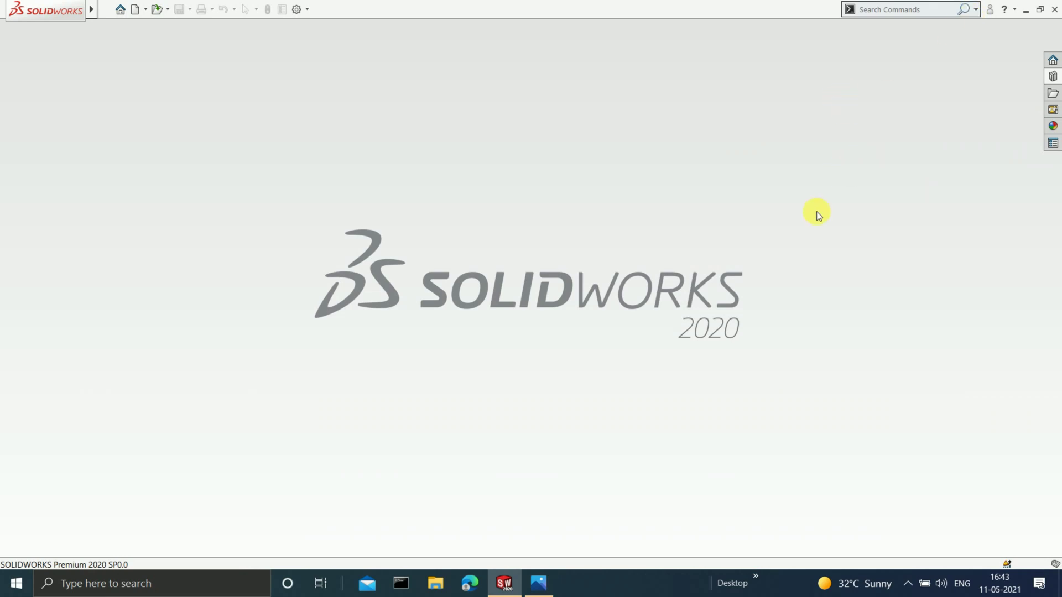
# Step: Create a new, empty part document in SOLIDWORKS
pyautogui.moveTo(17, 8)
pyautogui.click(129, 10)
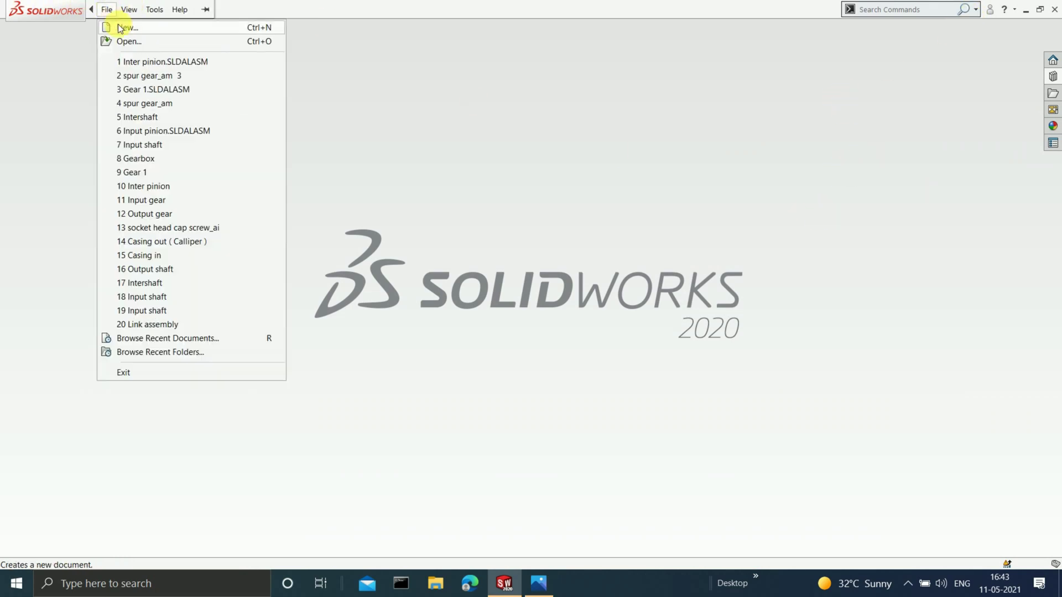
pyautogui.click(126, 29)
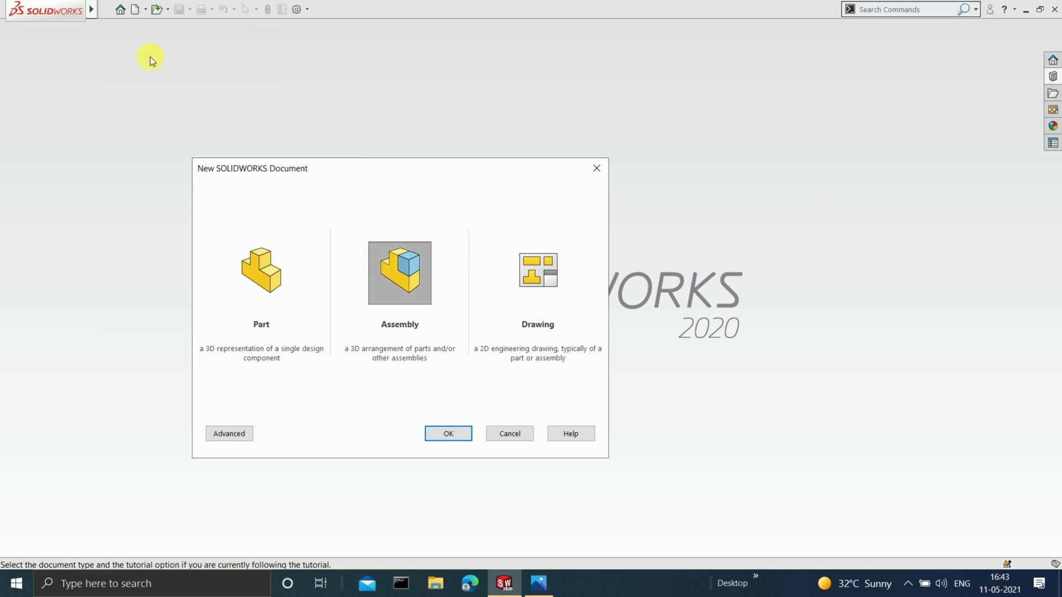
pyautogui.click(241, 258)
pyautogui.click(455, 434)
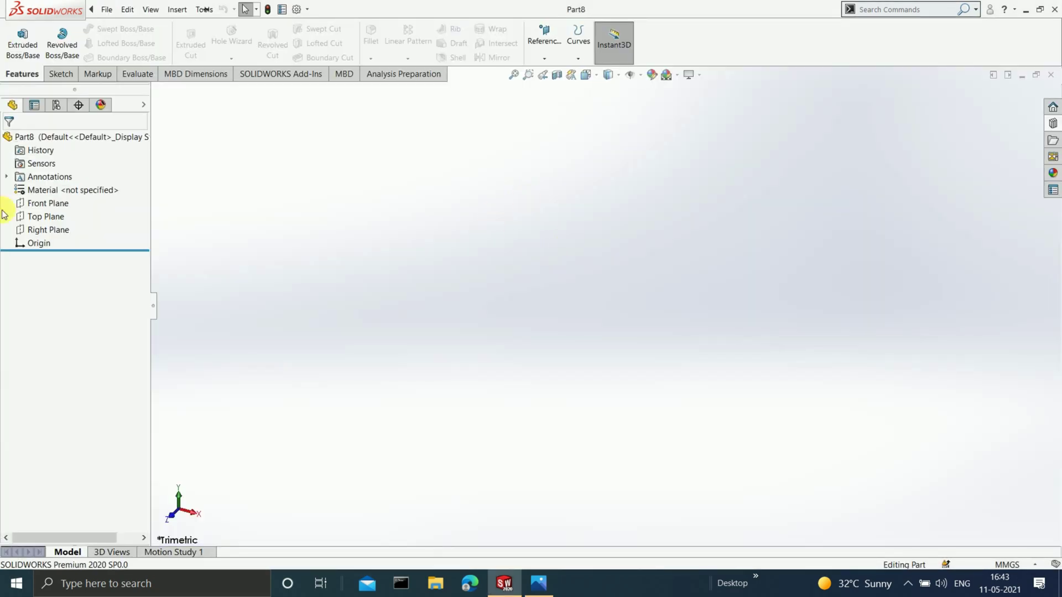
# Step: Start a sketch on the Front Plane and draw a circle about 203 mm in diameter centred on the origin
pyautogui.click(65, 206)
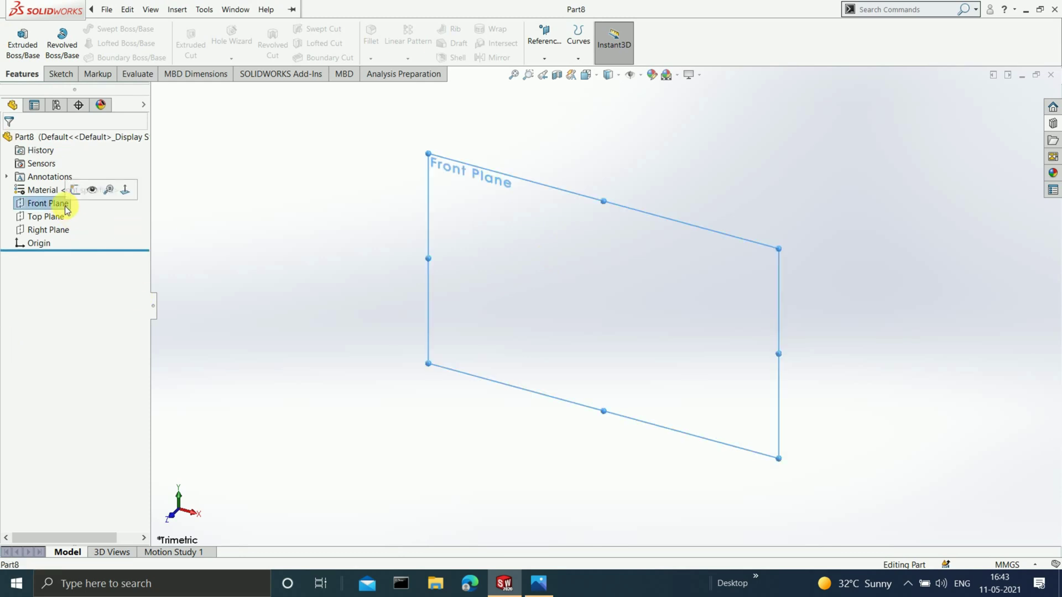
pyautogui.click(65, 75)
pyautogui.click(16, 35)
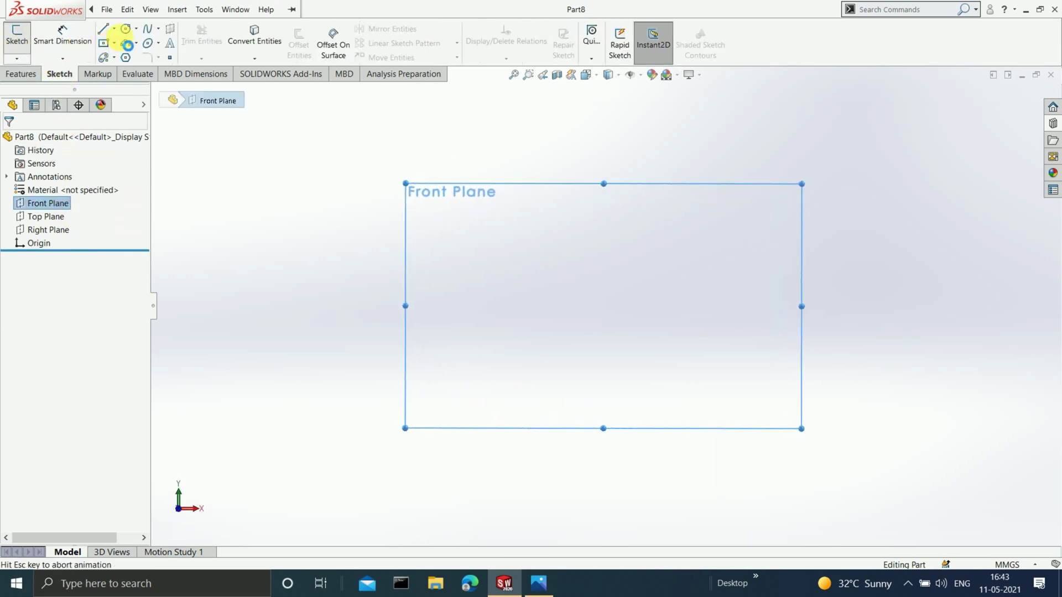
pyautogui.click(126, 28)
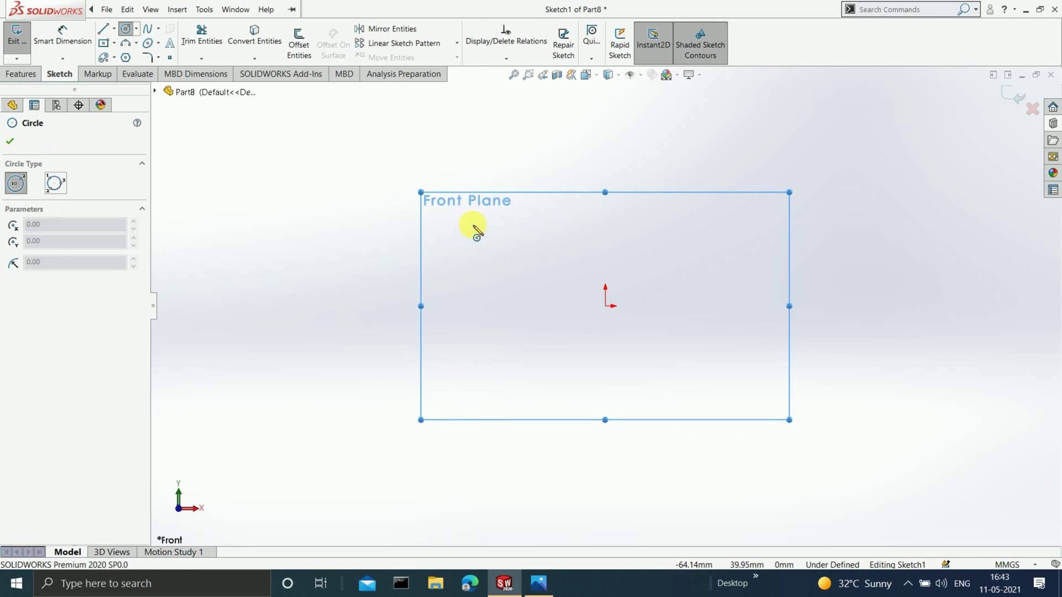
pyautogui.click(605, 306)
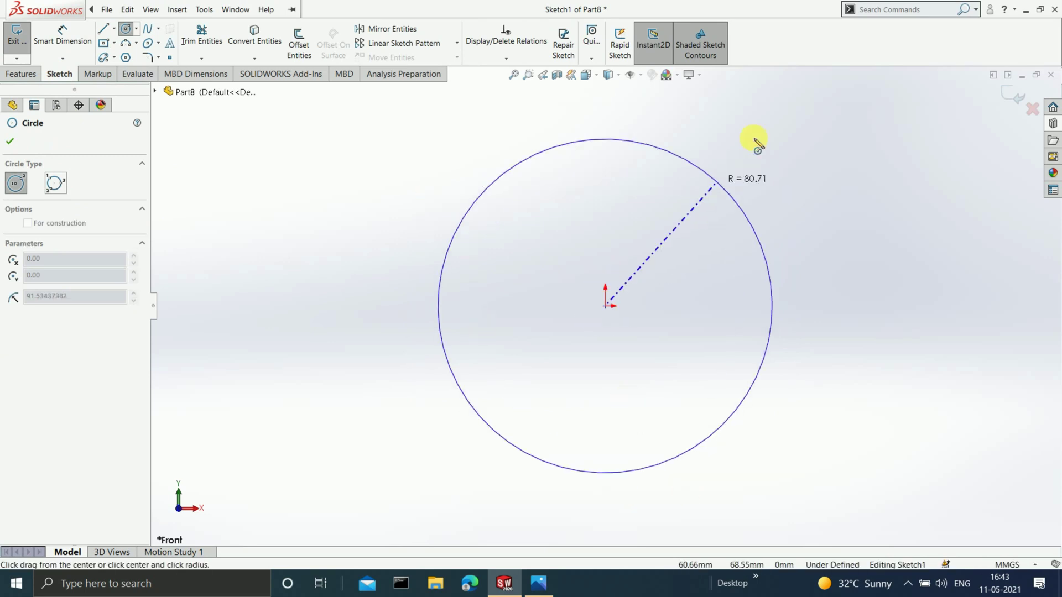
pyautogui.click(749, 151)
# Step: Dimension the circle's diameter to 65 mm and exit the sketch
pyautogui.click(63, 29)
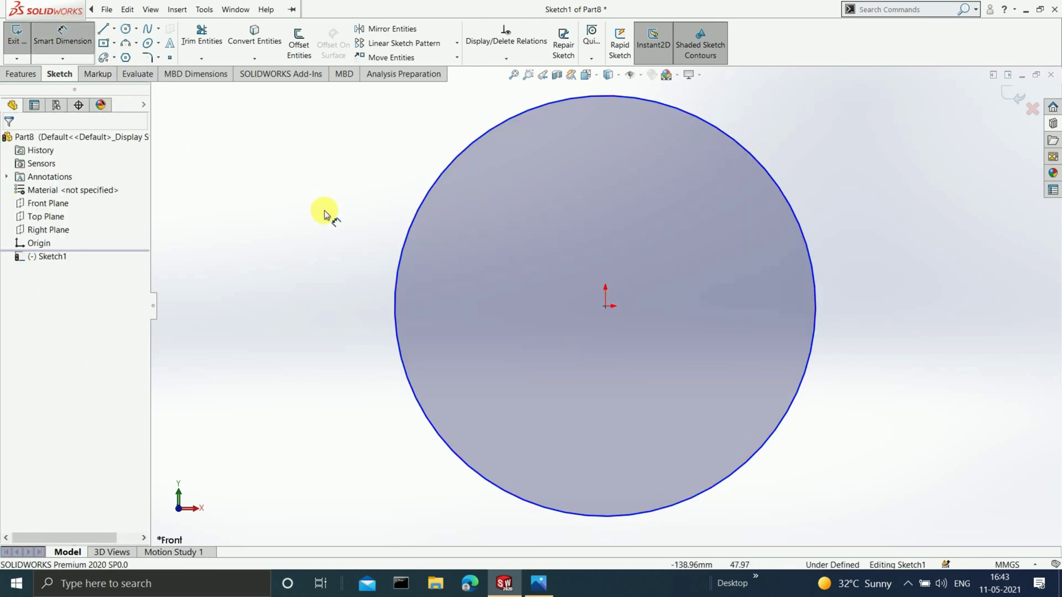
pyautogui.click(406, 245)
pyautogui.click(357, 250)
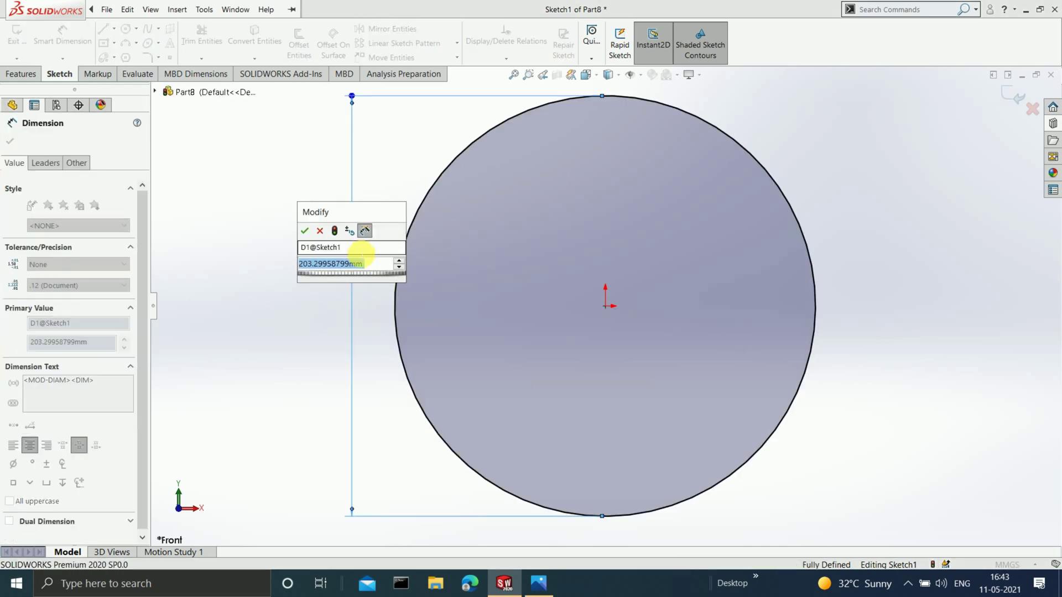
pyautogui.write('65')
pyautogui.press('Return')
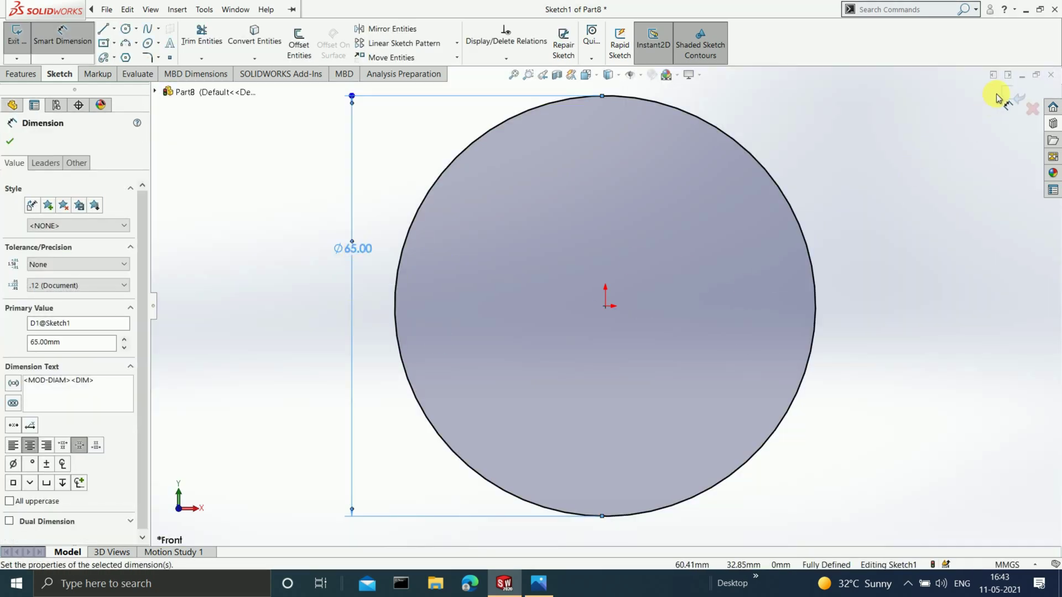
pyautogui.click(1014, 98)
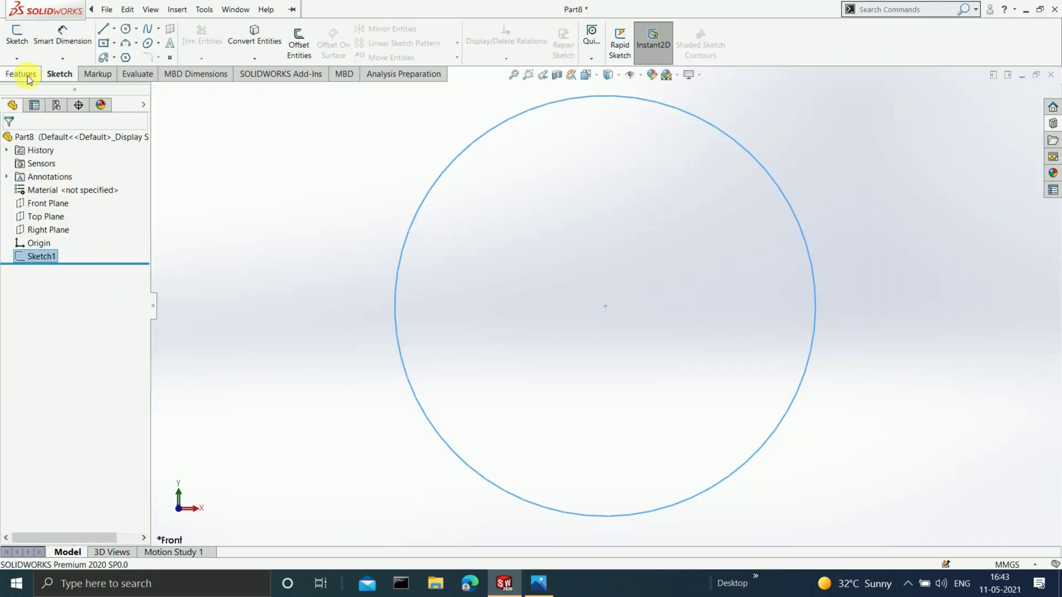
# Step: Extrude the 65 mm circle as a solid boss with a blind depth of 21 mm
pyautogui.click(22, 74)
pyautogui.click(22, 42)
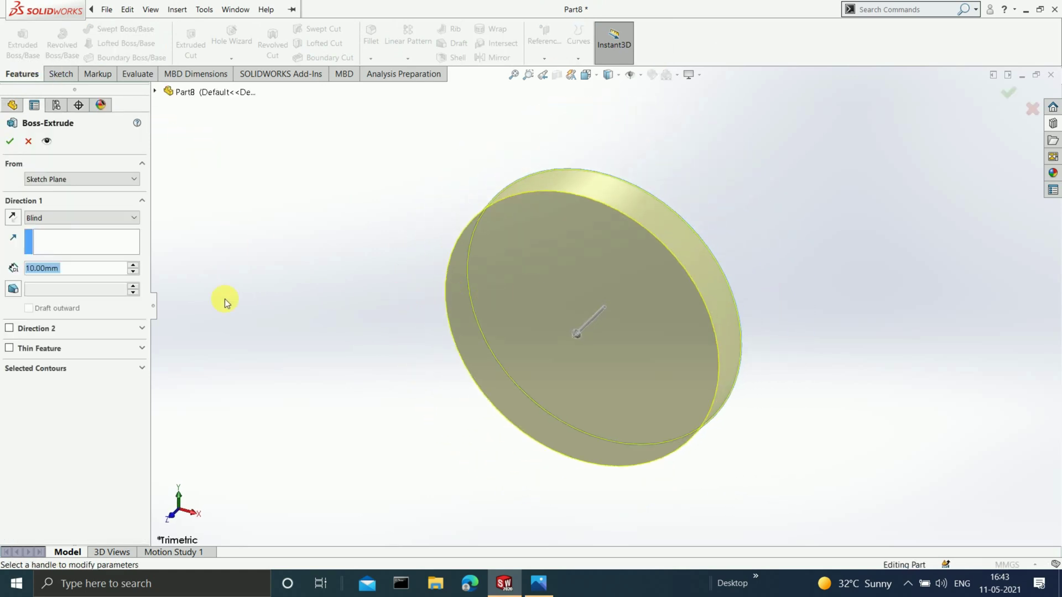
pyautogui.write('2')
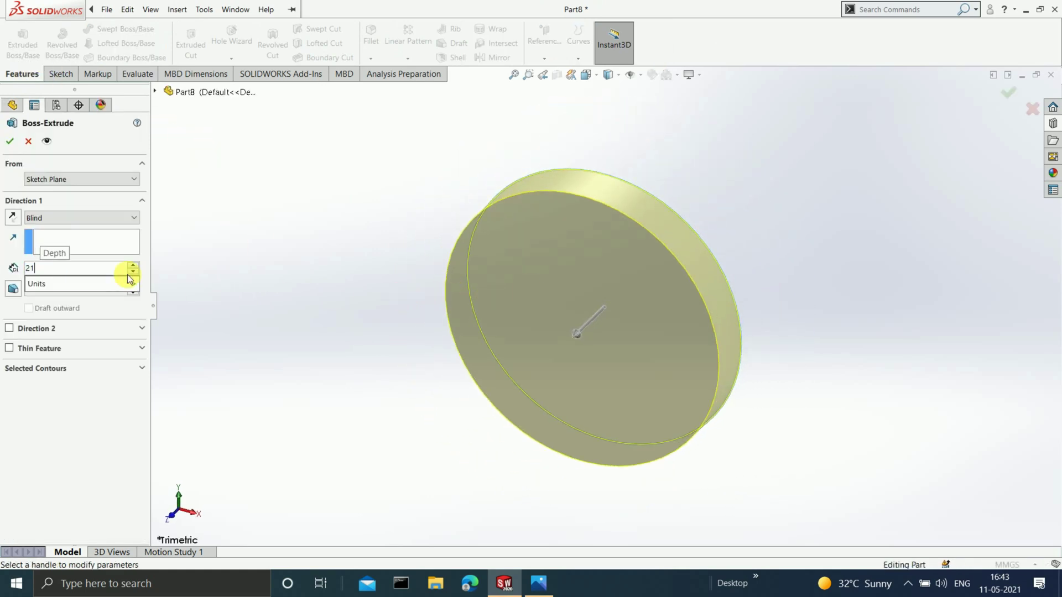
pyautogui.write('1')
pyautogui.press('Return')
pyautogui.click(10, 142)
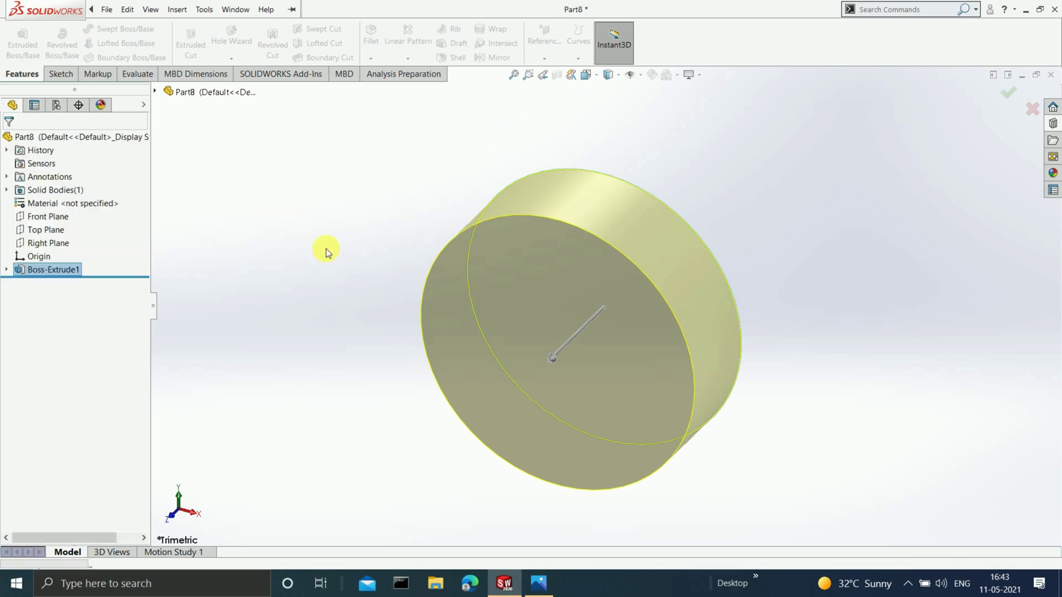
# Step: Change the cylinder's depth to 8 mm and sketch a circle about 74 mm in diameter centred on its front face
pyautogui.scroll(5, 409, 293)
pyautogui.scroll(-6, 570, 315)
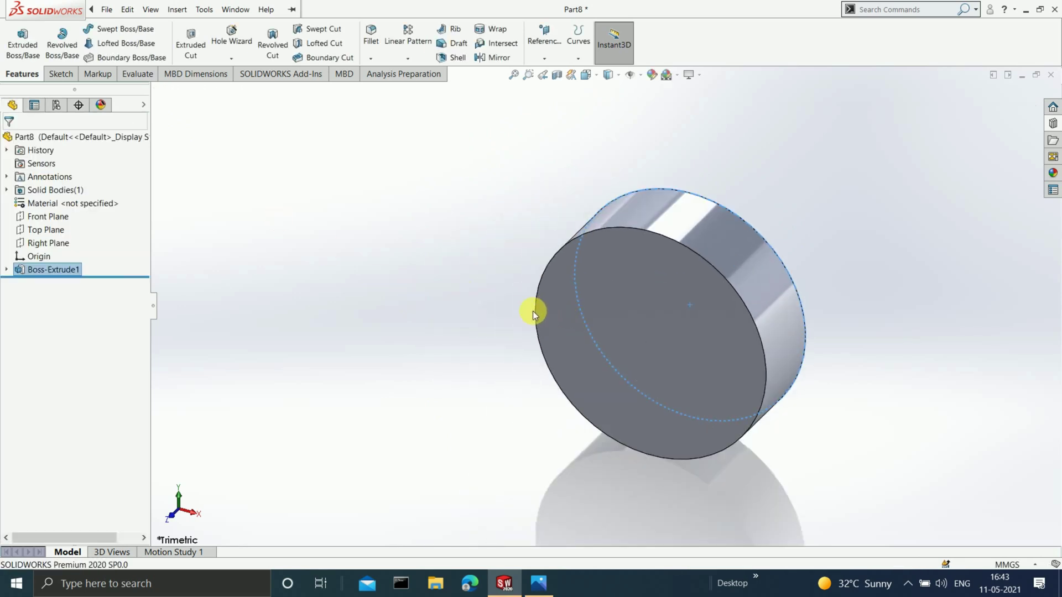
pyautogui.click(669, 317)
pyautogui.hotkey('ctrl', '8')
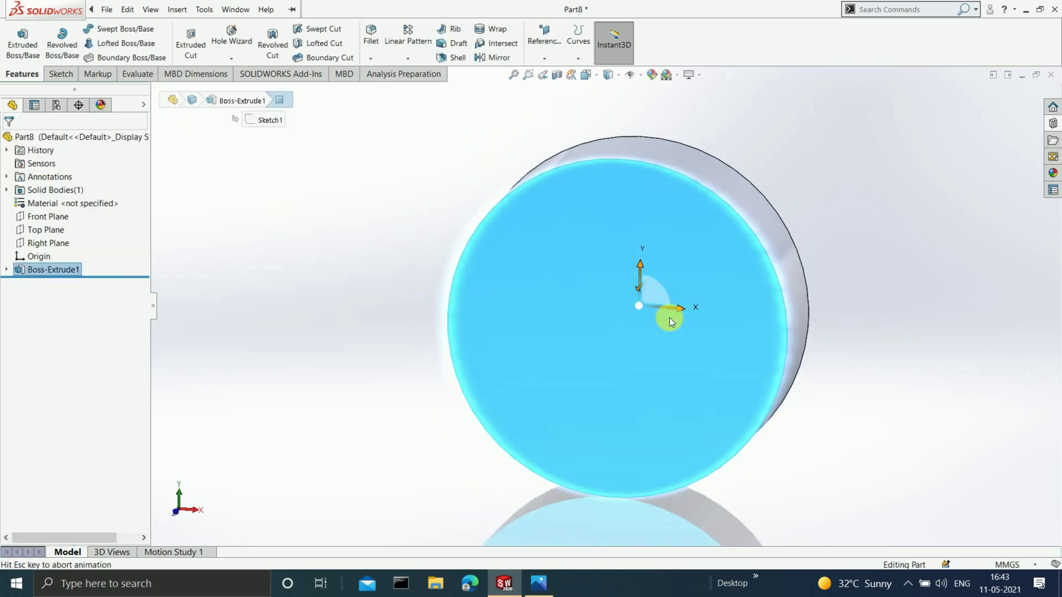
pyautogui.click(114, 9)
pyautogui.click(61, 74)
pyautogui.click(126, 28)
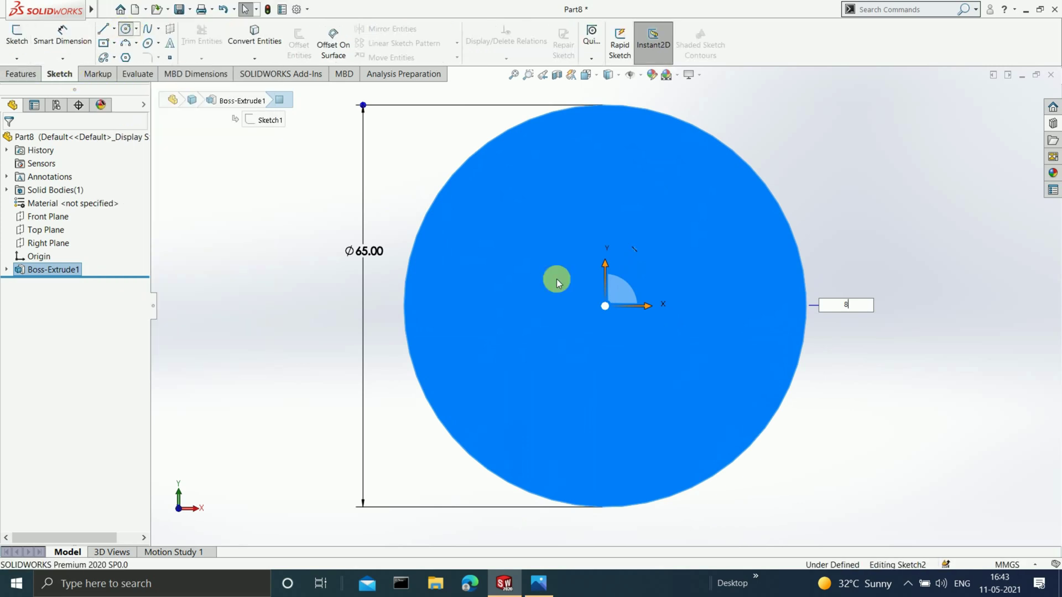
pyautogui.click(612, 314)
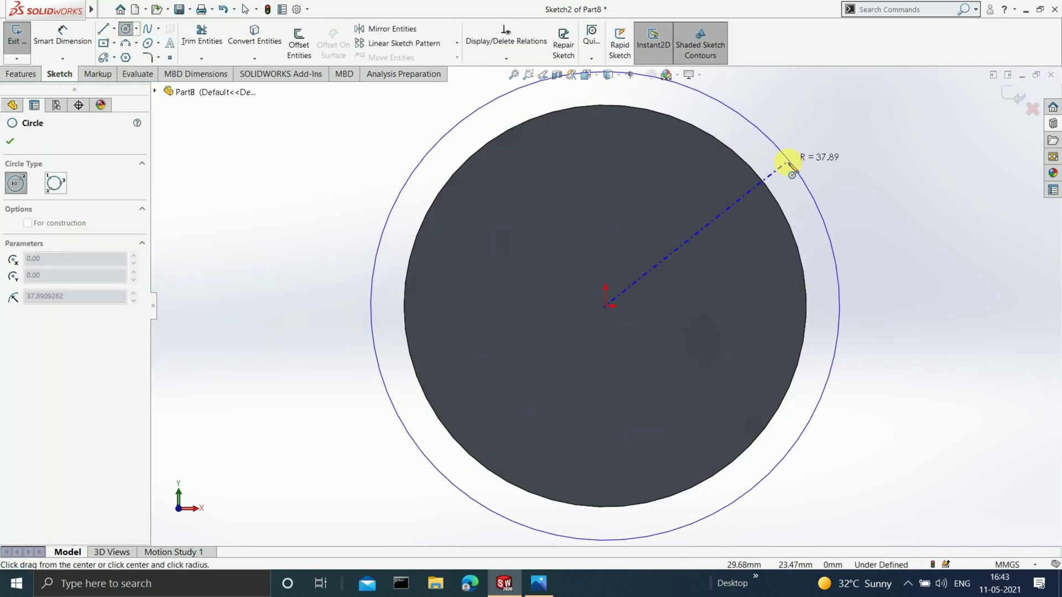
pyautogui.click(789, 177)
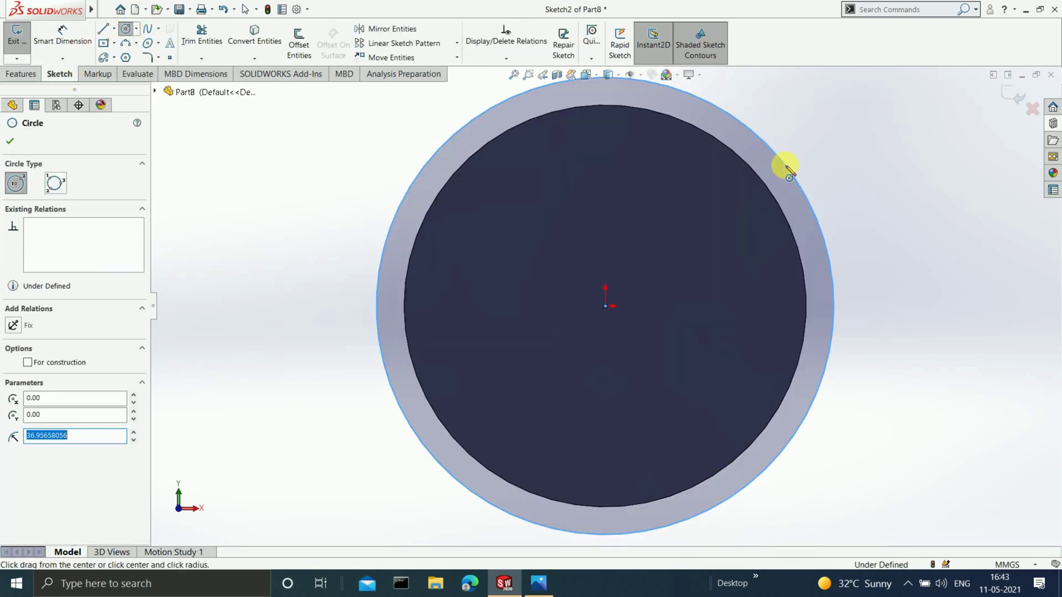
# Step: Dimension the new circle's diameter to 70 mm and exit the sketch
pyautogui.click(71, 40)
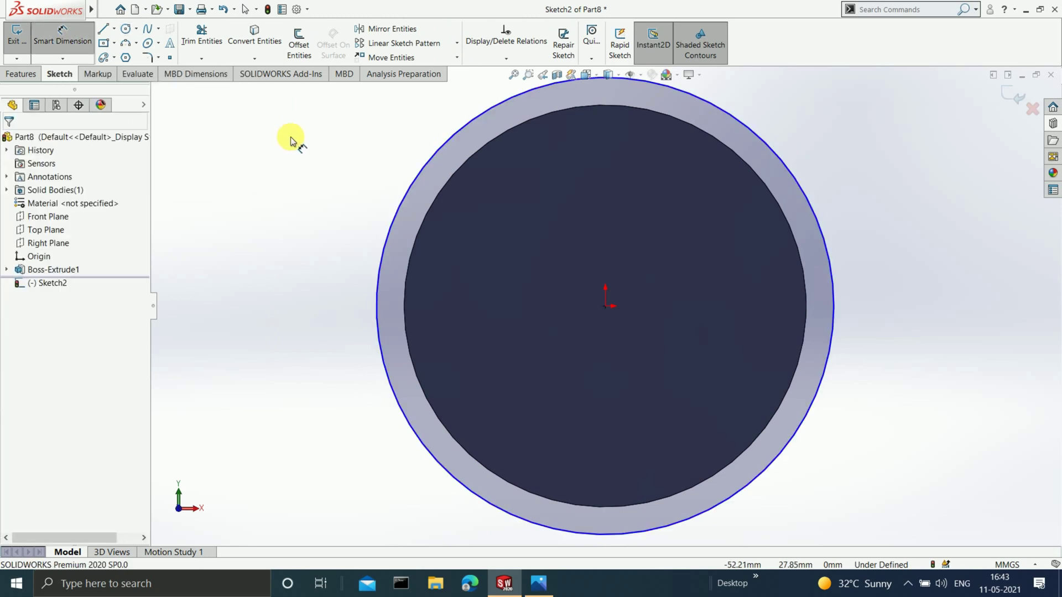
pyautogui.click(406, 197)
pyautogui.click(354, 200)
pyautogui.press('Return')
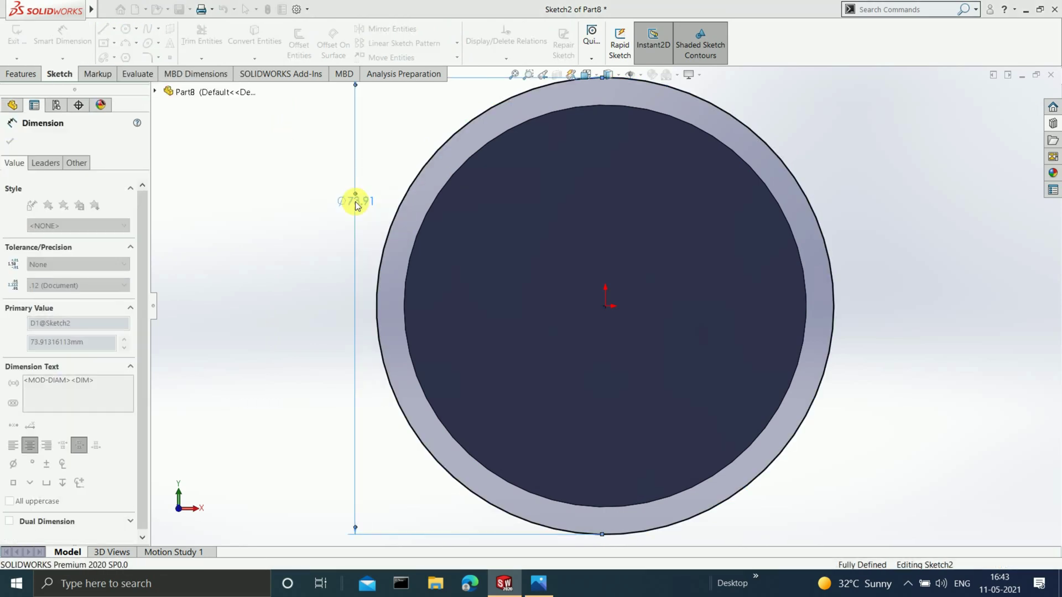
pyautogui.click(1015, 95)
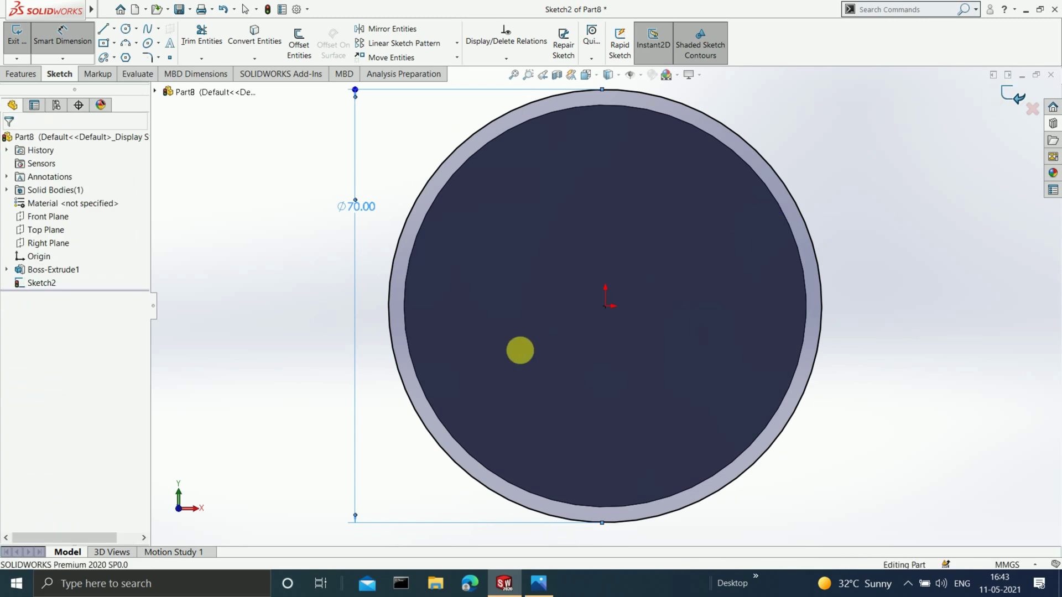
# Step: Extrude the 70 mm circle outward from the cylinder's face with a blind depth of 21 mm and merged result
pyautogui.click(45, 283)
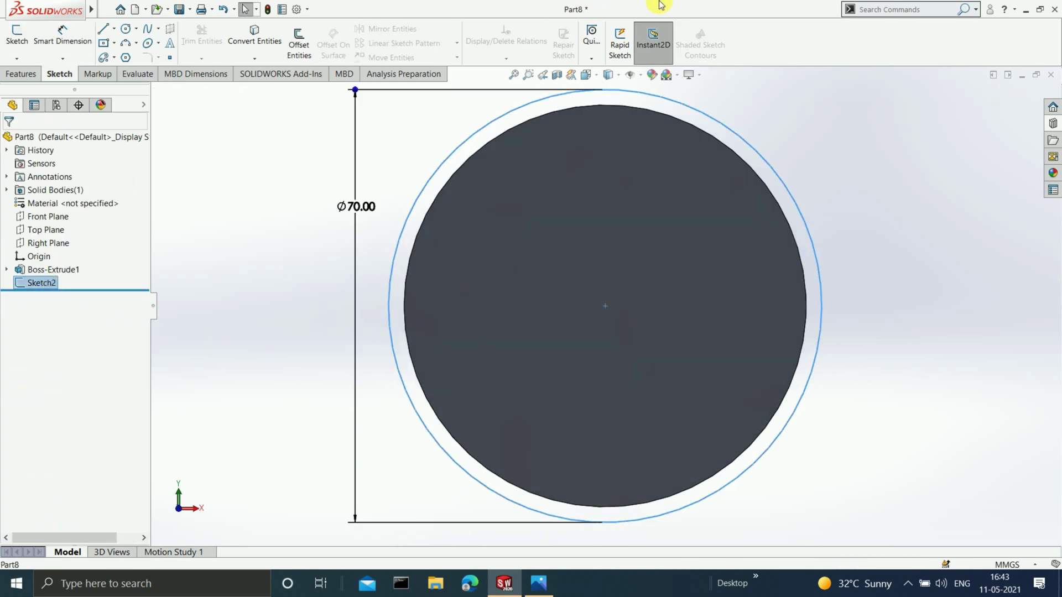
pyautogui.click(16, 77)
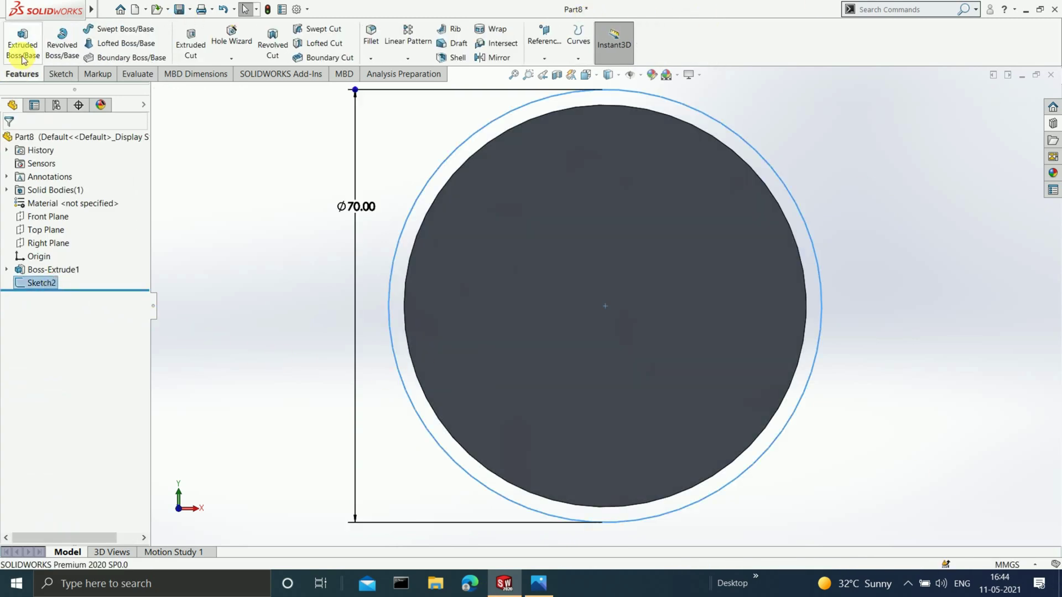
pyautogui.click(23, 44)
pyautogui.moveTo(763, 240); pyautogui.dragTo(734, 254, button='middle')
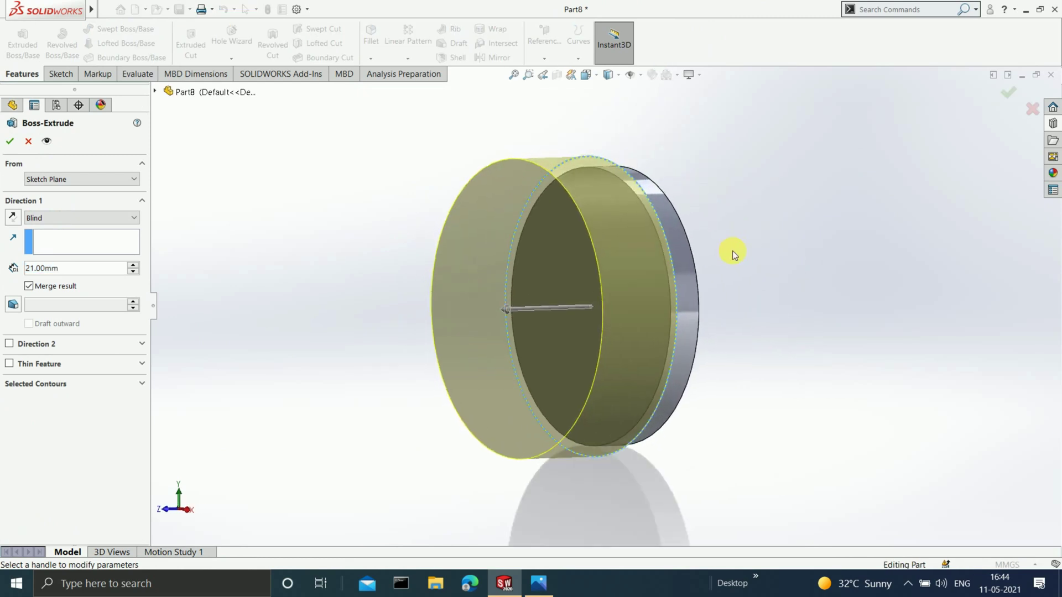
pyautogui.press('Return')
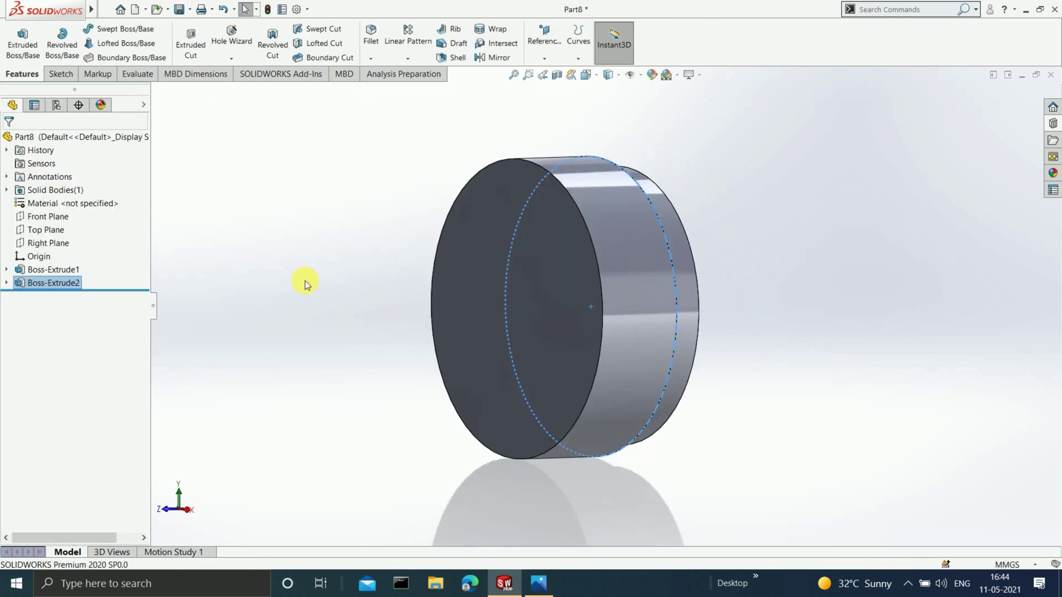
# Step: Reduce the 70 mm disc's depth to 3 mm and sketch a circle about 63 mm in diameter centred on its front face
pyautogui.click(640, 296)
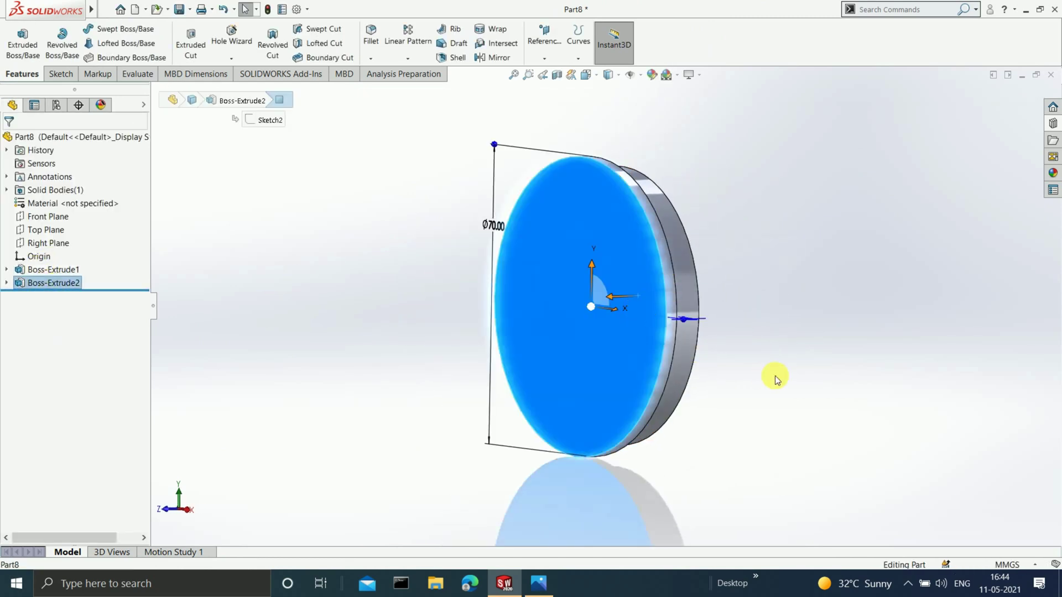
pyautogui.hotkey('ctrl', '8')
pyautogui.click(58, 75)
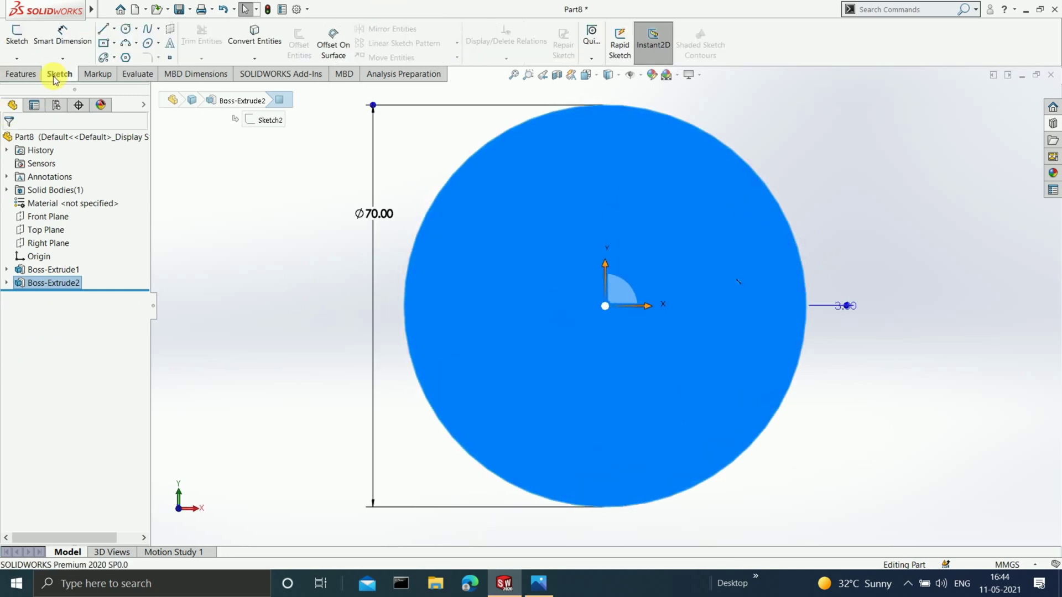
pyautogui.click(127, 28)
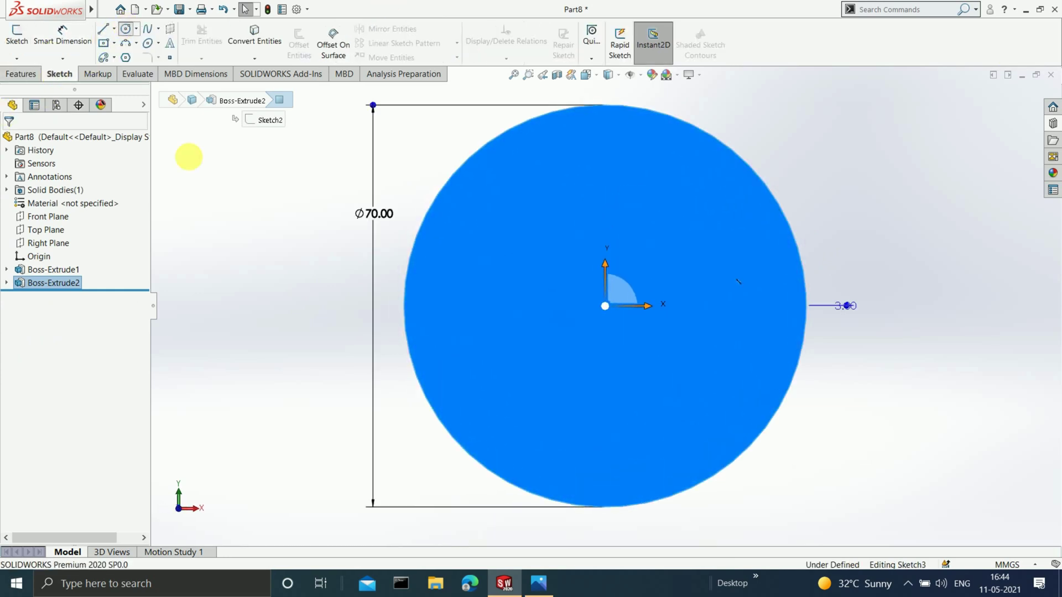
pyautogui.click(606, 307)
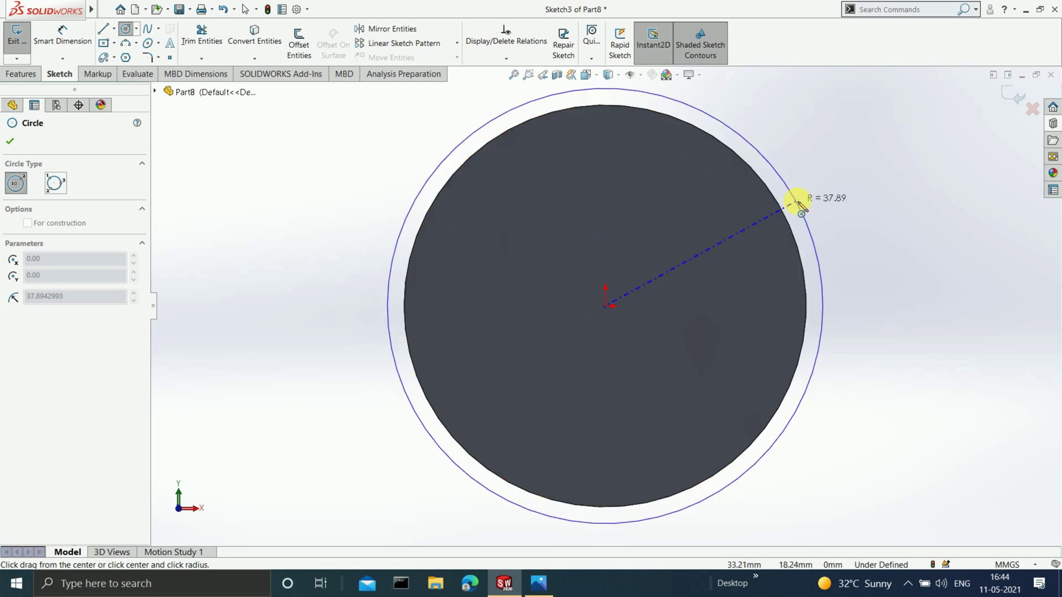
pyautogui.click(768, 227)
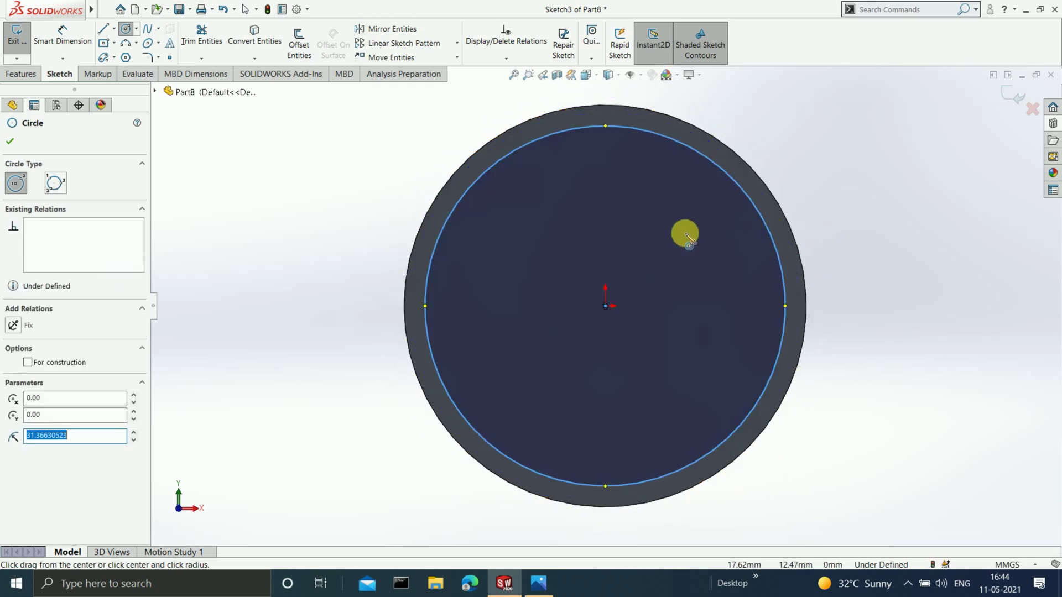
# Step: Dimension the circle on the 70 mm disc's front face to a 65 mm diameter and exit the sketch
pyautogui.click(65, 38)
pyautogui.scroll(-4, 609, 244)
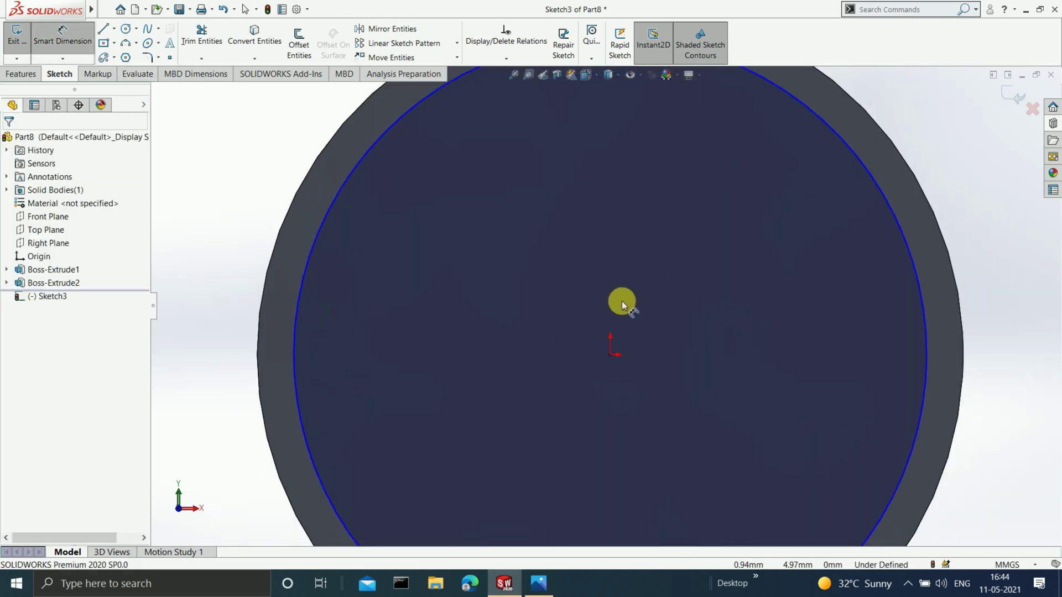
pyautogui.scroll(1, 622, 301)
pyautogui.click(857, 263)
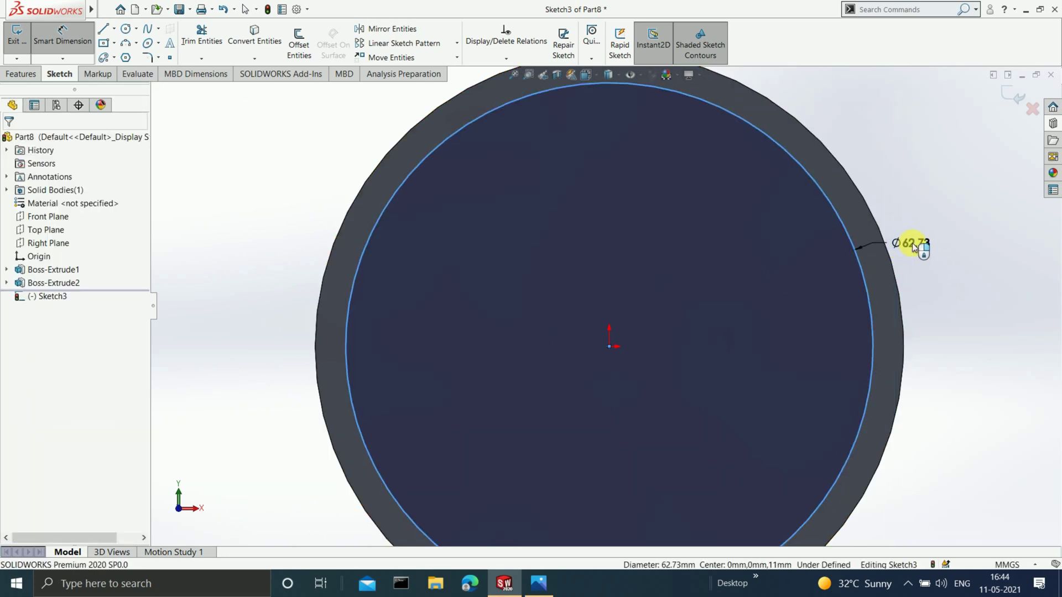
pyautogui.click(911, 243)
pyautogui.write('65')
pyautogui.press('Return')
pyautogui.scroll(2, 910, 244)
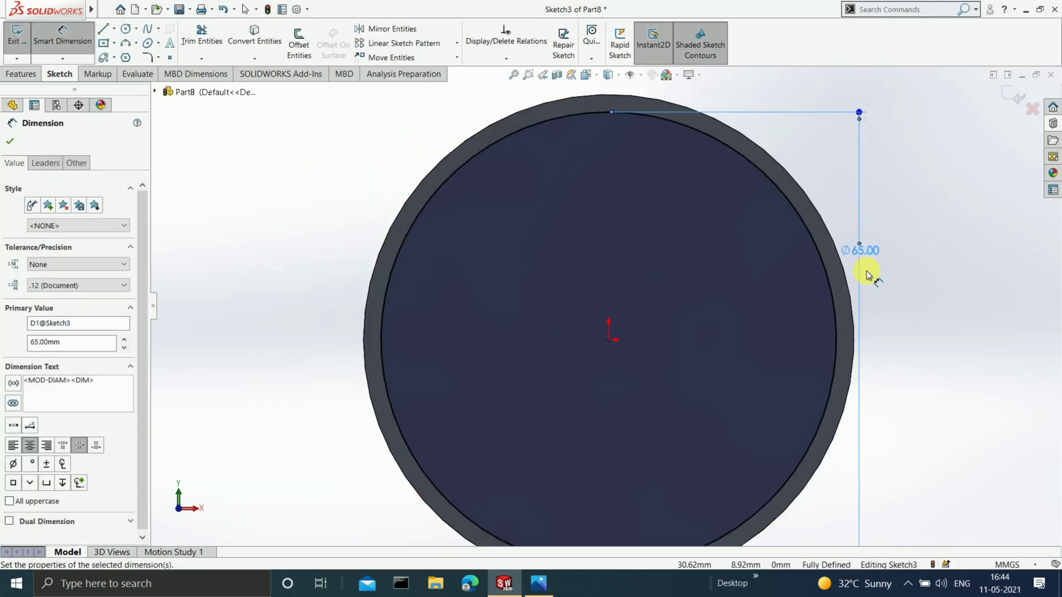
pyautogui.click(1012, 94)
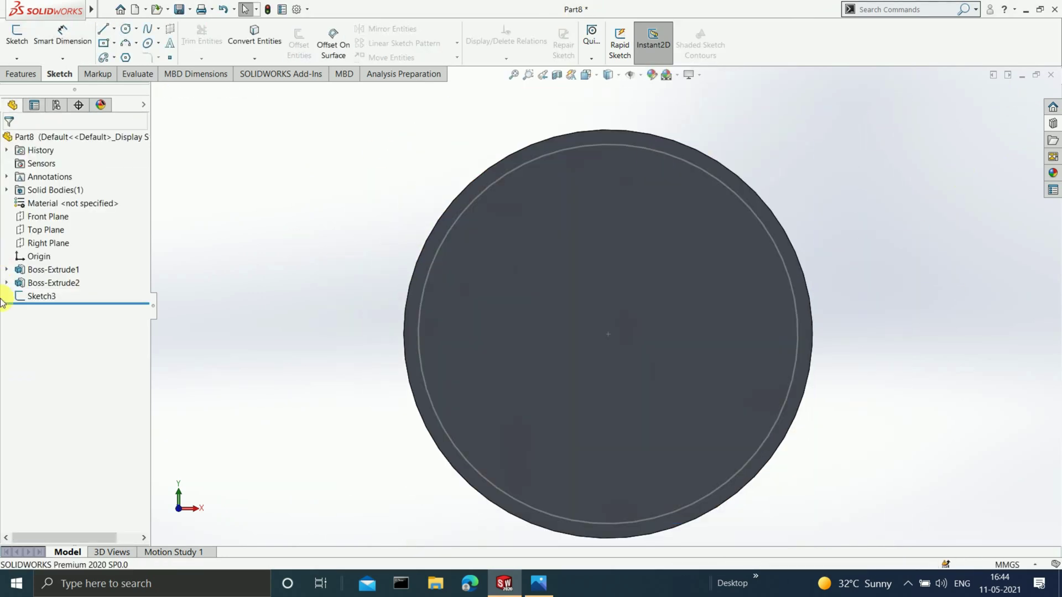
# Step: Extrude the 65 mm circle outward from the disc with a blind depth of 31 mm and merged result
pyautogui.click(40, 297)
pyautogui.click(20, 74)
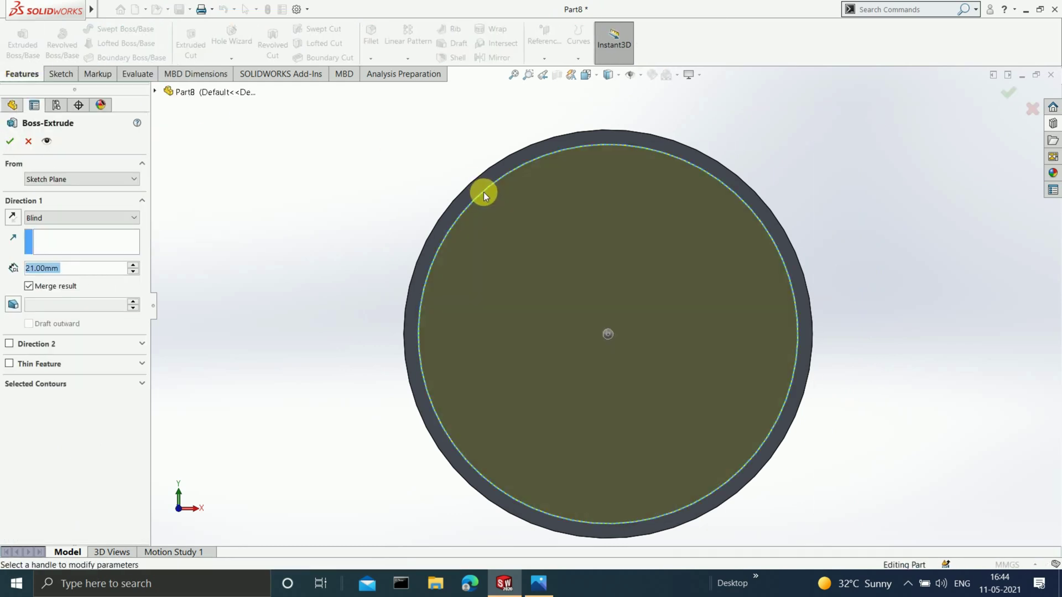
pyautogui.scroll(1, 122, 273)
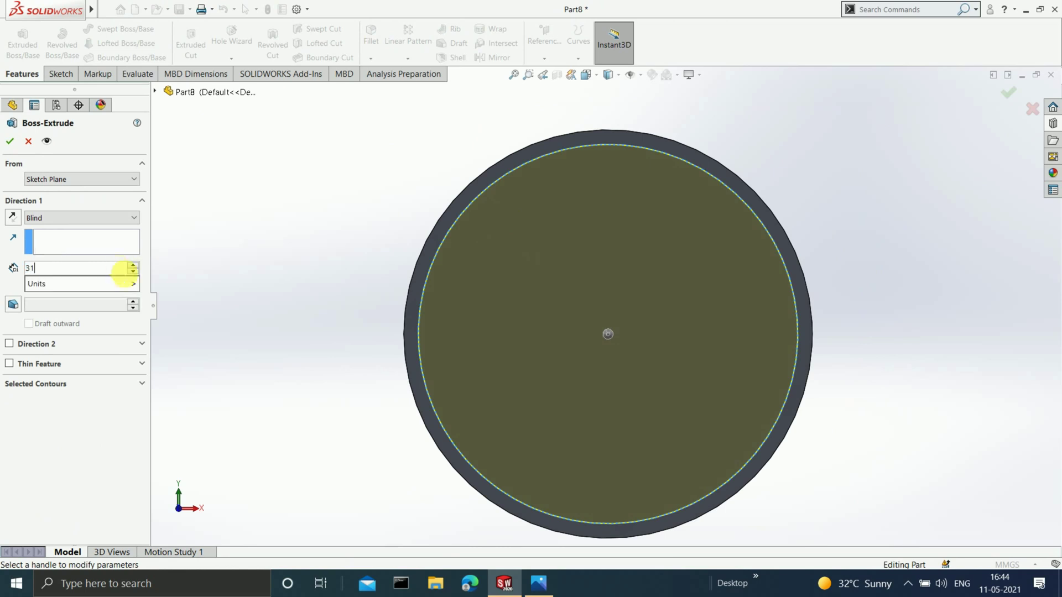
pyautogui.click(10, 141)
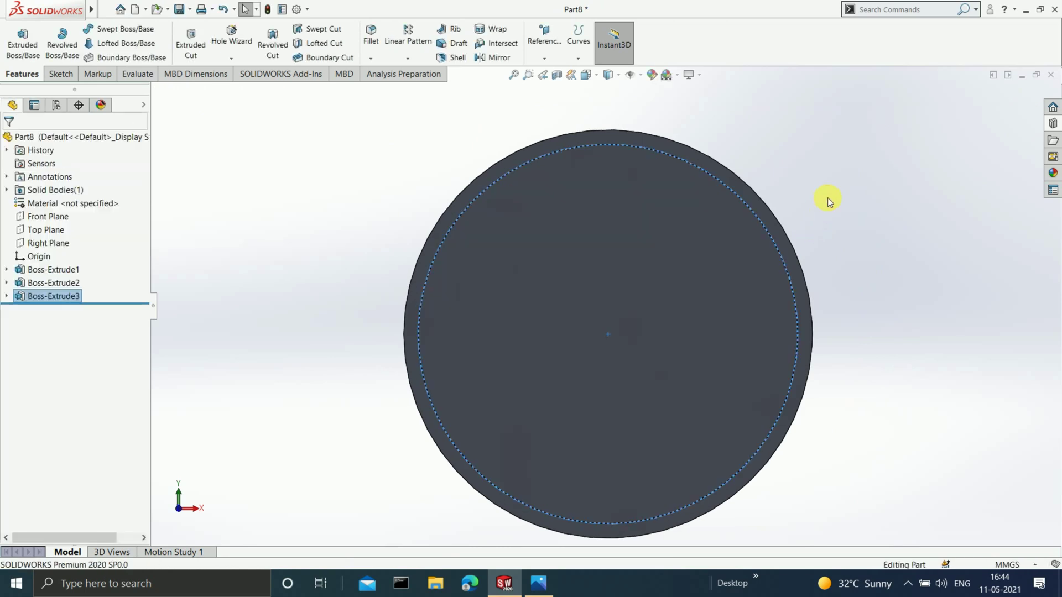
# Step: Change the 65 mm cylinder's depth to 8 mm and sketch a circle about 59 mm in diameter centred on its front face
pyautogui.moveTo(829, 197); pyautogui.dragTo(737, 294, button='middle')
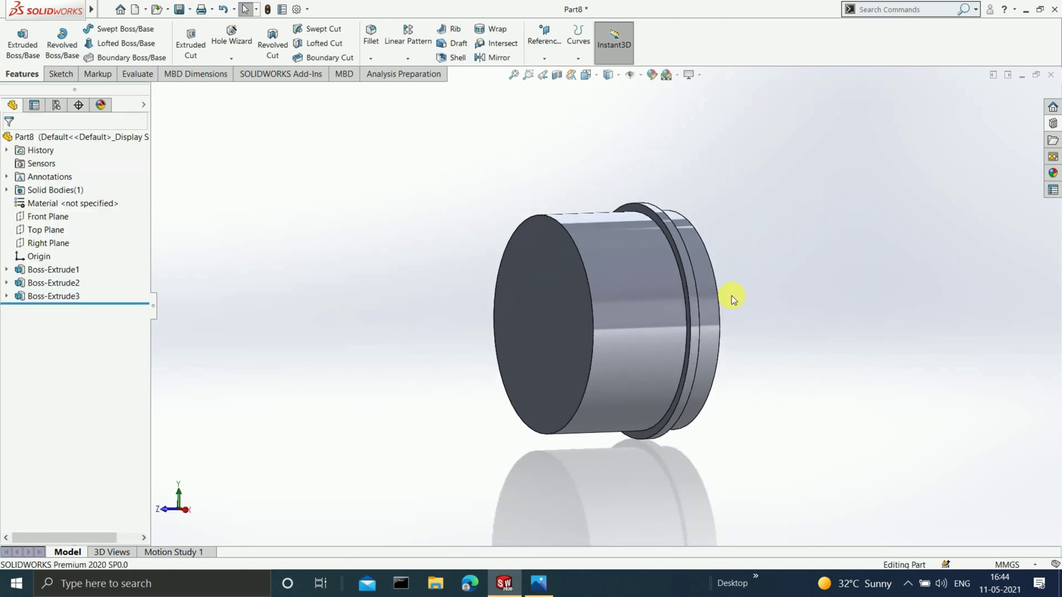
pyautogui.click(584, 349)
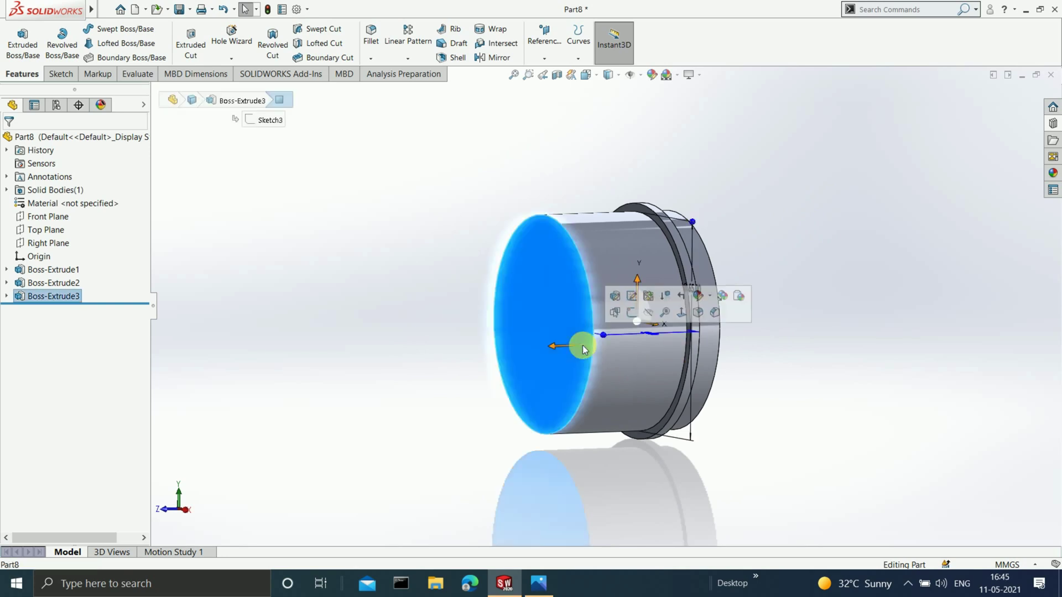
pyautogui.hotkey('ctrl', '8')
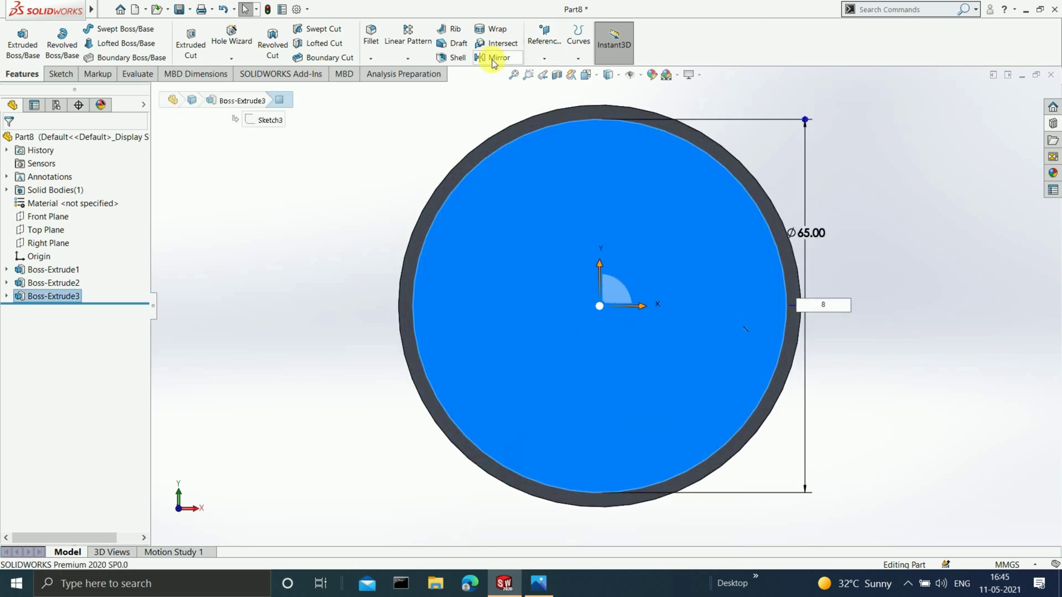
pyautogui.click(62, 73)
pyautogui.click(126, 29)
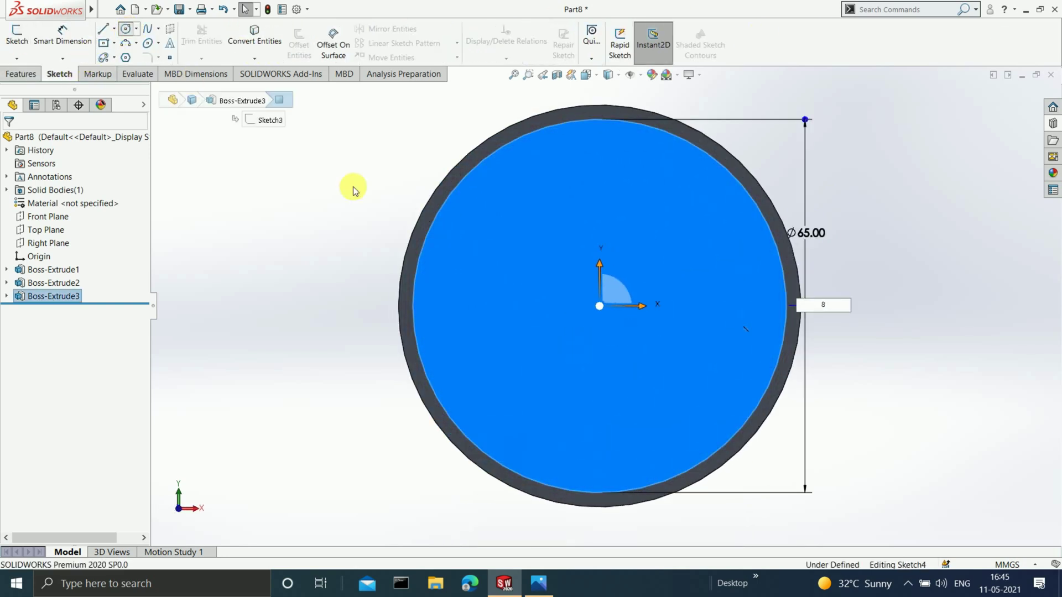
pyautogui.click(599, 306)
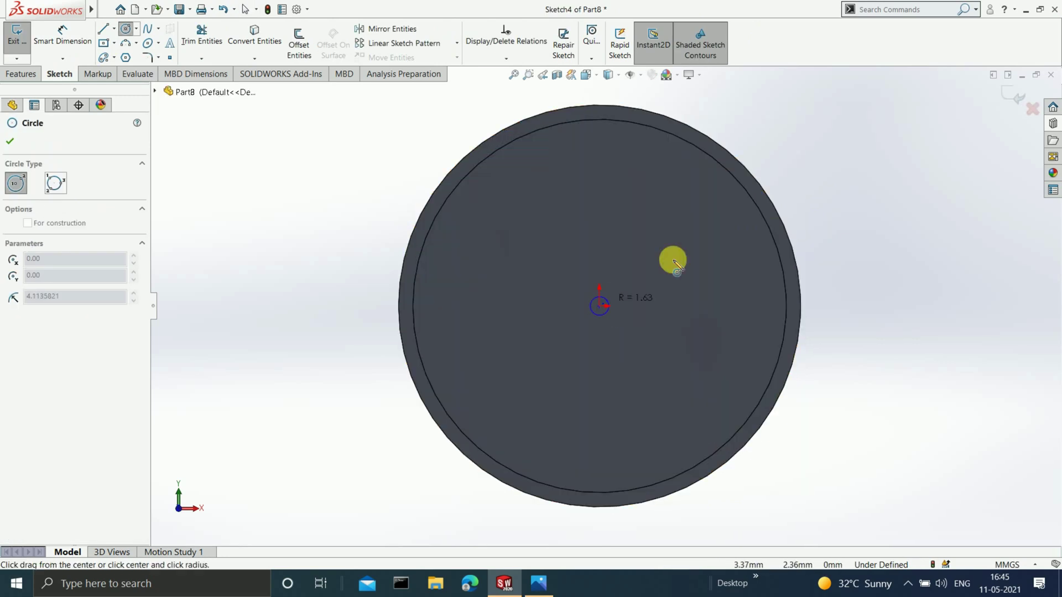
pyautogui.click(738, 209)
# Step: Dimension the new circle's diameter to 69 mm and exit the sketch
pyautogui.click(62, 34)
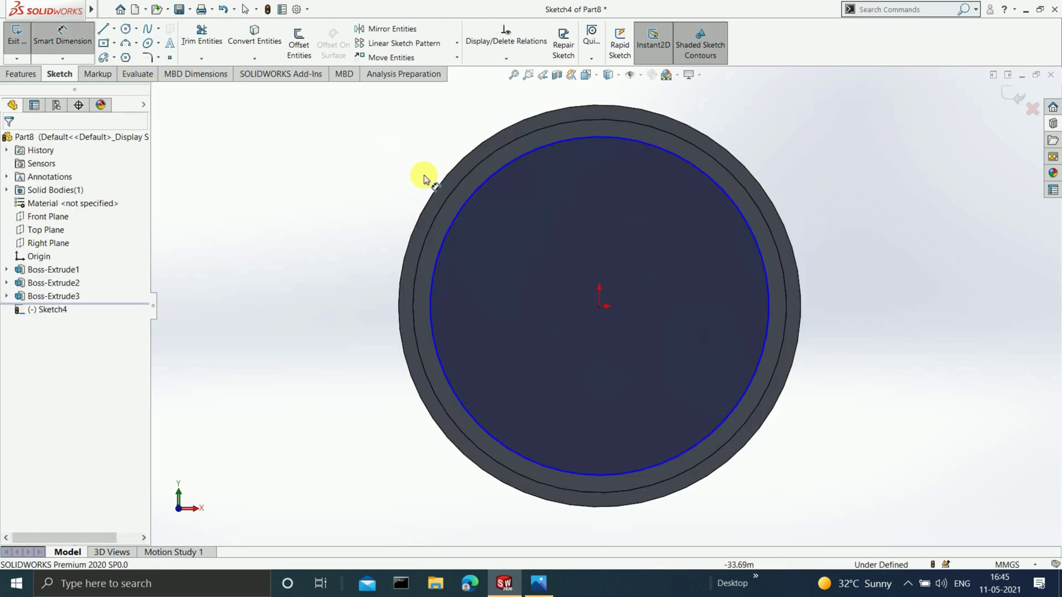
pyautogui.click(461, 210)
pyautogui.click(304, 227)
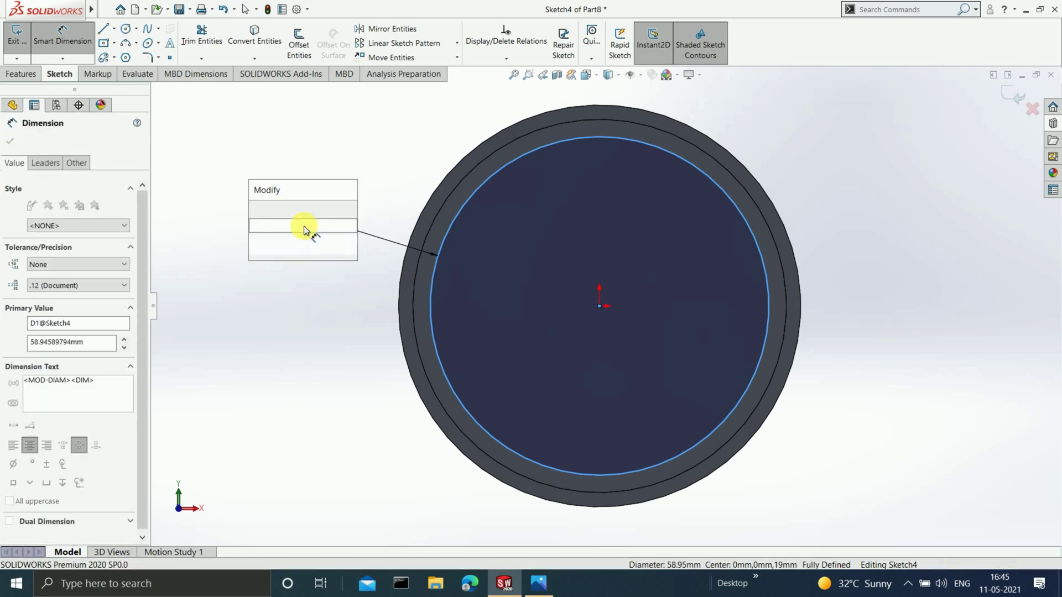
pyautogui.write('69')
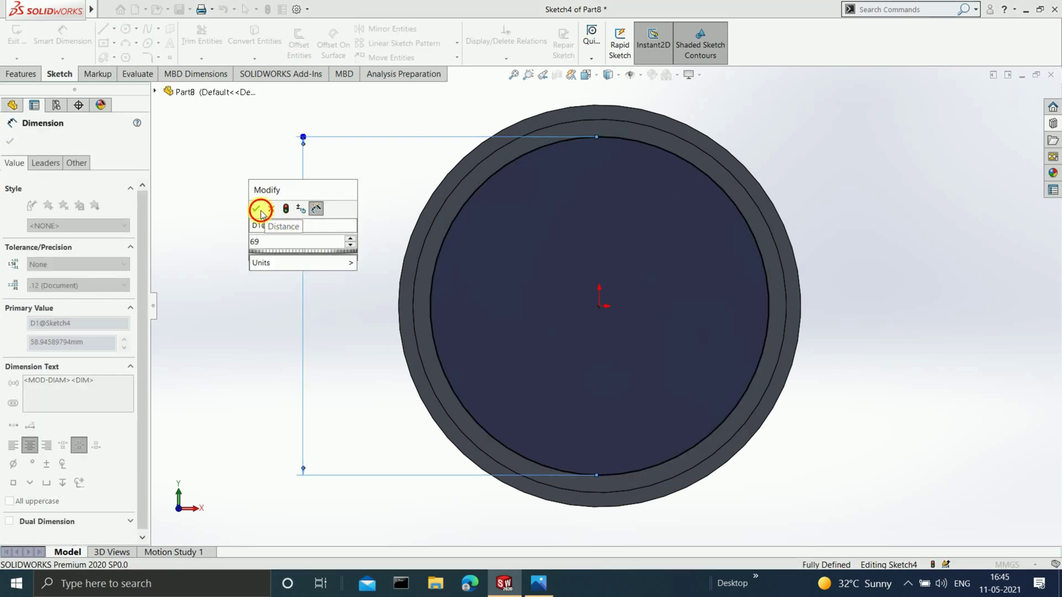
pyautogui.click(260, 210)
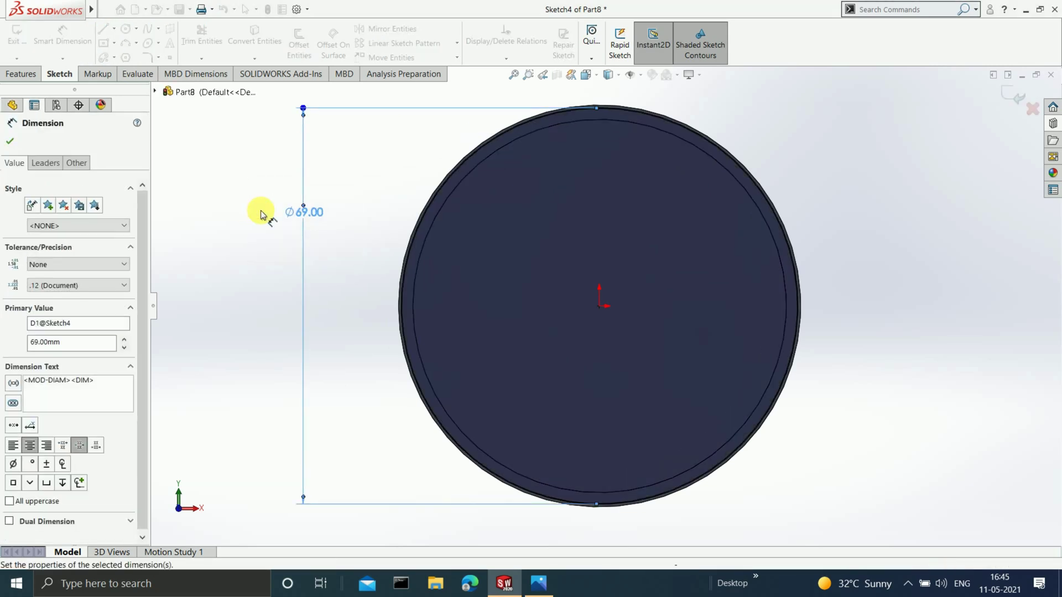
pyautogui.click(1007, 95)
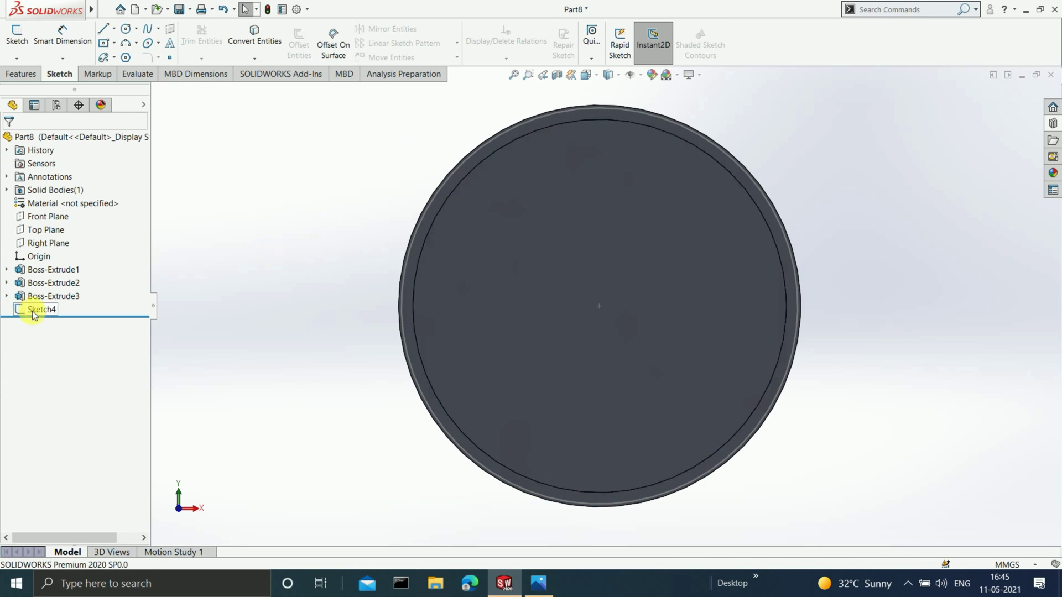
# Step: Extrude the 69 mm circle outward from the cylinder's face with a blind depth of 18 mm and merged result
pyautogui.click(34, 310)
pyautogui.click(21, 74)
pyautogui.click(22, 42)
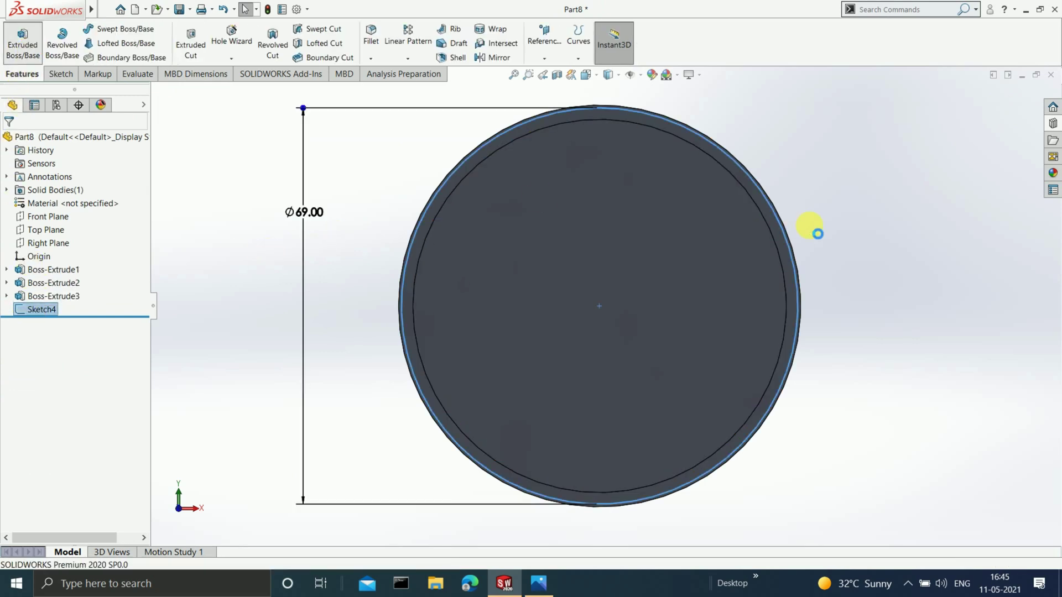
pyautogui.moveTo(801, 238); pyautogui.dragTo(779, 267, button='middle')
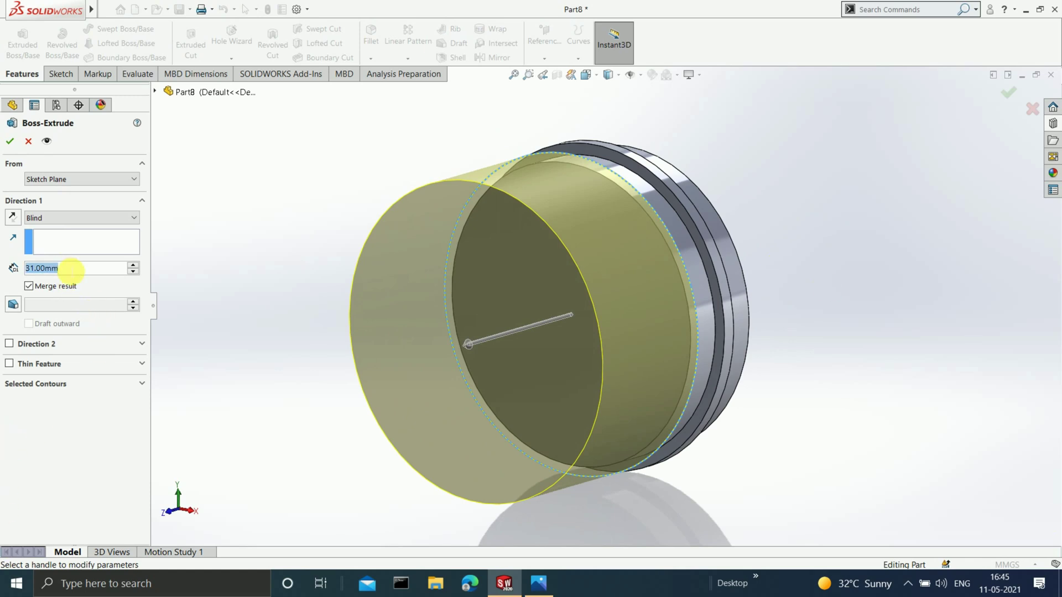
pyautogui.write('18')
pyautogui.press('Return')
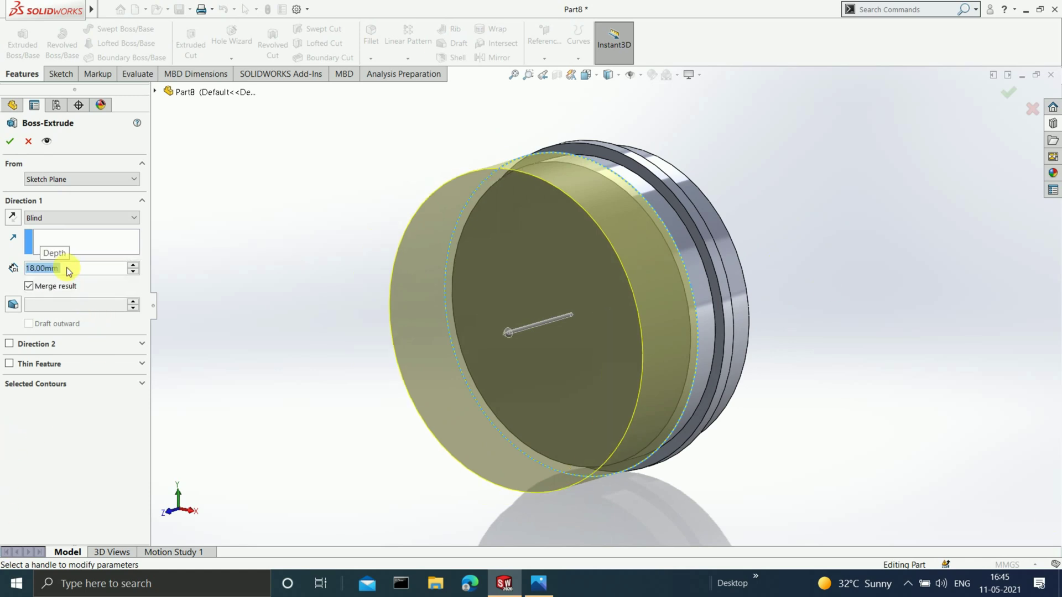
pyautogui.click(12, 140)
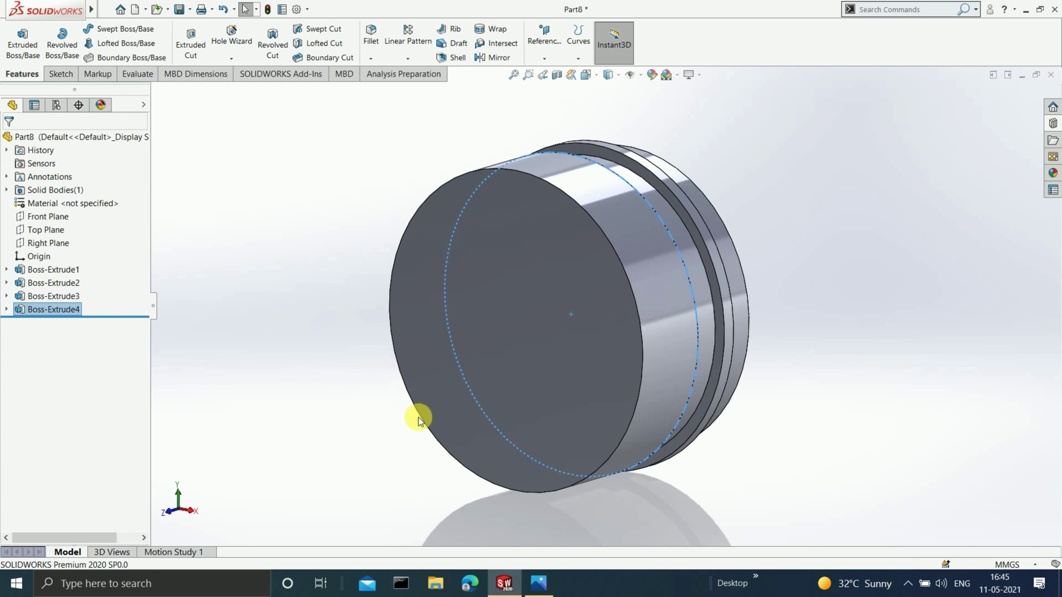
# Step: Change the 69 mm section's depth to 8 mm and sketch a circle about 58 mm in diameter centred on its front face
pyautogui.click(597, 332)
pyautogui.hotkey('ctrl', '8')
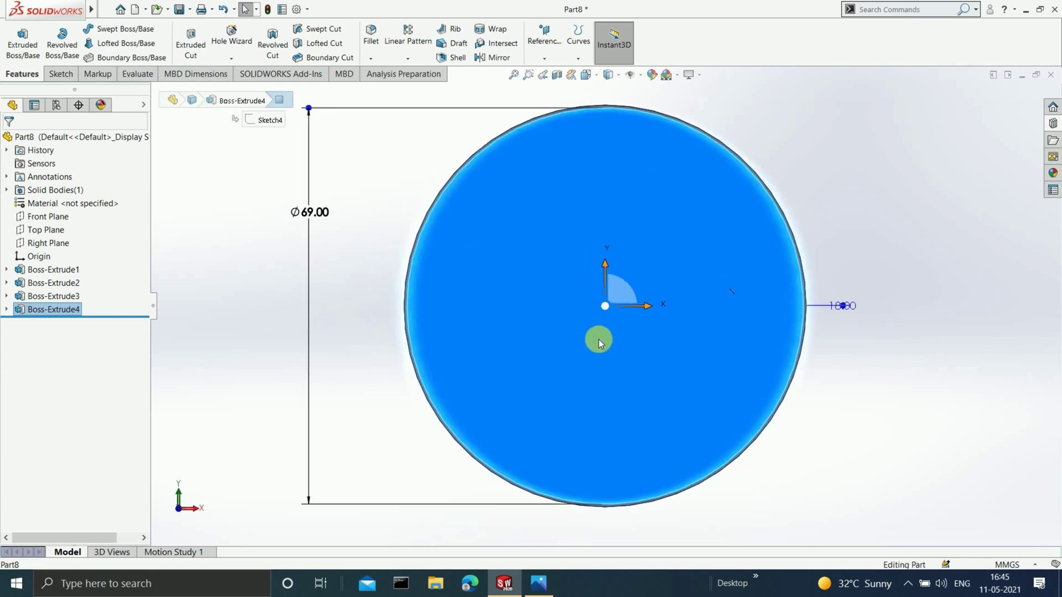
pyautogui.click(69, 73)
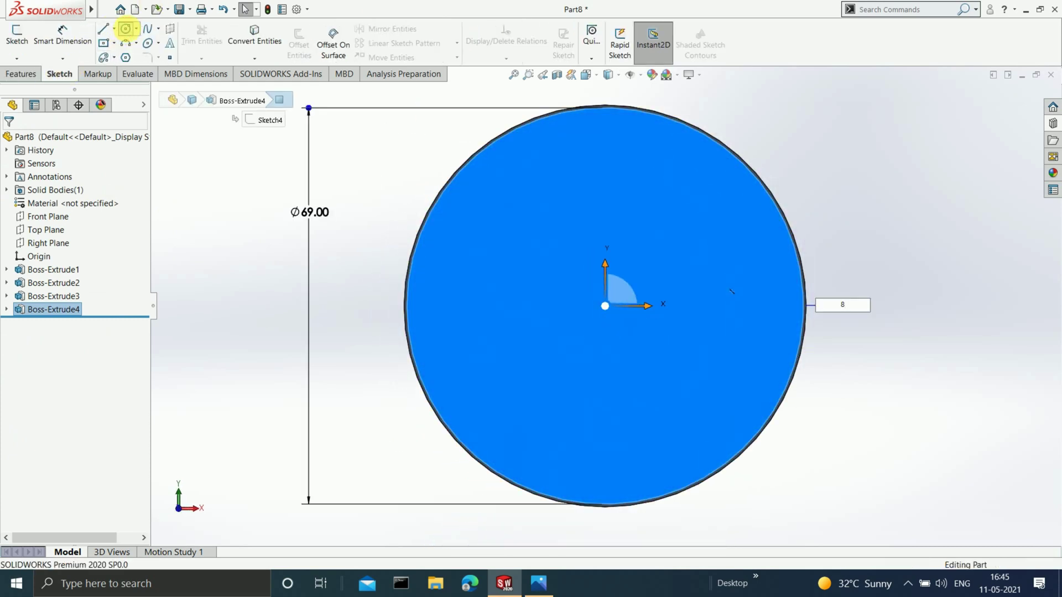
pyautogui.click(126, 28)
pyautogui.moveTo(603, 317); pyautogui.dragTo(728, 194)
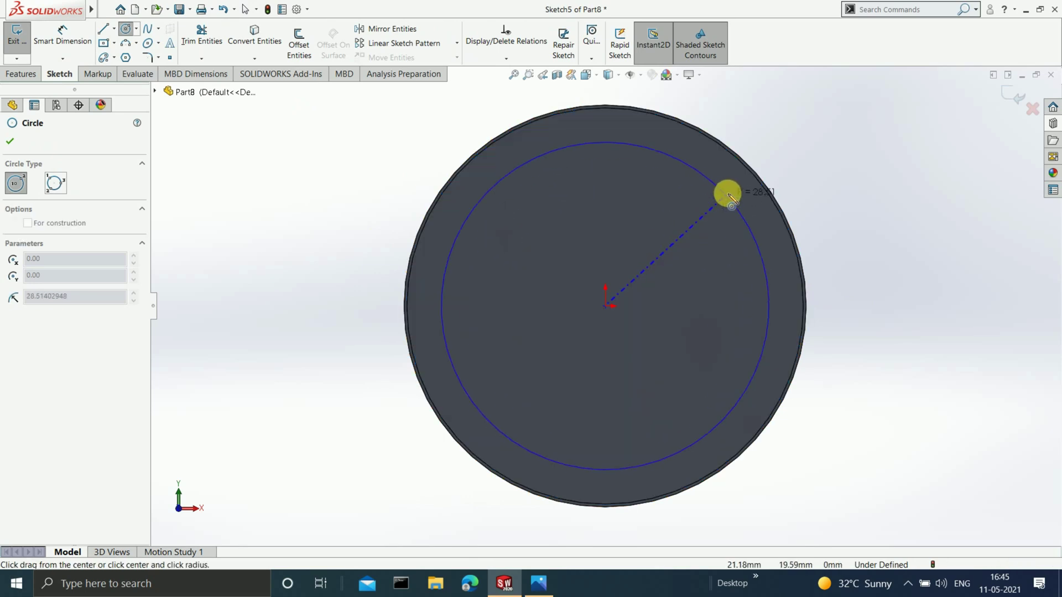
# Step: Dimension the circle on the 69 mm section's face to a 65 mm diameter and exit the sketch
pyautogui.click(65, 32)
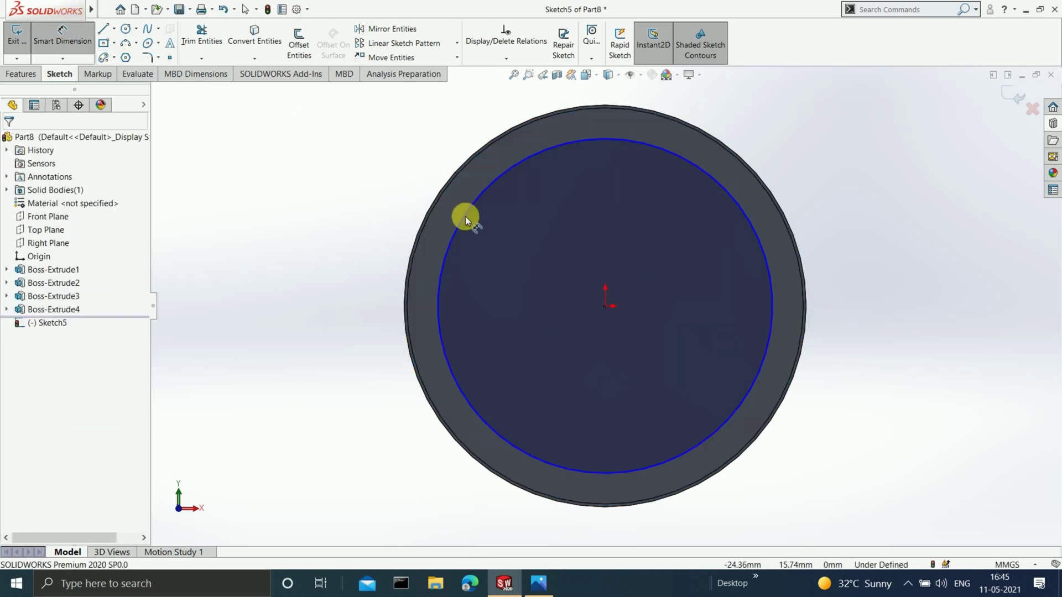
pyautogui.click(466, 217)
pyautogui.click(350, 253)
pyautogui.write('65')
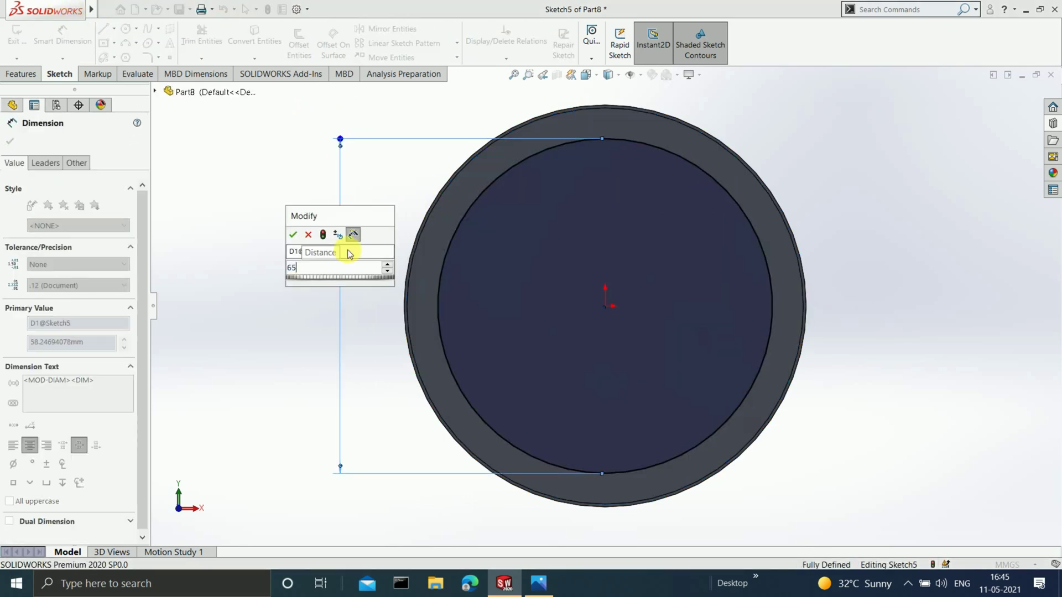
pyautogui.press('Return')
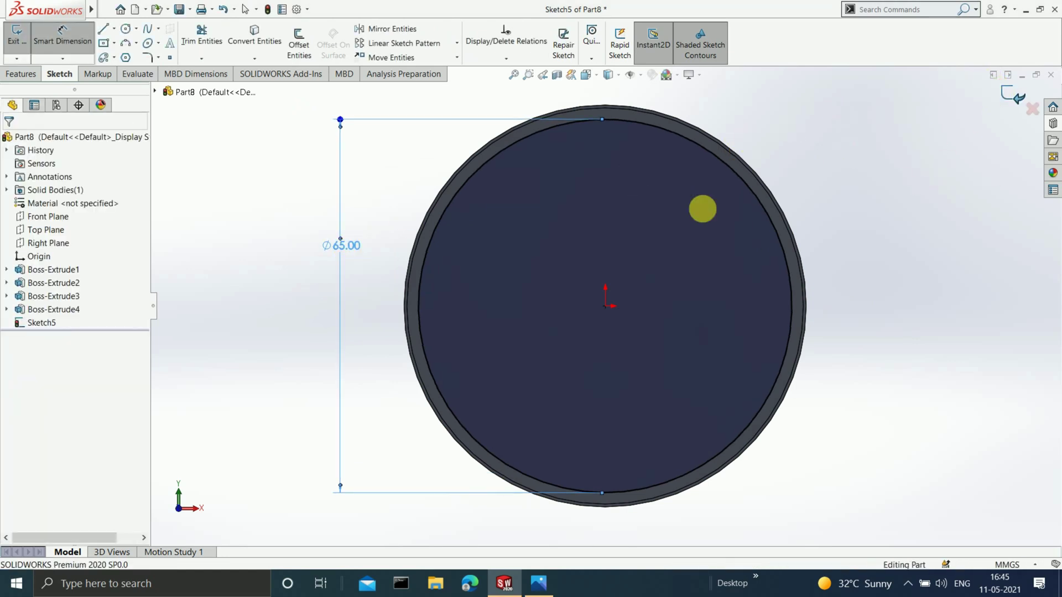
# Step: Extrude the new 65 mm circle outward from the 69 mm section with a blind depth of 5 mm and merged result
pyautogui.moveTo(884, 208)
pyautogui.mouseDown(button='middle')
pyautogui.moveTo(834, 255)
pyautogui.moveTo(796, 268)
pyautogui.mouseUp(button='middle')
pyautogui.click(35, 327)
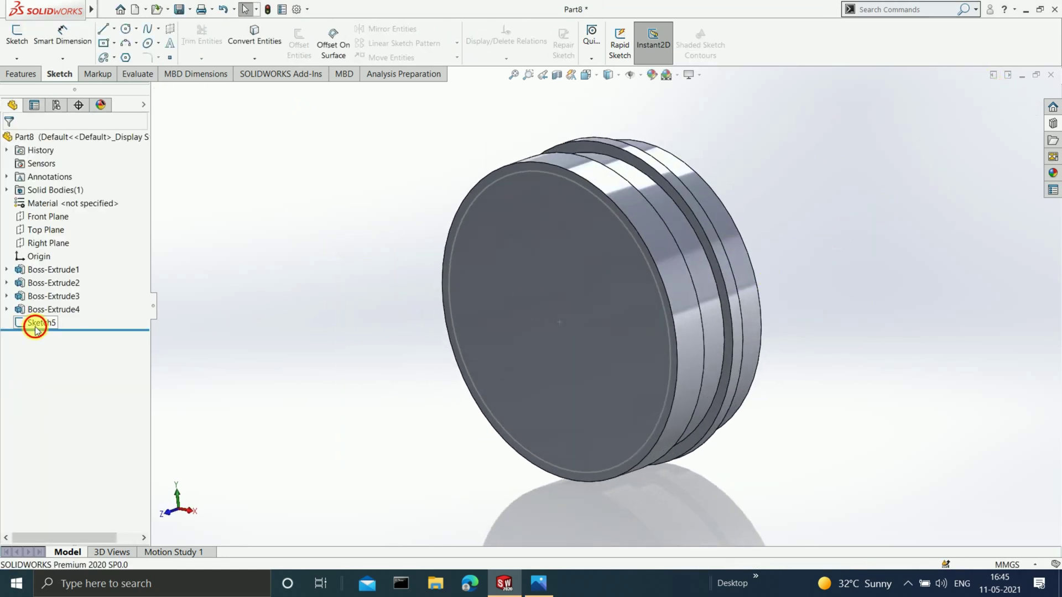
pyautogui.click(15, 76)
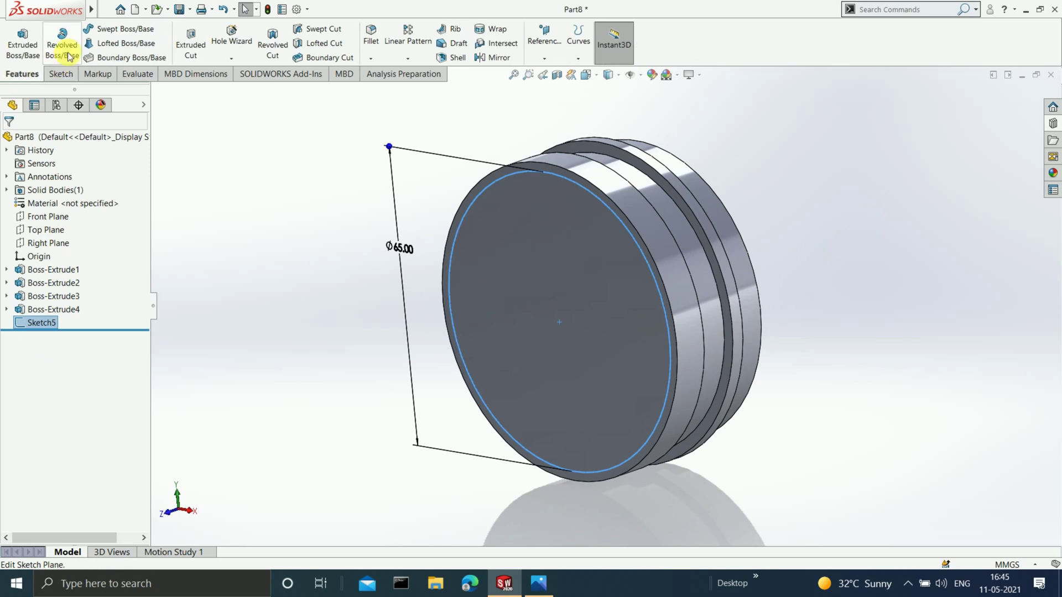
pyautogui.click(22, 43)
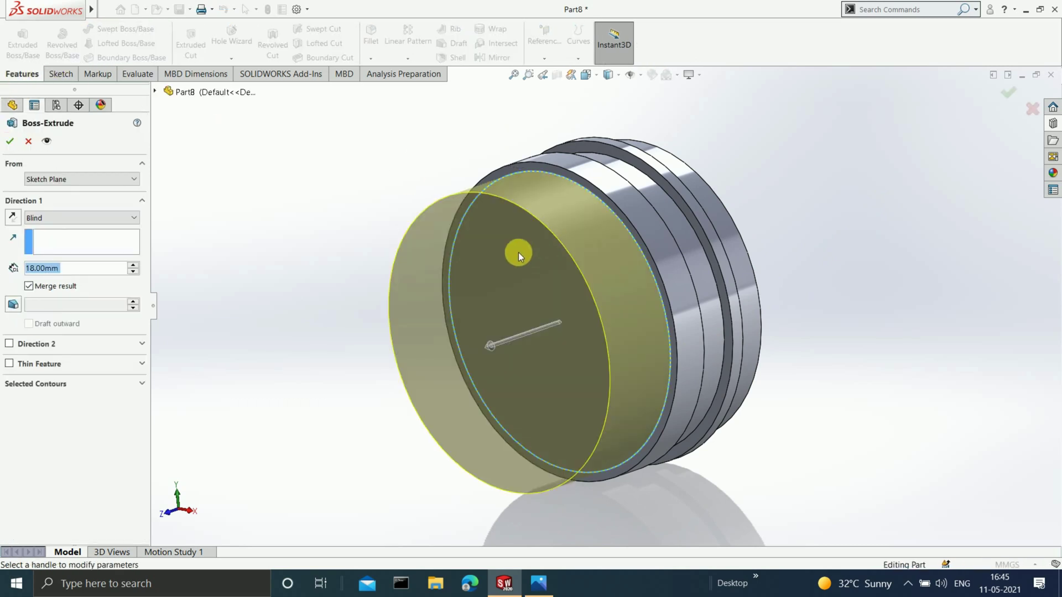
pyautogui.write('5')
pyautogui.press('Return')
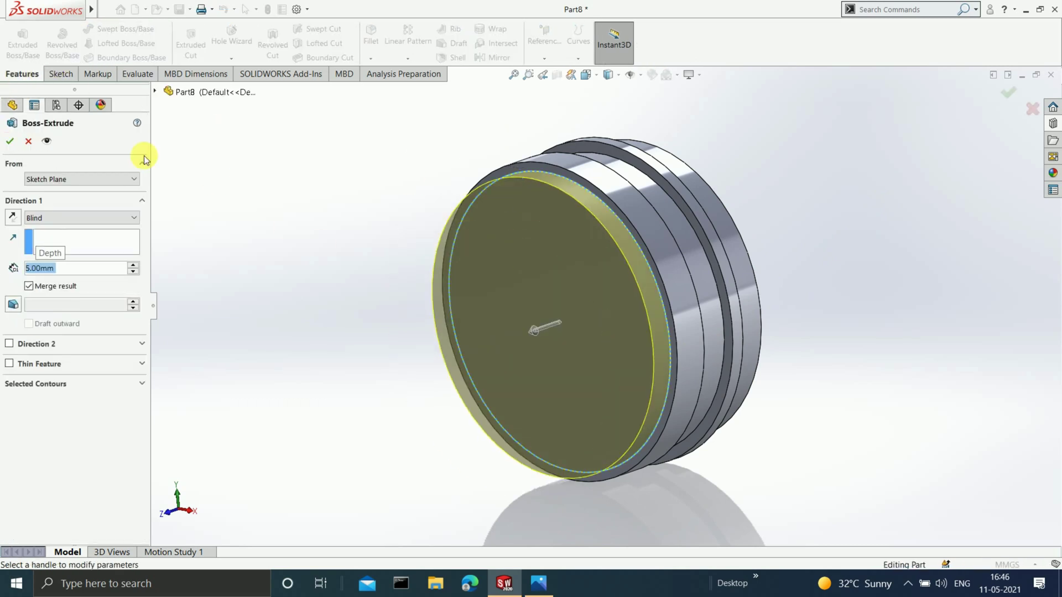
pyautogui.click(10, 143)
# Step: Sketch a circle about 57 mm in diameter centred on the front face of the newest 65 mm section
pyautogui.click(536, 283)
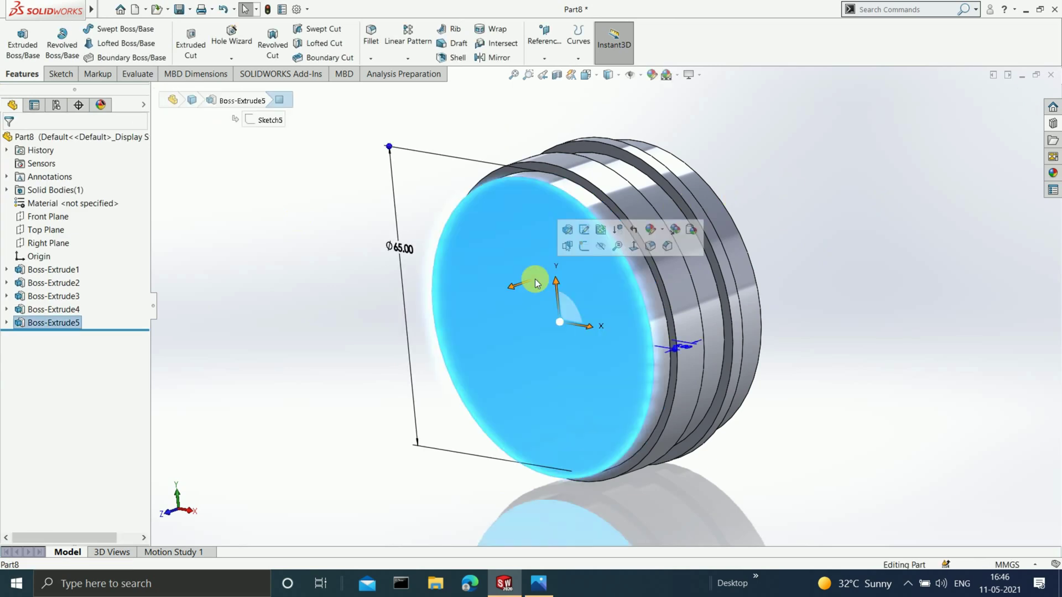
pyautogui.hotkey('ctrl', '8')
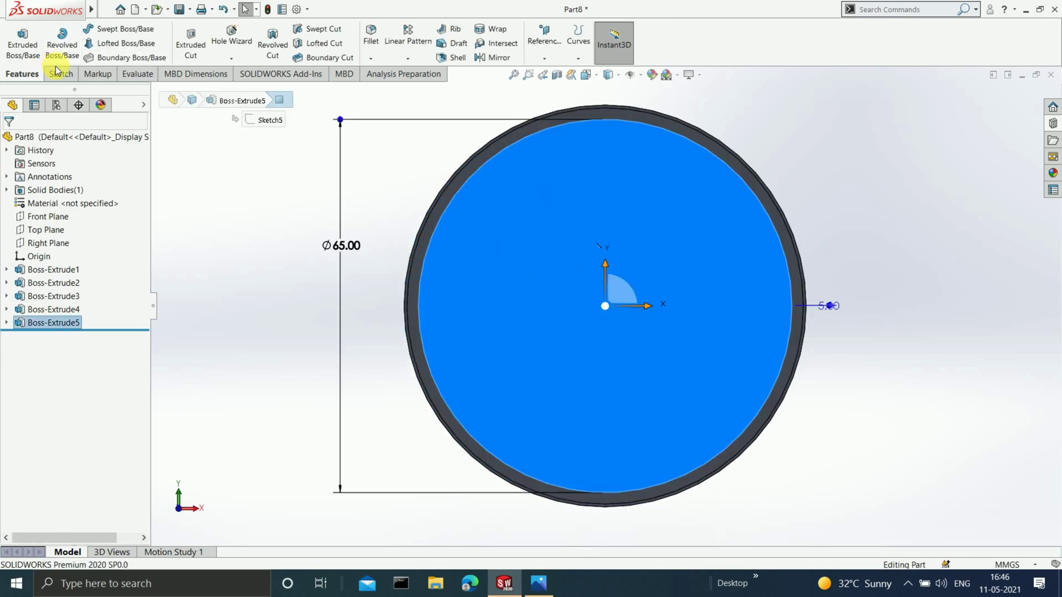
pyautogui.click(60, 69)
pyautogui.click(127, 29)
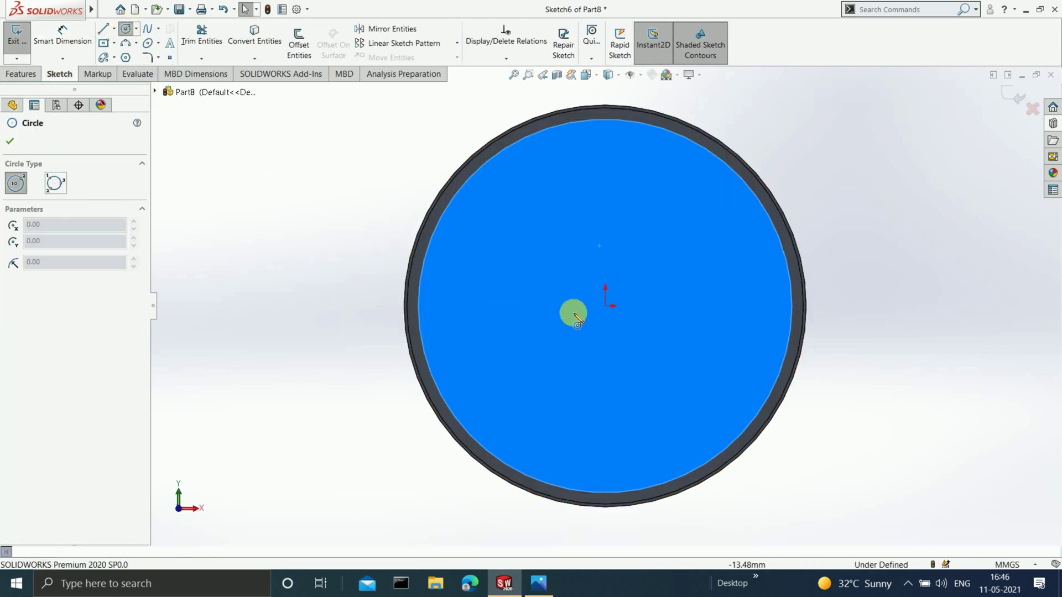
pyautogui.moveTo(605, 306); pyautogui.dragTo(479, 409)
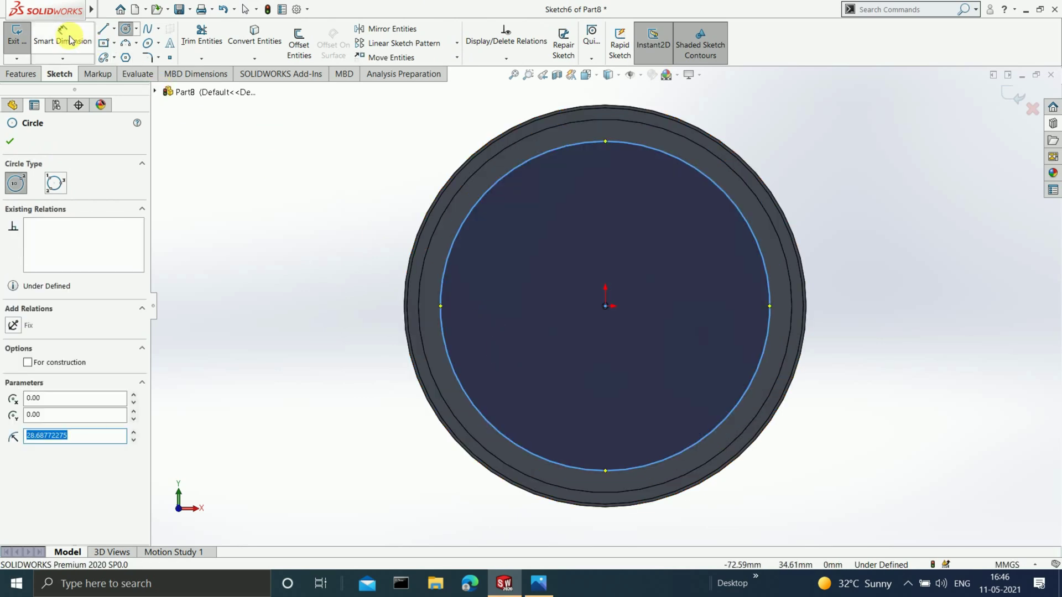
# Step: Dimension the circle on the newest 65 mm section's face to a 70 mm diameter and exit the sketch
pyautogui.click(69, 38)
pyautogui.click(456, 238)
pyautogui.click(365, 240)
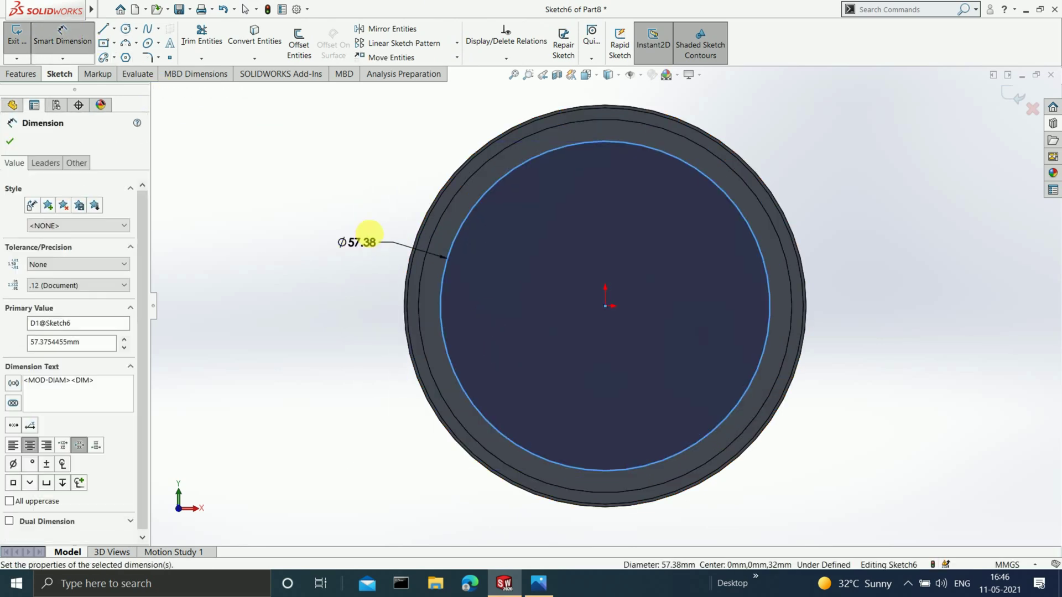
pyautogui.press('Return')
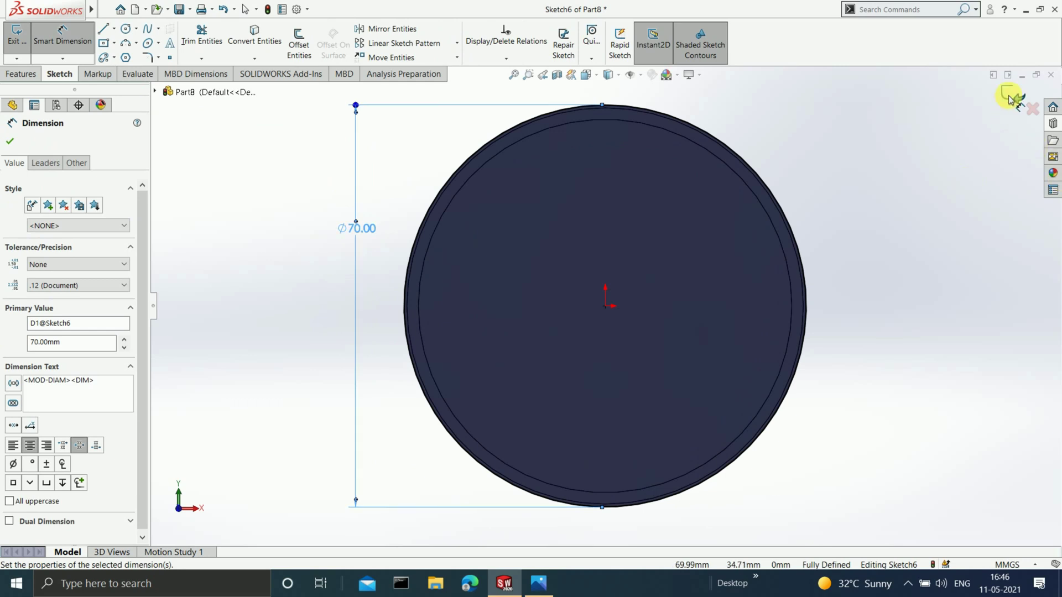
pyautogui.click(1013, 97)
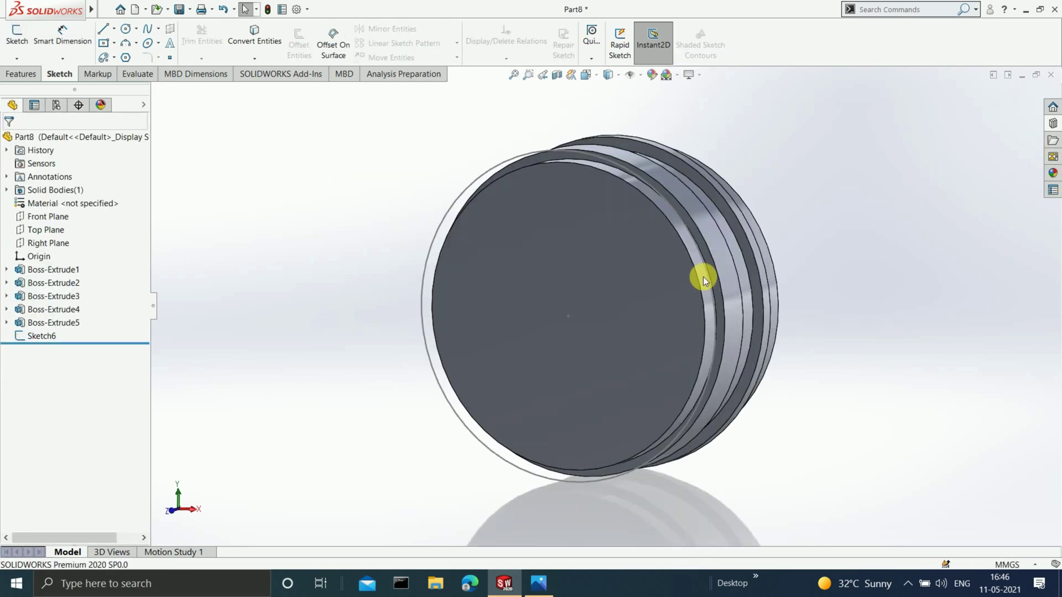
# Step: Extrude the 70 mm circle outward from the 65 mm section with a blind depth of 3 mm and merged result
pyautogui.click(41, 335)
pyautogui.click(20, 73)
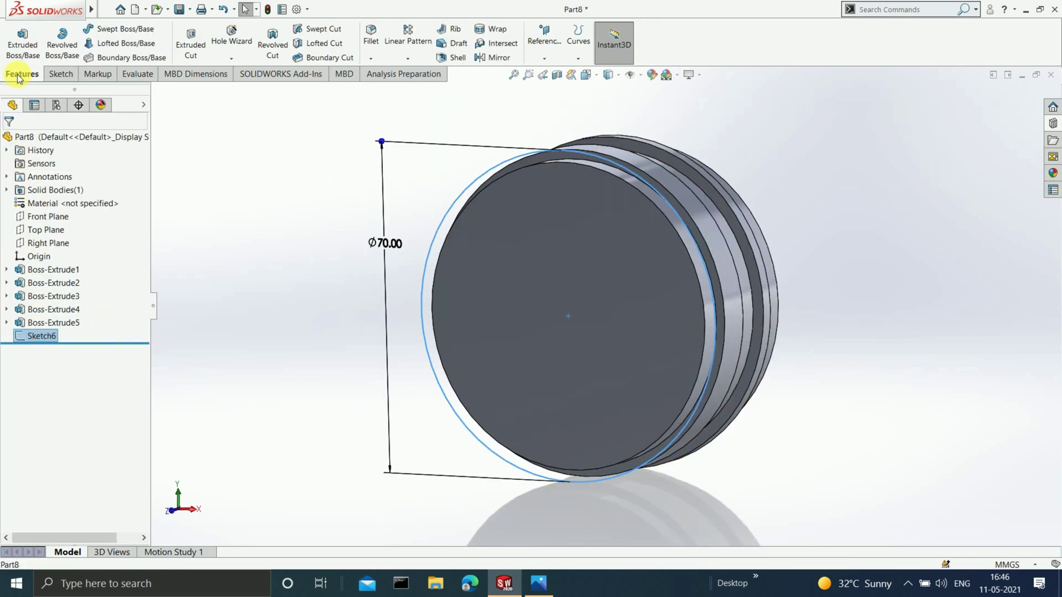
pyautogui.click(22, 43)
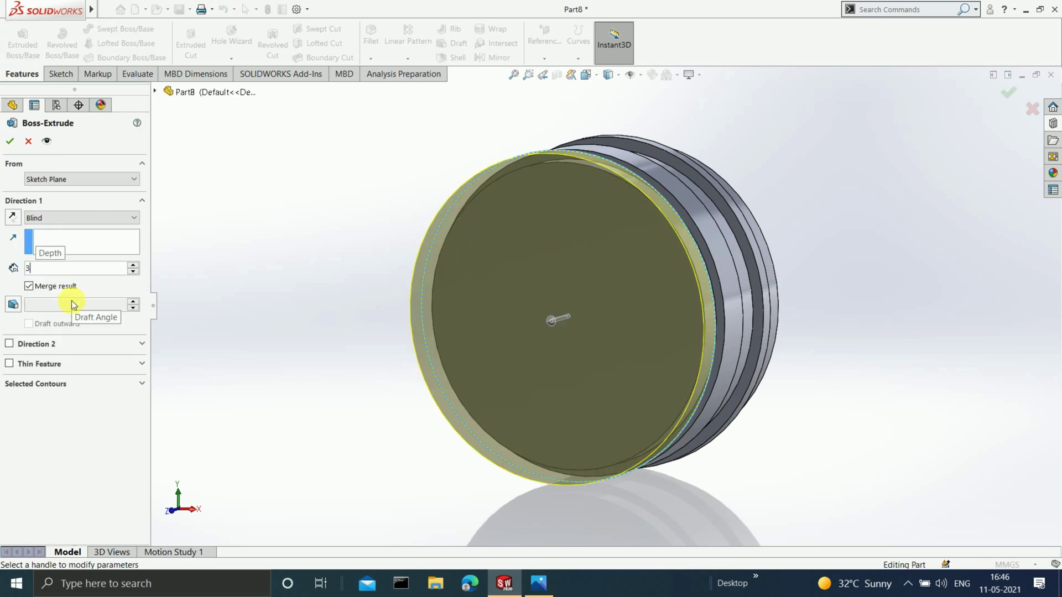
pyautogui.write('3')
pyautogui.press('Return')
pyautogui.click(1009, 98)
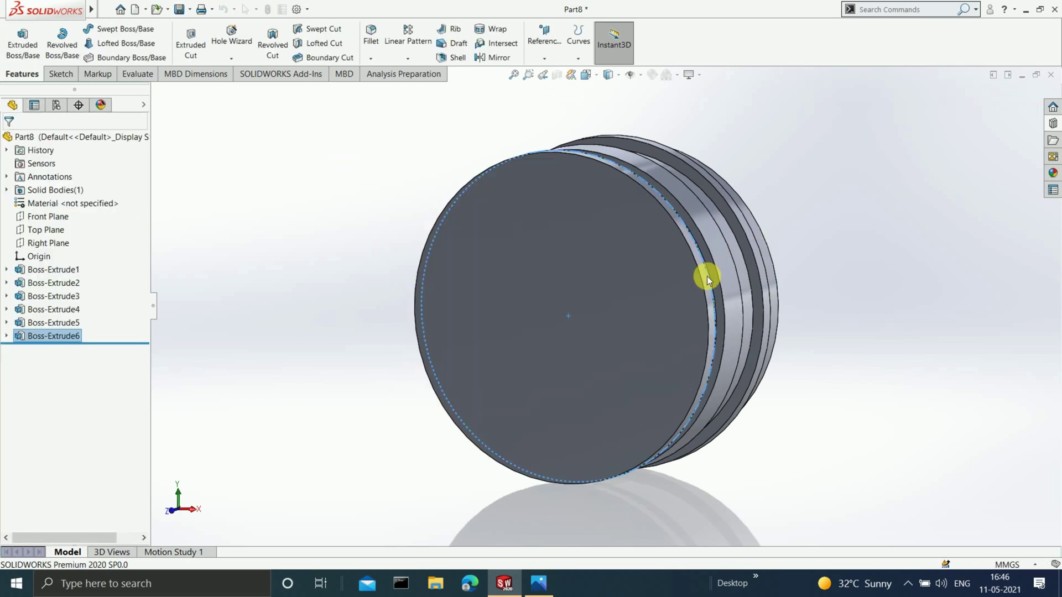
# Step: Sketch a circle about 49 mm in diameter centred on the front face of the new 70 mm section
pyautogui.click(656, 291)
pyautogui.hotkey('ctrl', '8')
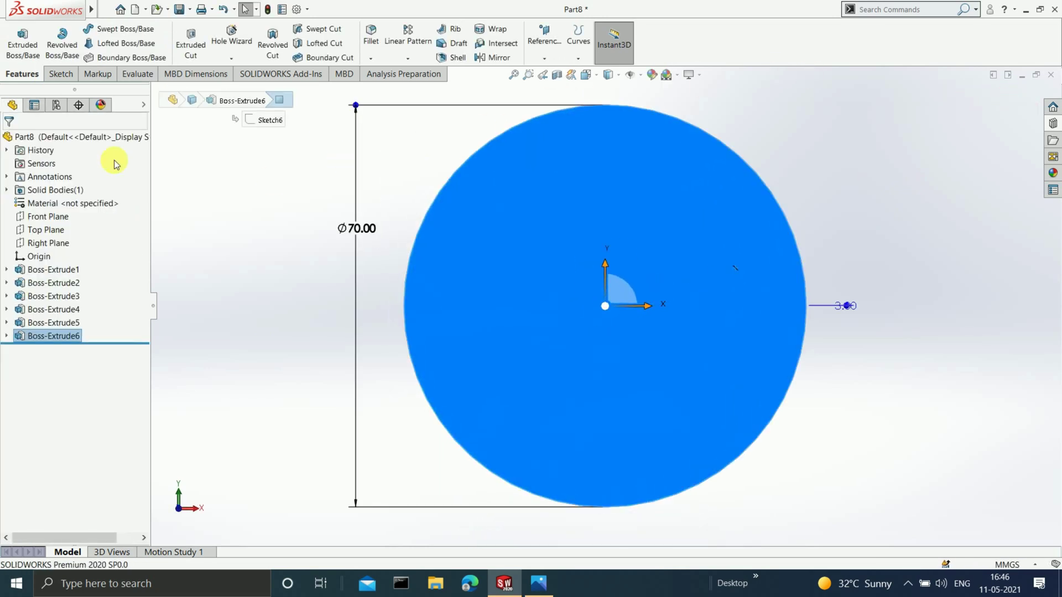
pyautogui.click(58, 74)
pyautogui.click(126, 28)
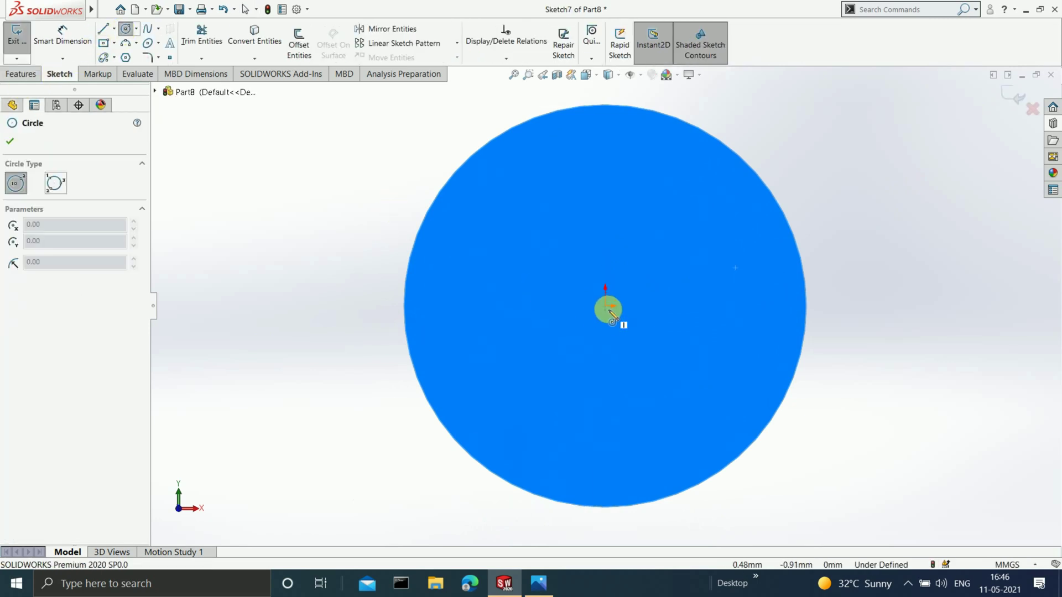
pyautogui.click(605, 306)
pyautogui.click(540, 431)
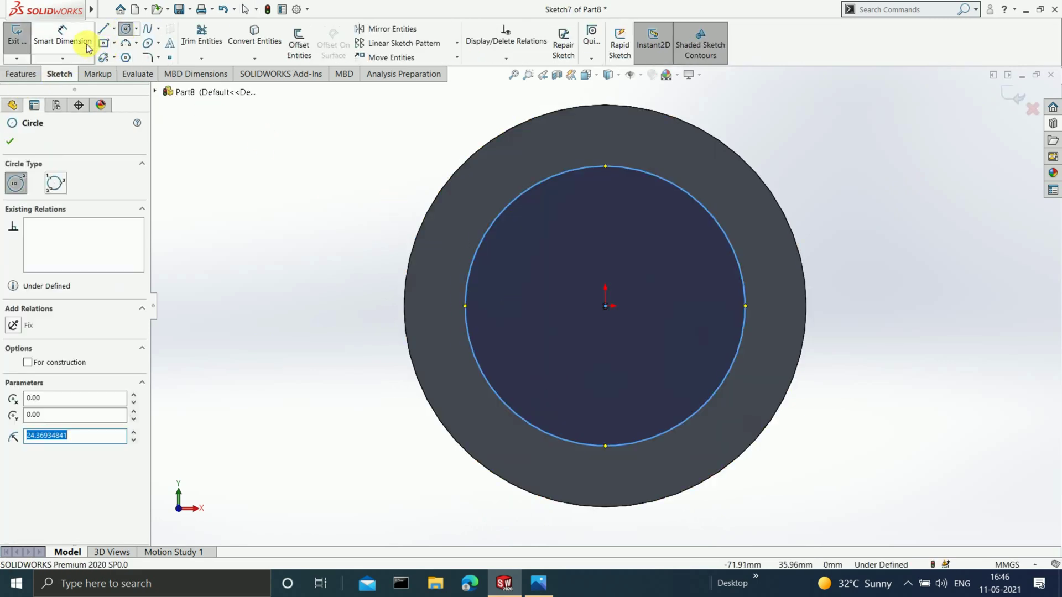
# Step: Dimension the circle on the 70 mm section's face to a 65 mm diameter and exit the sketch
pyautogui.click(81, 44)
pyautogui.click(325, 272)
pyautogui.write('65')
pyautogui.press('Return')
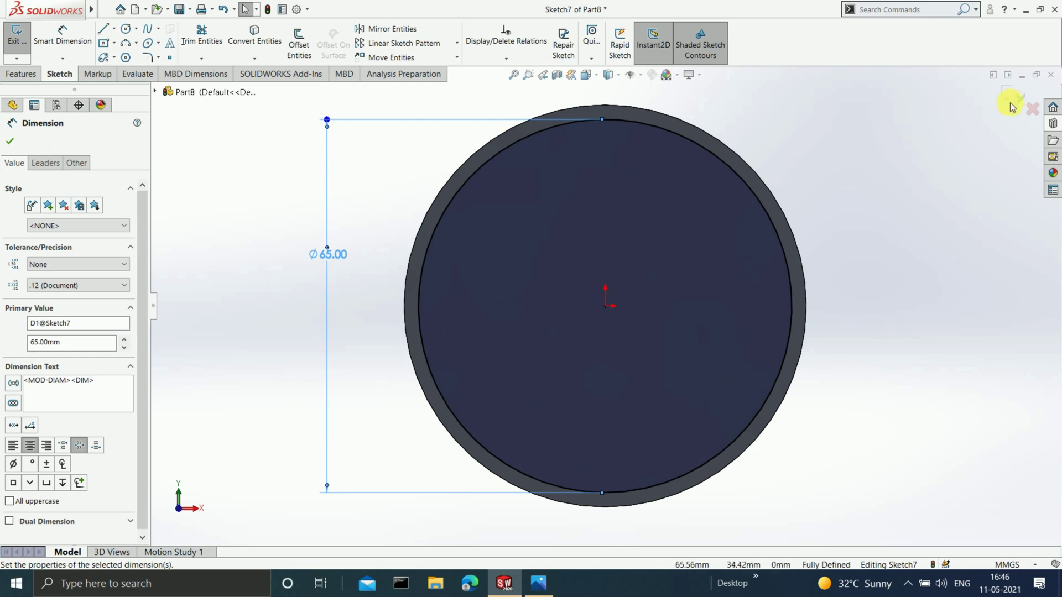
pyautogui.click(1012, 103)
# Step: Extrude the 65 mm circle outward from the 70 mm section with a blind depth of 23 mm and merged result
pyautogui.moveTo(870, 225); pyautogui.dragTo(830, 252, button='middle')
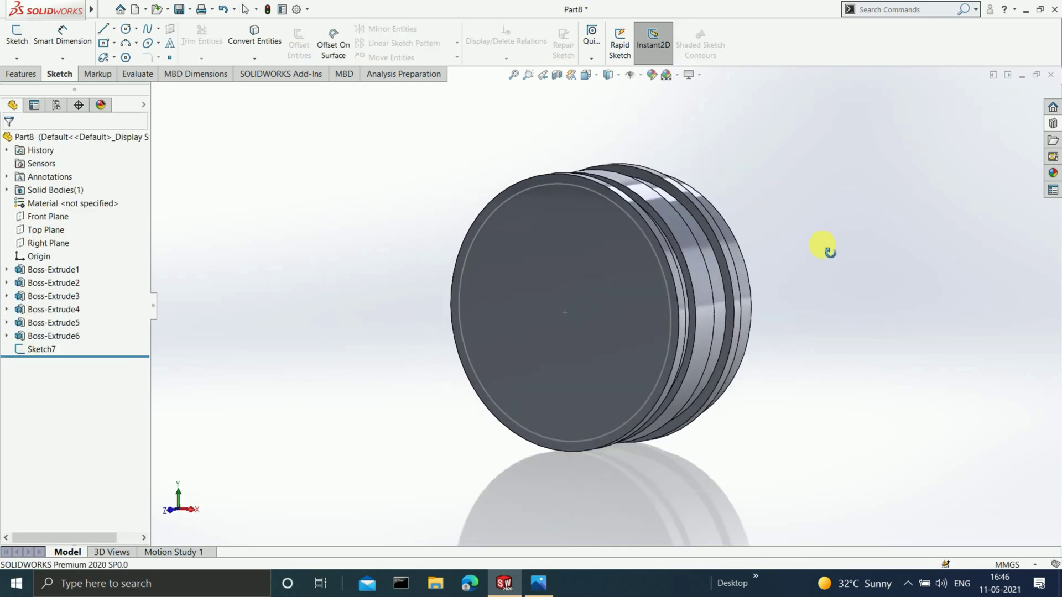
pyautogui.click(42, 349)
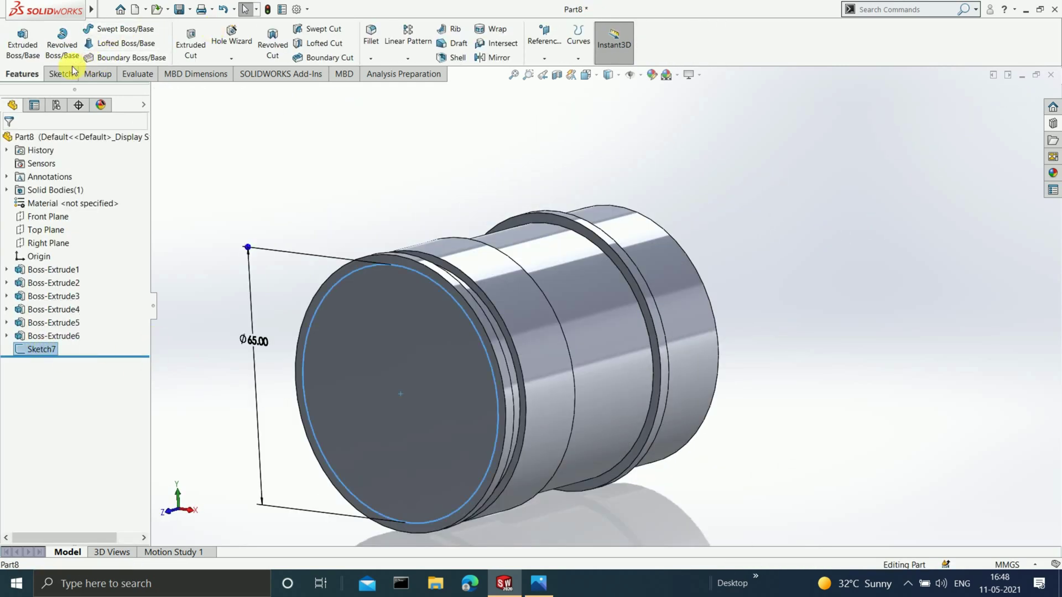
pyautogui.click(26, 50)
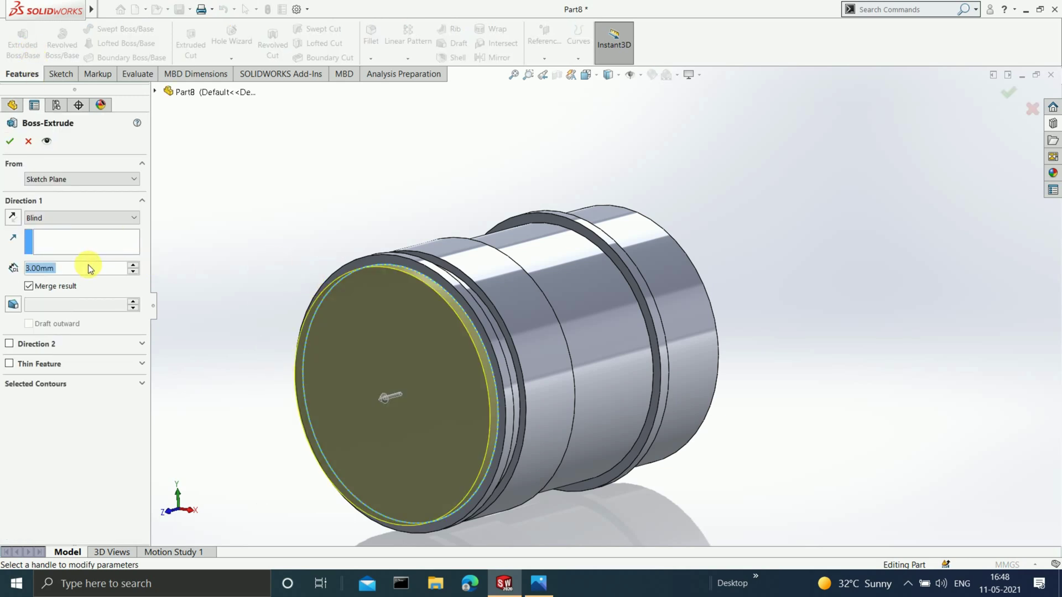
pyautogui.write('23')
pyautogui.press('Return')
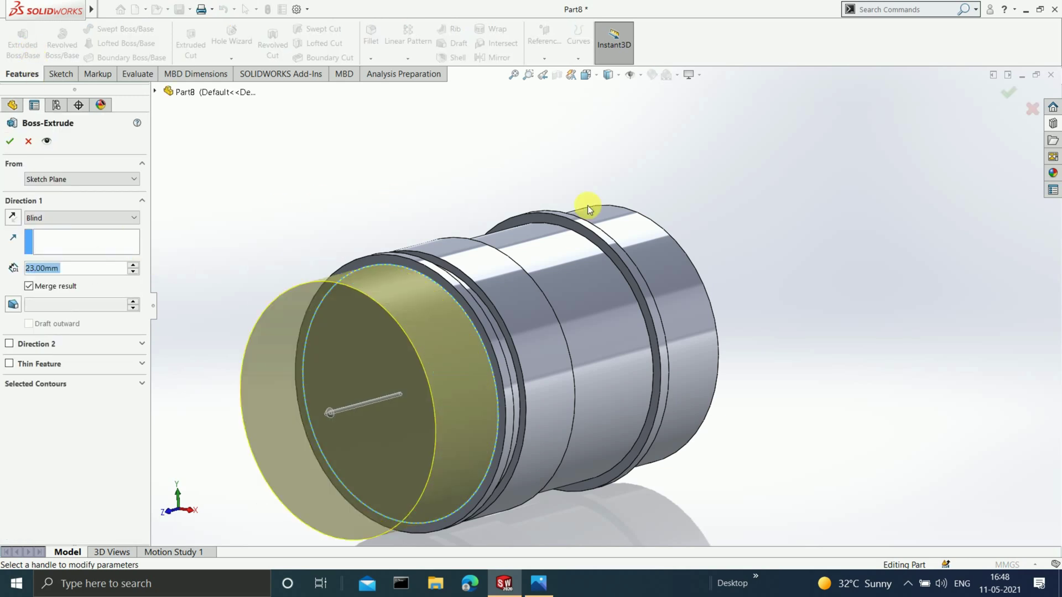
pyautogui.click(1012, 101)
pyautogui.scroll(3, 660, 334)
pyautogui.scroll(-3, 496, 327)
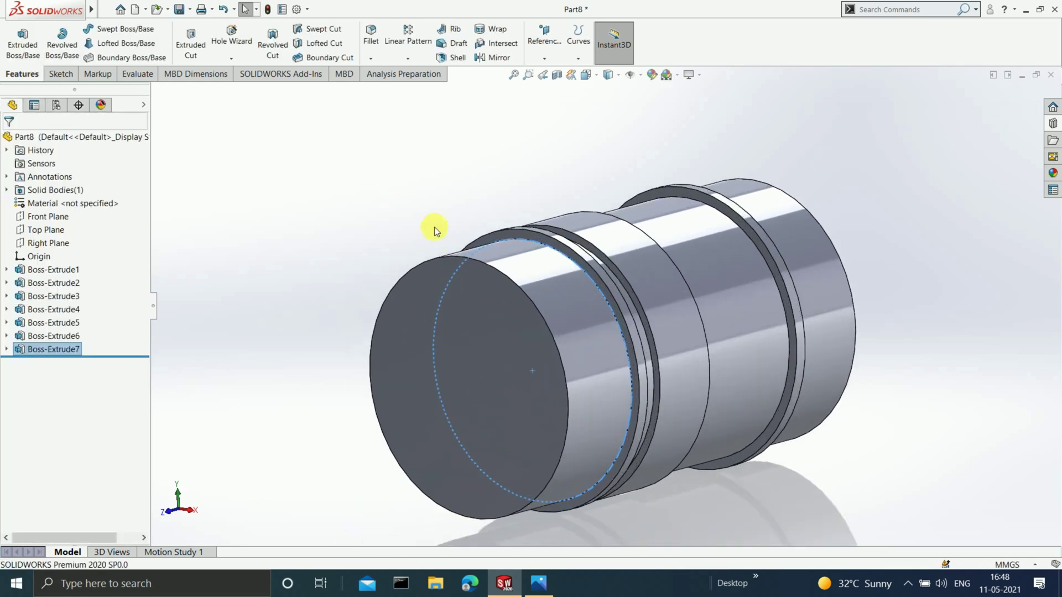
pyautogui.click(433, 227)
pyautogui.scroll(-2, 601, 303)
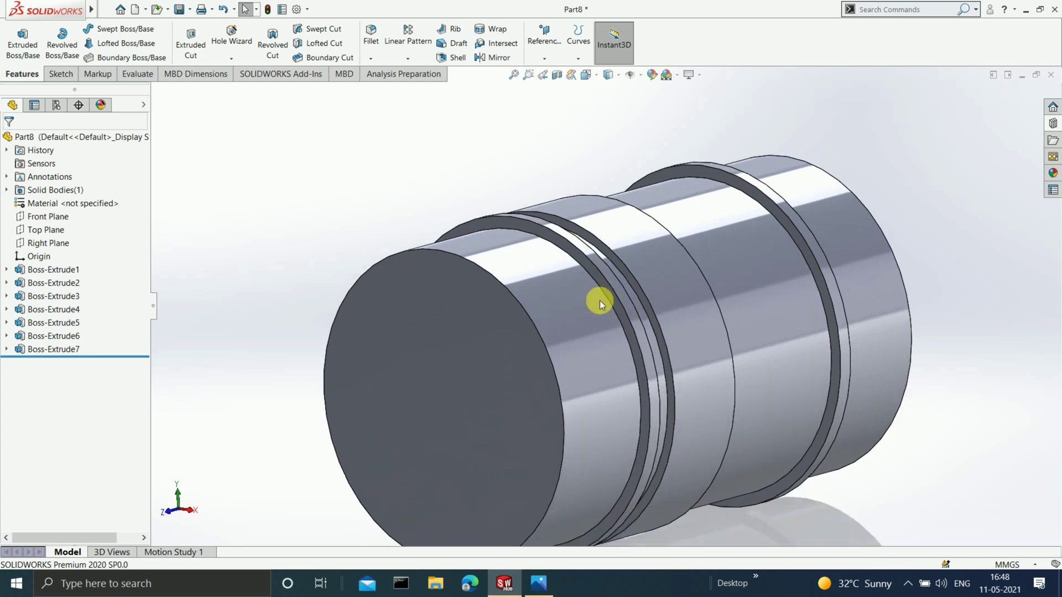
# Step: Save the part as Output shaft in the Solidworks gearbox folder and close it
pyautogui.hotkey('ctrl', 's')
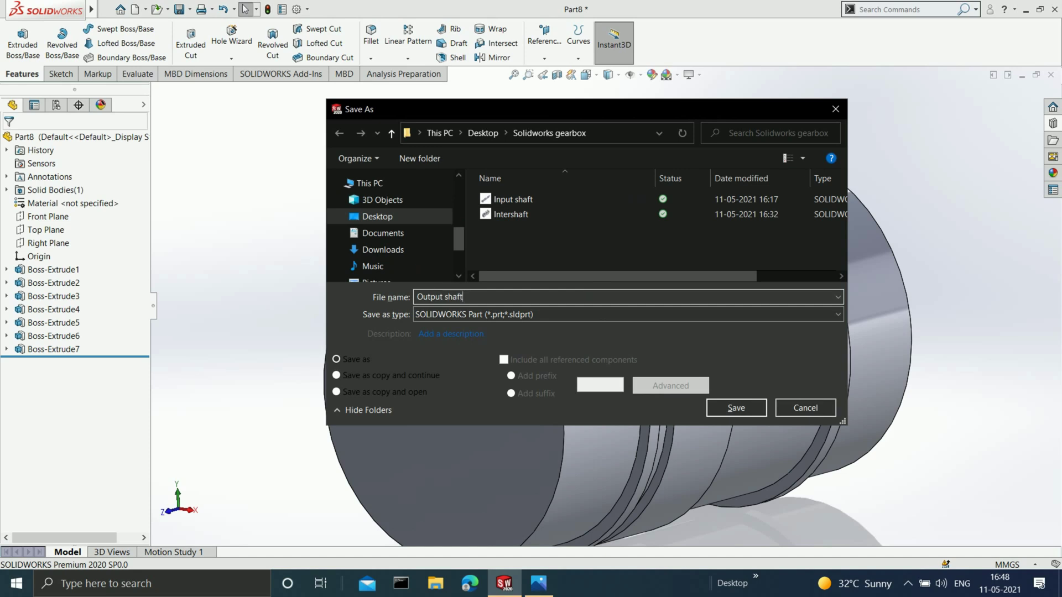
pyautogui.click(738, 406)
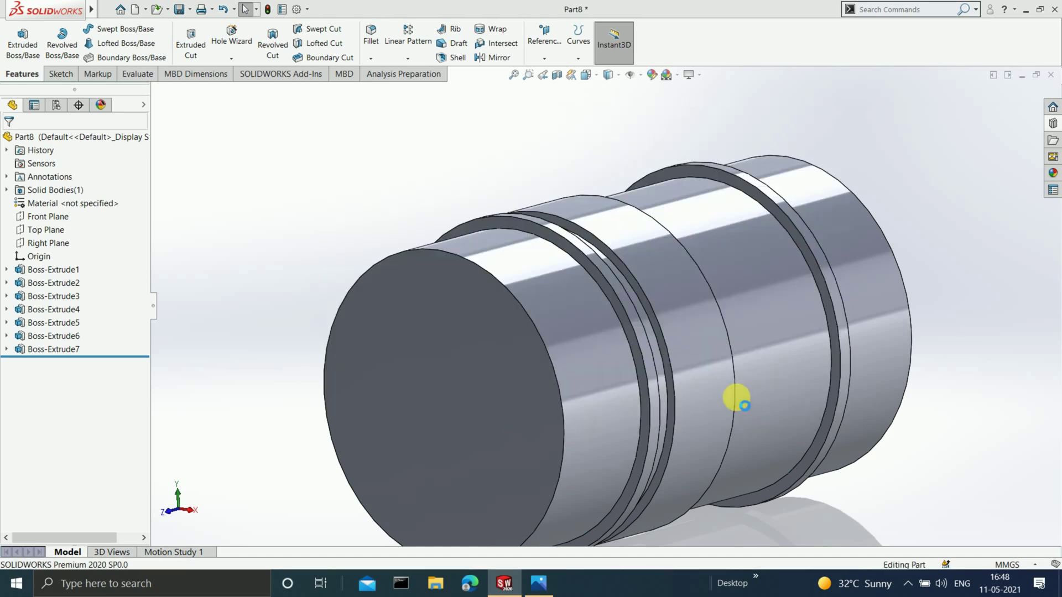
pyautogui.scroll(2, 691, 383)
pyautogui.scroll(-1, 658, 321)
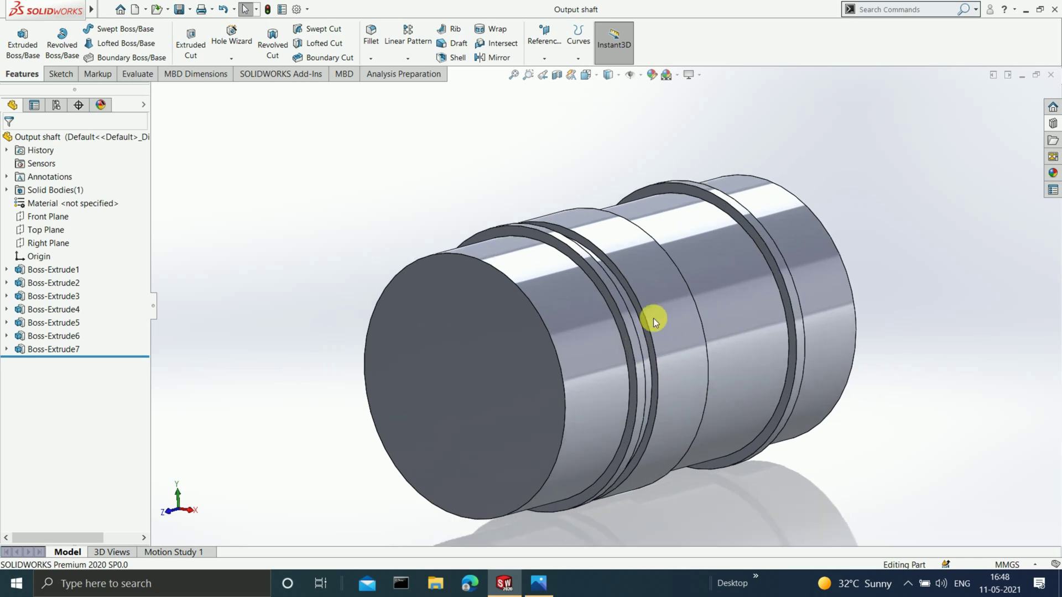
pyautogui.scroll(2, 653, 318)
pyautogui.scroll(-1, 695, 332)
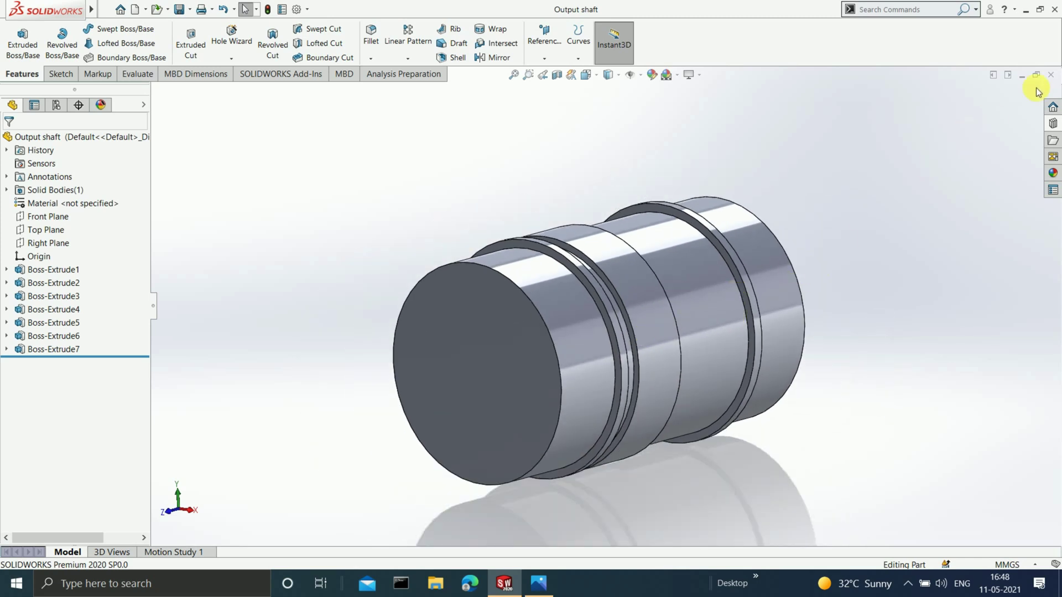
pyautogui.hotkey('ctrl', 'w')
pyautogui.click(539, 583)
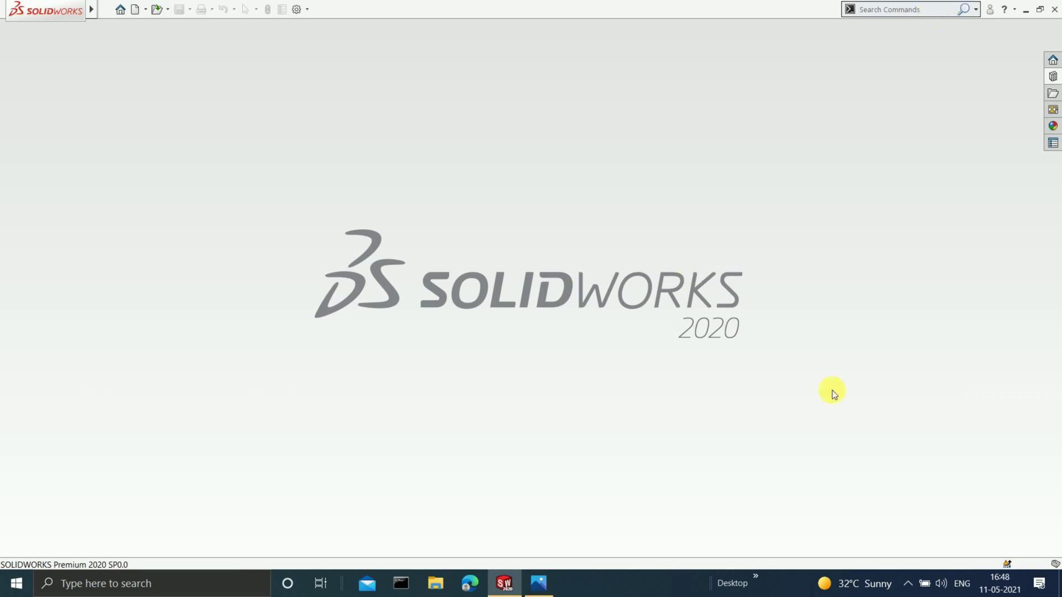
# Step: Create a new assembly document and dismiss the initial component insertion without adding a shaft
pyautogui.click(106, 10)
pyautogui.click(119, 26)
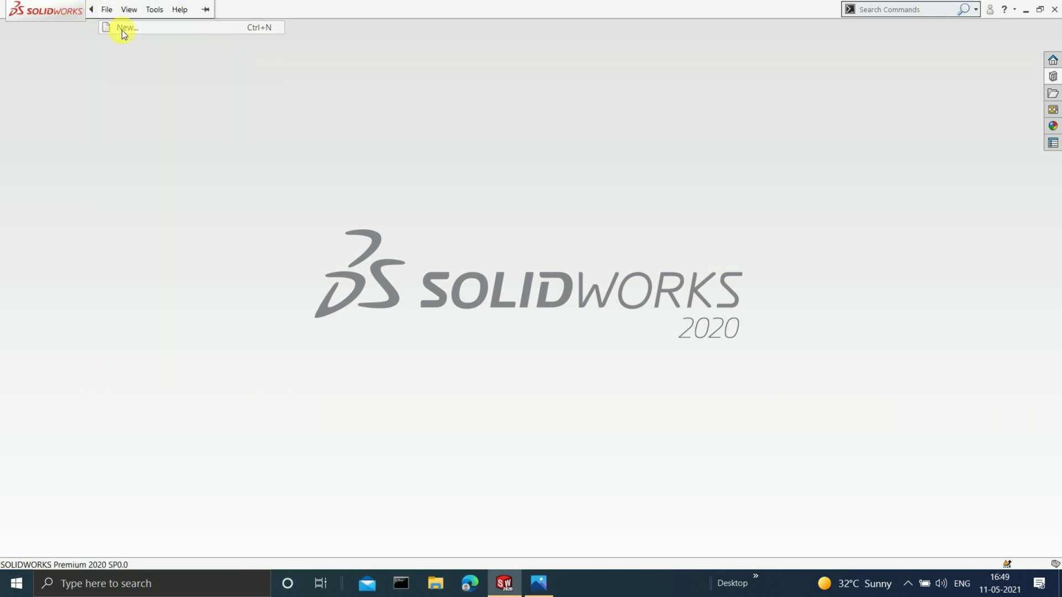
pyautogui.click(426, 271)
pyautogui.click(446, 434)
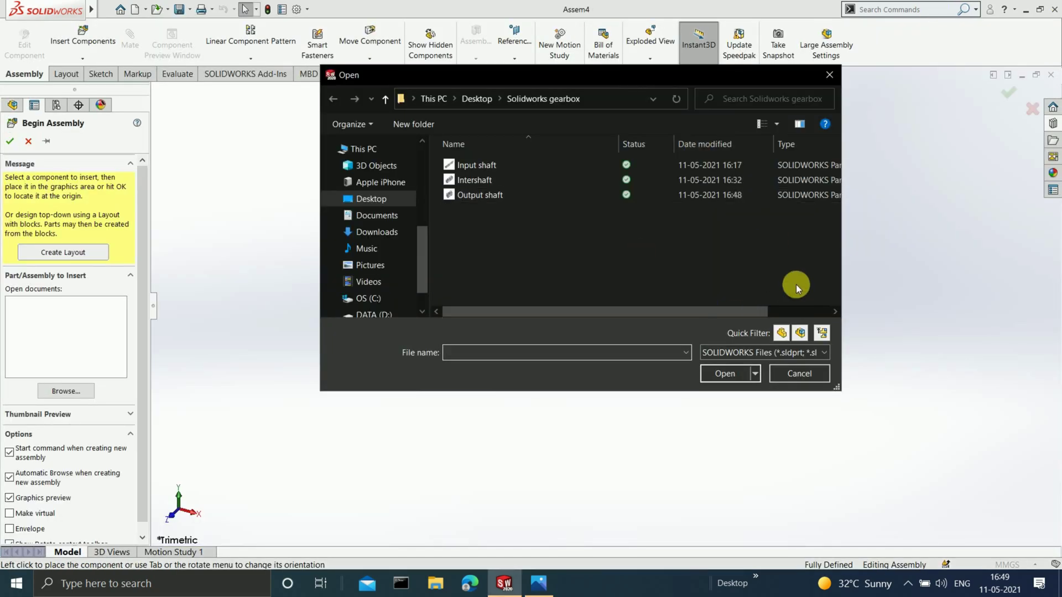
pyautogui.click(801, 374)
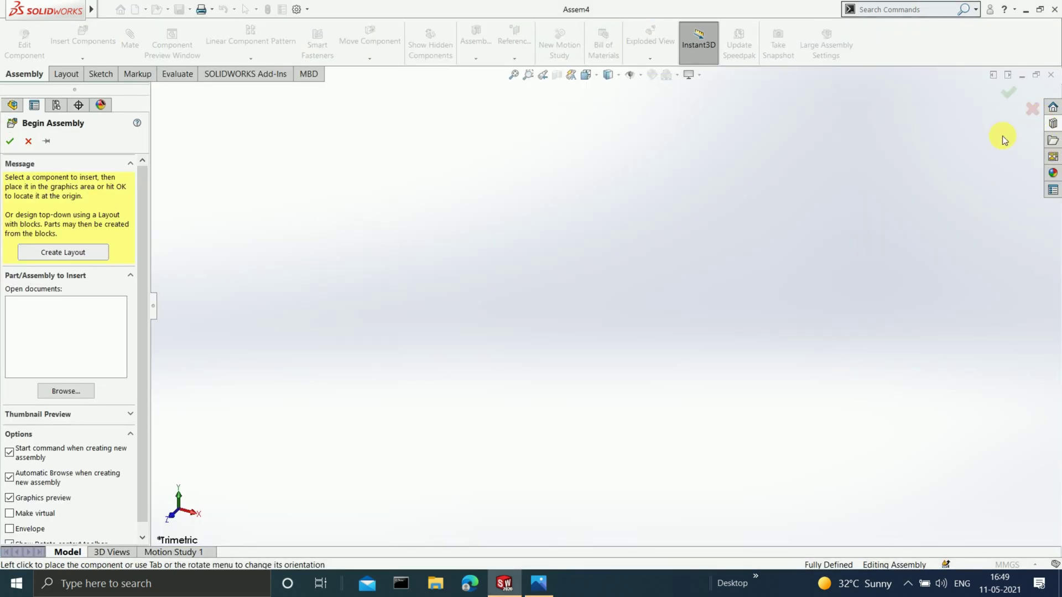
pyautogui.press('Escape')
# Step: Insert a Spur Gear from the Design Library's ANSI Metric power transmission gears into the empty assembly
pyautogui.click(1053, 129)
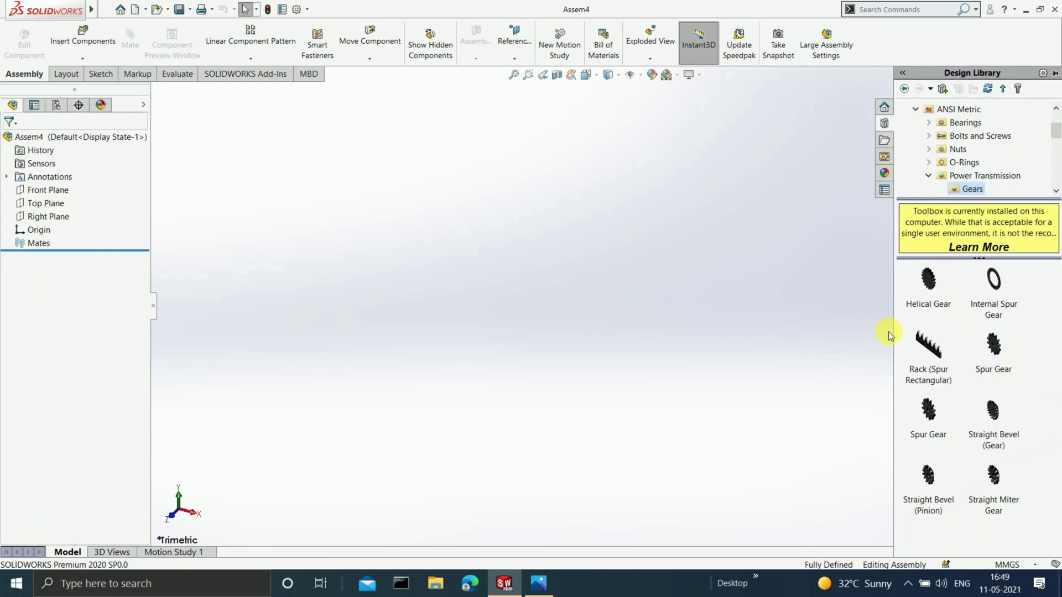
pyautogui.moveTo(993, 344); pyautogui.dragTo(604, 278)
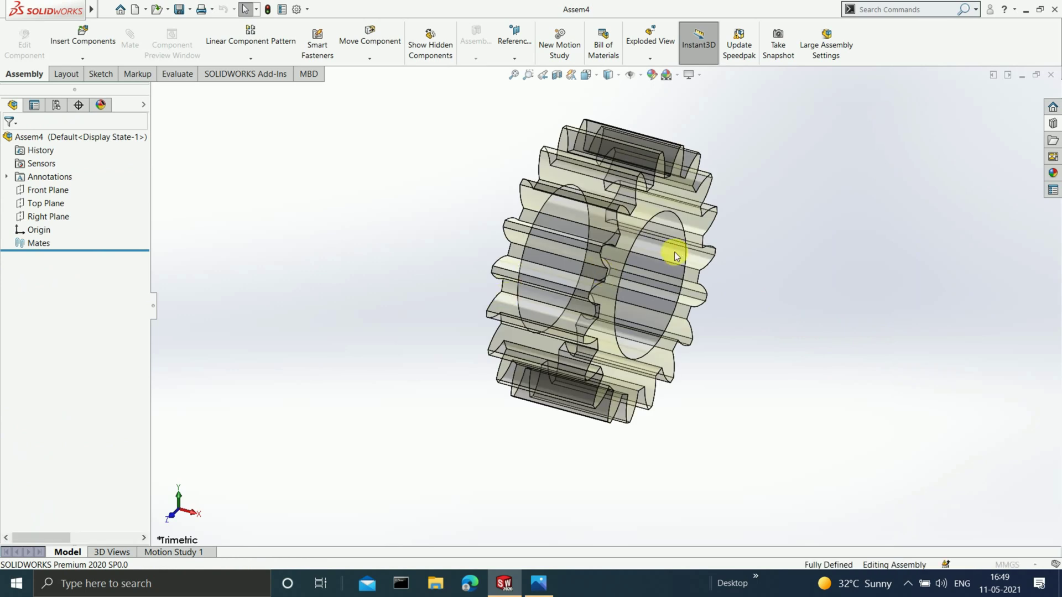
pyautogui.moveTo(507, 289); pyautogui.dragTo(498, 297)
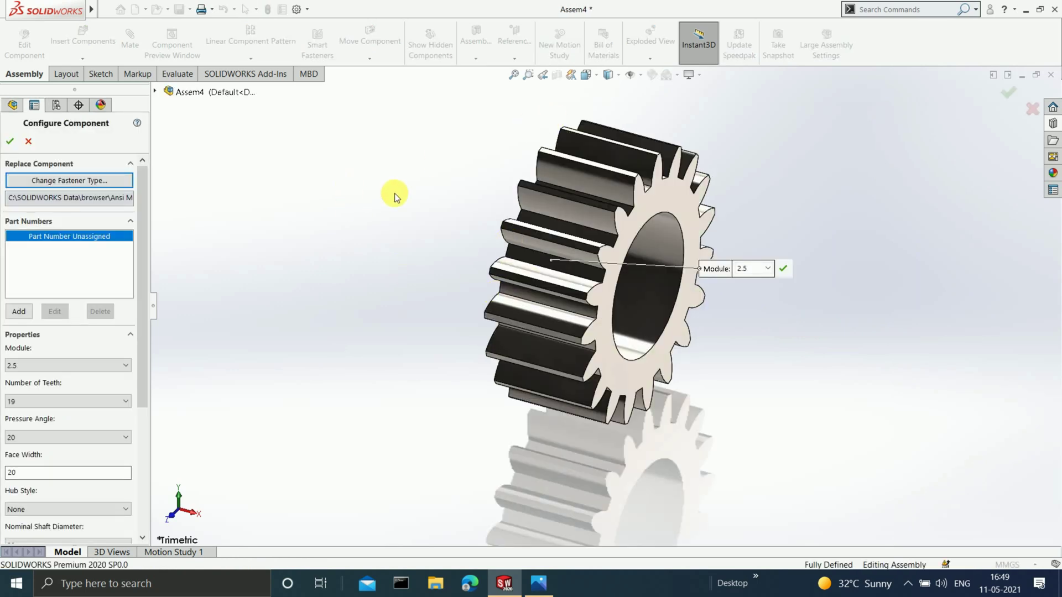
# Step: Set the spur gear's number of teeth to 49 and its face width to 18
pyautogui.click(50, 402)
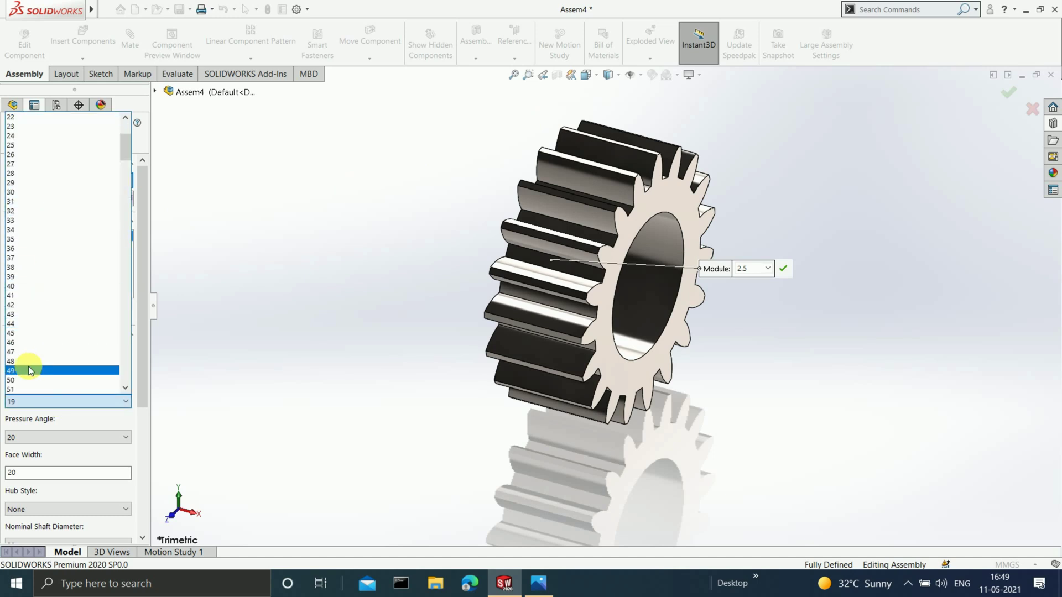
pyautogui.click(27, 370)
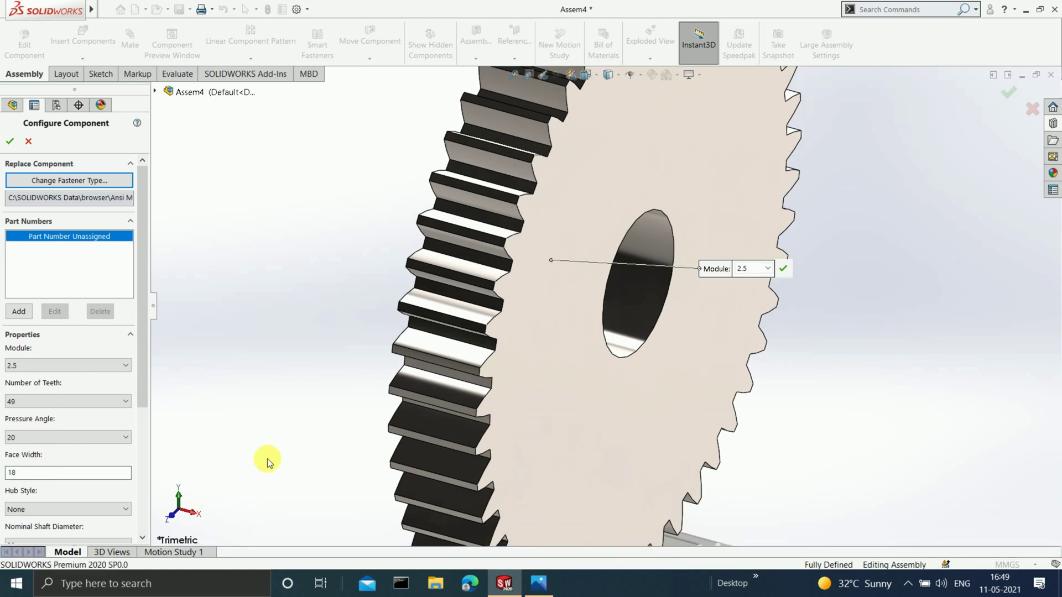
pyautogui.scroll(3, 491, 355)
# Step: Set the spur gear's nominal shaft diameter to 65, accept the configuration and stop placing further copies
pyautogui.moveTo(142, 401); pyautogui.dragTo(141, 466)
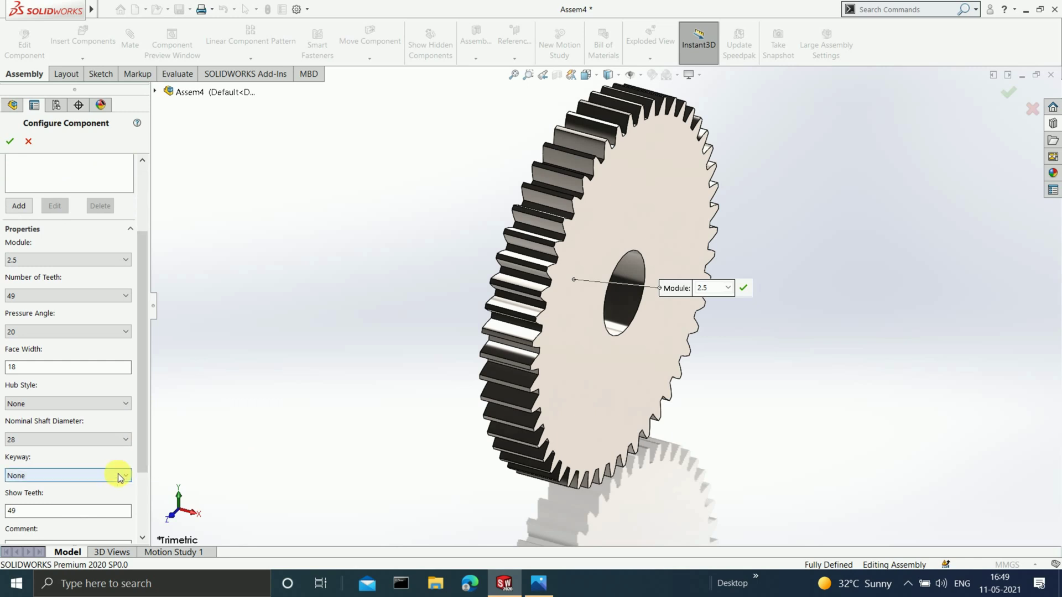
pyautogui.click(78, 440)
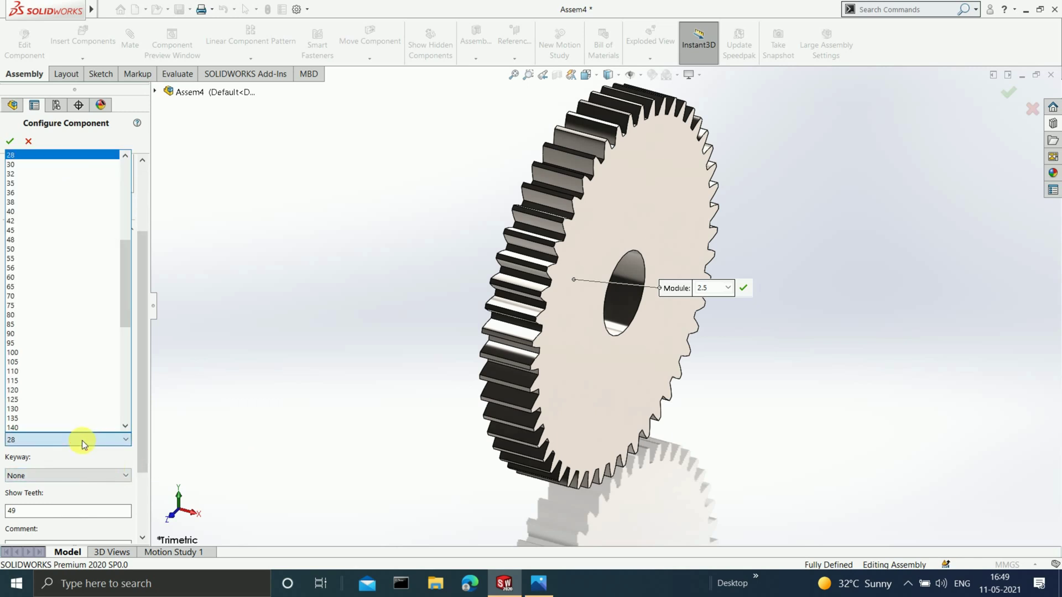
pyautogui.click(61, 286)
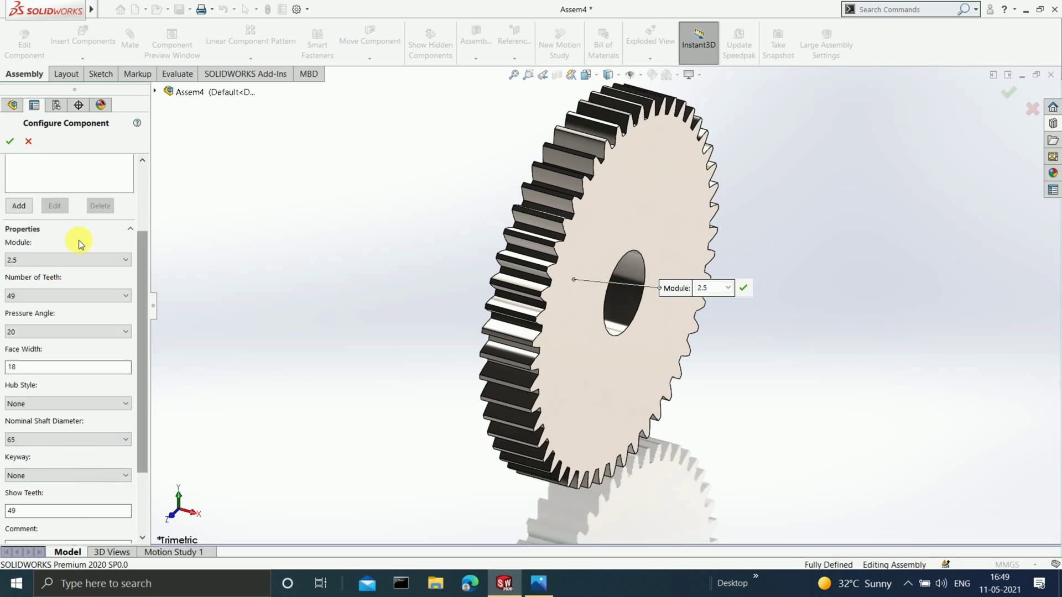
pyautogui.click(13, 148)
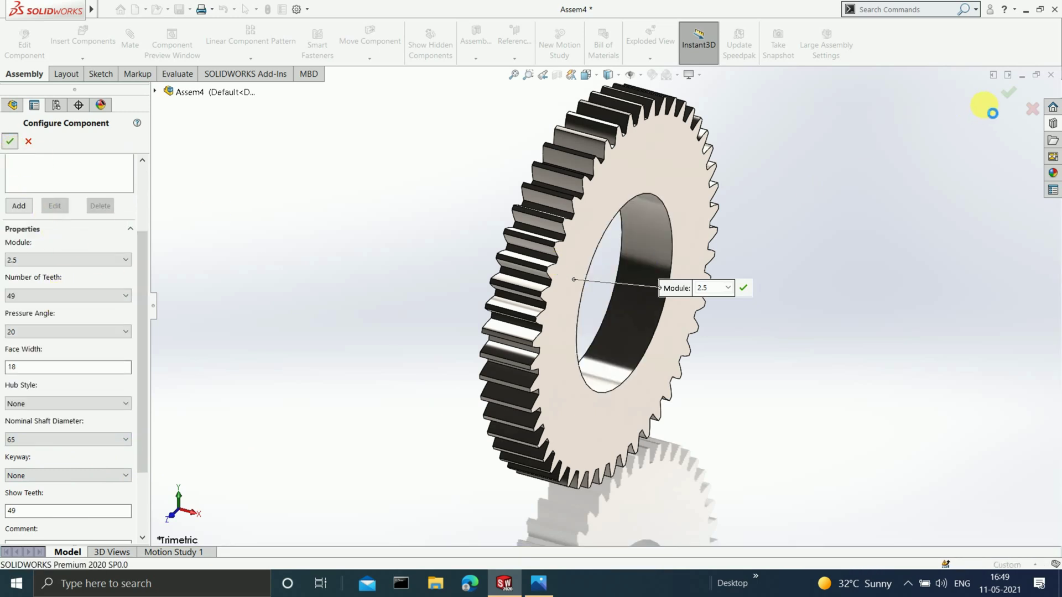
pyautogui.press('Escape')
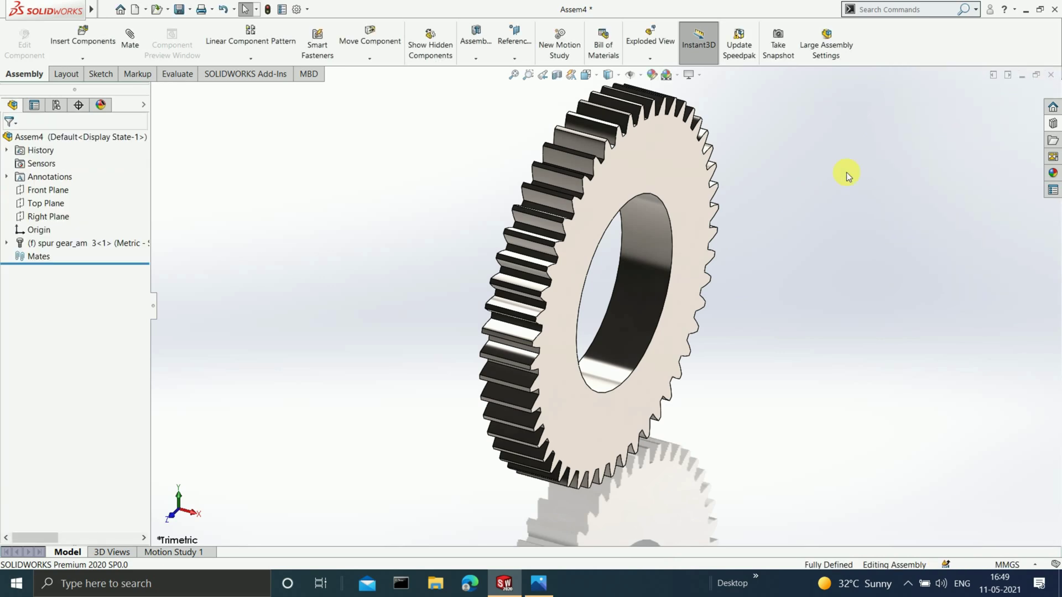
# Step: Start a sketch on the spur gear's side face and draw a circle of about 51 mm radius, concentric with the bore
pyautogui.click(653, 160)
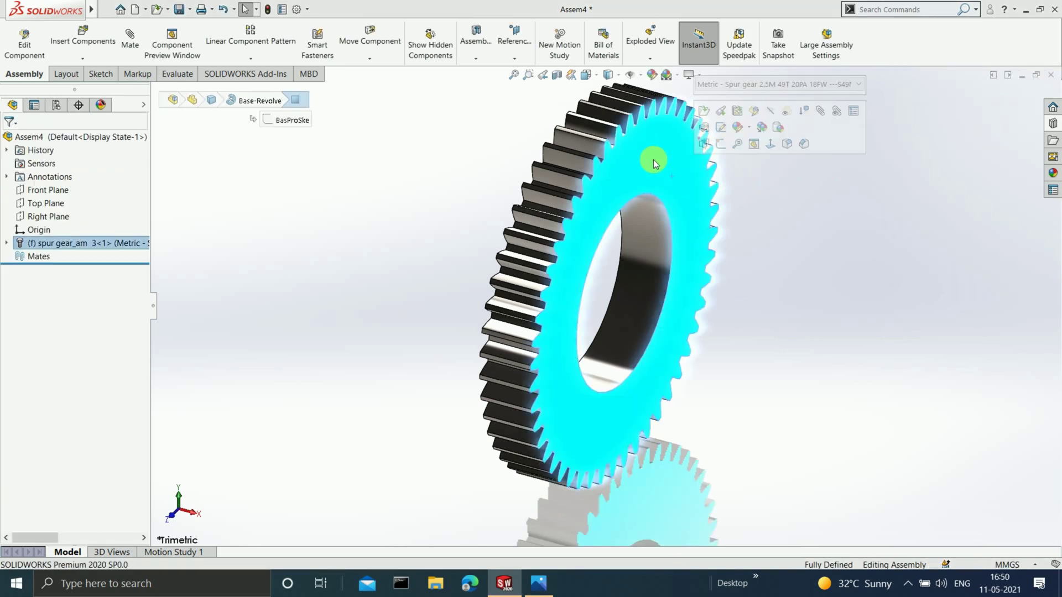
pyautogui.hotkey('ctrl', '8')
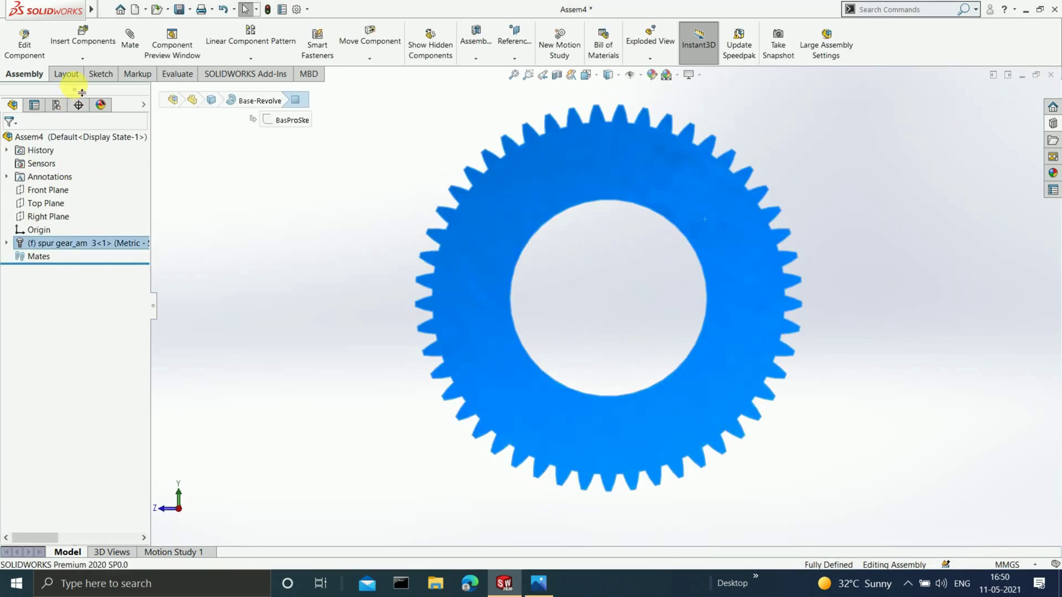
pyautogui.click(101, 75)
pyautogui.click(15, 34)
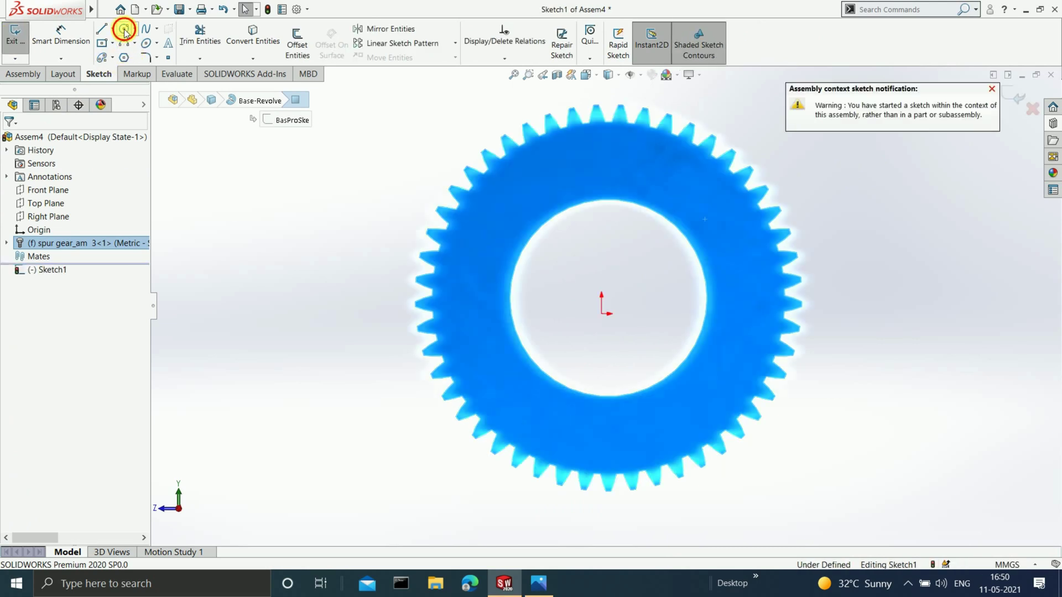
pyautogui.click(125, 31)
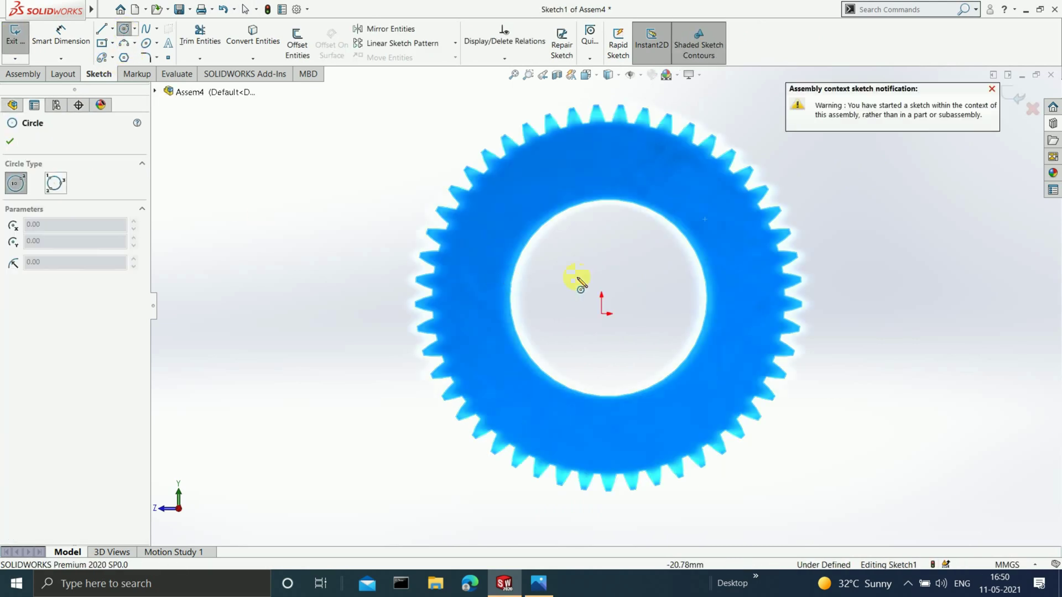
pyautogui.click(608, 299)
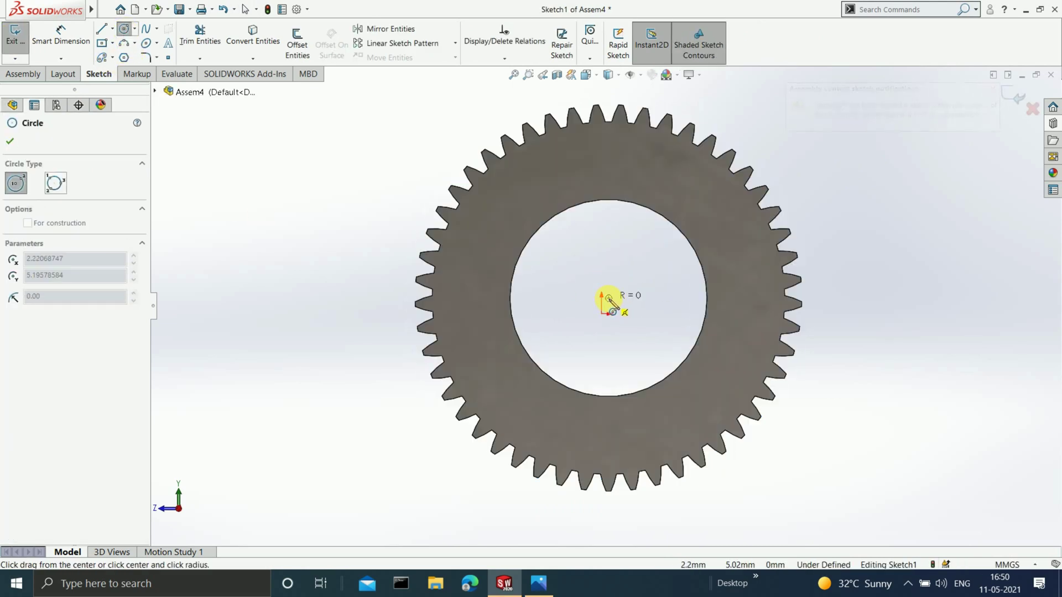
pyautogui.click(739, 213)
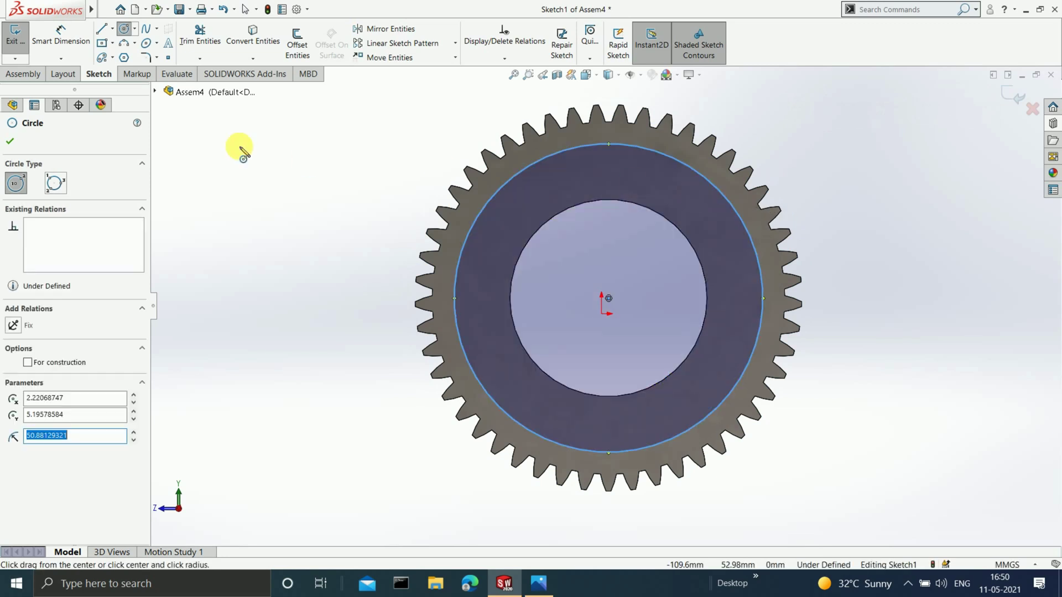
# Step: Dimension the circle to a 69 mm diameter and finish the sketch
pyautogui.click(72, 38)
pyautogui.click(462, 249)
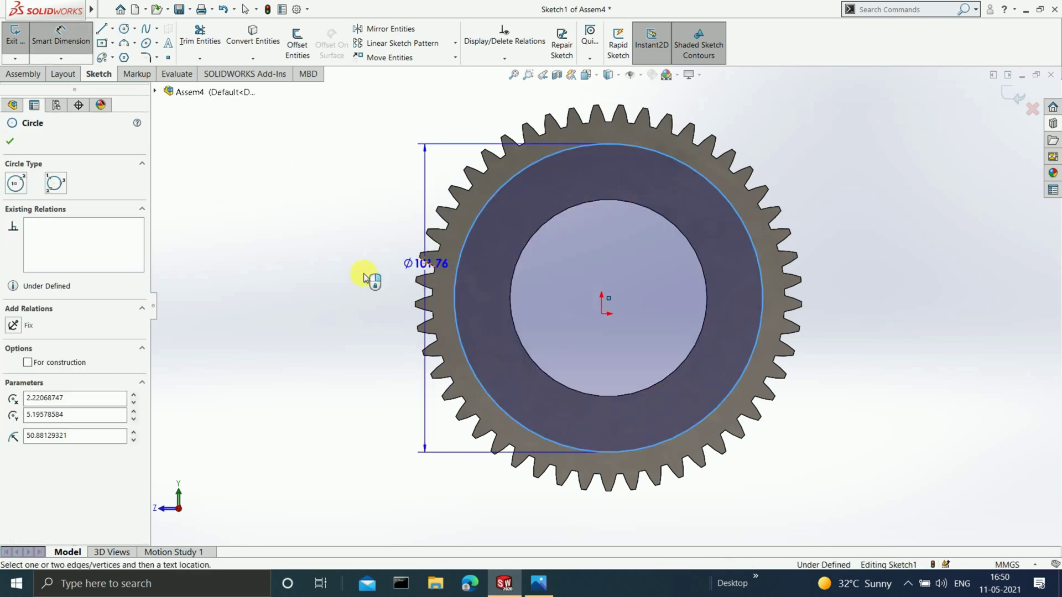
pyautogui.click(349, 278)
pyautogui.write('69')
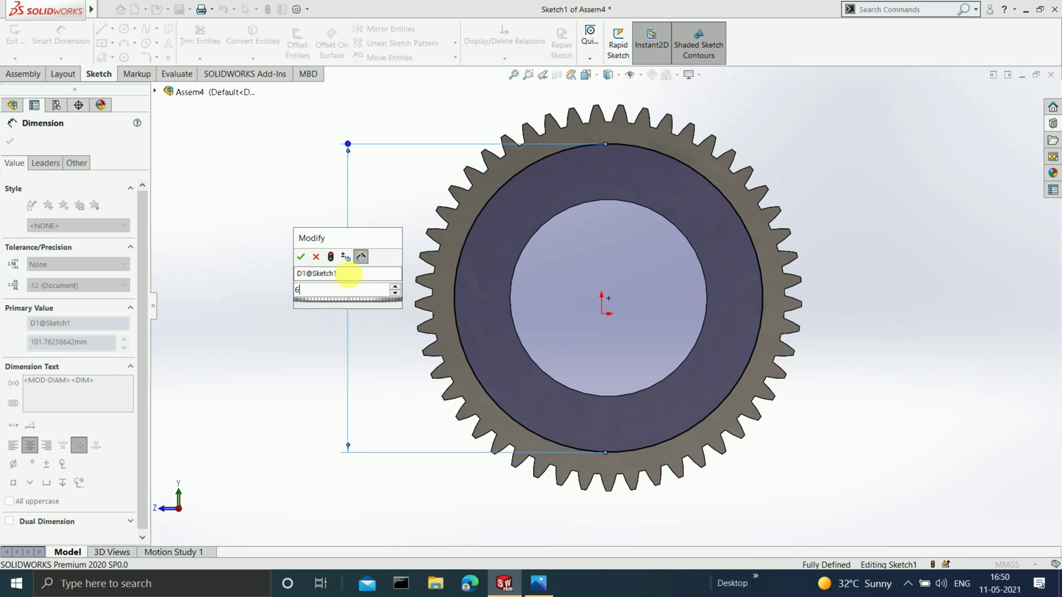
pyautogui.press('Return')
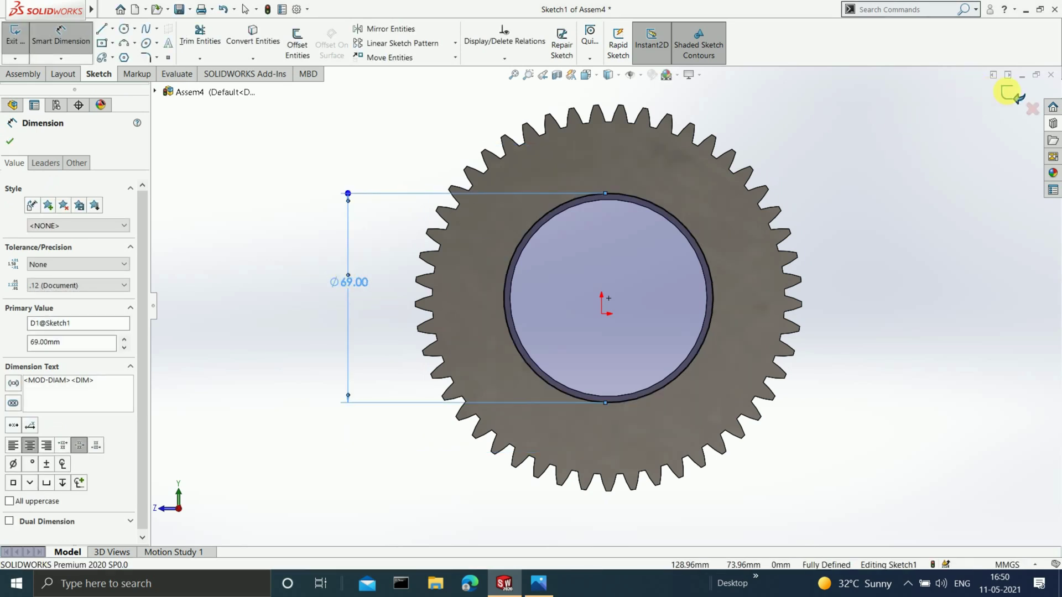
pyautogui.click(1016, 96)
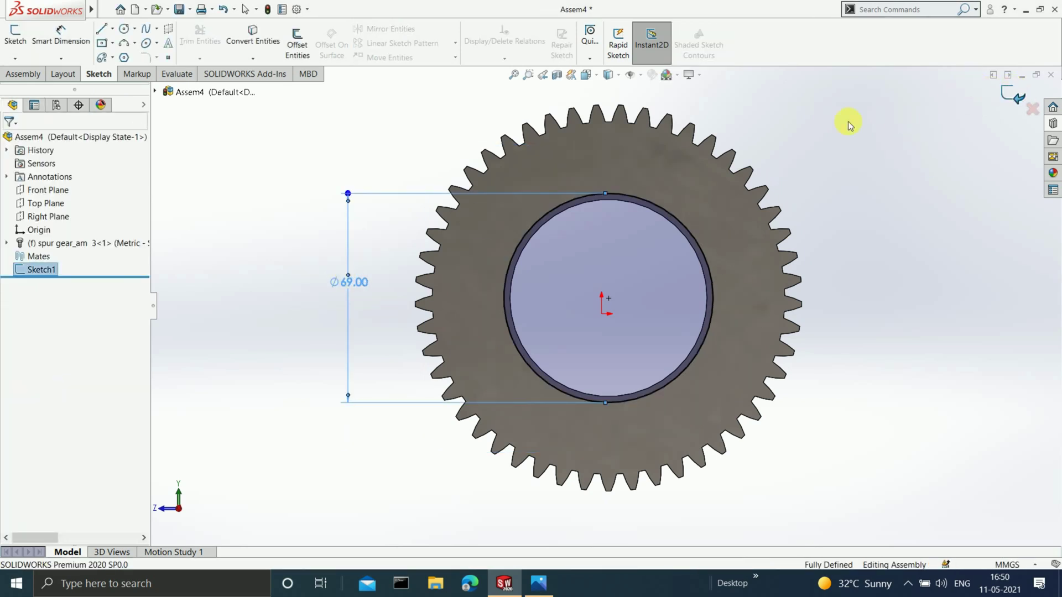
# Step: Enlarge the gear bore with an assembly Extruded Cut of the circle sketch, using the Through All - Both end condition
pyautogui.click(33, 76)
pyautogui.click(476, 55)
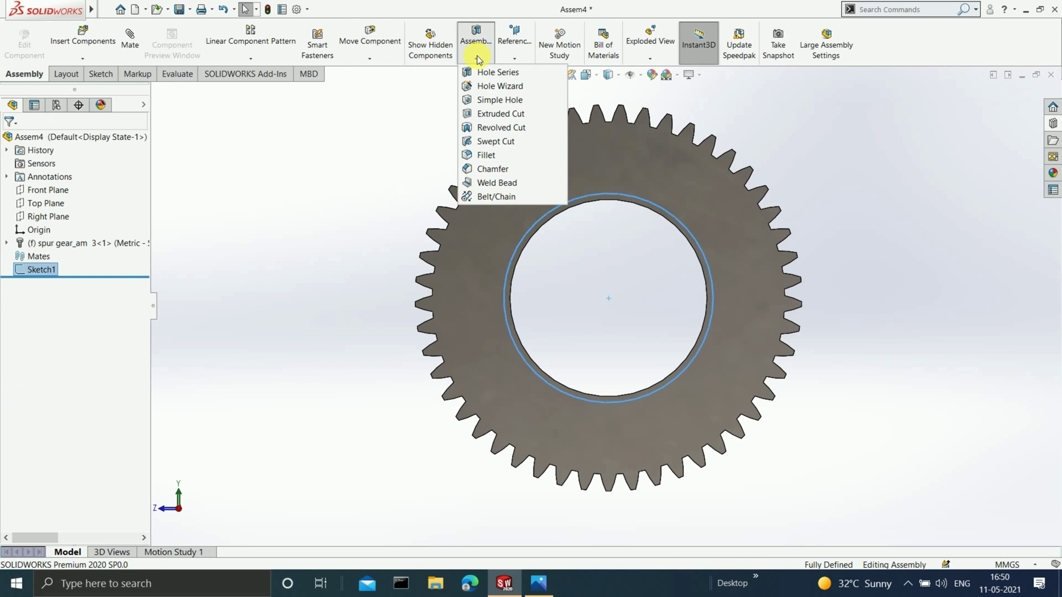
pyautogui.click(491, 115)
pyautogui.click(77, 218)
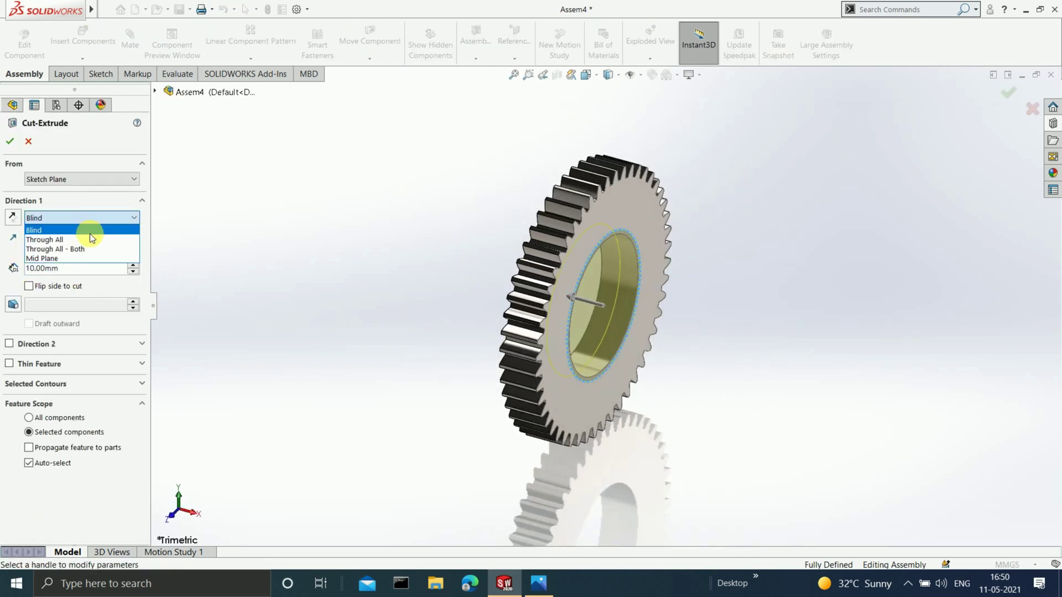
pyautogui.click(88, 249)
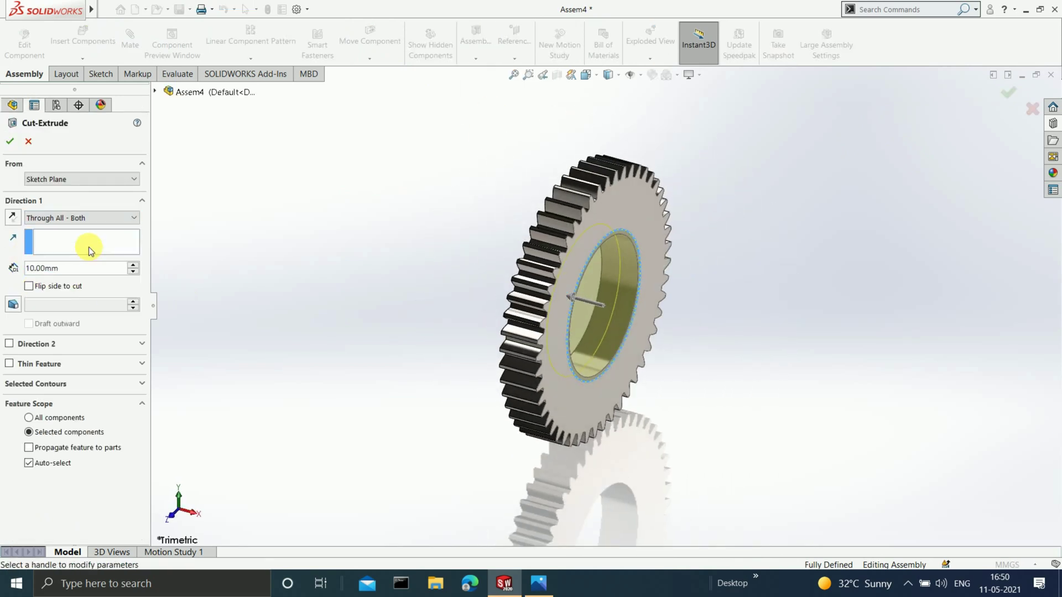
pyautogui.click(1008, 95)
# Step: Start a sketch on the gear's opposite side face and draw two bore-centred circles of about 45 mm and 54 mm radius
pyautogui.moveTo(717, 251); pyautogui.dragTo(548, 291, button='middle')
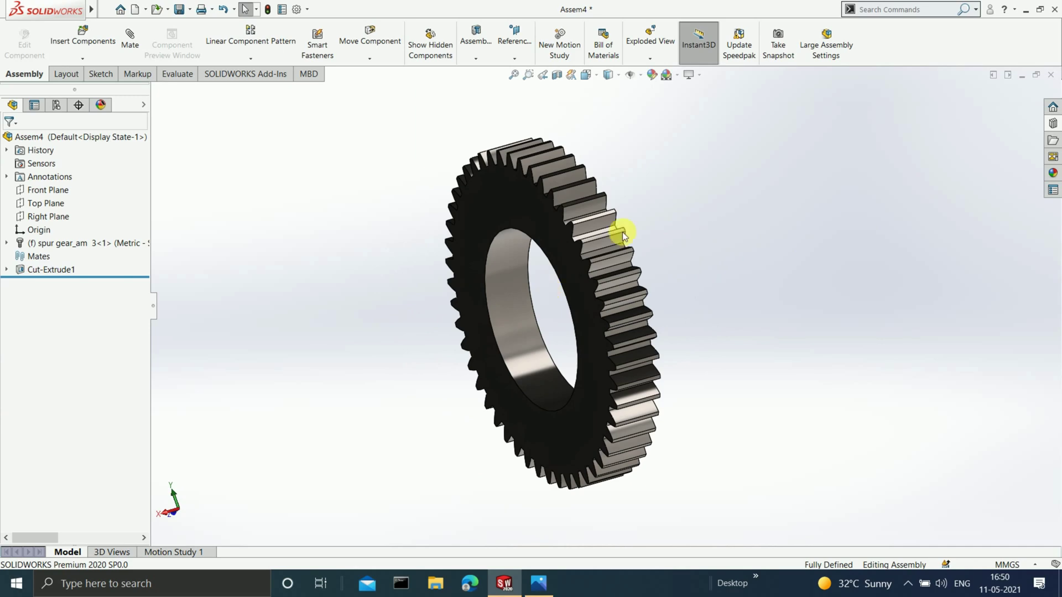
pyautogui.moveTo(726, 265); pyautogui.dragTo(575, 258, button='middle')
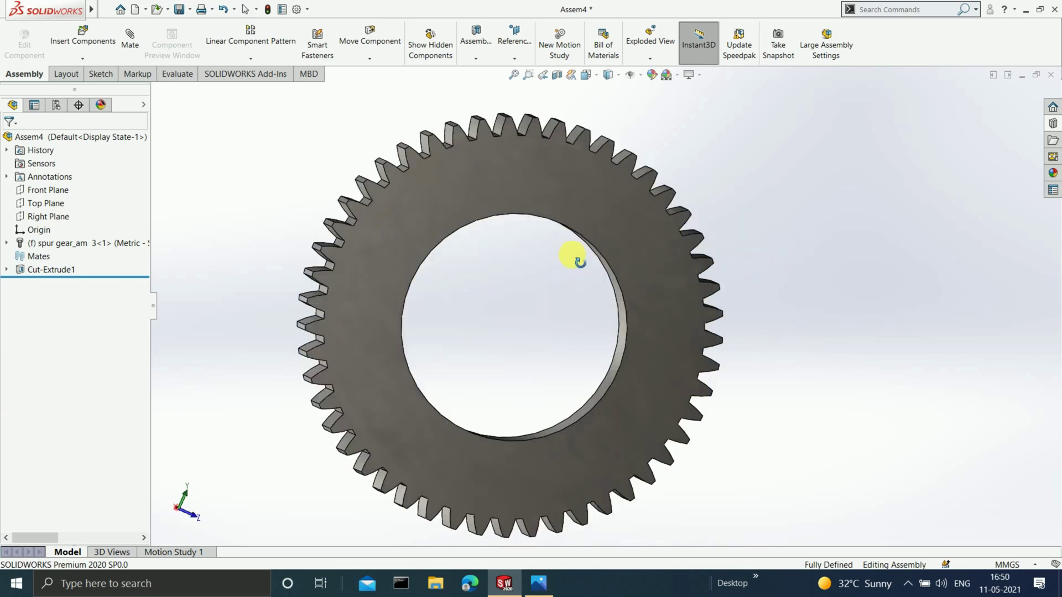
pyautogui.click(607, 195)
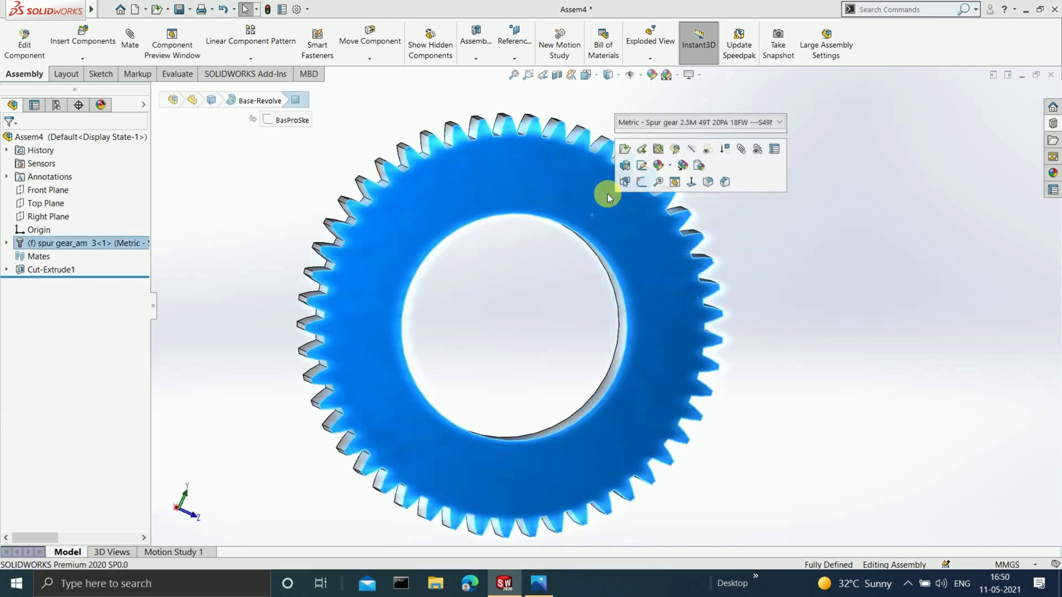
pyautogui.hotkey('ctrl', '8')
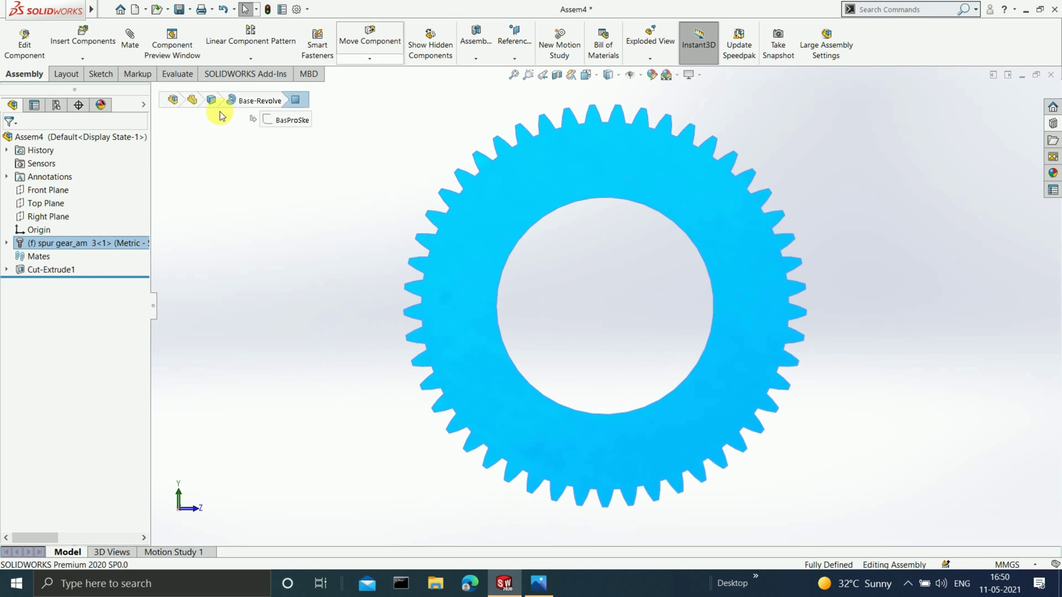
pyautogui.click(98, 74)
pyautogui.click(16, 35)
pyautogui.click(124, 28)
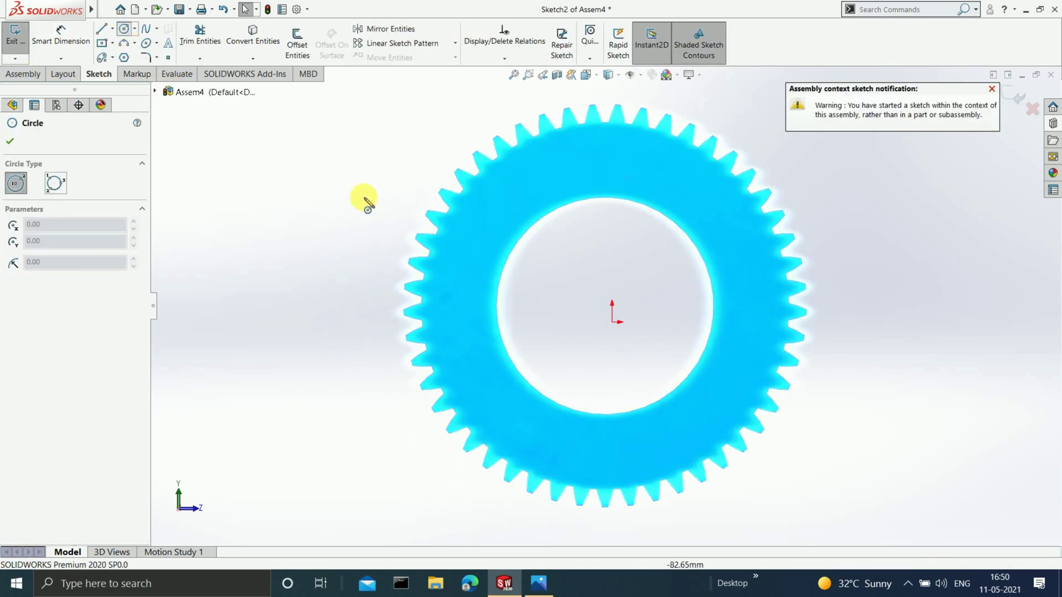
pyautogui.click(605, 305)
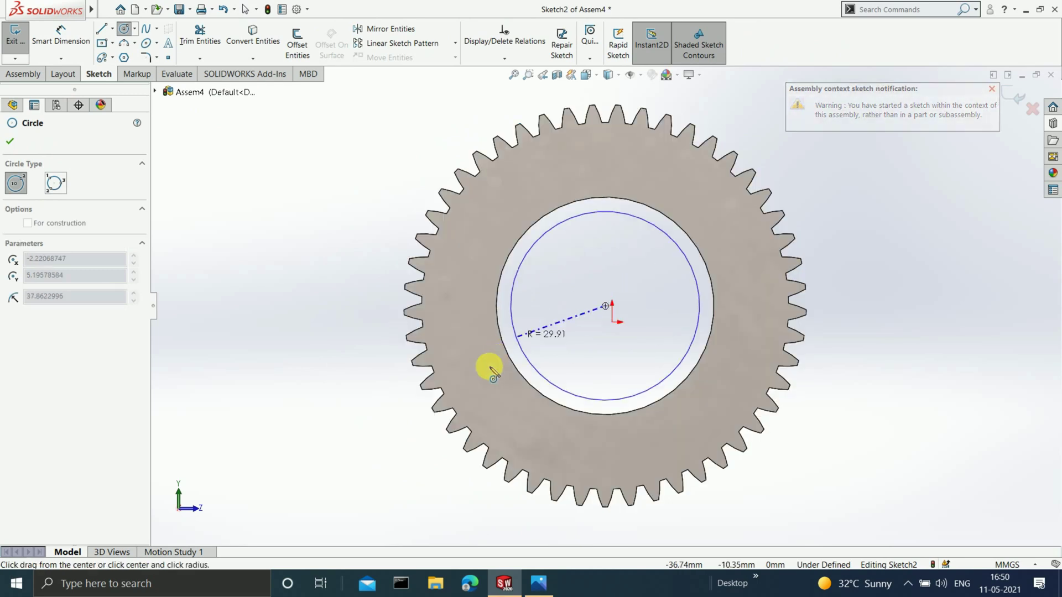
pyautogui.click(491, 390)
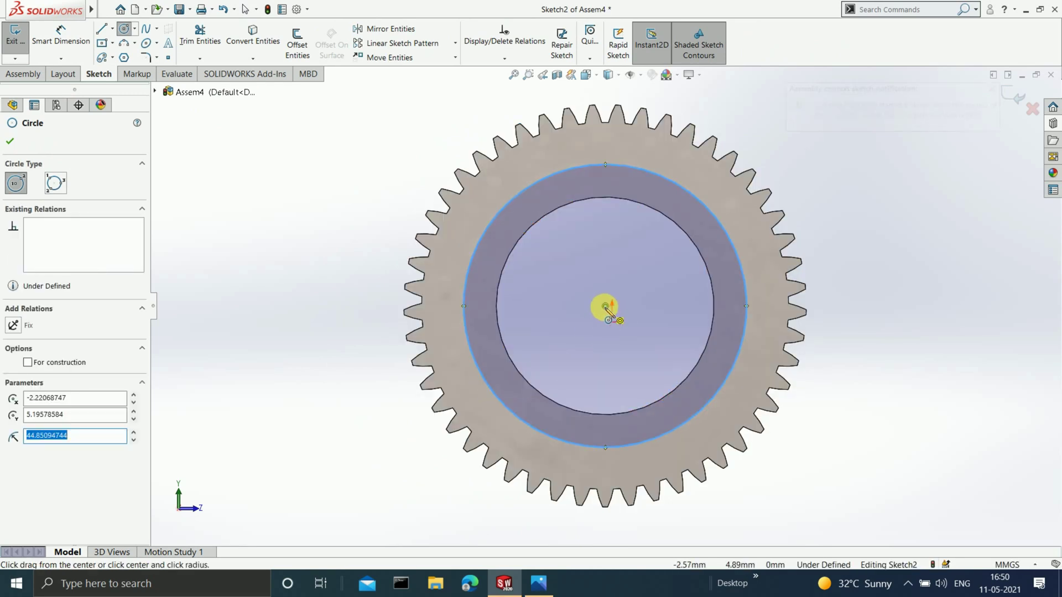
pyautogui.click(606, 306)
pyautogui.click(518, 452)
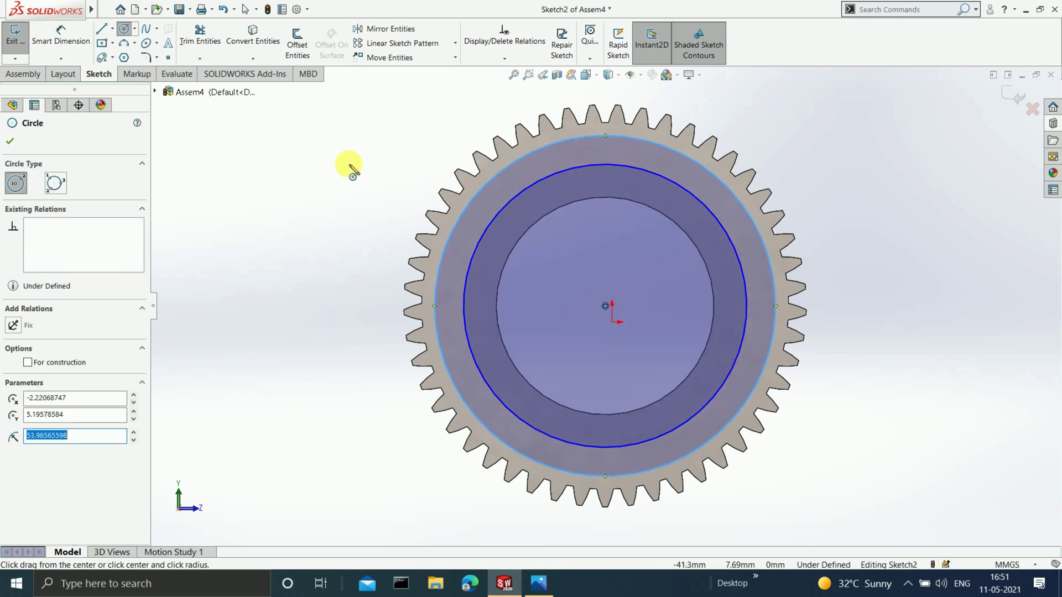
# Step: Dimension the inner of the two sketched circles to a diameter of 80 mm
pyautogui.click(86, 47)
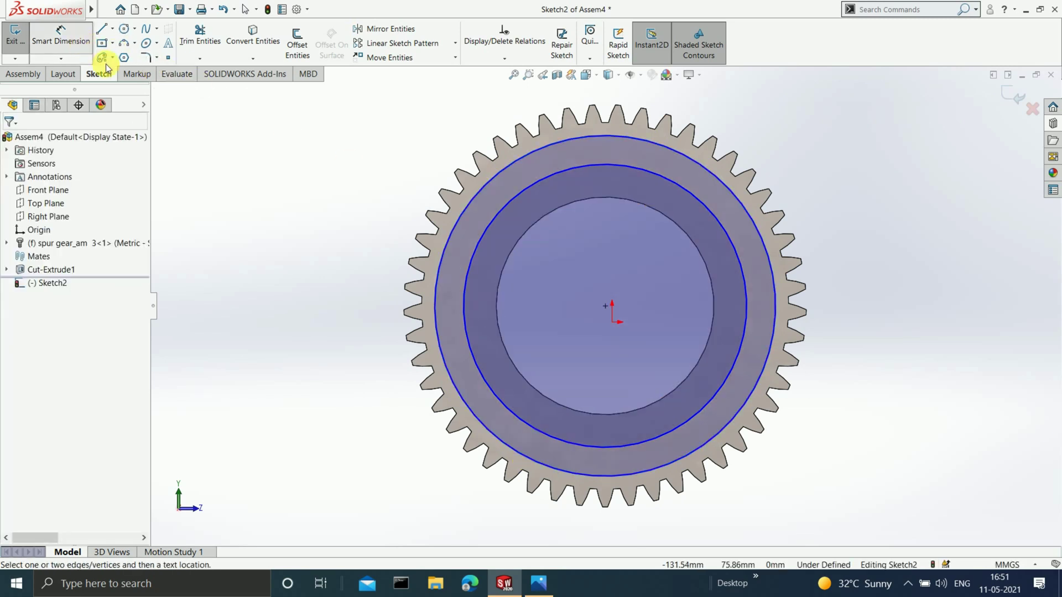
pyautogui.click(474, 256)
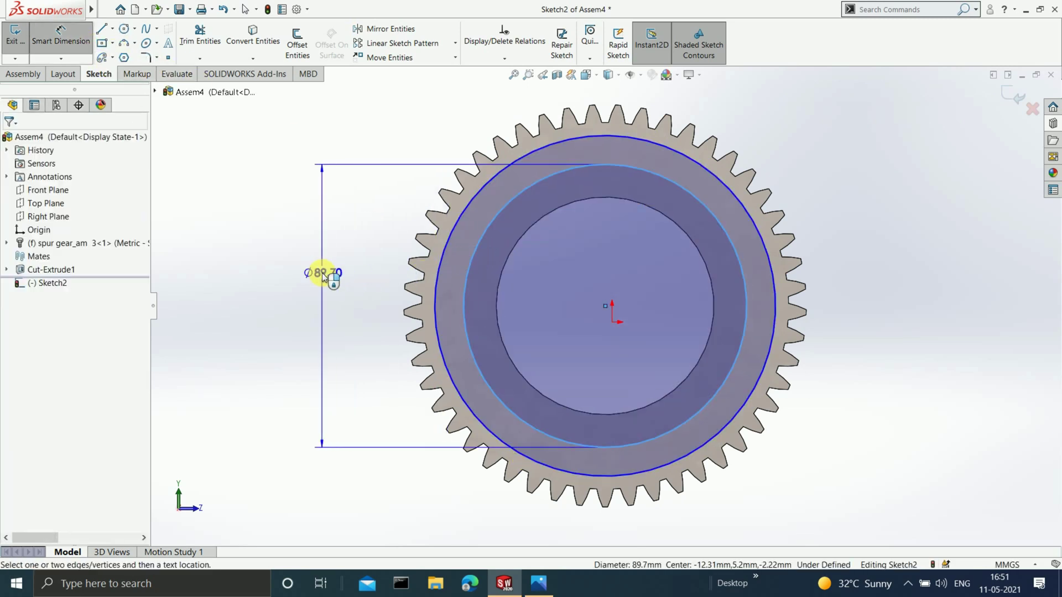
pyautogui.click(321, 274)
pyautogui.write('80')
pyautogui.press('Return')
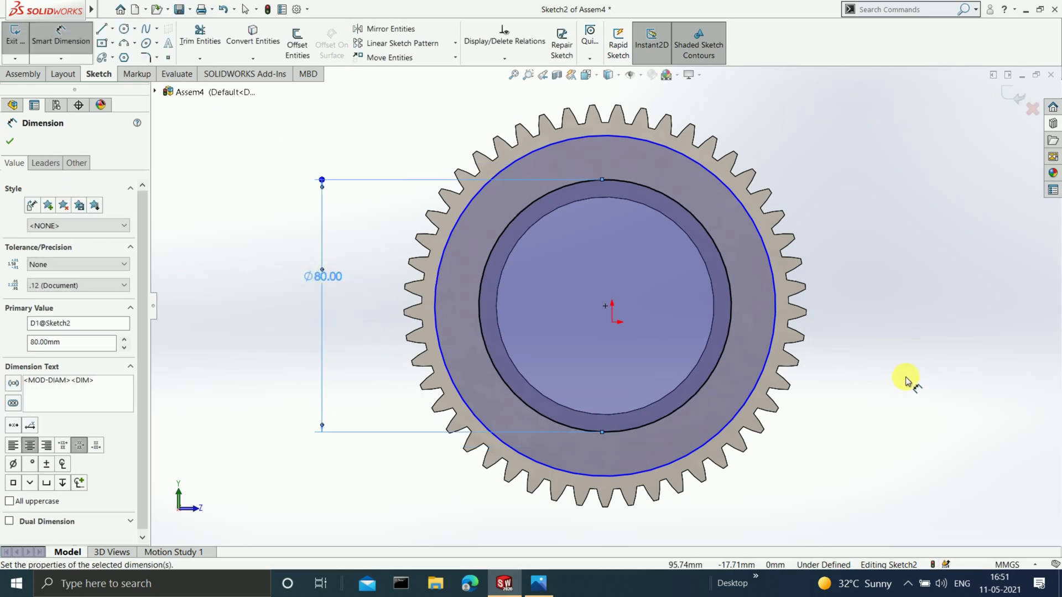
# Step: Dimension the outer circle to a diameter of 107 mm and finish the sketch
pyautogui.click(773, 347)
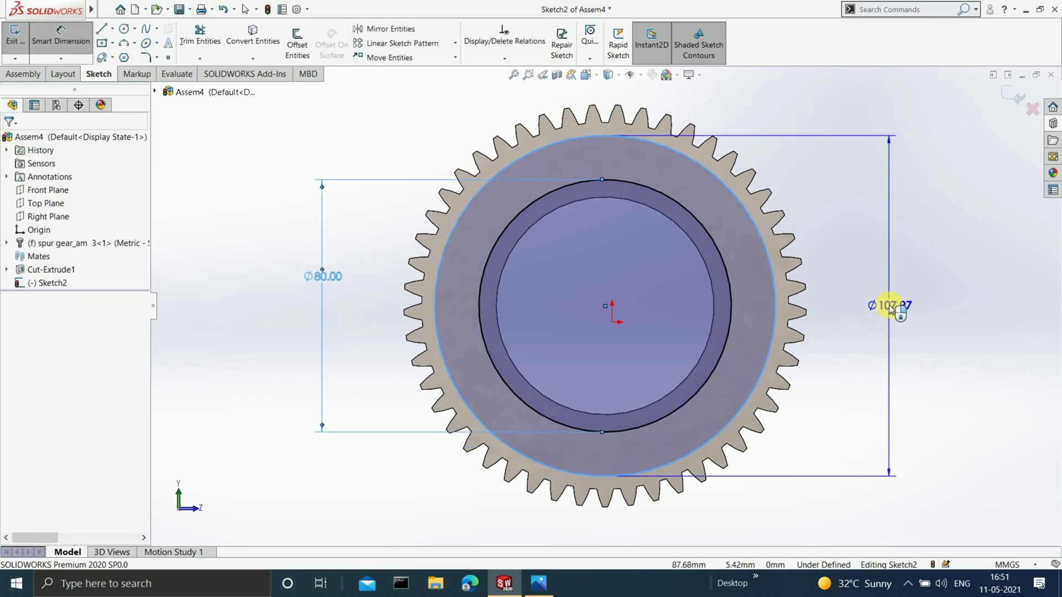
pyautogui.click(891, 306)
pyautogui.write('107')
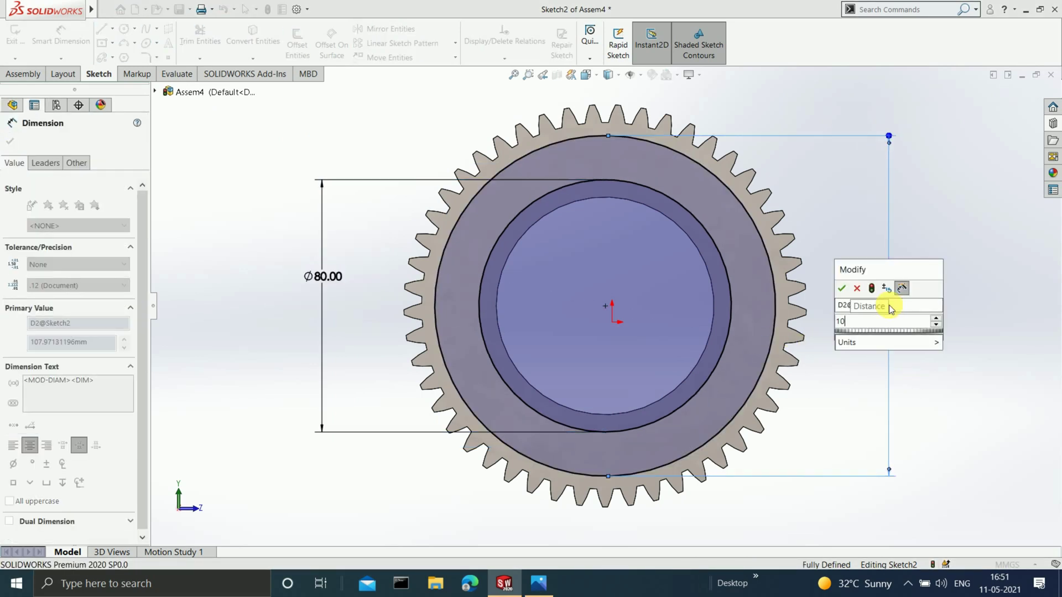
pyautogui.press('Return')
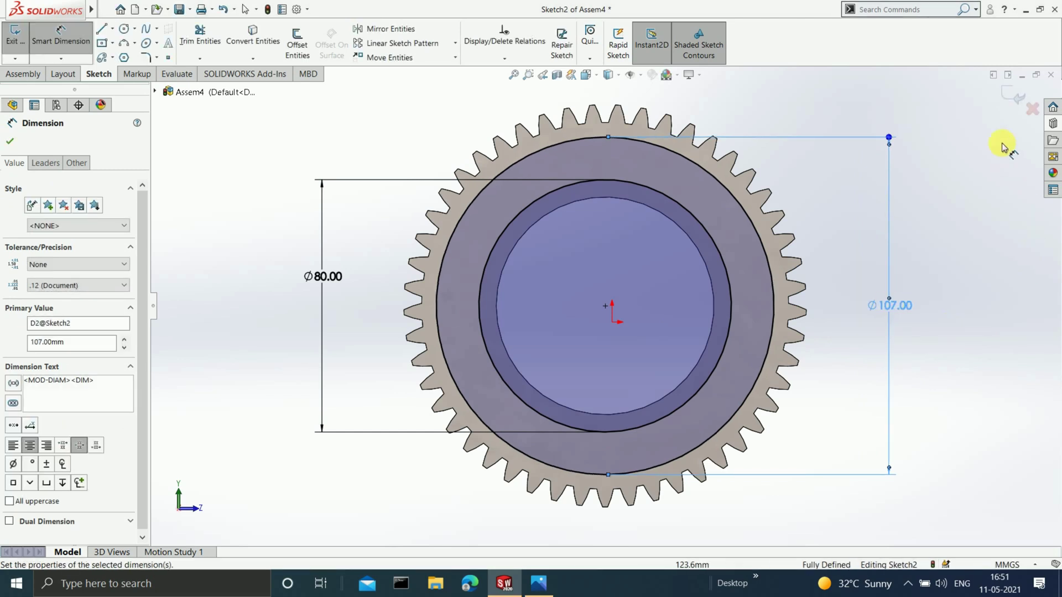
pyautogui.click(1015, 93)
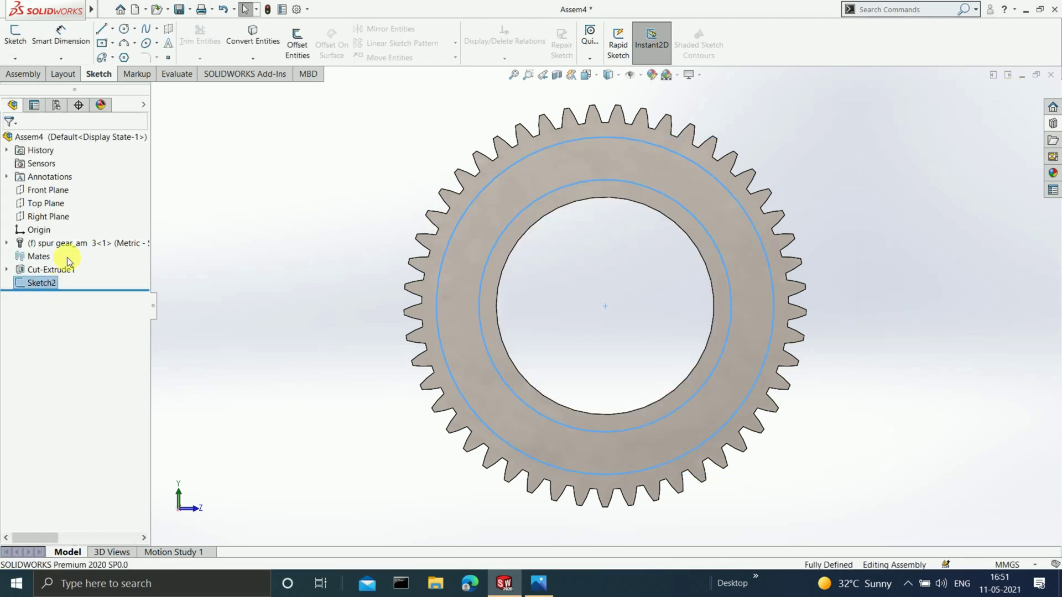
# Step: Cut the ring between the two circles into the gear face as a blind assembly Extruded Cut 3 mm deep
pyautogui.click(32, 74)
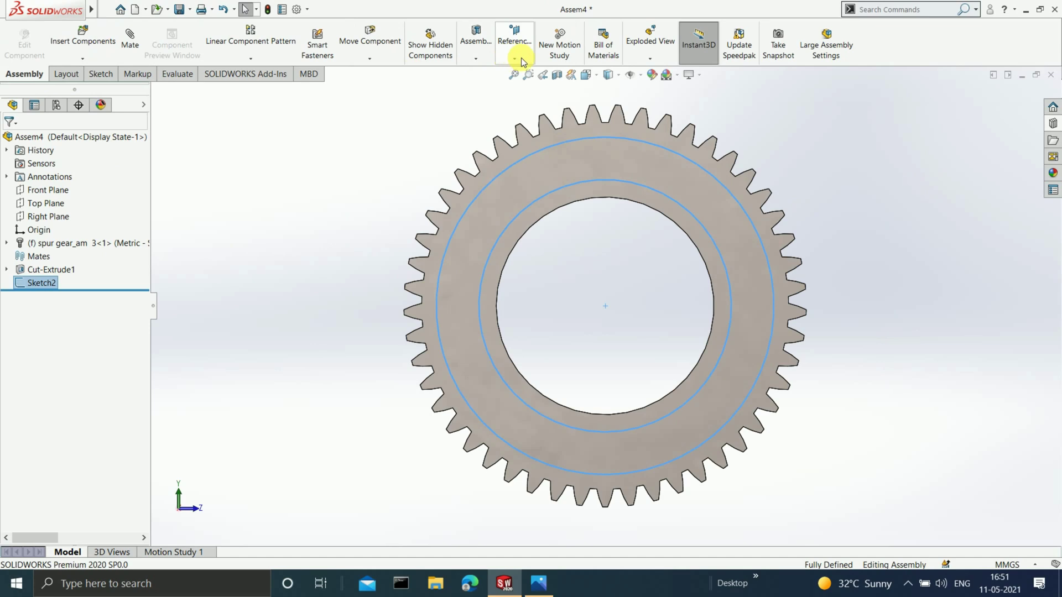
pyautogui.click(476, 58)
pyautogui.click(493, 111)
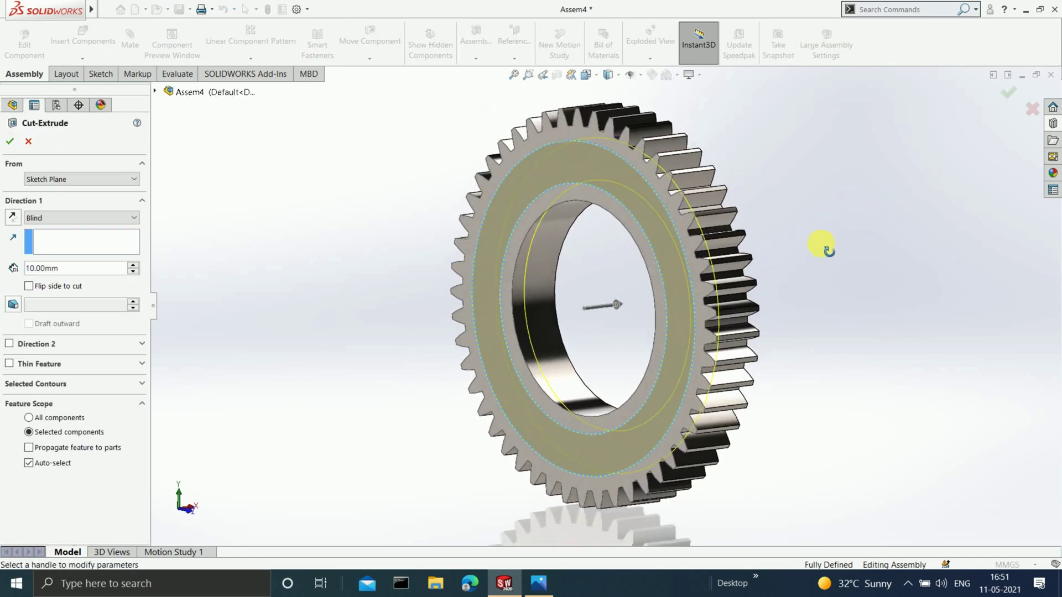
pyautogui.moveTo(822, 247); pyautogui.dragTo(789, 250, button='middle')
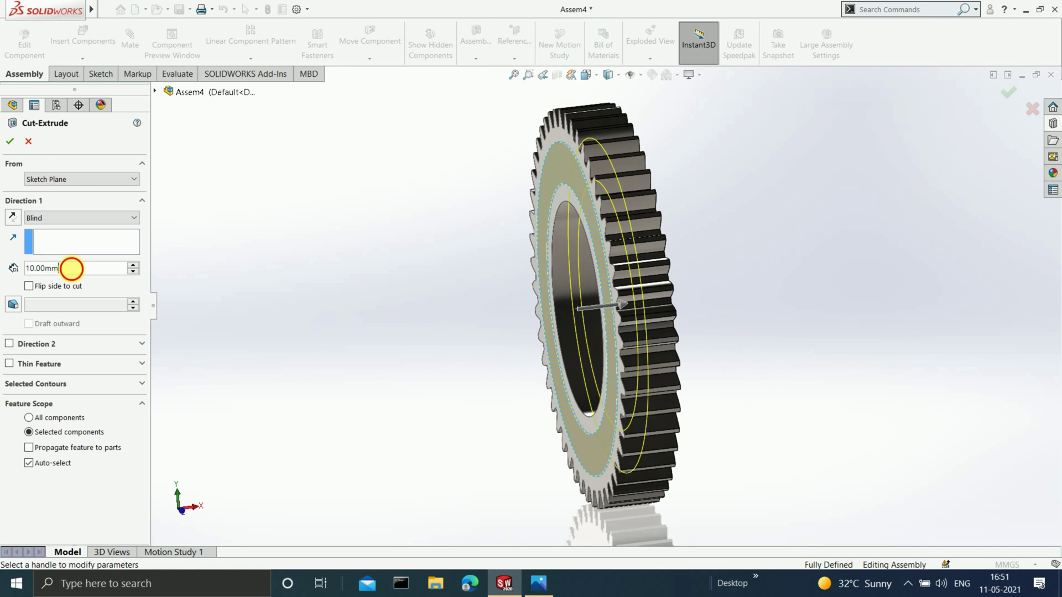
pyautogui.doubleClick(71, 268)
pyautogui.write('3')
pyautogui.press('Return')
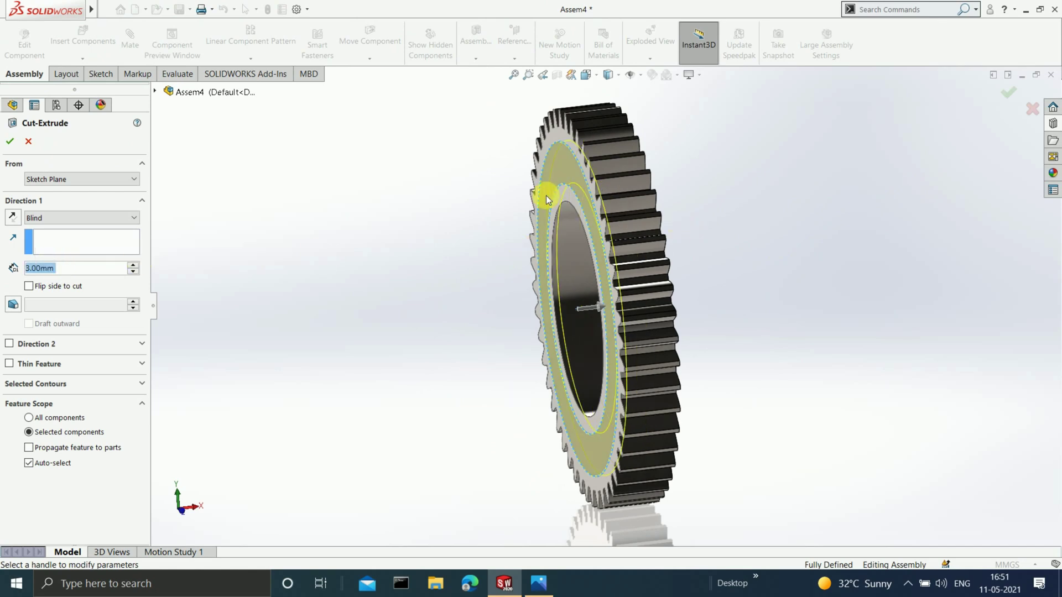
pyautogui.click(10, 142)
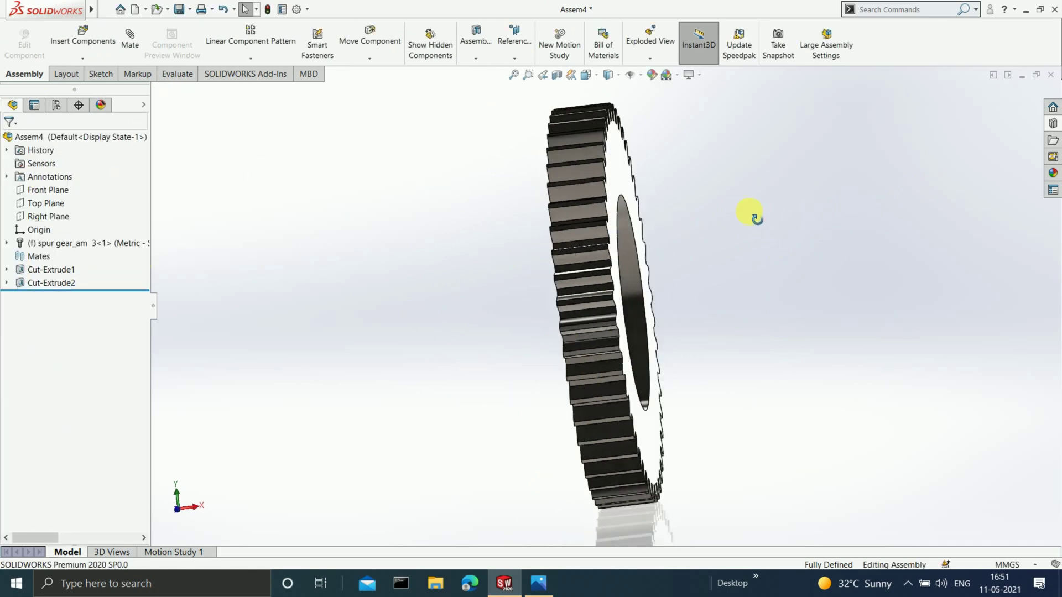
# Step: Start a sketch on the gear's uncut side face and draw two bore-centred circles of about 34.5 mm and 53 mm radius
pyautogui.hotkey('ctrl', '4')
pyautogui.click(685, 186)
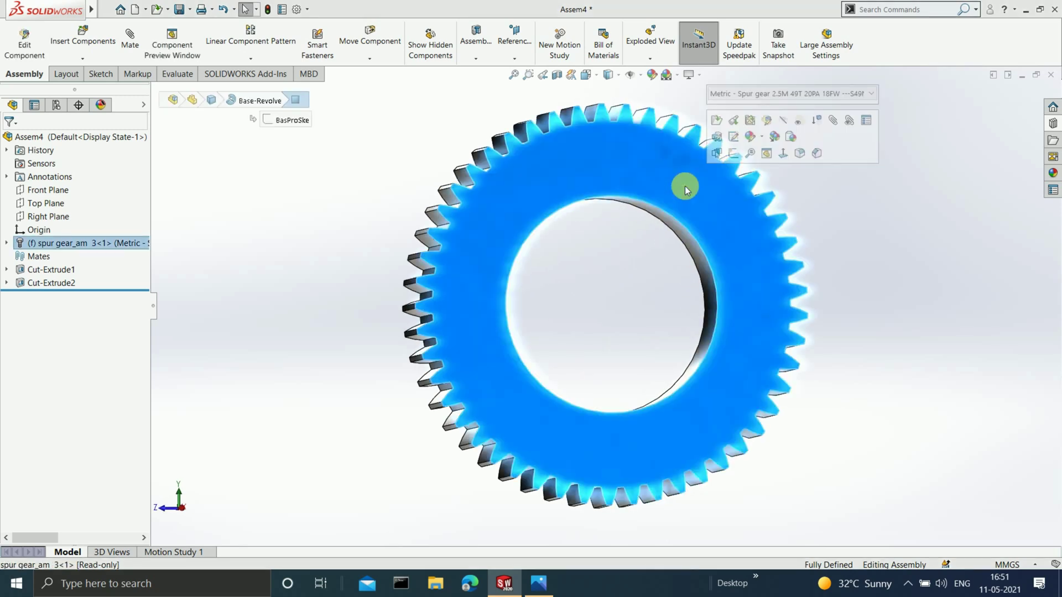
pyautogui.hotkey('ctrl', '8')
pyautogui.click(100, 74)
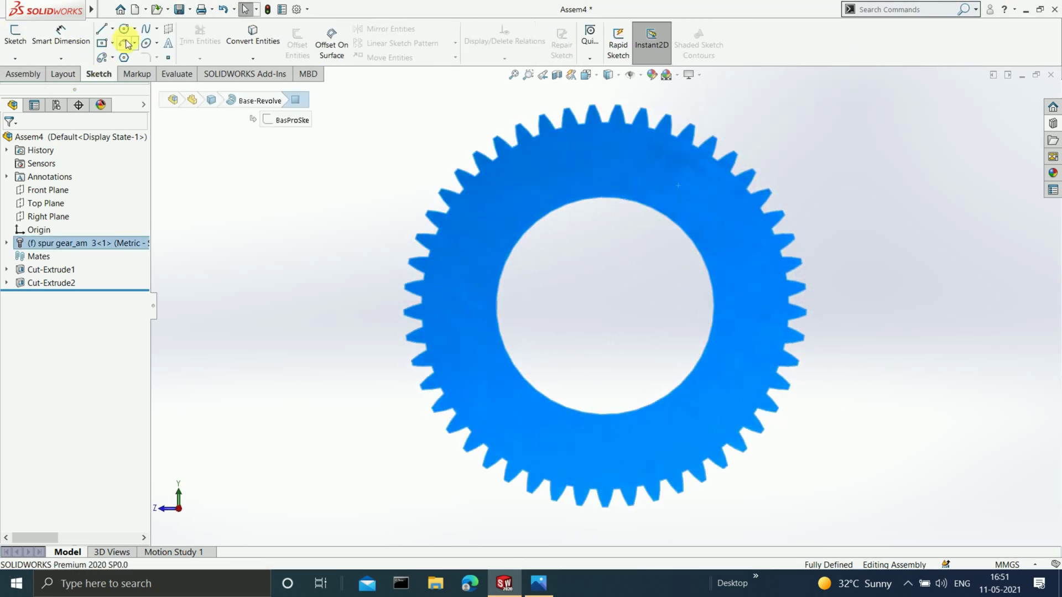
pyautogui.click(124, 28)
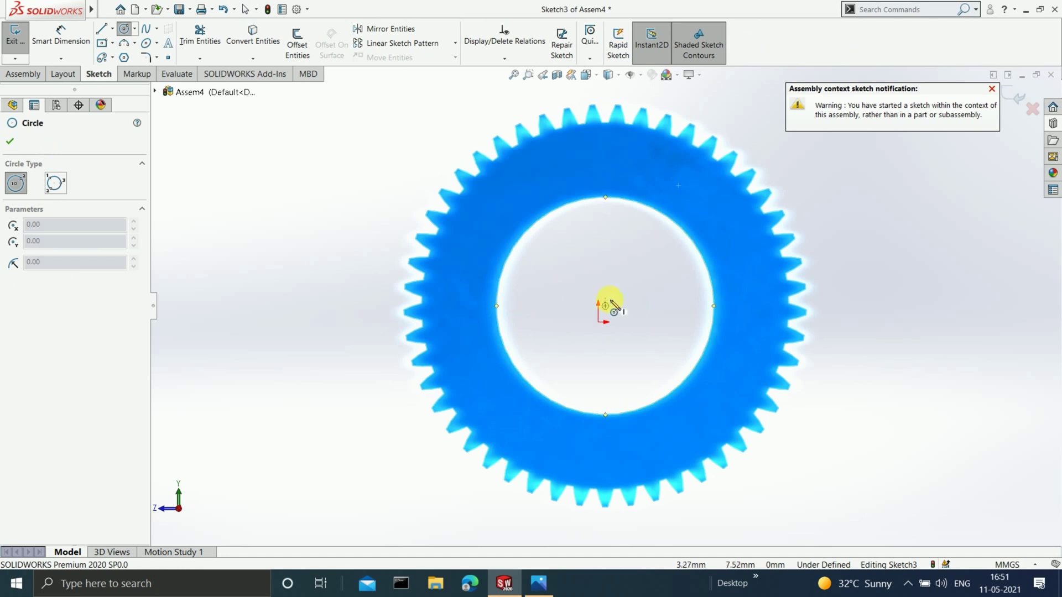
pyautogui.click(605, 305)
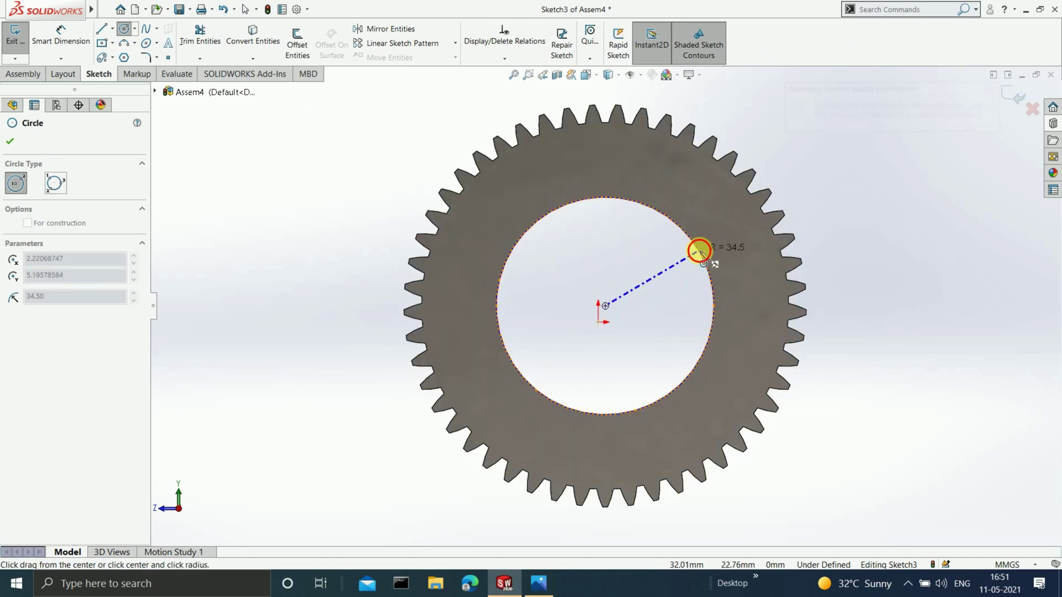
pyautogui.click(699, 249)
pyautogui.click(605, 306)
pyautogui.click(719, 181)
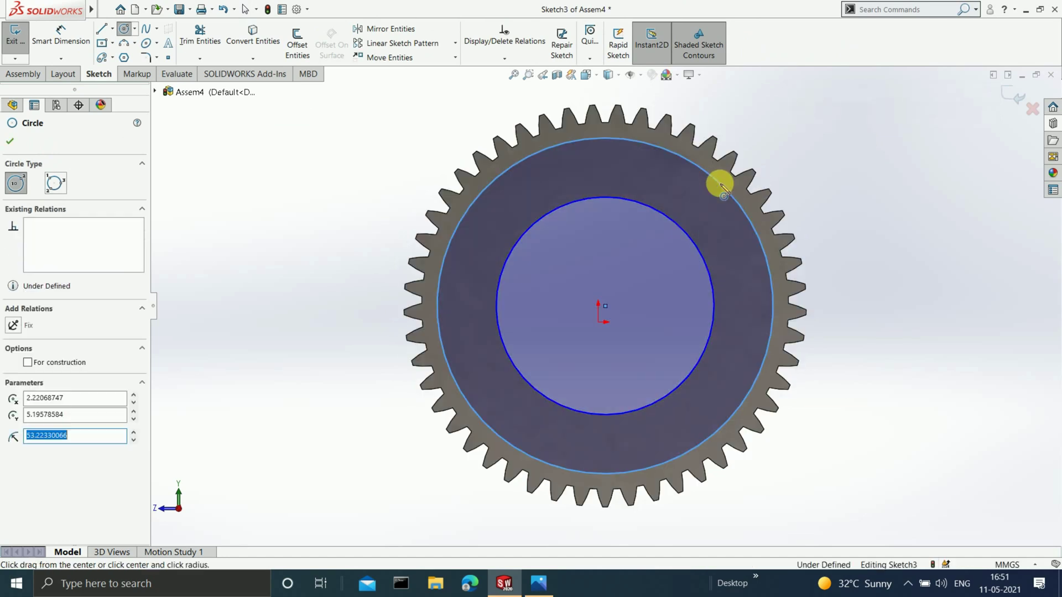
# Step: Dimension the inner circle on this face to a diameter of 80 mm
pyautogui.click(81, 35)
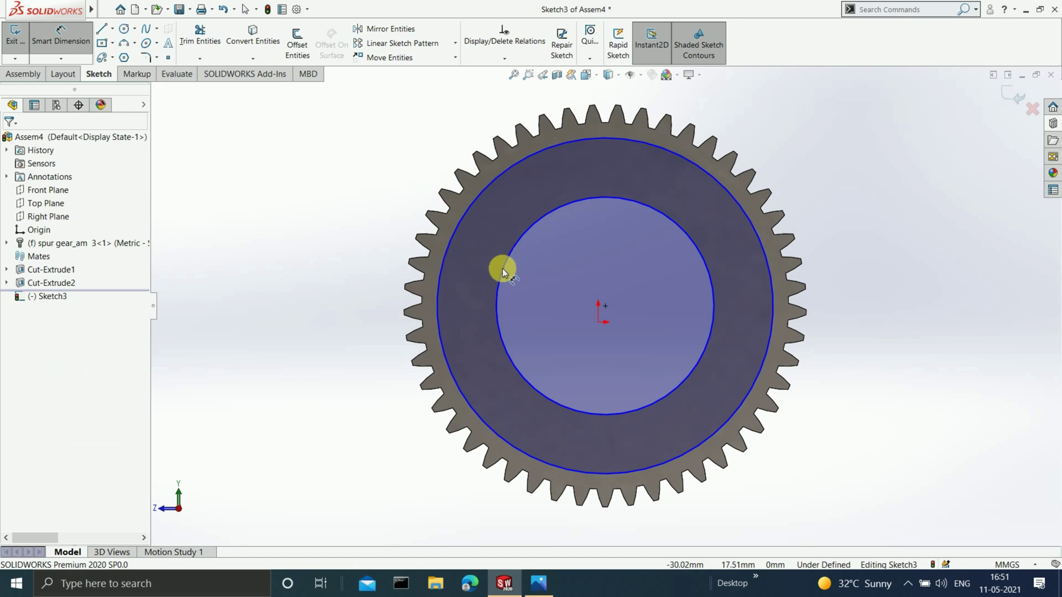
pyautogui.click(504, 268)
pyautogui.click(318, 289)
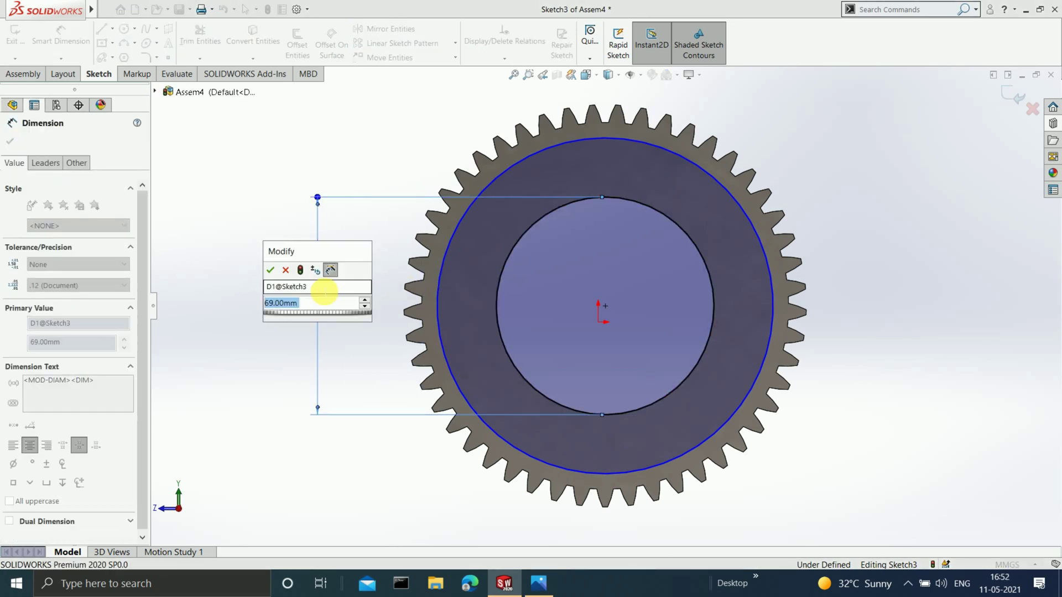
pyautogui.write('80')
pyautogui.press('Return')
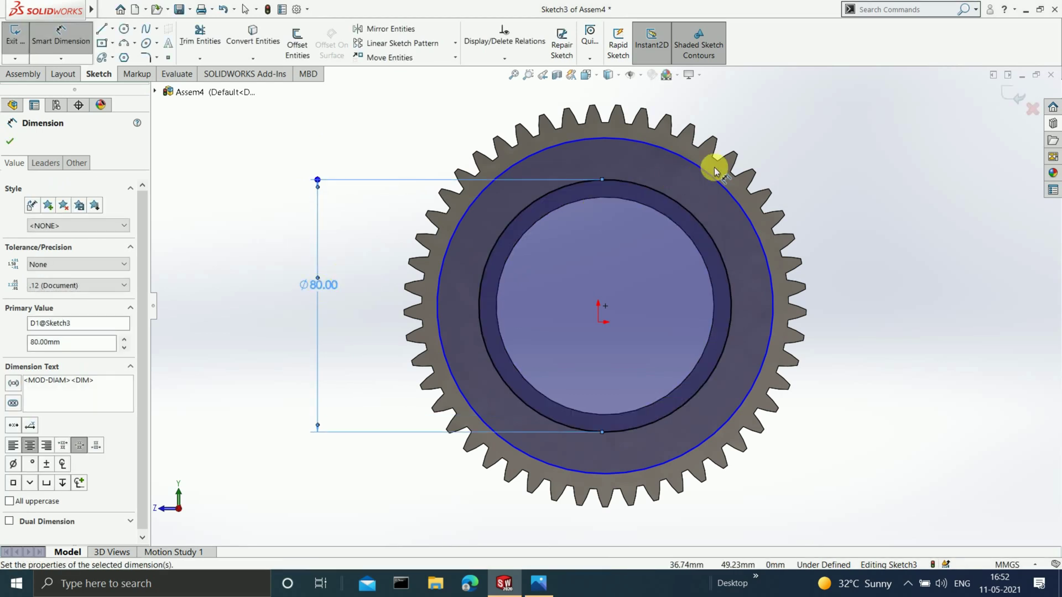
# Step: Dimension the outer circle to a diameter of 107 mm and finish the sketch
pyautogui.click(730, 178)
pyautogui.click(872, 173)
pyautogui.write('107')
pyautogui.press('Return')
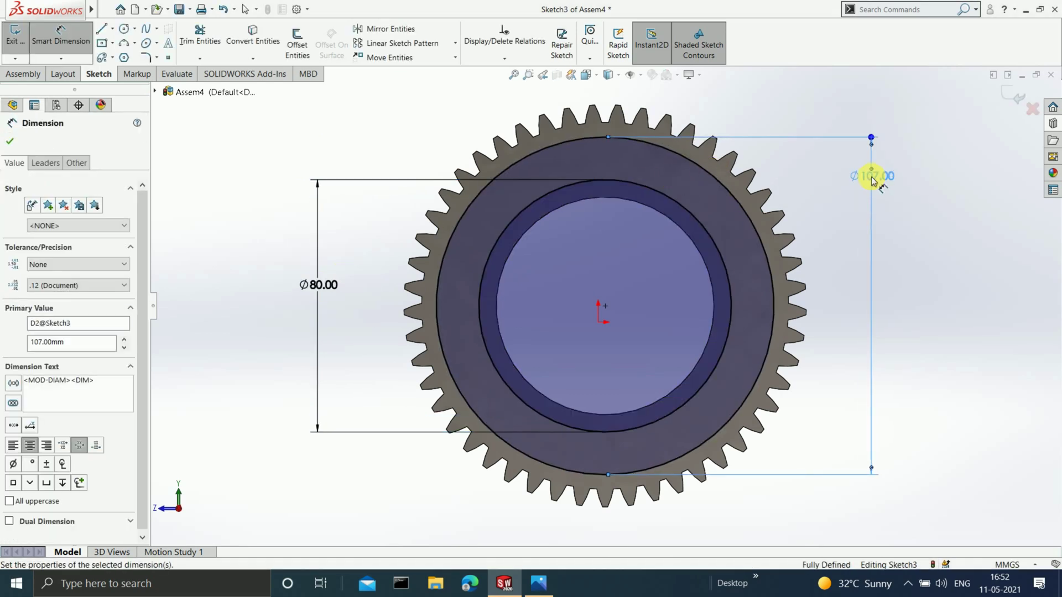
pyautogui.click(1000, 105)
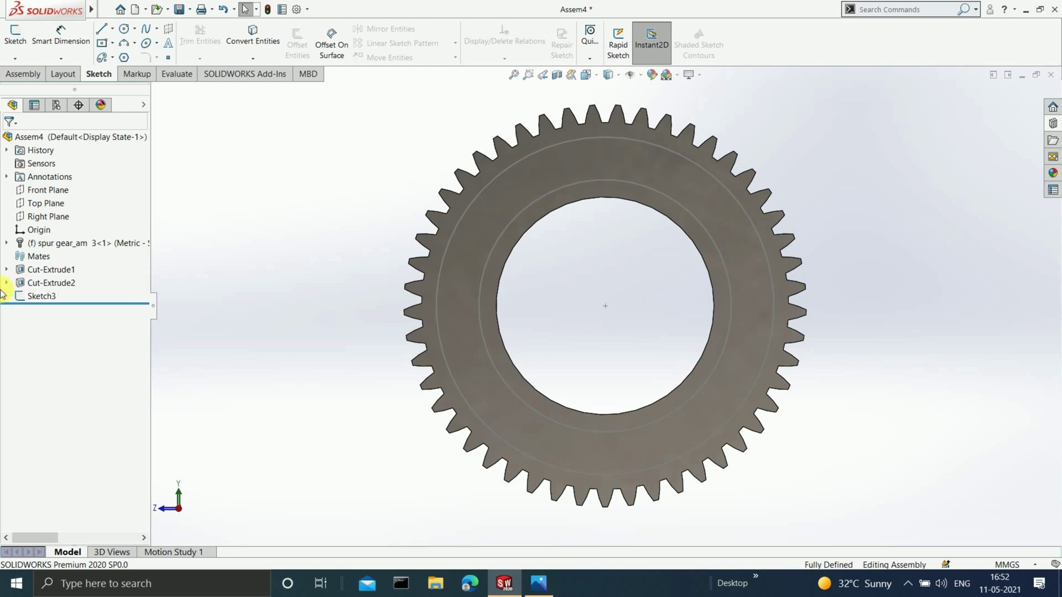
# Step: Cut the ring between the 80 mm and 107 mm circles into this face as a blind assembly Extruded Cut 3 mm deep
pyautogui.click(34, 296)
pyautogui.click(23, 74)
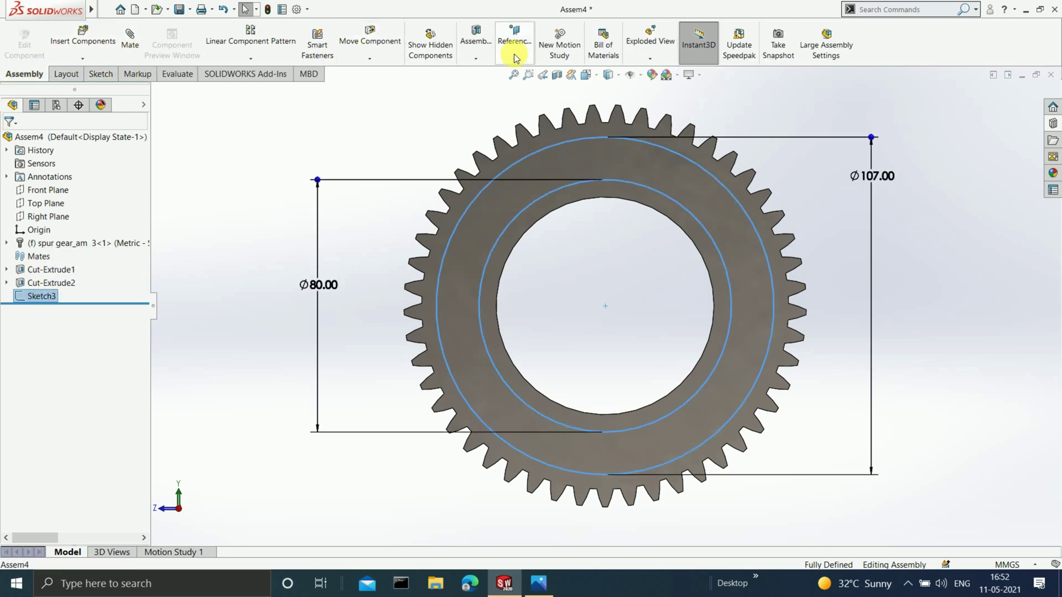
pyautogui.click(475, 55)
pyautogui.click(500, 107)
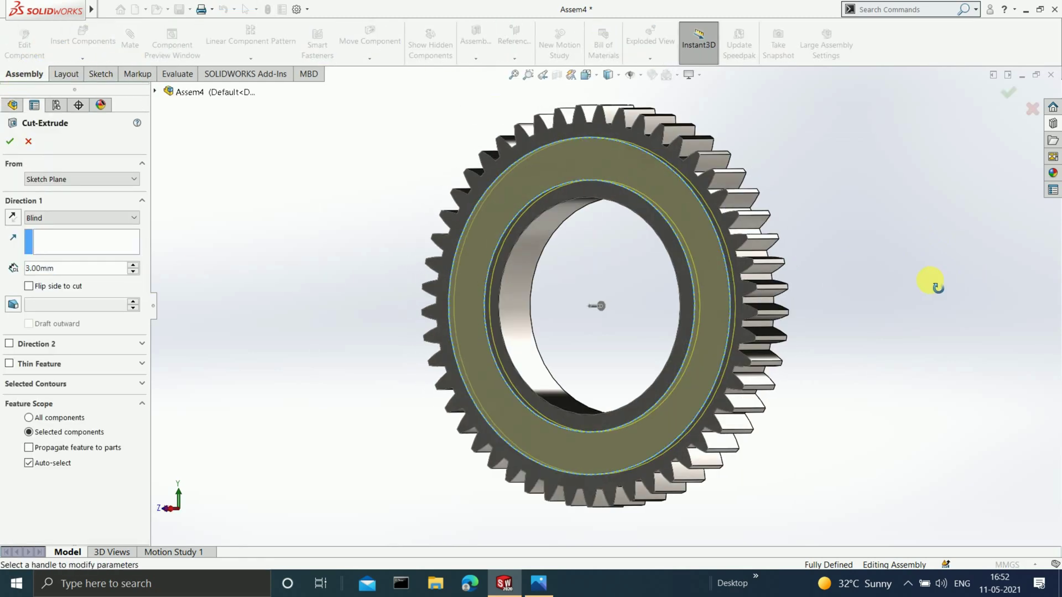
pyautogui.click(1009, 93)
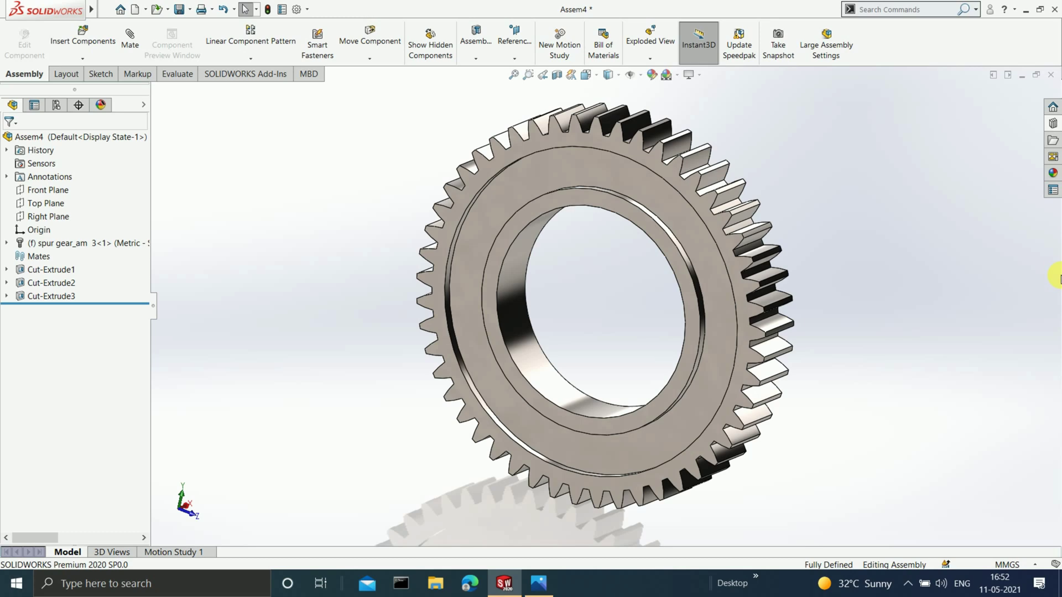
# Step: Start a sketch on the opposite side's recessed ring face and draw a circle of about 6 mm radius on the ring above the bore
pyautogui.moveTo(940, 342); pyautogui.dragTo(778, 288, button='middle')
pyautogui.click(713, 234)
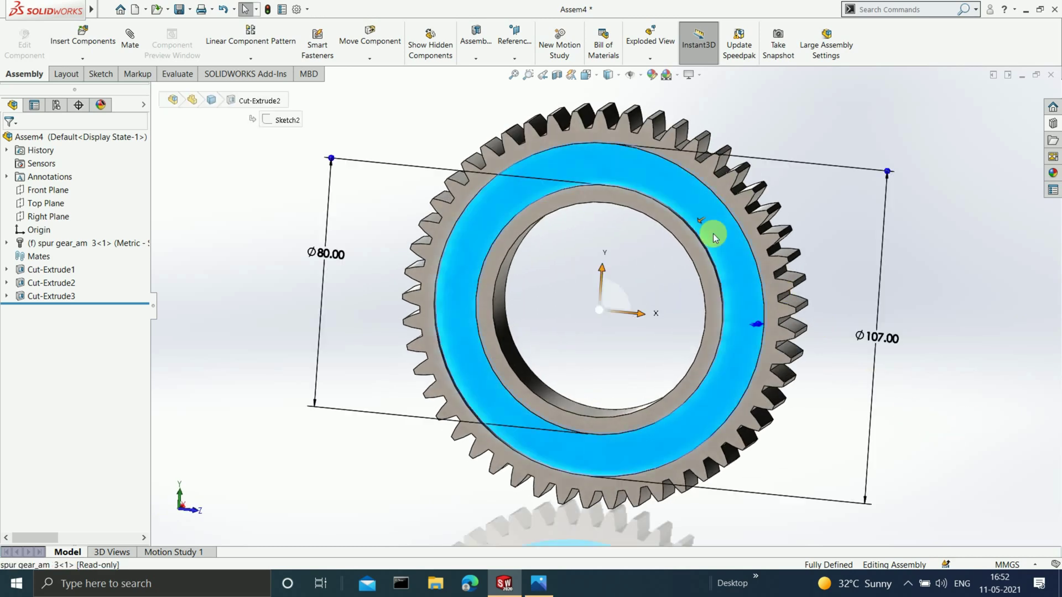
pyautogui.hotkey('ctrl', '8')
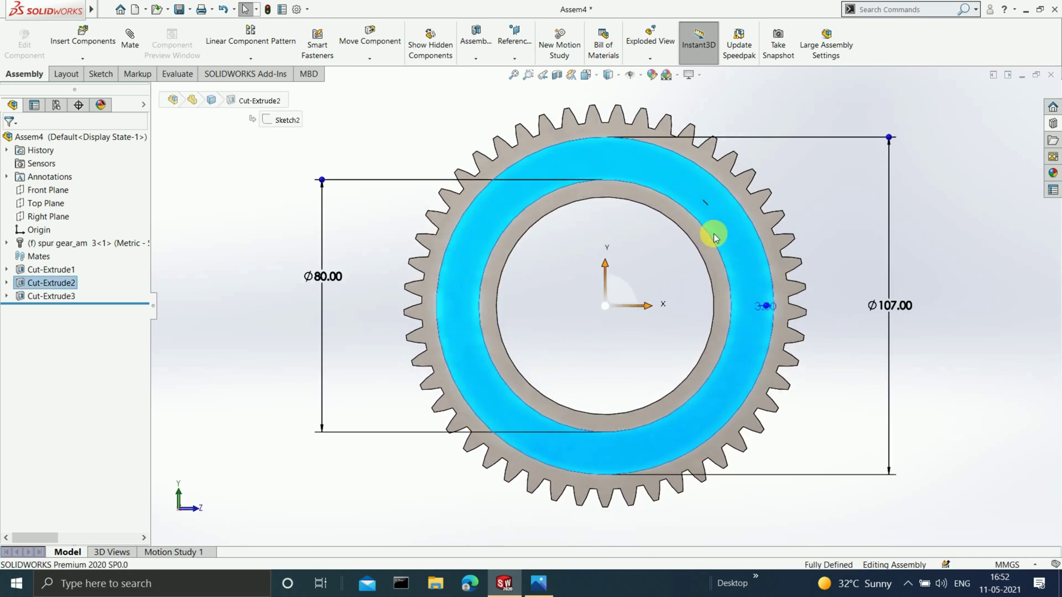
pyautogui.write('8')
pyautogui.click(102, 75)
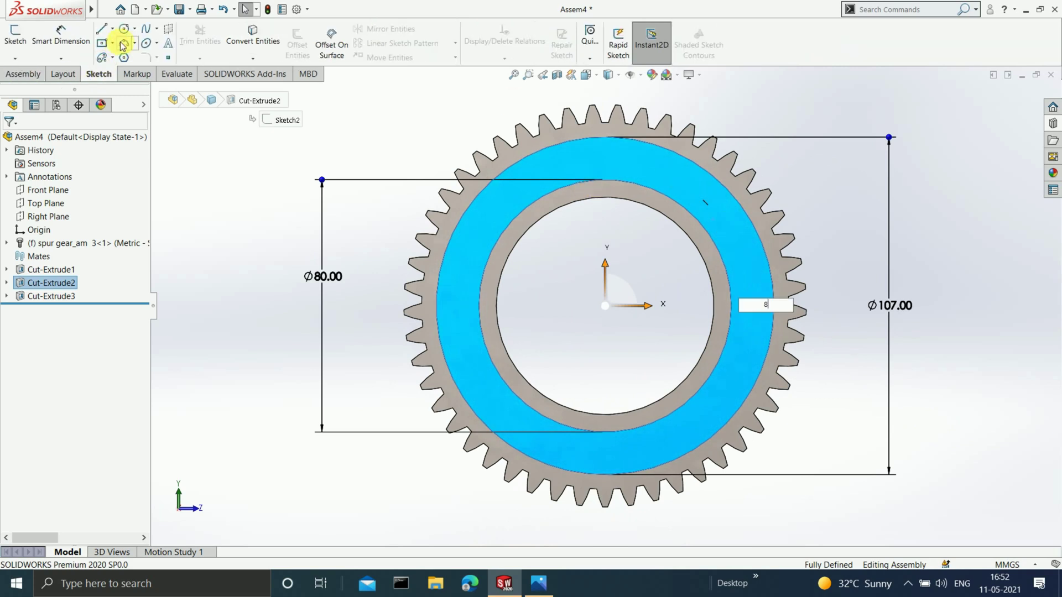
pyautogui.click(124, 31)
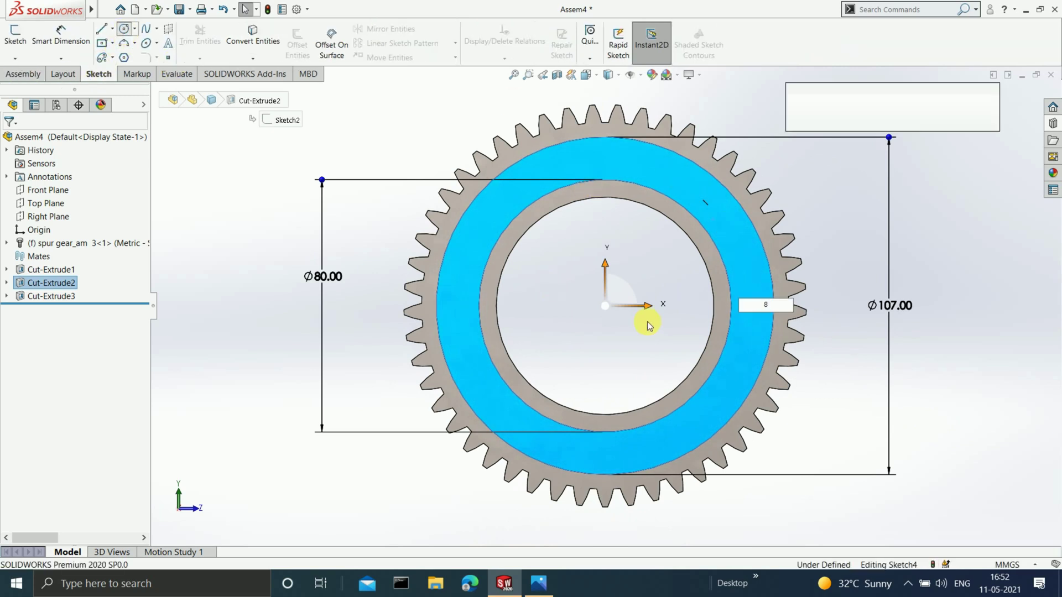
pyautogui.click(606, 162)
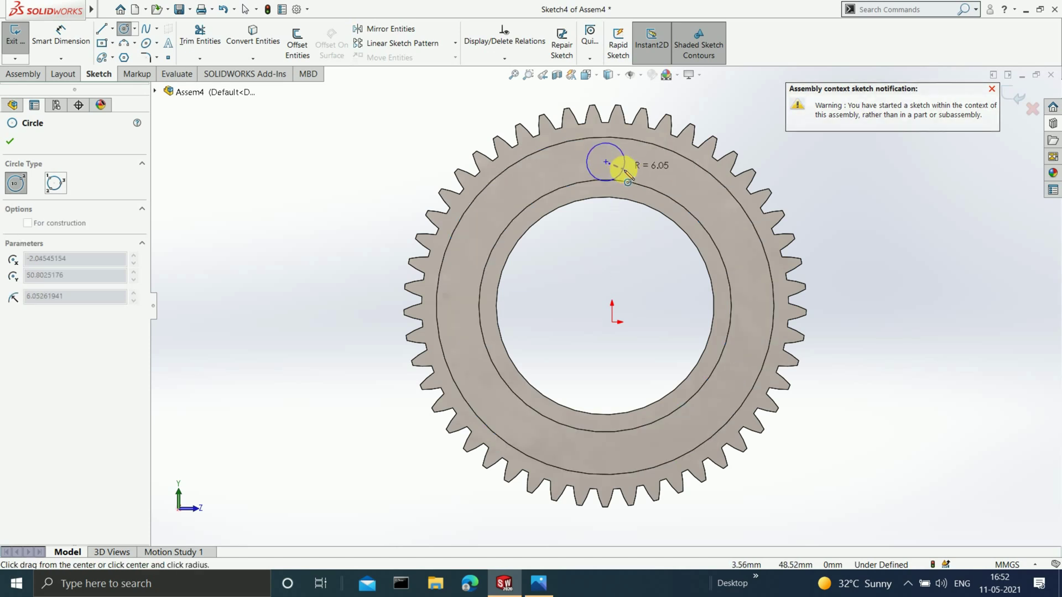
pyautogui.click(627, 175)
pyautogui.press('Escape')
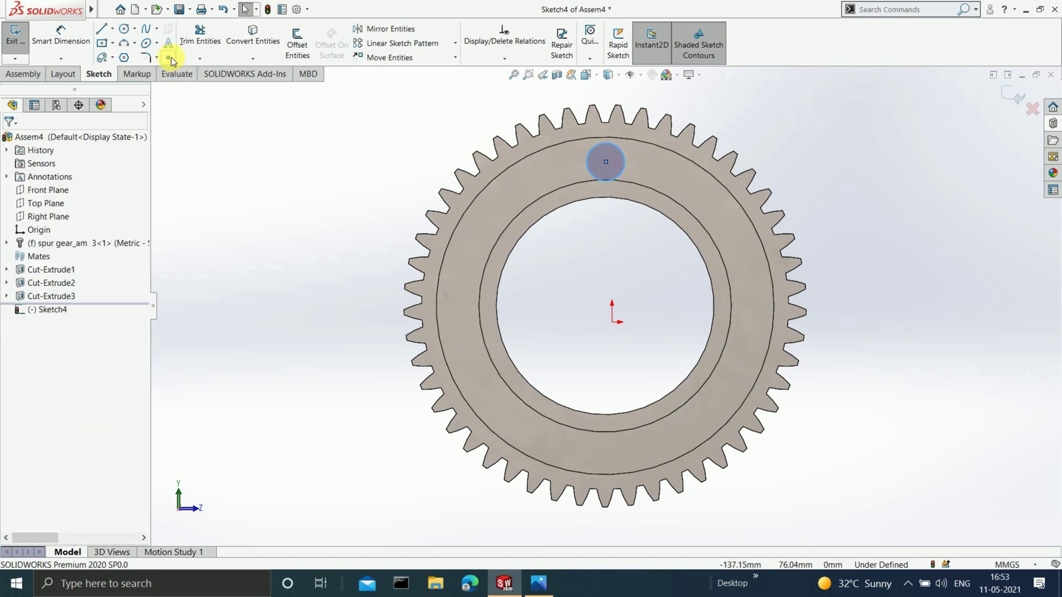
# Step: Place a sketch point at the bore centre and align it with the small circle's centre using a Vertical relation
pyautogui.click(169, 57)
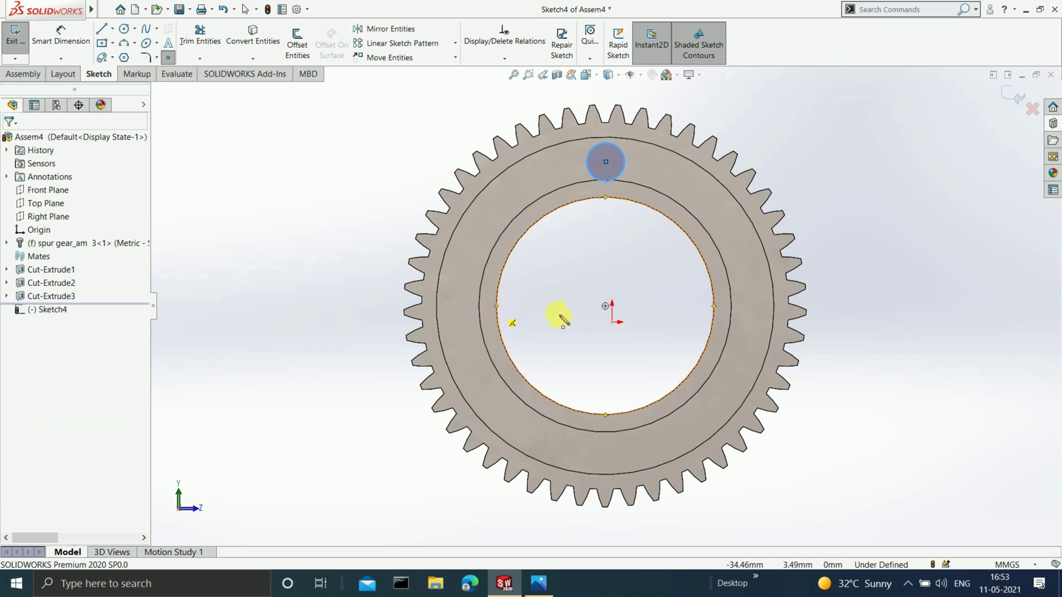
pyautogui.click(605, 306)
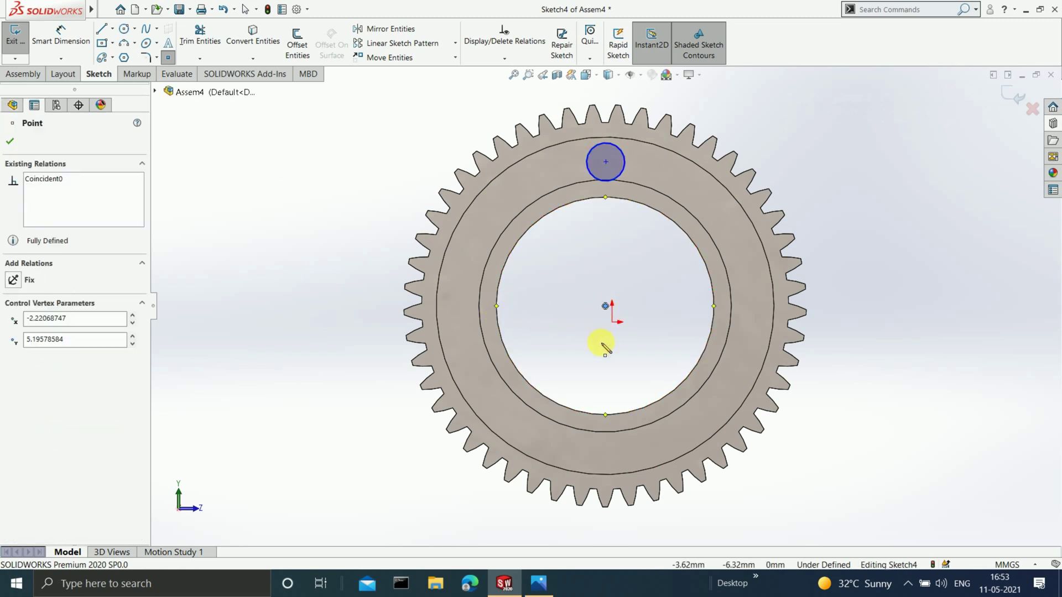
pyautogui.press('Escape')
pyautogui.click(606, 308)
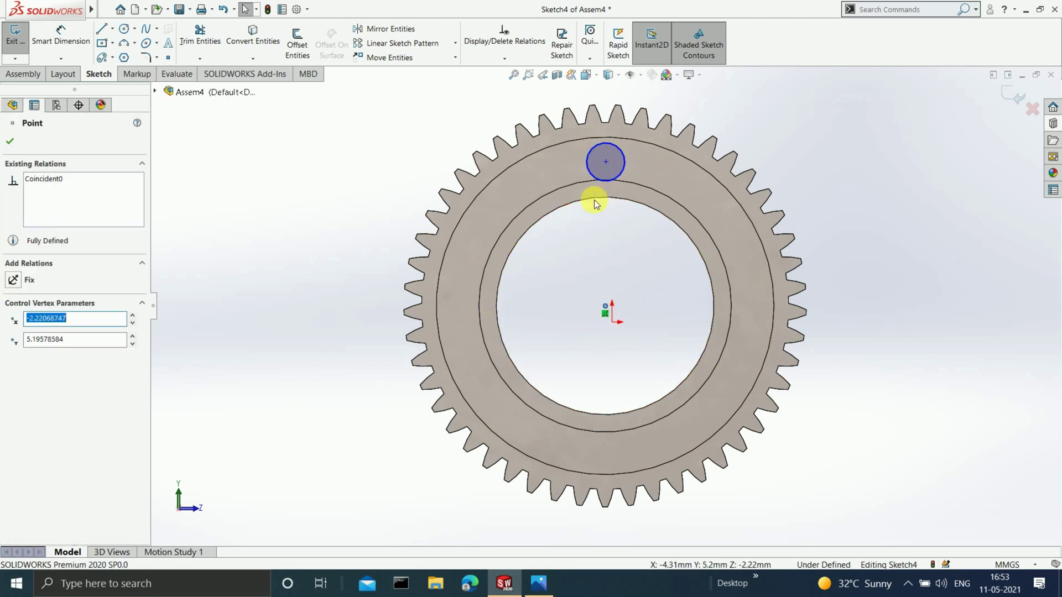
pyautogui.keyDown('ctrl'); pyautogui.click(606, 162); pyautogui.keyUp('ctrl')
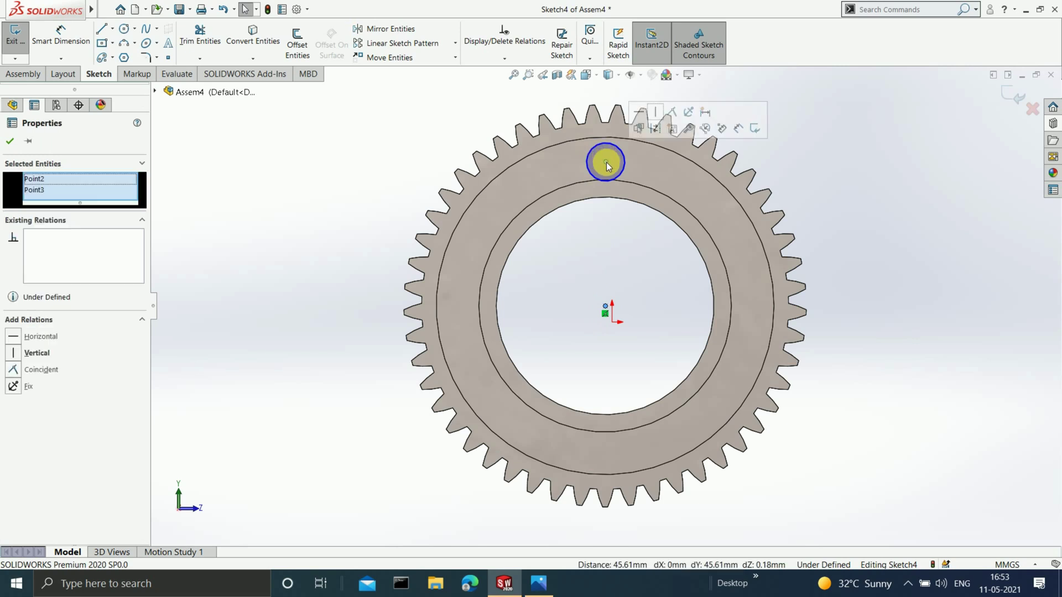
pyautogui.click(21, 354)
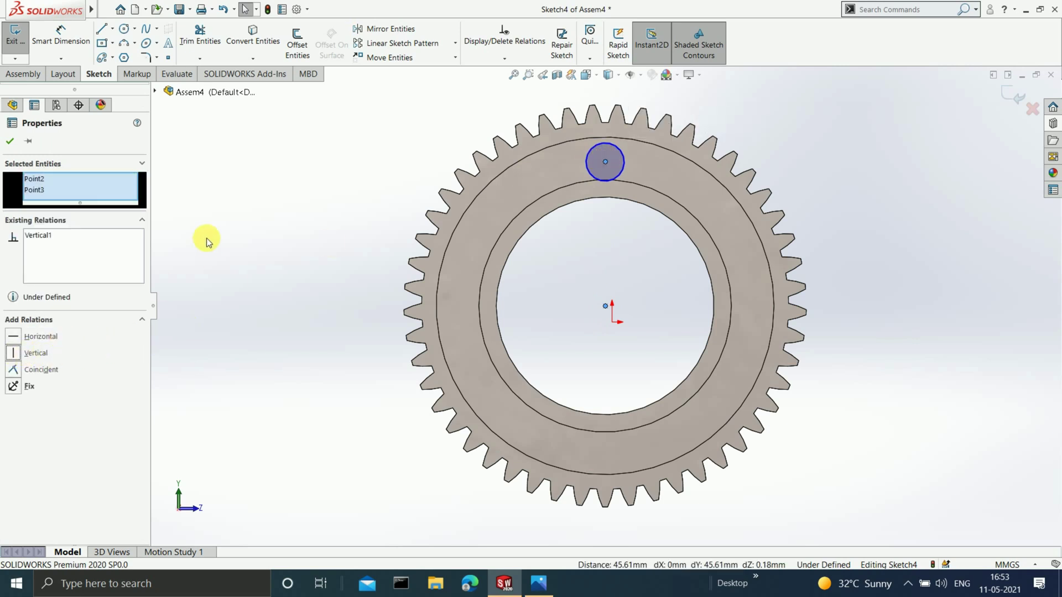
pyautogui.click(10, 141)
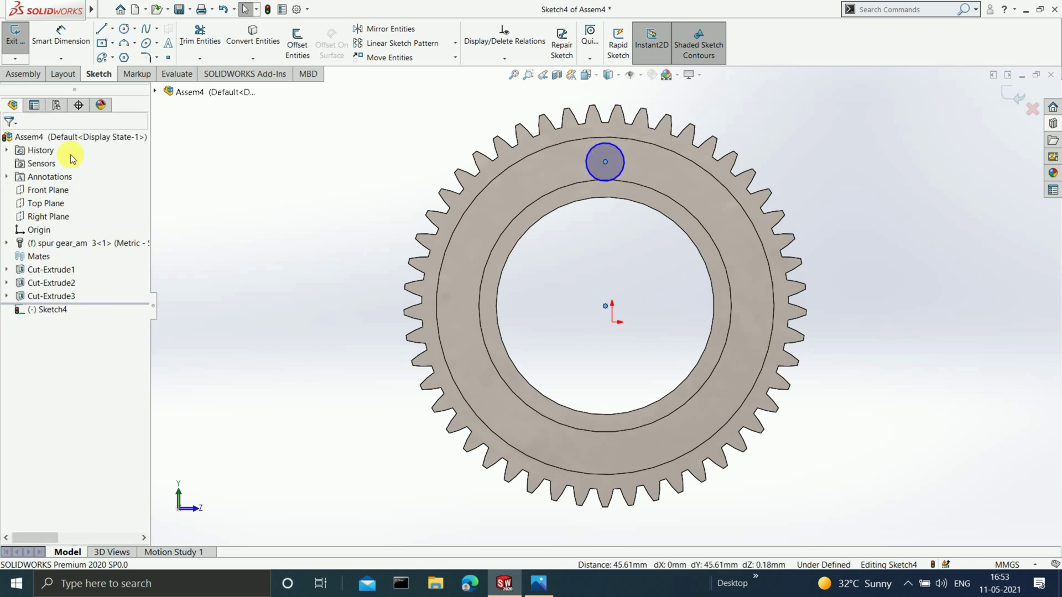
# Step: Dimension the small circle on the ring to a diameter of 10 mm
pyautogui.click(58, 33)
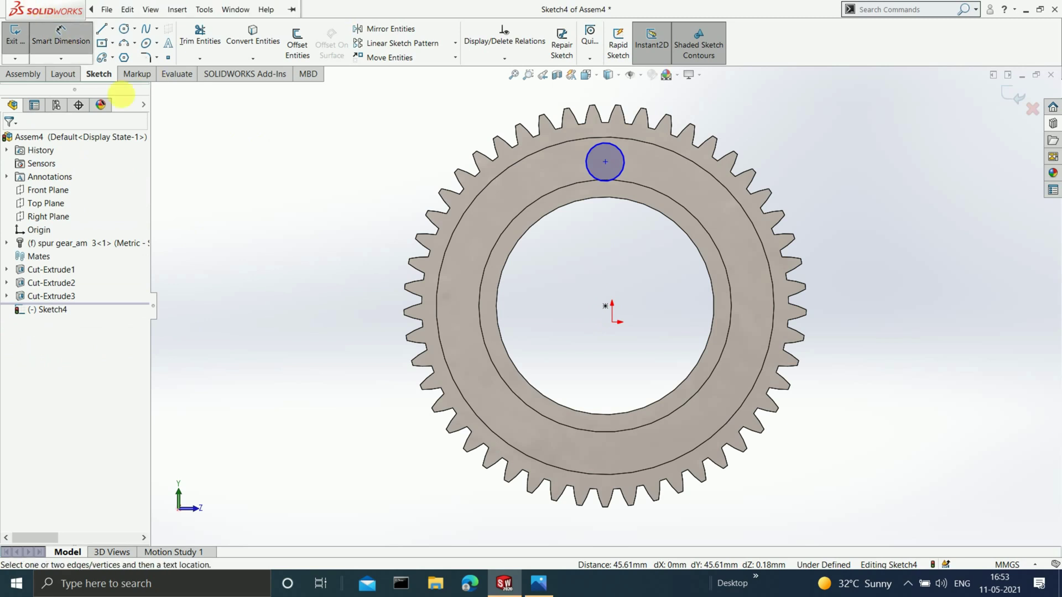
pyautogui.click(602, 176)
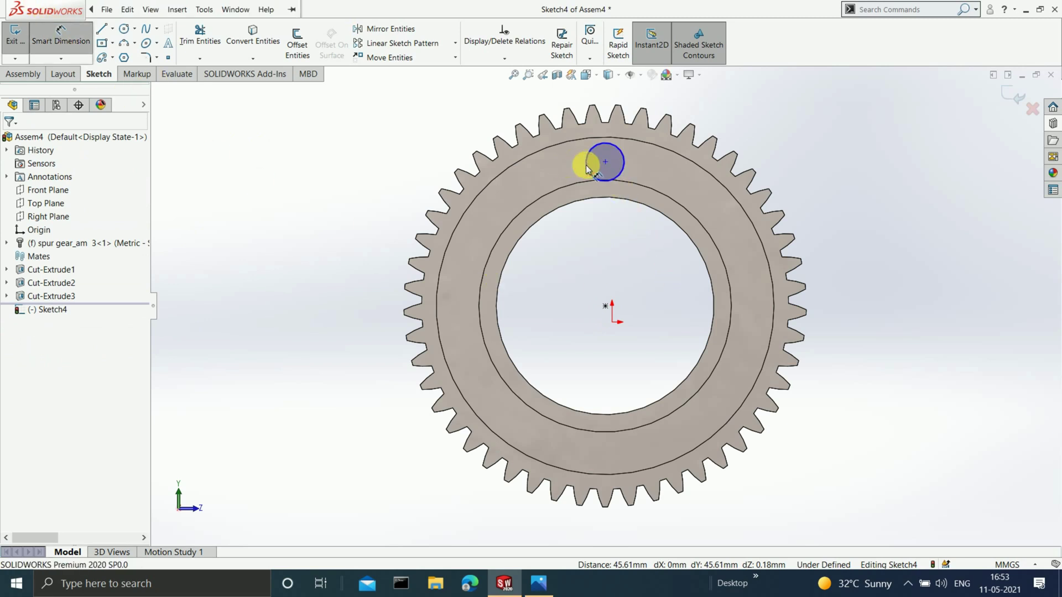
pyautogui.click(345, 161)
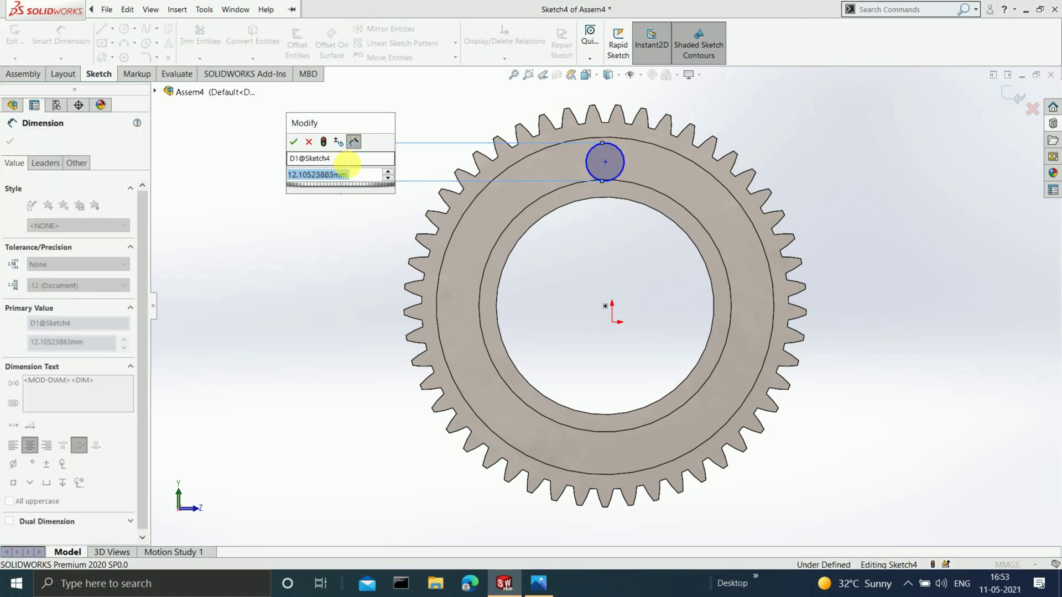
pyautogui.write('10.00mm')
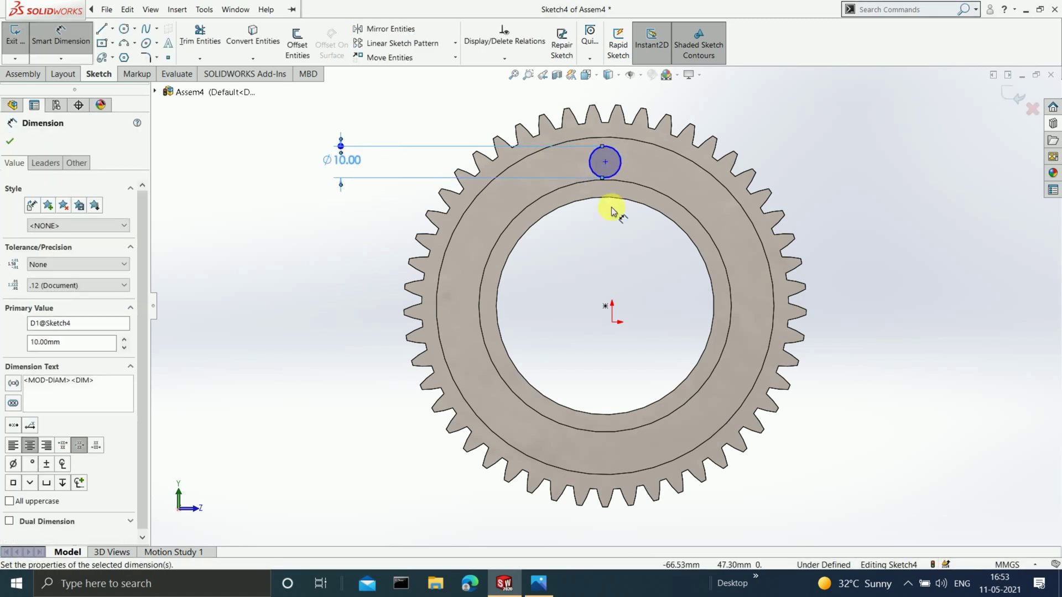
# Step: Dimension the distance between the small circle's centre and the bore-centre point to 46.75 mm
pyautogui.click(606, 162)
pyautogui.click(606, 306)
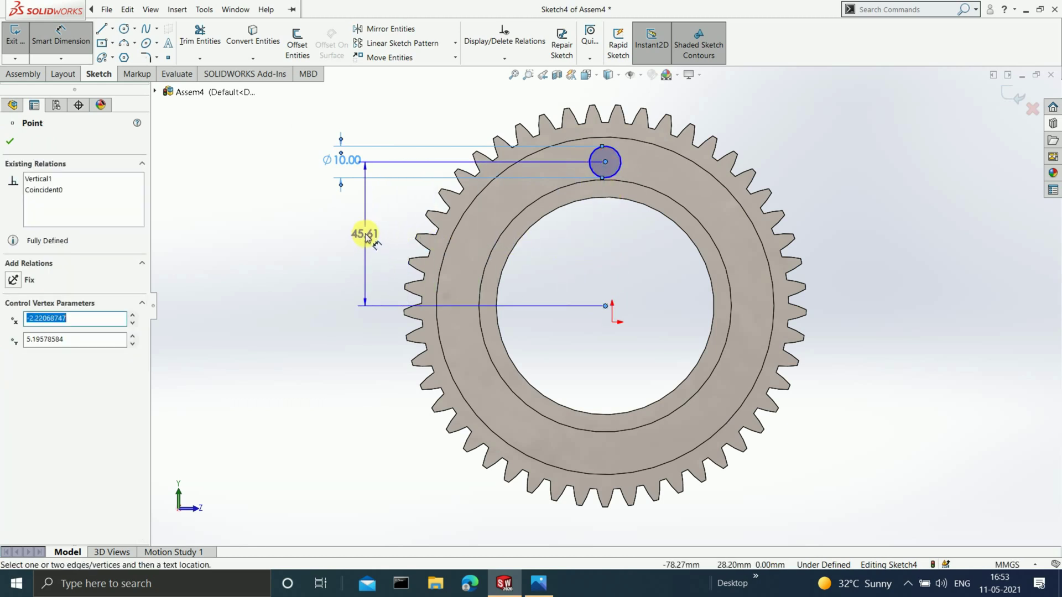
pyautogui.click(365, 241)
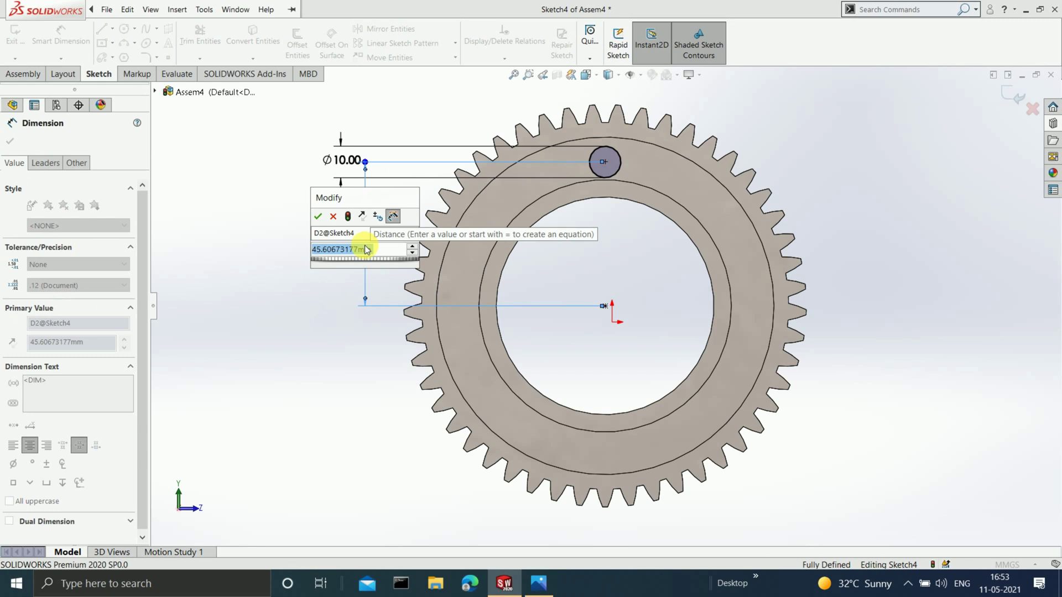
pyautogui.write('46.7')
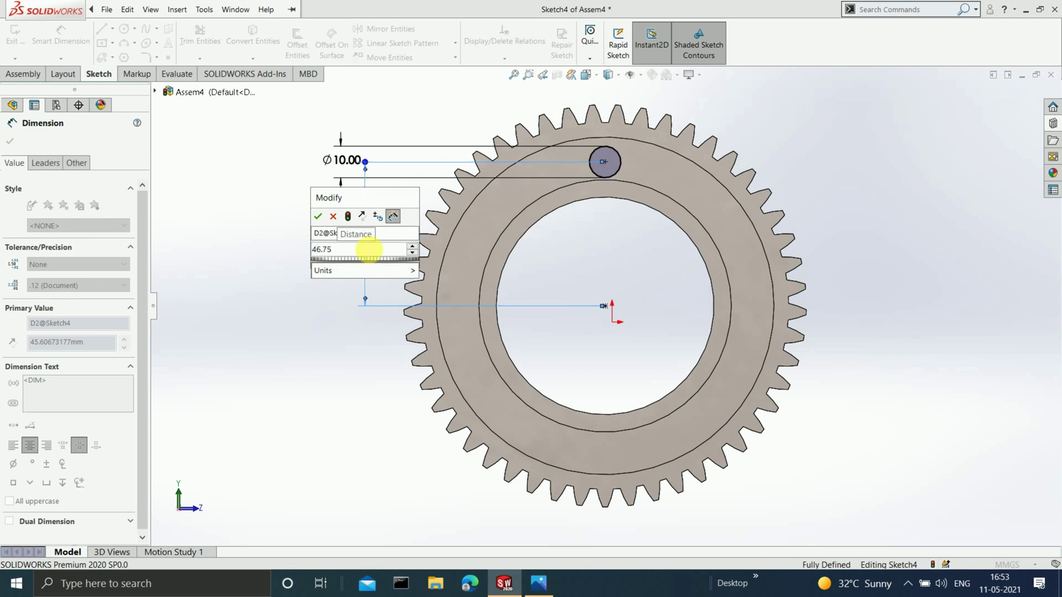
pyautogui.write('5')
pyautogui.click(317, 217)
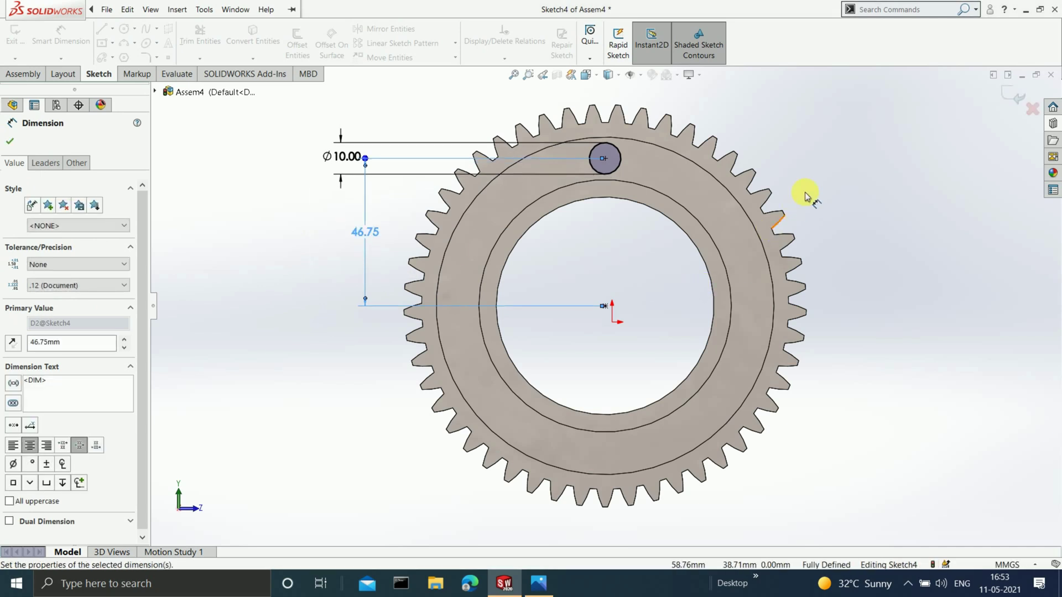
pyautogui.click(298, 189)
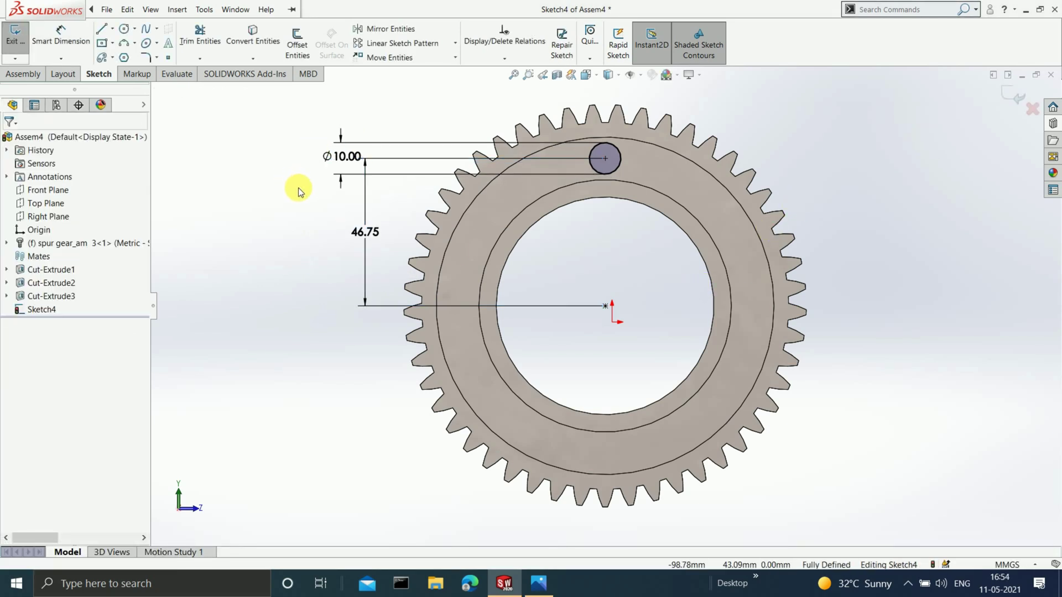
# Step: Start a circular sketch pattern of the 10 mm circle and place the pattern's centre on the bore-centre point
pyautogui.click(456, 45)
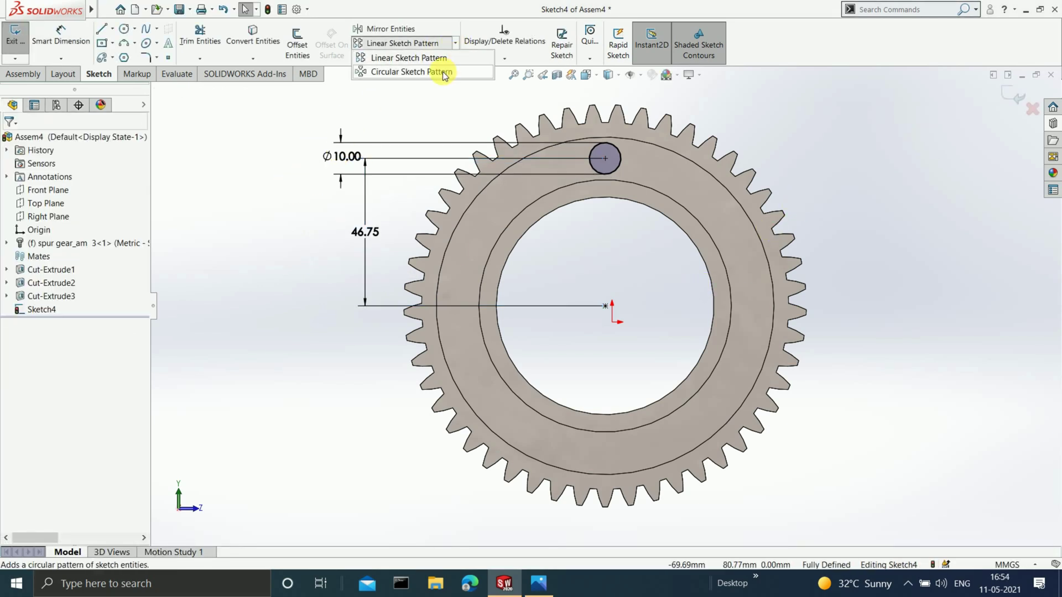
pyautogui.click(427, 71)
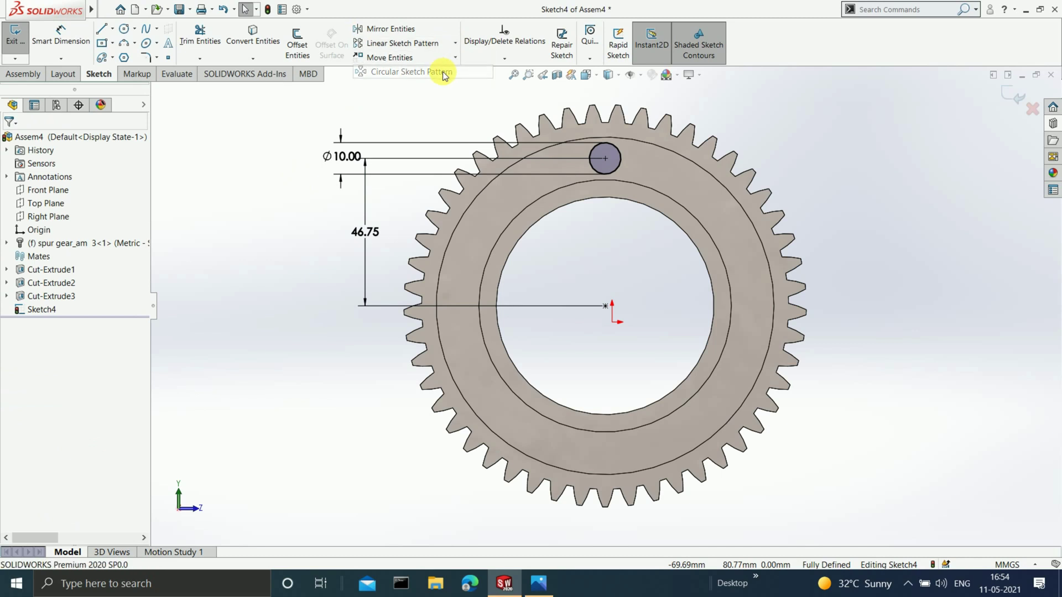
pyautogui.click(621, 163)
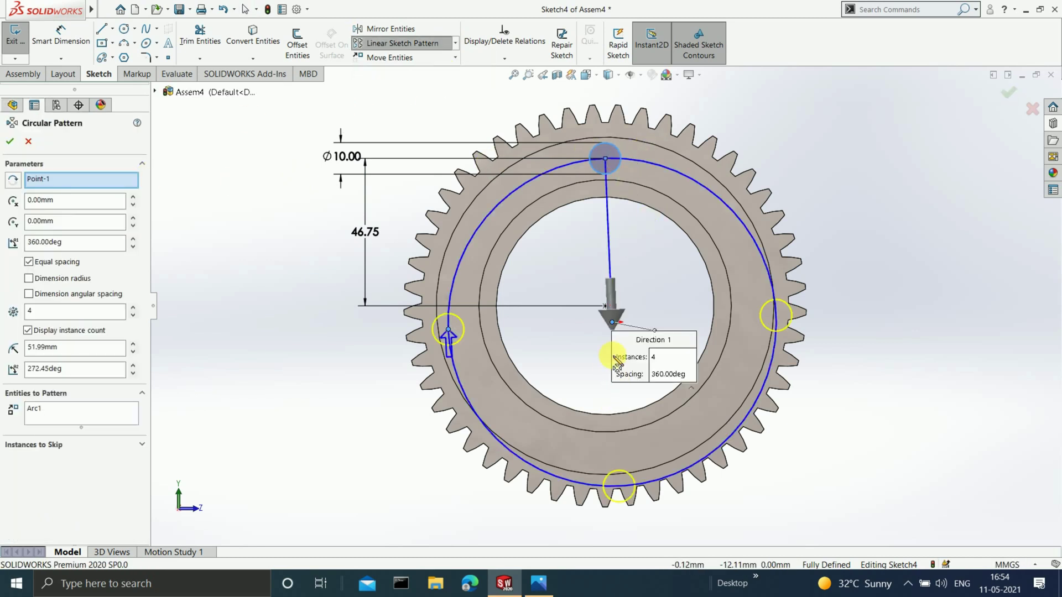
pyautogui.rightClick(84, 184)
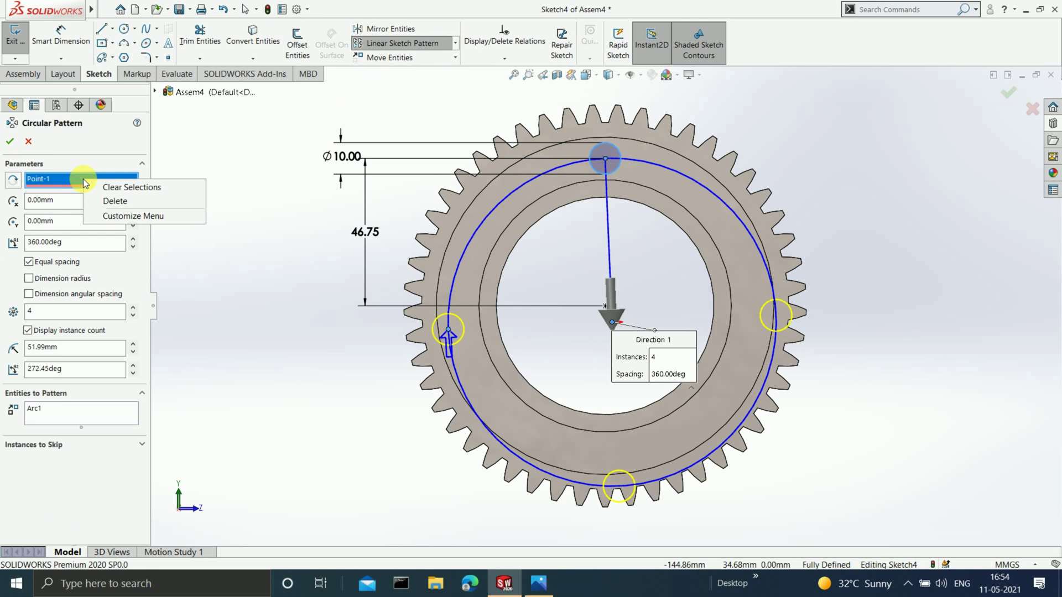
pyautogui.click(111, 197)
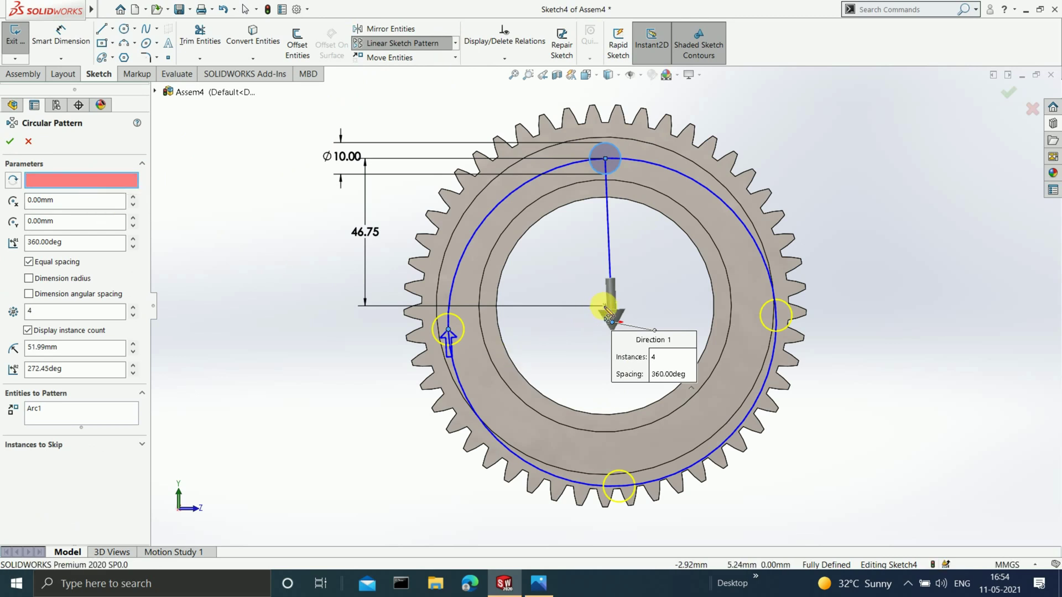
pyautogui.moveTo(608, 318); pyautogui.dragTo(606, 306)
pyautogui.scroll(-2, 486, 288)
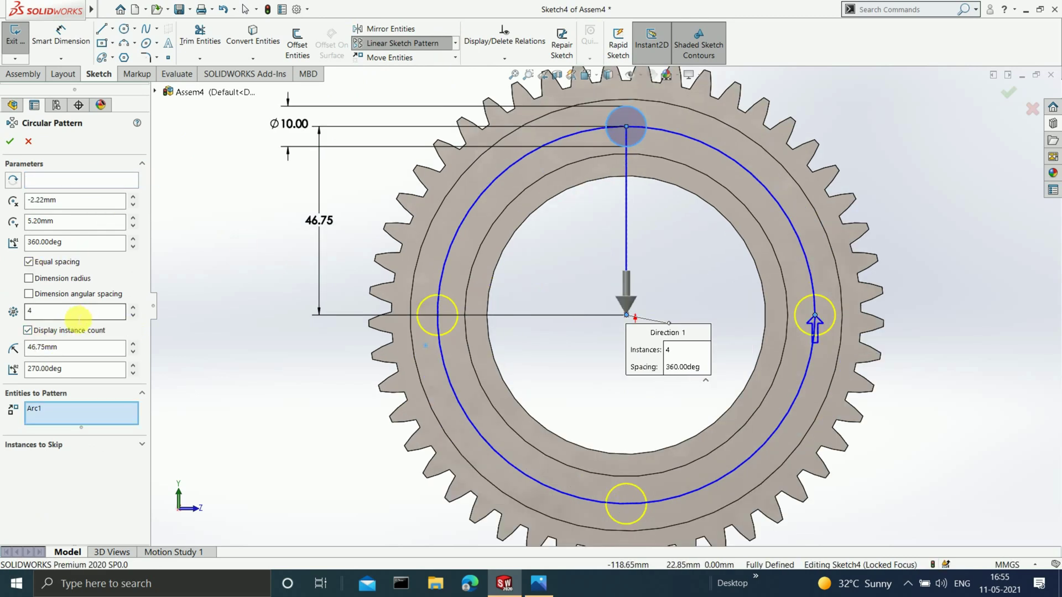
# Step: Set the circular pattern to 20 instances, accept it and exit the sketch
pyautogui.doubleClick(676, 350)
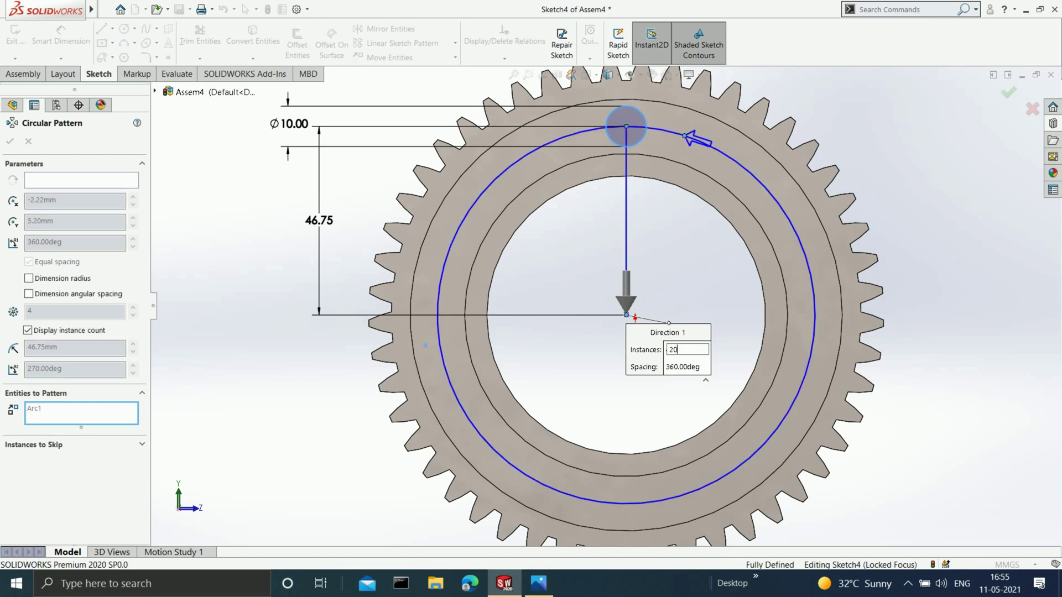
pyautogui.write('20')
pyautogui.press('Return')
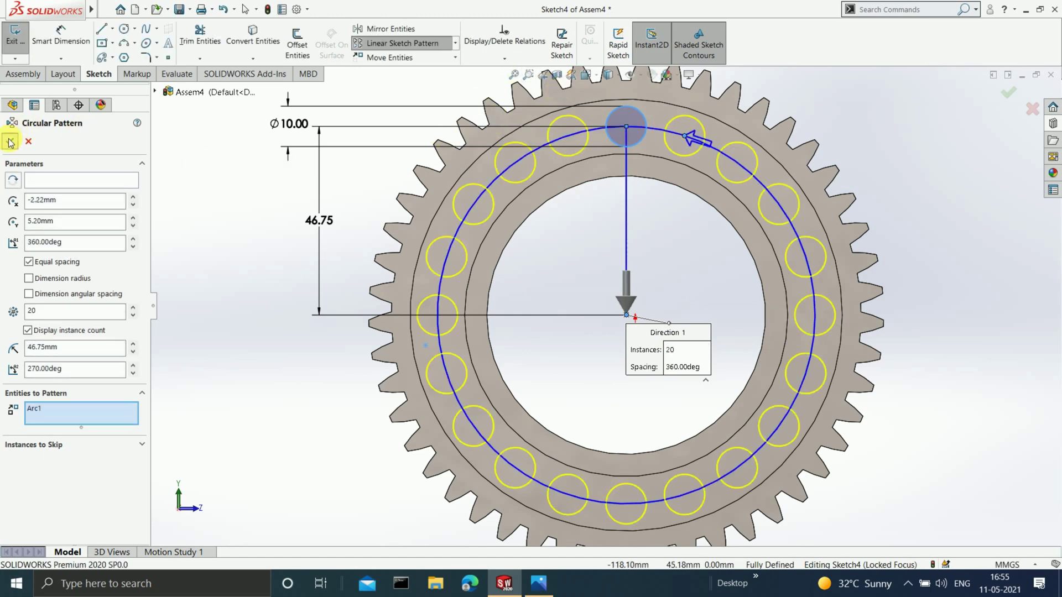
pyautogui.click(10, 142)
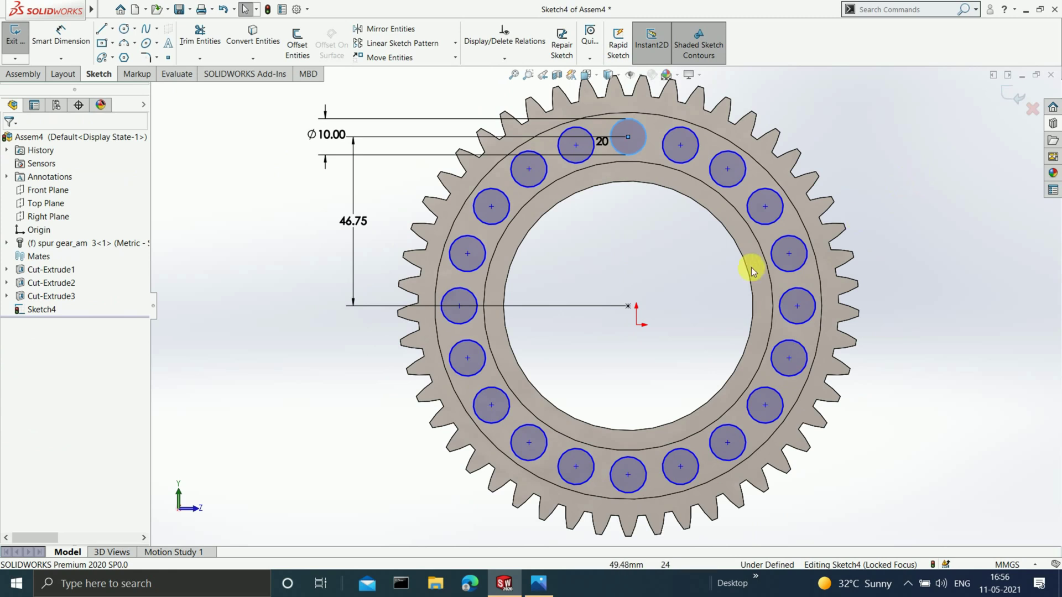
pyautogui.click(1012, 95)
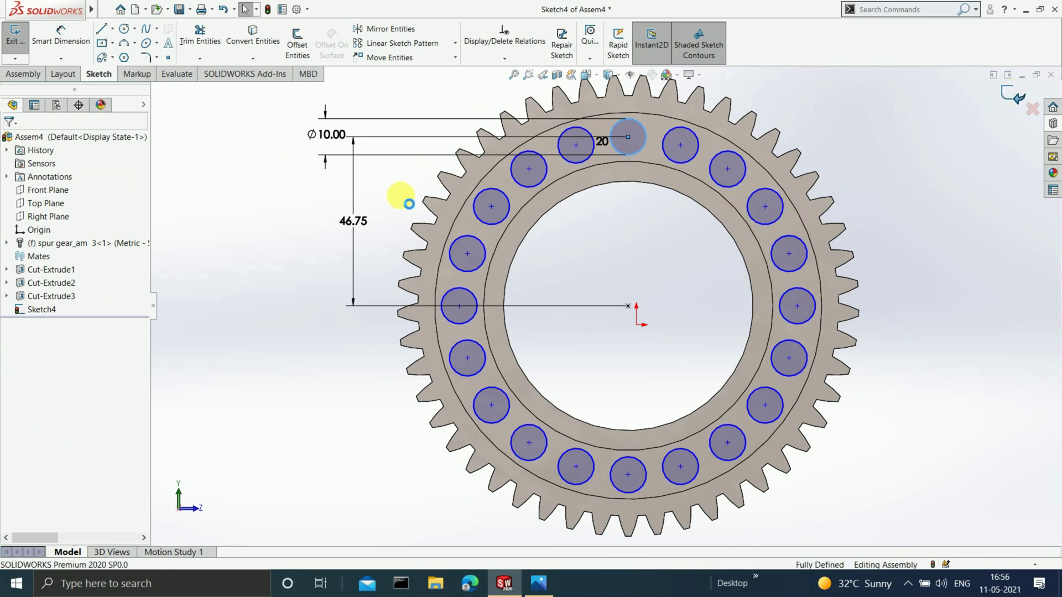
# Step: Extrude-cut the patterned circles sketch through the gear with the Through All - Both end condition
pyautogui.click(95, 310)
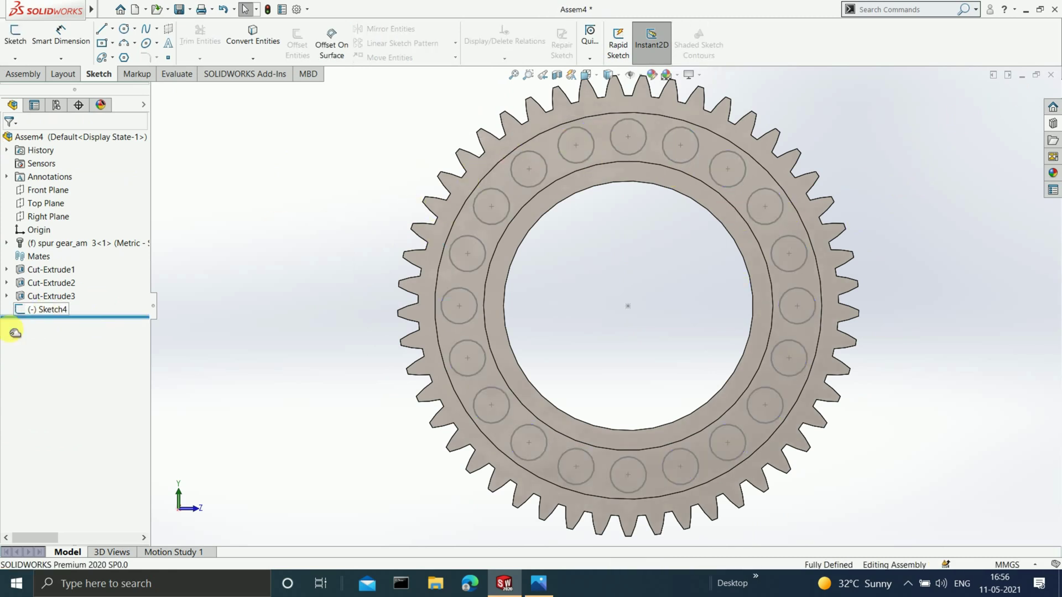
pyautogui.click(42, 309)
pyautogui.click(20, 74)
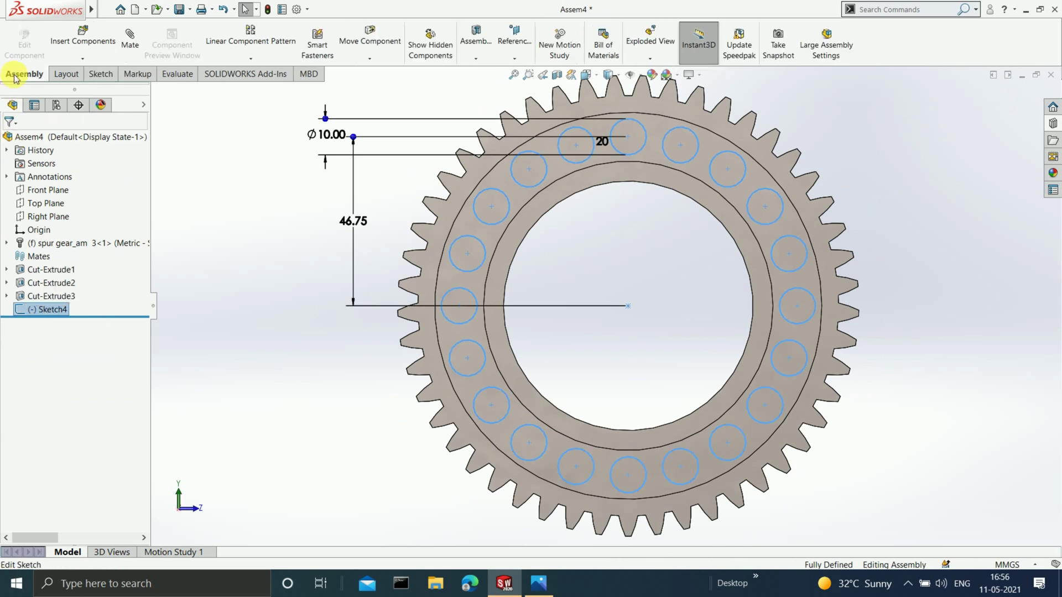
pyautogui.click(476, 57)
pyautogui.click(494, 114)
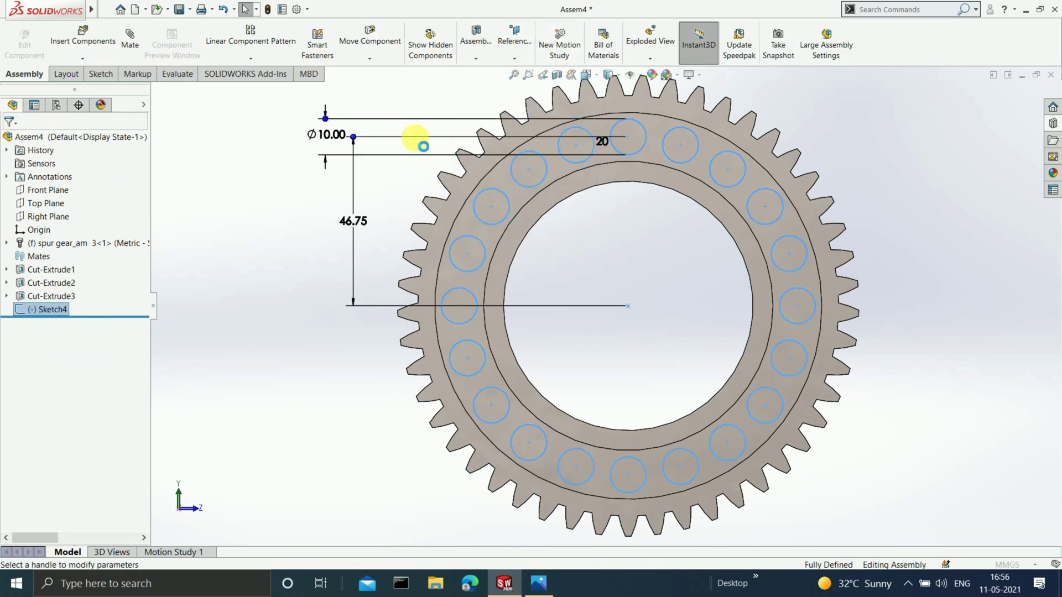
pyautogui.click(88, 218)
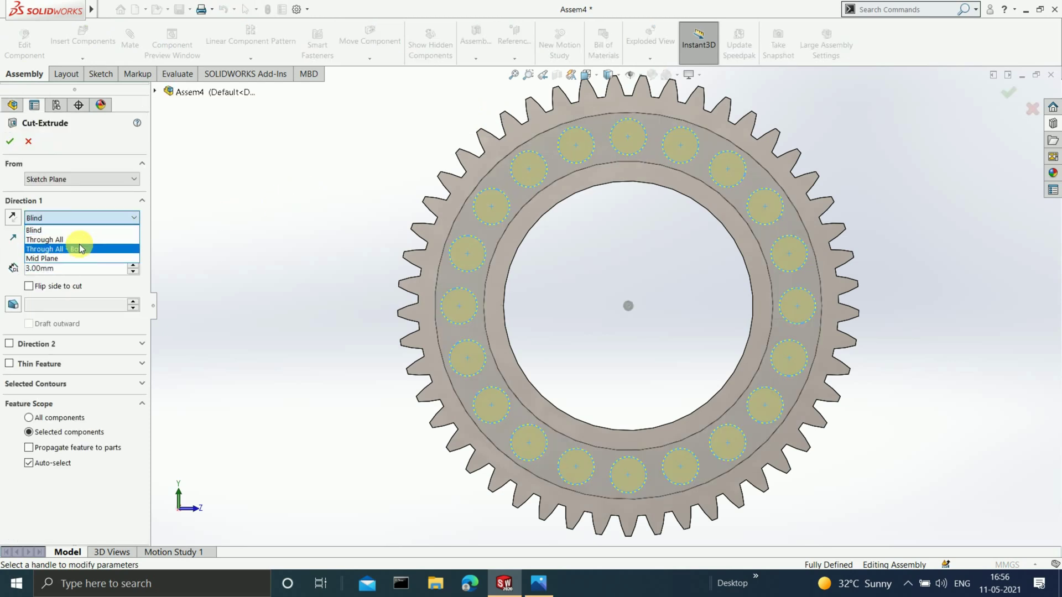
pyautogui.click(83, 249)
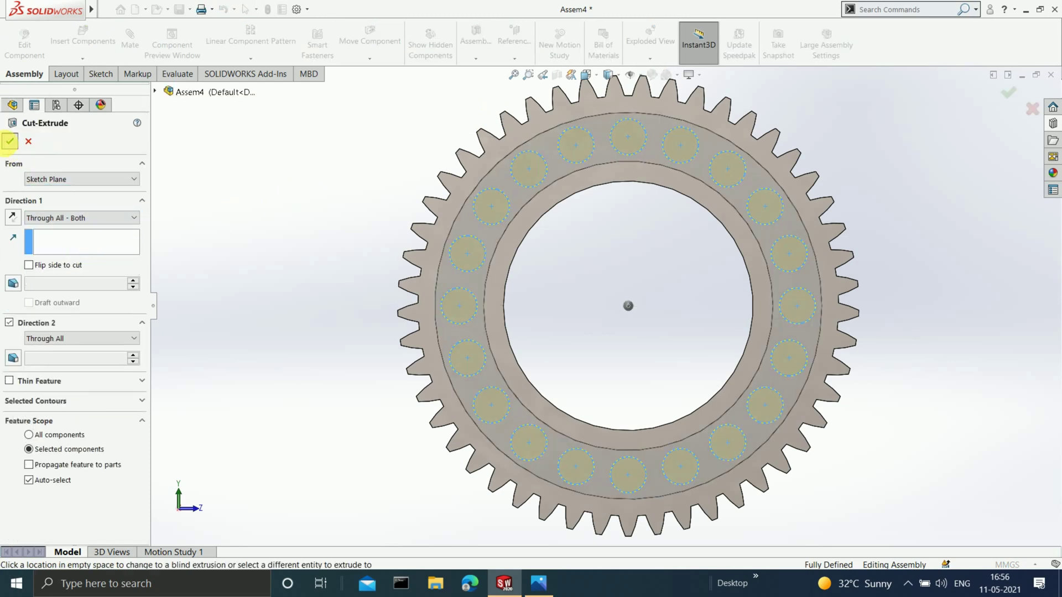
pyautogui.click(10, 141)
# Step: Save the assembly as "Output gear" in the Solidworks gearbox folder
pyautogui.scroll(2, 597, 275)
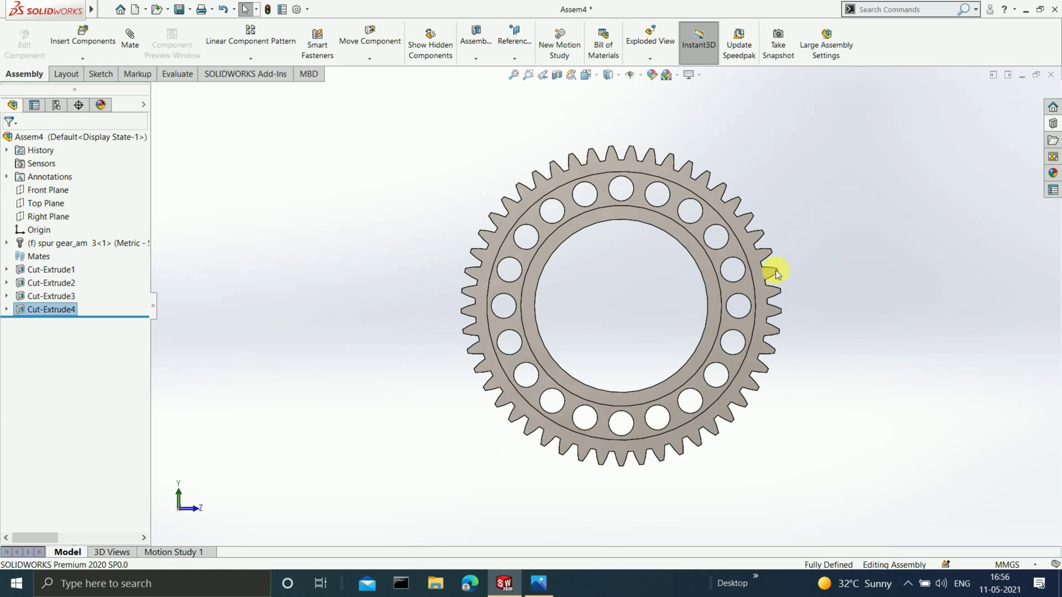
pyautogui.moveTo(776, 271); pyautogui.dragTo(472, 349, button='middle')
pyautogui.hotkey('ctrl', 's')
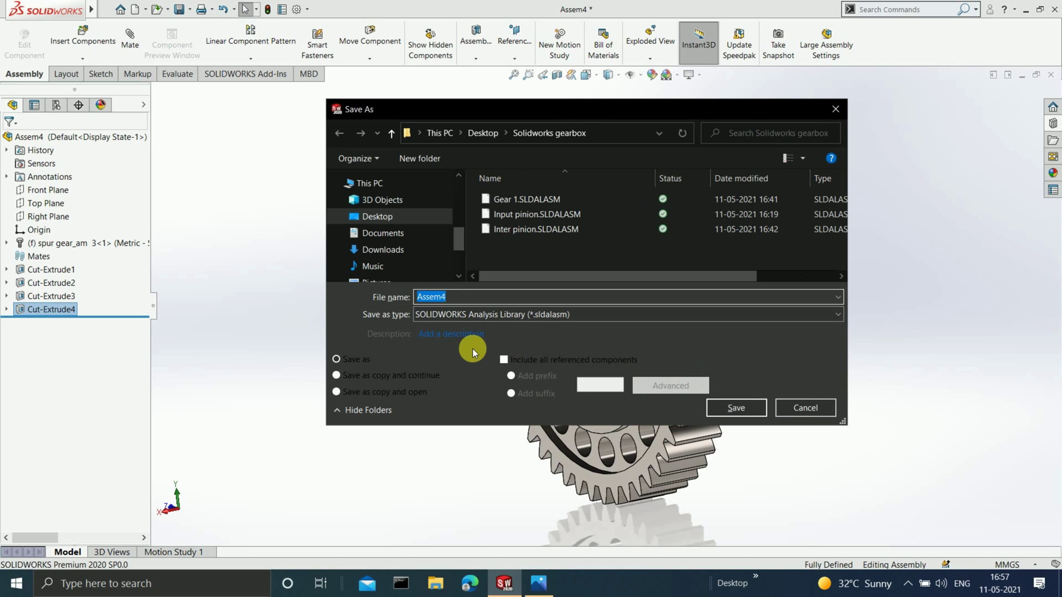
pyautogui.write('Output')
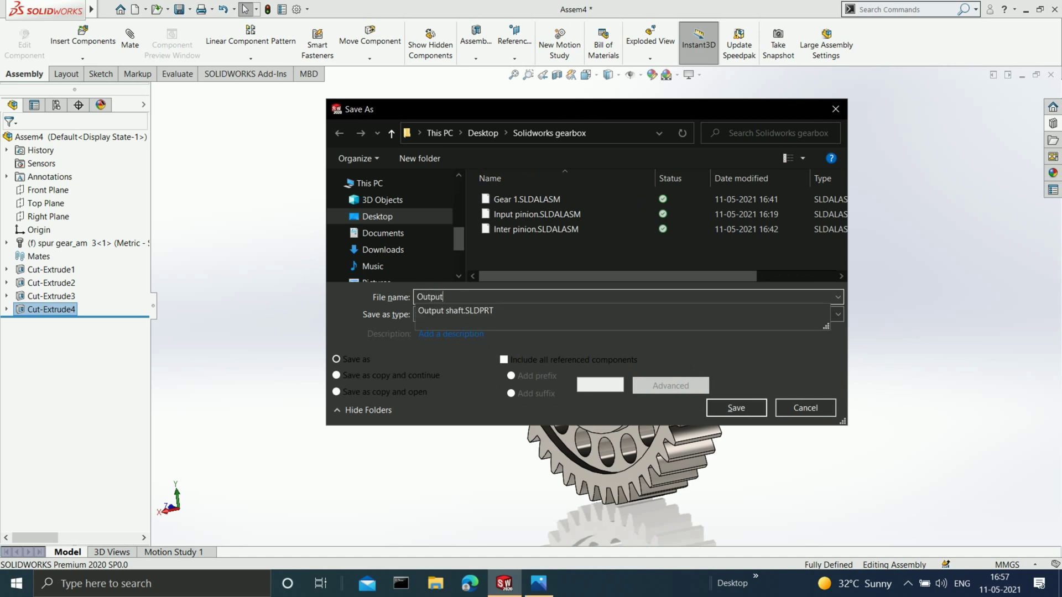
pyautogui.write(' gear')
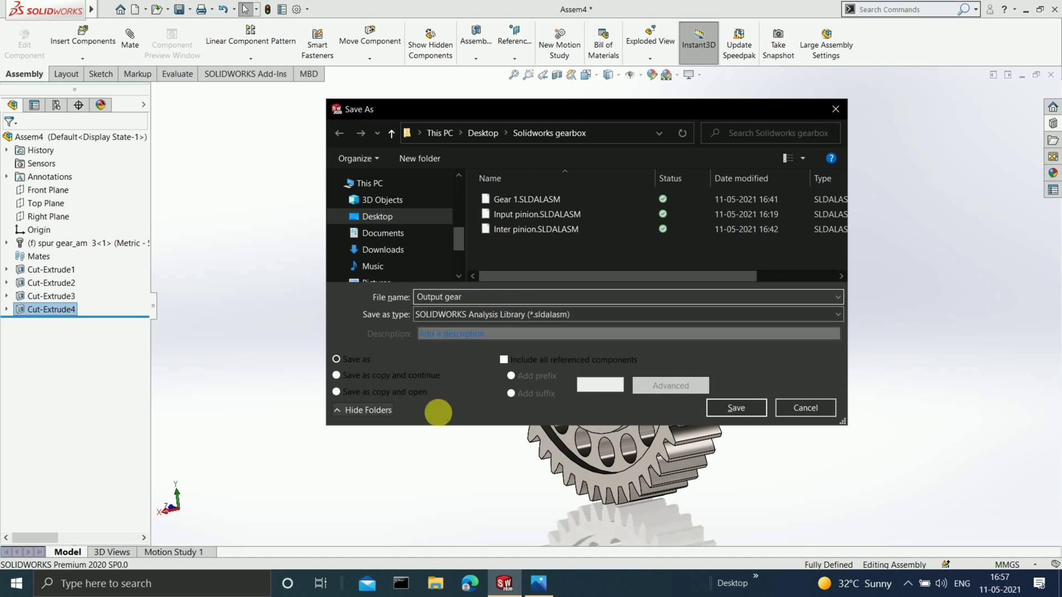
pyautogui.click(739, 409)
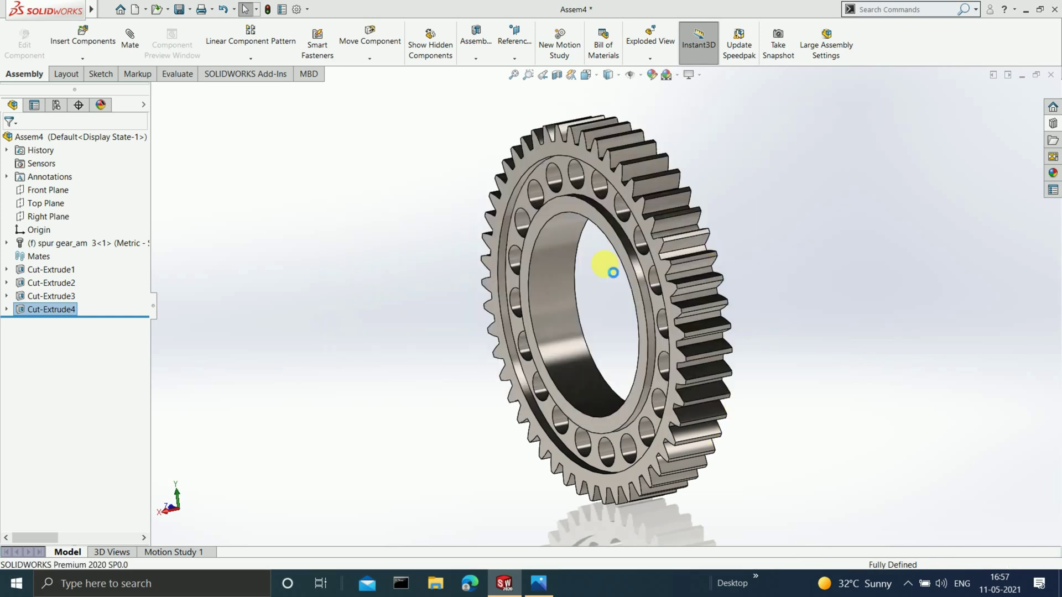
# Step: Inspect both sides of the saved output gear and close its document
pyautogui.scroll(-5, 661, 291)
pyautogui.scroll(5, 695, 360)
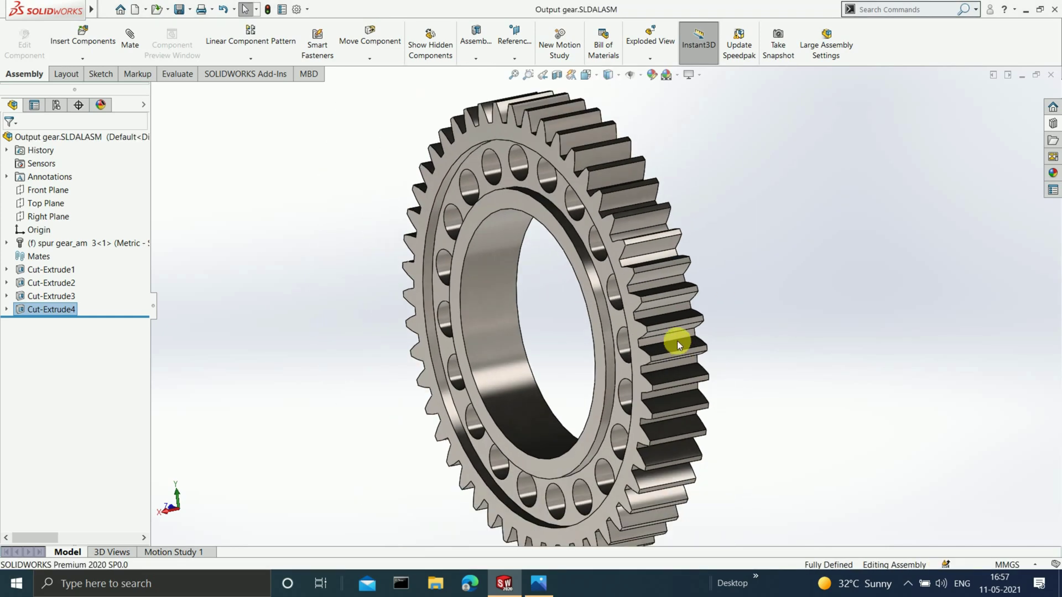
pyautogui.moveTo(675, 343); pyautogui.dragTo(549, 366, button='middle')
pyautogui.scroll(3, 531, 376)
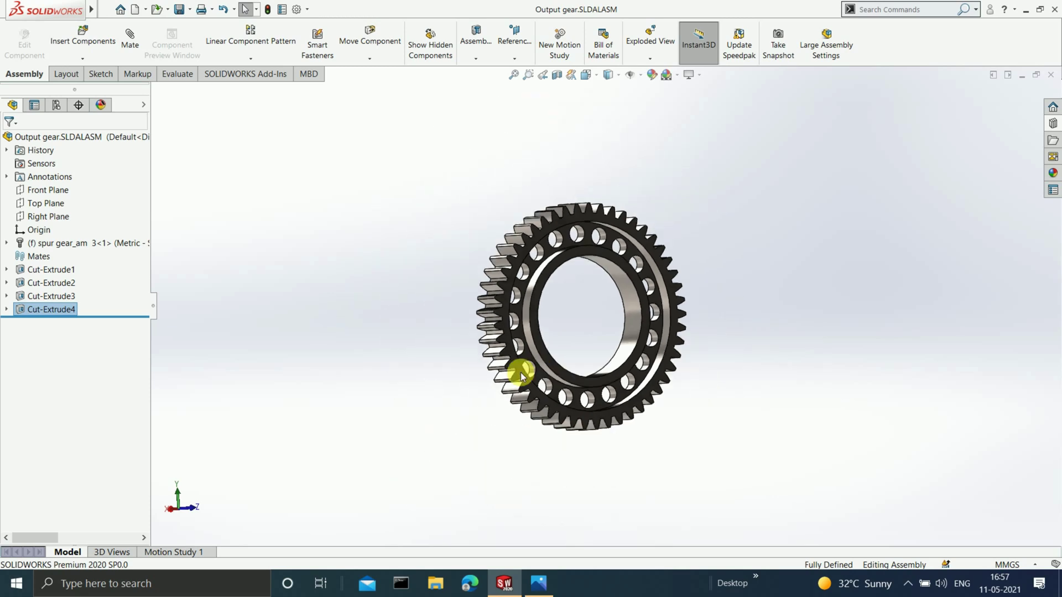
pyautogui.click(1050, 75)
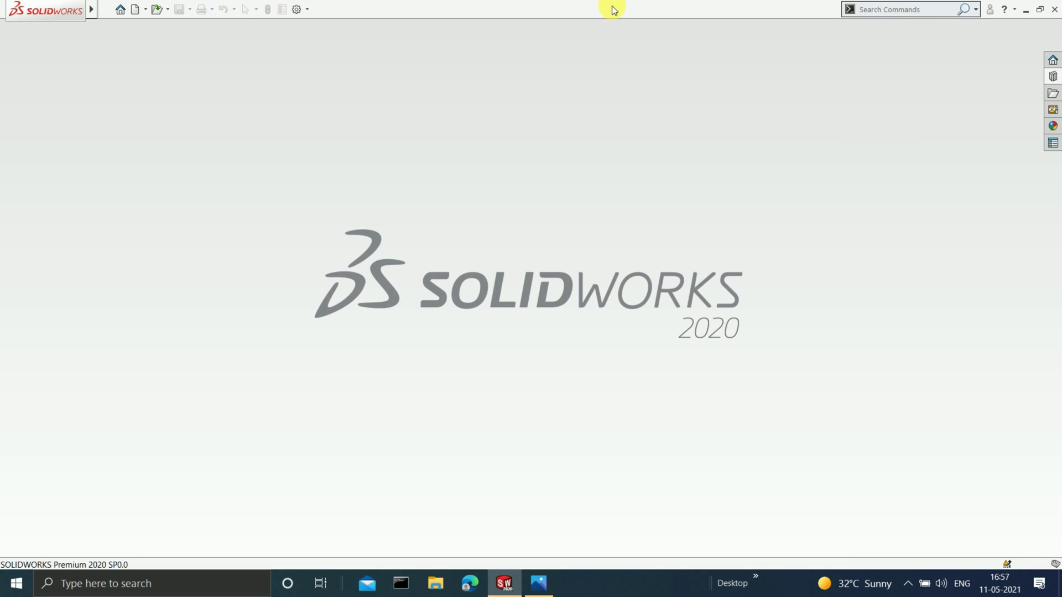
# Step: Check the gearbox reference screenshot in Photos, return to SOLIDWORKS and create a new part document
pyautogui.click(540, 580)
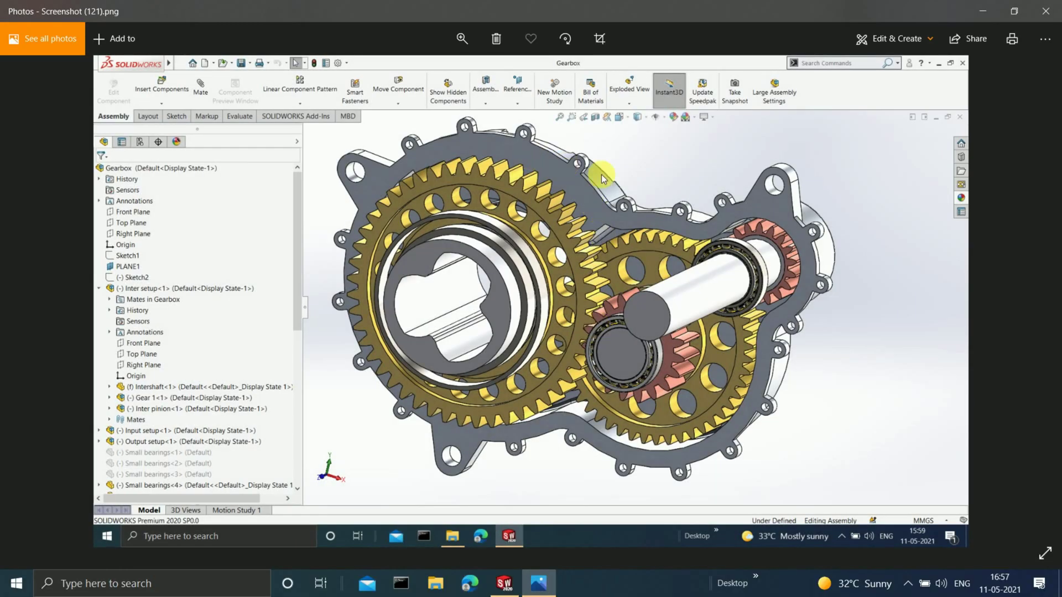
pyautogui.click(991, 4)
pyautogui.moveTo(65, 11)
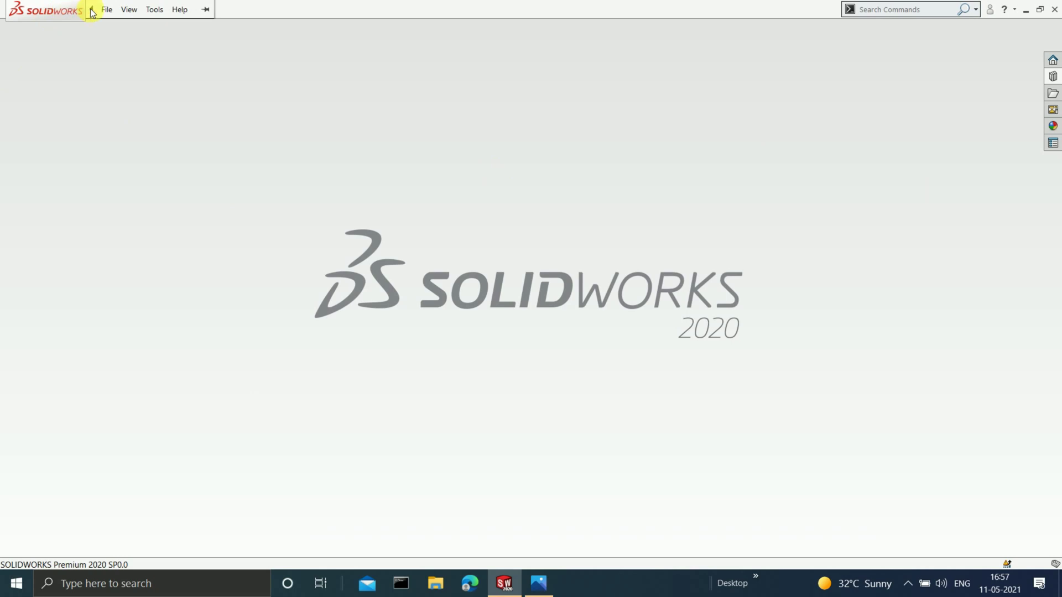
pyautogui.click(110, 7)
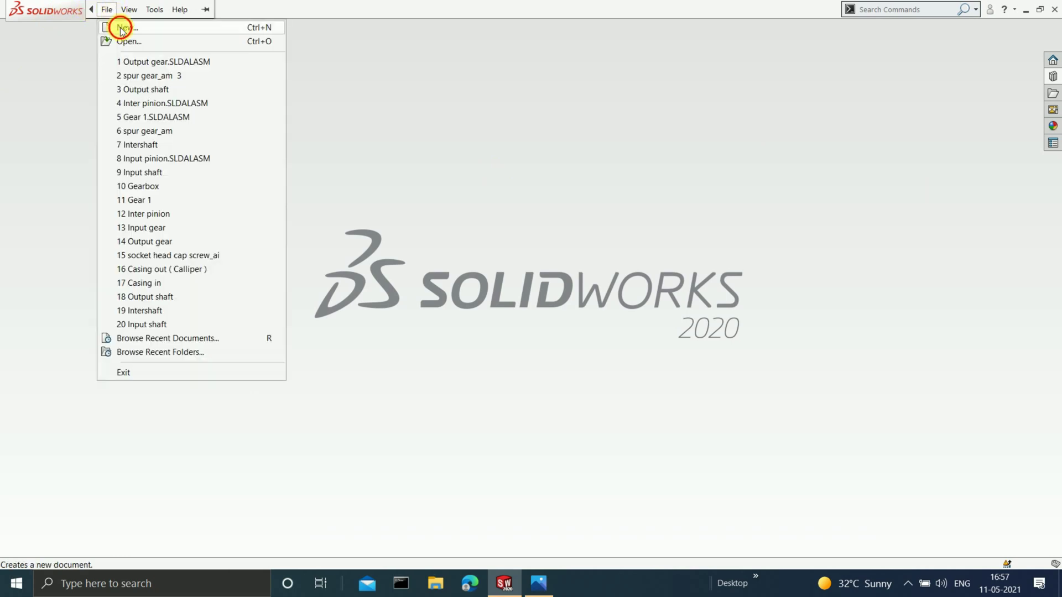
pyautogui.click(117, 27)
pyautogui.click(286, 289)
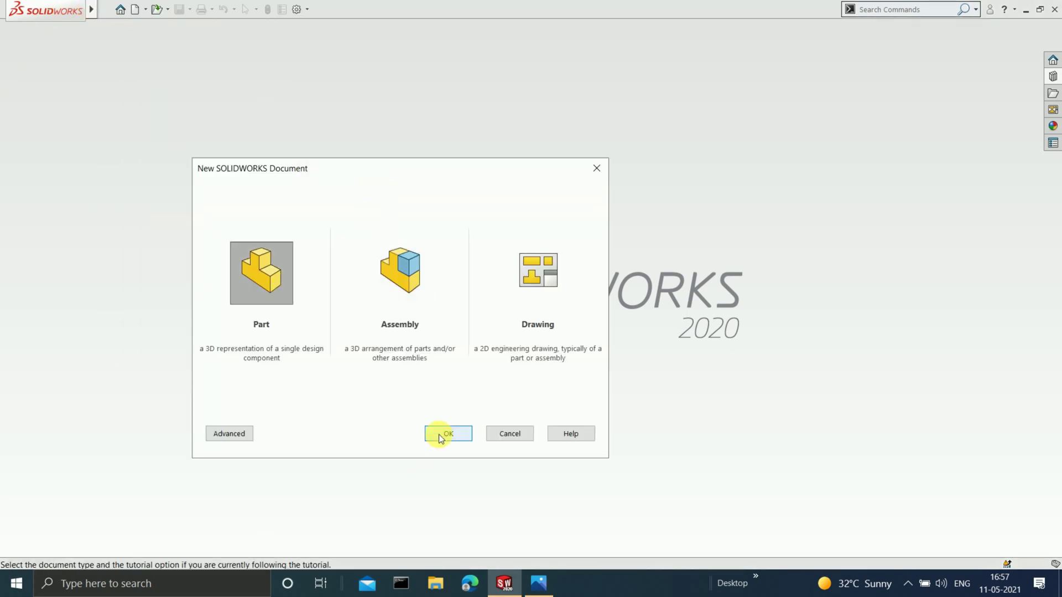
pyautogui.click(440, 436)
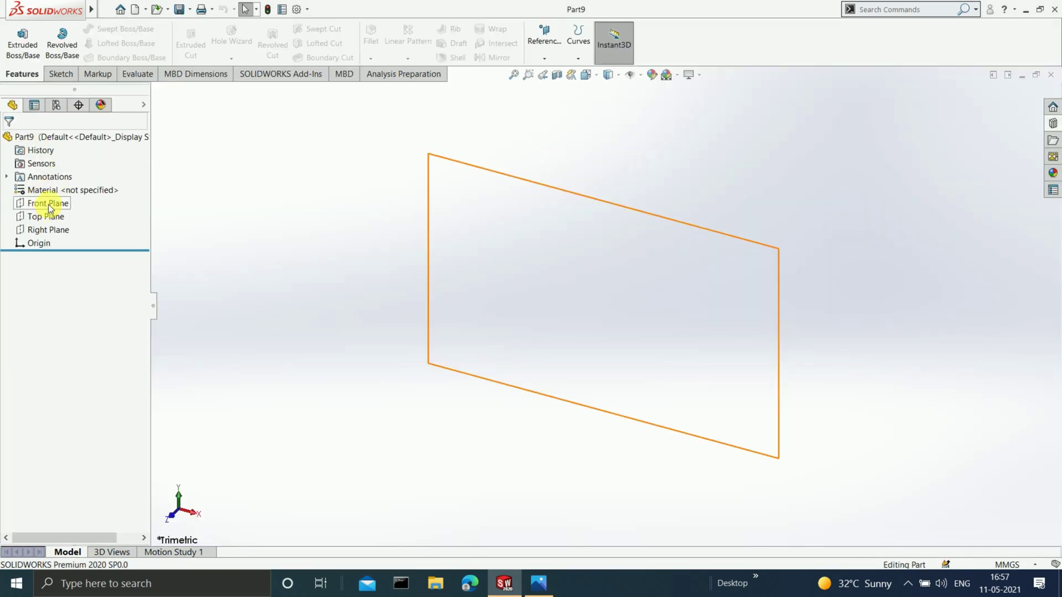
# Step: Start a sketch on the Front Plane and draw a circle of about 49 mm radius centred on the origin
pyautogui.click(49, 203)
pyautogui.click(61, 74)
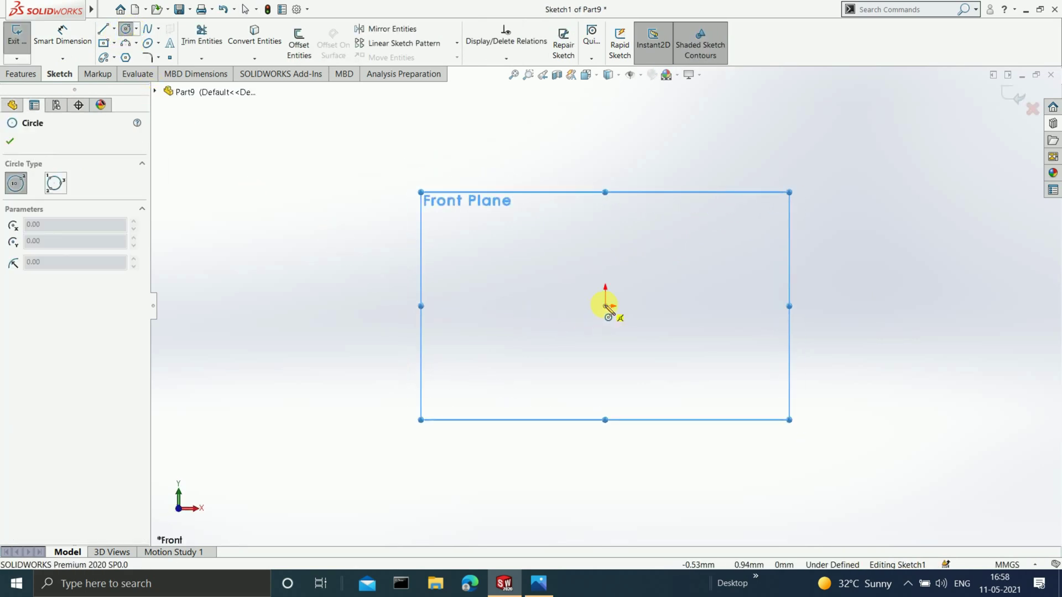
pyautogui.click(605, 304)
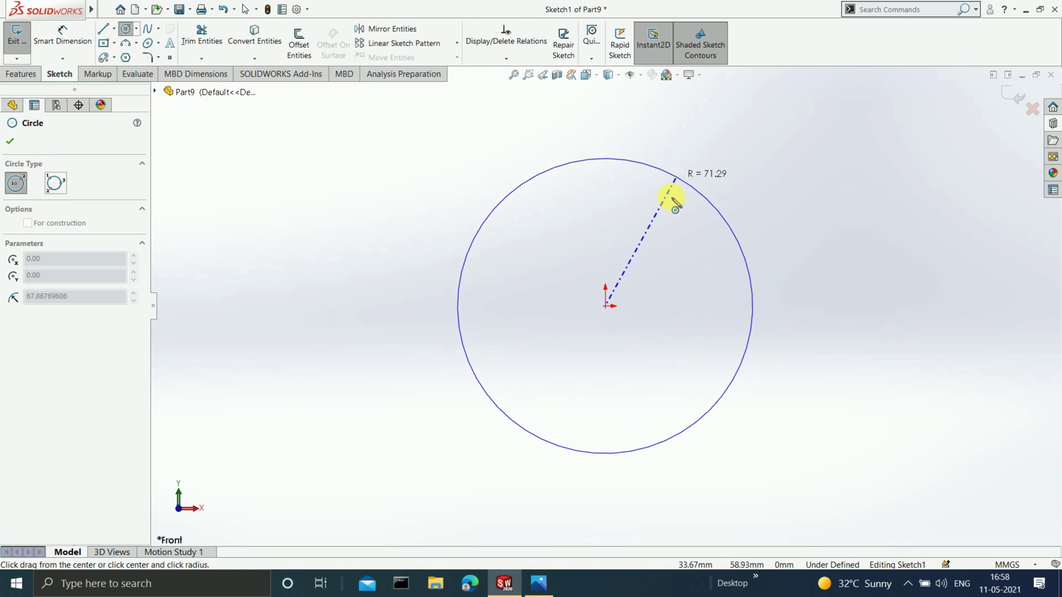
pyautogui.click(654, 218)
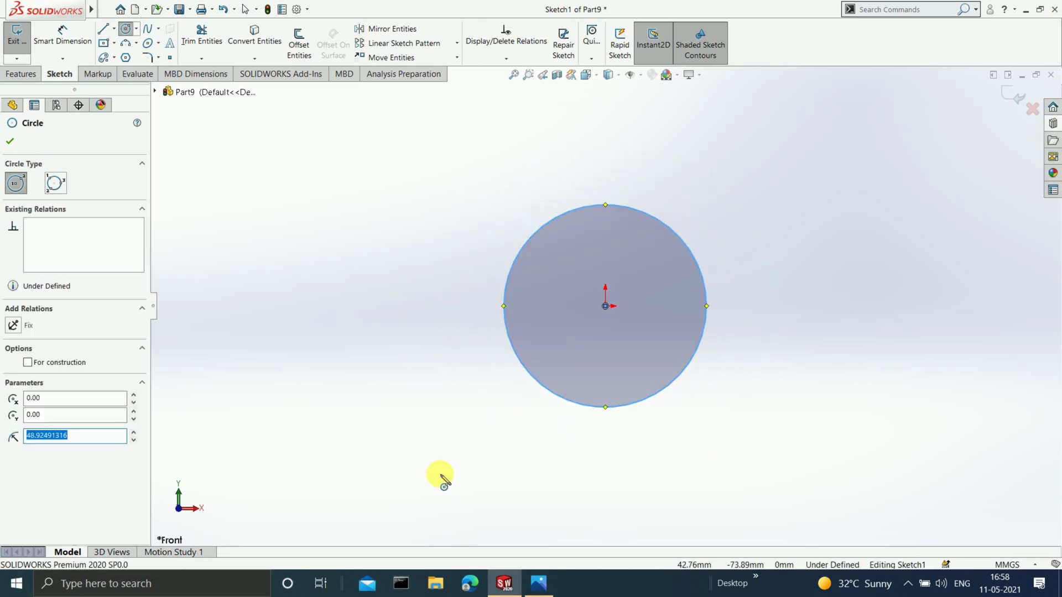
# Step: Dimension the origin-centred circle to a diameter of 115 mm
pyautogui.click(63, 35)
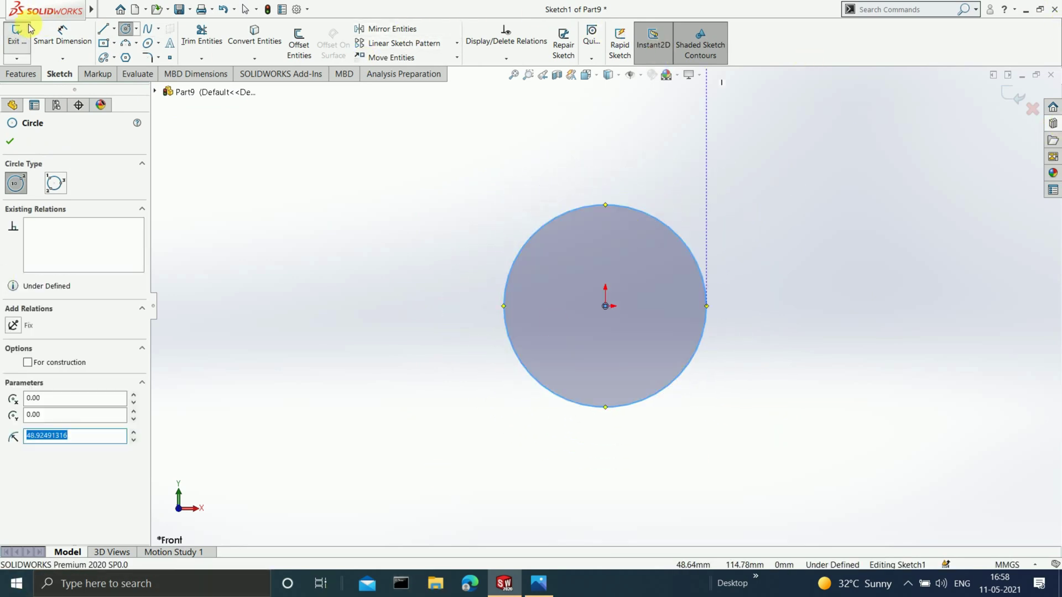
pyautogui.click(553, 219)
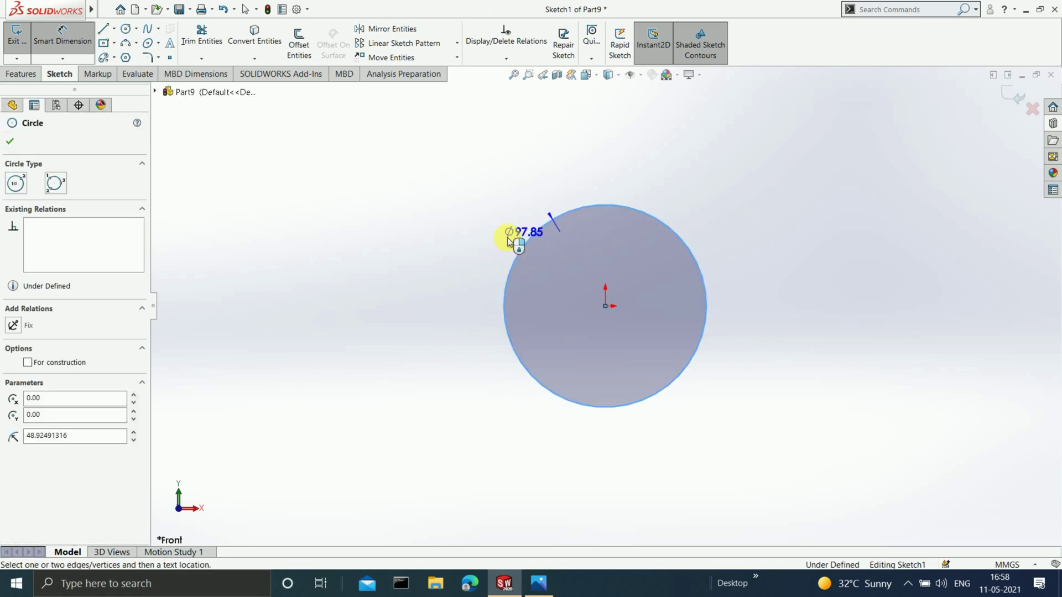
pyautogui.click(456, 255)
pyautogui.write('115')
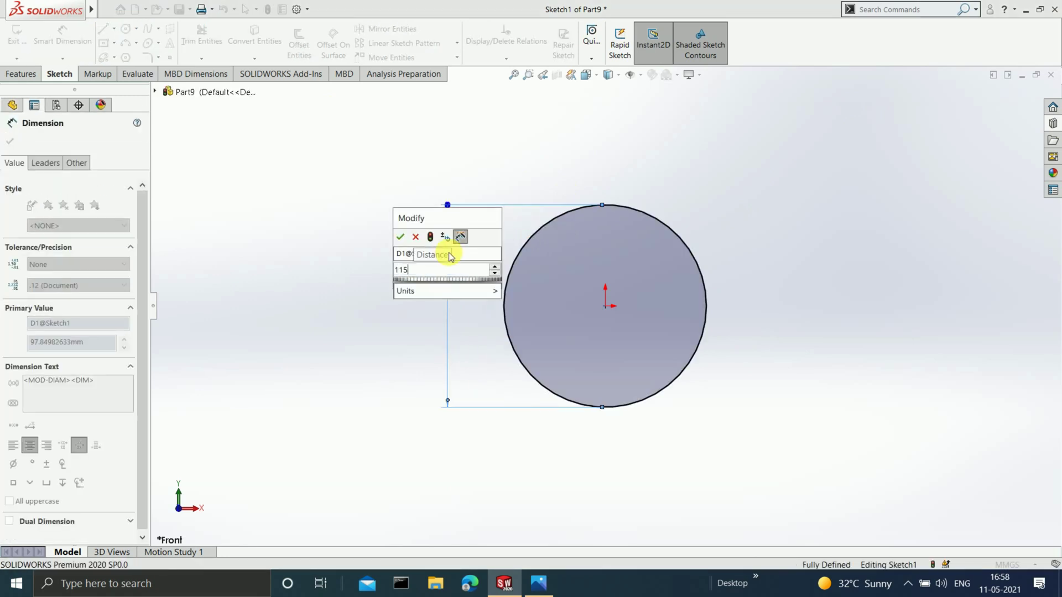
pyautogui.press('Return')
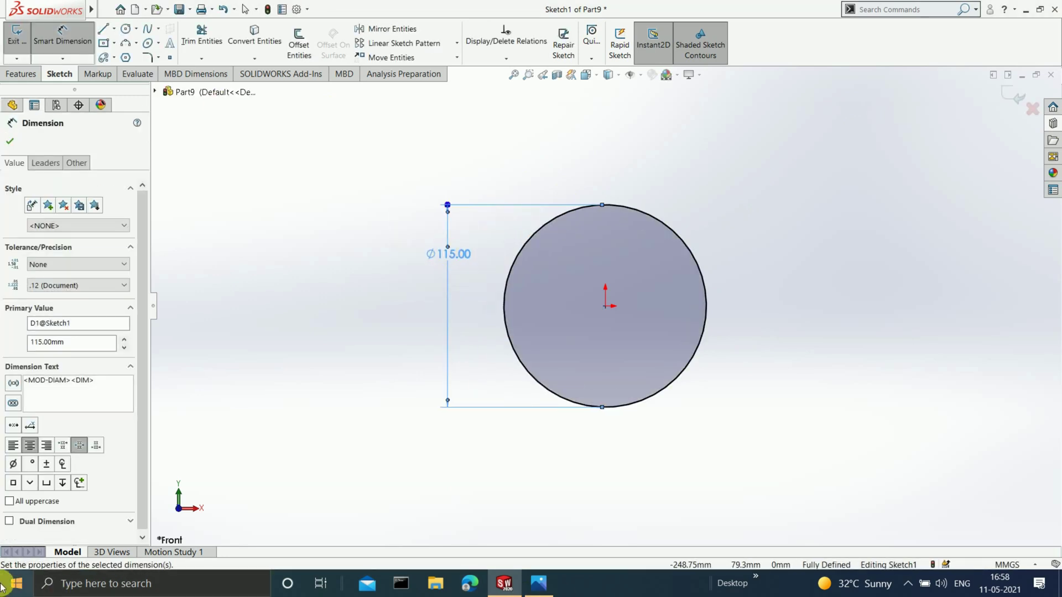
# Step: Draw a horizontal centreline about 107 mm long from the origin, extending to the right beyond the circle
pyautogui.click(113, 28)
pyautogui.click(133, 54)
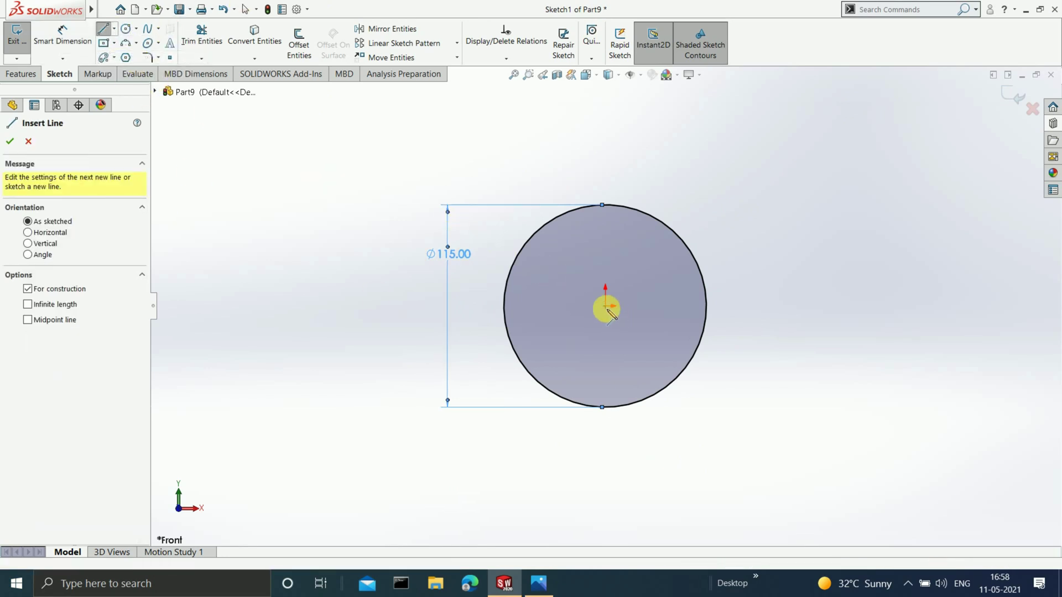
pyautogui.click(605, 306)
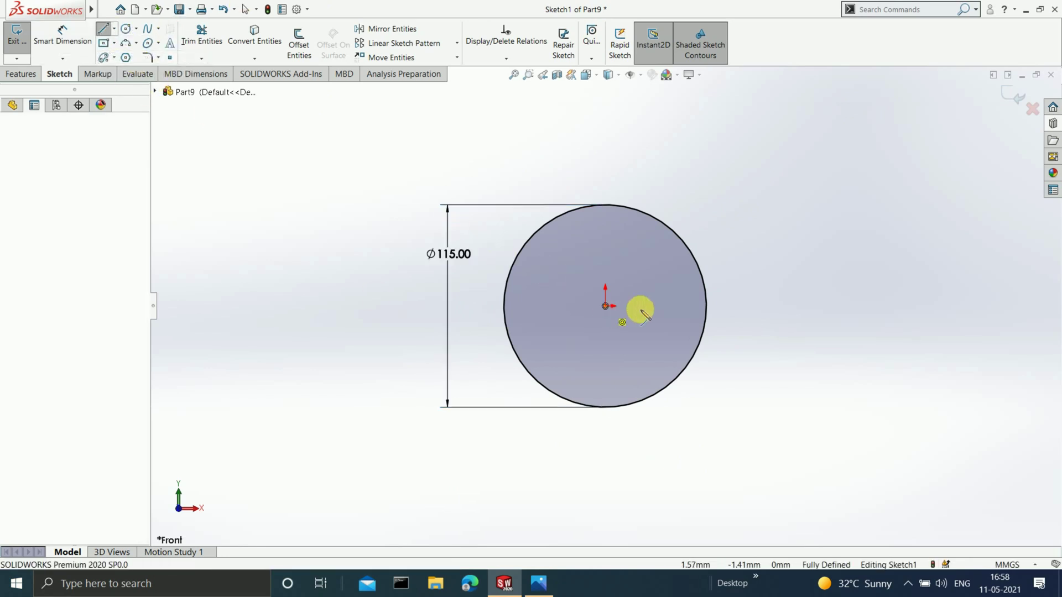
pyautogui.click(793, 307)
pyautogui.press('Escape')
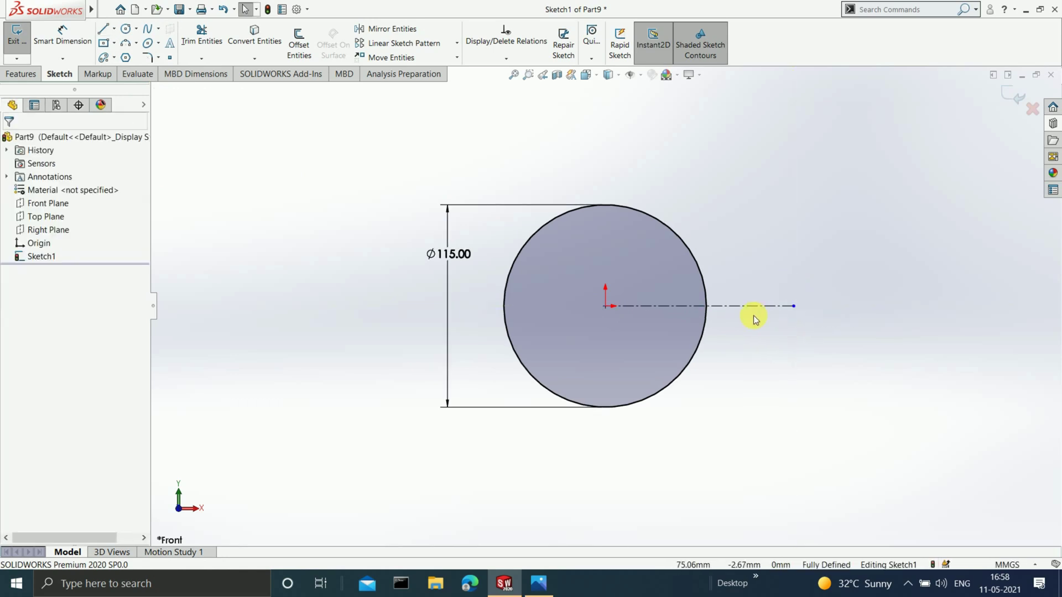
# Step: Draw an inclined centreline from the origin at about 49° above horizontal and make it infinite in length
pyautogui.click(114, 28)
pyautogui.click(133, 57)
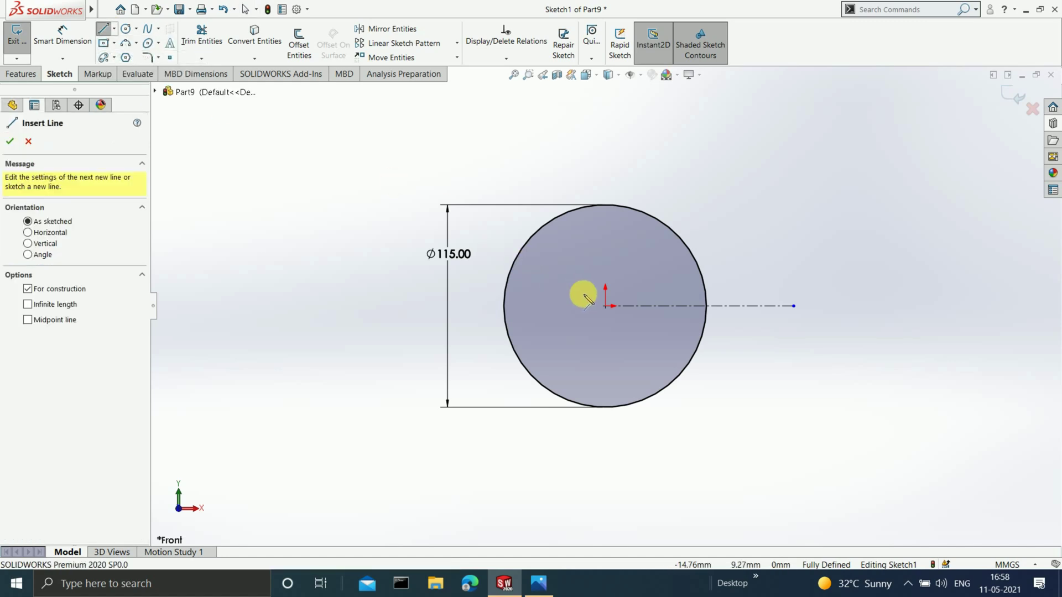
pyautogui.click(606, 306)
pyautogui.click(732, 158)
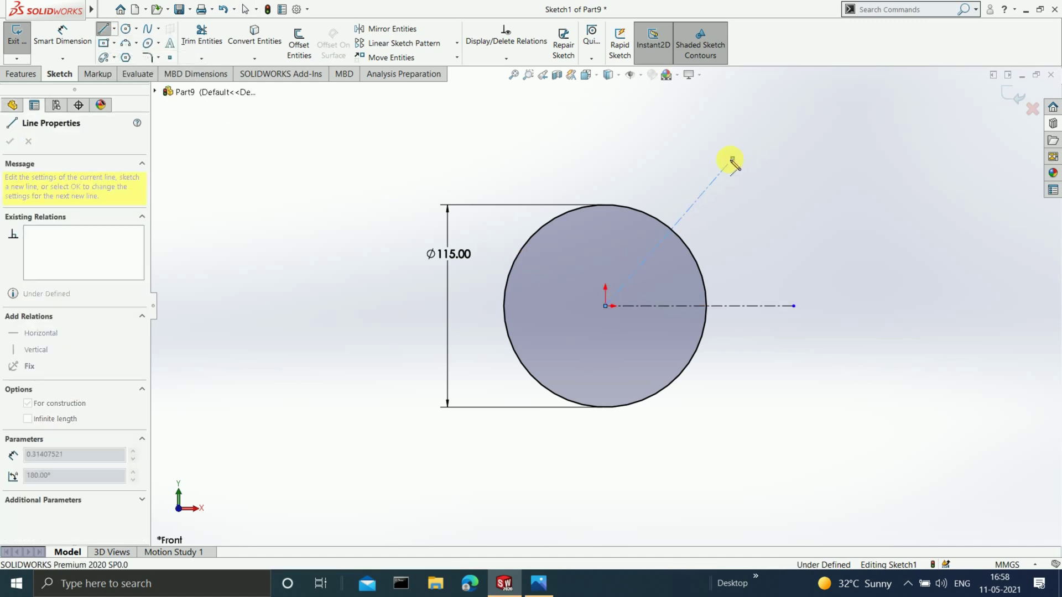
pyautogui.press('Escape')
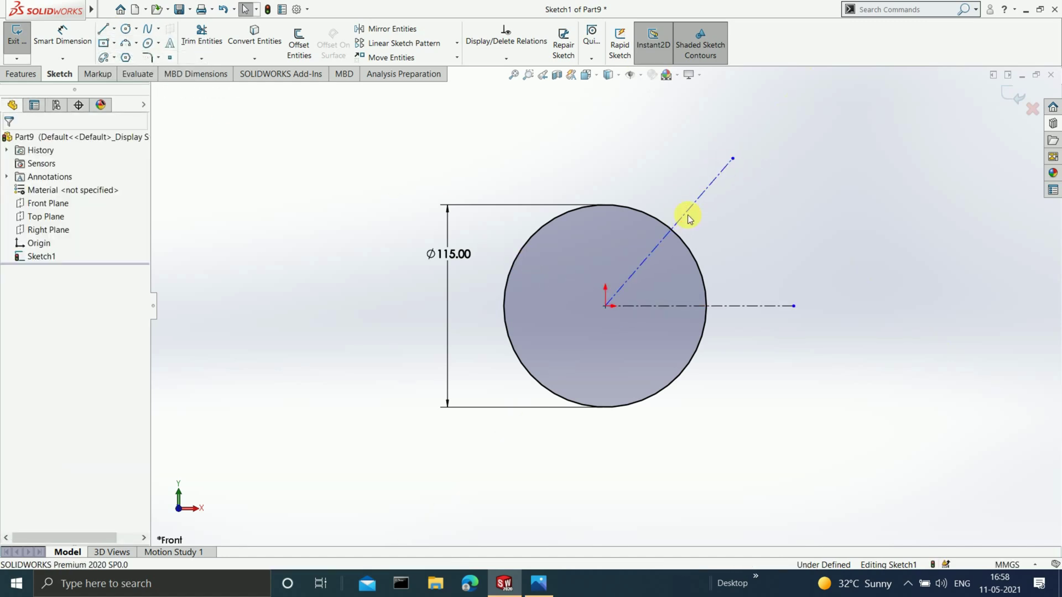
pyautogui.click(682, 215)
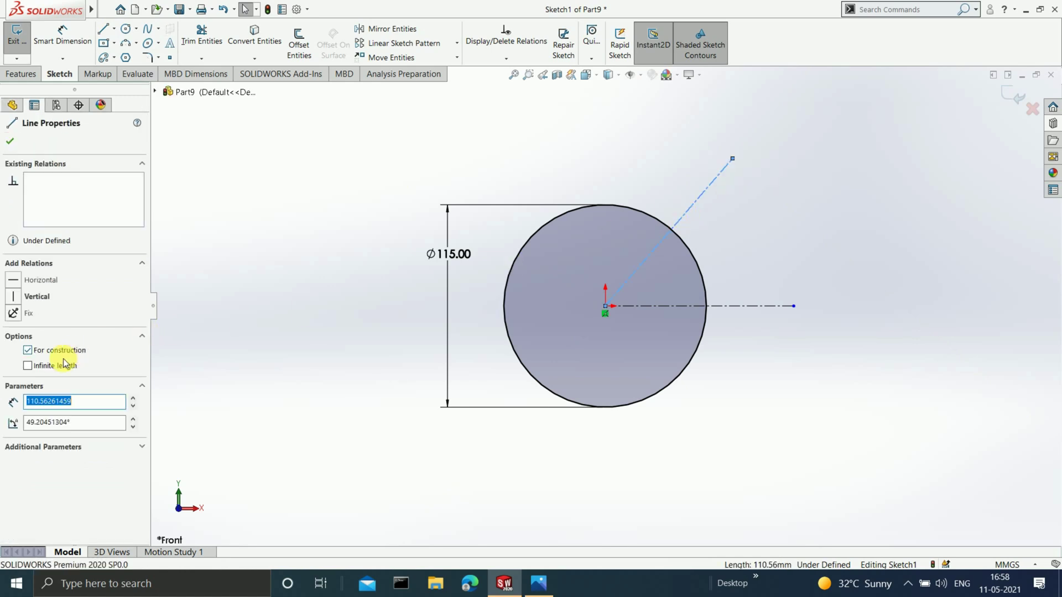
pyautogui.click(27, 366)
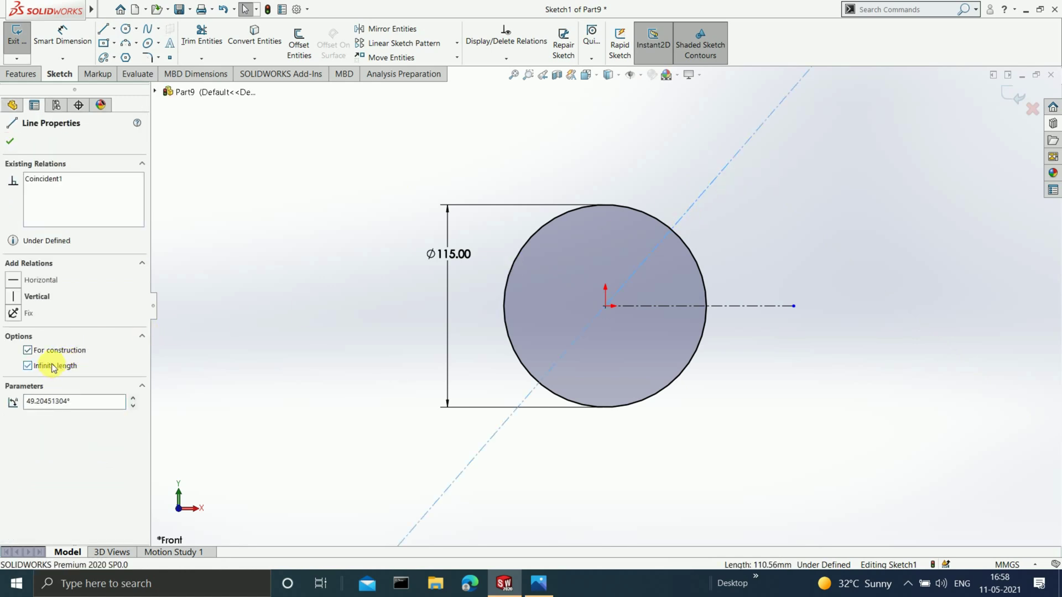
pyautogui.click(9, 142)
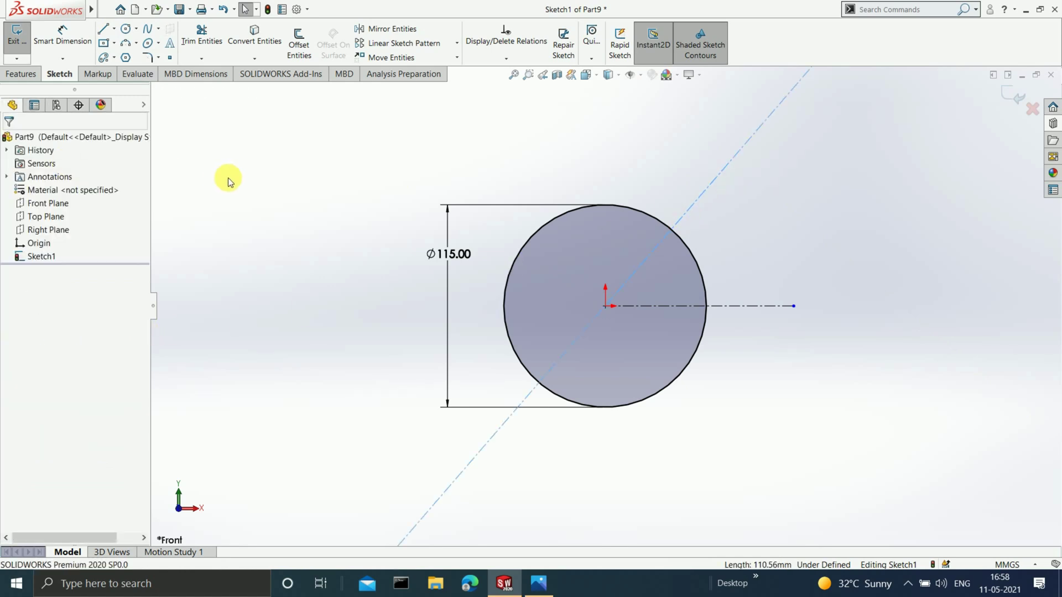
# Step: Check the existing relation between the infinite inclined centreline and the origin point
pyautogui.click(694, 200)
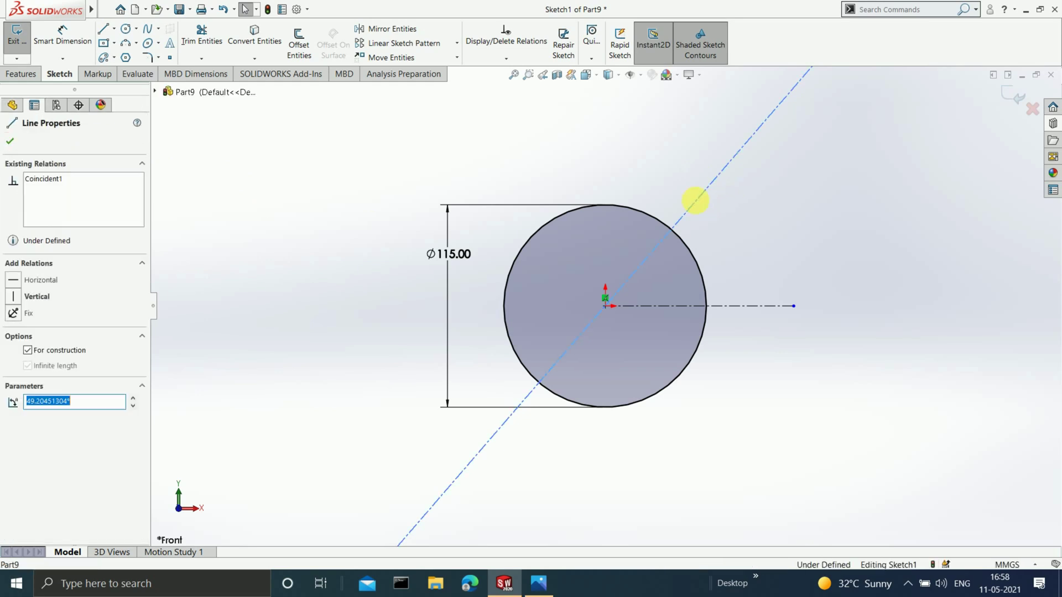
pyautogui.keyDown('ctrl'); pyautogui.click(606, 309); pyautogui.keyUp('ctrl')
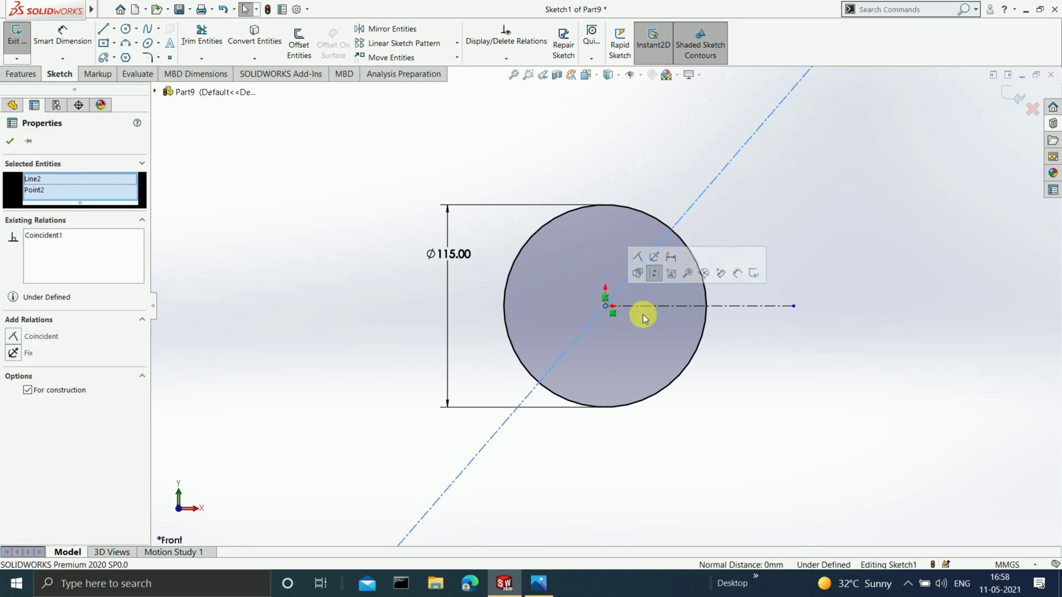
pyautogui.click(83, 235)
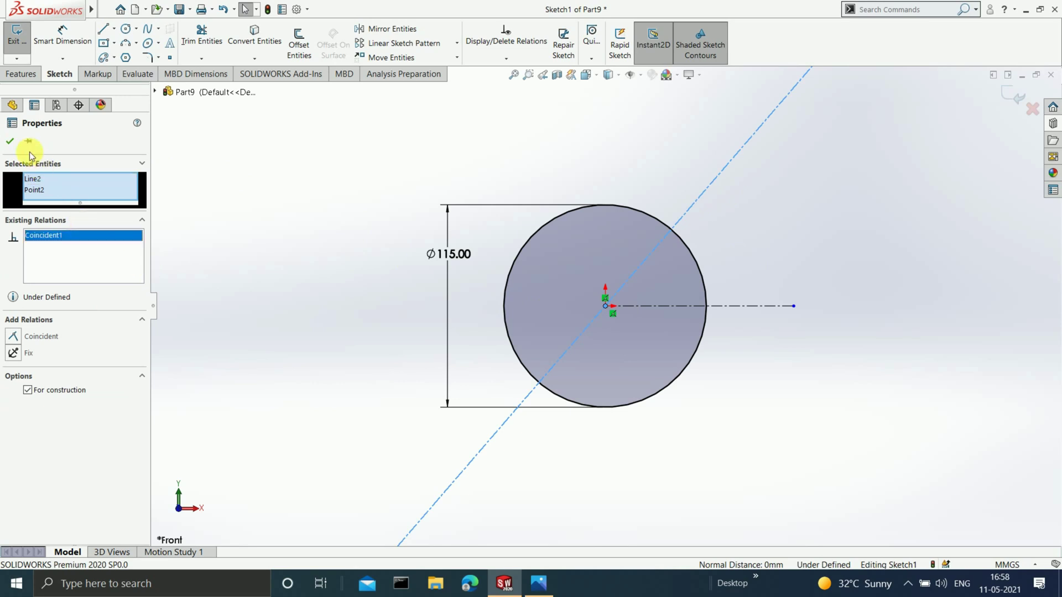
pyautogui.click(11, 142)
# Step: Dimension the angle between the inclined and horizontal centrelines to 50°
pyautogui.scroll(-2, 722, 256)
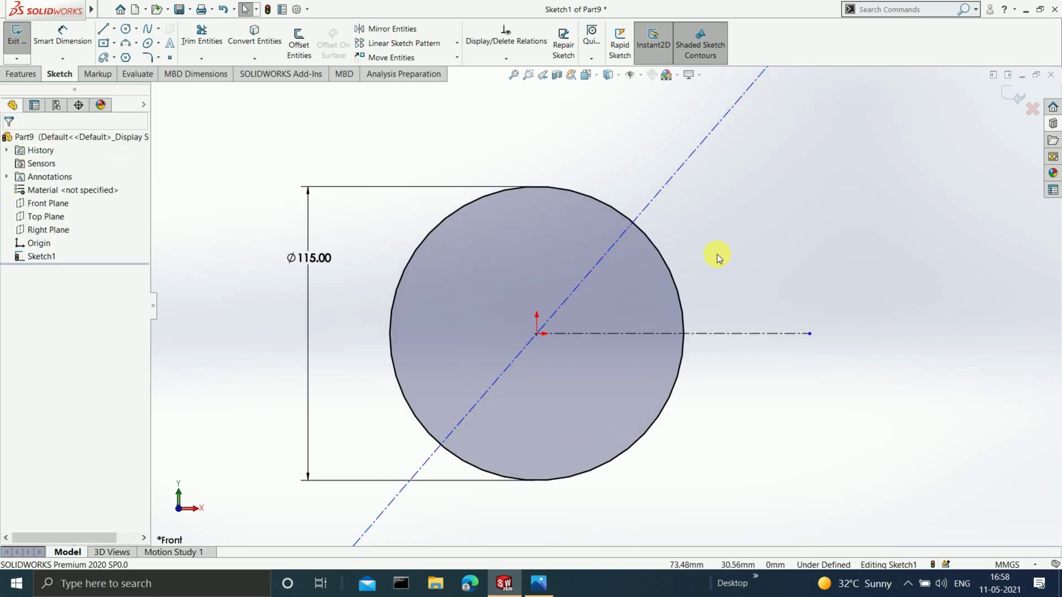
pyautogui.click(67, 48)
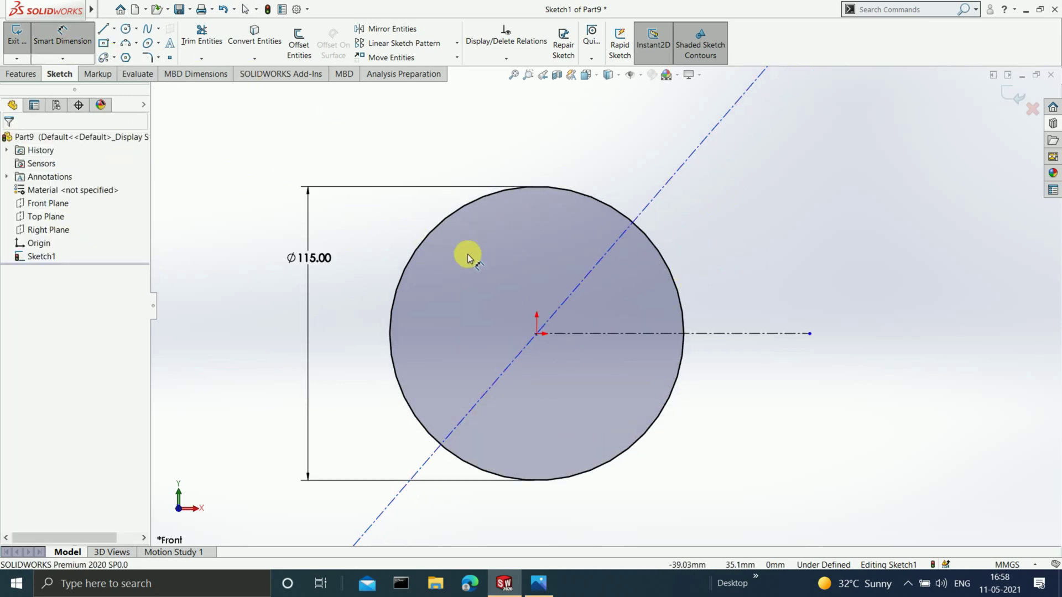
pyautogui.click(566, 297)
pyautogui.click(576, 328)
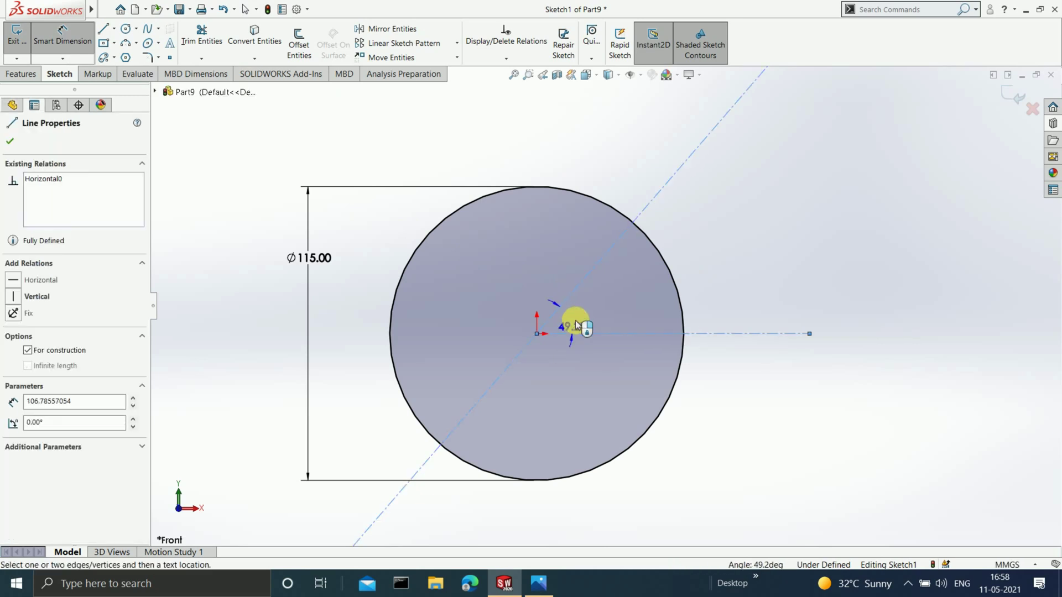
pyautogui.click(579, 319)
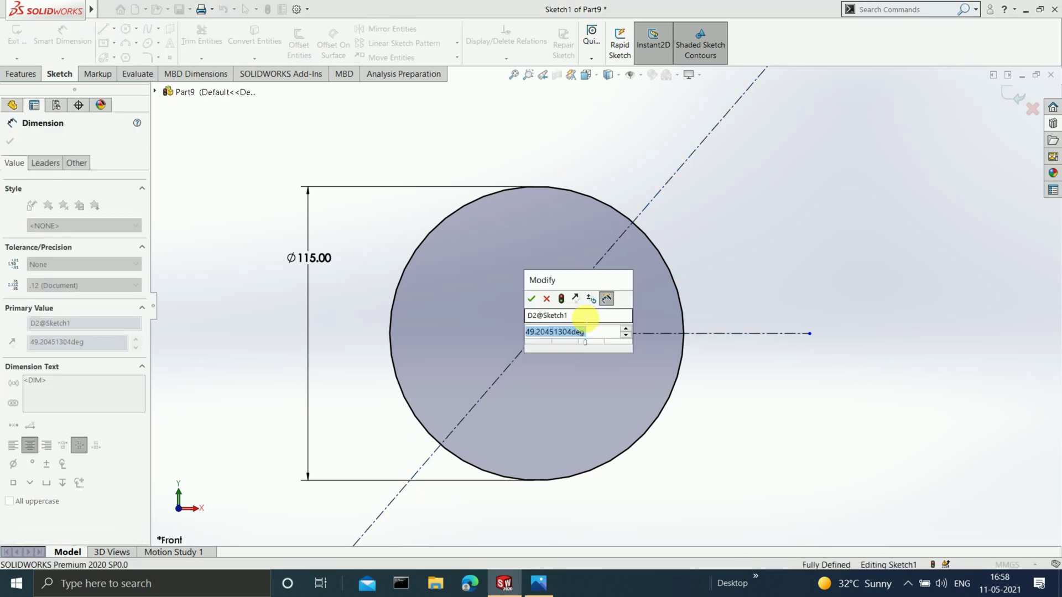
pyautogui.write('50')
pyautogui.press('Return')
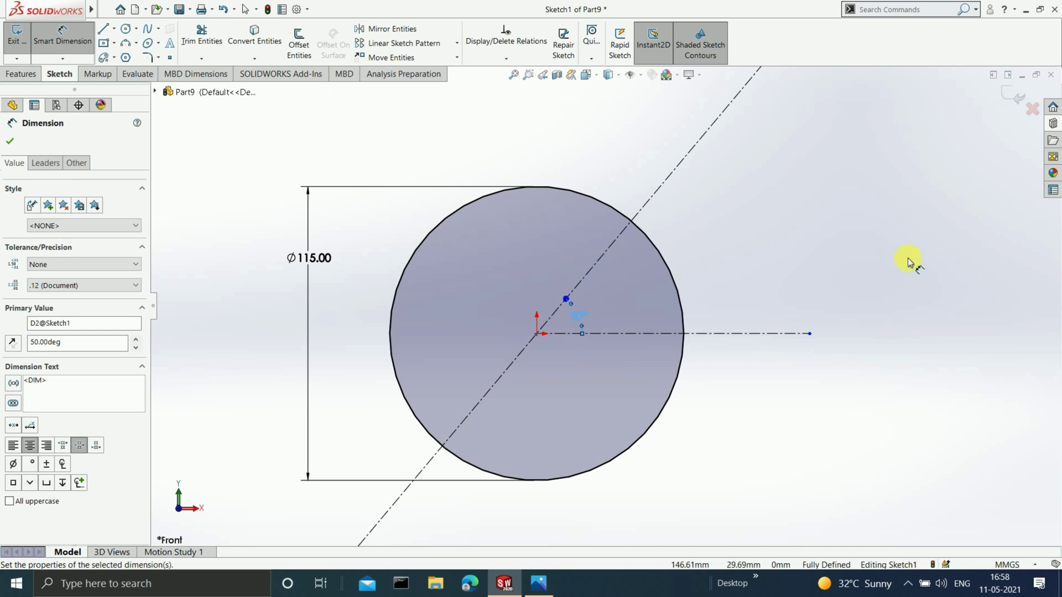
# Step: Draw a circle of about 30 mm radius centred on the inclined centreline, up and right of the 115 mm circle
pyautogui.scroll(5, 621, 256)
pyautogui.scroll(-3, 640, 273)
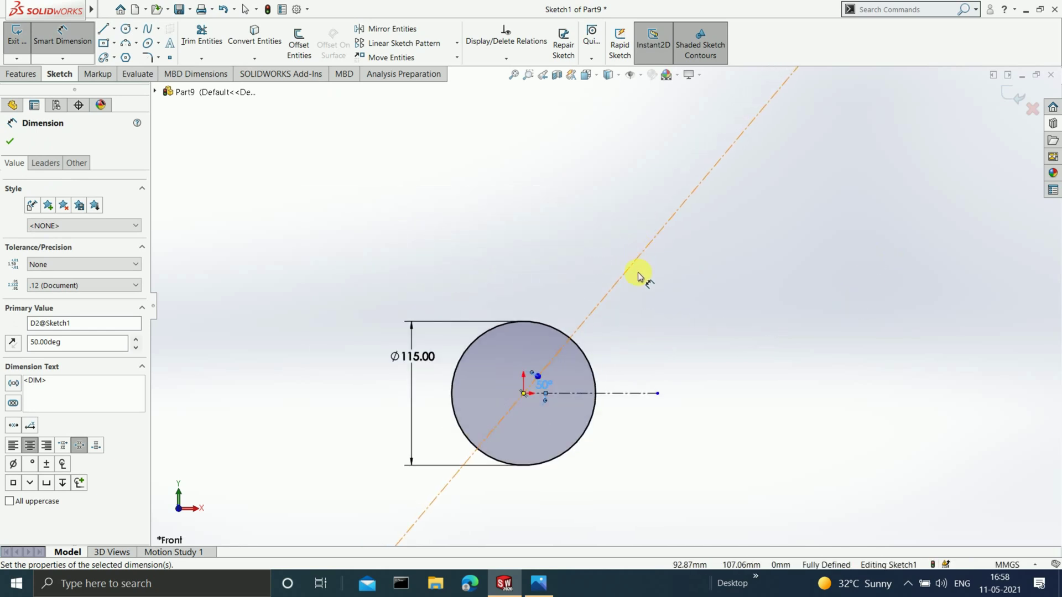
pyautogui.click(124, 30)
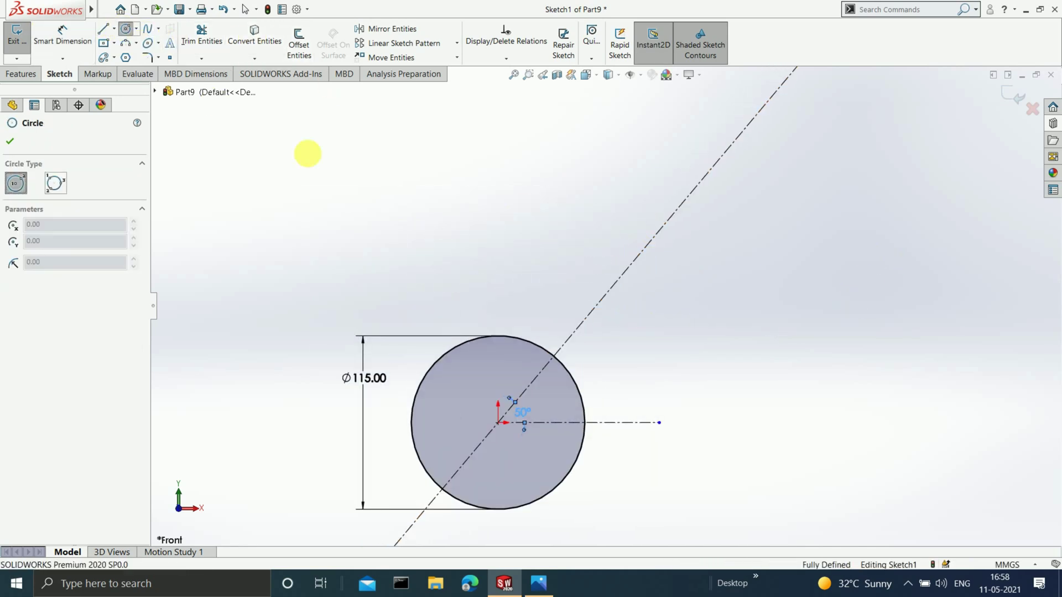
pyautogui.click(599, 305)
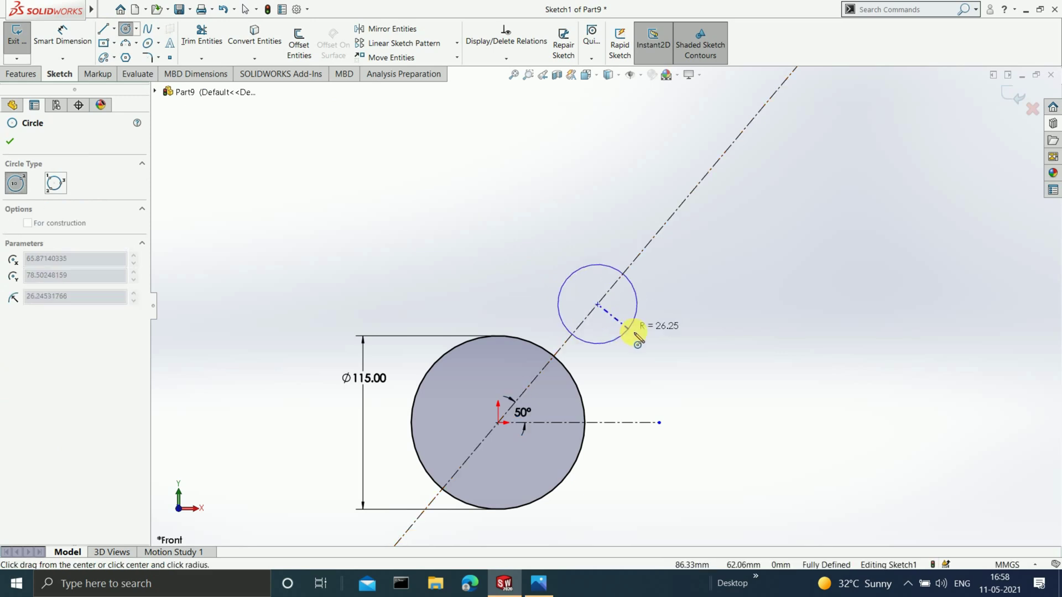
pyautogui.click(636, 332)
# Step: Dimension the small circle on the inclined centreline to a diameter of 53 mm
pyautogui.scroll(3, 520, 355)
pyautogui.scroll(2, 522, 354)
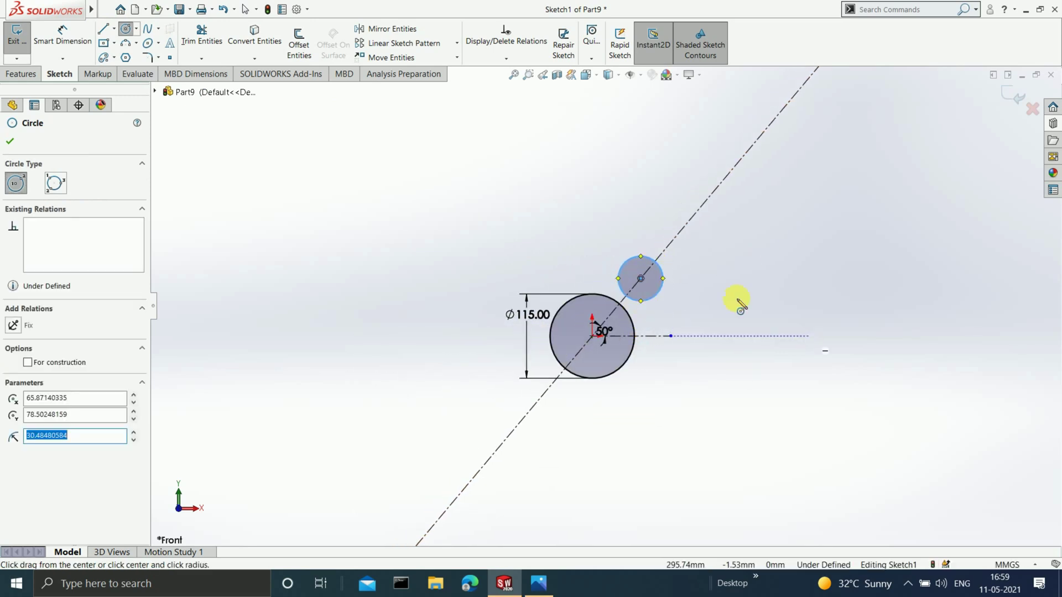
pyautogui.click(62, 37)
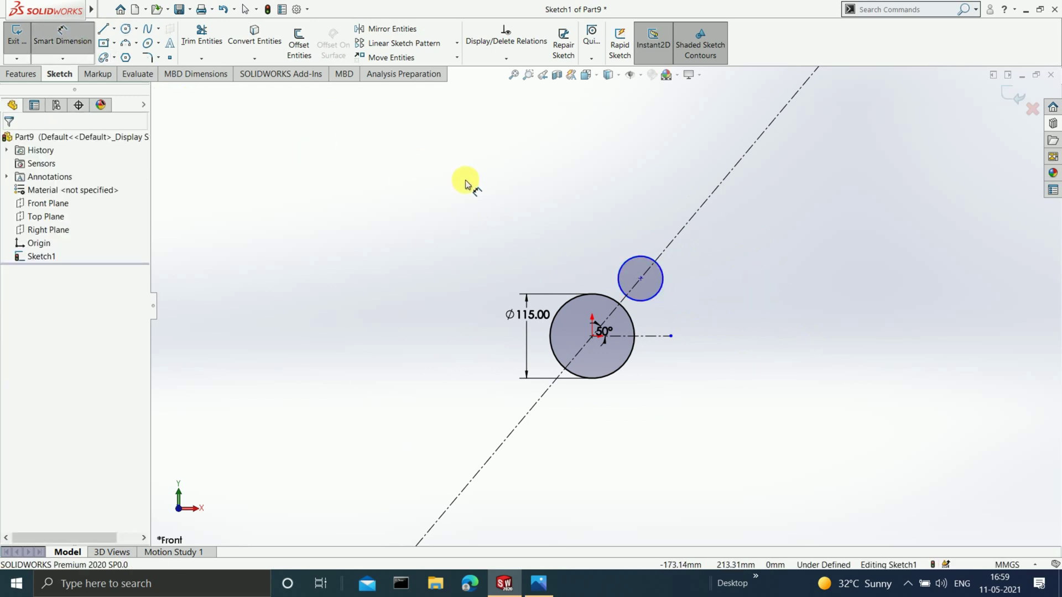
pyautogui.click(671, 294)
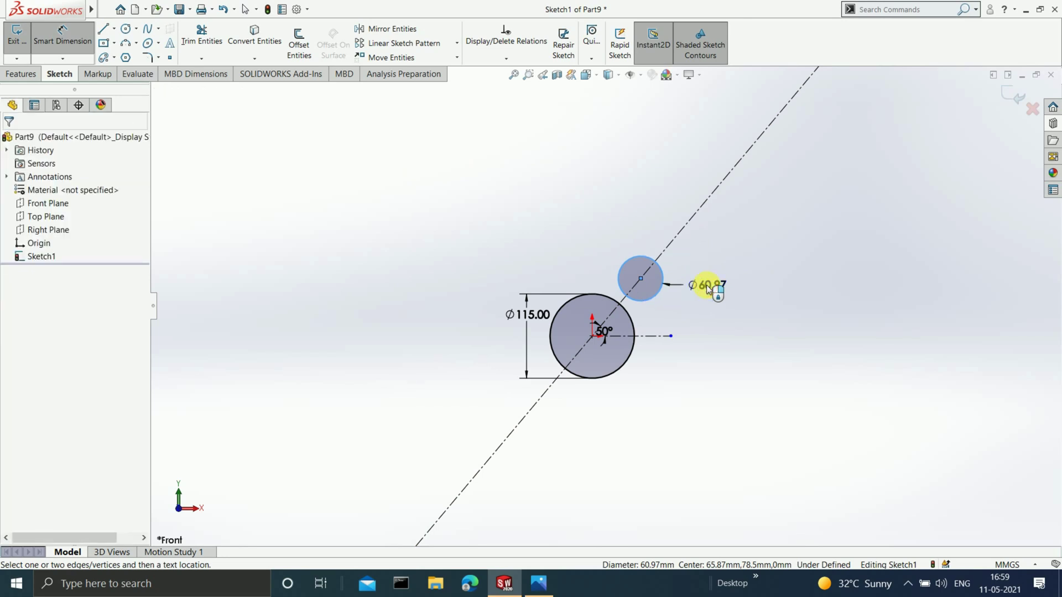
pyautogui.click(705, 286)
pyautogui.write('53')
pyautogui.press('Return')
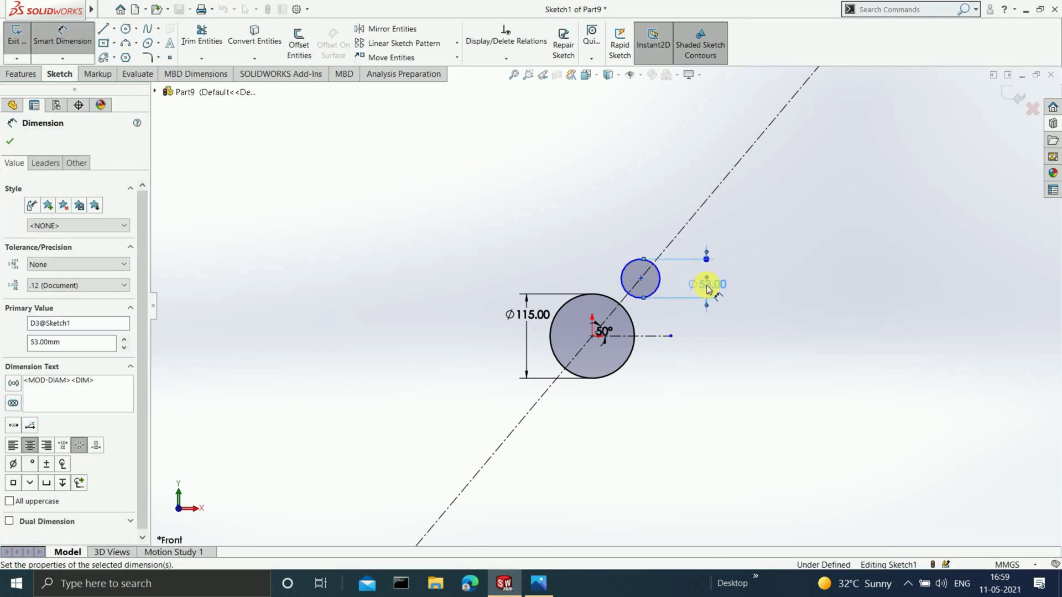
# Step: Dimension the horizontal distance between the small circle's centre and the origin to 43.07 mm
pyautogui.scroll(-2, 629, 298)
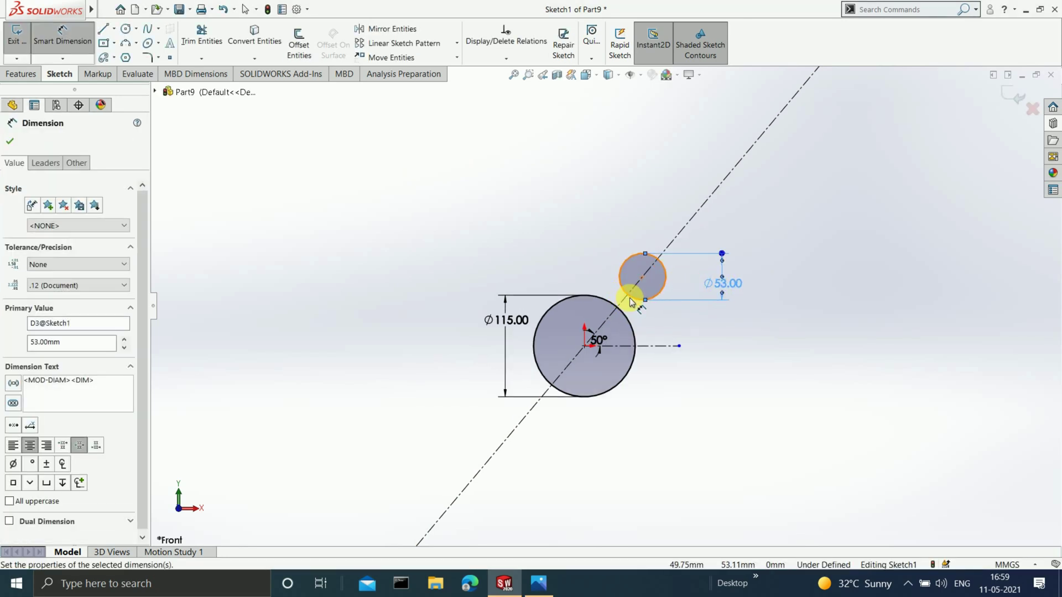
pyautogui.click(643, 273)
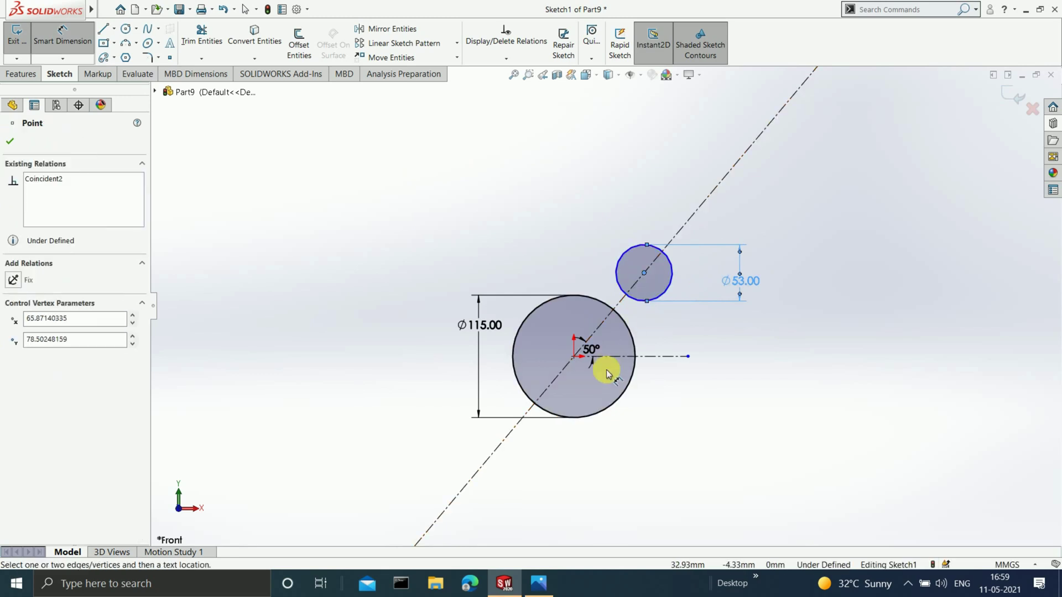
pyautogui.click(574, 358)
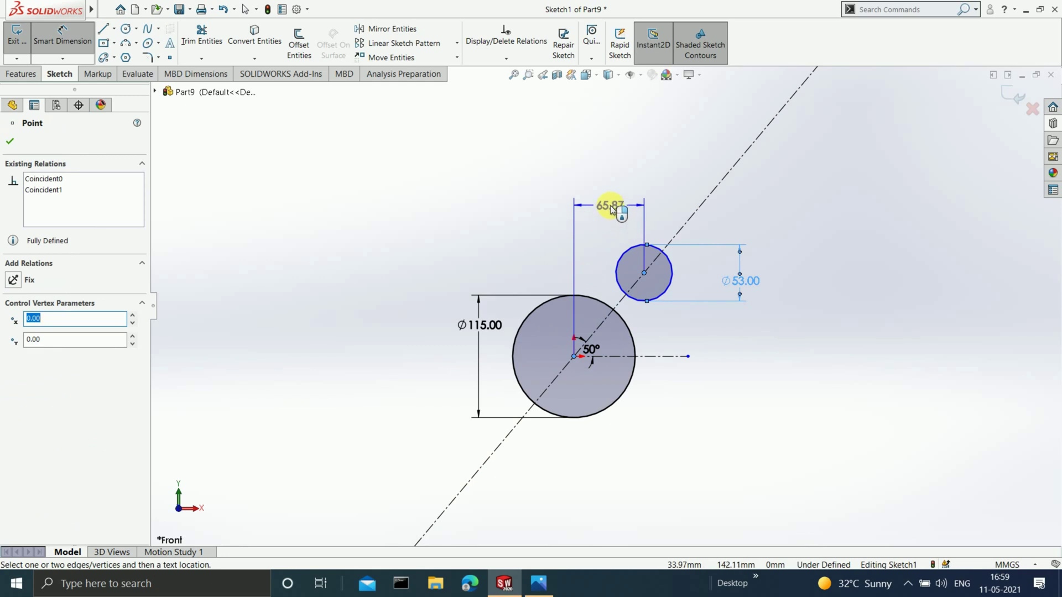
pyautogui.click(612, 208)
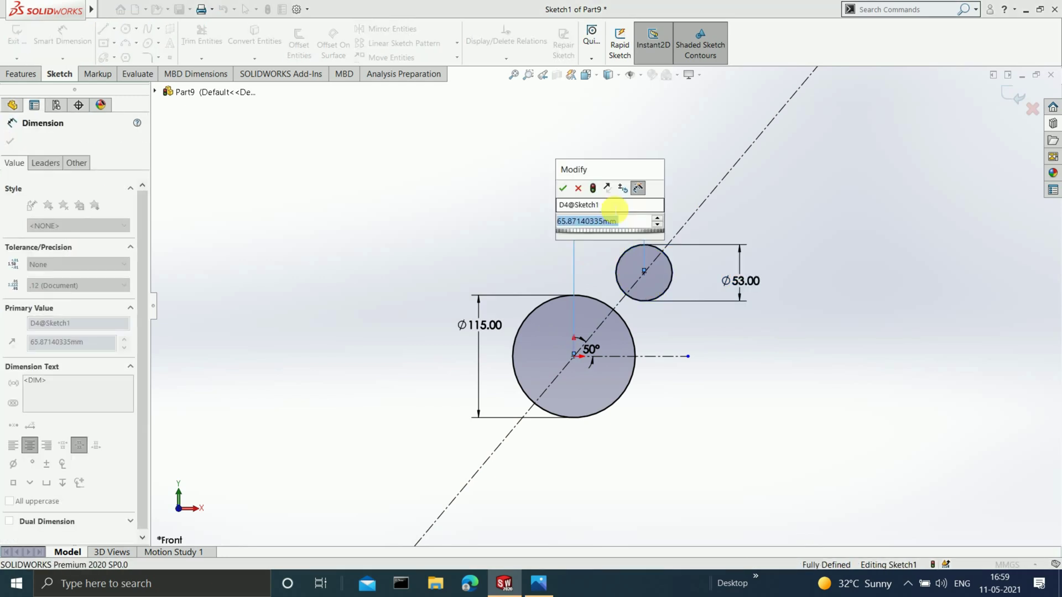
pyautogui.write('43.07')
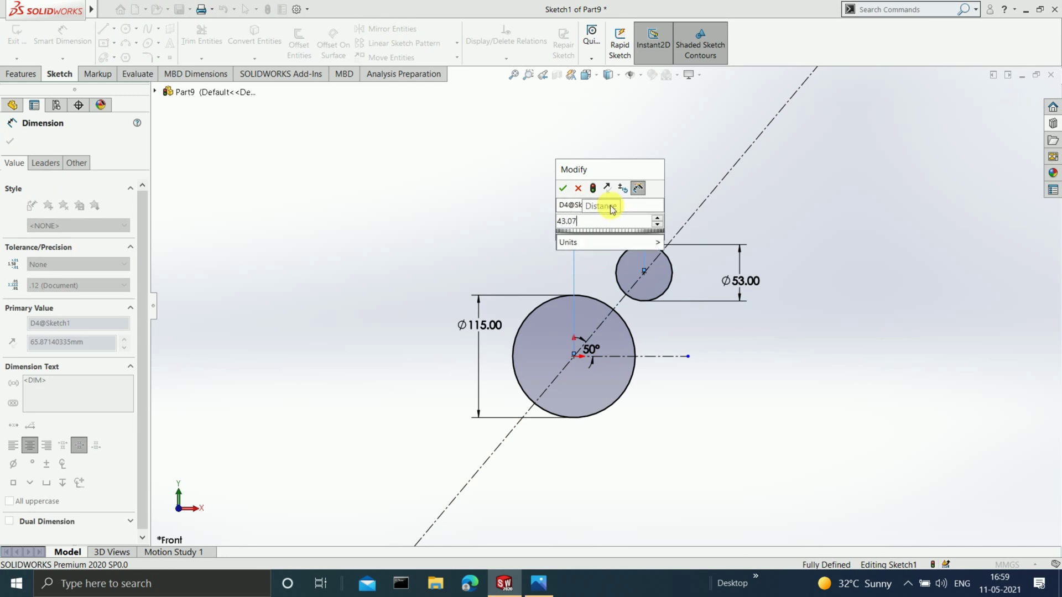
pyautogui.press('Return')
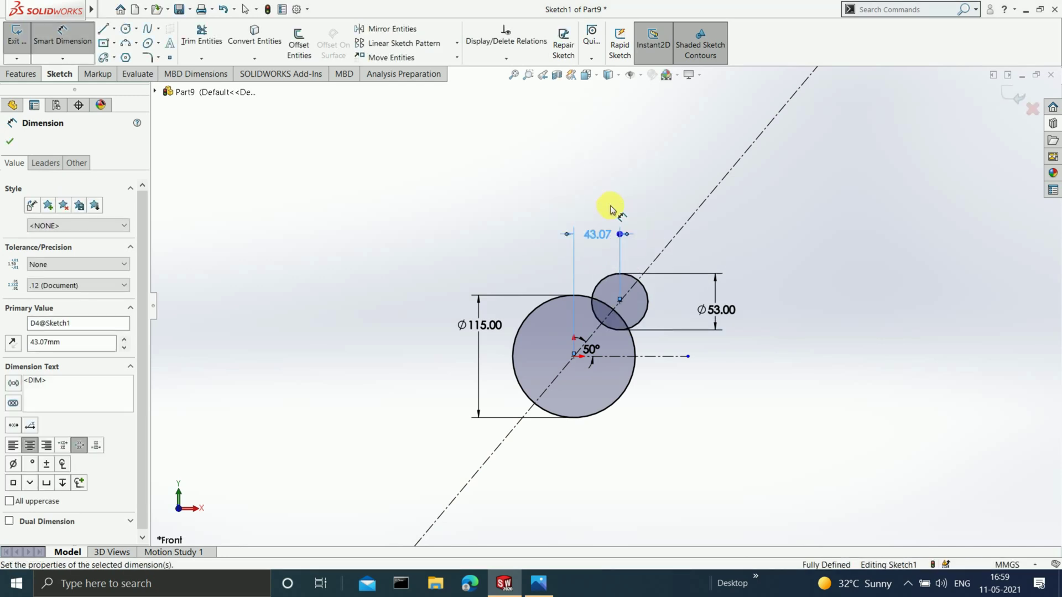
# Step: Draw a circle of about 79 mm radius left of the 115 mm circle, its centre about 172 mm from the origin
pyautogui.scroll(2, 497, 376)
pyautogui.scroll(-5, 645, 273)
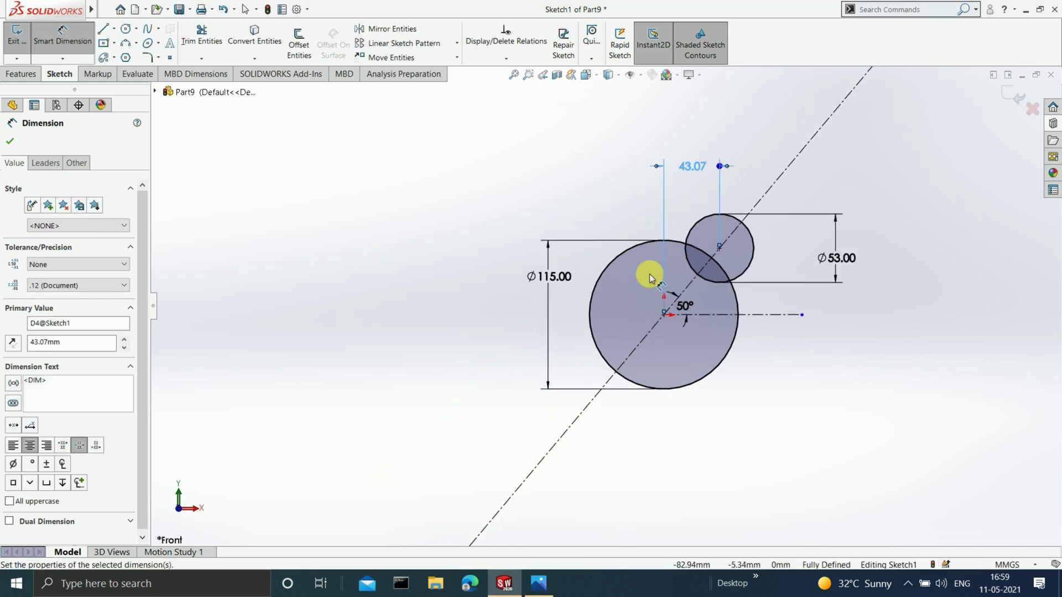
pyautogui.click(125, 28)
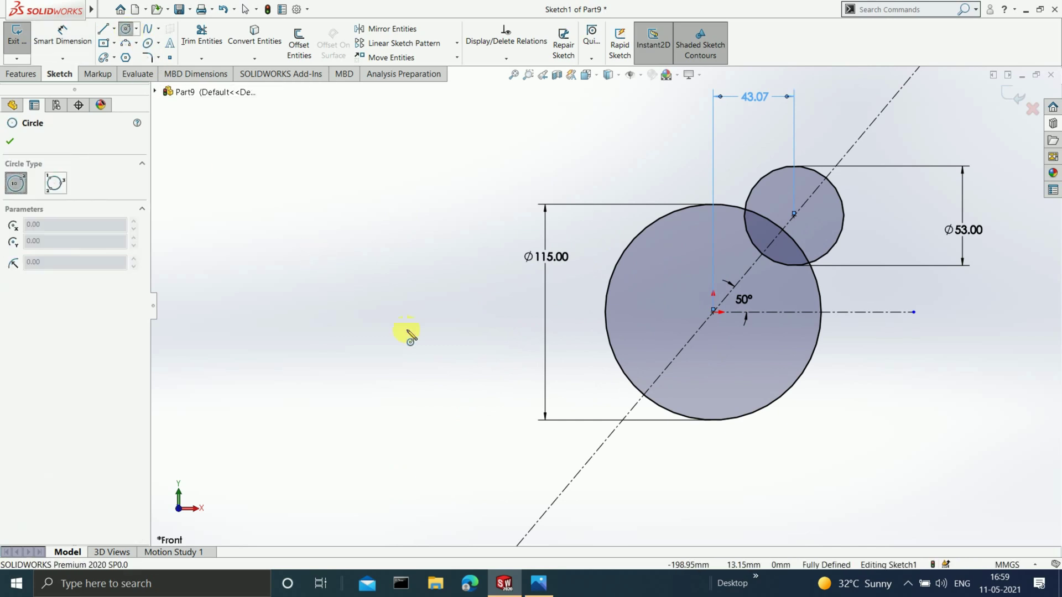
pyautogui.click(390, 309)
pyautogui.click(463, 434)
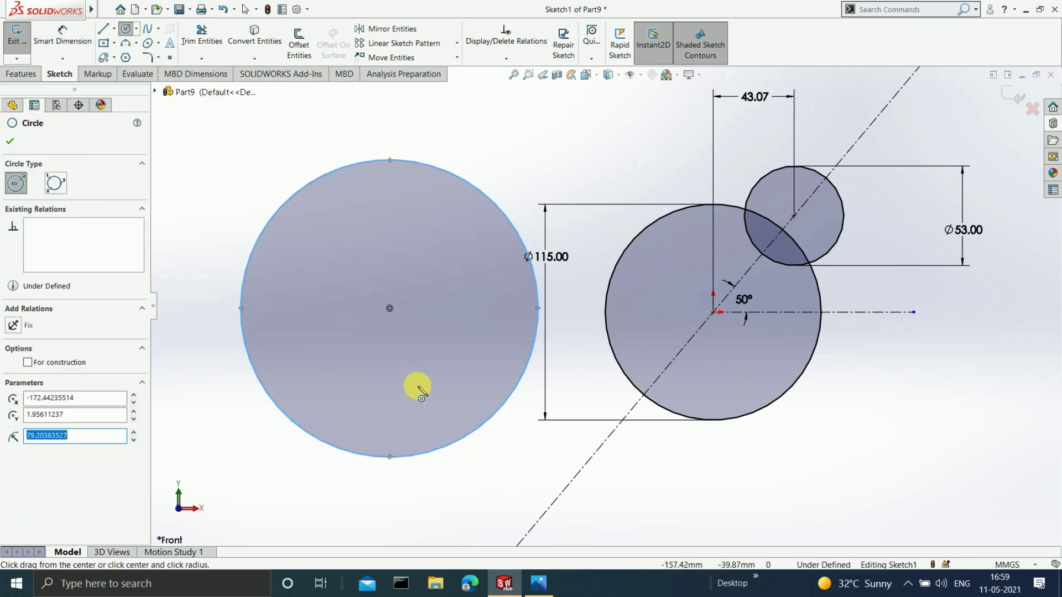
pyautogui.press('Escape')
# Step: Add a horizontal relation between the large circle's centre and the origin
pyautogui.click(389, 308)
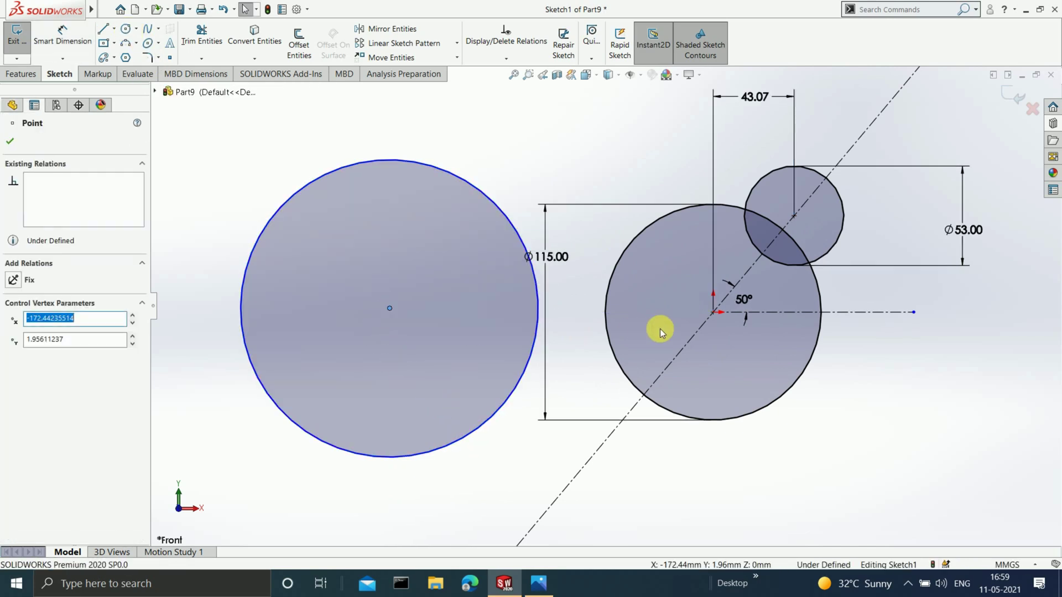
pyautogui.keyDown('ctrl'); pyautogui.click(712, 314); pyautogui.keyUp('ctrl')
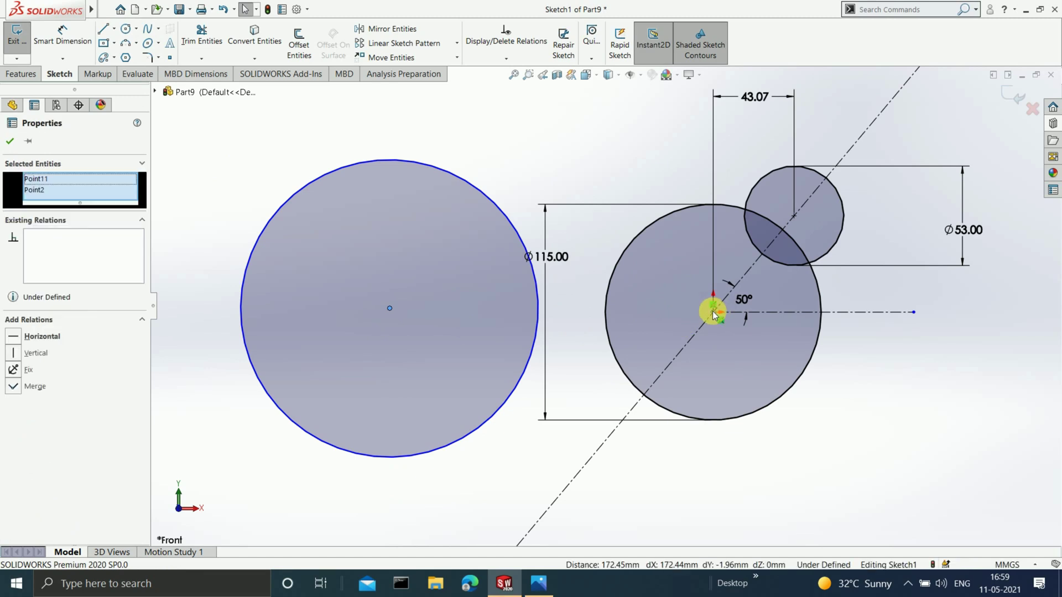
pyautogui.click(13, 337)
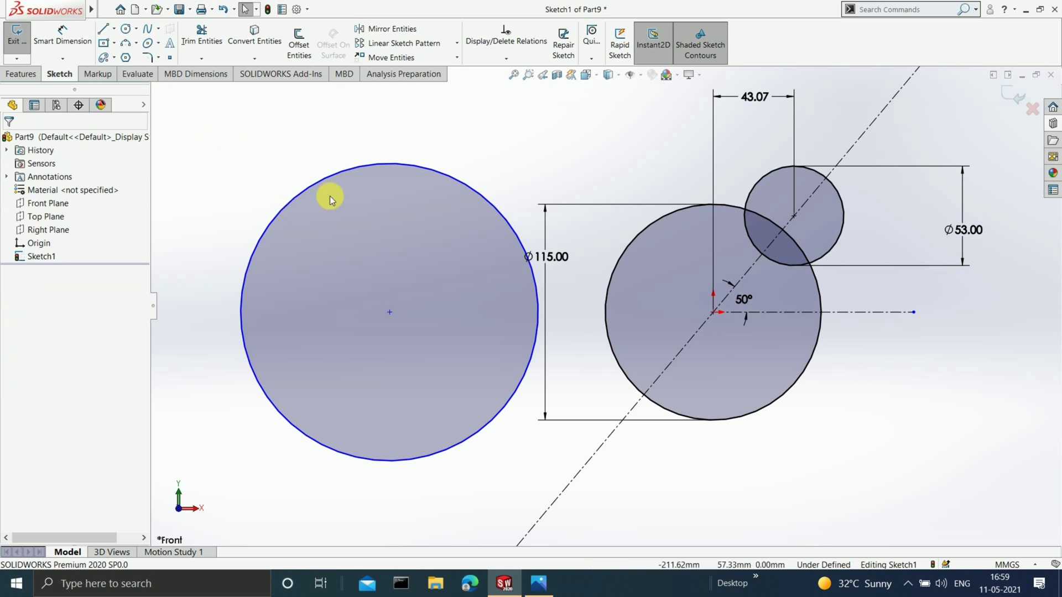
# Step: Dimension the large circle to a diameter of 140.5 mm
pyautogui.click(63, 35)
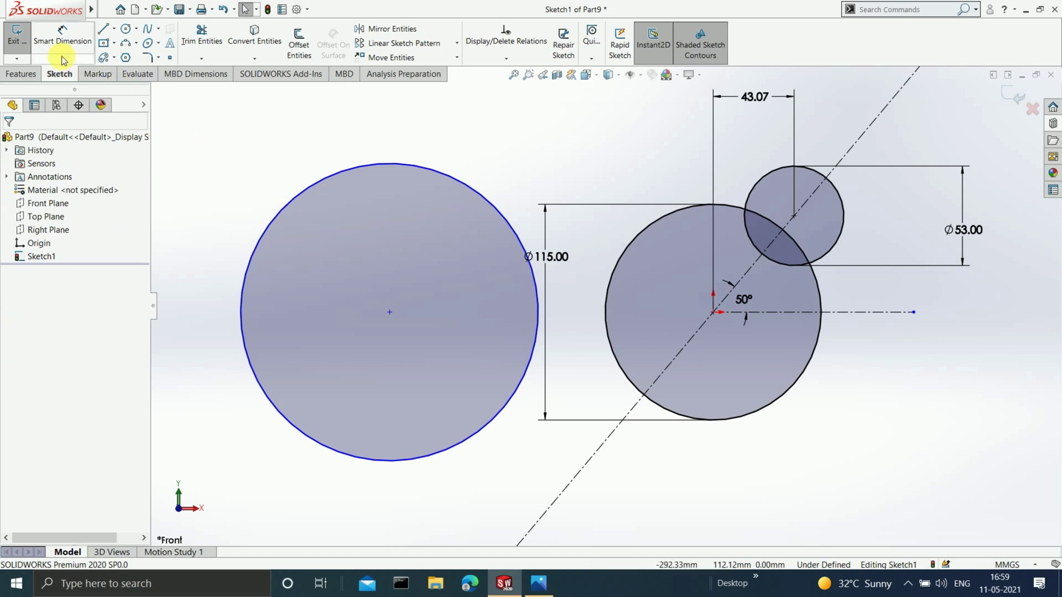
pyautogui.click(277, 213)
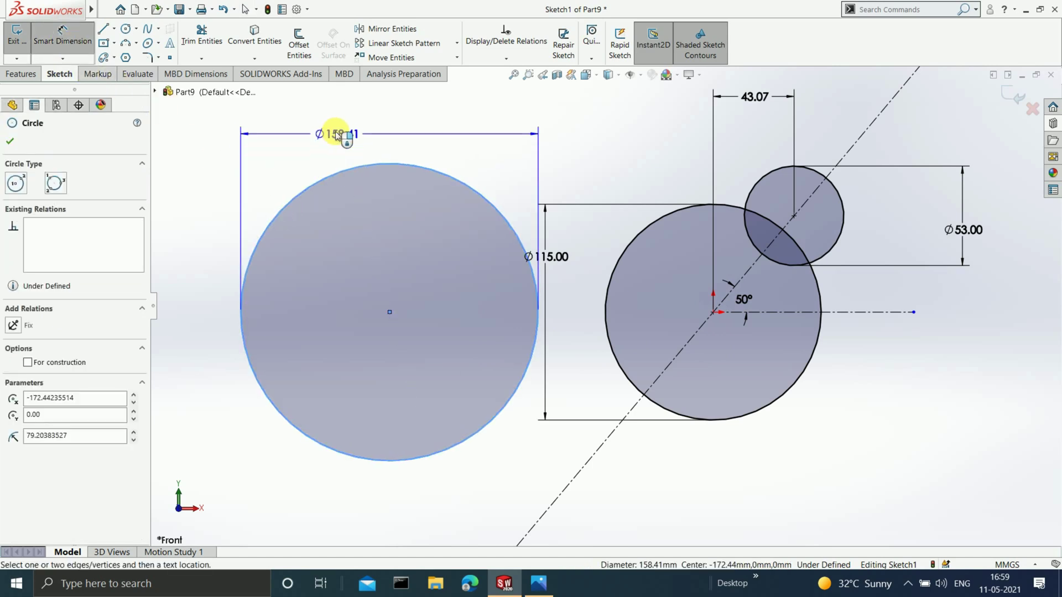
pyautogui.click(336, 135)
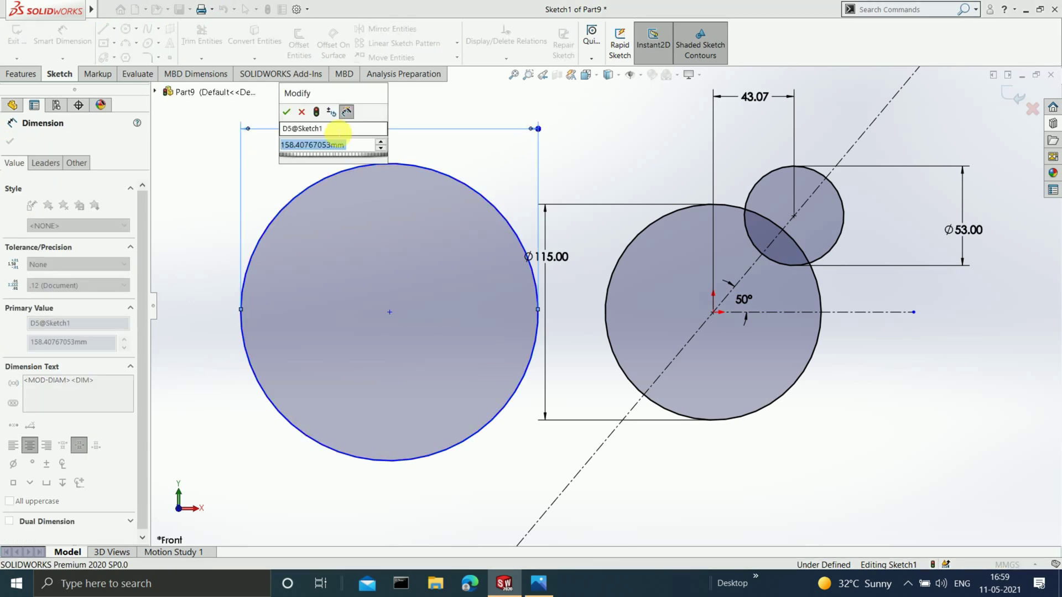
pyautogui.write('140.5')
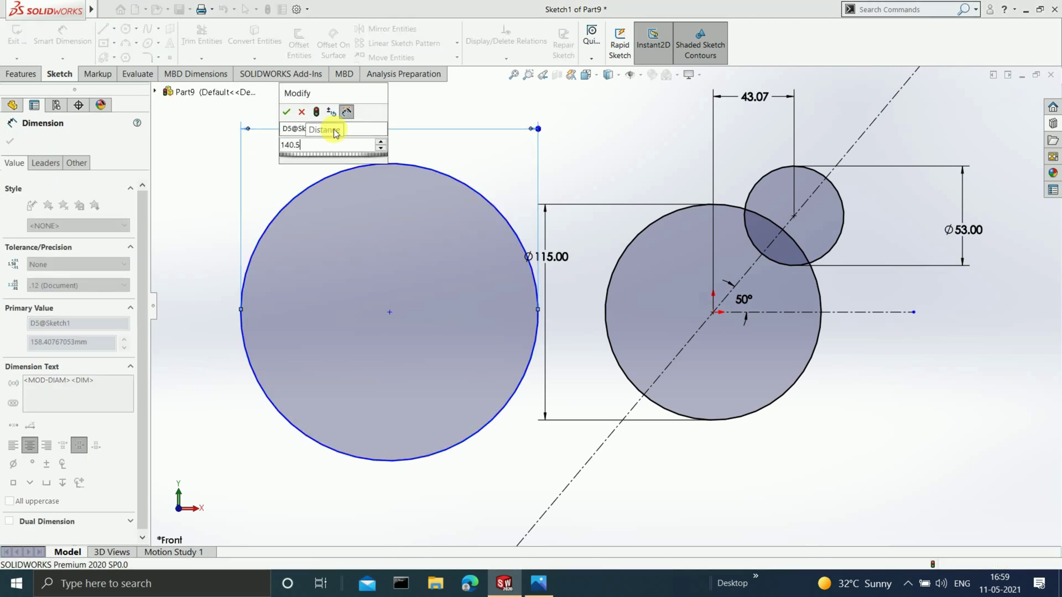
pyautogui.press('Return')
# Step: Dimension the horizontal distance between the 140.5 mm circle's centre and the origin to 85 mm
pyautogui.scroll(3, 553, 301)
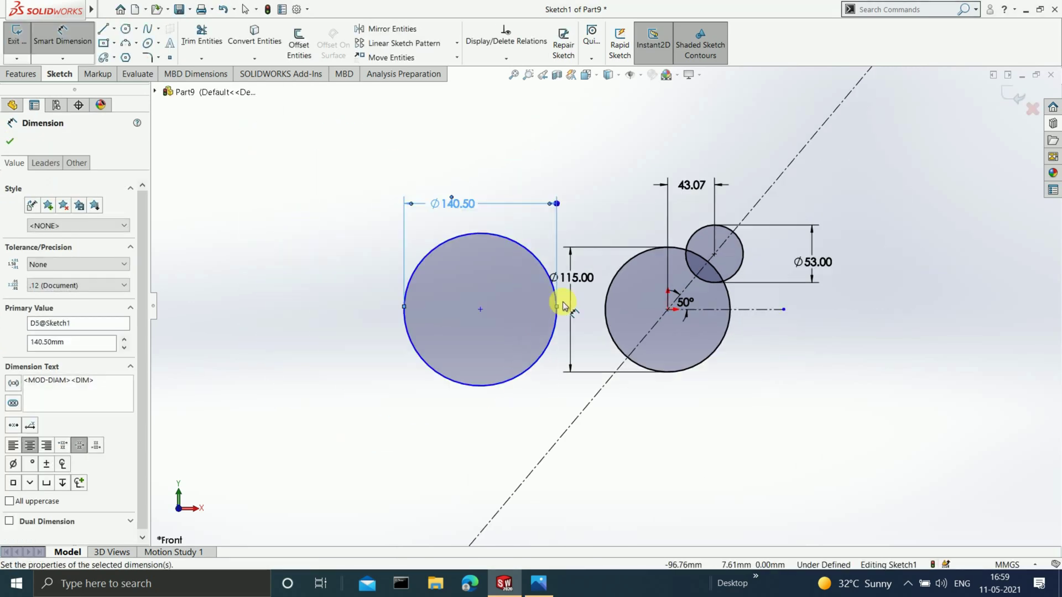
pyautogui.scroll(-2, 569, 305)
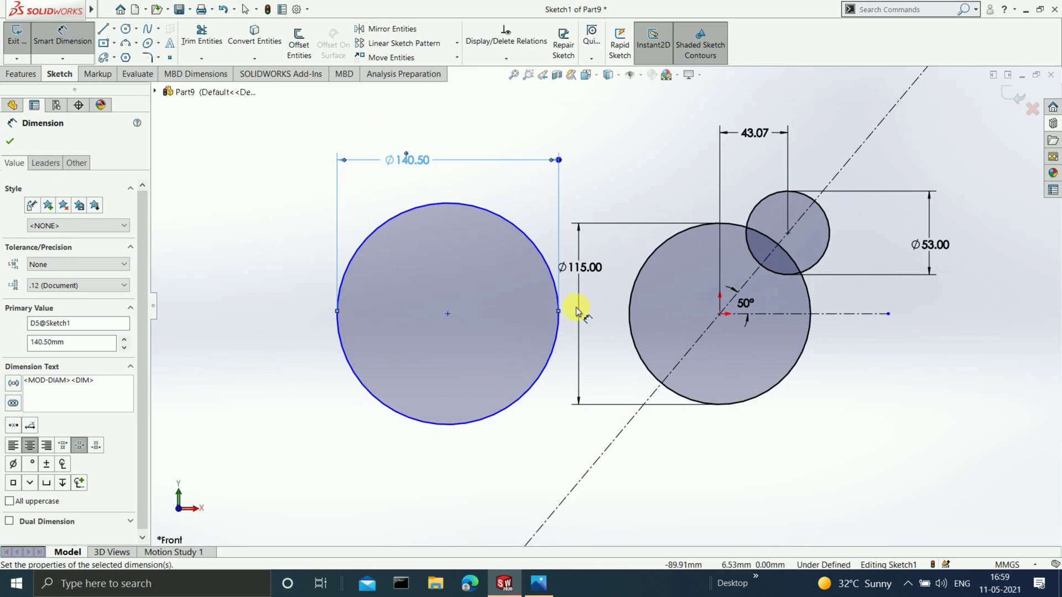
pyautogui.click(447, 314)
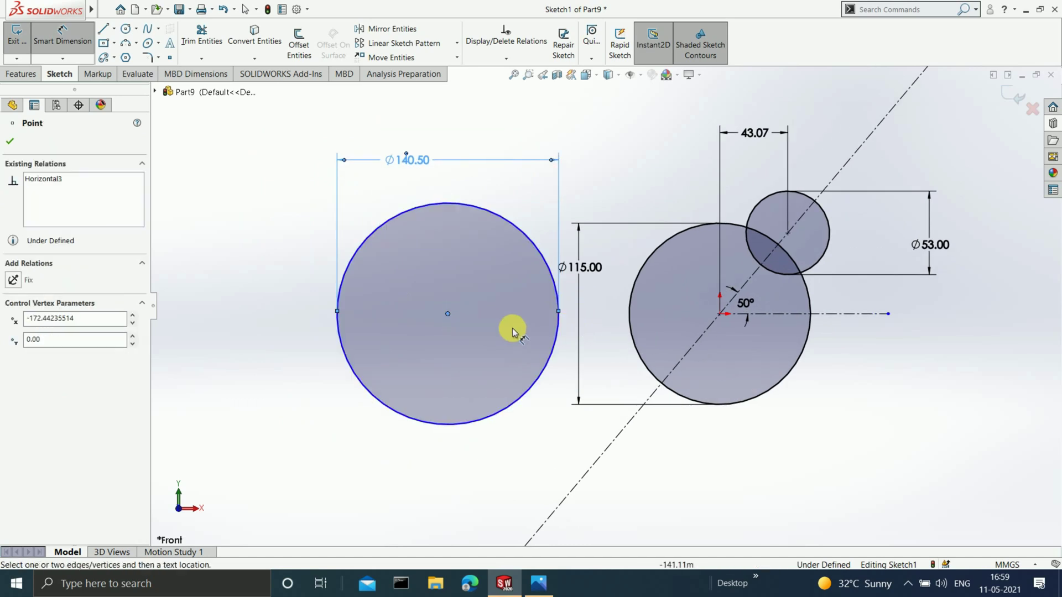
pyautogui.click(719, 313)
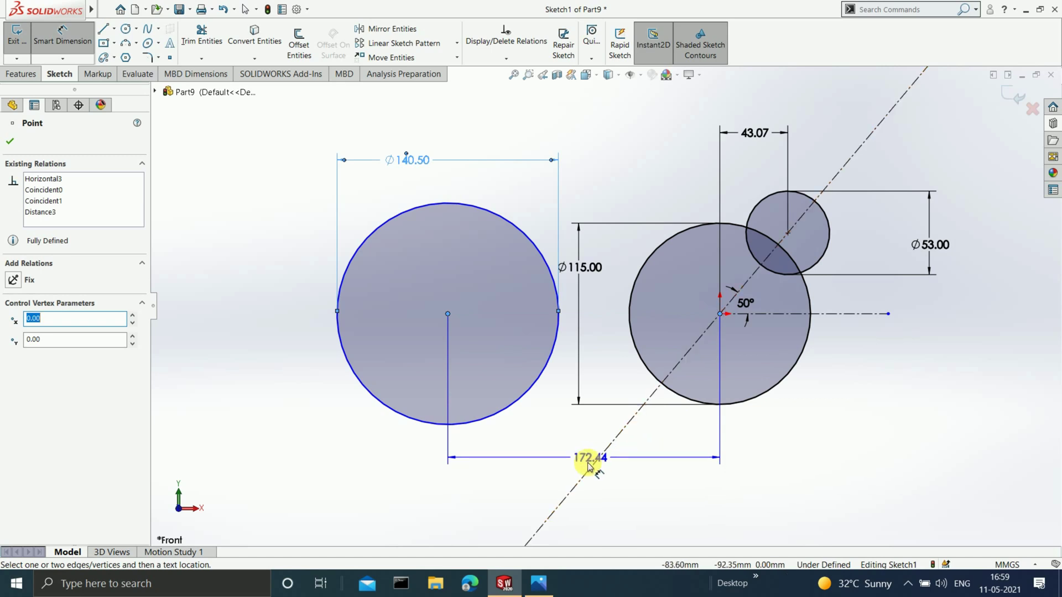
pyautogui.click(604, 477)
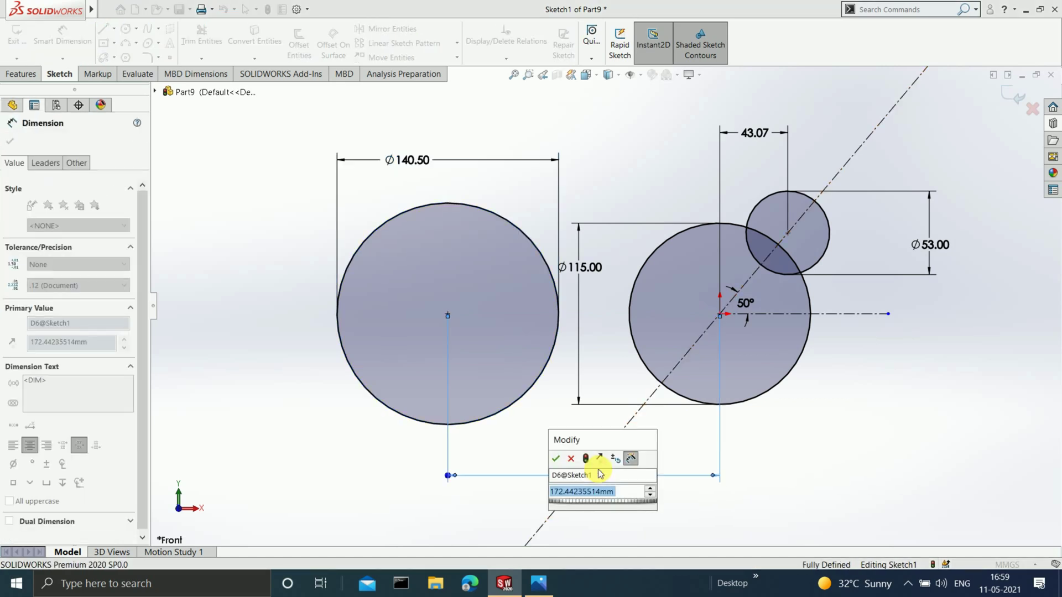
pyautogui.write('85')
pyautogui.press('Return')
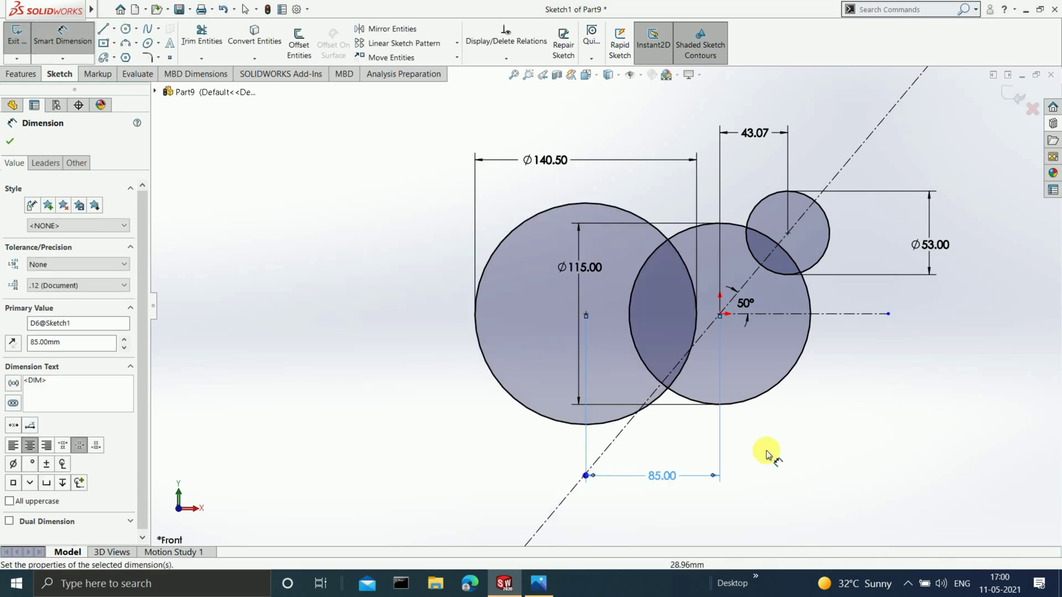
# Step: Trim away the arcs inside the overlap of the 140.5 mm and 115 mm circles with Power trim
pyautogui.scroll(-4, 769, 203)
pyautogui.scroll(3, 772, 297)
pyautogui.scroll(-4, 744, 318)
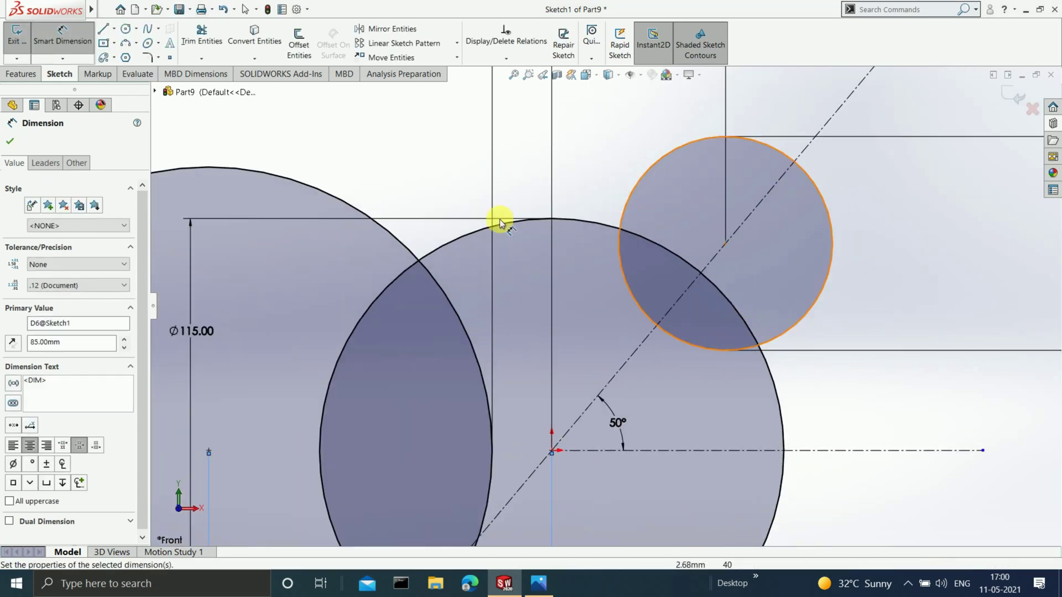
pyautogui.click(202, 35)
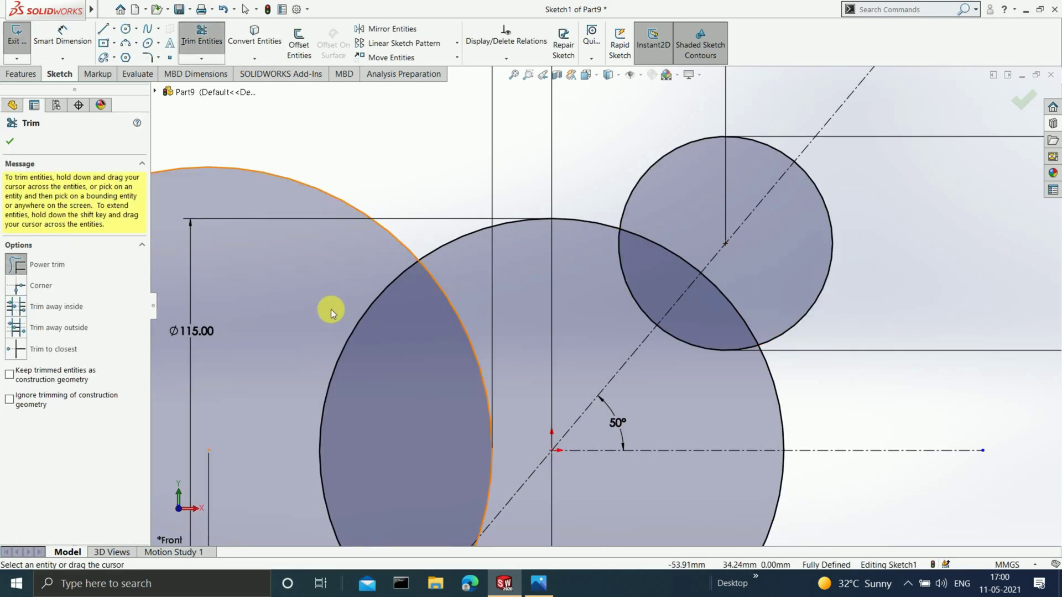
pyautogui.moveTo(331, 310)
pyautogui.mouseDown()
pyautogui.moveTo(419, 305)
pyautogui.moveTo(450, 289)
pyautogui.mouseUp()
pyautogui.scroll(3, 450, 360)
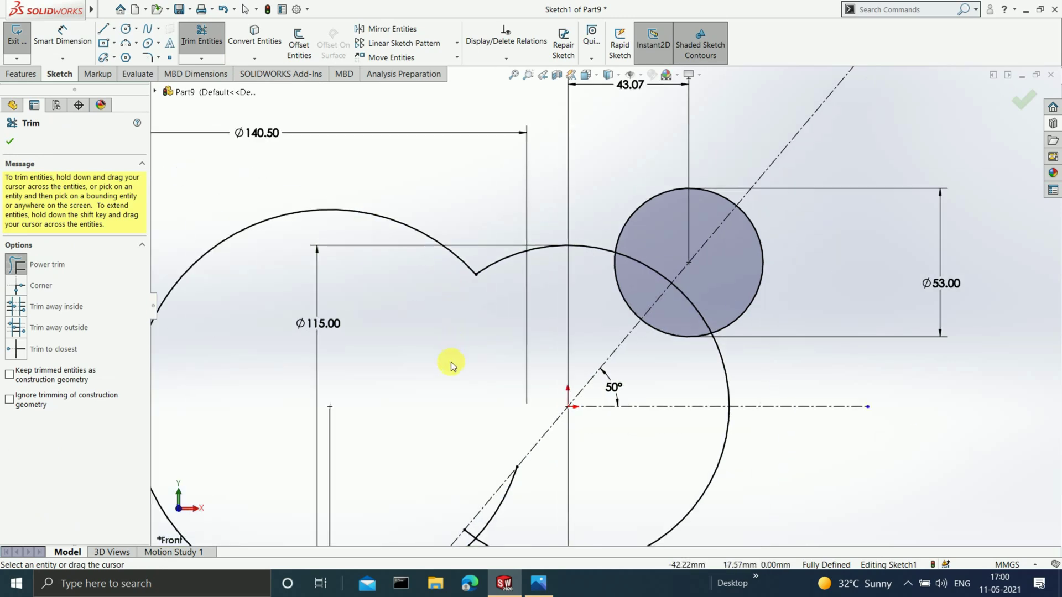
pyautogui.scroll(-4, 620, 503)
pyautogui.moveTo(620, 503)
pyautogui.mouseDown()
pyautogui.moveTo(604, 486)
pyautogui.moveTo(654, 457)
pyautogui.mouseUp()
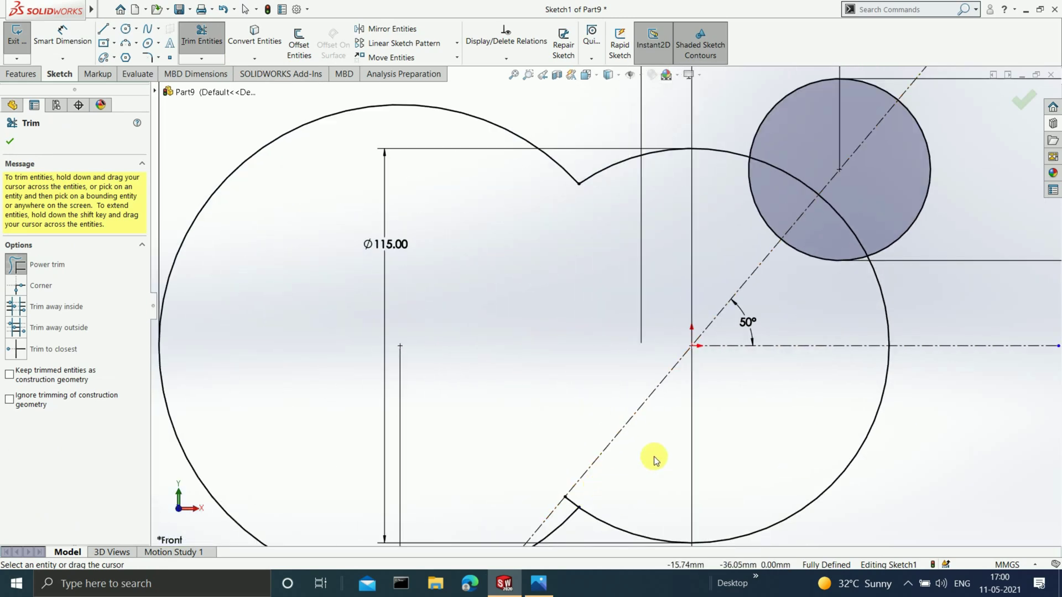
# Step: Trim the arcs inside the 53 mm and 115 mm circle overlap and the leftover stub at the lower junction with the 140.5 mm circle
pyautogui.scroll(-2, 812, 230)
pyautogui.moveTo(635, 237); pyautogui.dragTo(703, 185)
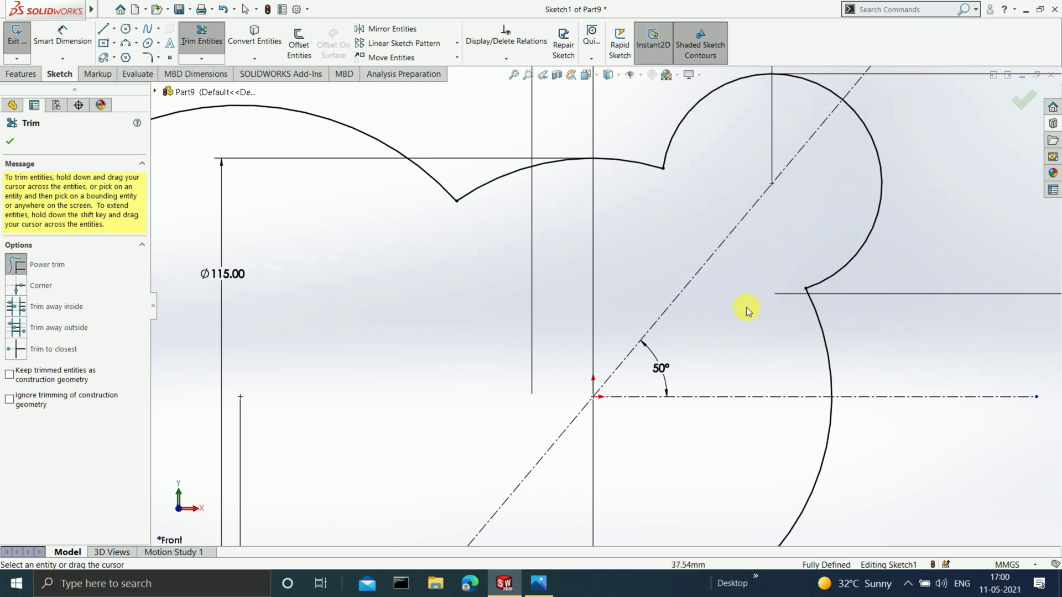
pyautogui.scroll(3, 719, 298)
pyautogui.scroll(-2, 555, 334)
pyautogui.scroll(2, 387, 288)
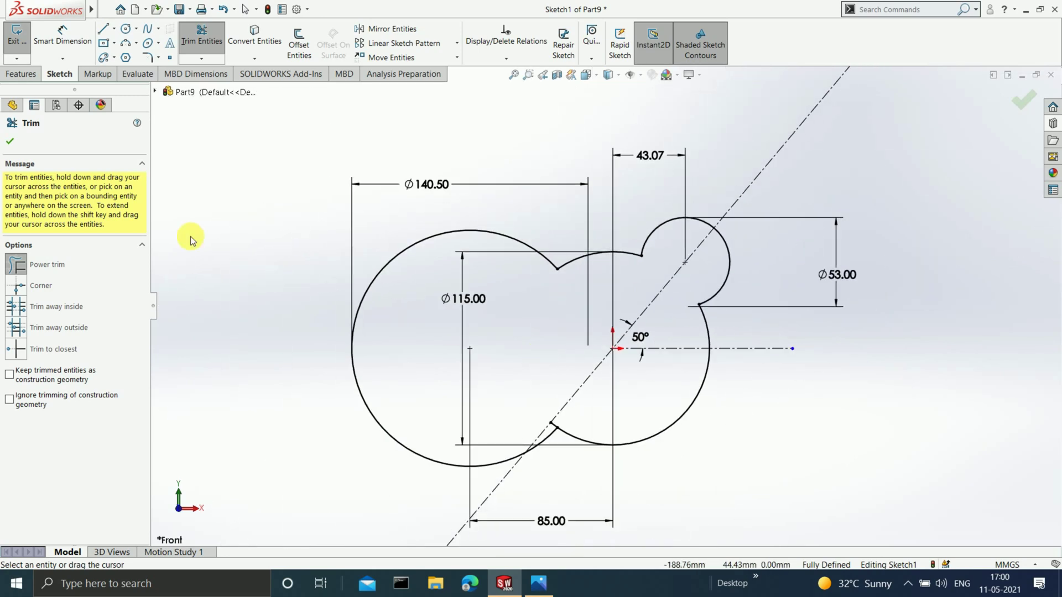
pyautogui.click(10, 142)
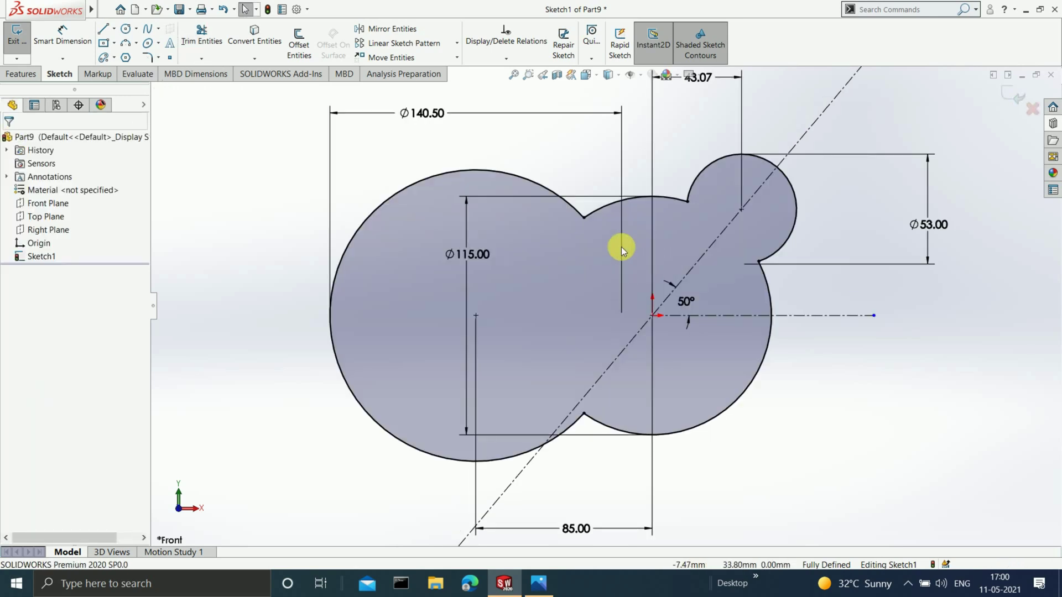
# Step: Apply 15 mm sketch fillets to the four inner corners where the outline's arcs meet
pyautogui.scroll(-2, 622, 246)
pyautogui.scroll(1, 635, 266)
pyautogui.scroll(-1, 616, 265)
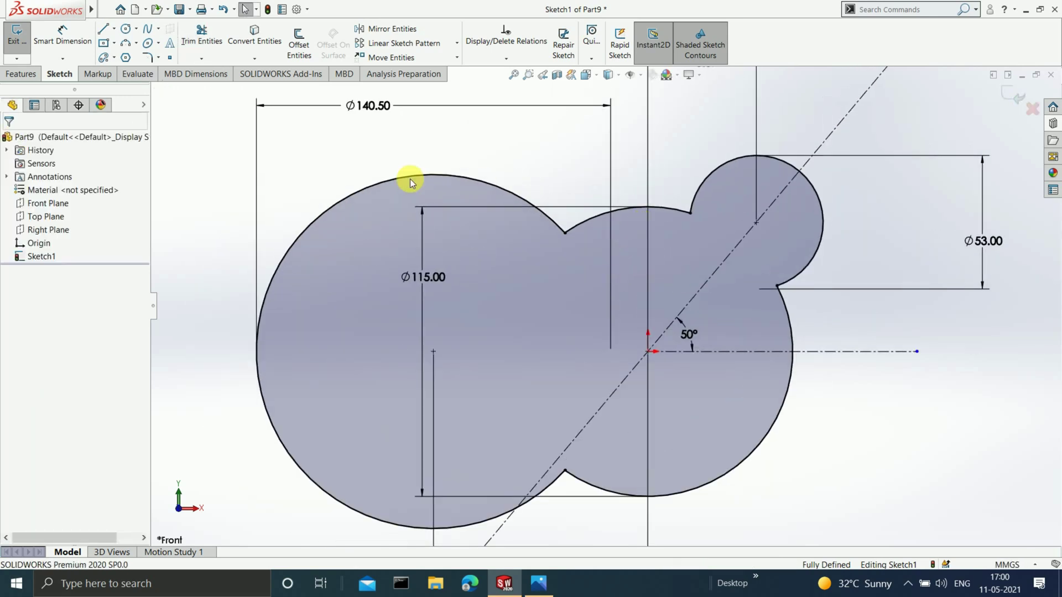
pyautogui.click(148, 57)
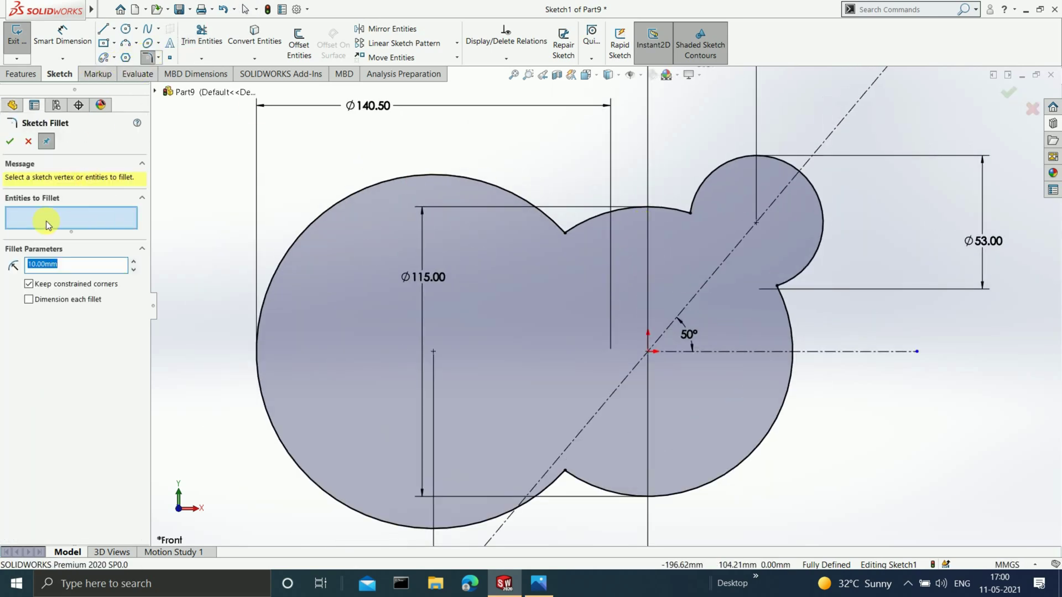
pyautogui.scroll(-2, 600, 244)
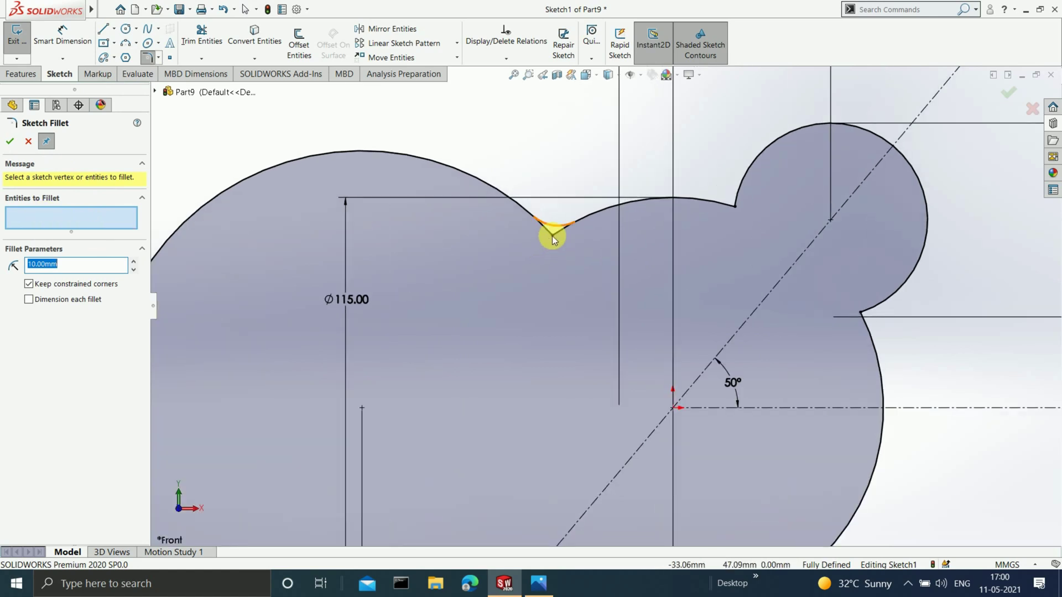
pyautogui.click(551, 235)
pyautogui.click(735, 206)
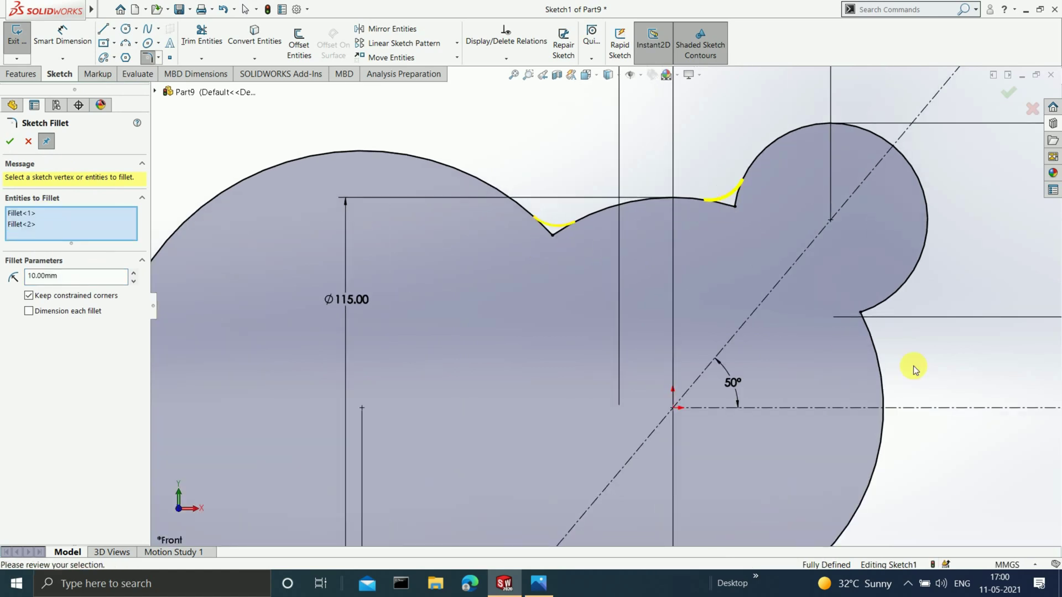
pyautogui.click(861, 313)
pyautogui.scroll(3, 862, 387)
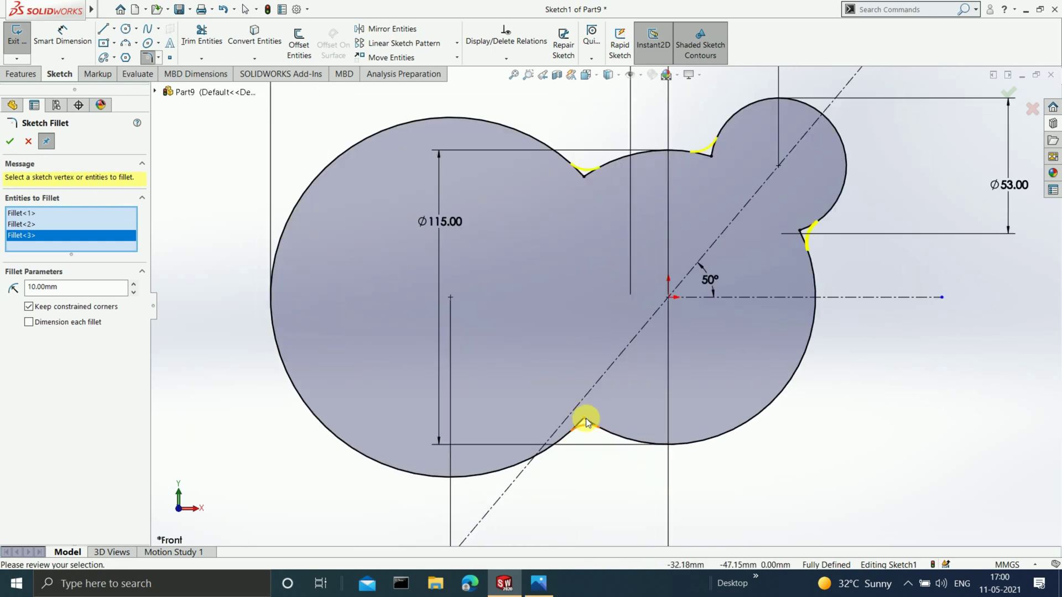
pyautogui.click(584, 418)
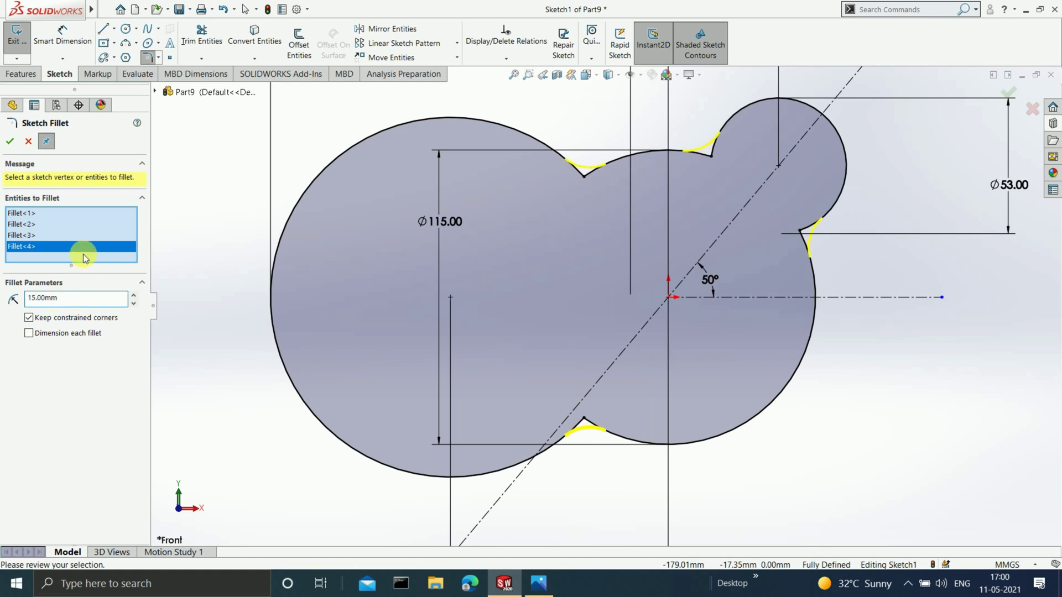
pyautogui.click(17, 145)
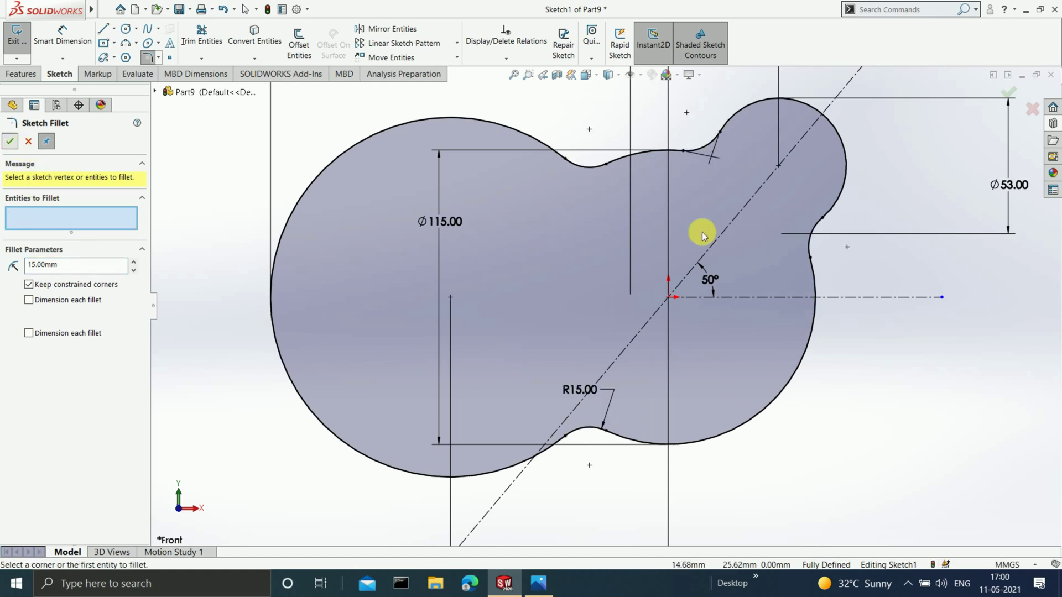
pyautogui.press('f')
pyautogui.click(1006, 96)
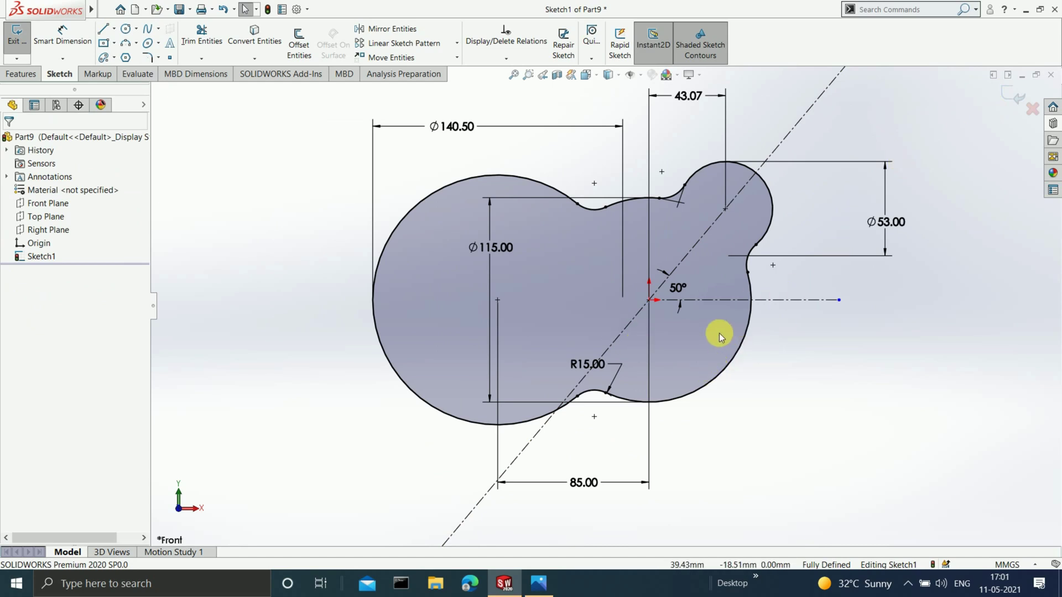
# Step: Exit the sketch and extrude the filleted outline as a blind boss 35 mm deep
pyautogui.scroll(-1, 716, 339)
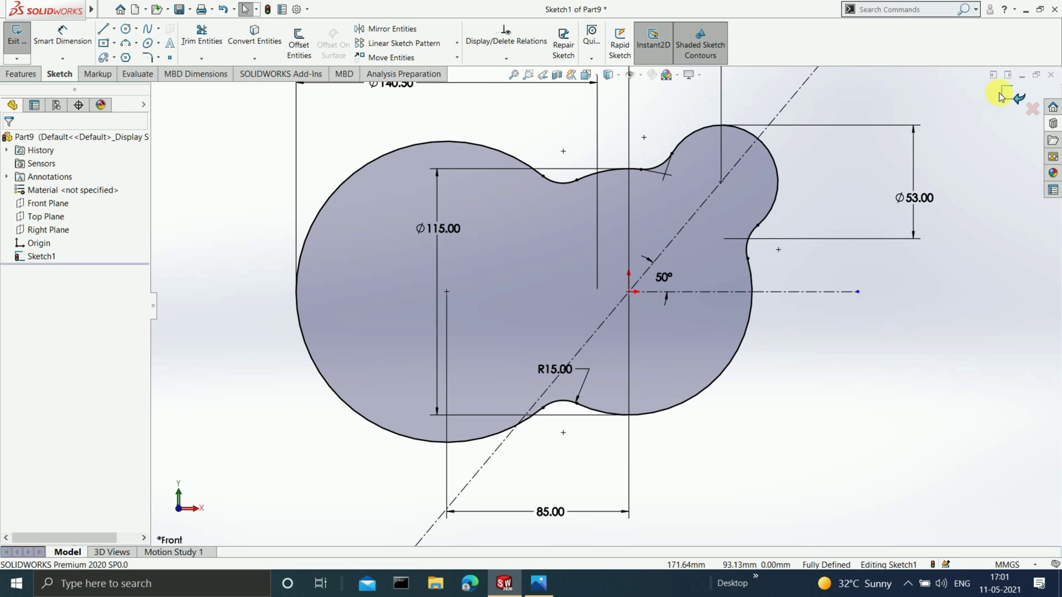
pyautogui.click(1020, 97)
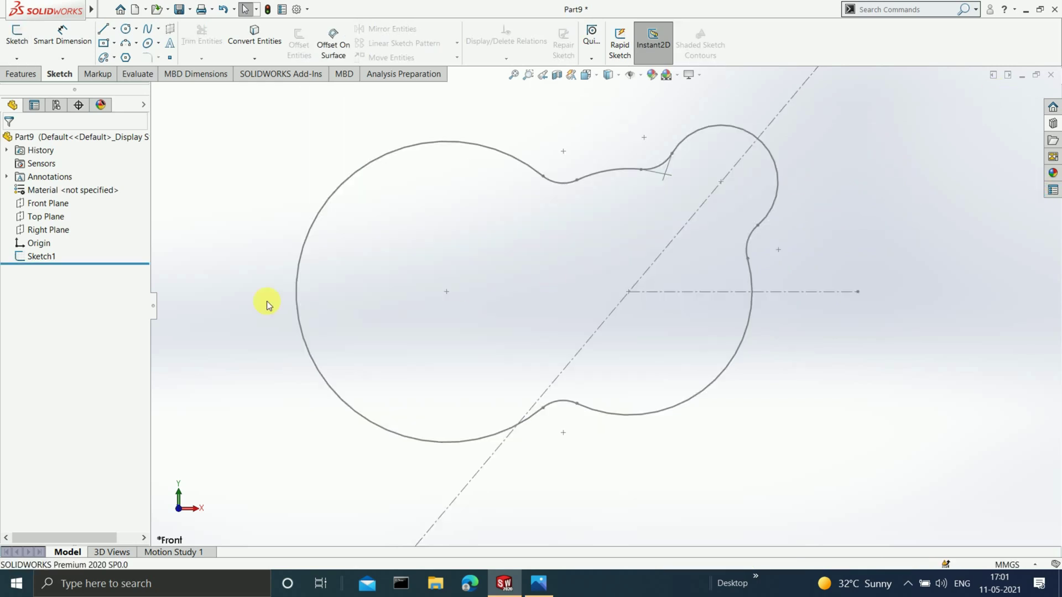
pyautogui.click(45, 258)
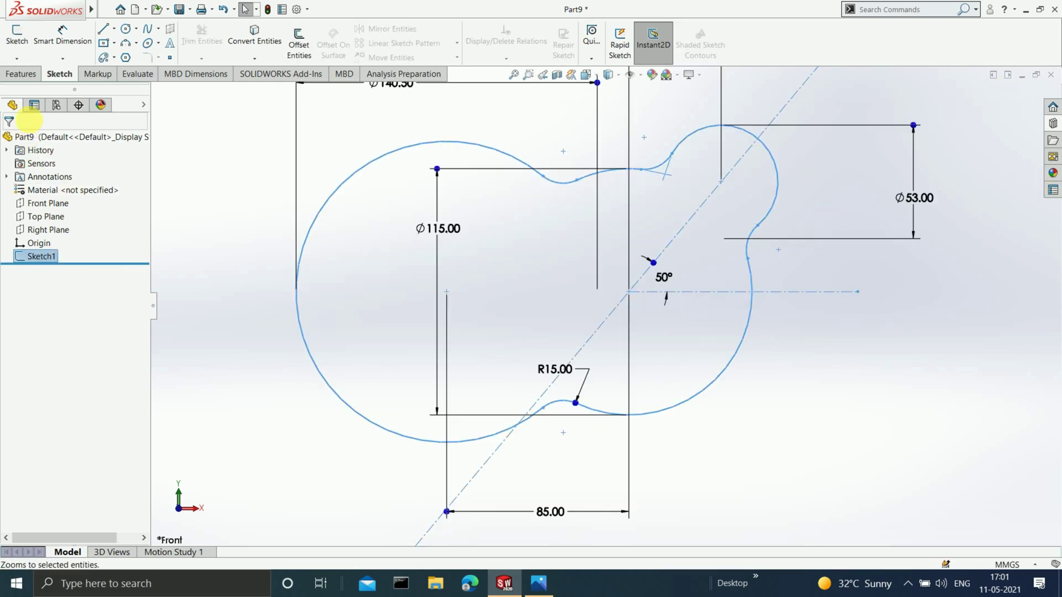
pyautogui.click(26, 78)
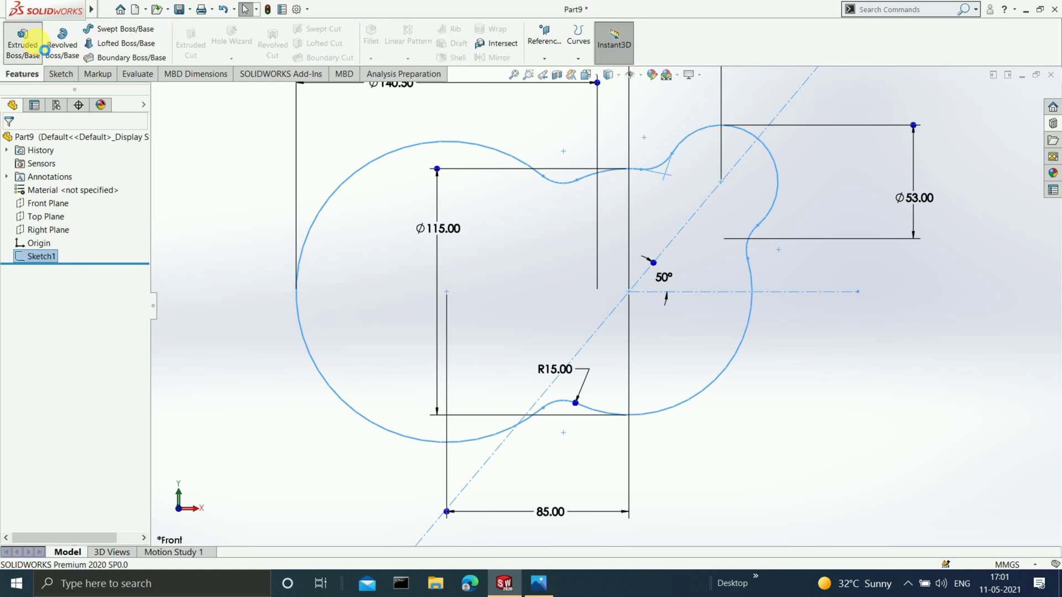
pyautogui.click(23, 43)
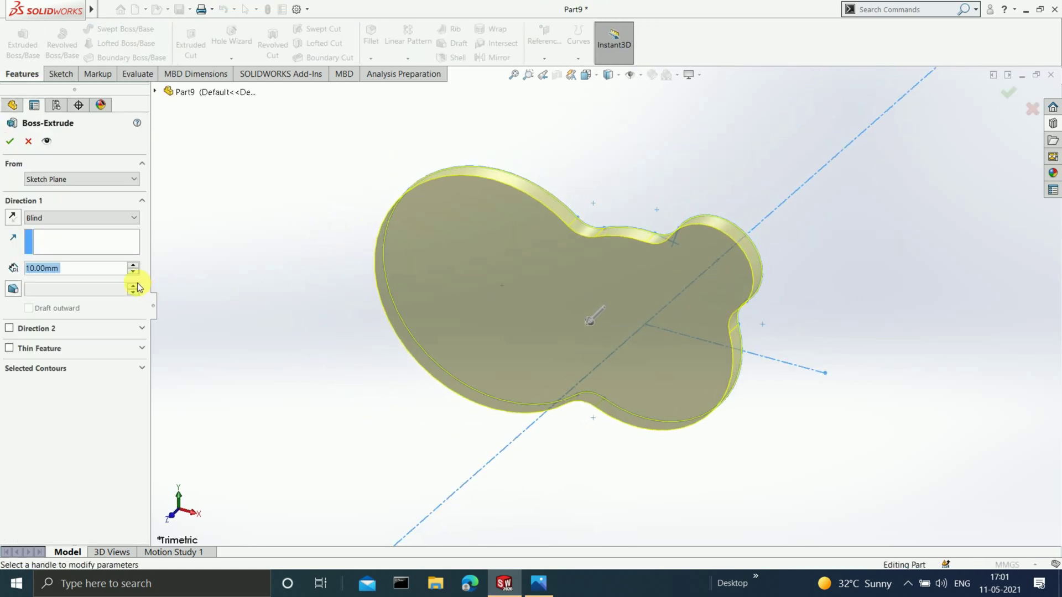
pyautogui.write('35')
pyautogui.press('Return')
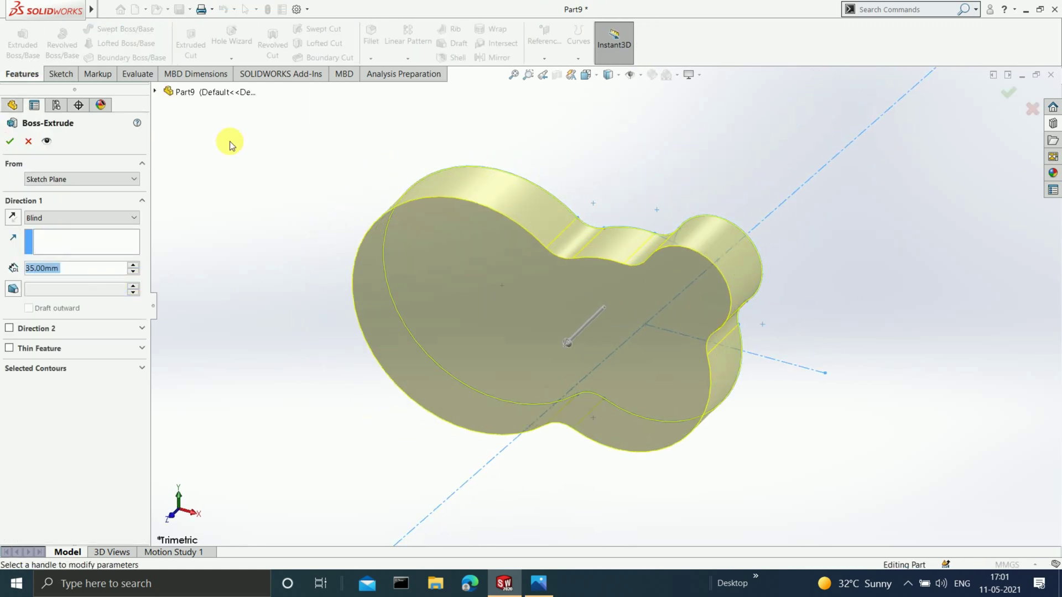
pyautogui.click(12, 145)
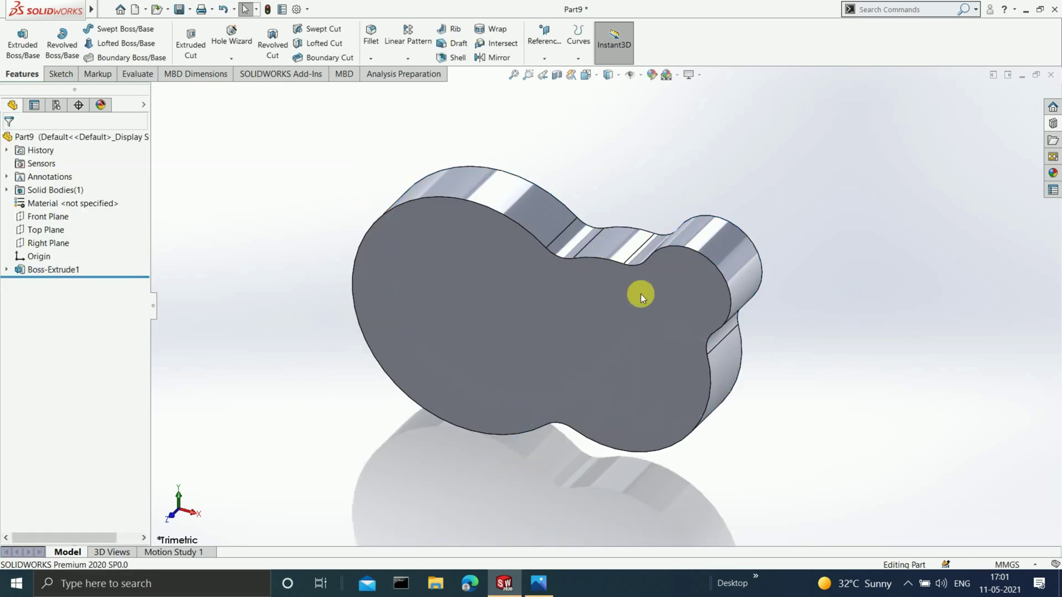
# Step: Shell the extruded body to a 4 mm wall thickness, removing its flat rear face
pyautogui.scroll(-2, 640, 294)
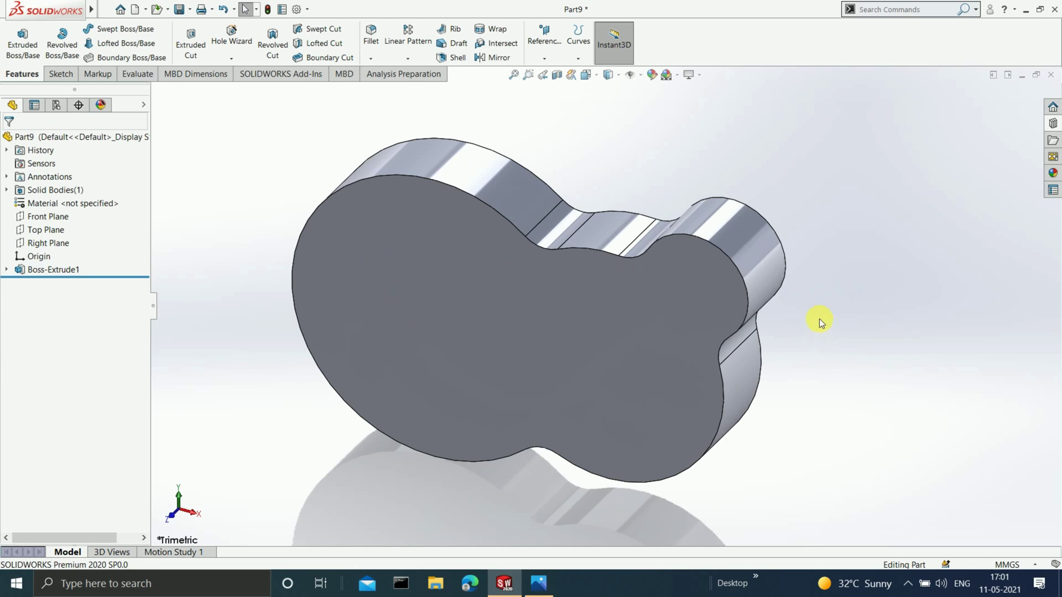
pyautogui.click(463, 61)
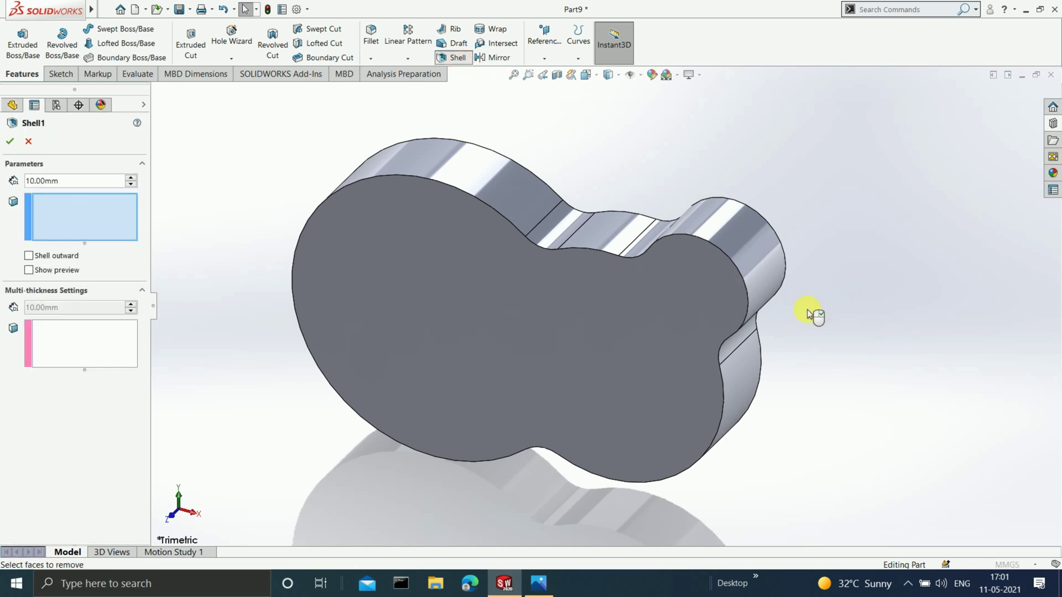
pyautogui.moveTo(861, 310); pyautogui.dragTo(711, 311, button='middle')
pyautogui.click(711, 311)
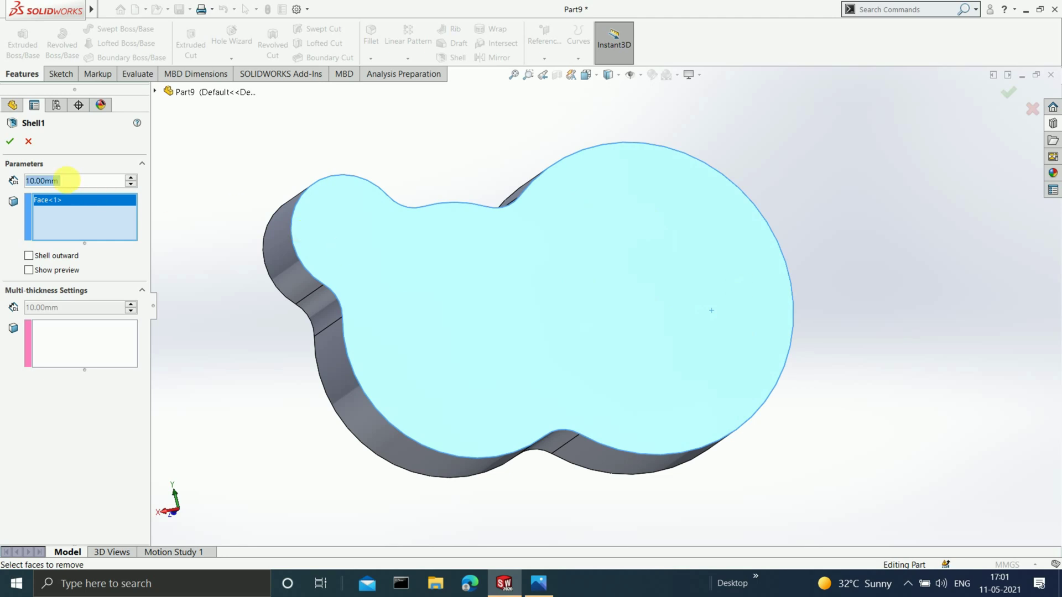
pyautogui.write('4')
pyautogui.press('Return')
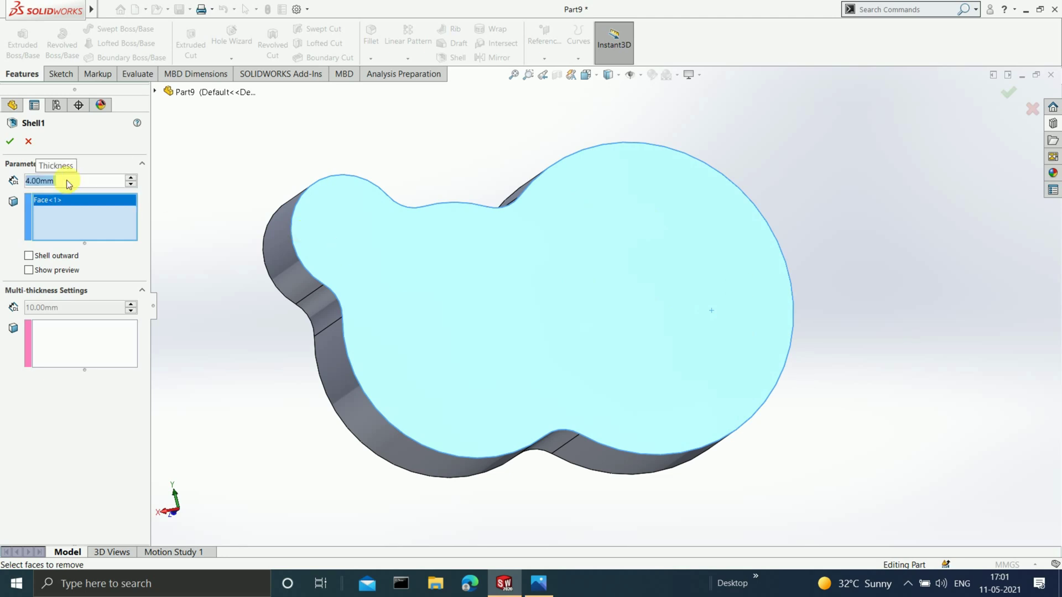
pyautogui.click(10, 141)
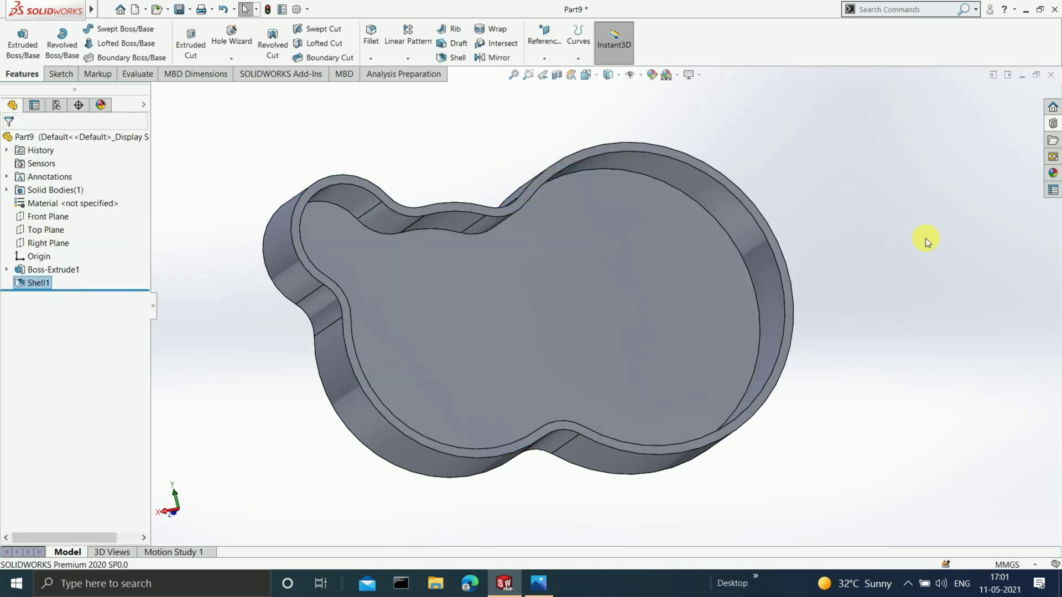
# Step: On the closed front face, sketch circles of about 34.4, 17.1 and 39.7 mm radius centred on the middle, small and large lobes
pyautogui.moveTo(784, 253); pyautogui.dragTo(965, 248, button='middle')
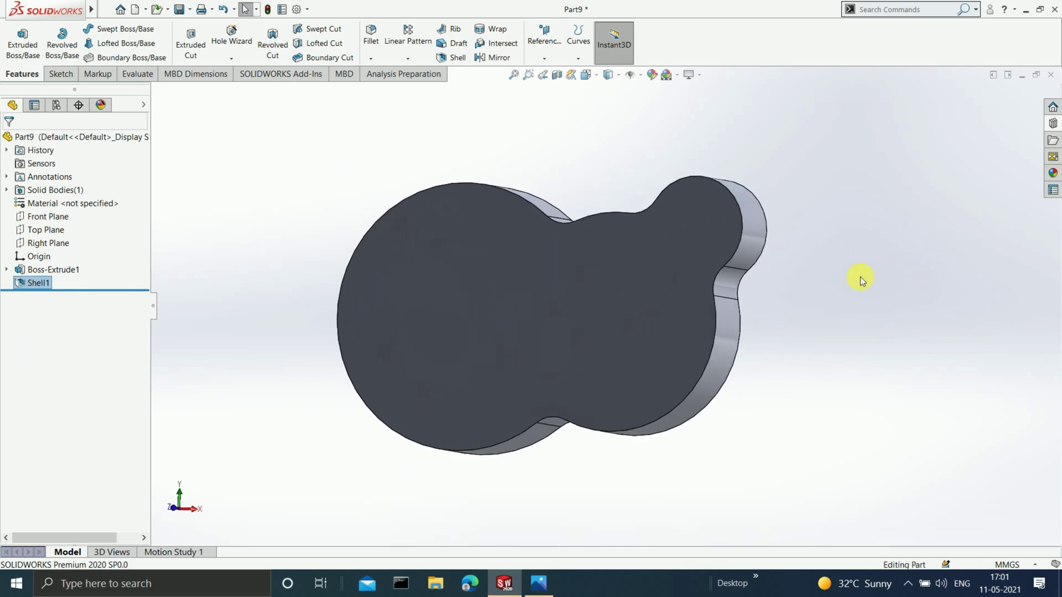
pyautogui.click(664, 267)
pyautogui.hotkey('ctrl', '8')
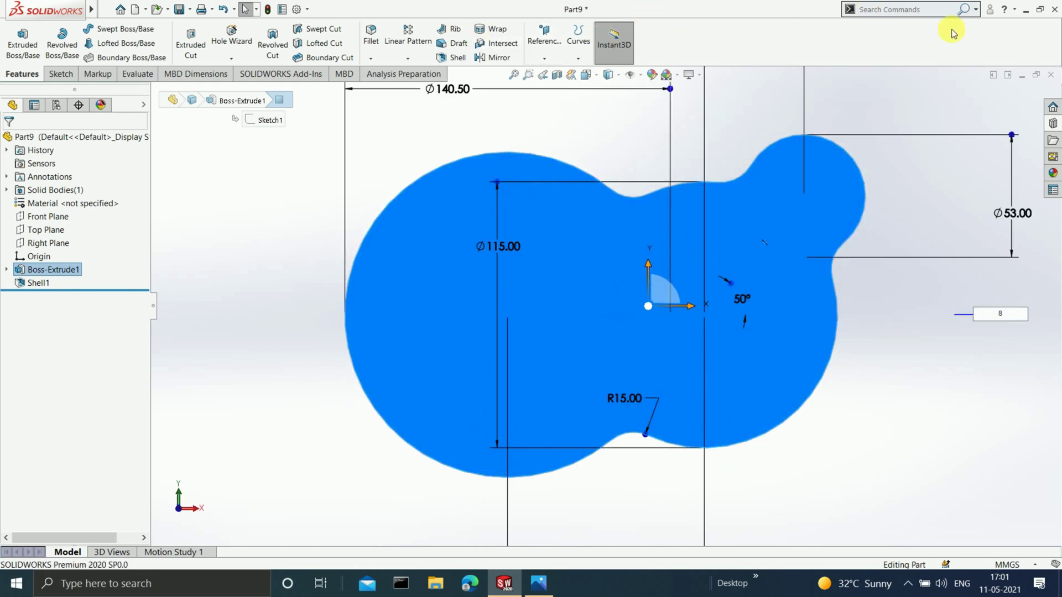
pyautogui.click(61, 74)
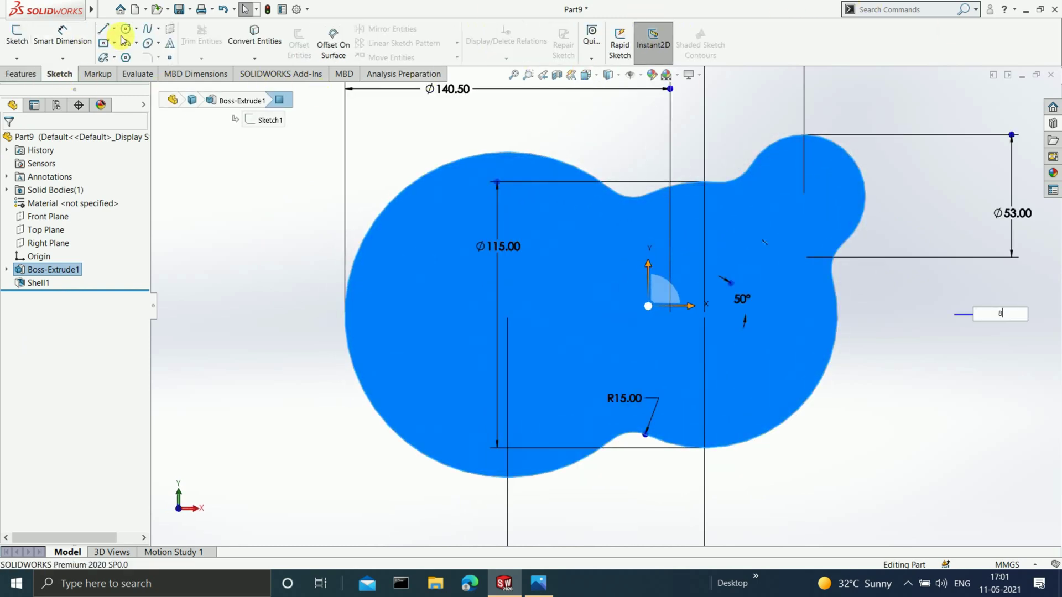
pyautogui.click(126, 31)
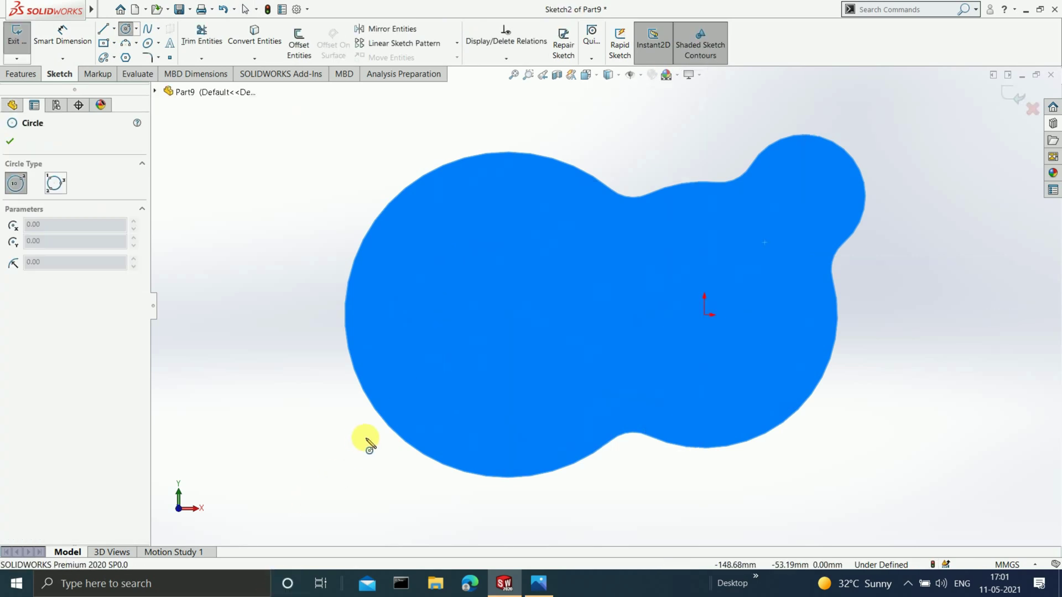
pyautogui.click(705, 315)
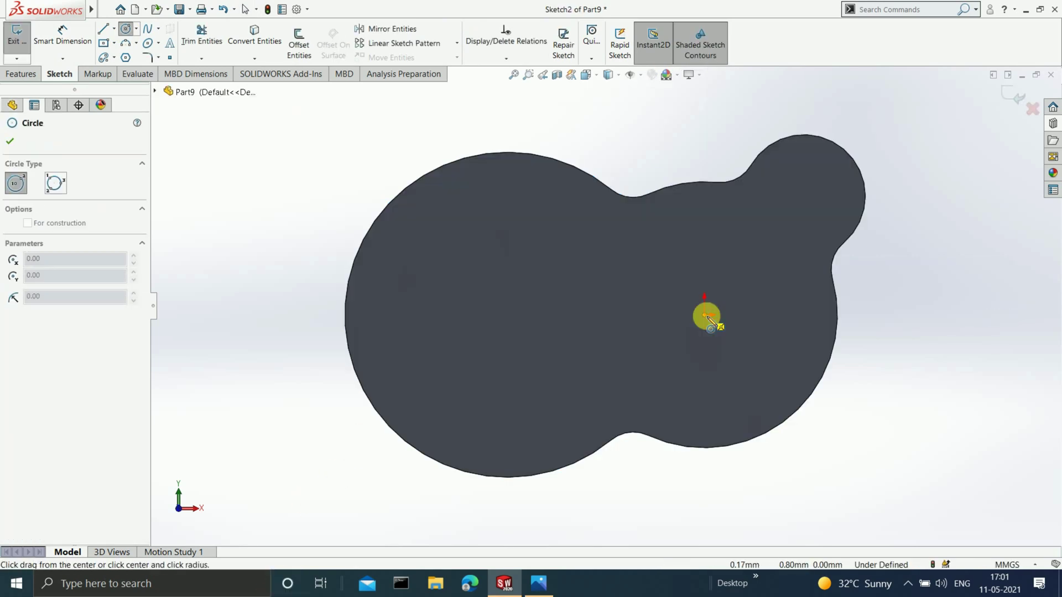
pyautogui.click(769, 360)
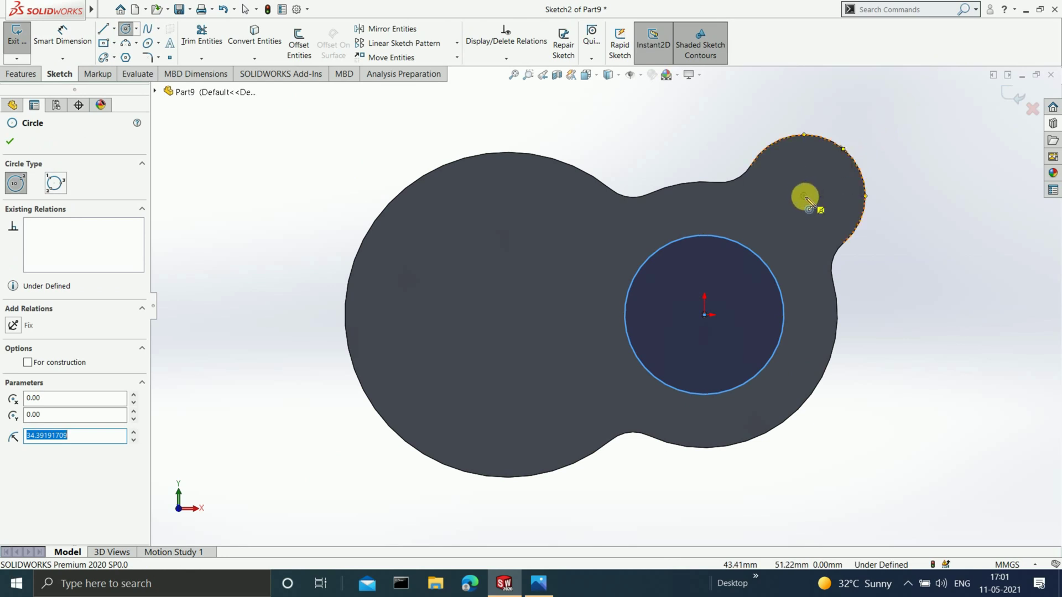
pyautogui.click(804, 196)
pyautogui.click(829, 169)
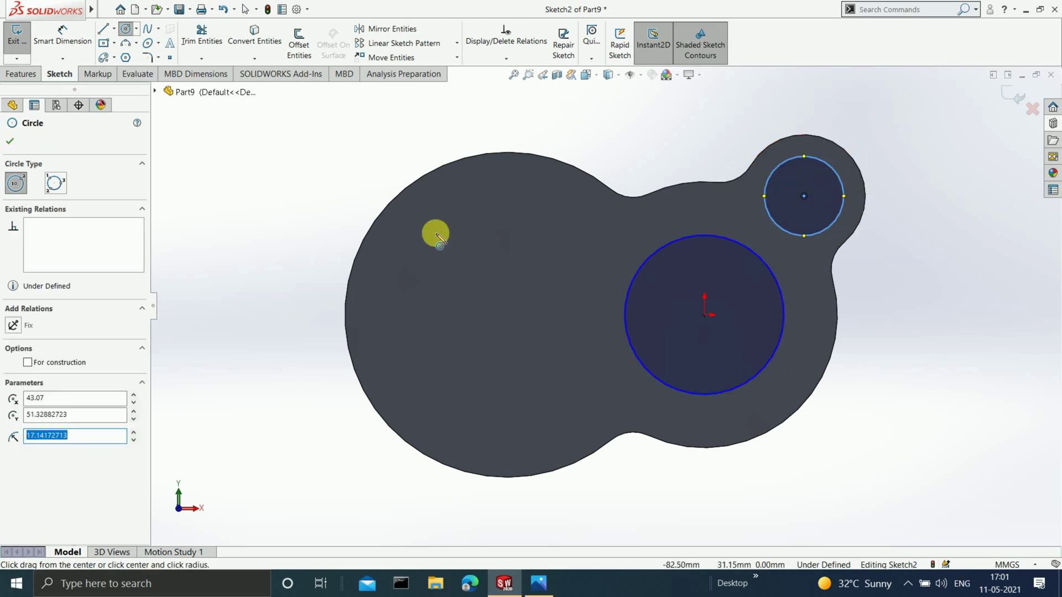
pyautogui.click(507, 314)
pyautogui.click(562, 239)
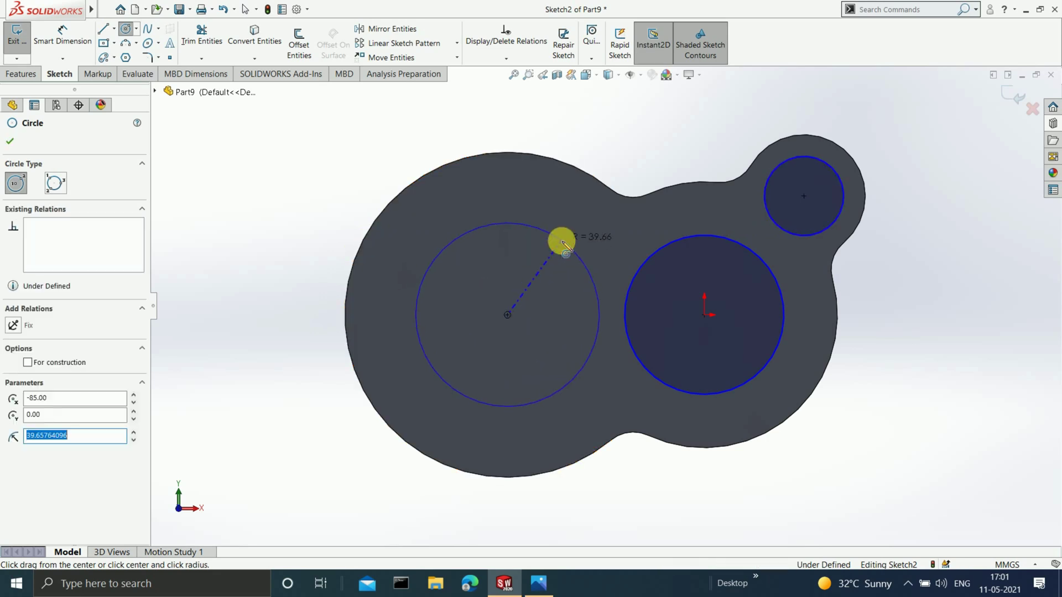
# Step: Dimension the small-lobe and middle circles to 37 mm diameter each and the large-lobe circle to 85 mm diameter
pyautogui.click(62, 36)
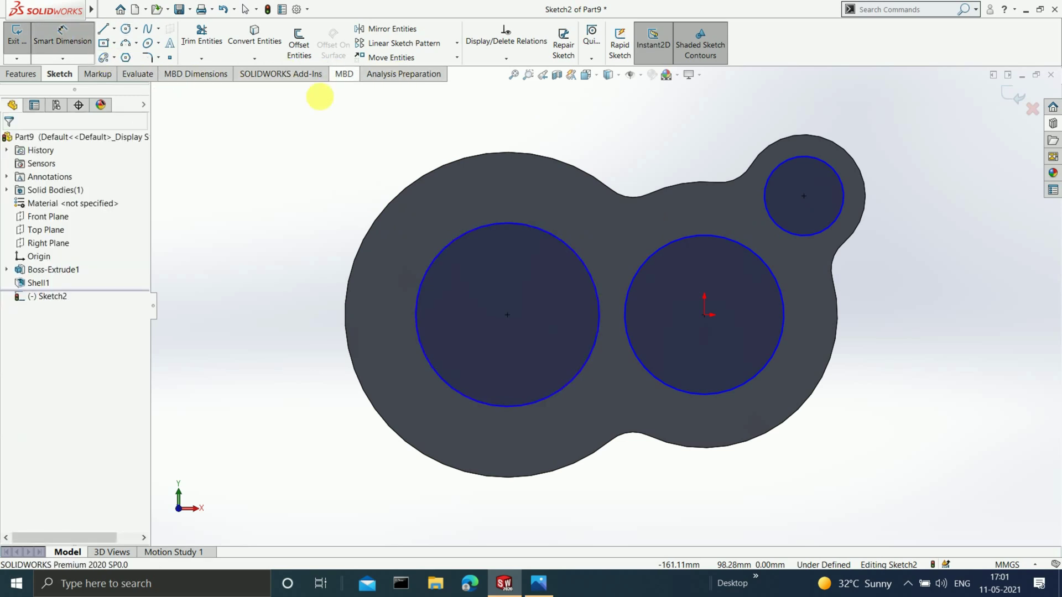
pyautogui.click(776, 225)
pyautogui.click(948, 228)
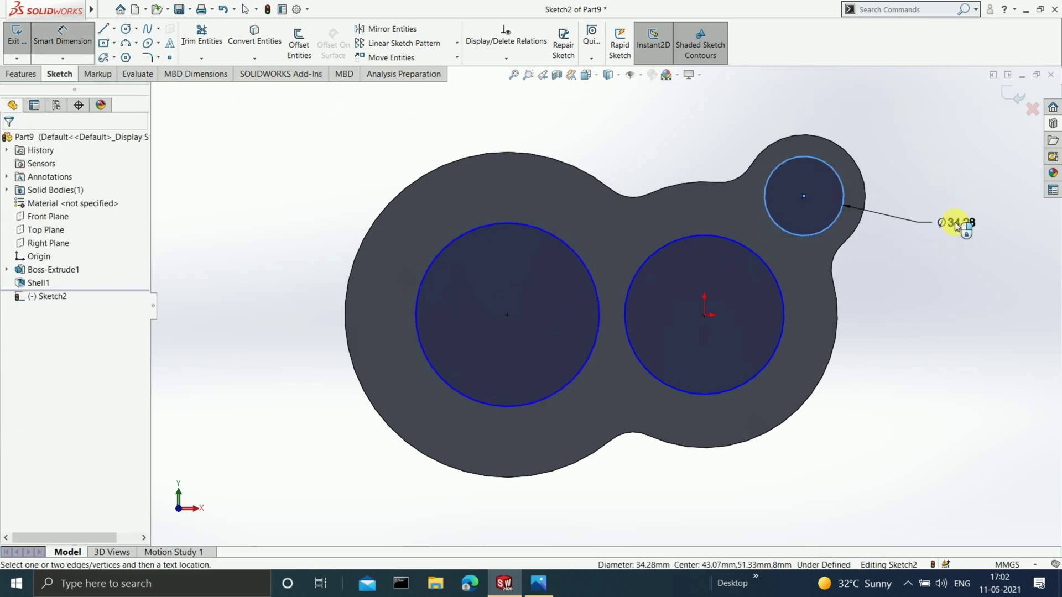
pyautogui.write('38')
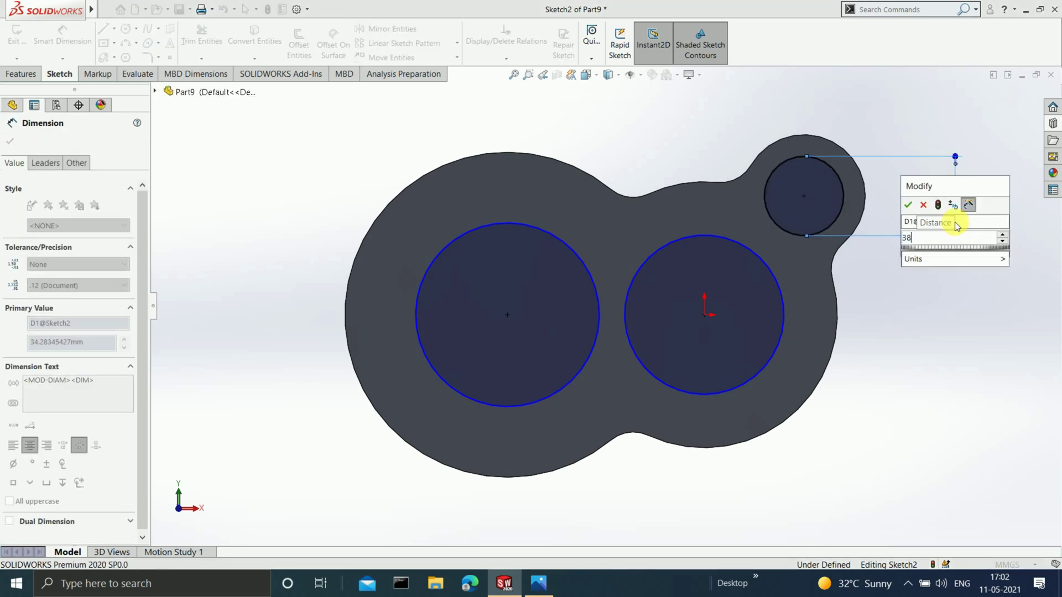
pyautogui.press('Return')
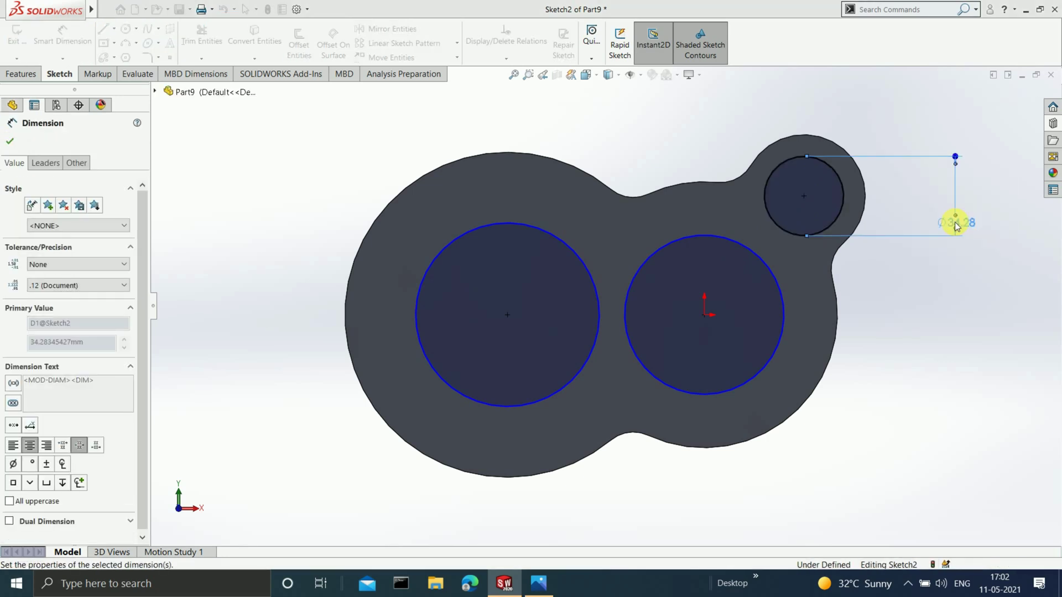
pyautogui.click(743, 387)
pyautogui.click(933, 353)
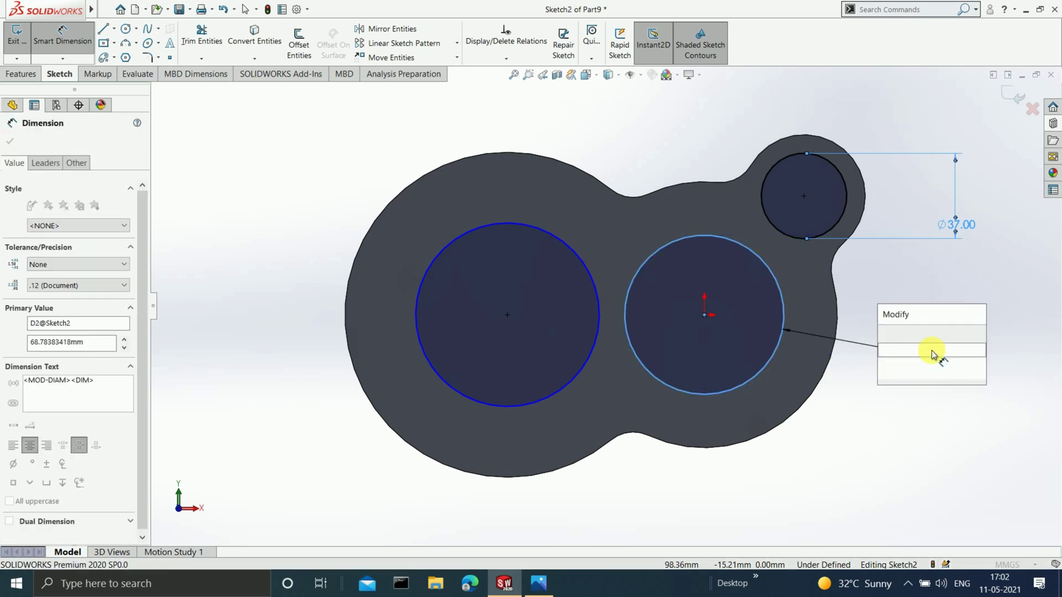
pyautogui.write('37')
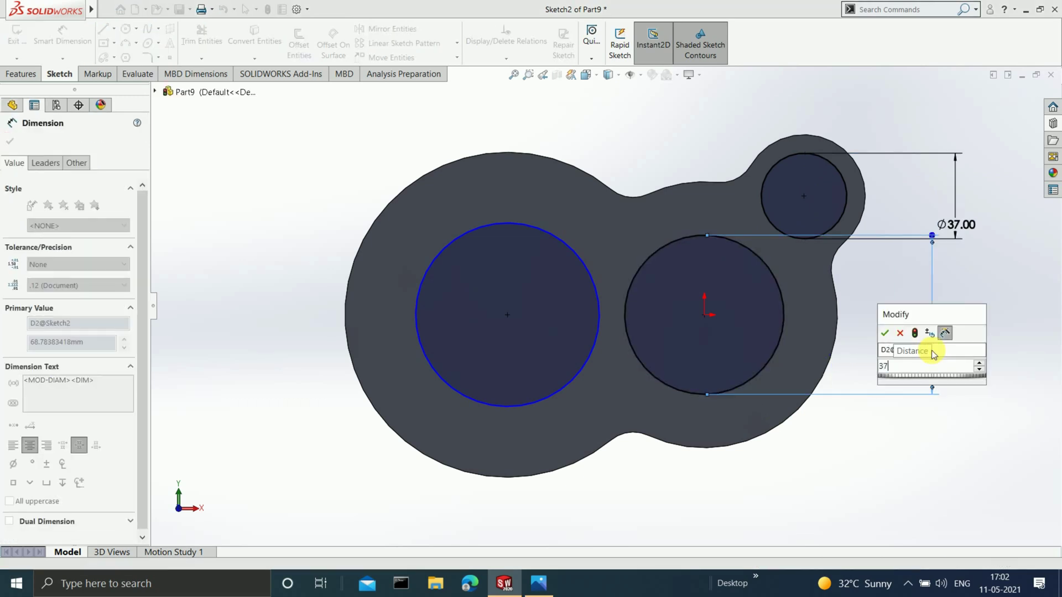
pyautogui.press('Return')
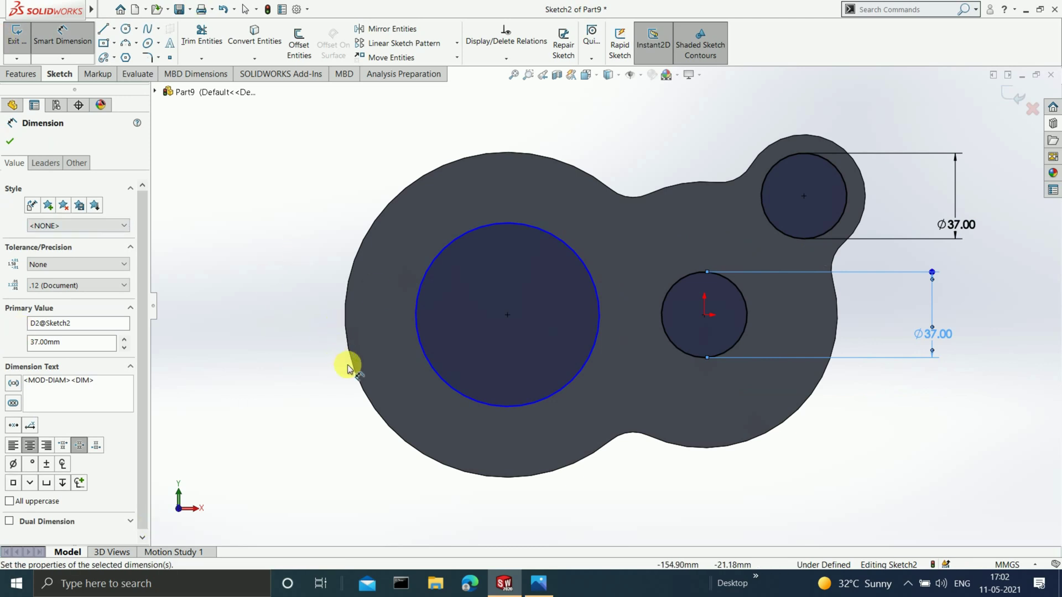
pyautogui.click(476, 395)
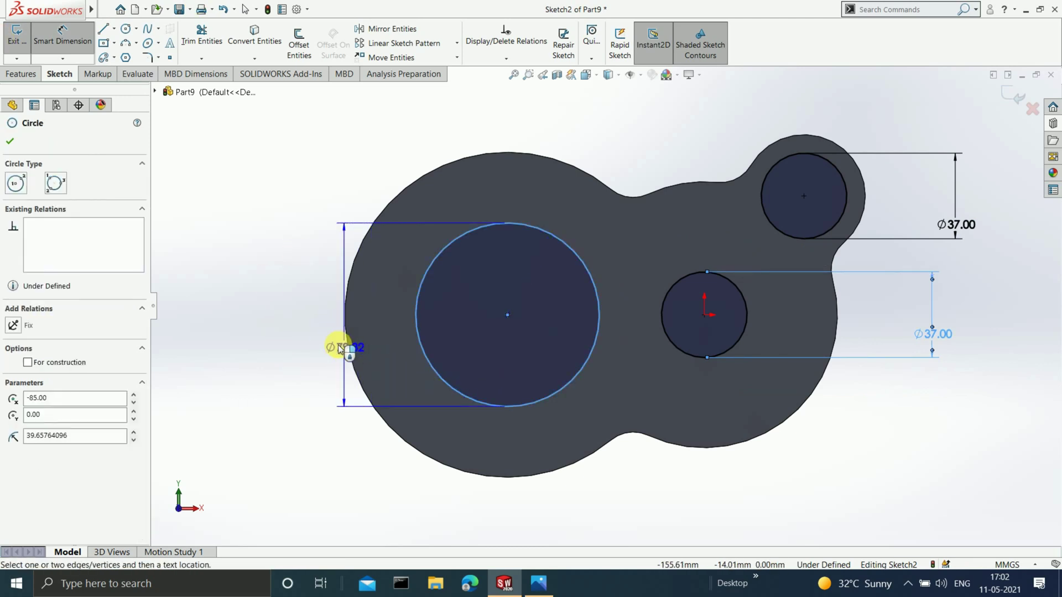
pyautogui.click(324, 341)
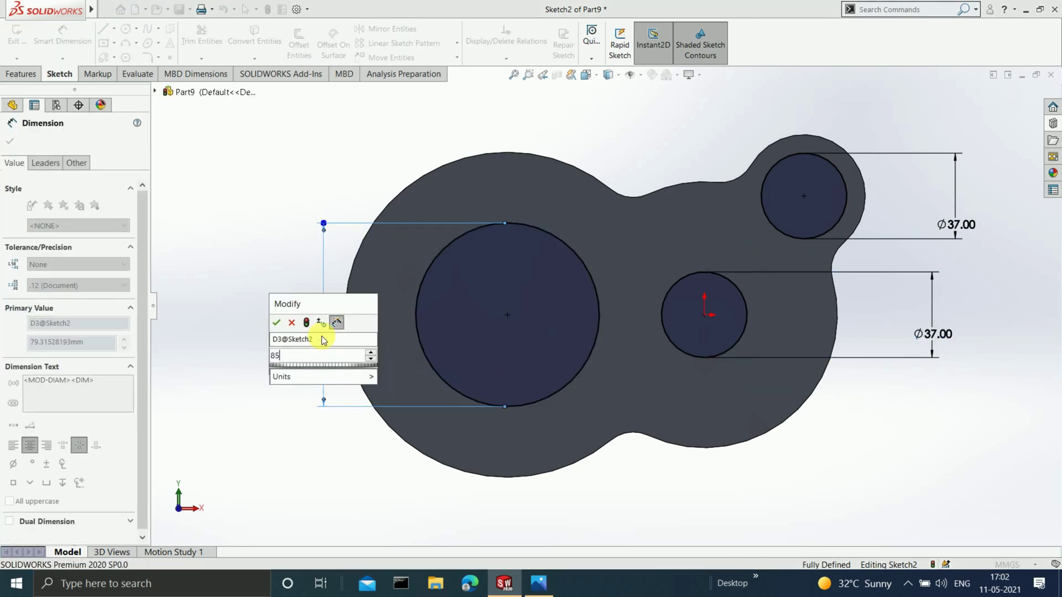
pyautogui.press('Return')
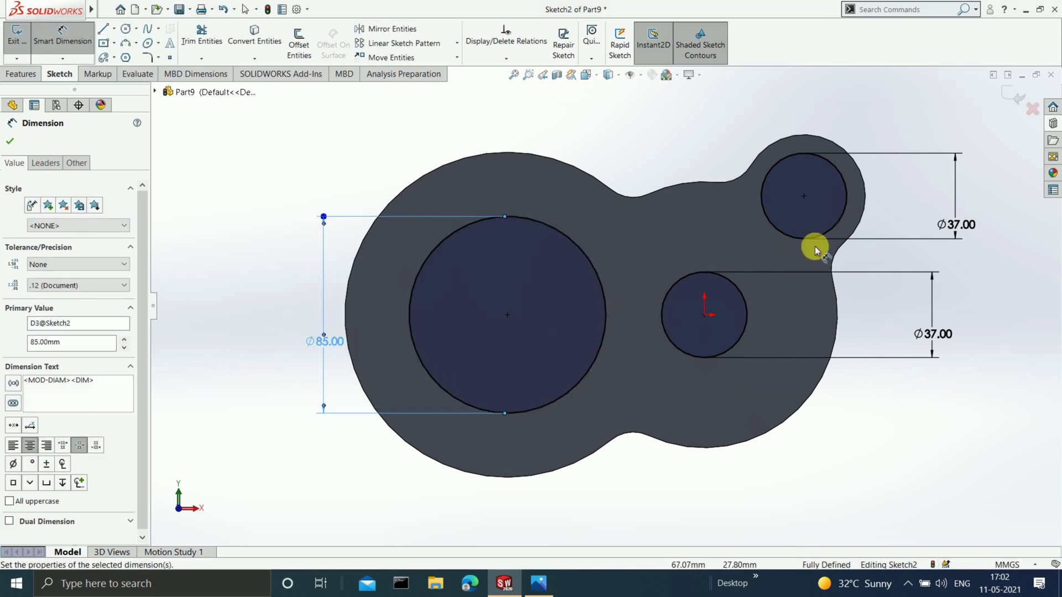
# Step: Exit the sketch and extrude-cut the three circles with the Through All - Both end condition
pyautogui.click(1009, 102)
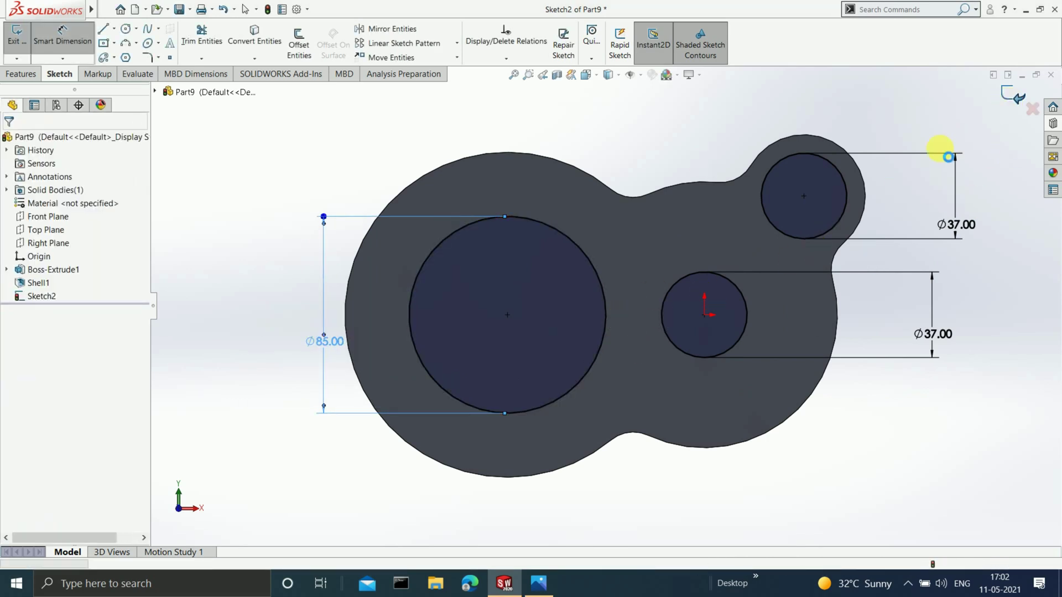
pyautogui.moveTo(933, 160); pyautogui.dragTo(569, 331, button='middle')
pyautogui.moveTo(576, 381); pyautogui.dragTo(388, 363, button='middle')
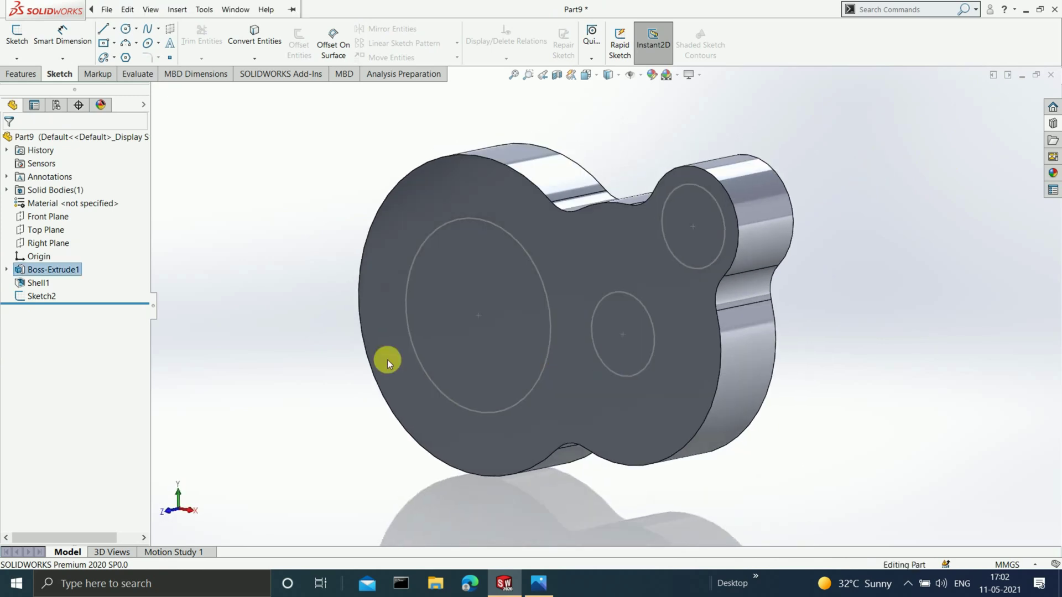
pyautogui.click(39, 296)
pyautogui.click(20, 74)
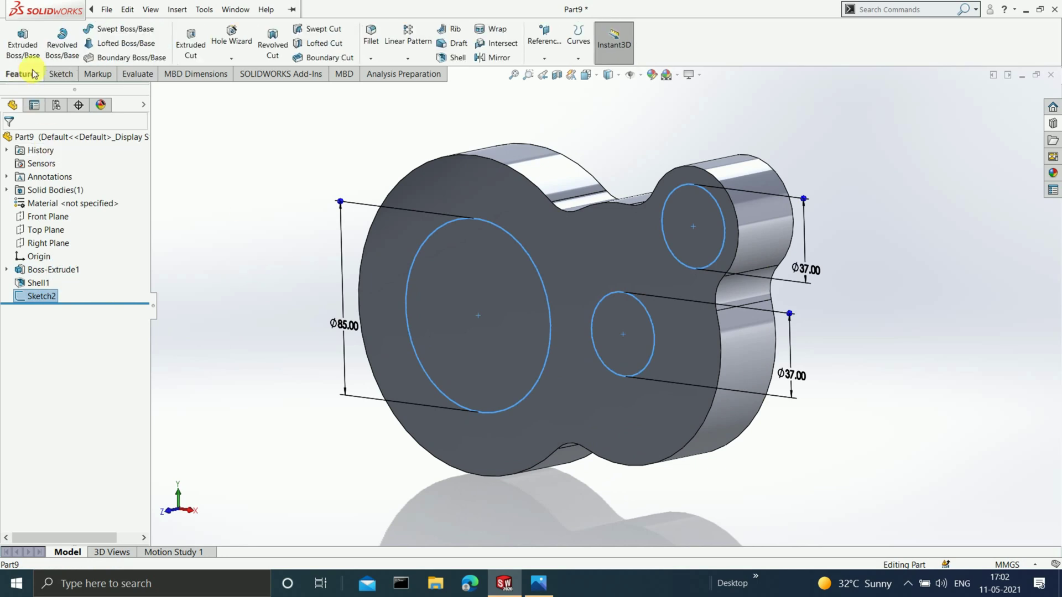
pyautogui.click(202, 55)
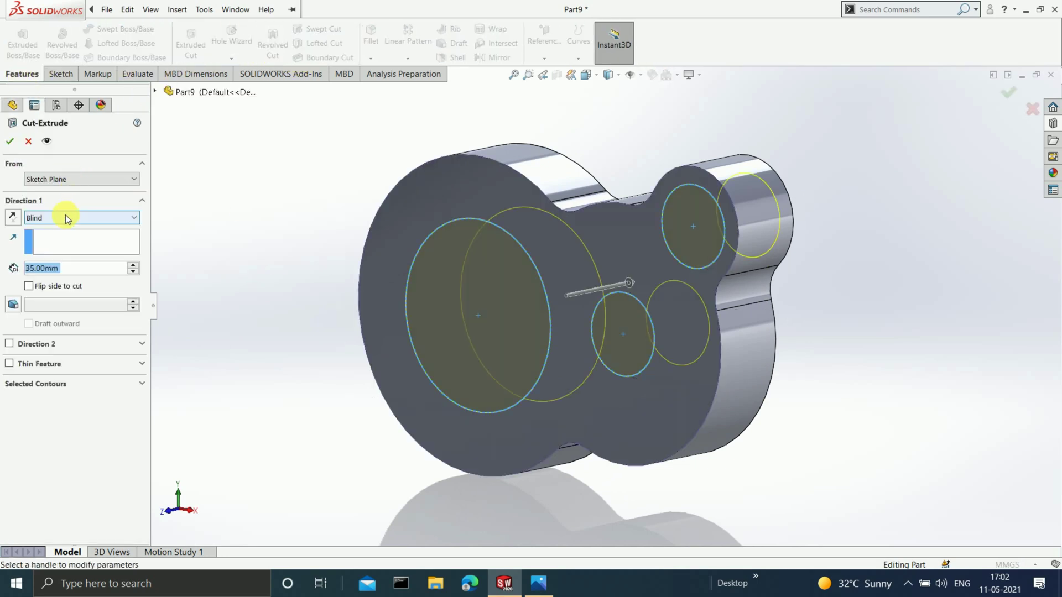
pyautogui.click(66, 219)
pyautogui.click(58, 247)
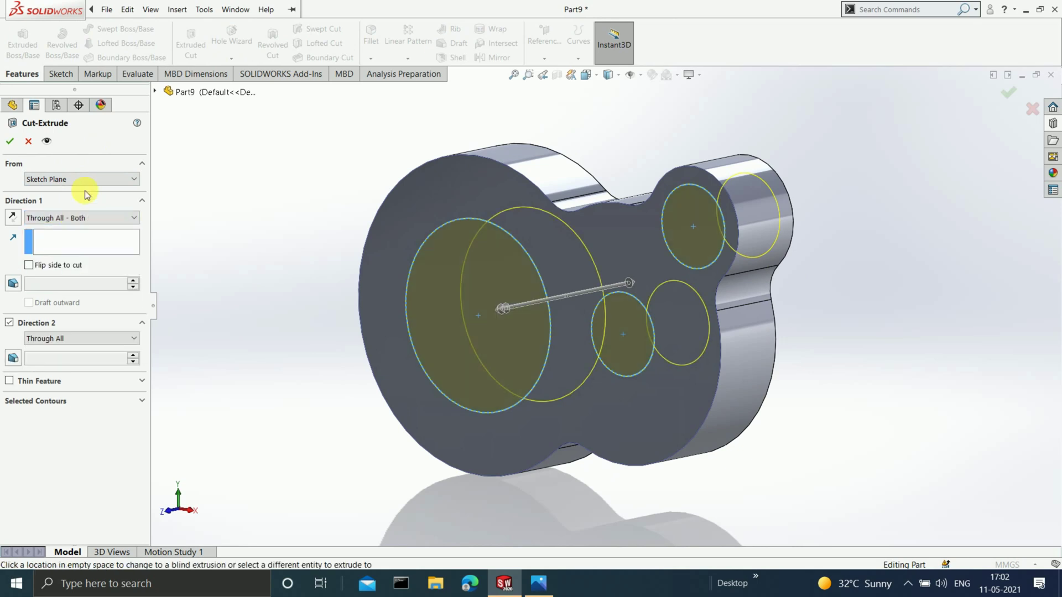
pyautogui.click(12, 143)
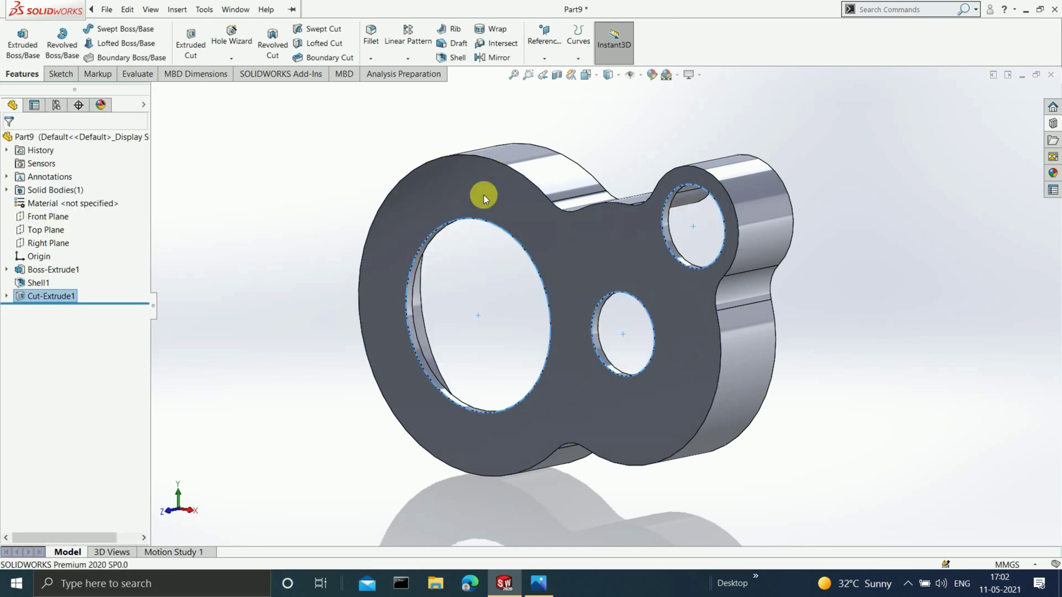
# Step: Start a sketch on the front face and draw an 18.5 mm radius circle at the origin, matching the middle hole's edge
pyautogui.scroll(2, 678, 330)
pyautogui.click(788, 315)
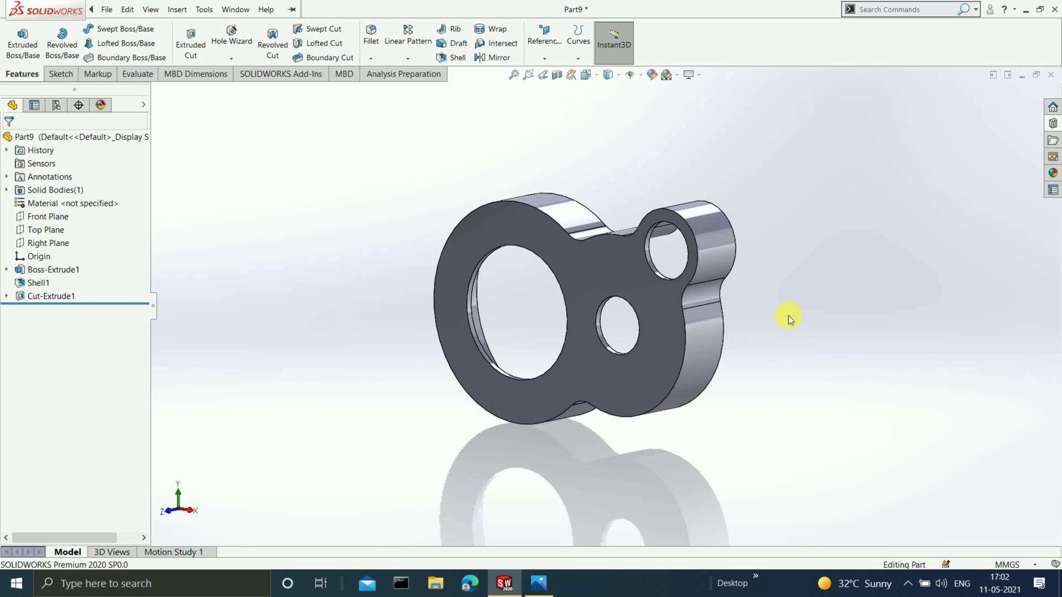
pyautogui.click(600, 274)
pyautogui.hotkey('ctrl', '8')
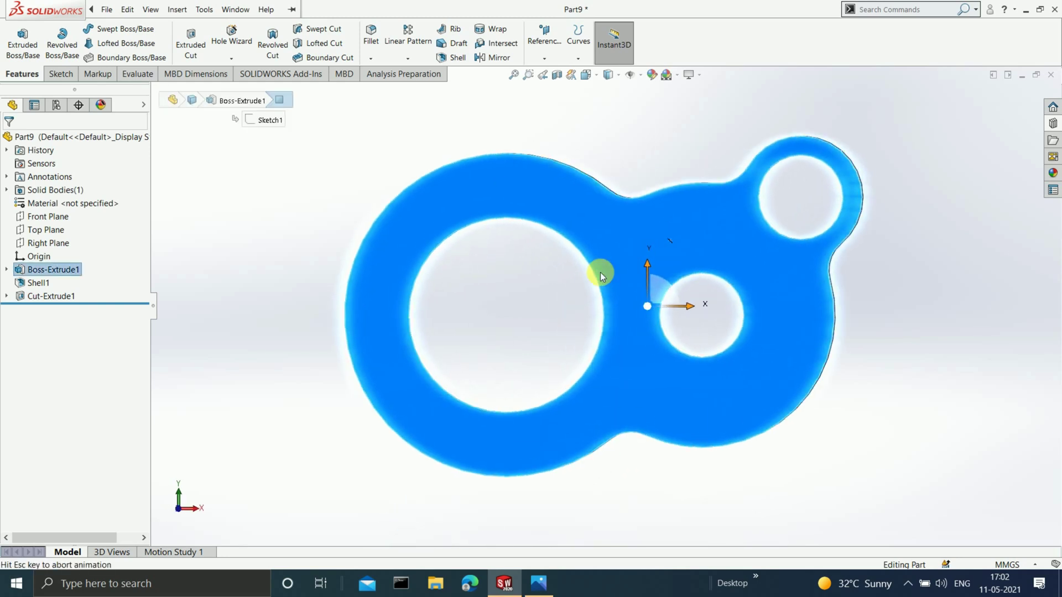
pyautogui.click(69, 76)
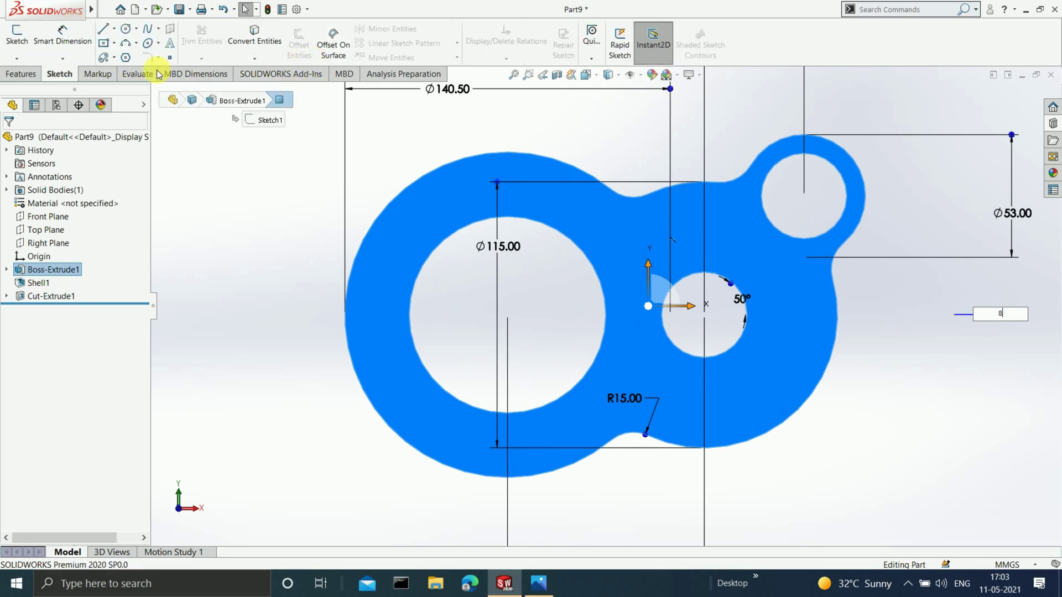
pyautogui.click(128, 33)
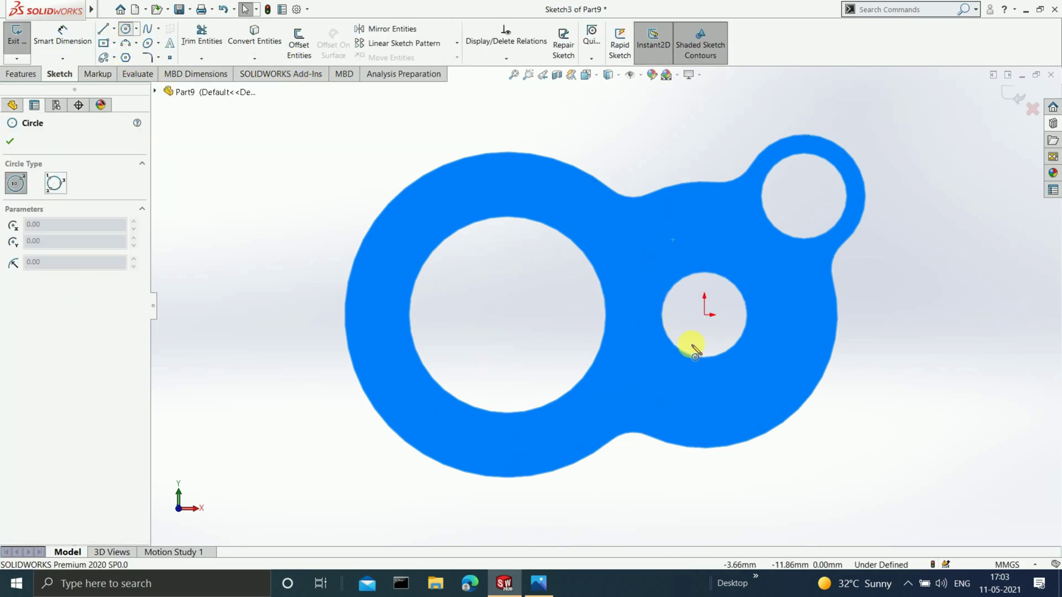
pyautogui.click(704, 314)
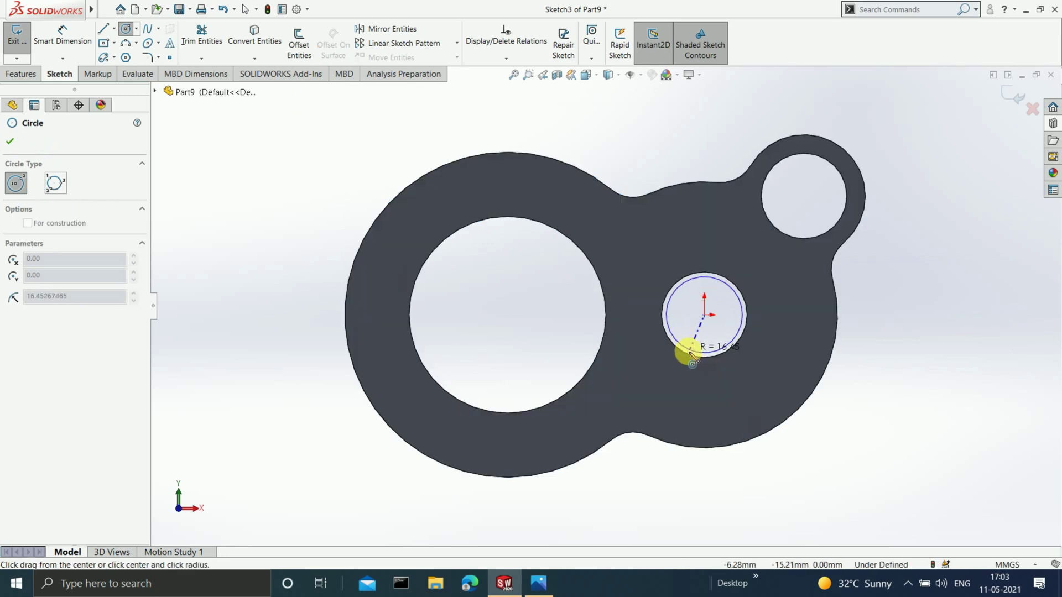
pyautogui.click(687, 355)
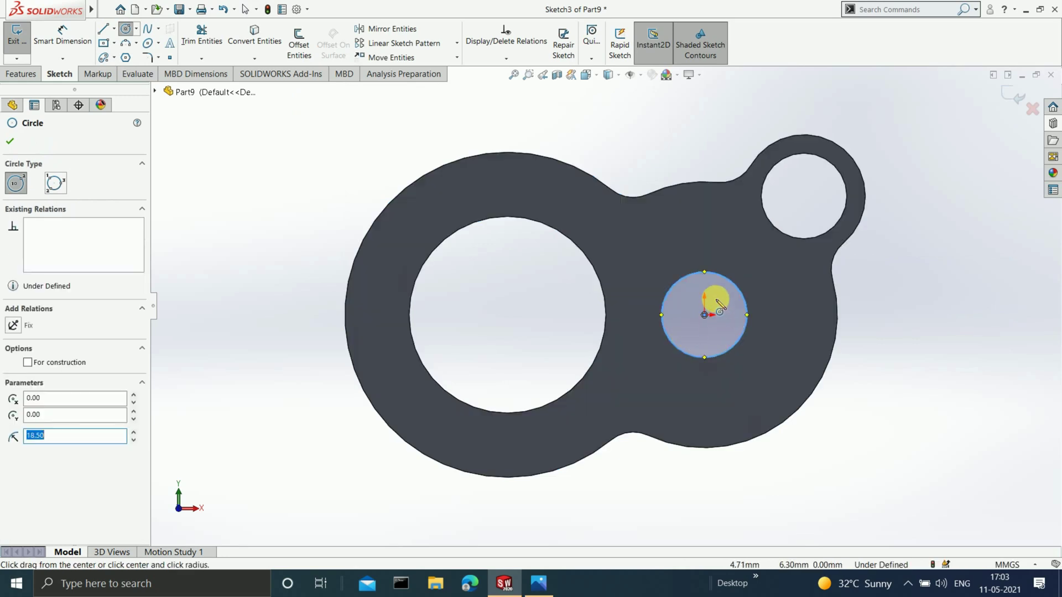
# Step: Dimension the circle at the origin to 37 mm diameter
pyautogui.press('Escape')
pyautogui.scroll(-3, 764, 300)
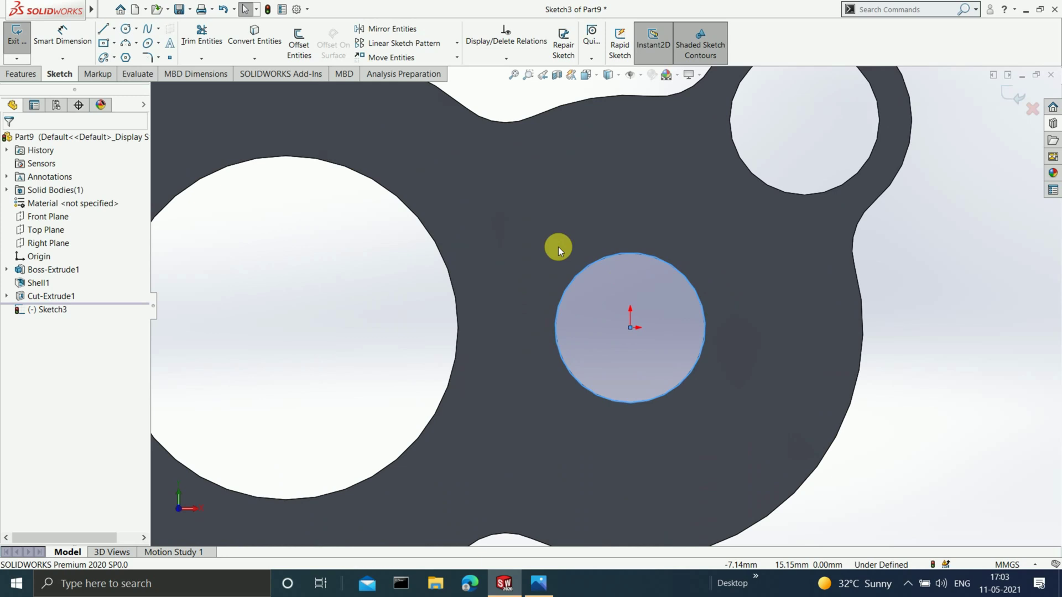
pyautogui.click(67, 47)
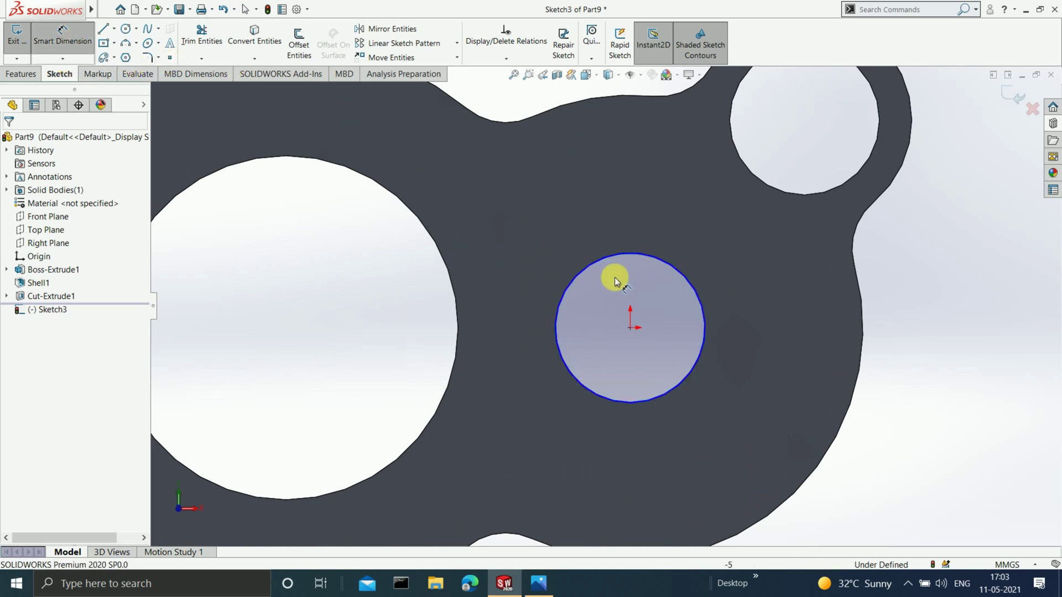
pyautogui.click(689, 285)
pyautogui.click(921, 315)
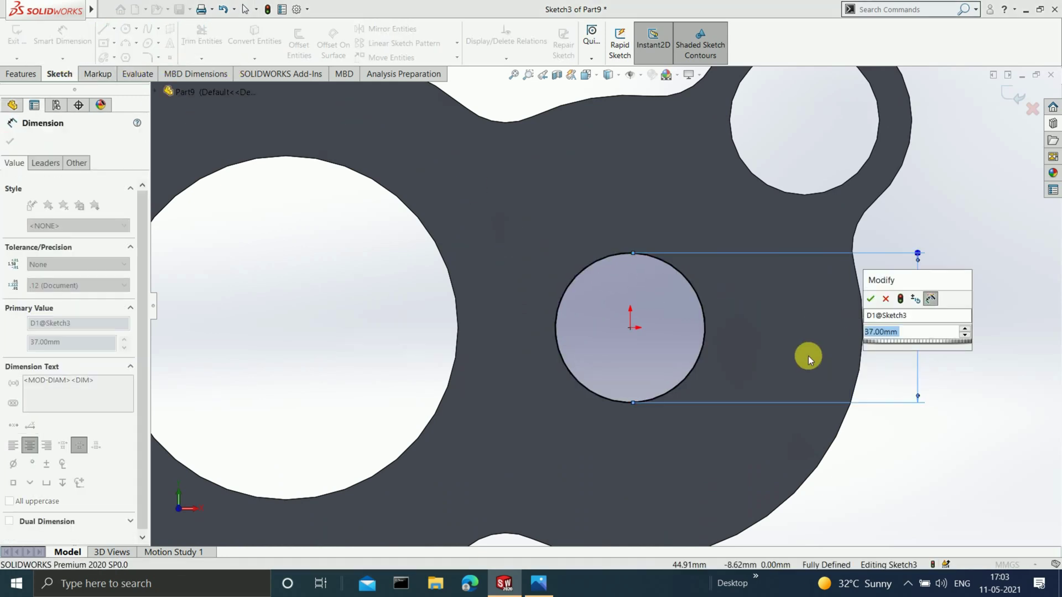
pyautogui.click(870, 300)
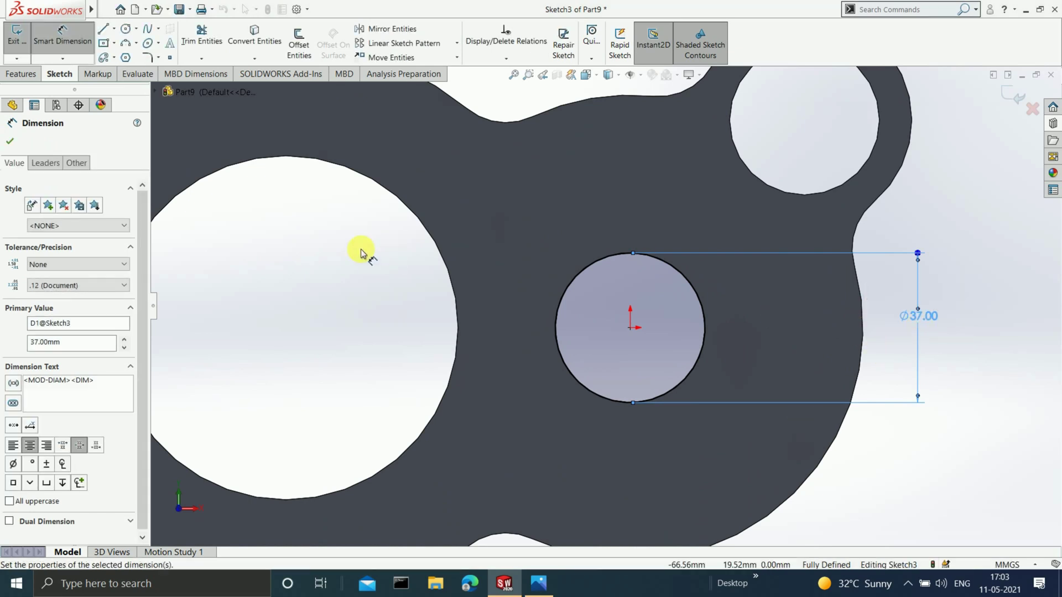
# Step: Offset the 37 mm circle around the middle hole outward by 2 mm
pyautogui.click(292, 55)
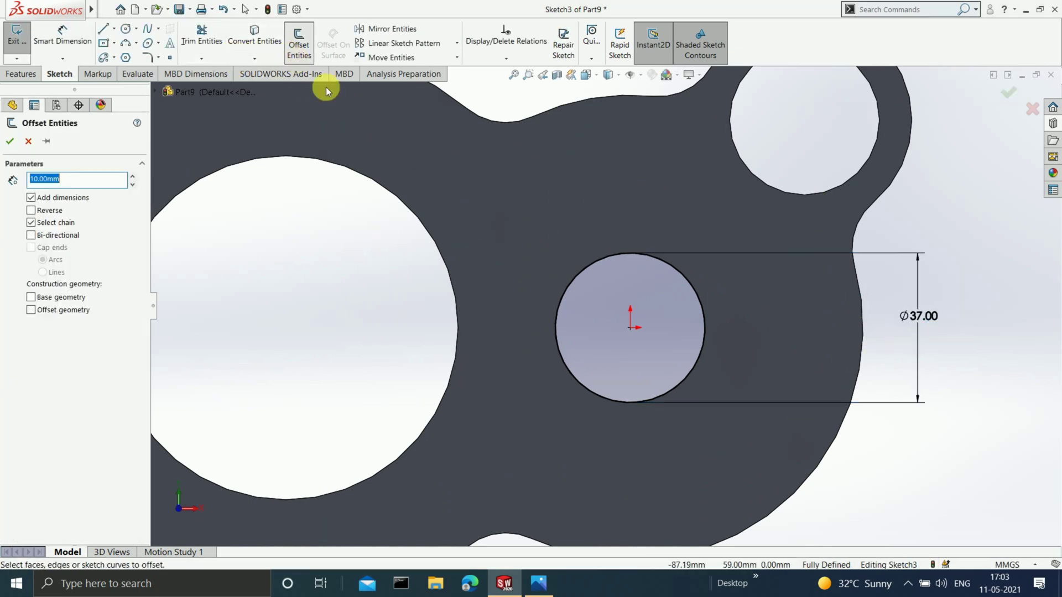
pyautogui.click(599, 260)
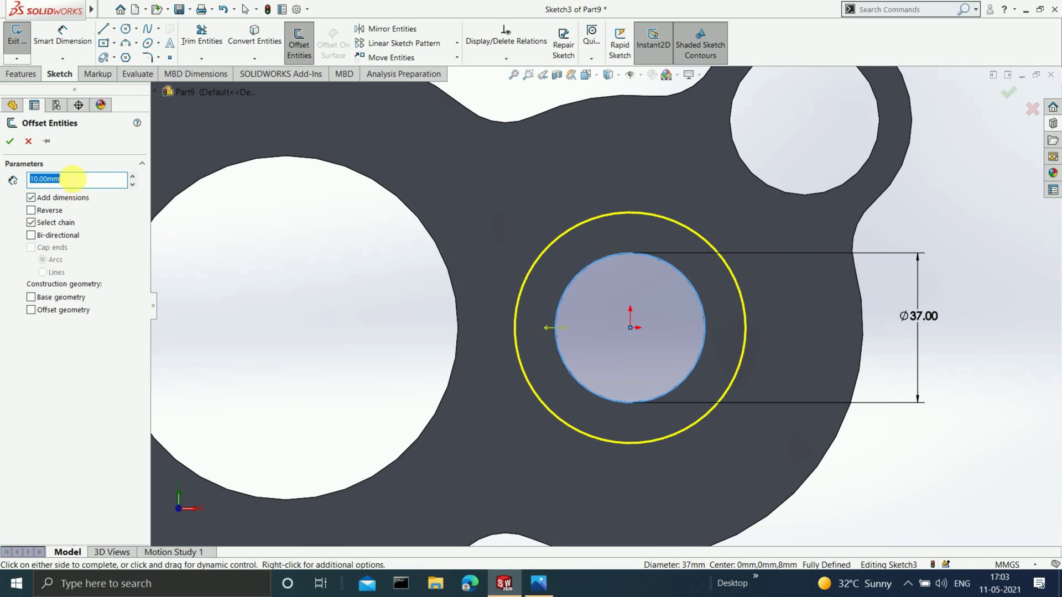
pyautogui.write('2')
pyautogui.press('Return')
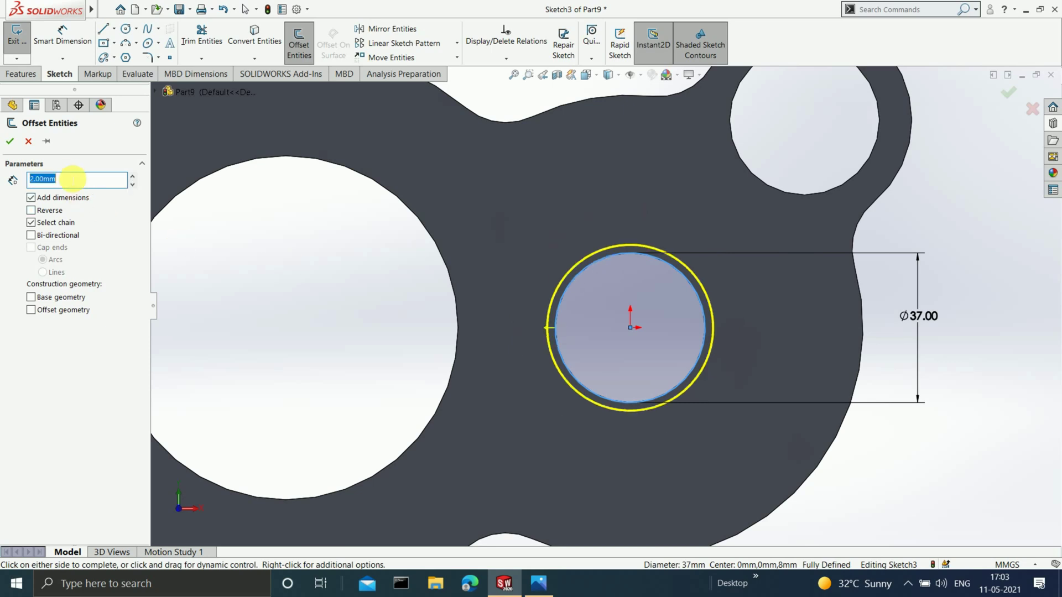
pyautogui.click(9, 143)
pyautogui.scroll(3, 535, 277)
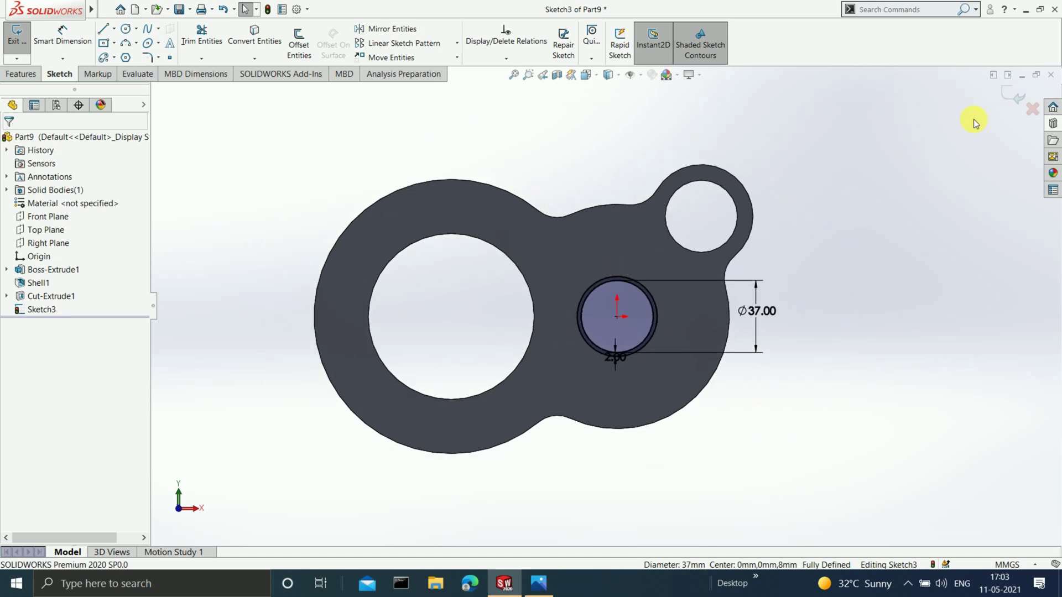
# Step: Exit the sketch and extrude the ring around the middle hole as a 3 mm blind boss merged with the housing
pyautogui.click(1012, 95)
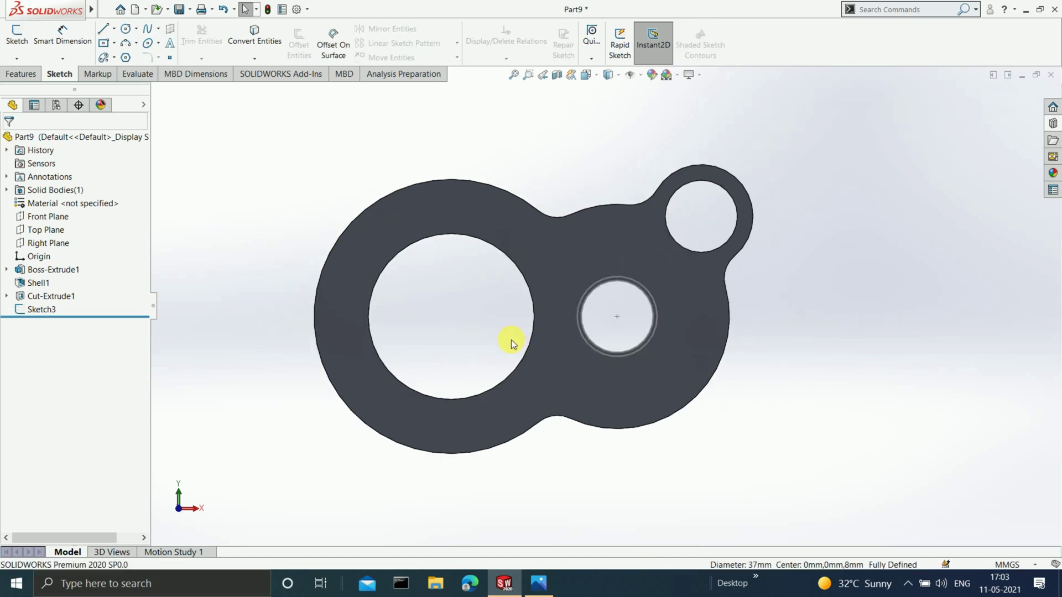
pyautogui.click(18, 308)
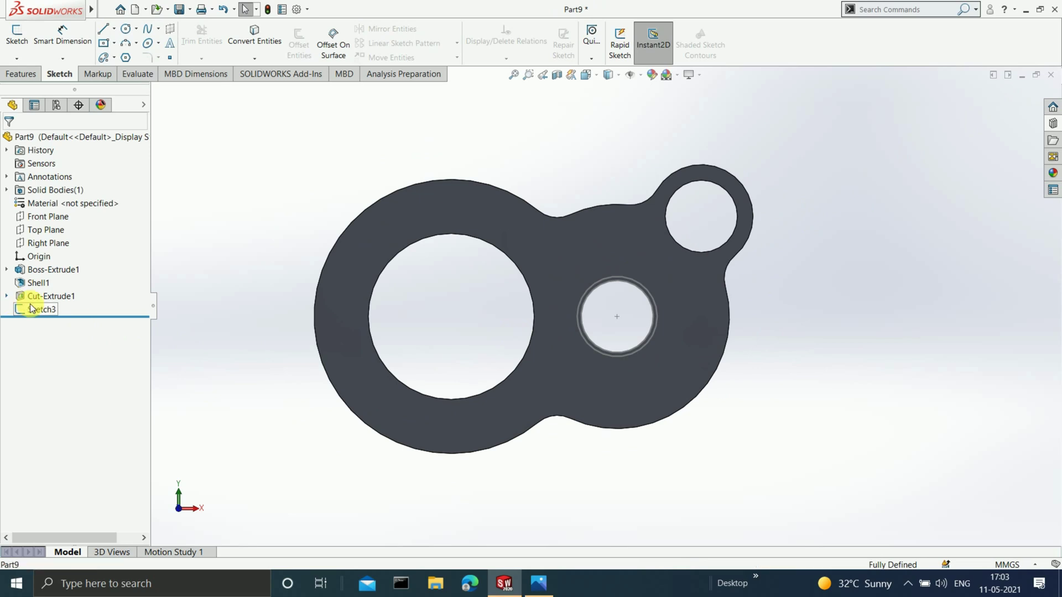
pyautogui.click(19, 76)
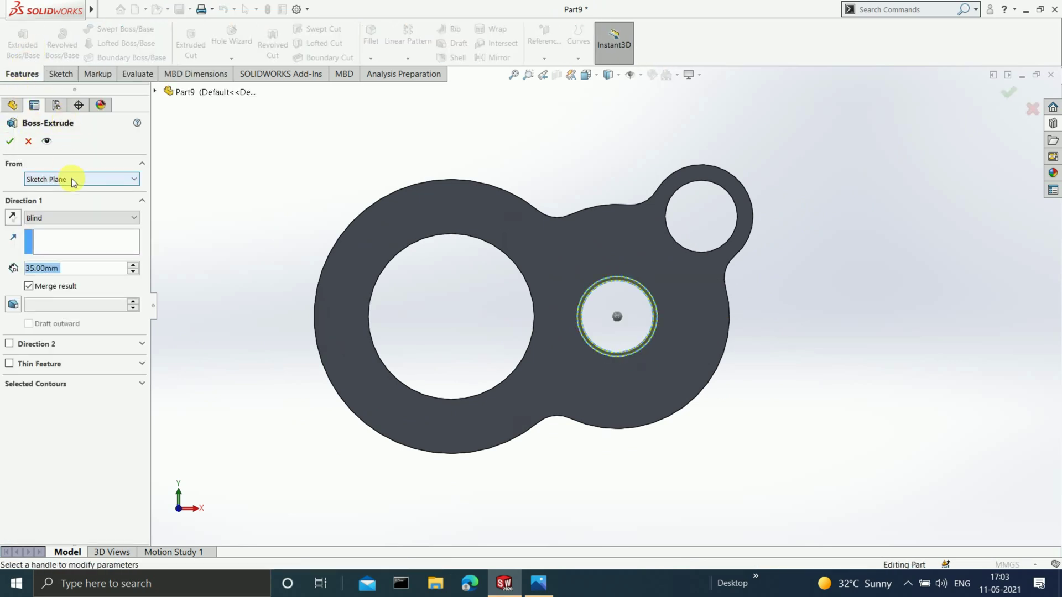
pyautogui.write('3')
pyautogui.press('Return')
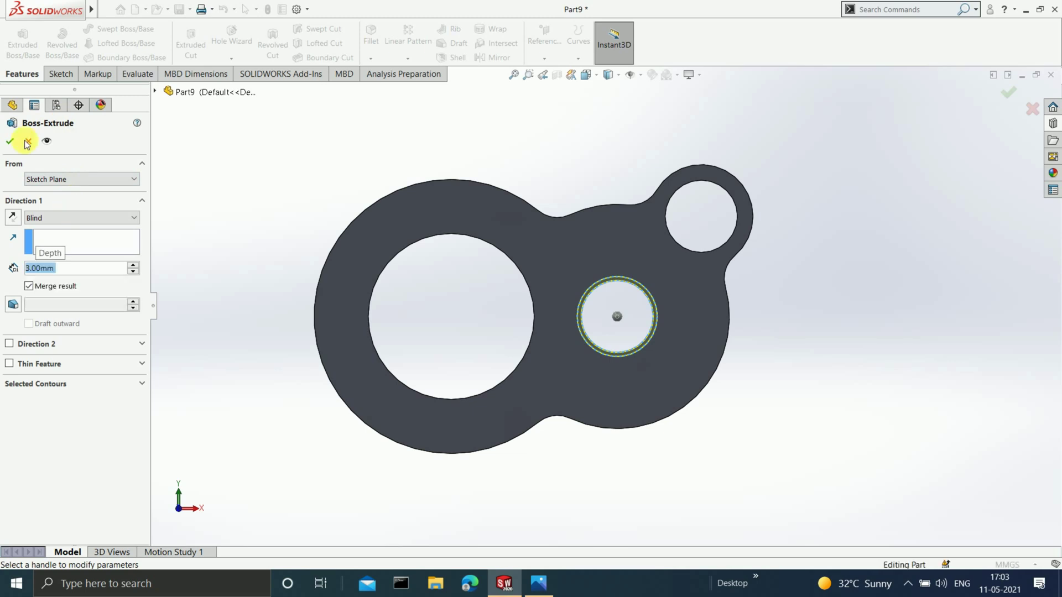
pyautogui.click(10, 141)
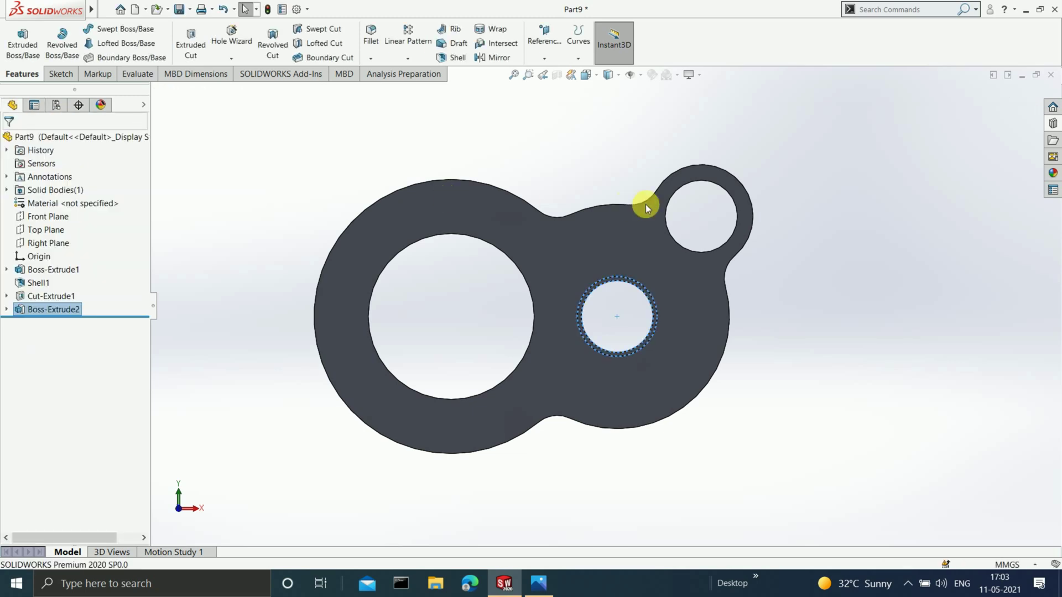
pyautogui.click(780, 263)
# Step: Start a sketch on the front face and draw an 18.5 mm radius circle centred on the small-lobe hole, matching its edge
pyautogui.moveTo(754, 289); pyautogui.dragTo(695, 326, button='middle')
pyautogui.scroll(-3, 632, 310)
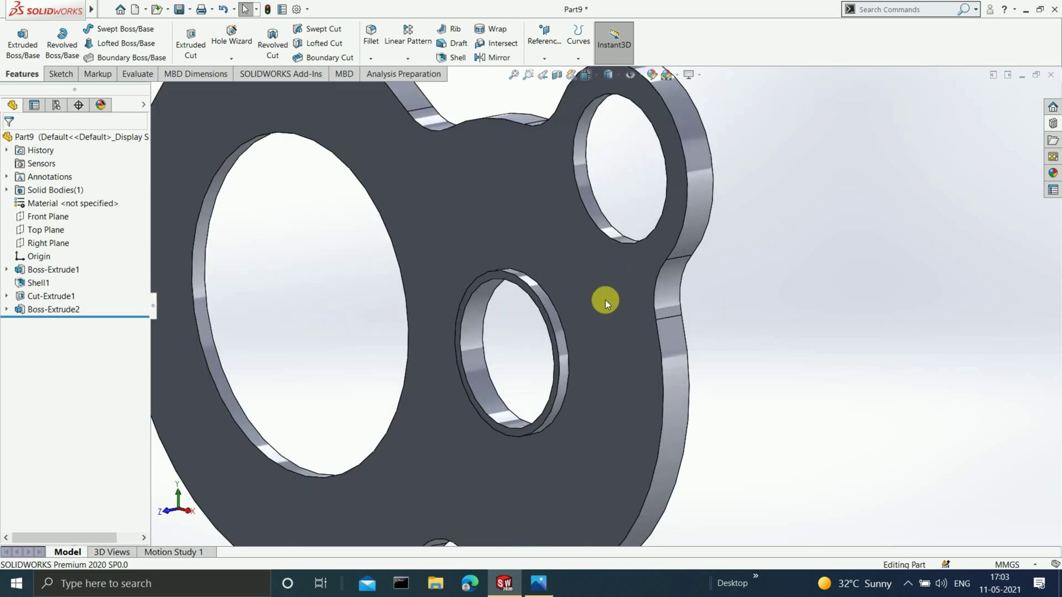
pyautogui.scroll(2, 605, 300)
pyautogui.scroll(-4, 613, 297)
pyautogui.click(583, 314)
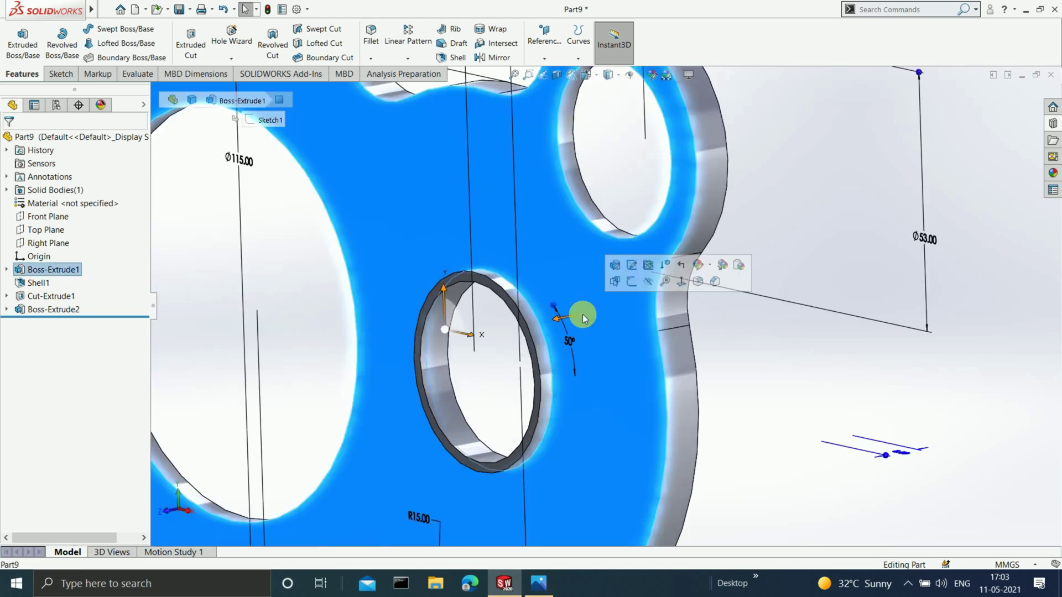
pyautogui.hotkey('ctrl', '8')
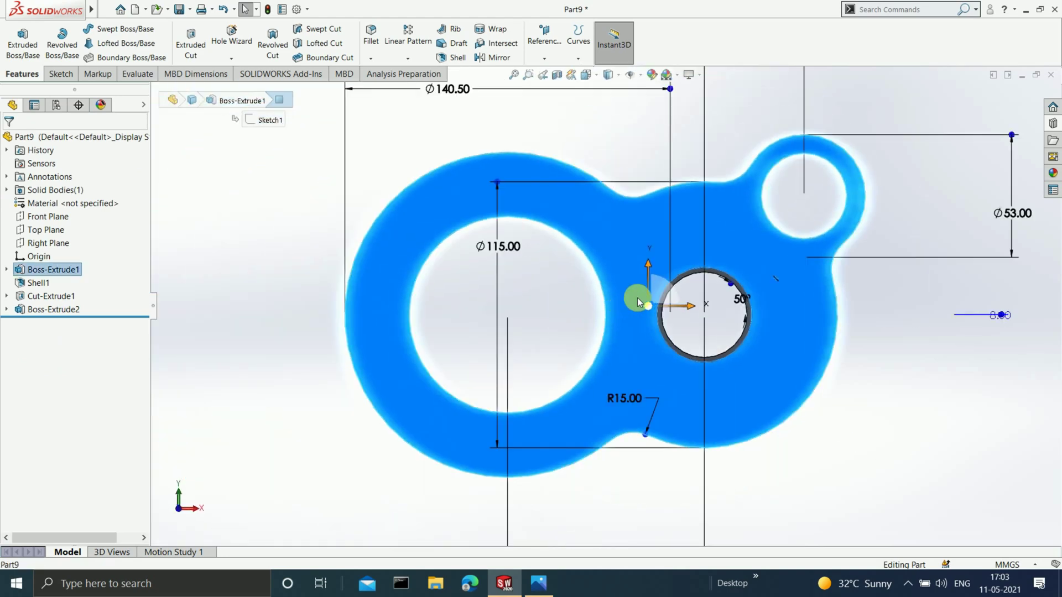
pyautogui.scroll(-3, 811, 234)
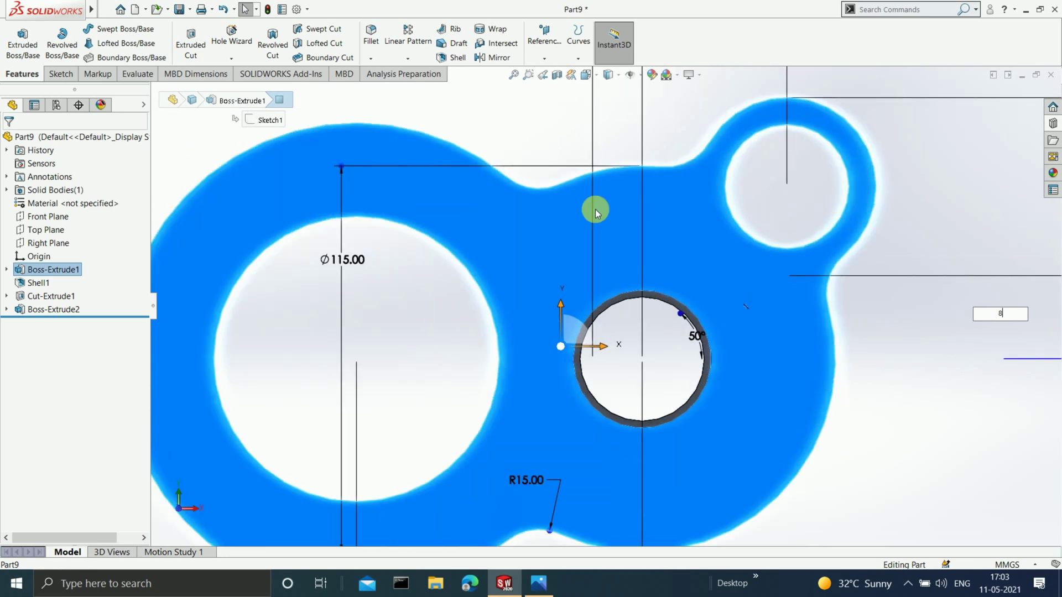
pyautogui.scroll(-4, 593, 208)
pyautogui.click(58, 75)
pyautogui.click(126, 28)
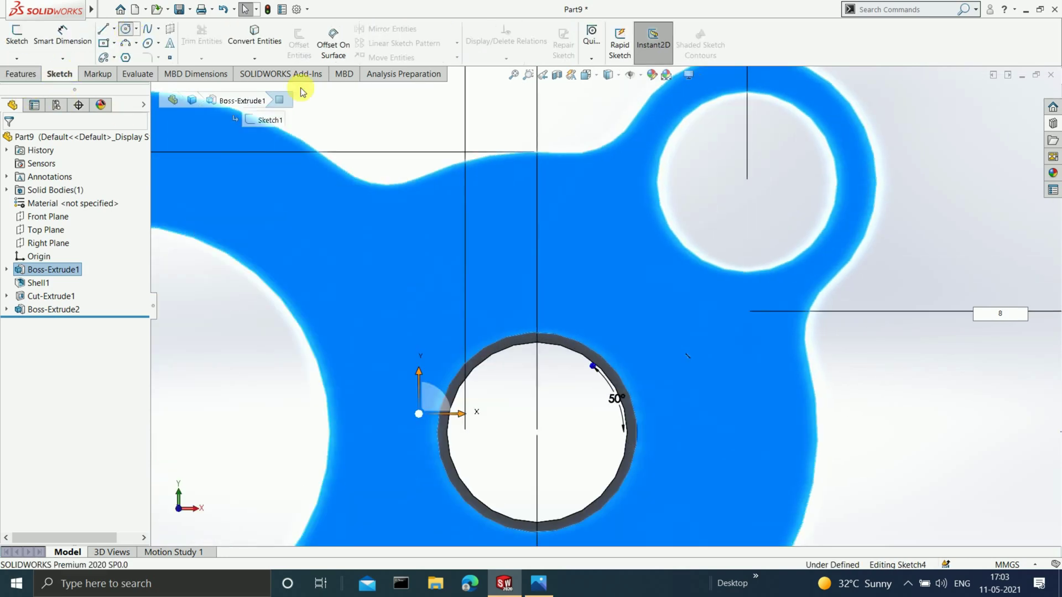
pyautogui.click(746, 183)
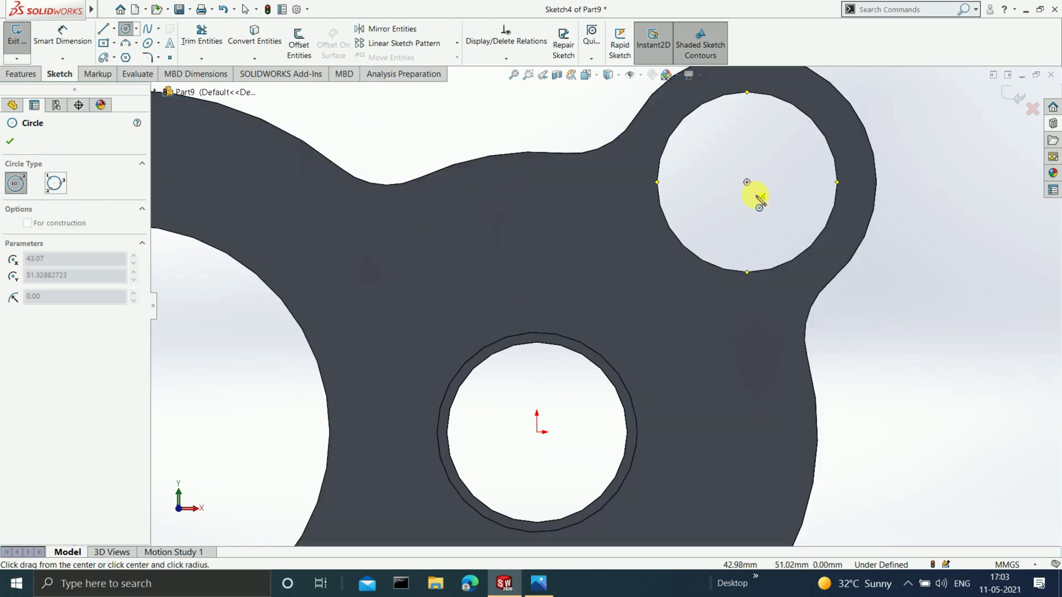
pyautogui.click(787, 265)
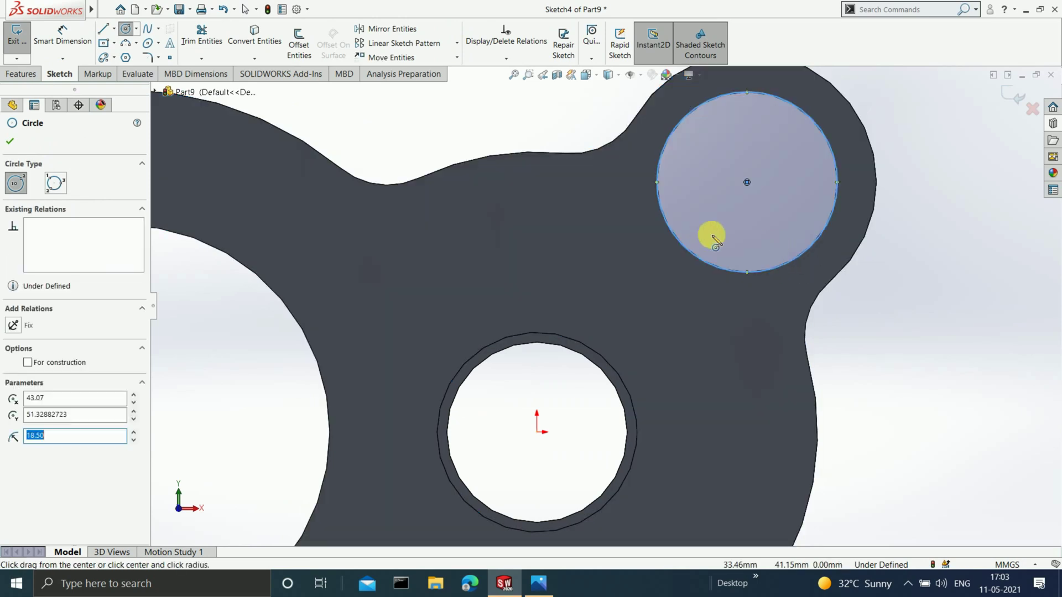
pyautogui.press('Escape')
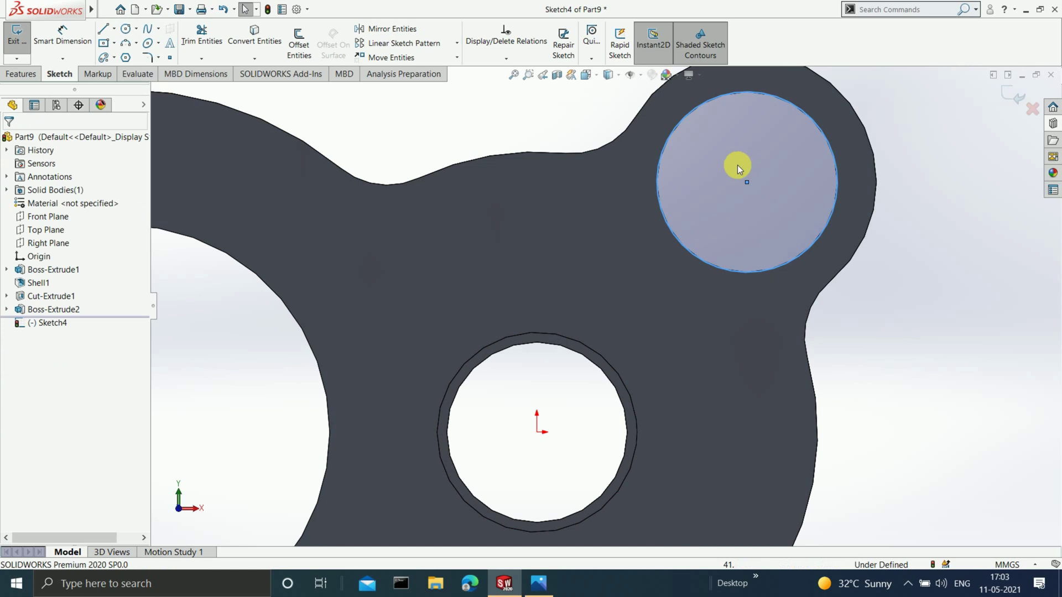
# Step: Dimension the small-lobe circle to 37 mm diameter
pyautogui.click(75, 44)
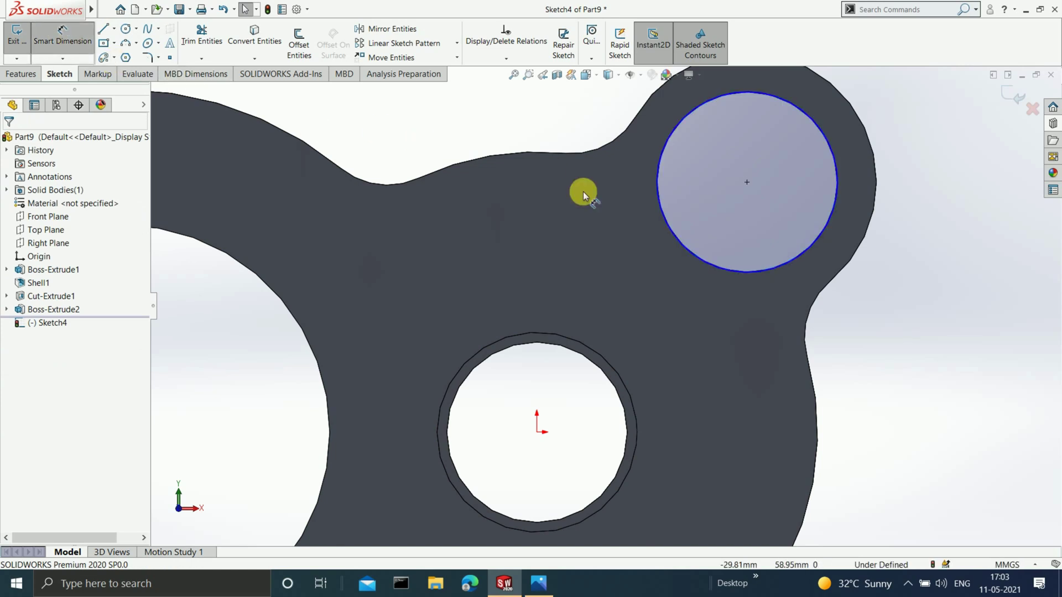
pyautogui.click(666, 226)
pyautogui.click(957, 212)
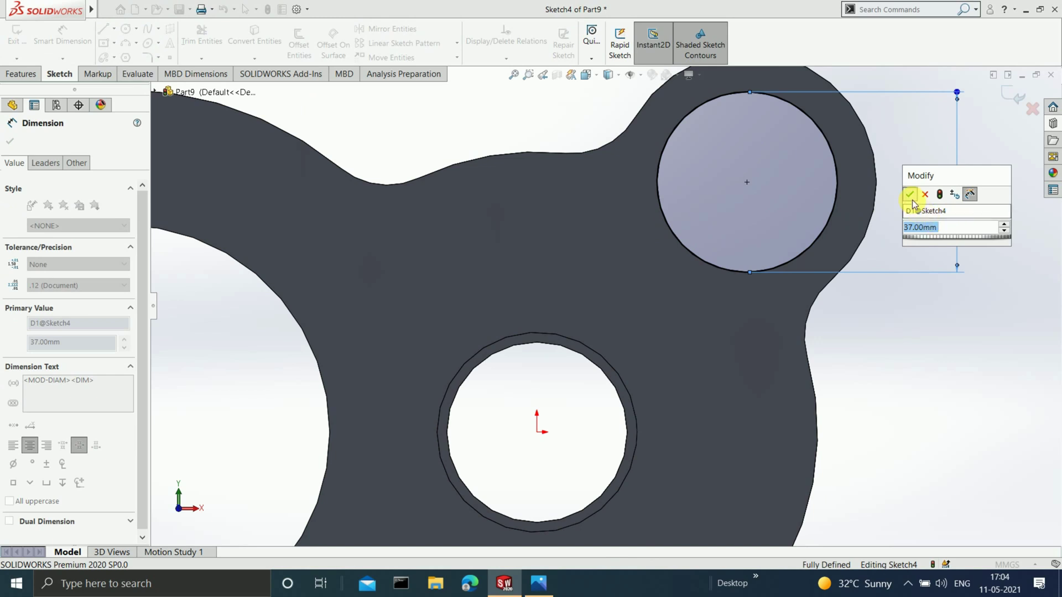
pyautogui.click(910, 196)
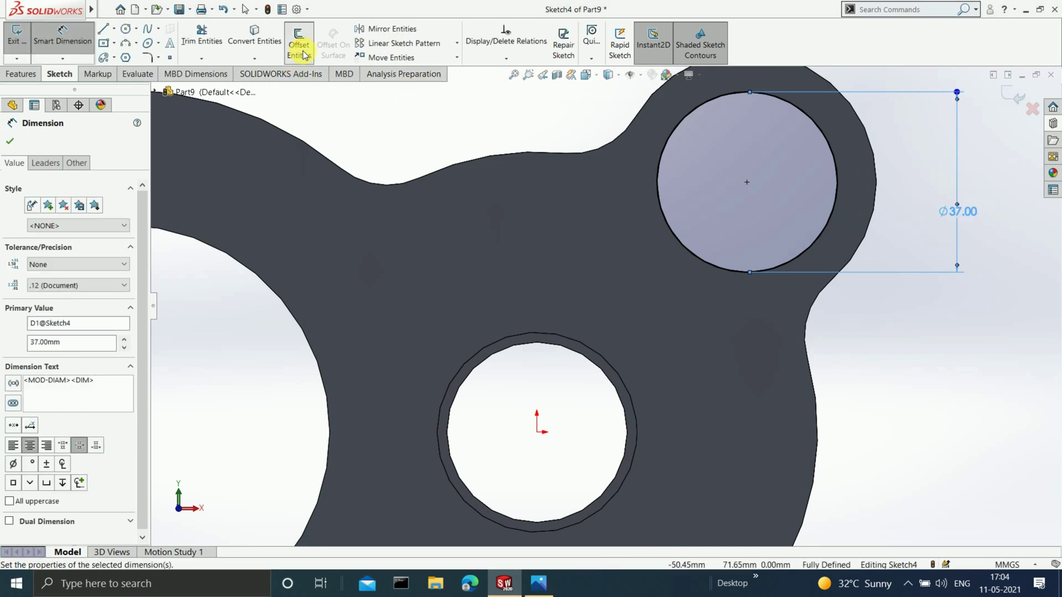
# Step: Offset the small-lobe circle outward by 2 mm
pyautogui.click(299, 44)
pyautogui.click(657, 177)
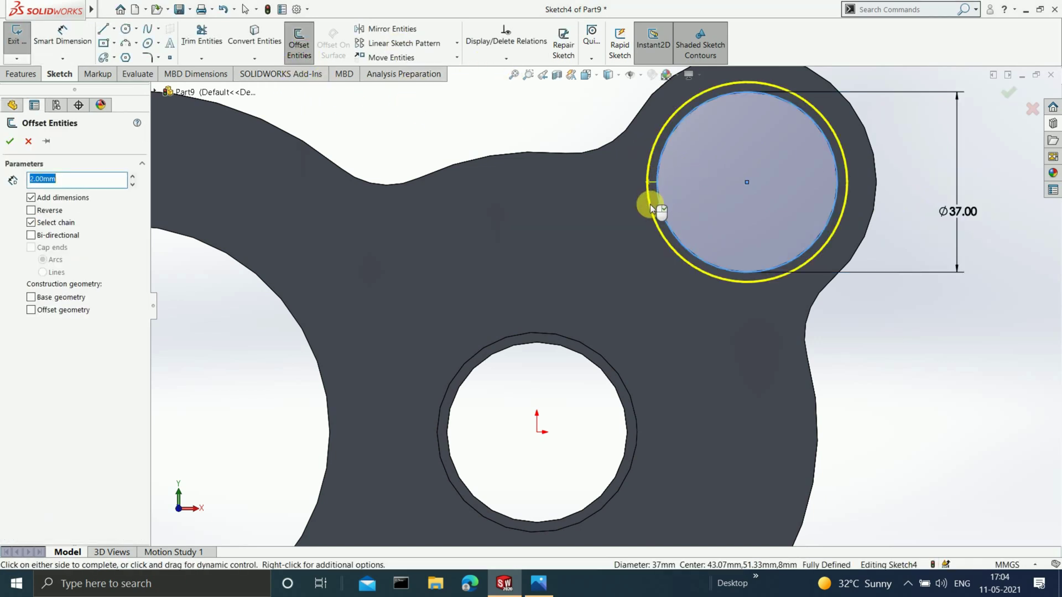
pyautogui.click(10, 143)
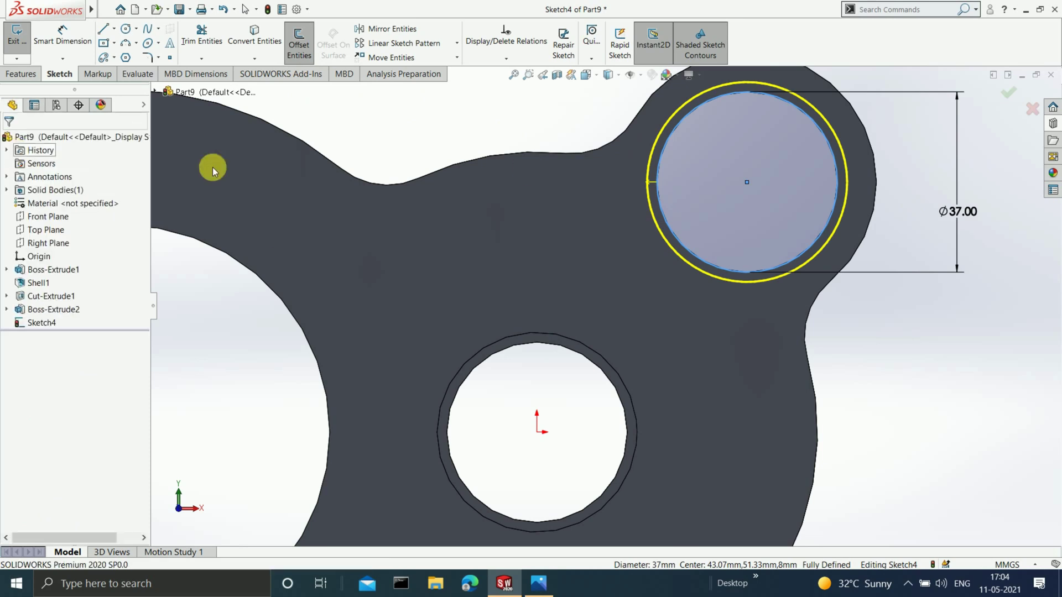
pyautogui.scroll(5, 735, 209)
pyautogui.scroll(-1, 612, 313)
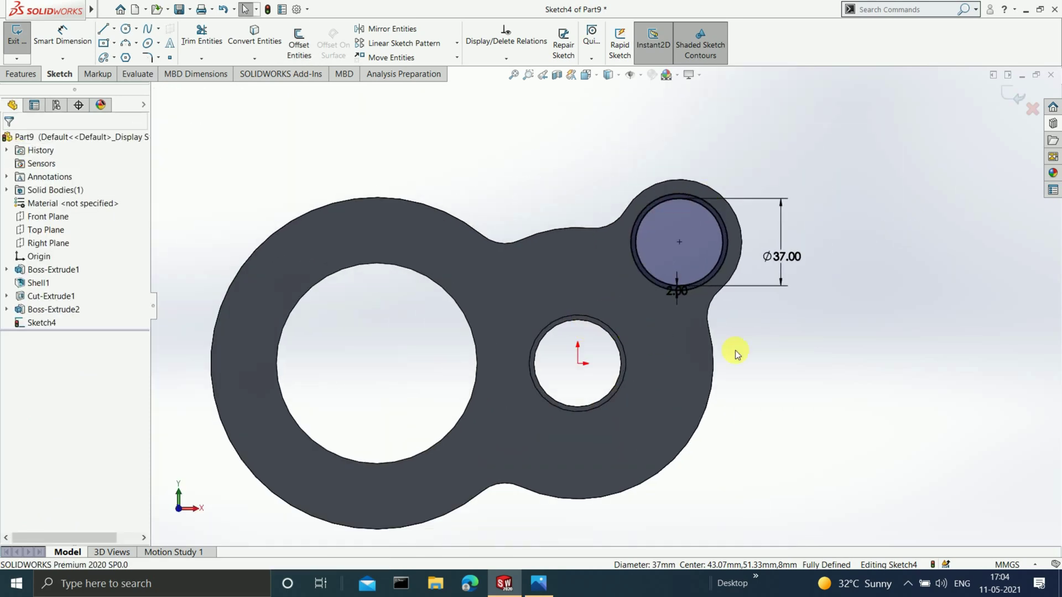
# Step: Exit the sketch and extrude the ring around the small-lobe hole as a 3 mm blind boss
pyautogui.click(1016, 97)
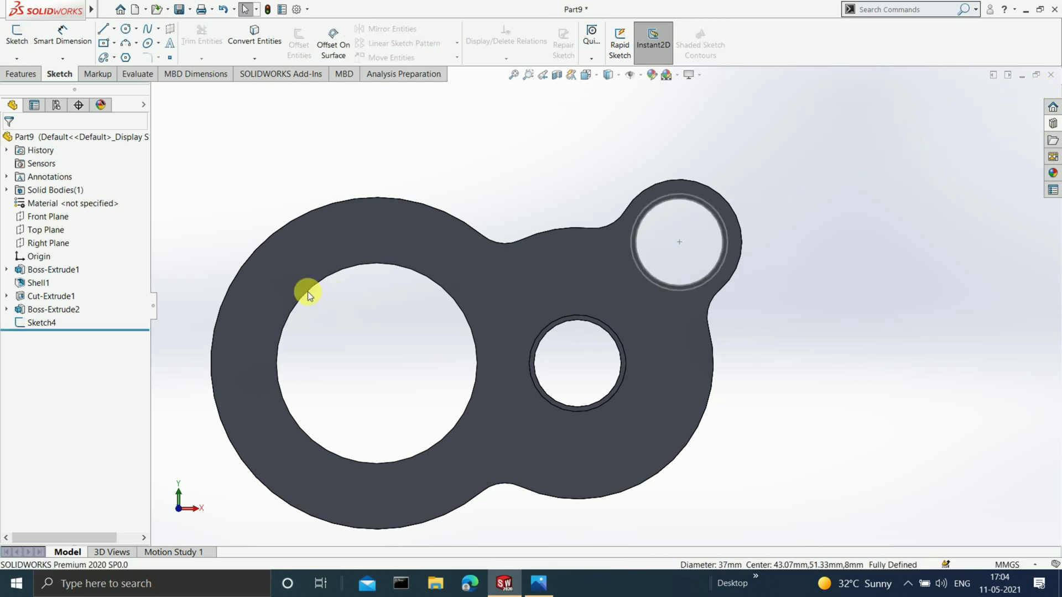
pyautogui.click(42, 323)
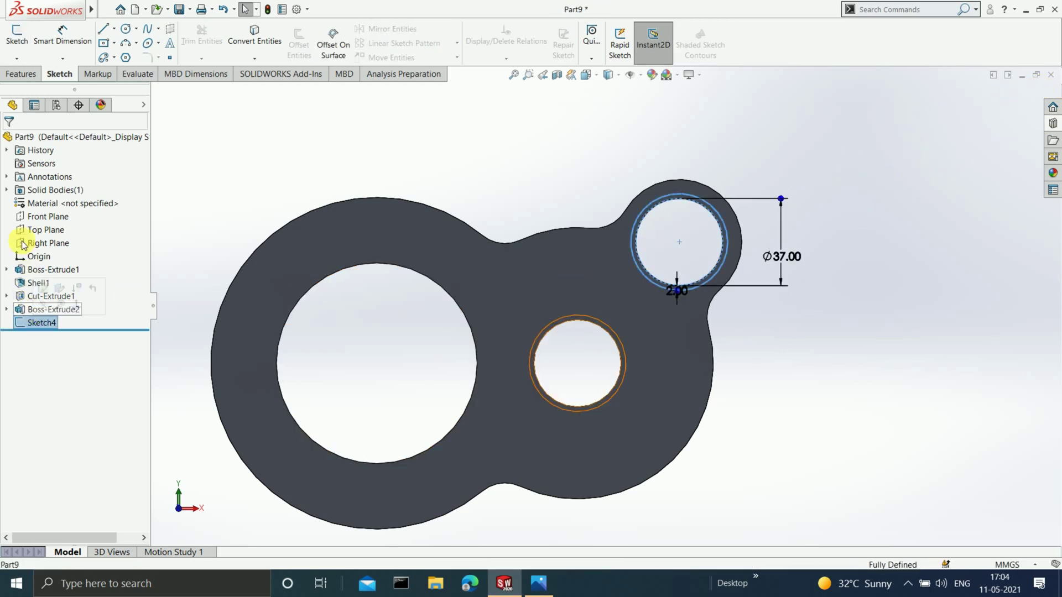
pyautogui.click(12, 73)
pyautogui.click(22, 47)
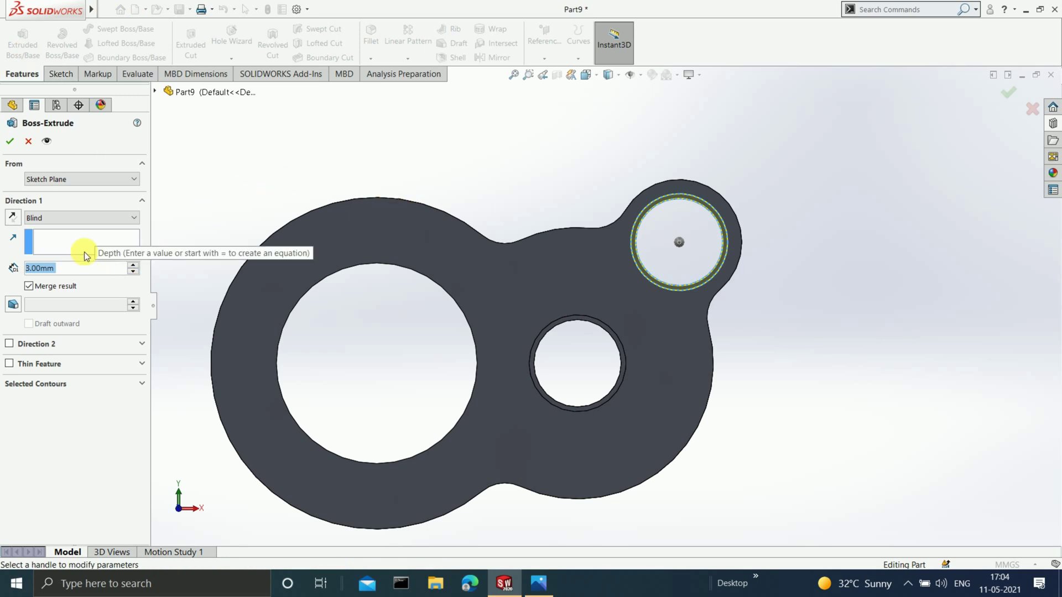
pyautogui.click(10, 141)
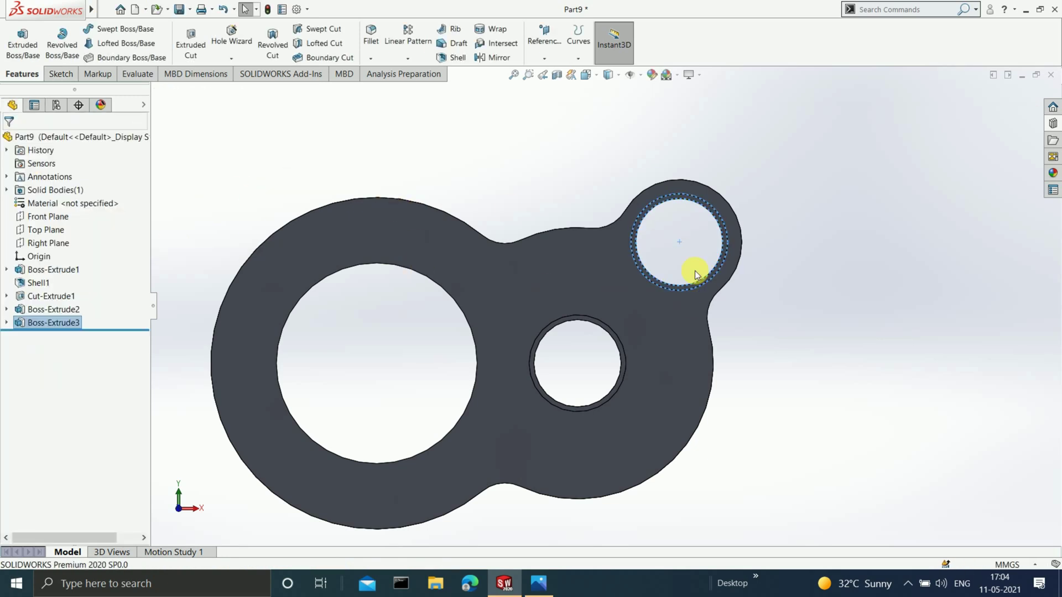
pyautogui.scroll(-5, 678, 251)
pyautogui.scroll(-2, 631, 261)
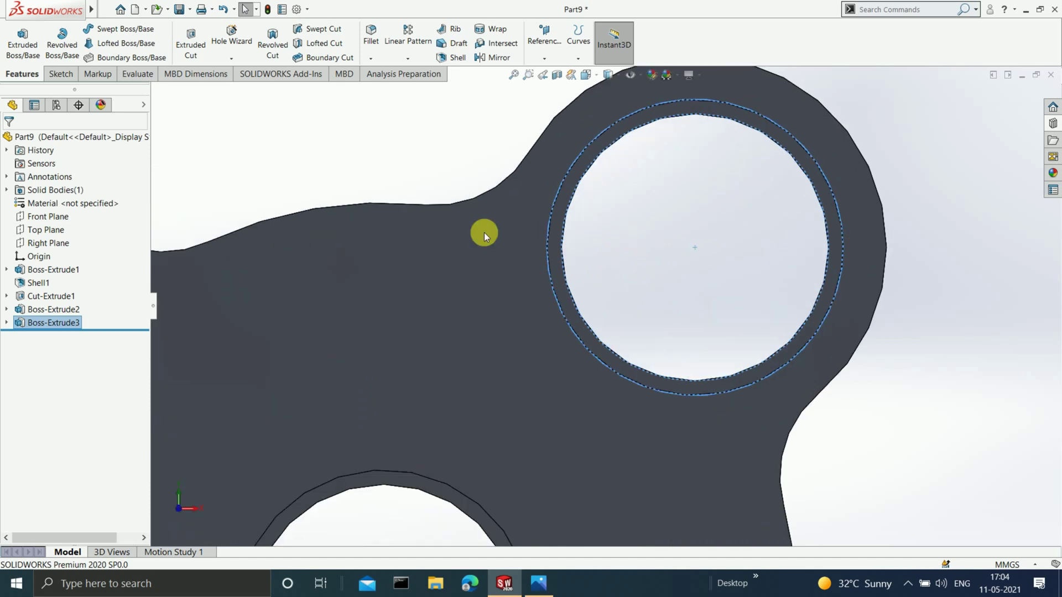
pyautogui.click(962, 156)
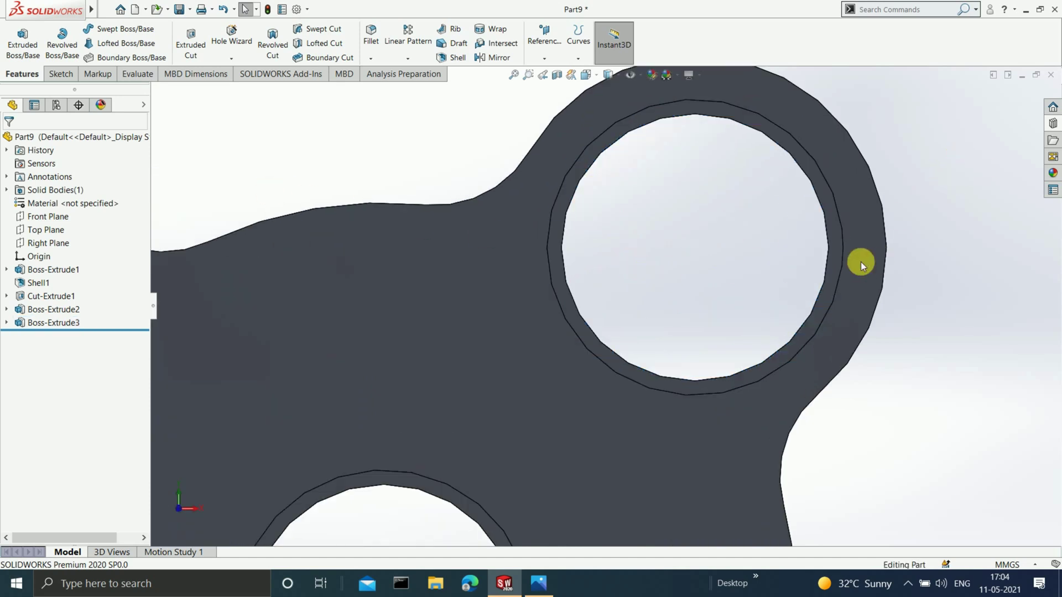
# Step: Start a sketch on the front face and begin a circle on the large-lobe hole
pyautogui.moveTo(860, 261); pyautogui.dragTo(744, 341, button='middle')
pyautogui.scroll(5, 605, 378)
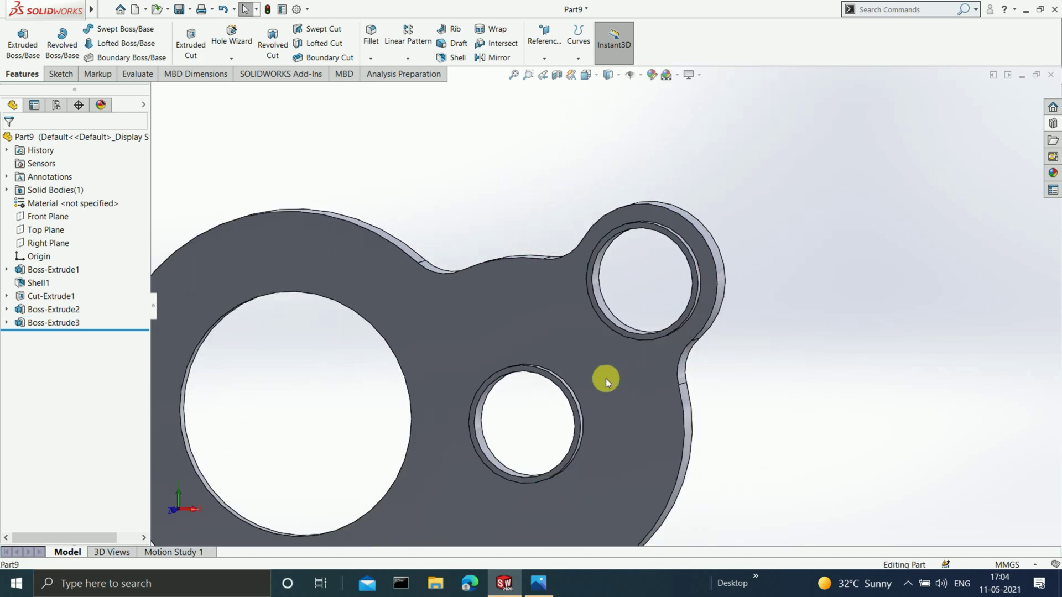
pyautogui.scroll(-3, 461, 390)
pyautogui.scroll(3, 503, 397)
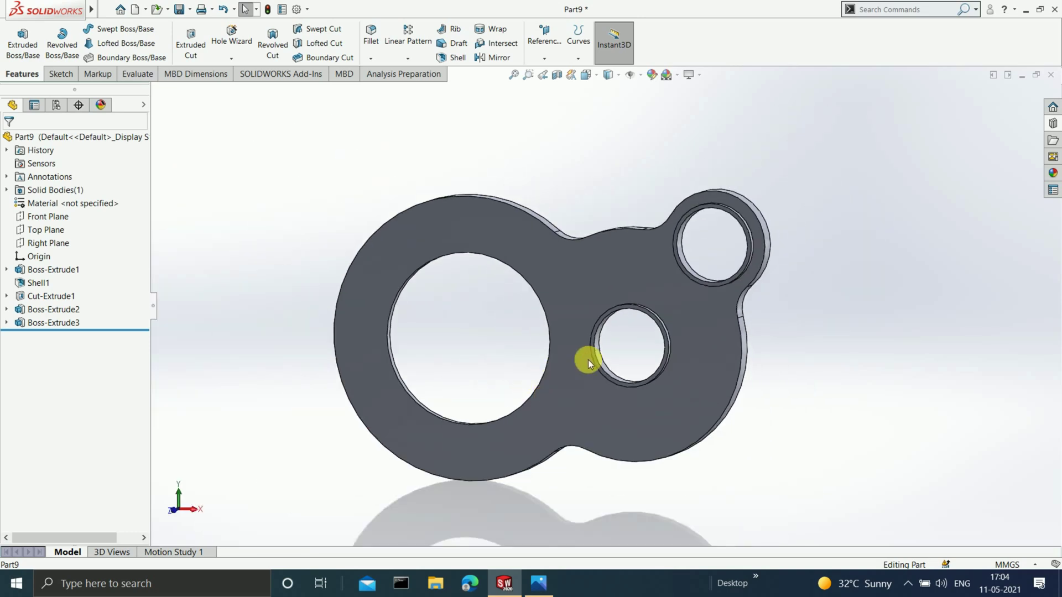
pyautogui.click(578, 294)
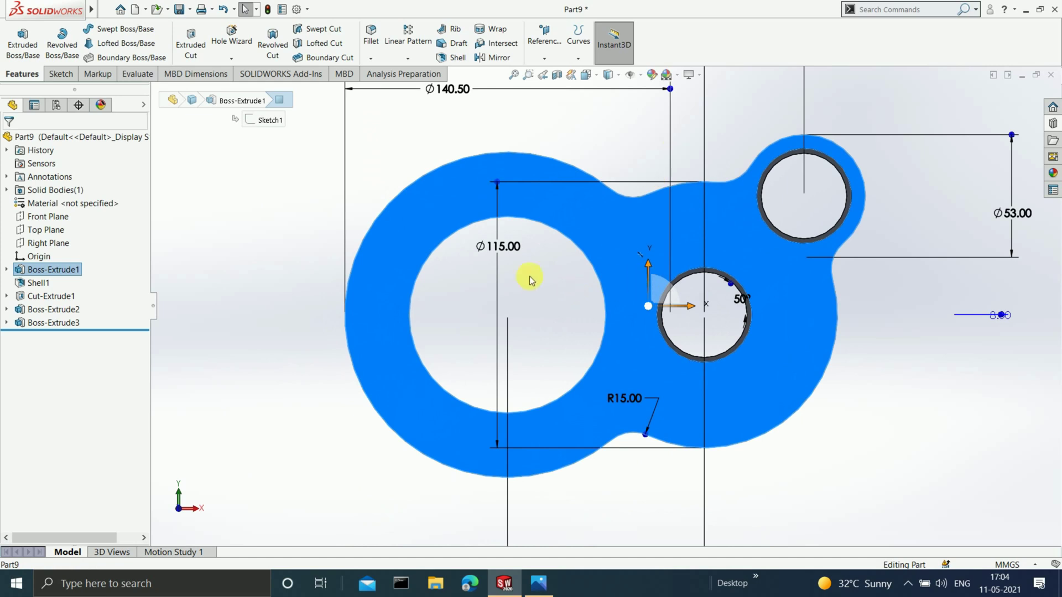
pyautogui.click(61, 74)
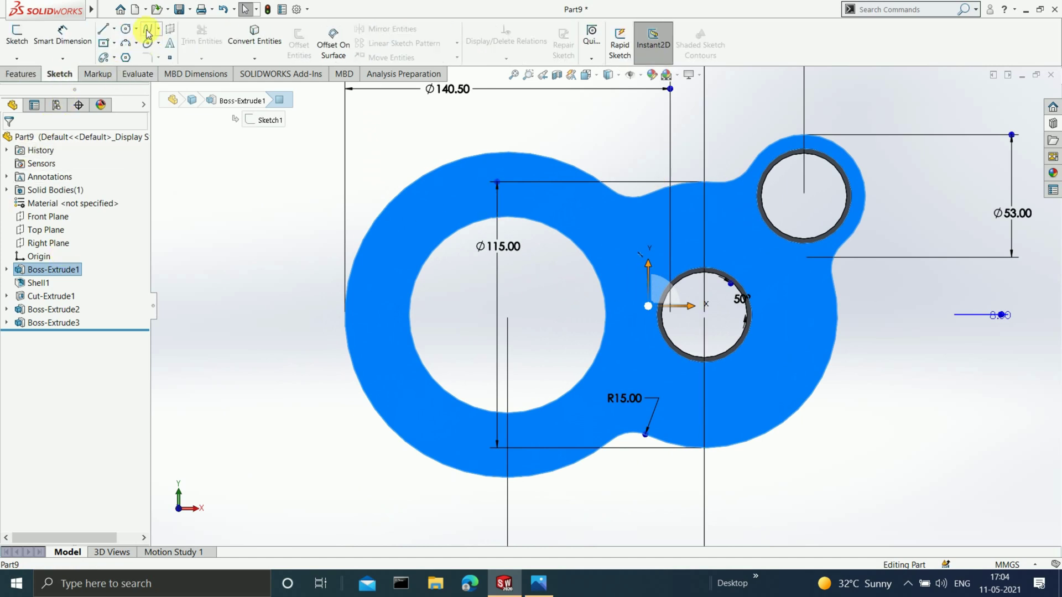
pyautogui.click(127, 29)
pyautogui.click(465, 399)
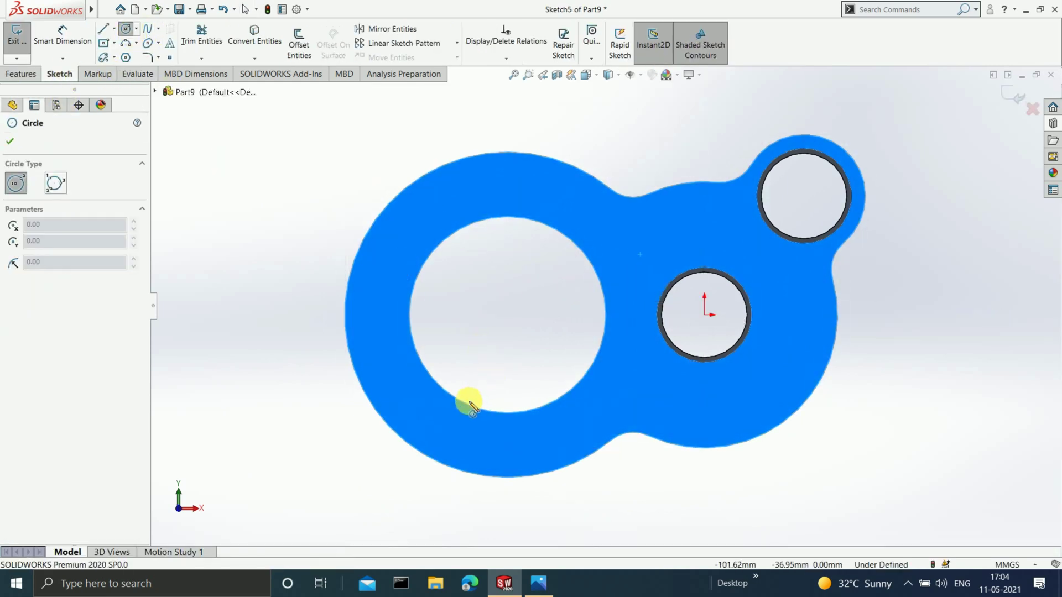
# Step: Sketch a circle concentric with the large hole and matching its 42.5 mm radius edge
pyautogui.moveTo(447, 395)
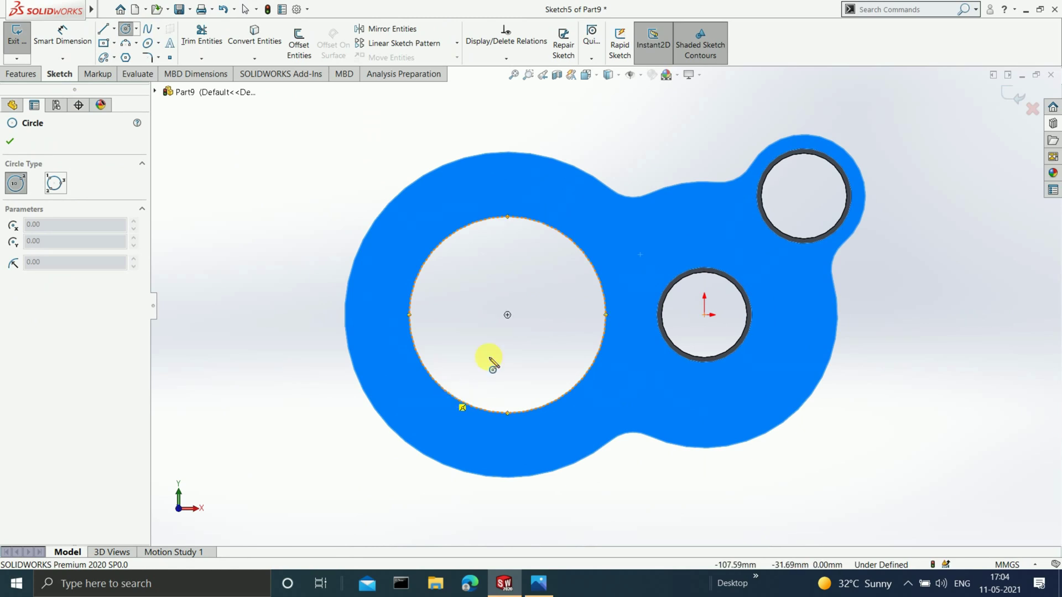
pyautogui.click(508, 315)
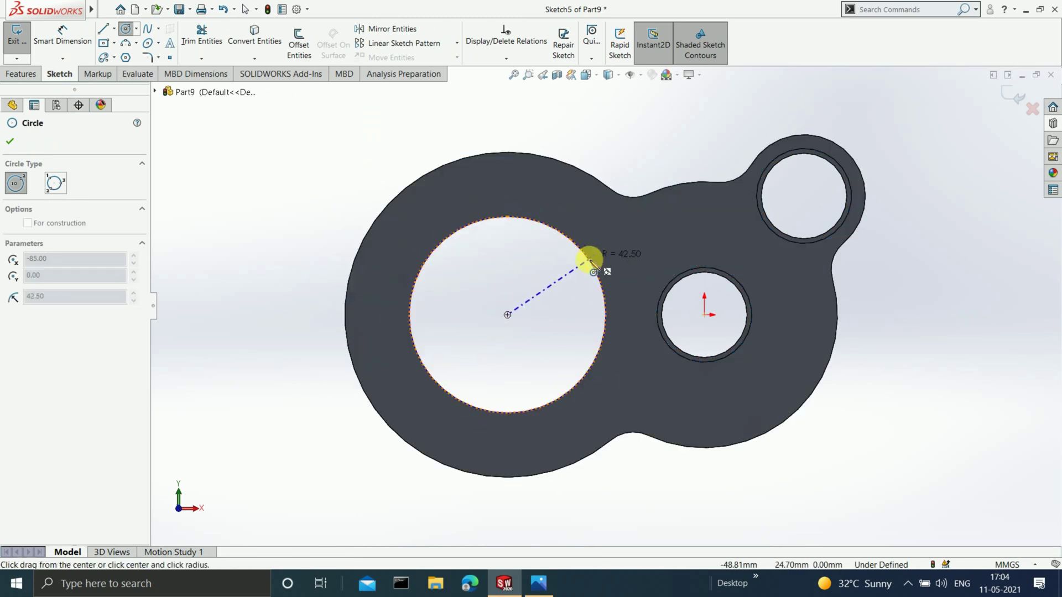
pyautogui.click(590, 260)
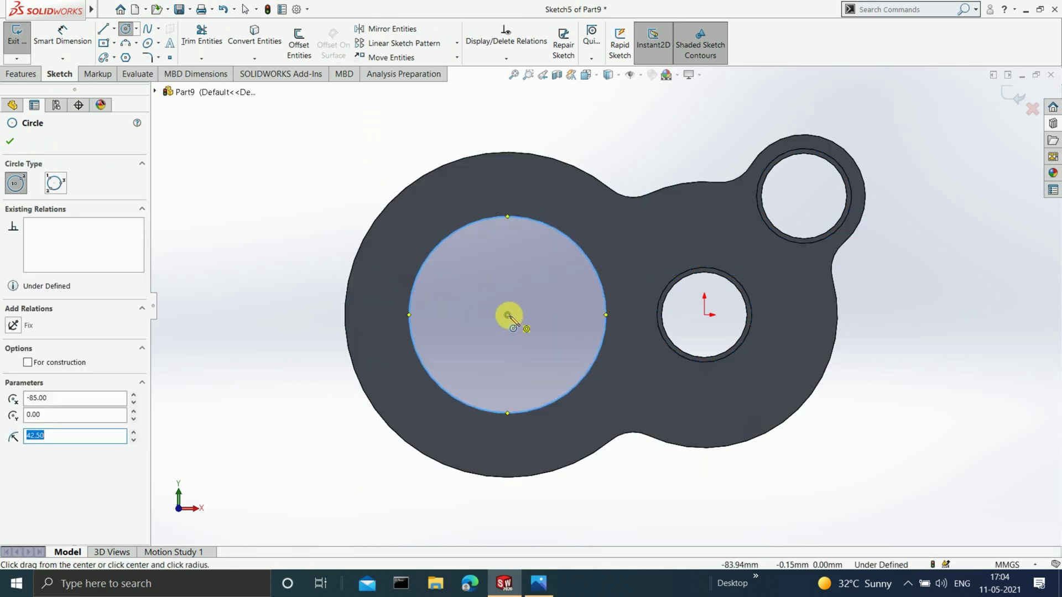
pyautogui.click(508, 315)
pyautogui.click(593, 249)
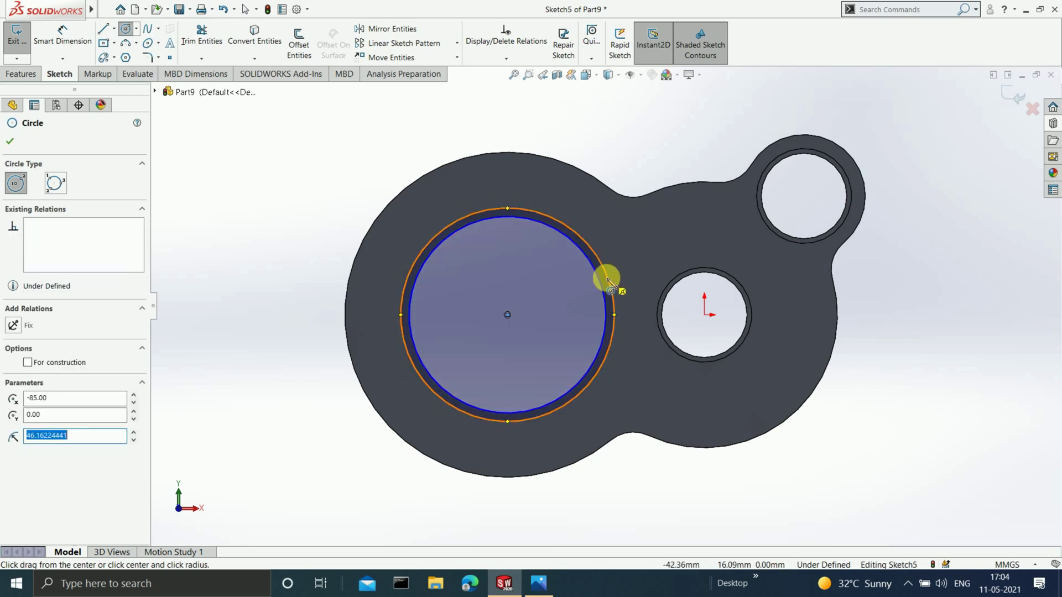
pyautogui.press('Escape')
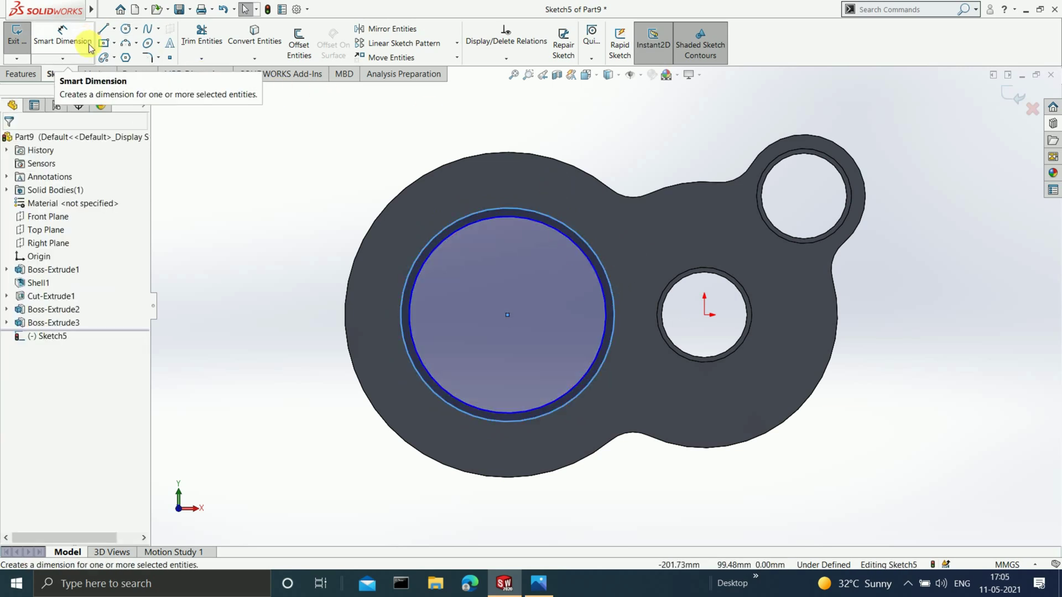
pyautogui.hotkey('ctrl', 'z')
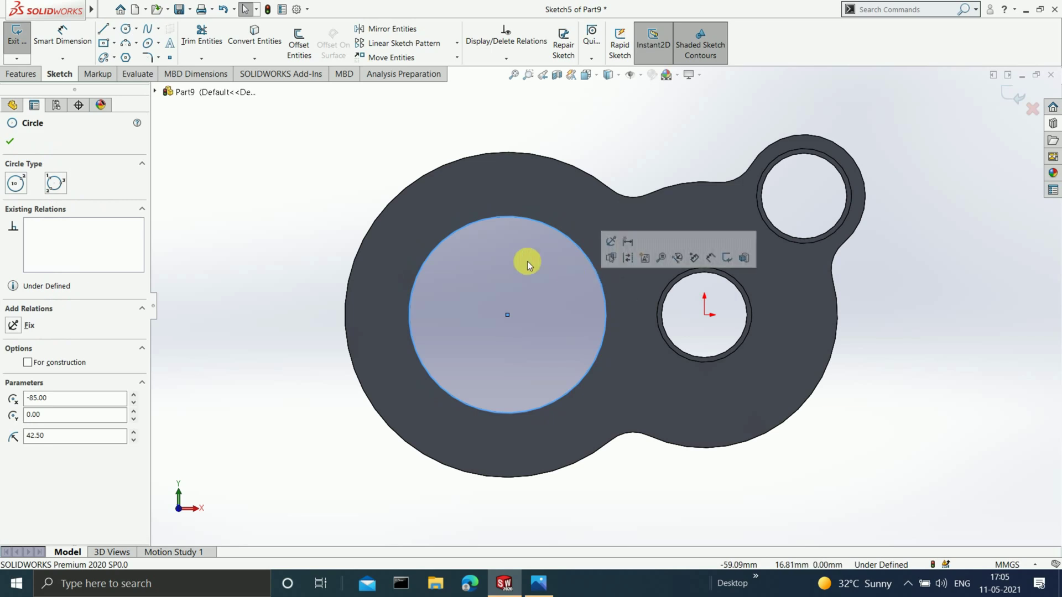
# Step: Dimension the sketched circle on the large hole with a diameter of 85 mm
pyautogui.click(72, 49)
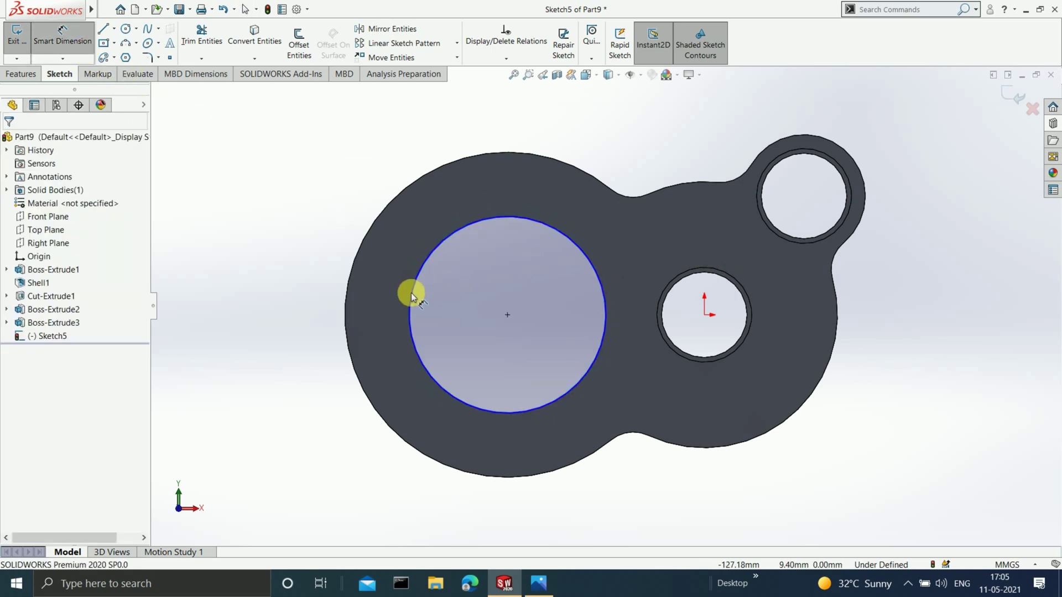
pyautogui.click(411, 293)
pyautogui.click(270, 303)
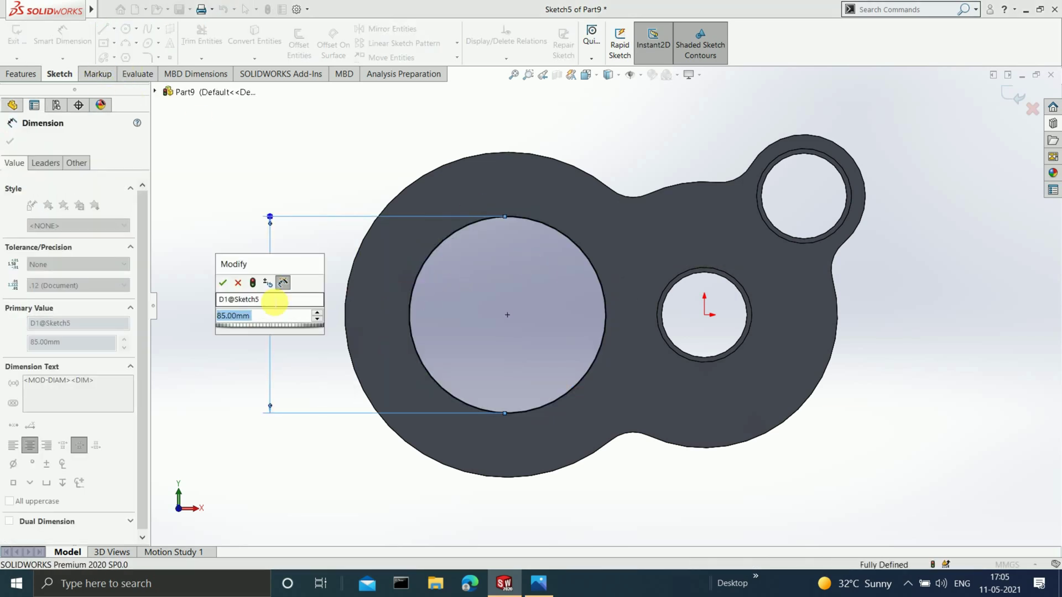
pyautogui.click(223, 284)
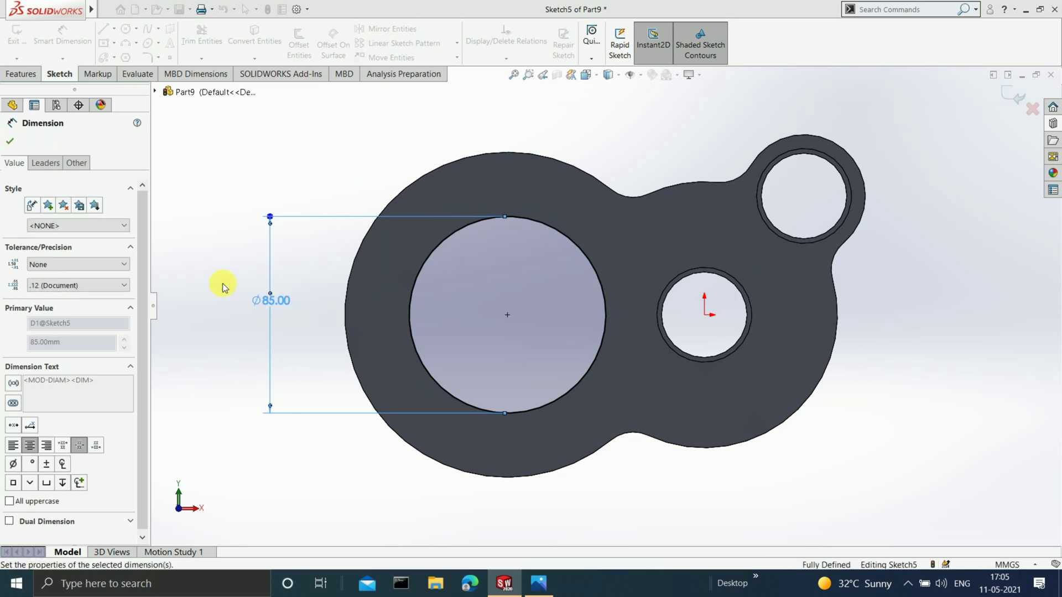
# Step: Offset the 85 mm circle outward by 2 mm and finish the sketch
pyautogui.click(295, 55)
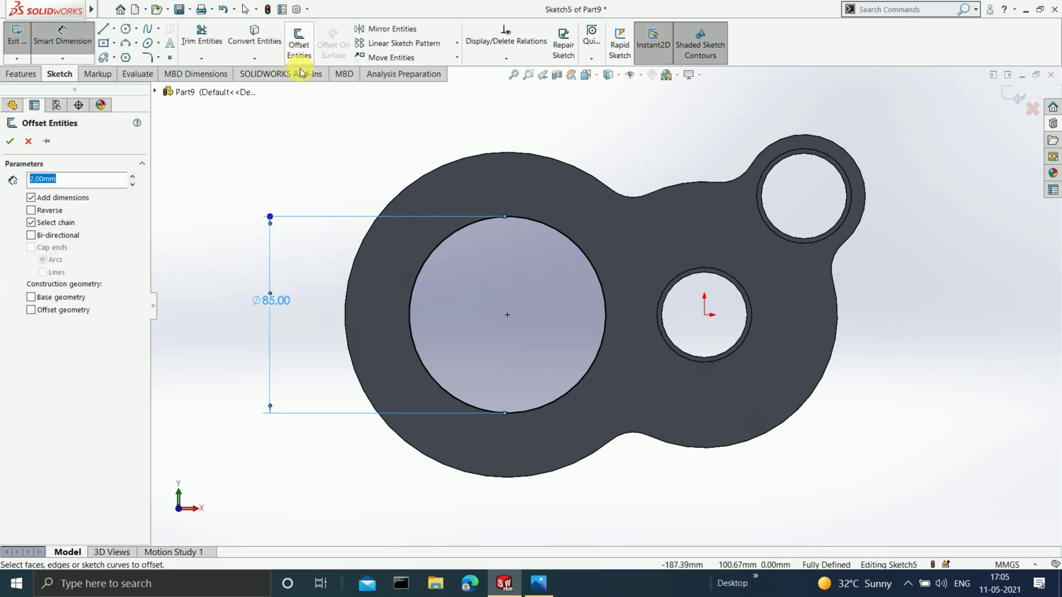
pyautogui.click(433, 253)
pyautogui.click(8, 142)
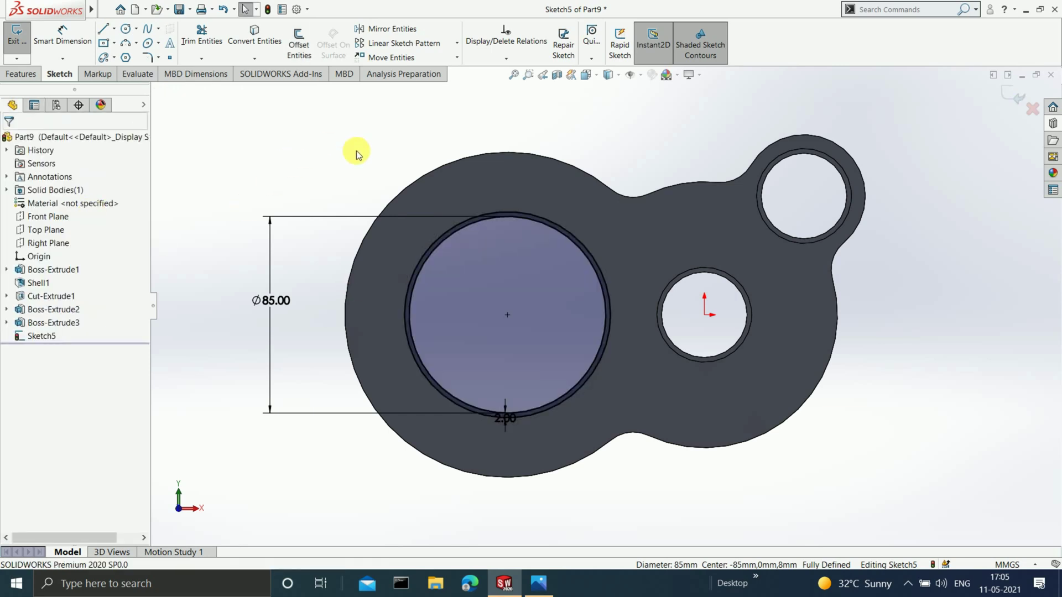
pyautogui.scroll(2, 576, 267)
pyautogui.scroll(-2, 589, 263)
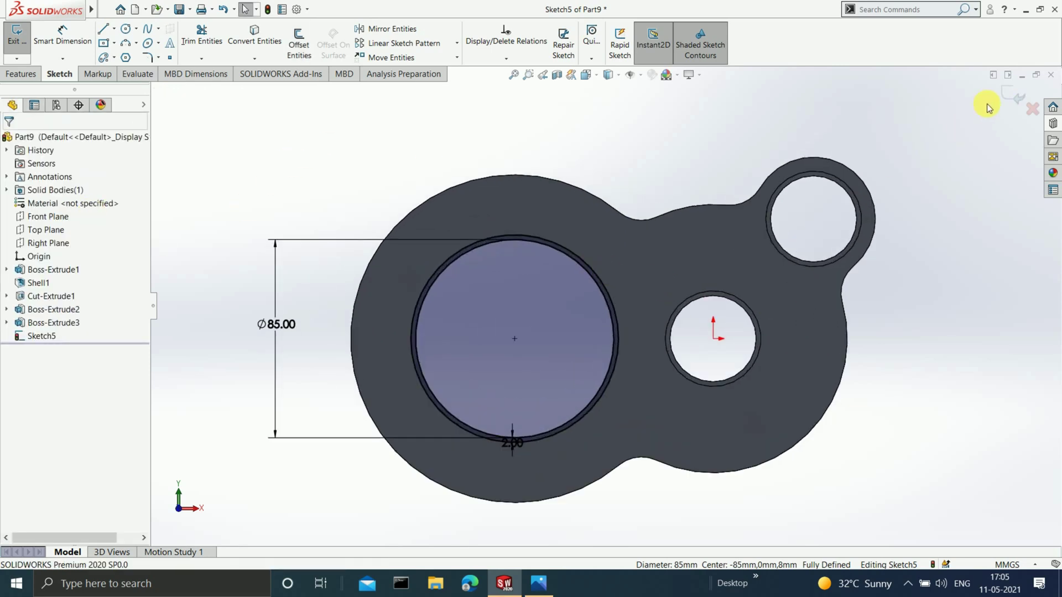
pyautogui.click(1006, 98)
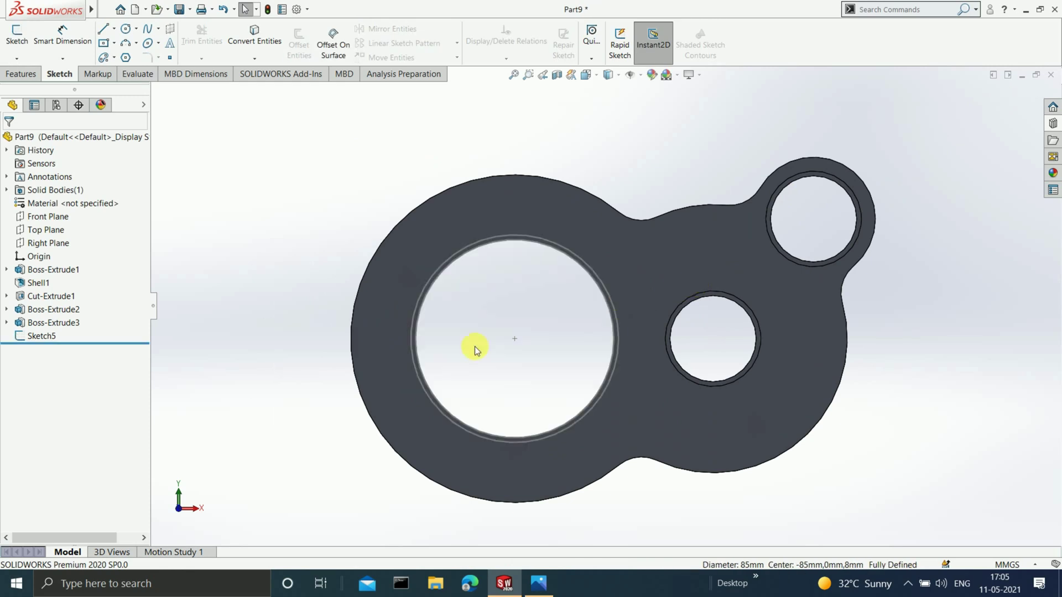
# Step: Extrude the ring sketch around the large hole as a boss with a blind depth of 5 mm
pyautogui.click(21, 336)
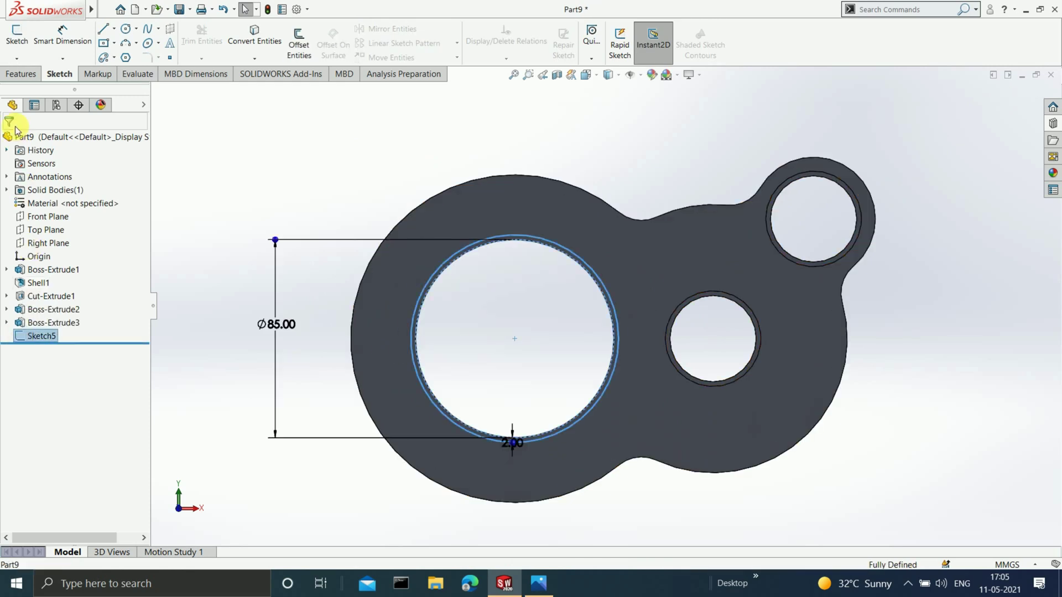
pyautogui.click(13, 74)
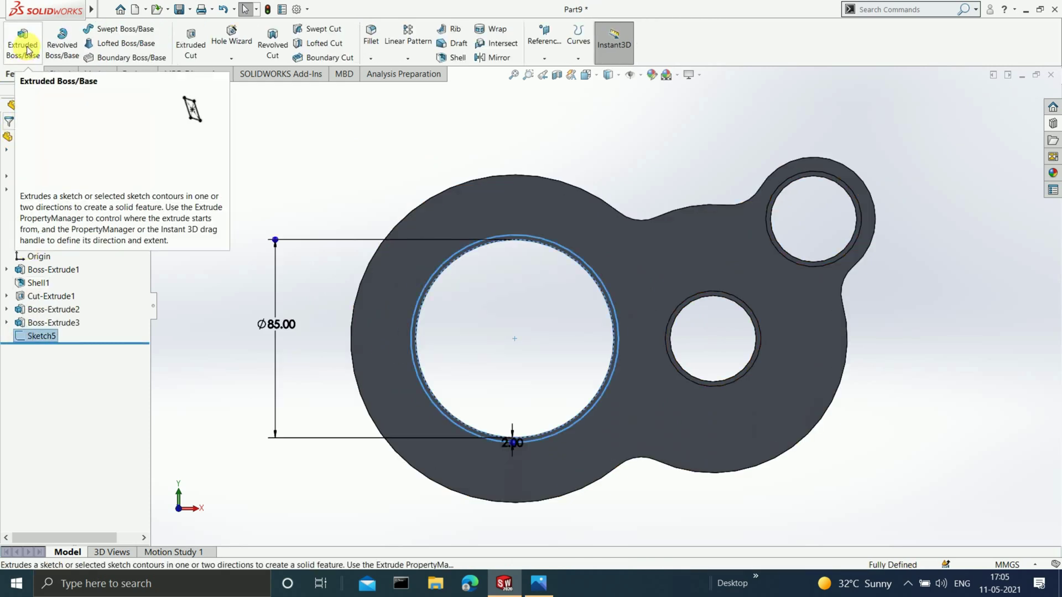
pyautogui.click(27, 47)
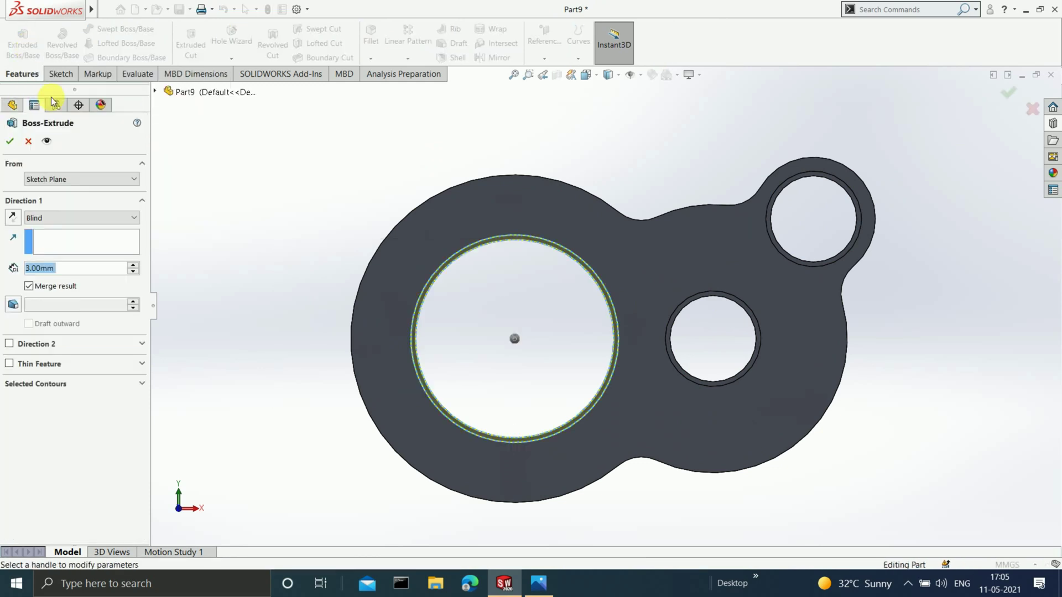
pyautogui.write('5')
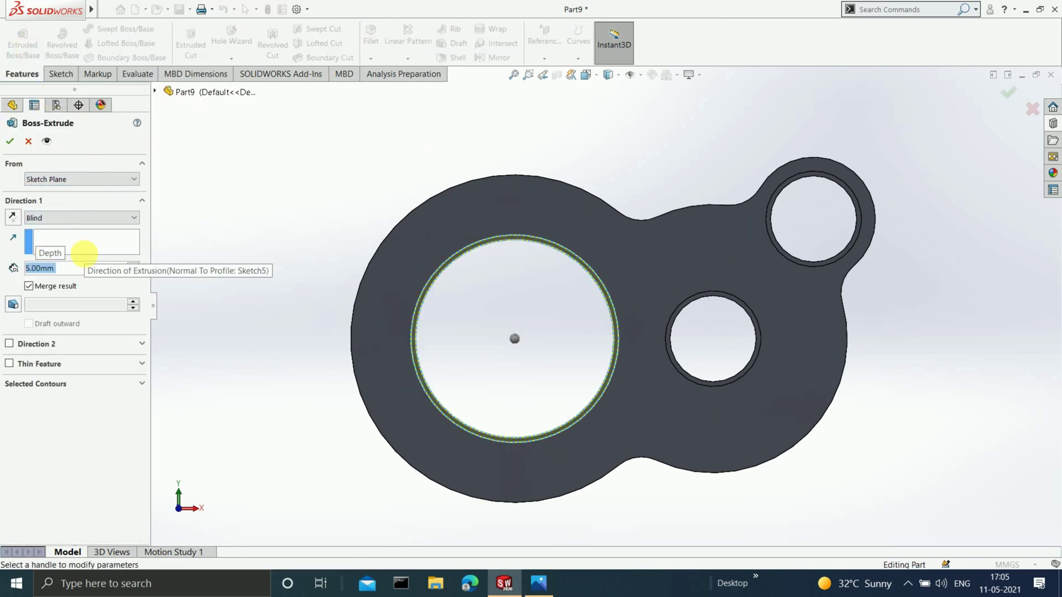
pyautogui.click(15, 146)
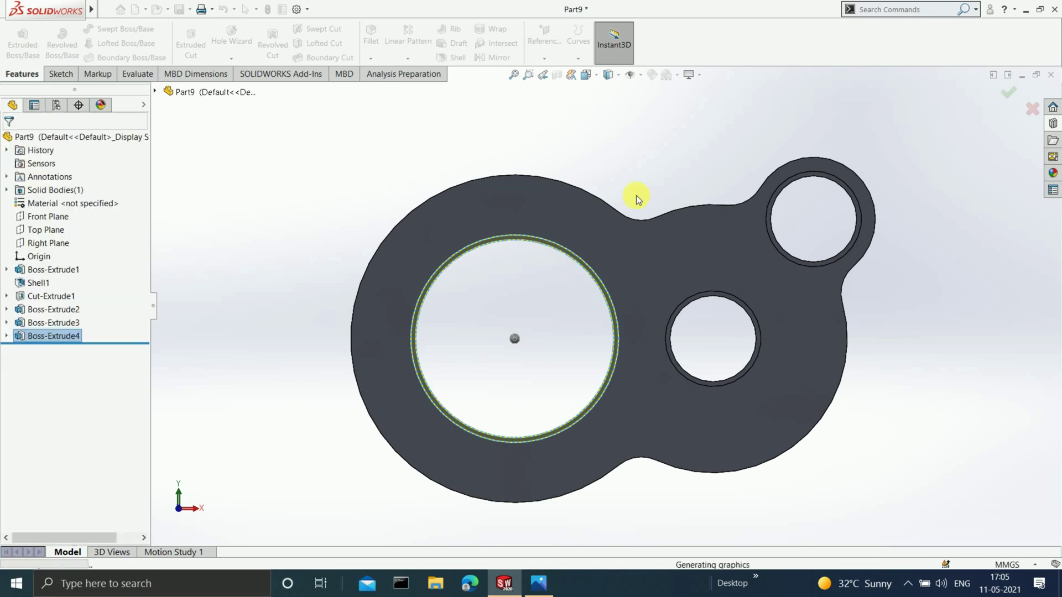
# Step: On the central hole's ring face, sketch a 20.5 mm radius circle centred on the origin along the ring's outer edge, and finish the sketch
pyautogui.moveTo(872, 303); pyautogui.dragTo(704, 301, button='middle')
pyautogui.scroll(-1, 704, 302)
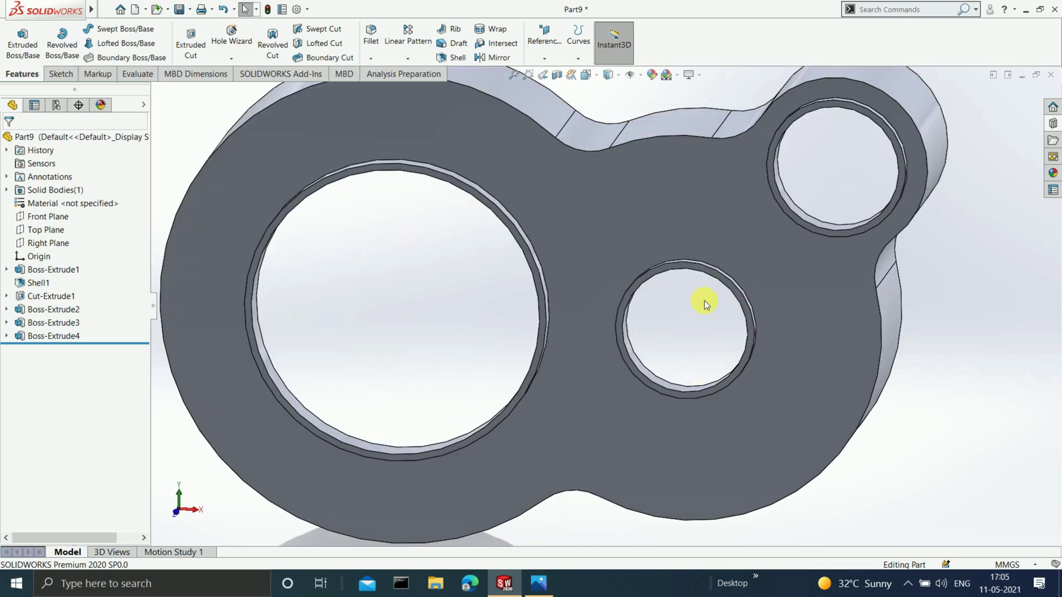
pyautogui.click(747, 315)
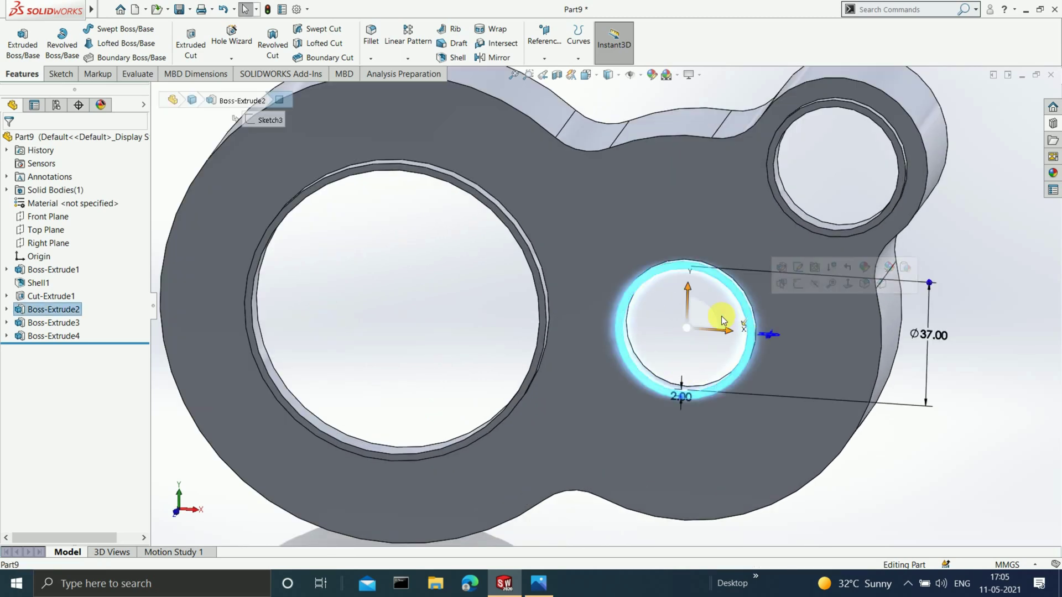
pyautogui.hotkey('ctrl', '8')
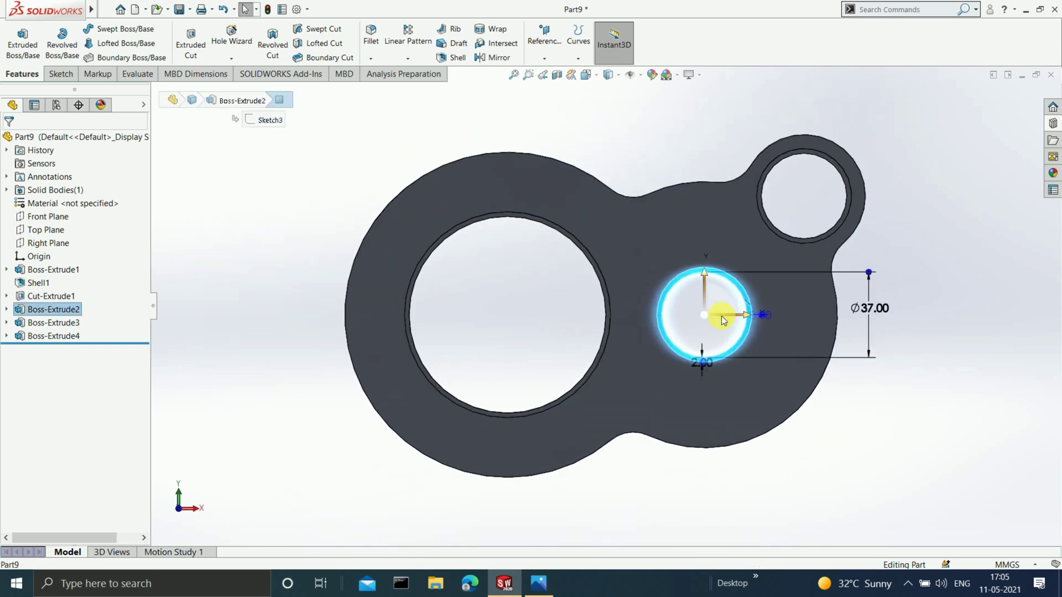
pyautogui.write('8')
pyautogui.scroll(-2, 736, 312)
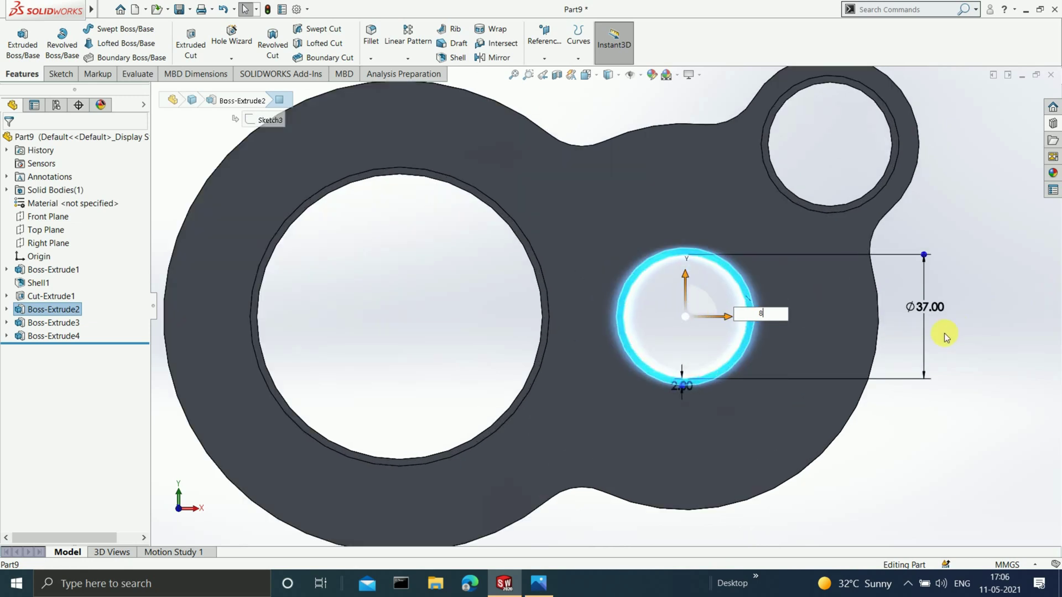
pyautogui.scroll(-3, 792, 325)
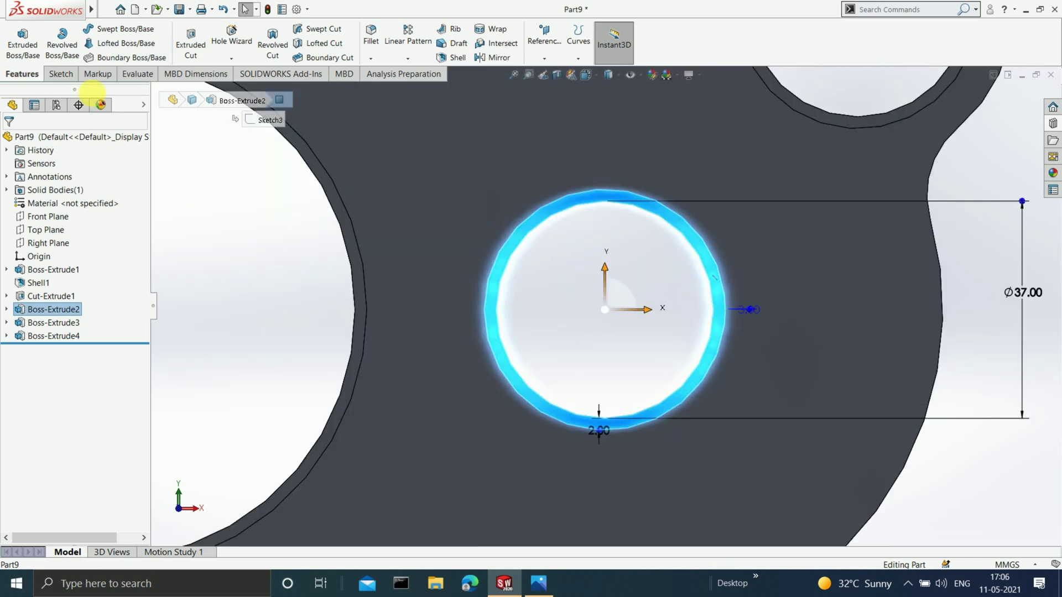
pyautogui.click(54, 75)
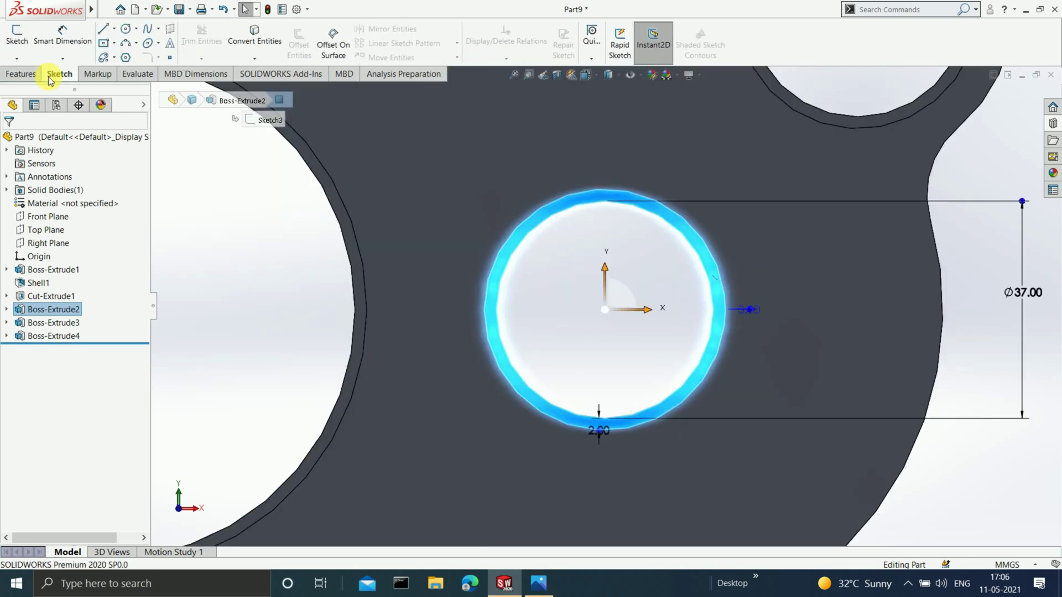
pyautogui.click(127, 32)
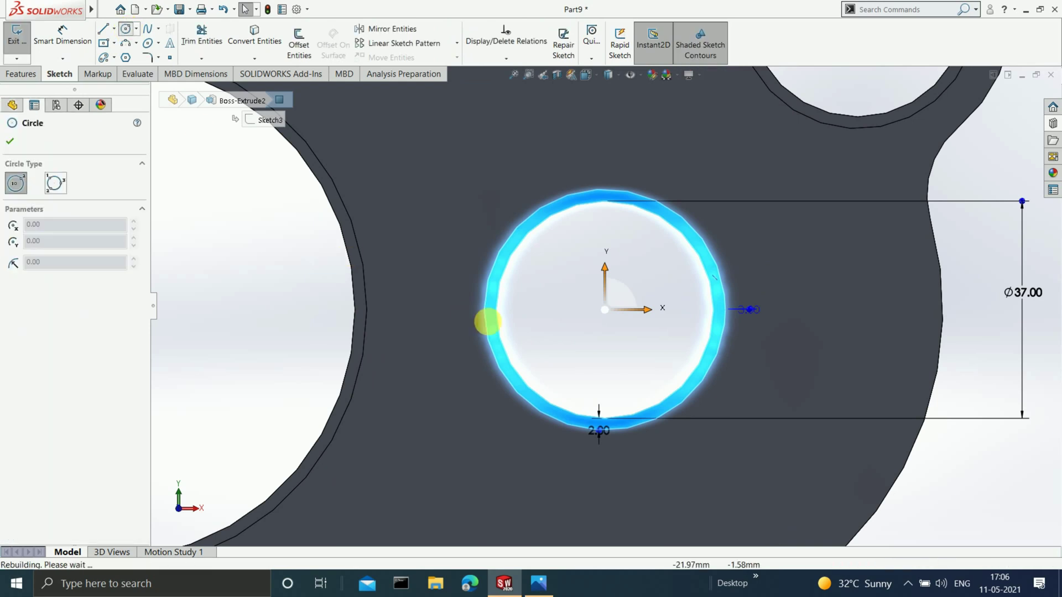
pyautogui.click(604, 309)
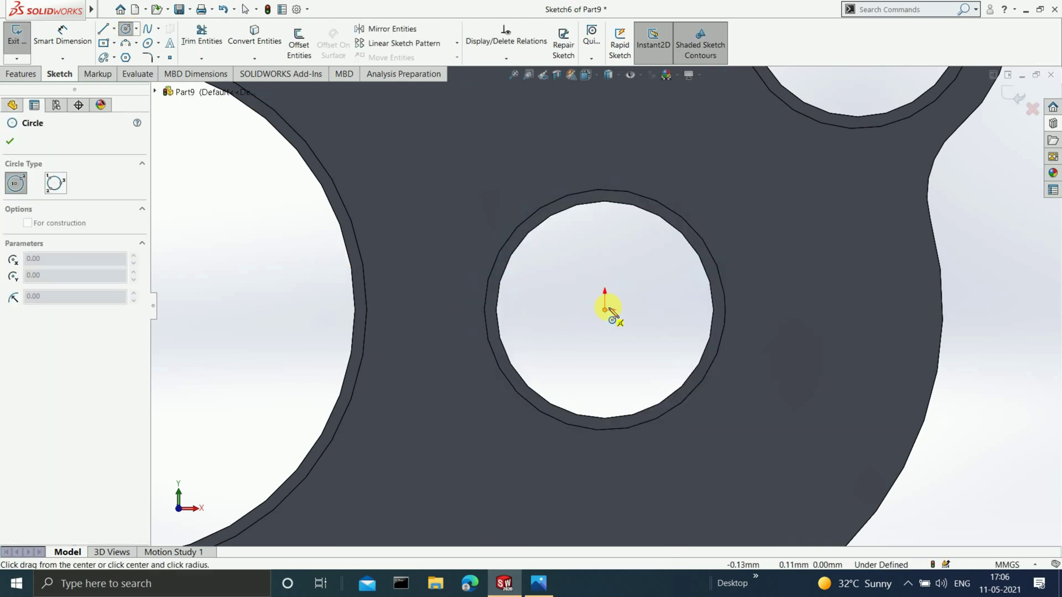
pyautogui.click(719, 268)
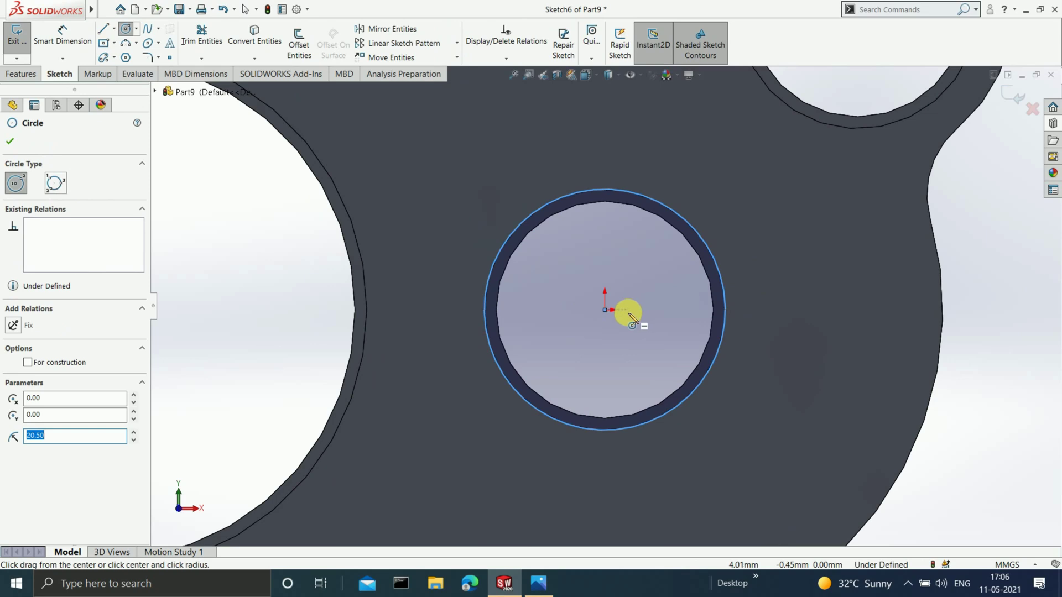
pyautogui.click(1012, 98)
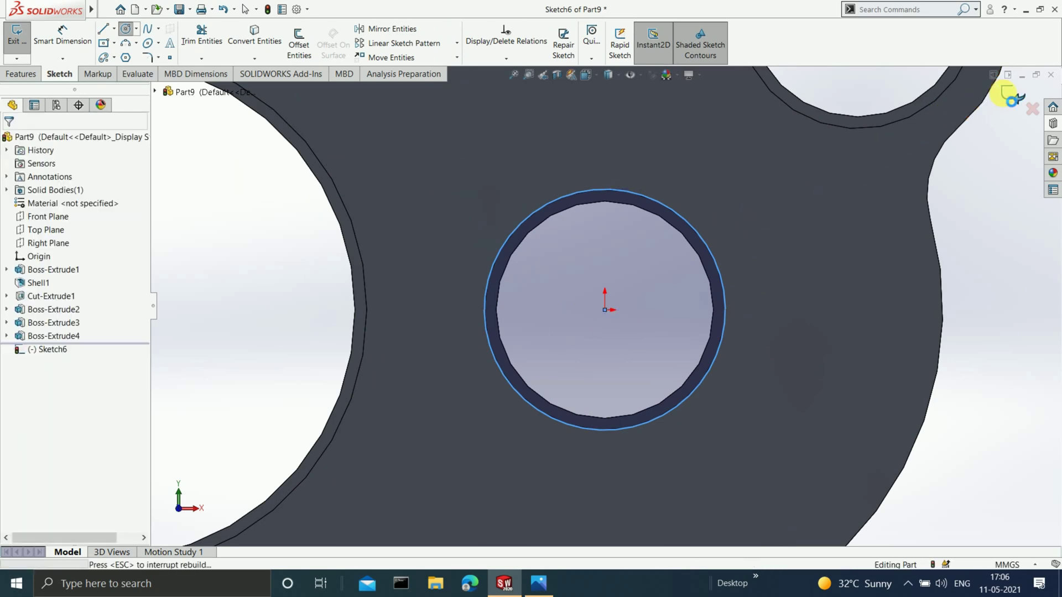
pyautogui.click(1005, 96)
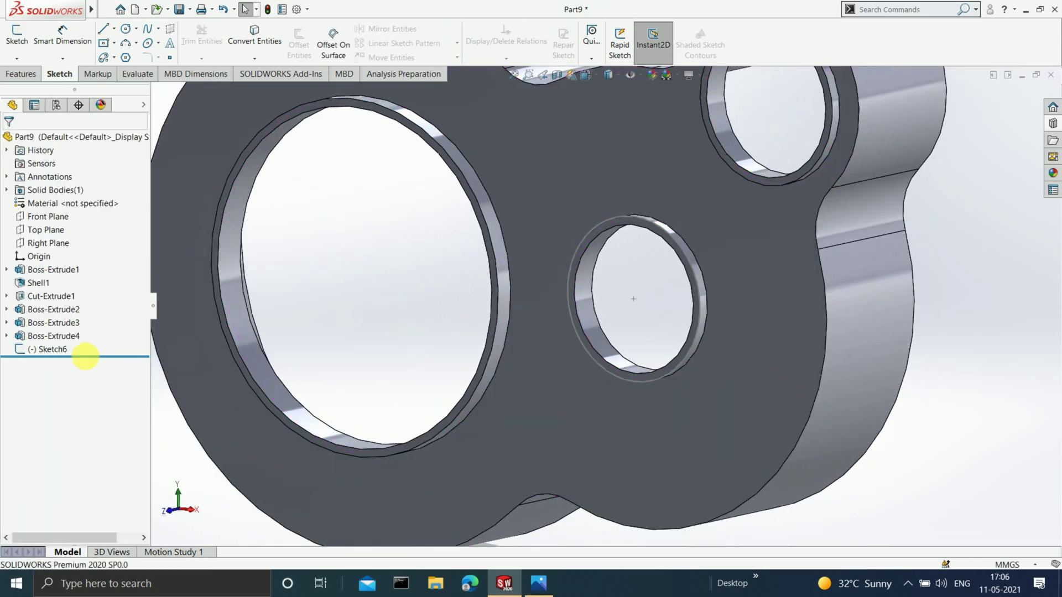
# Step: Extrude the circle over the central hole 2 mm as a blind boss merged with the body
pyautogui.click(46, 351)
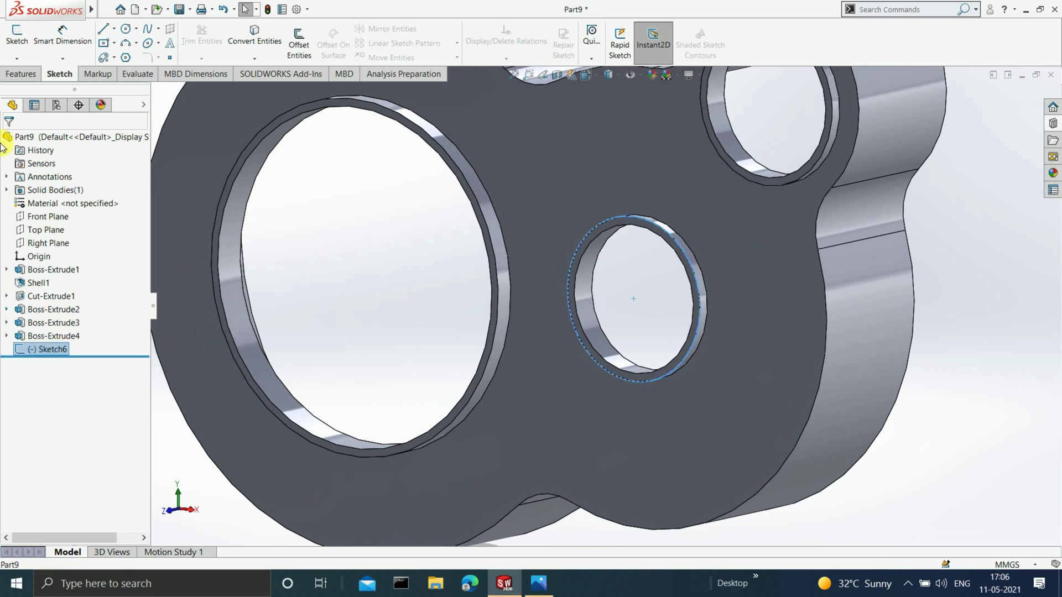
pyautogui.click(21, 74)
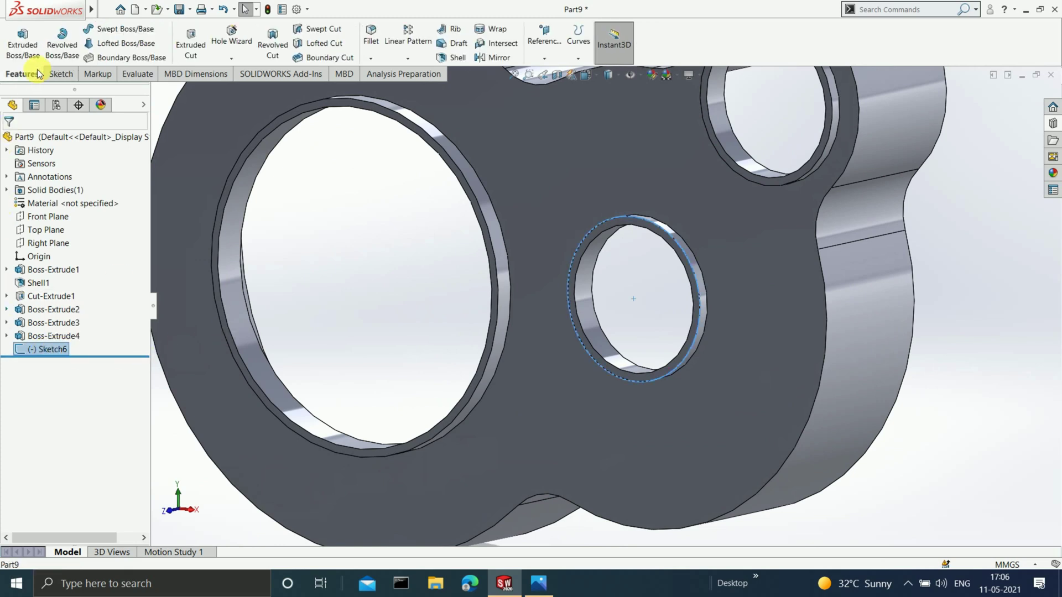
pyautogui.click(22, 44)
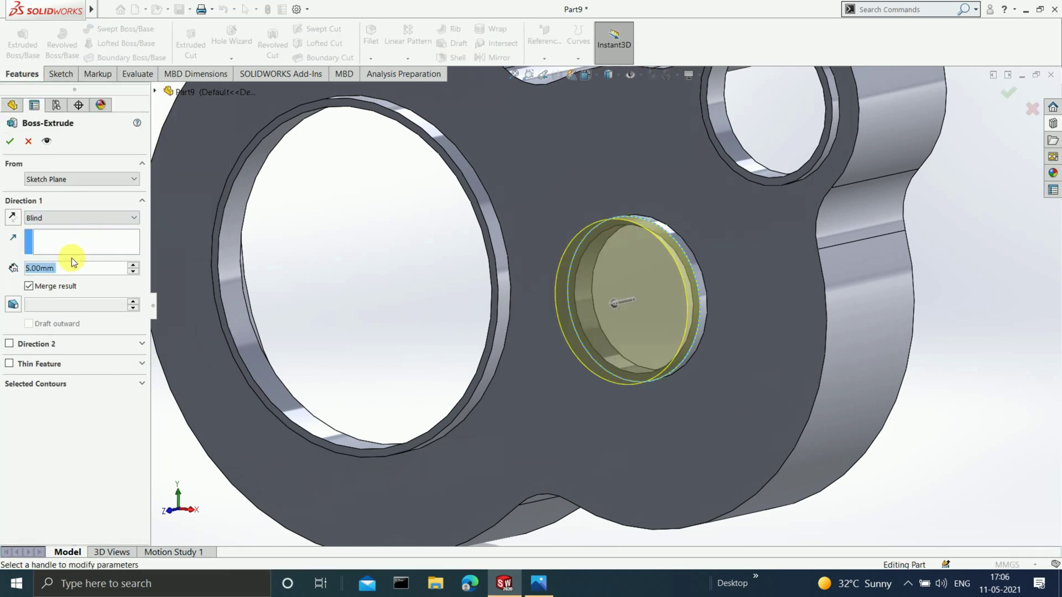
pyautogui.write('2')
pyautogui.press('Return')
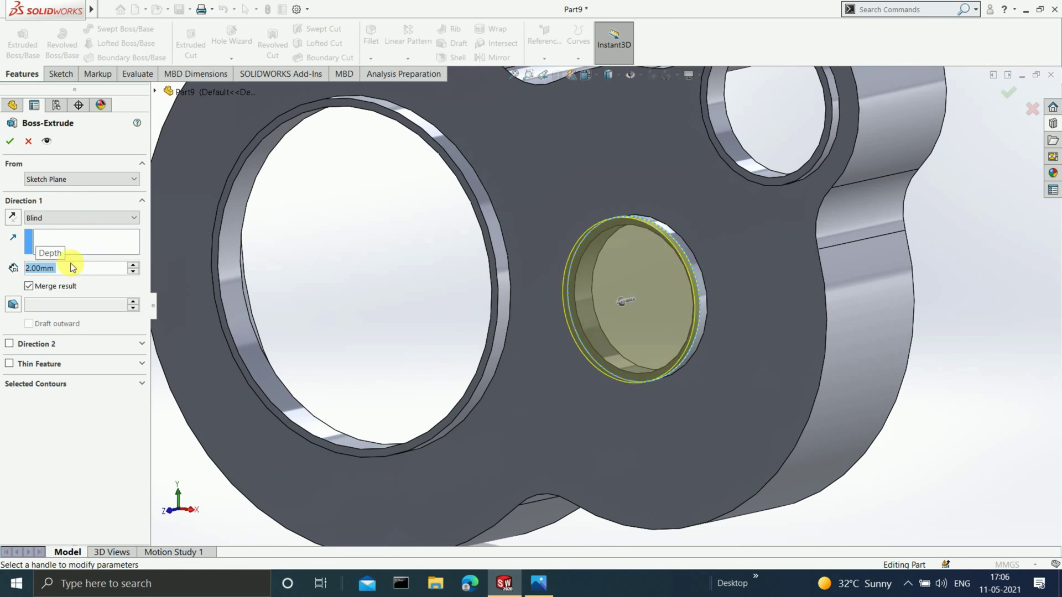
pyautogui.click(4, 144)
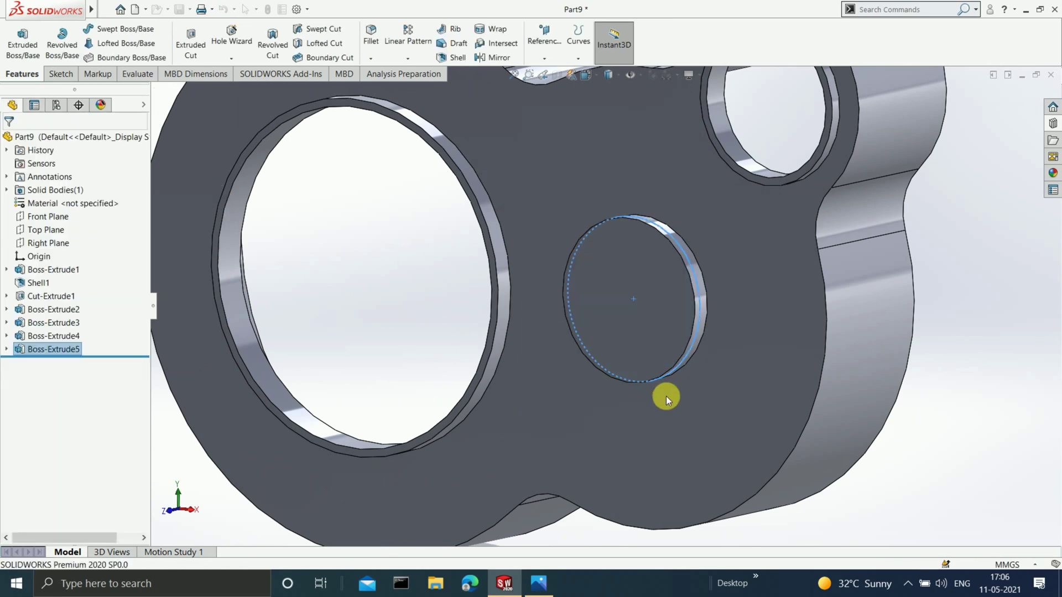
pyautogui.scroll(3, 665, 394)
pyautogui.click(814, 296)
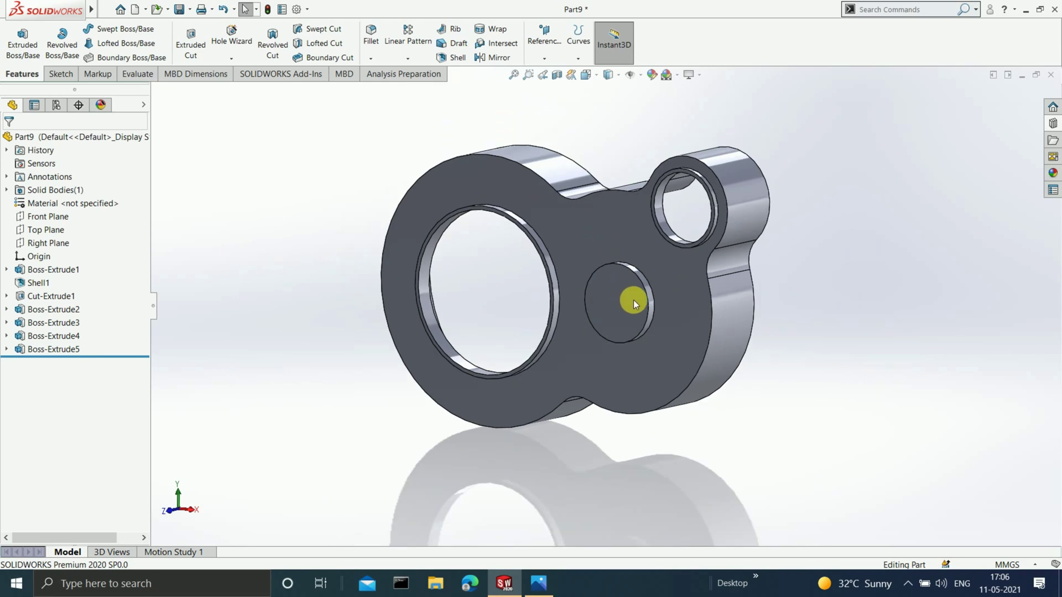
# Step: On the large hole's ring face, start a sketch and draw a 44.5 mm radius circle, concentric with the hole, along the ring's outer edge
pyautogui.scroll(-2, 632, 299)
pyautogui.scroll(2, 354, 244)
pyautogui.scroll(-2, 346, 241)
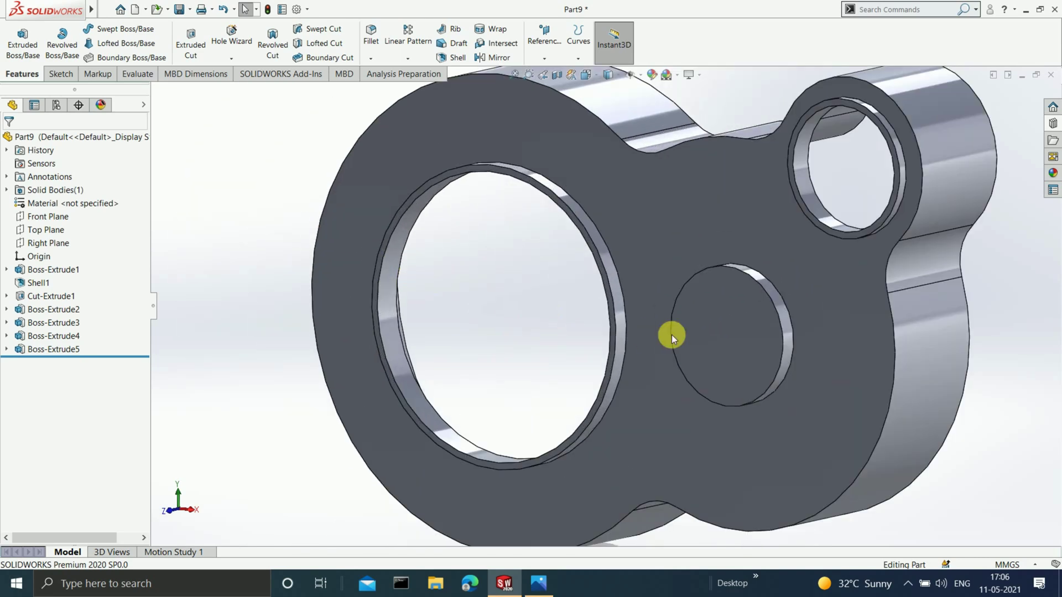
pyautogui.scroll(-3, 616, 343)
pyautogui.click(607, 368)
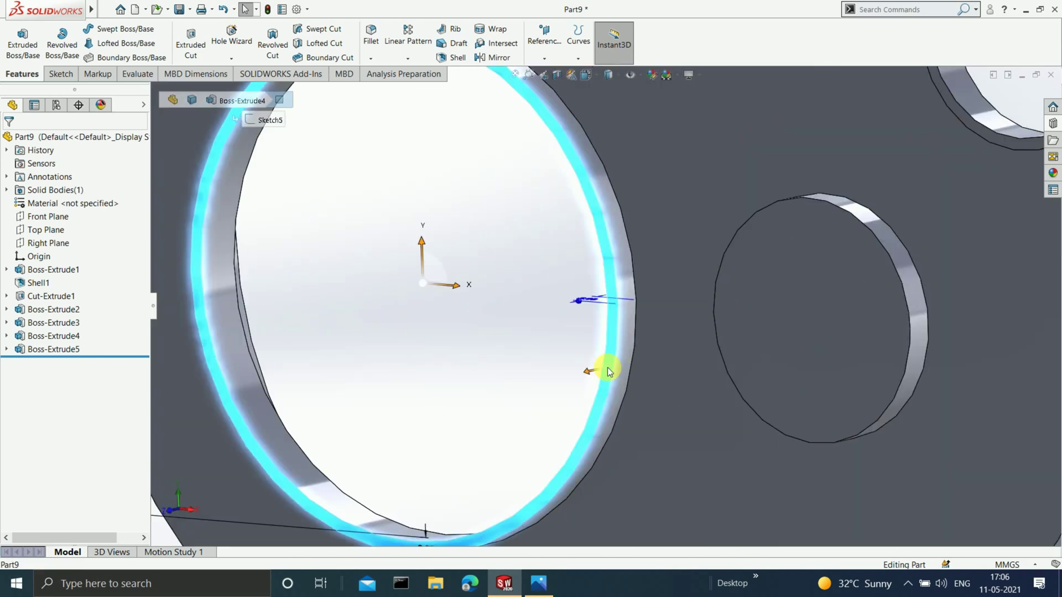
pyautogui.hotkey('ctrl', '8')
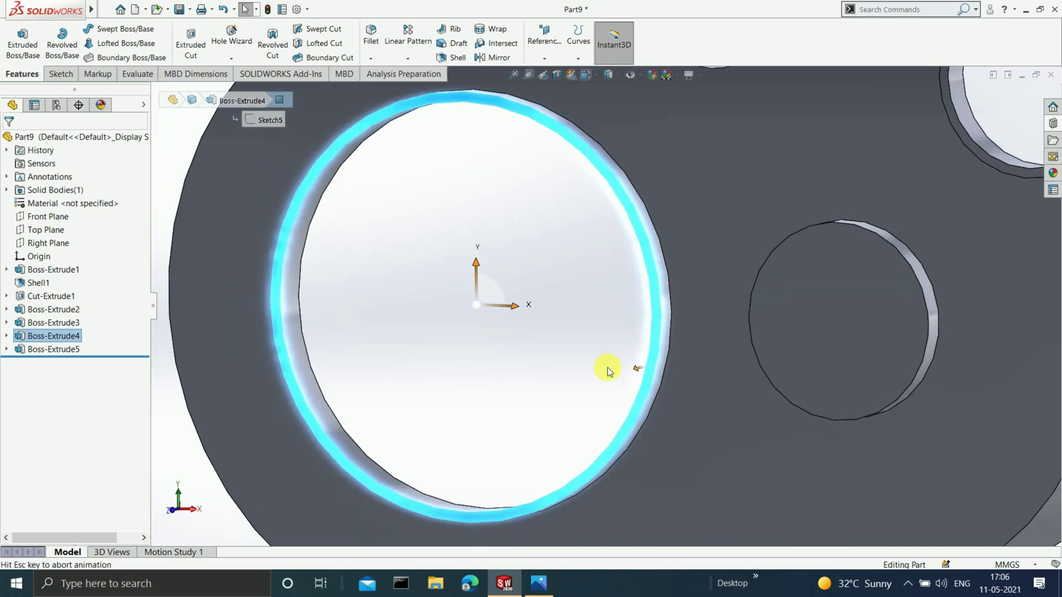
pyautogui.click(64, 74)
pyautogui.click(127, 32)
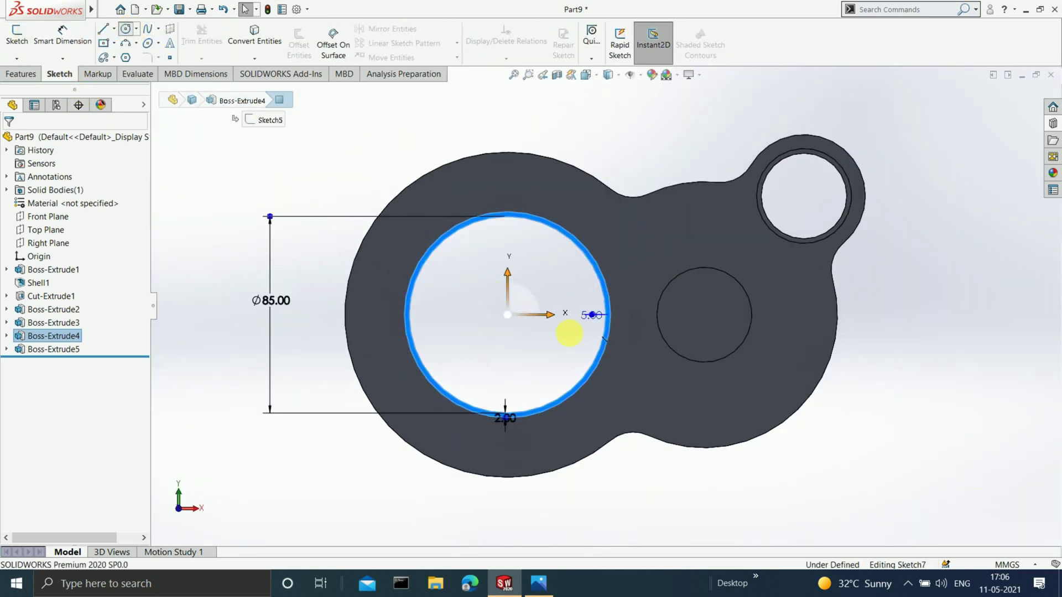
pyautogui.scroll(3, 515, 365)
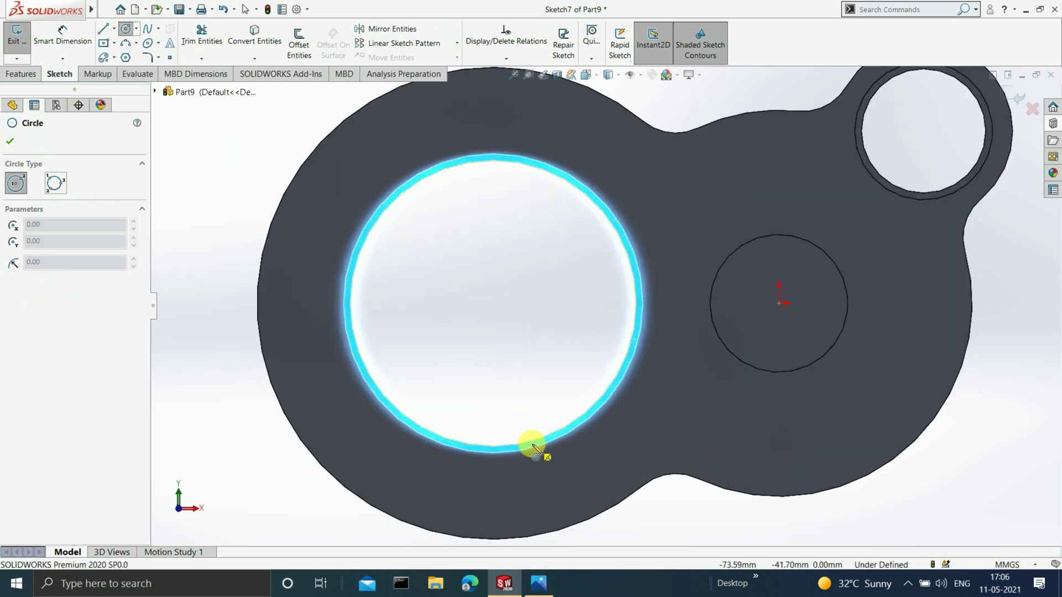
pyautogui.click(493, 303)
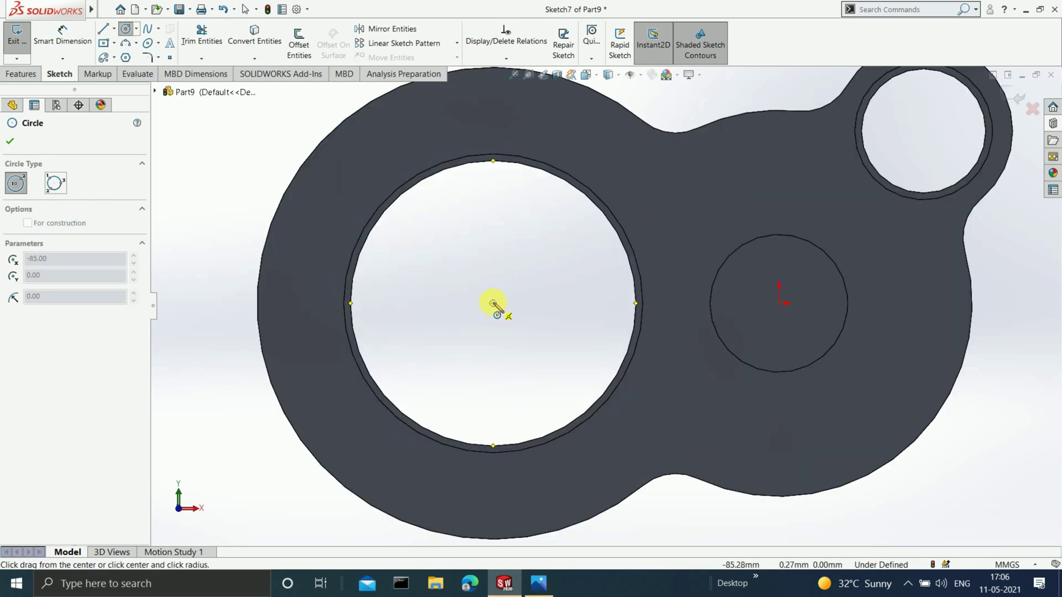
pyautogui.click(625, 235)
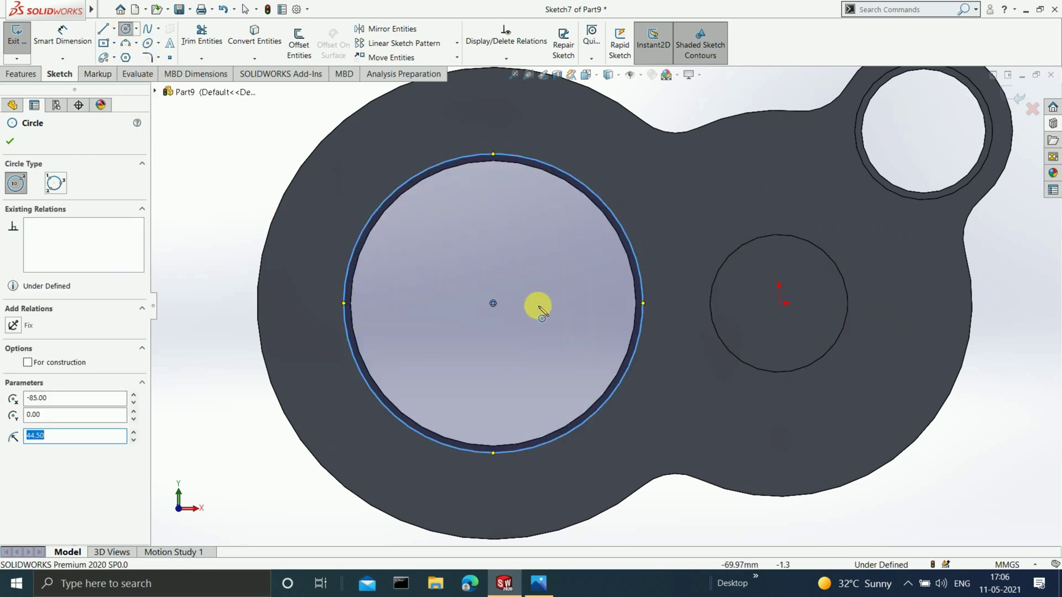
# Step: Draw a smaller concentric circle inside the large hole and set its diameter to 66 mm
pyautogui.click(493, 303)
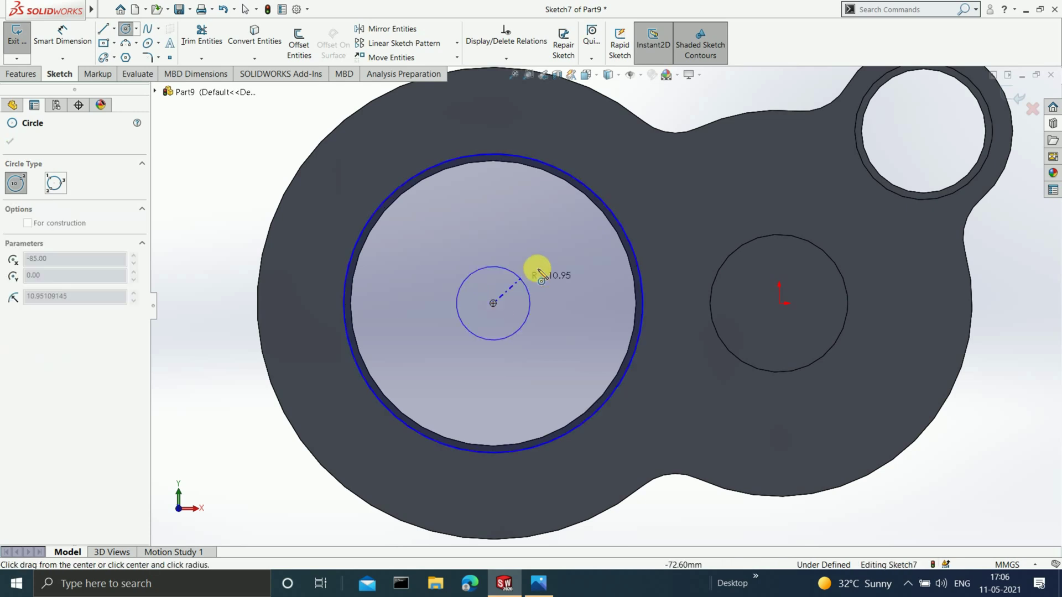
pyautogui.click(571, 225)
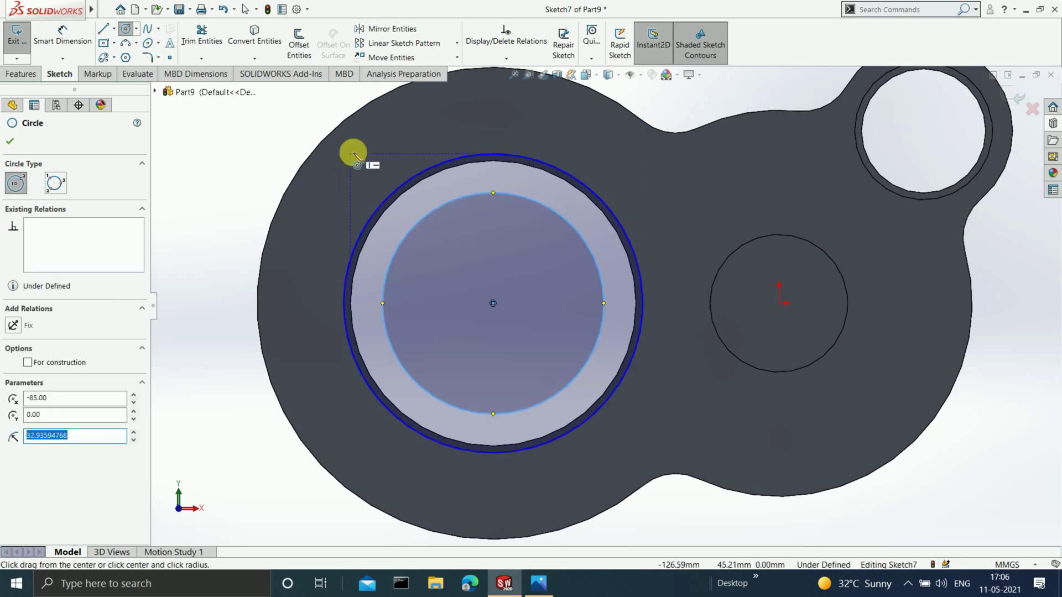
pyautogui.click(86, 50)
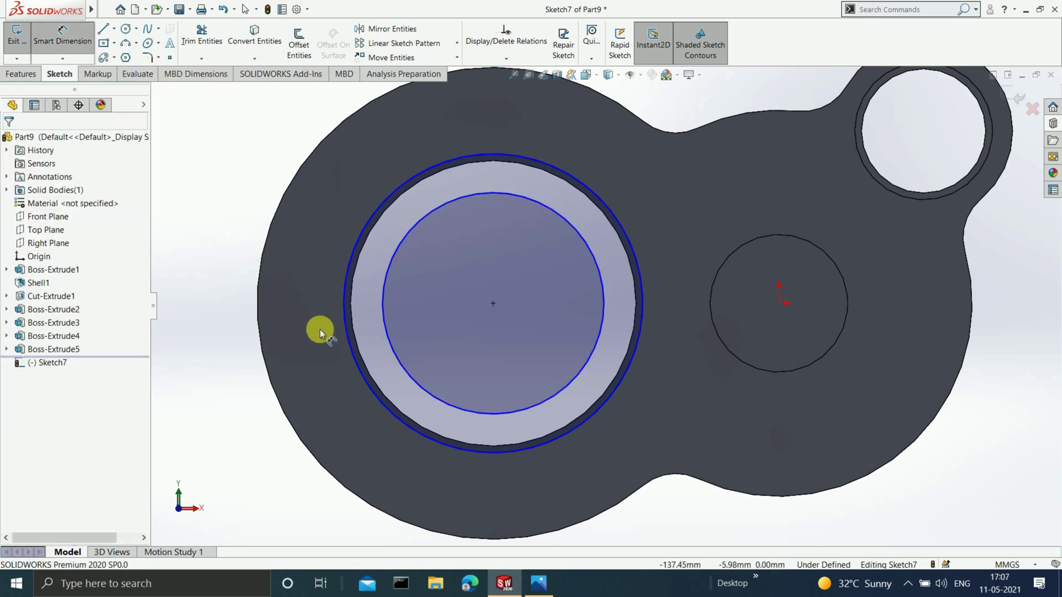
pyautogui.click(392, 352)
pyautogui.click(217, 285)
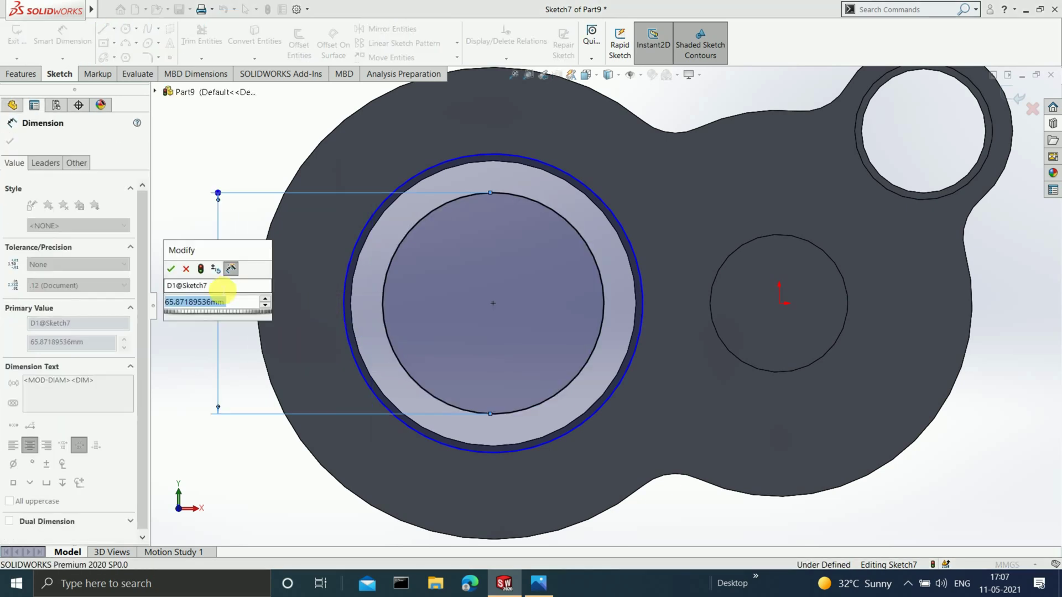
pyautogui.write('66')
pyautogui.press('Return')
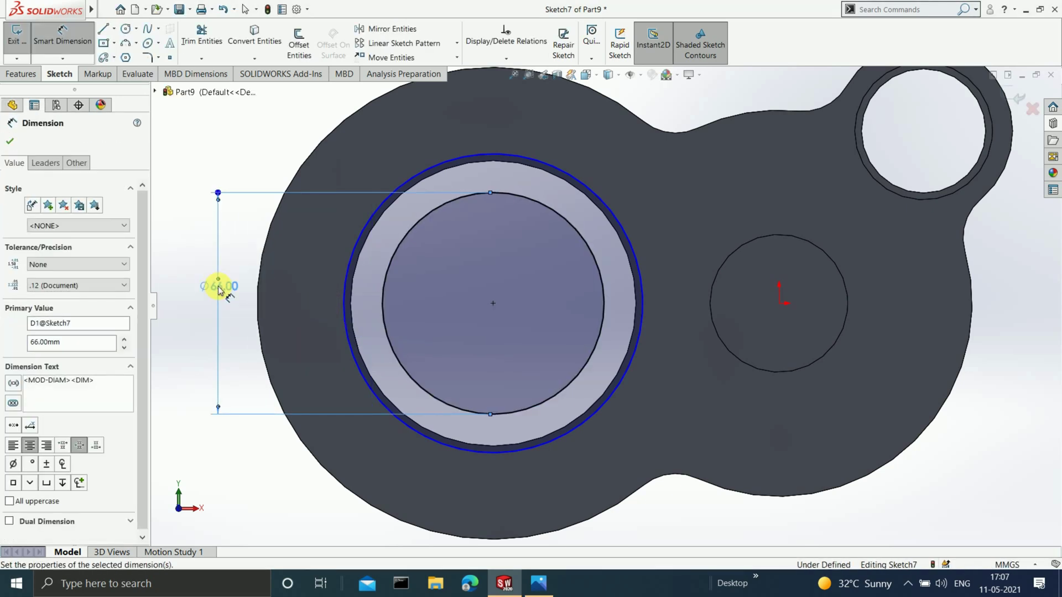
# Step: Dimension the diameter of the outer circle around the large hole and finish the sketch
pyautogui.click(576, 178)
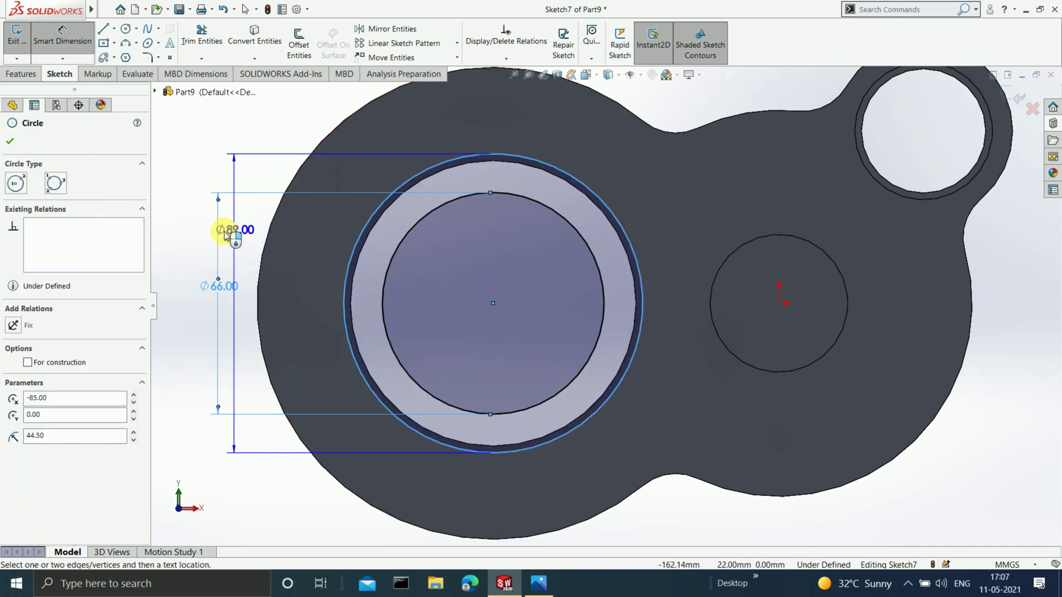
pyautogui.click(244, 235)
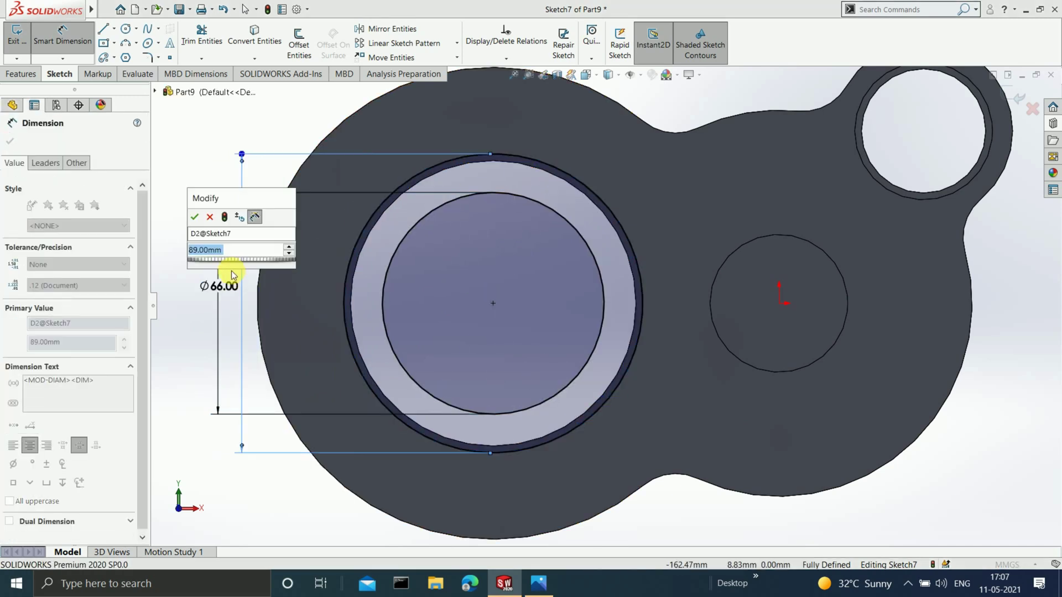
pyautogui.click(198, 217)
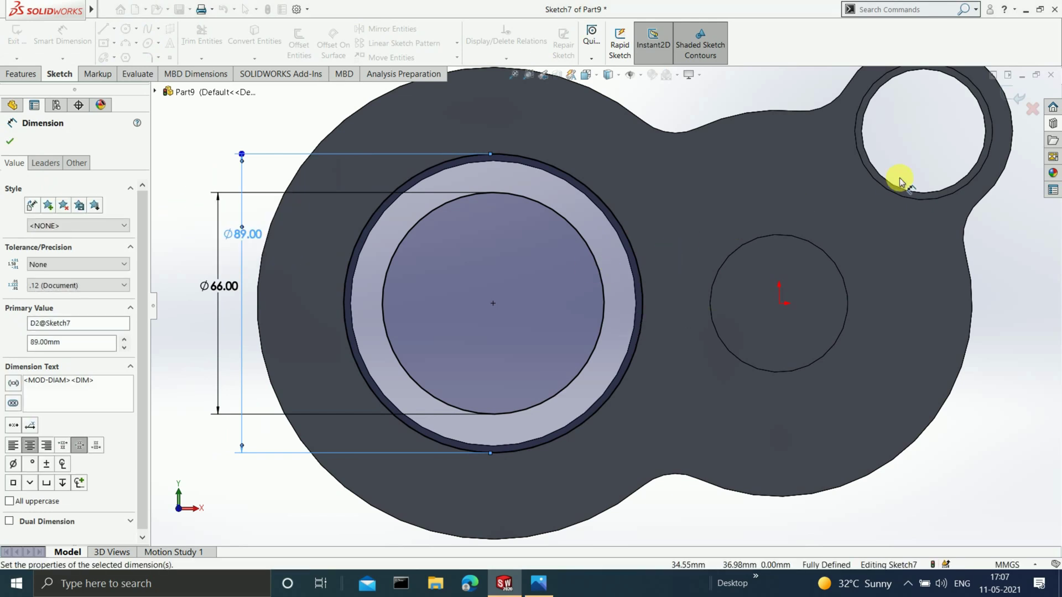
pyautogui.click(1007, 102)
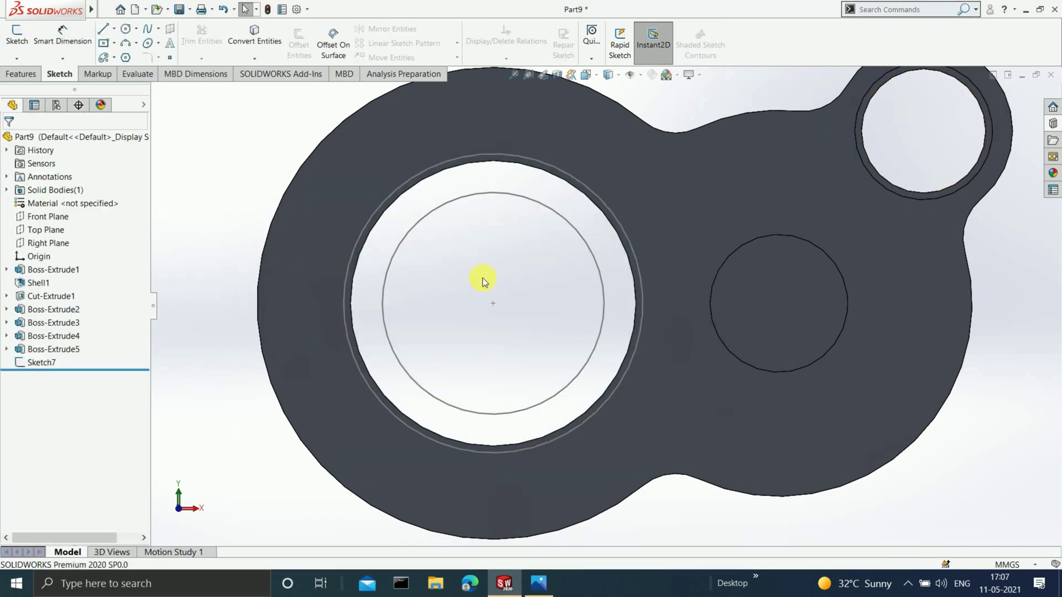
# Step: Extrude the two-circle sketch at the large hole 2 mm as a blind boss merged with the body
pyautogui.click(40, 363)
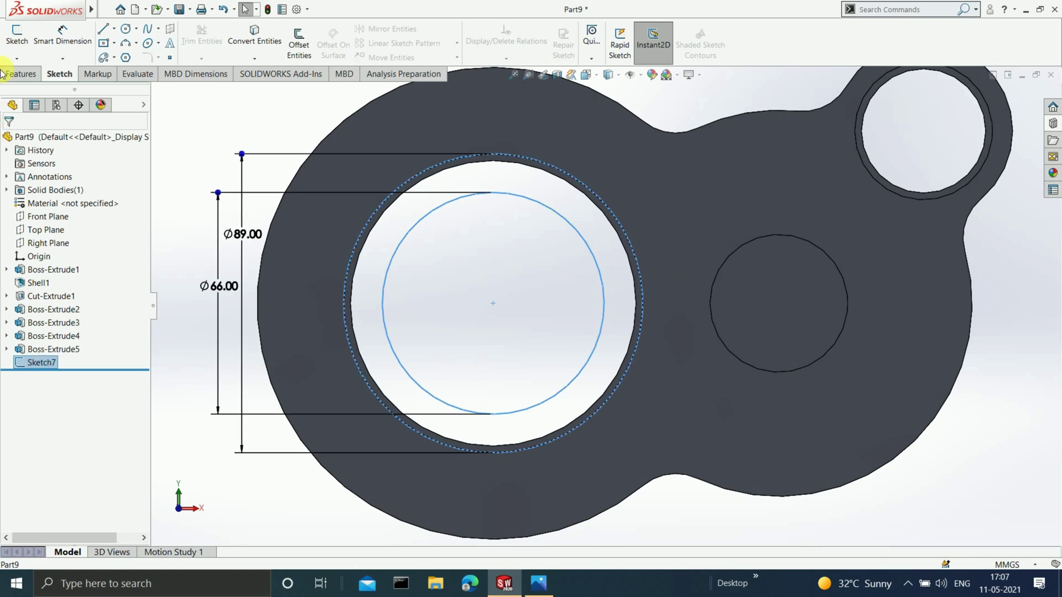
pyautogui.click(19, 72)
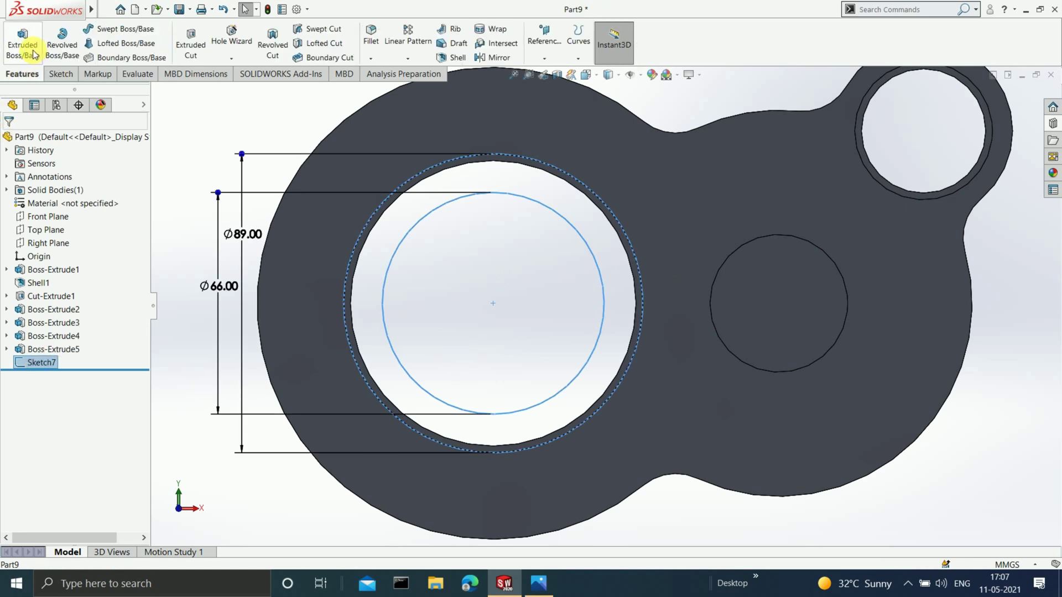
pyautogui.click(35, 53)
pyautogui.moveTo(758, 294); pyautogui.dragTo(687, 325, button='middle')
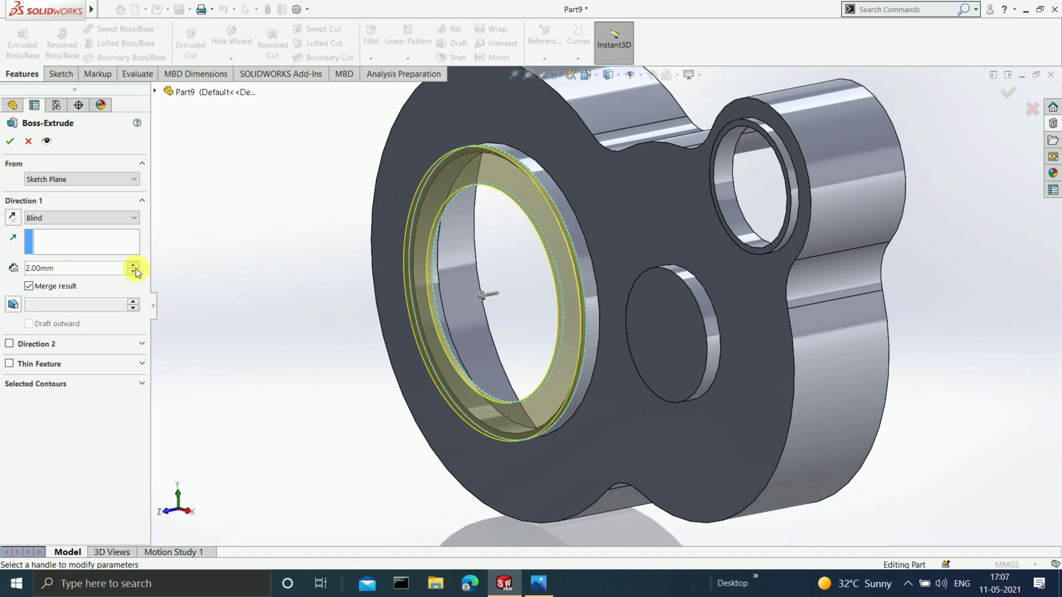
pyautogui.click(9, 141)
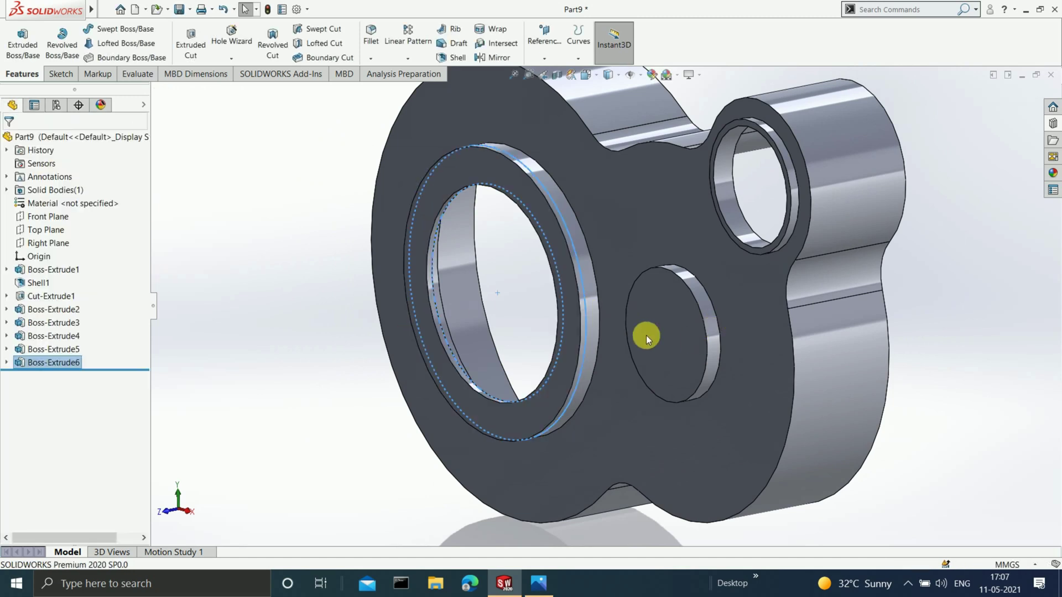
pyautogui.click(234, 282)
# Step: On the small upper hole's ring face, start a sketch and draw a concentric circle 41 mm in diameter along the ring's outer edge
pyautogui.moveTo(731, 331); pyautogui.dragTo(838, 272, button='middle')
pyautogui.scroll(-3, 838, 273)
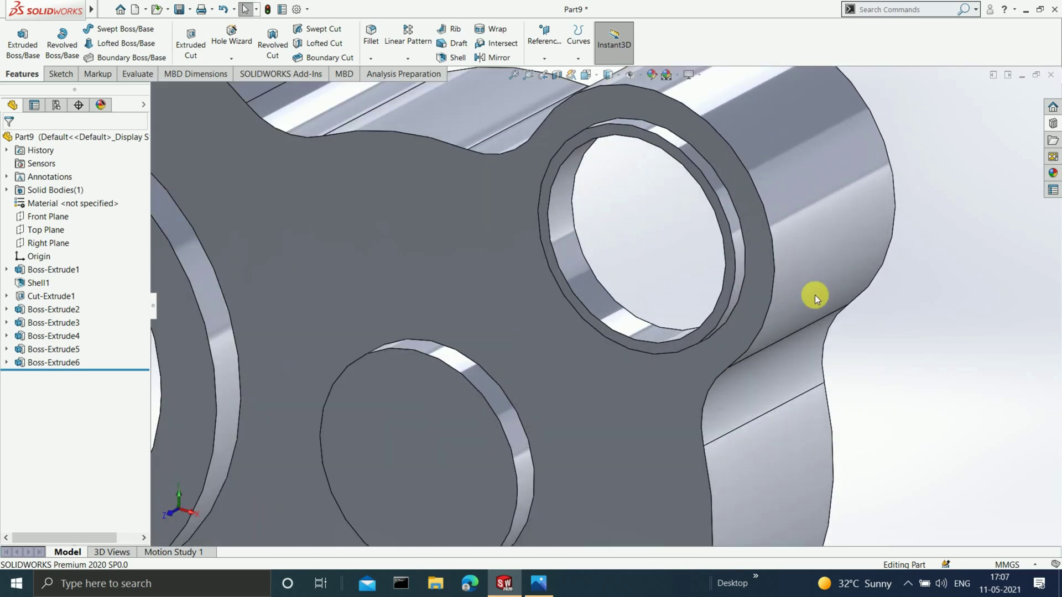
pyautogui.click(685, 345)
pyautogui.hotkey('ctrl', '1')
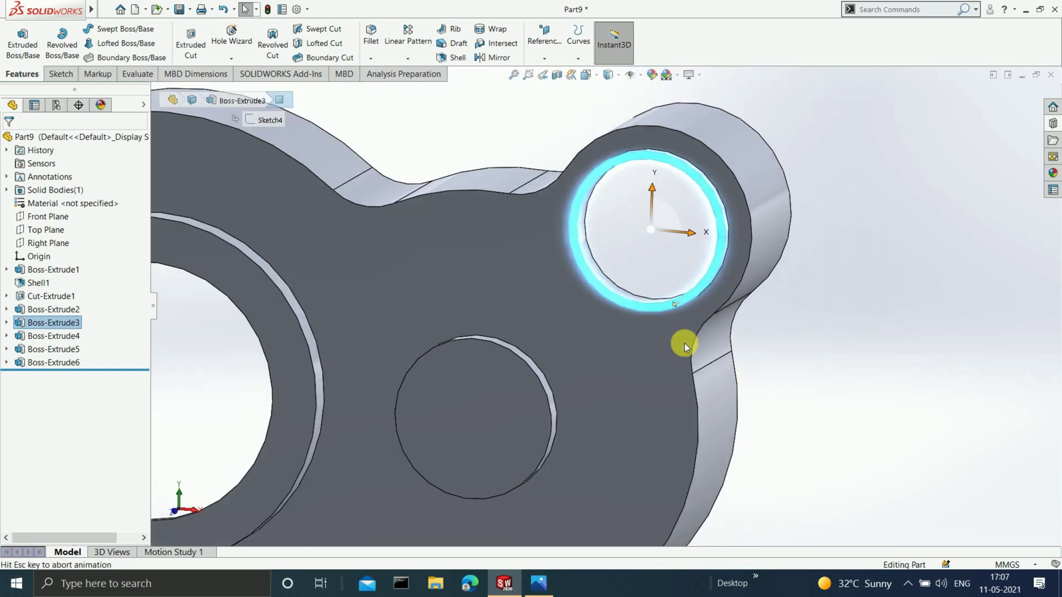
pyautogui.click(61, 73)
pyautogui.click(16, 36)
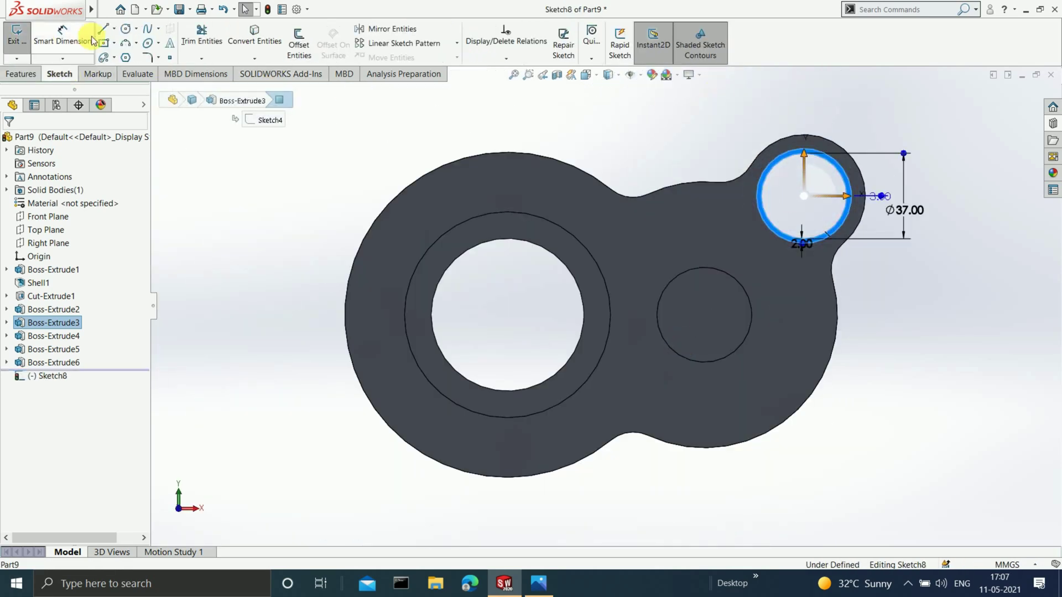
pyautogui.click(127, 30)
pyautogui.scroll(-4, 829, 188)
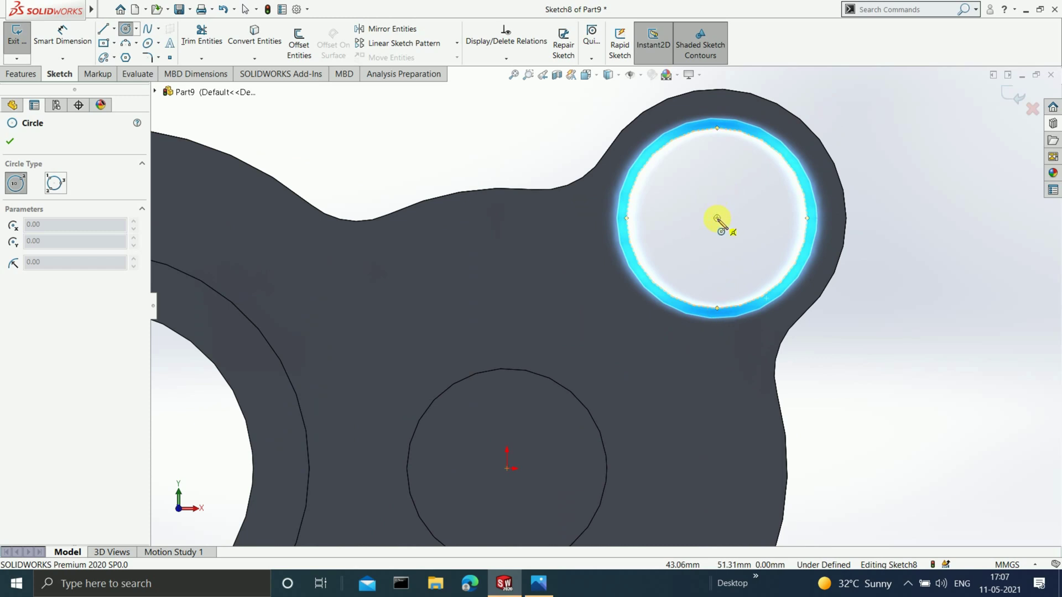
pyautogui.click(717, 219)
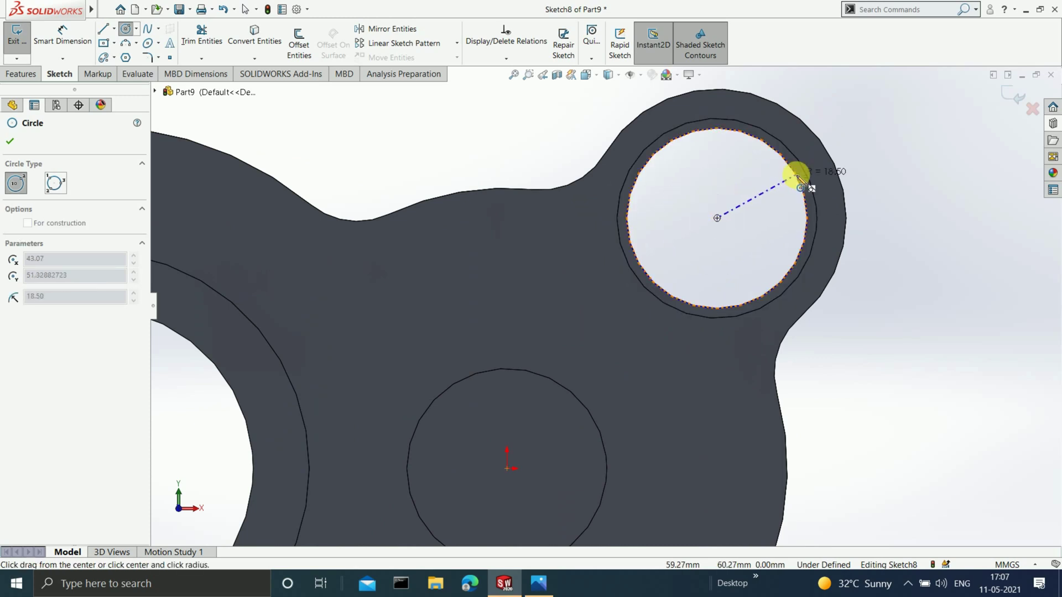
pyautogui.click(800, 167)
pyautogui.press('Escape')
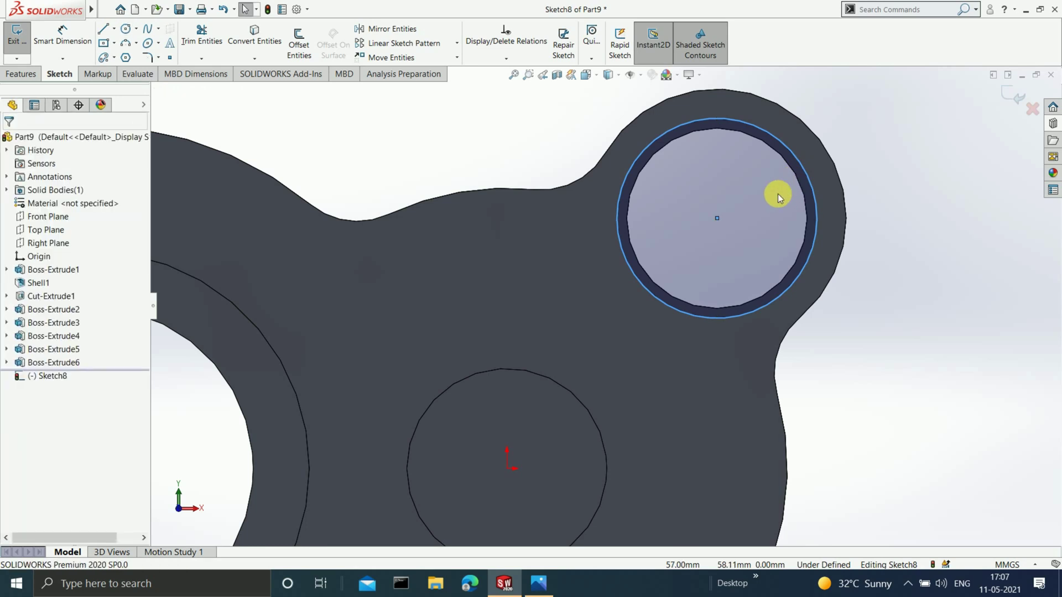
# Step: Draw a smaller concentric circle inside the small upper hole and set its diameter to 26 mm
pyautogui.click(129, 30)
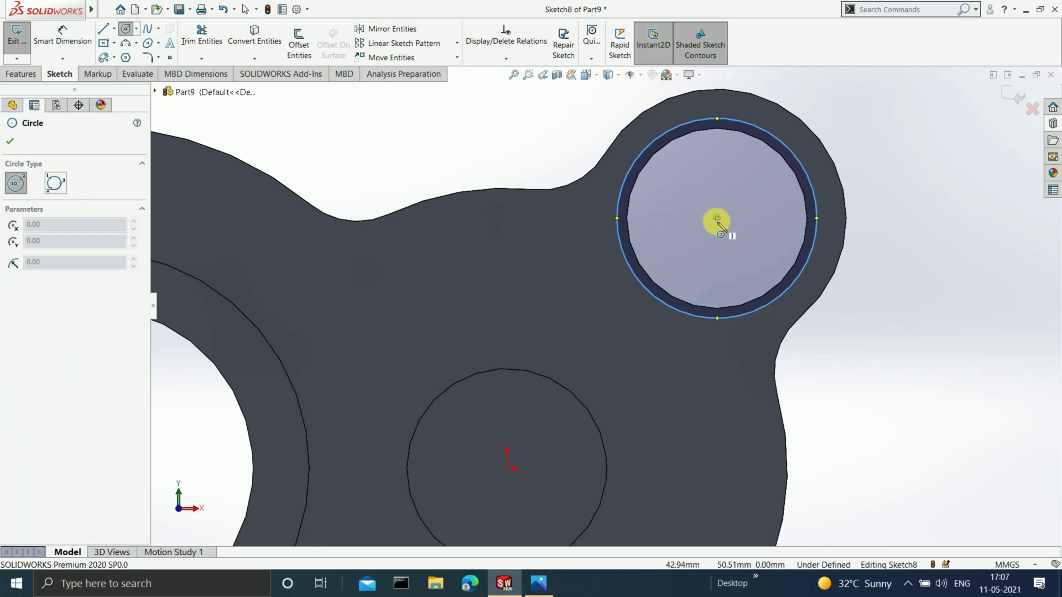
pyautogui.click(717, 218)
pyautogui.click(779, 187)
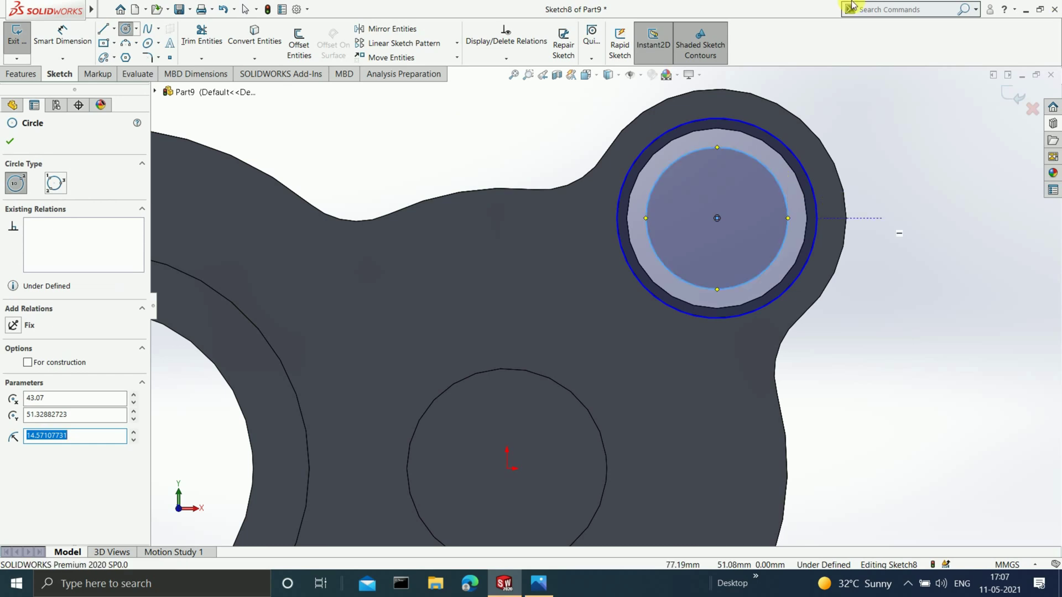
pyautogui.click(62, 35)
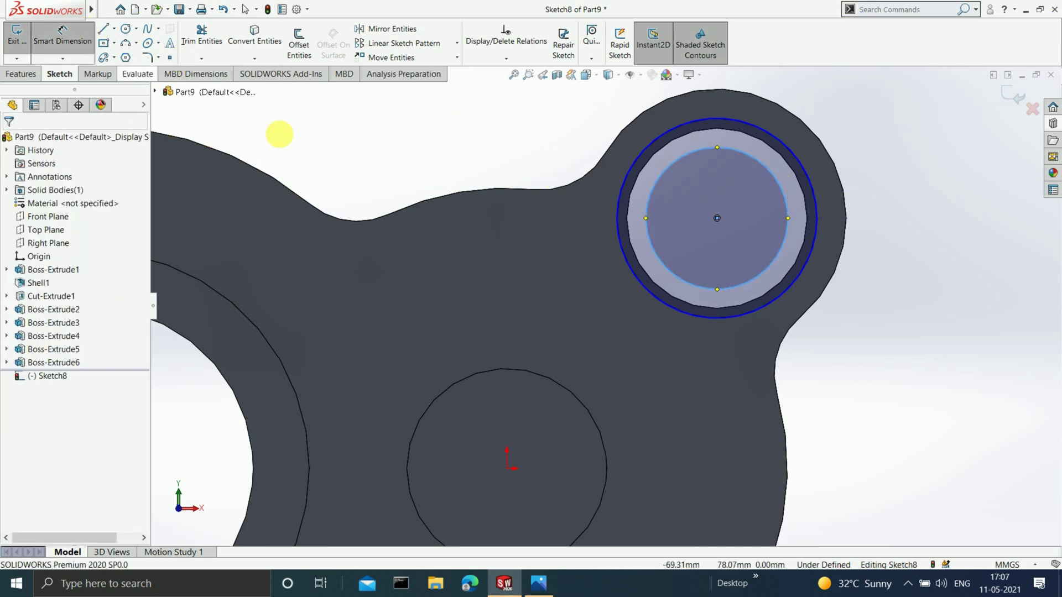
pyautogui.click(651, 250)
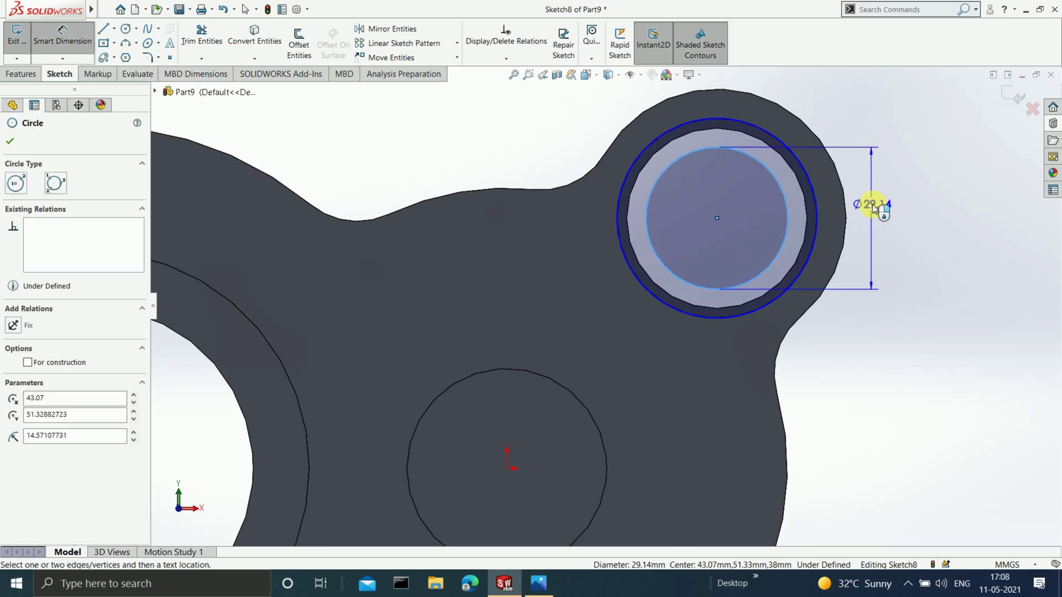
pyautogui.click(870, 205)
pyautogui.write('26')
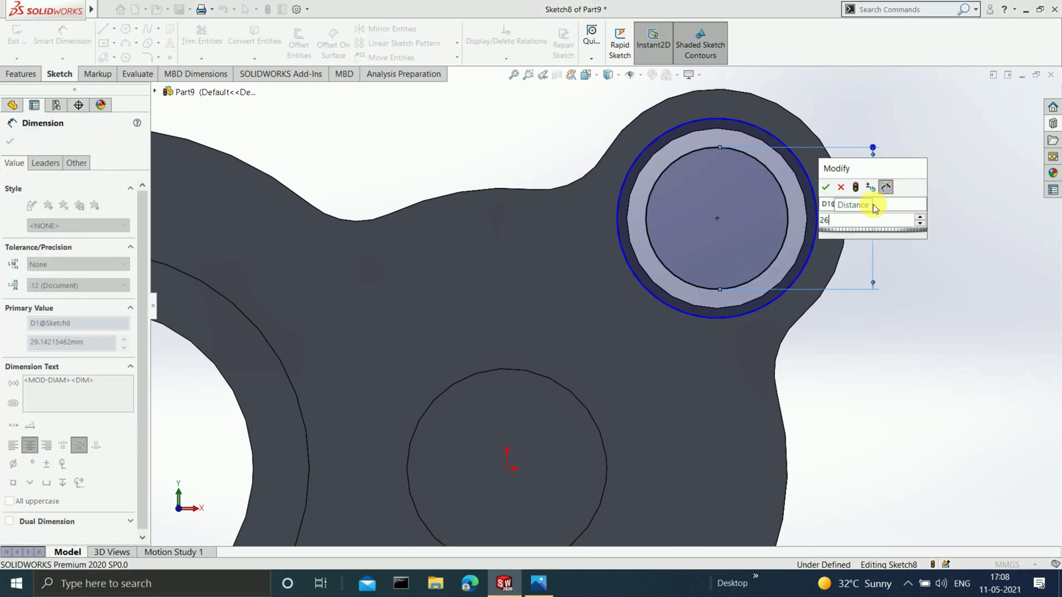
pyautogui.press('Return')
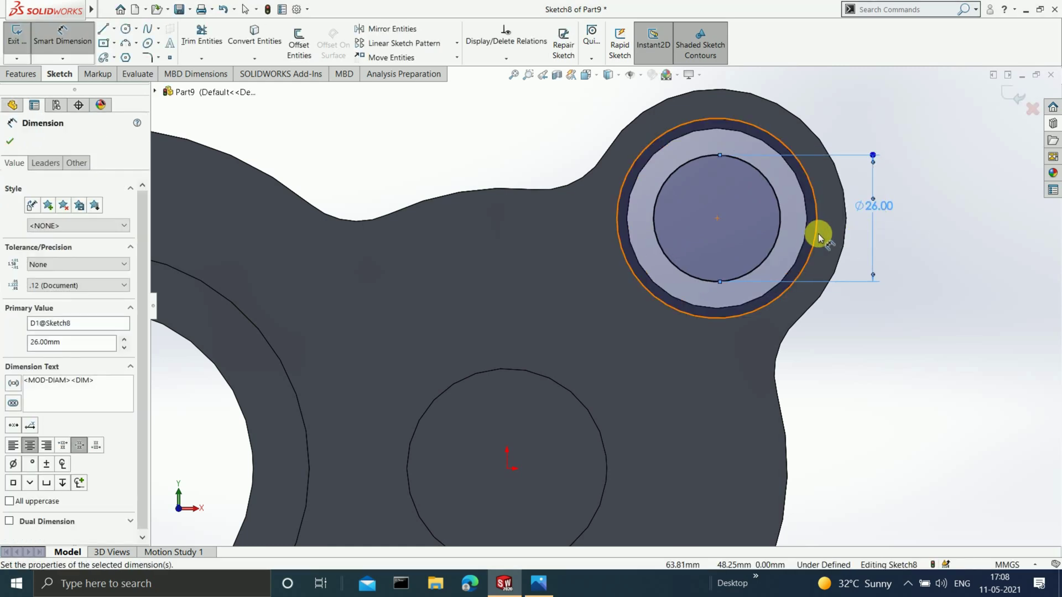
# Step: Dimension the diameter of the outer circle around the small upper hole and finish the sketch
pyautogui.click(817, 236)
pyautogui.click(936, 200)
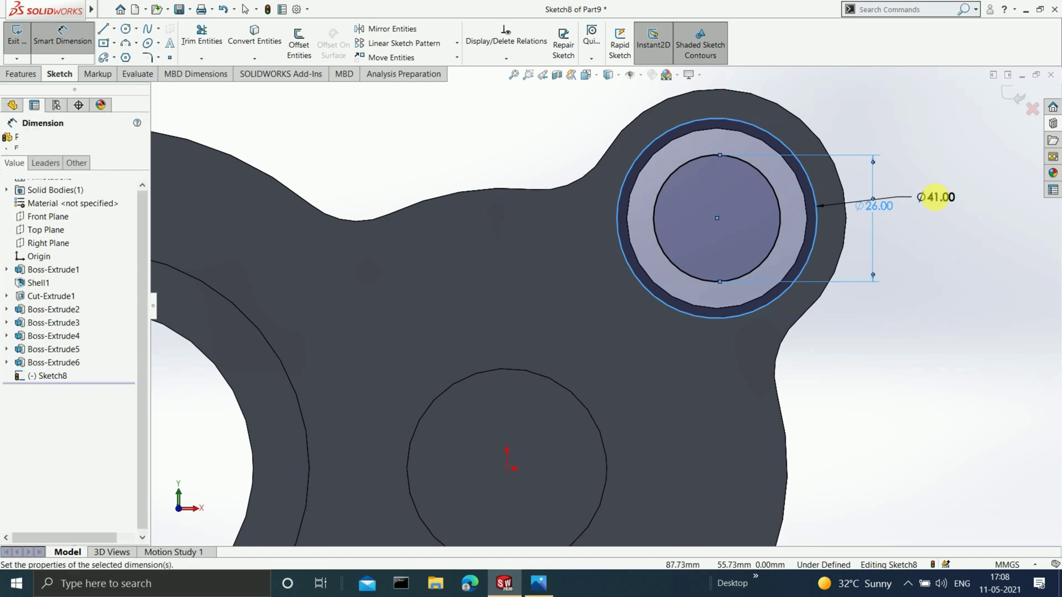
pyautogui.click(888, 180)
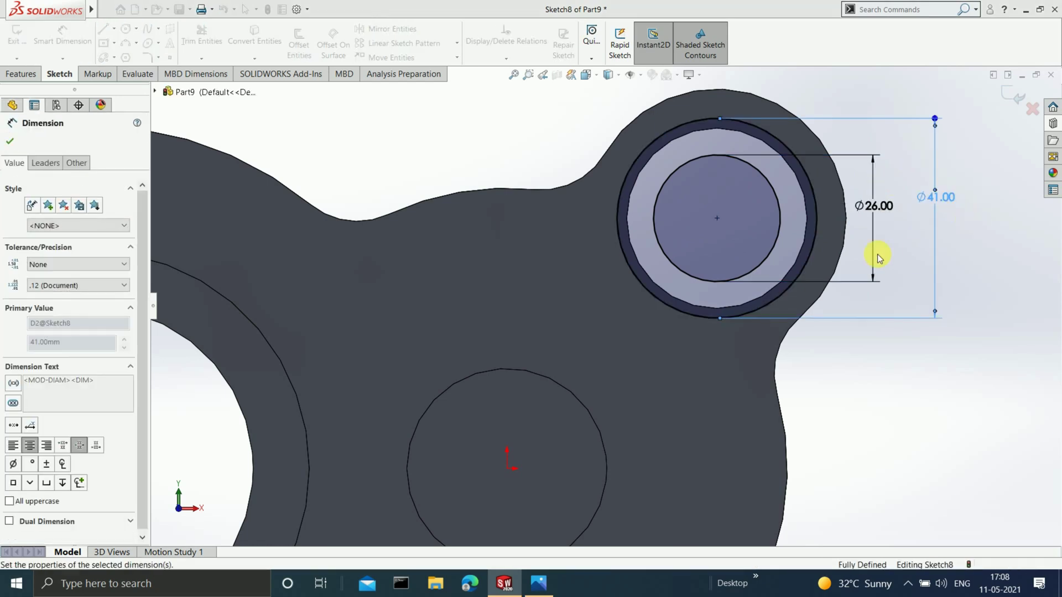
pyautogui.scroll(3, 829, 276)
pyautogui.click(1012, 96)
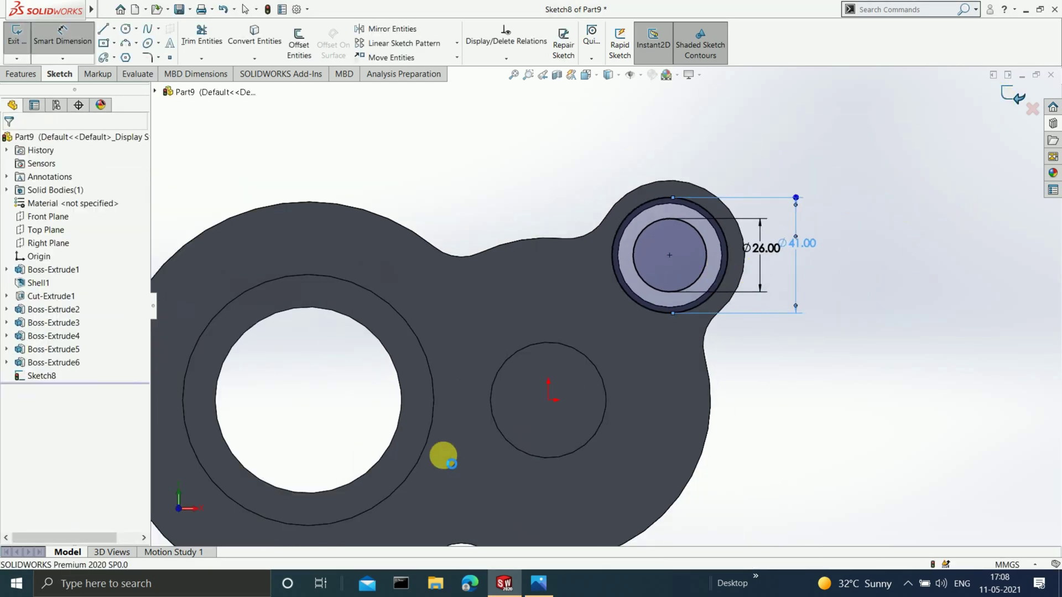
# Step: Extrude the two-circle sketch at the small upper hole 2 mm as a blind boss merged with the body
pyautogui.scroll(2, 446, 430)
pyautogui.scroll(-2, 445, 427)
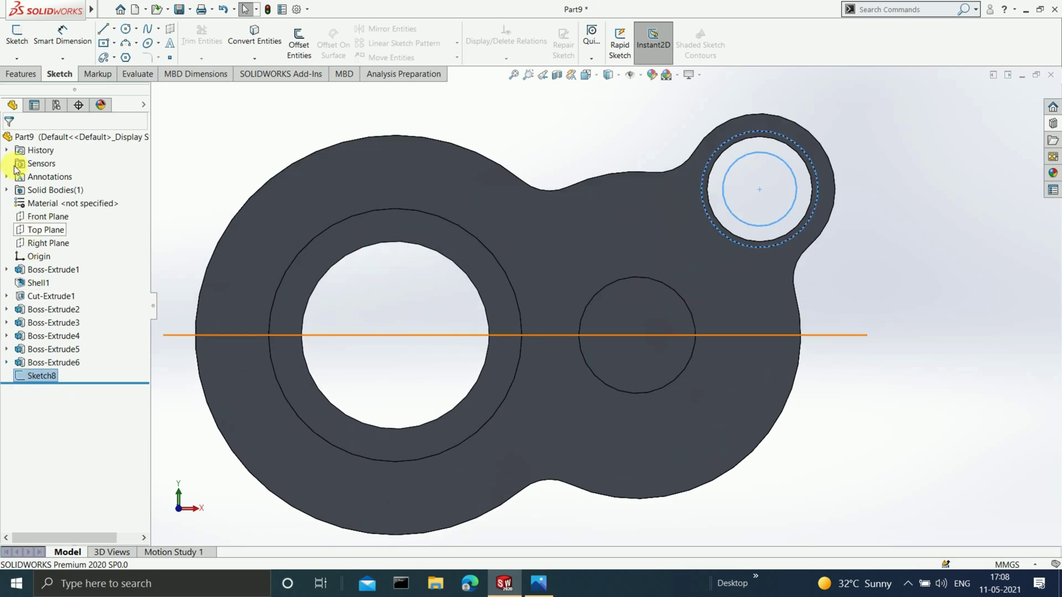
pyautogui.click(16, 79)
pyautogui.click(24, 58)
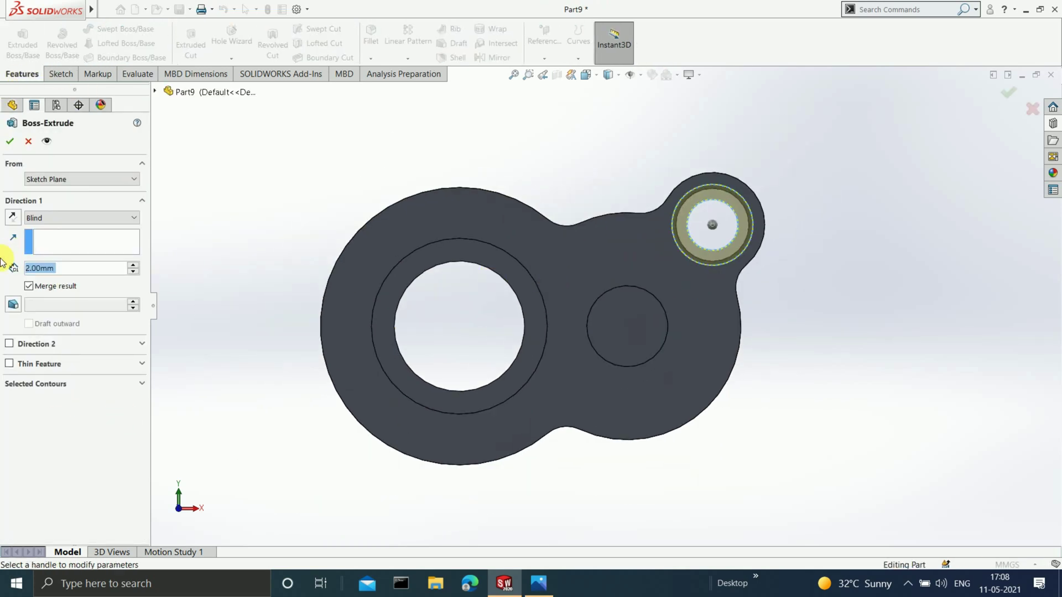
pyautogui.click(11, 142)
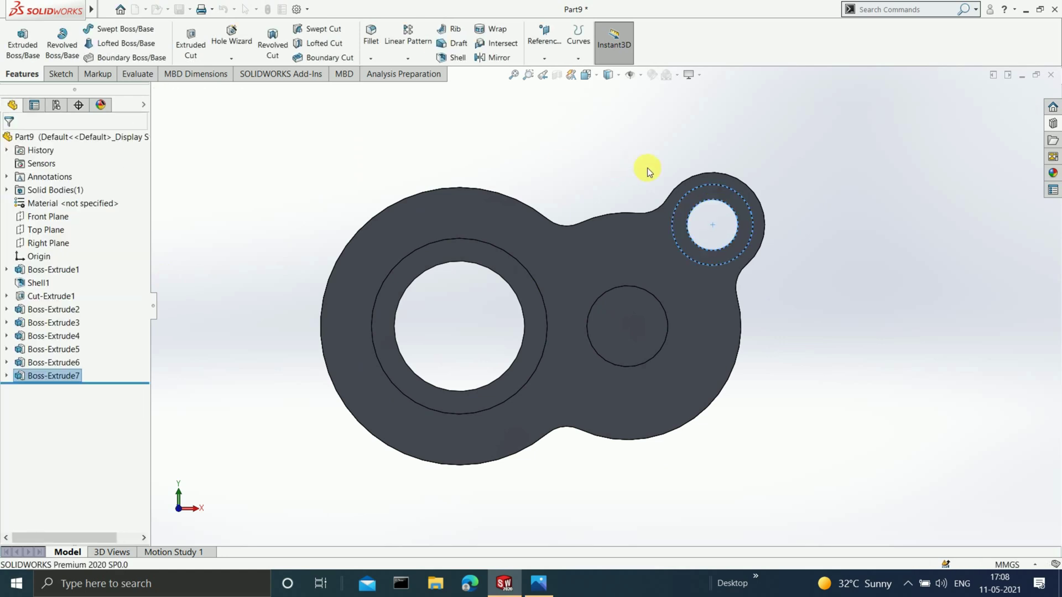
# Step: Start a sketch on the housing's narrow rim face at the open side, viewed face-on
pyautogui.moveTo(699, 356); pyautogui.dragTo(680, 449, button='middle')
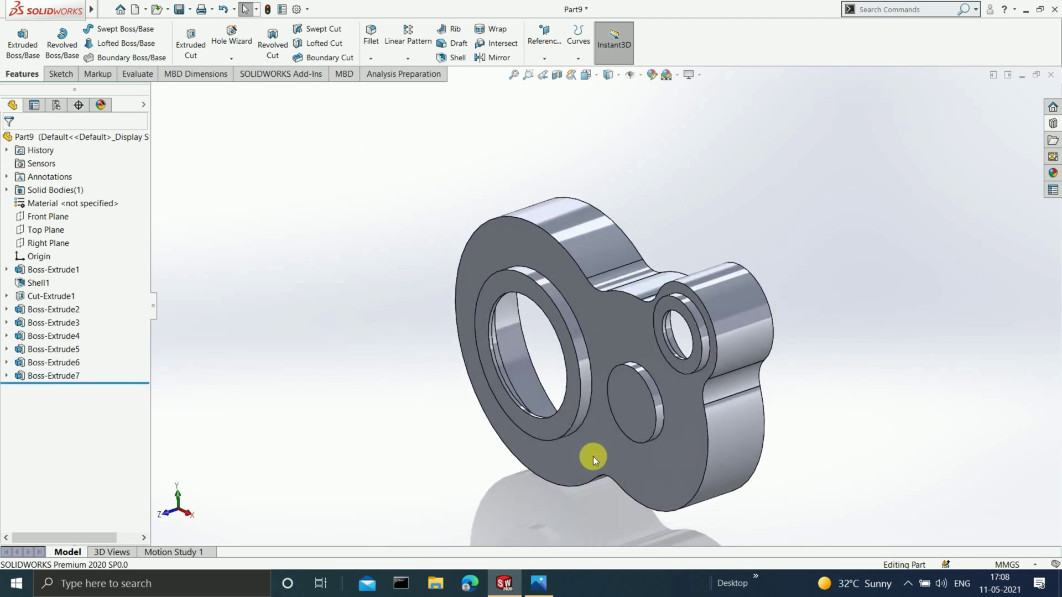
pyautogui.scroll(-3, 651, 336)
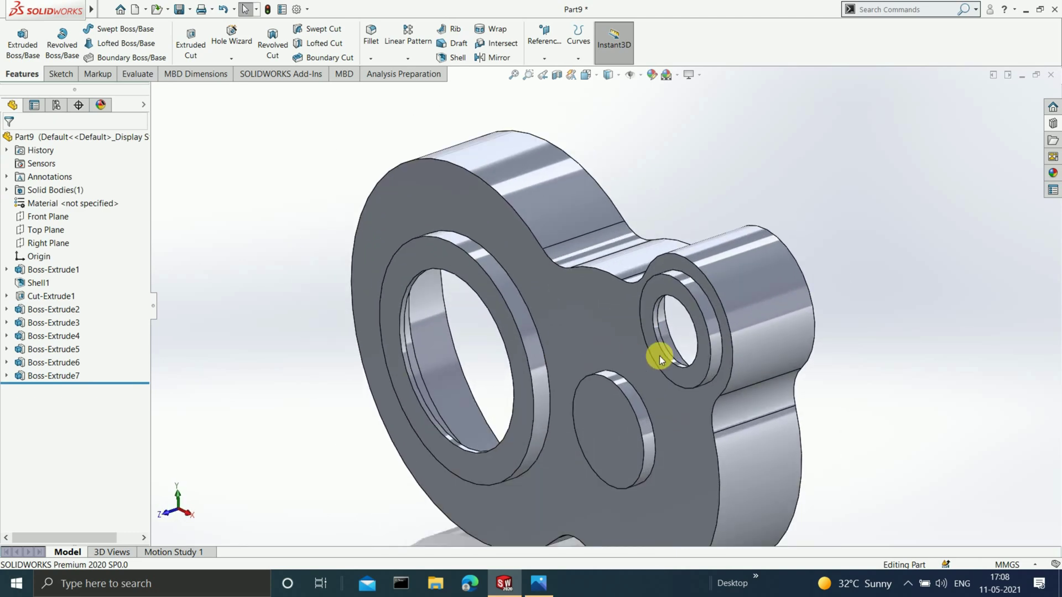
pyautogui.moveTo(662, 387); pyautogui.dragTo(531, 331, button='middle')
pyautogui.scroll(3, 808, 370)
pyautogui.scroll(-3, 808, 370)
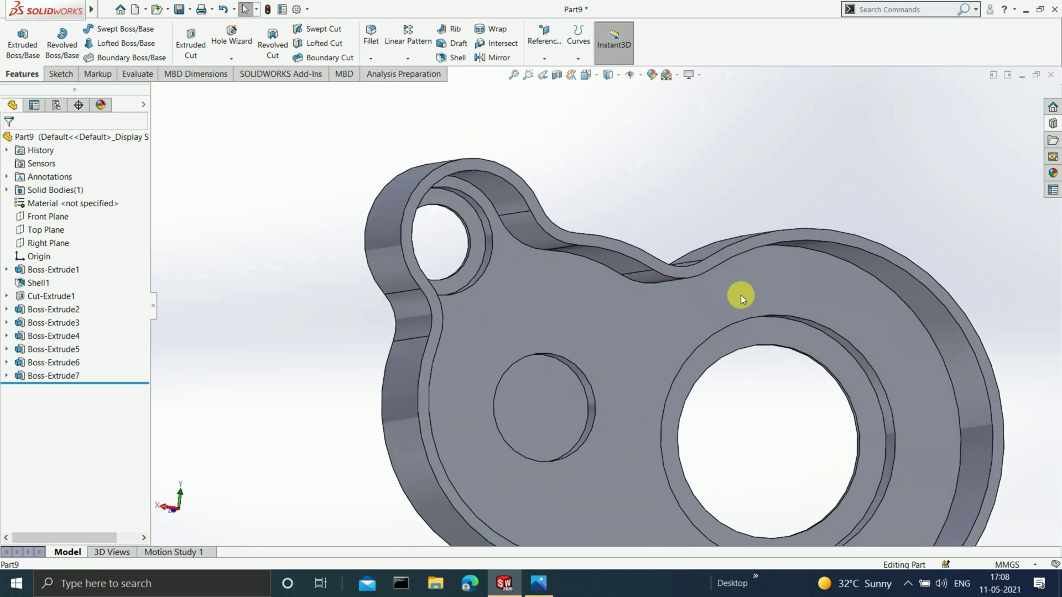
pyautogui.click(732, 253)
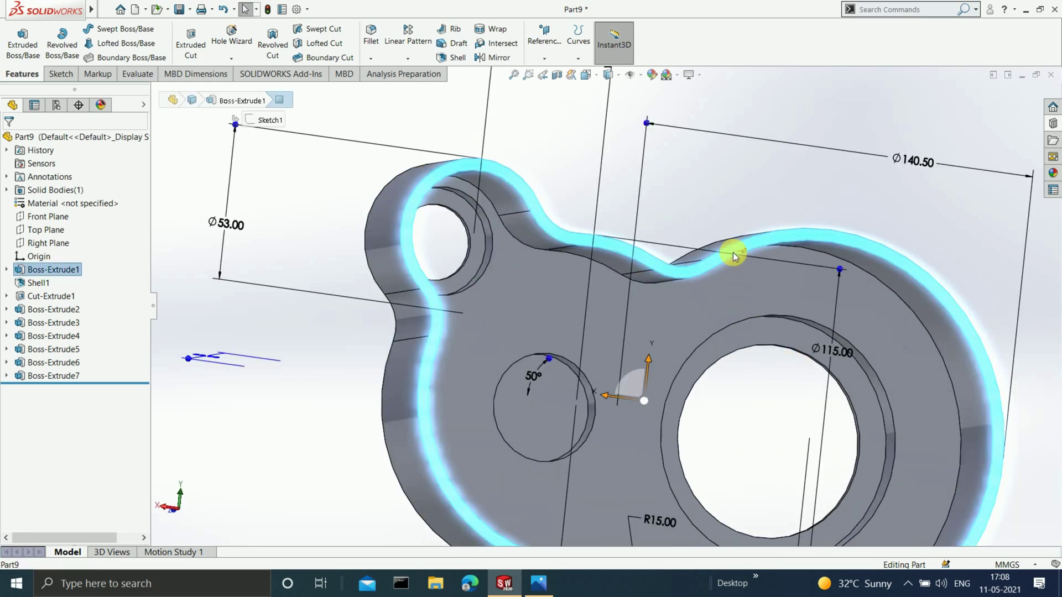
pyautogui.hotkey('ctrl', '8')
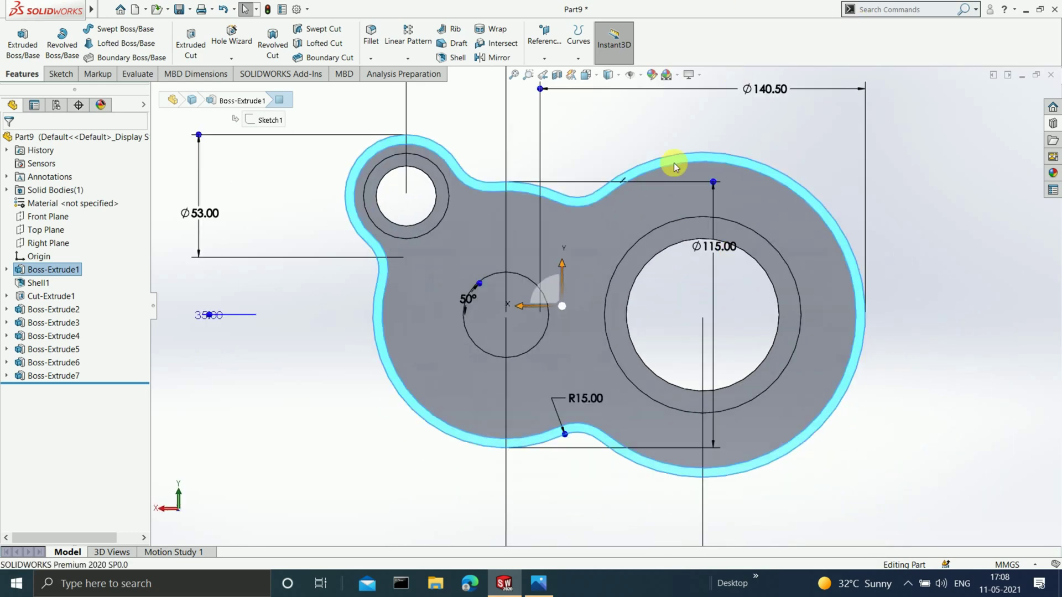
pyautogui.click(60, 74)
pyautogui.click(14, 34)
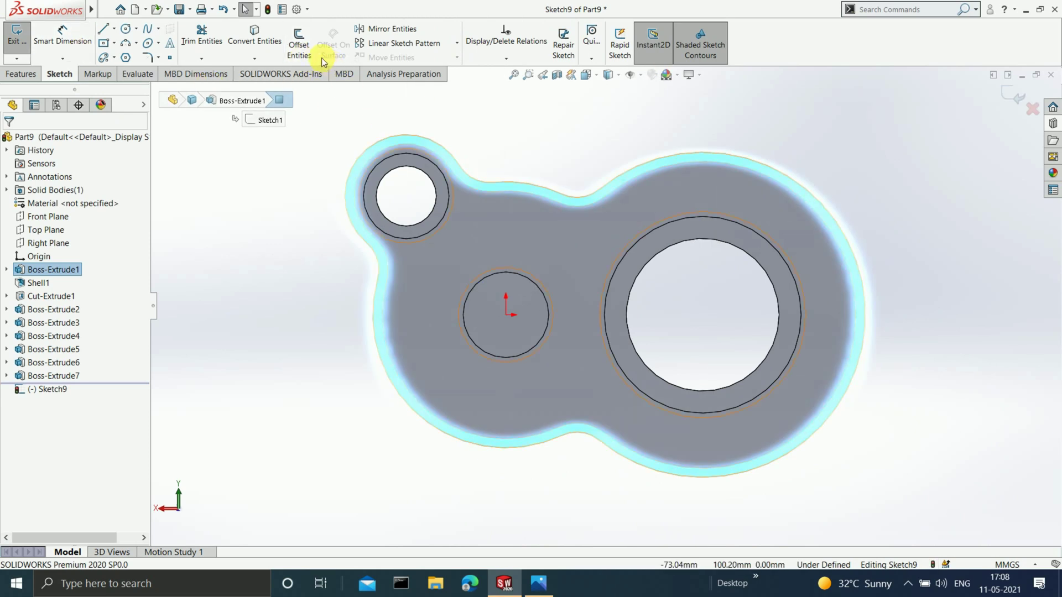
# Step: Offset the rim face's outer contour 5 mm outward in the sketch
pyautogui.click(303, 54)
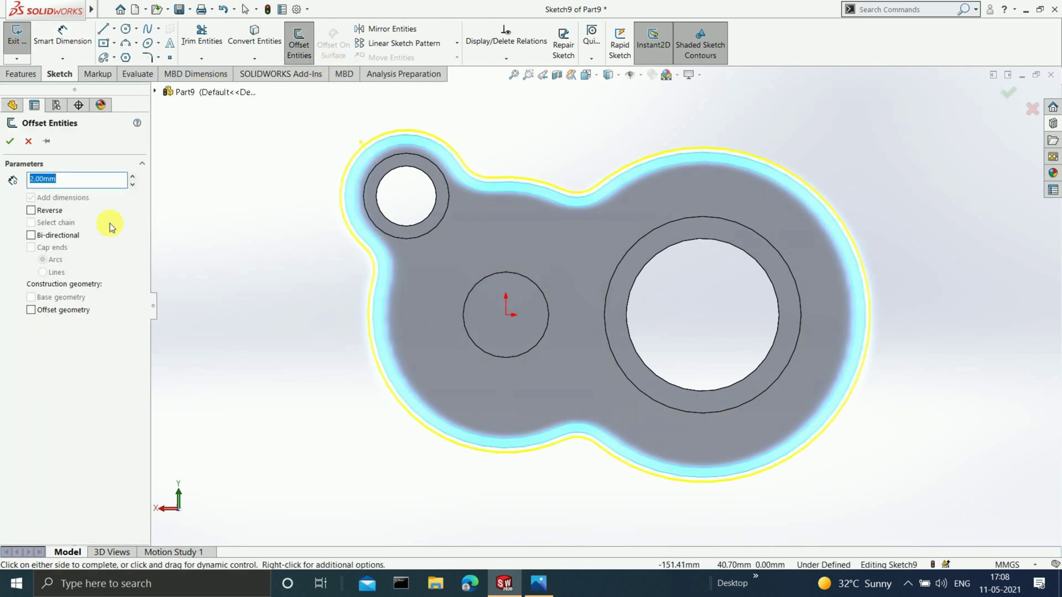
pyautogui.write('5')
pyautogui.press('Return')
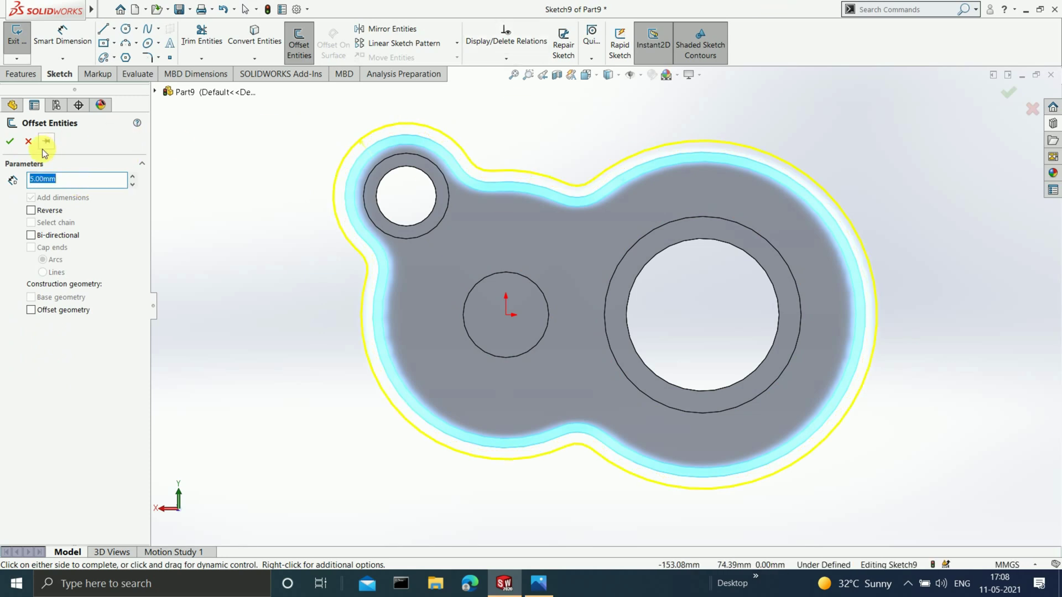
pyautogui.click(10, 143)
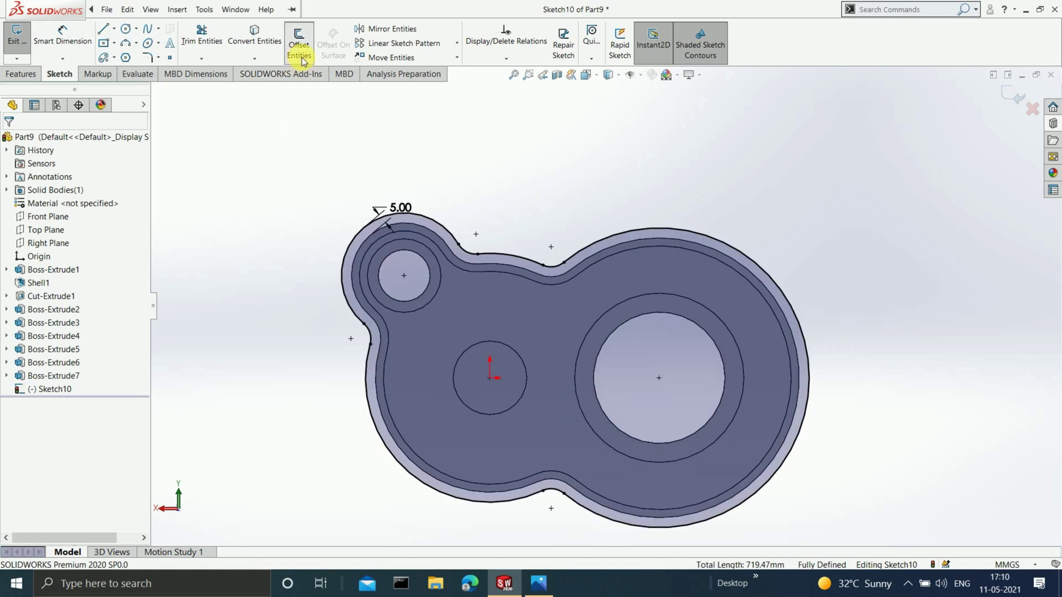
# Step: Offset all arcs of the enlarged outer contour 5 mm inward using the reversed direction, and finish the sketch
pyautogui.click(299, 46)
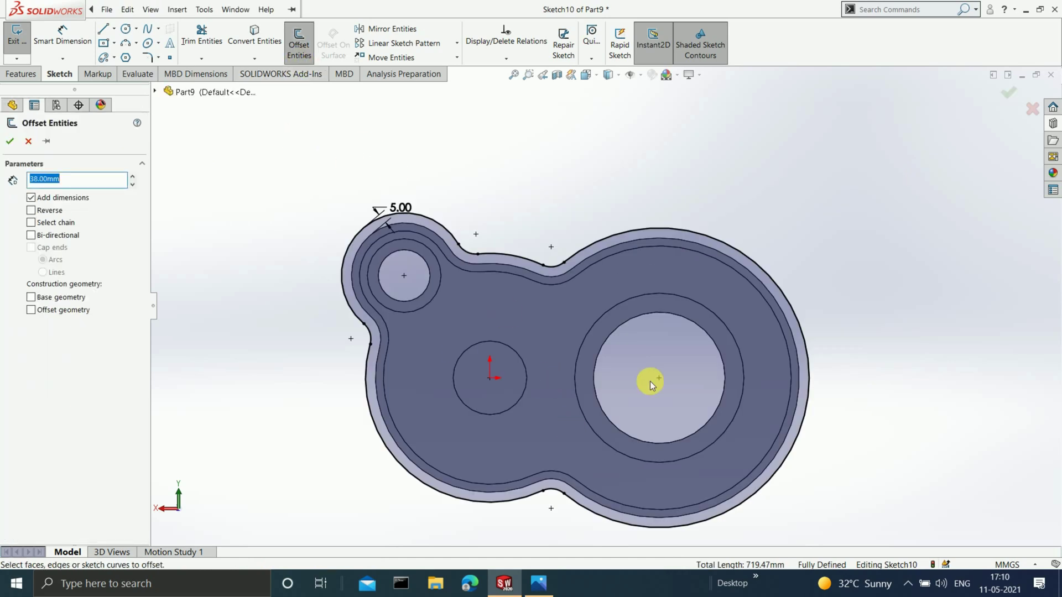
pyautogui.click(577, 252)
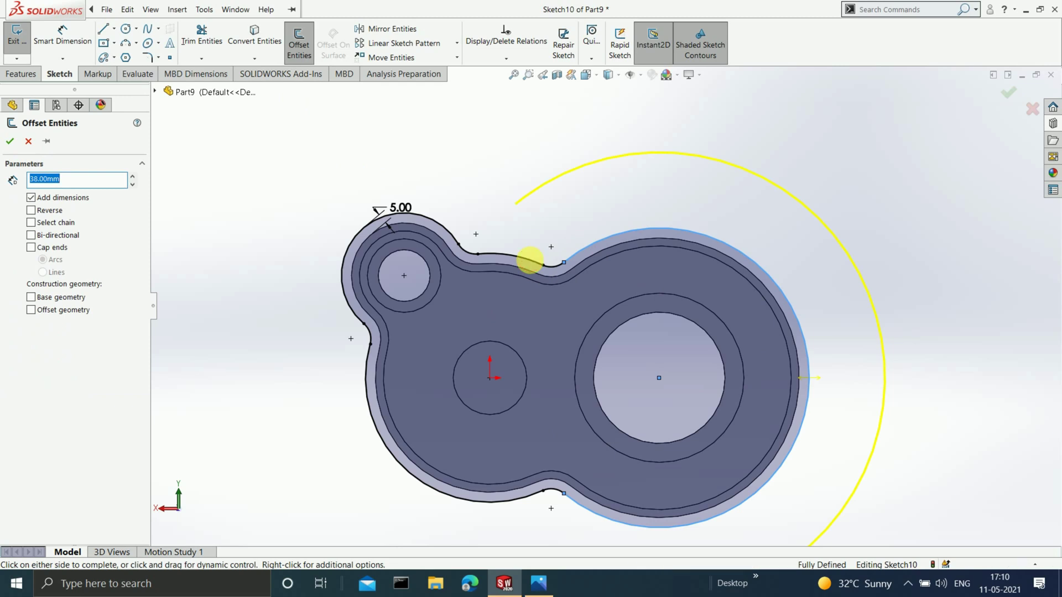
pyautogui.click(544, 264)
pyautogui.click(555, 271)
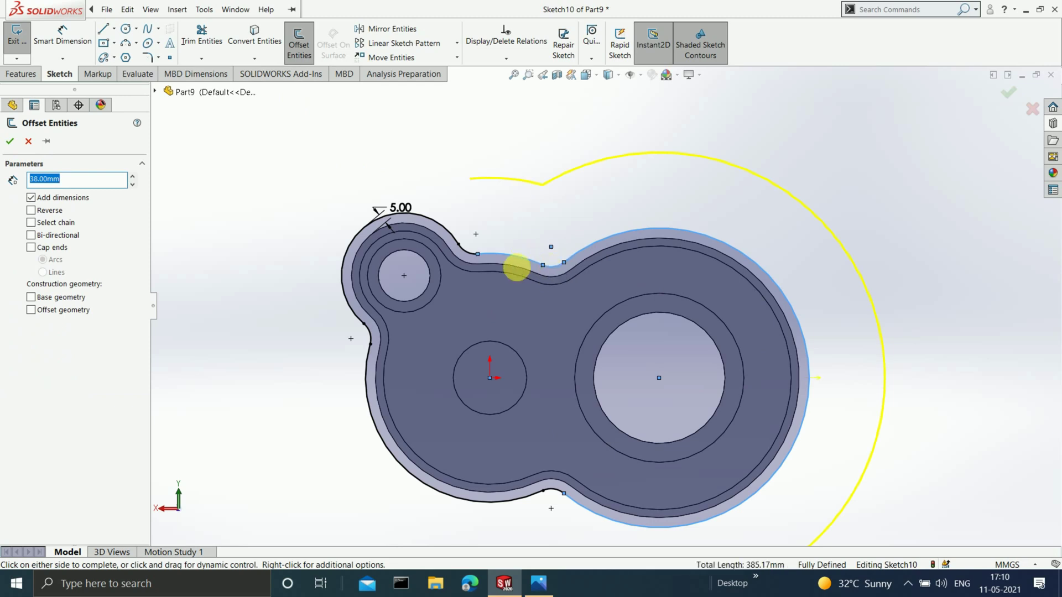
pyautogui.click(463, 250)
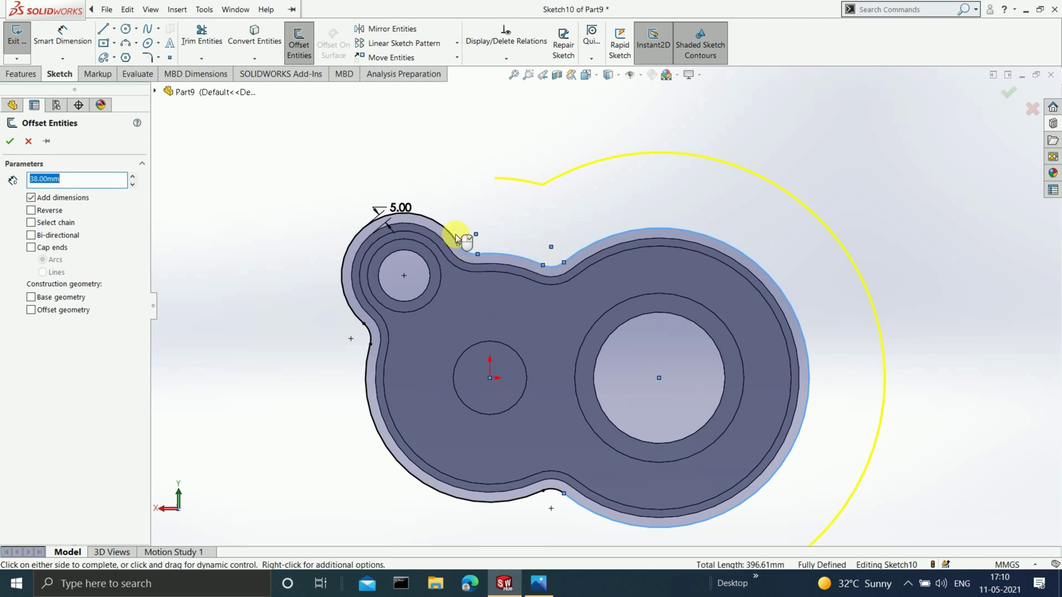
pyautogui.click(454, 237)
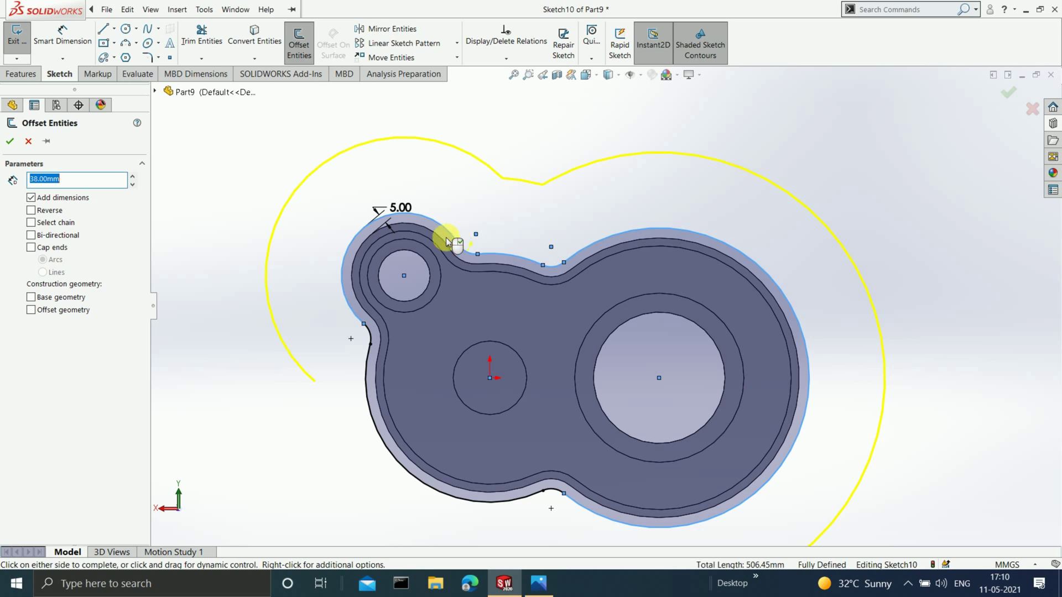
pyautogui.click(368, 335)
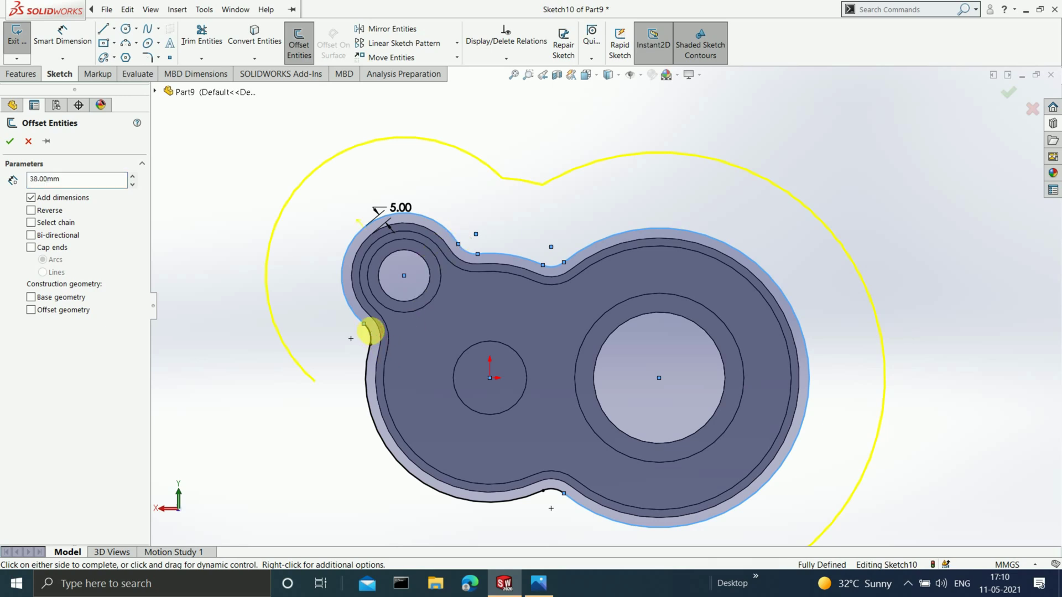
pyautogui.click(368, 362)
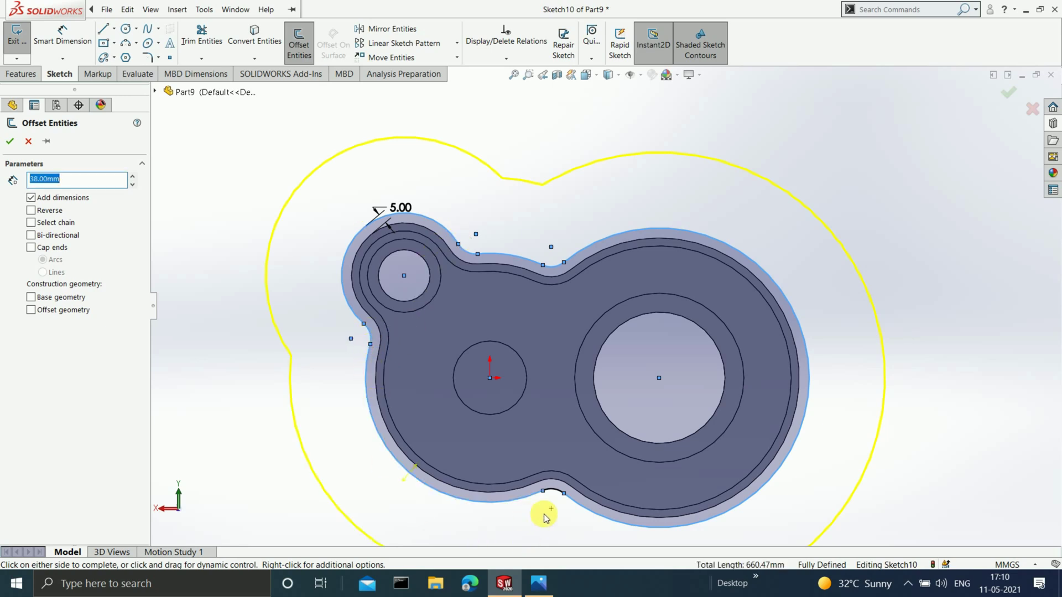
pyautogui.click(555, 494)
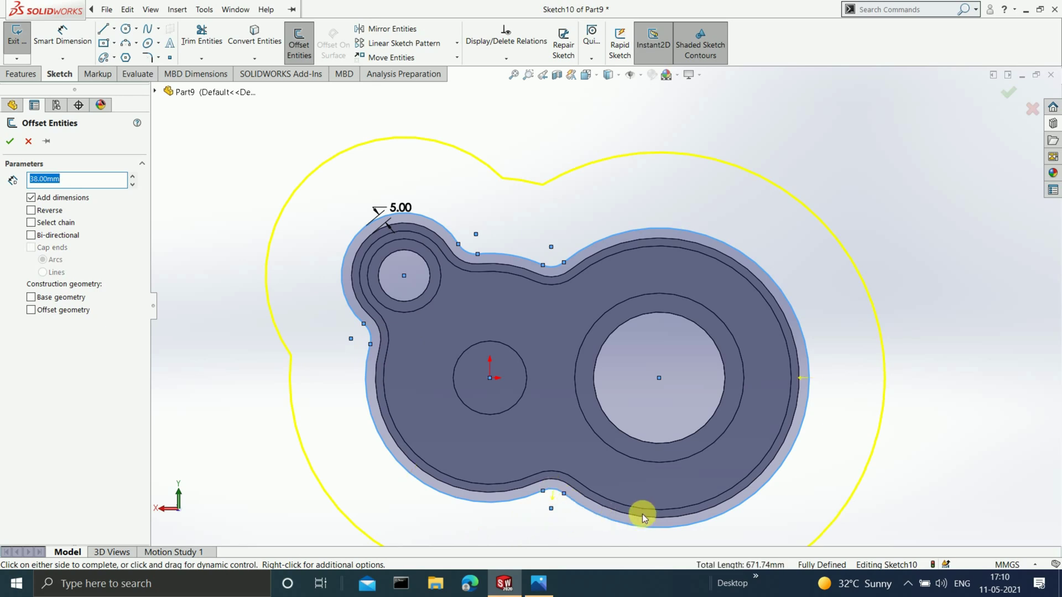
pyautogui.scroll(2, 639, 509)
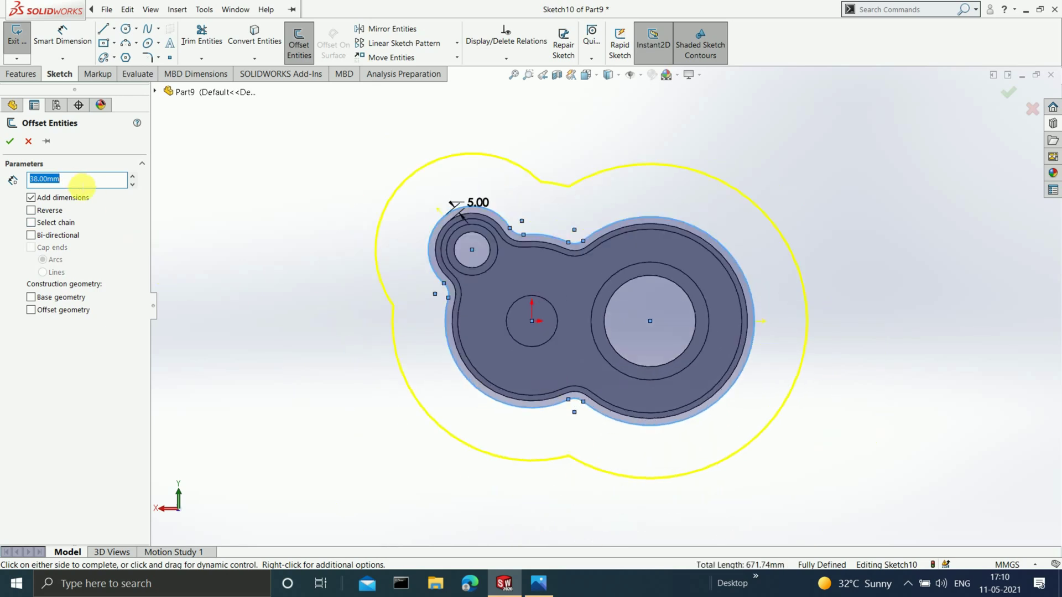
pyautogui.write('5')
pyautogui.press('Return')
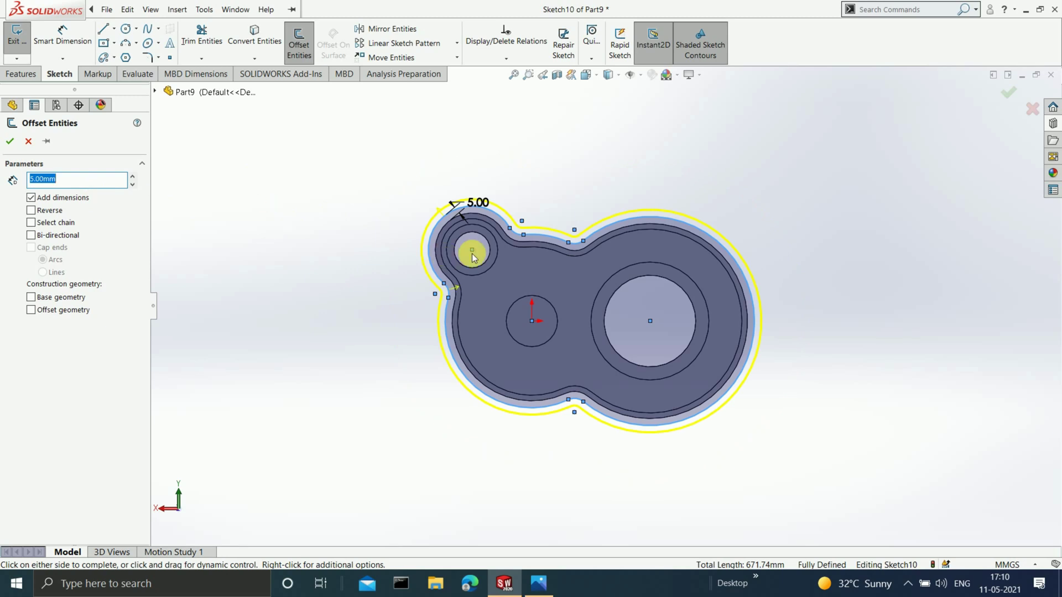
pyautogui.scroll(-3, 472, 257)
pyautogui.click(30, 210)
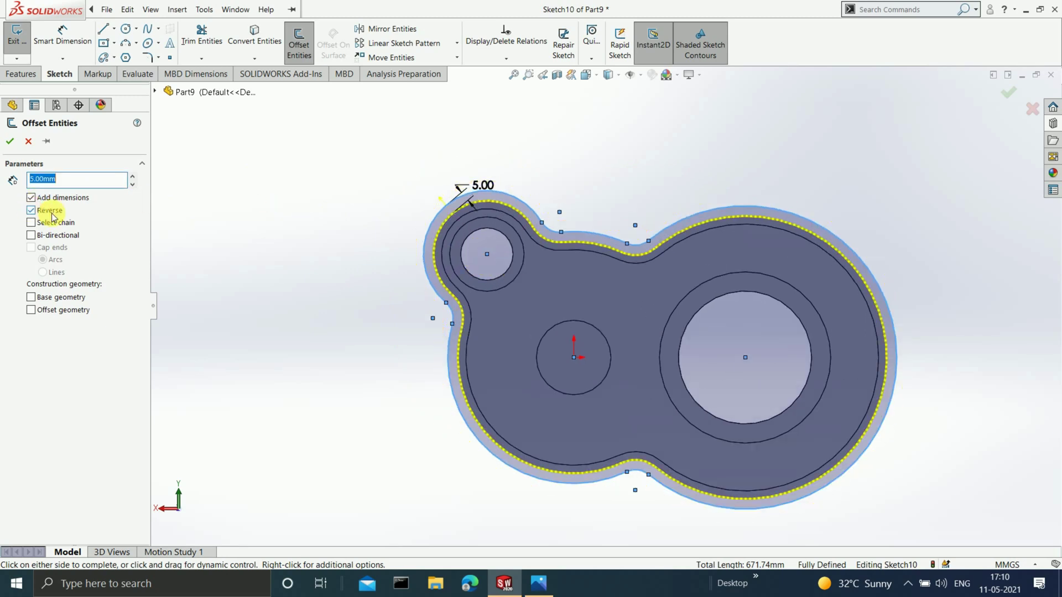
pyautogui.click(10, 141)
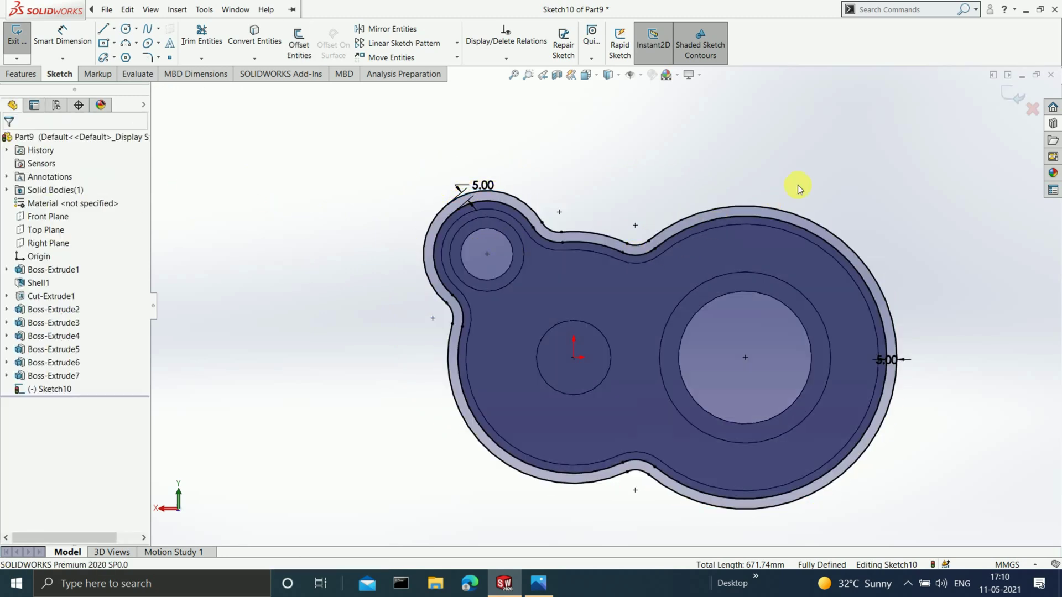
pyautogui.click(1015, 94)
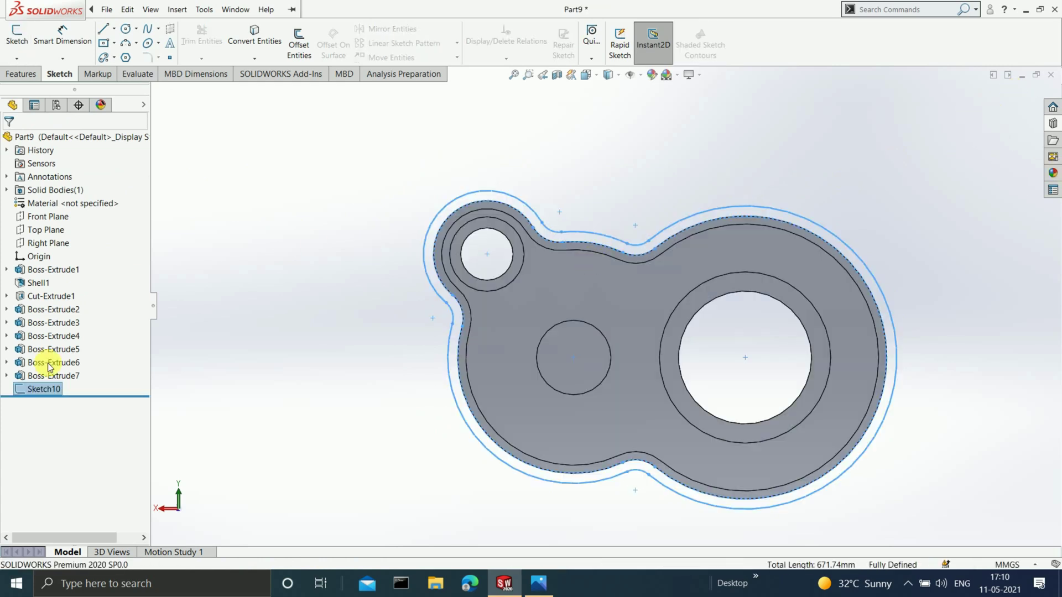
# Step: Extrude the rim outline sketch 3 mm as a blind boss in the reversed direction, along the housing wall, merged with the body
pyautogui.click(21, 74)
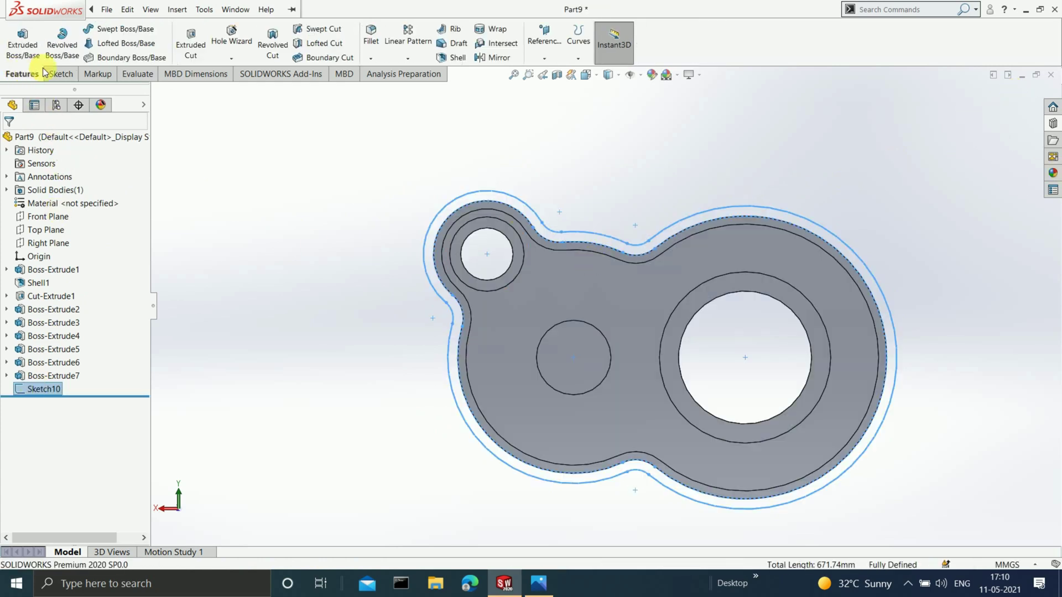
pyautogui.click(22, 43)
pyautogui.moveTo(947, 307); pyautogui.dragTo(846, 306, button='middle')
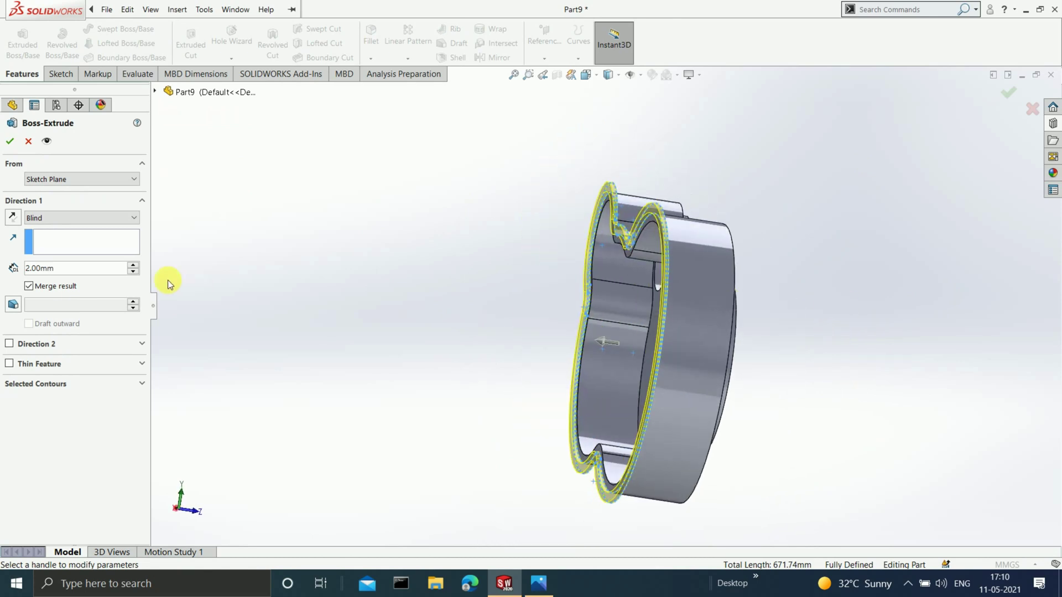
pyautogui.click(12, 216)
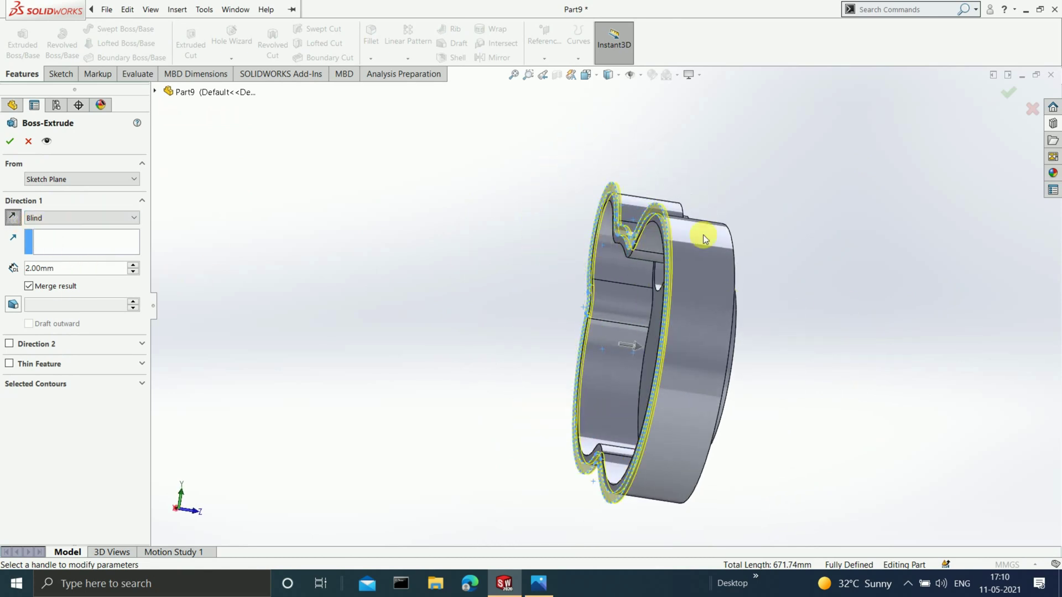
pyautogui.moveTo(703, 236); pyautogui.dragTo(675, 262, button='middle')
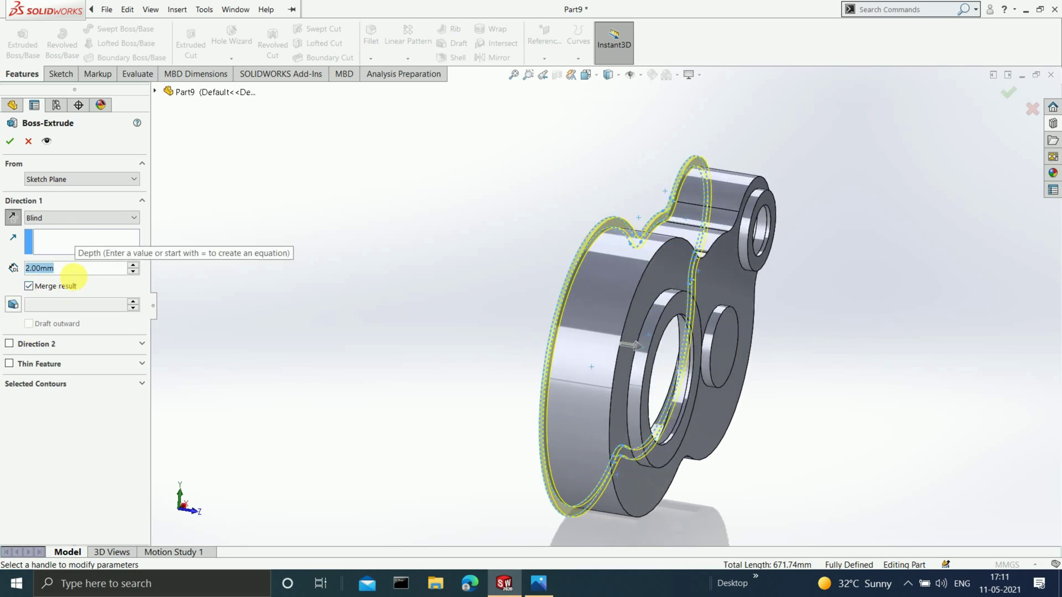
pyautogui.write('3')
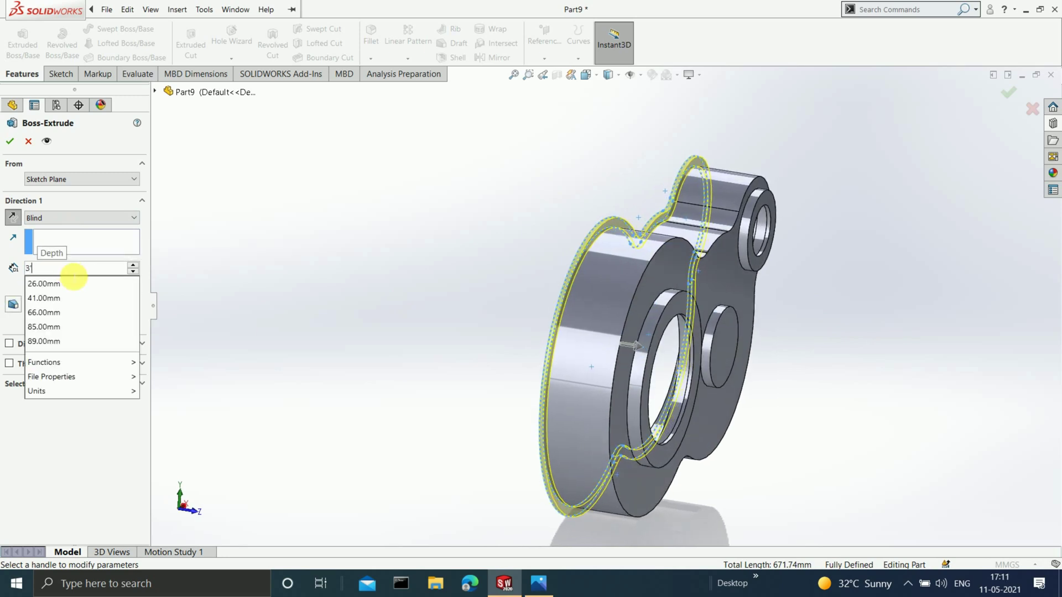
pyautogui.press('Return')
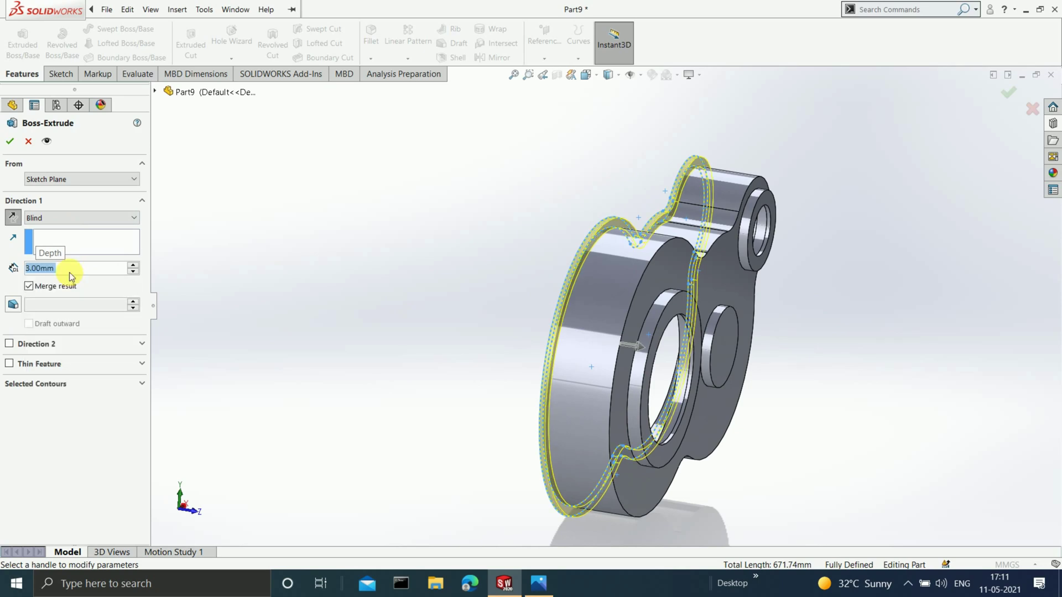
pyautogui.click(11, 143)
pyautogui.moveTo(856, 344); pyautogui.dragTo(779, 346, button='middle')
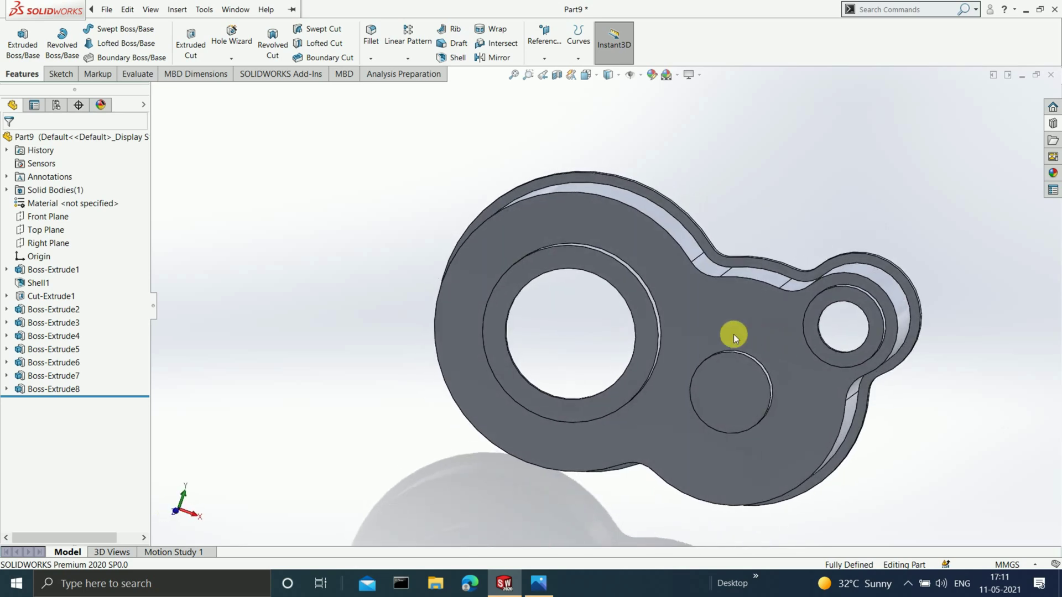
pyautogui.scroll(-2, 735, 334)
pyautogui.scroll(2, 800, 374)
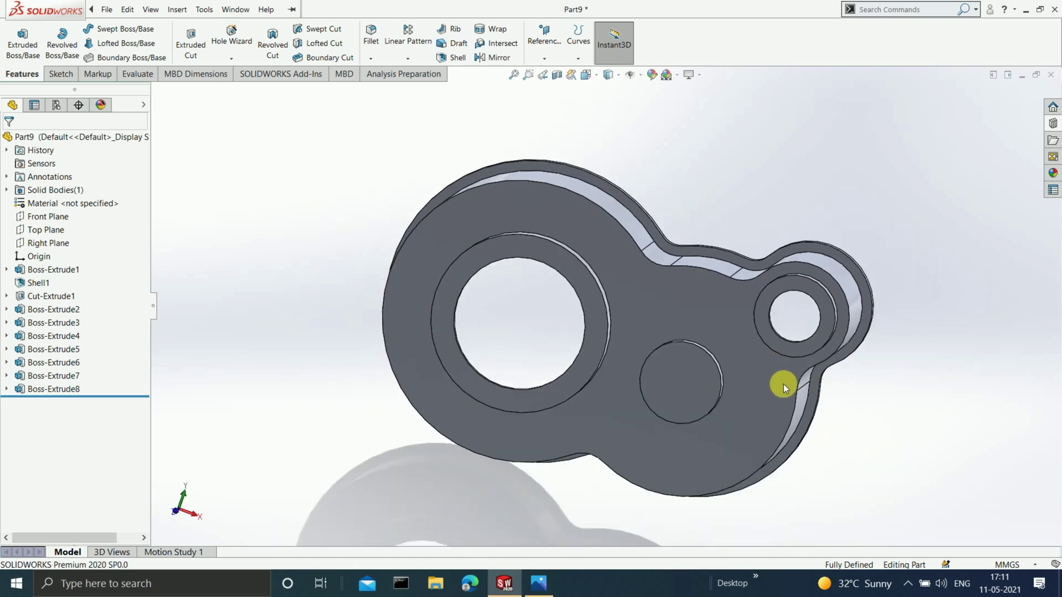
pyautogui.scroll(-3, 731, 406)
pyautogui.scroll(4, 730, 331)
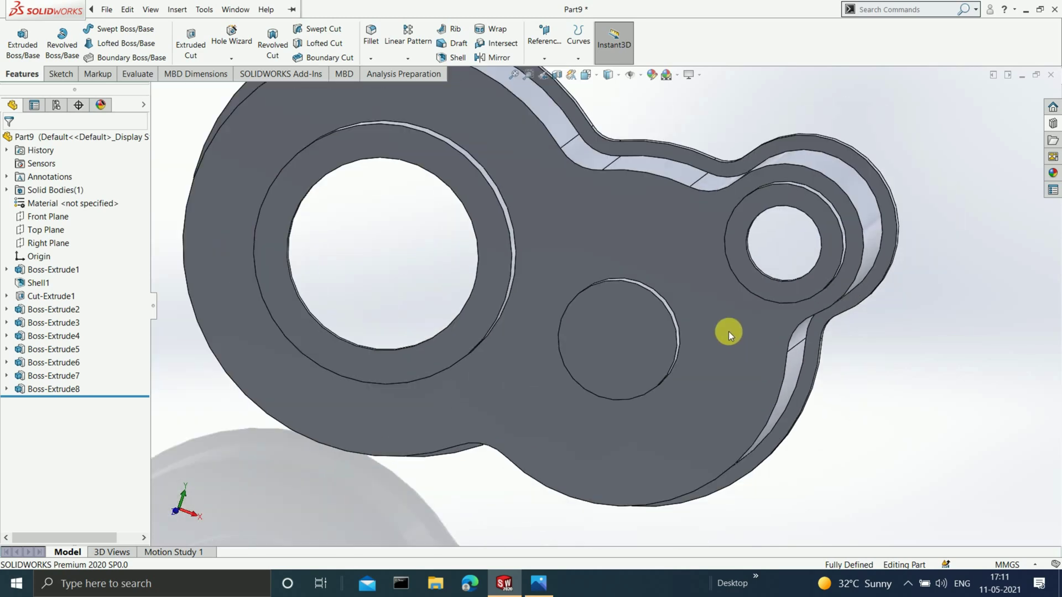
pyautogui.scroll(-3, 614, 230)
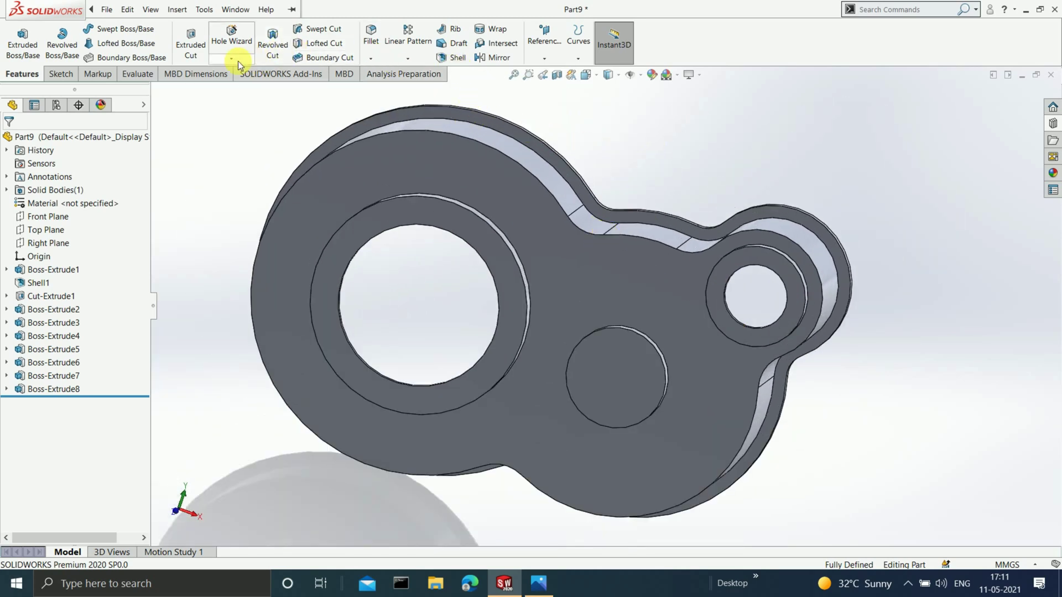
# Step: Fillet the base edge of the raised ring around the large hole with a 3 mm symmetric radius
pyautogui.click(371, 34)
pyautogui.scroll(-2, 611, 354)
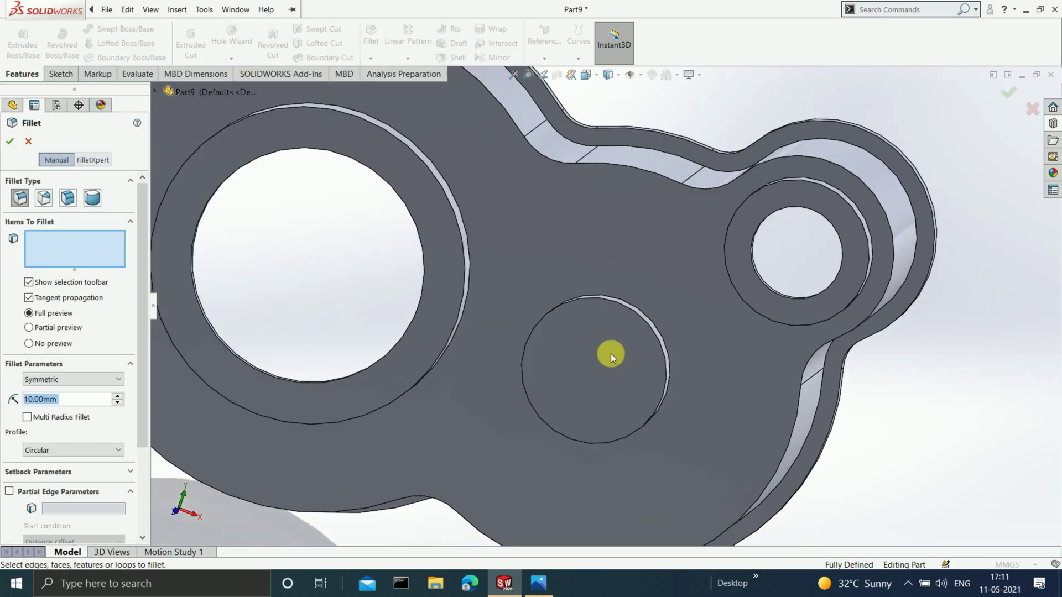
pyautogui.moveTo(611, 353); pyautogui.dragTo(483, 275, button='middle')
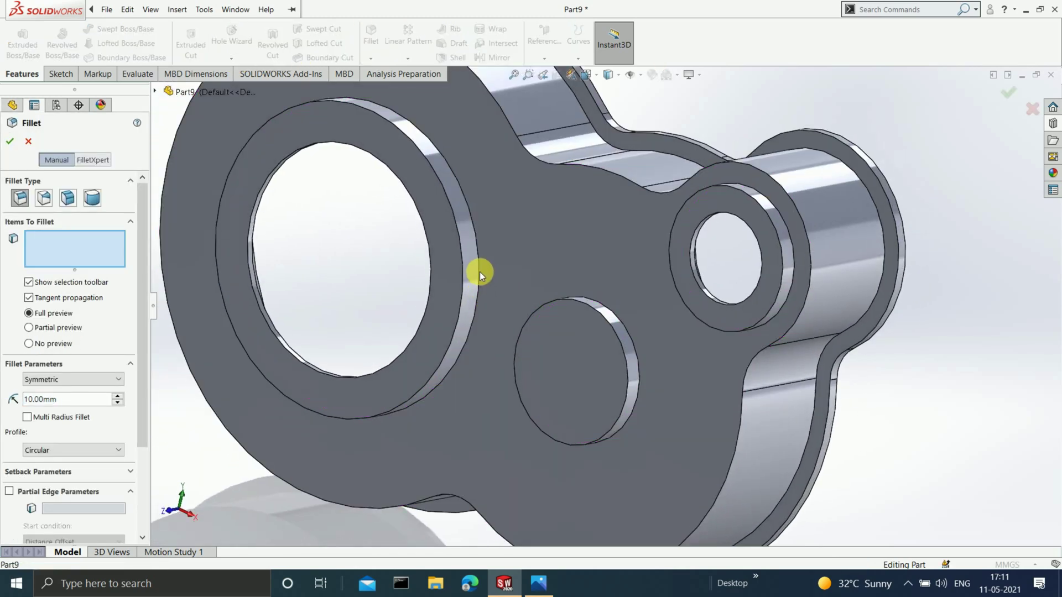
pyautogui.click(478, 265)
pyautogui.scroll(3, 483, 267)
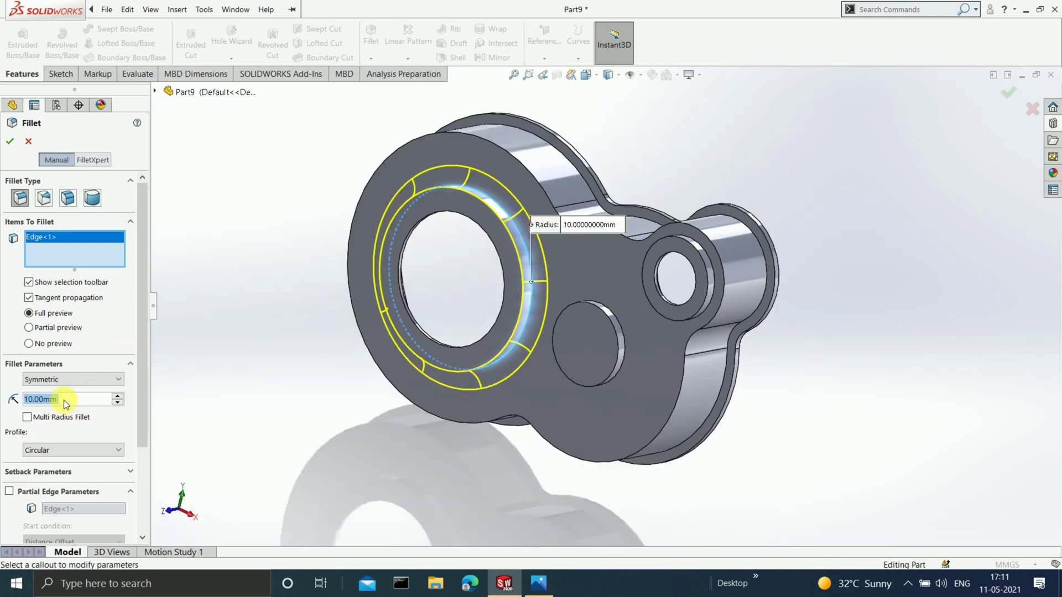
pyautogui.write('3')
pyautogui.press('Return')
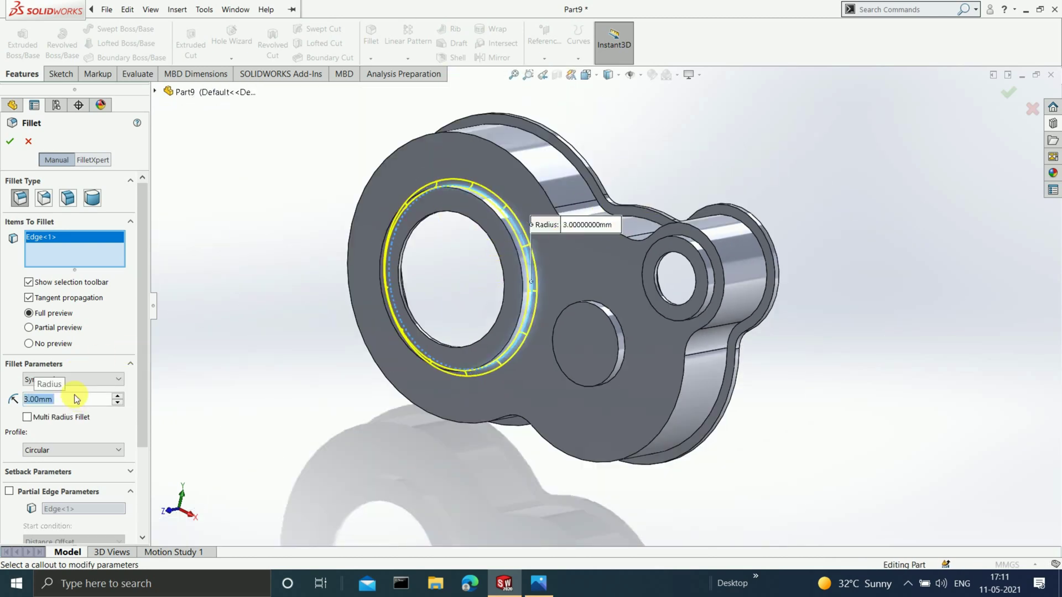
pyautogui.click(8, 142)
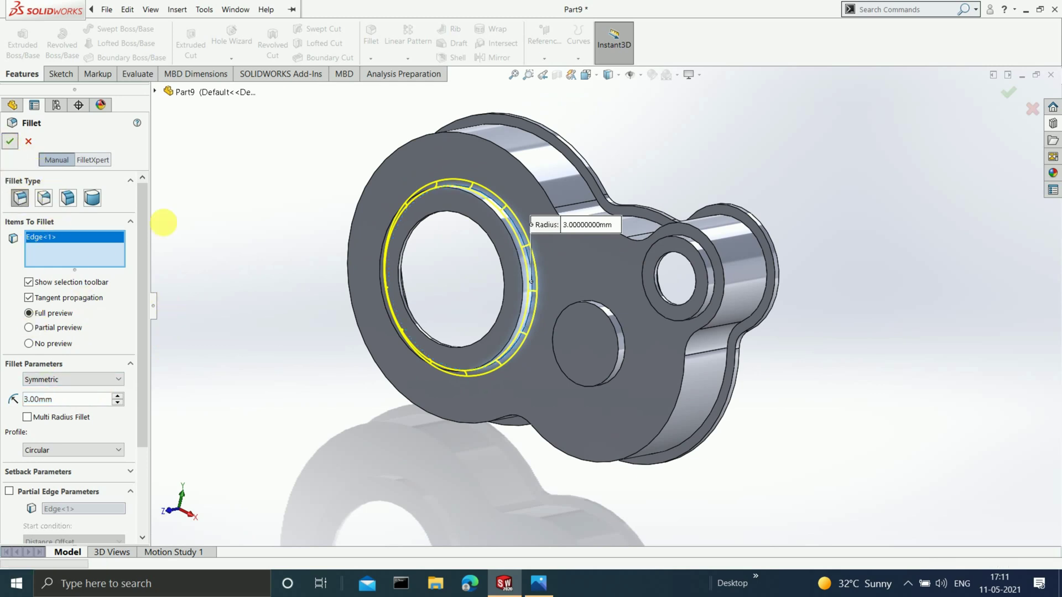
# Step: Edit the large ring's fillet and set its radius to 2 mm
pyautogui.moveTo(489, 302); pyautogui.dragTo(572, 320, button='middle')
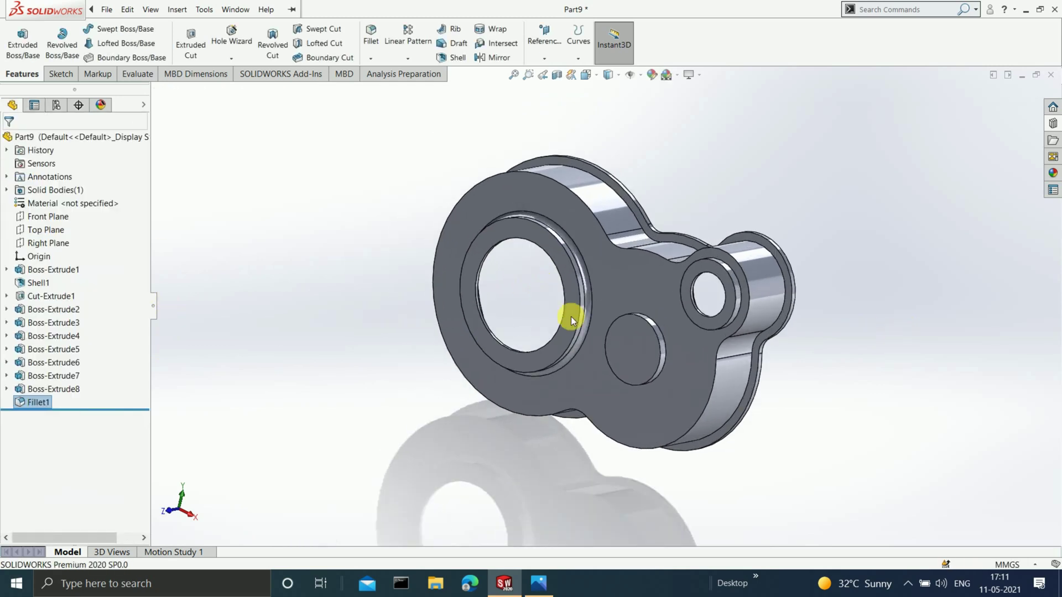
pyautogui.scroll(-2, 608, 293)
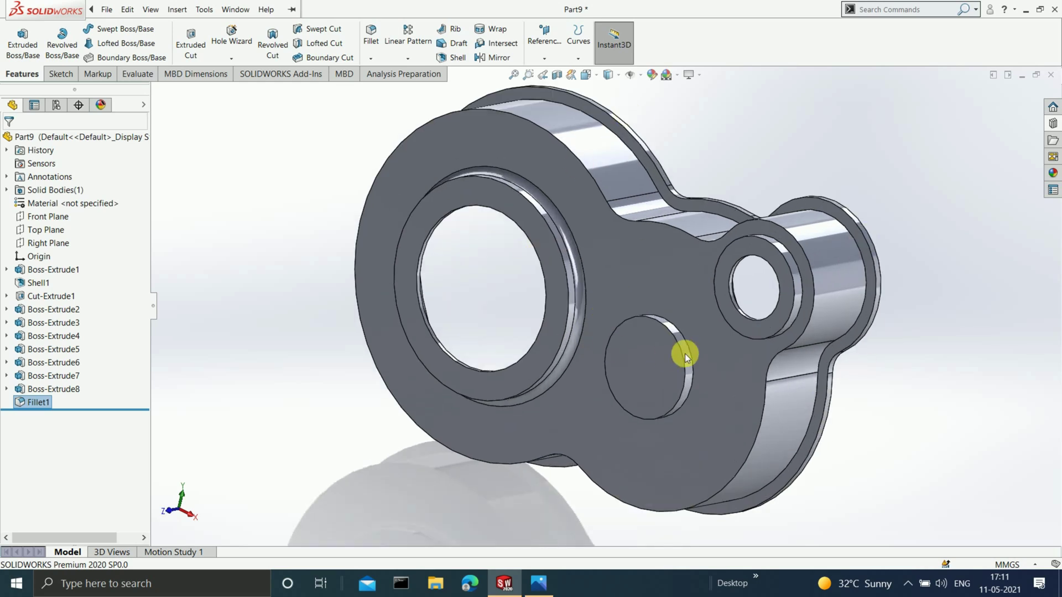
pyautogui.click(38, 402)
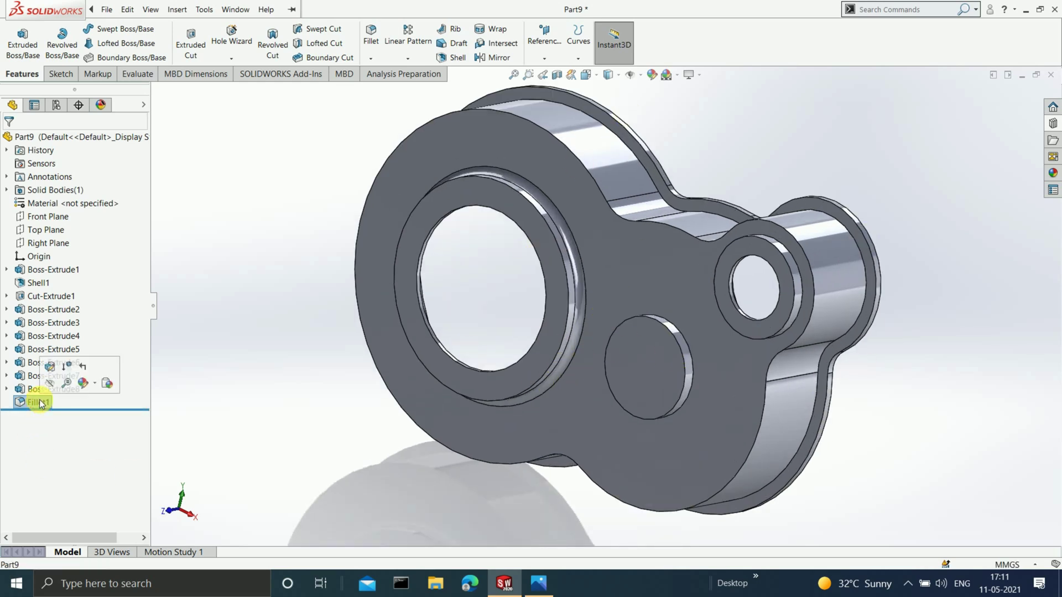
pyautogui.click(52, 374)
pyautogui.write('2')
pyautogui.press('Return')
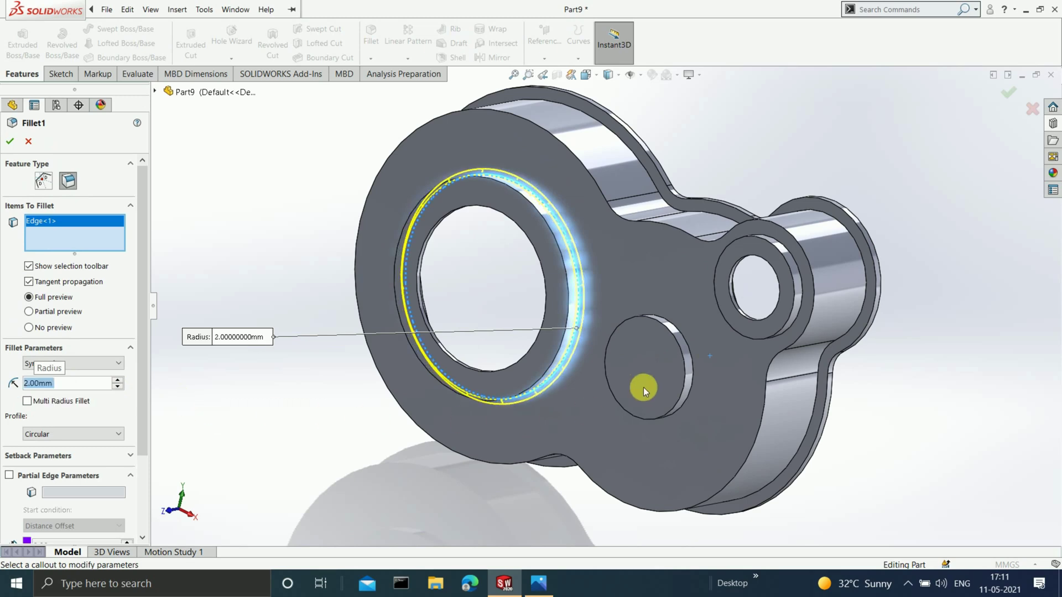
# Step: Add the large ring's outer top edge, the central boss's top and base edges, and the small ring's face and base edge to the fillet
pyautogui.scroll(-1, 575, 238)
pyautogui.click(564, 277)
pyautogui.moveTo(565, 288); pyautogui.dragTo(708, 351, button='middle')
pyautogui.click(709, 348)
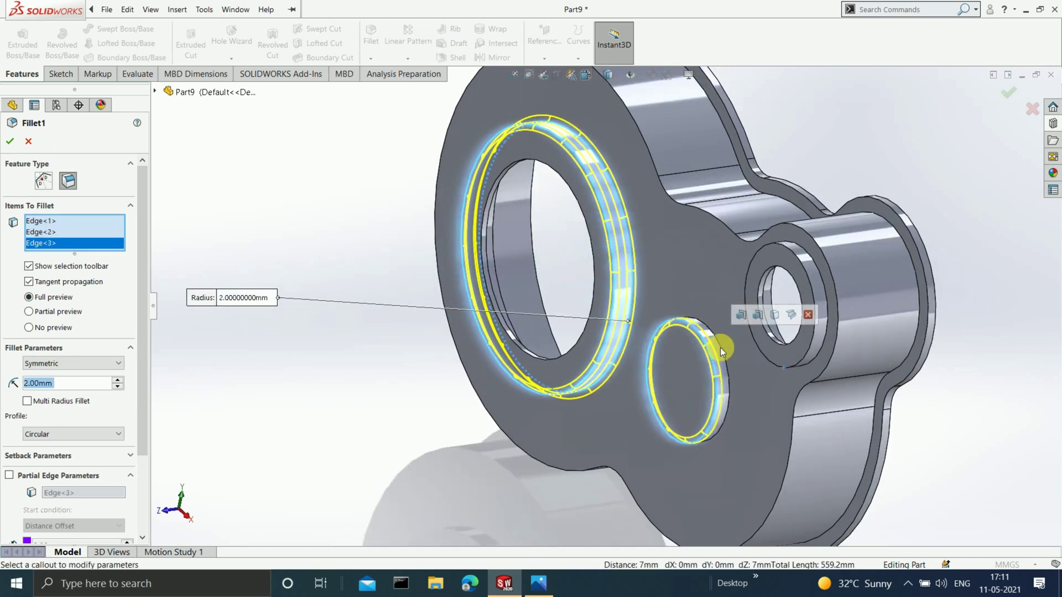
pyautogui.click(720, 347)
pyautogui.click(795, 363)
pyautogui.click(832, 364)
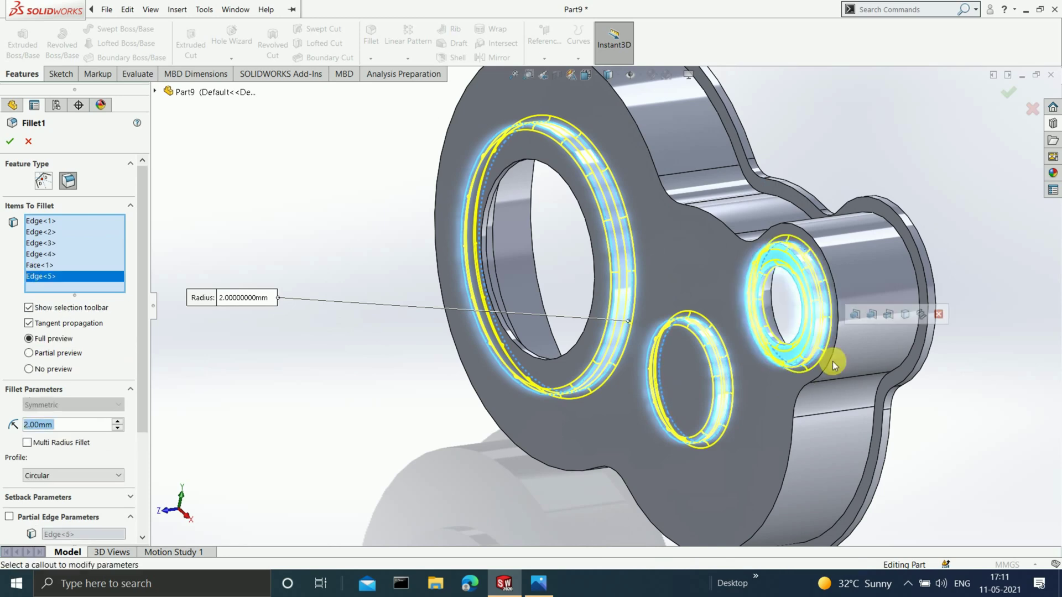
# Step: Add the housing front face's outer contour and the edge where the side wall meets the flange to the 2 mm fillet, and finish it
pyautogui.click(788, 432)
pyautogui.moveTo(844, 268); pyautogui.dragTo(684, 236, button='middle')
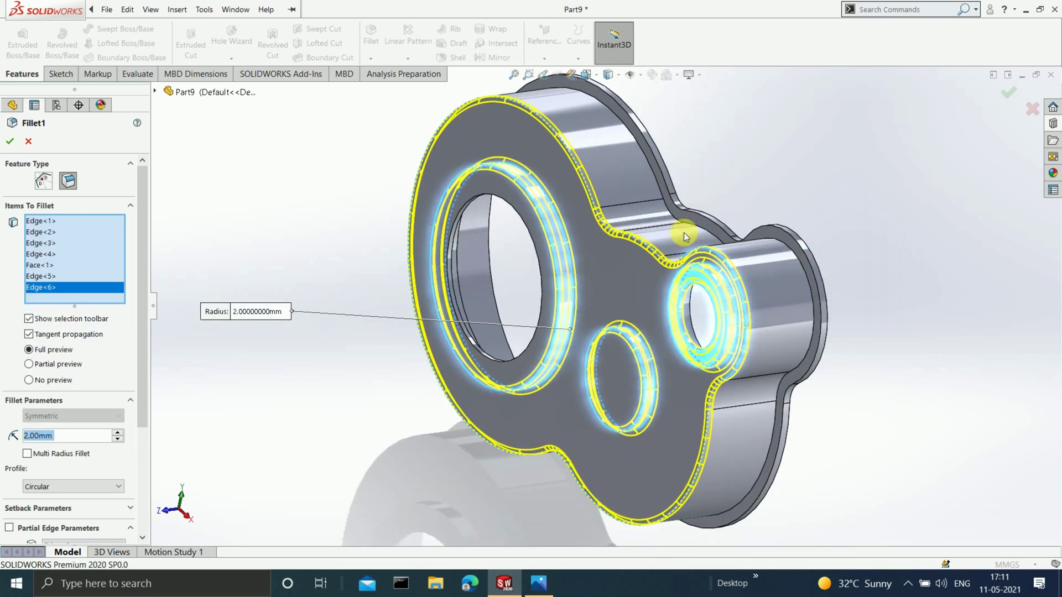
pyautogui.click(670, 216)
pyautogui.scroll(2, 759, 285)
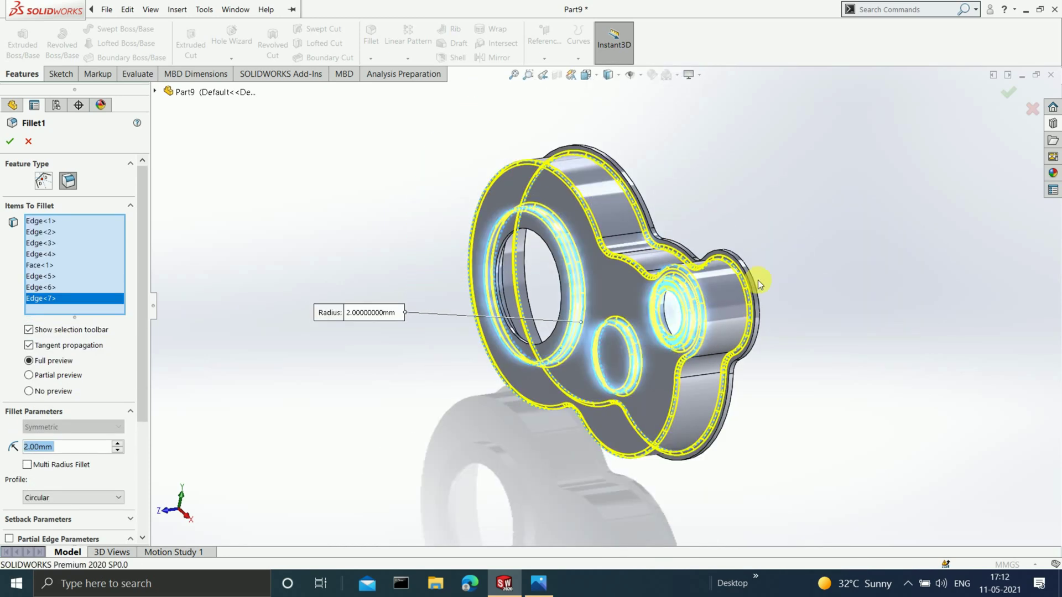
pyautogui.click(1006, 95)
# Step: Select the flat rim face on the housing's open side and view it face-on
pyautogui.moveTo(782, 225); pyautogui.dragTo(635, 161, button='middle')
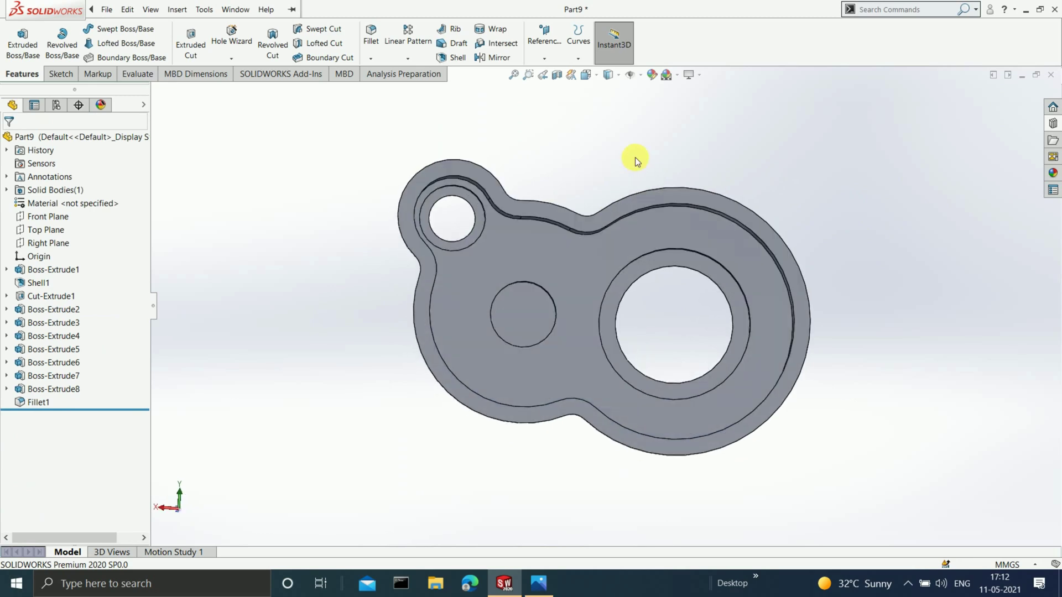
pyautogui.scroll(-2, 657, 294)
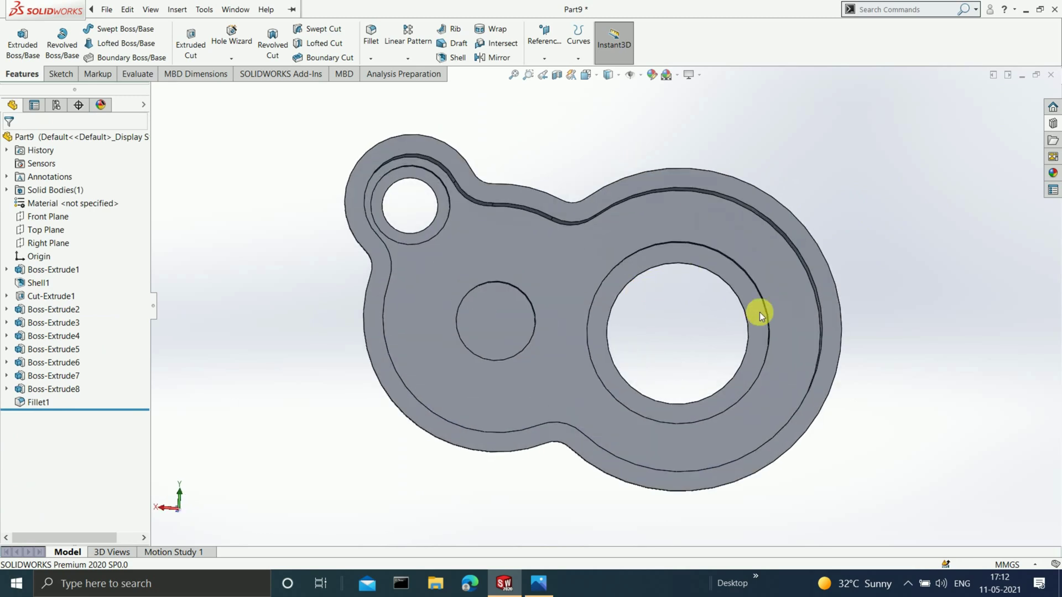
pyautogui.moveTo(728, 324); pyautogui.dragTo(944, 391, button='middle')
pyautogui.moveTo(879, 399); pyautogui.dragTo(624, 210, button='middle')
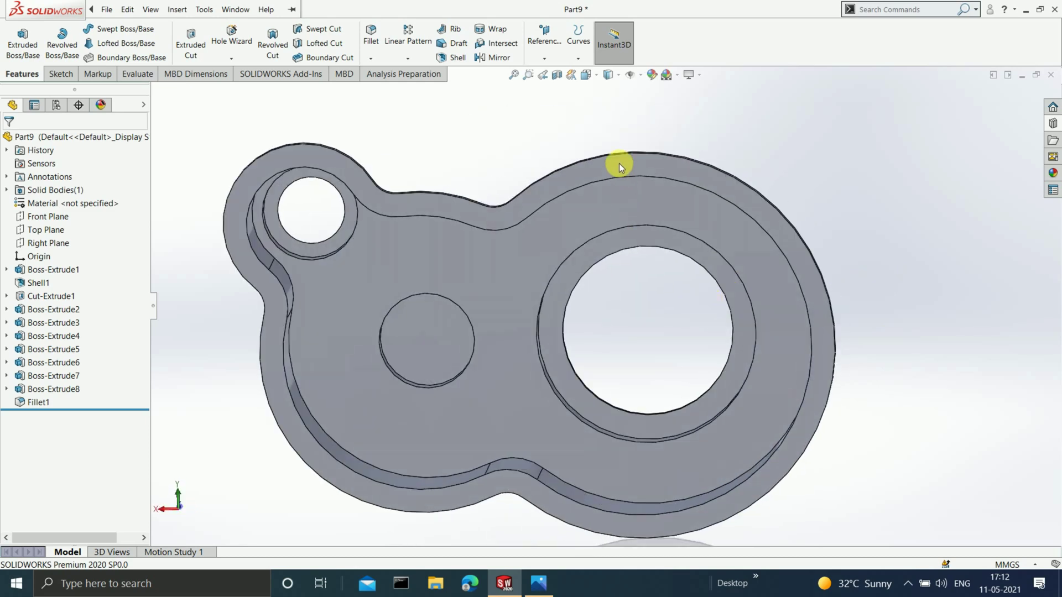
pyautogui.click(619, 164)
pyautogui.hotkey('ctrl', '8')
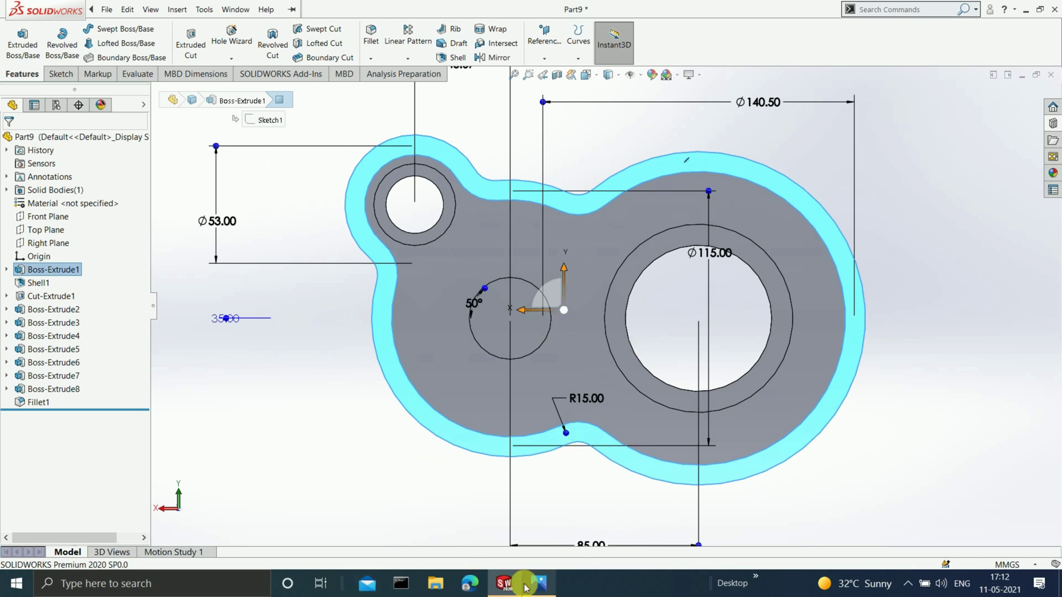
# Step: Switch to Photos, examine the dimensioned lug sketch in Screenshot (120).png, and return to SOLIDWORKS
pyautogui.moveTo(536, 590)
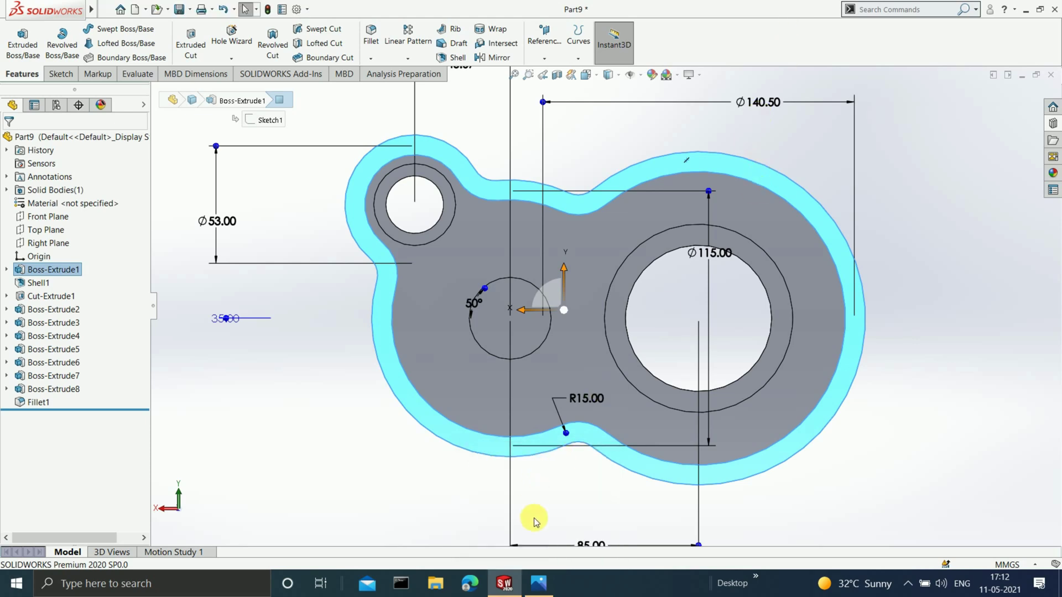
pyautogui.click(535, 581)
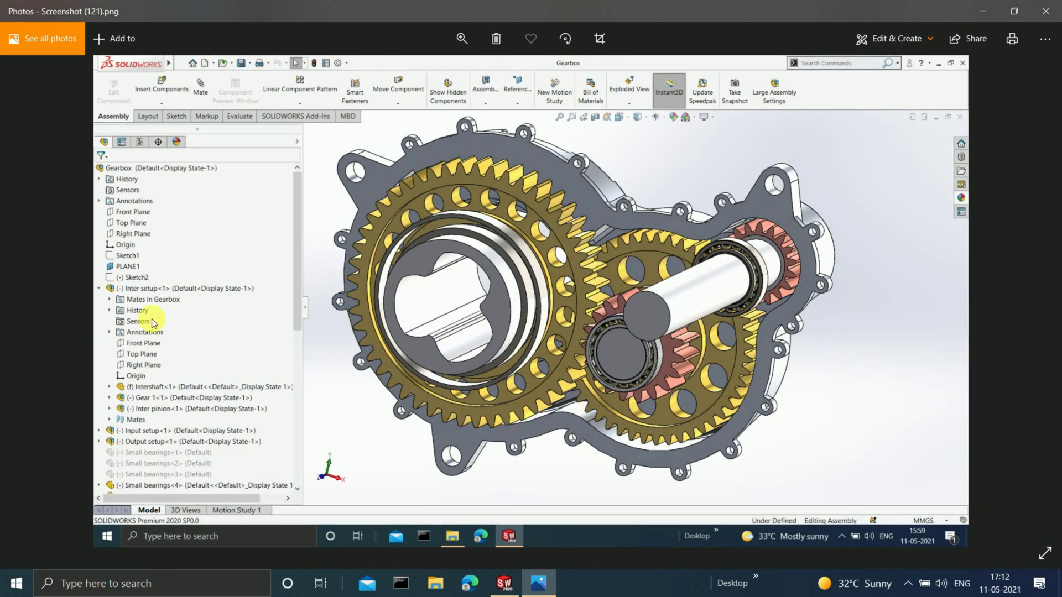
pyautogui.click(27, 293)
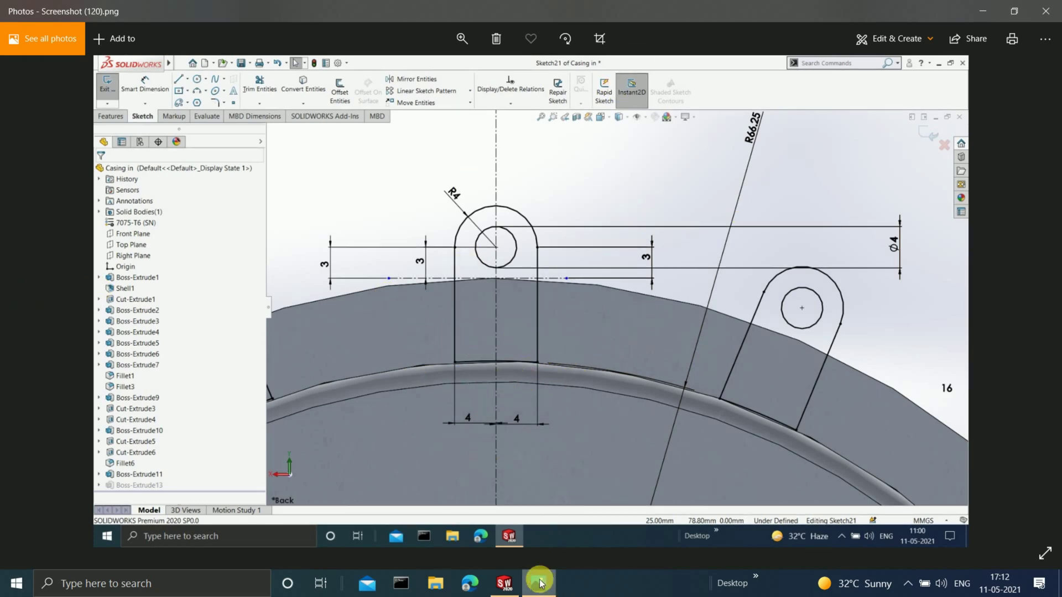
pyautogui.click(504, 583)
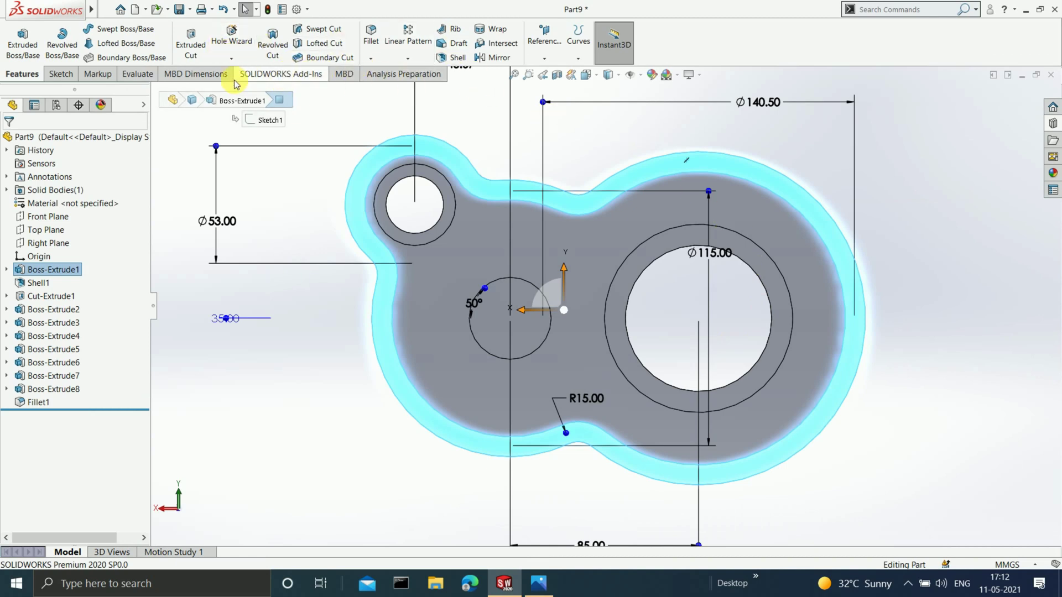
# Step: Start a sketch on the rim face and draw a vertical centerline from the large hole's center to its upper edge
pyautogui.click(65, 73)
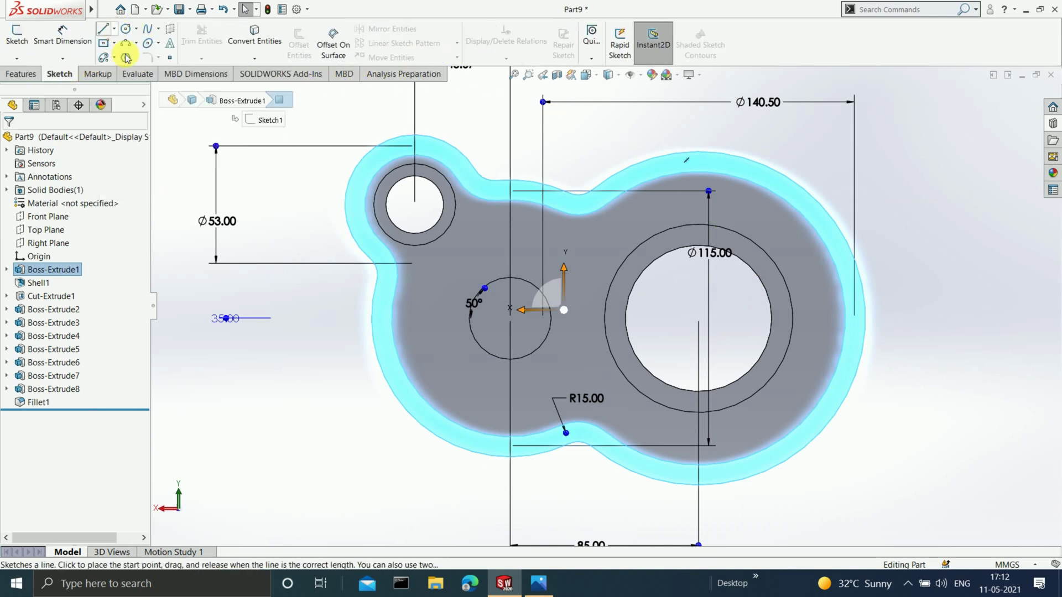
pyautogui.click(114, 29)
pyautogui.click(135, 57)
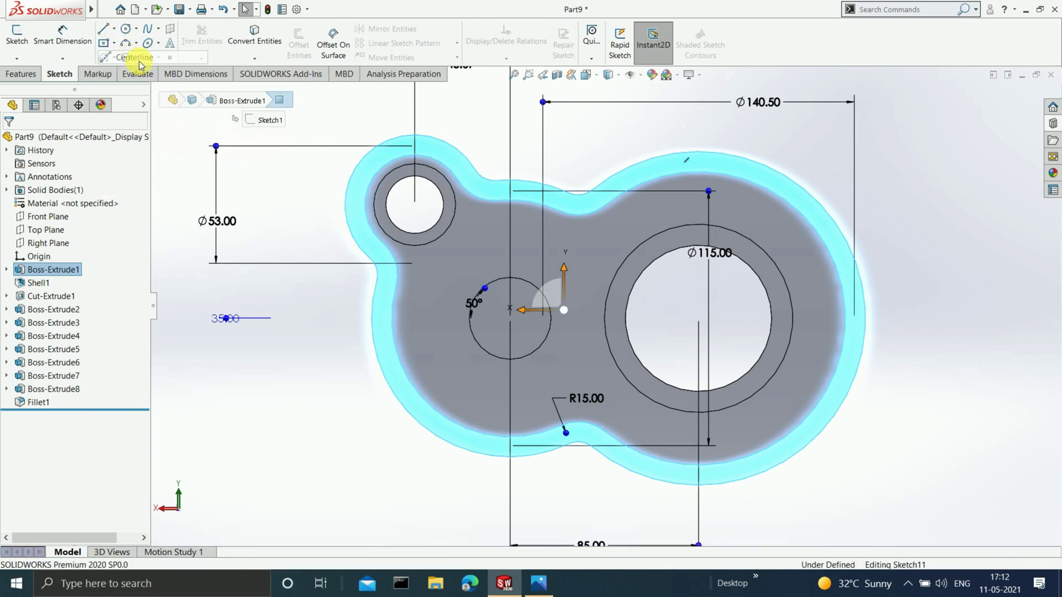
pyautogui.moveTo(654, 380)
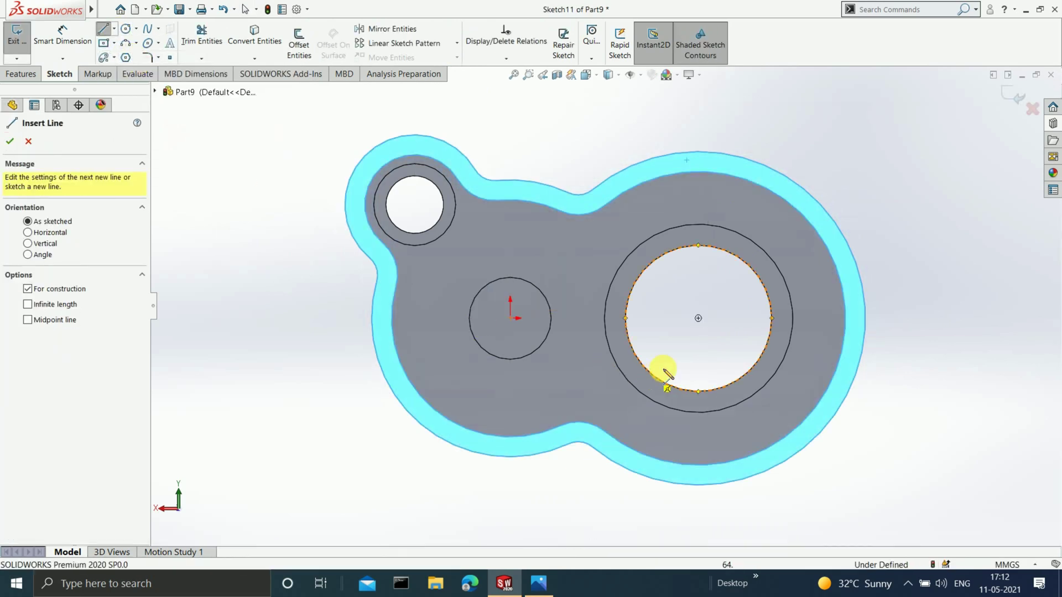
pyautogui.click(697, 318)
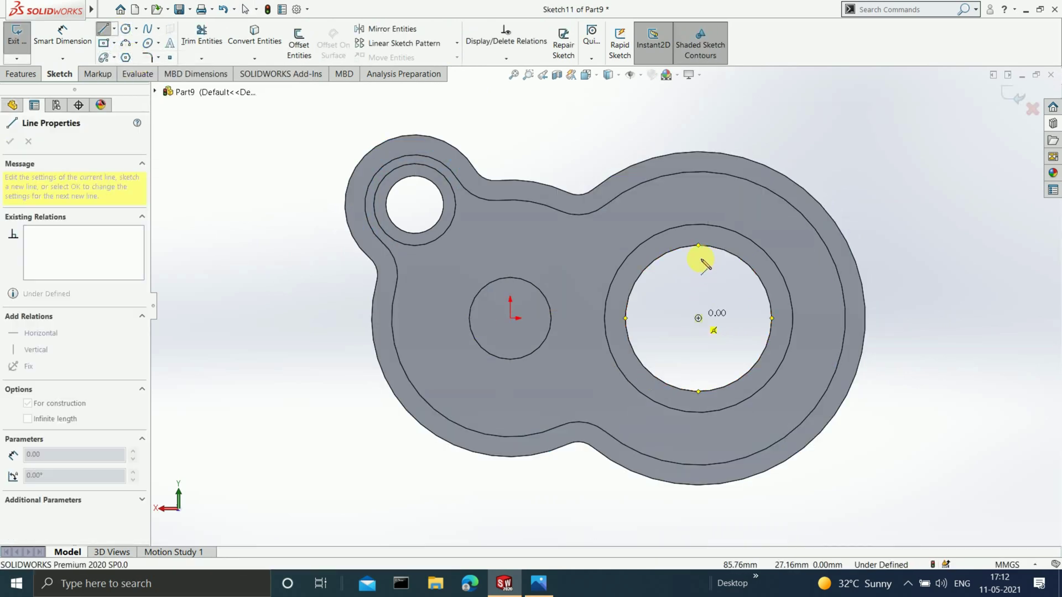
pyautogui.click(698, 245)
pyautogui.press('Escape')
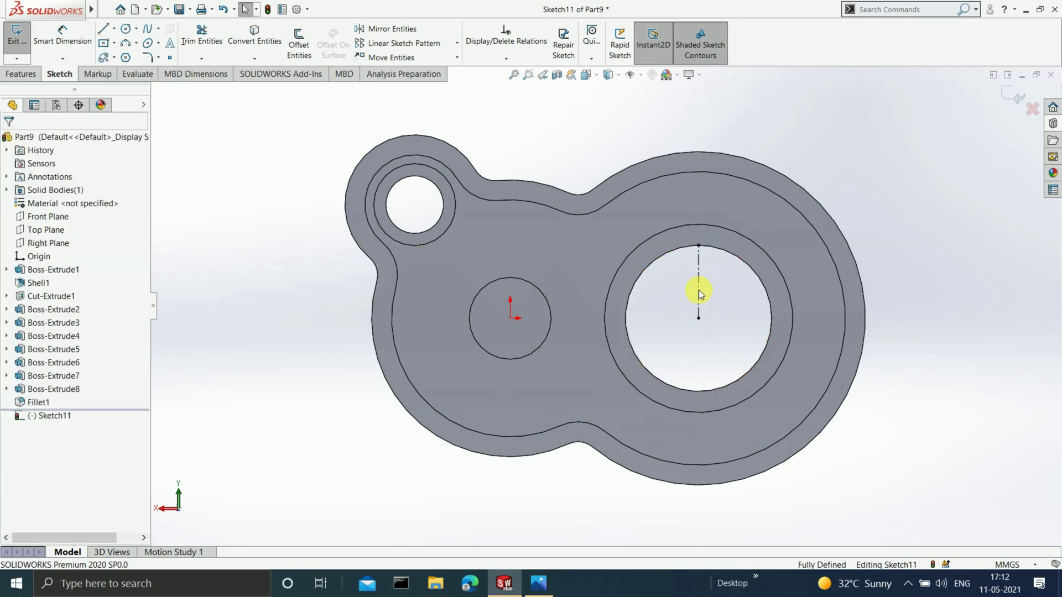
# Step: Give the vertical centerline through the large hole infinite length
pyautogui.click(698, 289)
pyautogui.click(28, 366)
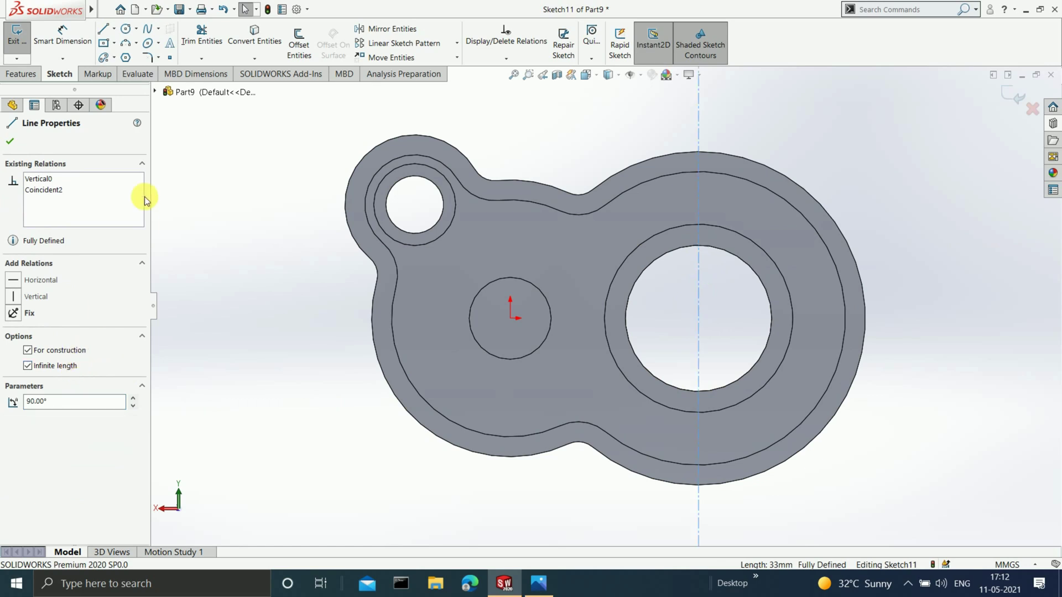
pyautogui.click(14, 143)
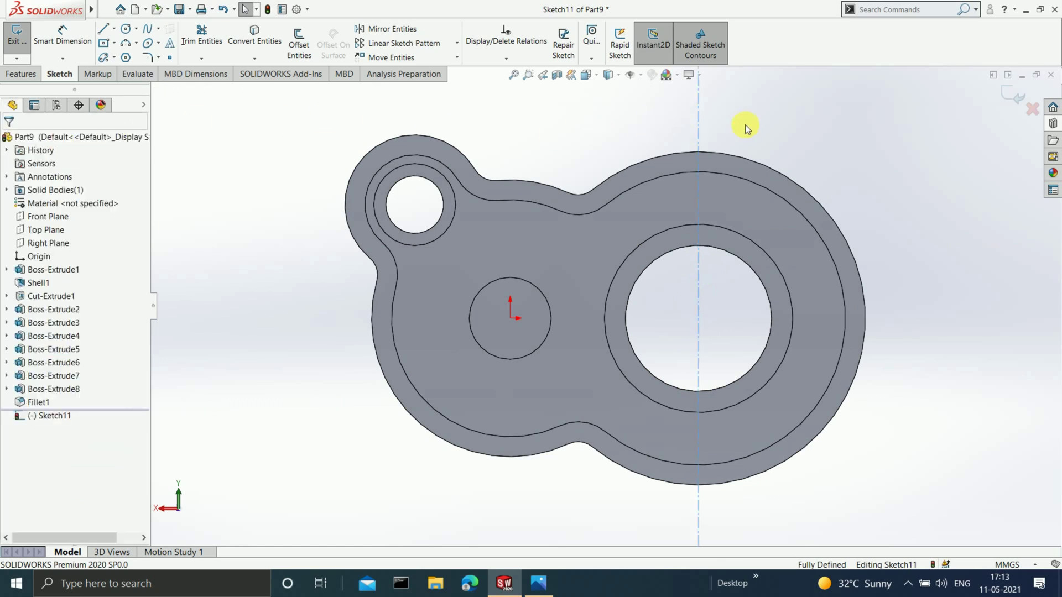
pyautogui.scroll(2, 720, 247)
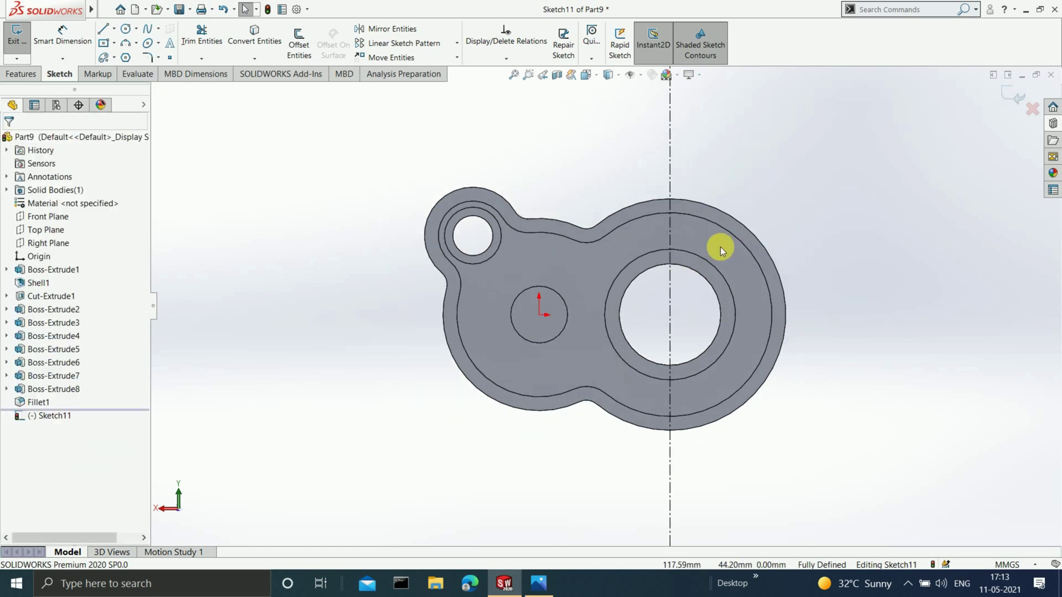
pyautogui.scroll(-3, 687, 228)
pyautogui.scroll(2, 645, 294)
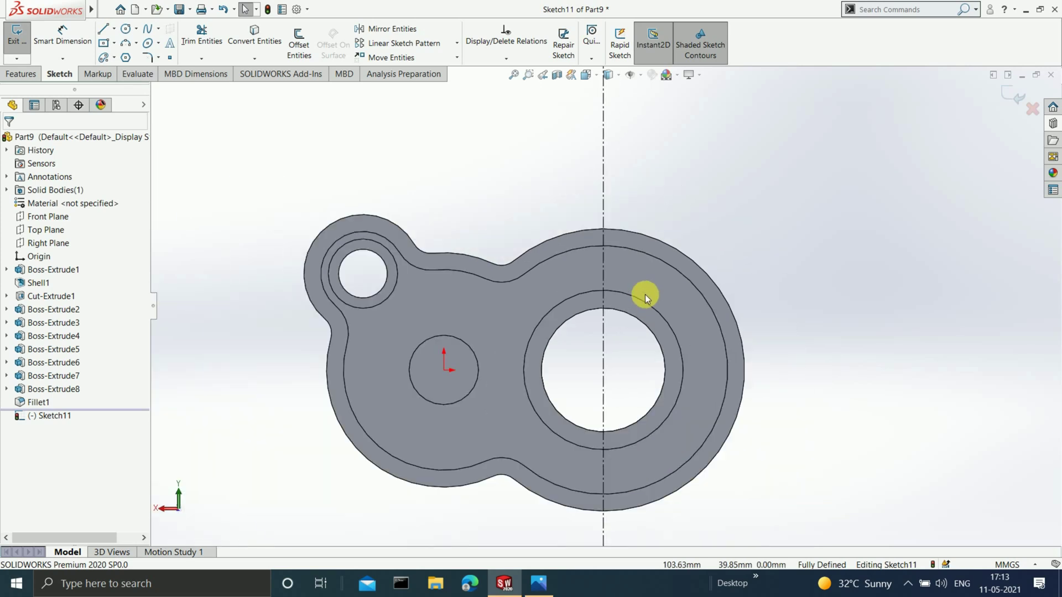
pyautogui.click(604, 175)
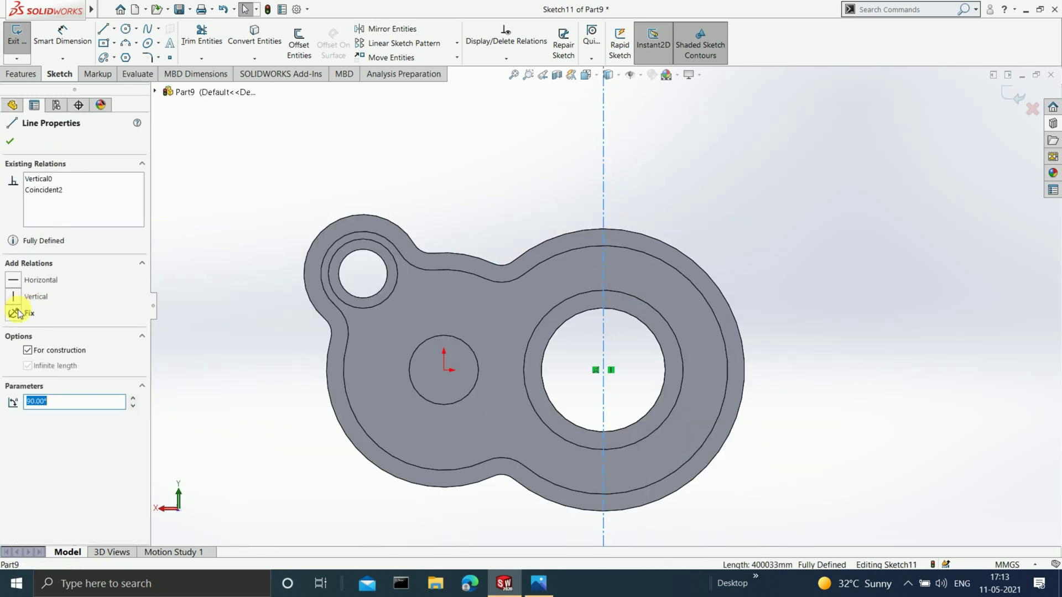
pyautogui.click(10, 142)
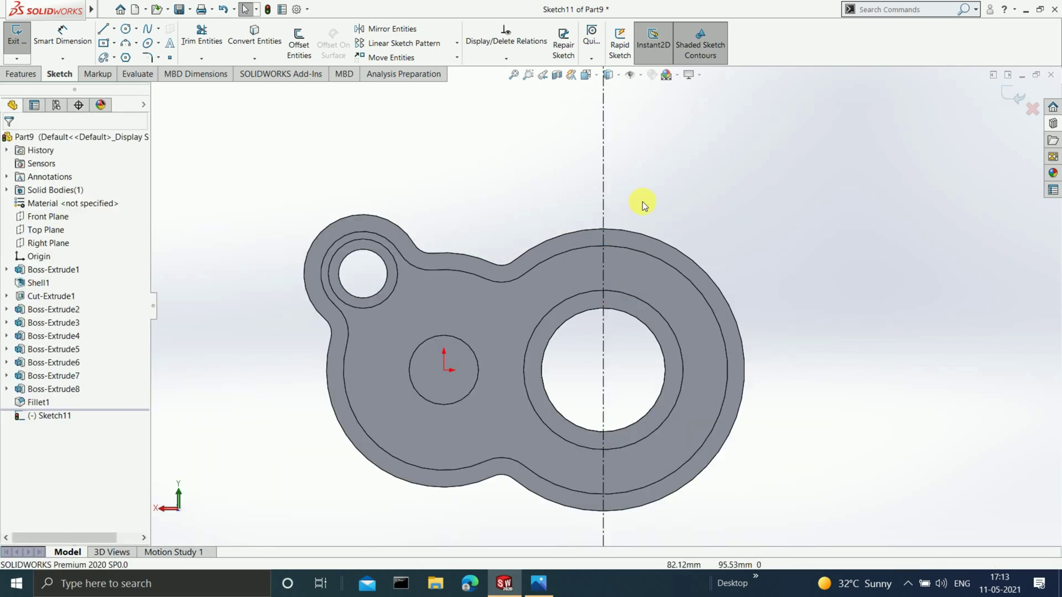
pyautogui.scroll(3, 604, 269)
pyautogui.scroll(-1, 613, 321)
pyautogui.scroll(-2, 613, 321)
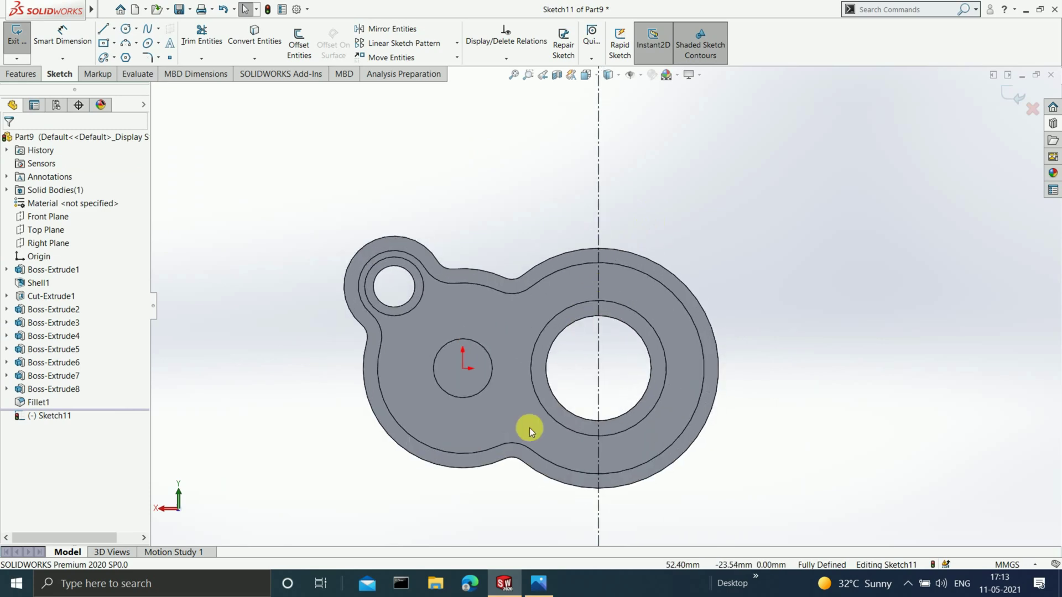
# Step: Check the lug's dimensions in the Photos reference screenshot again and return to the rim face sketch in SOLIDWORKS
pyautogui.click(539, 583)
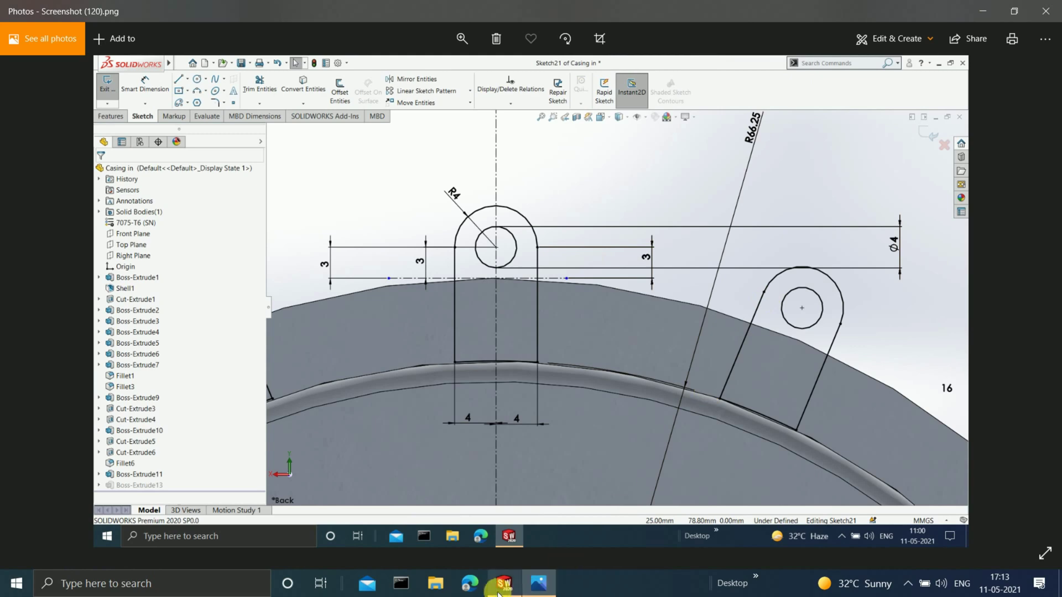
pyautogui.click(504, 583)
pyautogui.scroll(-1, 602, 244)
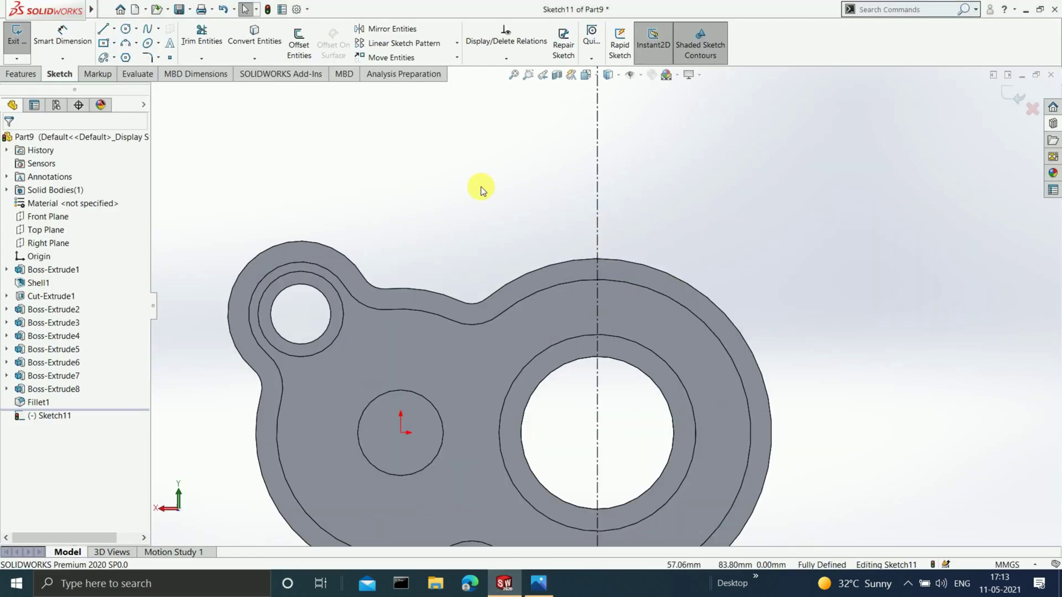
# Step: Offset the inner rim arc around the large hole by 0 mm to copy it into the sketch
pyautogui.click(297, 43)
pyautogui.click(552, 282)
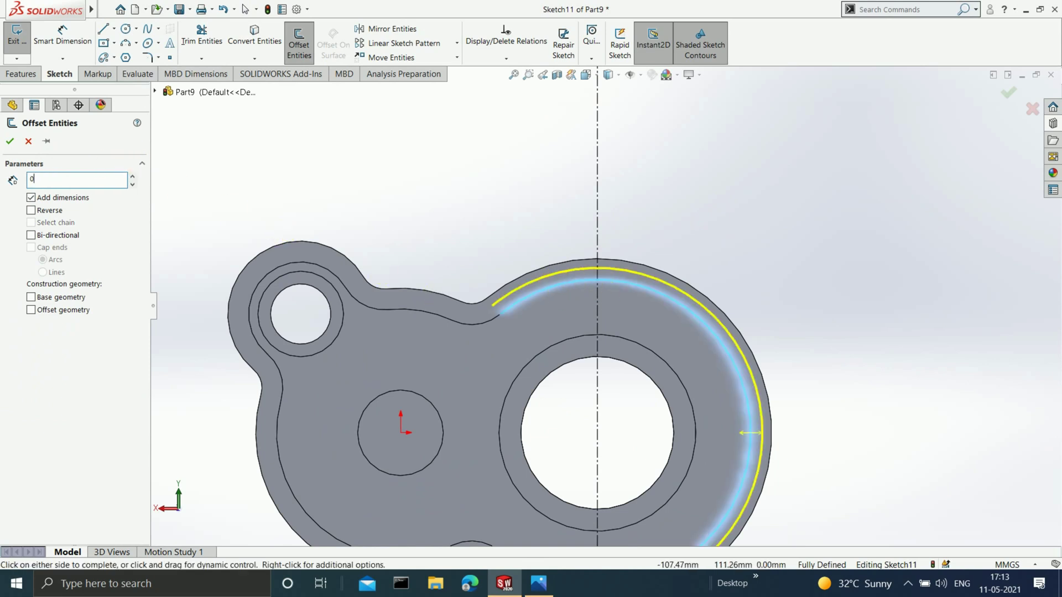
pyautogui.press('Return')
pyautogui.click(9, 141)
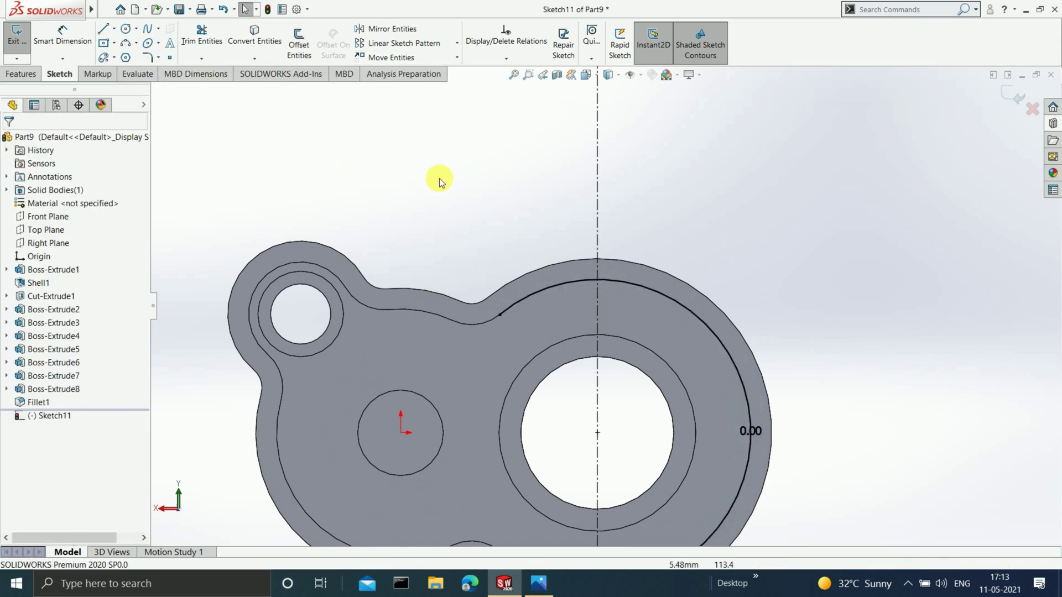
# Step: Examine the lug's side lines and their spacing in the Photos reference screenshot, and return to the SOLIDWORKS sketch
pyautogui.press('z')
pyautogui.scroll(-3, 510, 208)
pyautogui.scroll(4, 520, 290)
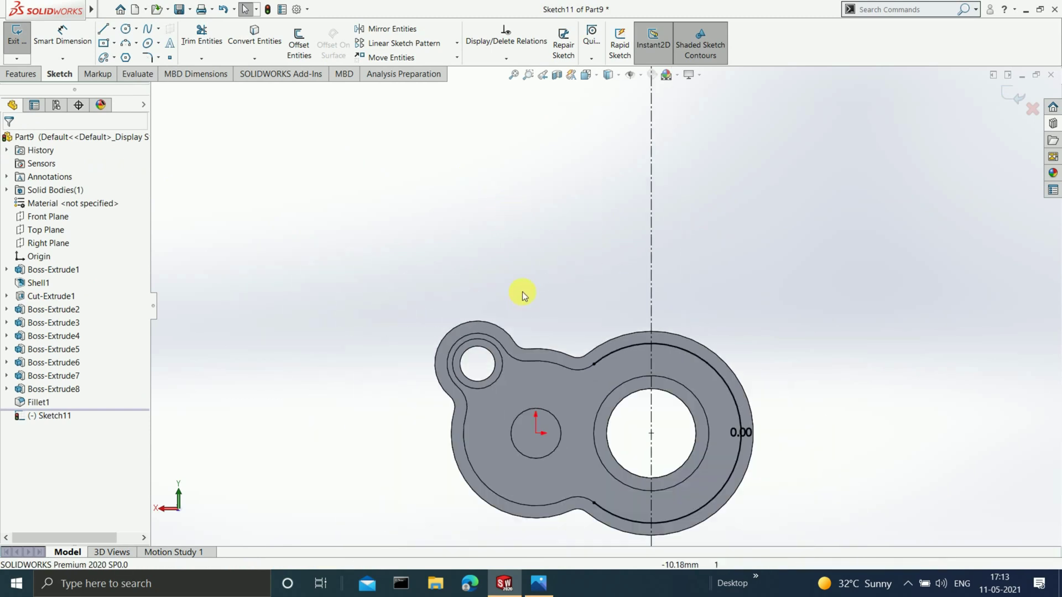
pyautogui.scroll(-3, 619, 378)
pyautogui.scroll(-2, 658, 340)
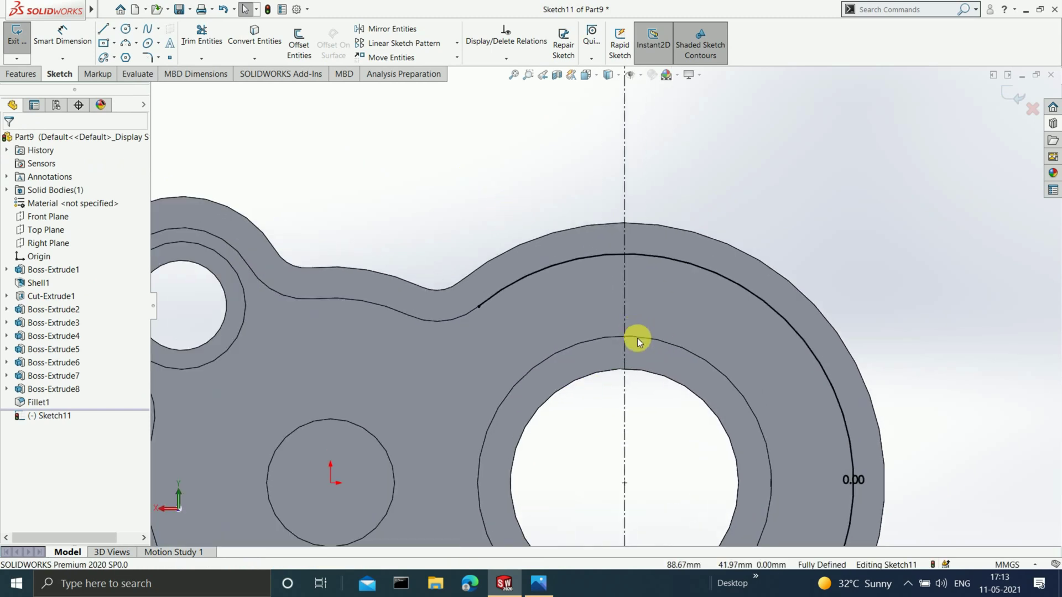
pyautogui.click(538, 584)
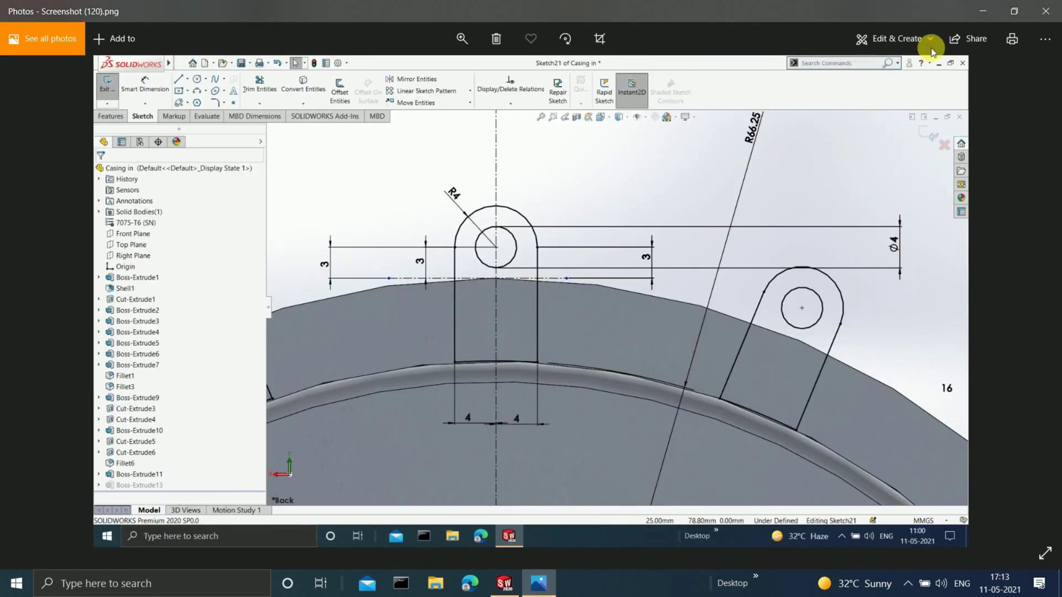
pyautogui.click(981, 10)
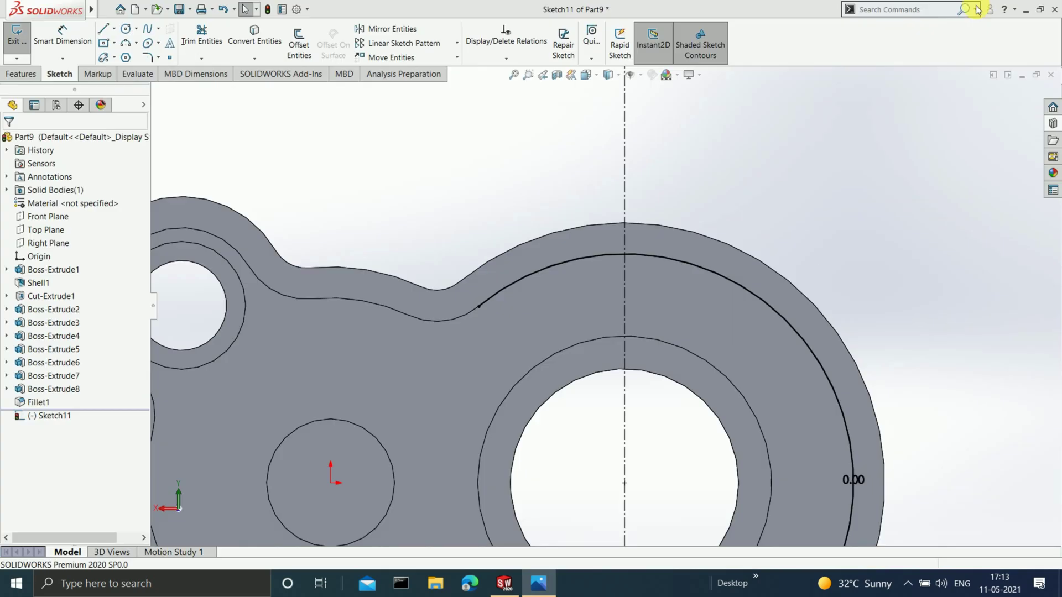
# Step: Draw two vertical lines about 41 mm long upward from the offset arc, one on each side of the centerline
pyautogui.click(102, 29)
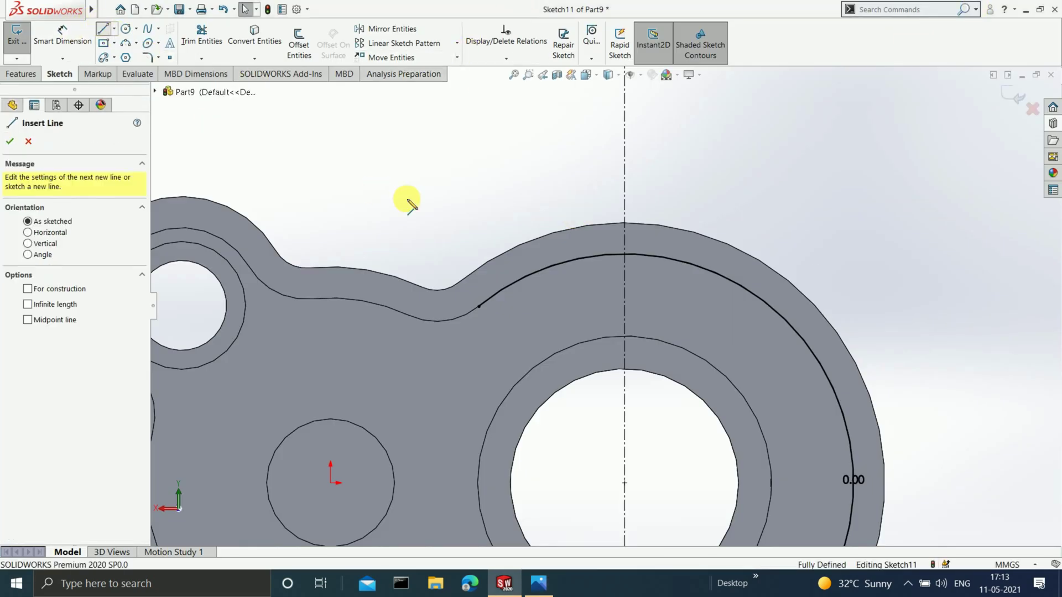
pyautogui.click(585, 255)
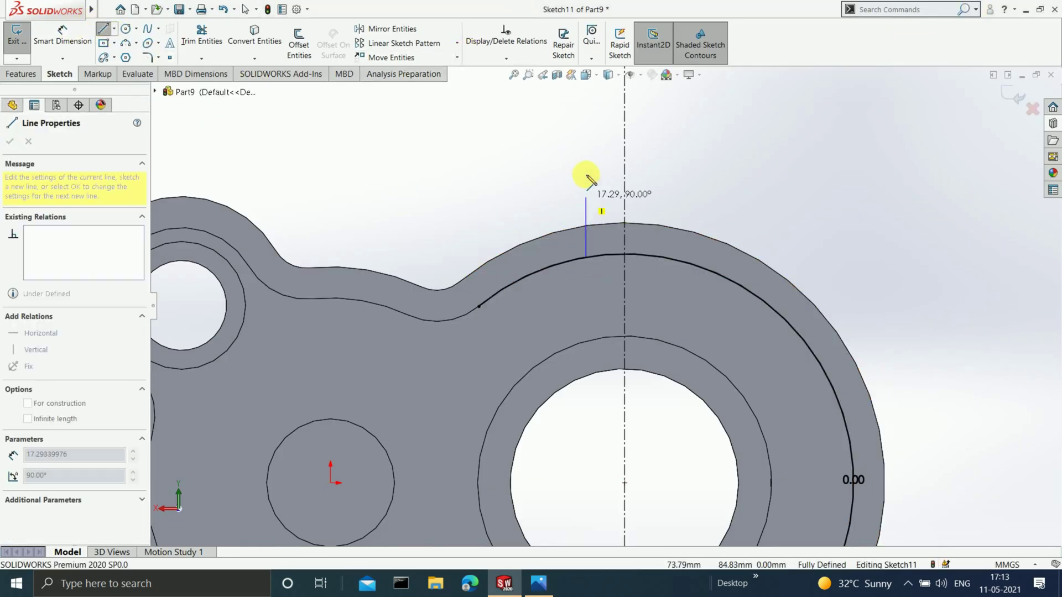
pyautogui.click(586, 115)
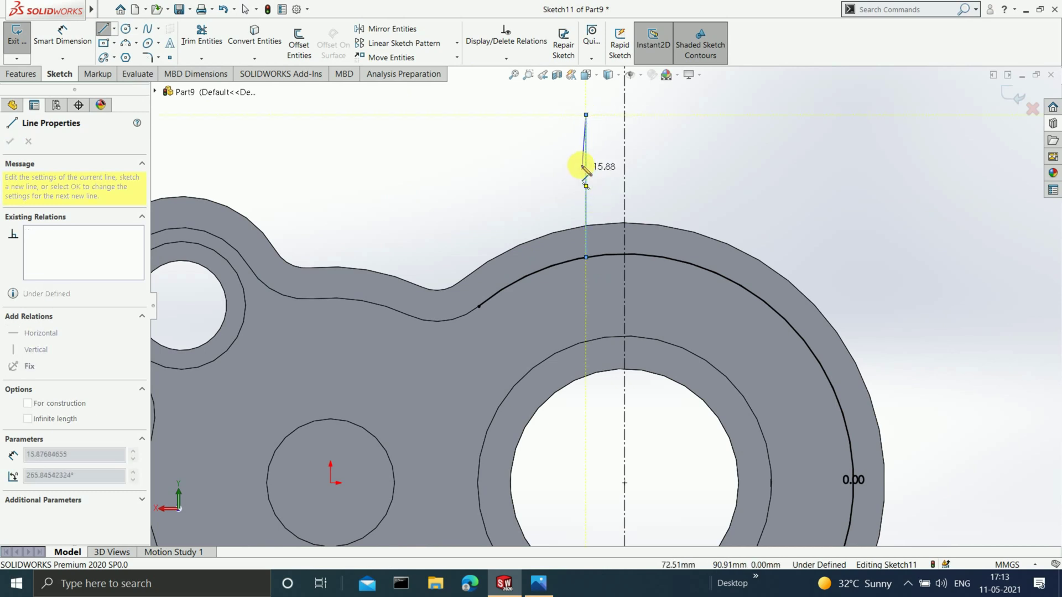
pyautogui.press('Escape')
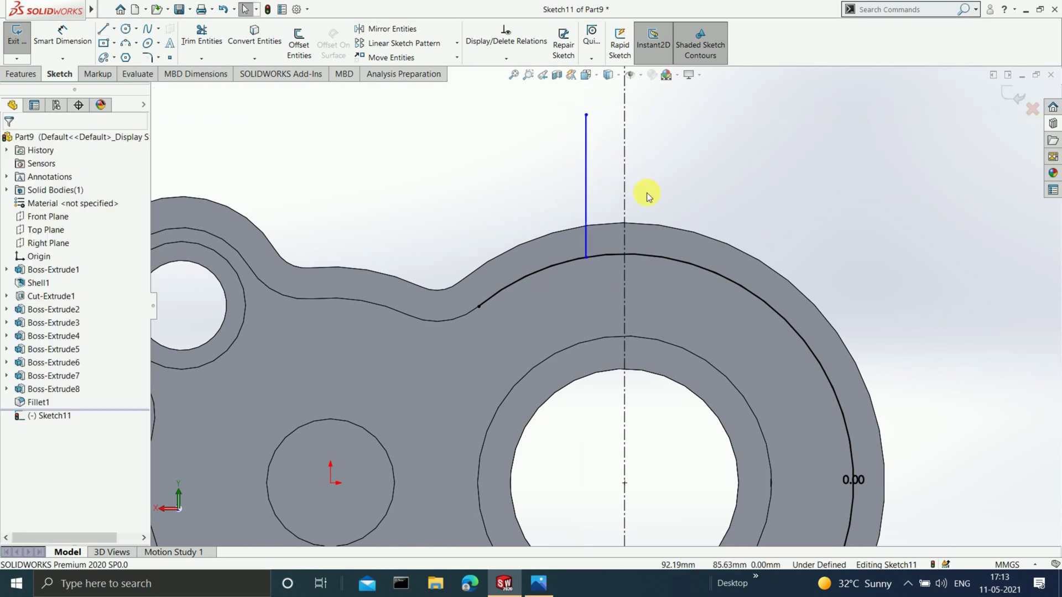
pyautogui.click(104, 29)
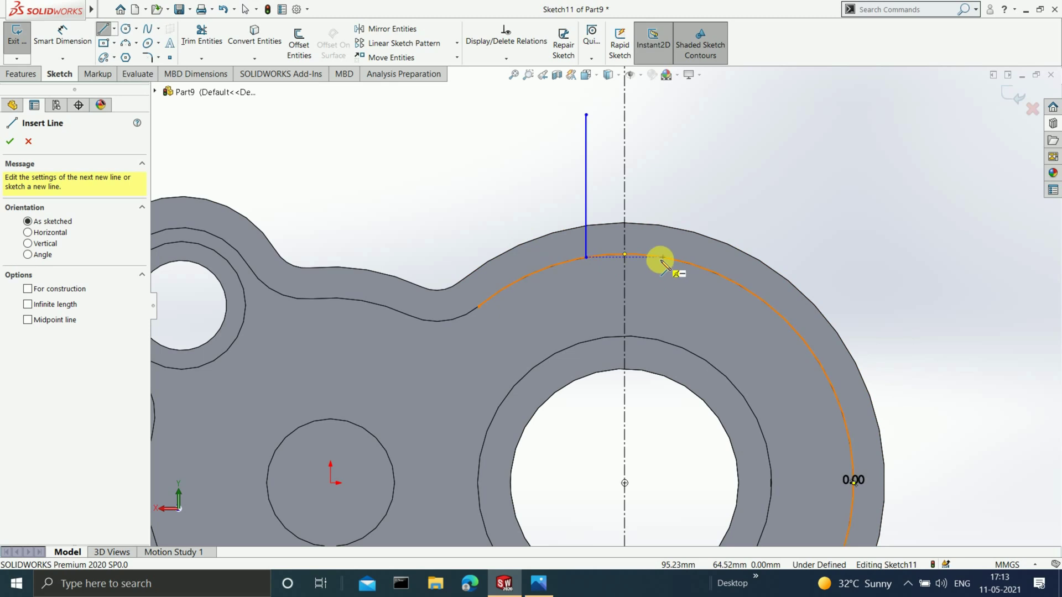
pyautogui.click(661, 256)
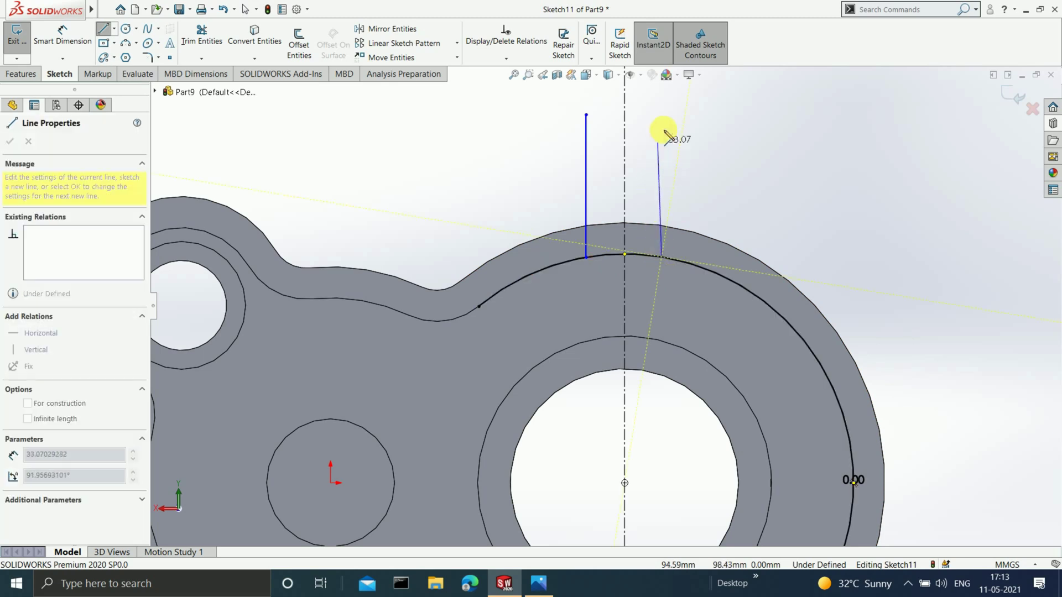
pyautogui.click(662, 115)
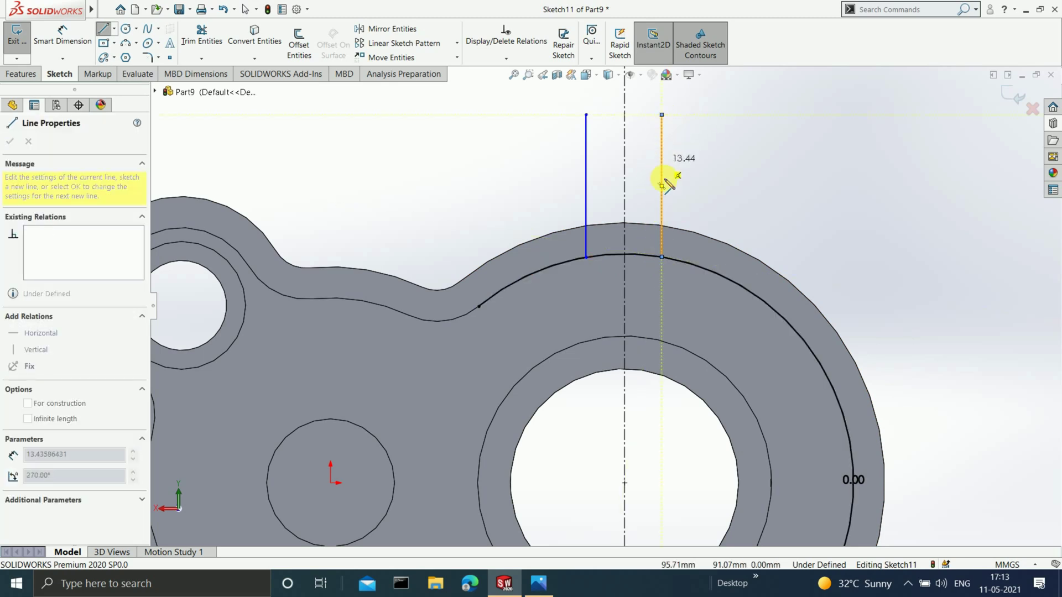
pyautogui.press('Escape')
# Step: Dimension the left vertical line 4 mm from the vertical centerline
pyautogui.scroll(-3, 716, 296)
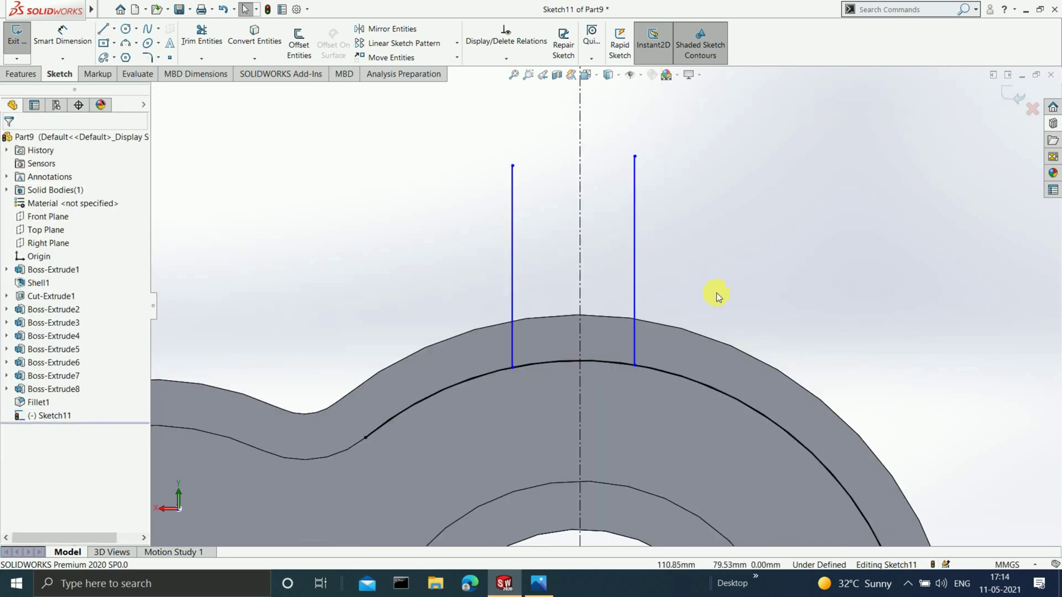
pyautogui.click(76, 35)
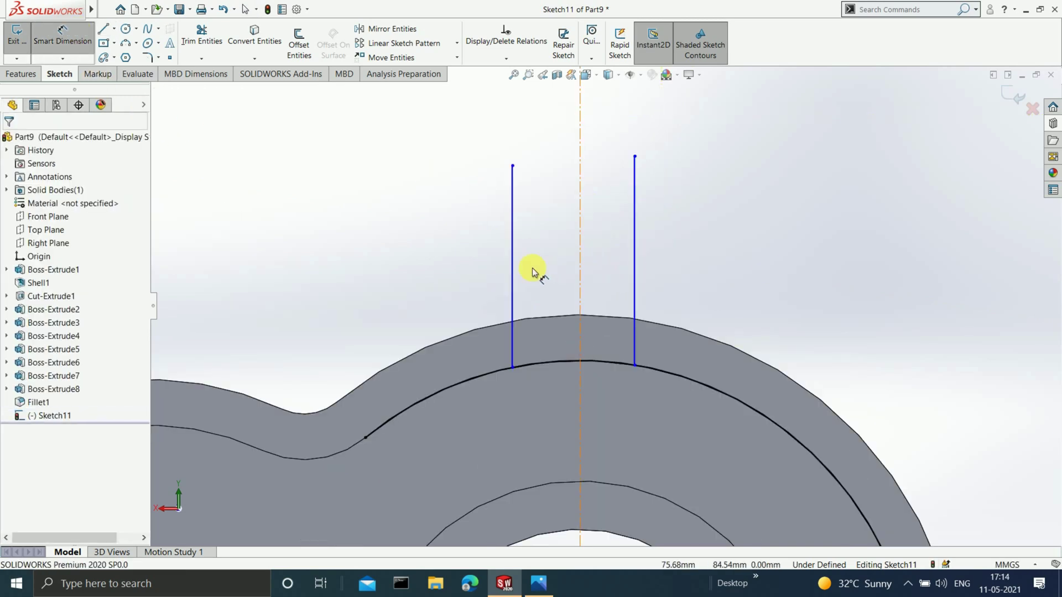
pyautogui.click(512, 258)
pyautogui.click(580, 249)
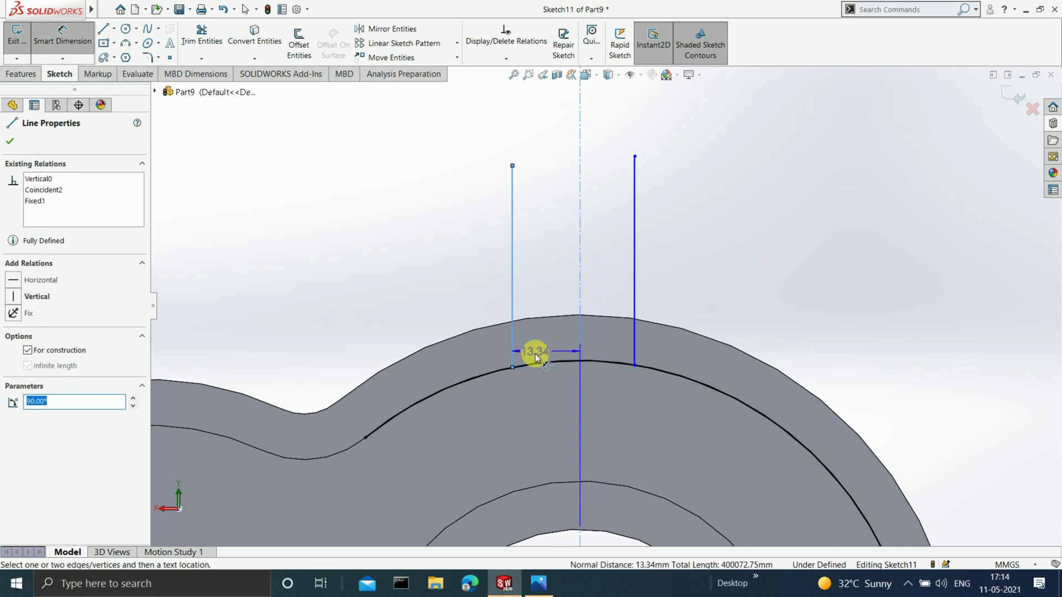
pyautogui.click(540, 399)
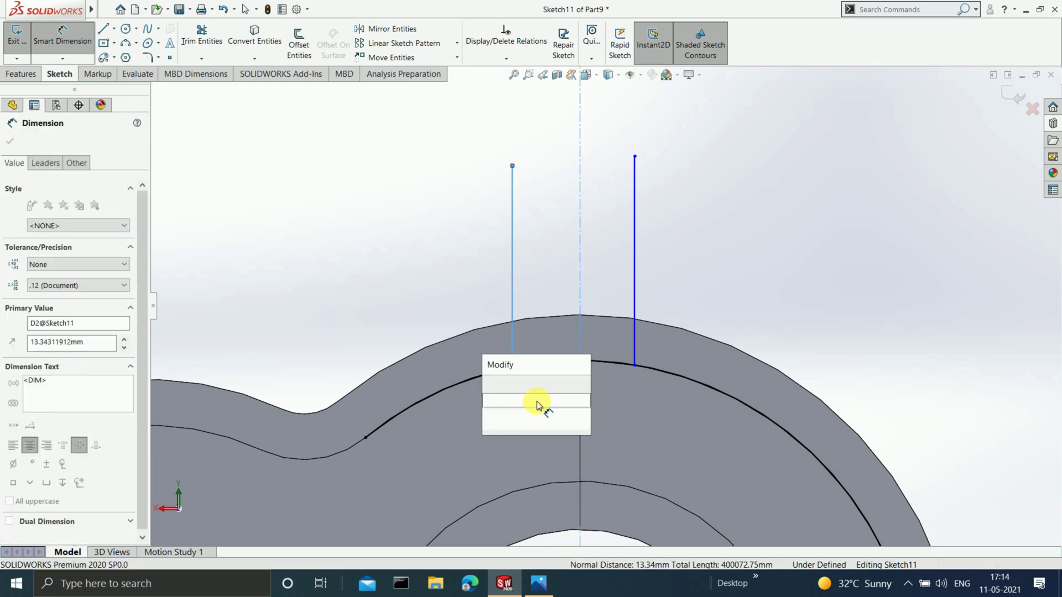
pyautogui.write('4')
pyautogui.press('Return')
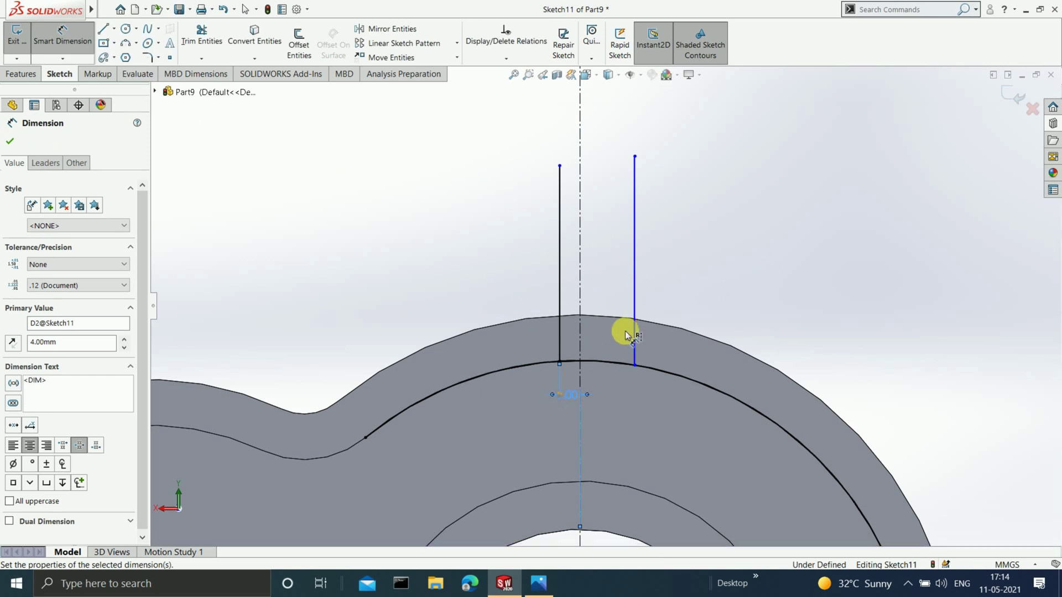
# Step: Dimension the right vertical line 4 mm from the vertical centerline
pyautogui.click(633, 325)
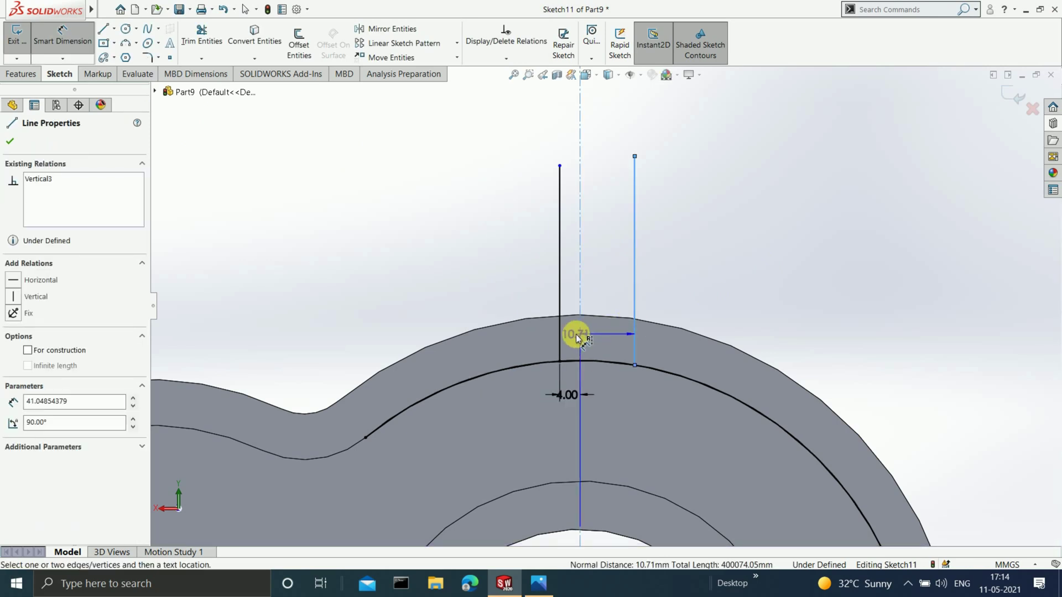
pyautogui.click(577, 334)
pyautogui.click(605, 424)
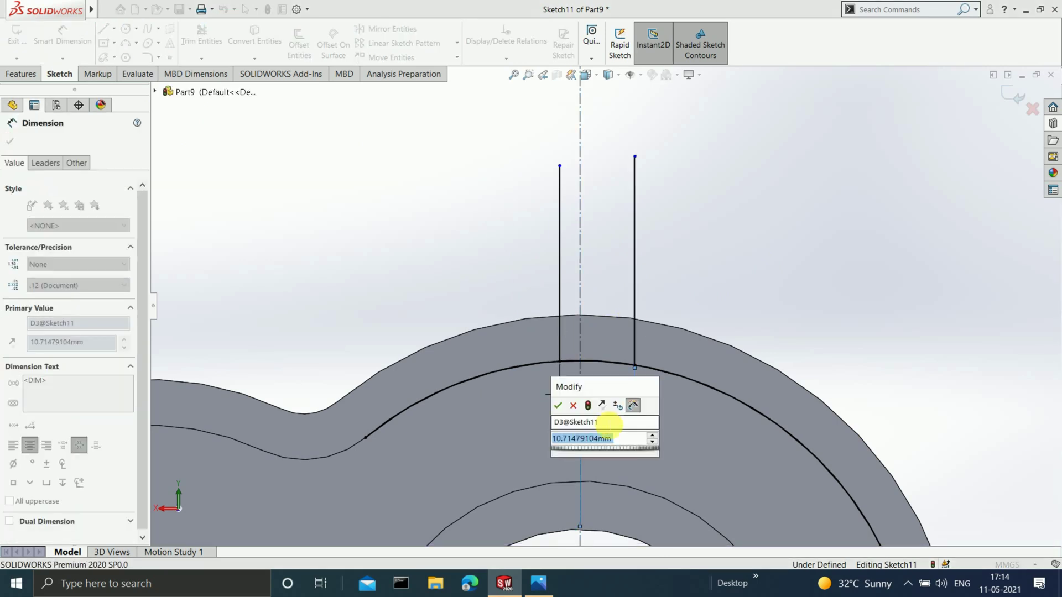
pyautogui.write('4')
pyautogui.press('Return')
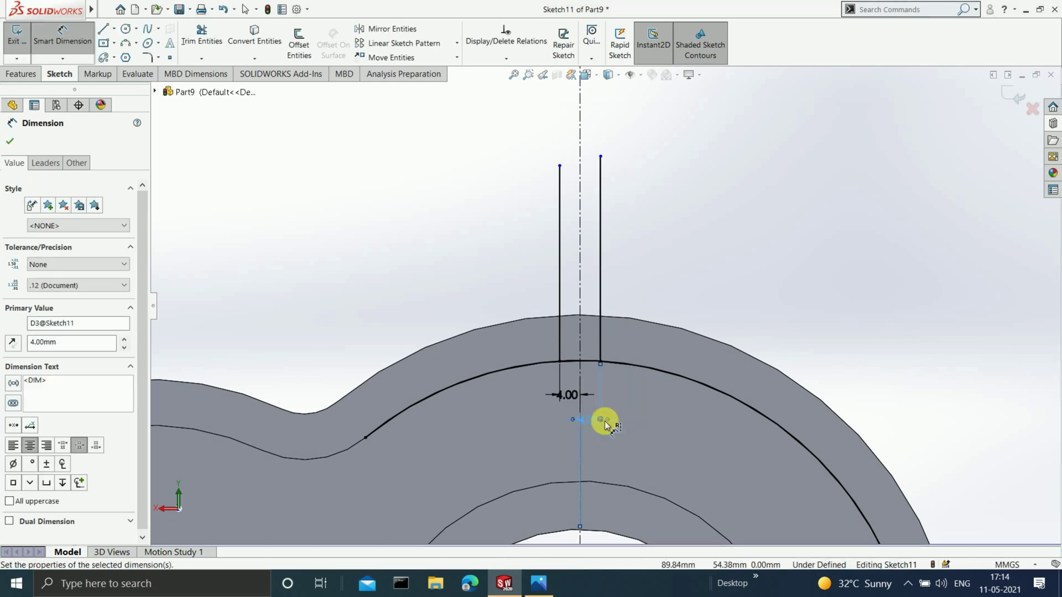
# Step: Recheck the lug reference in Photos, and sketch a horizontal centerline about 27 mm long across both lug lines, just above the flange's outer edge
pyautogui.click(539, 583)
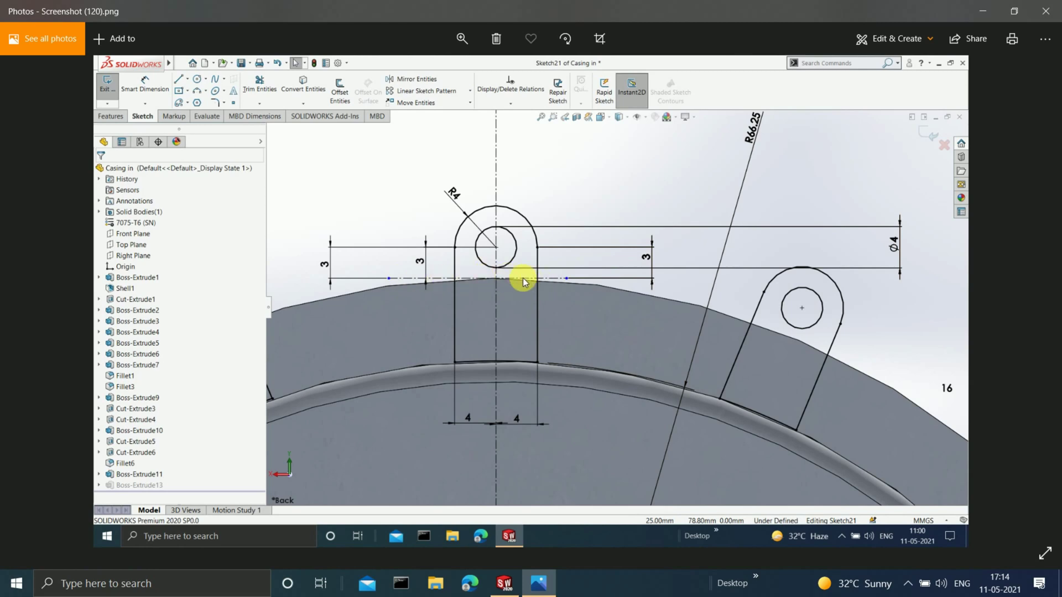
pyautogui.click(982, 11)
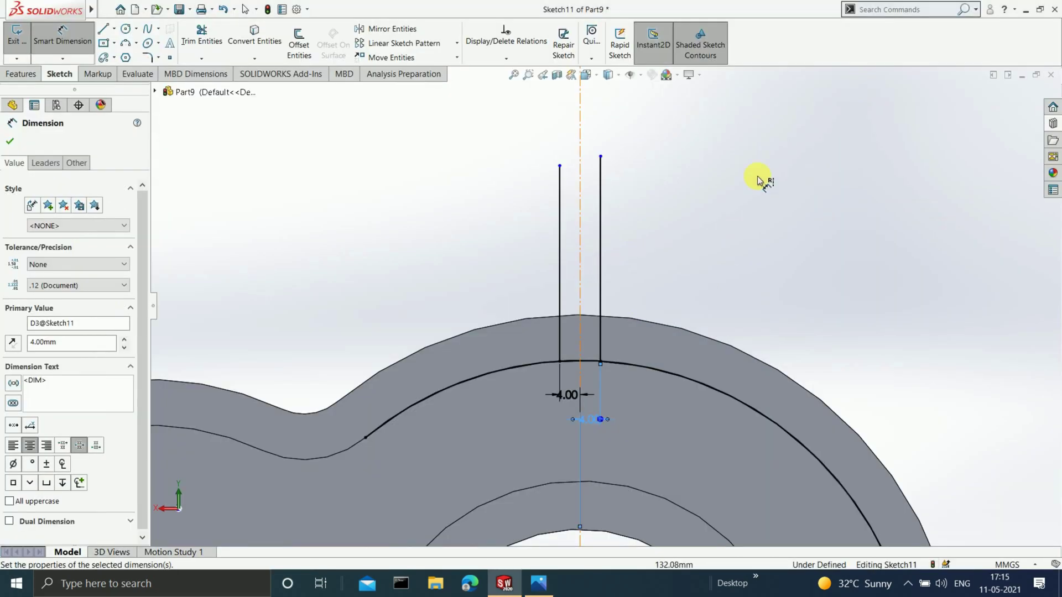
pyautogui.click(114, 29)
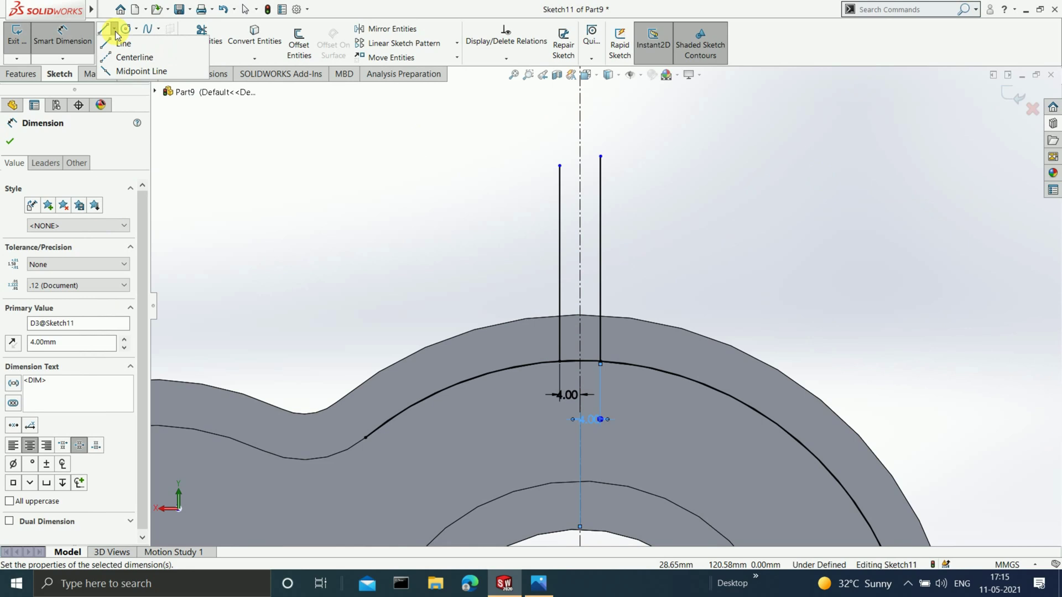
pyautogui.click(131, 58)
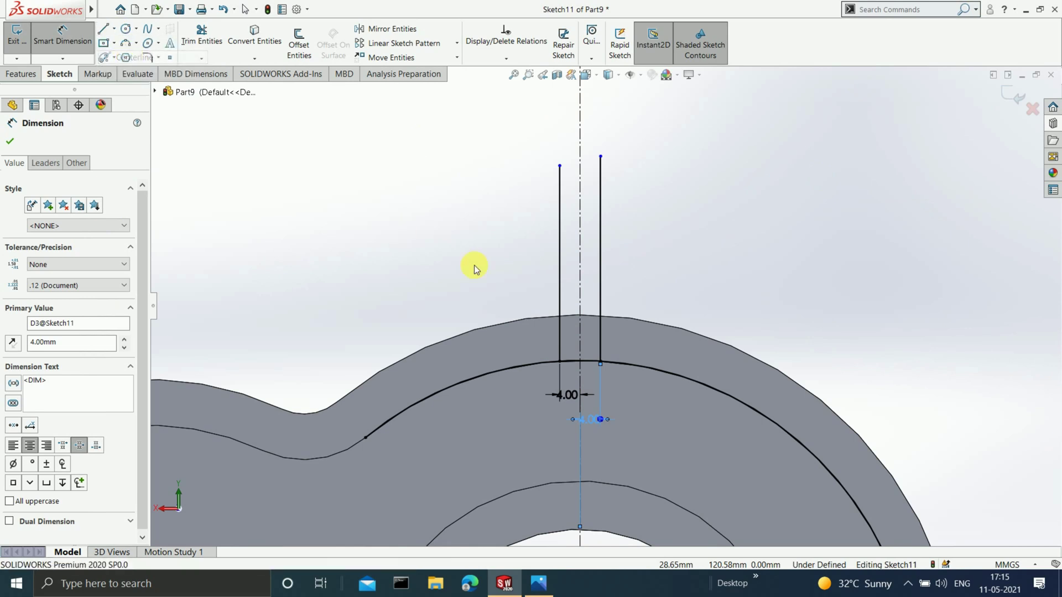
pyautogui.click(505, 299)
pyautogui.click(642, 300)
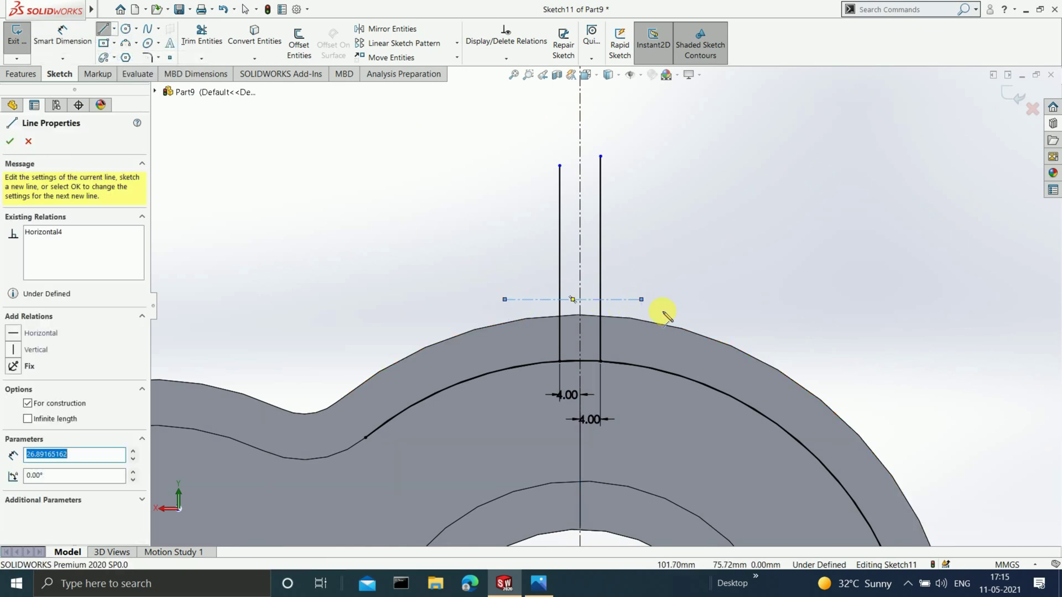
pyautogui.press('Escape')
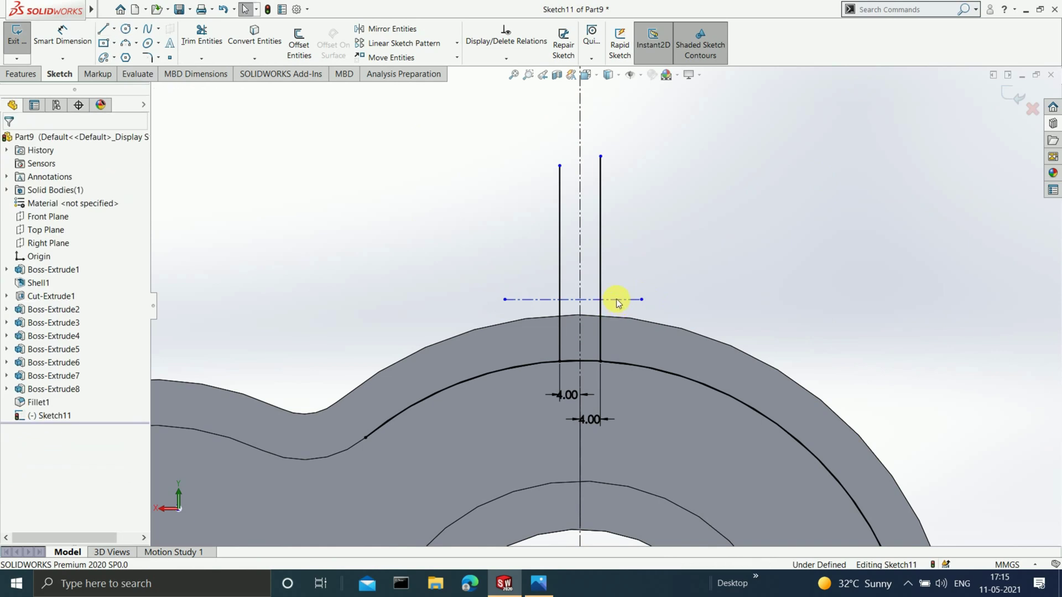
# Step: Make the horizontal centerline tangent to the flange's outer arc edge
pyautogui.click(617, 301)
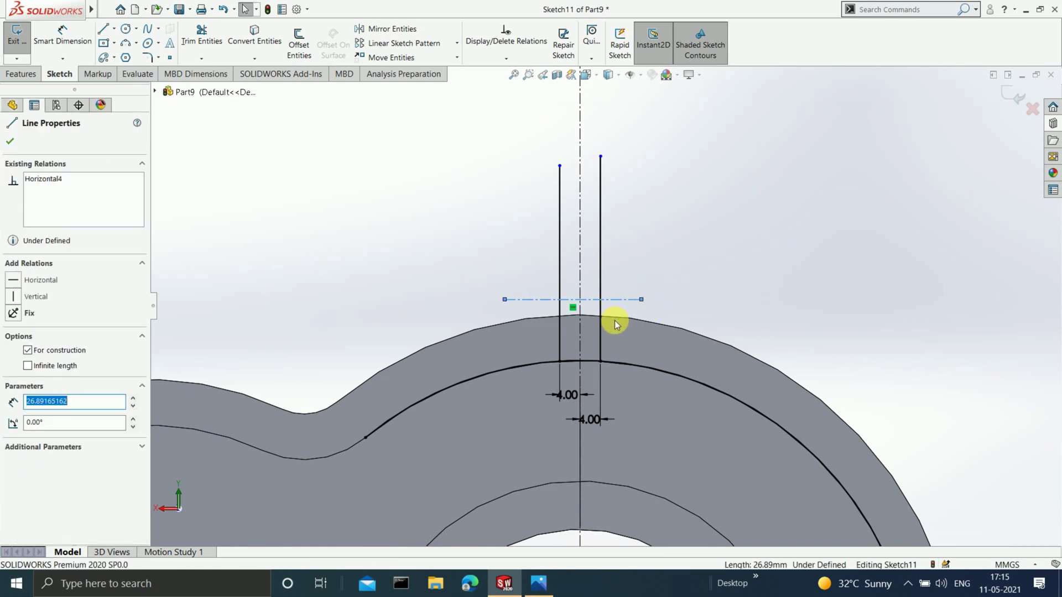
pyautogui.keyDown('ctrl'); pyautogui.click(618, 317); pyautogui.keyUp('ctrl')
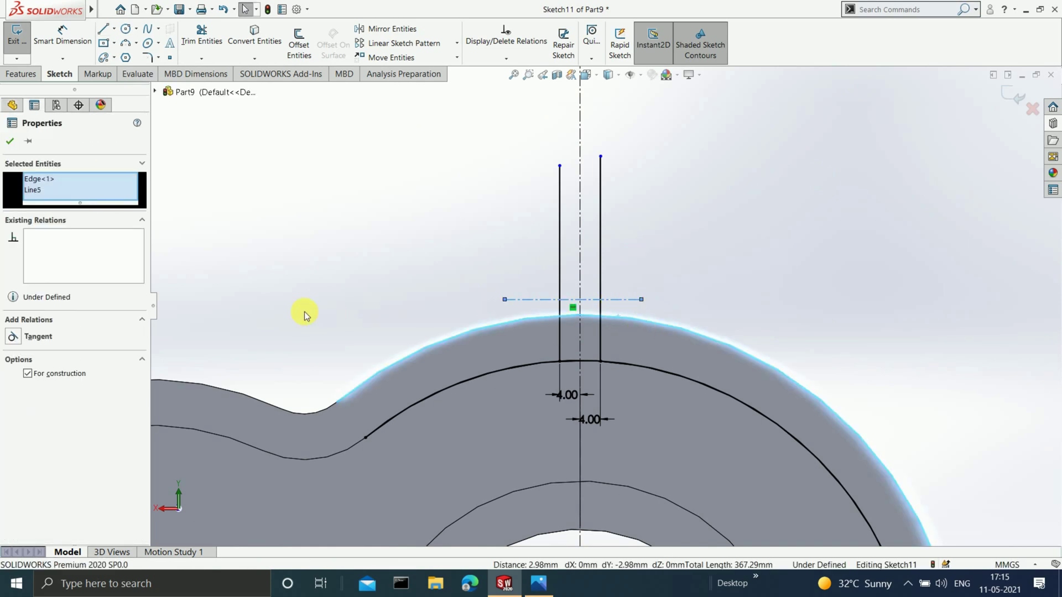
pyautogui.click(11, 337)
pyautogui.click(550, 251)
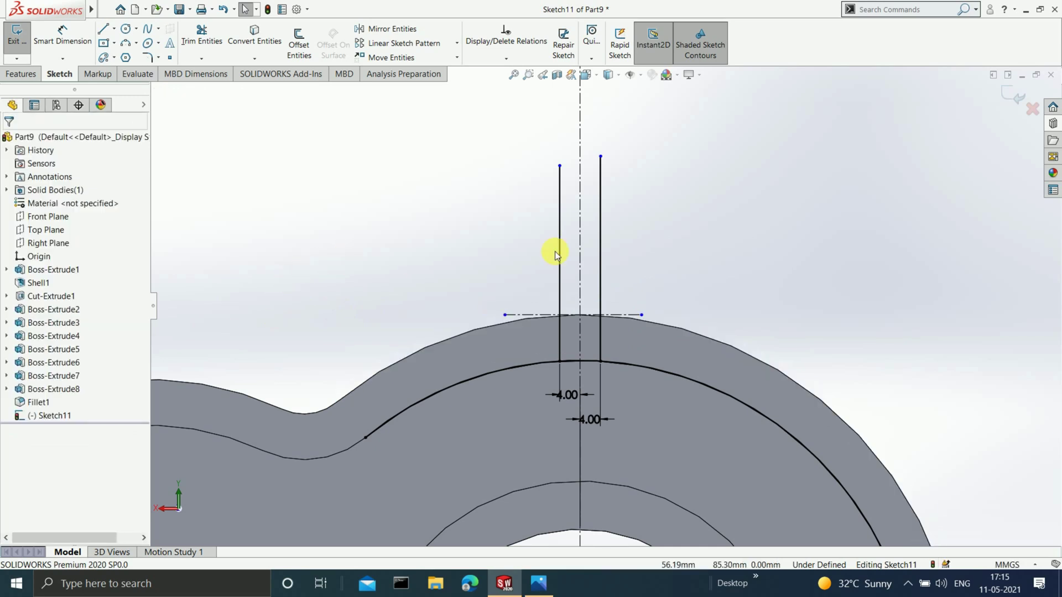
# Step: Dimension the upper end of the left lug line 3 mm above the horizontal centerline
pyautogui.click(75, 34)
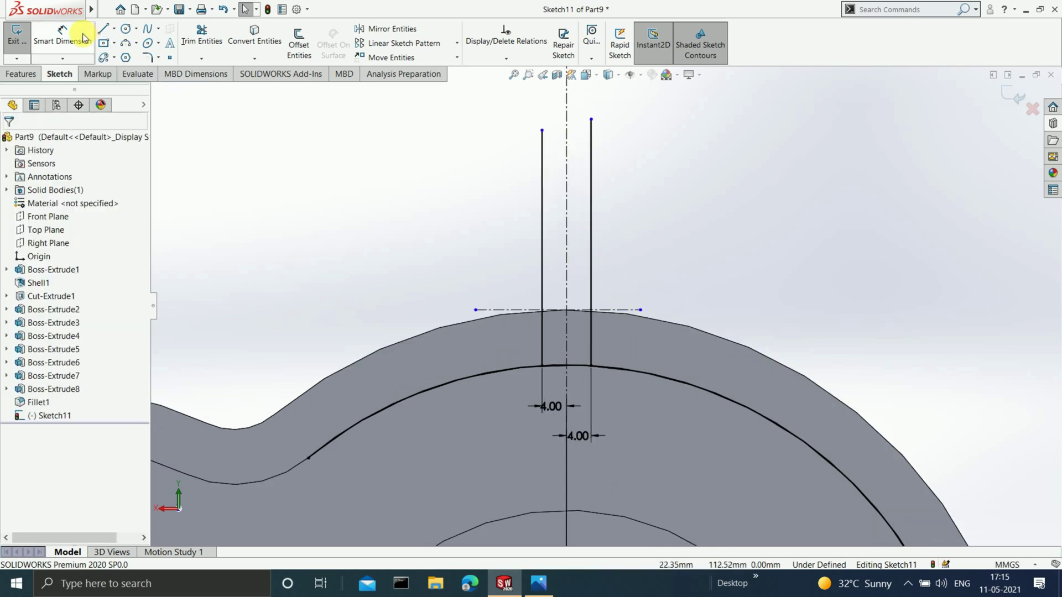
pyautogui.click(542, 132)
pyautogui.click(505, 307)
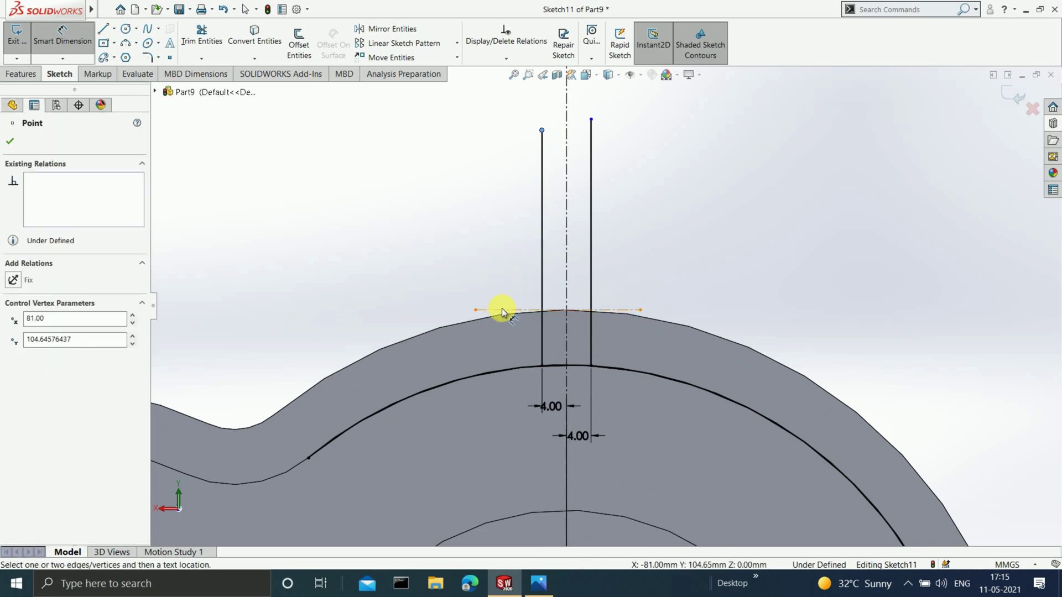
pyautogui.click(423, 267)
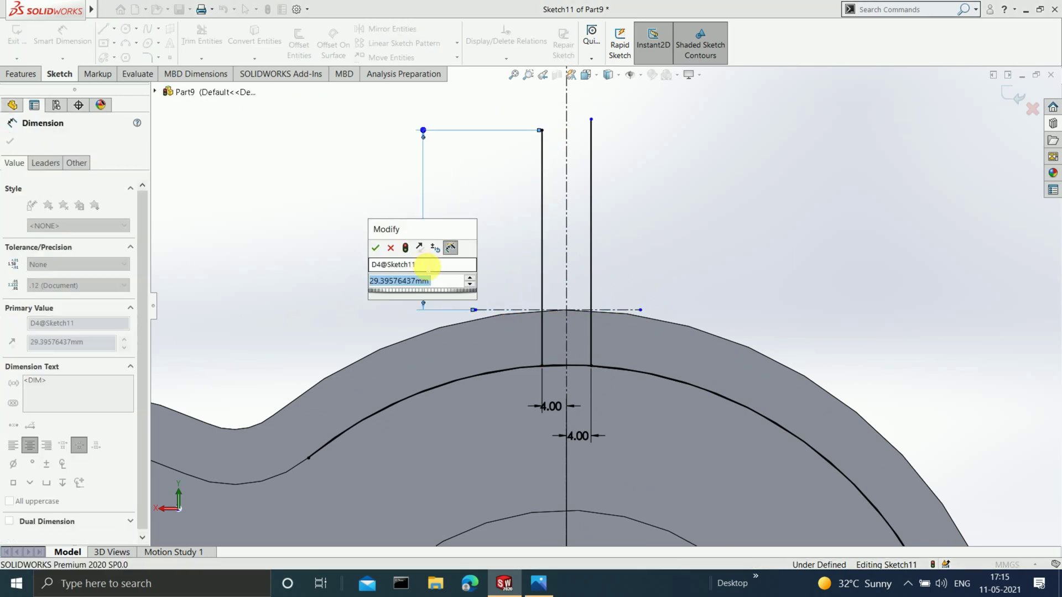
pyautogui.write('3')
pyautogui.press('Return')
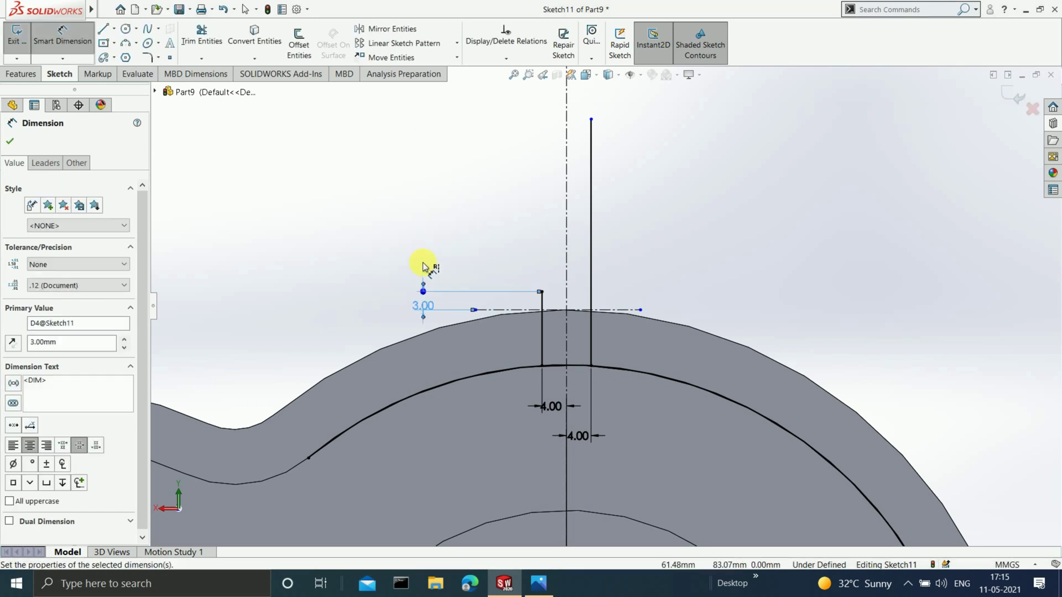
# Step: Dimension the upper end of the right lug line 3 mm above the horizontal centerline
pyautogui.click(591, 119)
pyautogui.click(626, 310)
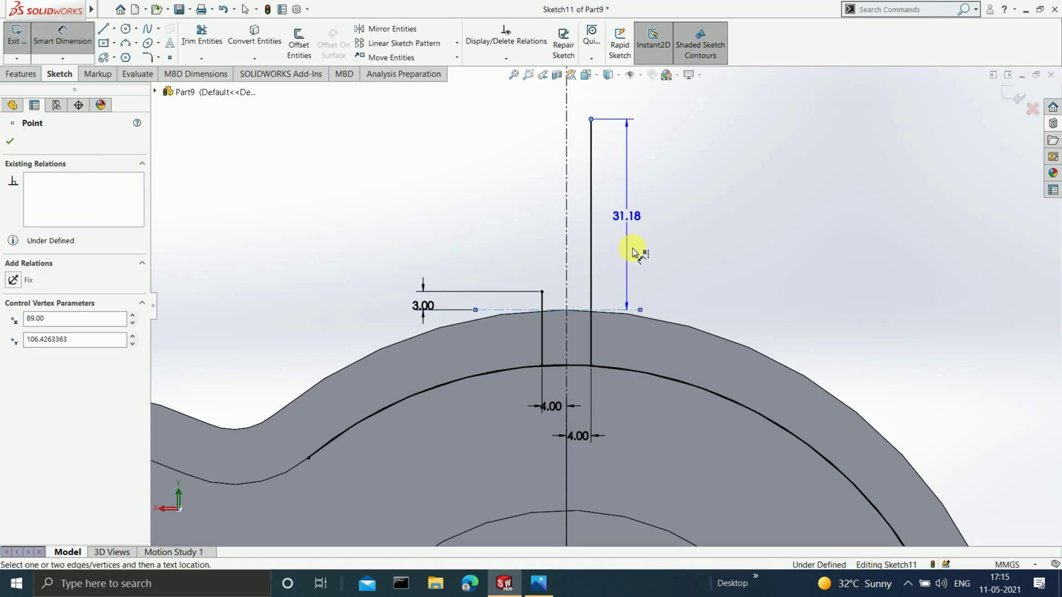
pyautogui.click(670, 261)
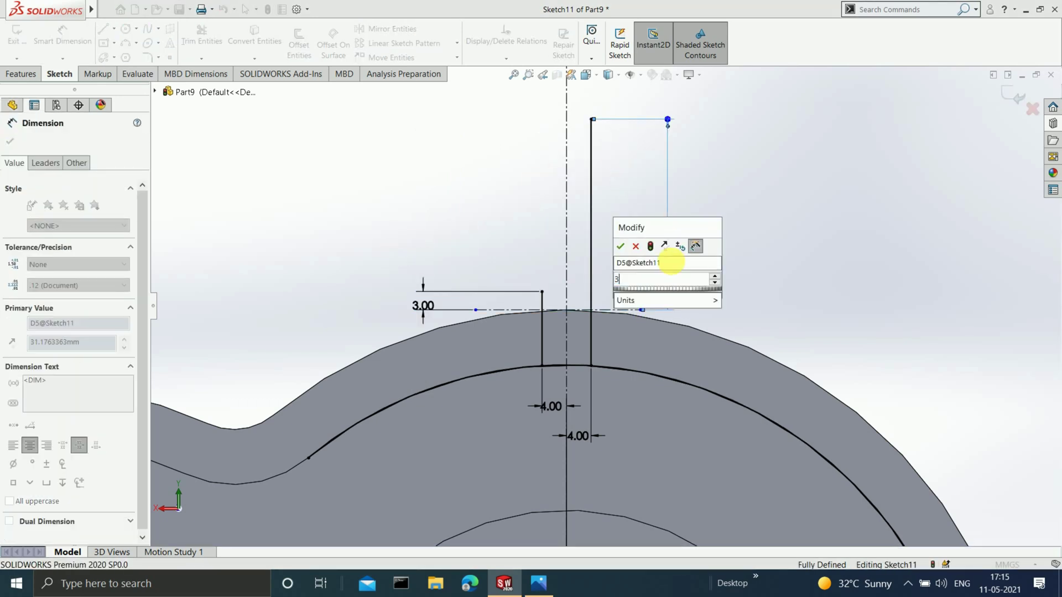
pyautogui.write('3')
pyautogui.press('Return')
# Step: Join the upper ends of the two lug lines with a semicircular three-point arc
pyautogui.scroll(-6, 586, 287)
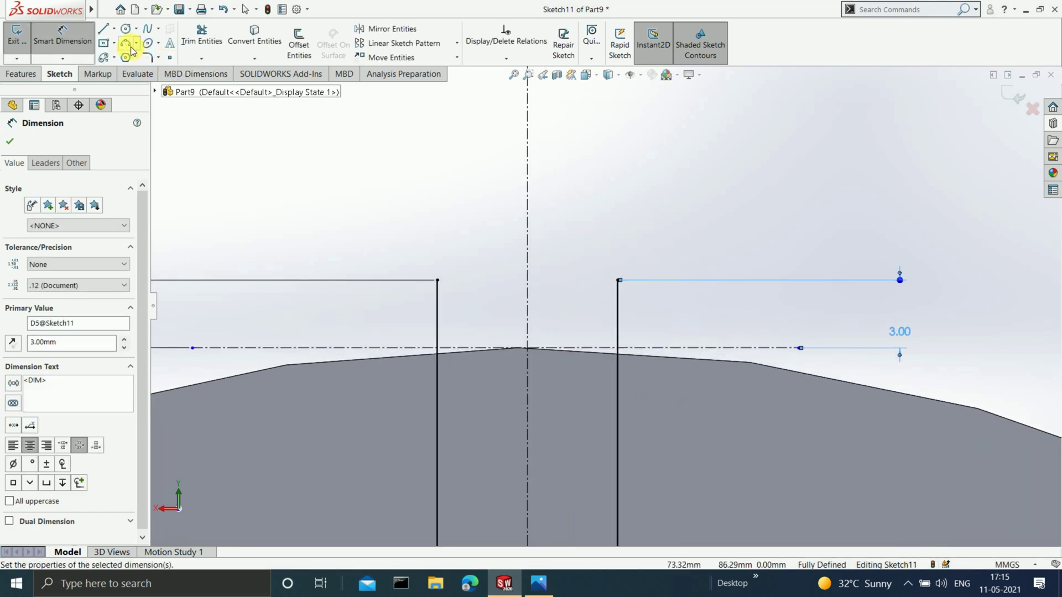
pyautogui.click(437, 280)
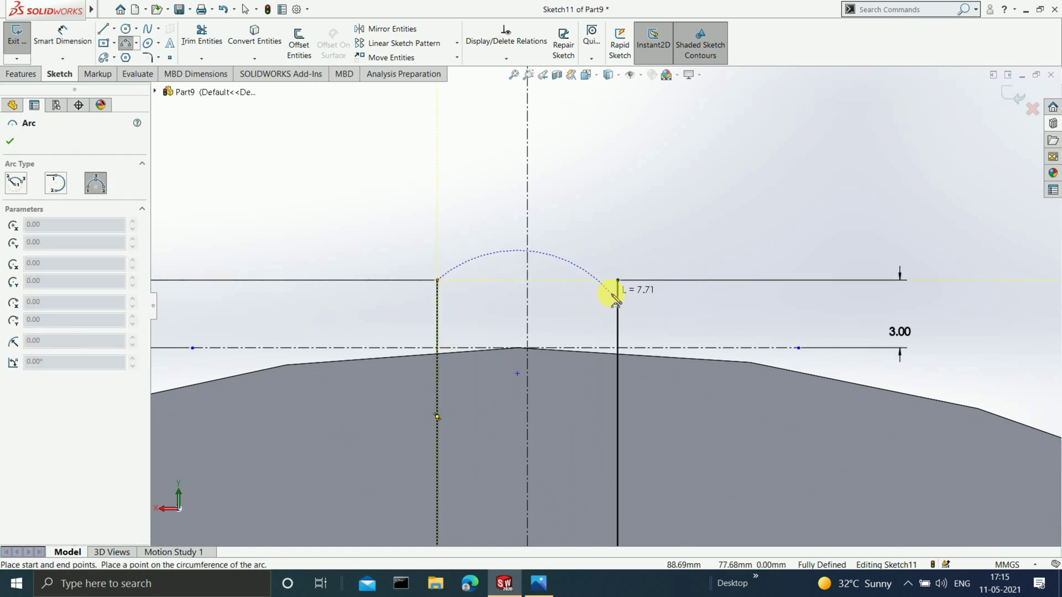
pyautogui.click(618, 280)
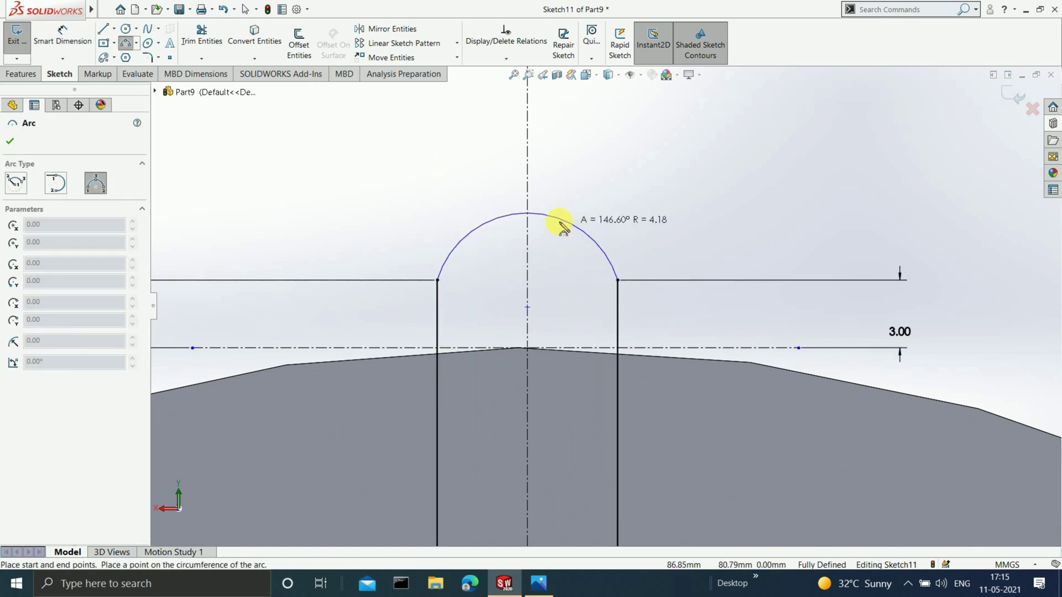
pyautogui.click(552, 192)
pyautogui.press('Escape')
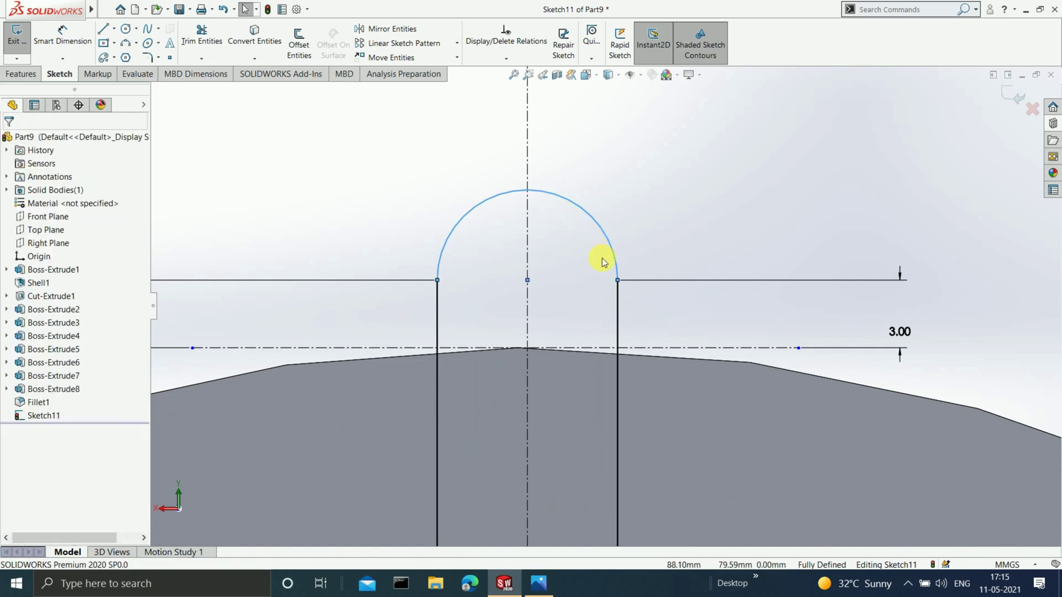
# Step: Sketch a 4 mm diameter hole circle at the lug arc's center, and check the lug against the reference screenshot in Photos
pyautogui.scroll(3, 586, 288)
pyautogui.scroll(2, 616, 300)
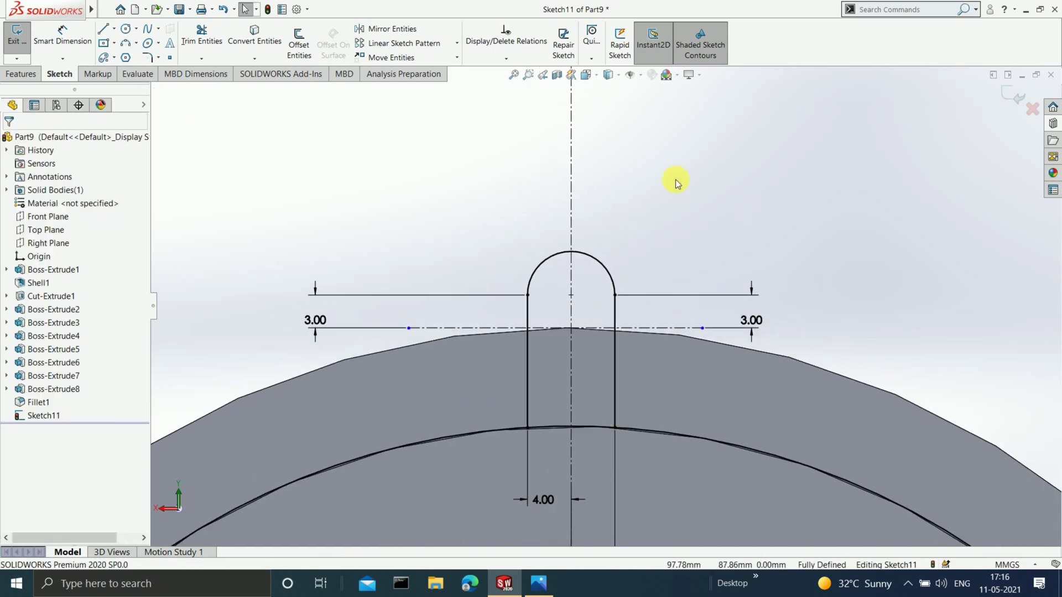
pyautogui.click(125, 30)
pyautogui.click(571, 295)
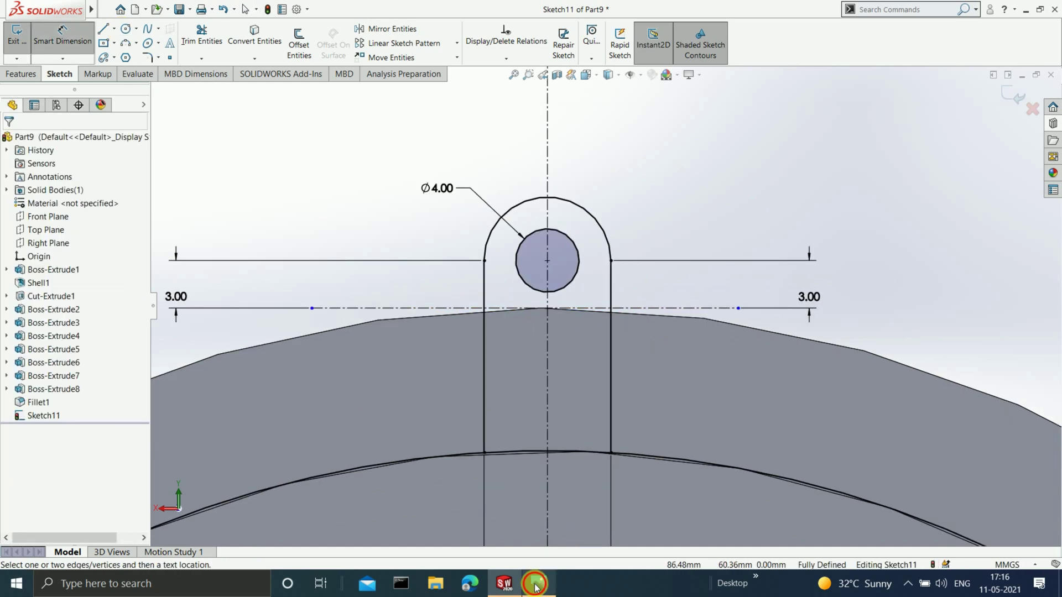
pyautogui.click(534, 584)
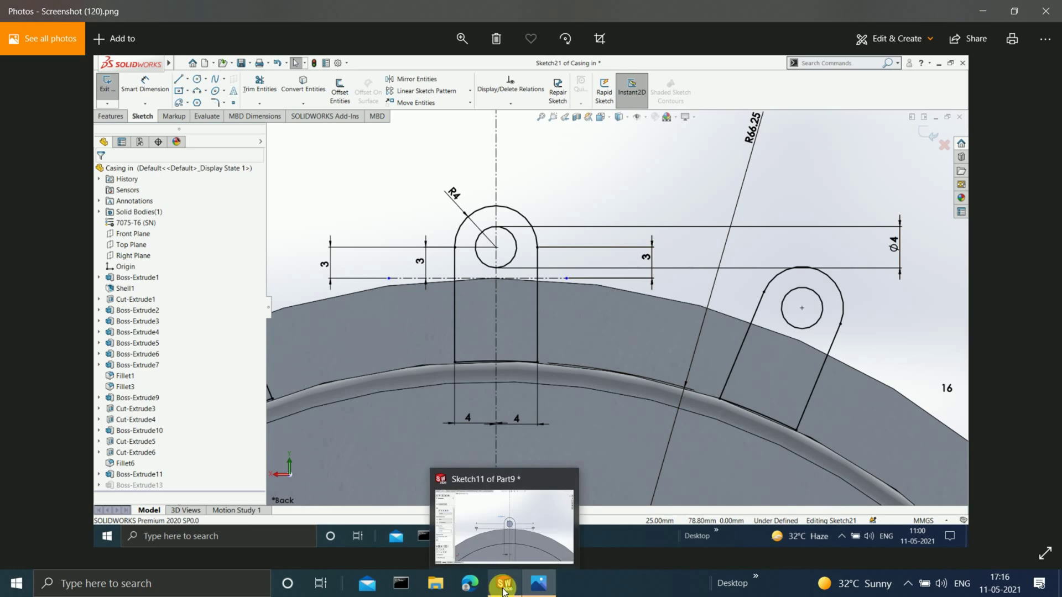
pyautogui.click(504, 589)
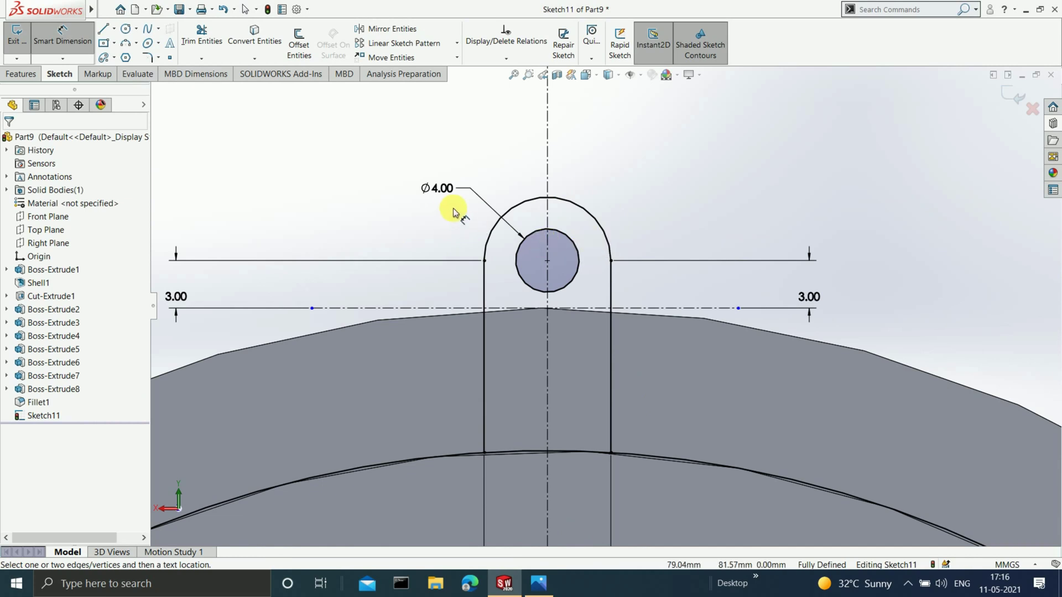
# Step: Trim the flange arc on both sides of the lug, keeping only the short piece between the two lug lines
pyautogui.scroll(3, 594, 271)
pyautogui.scroll(-2, 564, 280)
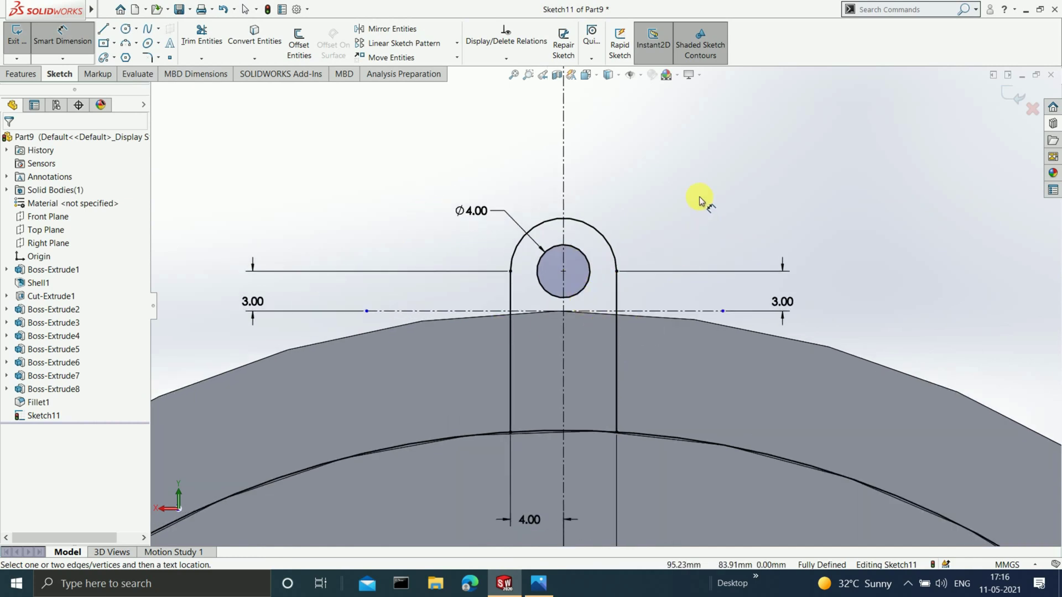
pyautogui.scroll(-3, 610, 423)
pyautogui.scroll(2, 552, 372)
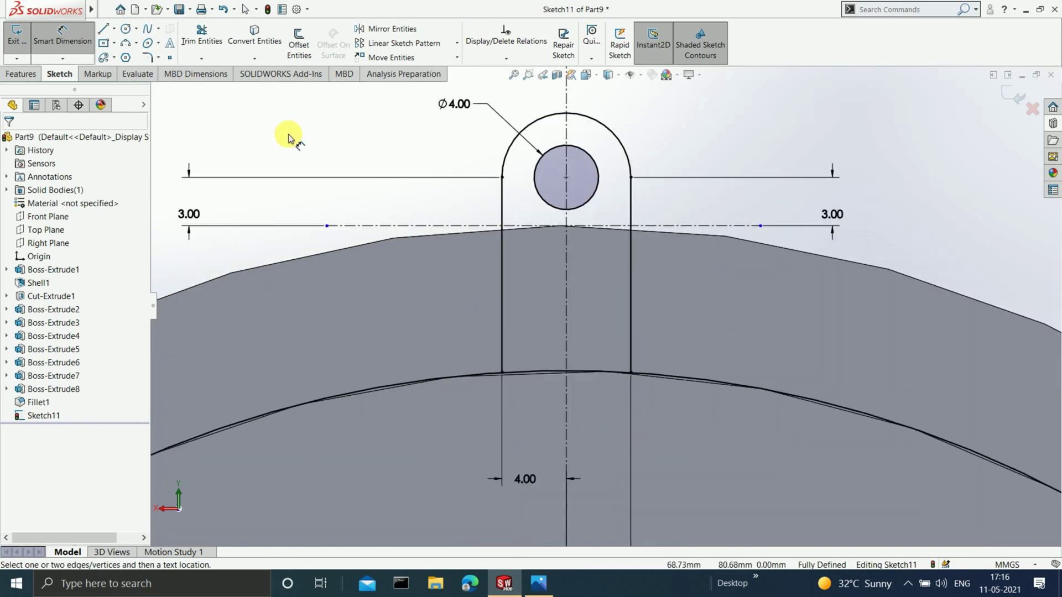
pyautogui.click(220, 49)
pyautogui.scroll(2, 559, 453)
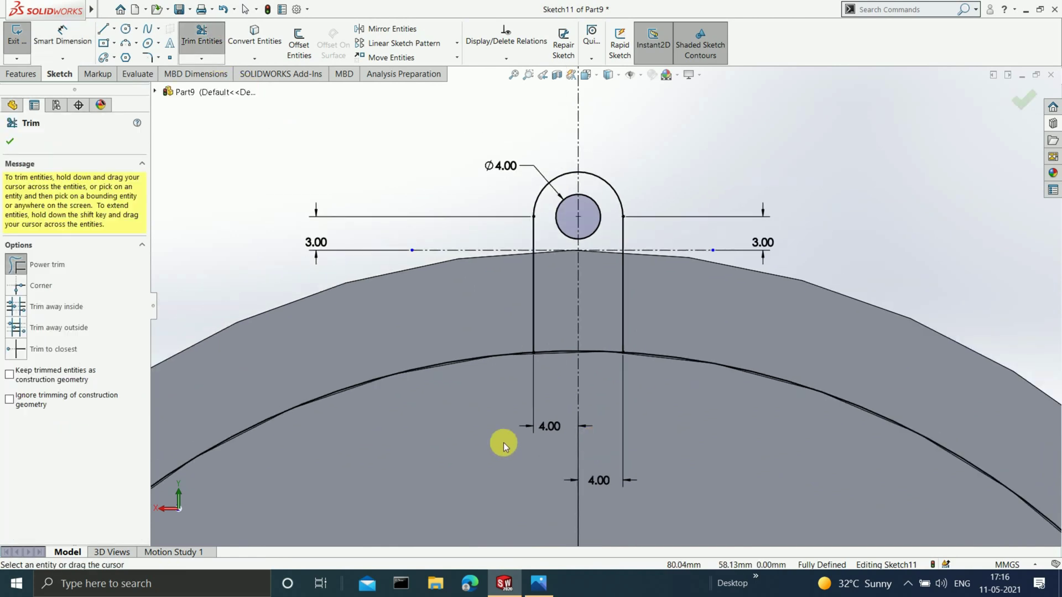
pyautogui.moveTo(372, 348); pyautogui.dragTo(412, 400)
pyautogui.scroll(3, 686, 434)
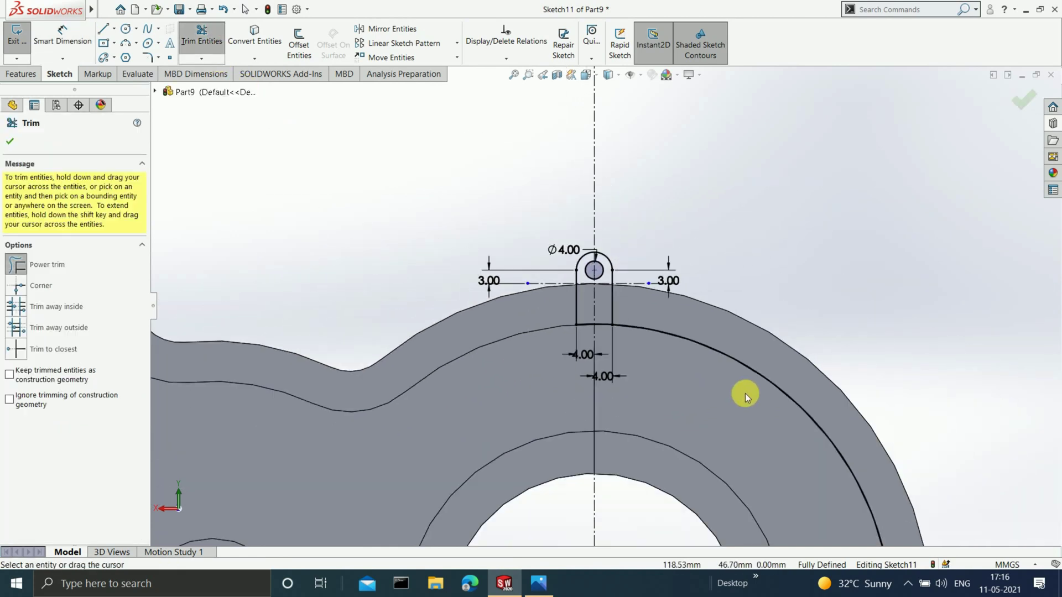
pyautogui.moveTo(754, 350); pyautogui.dragTo(717, 390)
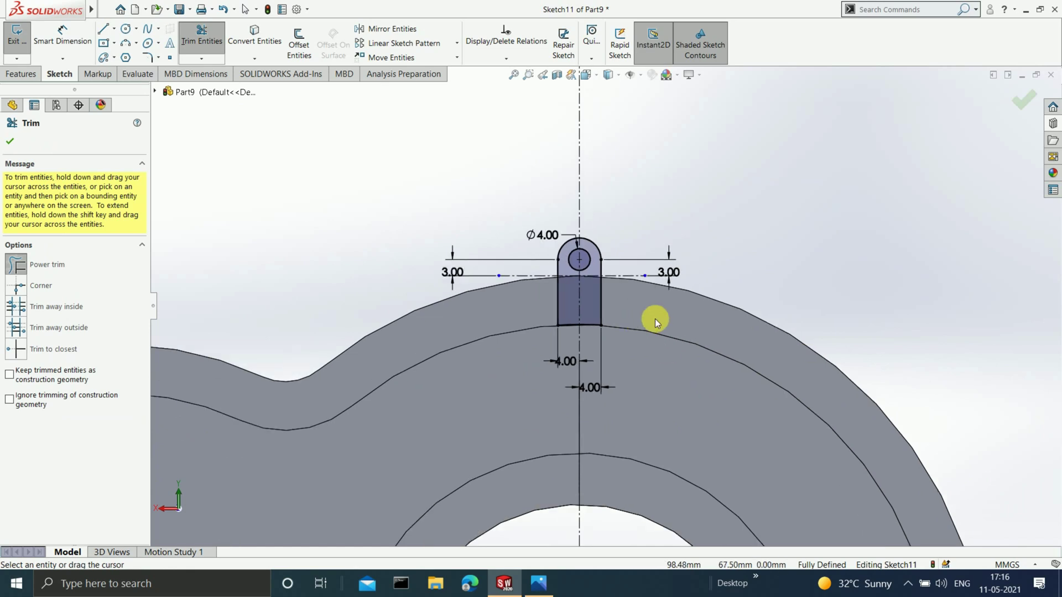
pyautogui.scroll(-1, 655, 318)
pyautogui.click(14, 145)
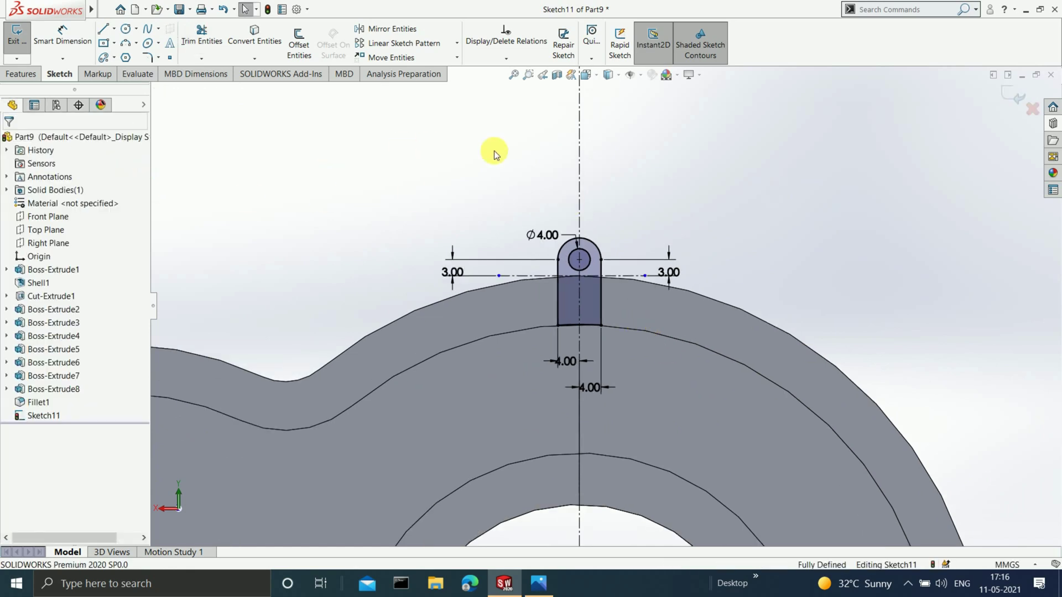
# Step: Trim away the leftover arc segment along the lower edge of the large lobe
pyautogui.scroll(-2, 665, 348)
pyautogui.scroll(2, 666, 348)
pyautogui.click(589, 409)
pyautogui.scroll(5, 590, 409)
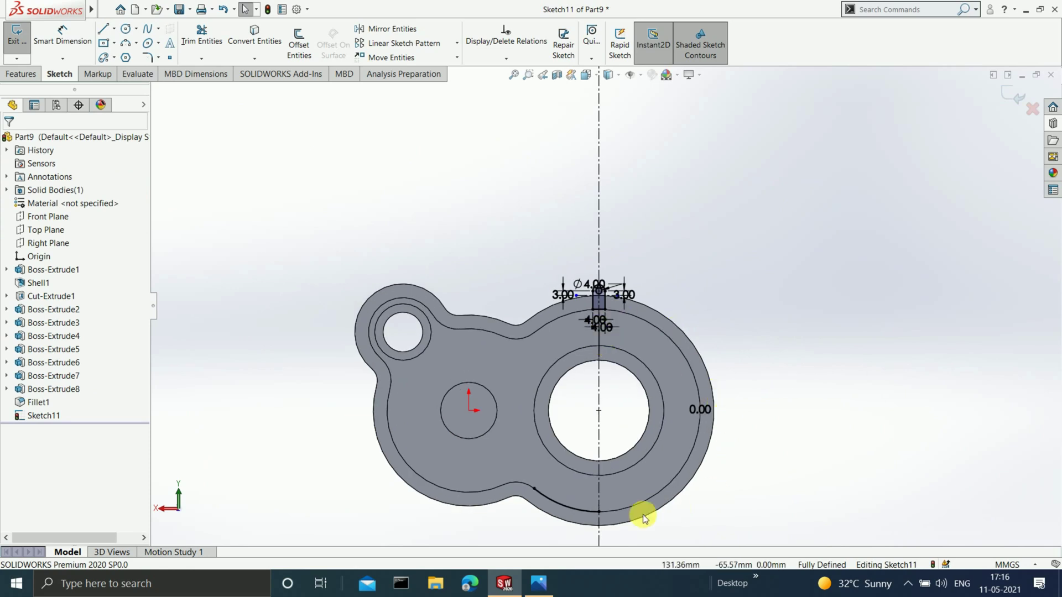
pyautogui.click(202, 35)
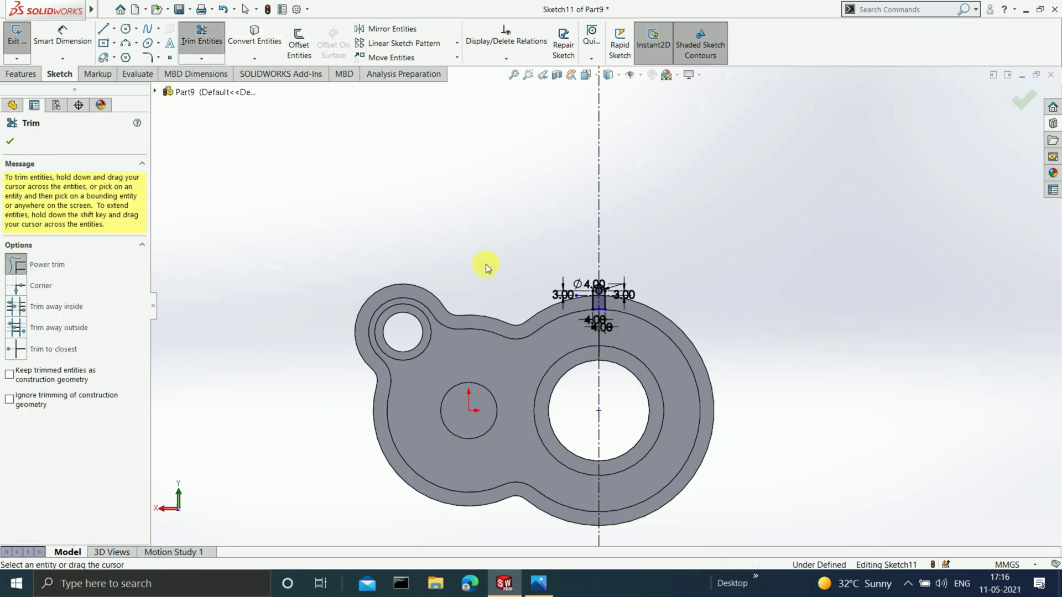
pyautogui.click(9, 143)
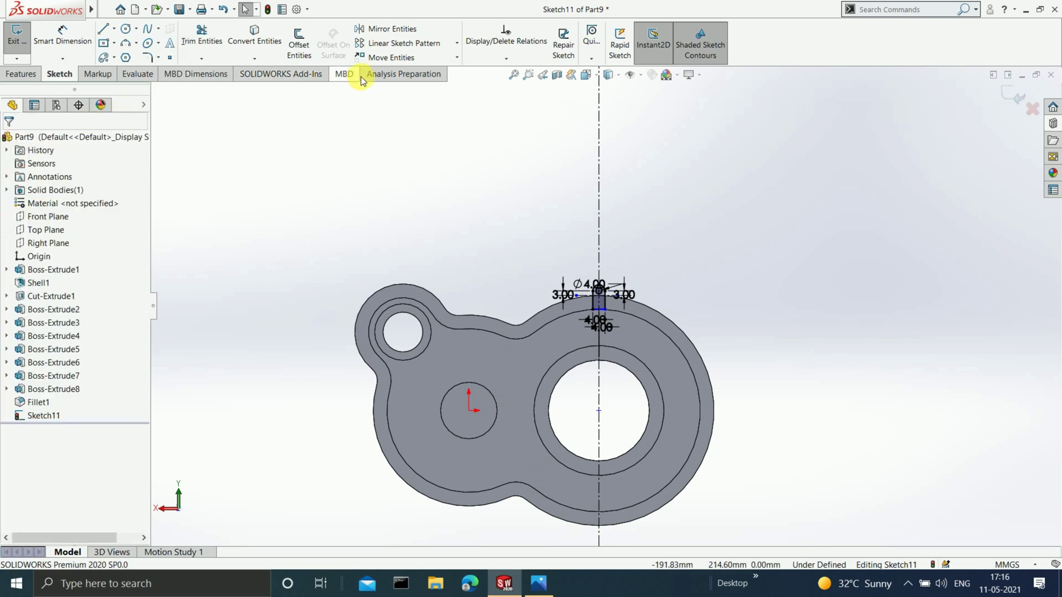
# Step: Start a circular sketch pattern of the lug's base arc, both side lines, rounded end arc and hole circle
pyautogui.click(457, 43)
pyautogui.click(437, 71)
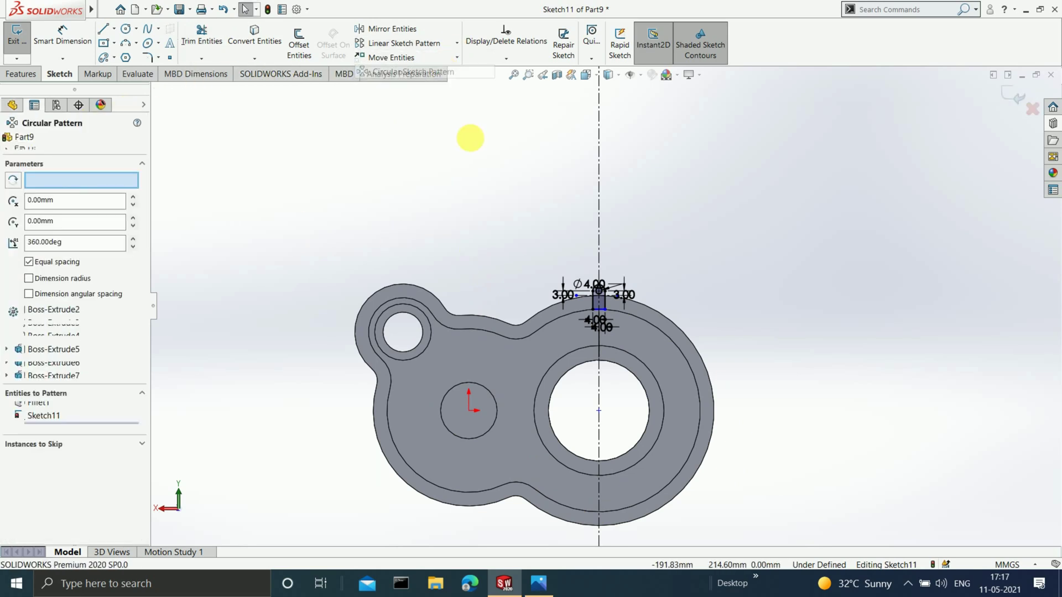
pyautogui.scroll(-5, 603, 314)
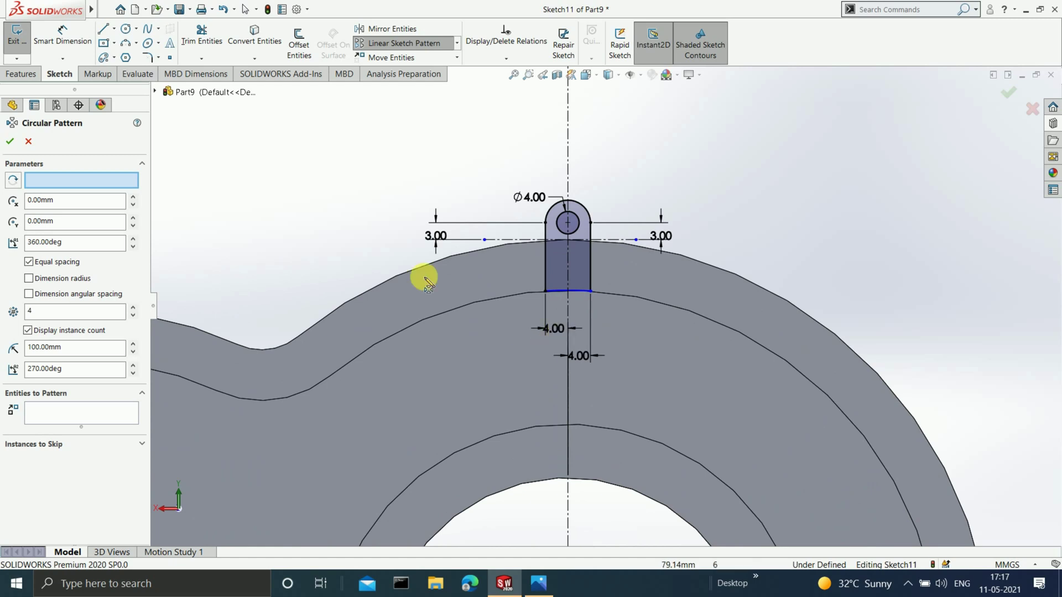
pyautogui.click(556, 292)
pyautogui.click(591, 270)
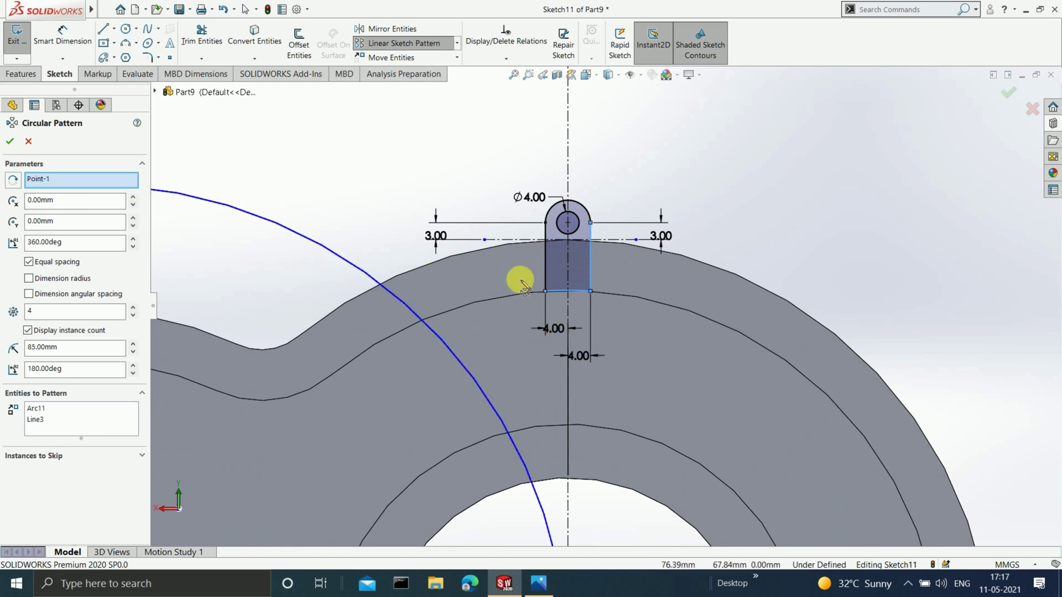
pyautogui.click(546, 270)
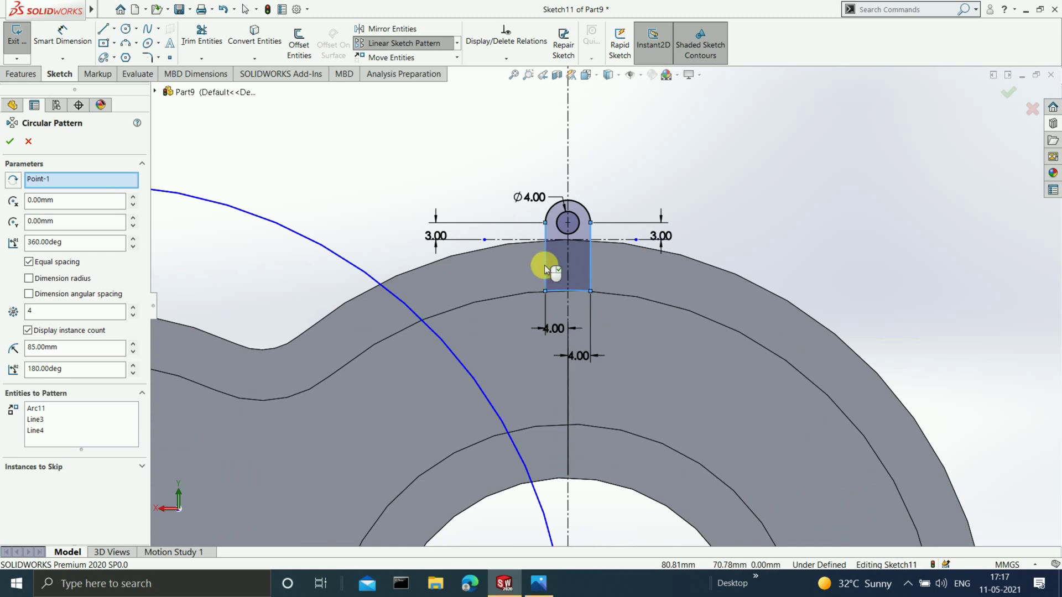
pyautogui.click(553, 219)
pyautogui.click(555, 216)
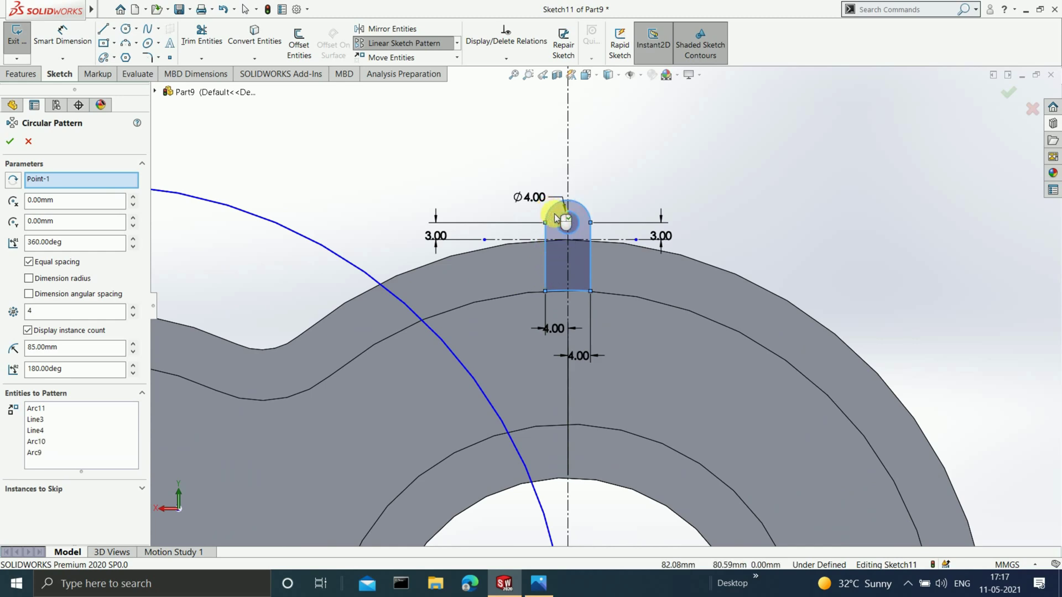
# Step: Replace the pattern's center point with the center of the large bore
pyautogui.scroll(5, 434, 332)
pyautogui.scroll(-2, 477, 420)
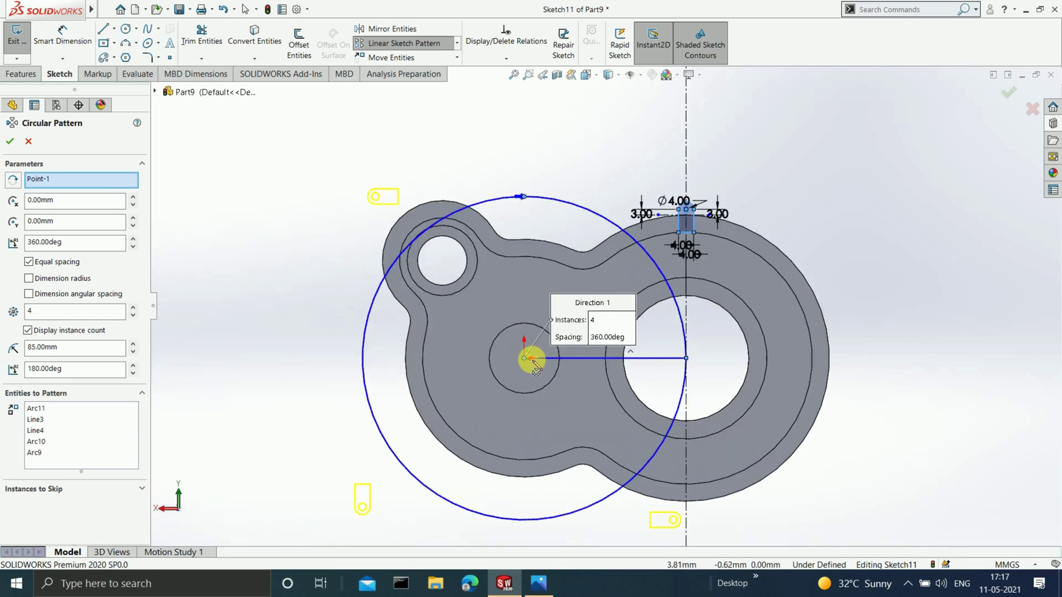
pyautogui.rightClick(88, 182)
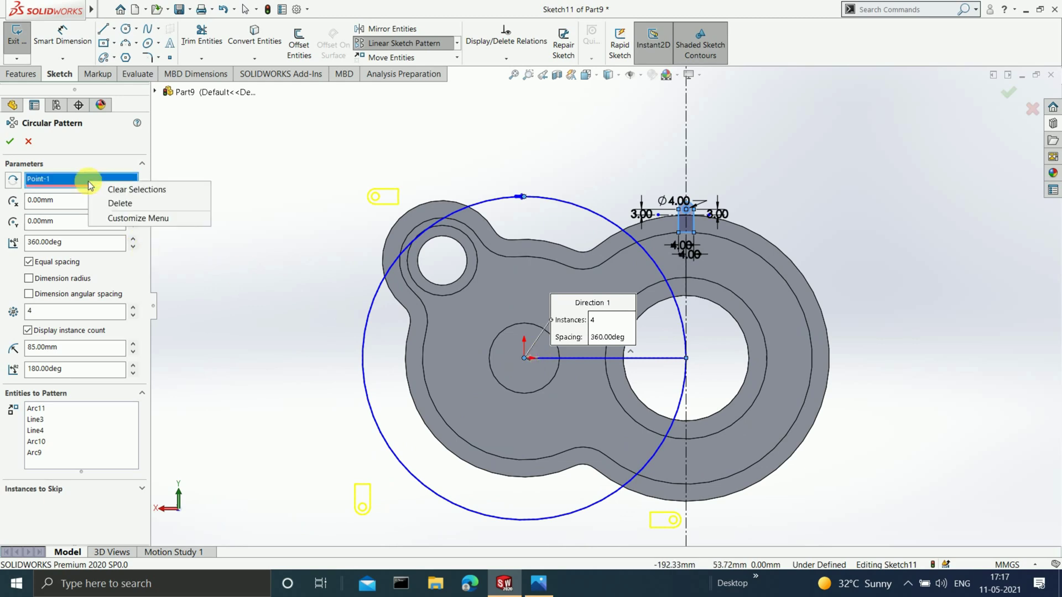
pyautogui.click(120, 203)
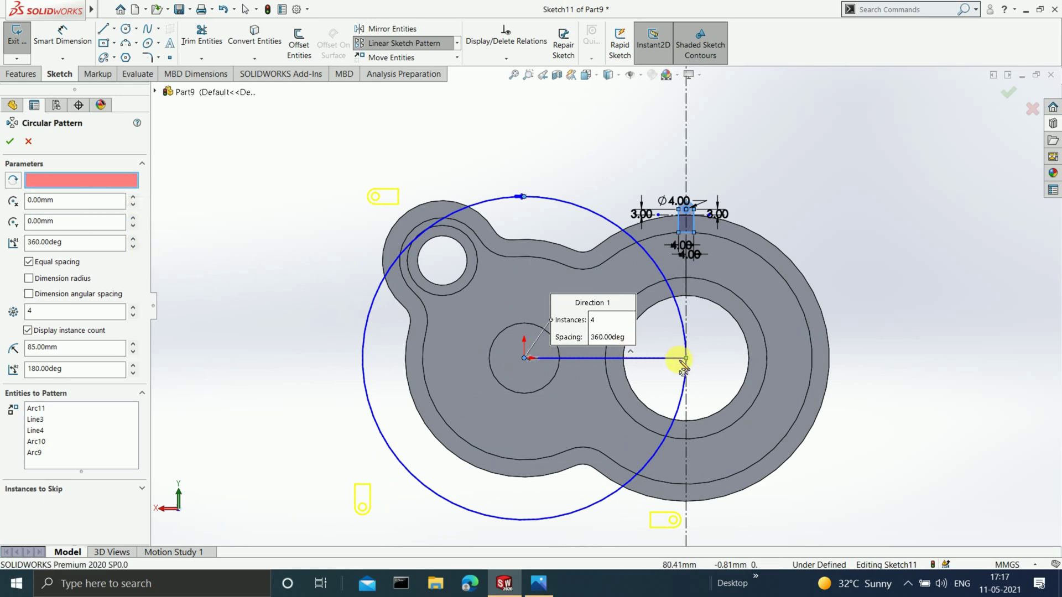
pyautogui.scroll(-3, 684, 366)
pyautogui.click(680, 349)
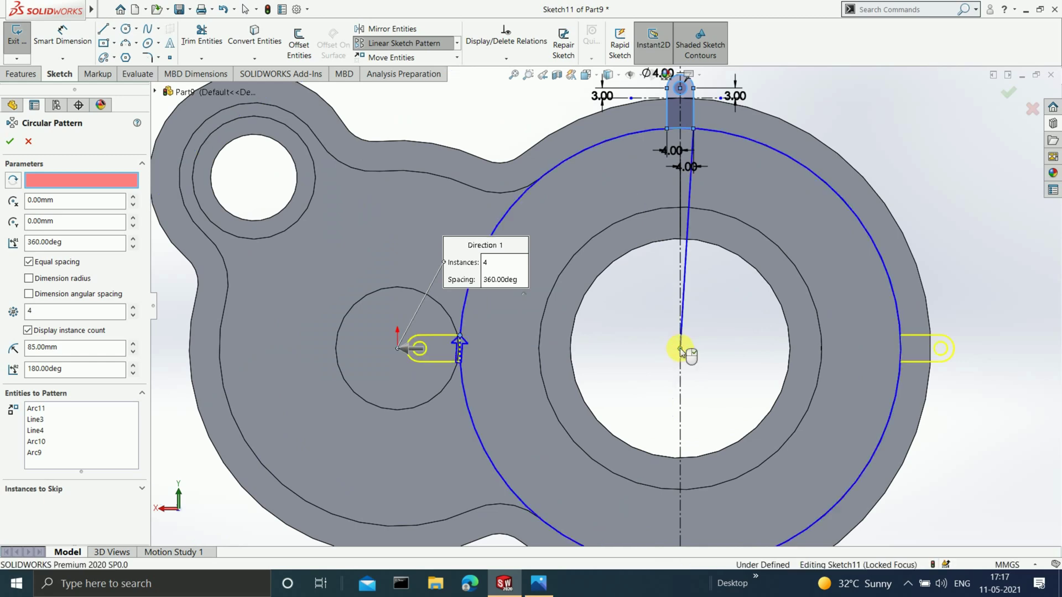
pyautogui.scroll(2, 616, 405)
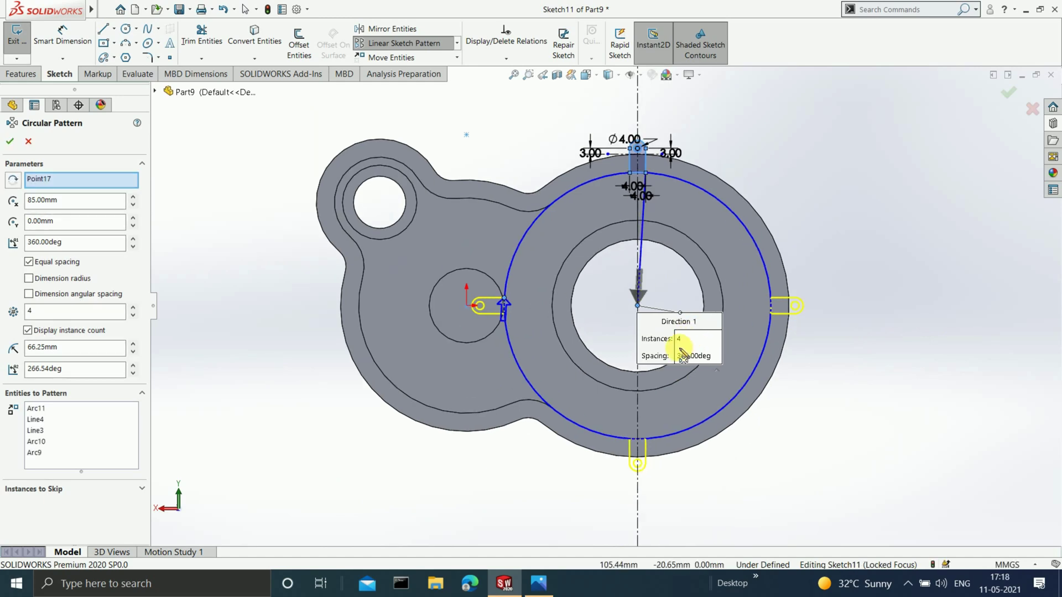
# Step: Set the circular pattern to 20 equally spaced instances over 360 degrees
pyautogui.scroll(-2, 685, 382)
pyautogui.scroll(2, 639, 318)
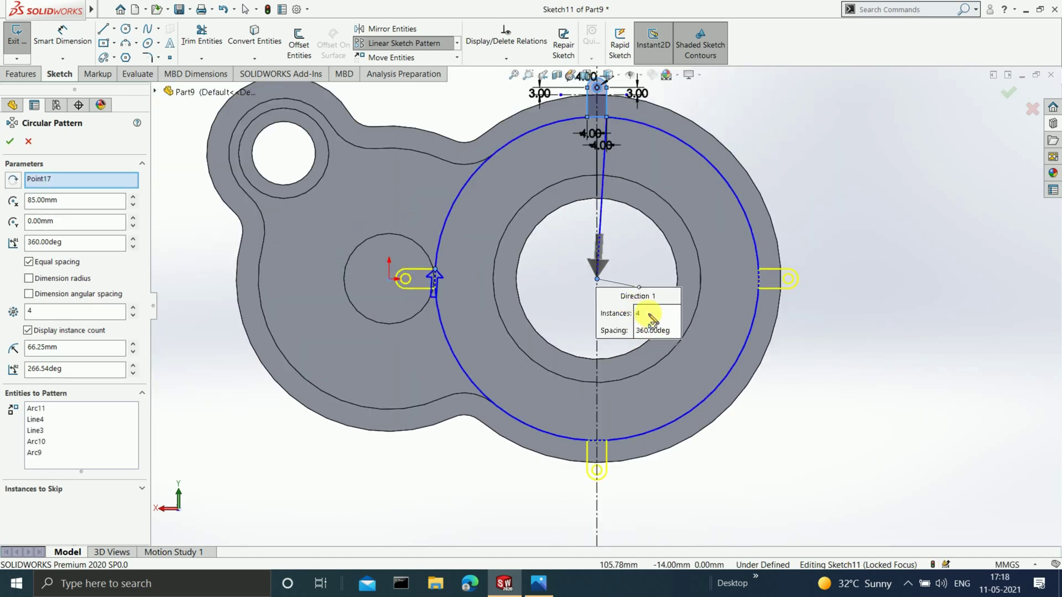
pyautogui.click(640, 313)
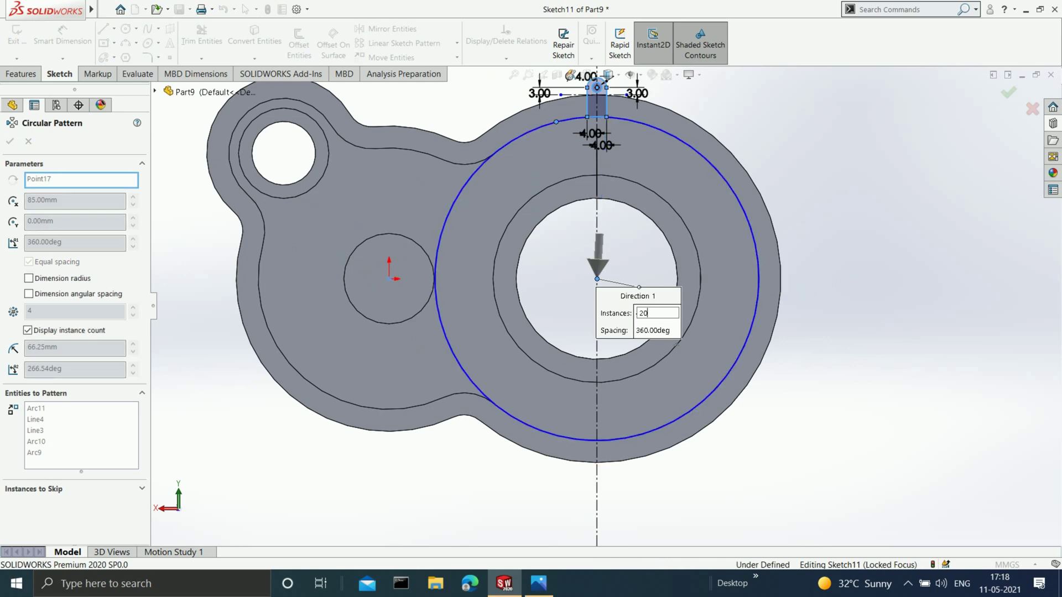
pyautogui.press('Return')
pyautogui.press('f')
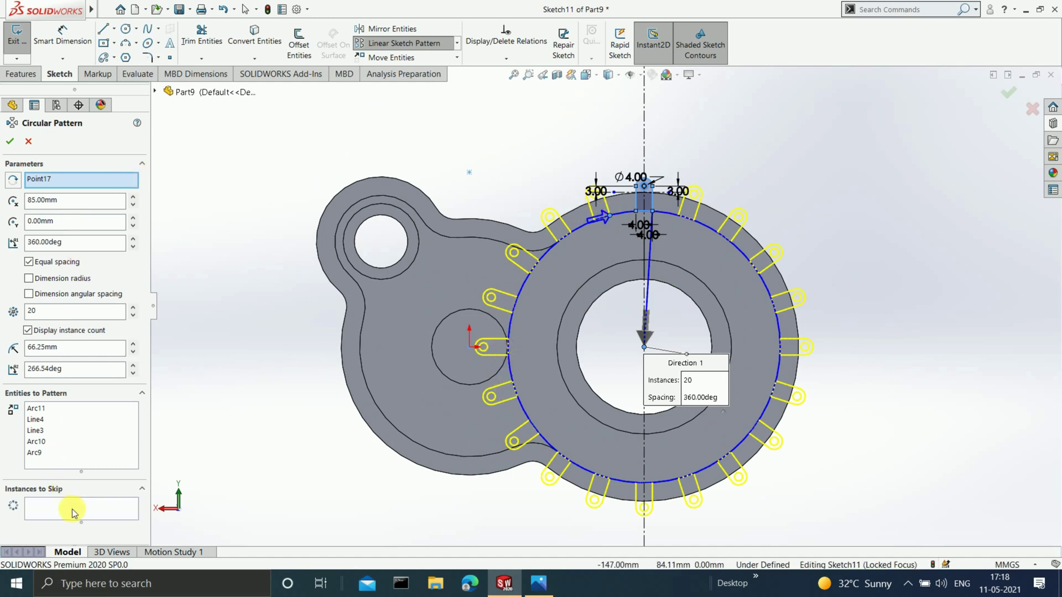
# Step: Skip the five lug instances that fall inside the casing where the large lobe meets the middle lobe
pyautogui.click(75, 510)
pyautogui.click(539, 263)
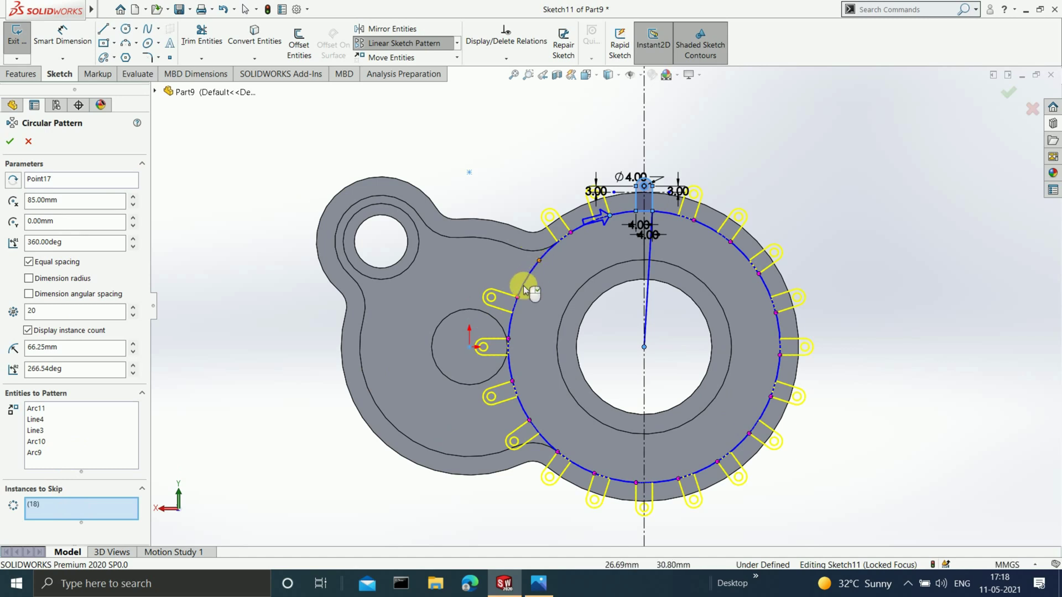
pyautogui.click(517, 297)
pyautogui.click(509, 341)
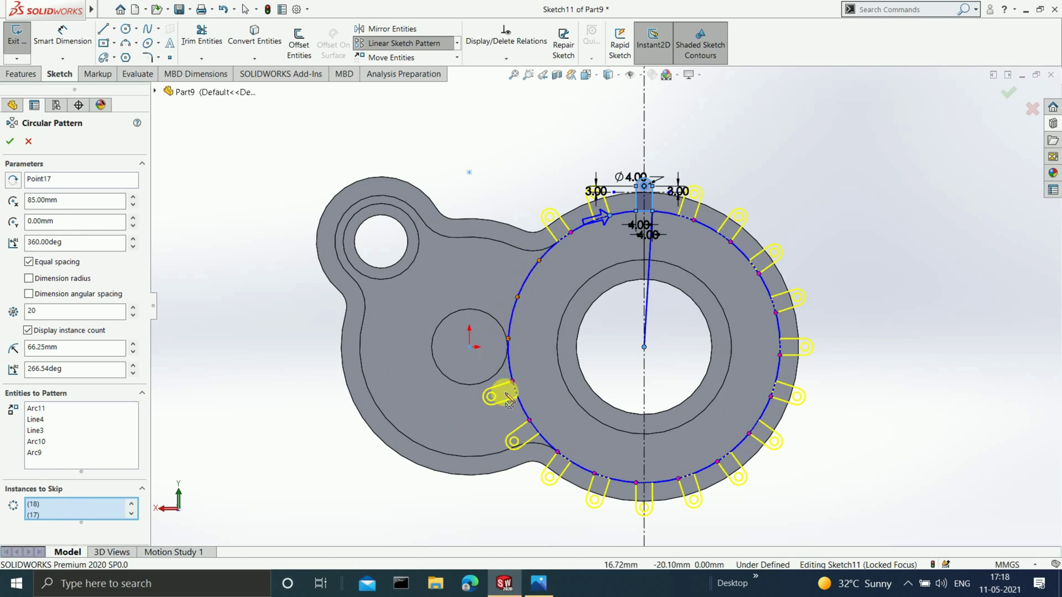
pyautogui.click(513, 383)
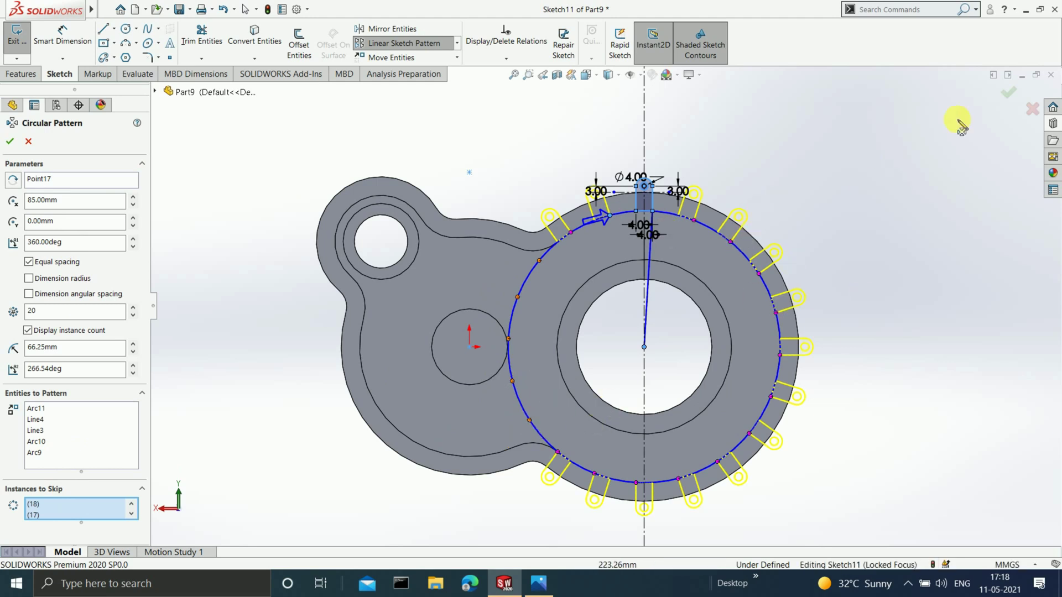
# Step: Apply the circular lug pattern around the large bore and close its sketch
pyautogui.click(1010, 93)
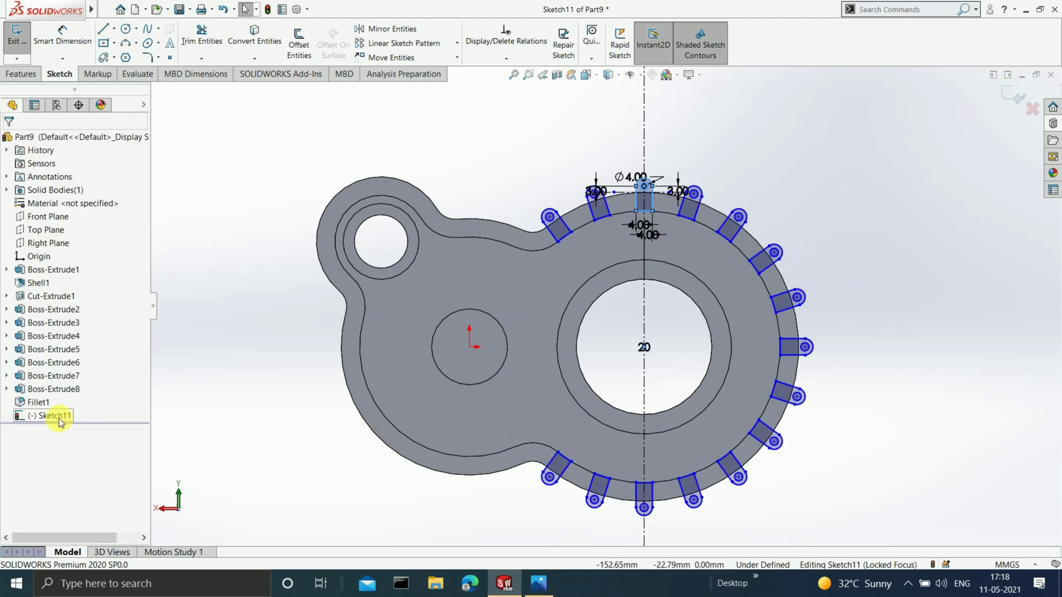
pyautogui.click(1008, 96)
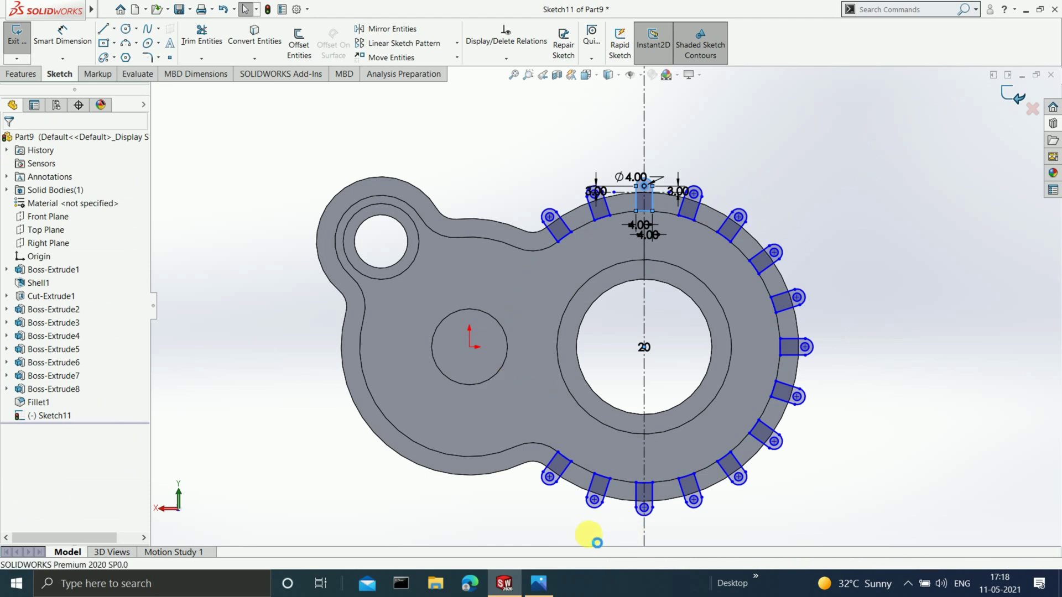
# Step: Extrude the patterned lug sketch as a 5 mm blind boss, with the direction reversed toward the casing body
pyautogui.click(54, 421)
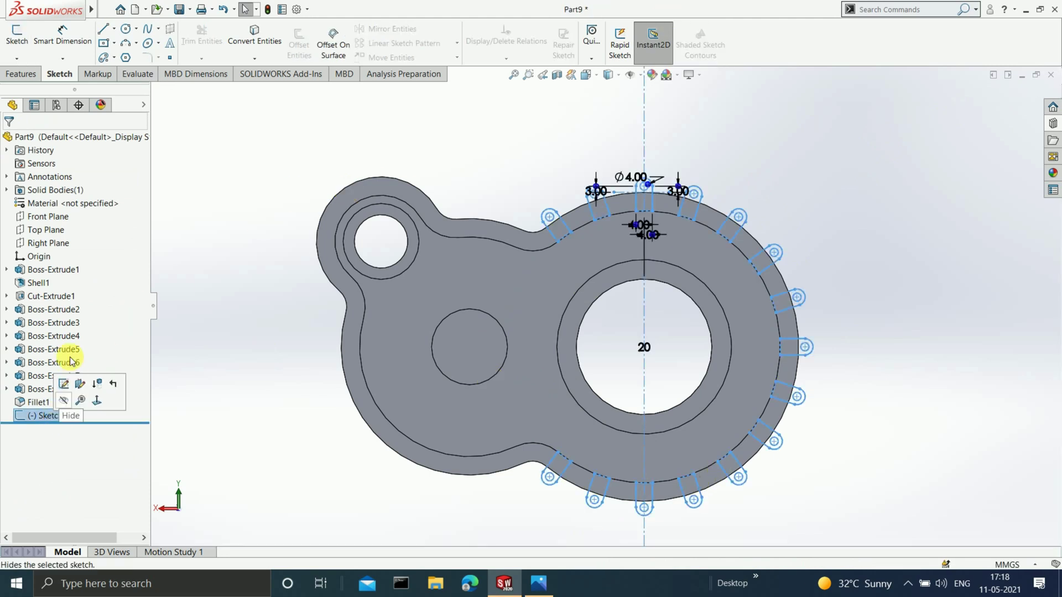
pyautogui.click(46, 75)
pyautogui.click(31, 50)
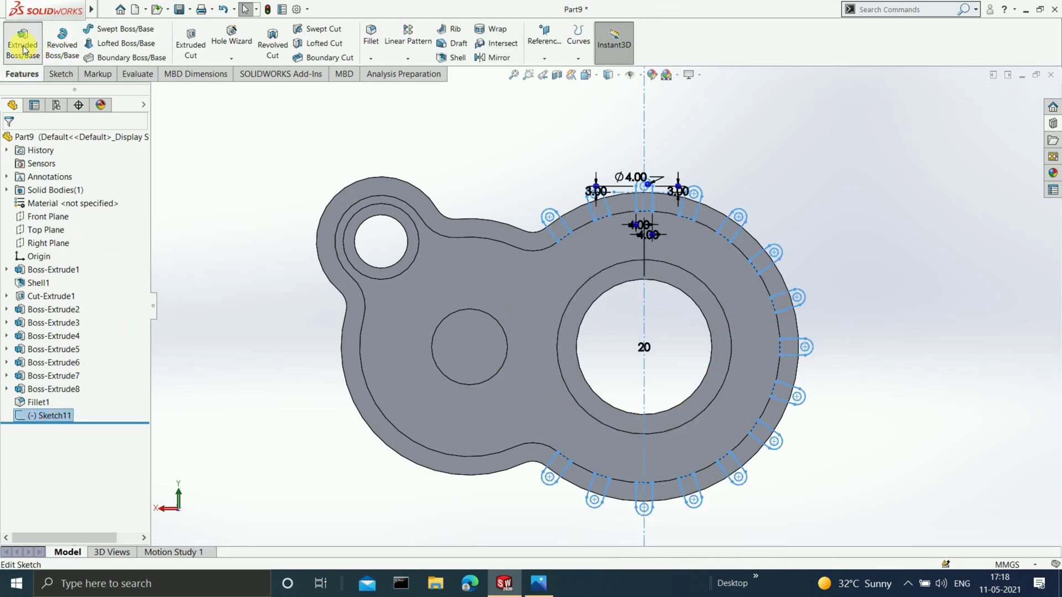
pyautogui.moveTo(841, 283); pyautogui.dragTo(725, 298, button='middle')
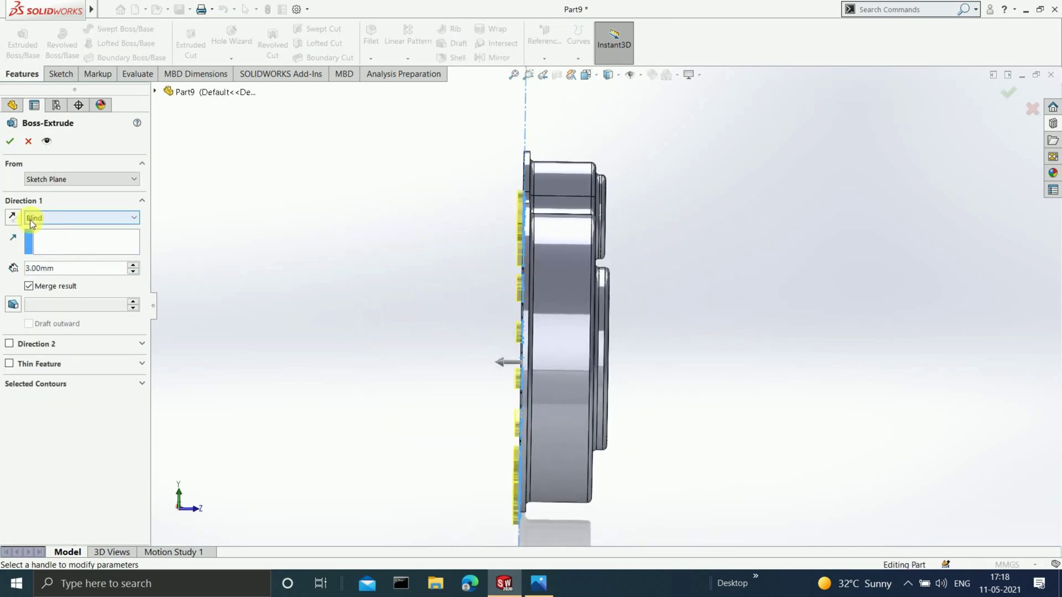
pyautogui.click(13, 217)
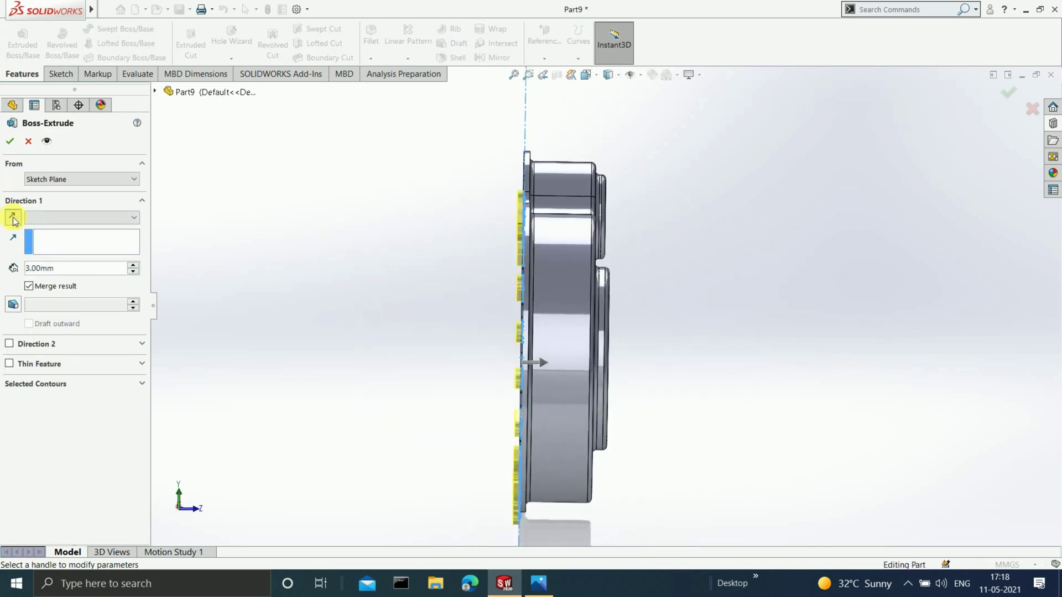
pyautogui.click(75, 273)
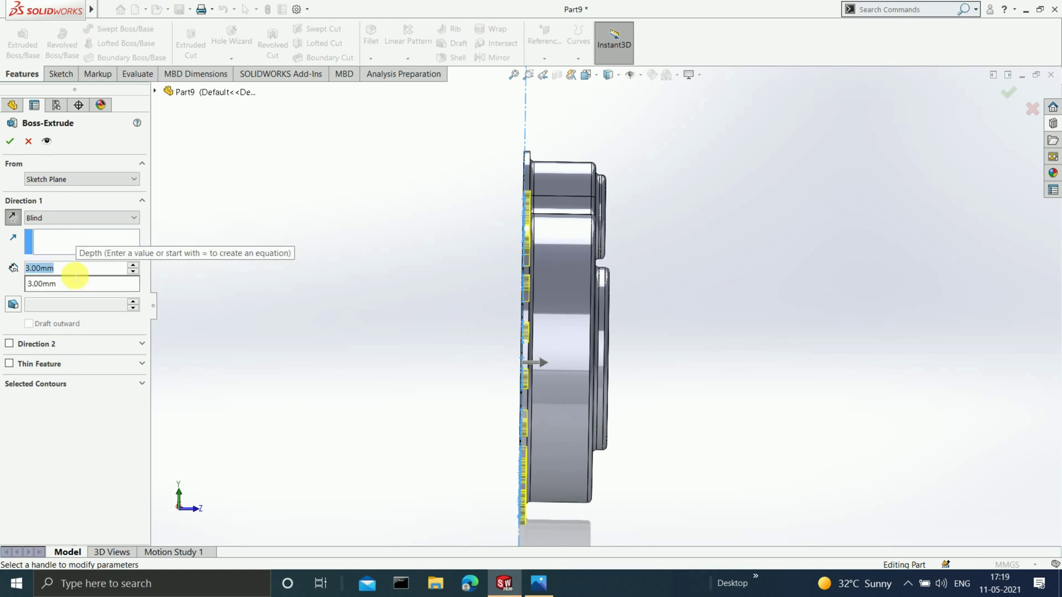
pyautogui.write('5')
pyautogui.press('Return')
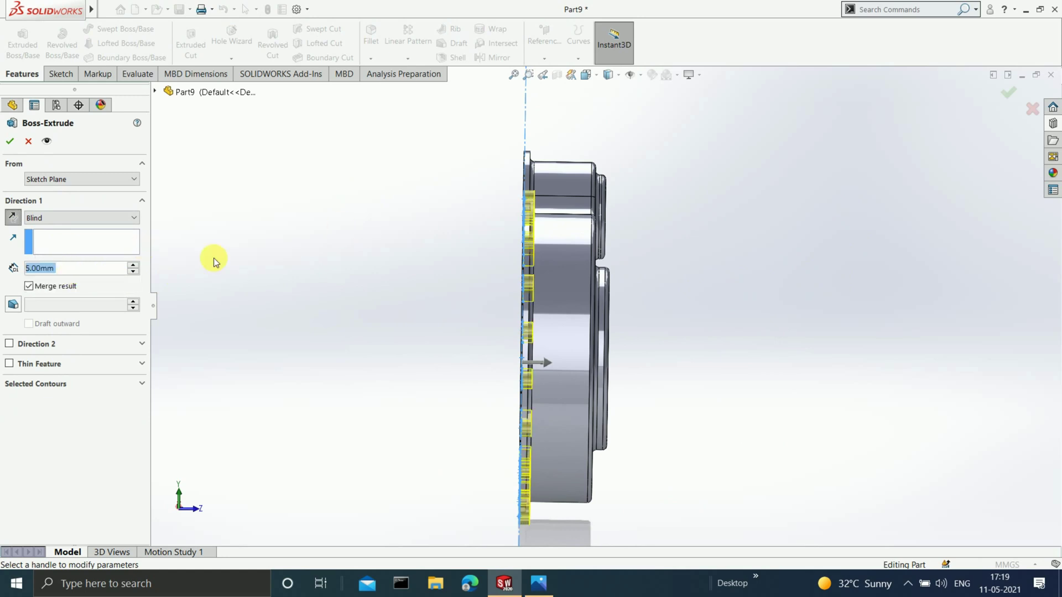
pyautogui.click(10, 141)
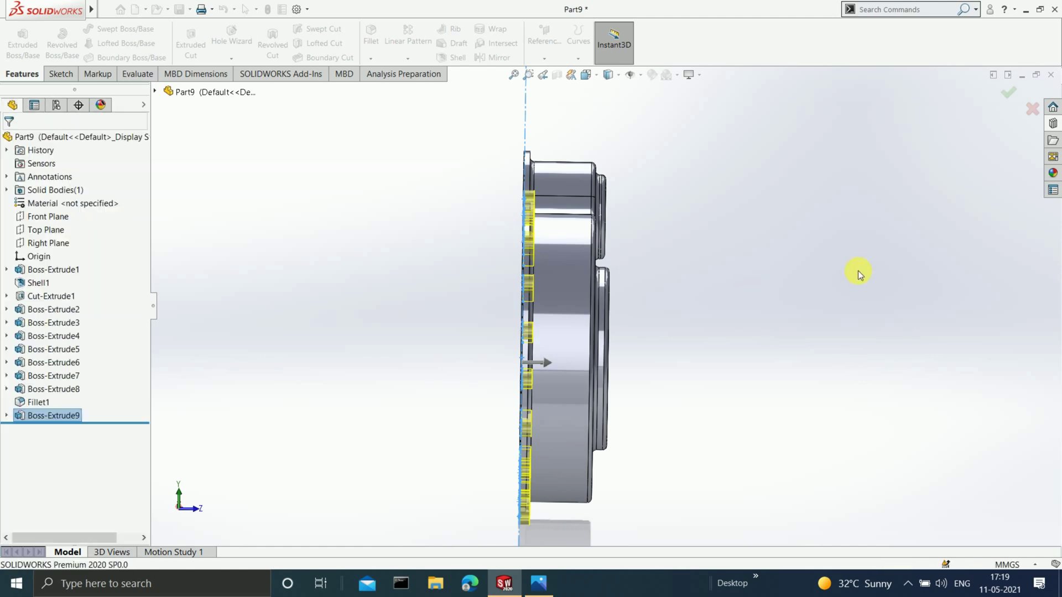
# Step: Inspect the casing and its bolt lugs from the open side, the closed side and at an angle
pyautogui.moveTo(741, 256); pyautogui.dragTo(802, 293, button='middle')
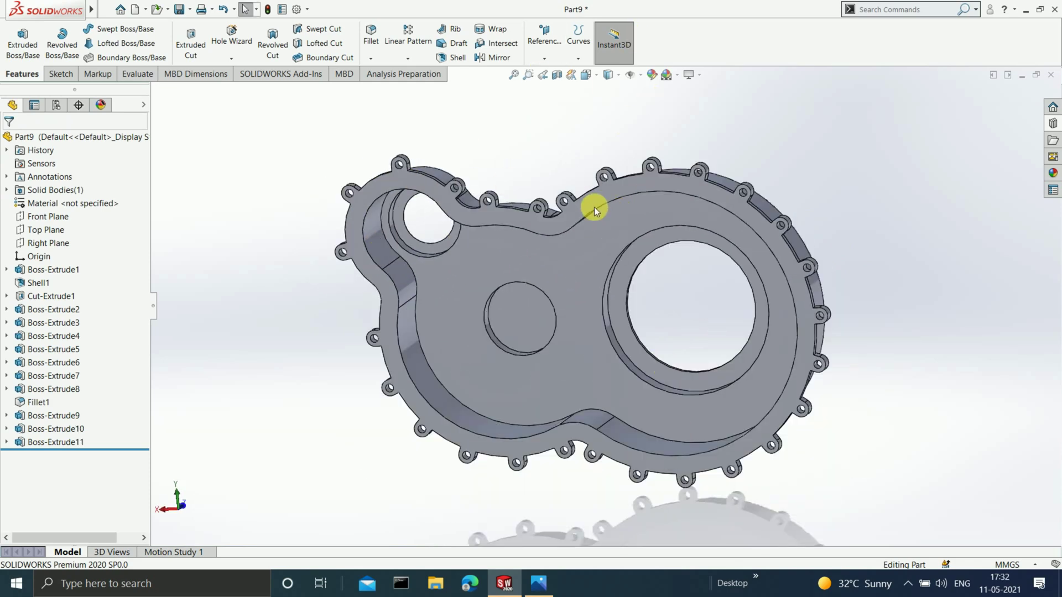
pyautogui.scroll(-2, 594, 207)
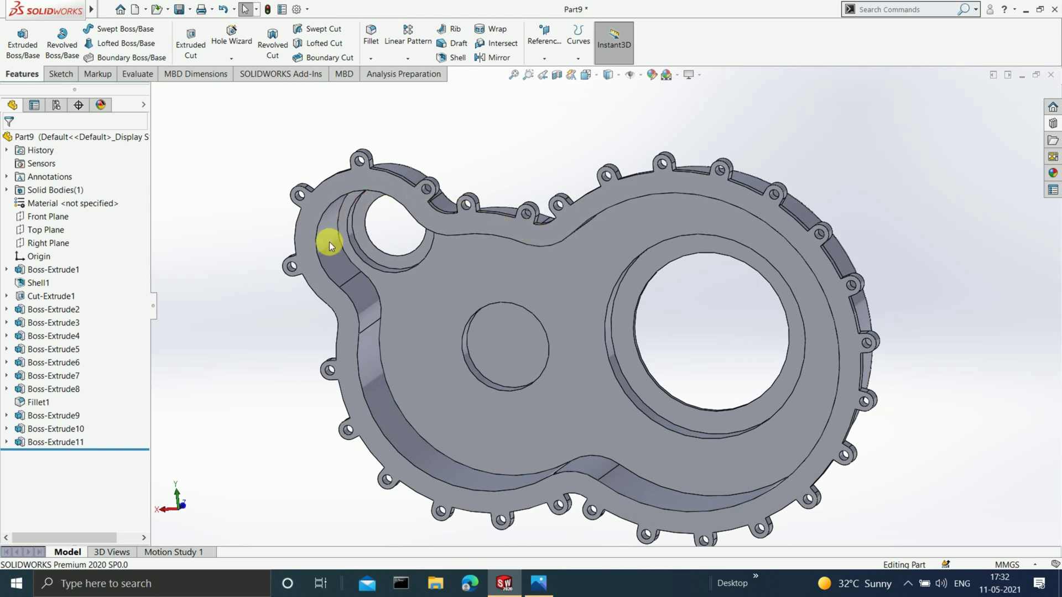
pyautogui.scroll(2, 575, 432)
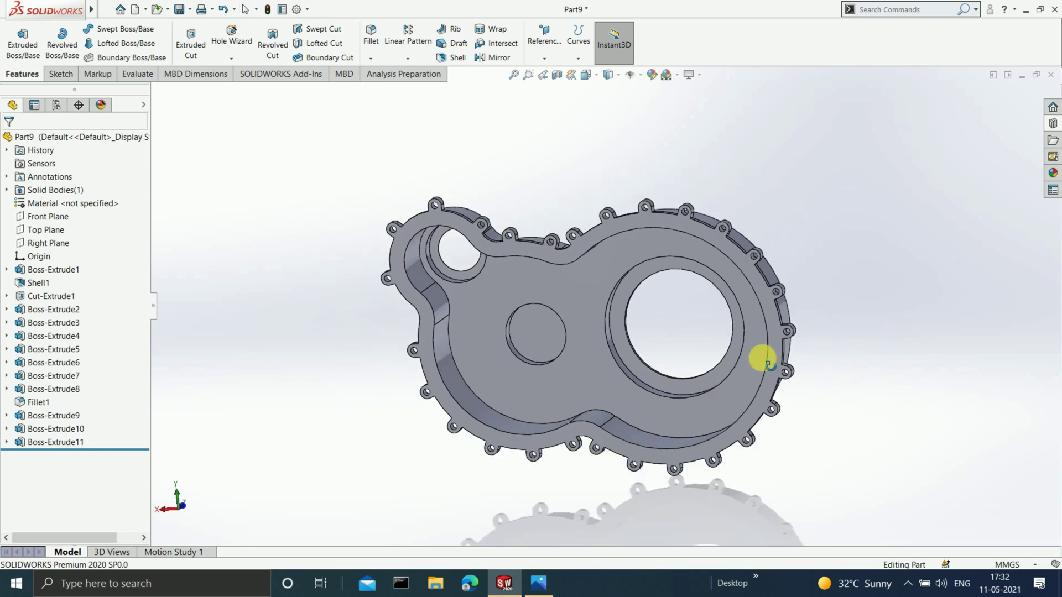
pyautogui.moveTo(758, 356); pyautogui.dragTo(630, 351, button='middle')
pyautogui.hotkey('ctrl', '1')
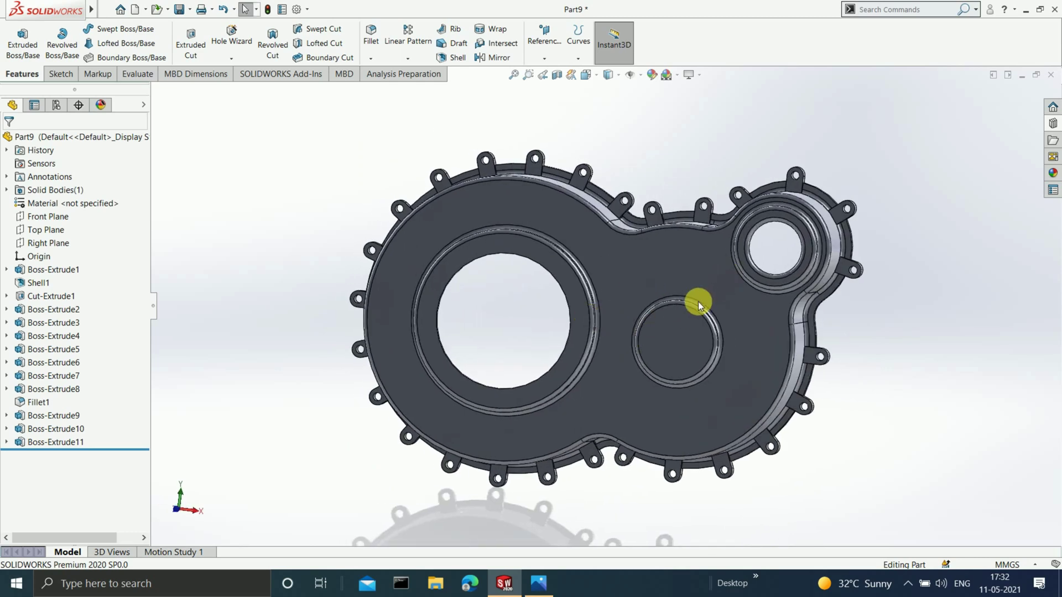
pyautogui.moveTo(698, 301); pyautogui.dragTo(619, 274, button='middle')
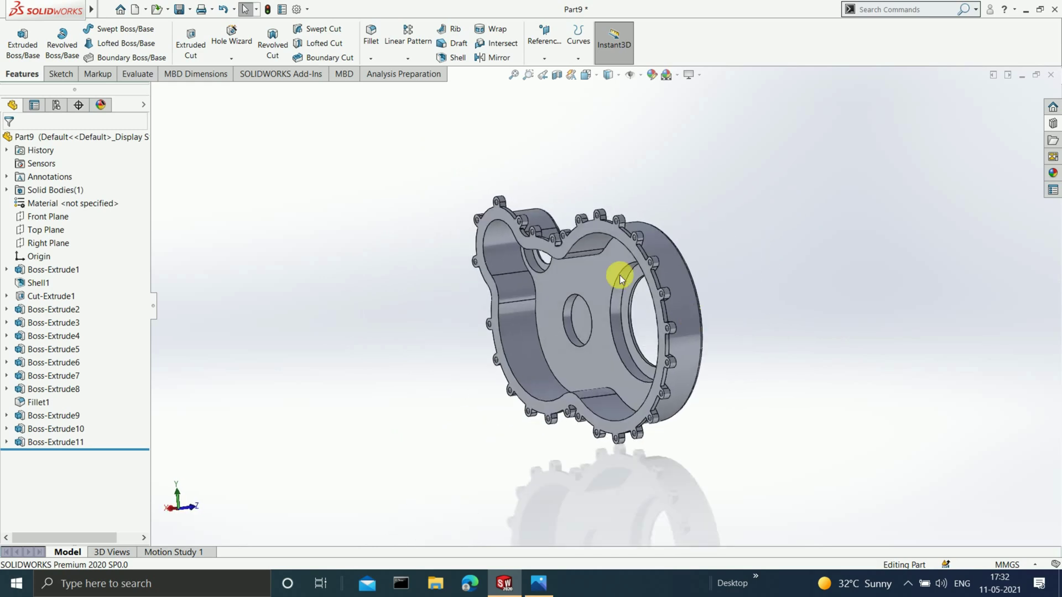
pyautogui.scroll(-2, 633, 306)
# Step: Save the part as Casing in the Solidworks gearbox folder and close it
pyautogui.hotkey('ctrl', 's')
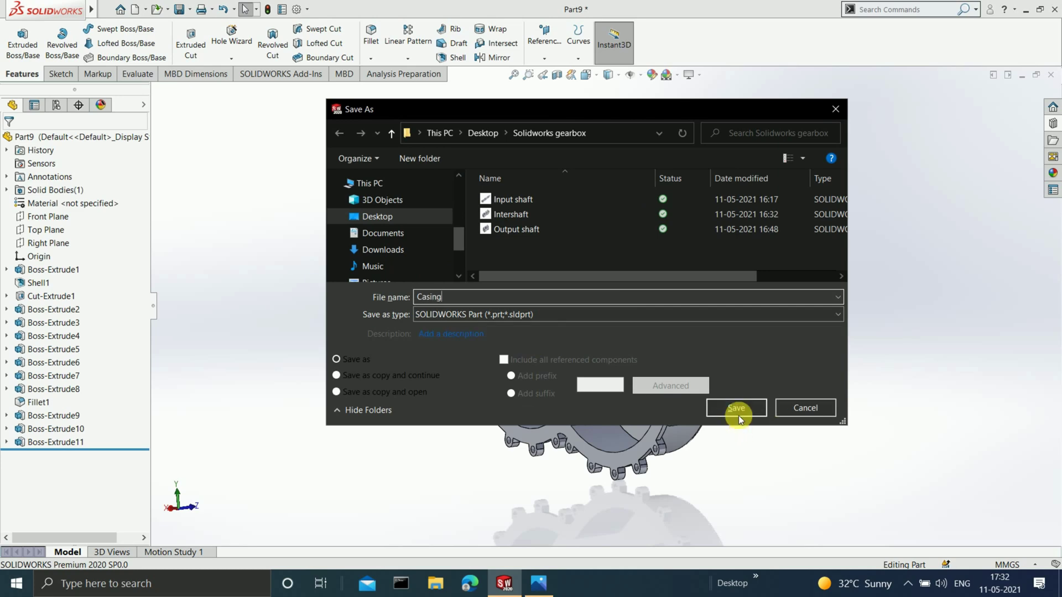
pyautogui.click(737, 409)
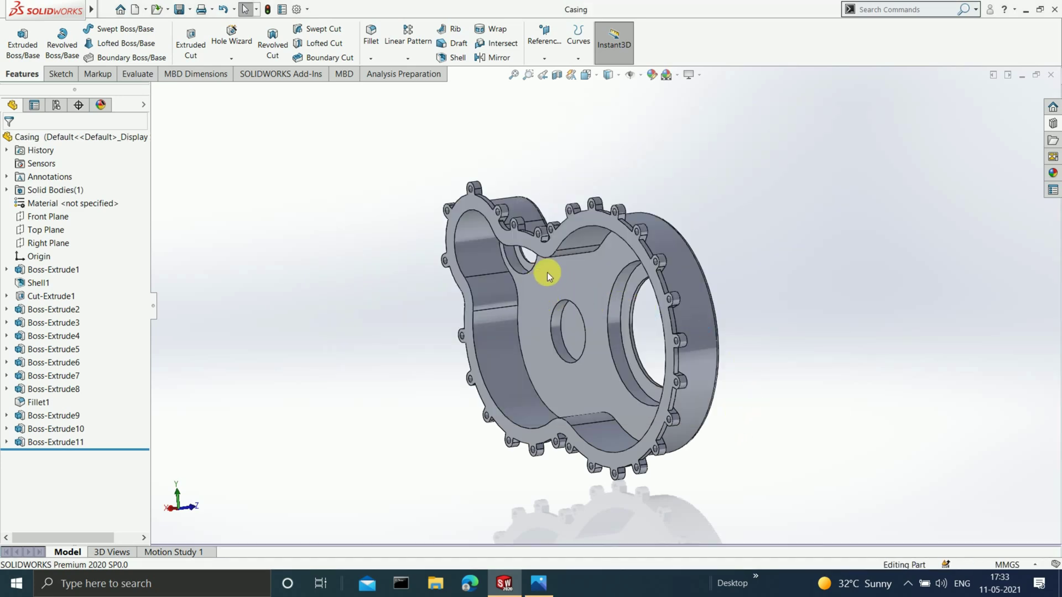
pyautogui.scroll(-2, 548, 274)
pyautogui.scroll(2, 668, 312)
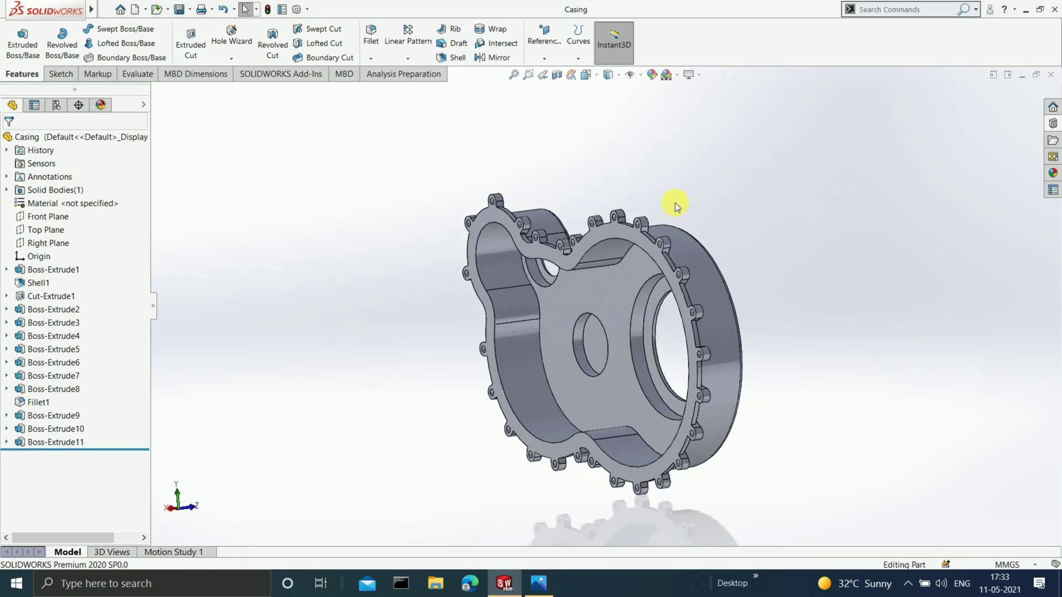
pyautogui.click(1052, 77)
# Step: Create a new empty assembly document without inserting any component
pyautogui.moveTo(72, 10)
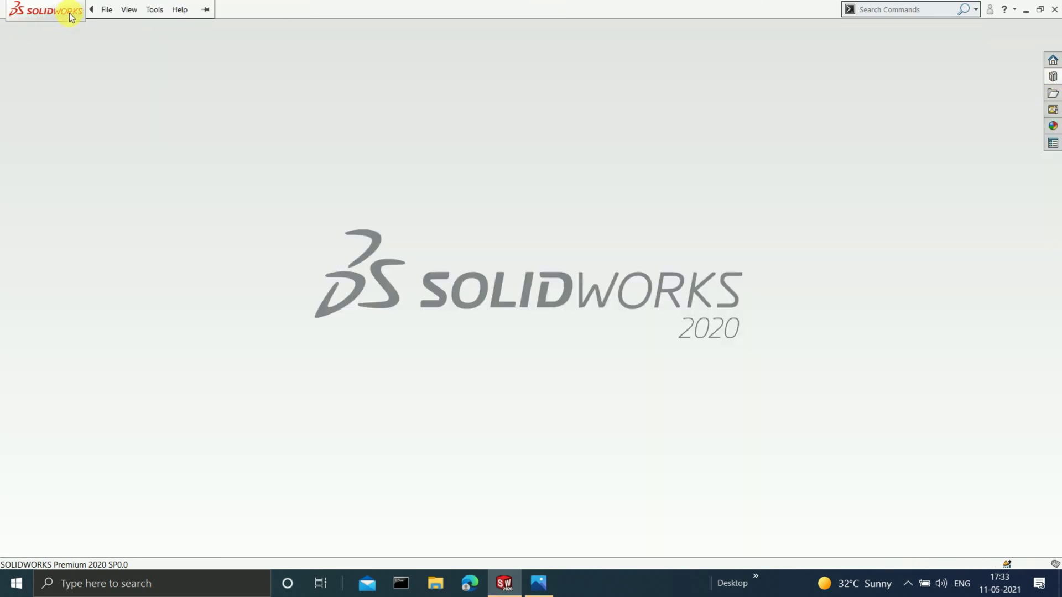
pyautogui.click(107, 9)
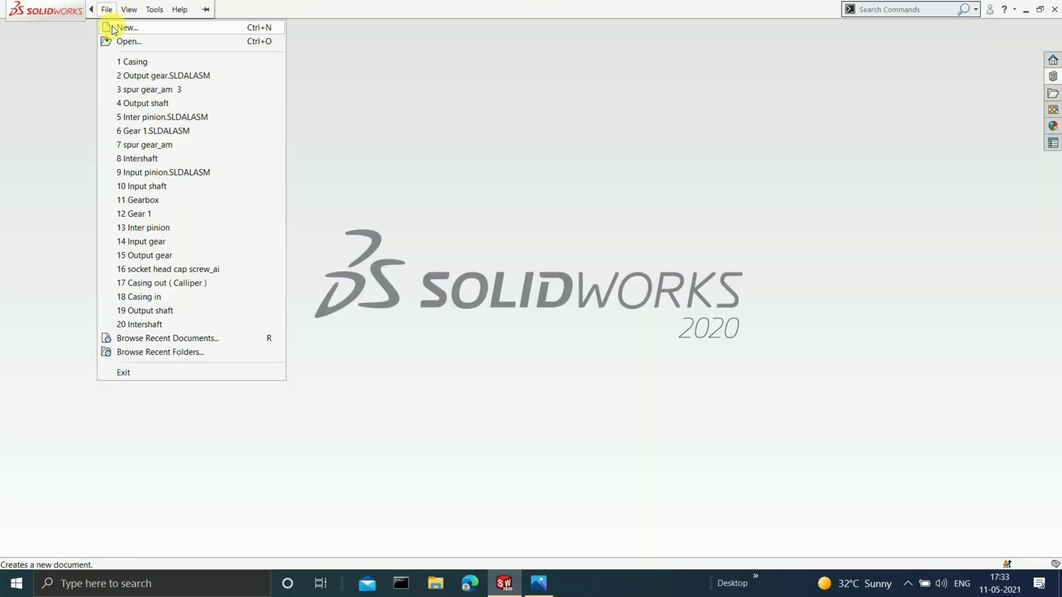
pyautogui.click(114, 29)
pyautogui.click(424, 301)
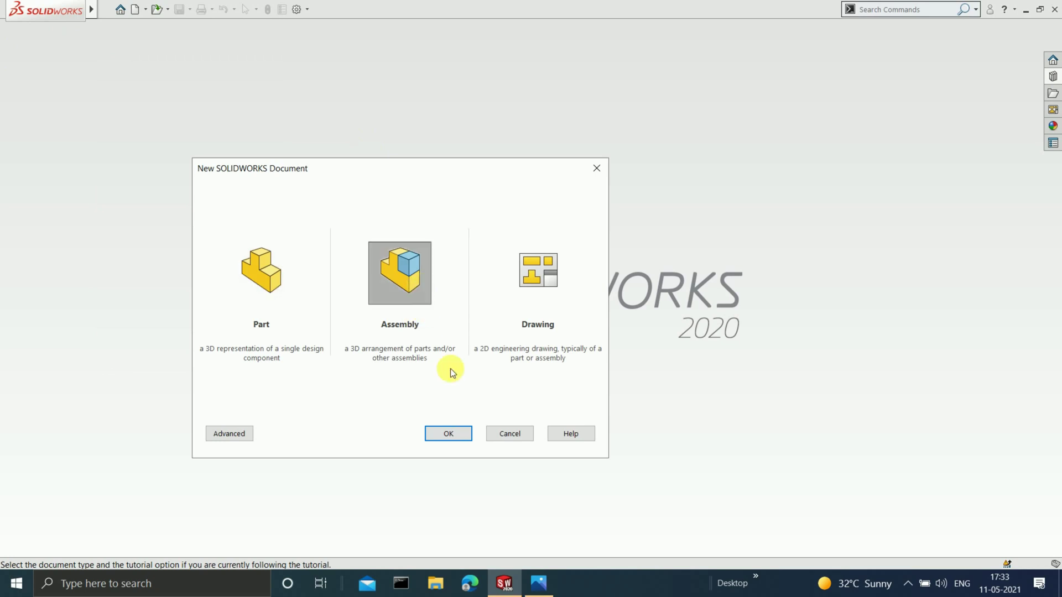
pyautogui.click(461, 439)
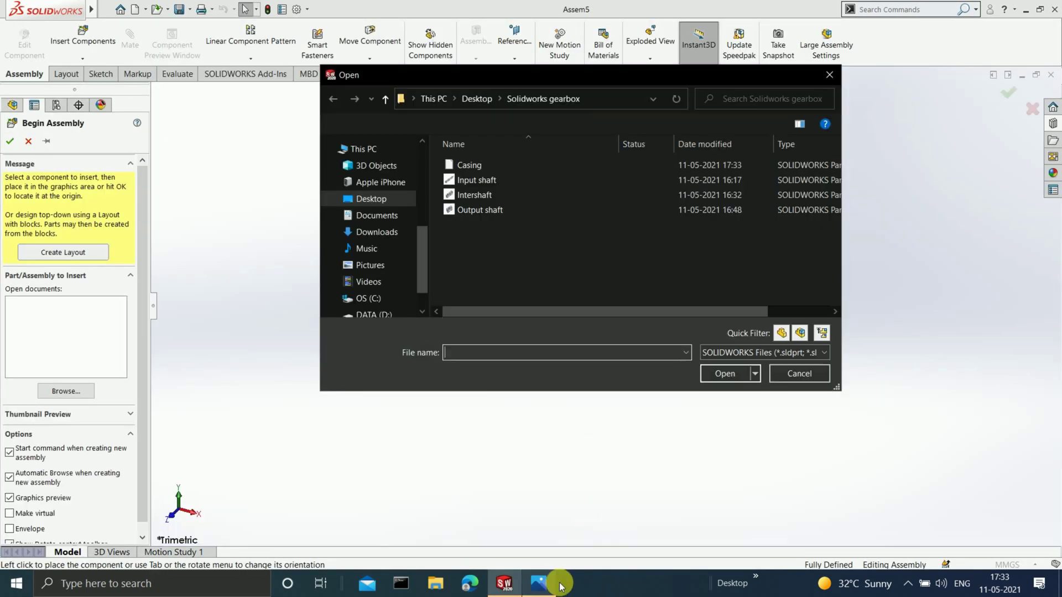
pyautogui.click(795, 376)
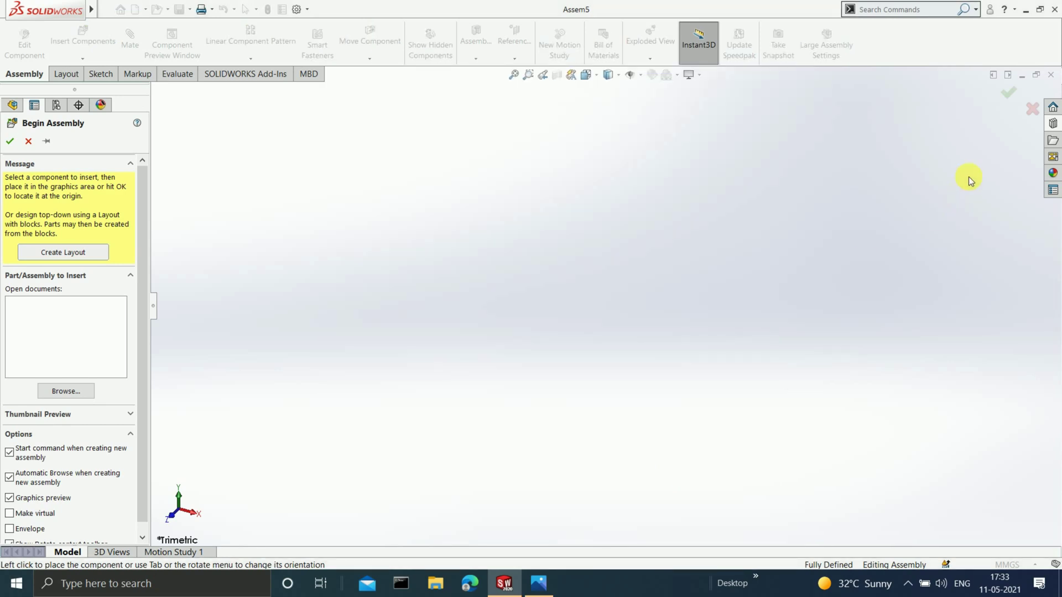
pyautogui.click(1033, 108)
# Step: Switch to Photos to check the reference screenshot of the finished gearbox assembly, and return to the new assembly
pyautogui.click(538, 583)
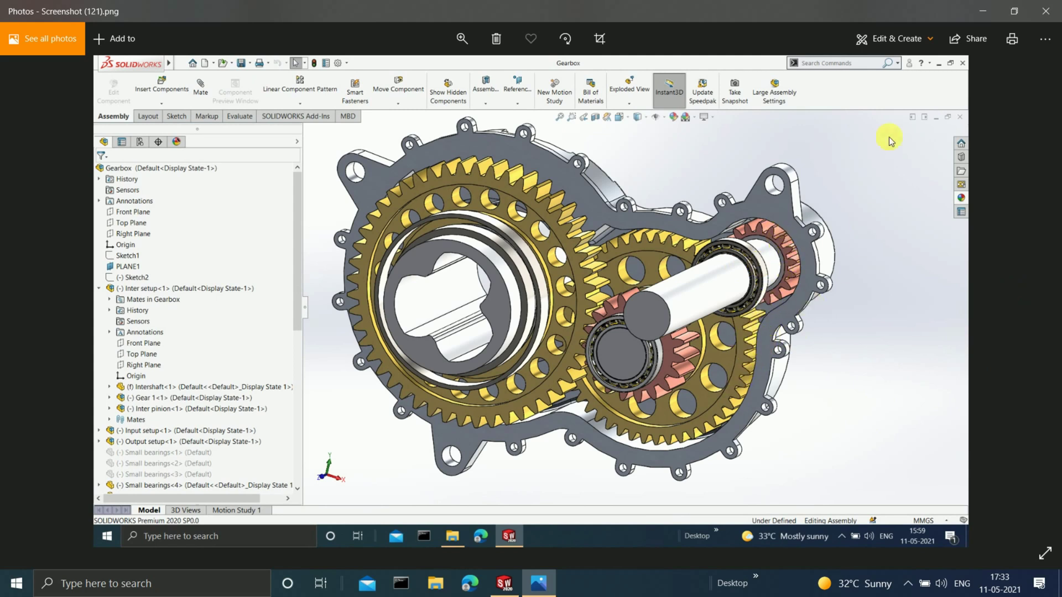
pyautogui.click(971, 13)
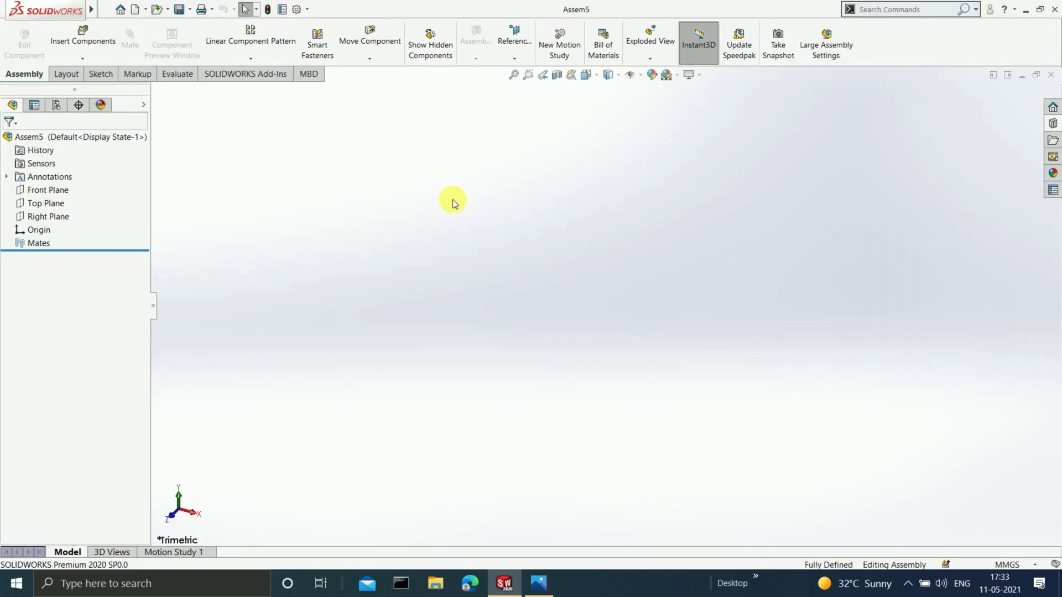
# Step: Start a sketch on the assembly's Front Plane and draw a circle about 124 mm in diameter centred on the origin
pyautogui.click(56, 191)
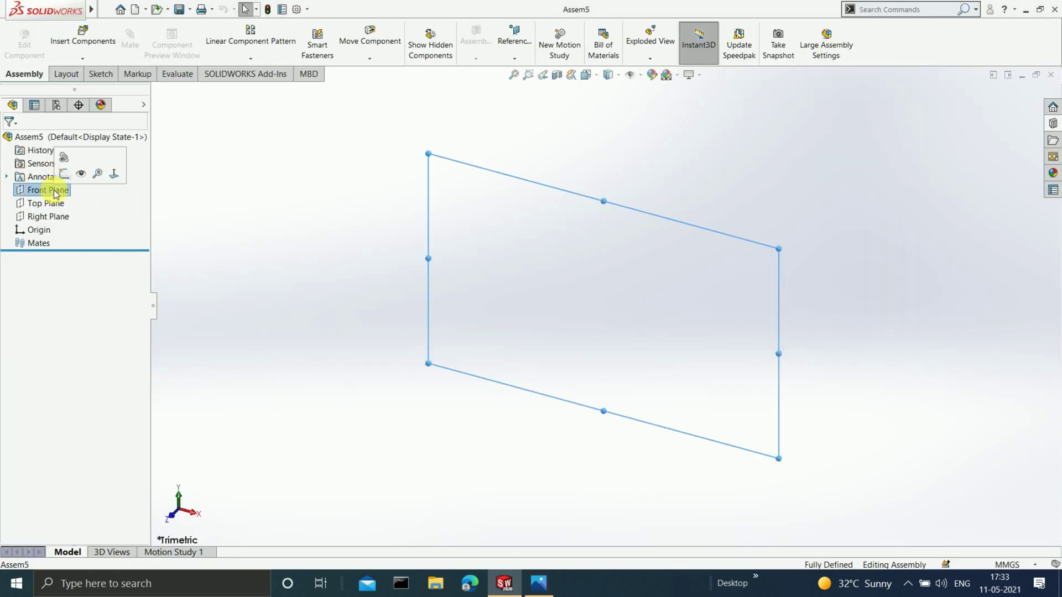
pyautogui.hotkey('ctrl', '8')
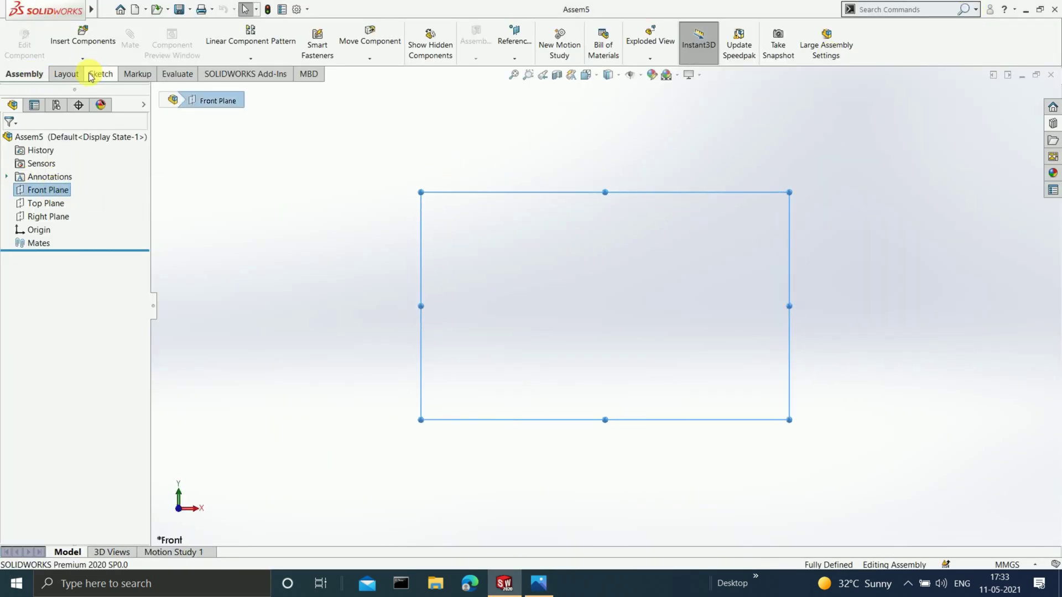
pyautogui.click(100, 74)
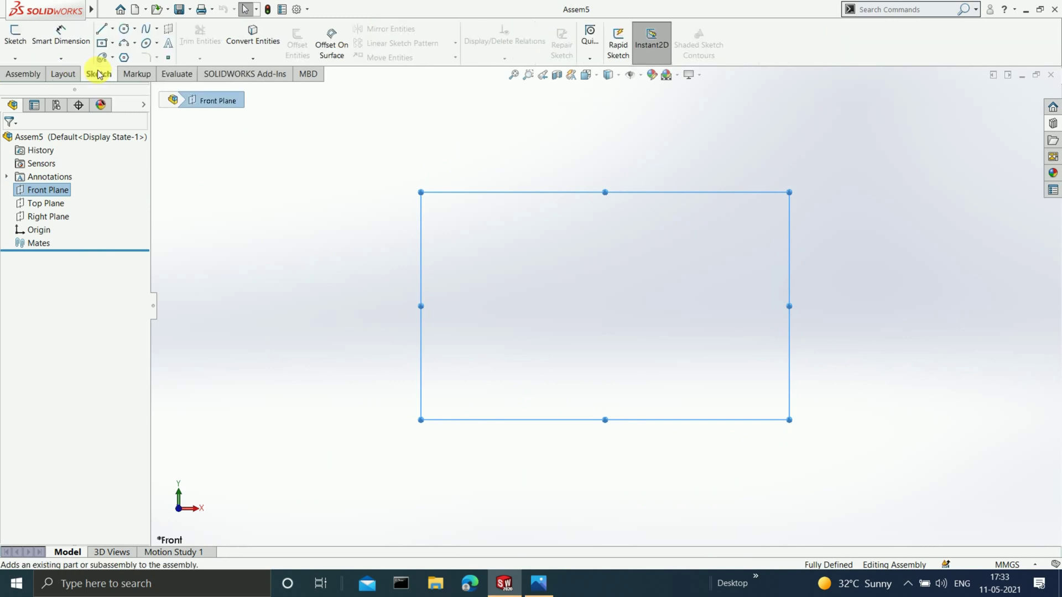
pyautogui.click(15, 38)
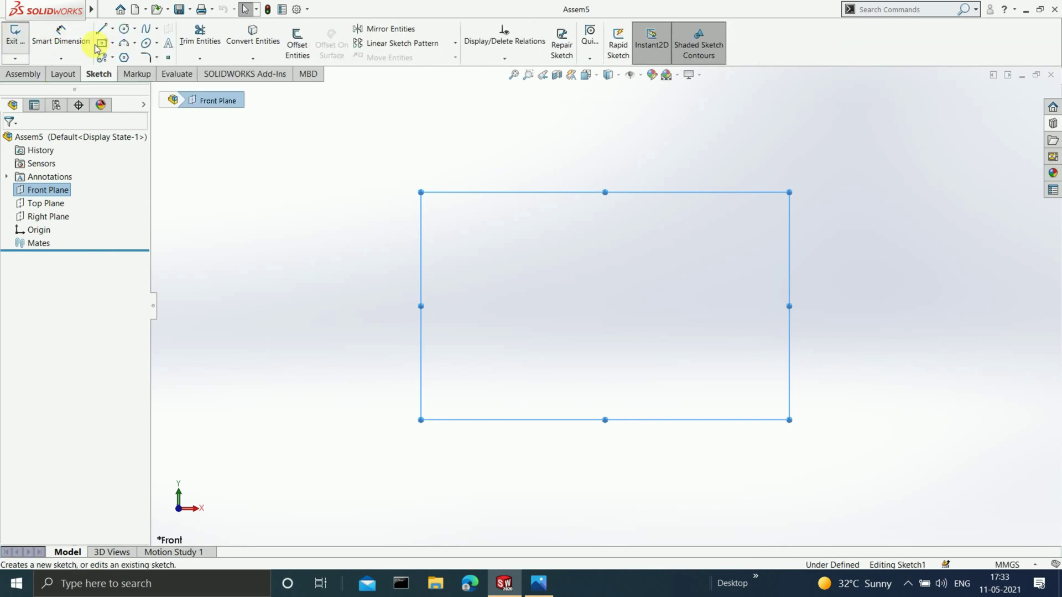
pyautogui.click(123, 28)
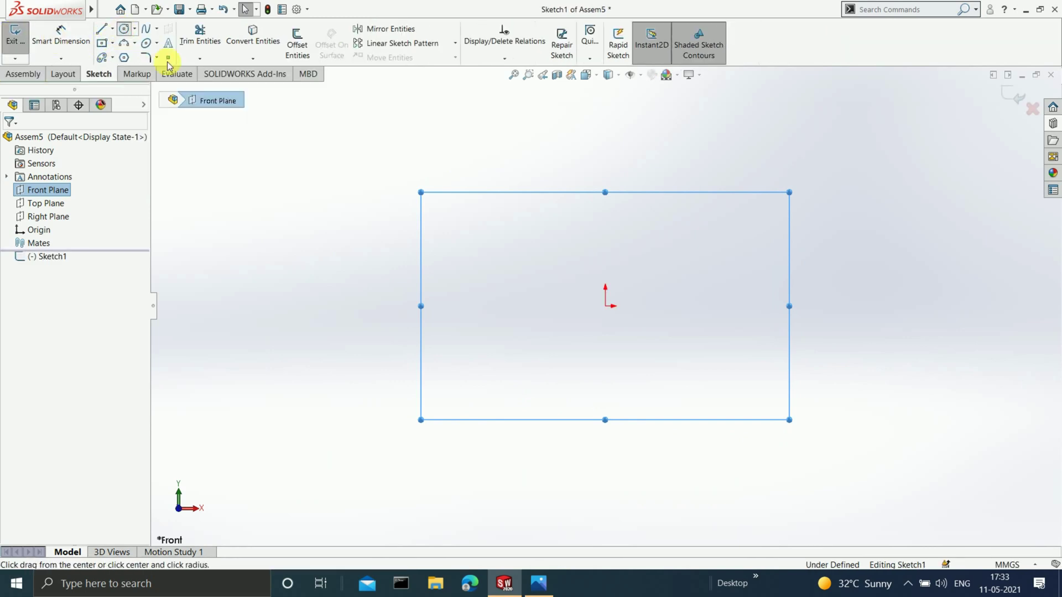
pyautogui.click(606, 307)
pyautogui.click(701, 396)
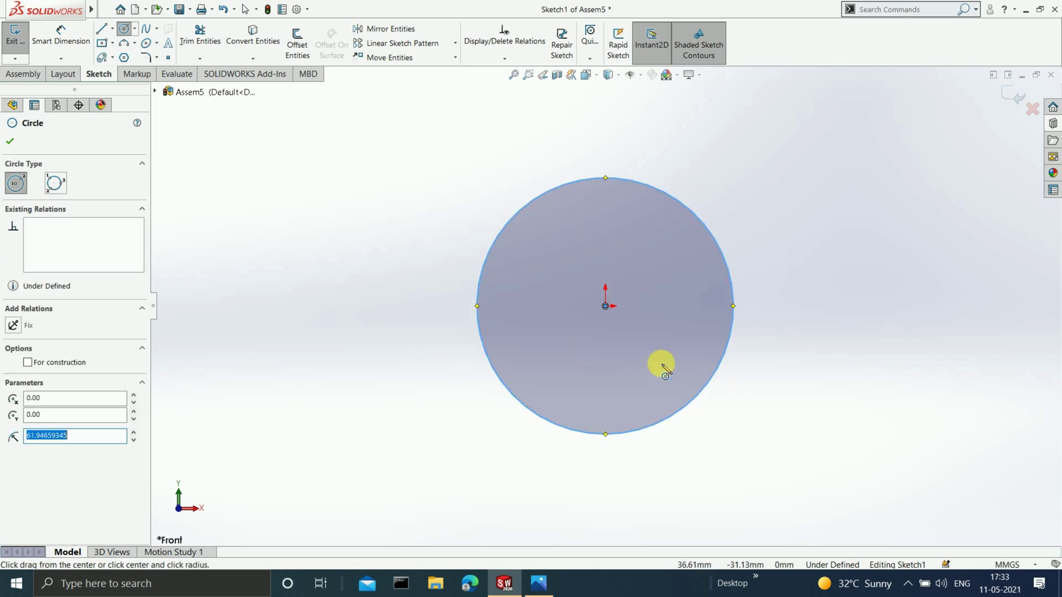
pyautogui.press('Escape')
# Step: Dimension the circle's diameter and set it to 49*2 (98 mm)
pyautogui.scroll(-1, 593, 294)
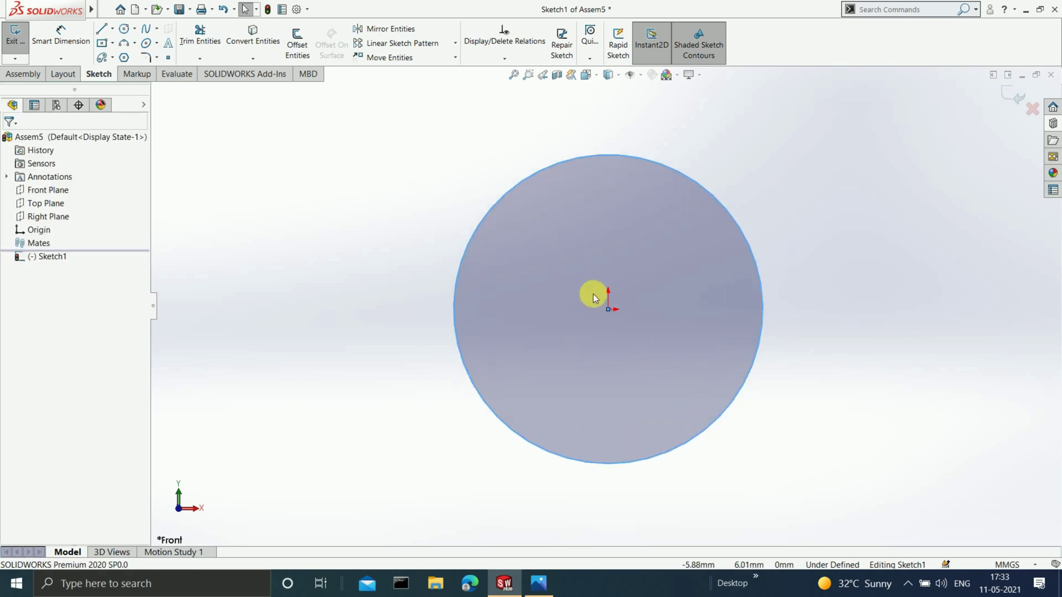
pyautogui.click(48, 31)
pyautogui.click(479, 223)
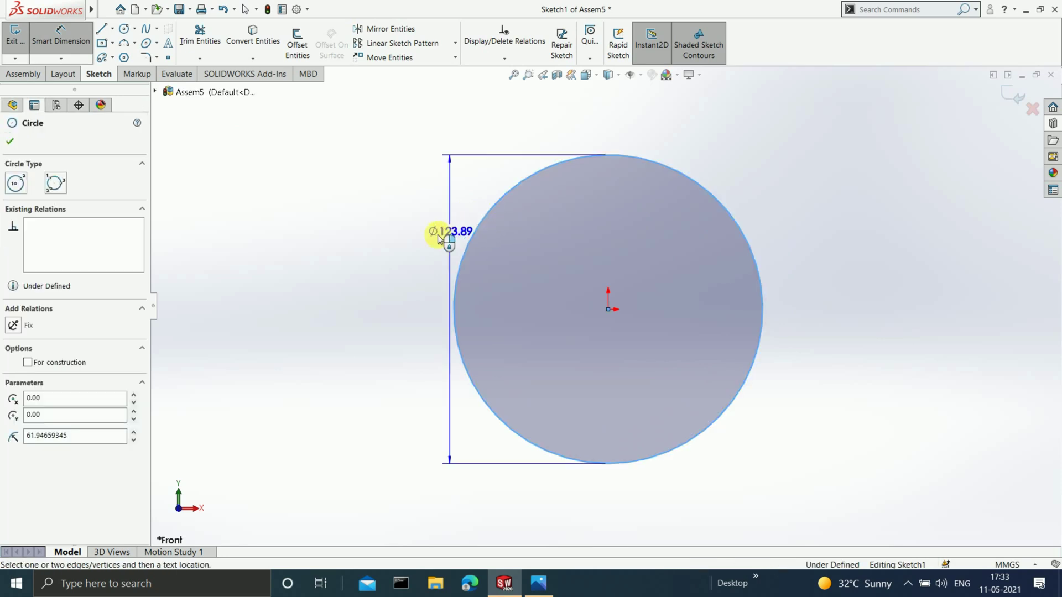
pyautogui.click(391, 241)
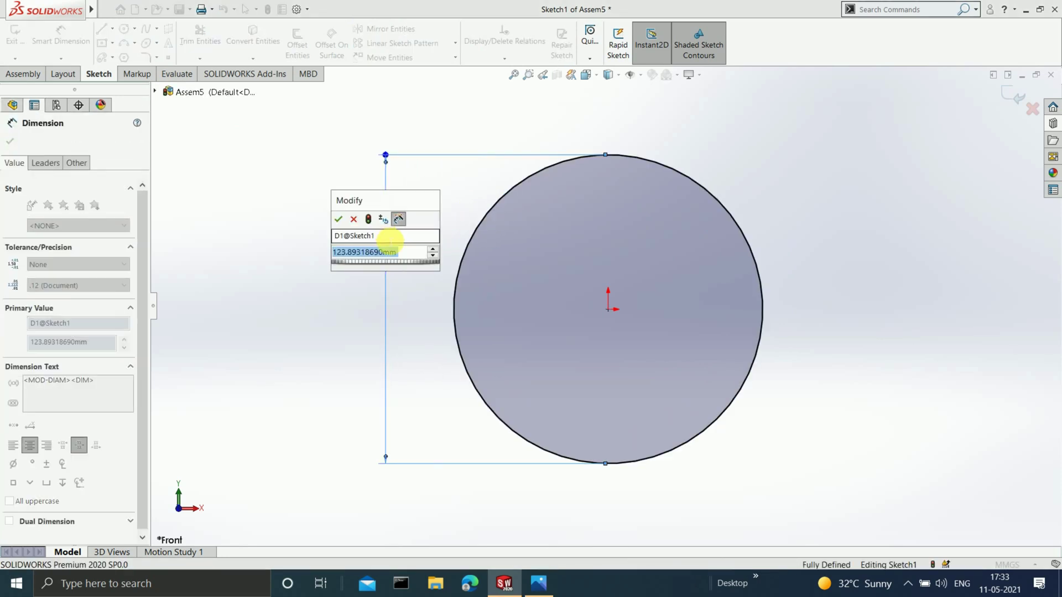
pyautogui.write('49')
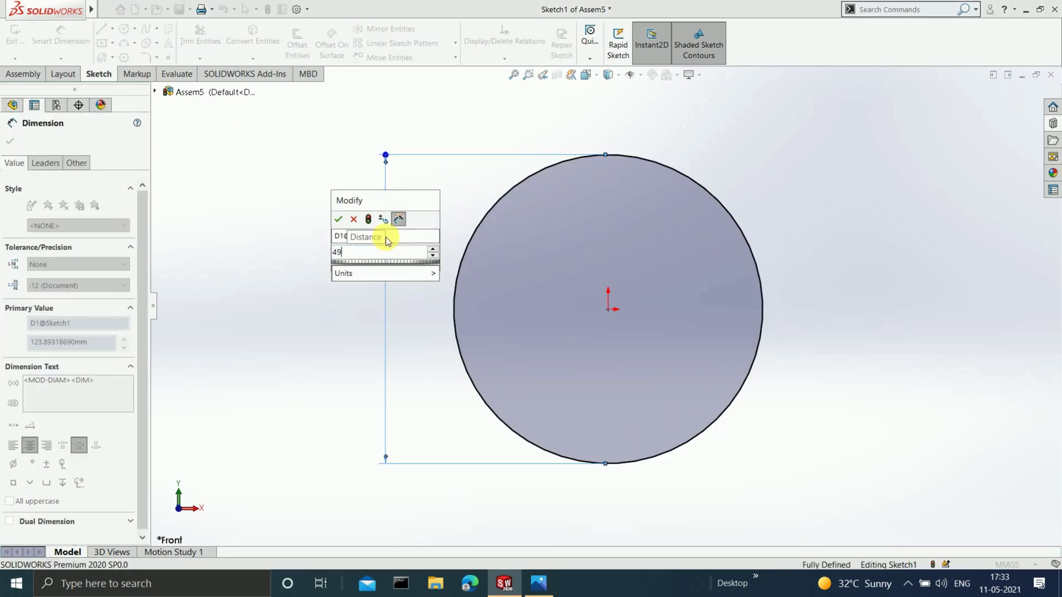
pyautogui.write('*2')
pyautogui.press('Return')
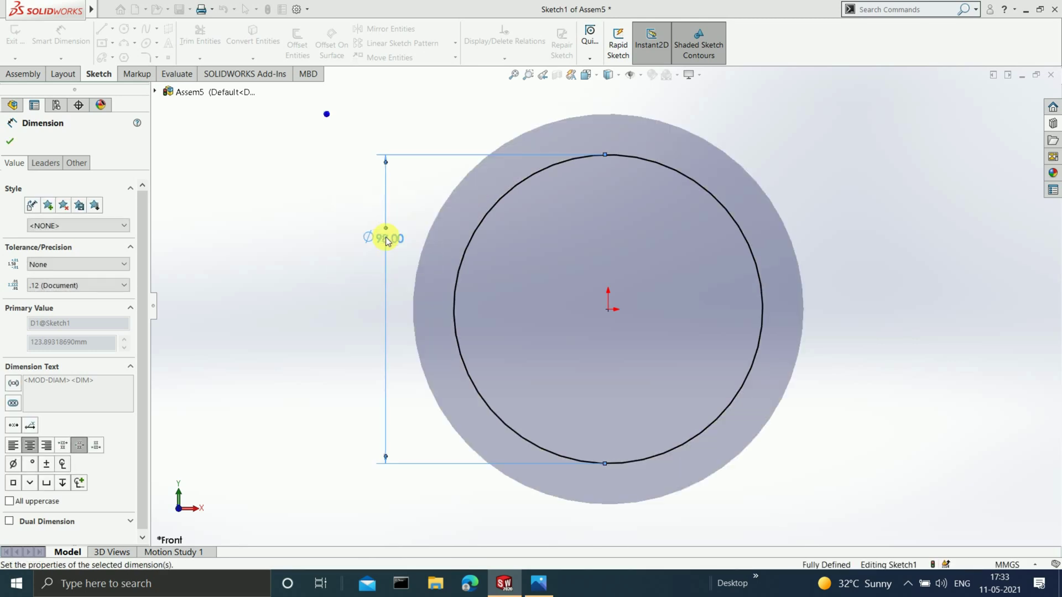
# Step: Draw a horizontal construction centerline from the origin out past the edge of the 98 mm circle
pyautogui.scroll(2, 642, 289)
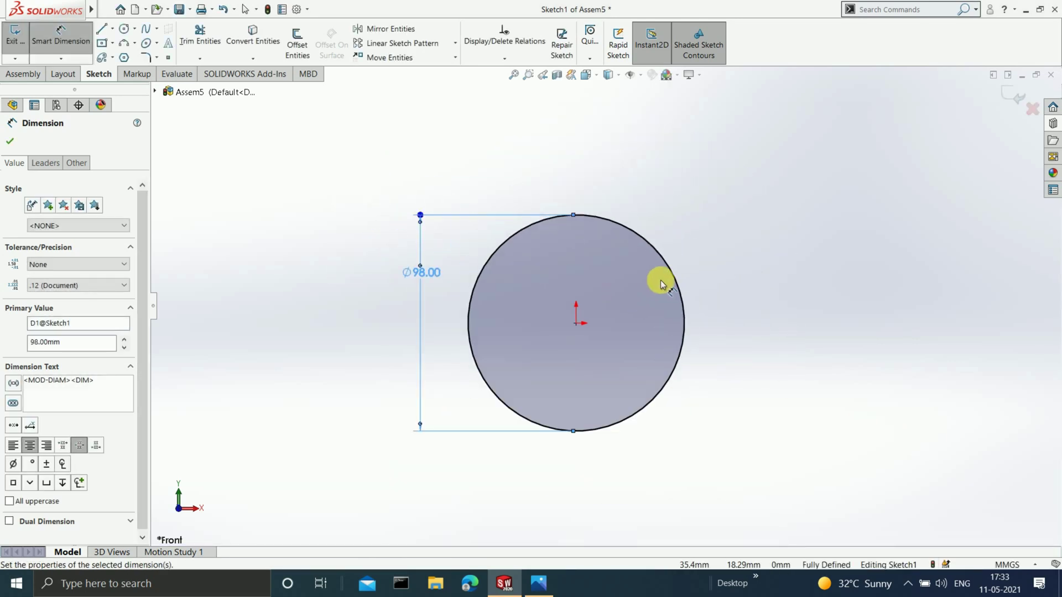
pyautogui.click(113, 30)
pyautogui.click(126, 55)
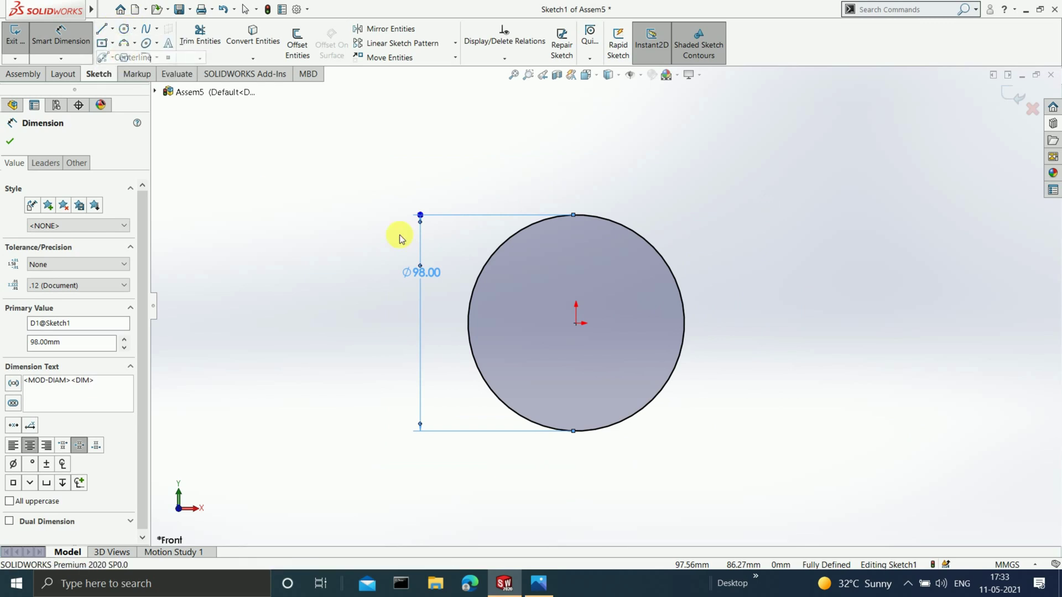
pyautogui.click(576, 323)
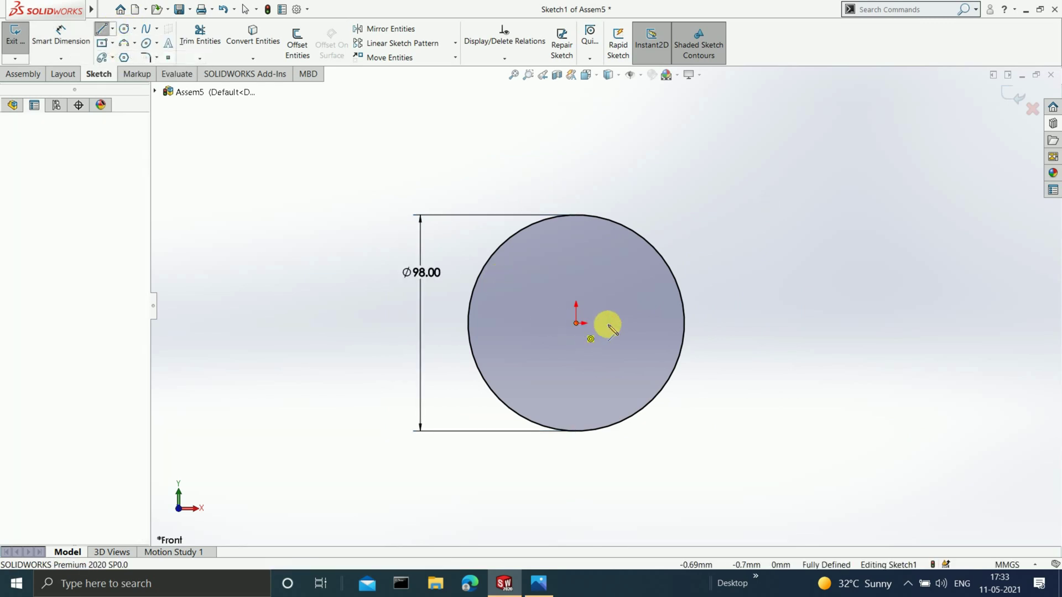
pyautogui.click(766, 325)
pyautogui.press('Escape')
pyautogui.scroll(-2, 735, 321)
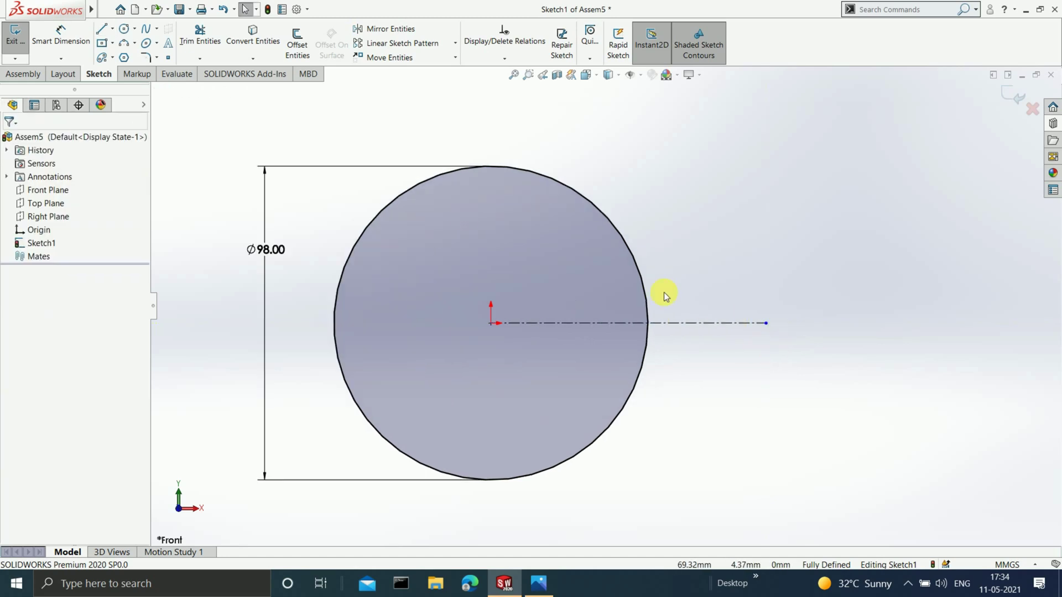
# Step: Draw an angled construction centerline up from the origin, about 105.5 mm long at about 52° to the horizontal
pyautogui.click(112, 29)
pyautogui.click(126, 56)
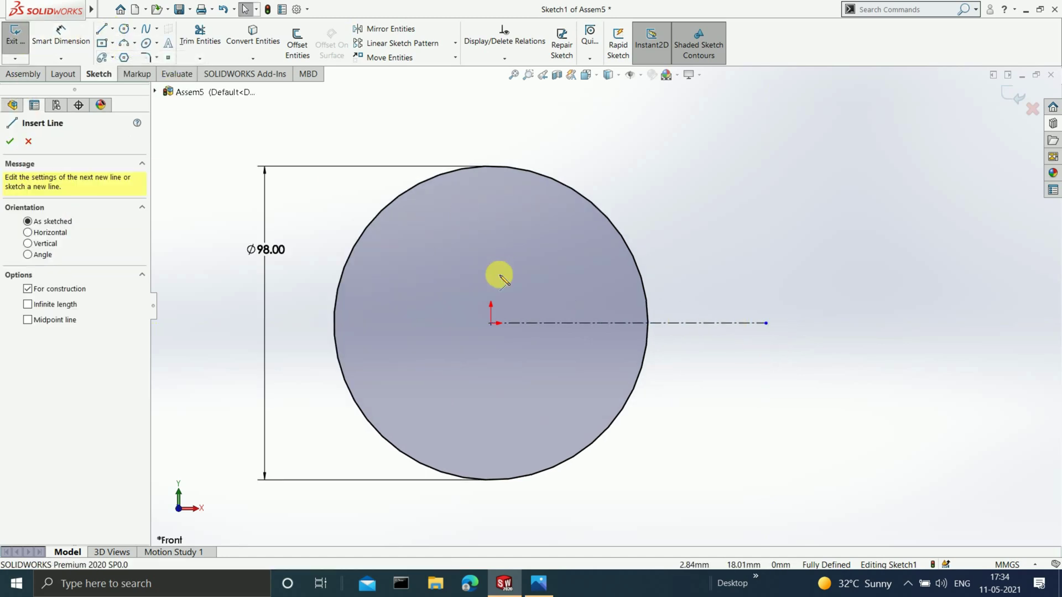
pyautogui.click(490, 323)
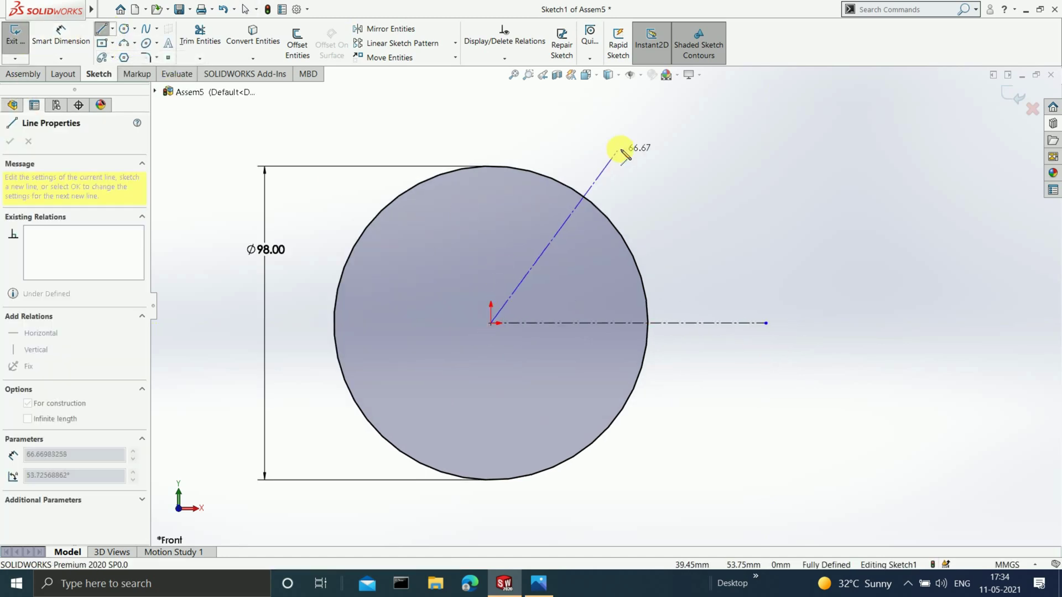
pyautogui.scroll(3, 652, 126)
pyautogui.scroll(-1, 647, 150)
pyautogui.click(660, 171)
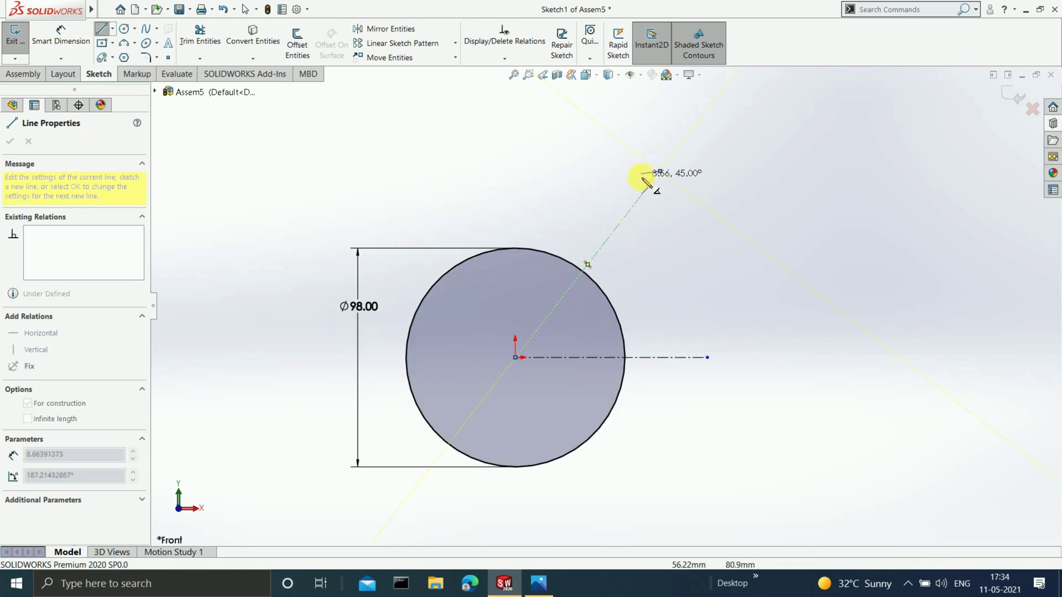
pyautogui.press('Escape')
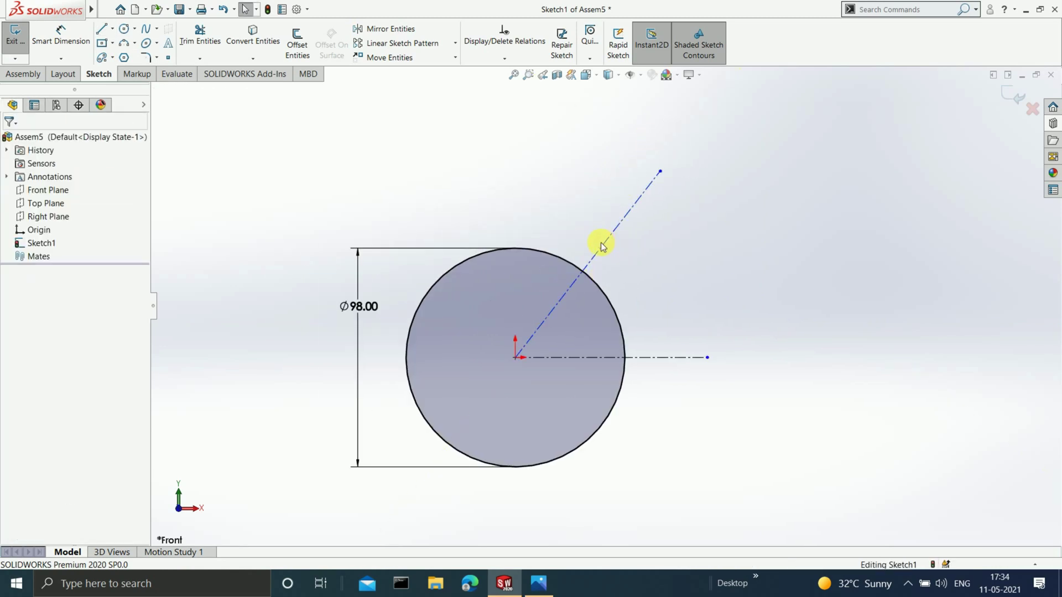
# Step: Give the angled centerline through the origin infinite length
pyautogui.click(606, 245)
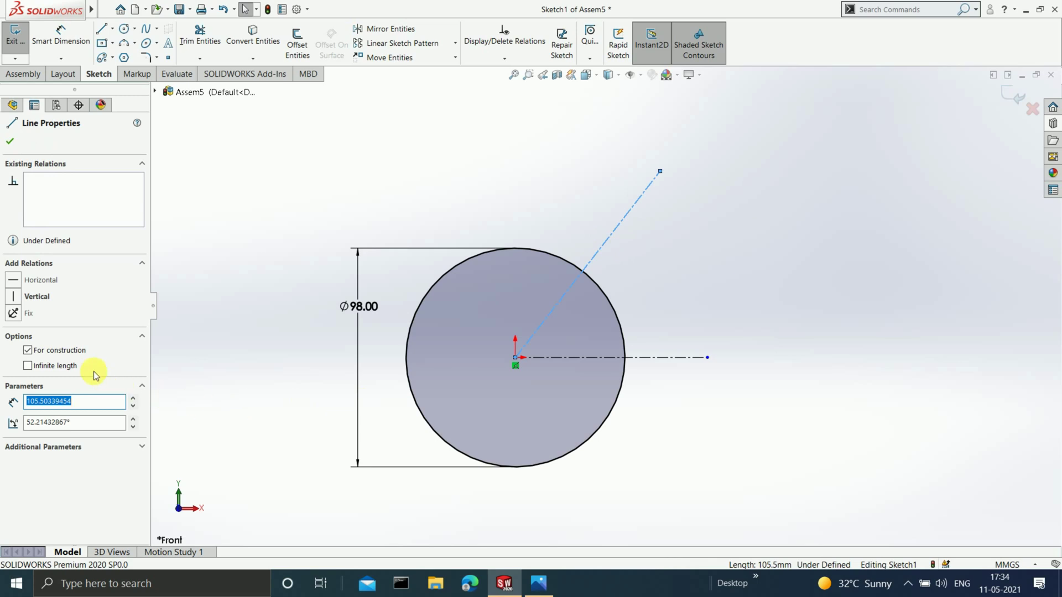
pyautogui.click(27, 366)
pyautogui.click(10, 141)
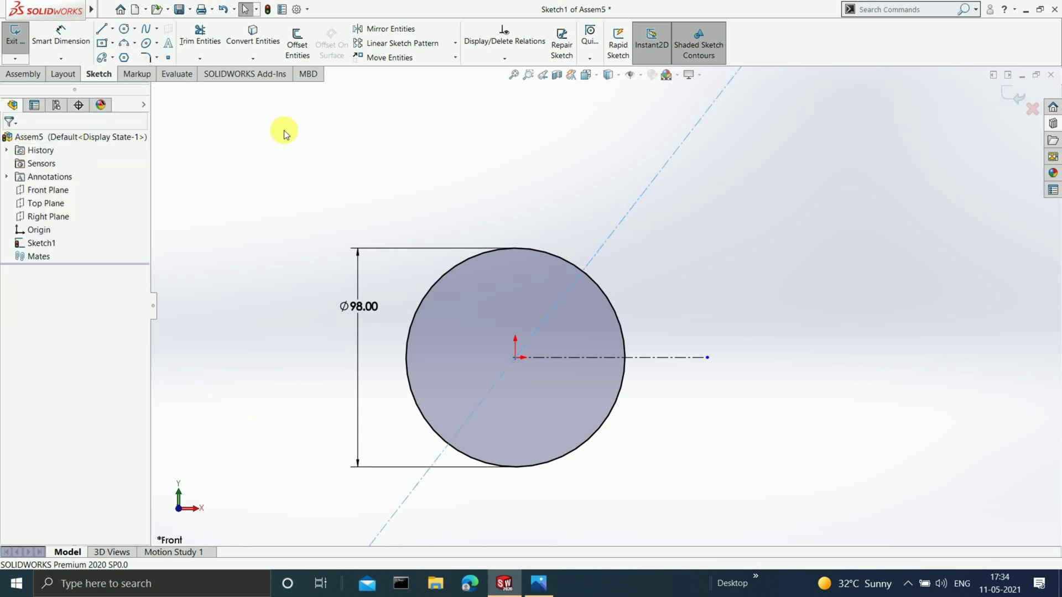
pyautogui.scroll(-2, 715, 316)
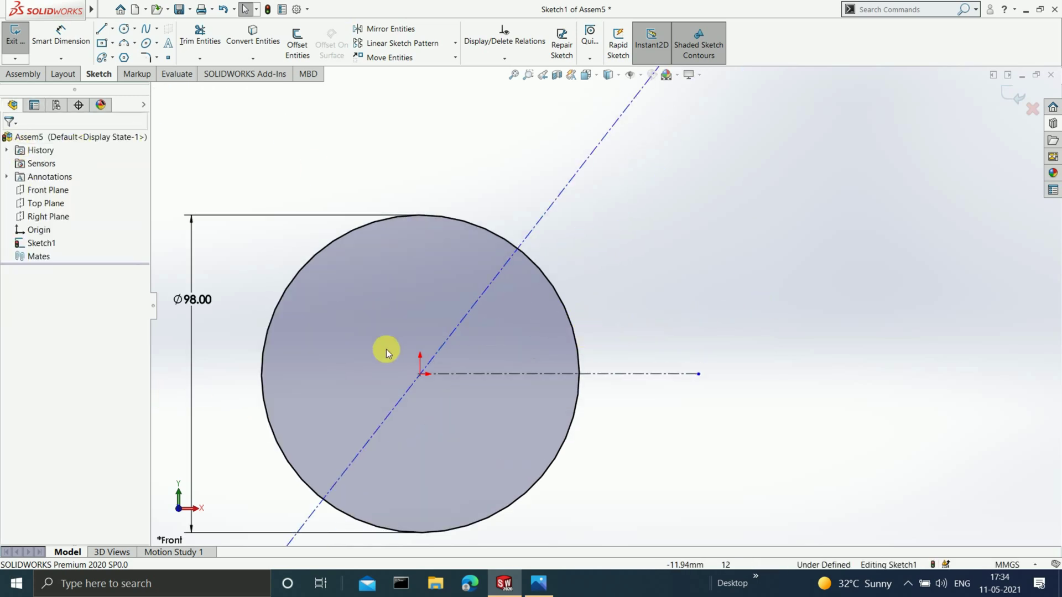
pyautogui.scroll(1, 497, 354)
pyautogui.scroll(-2, 513, 328)
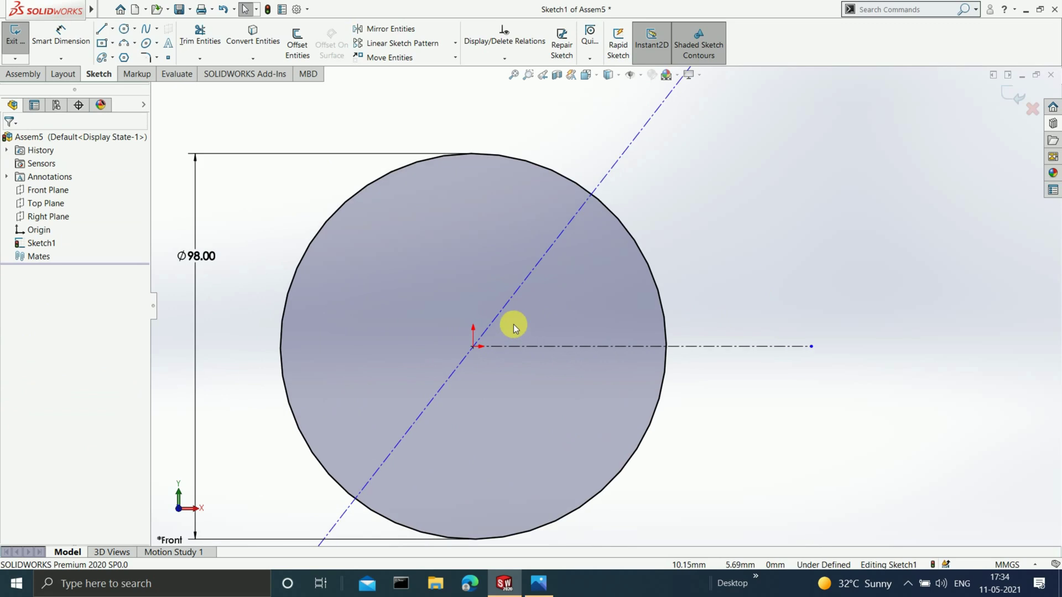
pyautogui.click(529, 279)
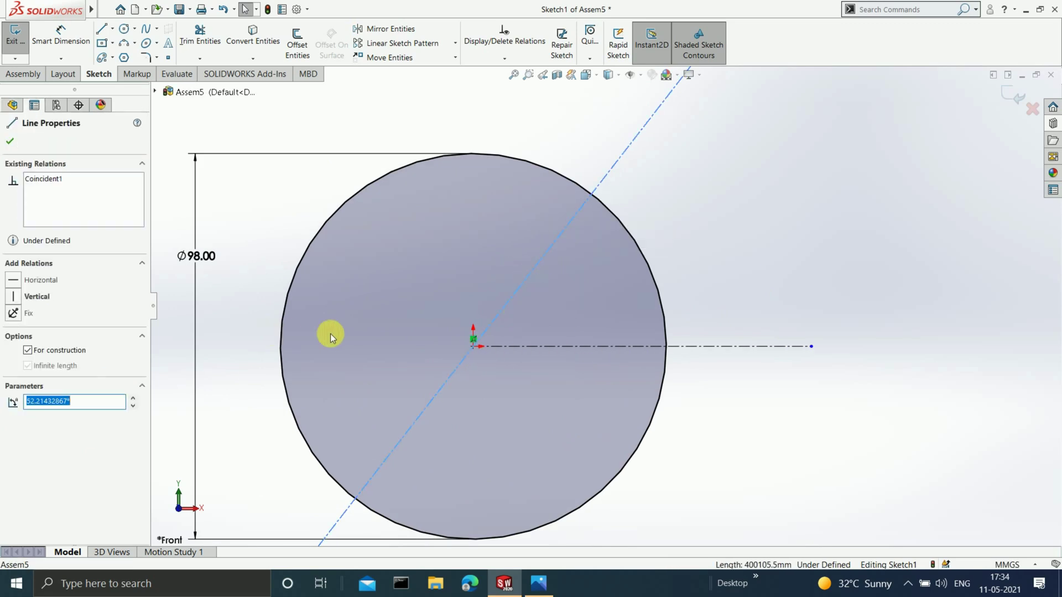
pyautogui.click(10, 142)
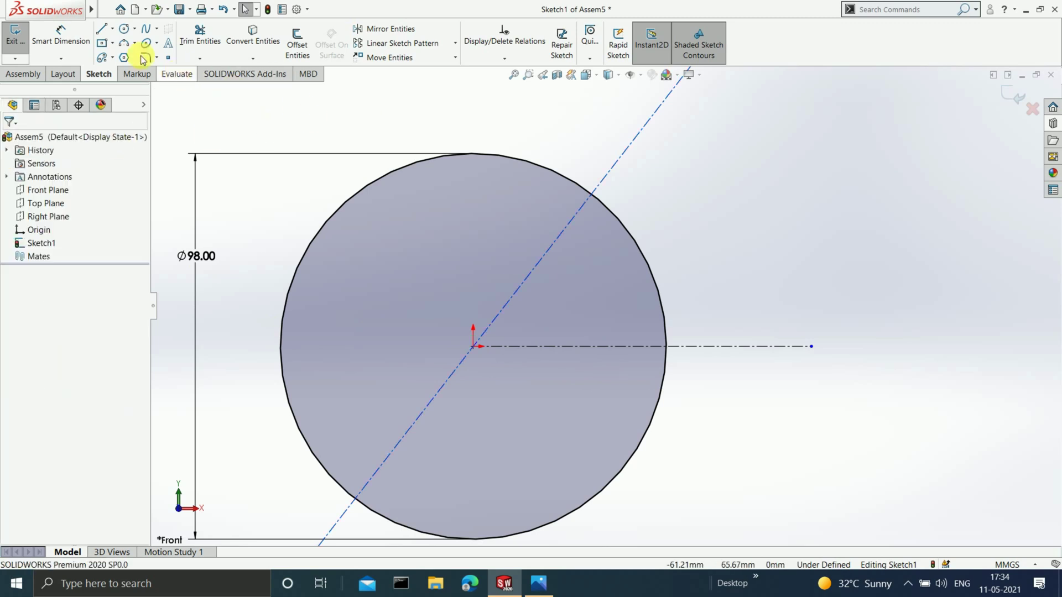
# Step: Dimension the angle between the infinite centerline and the horizontal centerline and set it to 50°
pyautogui.click(87, 43)
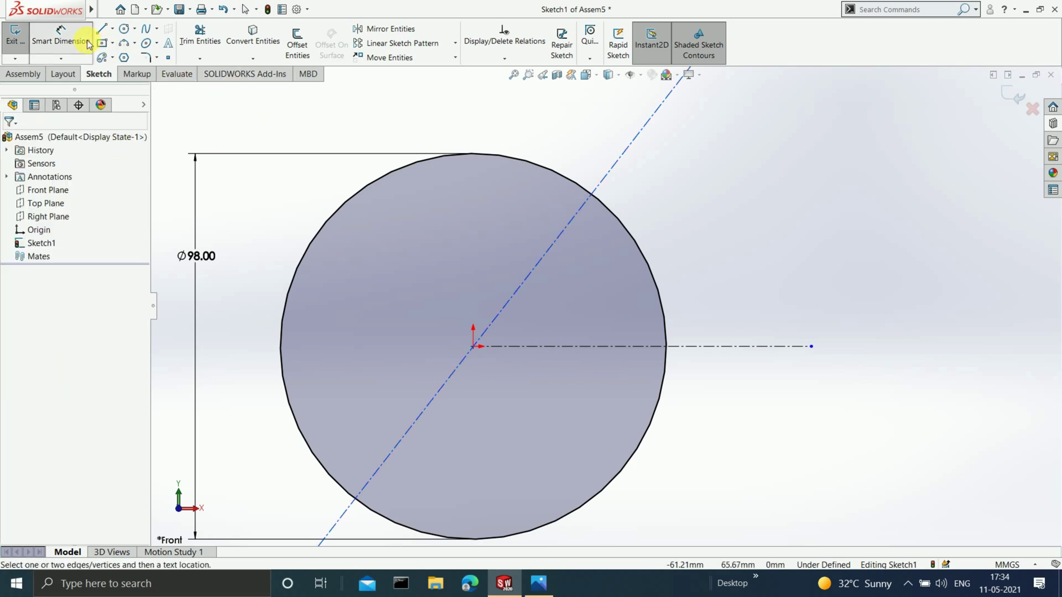
pyautogui.click(533, 270)
pyautogui.click(552, 347)
pyautogui.click(552, 316)
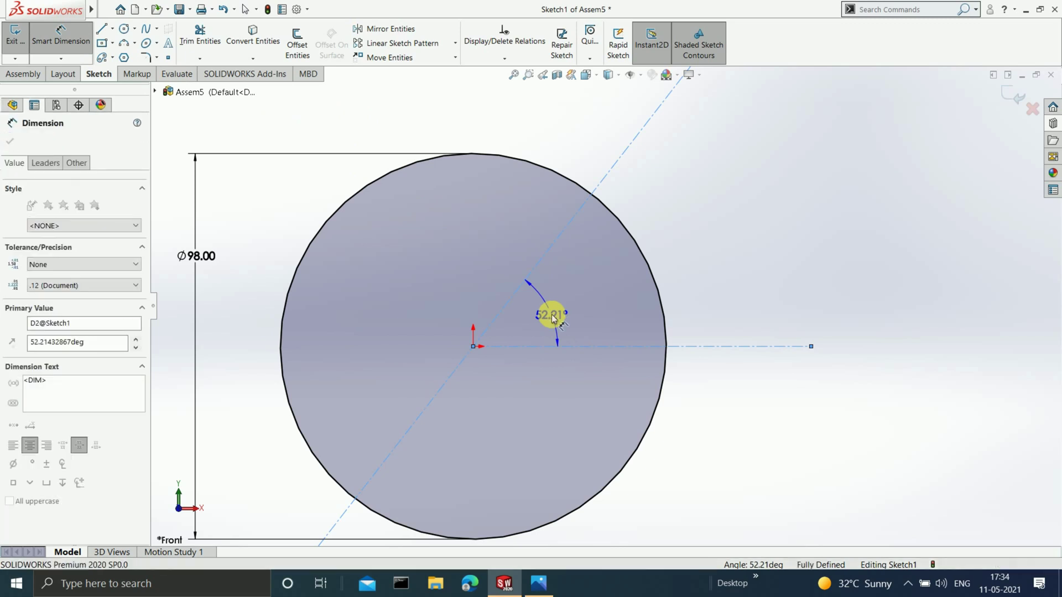
pyautogui.write('50')
pyautogui.press('Return')
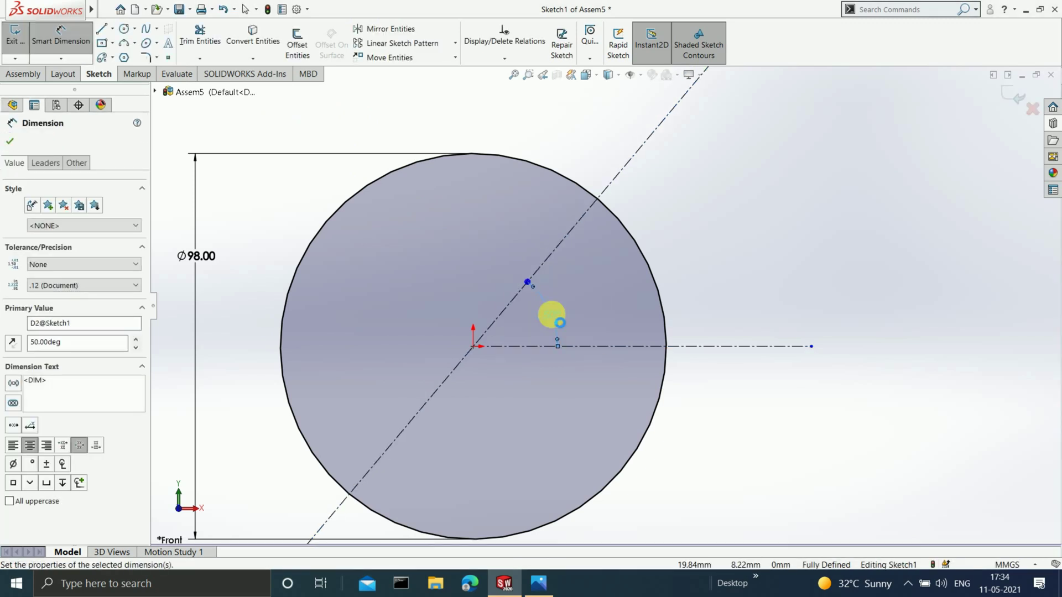
# Step: Draw a second circle about 45.6 mm in diameter, centred on the angled centerline above the large circle
pyautogui.scroll(3, 597, 236)
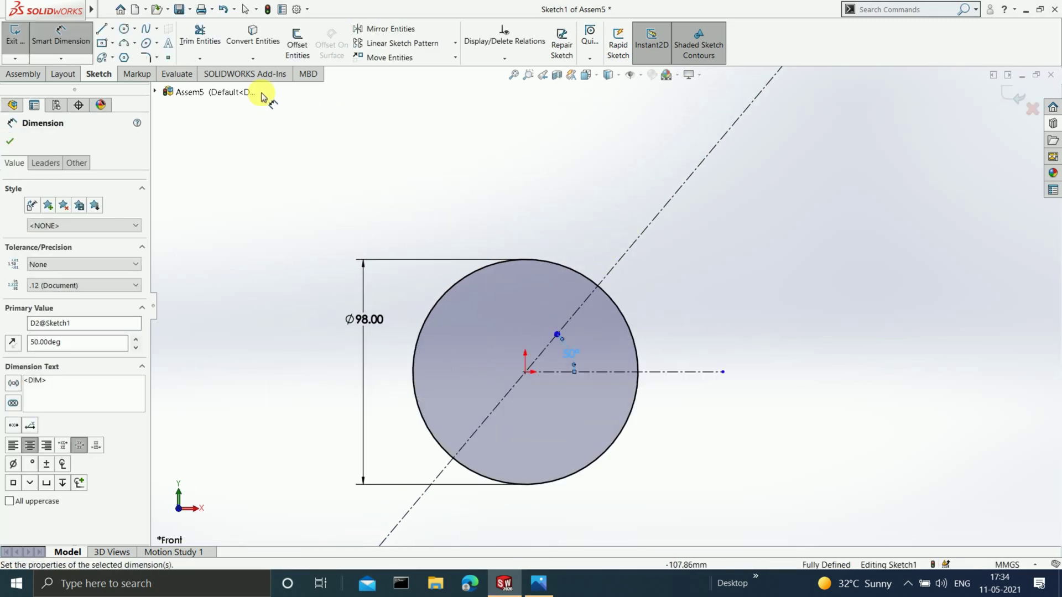
pyautogui.click(113, 29)
pyautogui.click(135, 30)
pyautogui.click(138, 43)
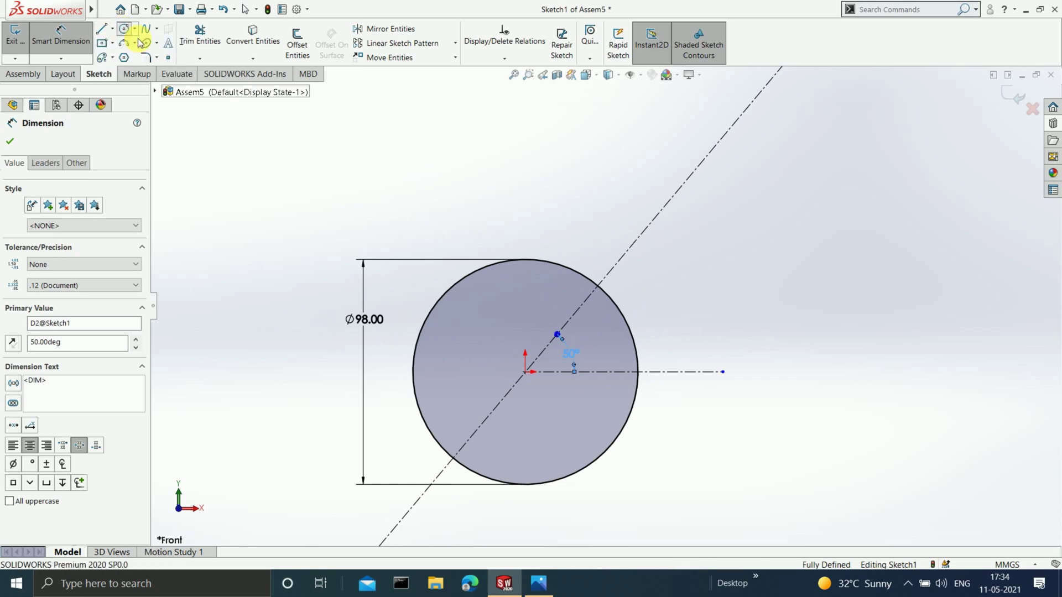
pyautogui.click(665, 205)
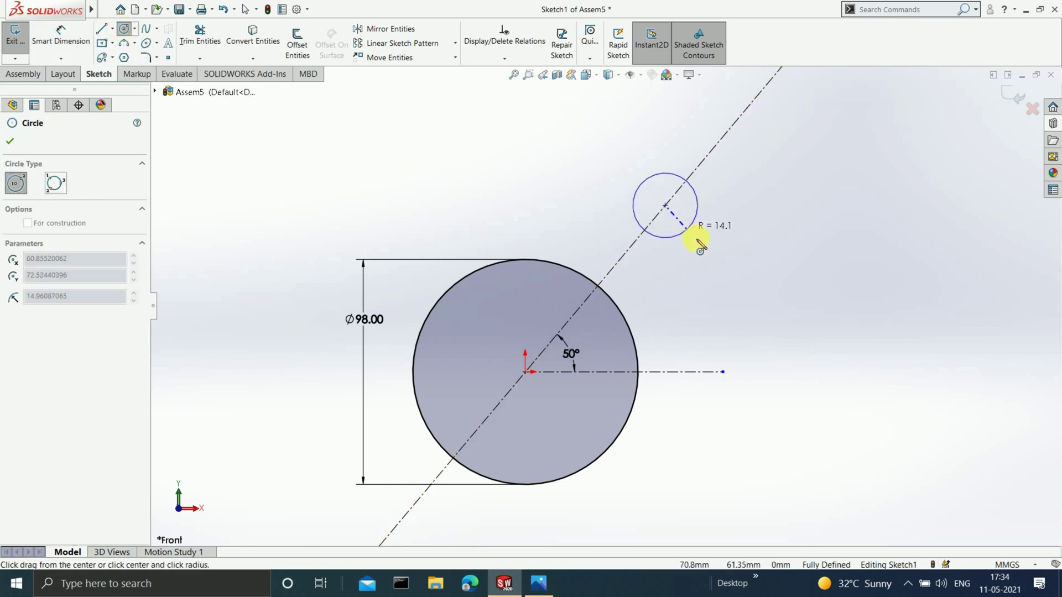
pyautogui.click(701, 243)
# Step: Dimension the smaller circle's diameter and set it to 36 mm
pyautogui.click(60, 35)
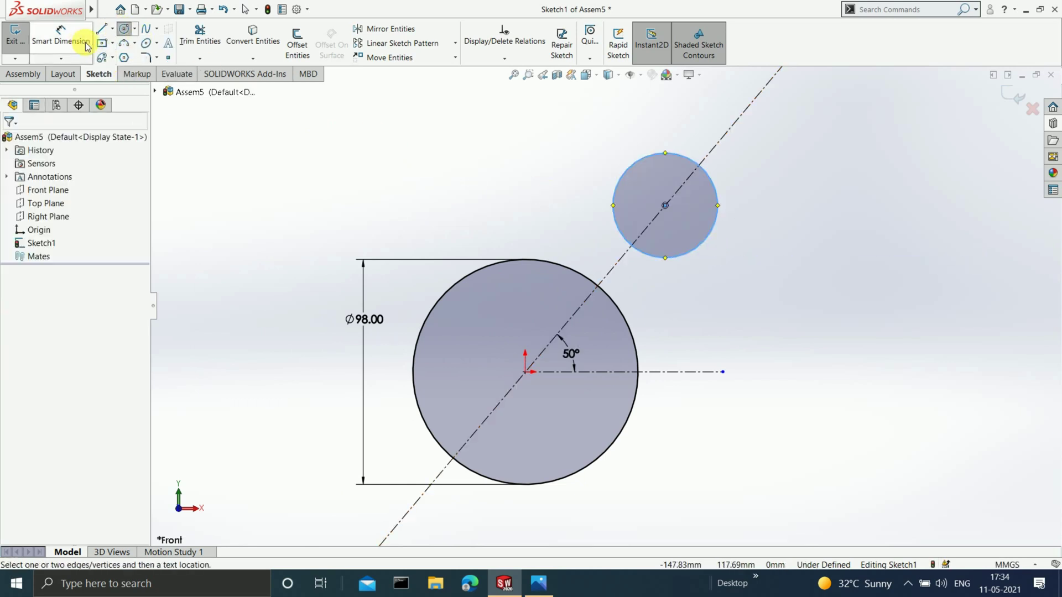
pyautogui.click(673, 258)
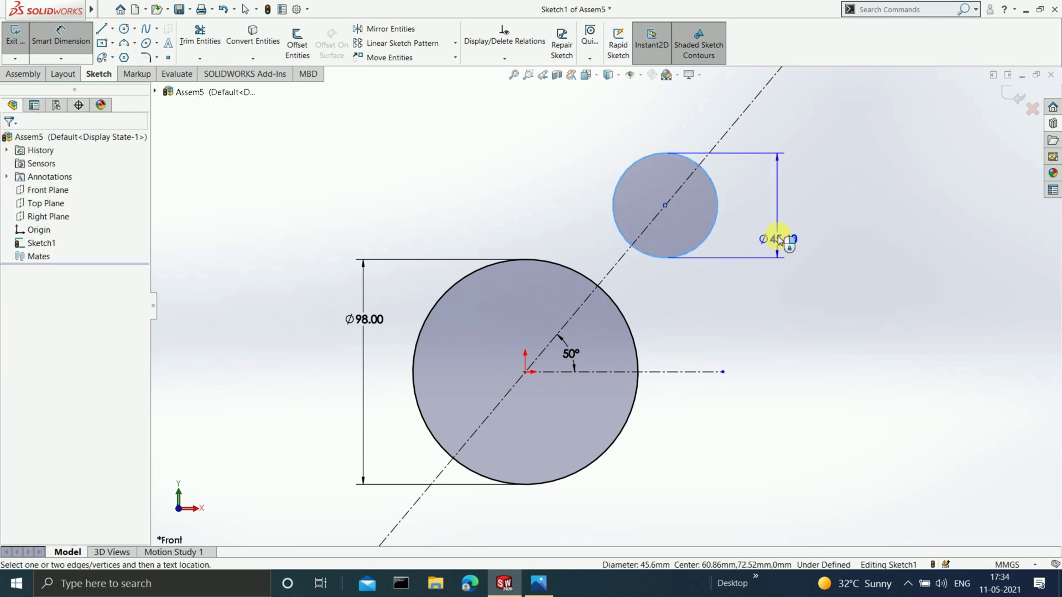
pyautogui.click(777, 237)
pyautogui.write('56')
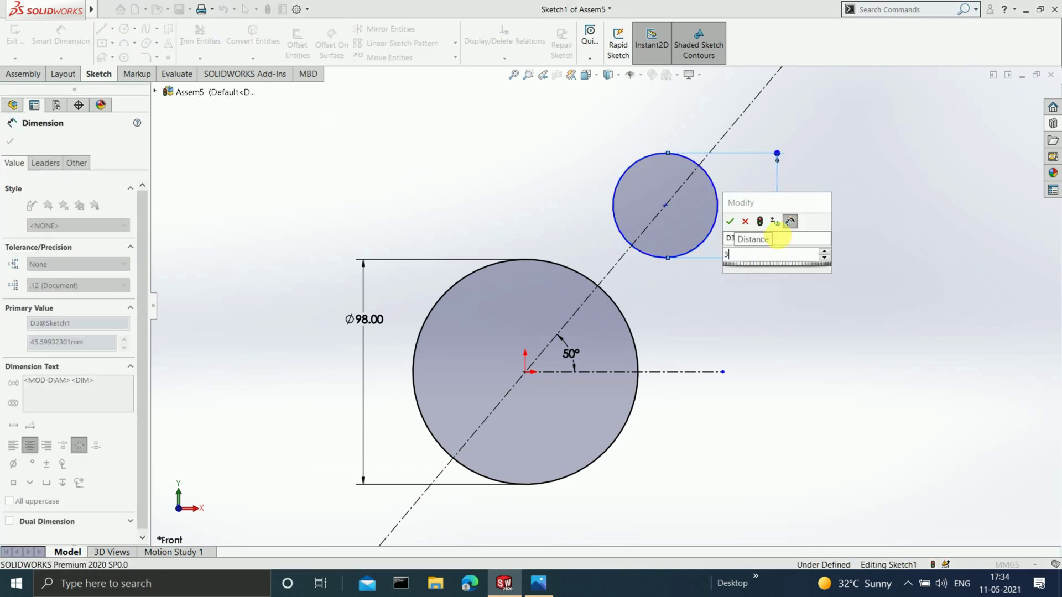
pyautogui.press('Return')
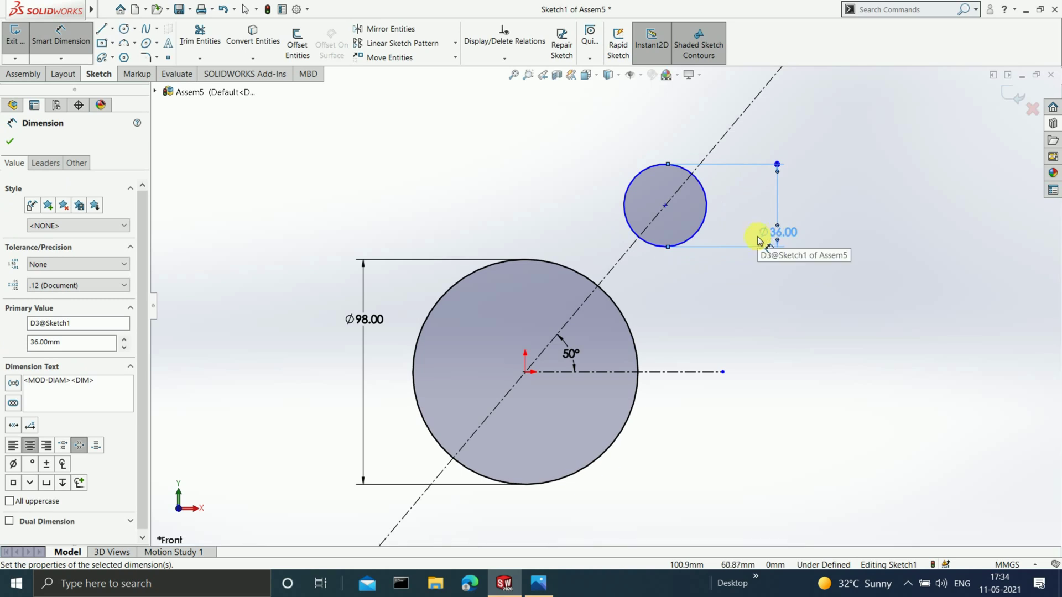
pyautogui.press('Escape')
pyautogui.scroll(-2, 691, 211)
pyautogui.click(685, 214)
pyautogui.rightClick(652, 255)
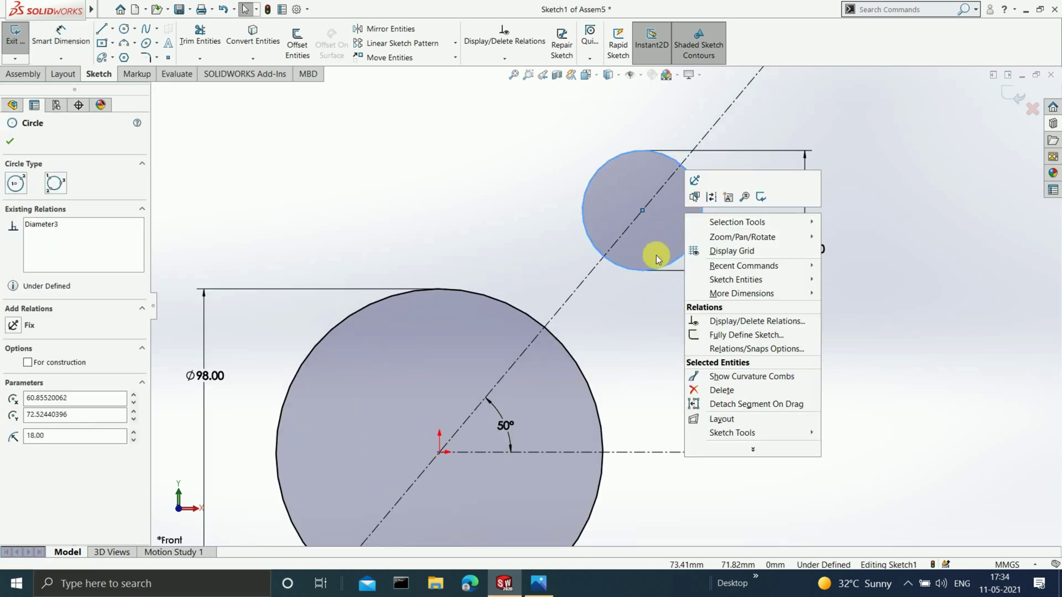
pyautogui.click(658, 339)
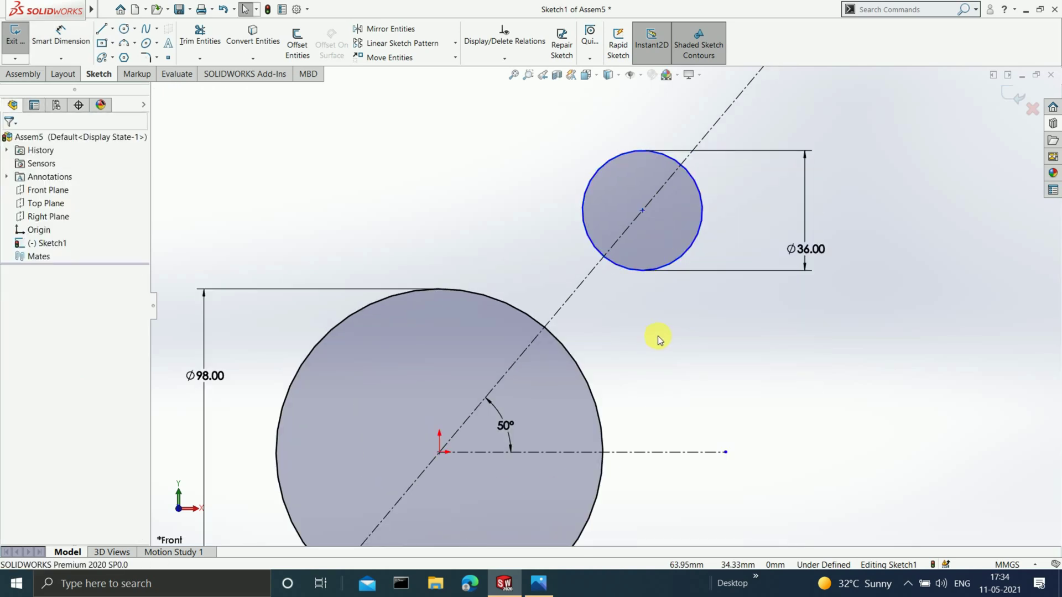
# Step: Dimension the horizontal distance between the centres of the small circle and the large circle and set it to 43.07 mm
pyautogui.click(68, 49)
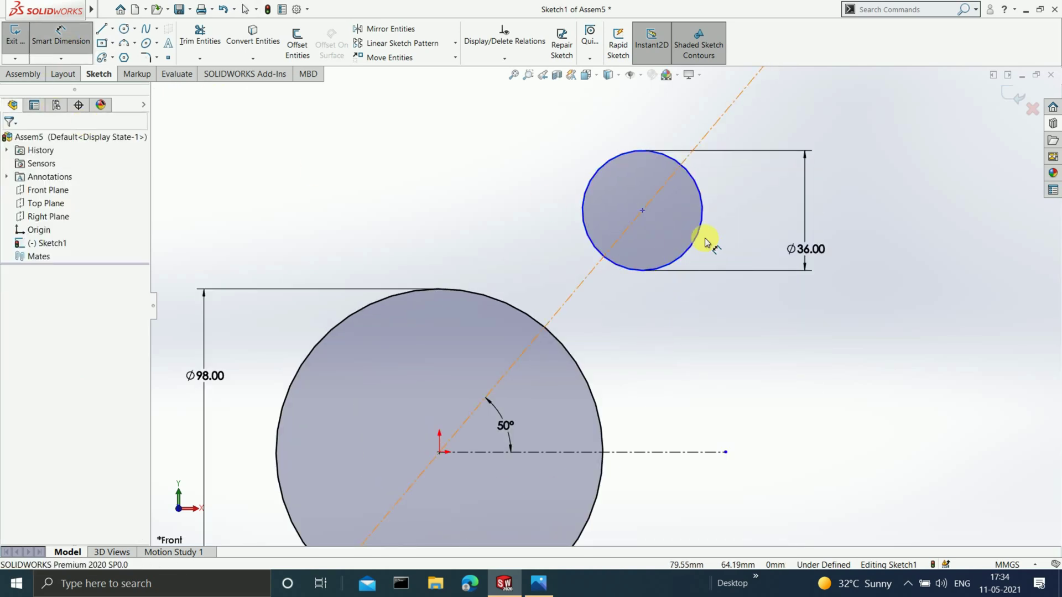
pyautogui.click(643, 212)
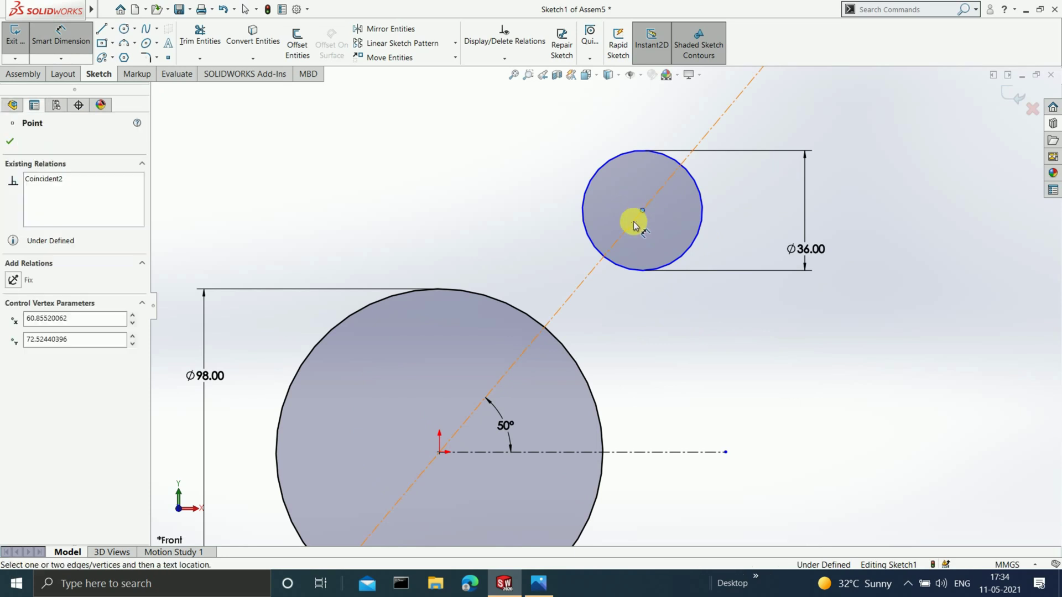
pyautogui.click(439, 453)
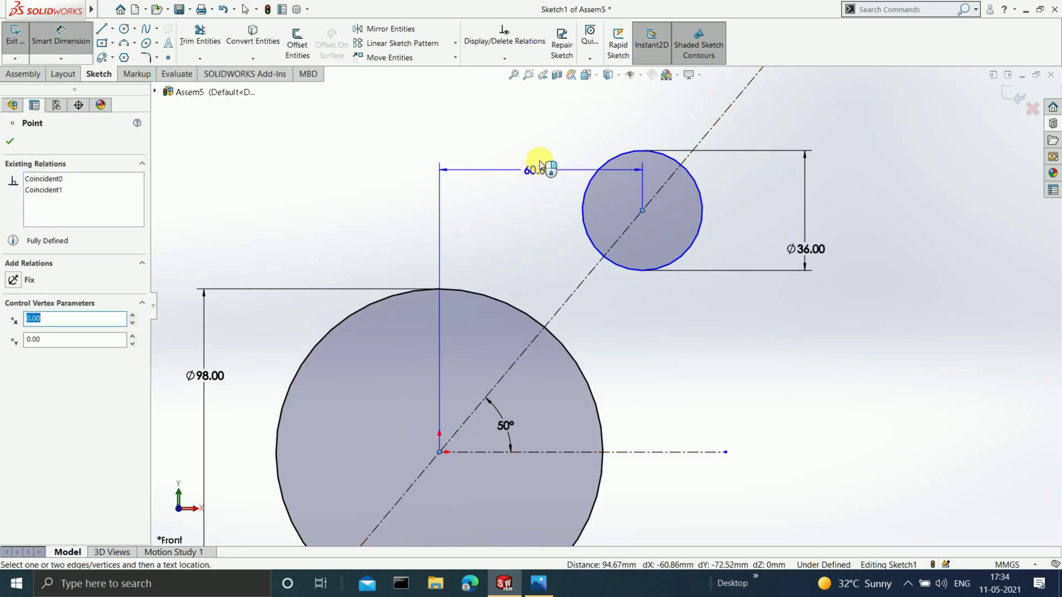
pyautogui.click(552, 145)
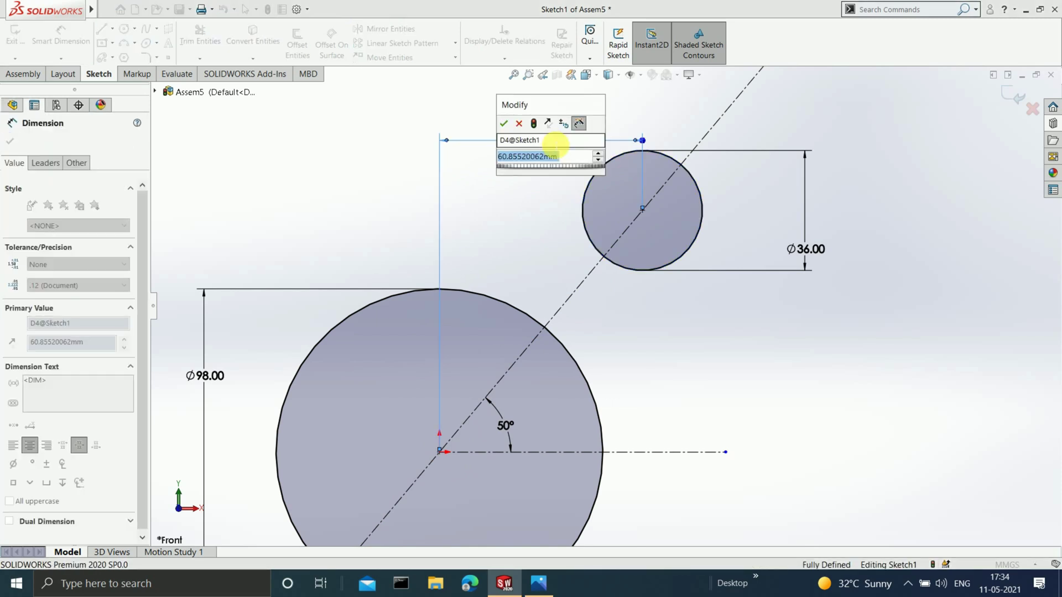
pyautogui.write('43.07')
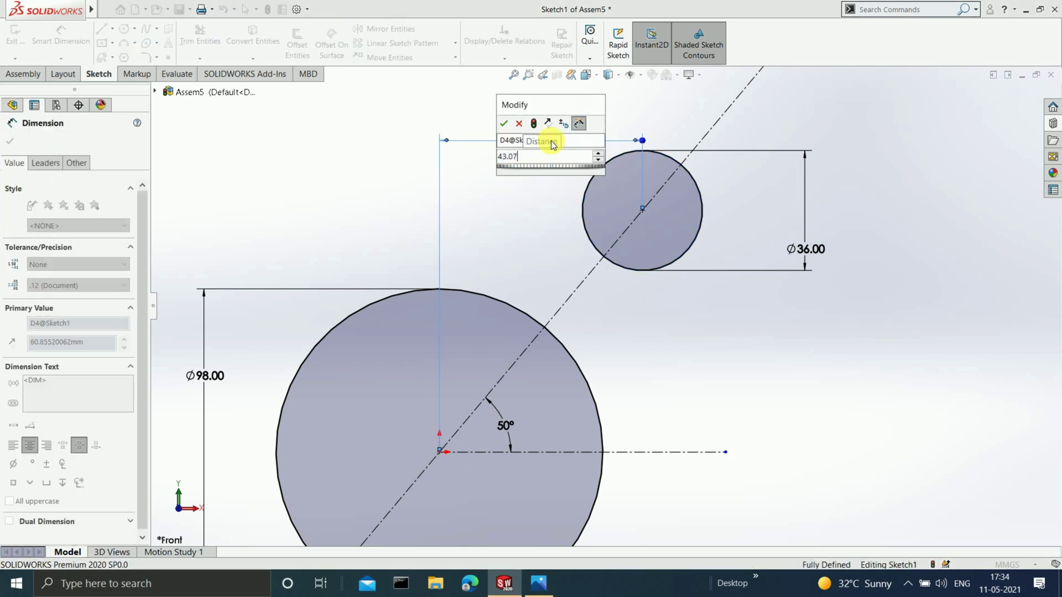
pyautogui.press('Return')
# Step: Exit the fully dimensioned layout sketch and return to the assembly
pyautogui.scroll(6, 509, 383)
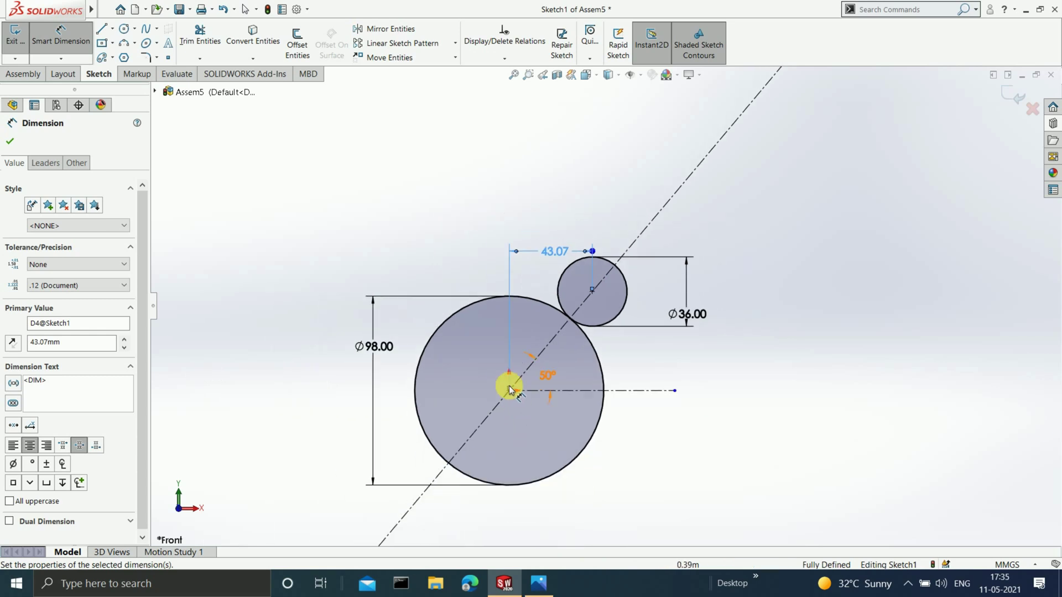
pyautogui.scroll(-6, 541, 369)
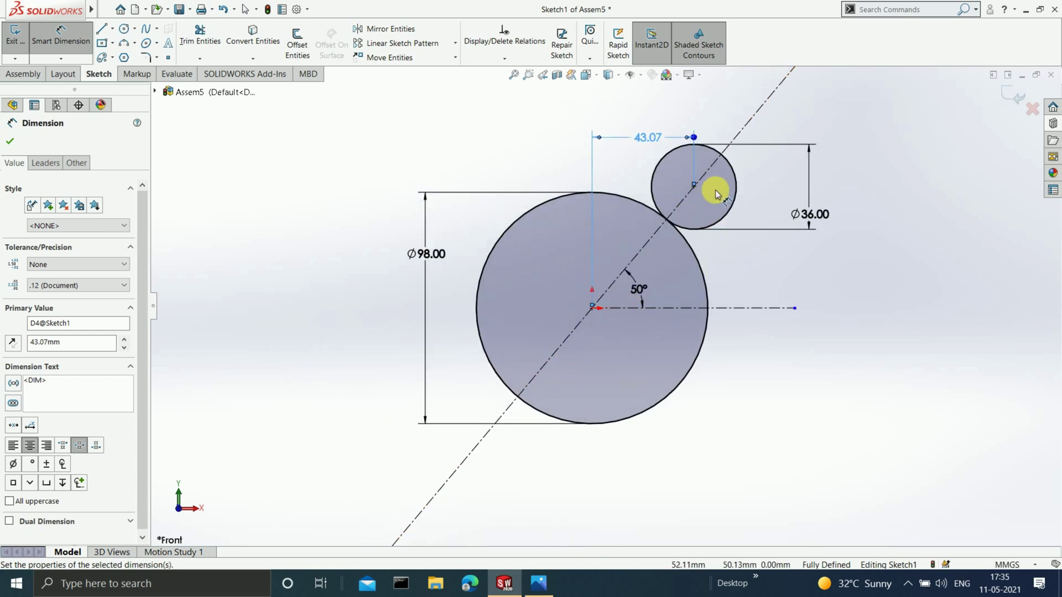
pyautogui.scroll(-2, 782, 149)
pyautogui.click(1009, 103)
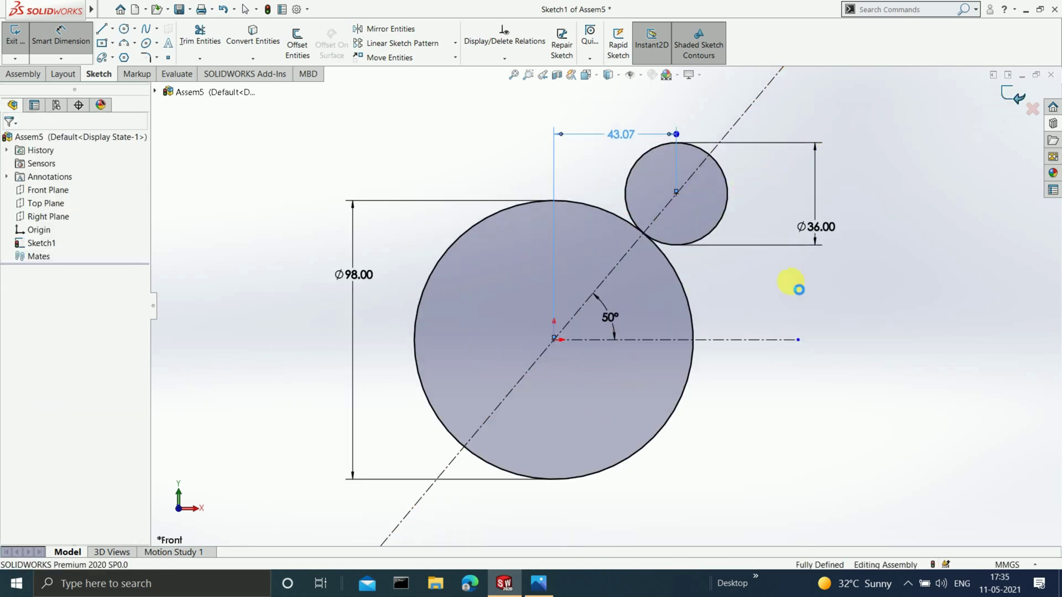
pyautogui.scroll(1, 785, 290)
pyautogui.scroll(3, 719, 294)
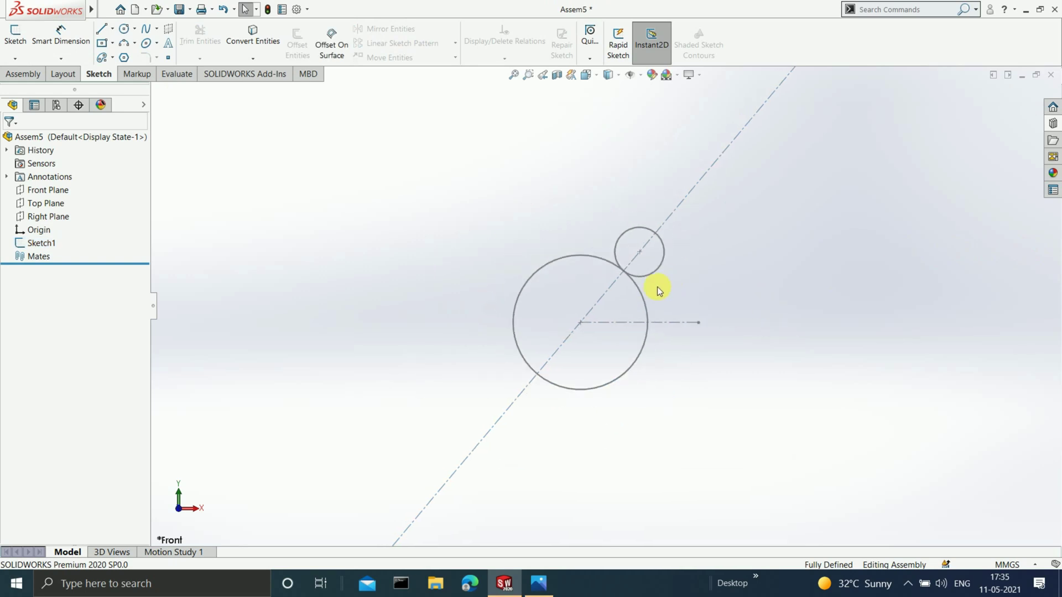
# Step: Insert the Input gear component beside the small layout circle and rebuild the document
pyautogui.scroll(-5, 642, 295)
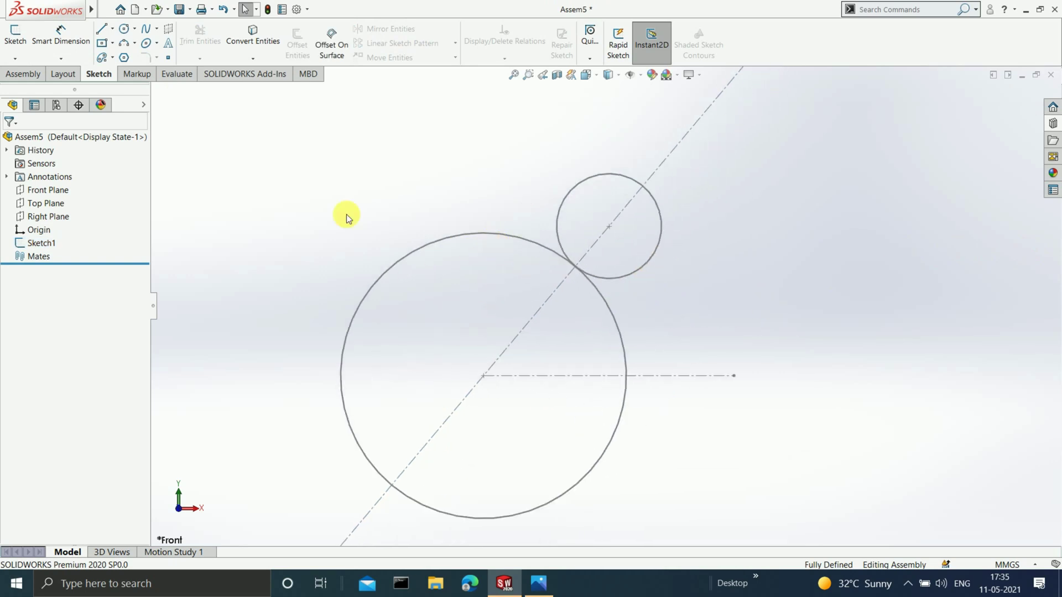
pyautogui.click(24, 75)
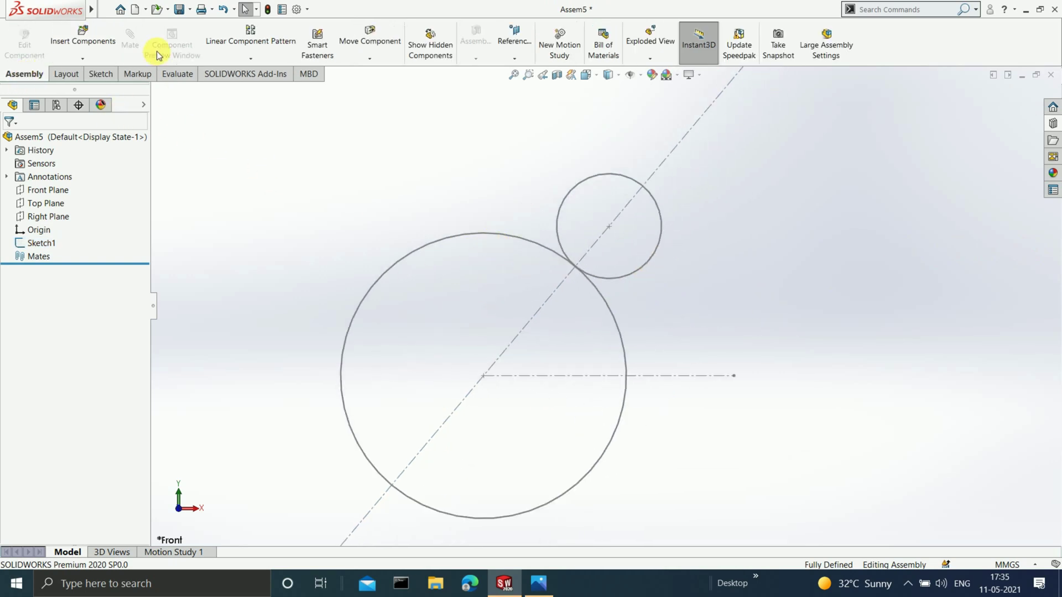
pyautogui.click(83, 36)
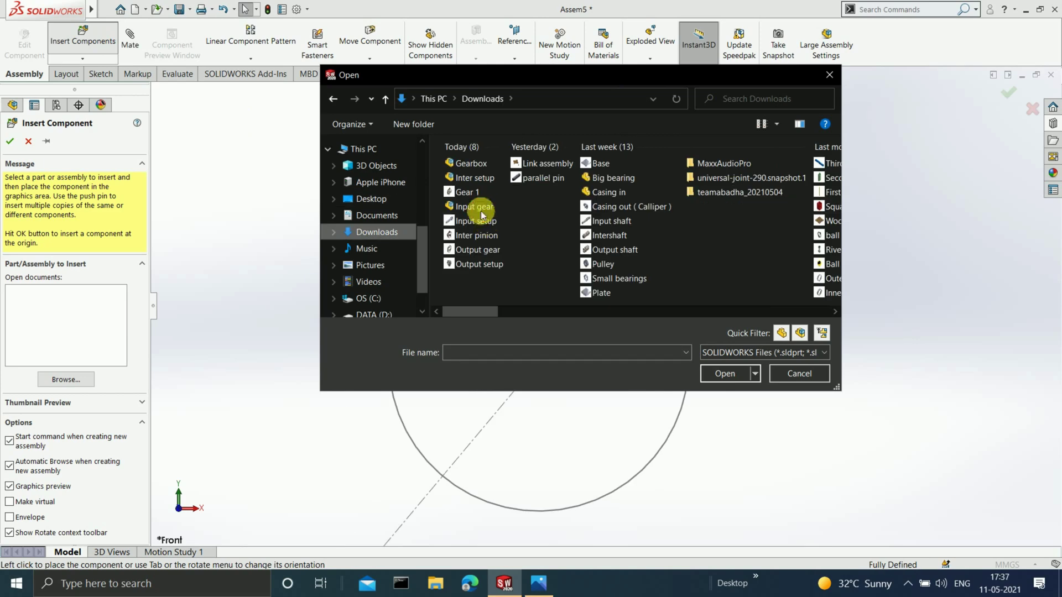
pyautogui.click(474, 206)
pyautogui.click(721, 374)
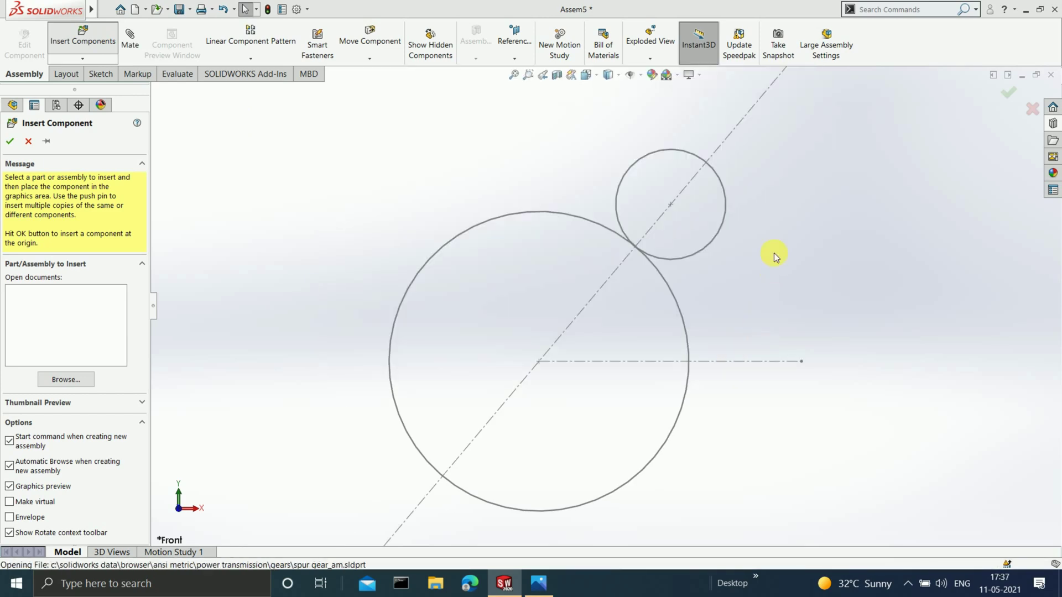
pyautogui.scroll(-5, 771, 241)
pyautogui.scroll(5, 800, 253)
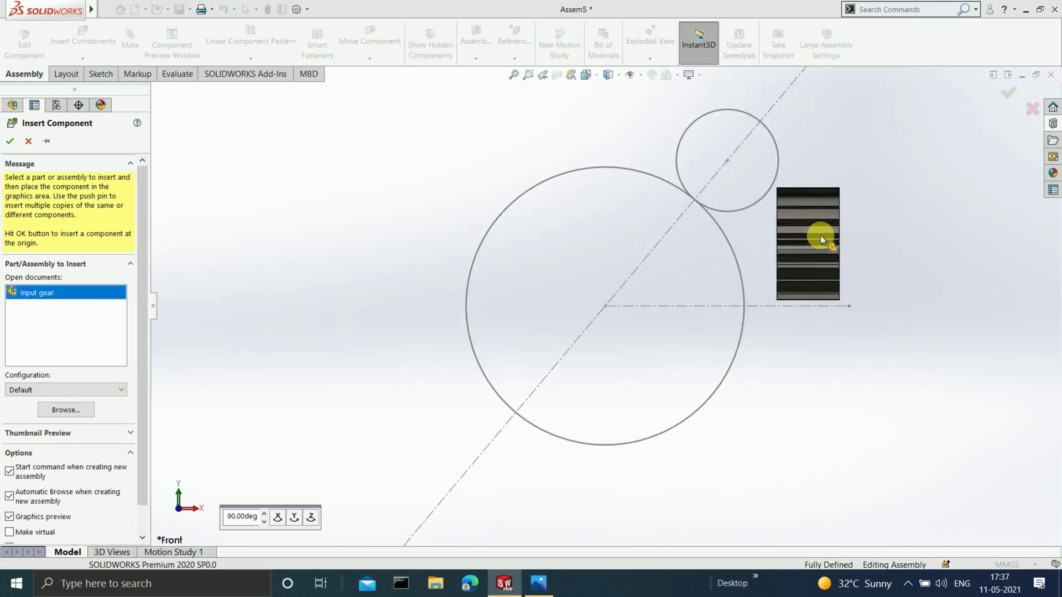
pyautogui.click(737, 205)
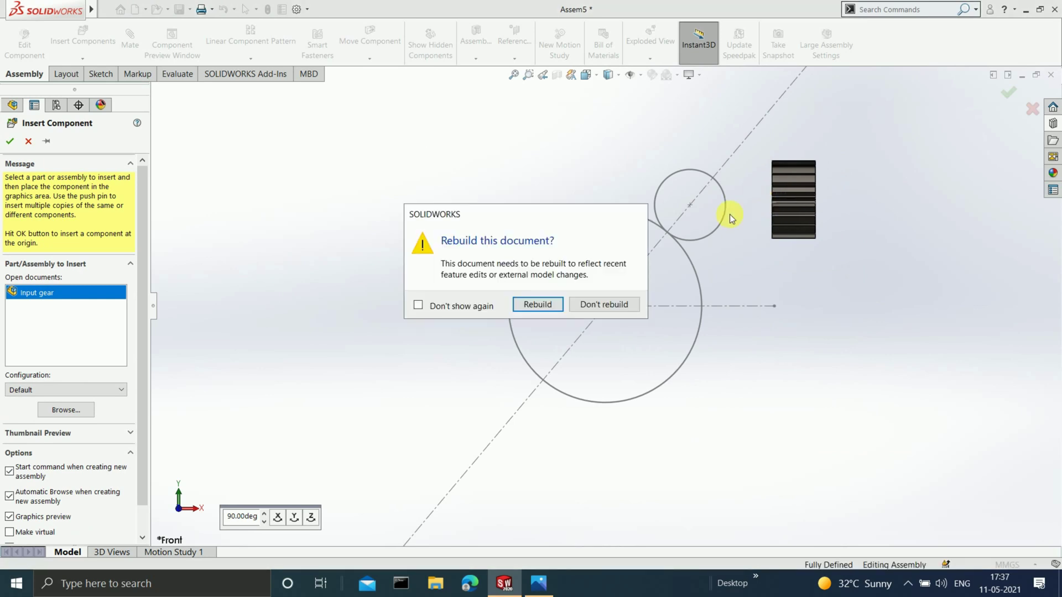
pyautogui.click(558, 305)
pyautogui.scroll(-4, 736, 218)
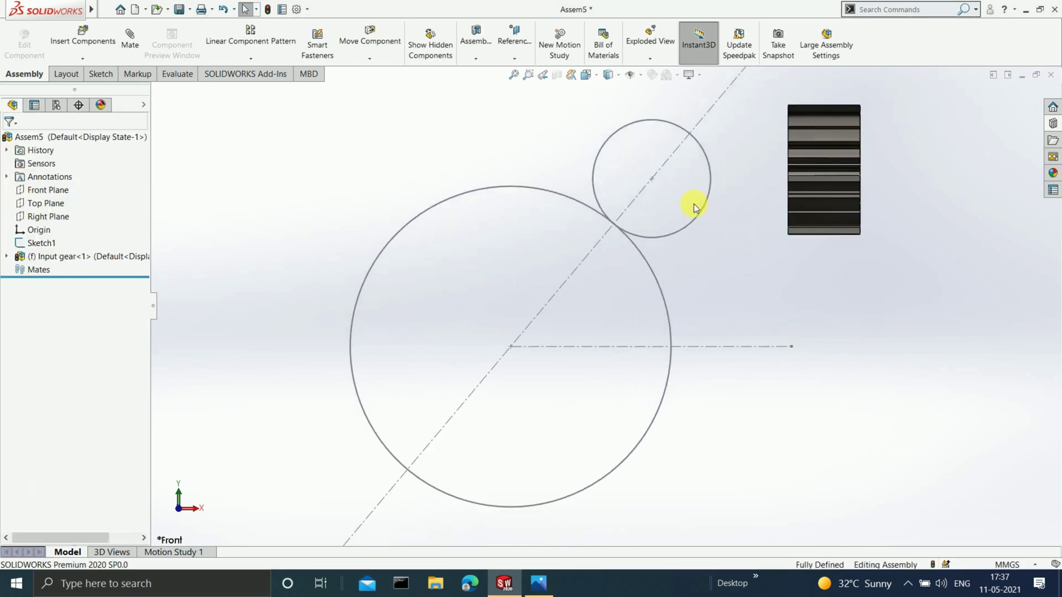
# Step: Float the fixed Input gear component so that it can move freely
pyautogui.moveTo(877, 216); pyautogui.dragTo(853, 220, button='middle')
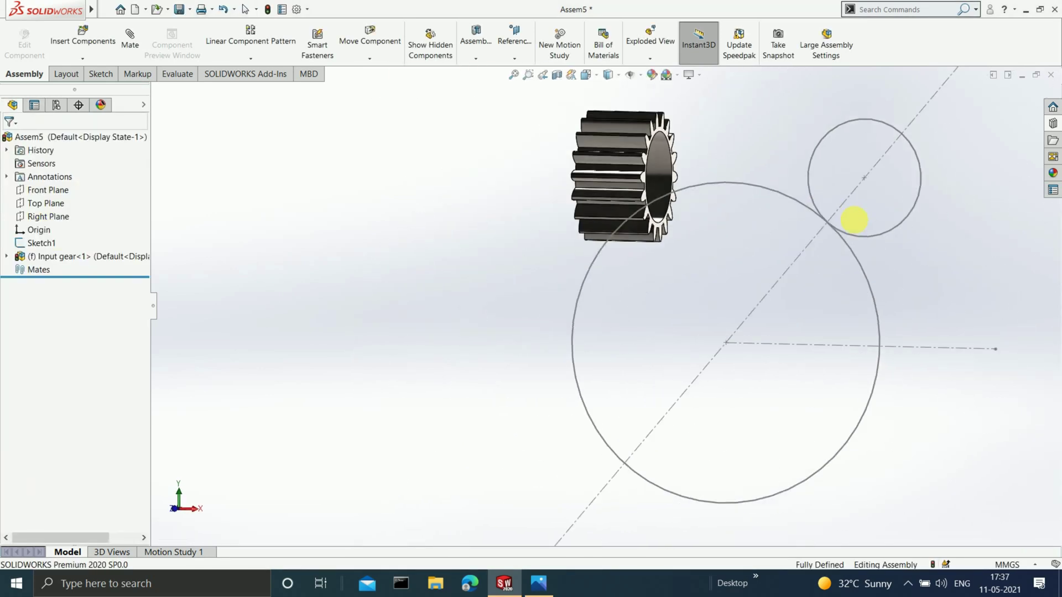
pyautogui.scroll(2, 811, 238)
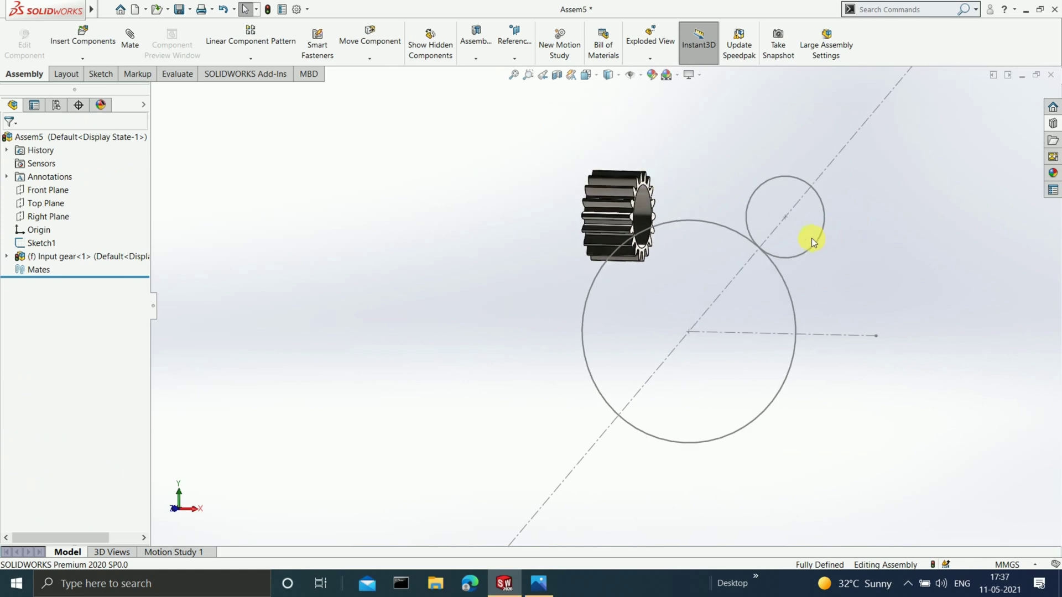
pyautogui.rightClick(125, 256)
pyautogui.click(158, 348)
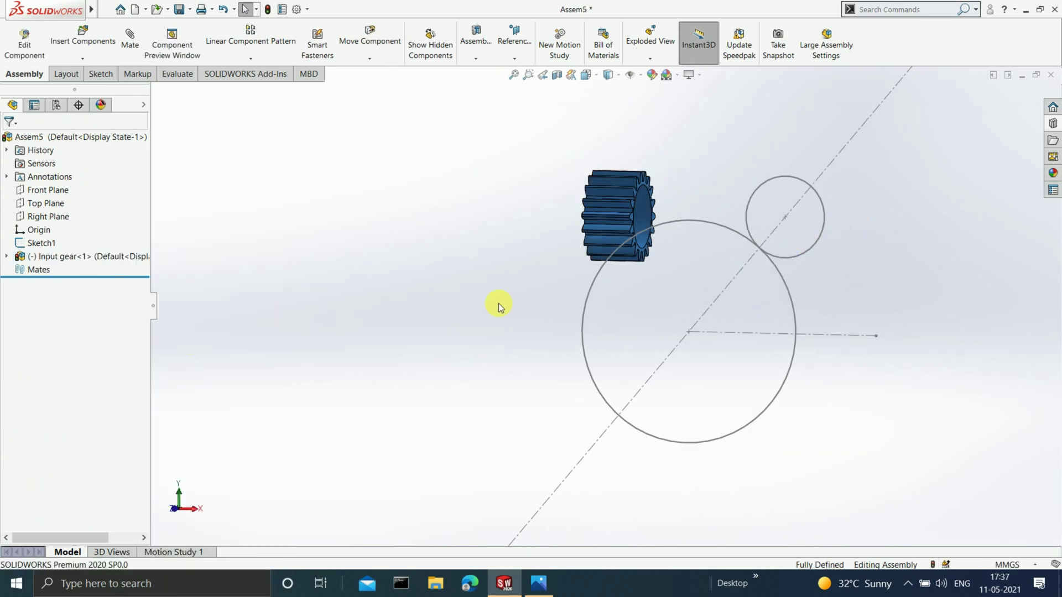
pyautogui.scroll(2, 758, 268)
pyautogui.scroll(-2, 832, 270)
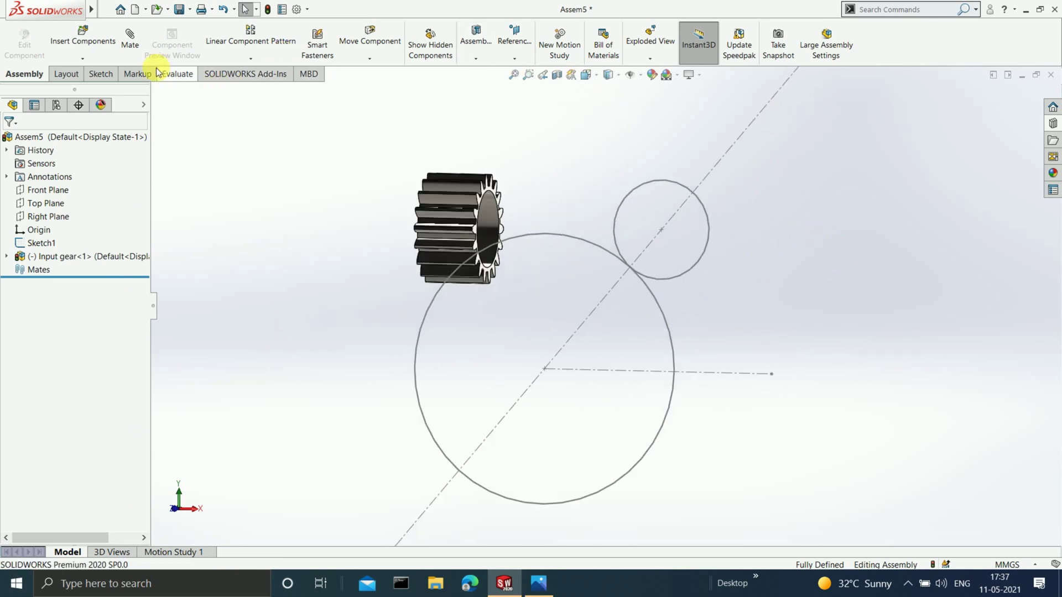
# Step: Insert the Gear 1 component beside the two layout circles
pyautogui.click(83, 41)
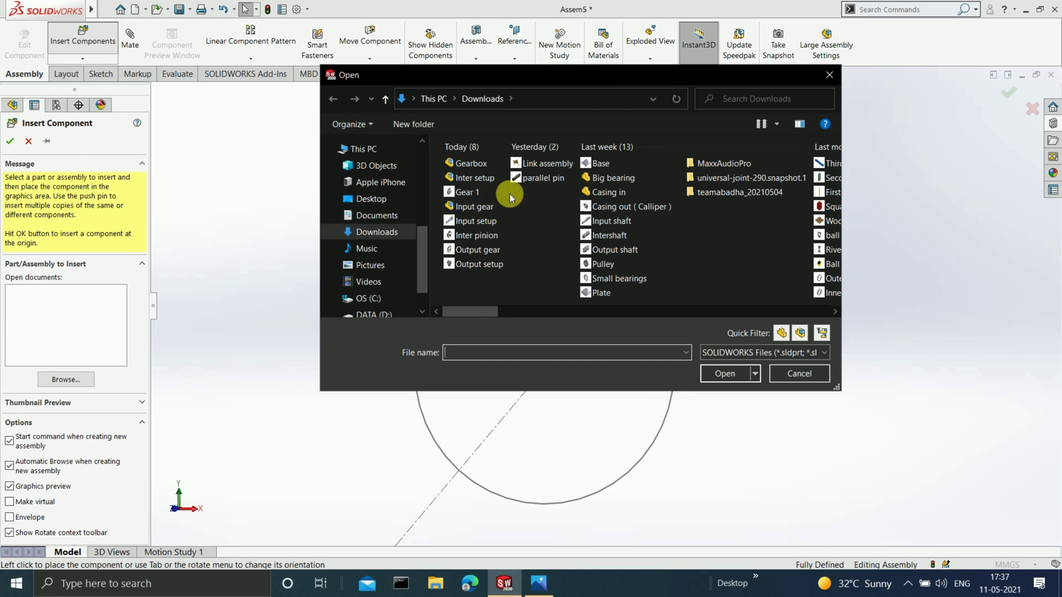
pyautogui.click(487, 194)
pyautogui.click(708, 371)
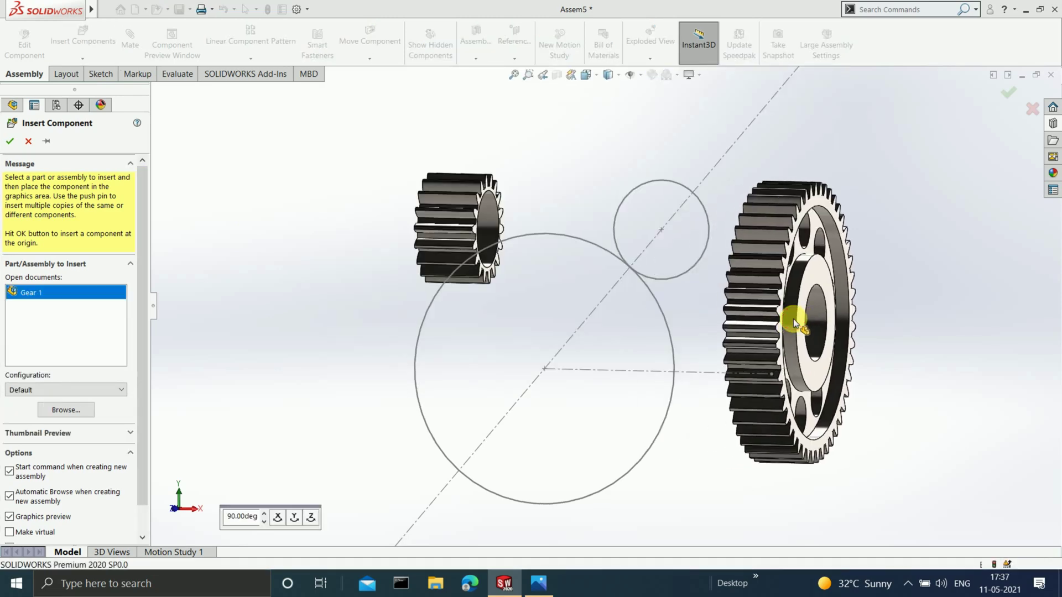
pyautogui.click(794, 319)
pyautogui.moveTo(852, 266)
pyautogui.mouseDown(button='middle')
pyautogui.moveTo(739, 296)
pyautogui.moveTo(858, 320)
pyautogui.moveTo(918, 351)
pyautogui.moveTo(743, 307)
pyautogui.moveTo(686, 320)
pyautogui.mouseUp(button='middle')
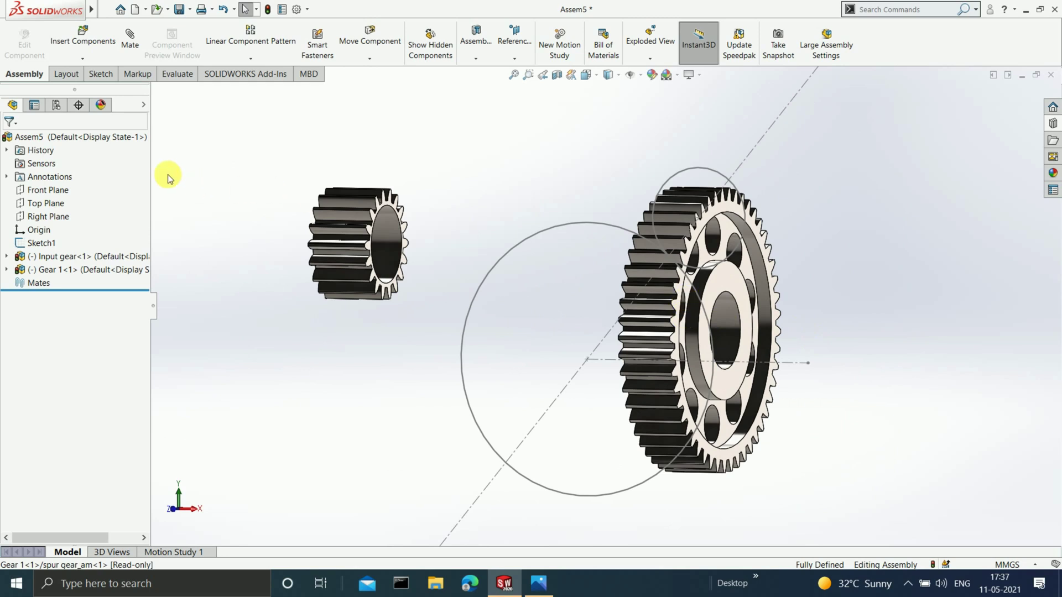
# Step: Add a coincident mate between the toothed side face of Gear 1 and the assembly's Front Plane
pyautogui.click(132, 61)
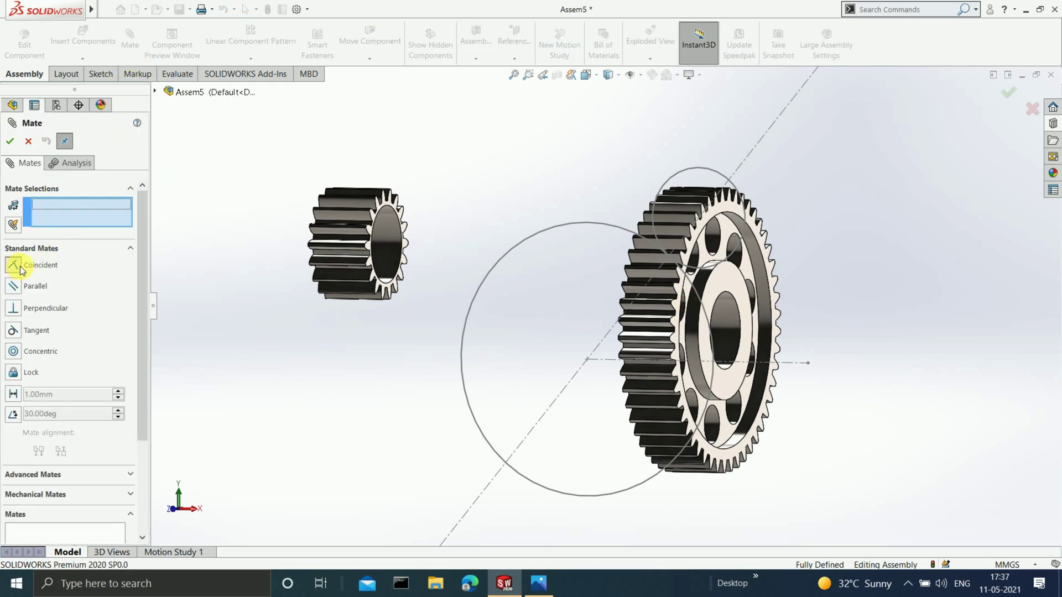
pyautogui.click(728, 209)
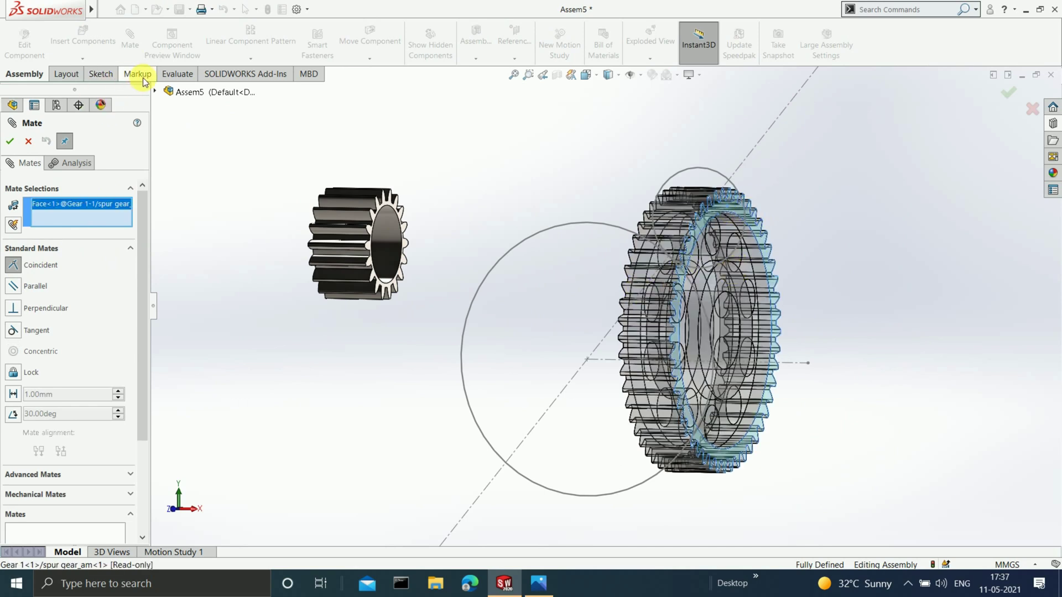
pyautogui.click(154, 91)
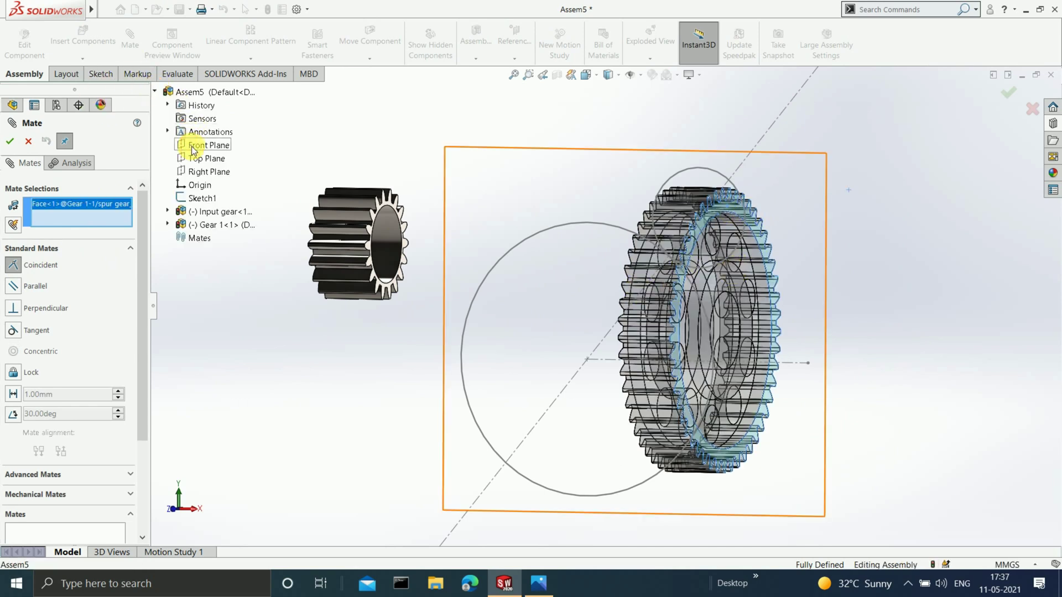
pyautogui.click(193, 146)
pyautogui.scroll(3, 644, 205)
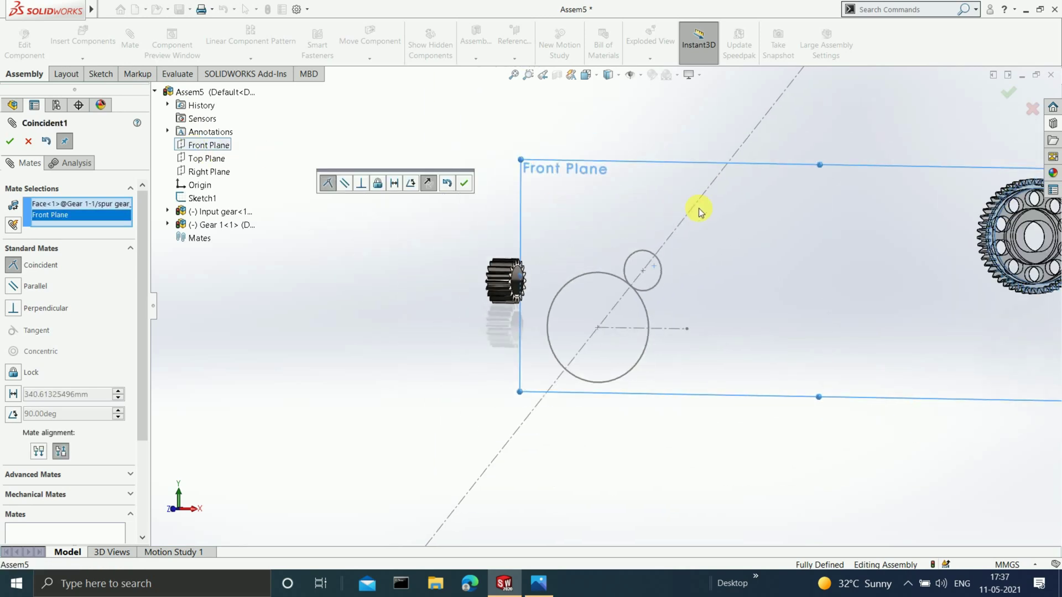
pyautogui.scroll(2, 700, 210)
pyautogui.scroll(-3, 869, 280)
pyautogui.scroll(2, 858, 285)
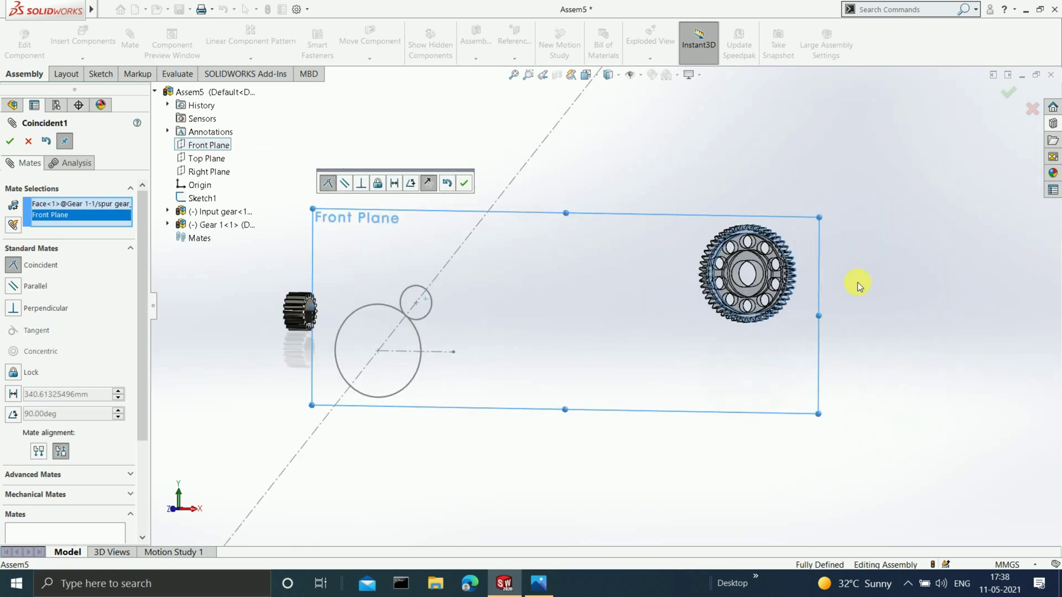
pyautogui.click(9, 143)
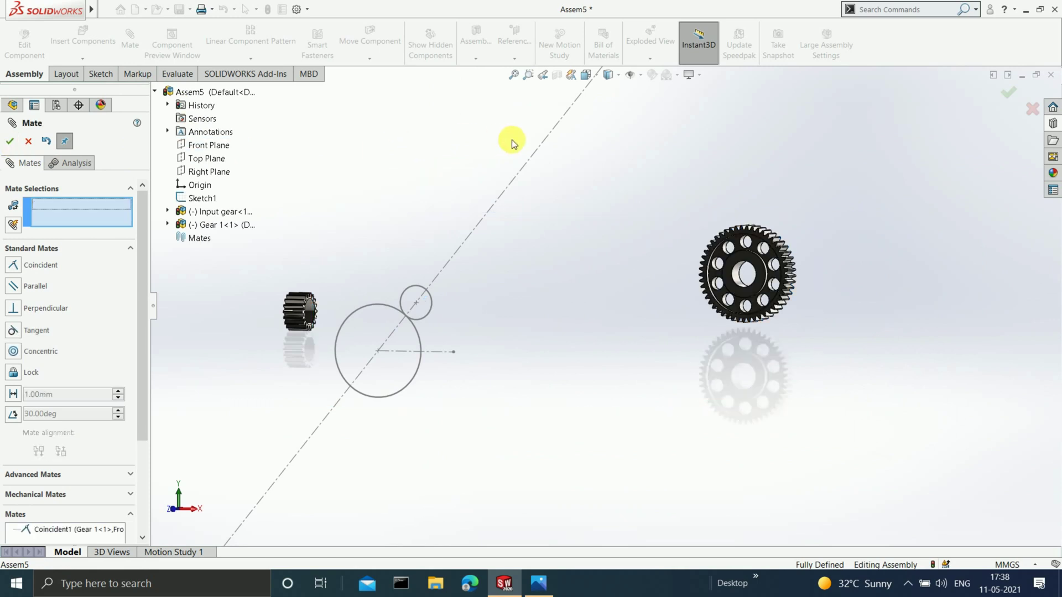
pyautogui.click(1004, 97)
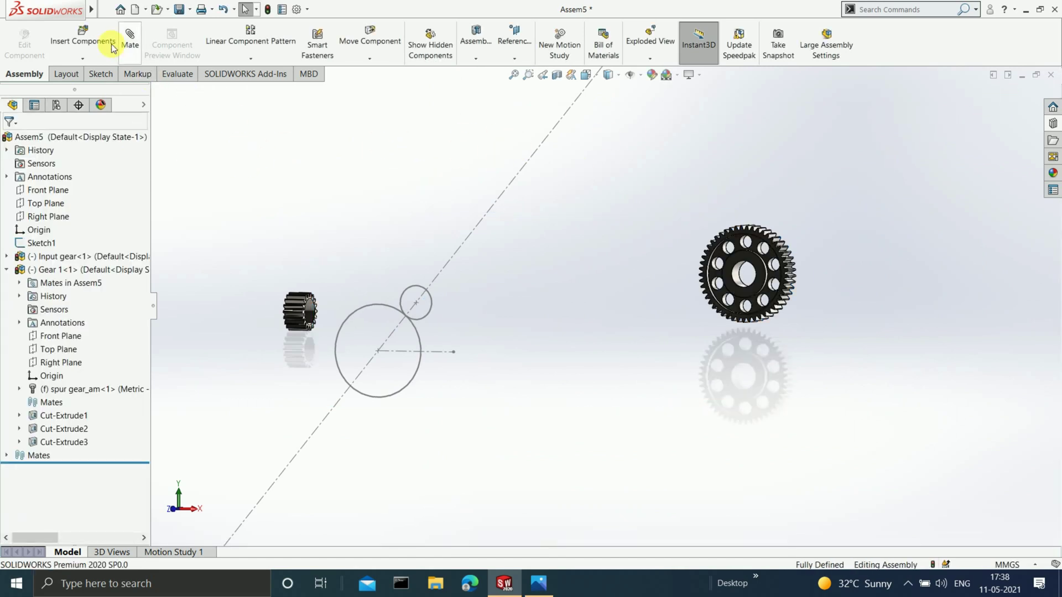
# Step: Create a reference plane offset 1 mm from the assembly's Front Plane
pyautogui.click(172, 10)
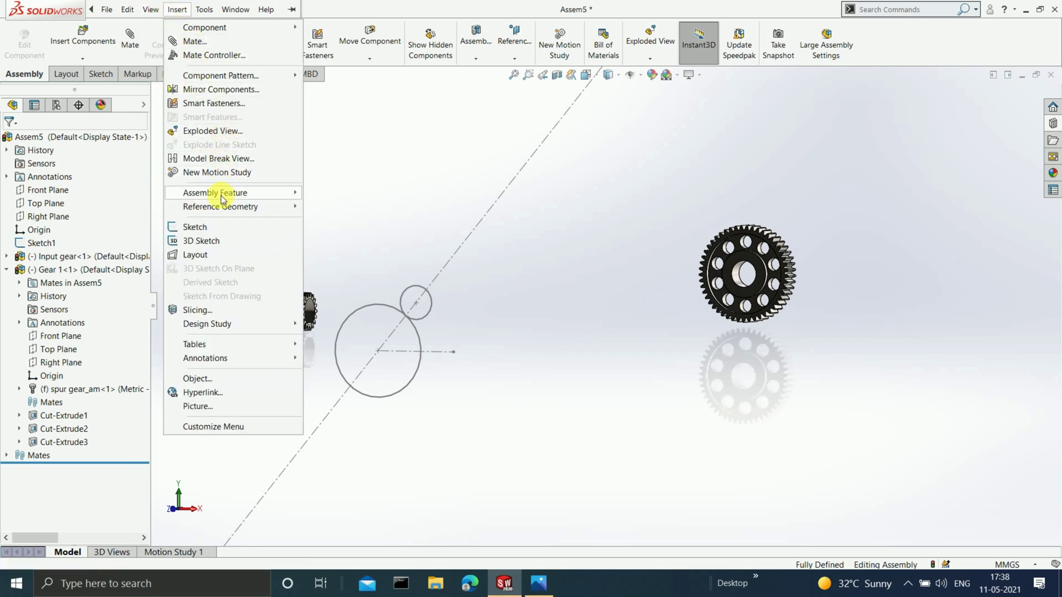
pyautogui.moveTo(222, 202)
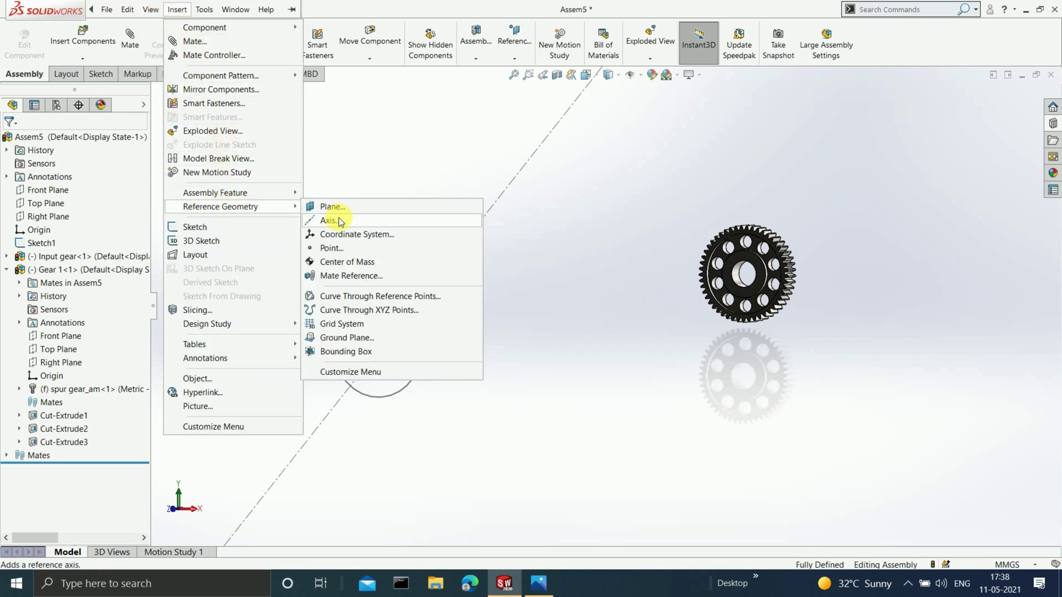
pyautogui.click(338, 211)
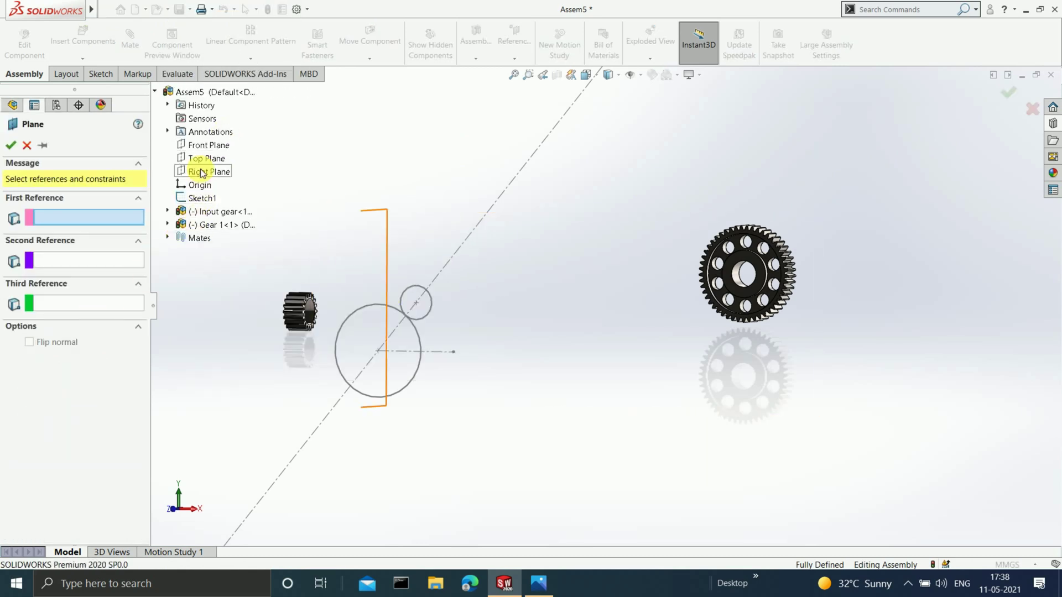
pyautogui.click(205, 146)
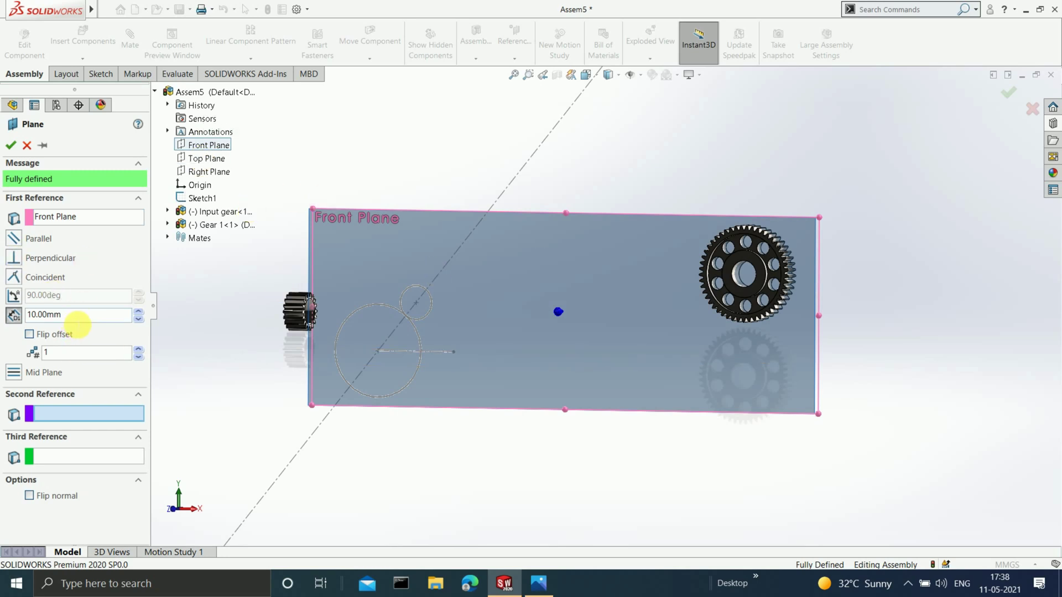
pyautogui.click(78, 321)
pyautogui.click(199, 301)
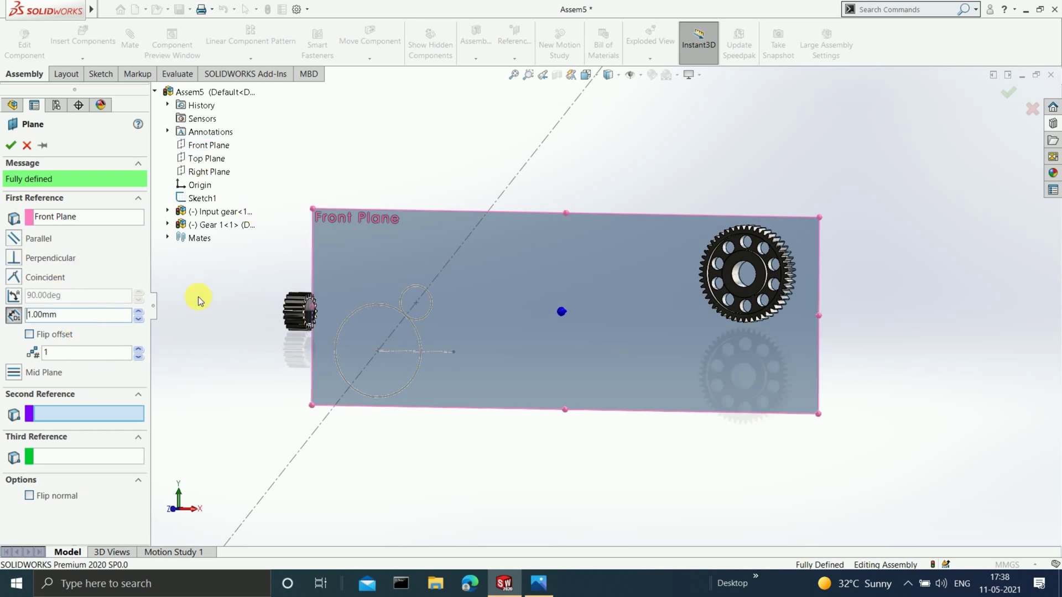
pyautogui.moveTo(550, 192); pyautogui.dragTo(509, 289, button='middle')
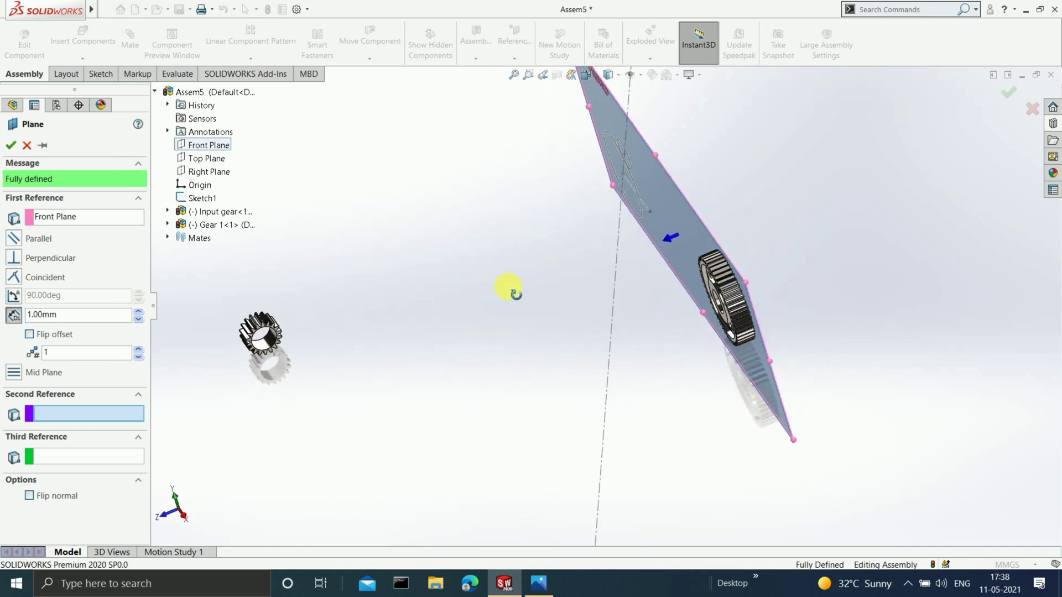
pyautogui.scroll(-5, 715, 249)
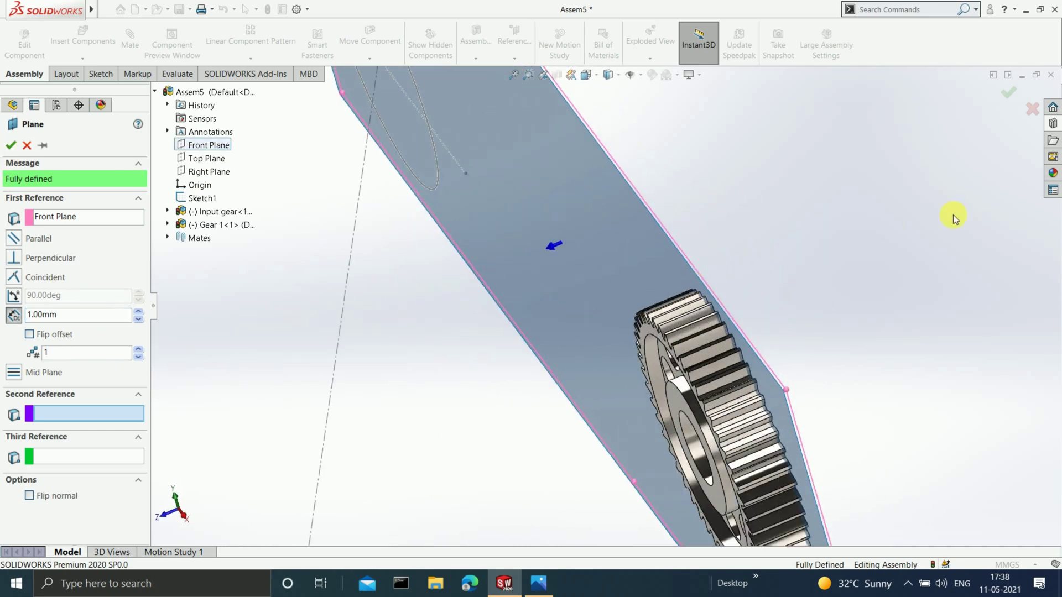
pyautogui.click(29, 334)
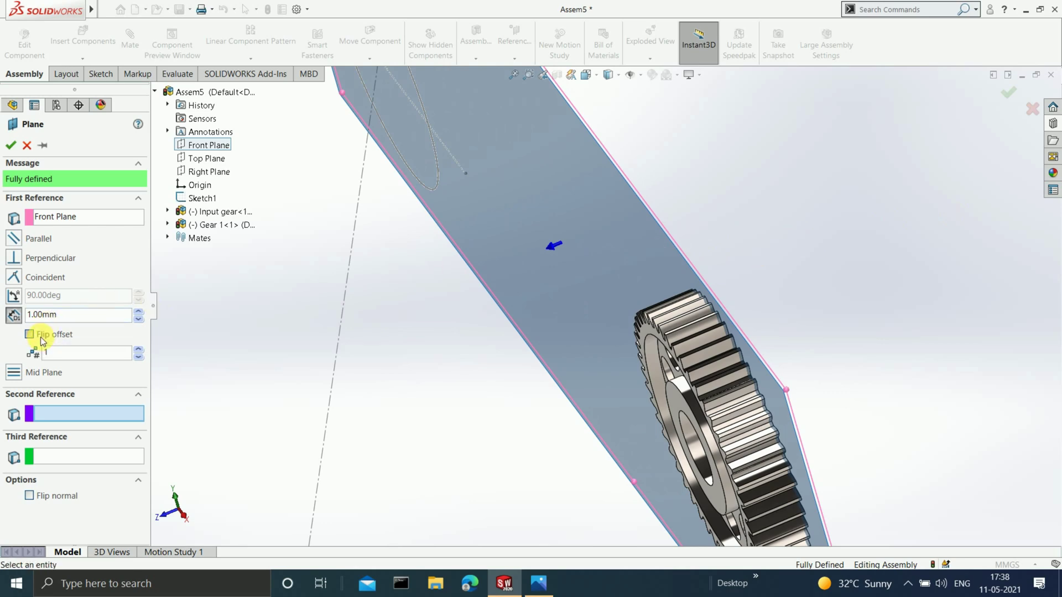
pyautogui.click(10, 144)
# Step: Add a coincident mate between the offset reference plane and the Input gear's side edge, flipping the mate alignment
pyautogui.scroll(4, 457, 271)
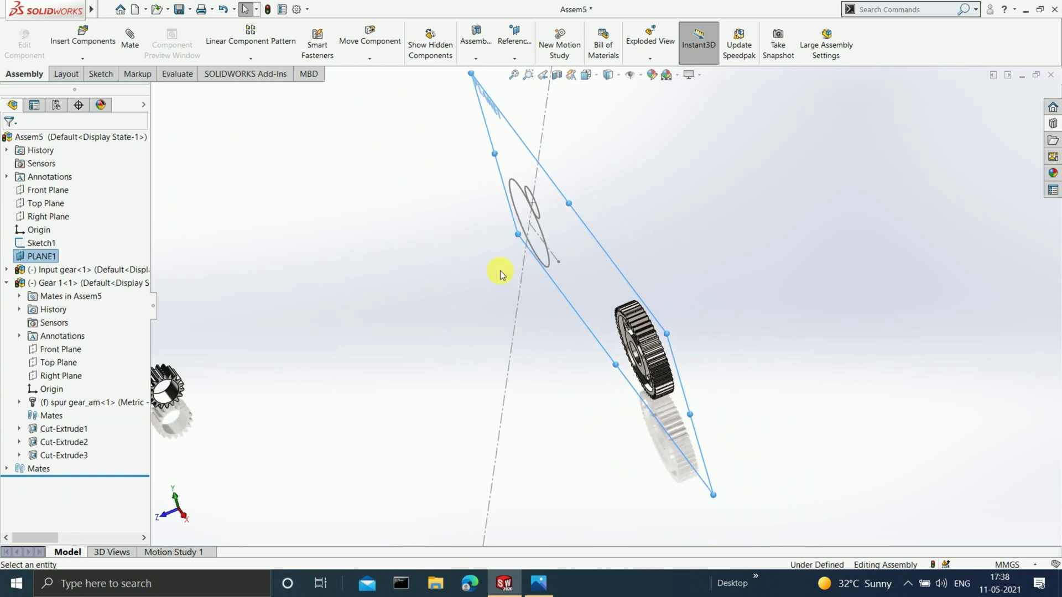
pyautogui.scroll(2, 509, 288)
pyautogui.moveTo(579, 291)
pyautogui.mouseDown(button='middle')
pyautogui.moveTo(588, 267)
pyautogui.moveTo(369, 349)
pyautogui.mouseUp(button='middle')
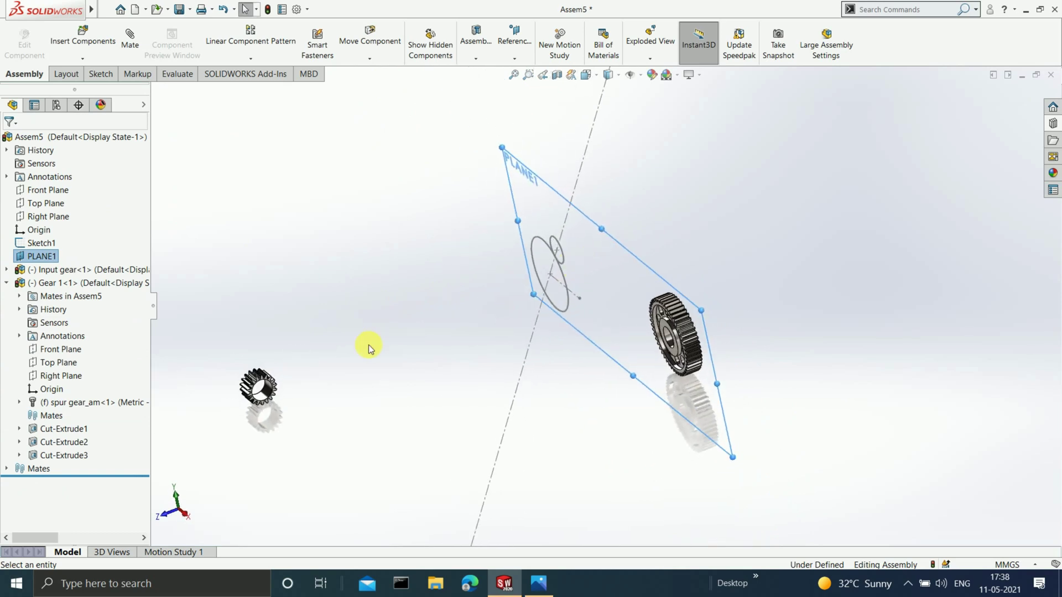
pyautogui.click(134, 57)
pyautogui.scroll(-2, 273, 406)
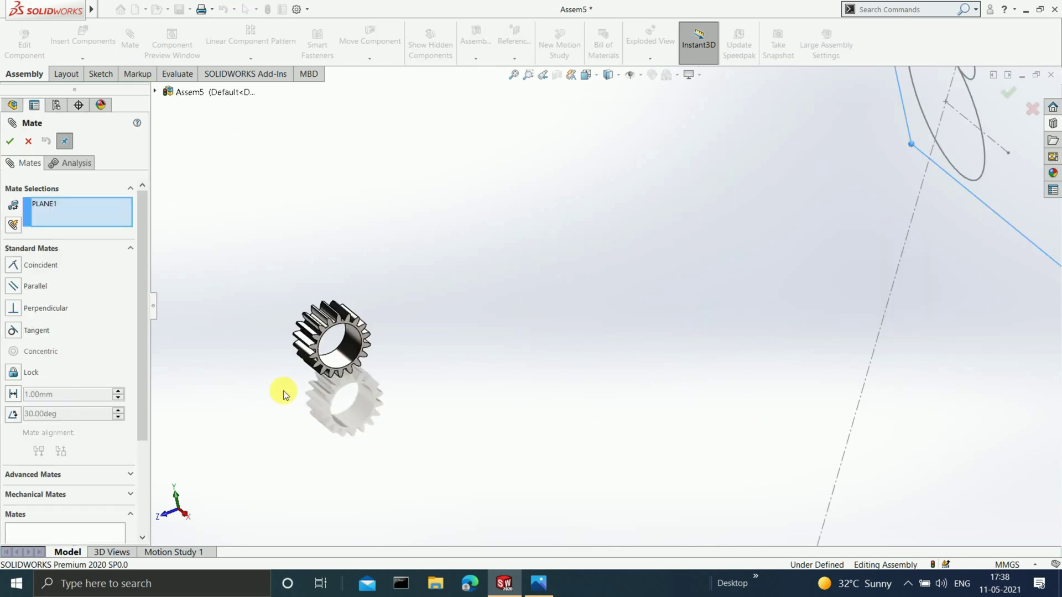
pyautogui.click(315, 360)
pyautogui.scroll(3, 907, 211)
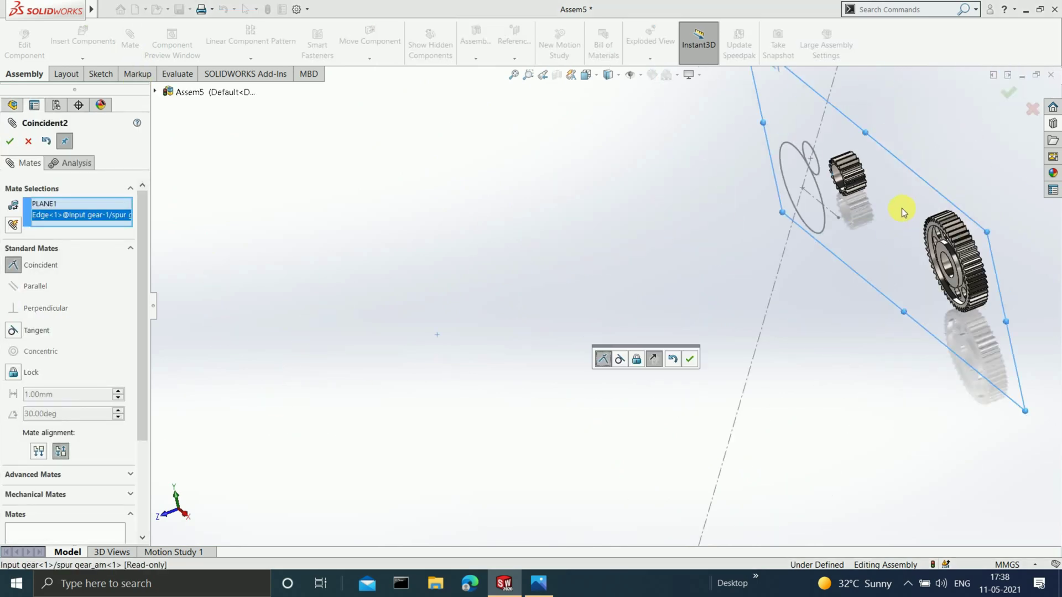
pyautogui.moveTo(904, 210); pyautogui.dragTo(782, 344, button='middle')
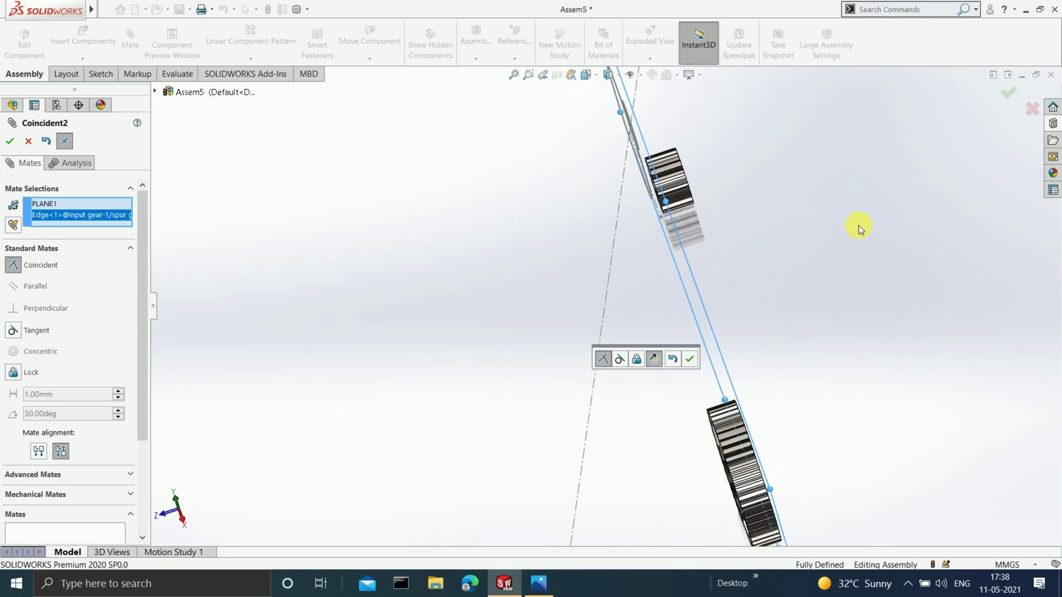
pyautogui.click(38, 451)
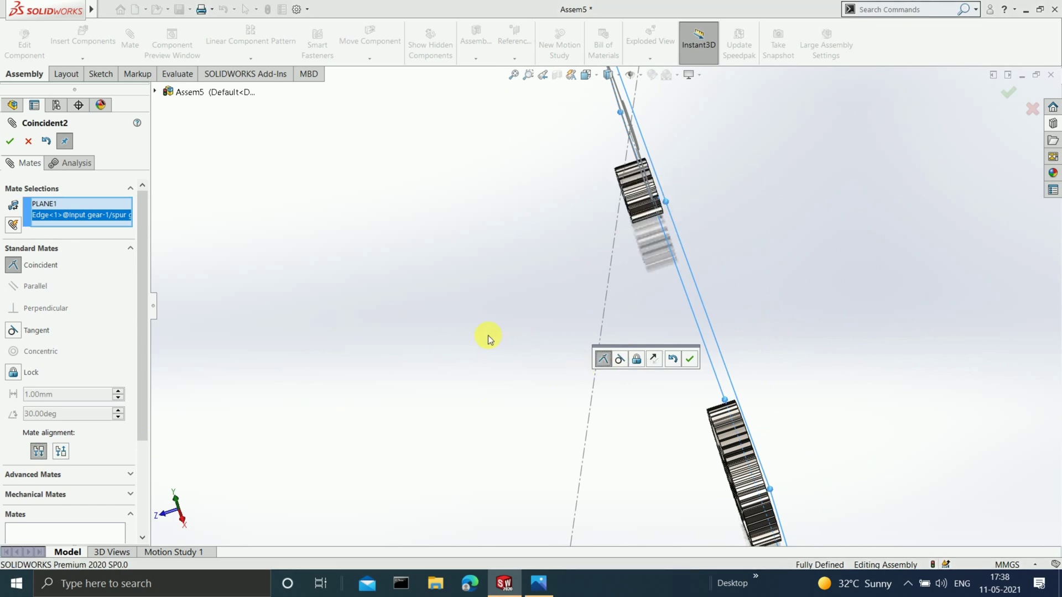
pyautogui.click(8, 140)
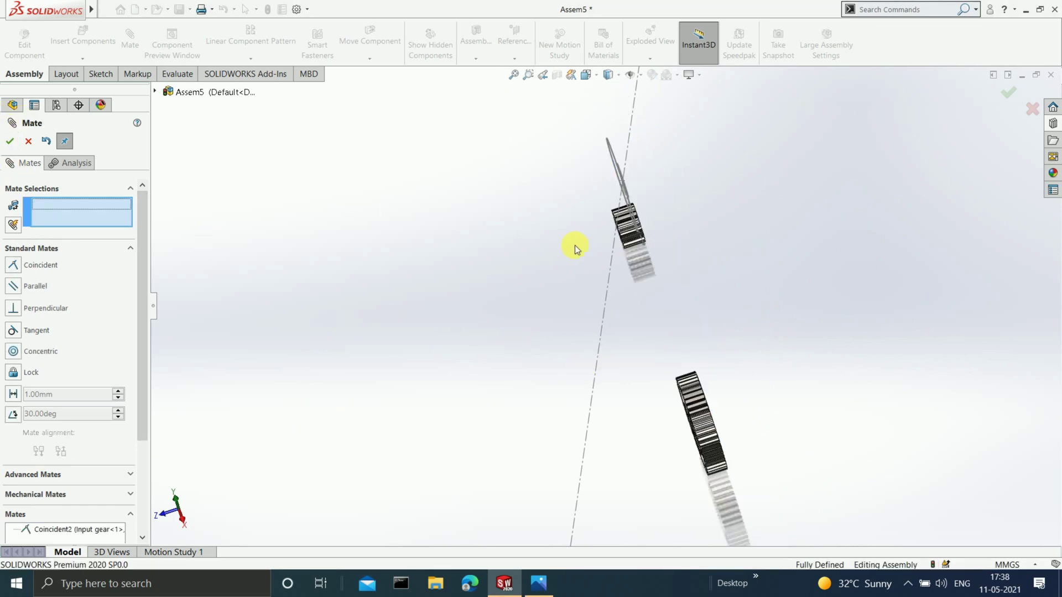
# Step: Add a concentric mate between the smaller layout circle and the Input gear's bore edge
pyautogui.moveTo(529, 403); pyautogui.dragTo(628, 331, button='middle')
pyautogui.scroll(10, 491, 303)
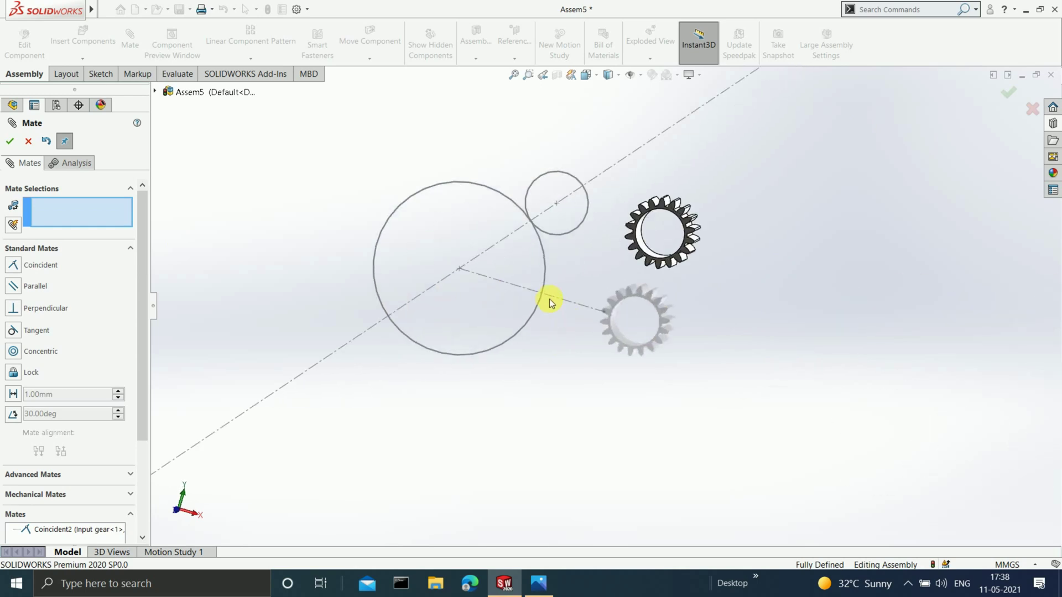
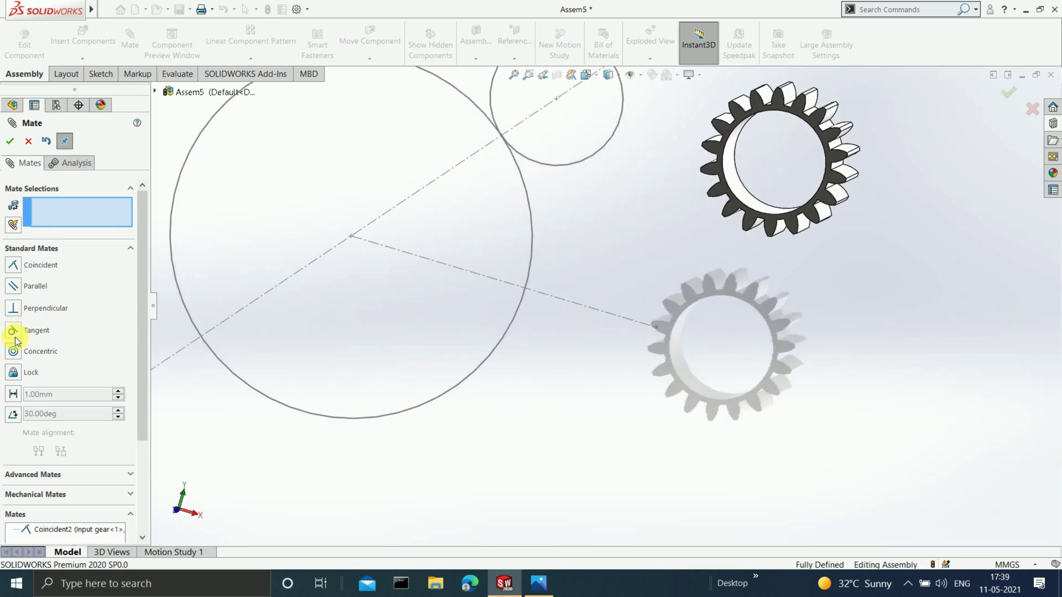
pyautogui.click(16, 354)
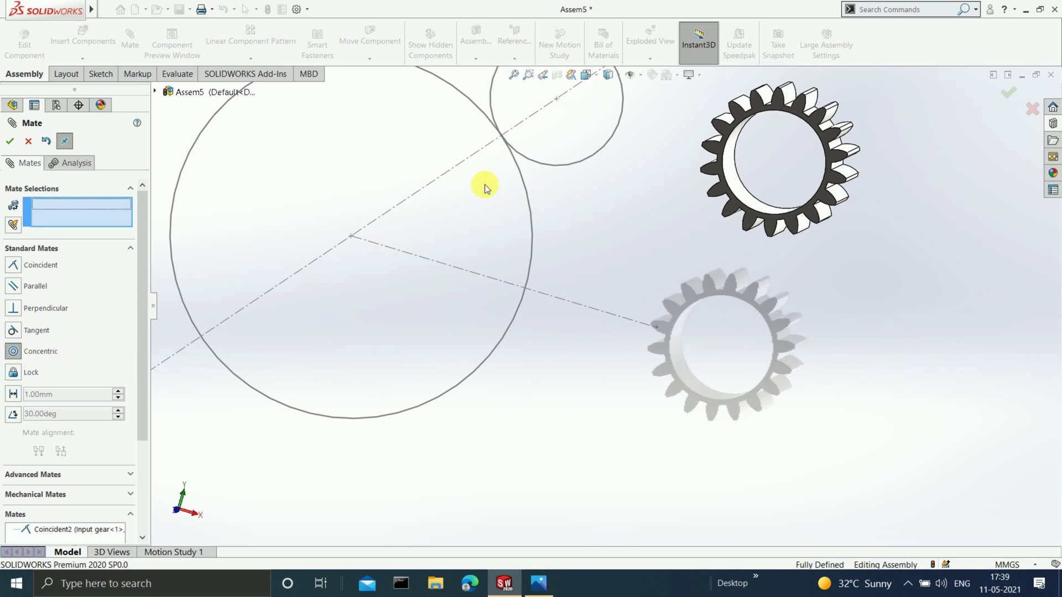
pyautogui.click(532, 162)
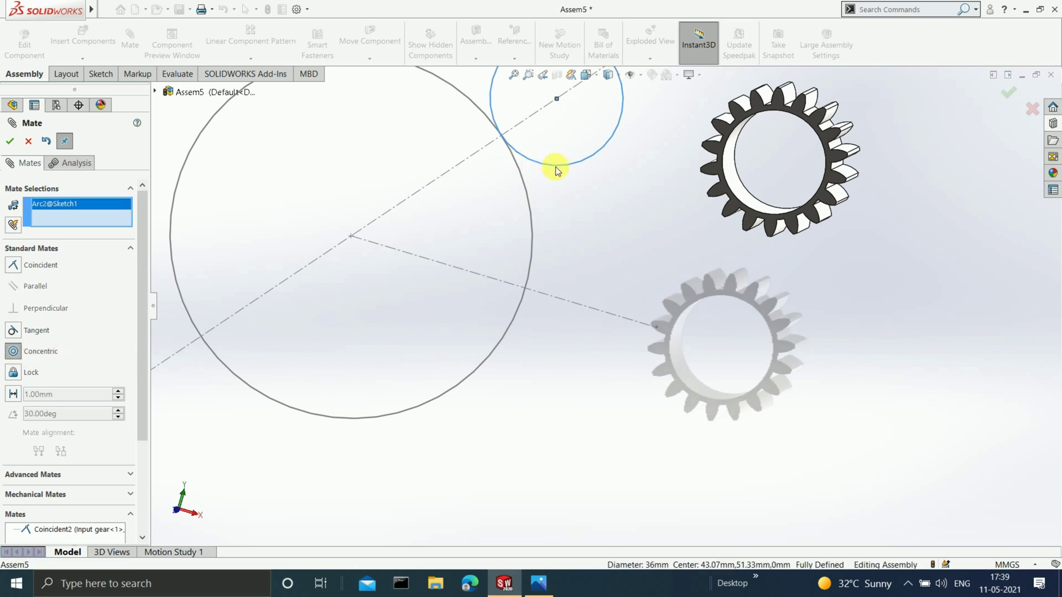
pyautogui.click(735, 202)
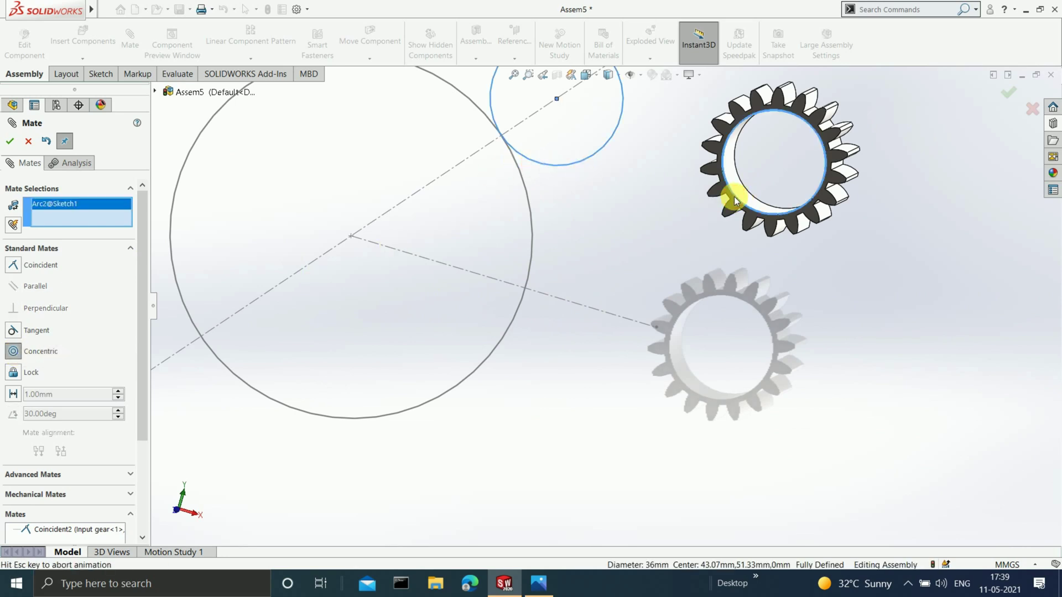
pyautogui.click(10, 141)
# Step: Add a concentric mate between the circular recess edge on Gear 1 and the larger layout circle, and finish mating
pyautogui.scroll(5, 408, 182)
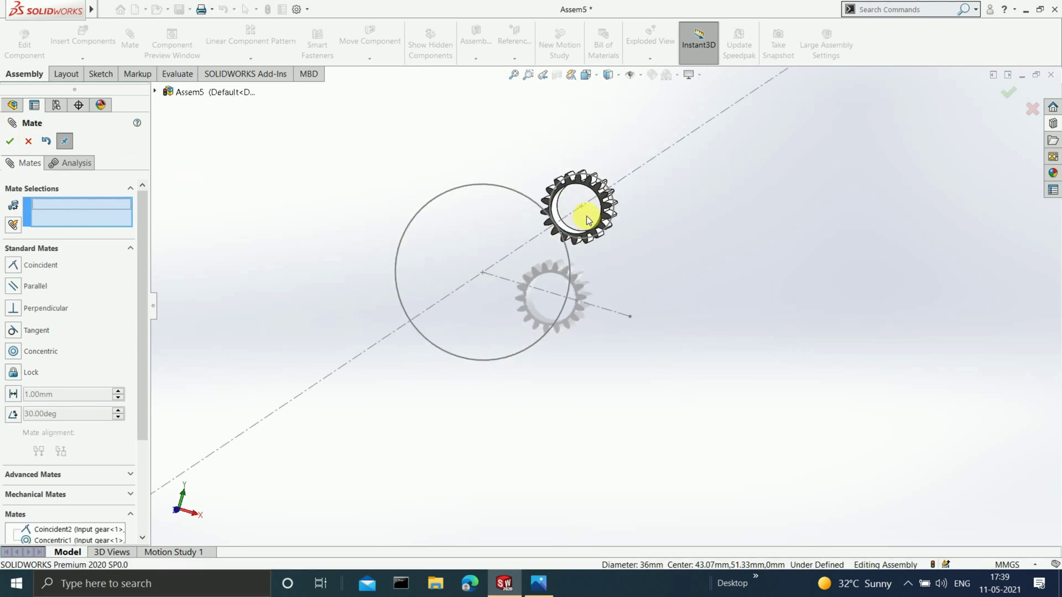
pyautogui.scroll(3, 612, 271)
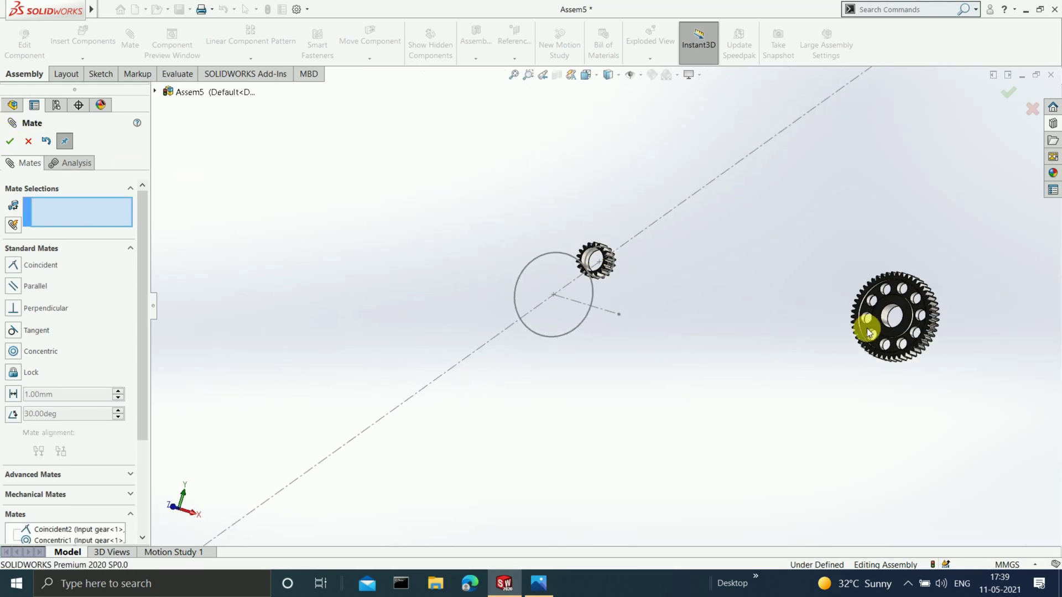
pyautogui.scroll(-5, 868, 332)
pyautogui.scroll(-5, 786, 331)
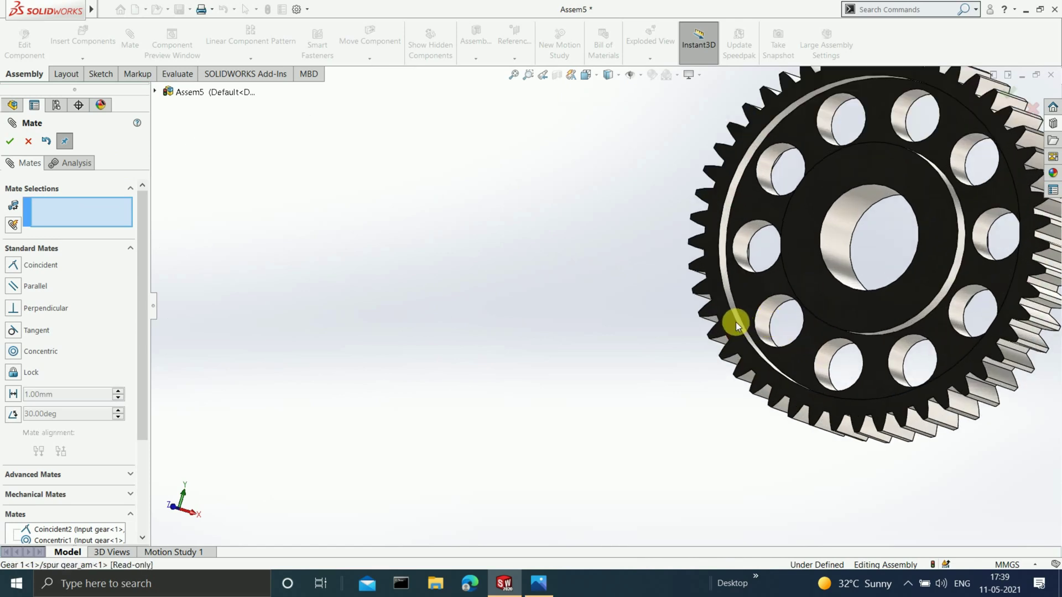
pyautogui.click(736, 323)
pyautogui.scroll(5, 416, 220)
pyautogui.scroll(4, 277, 192)
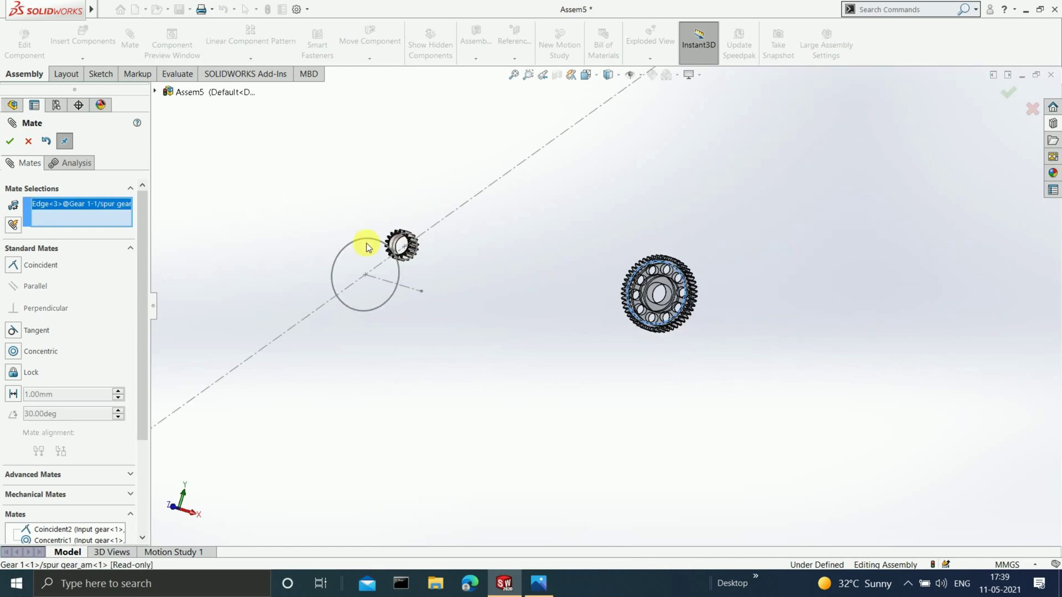
pyautogui.scroll(-2, 391, 273)
pyautogui.click(386, 275)
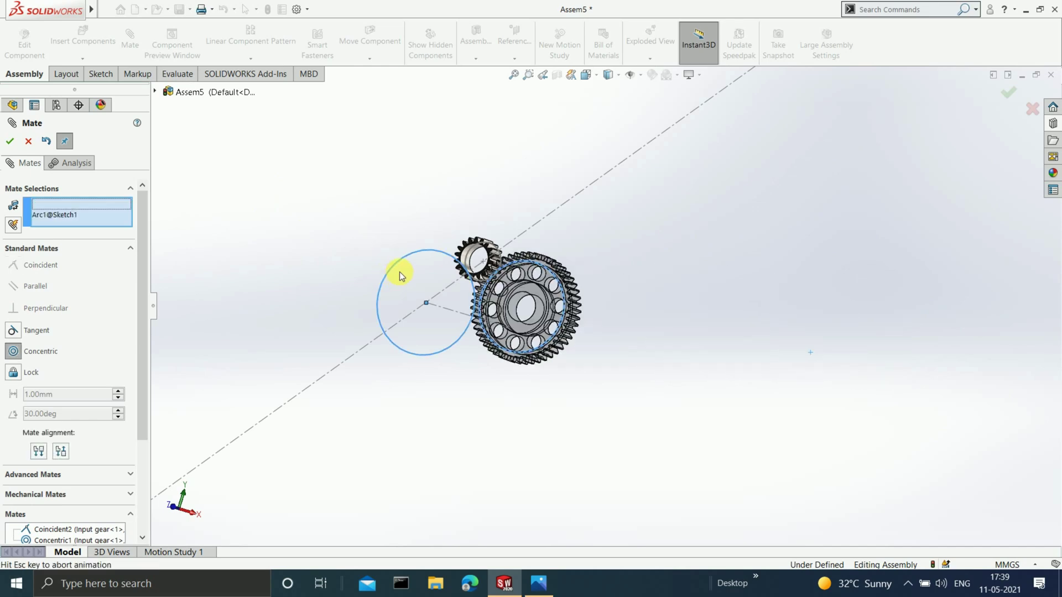
pyautogui.click(10, 141)
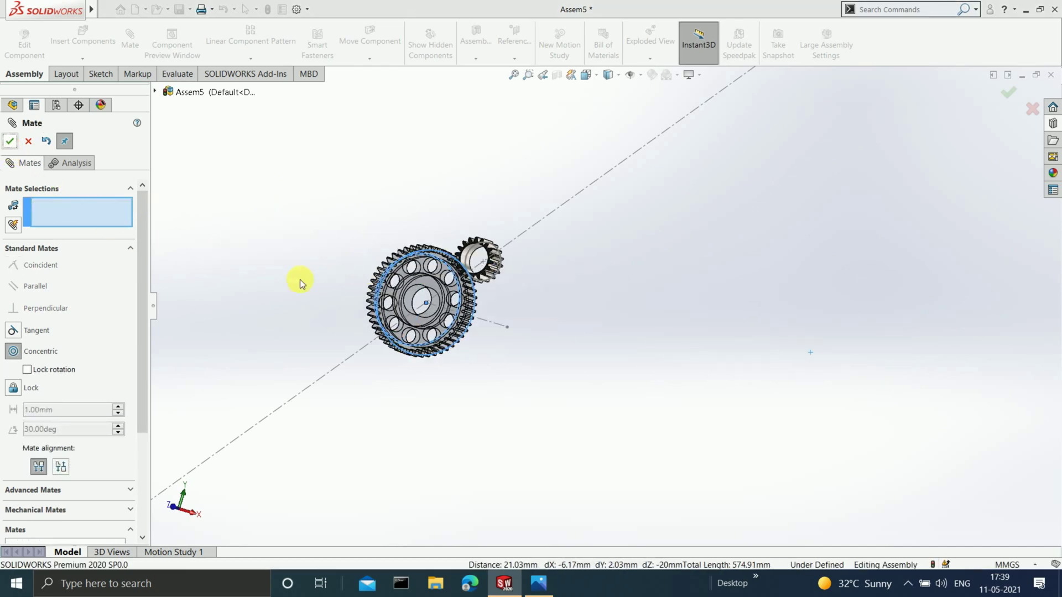
pyautogui.scroll(-5, 386, 298)
pyautogui.moveTo(529, 368); pyautogui.dragTo(376, 312, button='middle')
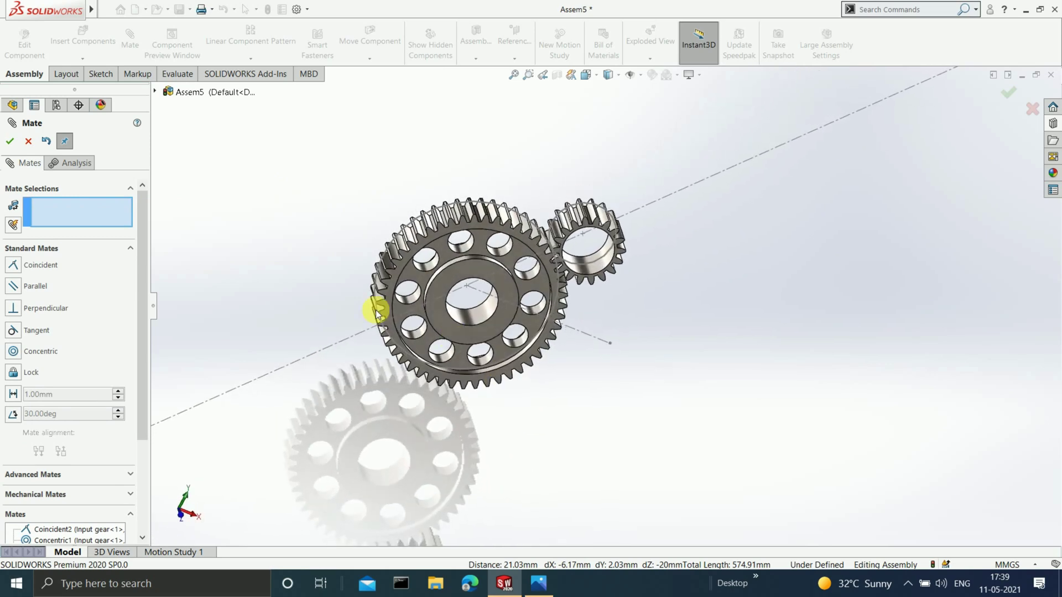
pyautogui.click(9, 146)
# Step: Insert the Input shaft component beside the two gears
pyautogui.scroll(-3, 469, 228)
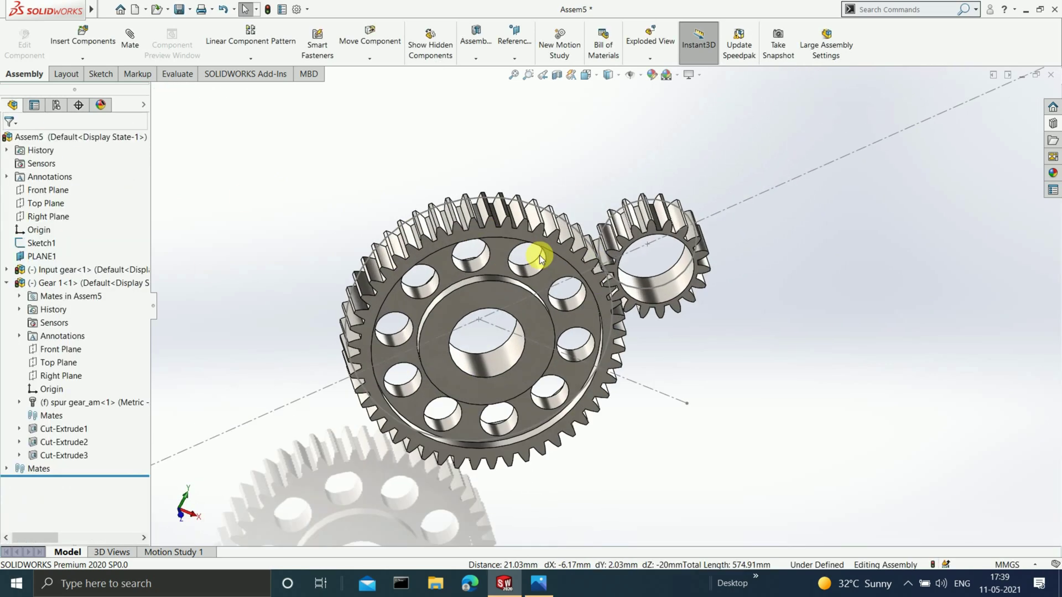
pyautogui.moveTo(541, 258); pyautogui.dragTo(469, 251, button='middle')
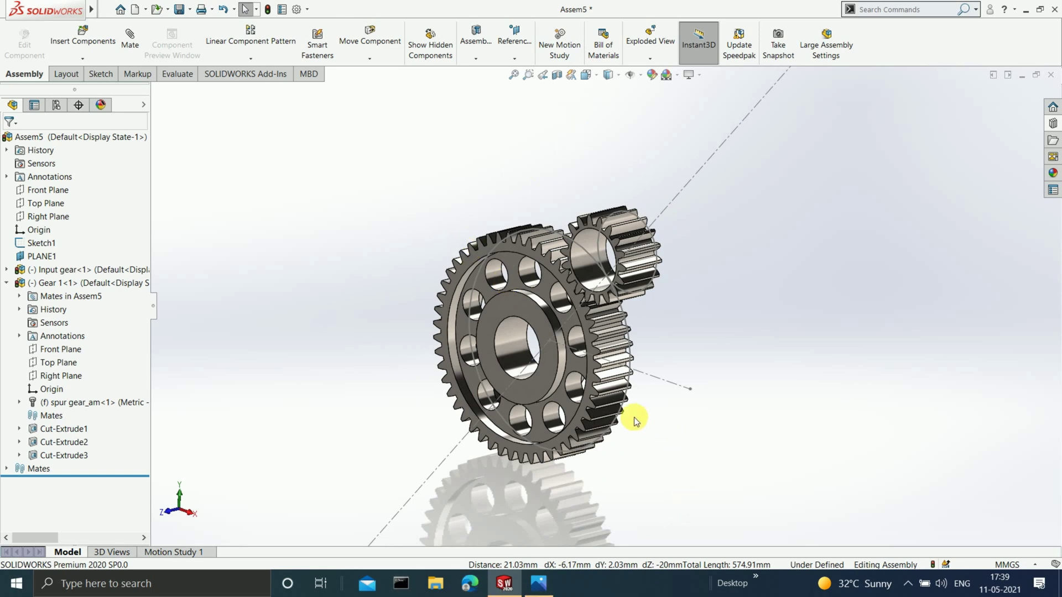
pyautogui.scroll(1, 607, 333)
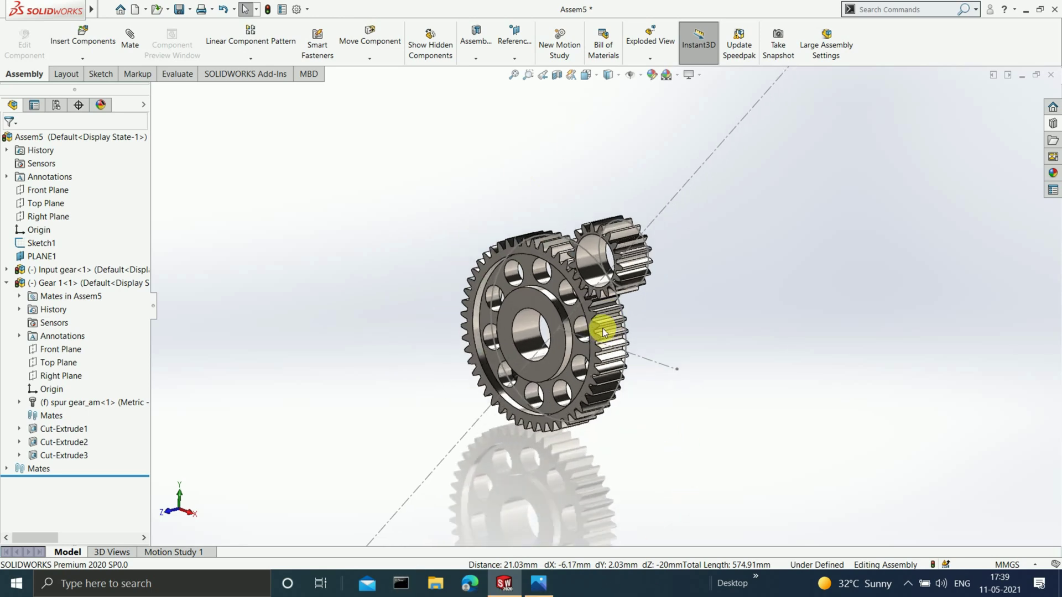
pyautogui.click(113, 49)
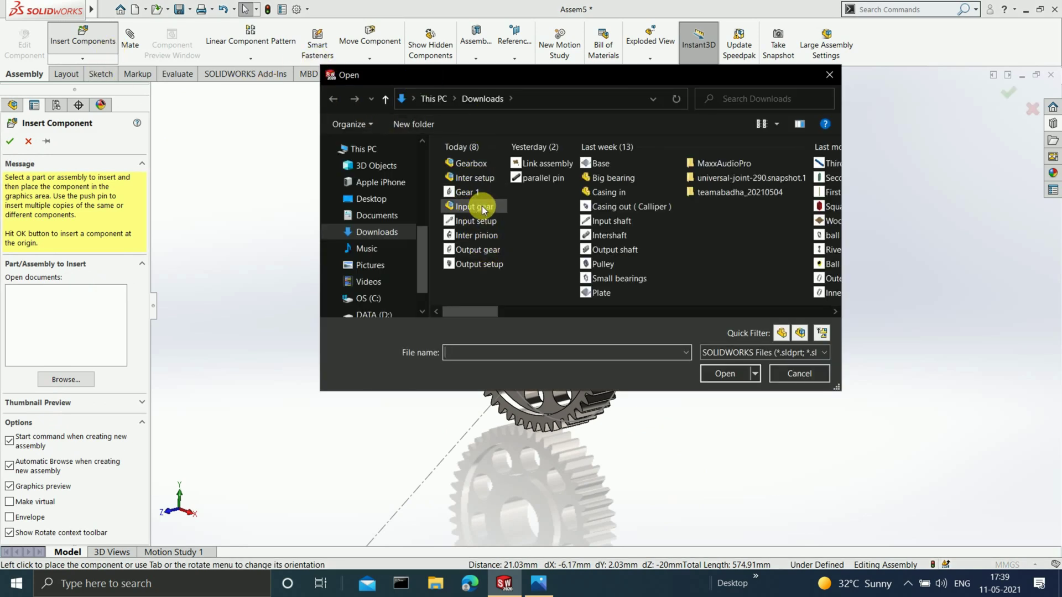
pyautogui.click(607, 224)
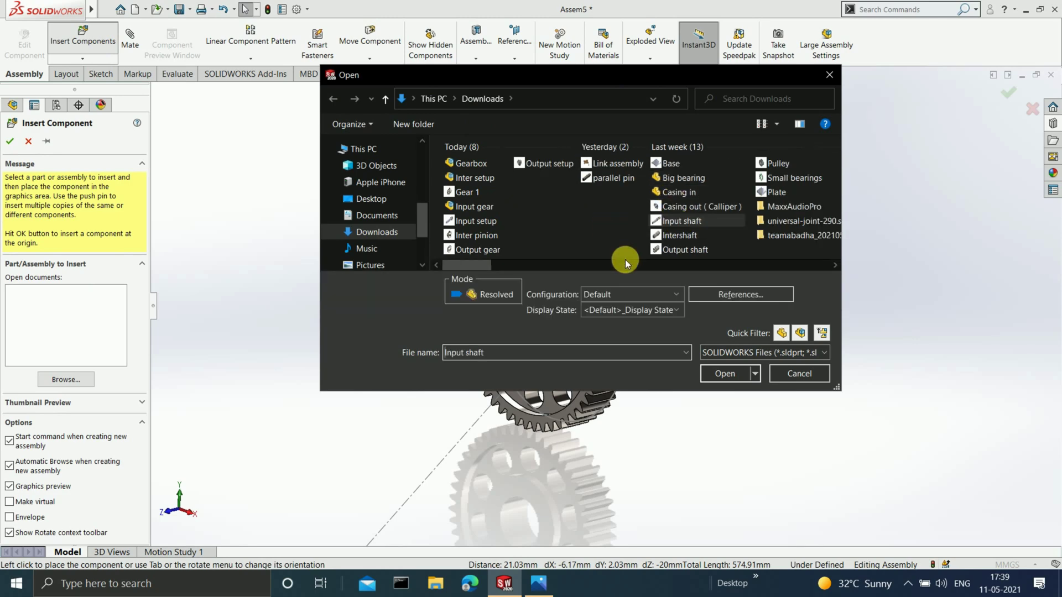
pyautogui.click(744, 374)
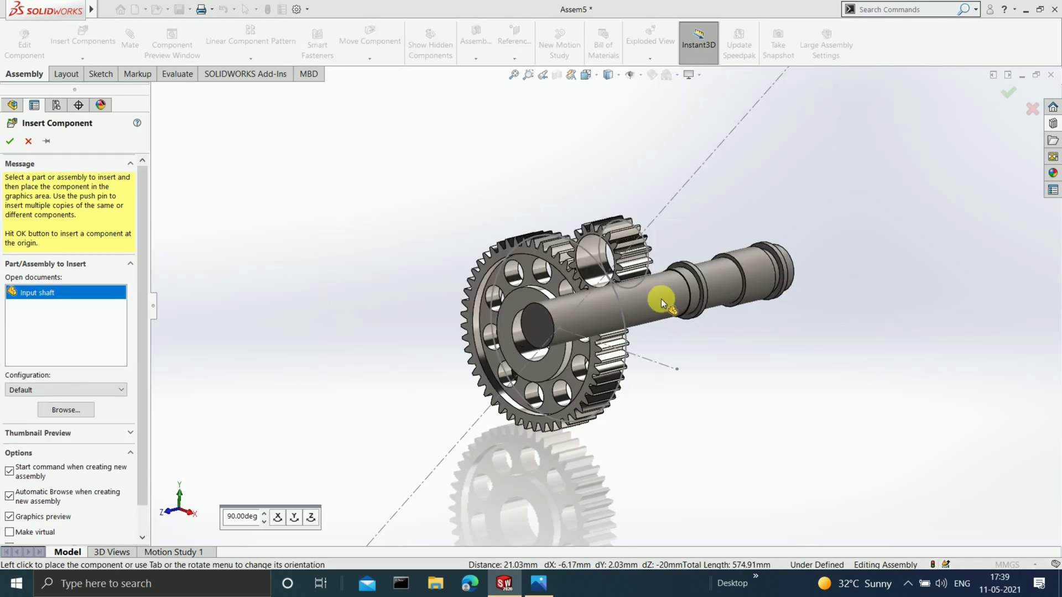
pyautogui.click(728, 363)
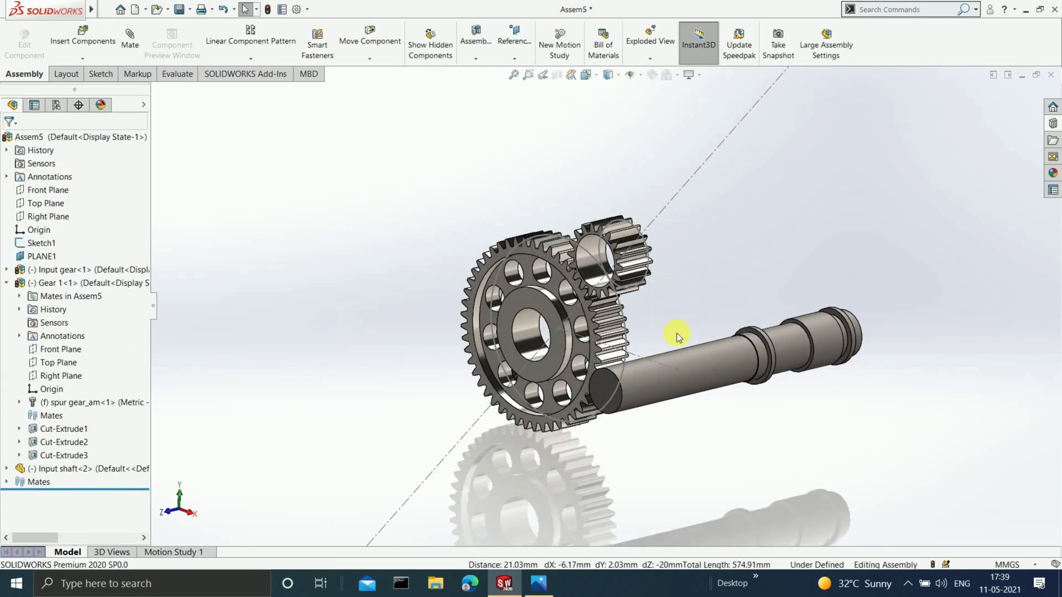
# Step: Add a concentric mate between the Input gear's bore and the cylindrical gear seat of the Input shaft
pyautogui.click(126, 33)
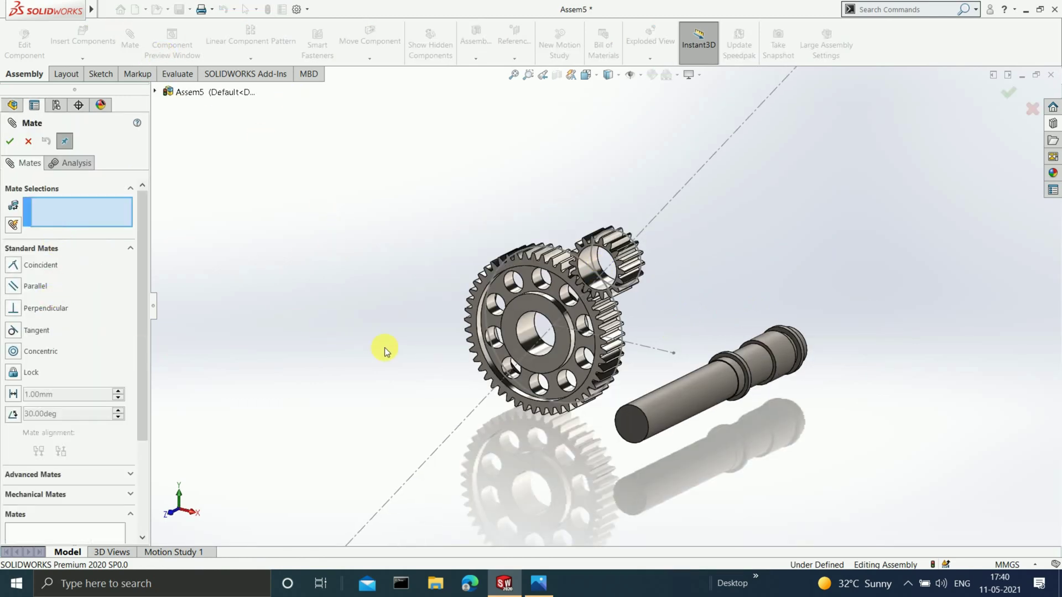
pyautogui.scroll(-2, 555, 307)
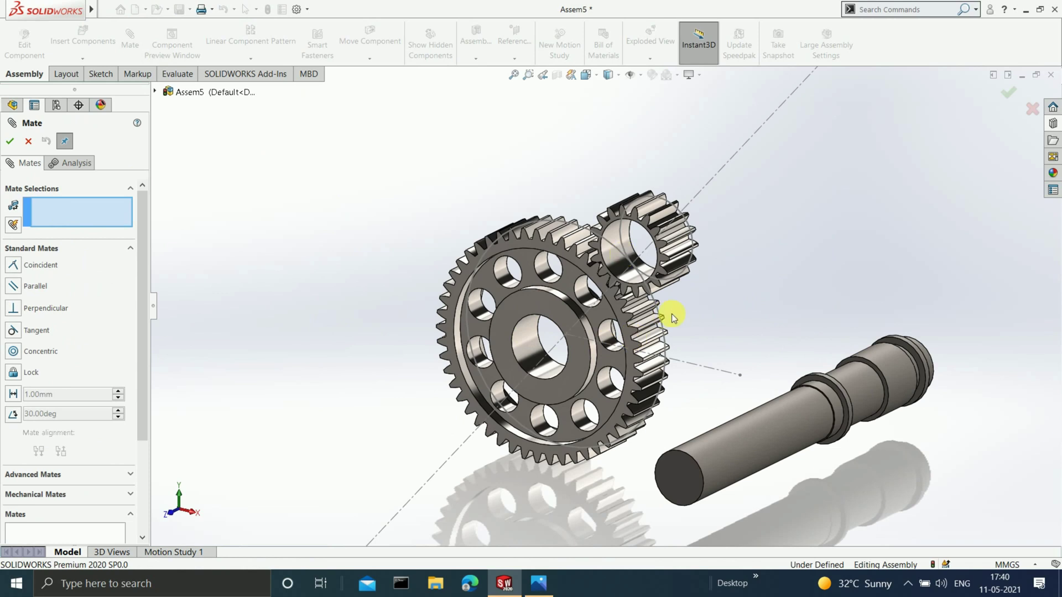
pyautogui.click(607, 257)
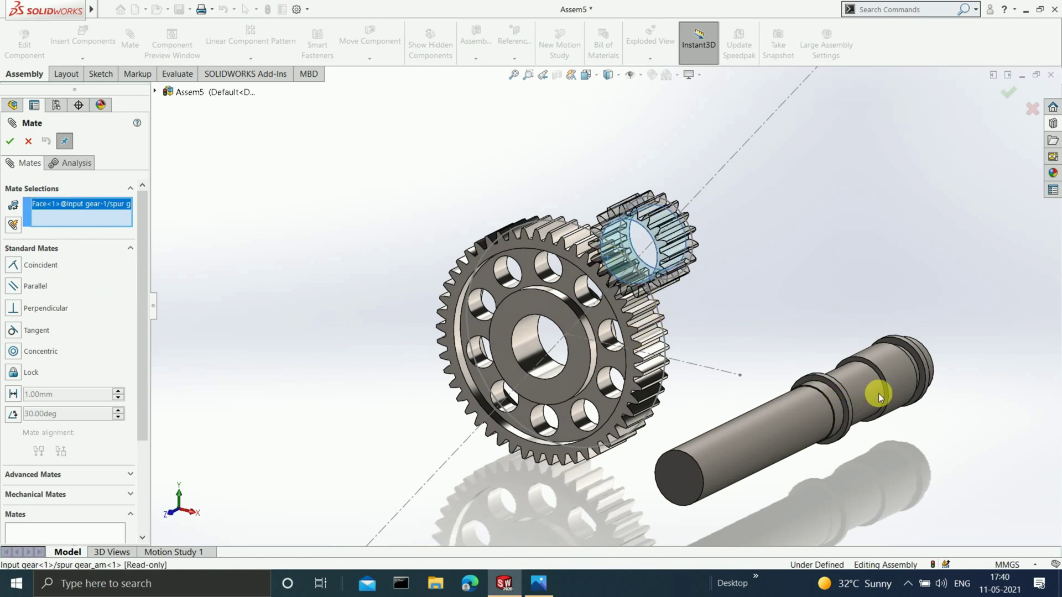
pyautogui.click(891, 376)
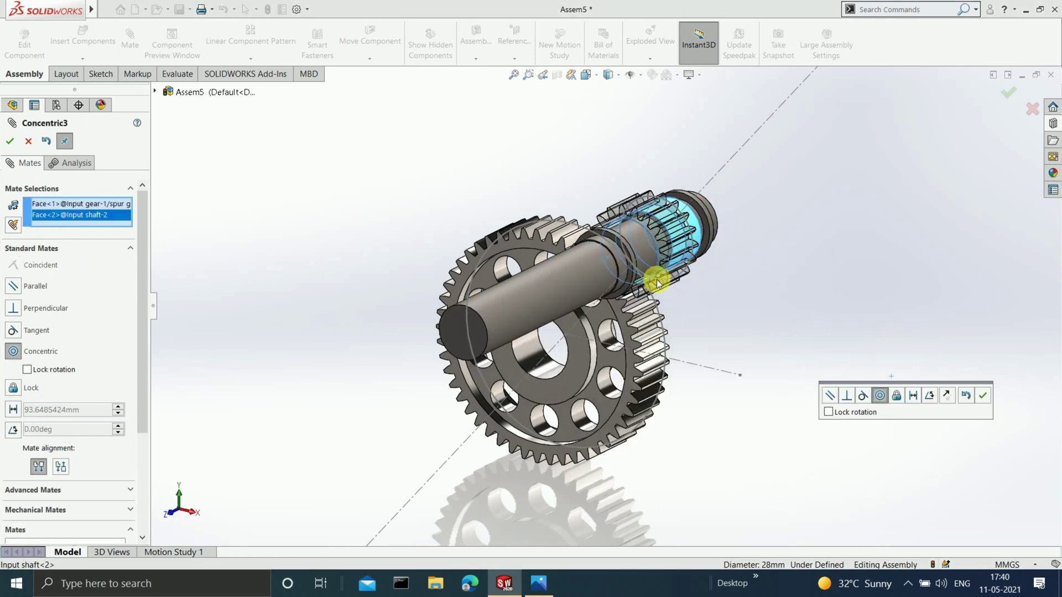
pyautogui.click(5, 145)
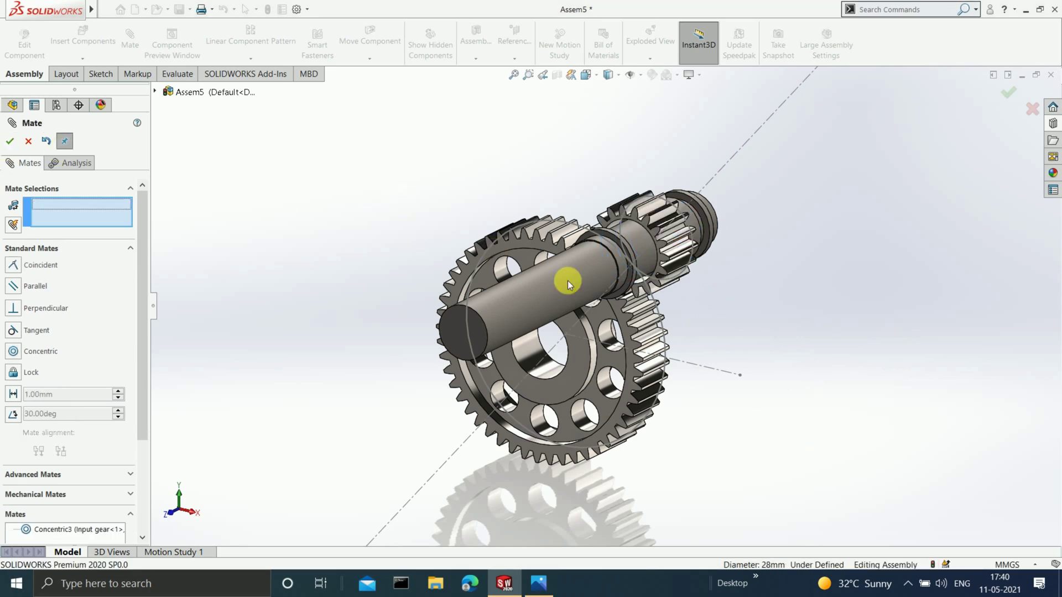
# Step: Add a coincident mate between the Input gear's toothed side face and the adjacent shoulder face of the Input shaft
pyautogui.scroll(-2, 614, 261)
pyautogui.moveTo(757, 228); pyautogui.dragTo(670, 228, button='middle')
pyautogui.scroll(-8, 669, 226)
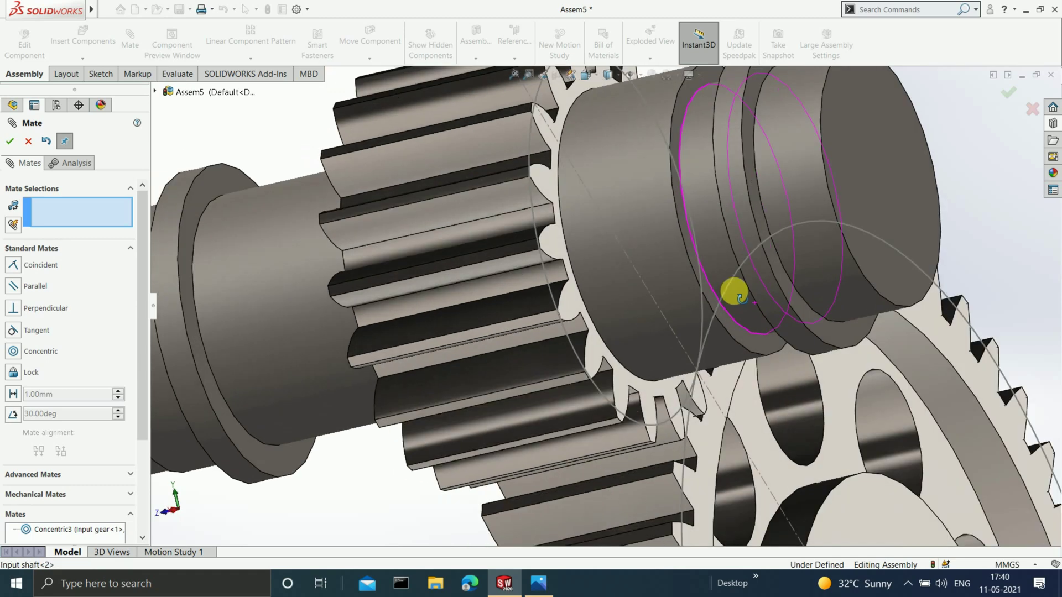
pyautogui.moveTo(734, 292); pyautogui.dragTo(719, 307, button='middle')
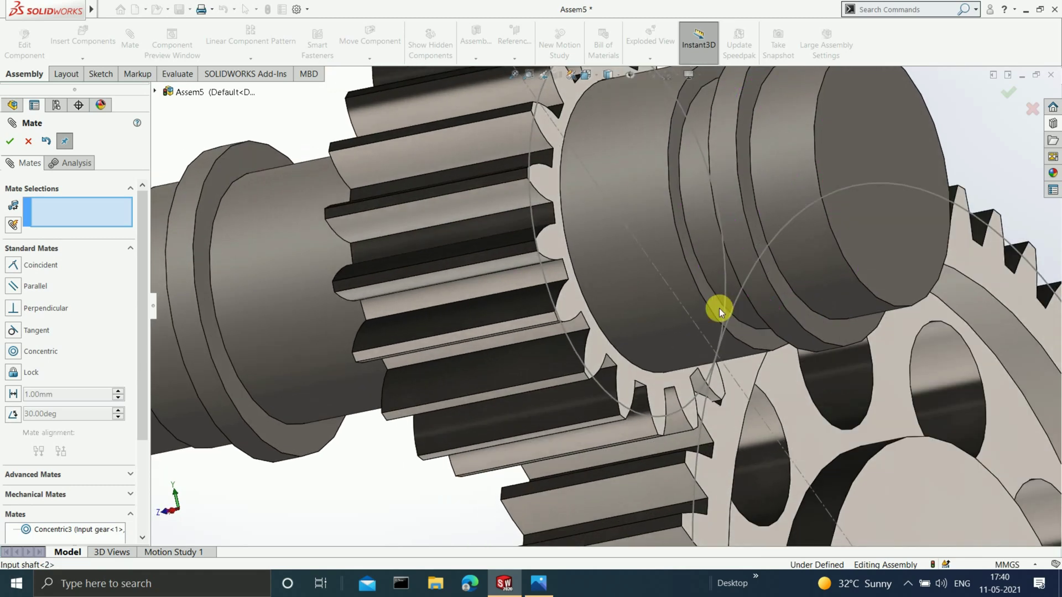
pyautogui.click(591, 346)
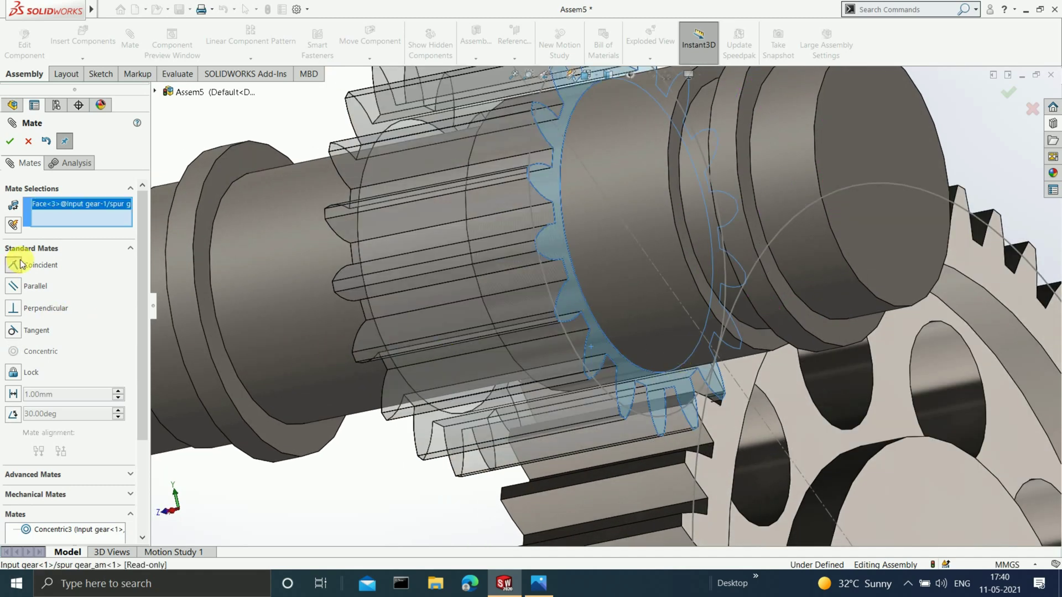
pyautogui.click(752, 336)
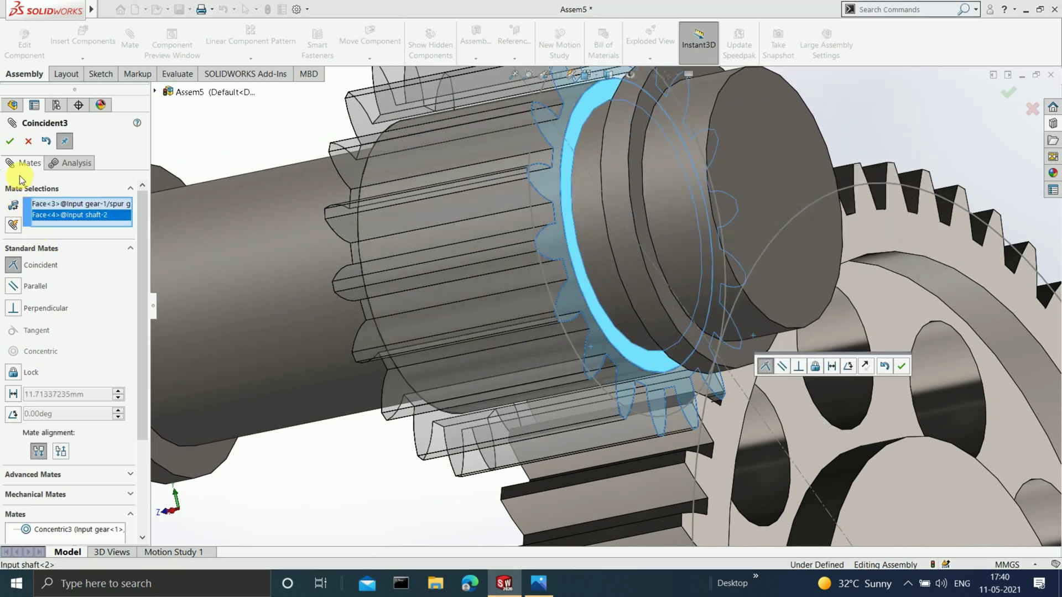
pyautogui.click(11, 143)
pyautogui.moveTo(592, 415); pyautogui.dragTo(719, 343, button='middle')
pyautogui.click(110, 211)
pyautogui.click(10, 147)
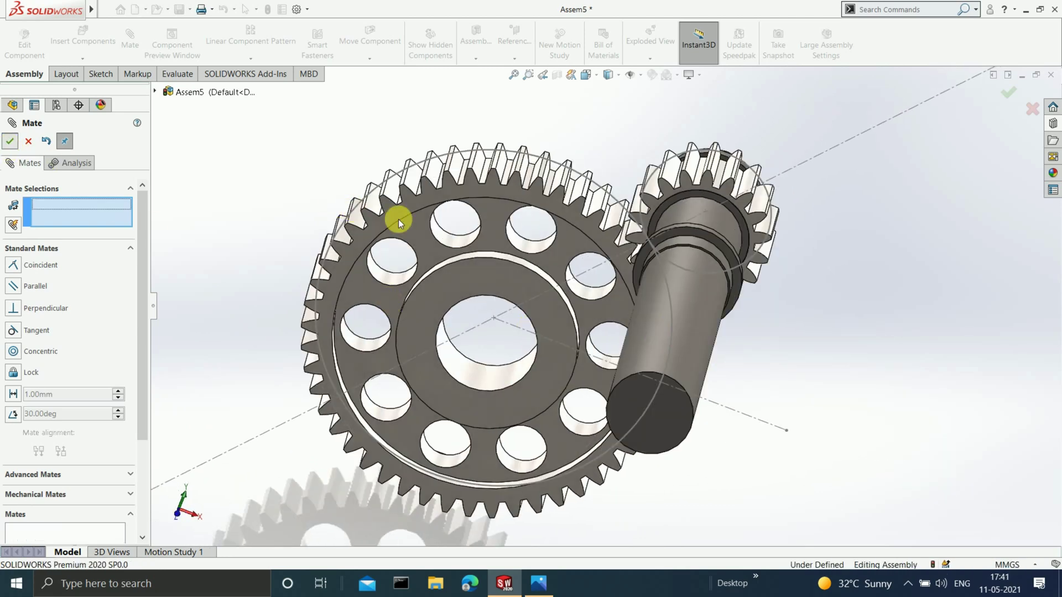
# Step: Insert the Intershaft component into the assembly
pyautogui.moveTo(403, 245); pyautogui.dragTo(559, 289, button='middle')
pyautogui.moveTo(582, 342); pyautogui.dragTo(605, 288, button='middle')
pyautogui.click(111, 52)
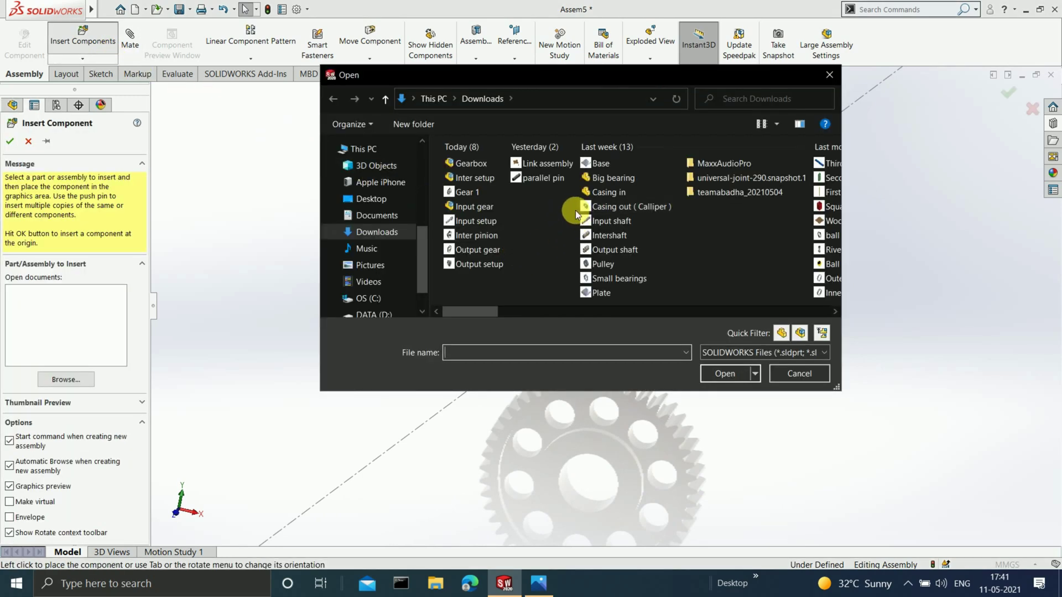
pyautogui.click(611, 236)
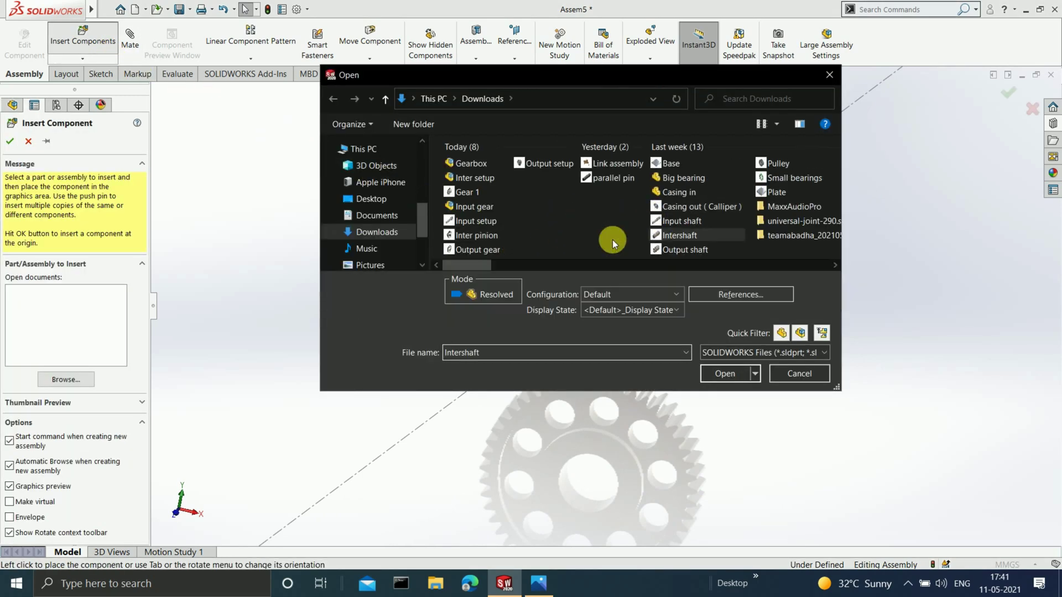
# Step: Insert the Intershaft part and place it in front of the large gear
pyautogui.click(712, 374)
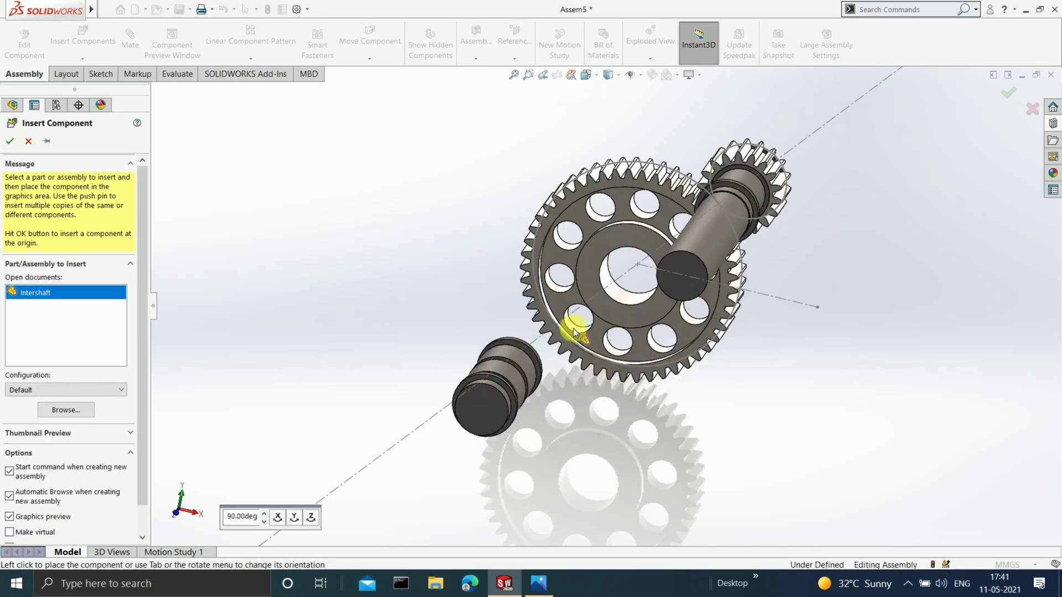
pyautogui.click(648, 278)
pyautogui.moveTo(671, 323); pyautogui.dragTo(769, 224, button='middle')
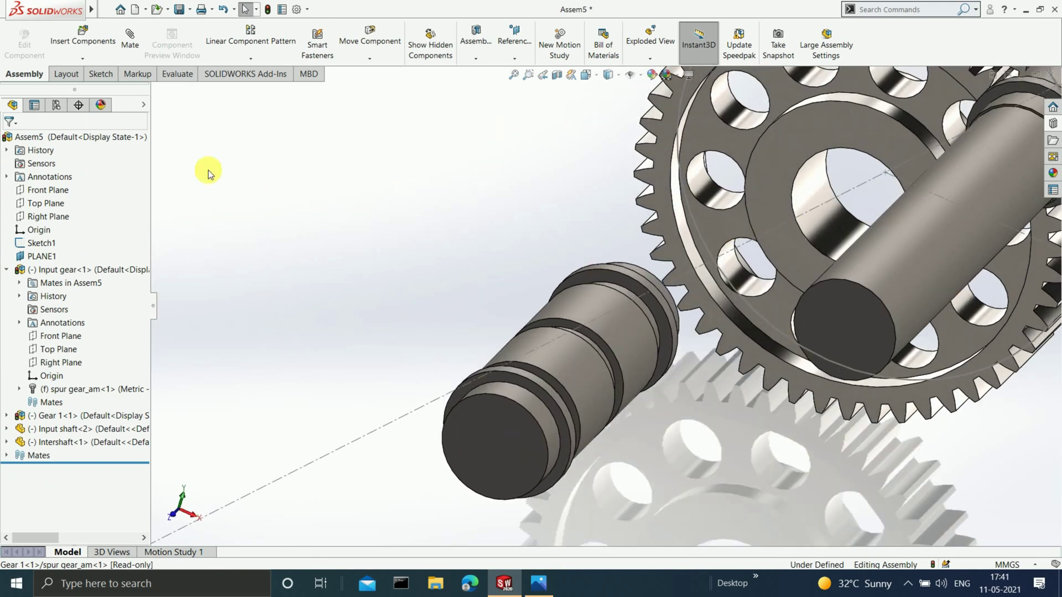
# Step: Add a concentric mate between the intershaft's cylindrical seat and the bore of Gear 1
pyautogui.click(137, 52)
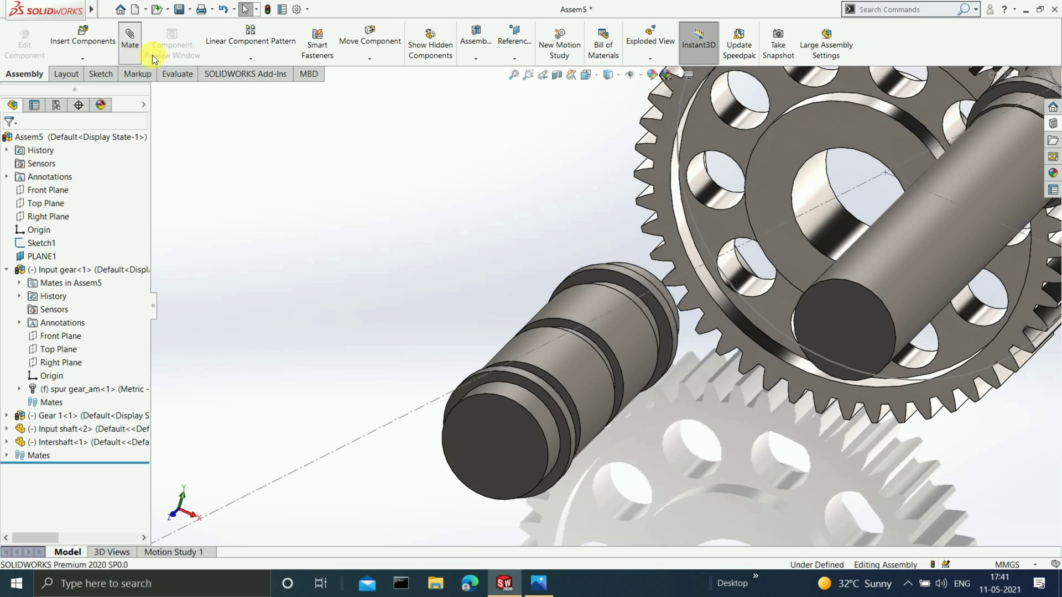
pyautogui.click(609, 326)
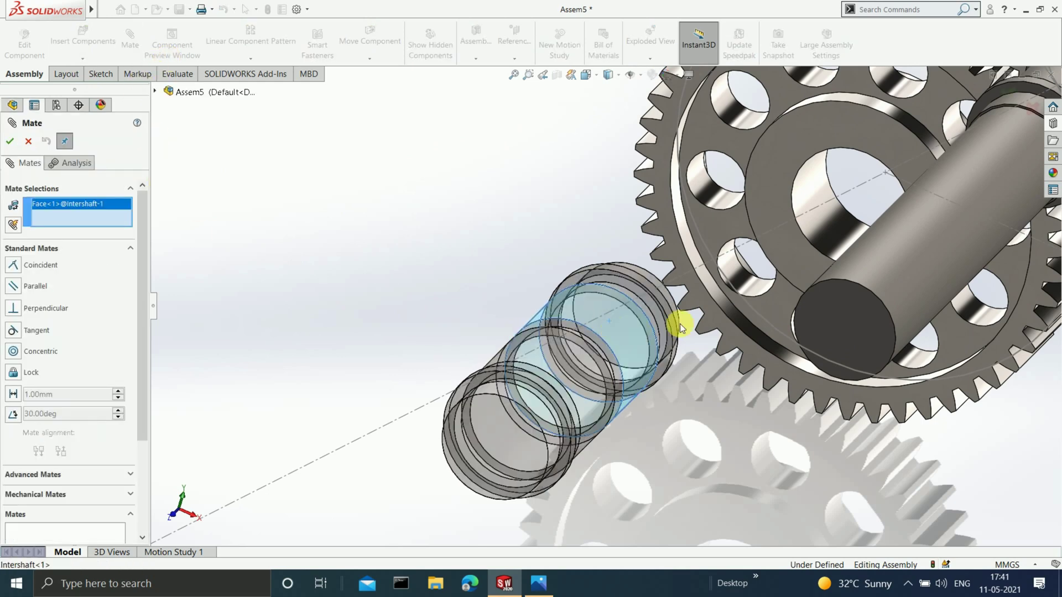
pyautogui.click(807, 221)
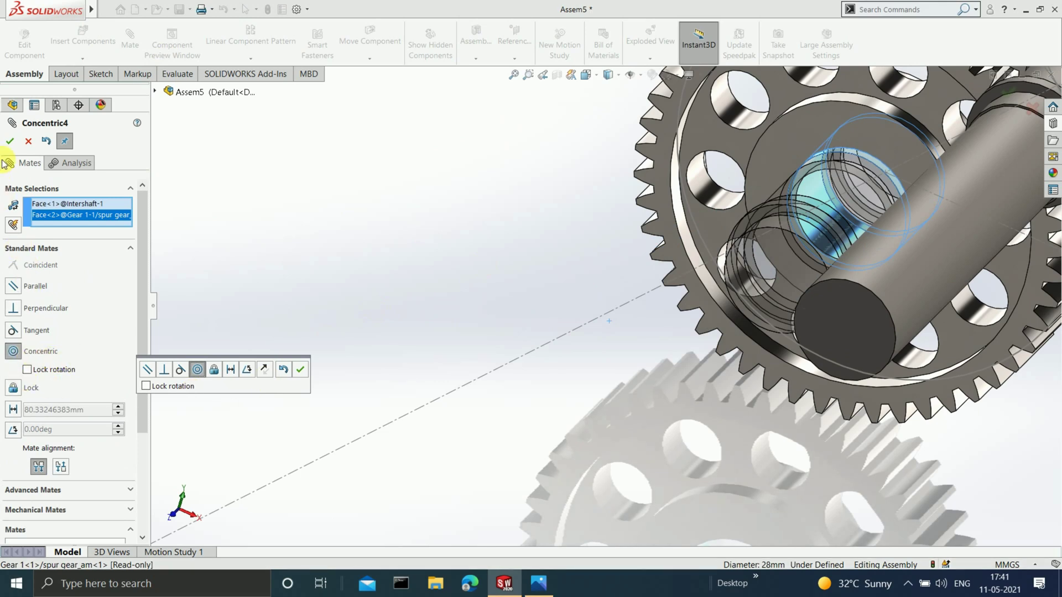
pyautogui.click(10, 141)
# Step: Add a coincident mate between the intershaft's shoulder face and the flat hub face of Gear 1, and finish mating
pyautogui.scroll(3, 874, 210)
pyautogui.scroll(-5, 708, 222)
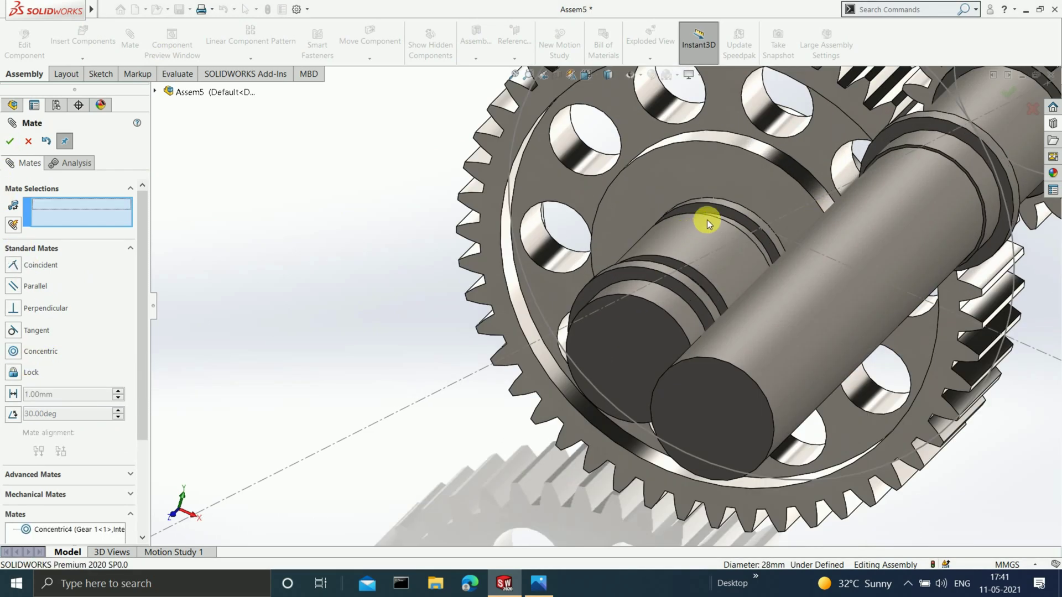
pyautogui.scroll(-5, 707, 221)
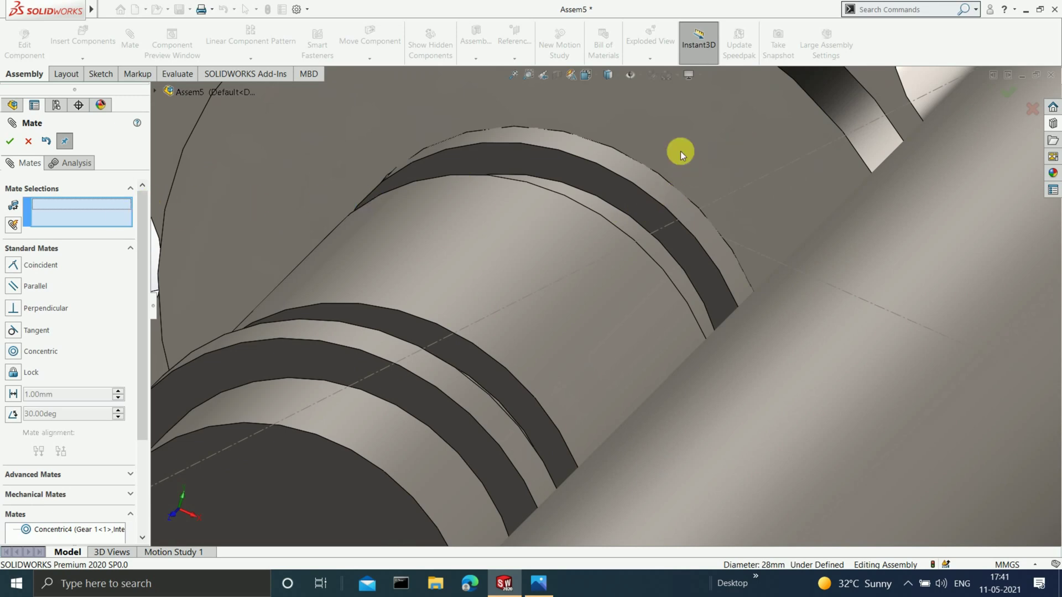
pyautogui.click(586, 177)
pyautogui.click(722, 128)
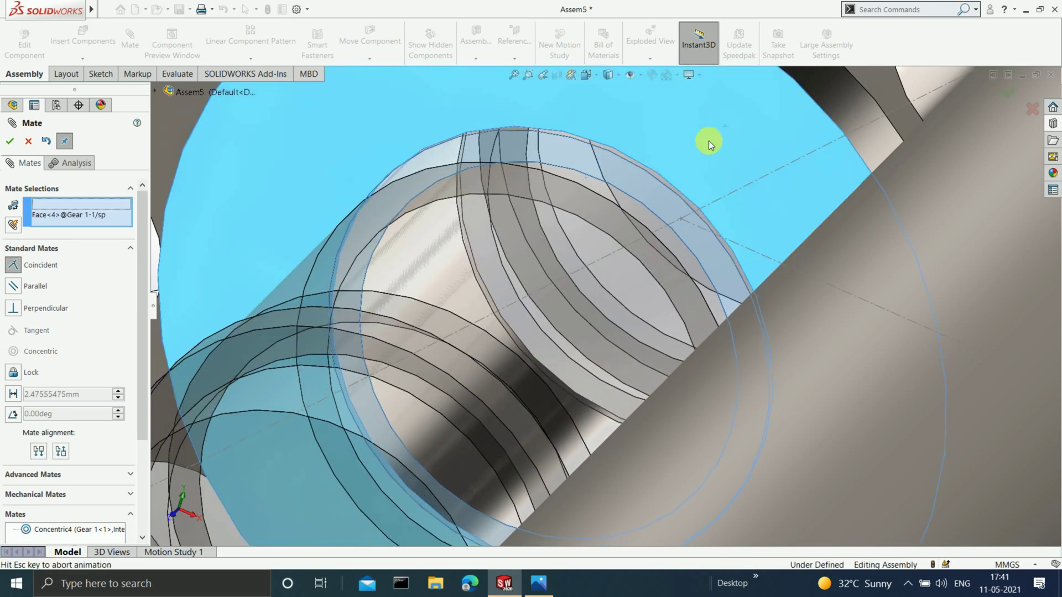
pyautogui.click(10, 141)
pyautogui.scroll(8, 495, 266)
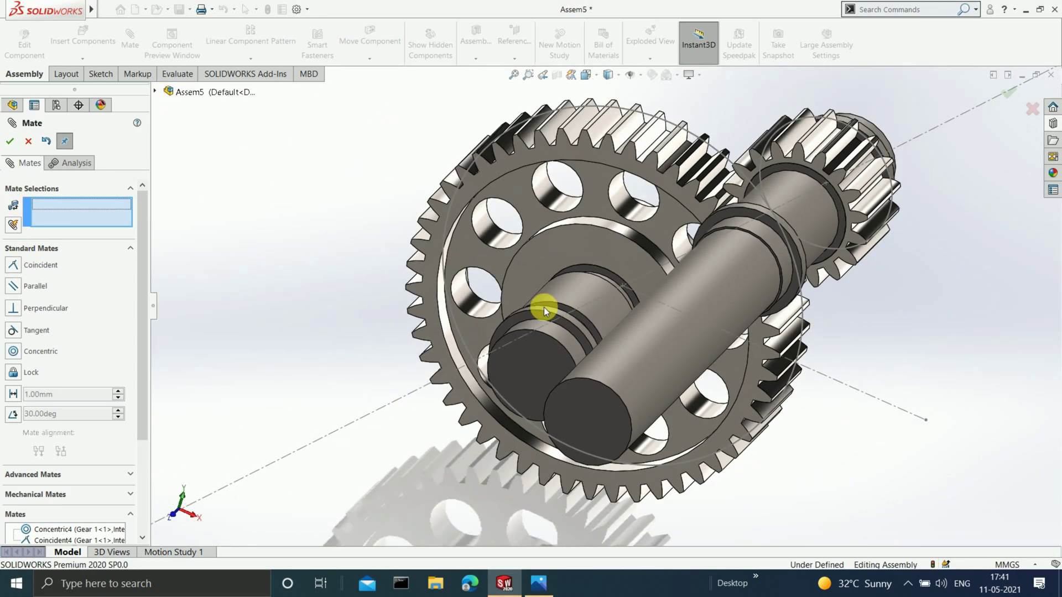
pyautogui.moveTo(543, 307); pyautogui.dragTo(612, 375, button='middle')
pyautogui.scroll(-3, 625, 315)
pyautogui.scroll(3, 659, 360)
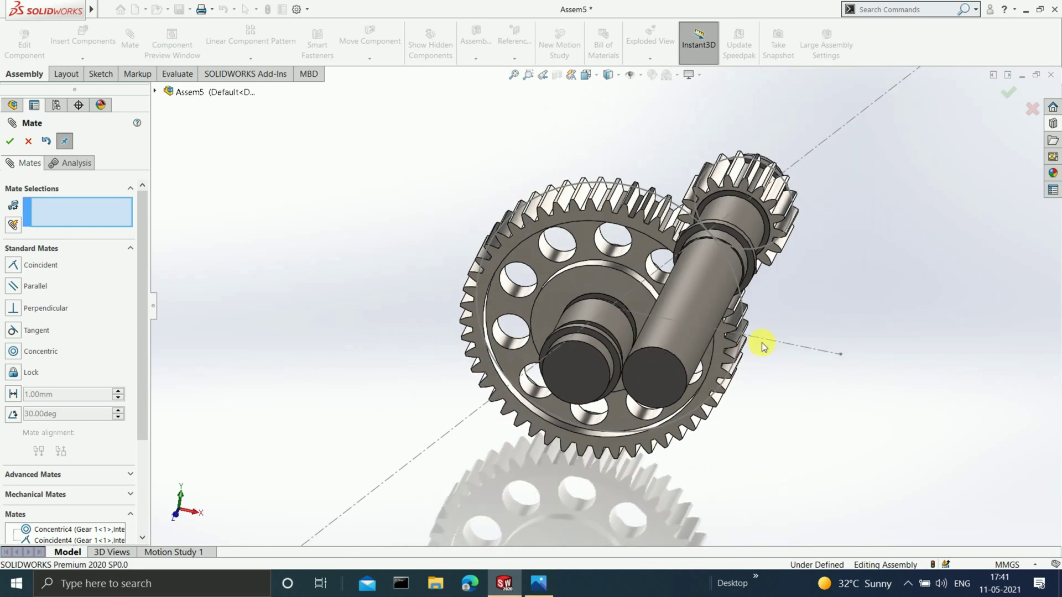
pyautogui.moveTo(762, 345); pyautogui.dragTo(669, 343, button='middle')
pyautogui.scroll(-2, 555, 259)
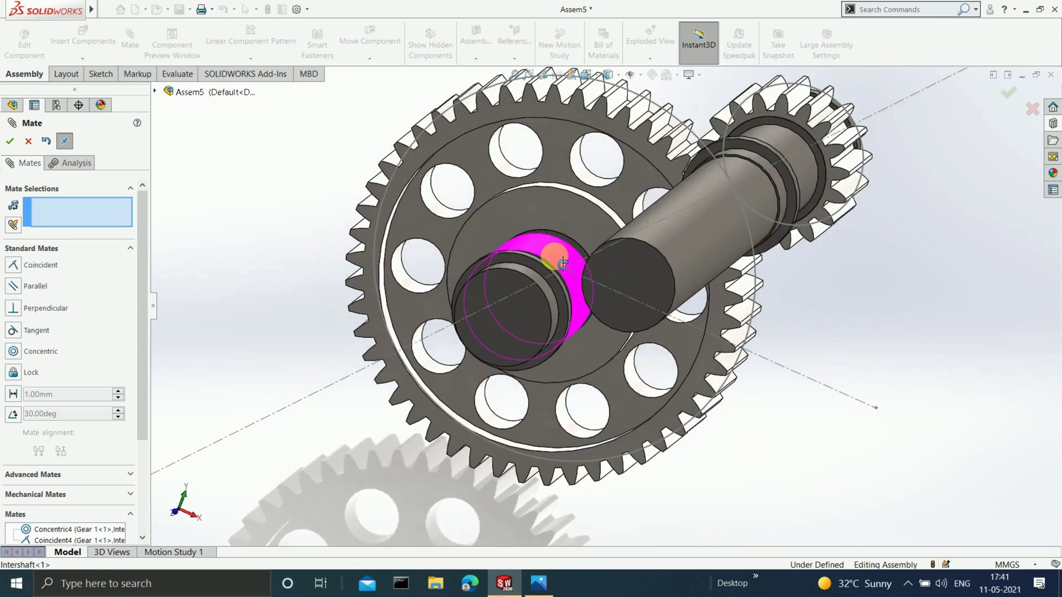
pyautogui.click(28, 141)
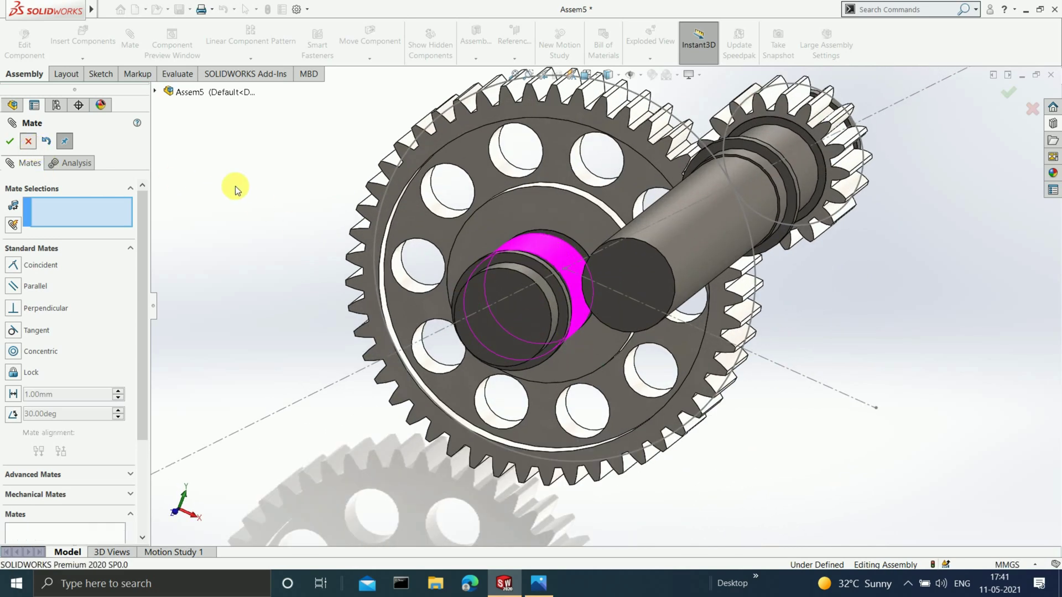
# Step: Insert the Inter pinion component and place it beside the large gear
pyautogui.scroll(2, 505, 221)
pyautogui.scroll(1, 505, 220)
pyautogui.scroll(-2, 505, 221)
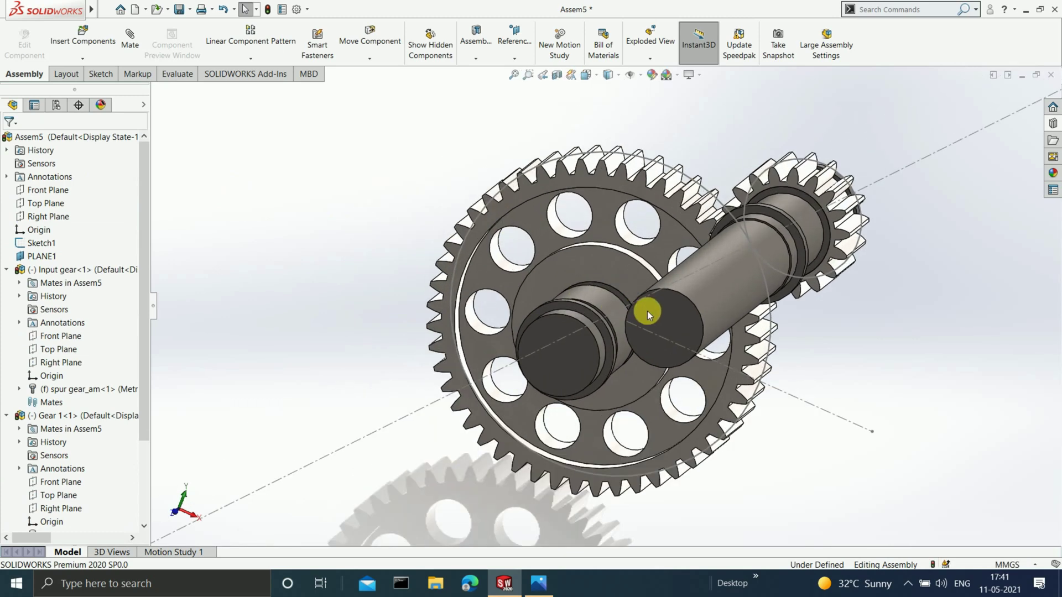
pyautogui.moveTo(647, 311); pyautogui.dragTo(637, 257, button='middle')
pyautogui.scroll(2, 637, 257)
pyautogui.scroll(-3, 690, 291)
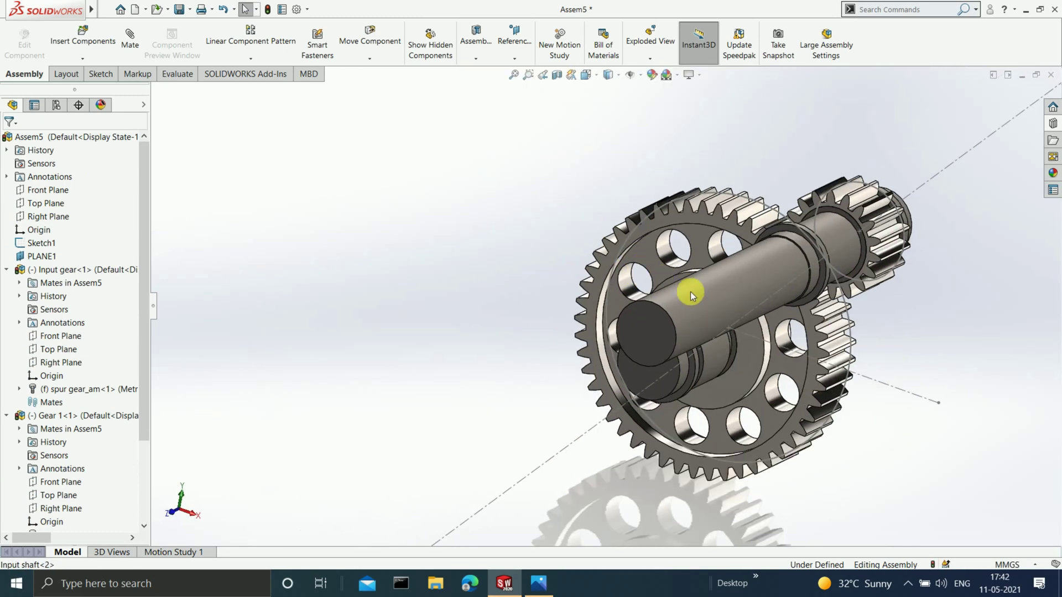
pyautogui.click(111, 54)
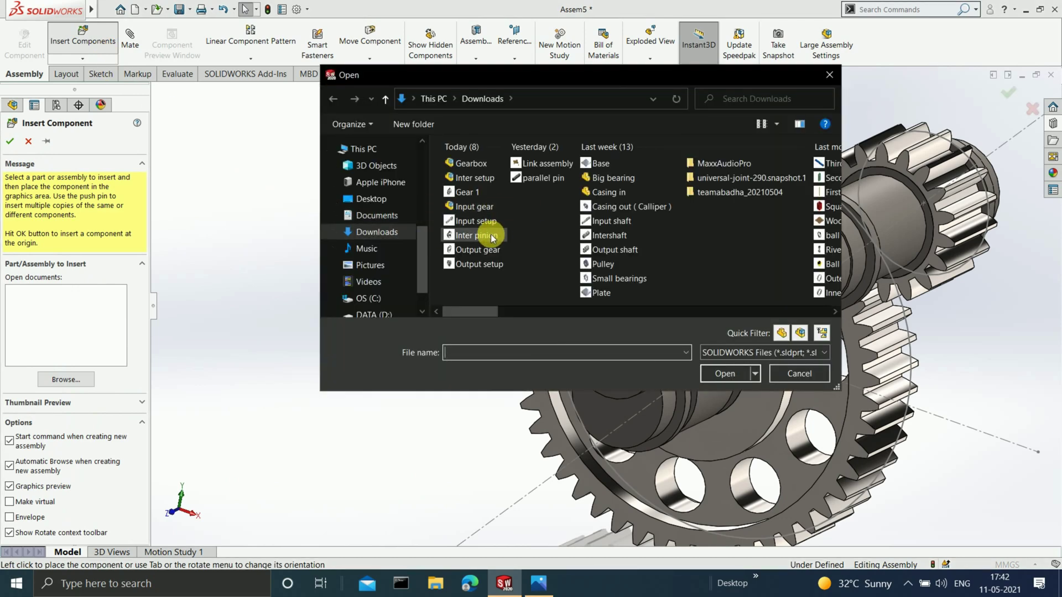
pyautogui.click(491, 237)
pyautogui.click(719, 374)
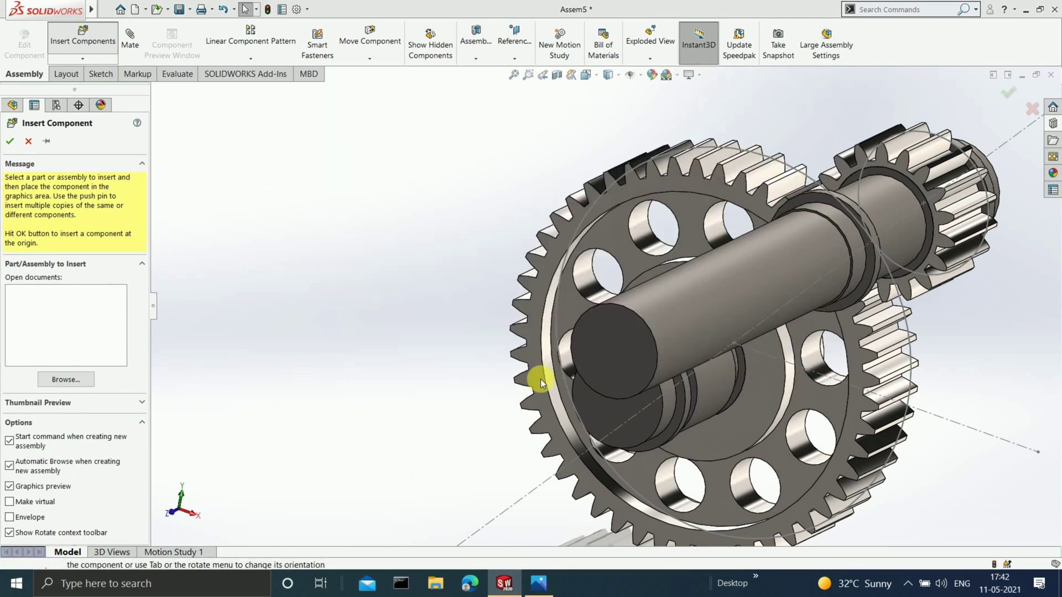
pyautogui.click(399, 363)
pyautogui.scroll(2, 712, 372)
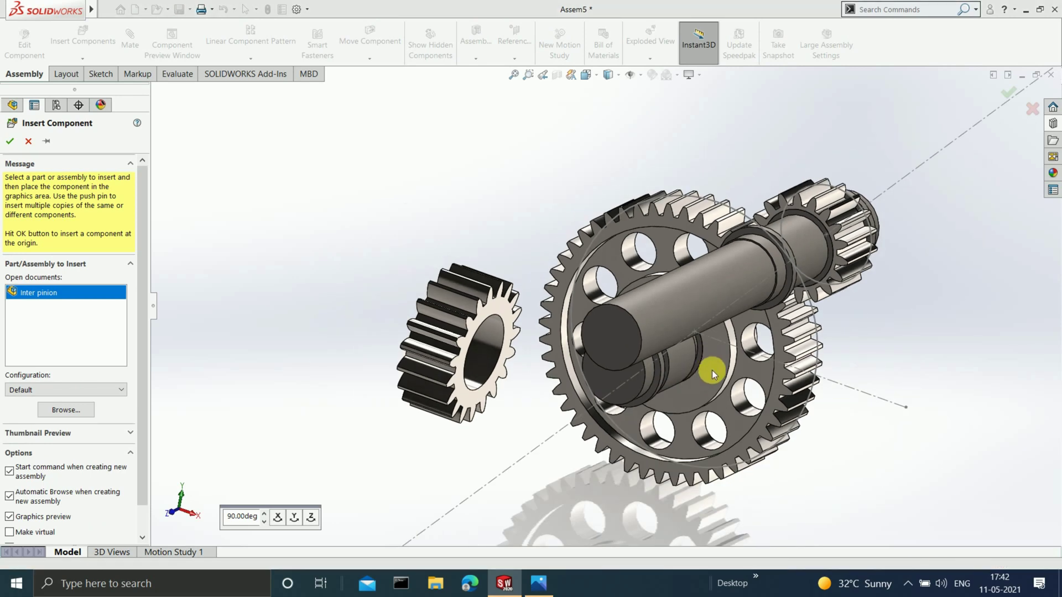
pyautogui.click(537, 305)
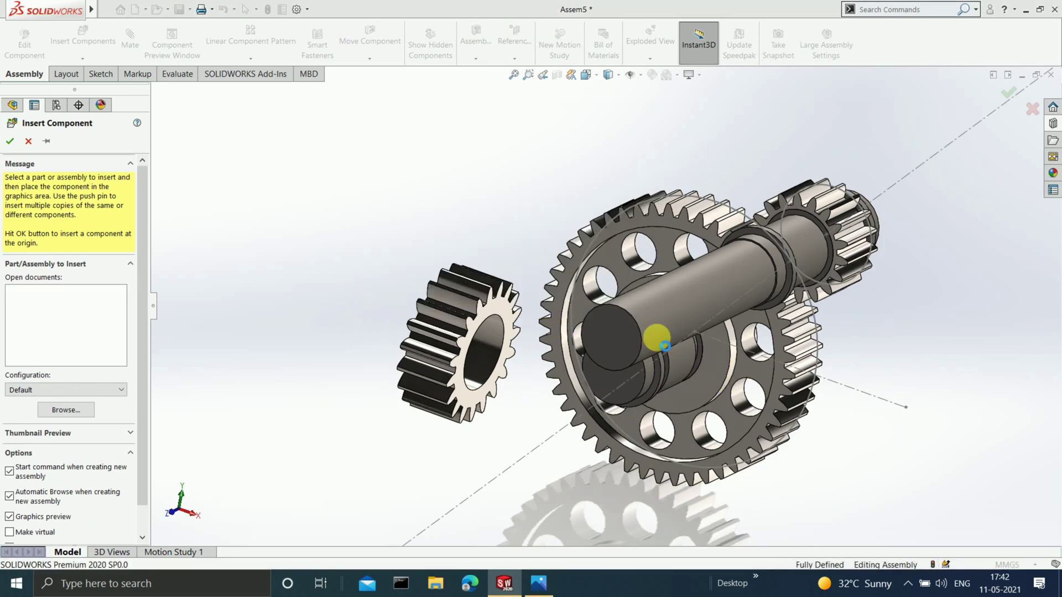
pyautogui.moveTo(723, 380); pyautogui.dragTo(768, 393, button='middle')
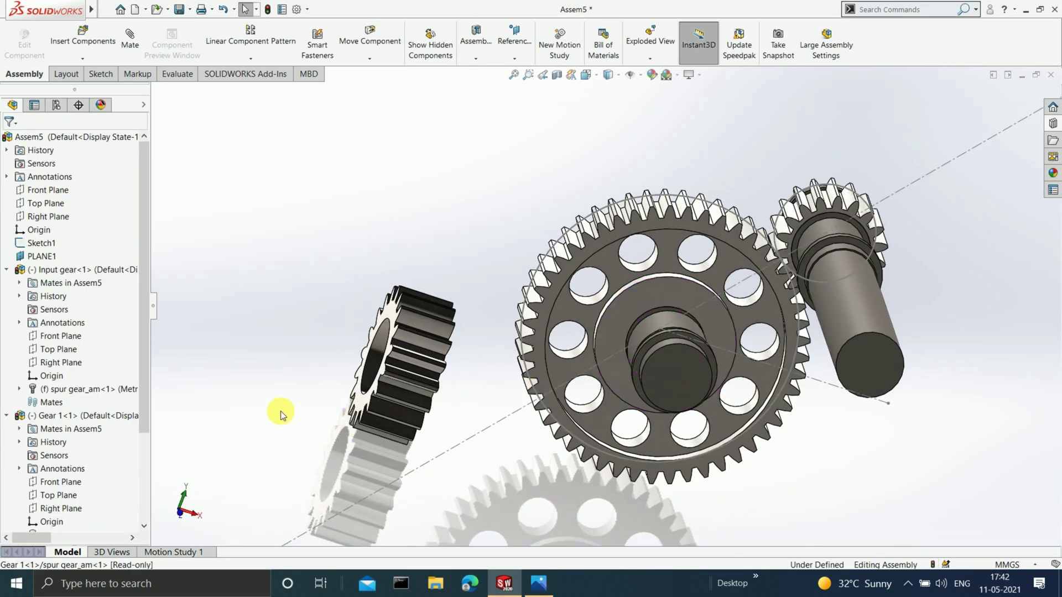
pyautogui.moveTo(143, 408); pyautogui.dragTo(142, 510)
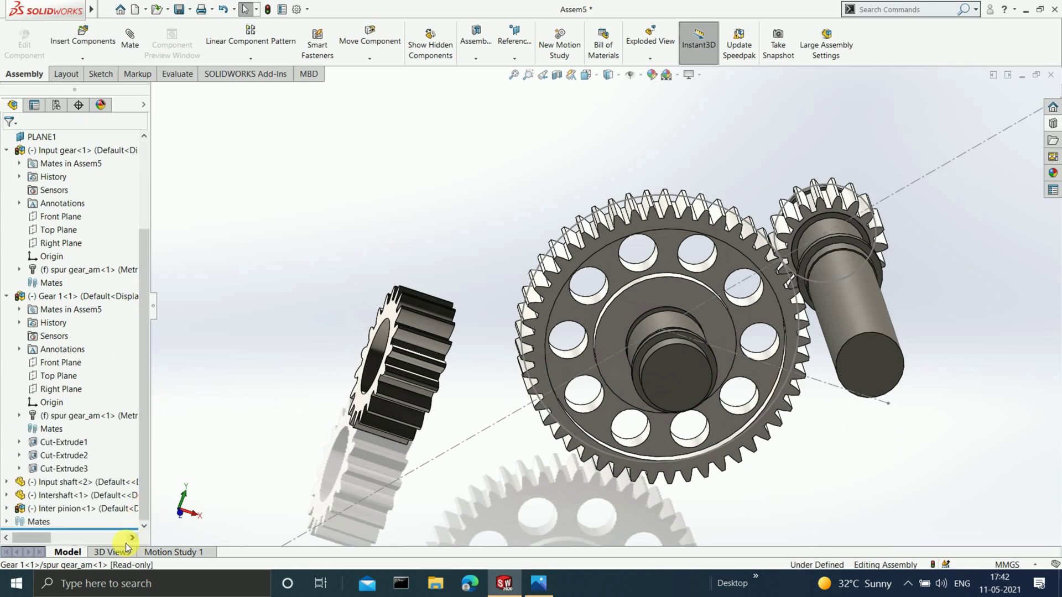
pyautogui.rightClick(73, 509)
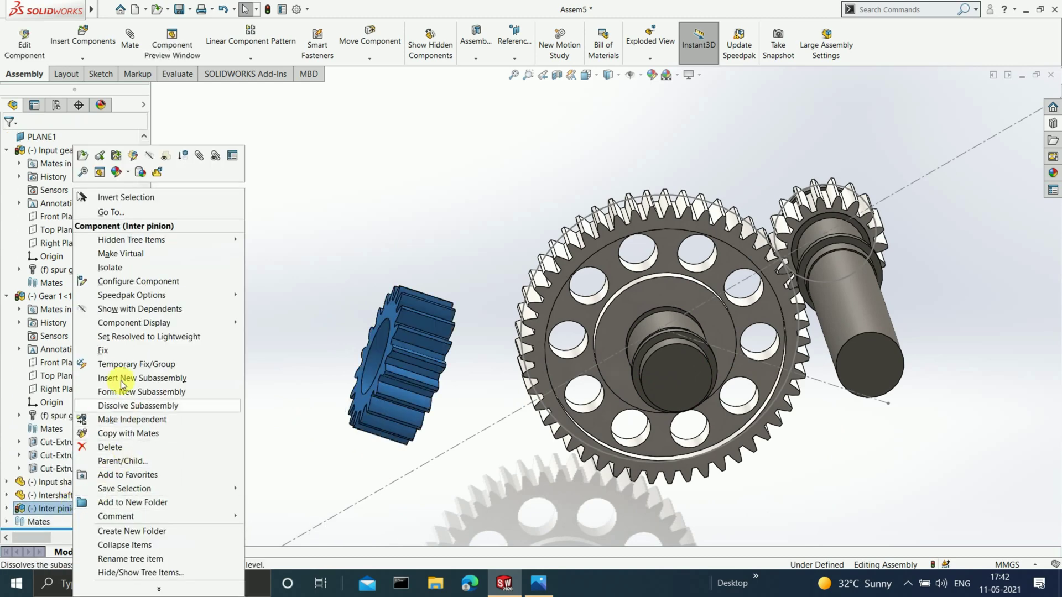
pyautogui.click(303, 322)
pyautogui.click(303, 319)
pyautogui.scroll(2, 409, 369)
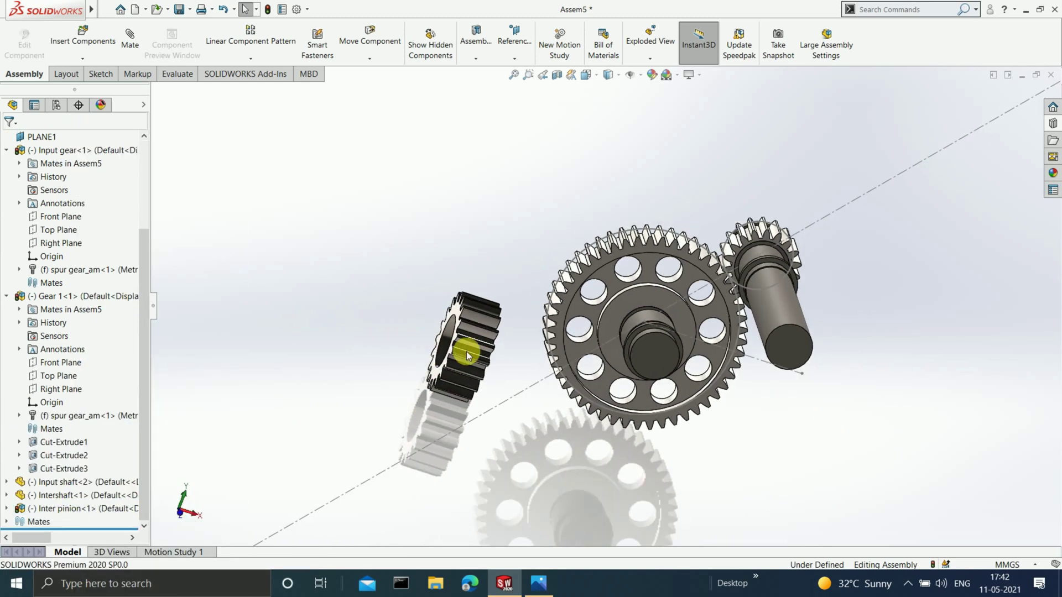
pyautogui.scroll(-1, 466, 351)
pyautogui.moveTo(811, 368); pyautogui.dragTo(770, 368, button='middle')
pyautogui.click(480, 343)
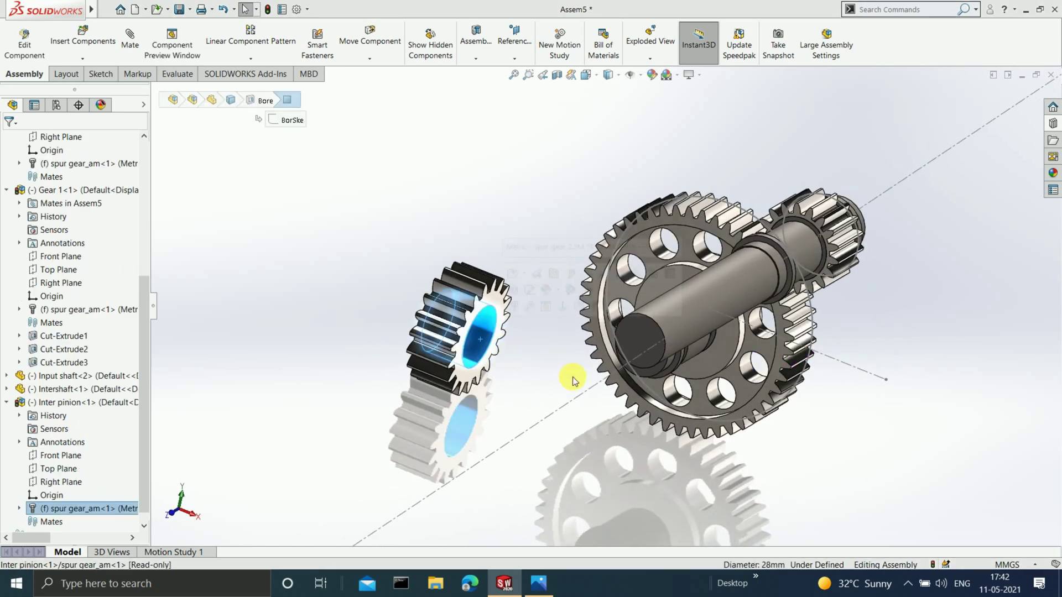
pyautogui.moveTo(572, 380); pyautogui.dragTo(708, 327, button='middle')
pyautogui.click(708, 327)
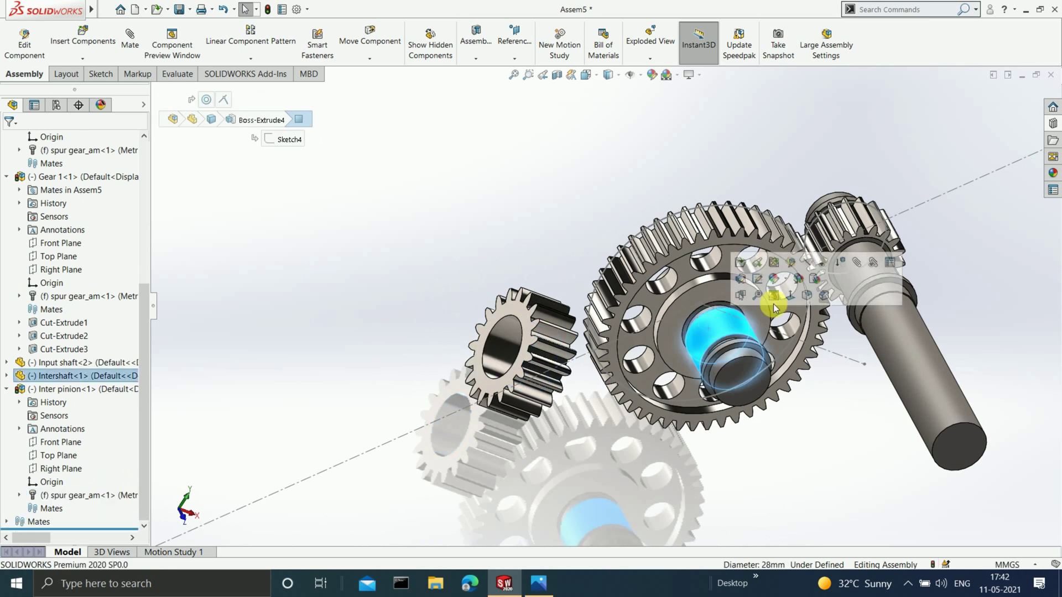
pyautogui.click(391, 260)
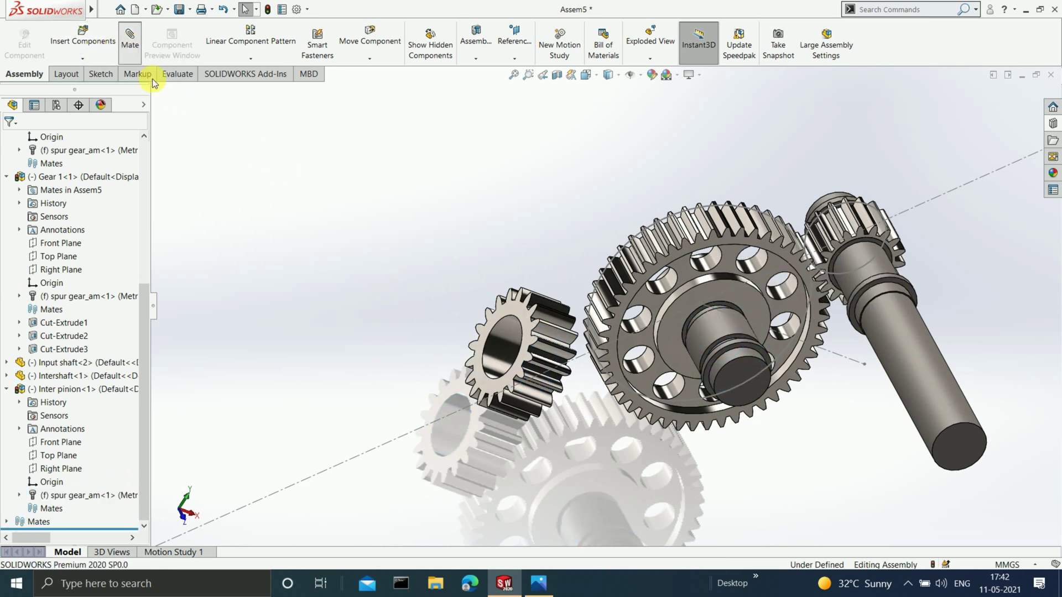
# Step: Add a concentric mate between the Inter pinion's bore and the intershaft's cylindrical seat
pyautogui.click(497, 344)
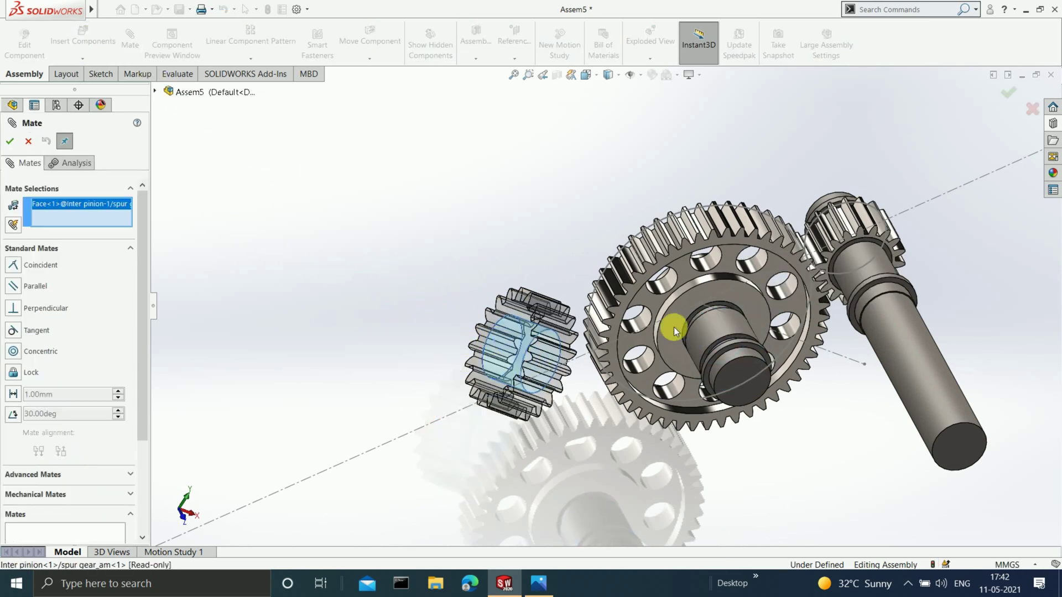
pyautogui.click(746, 329)
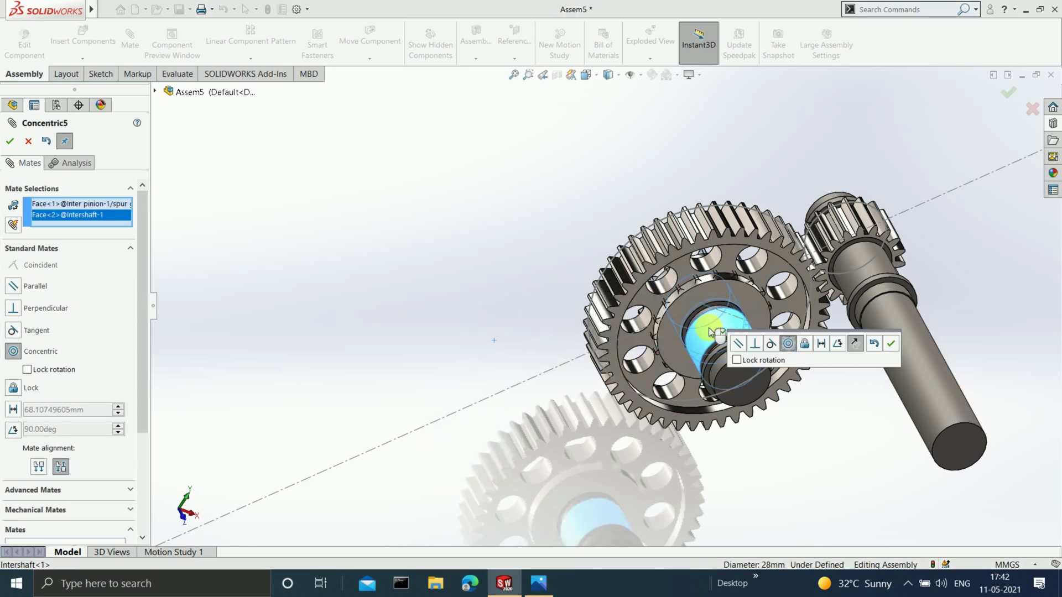
pyautogui.scroll(-2, 712, 330)
pyautogui.moveTo(713, 337); pyautogui.dragTo(768, 473, button='middle')
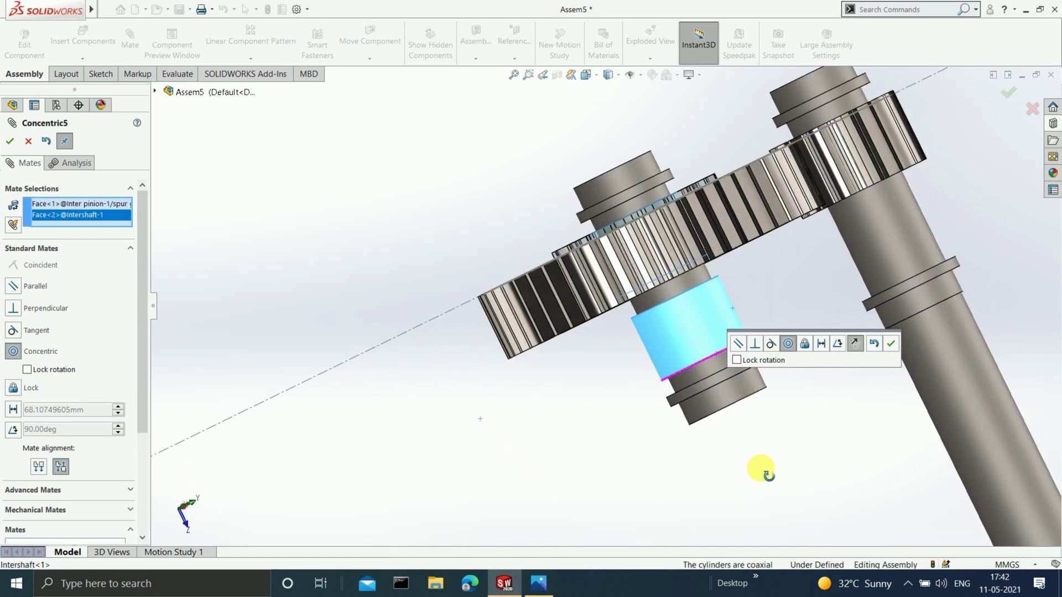
pyautogui.click(8, 142)
# Step: Add a coincident mate between the Inter pinion's end face and the intershaft's collar face, and finish mating
pyautogui.scroll(-3, 618, 235)
pyautogui.moveTo(692, 261); pyautogui.dragTo(669, 196, button='middle')
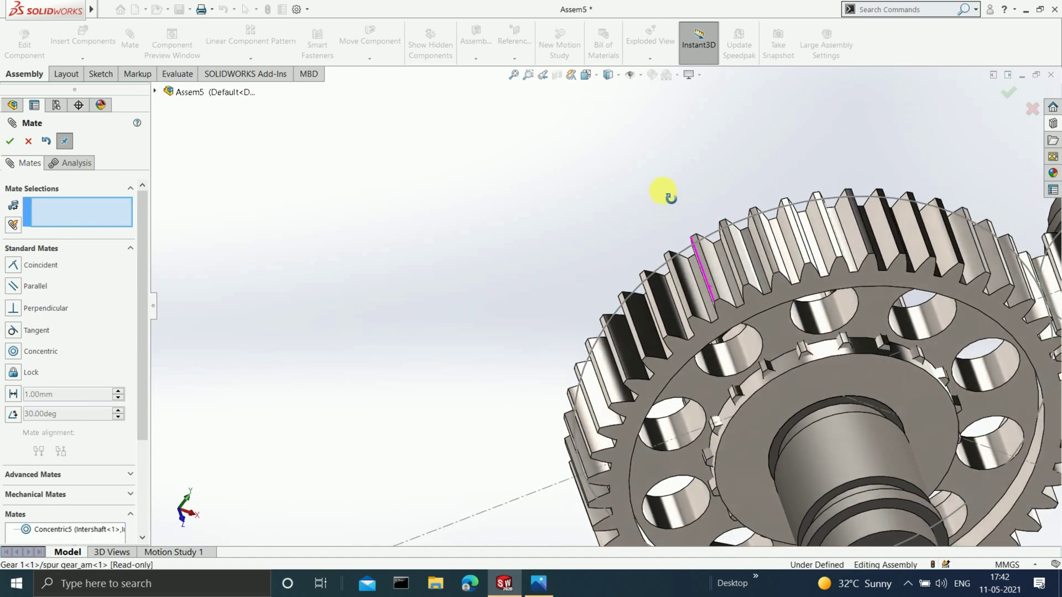
pyautogui.scroll(-4, 777, 390)
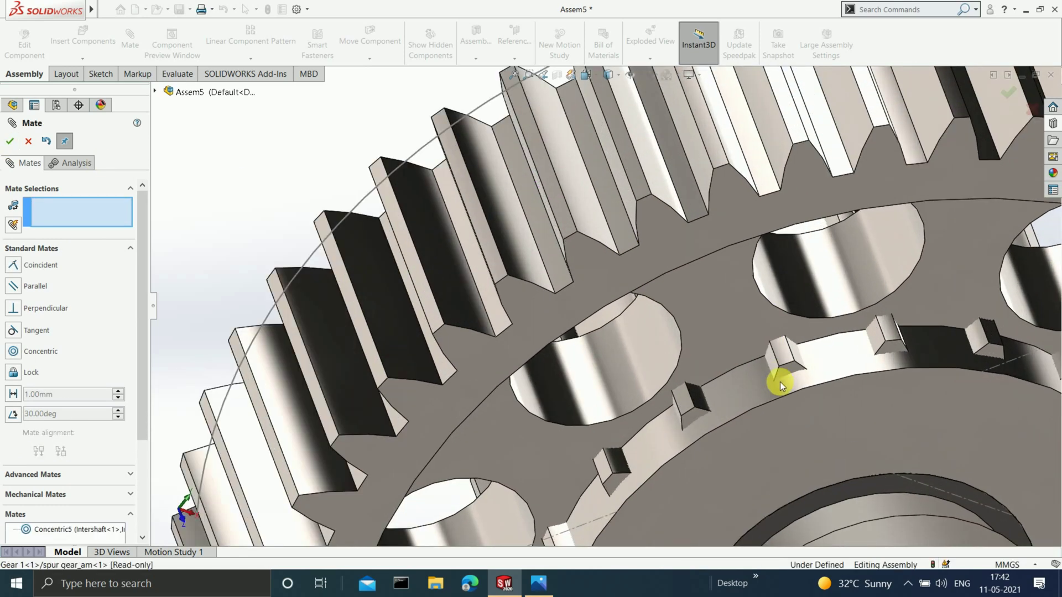
pyautogui.click(789, 370)
pyautogui.scroll(5, 789, 371)
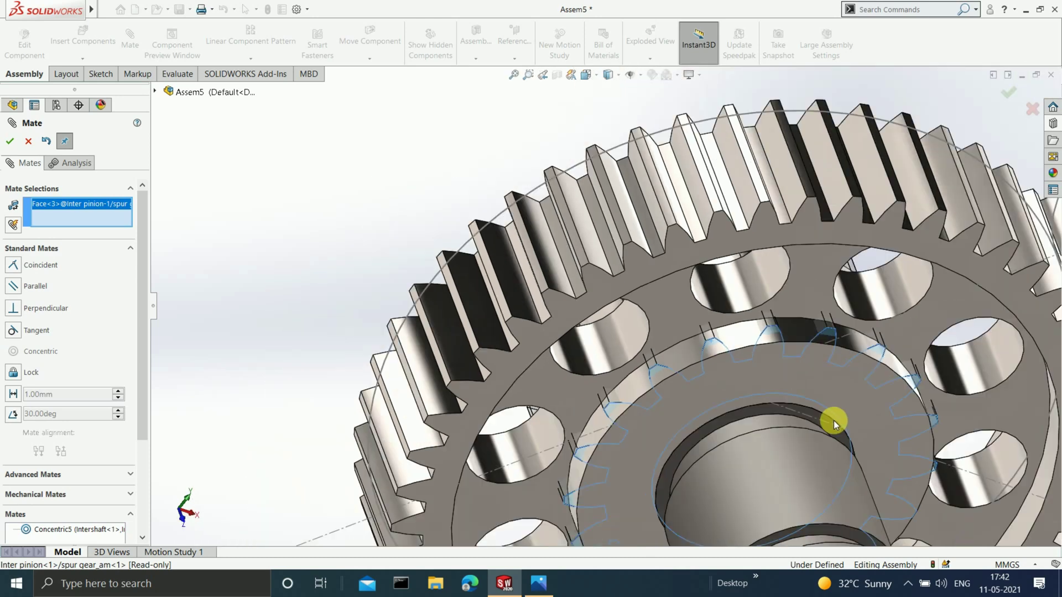
pyautogui.scroll(-5, 772, 483)
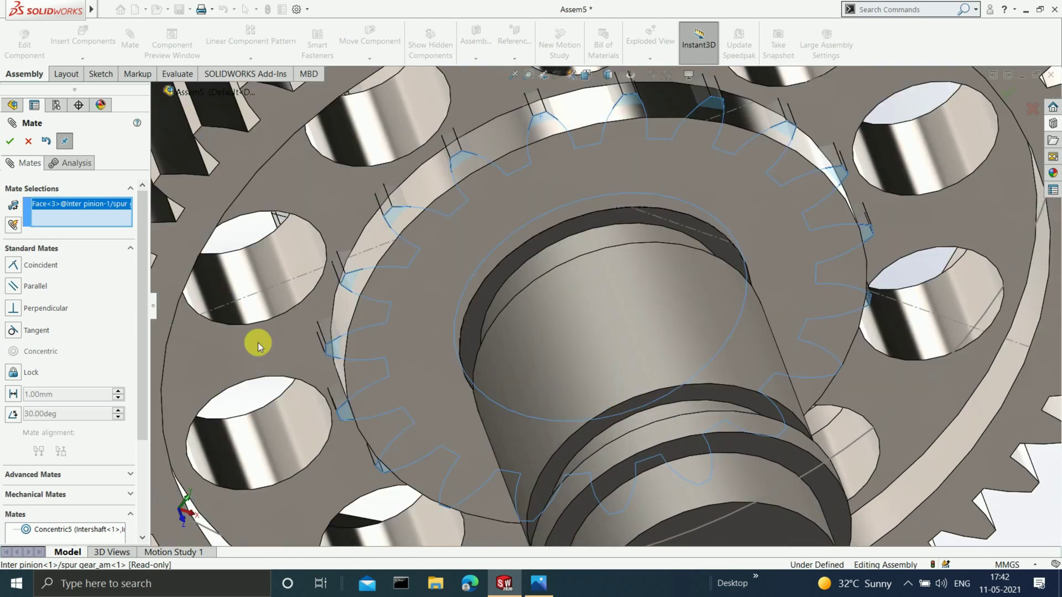
pyautogui.click(640, 400)
pyautogui.scroll(1, 640, 400)
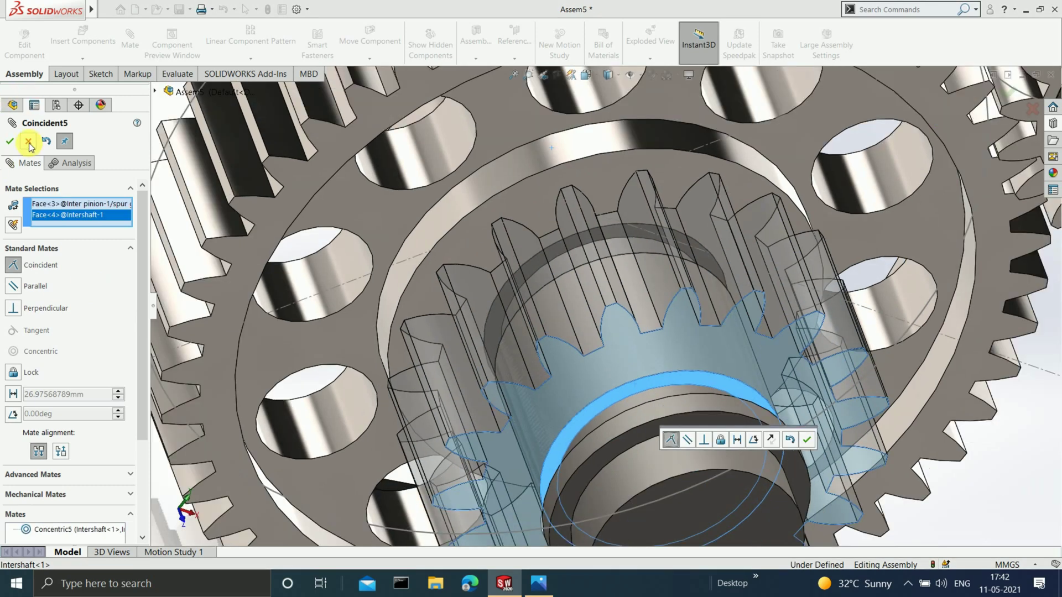
pyautogui.click(12, 145)
pyautogui.scroll(5, 576, 268)
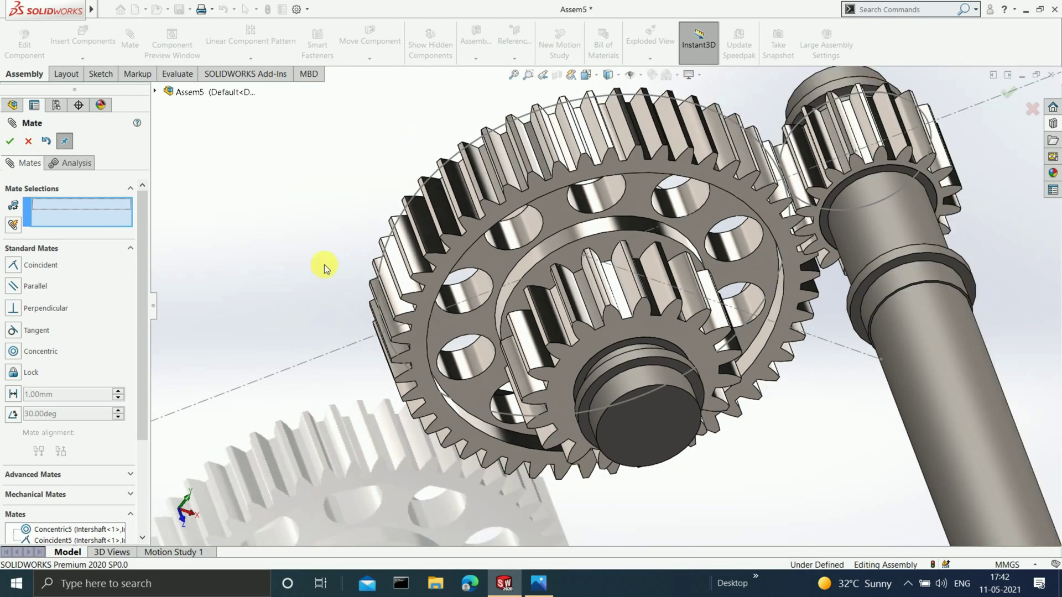
pyautogui.click(8, 141)
pyautogui.scroll(3, 512, 260)
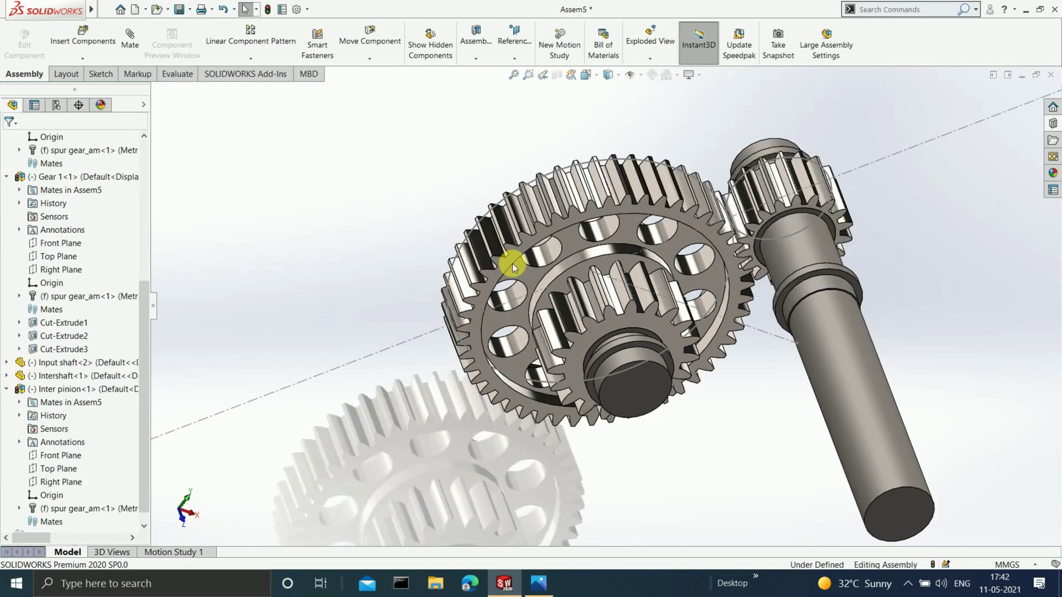
# Step: Start a new assembly sketch on the front face of the Inter pinion, viewed normal to that face
pyautogui.moveTo(512, 260); pyautogui.dragTo(609, 313, button='middle')
pyautogui.scroll(-2, 728, 346)
pyautogui.scroll(2, 628, 352)
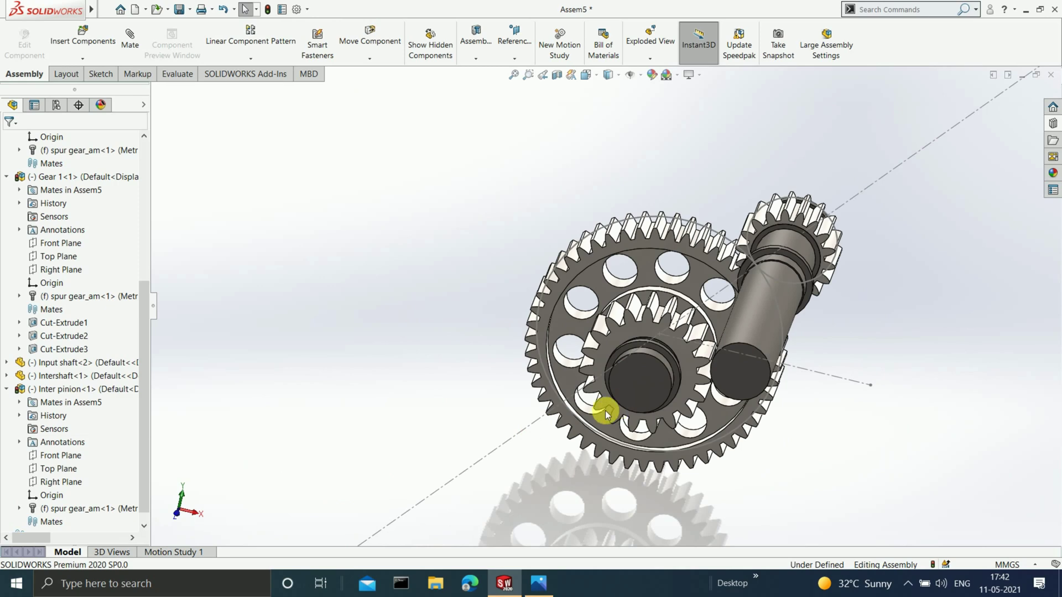
pyautogui.scroll(-1, 632, 346)
pyautogui.click(632, 322)
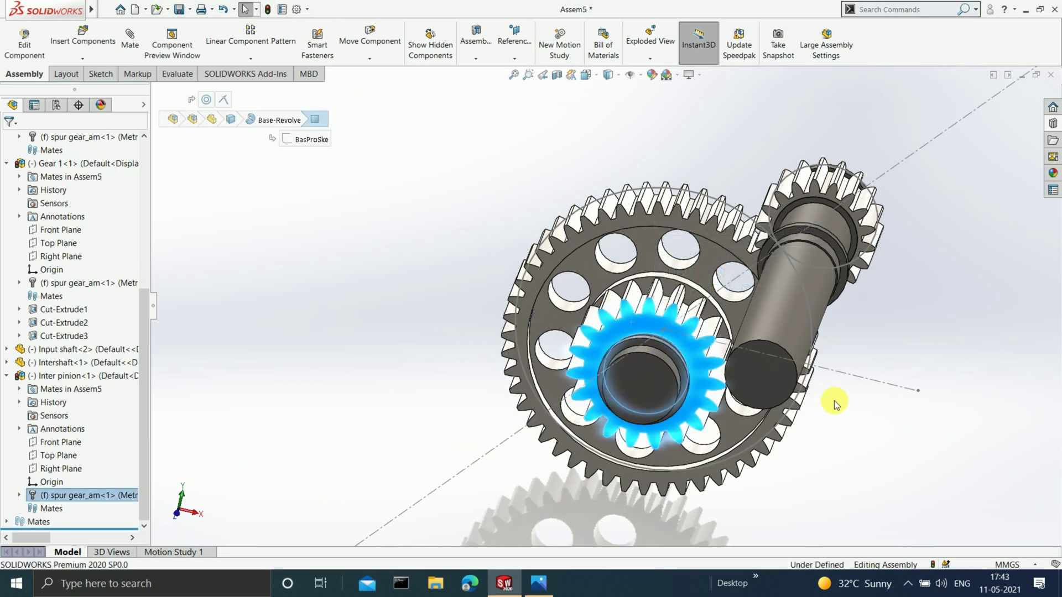
pyautogui.click(955, 409)
pyautogui.moveTo(734, 408); pyautogui.dragTo(716, 371, button='middle')
pyautogui.click(633, 337)
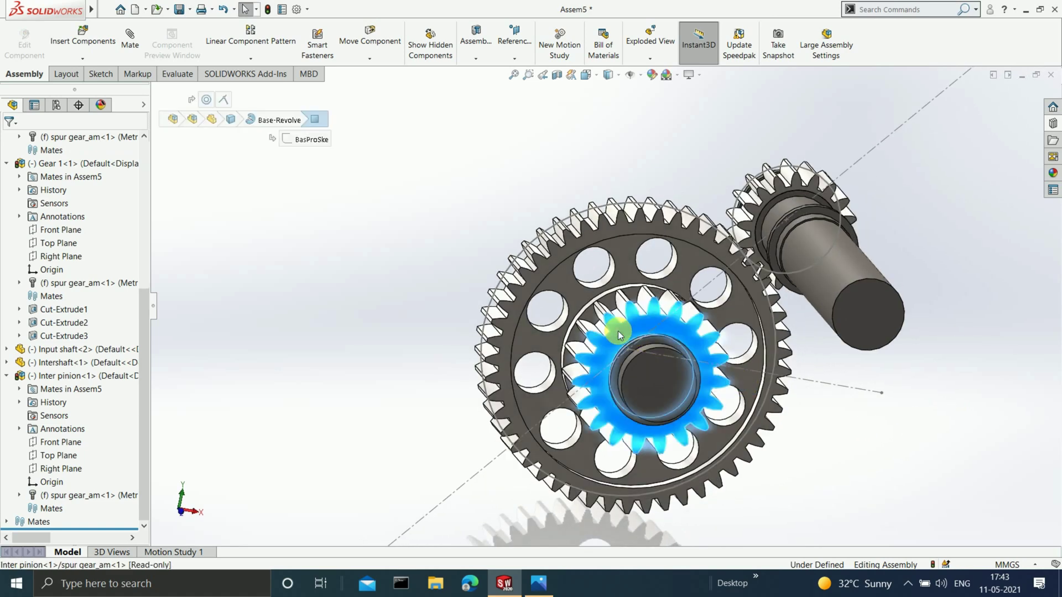
pyautogui.hotkey('ctrl', '8')
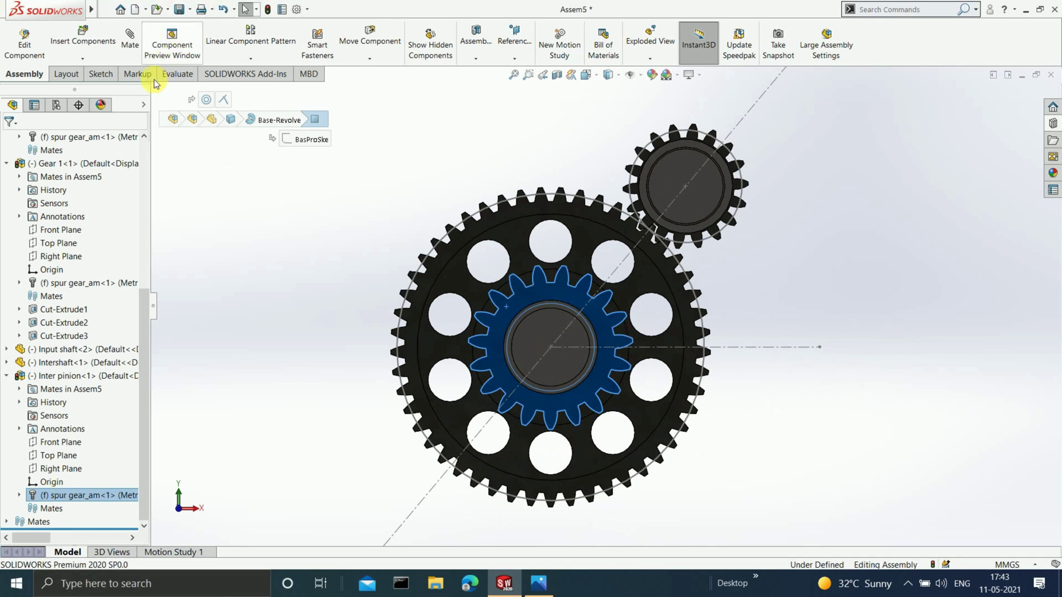
pyautogui.click(114, 76)
pyautogui.click(16, 40)
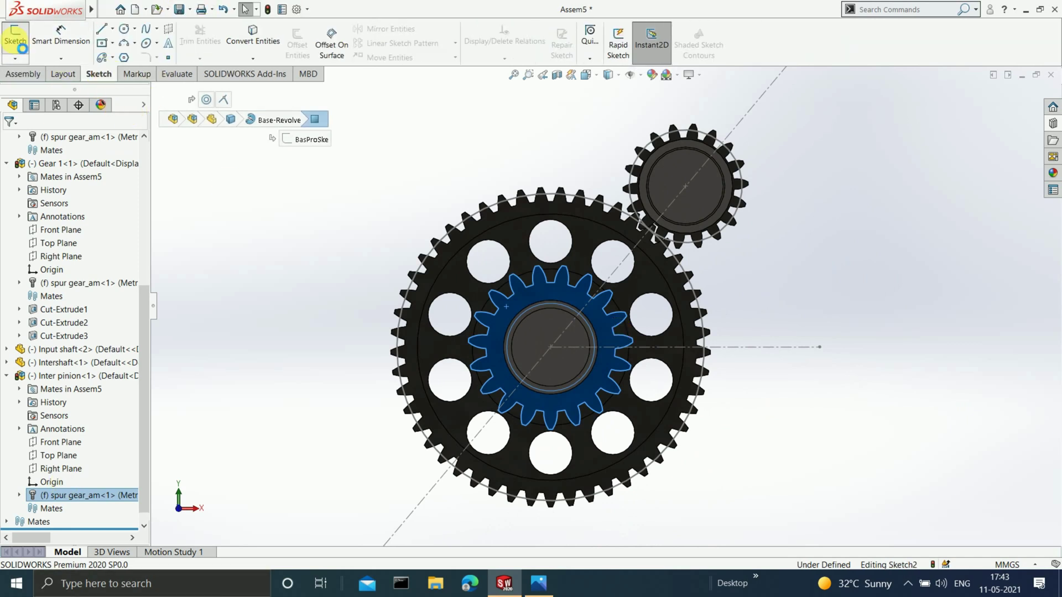
# Step: Sketch a circle about 122 mm in diameter to the left of the pinion, with its centre level with the origin
pyautogui.click(124, 31)
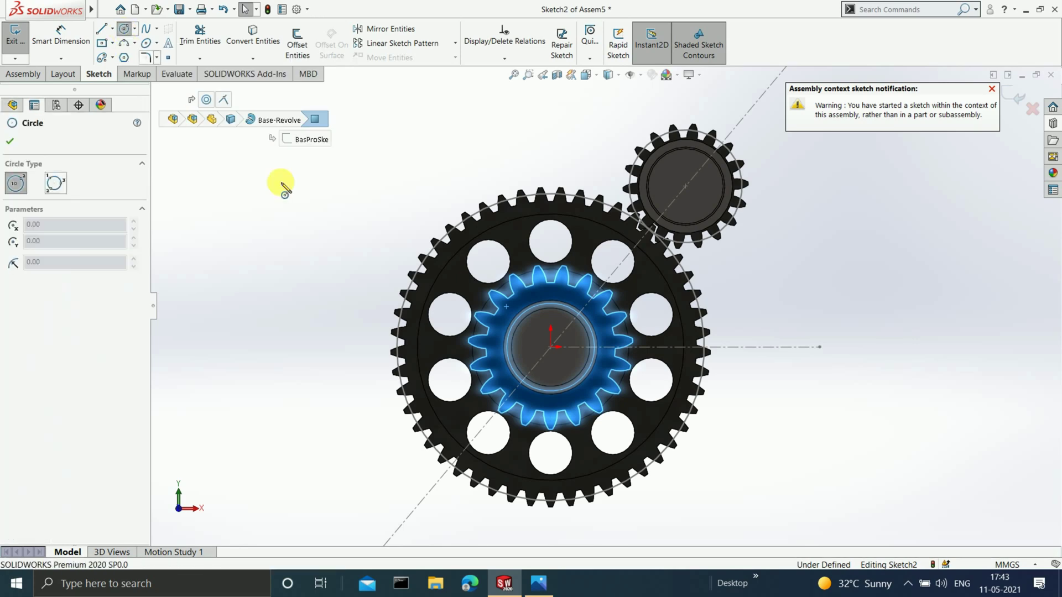
pyautogui.click(281, 347)
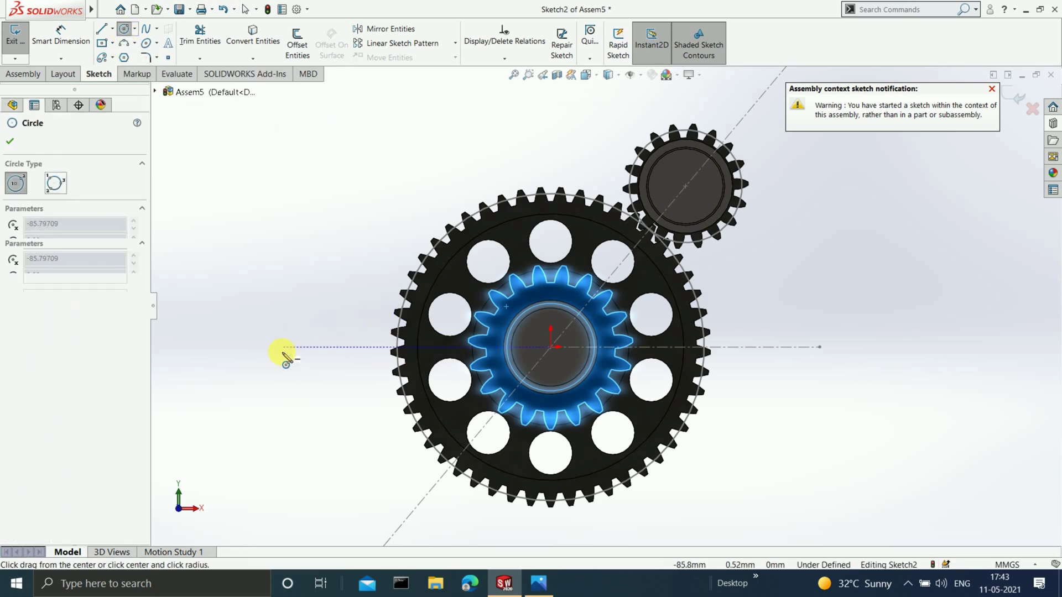
pyautogui.click(348, 526)
pyautogui.scroll(4, 321, 350)
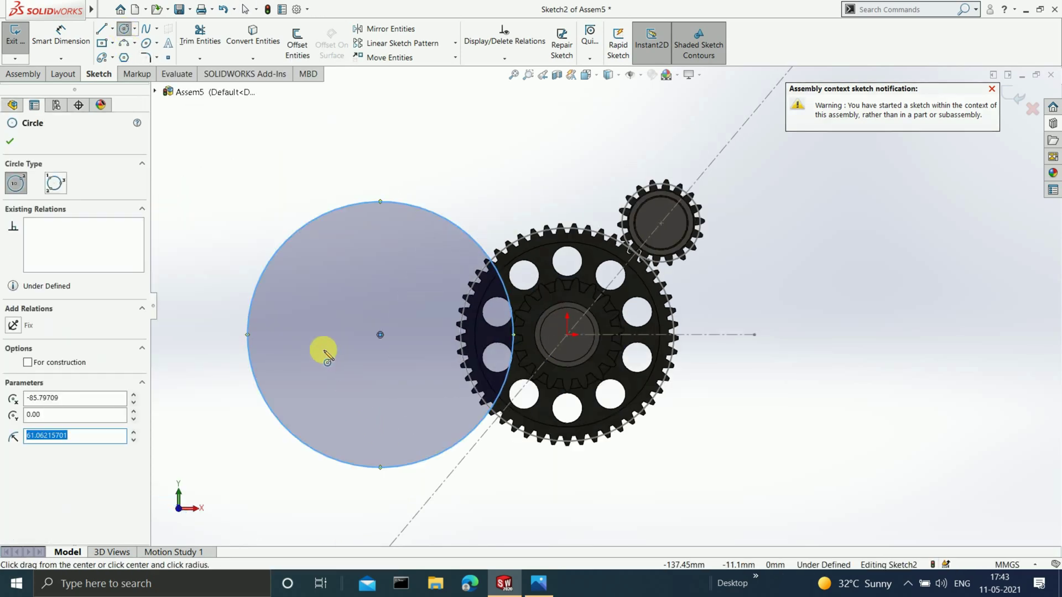
pyautogui.press('Escape')
pyautogui.scroll(-3, 458, 366)
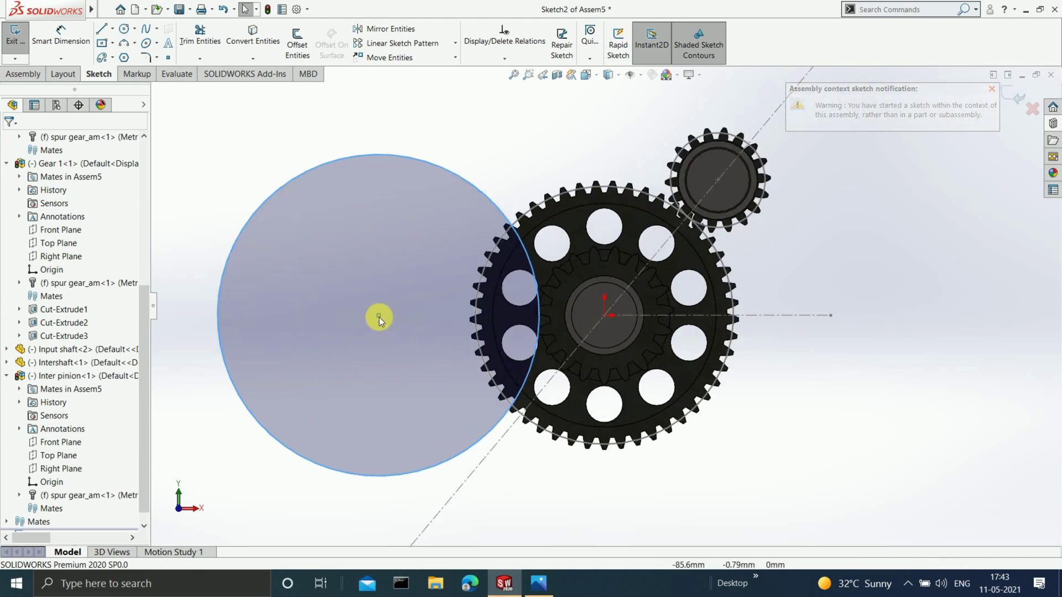
# Step: Add a horizontal relation between the circle's centre point and the sketch origin
pyautogui.click(378, 315)
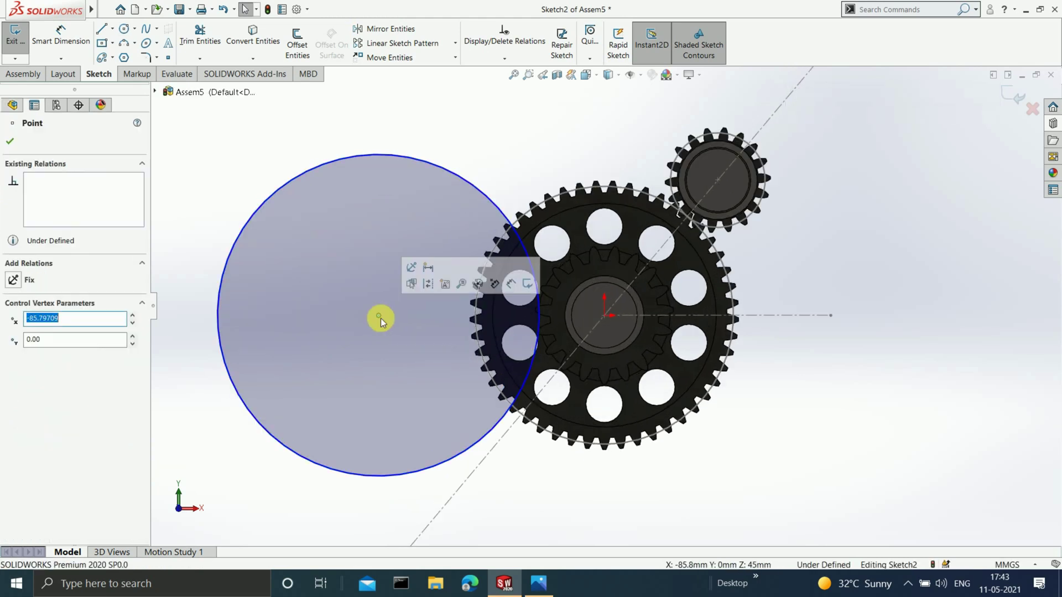
pyautogui.keyDown('ctrl'); pyautogui.click(604, 316); pyautogui.keyUp('ctrl')
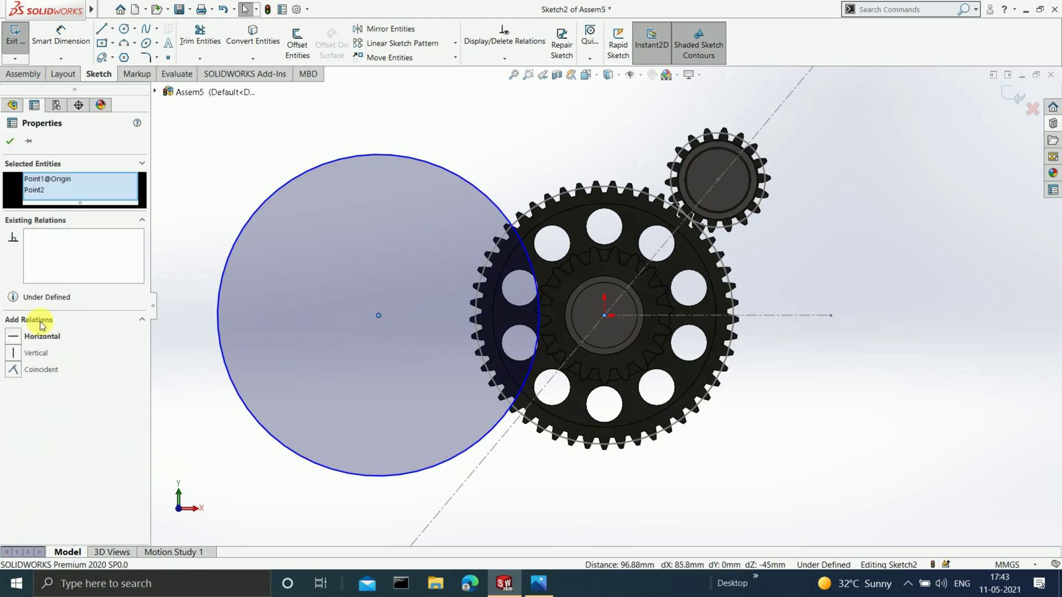
pyautogui.click(11, 142)
pyautogui.scroll(-3, 492, 291)
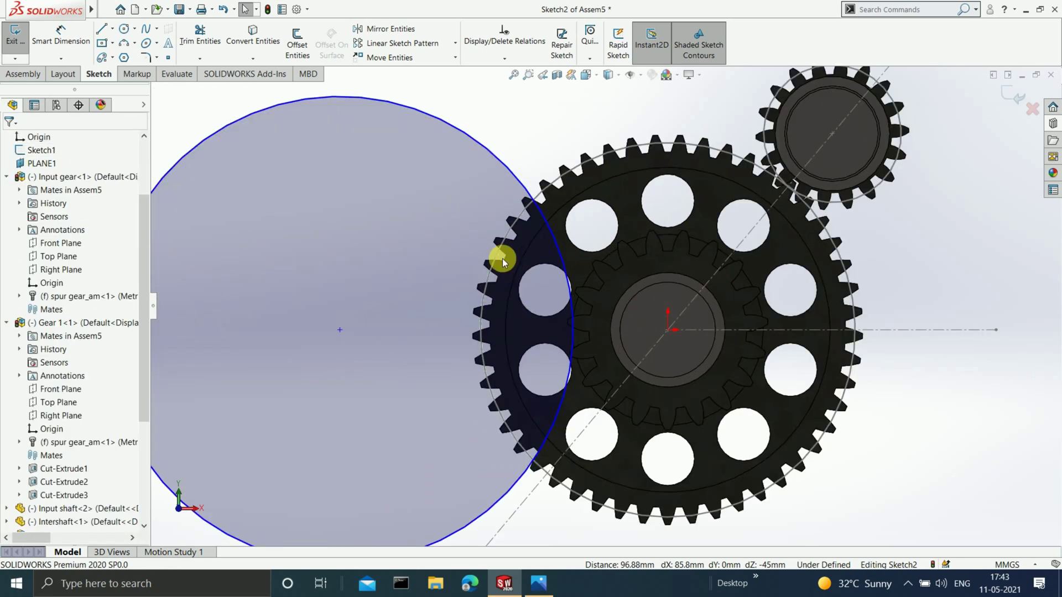
# Step: Dimension the left circle's diameter as 49*2.5, giving 122.50 mm
pyautogui.click(46, 32)
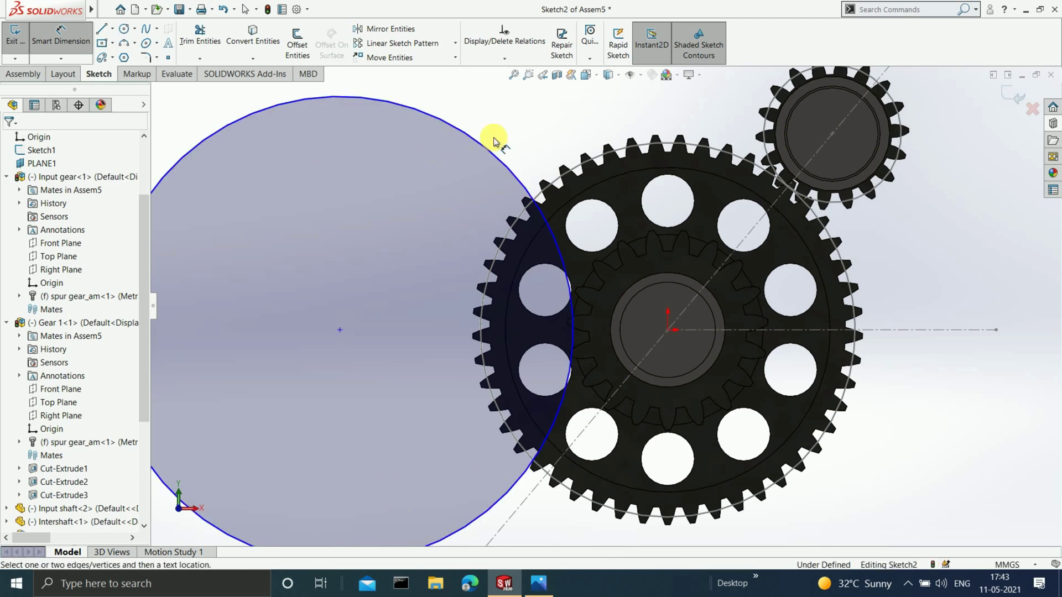
pyautogui.click(496, 158)
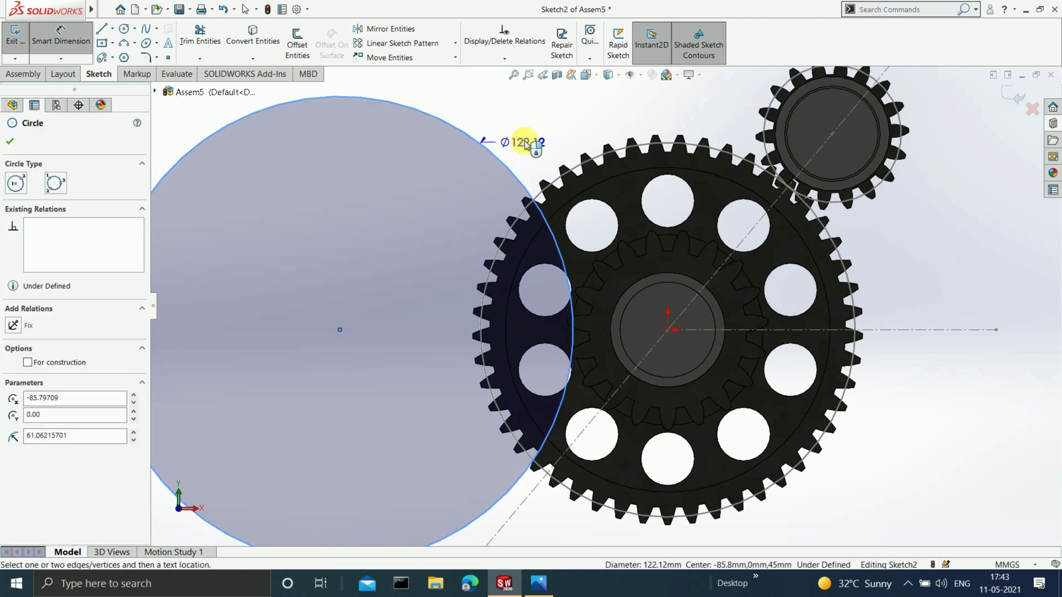
pyautogui.click(530, 144)
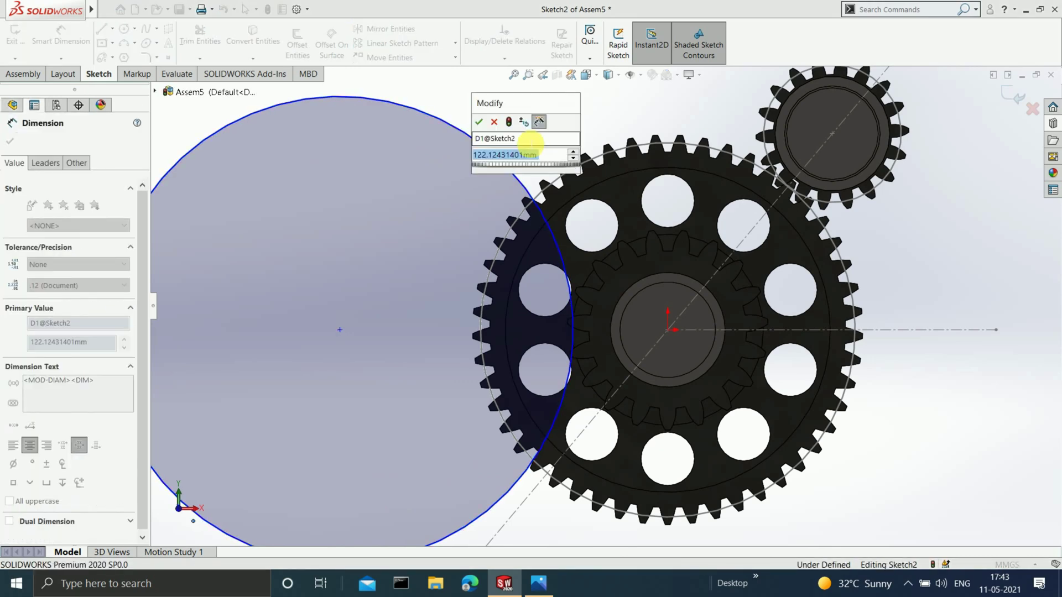
pyautogui.write('49')
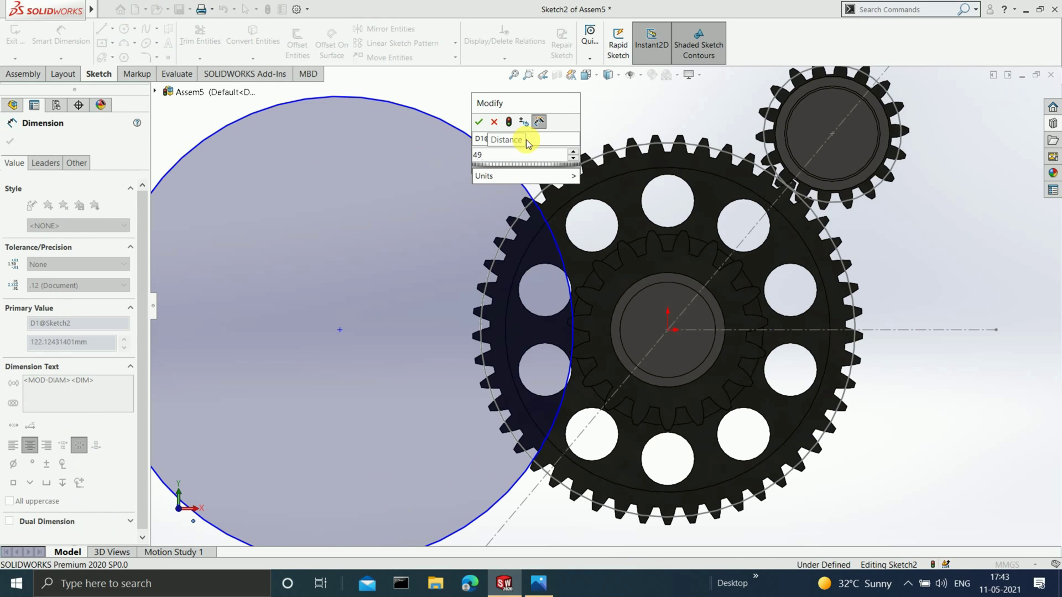
pyautogui.write('*2.5')
pyautogui.press('Return')
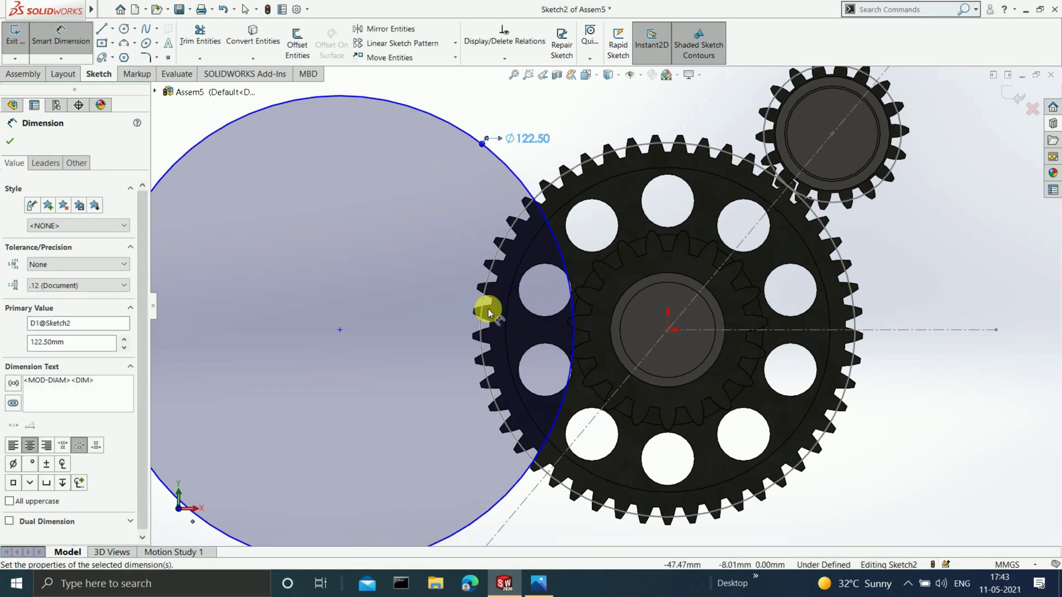
pyautogui.scroll(5, 450, 297)
pyautogui.scroll(-8, 502, 299)
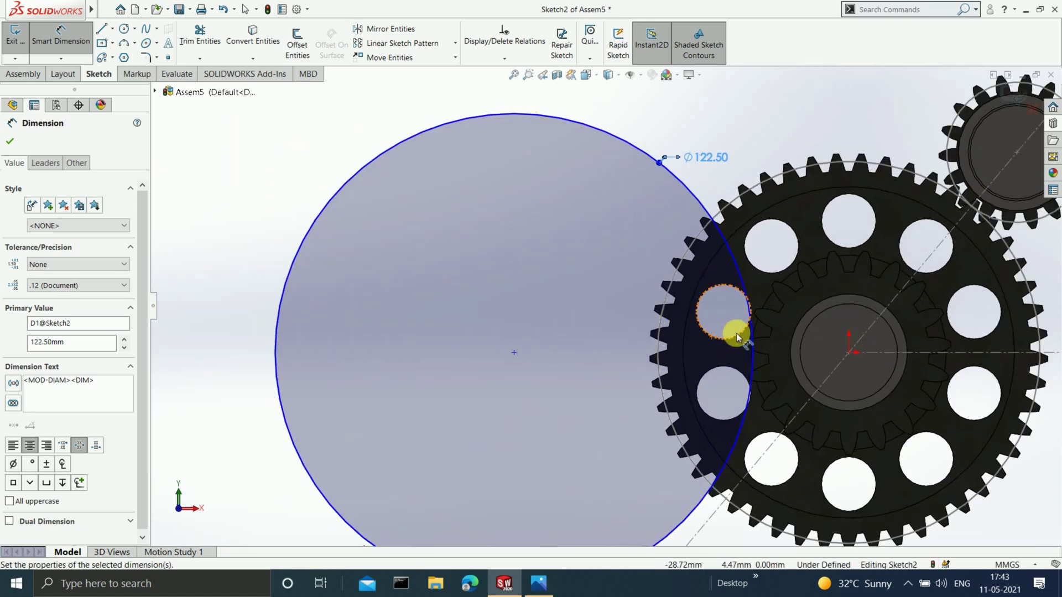
pyautogui.press('Escape')
pyautogui.scroll(3, 808, 333)
pyautogui.scroll(-3, 802, 318)
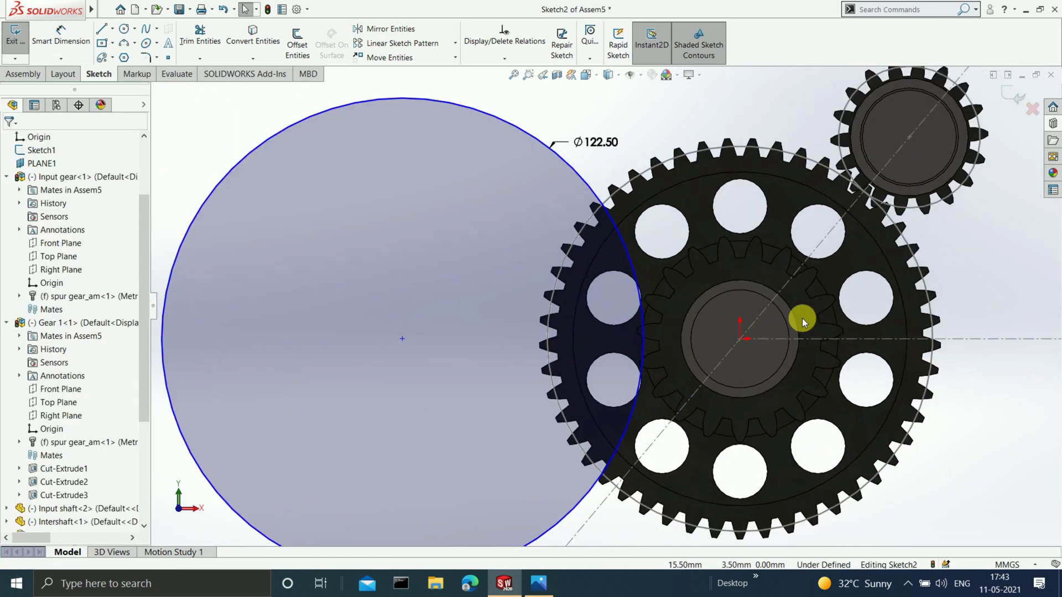
# Step: Sketch a second circle about 44 mm in diameter centred on the origin over the Inter pinion
pyautogui.click(126, 31)
pyautogui.click(739, 339)
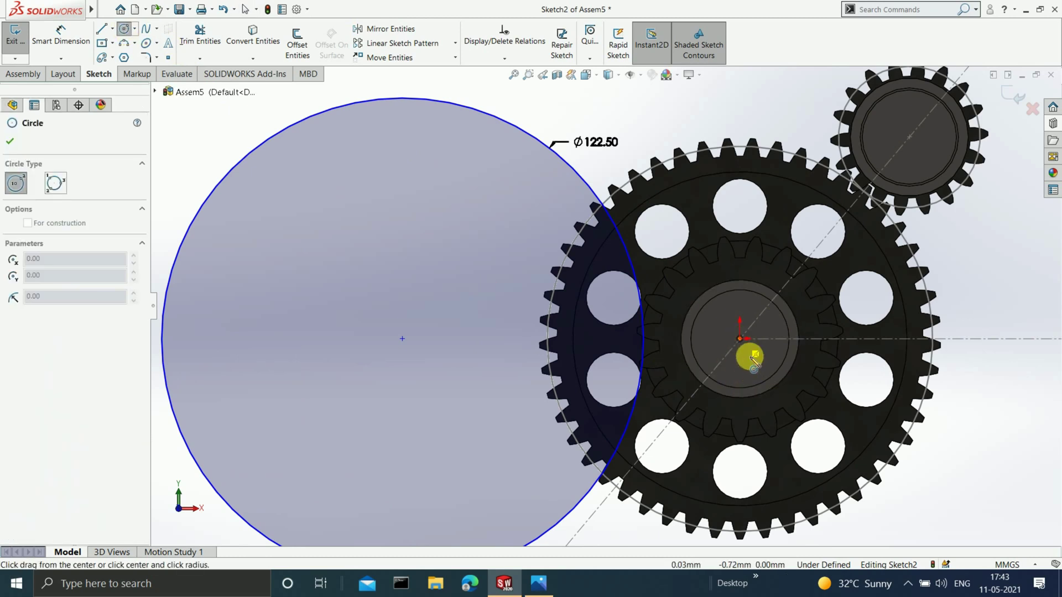
pyautogui.click(783, 419)
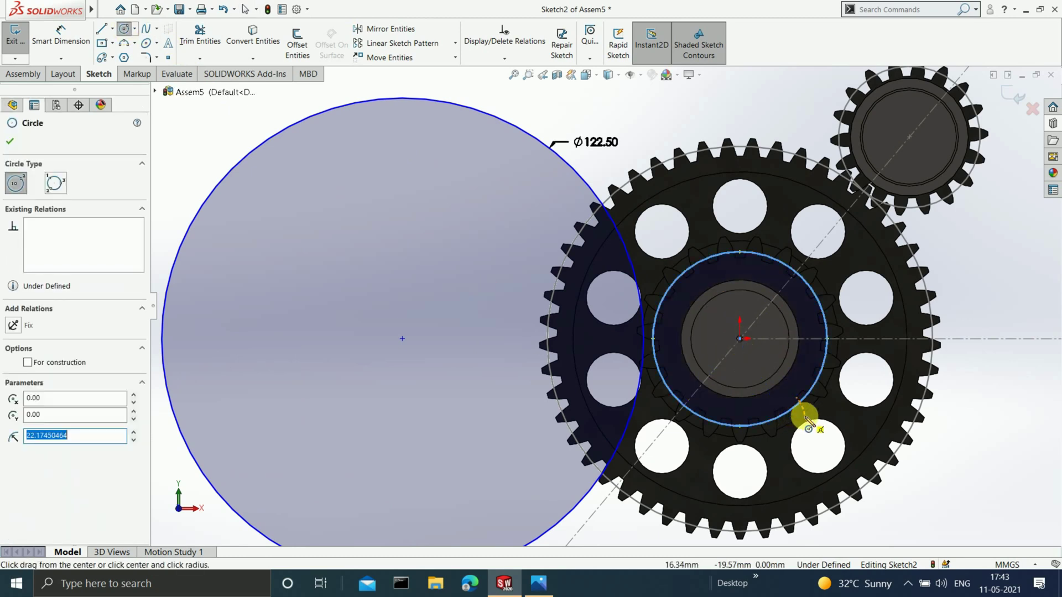
pyautogui.press('Escape')
pyautogui.scroll(-2, 770, 325)
pyautogui.scroll(5, 807, 337)
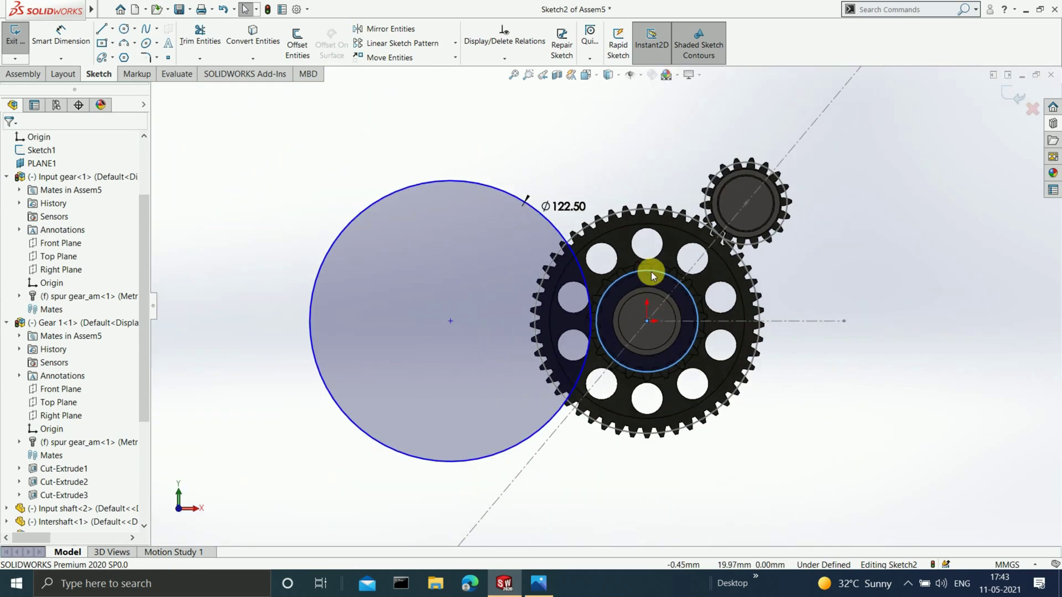
pyautogui.scroll(3, 651, 273)
pyautogui.scroll(-3, 663, 285)
# Step: Dimension the diameter of the circle around the origin as 19*2.5, giving 47.50 mm
pyautogui.click(53, 39)
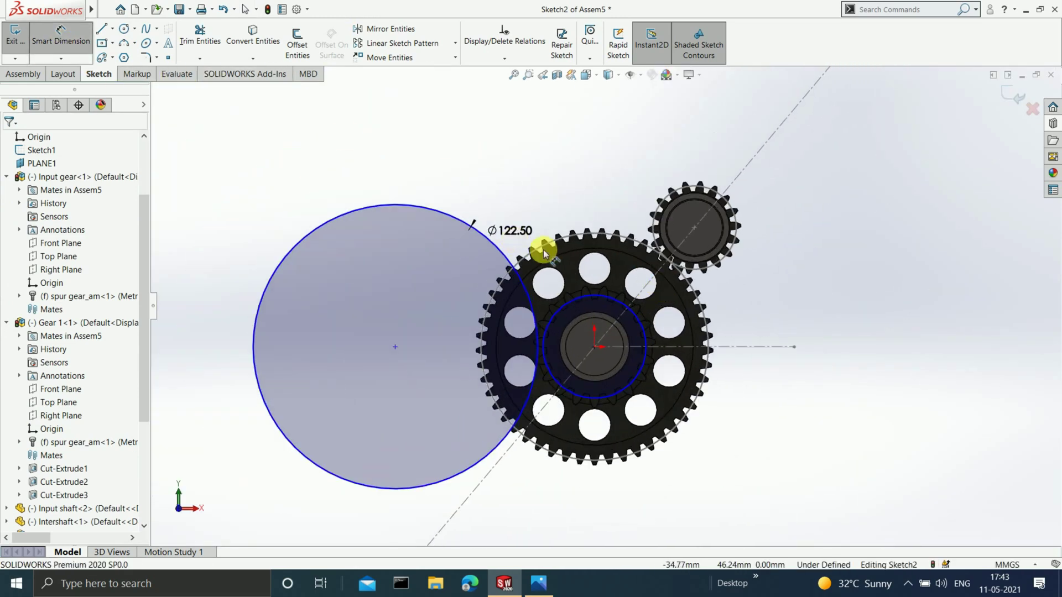
pyautogui.scroll(-3, 605, 339)
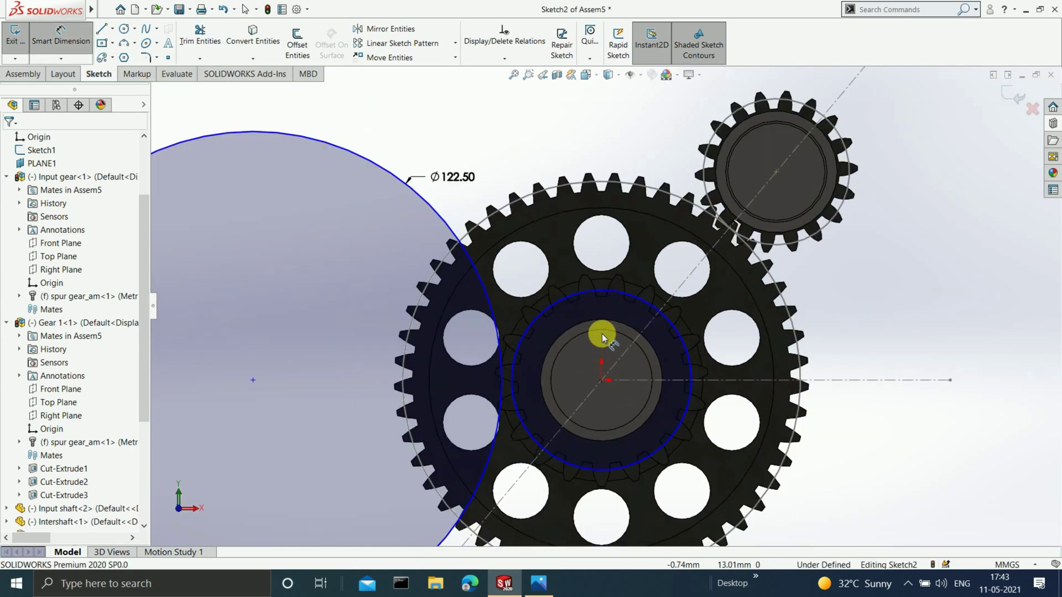
pyautogui.click(689, 359)
pyautogui.click(860, 354)
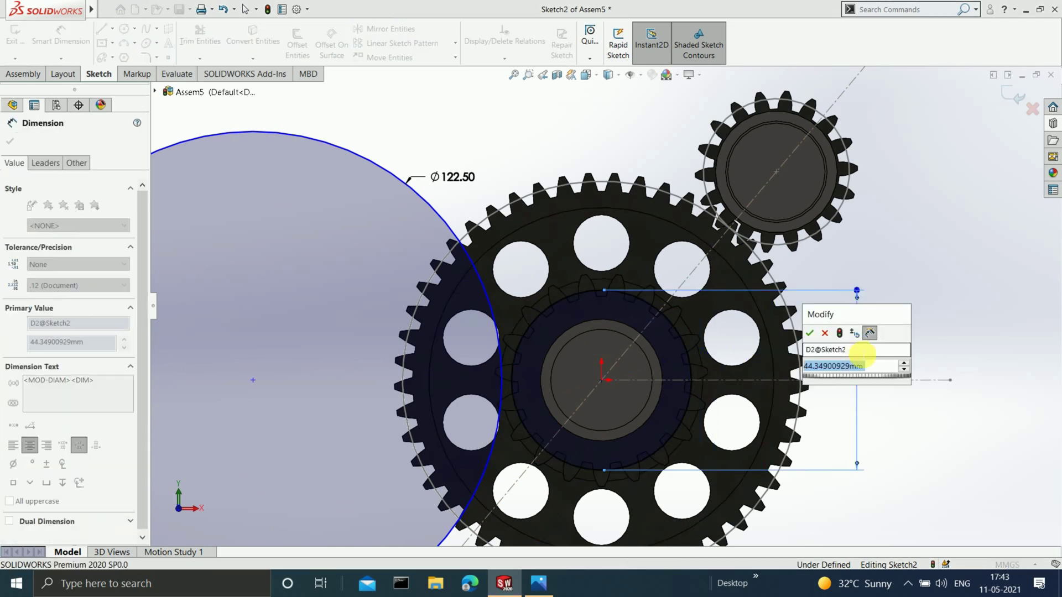
pyautogui.write('19')
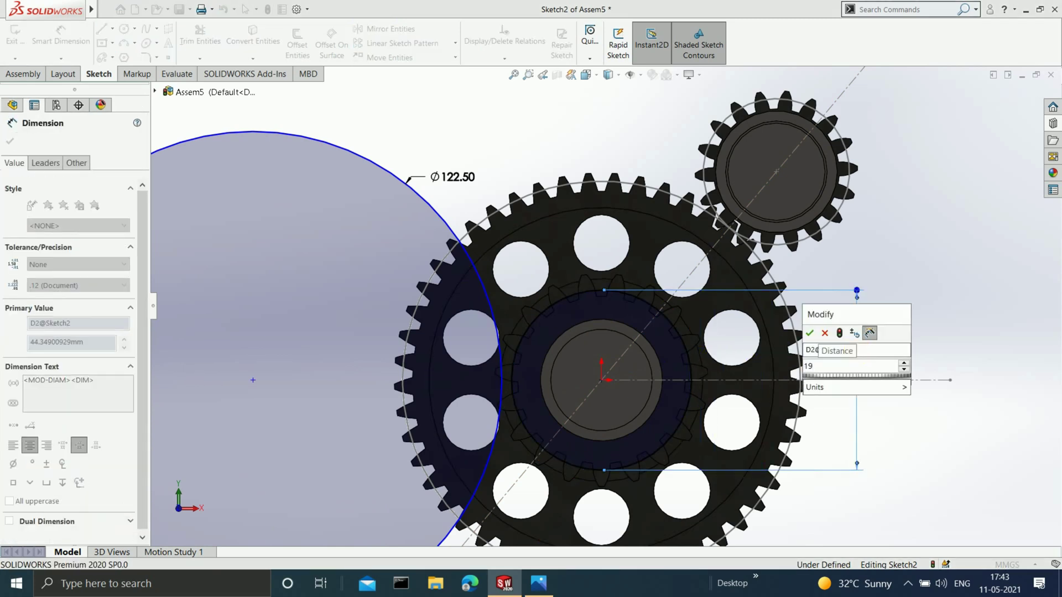
pyautogui.write('*2.5')
pyautogui.press('Return')
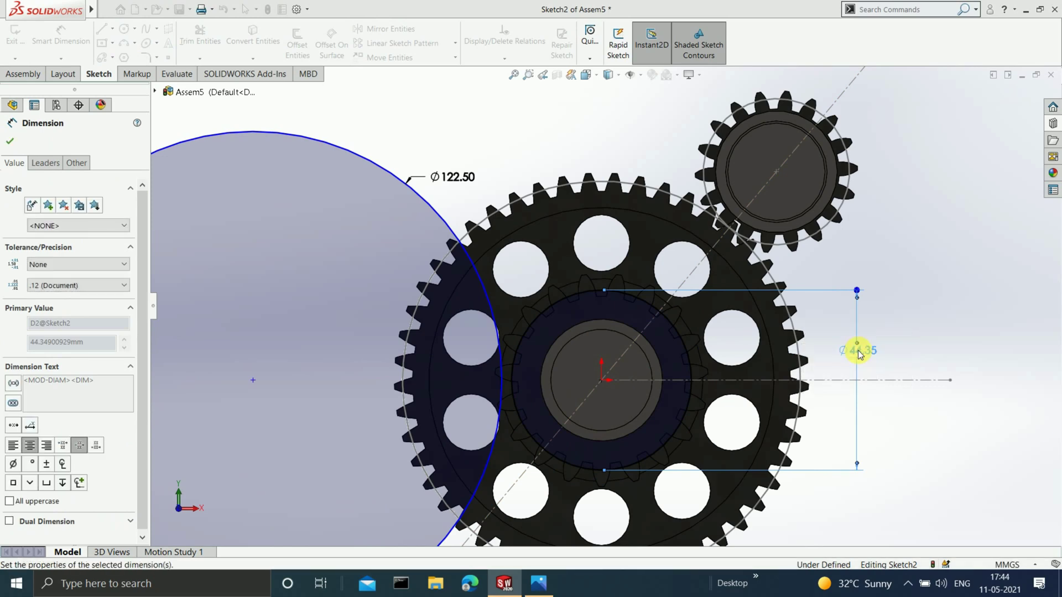
pyautogui.scroll(5, 487, 419)
pyautogui.scroll(-1, 534, 374)
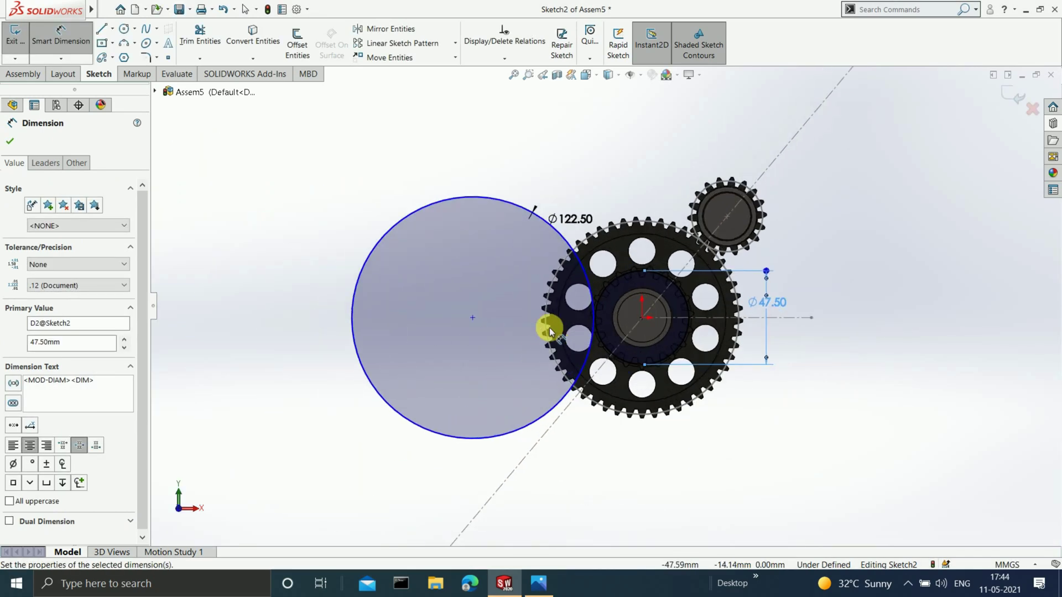
pyautogui.scroll(-5, 636, 339)
pyautogui.scroll(2, 631, 332)
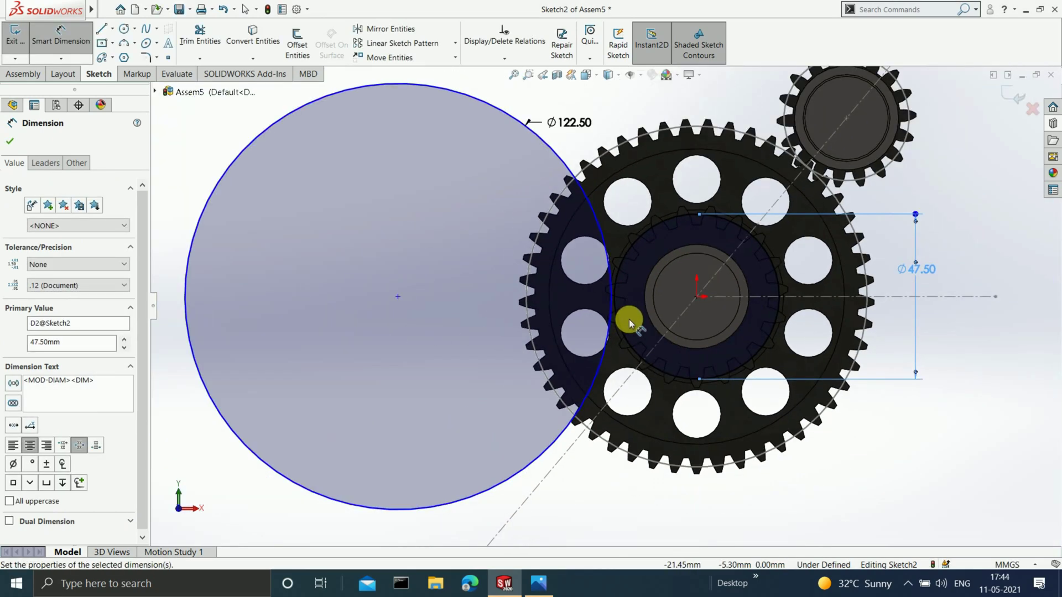
pyautogui.scroll(2, 629, 323)
pyautogui.press('Escape')
# Step: Add a tangent relation between the 47.50 mm pinion circle and the 122.50 mm circle
pyautogui.scroll(-4, 624, 332)
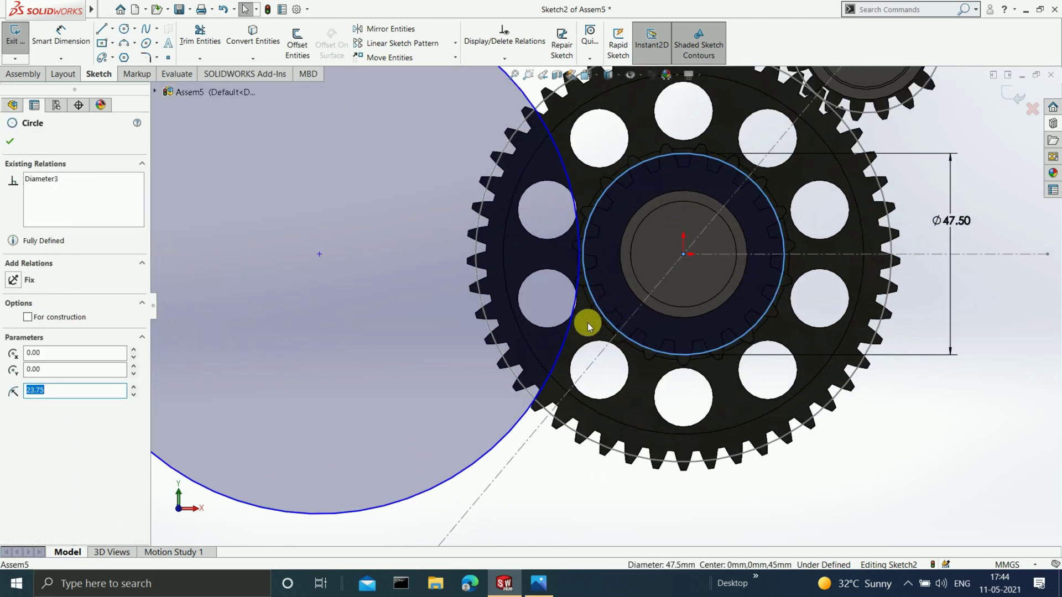
pyautogui.keyDown('ctrl'); pyautogui.click(566, 336); pyautogui.keyUp('ctrl')
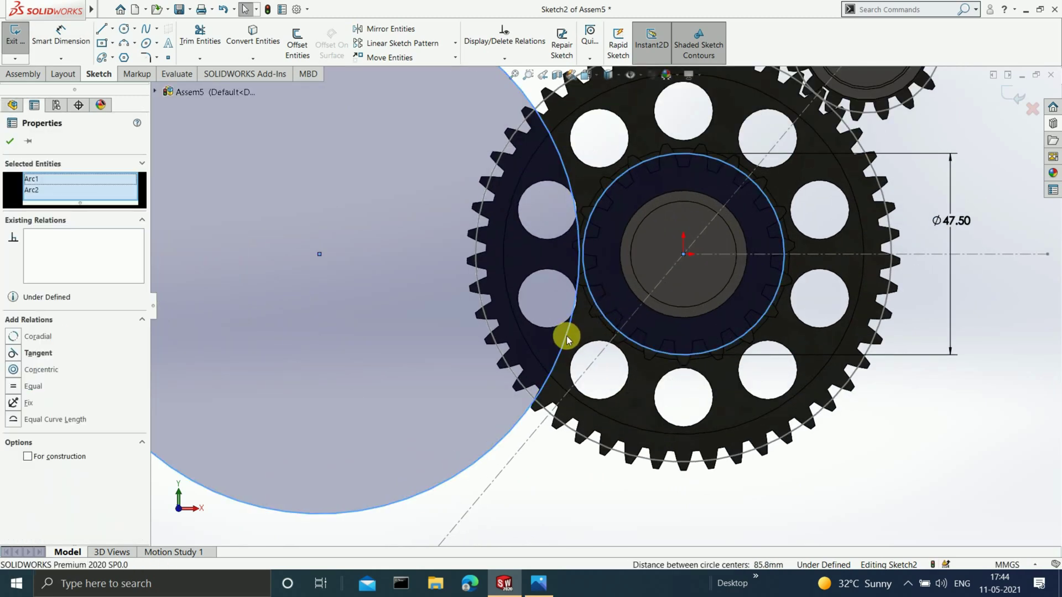
pyautogui.click(16, 353)
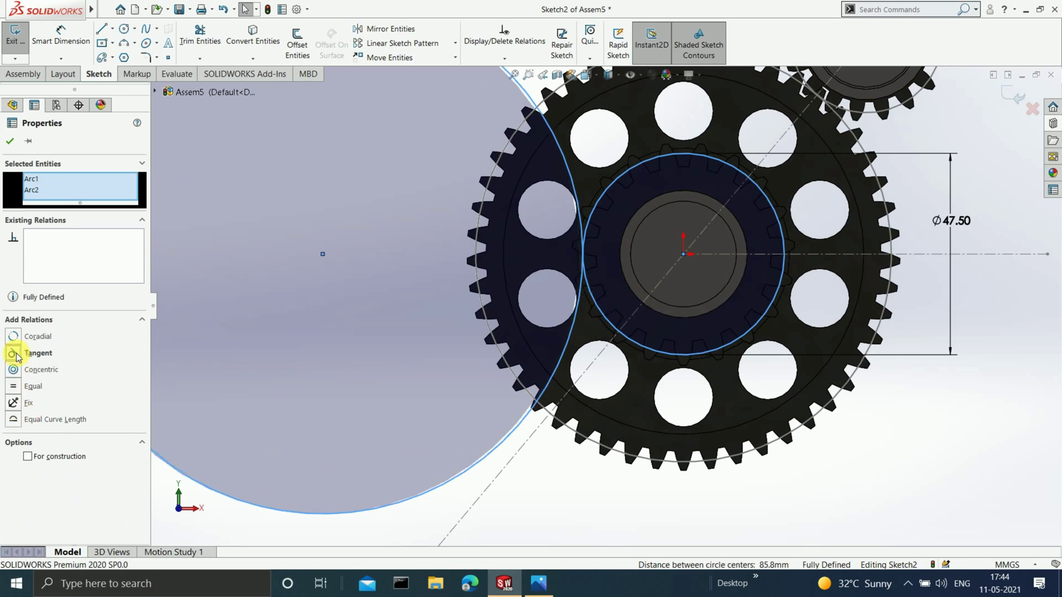
pyautogui.click(9, 145)
# Step: Exit the pitch-circle sketch, keeping its two circles, and return to the assembly
pyautogui.scroll(4, 518, 403)
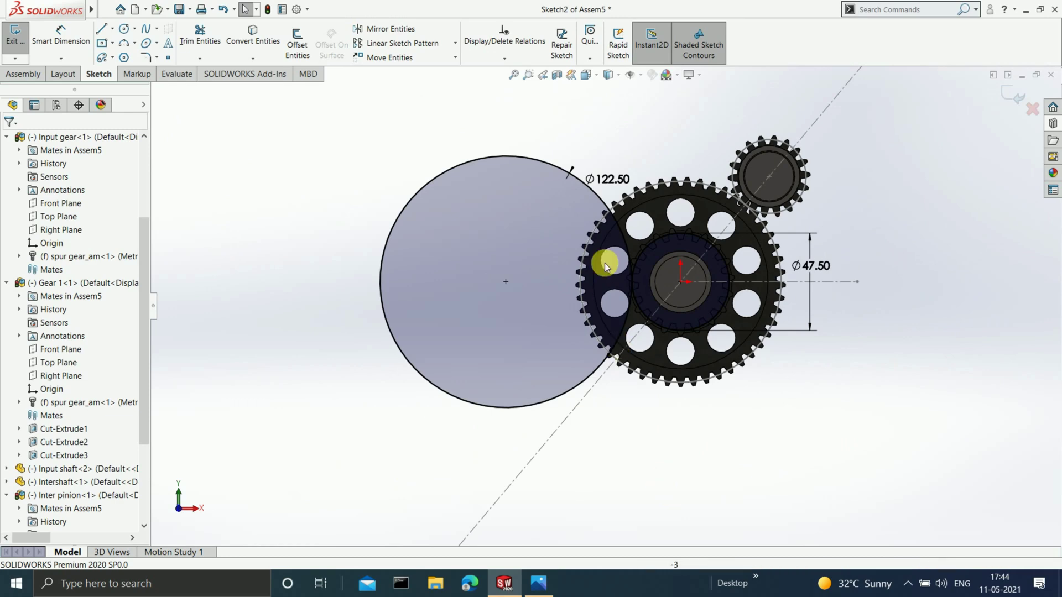
pyautogui.scroll(3, 606, 267)
pyautogui.scroll(-2, 652, 268)
pyautogui.click(1006, 96)
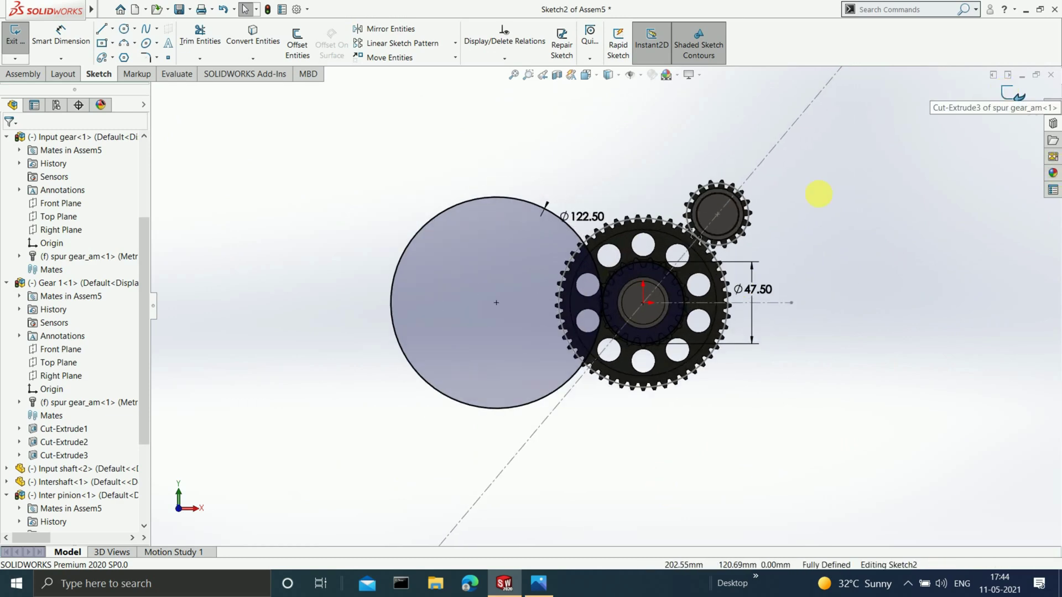
pyautogui.scroll(-2, 686, 265)
pyautogui.click(719, 267)
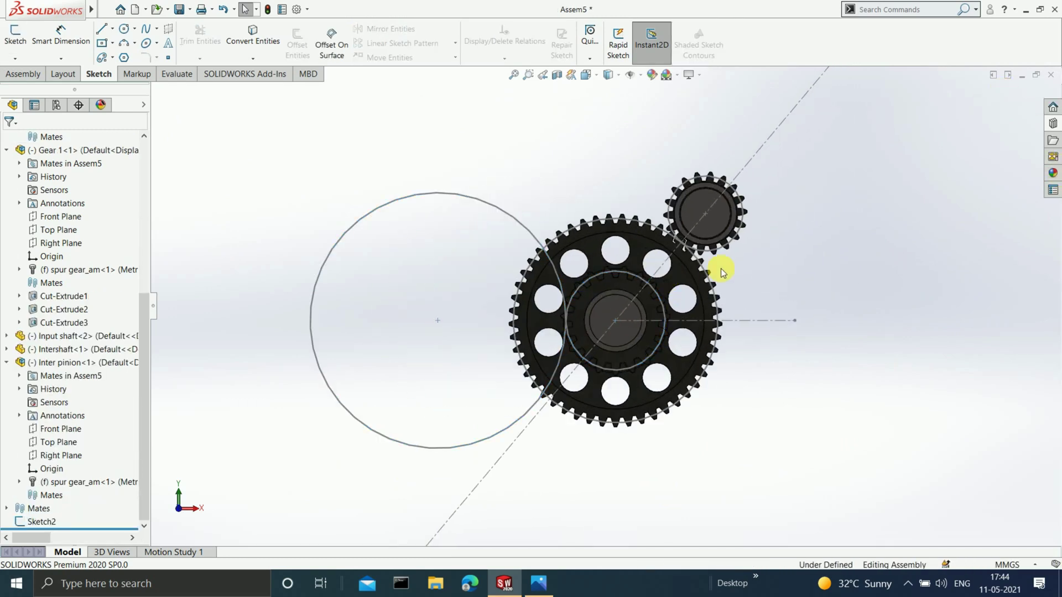
# Step: Create a reference plane offset 1 mm inward from the Inter pinion's outer side face, using the flipped offset direction
pyautogui.scroll(-2, 704, 308)
pyautogui.moveTo(704, 308)
pyautogui.mouseDown(button='middle')
pyautogui.moveTo(742, 331)
pyautogui.moveTo(765, 397)
pyautogui.moveTo(407, 194)
pyautogui.mouseUp(button='middle')
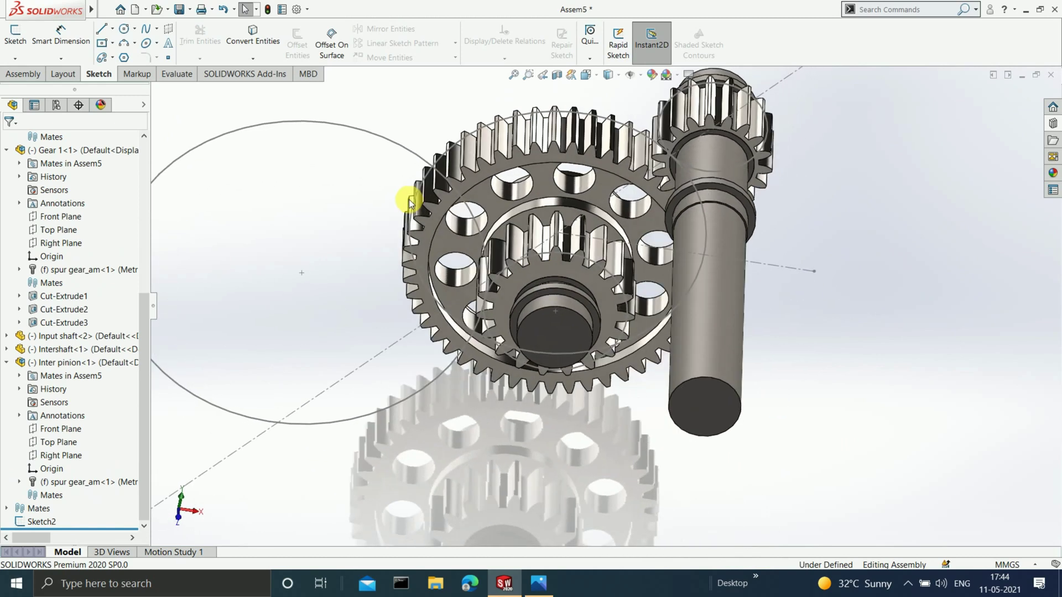
pyautogui.scroll(2, 393, 186)
pyautogui.click(25, 76)
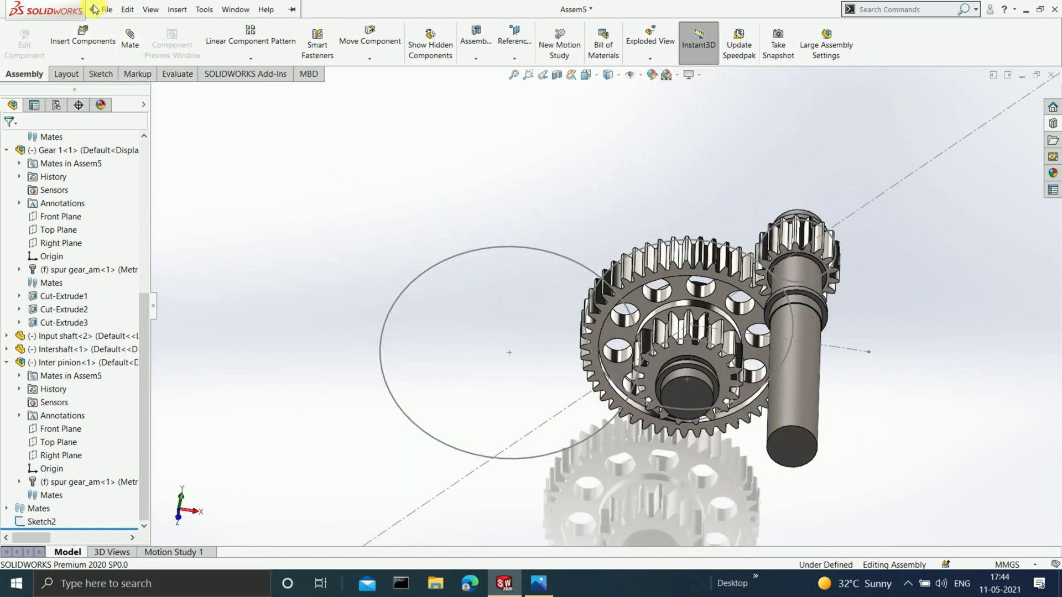
pyautogui.click(176, 9)
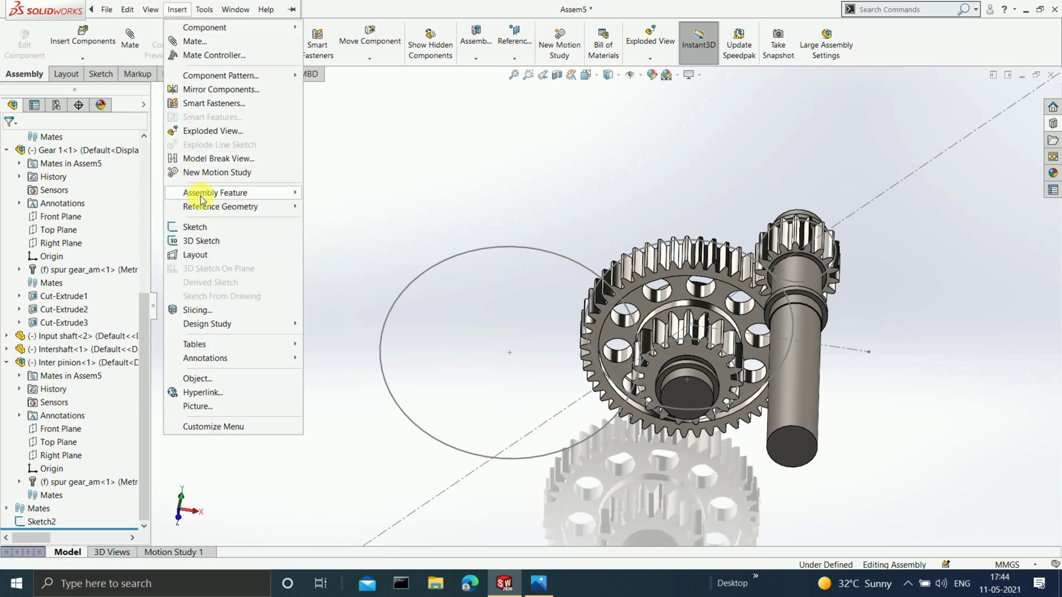
pyautogui.moveTo(208, 208)
pyautogui.click(313, 206)
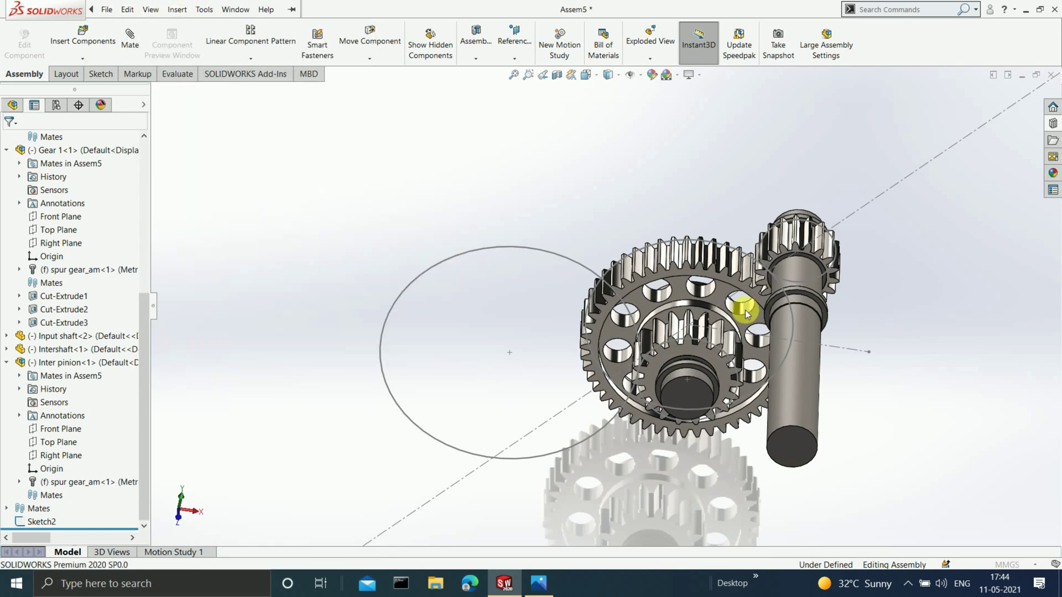
pyautogui.scroll(-3, 741, 303)
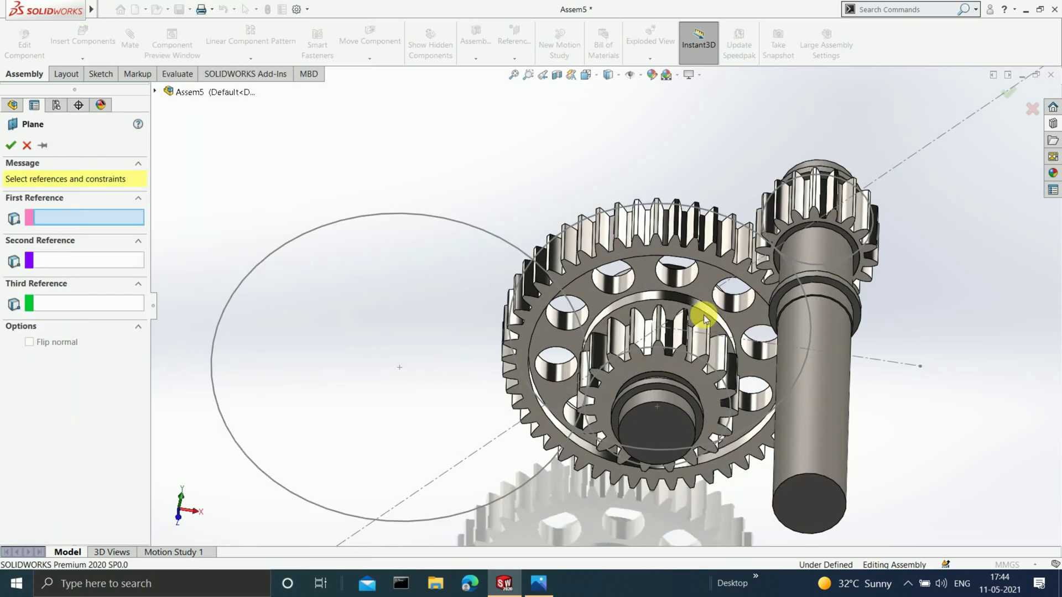
pyautogui.click(613, 379)
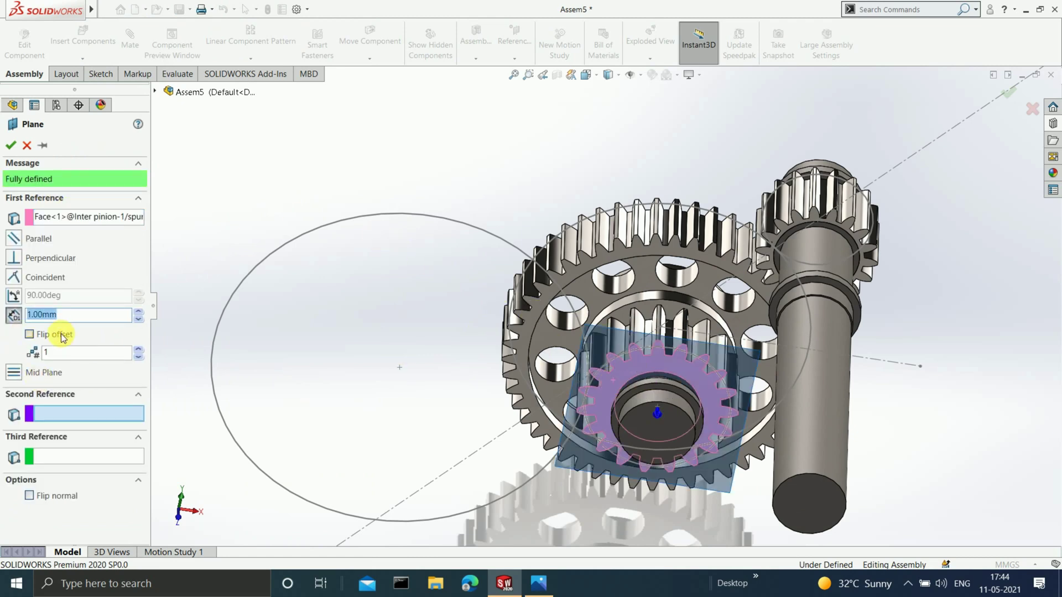
pyautogui.scroll(-3, 617, 361)
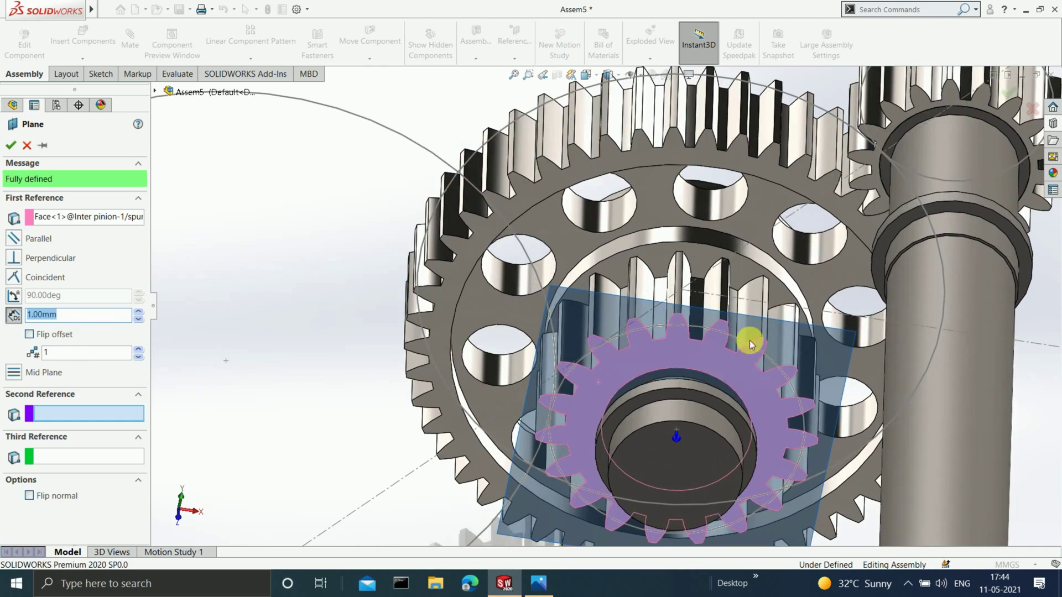
pyautogui.moveTo(848, 351); pyautogui.dragTo(765, 467, button='middle')
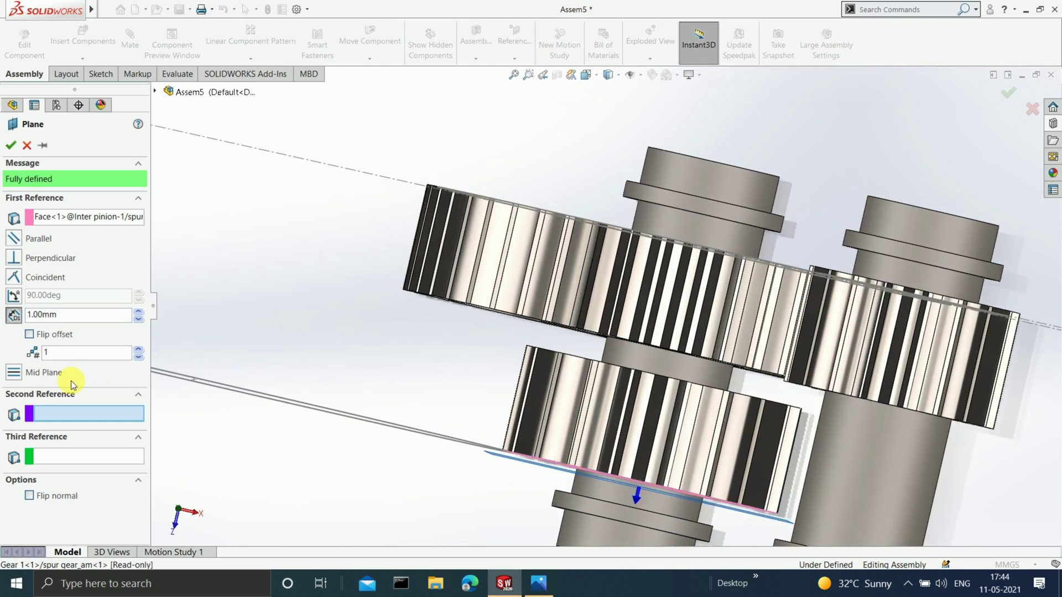
pyautogui.click(29, 334)
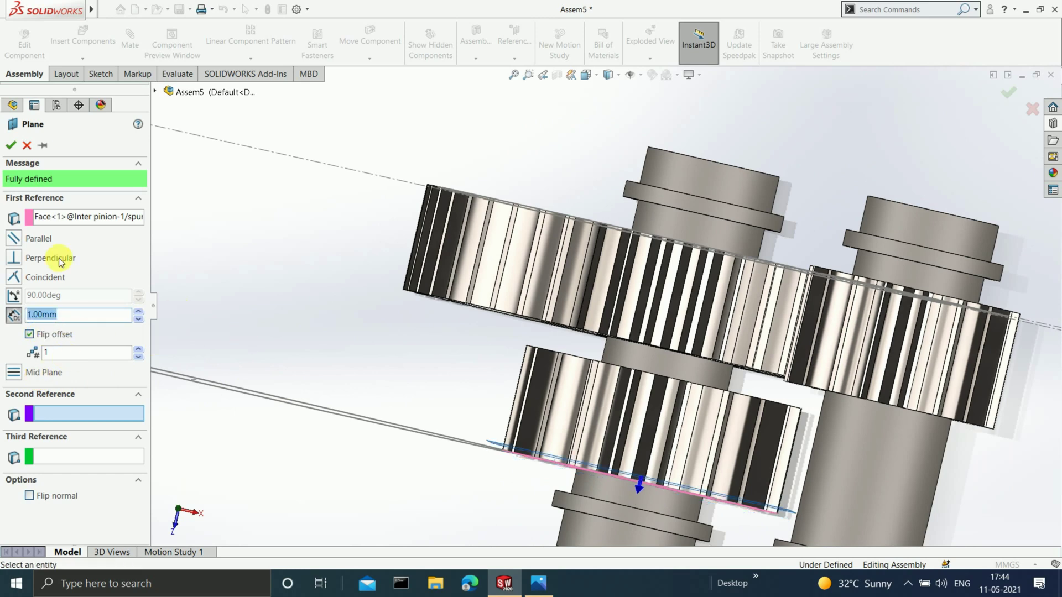
pyautogui.click(13, 146)
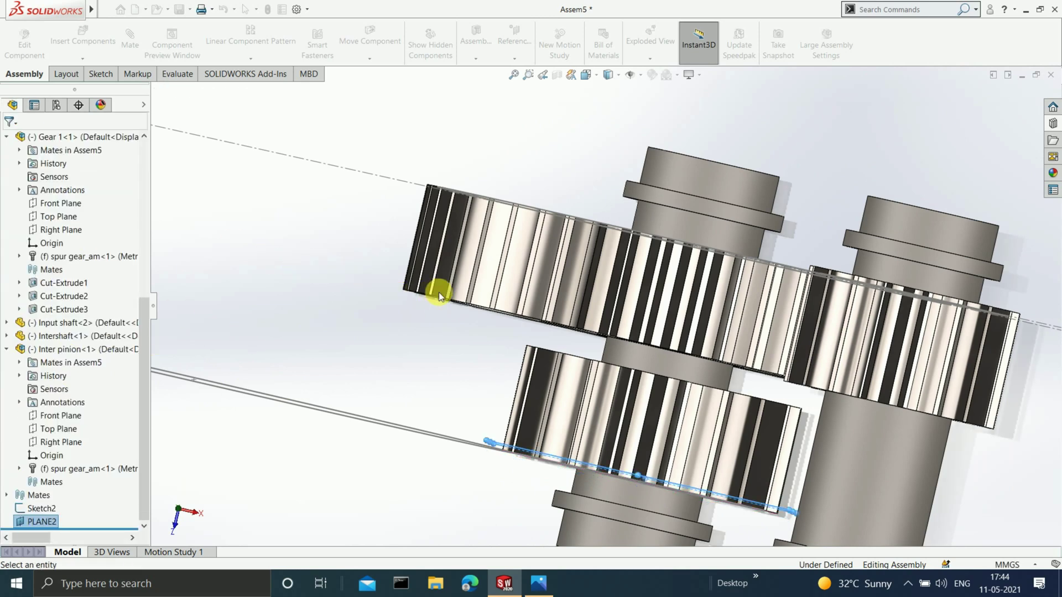
# Step: Insert the Output gear component and place it freely near the large pitch circle
pyautogui.scroll(3, 439, 292)
pyautogui.moveTo(561, 377); pyautogui.dragTo(553, 276, button='middle')
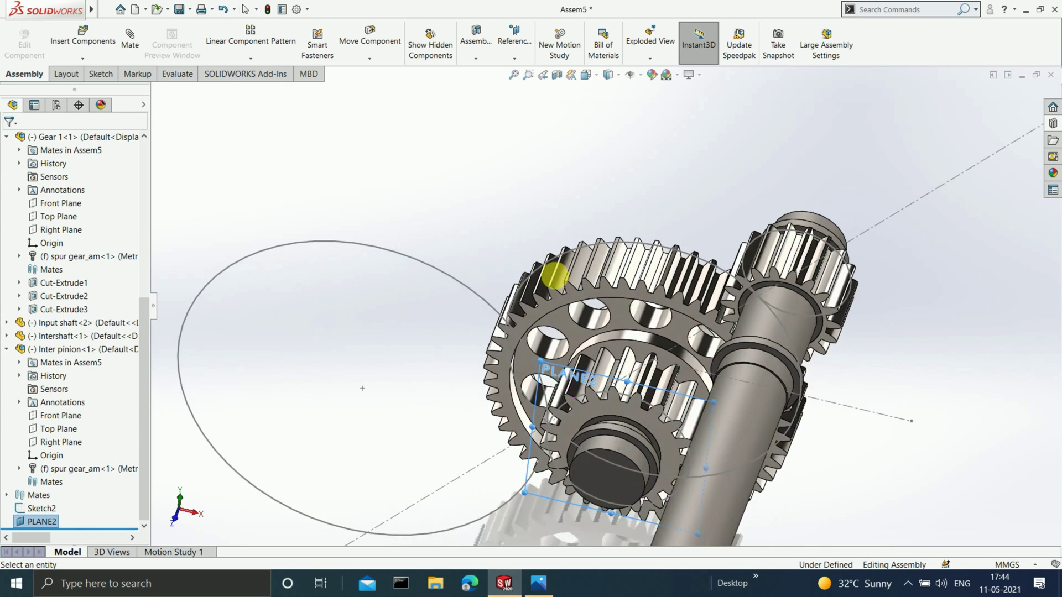
pyautogui.scroll(1, 501, 317)
pyautogui.click(83, 37)
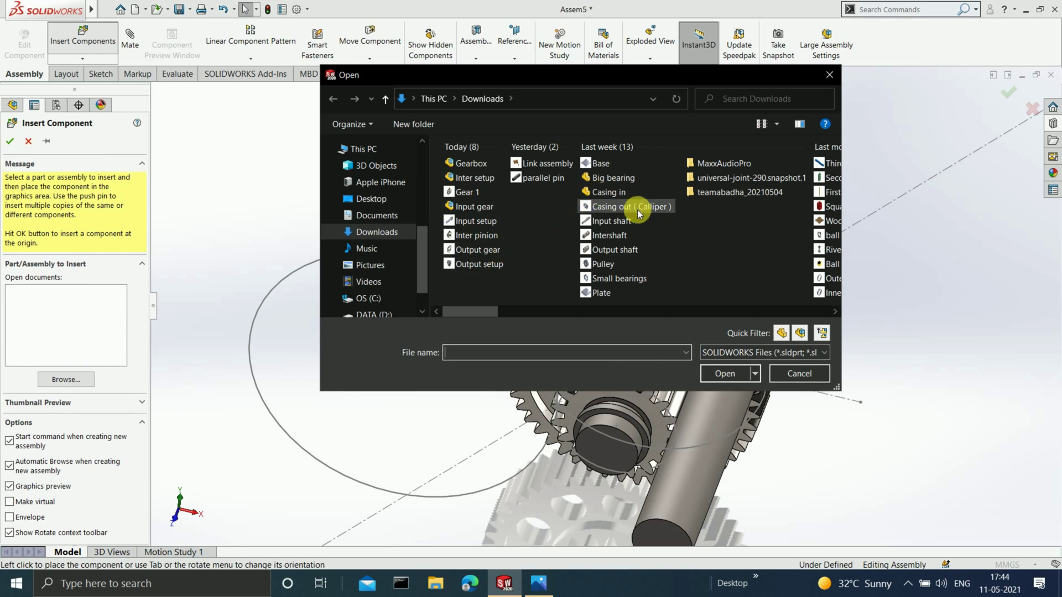
pyautogui.click(479, 250)
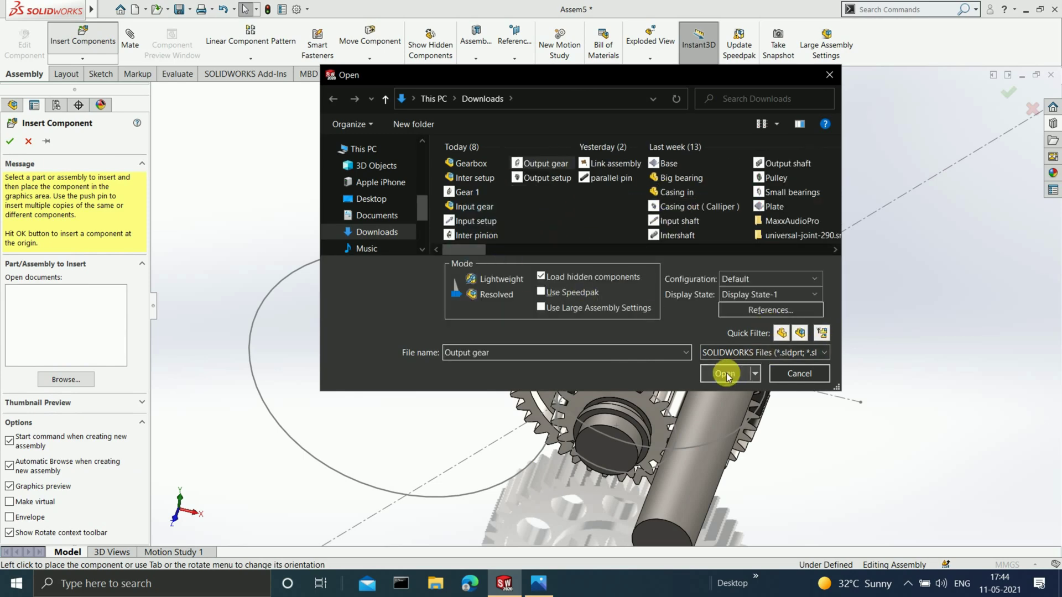
pyautogui.click(723, 373)
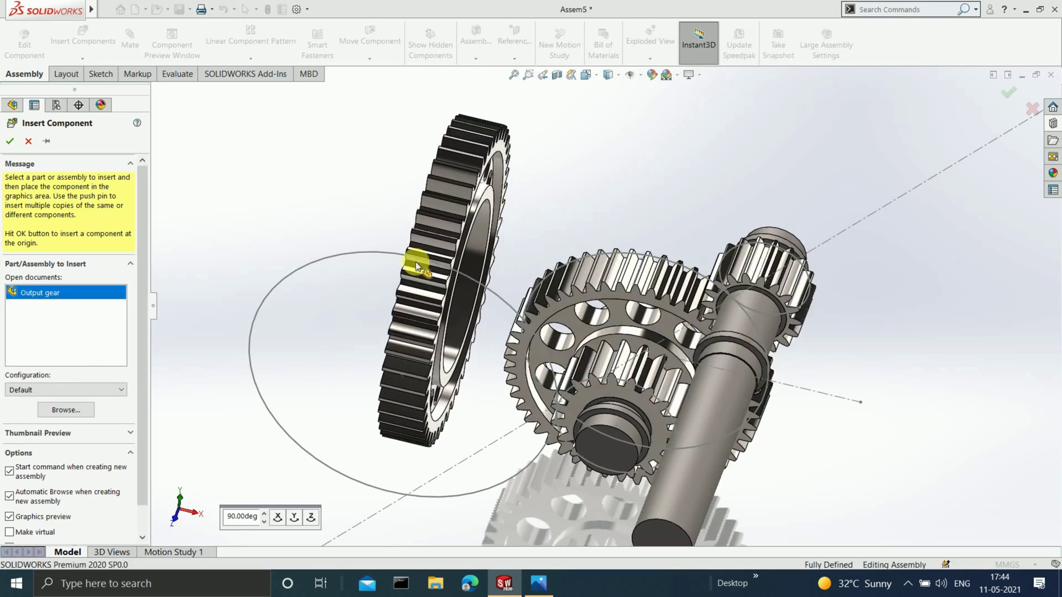
pyautogui.click(416, 256)
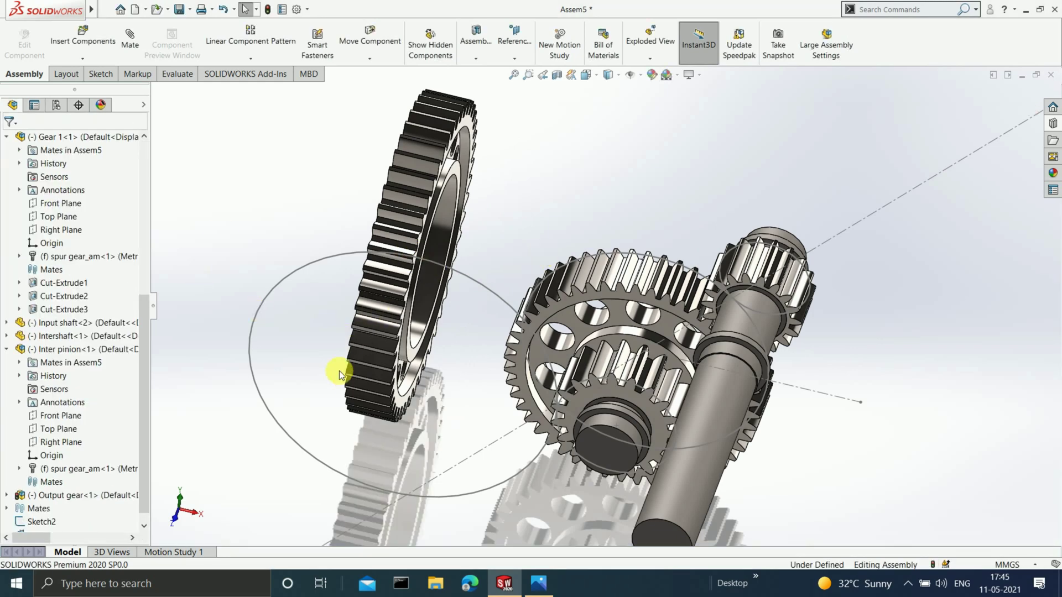
# Step: Mate the Output gear's annular side face coincident with PLANE2, using the aligned orientation
pyautogui.scroll(2, 343, 376)
pyautogui.scroll(-1, 410, 344)
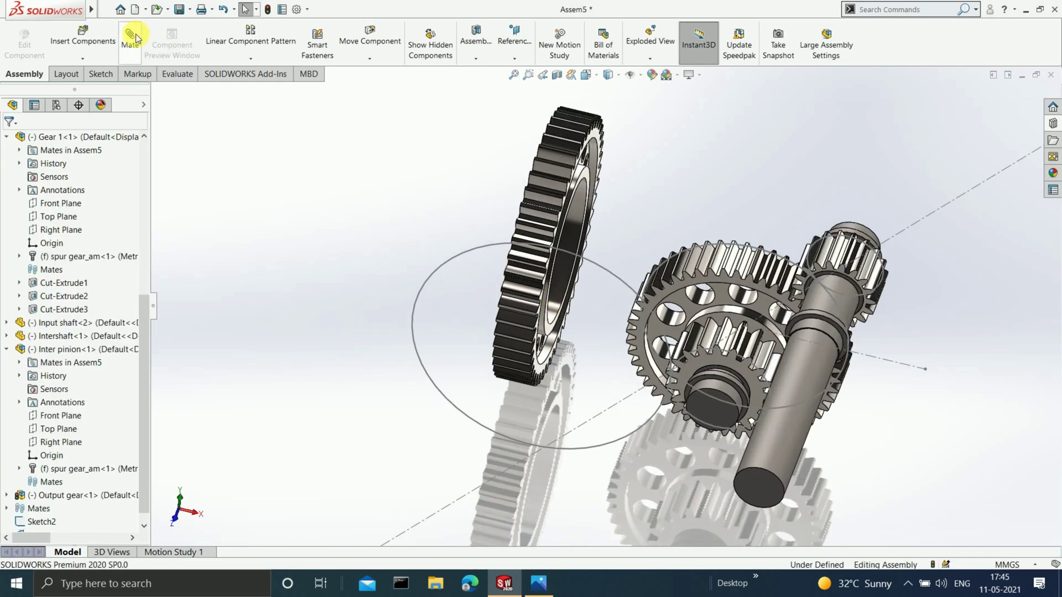
pyautogui.scroll(-1, 512, 198)
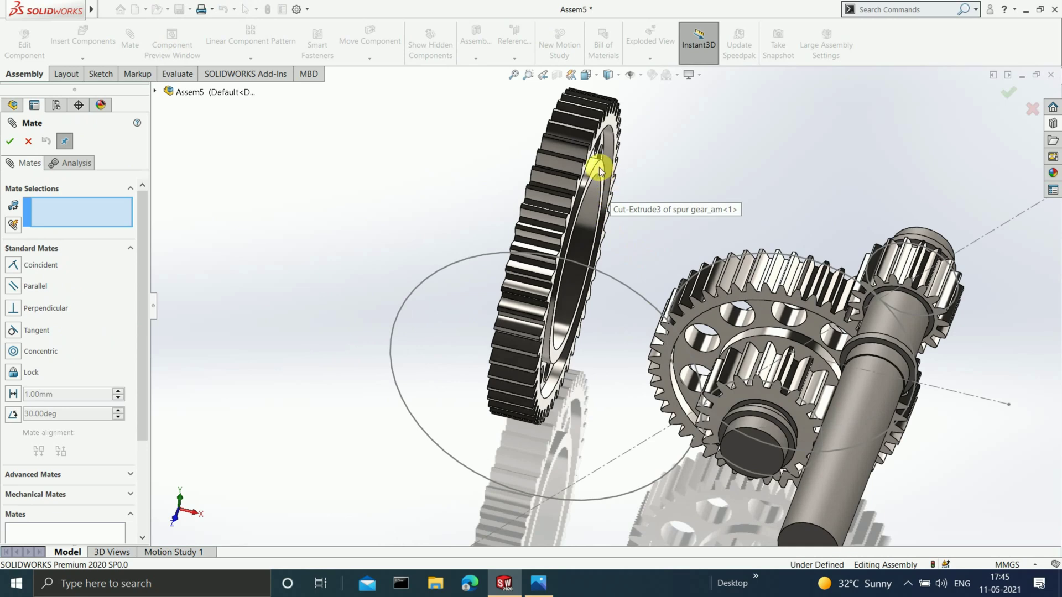
pyautogui.click(600, 171)
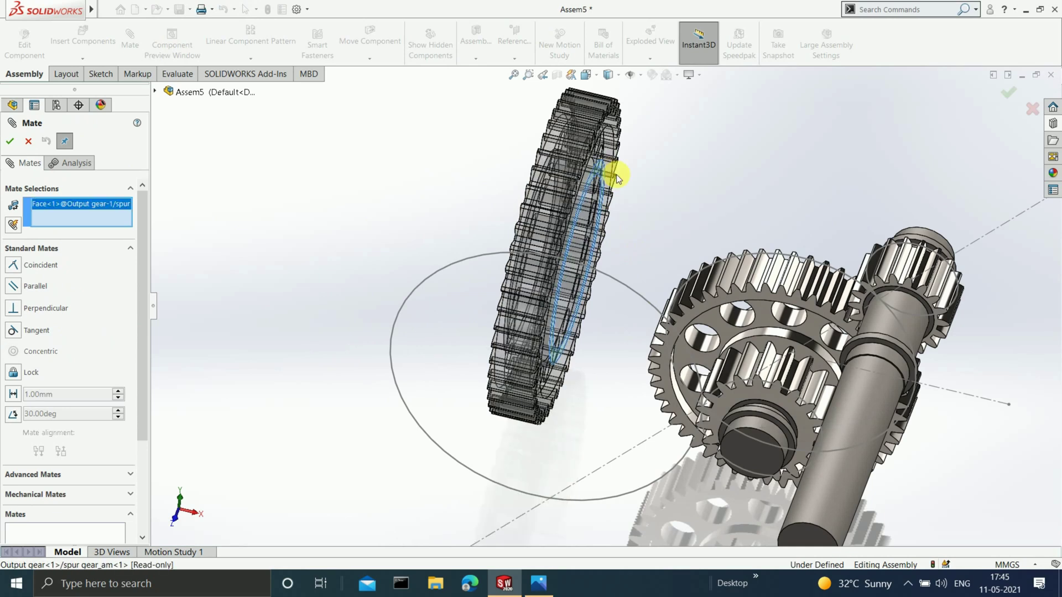
pyautogui.click(155, 92)
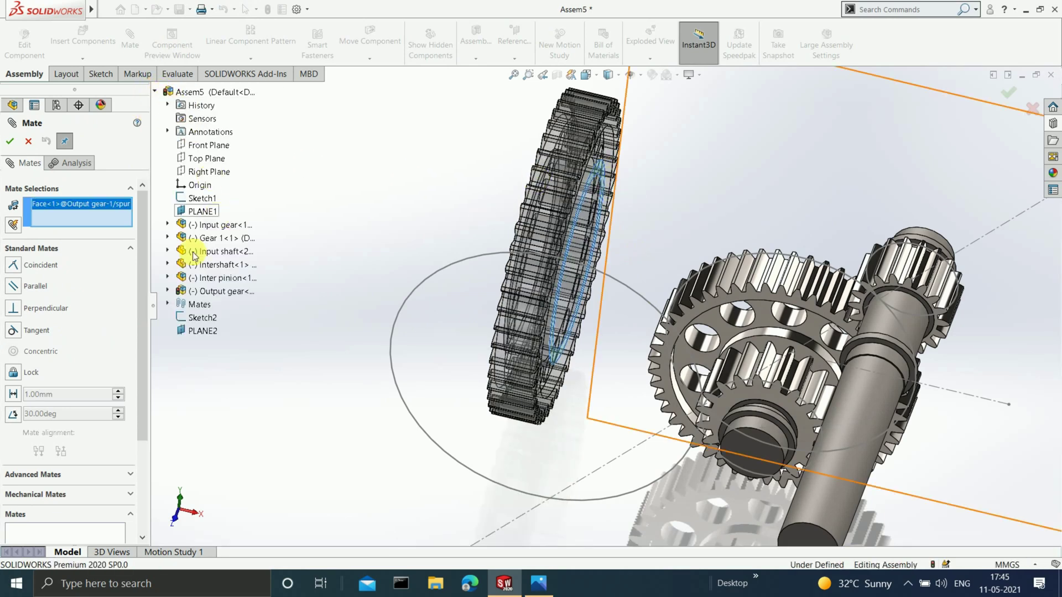
pyautogui.click(197, 330)
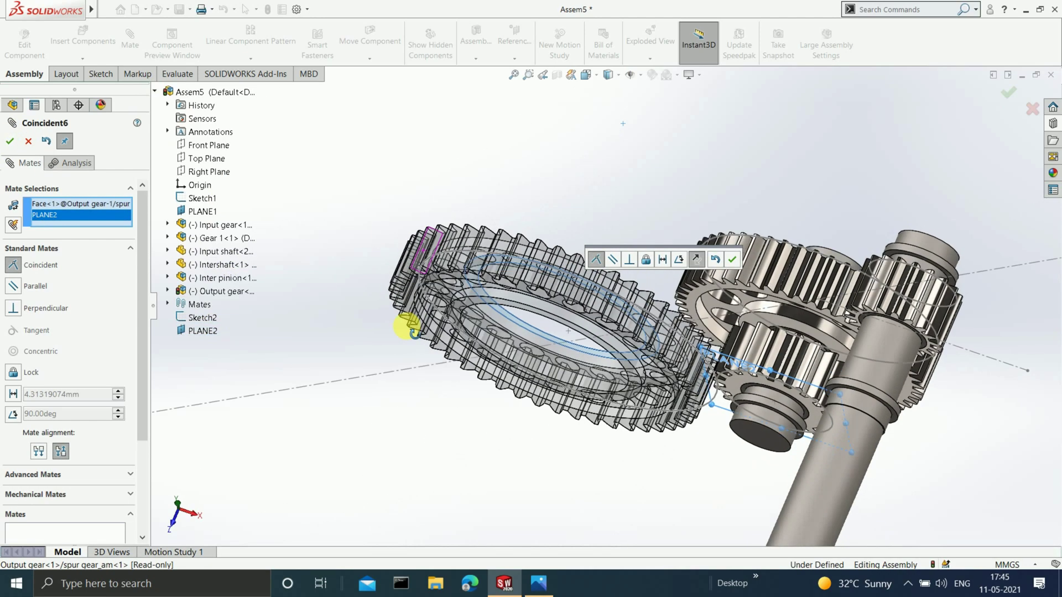
pyautogui.click(38, 452)
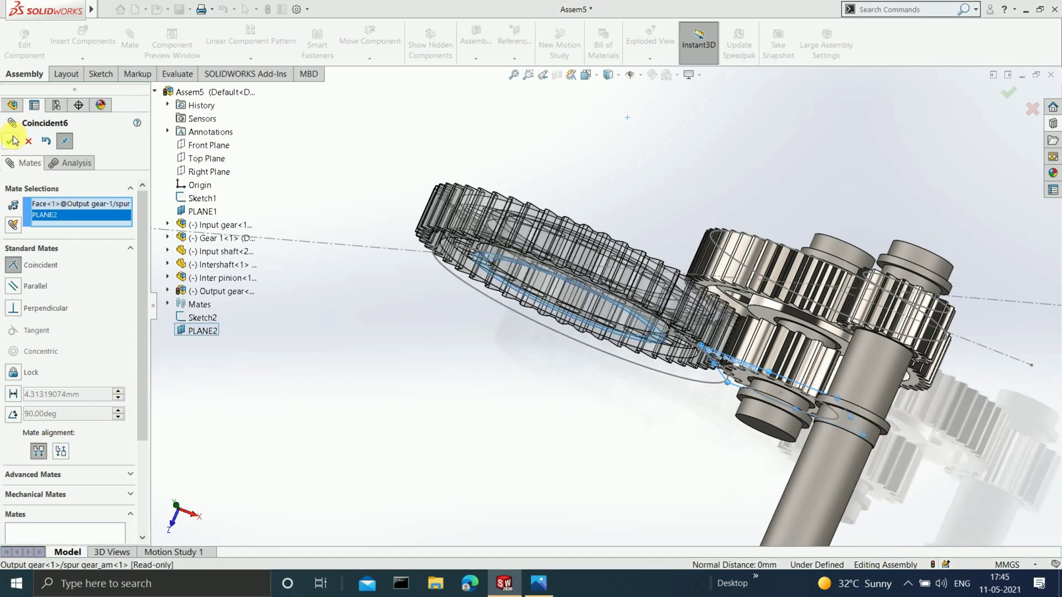
pyautogui.click(11, 140)
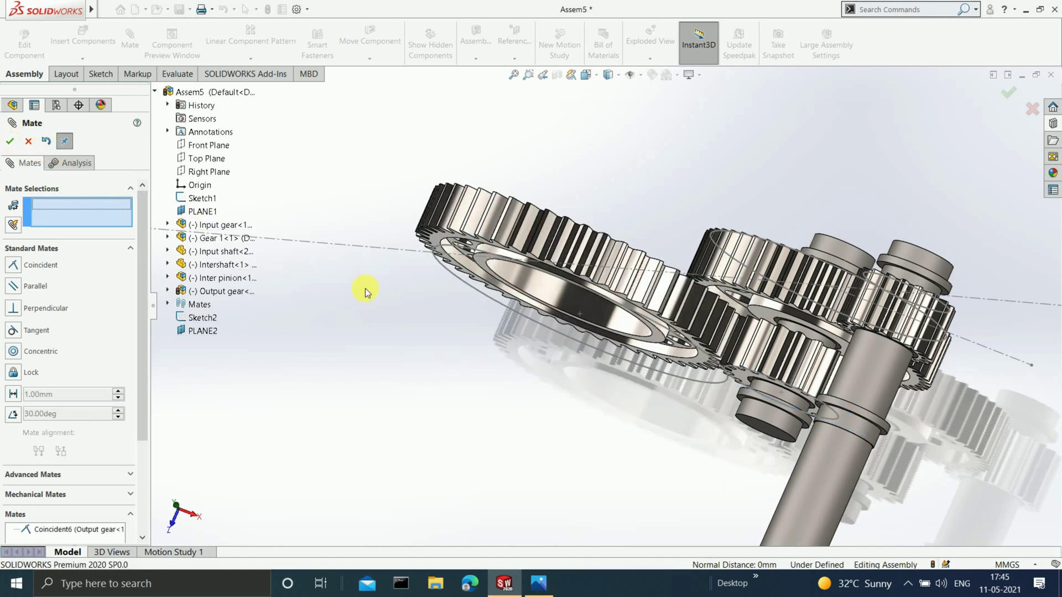
# Step: Mate the Output gear's bore concentric with the 122.5 mm pitch circle of Sketch2 and finish mating
pyautogui.moveTo(365, 289); pyautogui.dragTo(411, 133, button='middle')
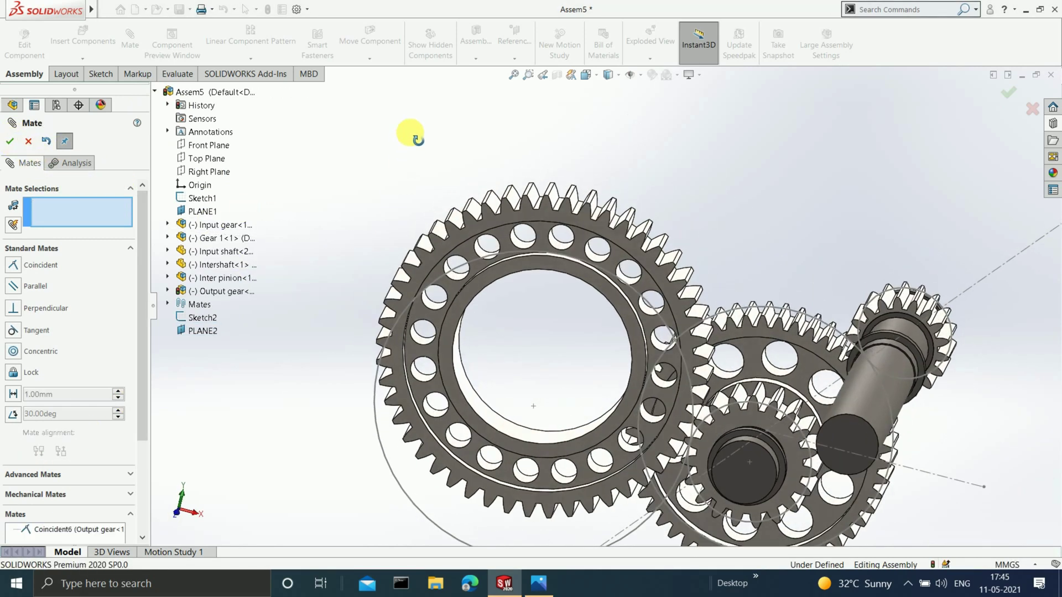
pyautogui.click(378, 430)
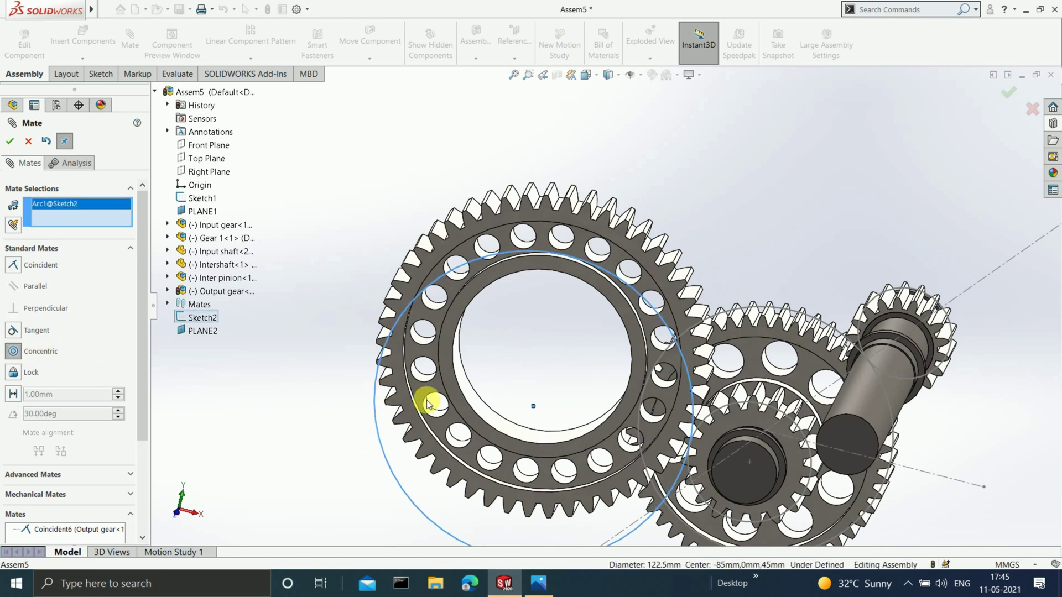
pyautogui.click(473, 407)
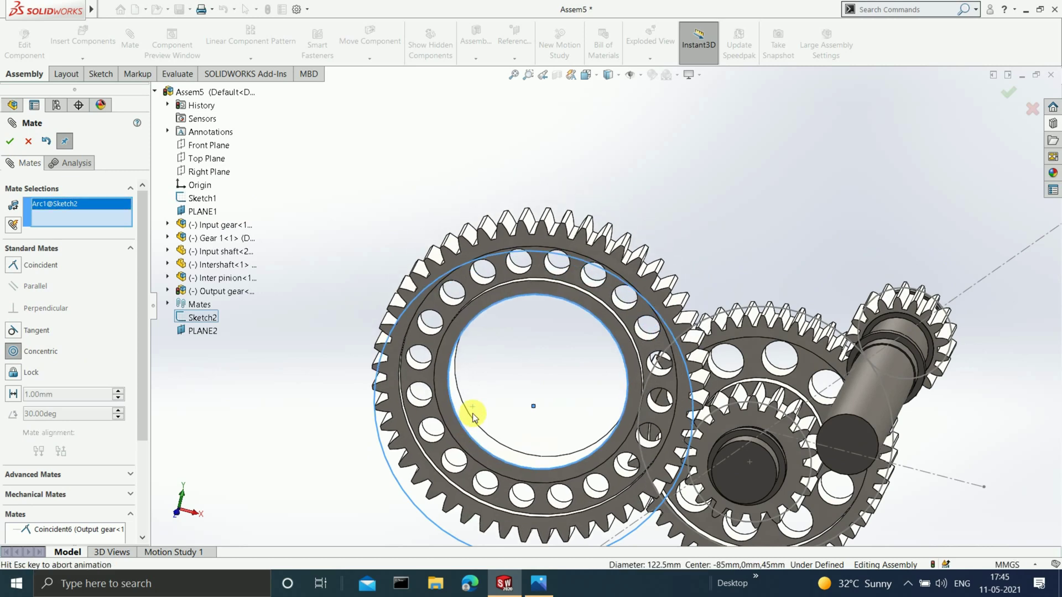
pyautogui.click(9, 142)
pyautogui.scroll(4, 541, 350)
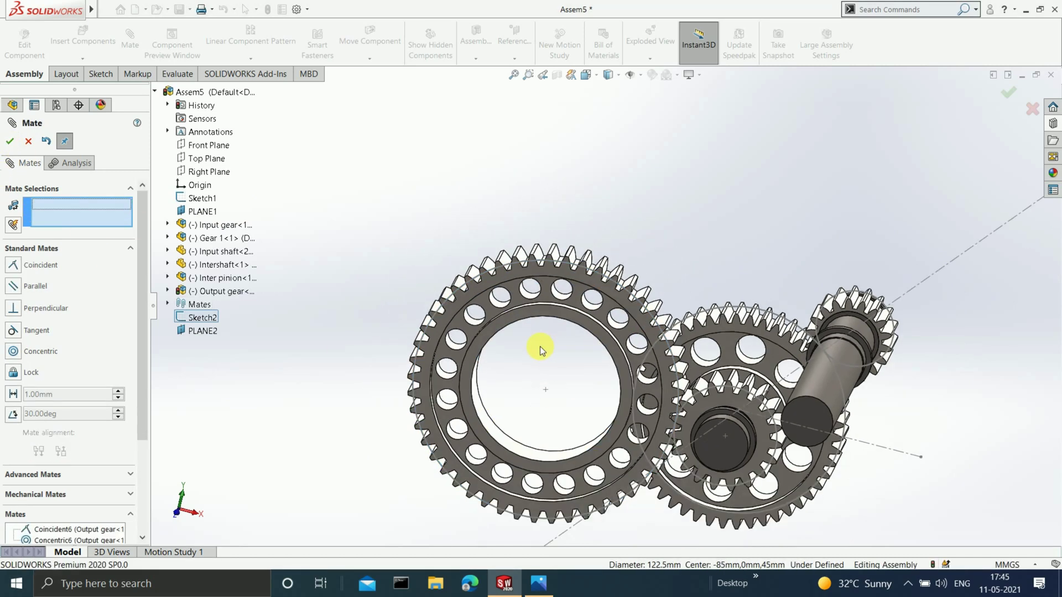
pyautogui.scroll(-2, 633, 387)
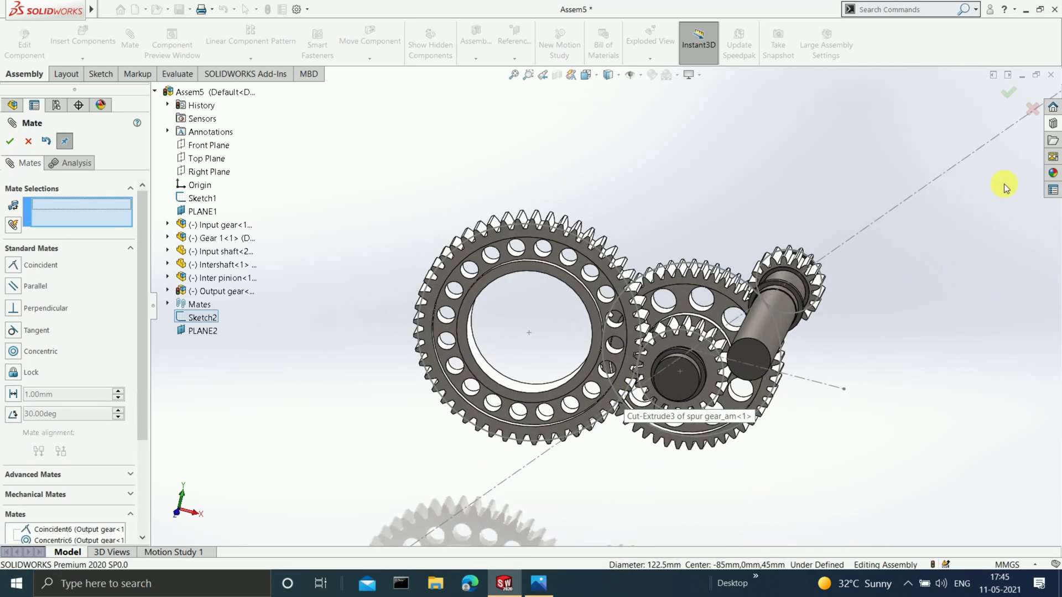
pyautogui.click(1009, 100)
# Step: Insert the Output shaft component and place it freely in front of the Output gear
pyautogui.scroll(3, 580, 348)
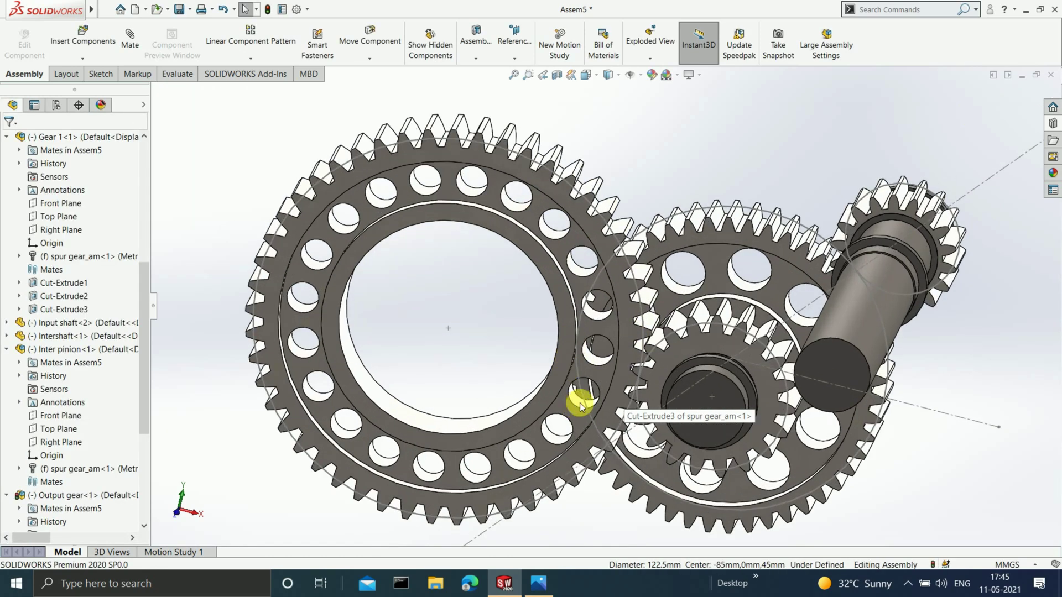
pyautogui.scroll(5, 641, 381)
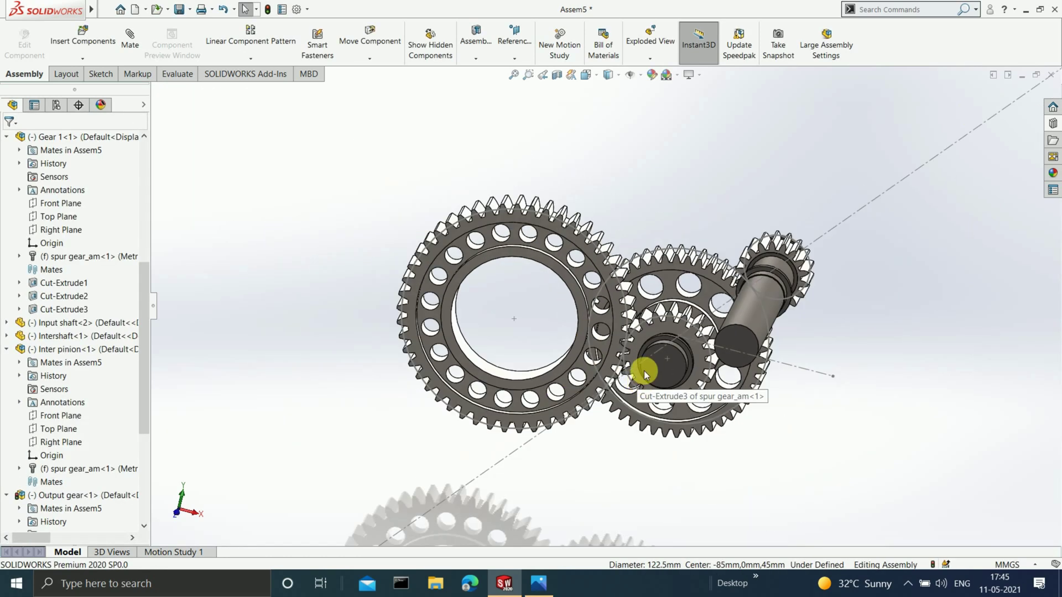
pyautogui.moveTo(641, 314); pyautogui.dragTo(610, 373, button='middle')
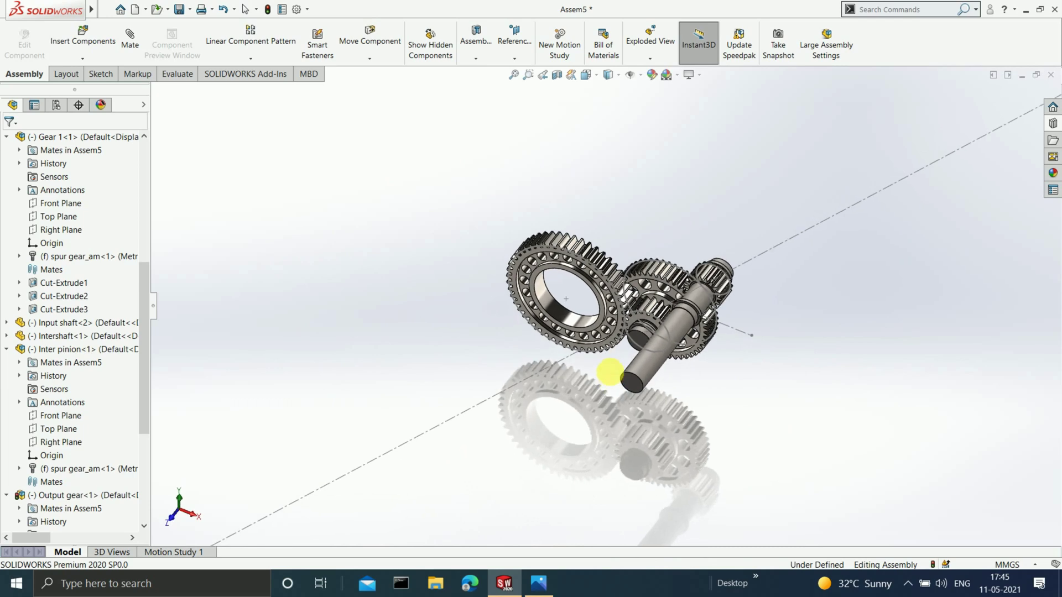
pyautogui.scroll(-3, 625, 306)
pyautogui.scroll(-2, 698, 315)
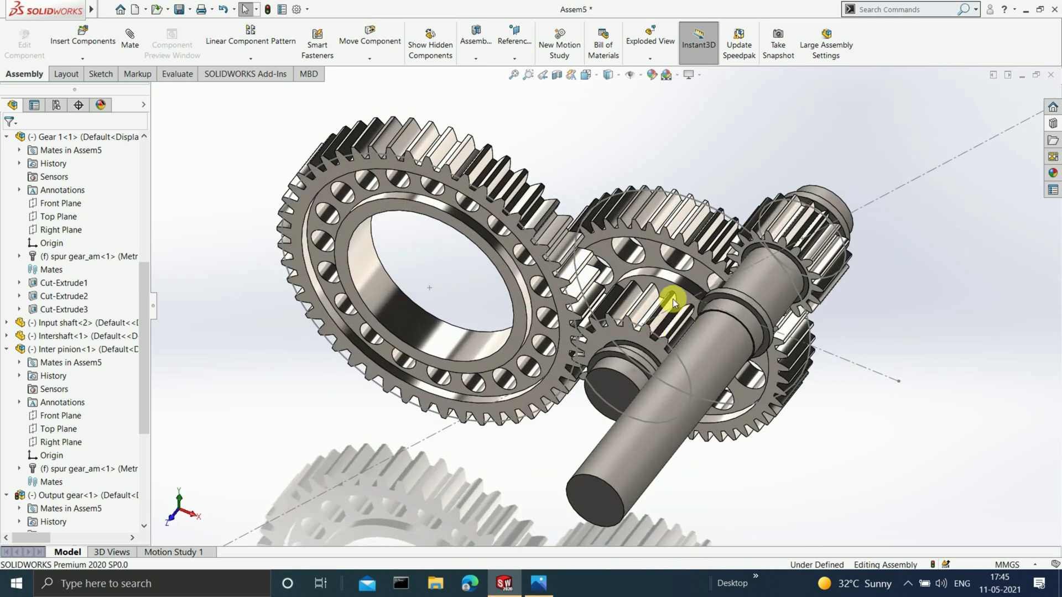
pyautogui.click(83, 33)
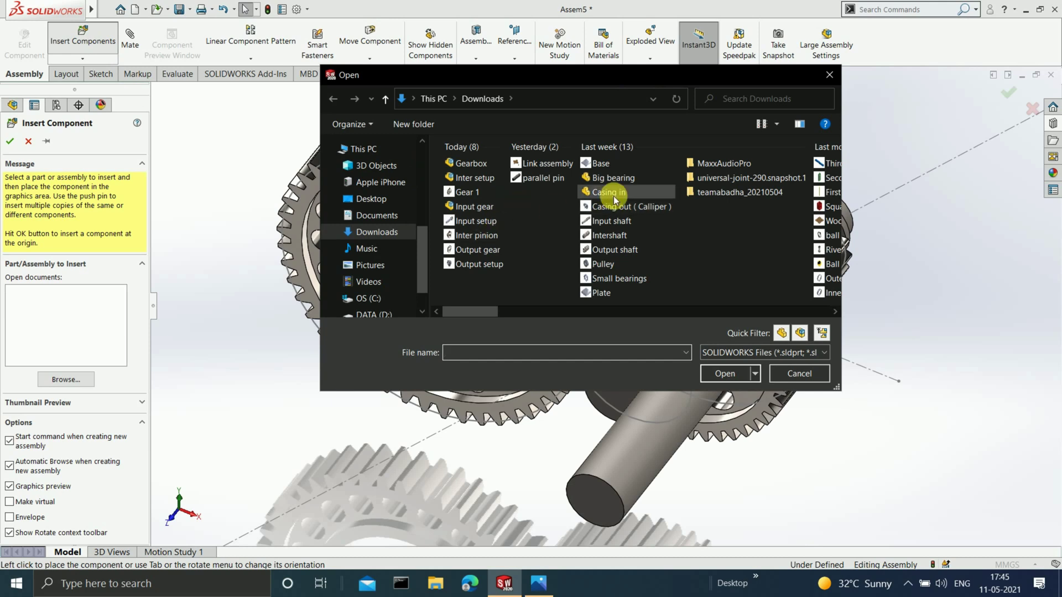
pyautogui.click(611, 249)
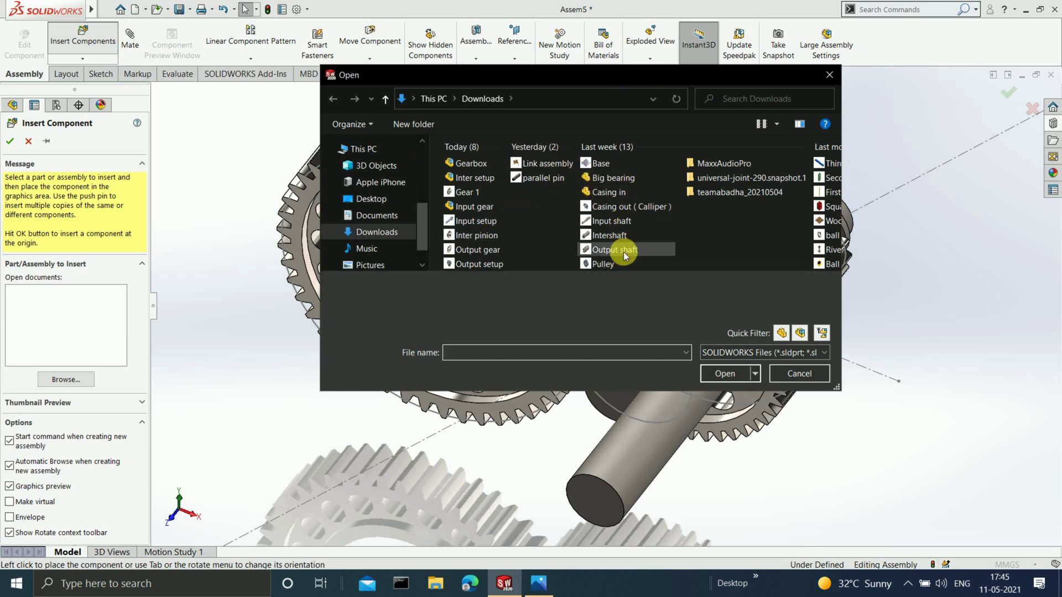
pyautogui.click(721, 374)
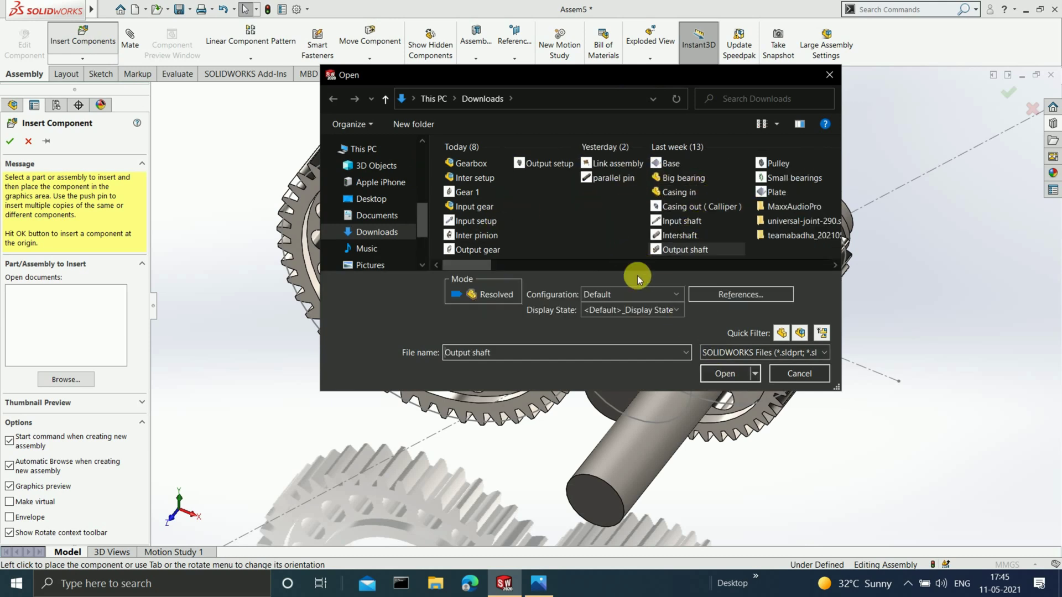
pyautogui.scroll(5, 446, 426)
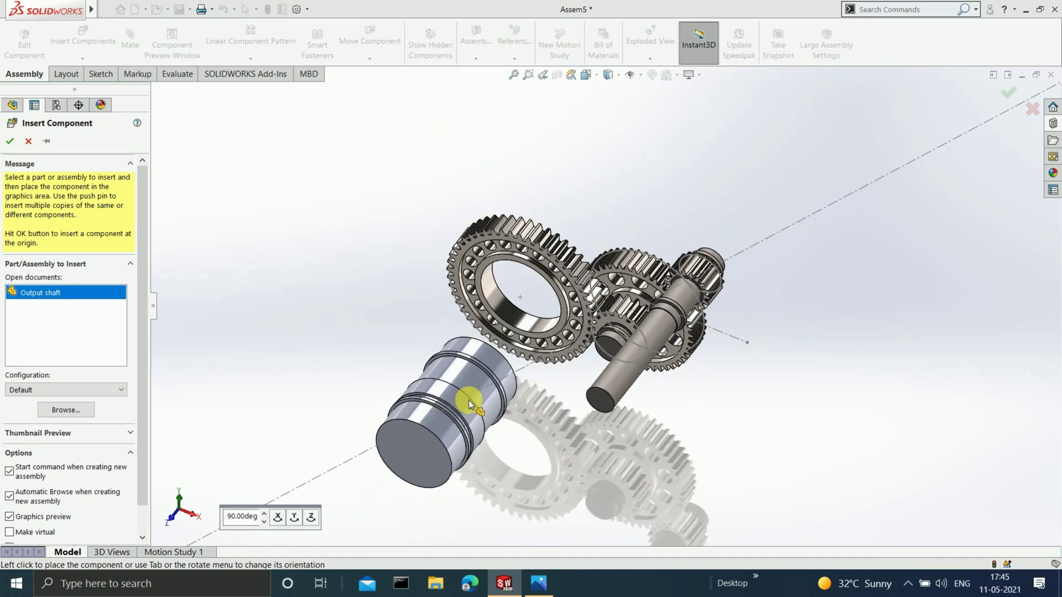
pyautogui.click(471, 399)
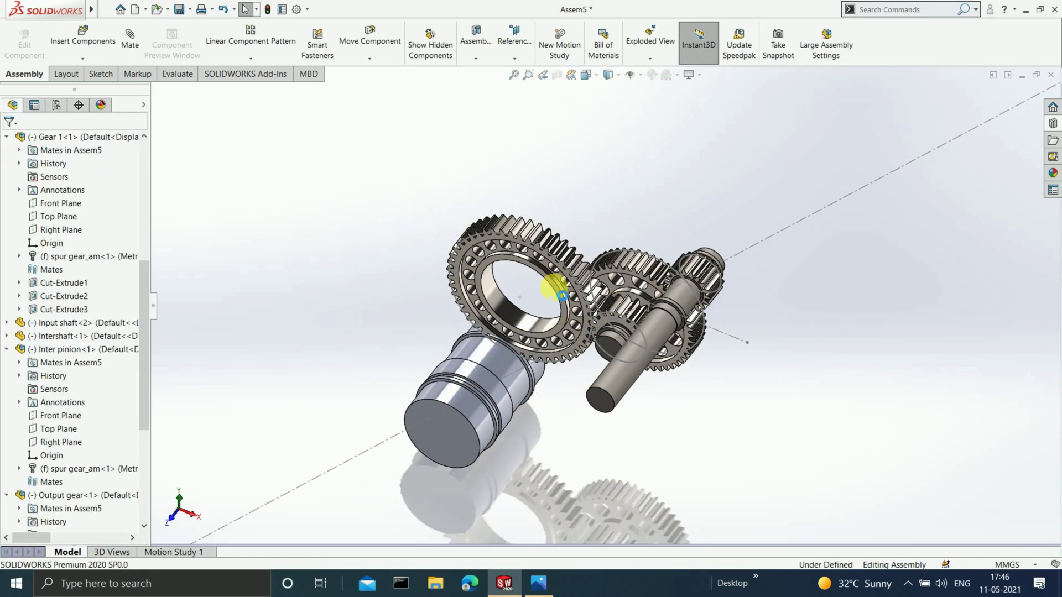
# Step: Mate the Output shaft's middle cylindrical face concentric with the Output gear's bore and finish mating
pyautogui.moveTo(477, 321); pyautogui.dragTo(540, 339, button='middle')
pyautogui.scroll(-3, 553, 387)
pyautogui.moveTo(558, 408); pyautogui.dragTo(648, 276, button='middle')
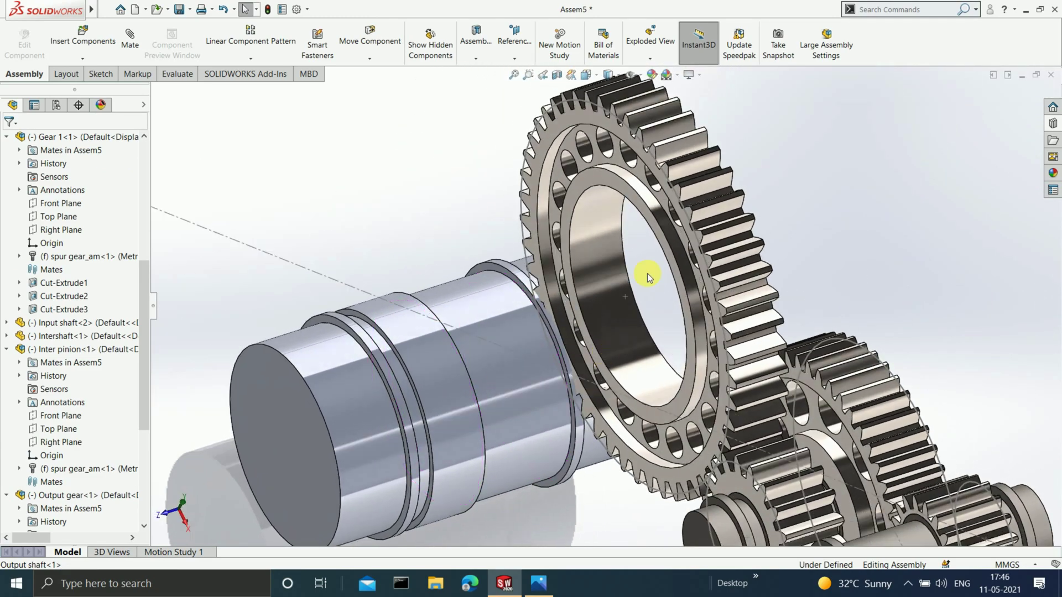
pyautogui.click(602, 283)
pyautogui.click(443, 375)
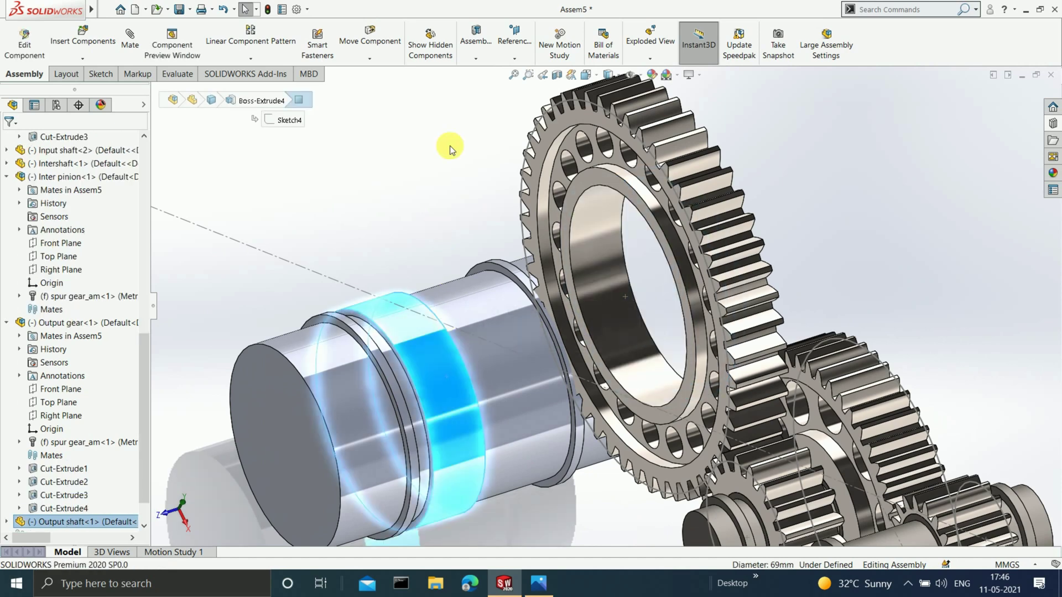
pyautogui.click(498, 164)
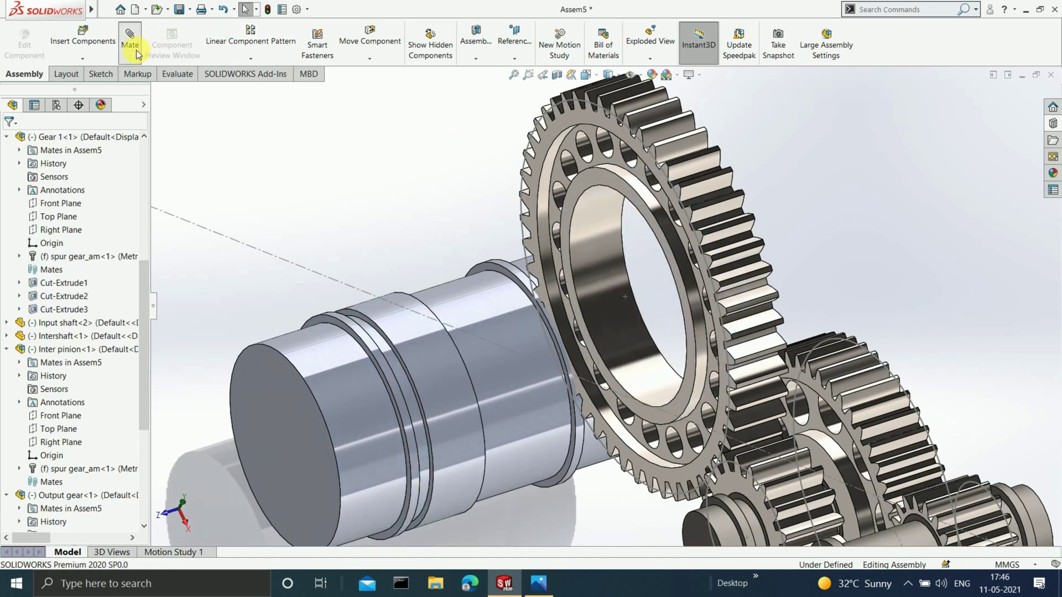
pyautogui.click(446, 366)
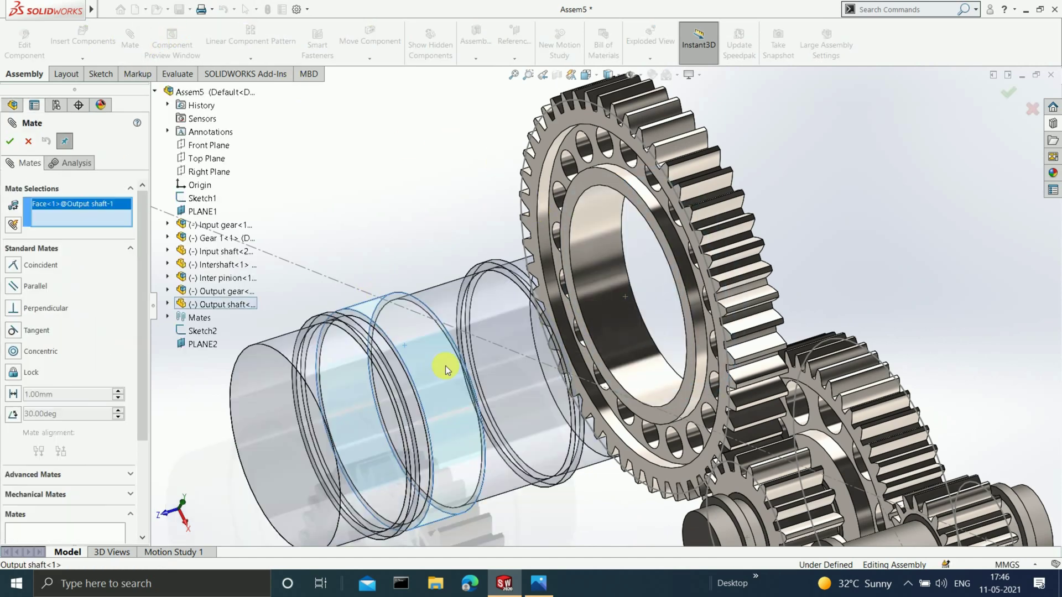
pyautogui.click(637, 328)
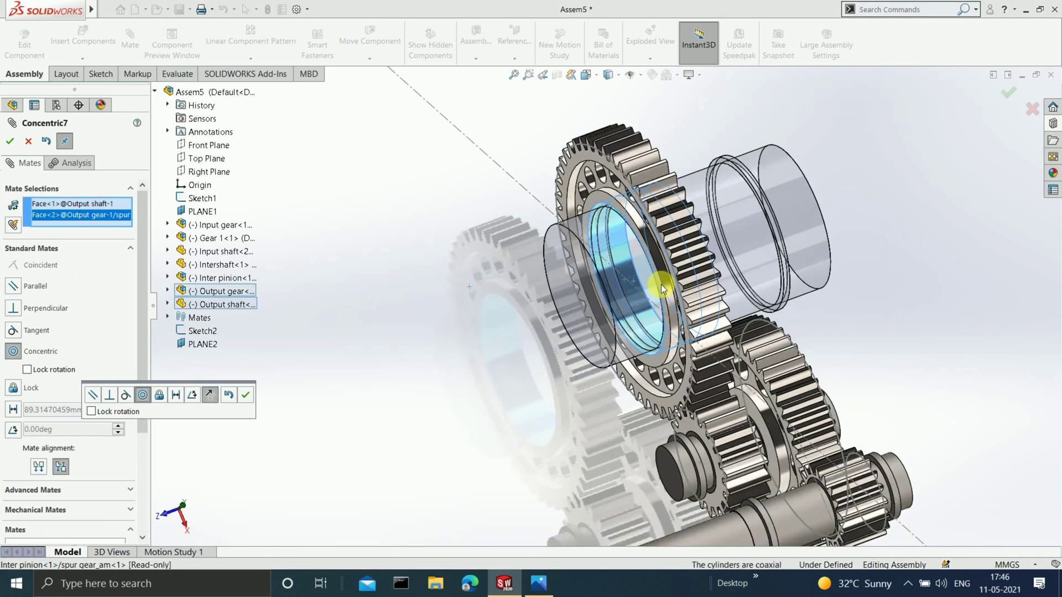
pyautogui.scroll(-1, 661, 284)
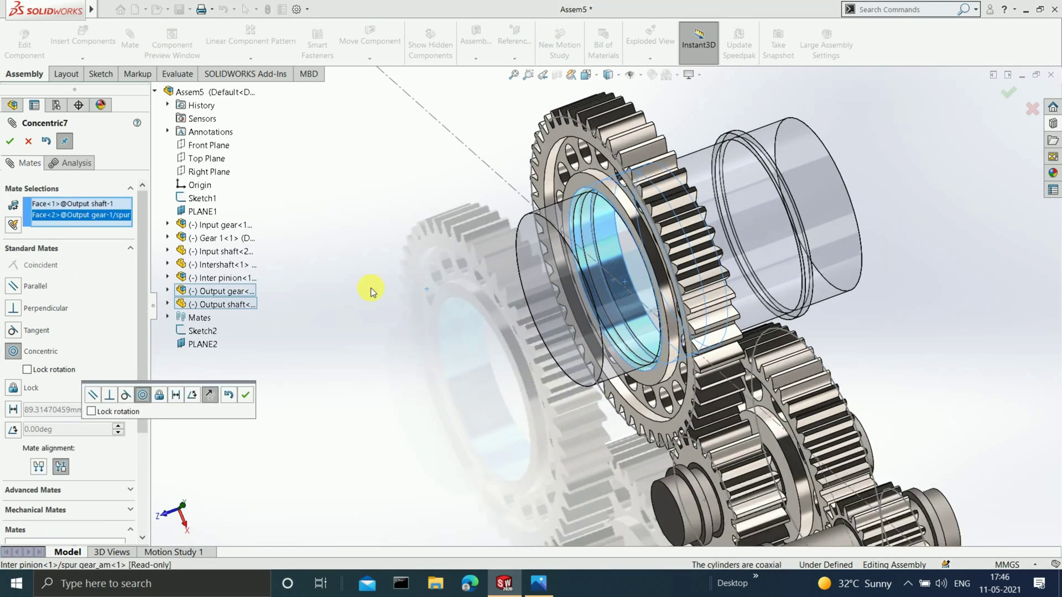
pyautogui.click(9, 140)
pyautogui.scroll(5, 586, 368)
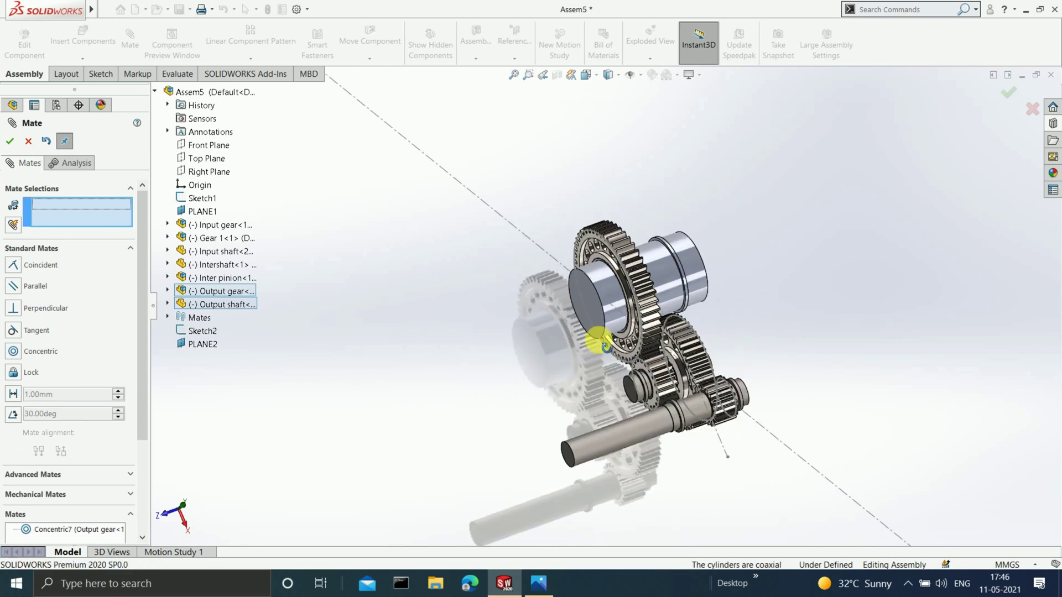
pyautogui.moveTo(592, 391); pyautogui.dragTo(640, 415, button='middle')
pyautogui.scroll(-4, 616, 332)
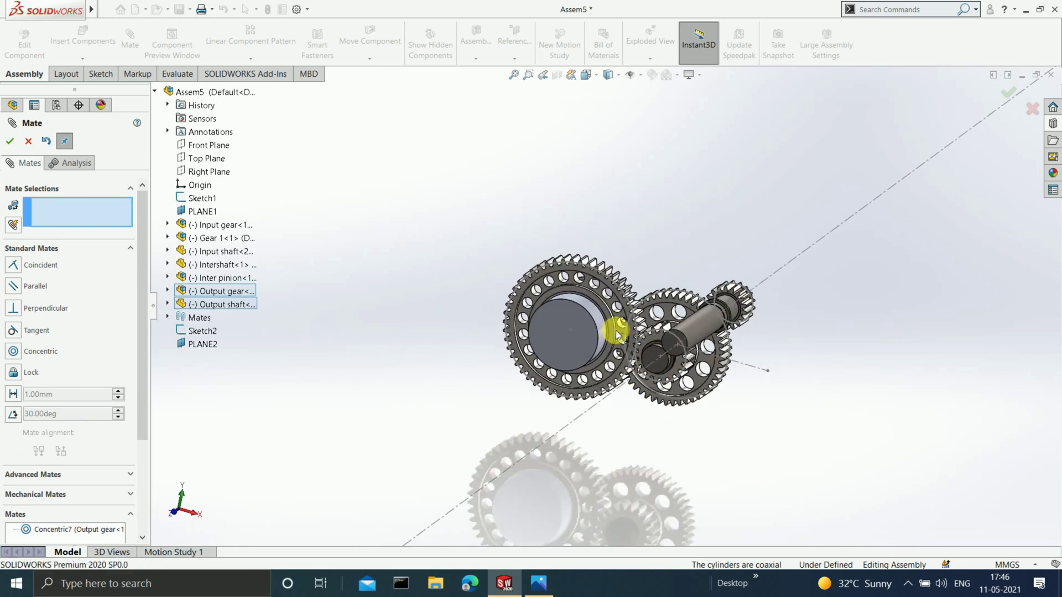
pyautogui.click(10, 141)
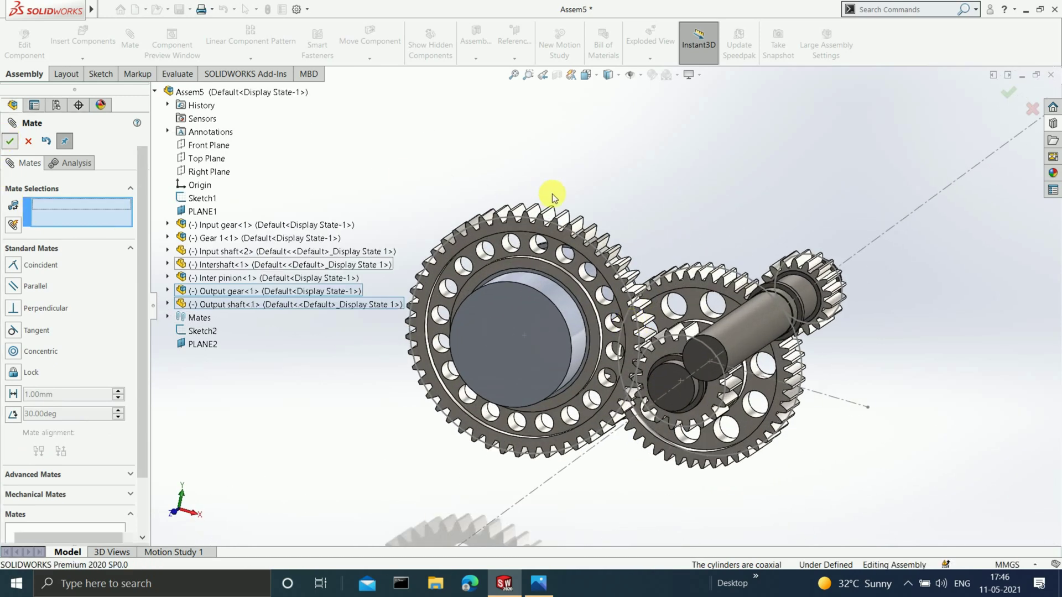
# Step: Insert the ball bearing assembly and place it freely beside the Input gear
pyautogui.moveTo(706, 289); pyautogui.dragTo(692, 351, button='middle')
pyautogui.scroll(-3, 696, 354)
pyautogui.scroll(3, 719, 351)
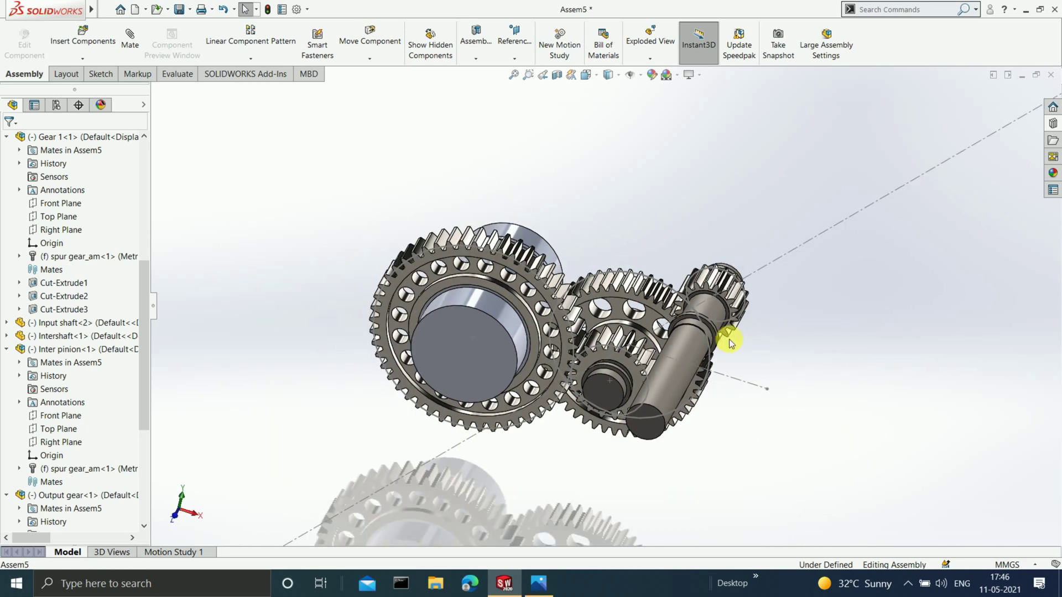
pyautogui.scroll(-2, 735, 335)
pyautogui.click(87, 44)
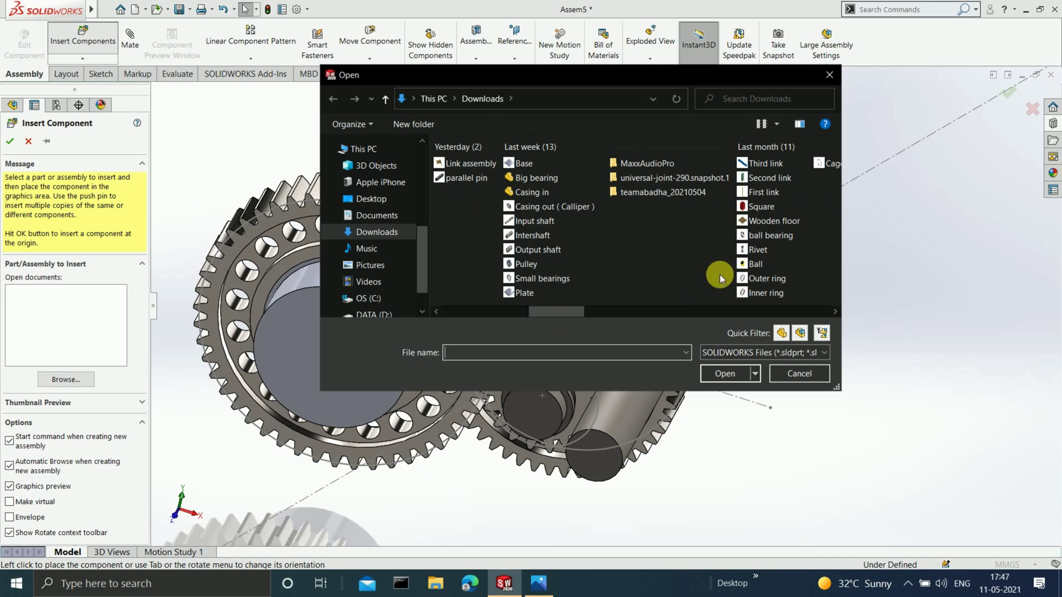
pyautogui.click(757, 240)
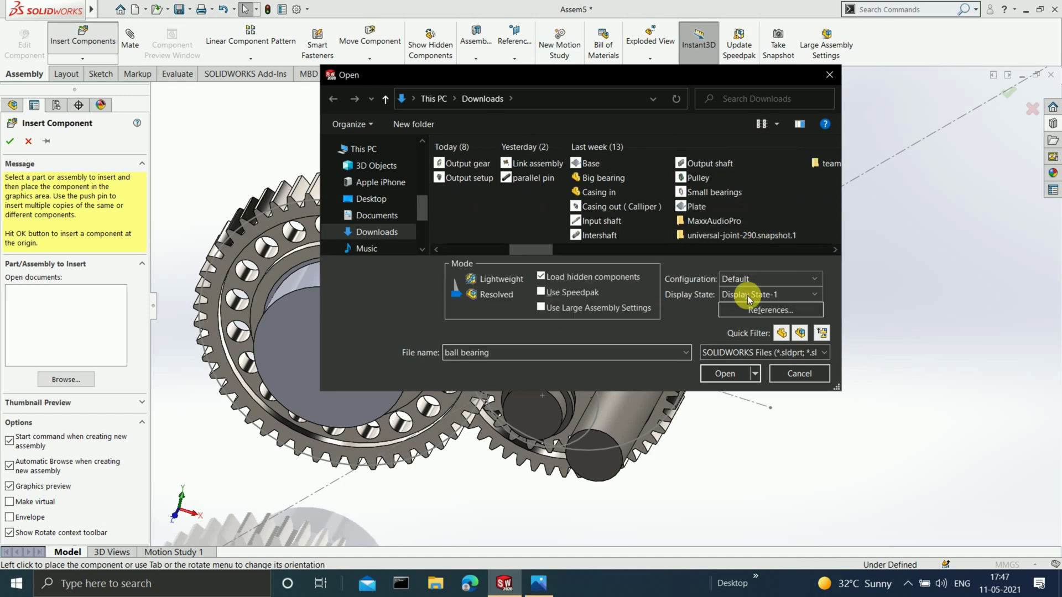
pyautogui.click(719, 380)
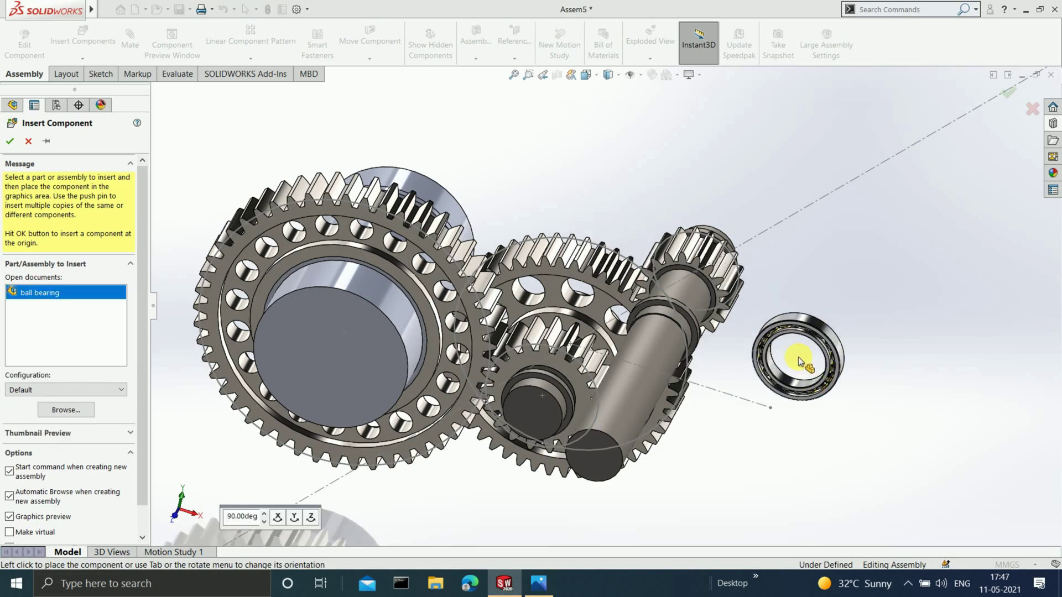
pyautogui.click(800, 362)
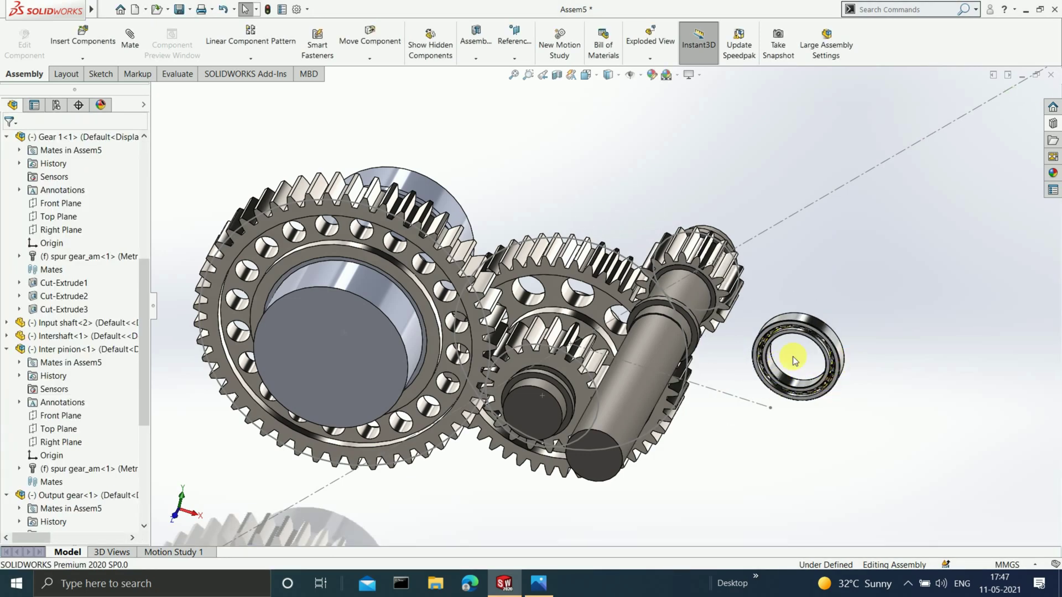
# Step: Mate the bore of the ball bearing's inner ring concentric with the Input shaft's short raised cylindrical section
pyautogui.scroll(-2, 791, 362)
pyautogui.moveTo(788, 332); pyautogui.dragTo(756, 321, button='middle')
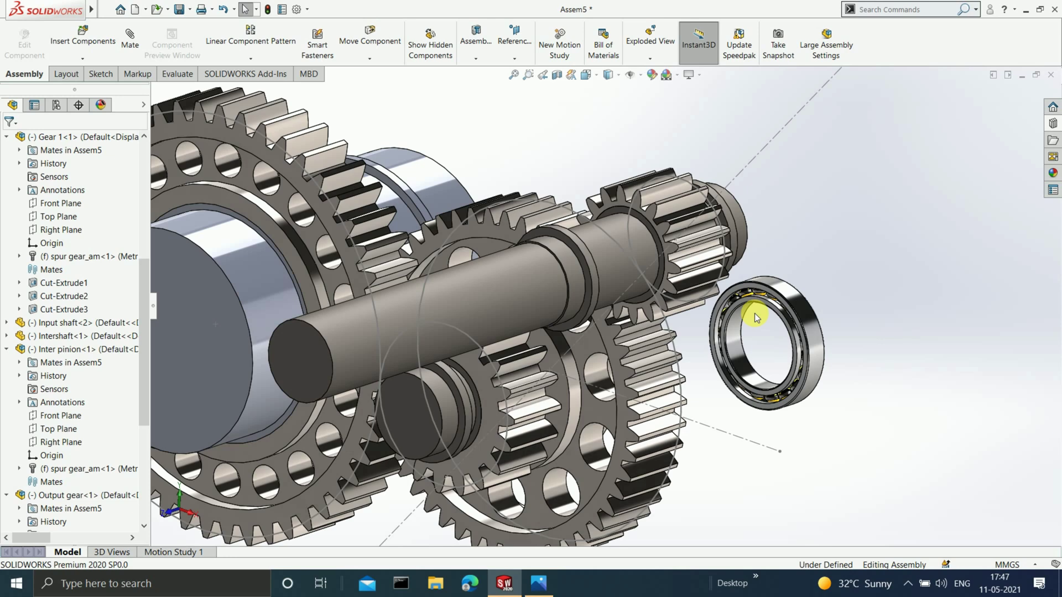
pyautogui.scroll(3, 580, 367)
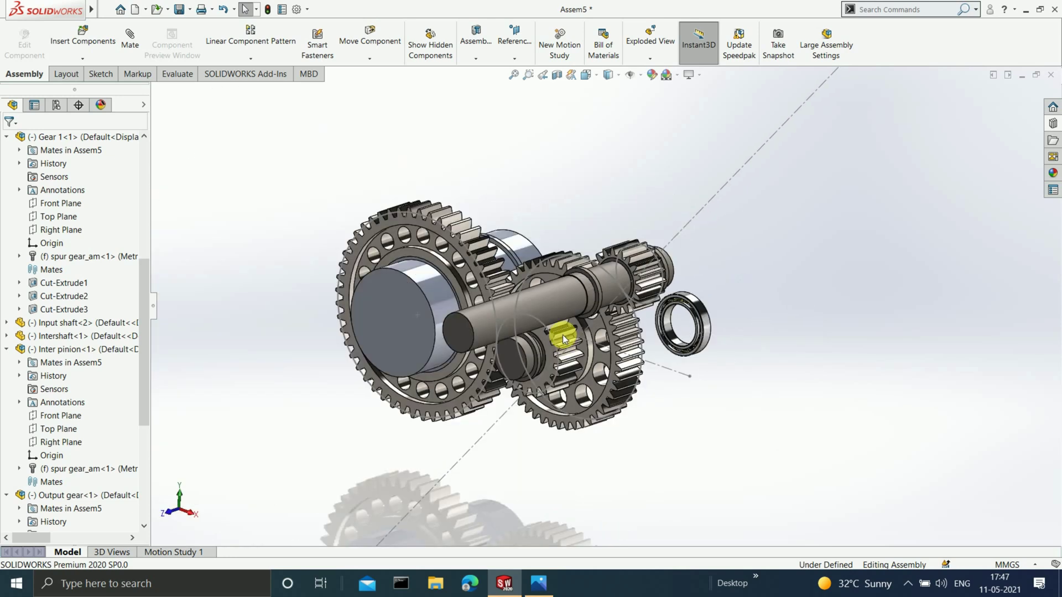
pyautogui.scroll(-6, 559, 332)
pyautogui.scroll(3, 702, 259)
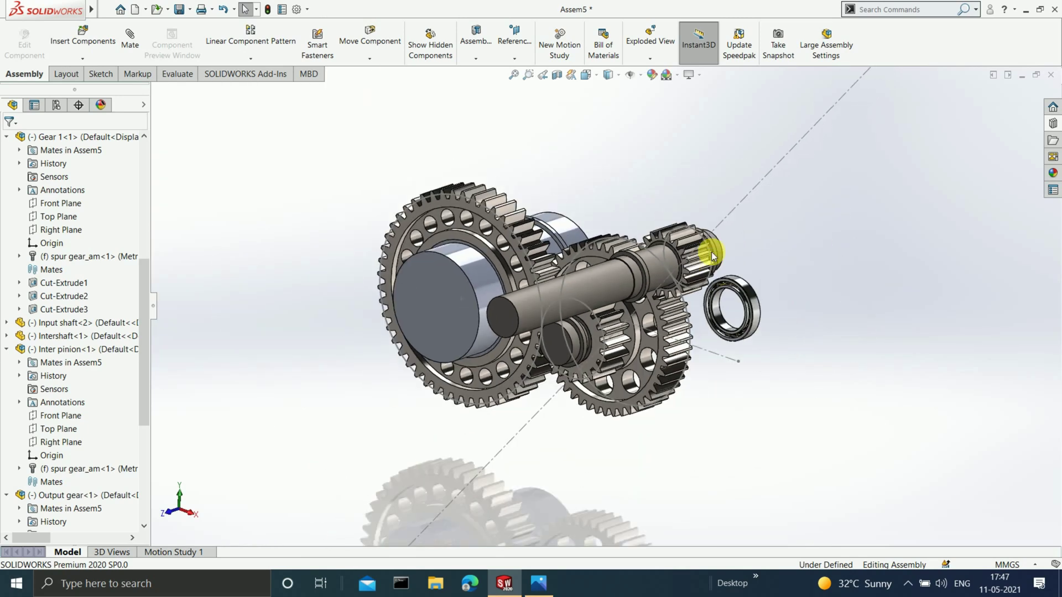
pyautogui.scroll(-3, 693, 299)
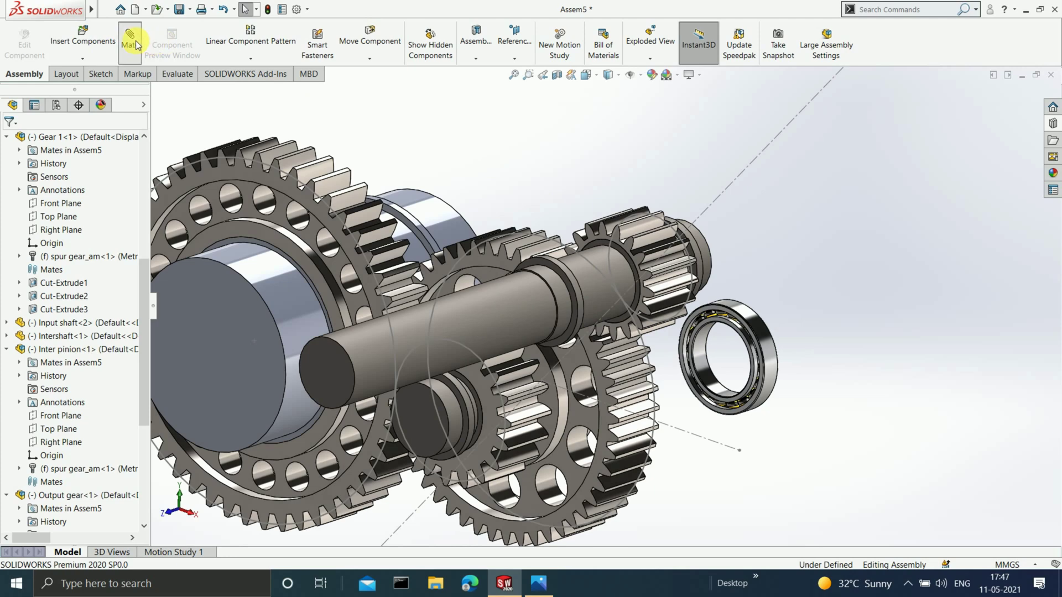
pyautogui.click(560, 313)
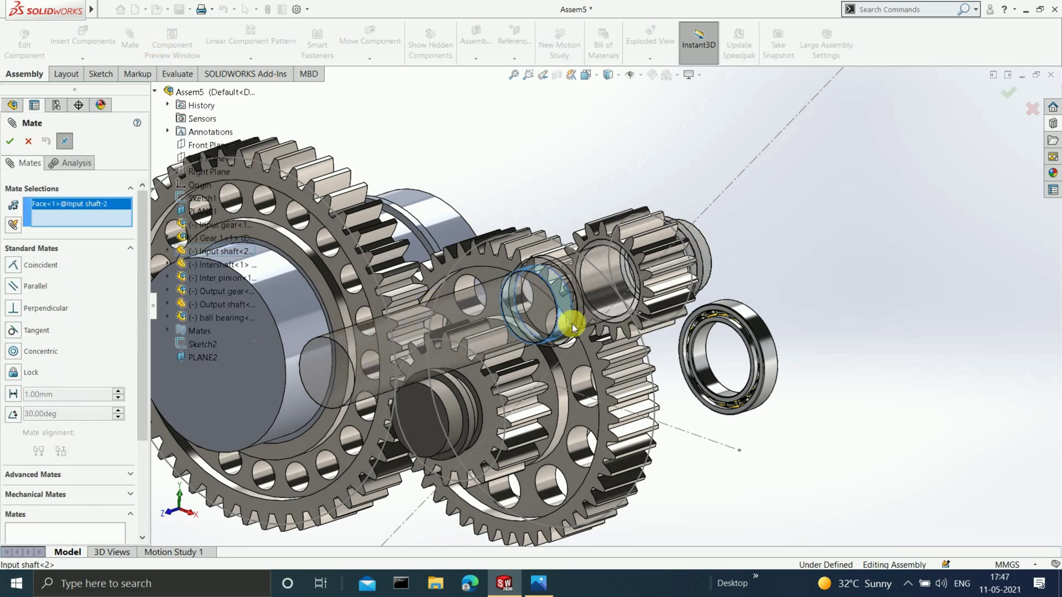
pyautogui.click(713, 383)
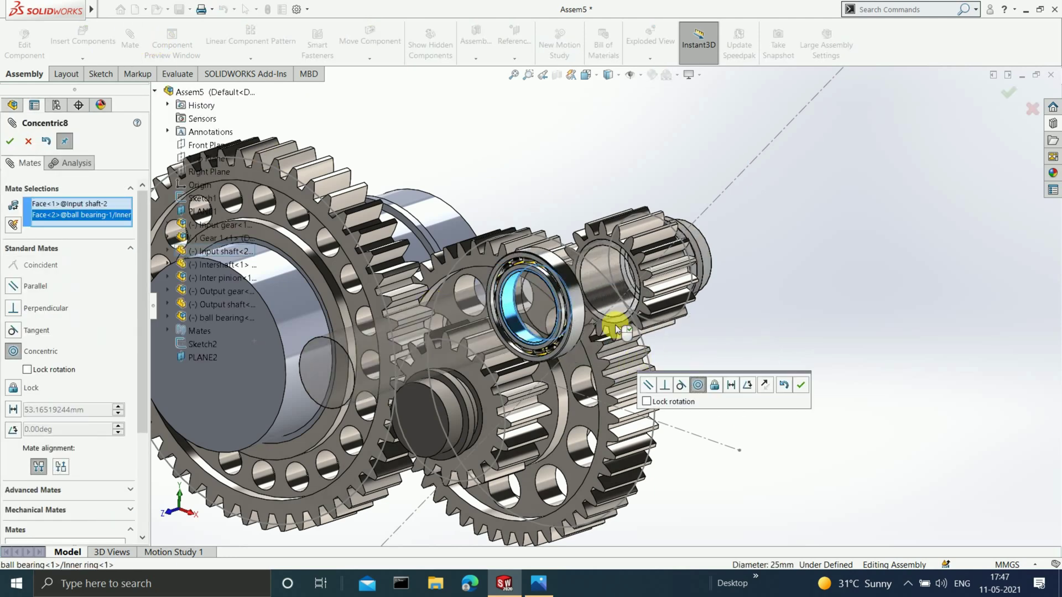
pyautogui.click(10, 141)
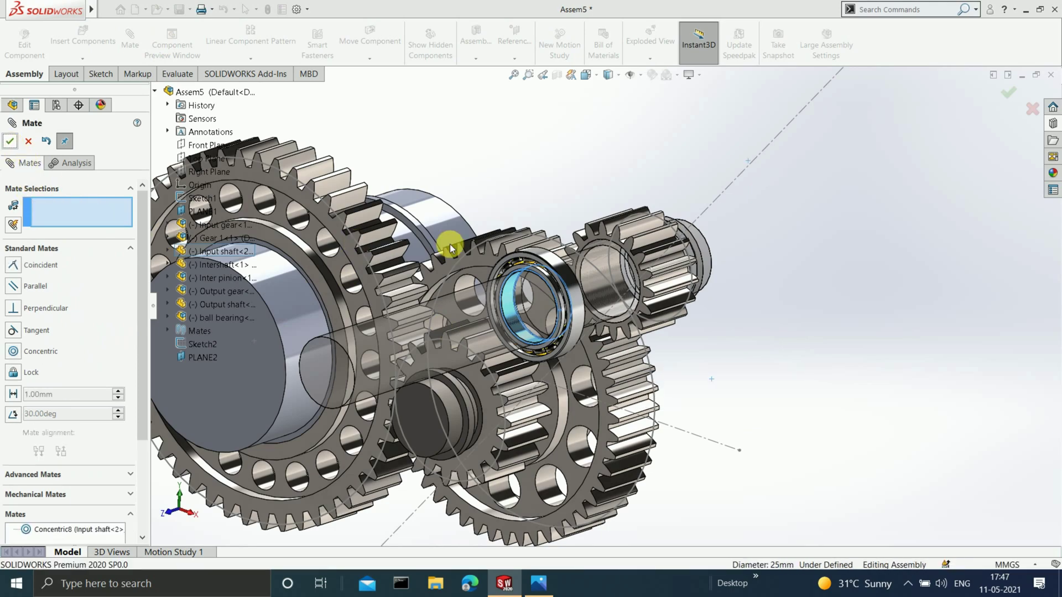
# Step: Mate the side face of the ball bearing's inner ring coincident with the Input shaft's narrow annular step face and finish mating
pyautogui.scroll(-5, 645, 299)
pyautogui.moveTo(596, 273); pyautogui.dragTo(636, 290, button='middle')
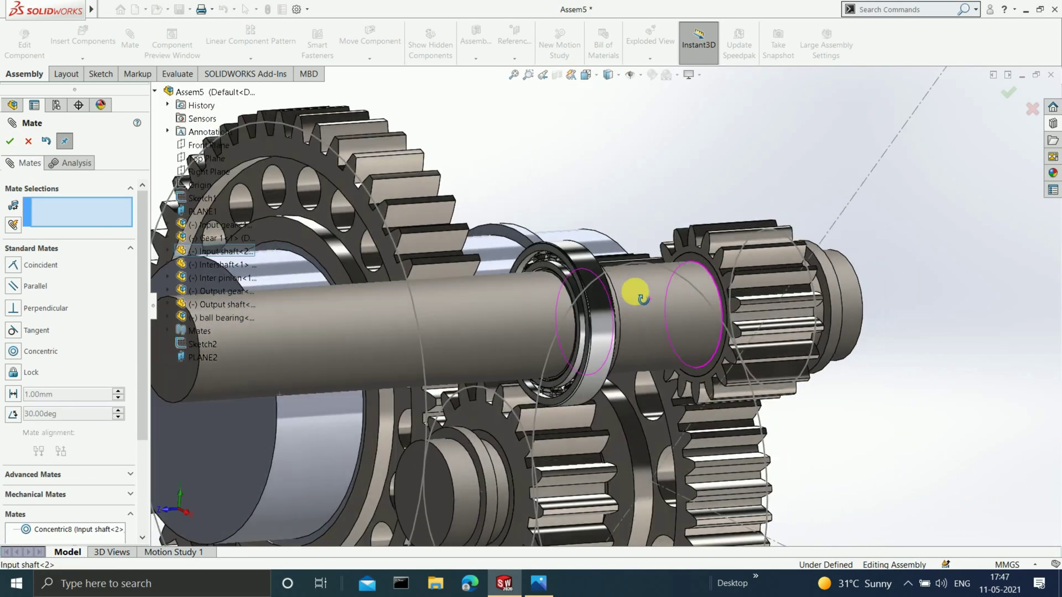
pyautogui.scroll(-6, 581, 289)
pyautogui.scroll(-2, 548, 276)
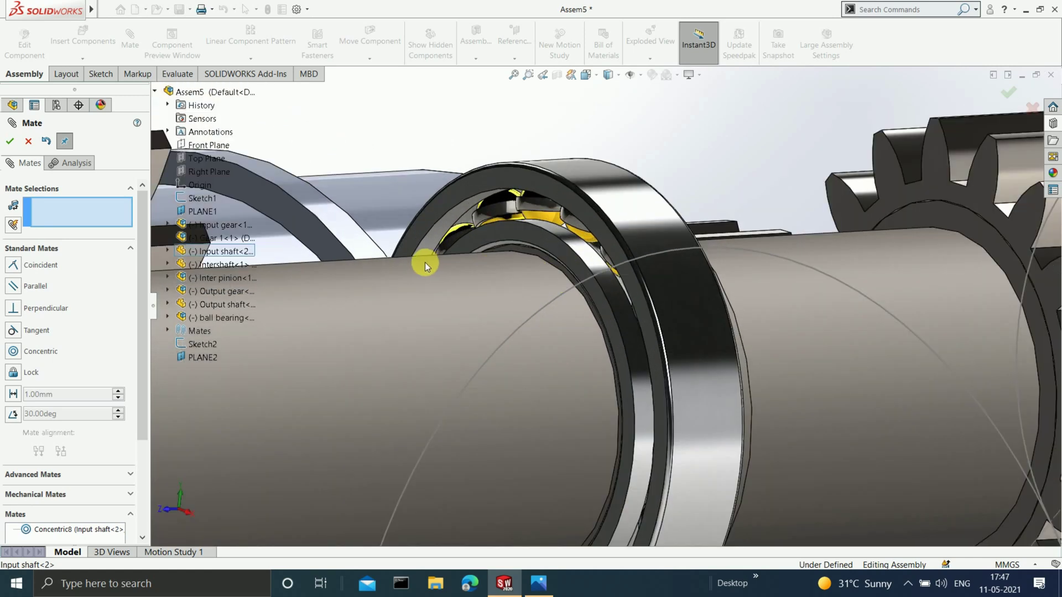
pyautogui.scroll(-2, 422, 260)
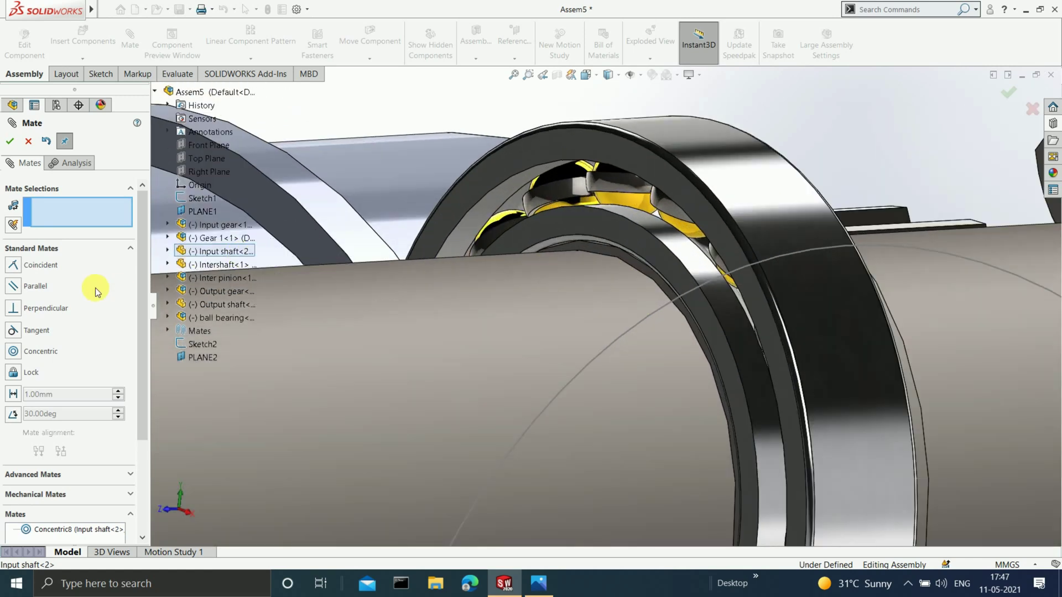
pyautogui.click(608, 227)
pyautogui.scroll(-4, 629, 273)
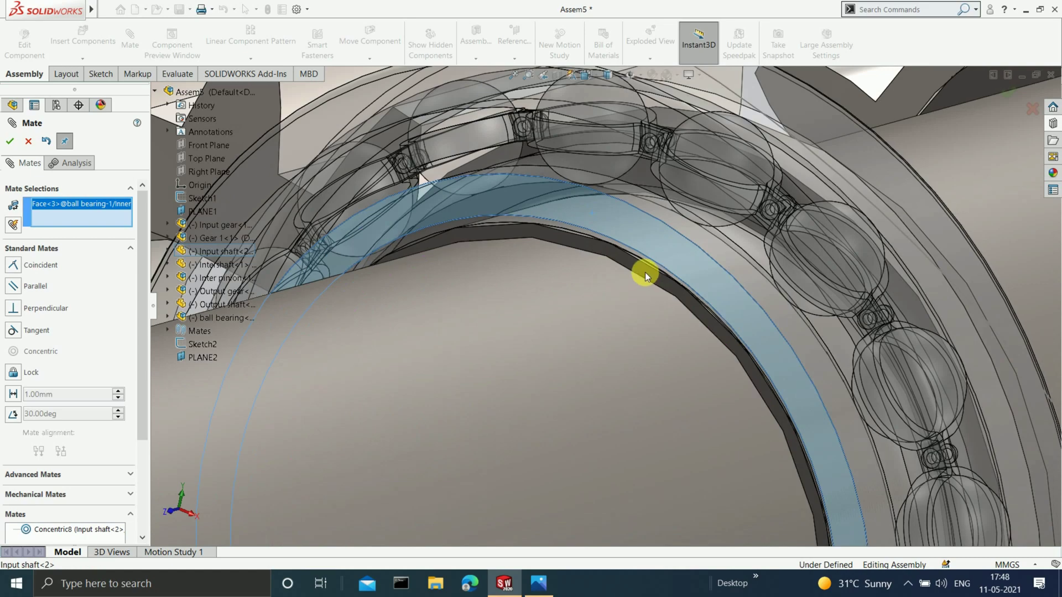
pyautogui.click(642, 272)
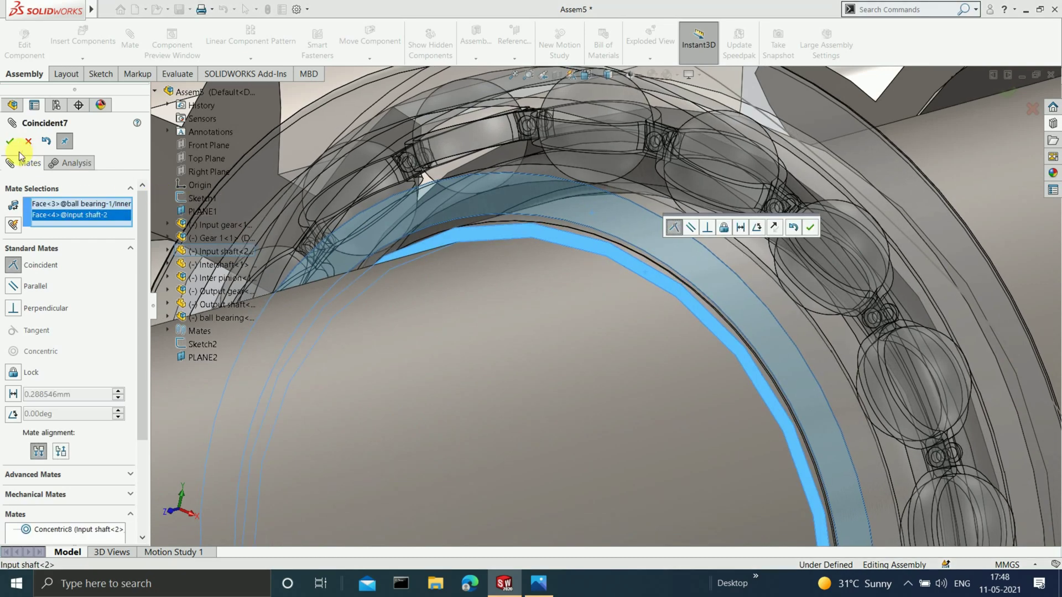
pyautogui.click(10, 141)
pyautogui.scroll(5, 403, 201)
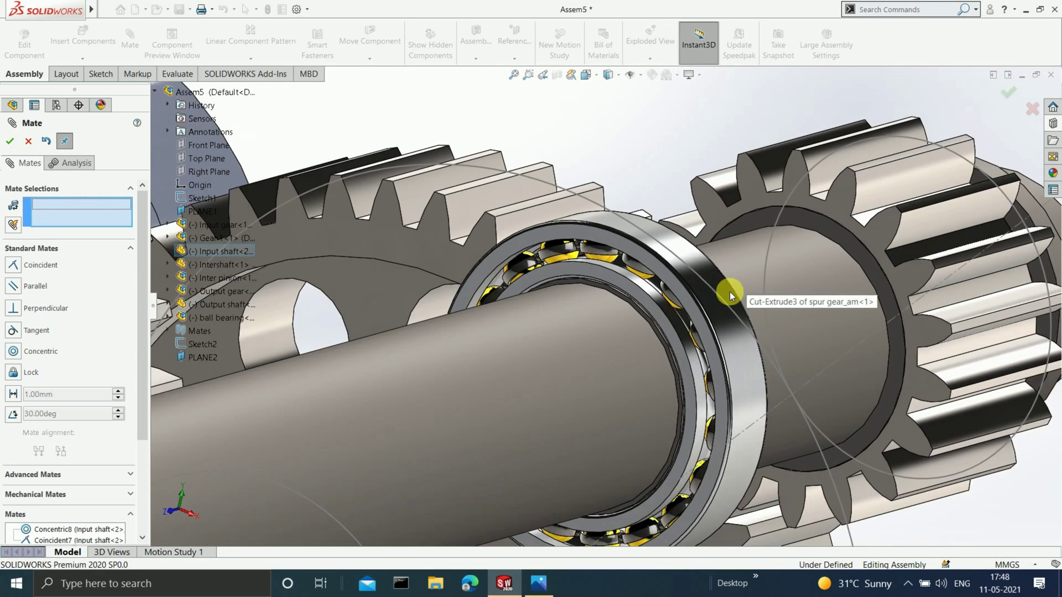
pyautogui.scroll(6, 730, 296)
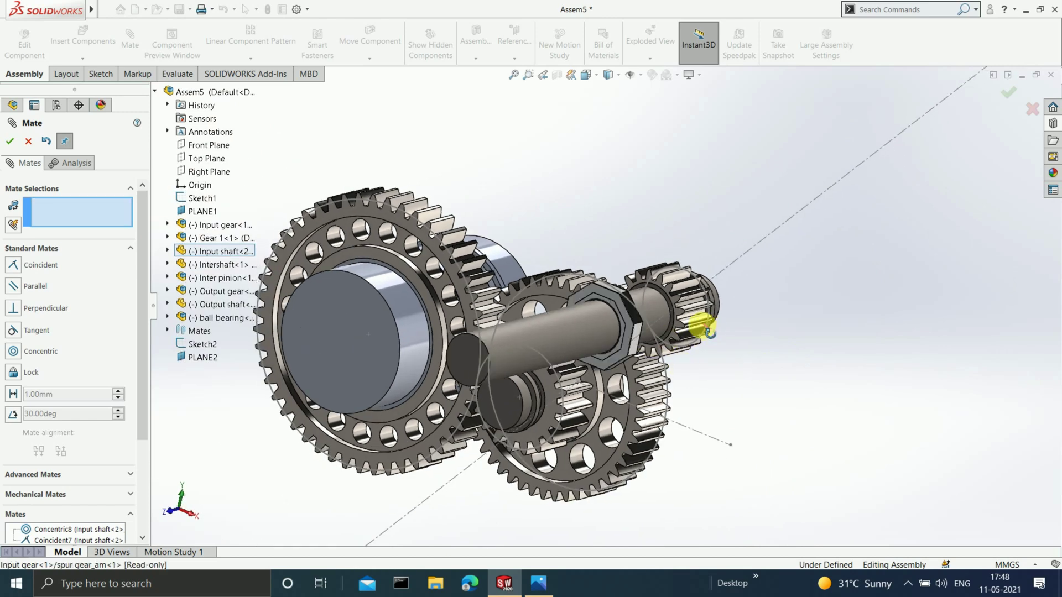
pyautogui.moveTo(702, 327); pyautogui.dragTo(773, 315, button='middle')
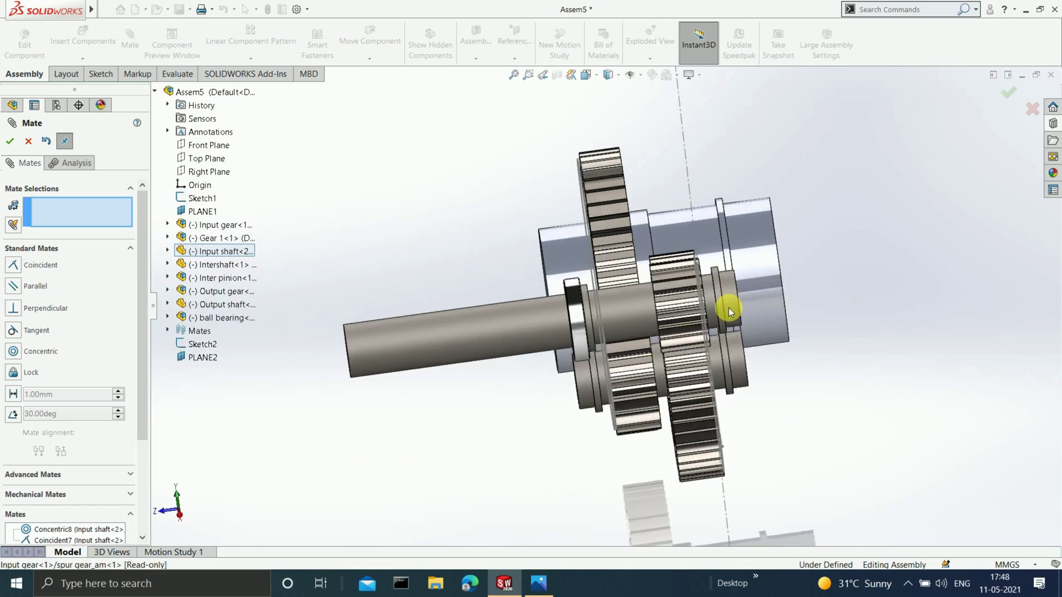
pyautogui.click(10, 141)
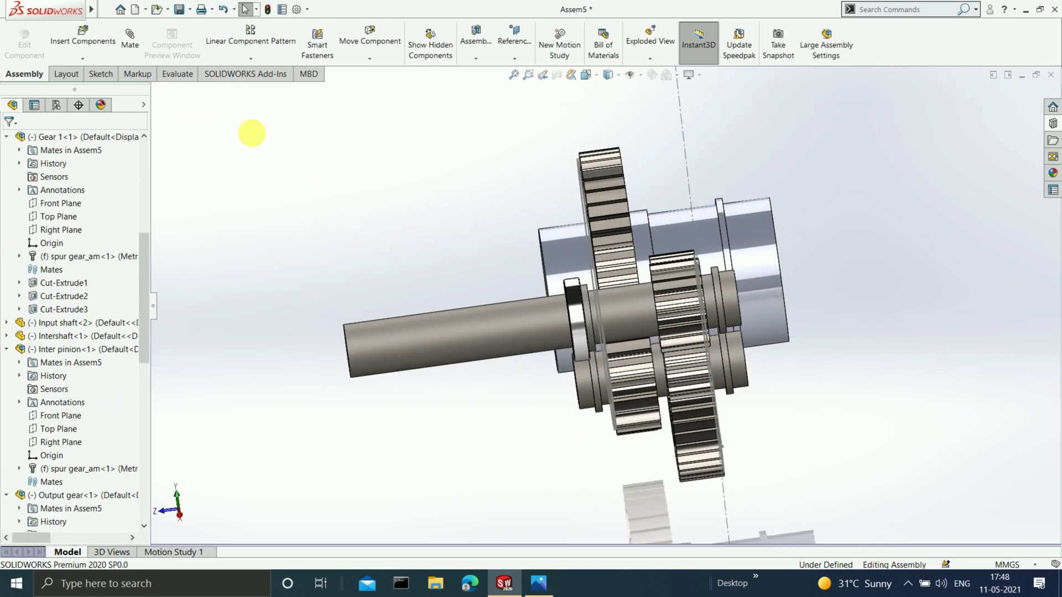
# Step: Insert a second ball bearing assembly and place it freely beyond the geared end of the Input shaft
pyautogui.click(83, 39)
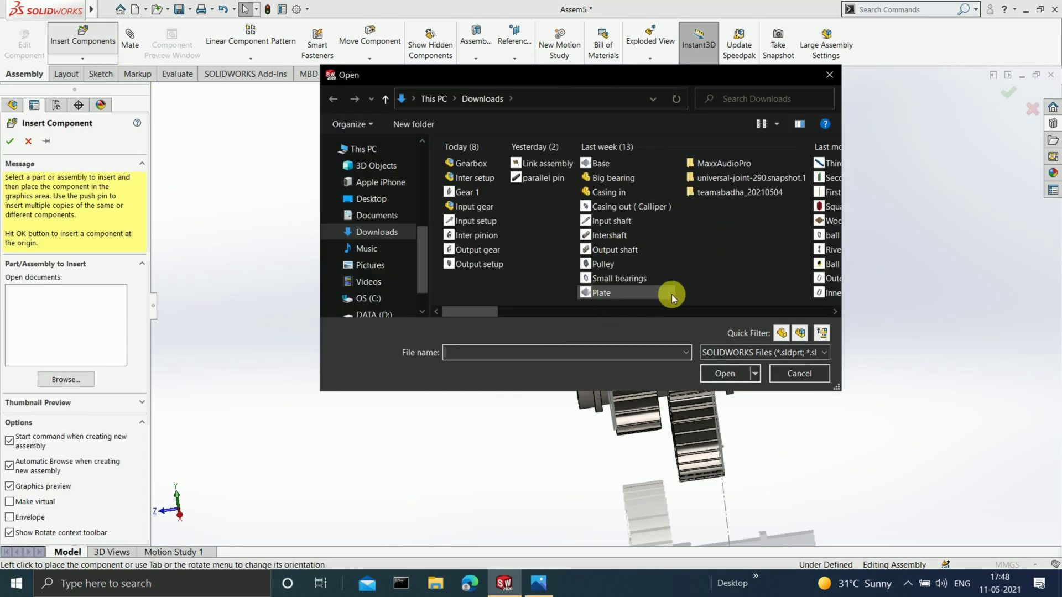
pyautogui.moveTo(477, 312); pyautogui.dragTo(573, 300)
pyautogui.doubleClick(739, 238)
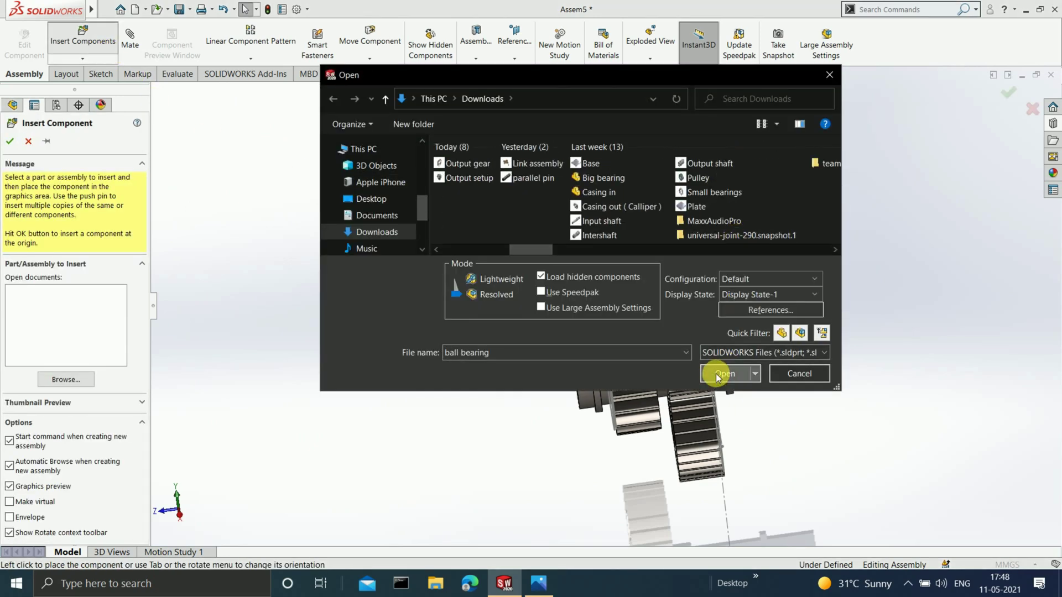
pyautogui.scroll(-2, 866, 317)
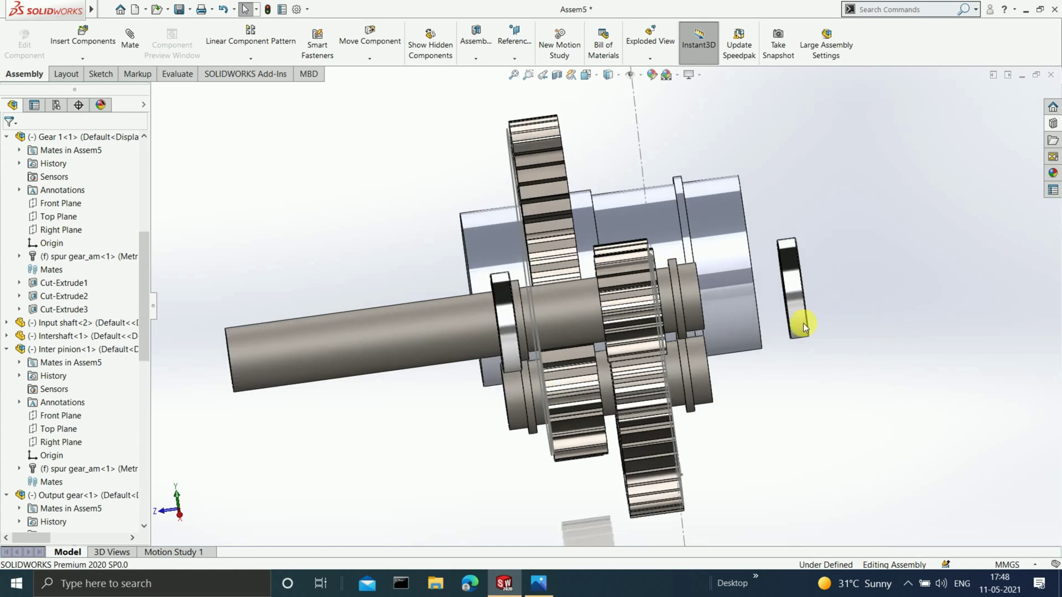
# Step: Mate the bore of the second ball bearing's inner ring concentric with the cylindrical face of the Input shaft
pyautogui.moveTo(801, 327); pyautogui.dragTo(848, 397, button='middle')
pyautogui.scroll(-1, 847, 397)
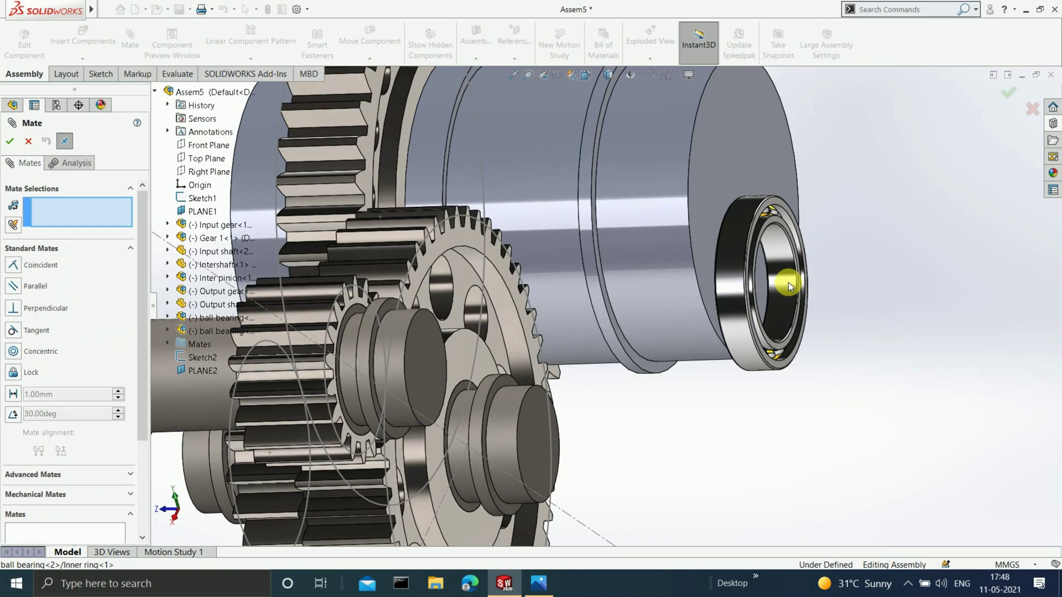
pyautogui.click(788, 282)
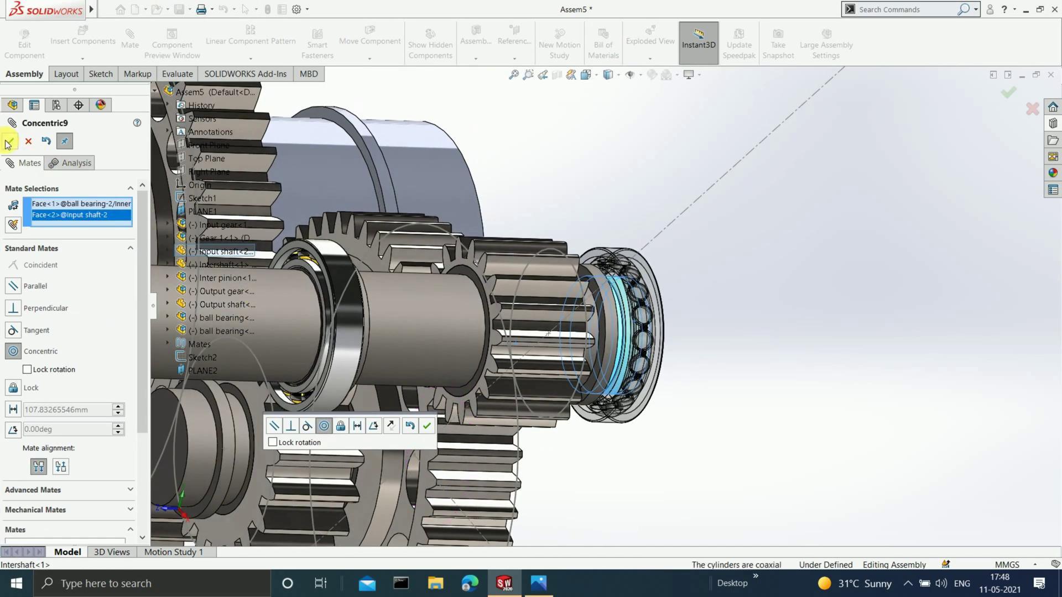
pyautogui.click(9, 142)
# Step: Mate the second bearing's inner ring side face coincident with the Input shaft's end face beside the gear and finish mating
pyautogui.scroll(-4, 670, 324)
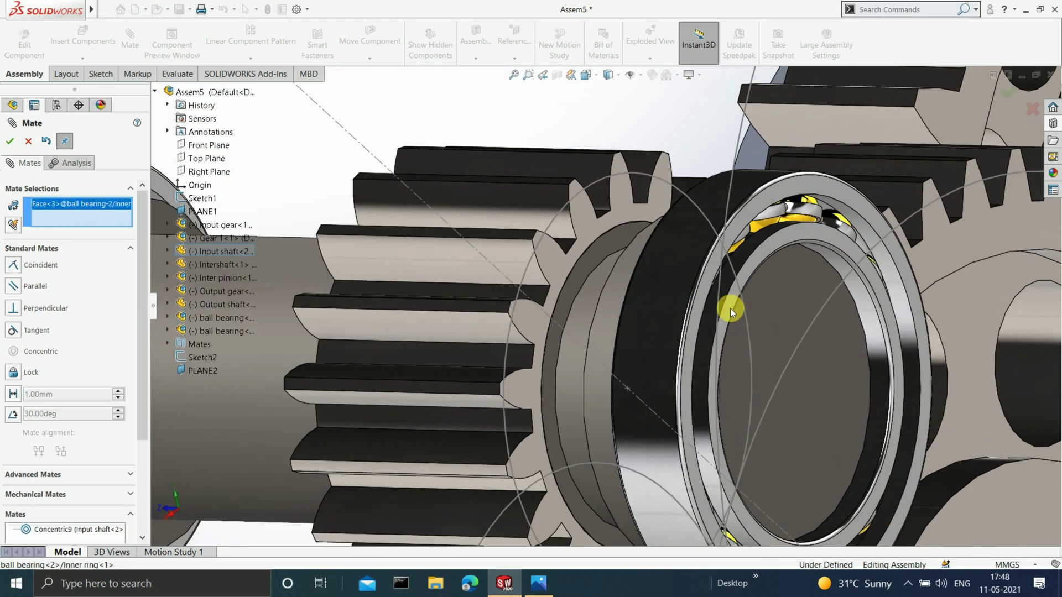
pyautogui.click(794, 332)
pyautogui.click(10, 142)
pyautogui.scroll(10, 616, 327)
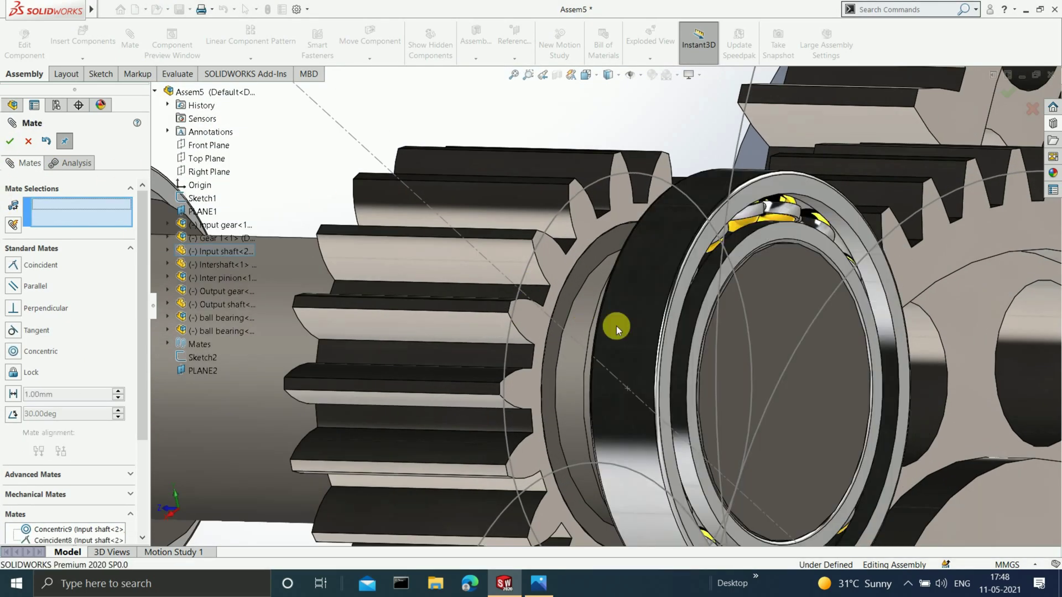
pyautogui.scroll(2, 485, 315)
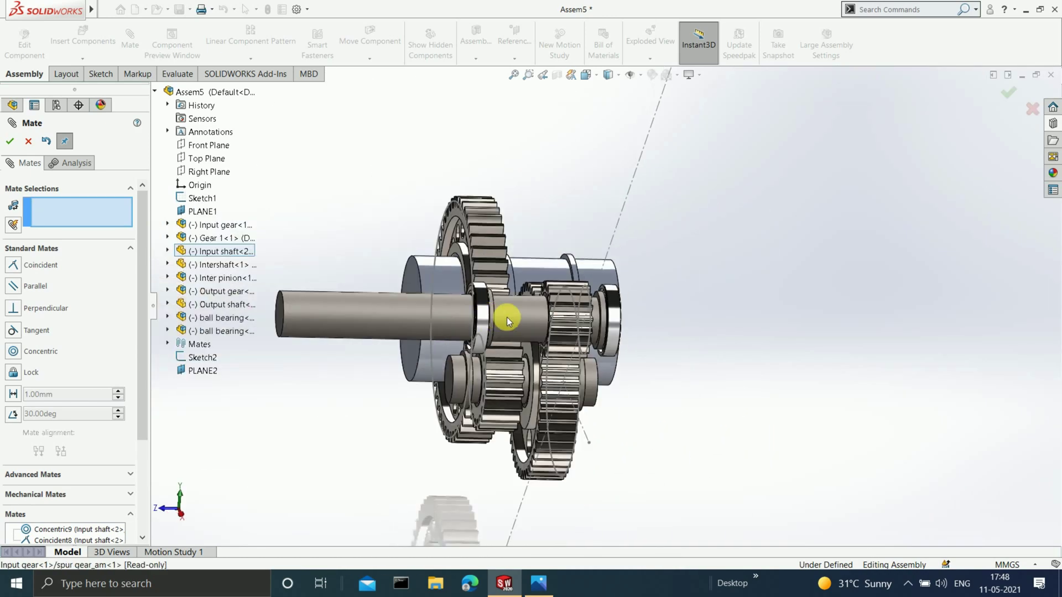
pyautogui.scroll(-3, 526, 357)
pyautogui.scroll(3, 444, 359)
pyautogui.scroll(-6, 444, 359)
pyautogui.moveTo(443, 359); pyautogui.dragTo(626, 320, button='middle')
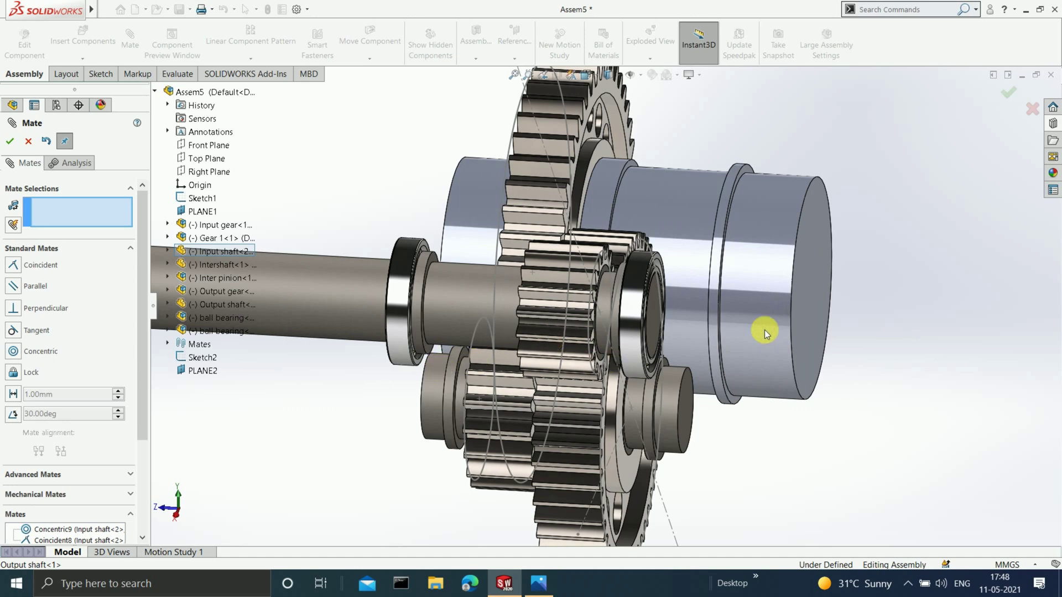
pyautogui.press('Escape')
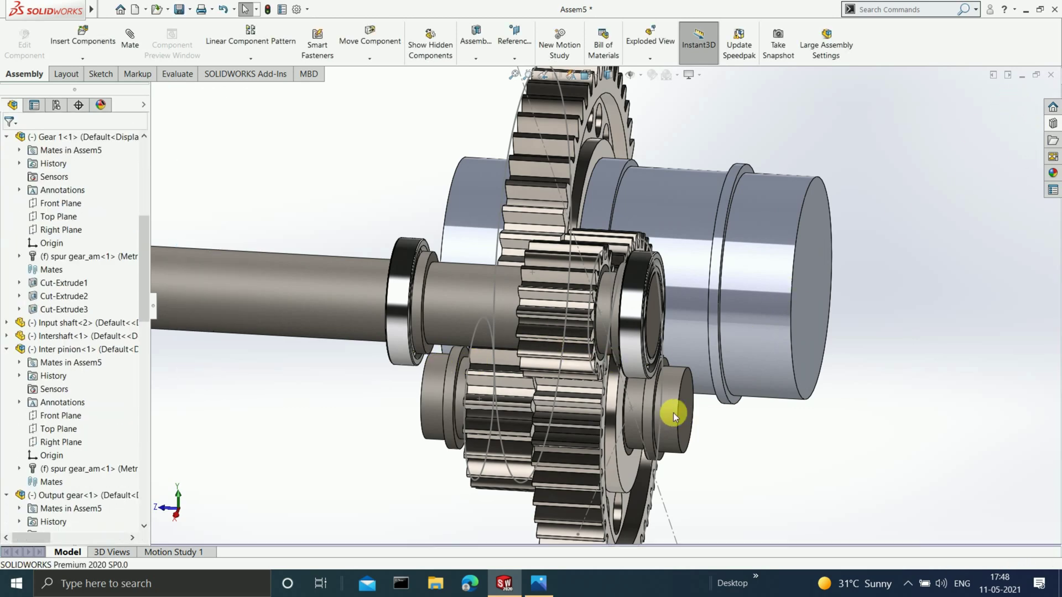
# Step: Insert a third ball bearing assembly and place it freely near the long free end of the Input shaft
pyautogui.click(672, 412)
pyautogui.moveTo(672, 412); pyautogui.dragTo(535, 410, button='middle')
pyautogui.scroll(3, 520, 442)
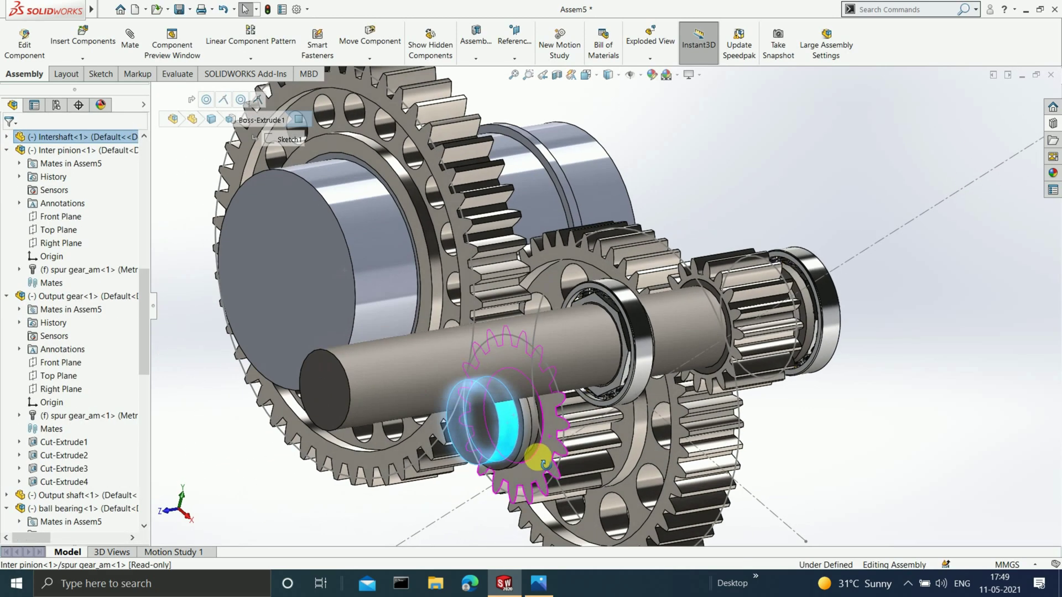
pyautogui.press('Escape')
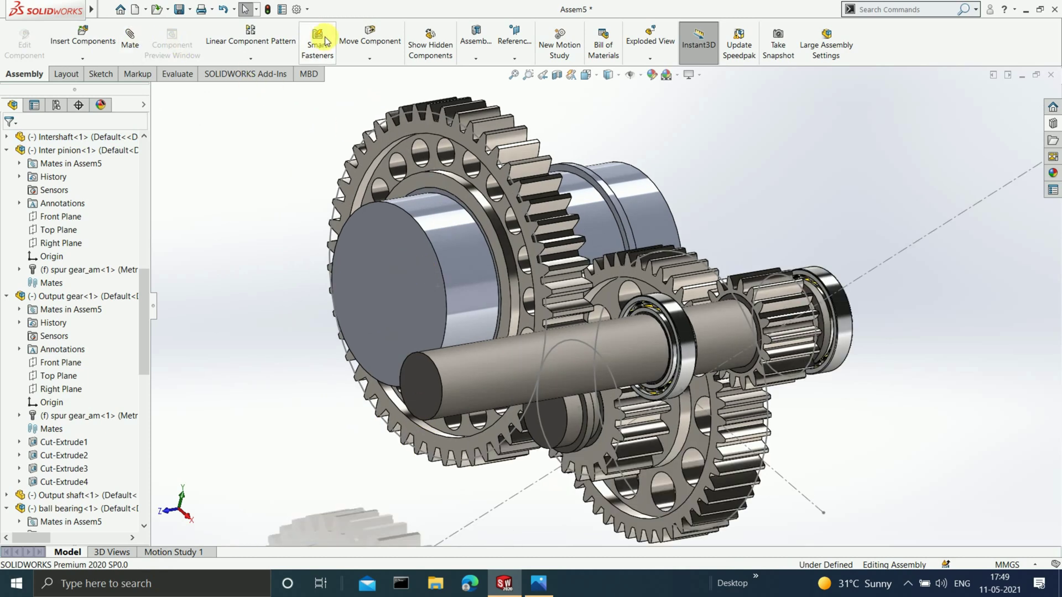
pyautogui.click(102, 46)
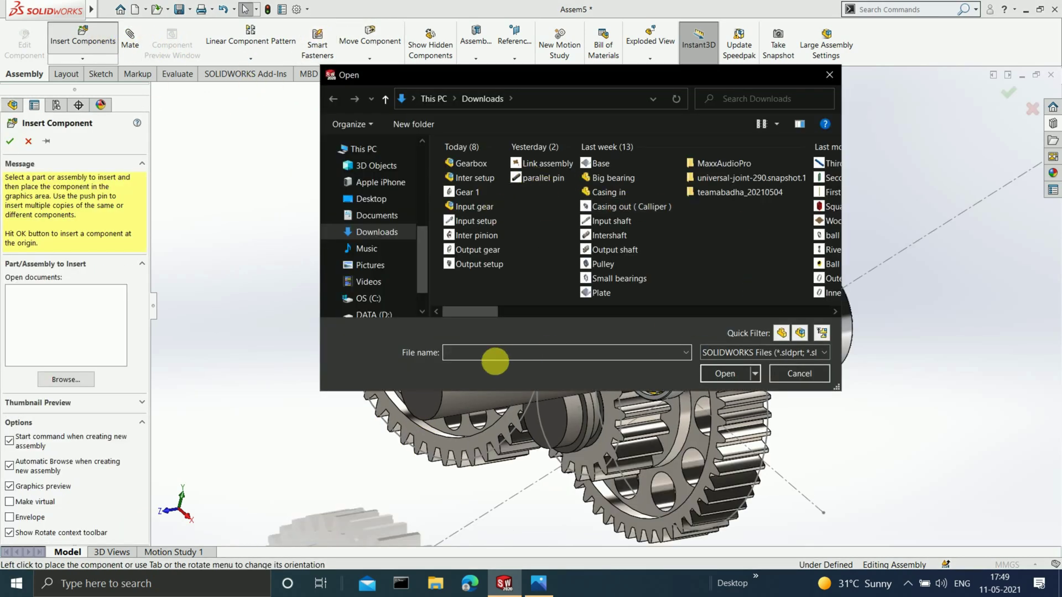
pyautogui.moveTo(506, 315); pyautogui.dragTo(528, 314)
pyautogui.click(744, 237)
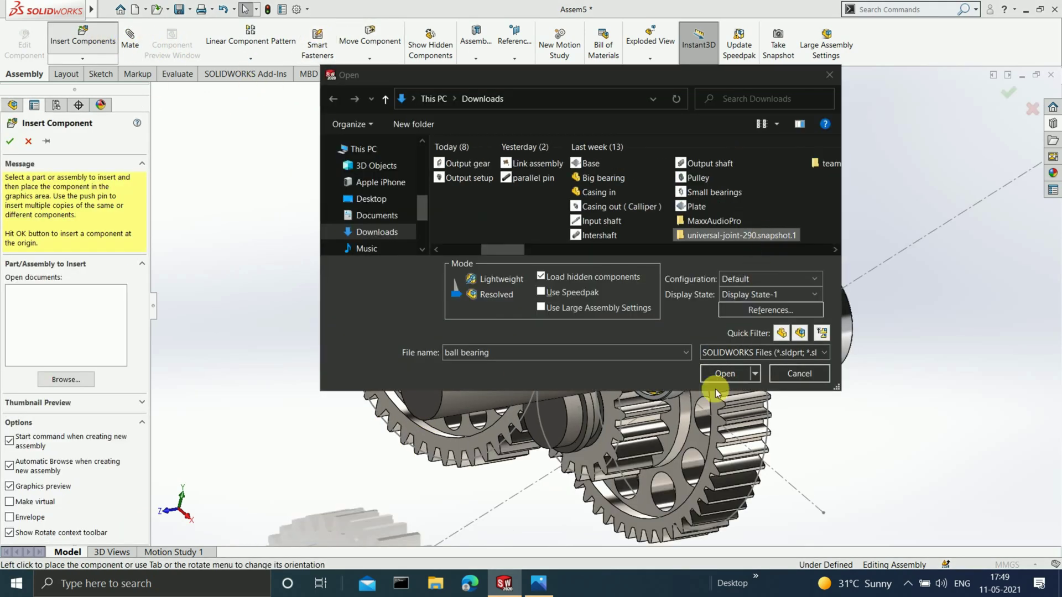
pyautogui.click(733, 372)
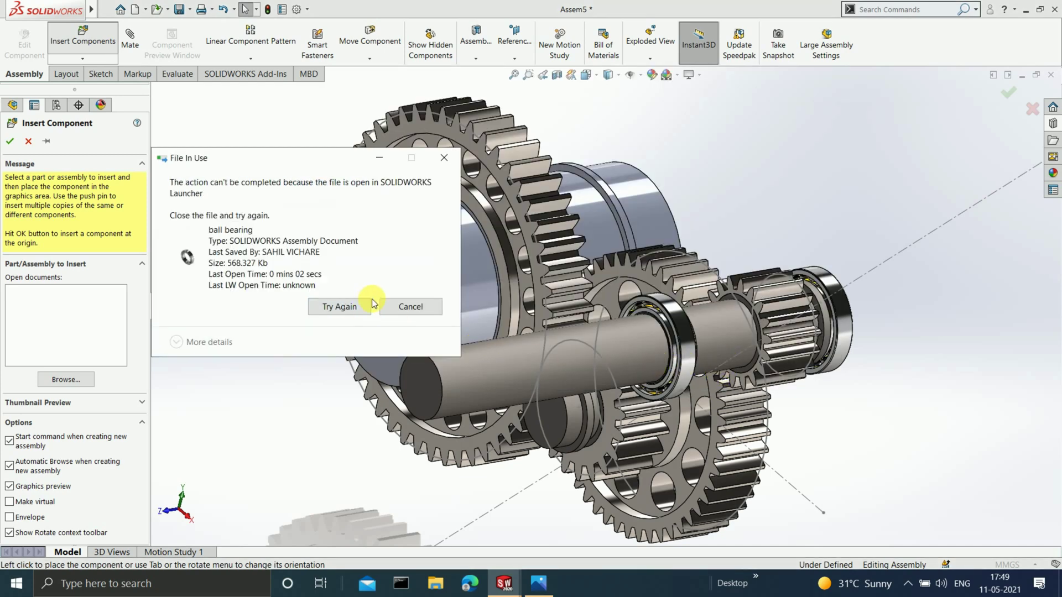
pyautogui.click(410, 307)
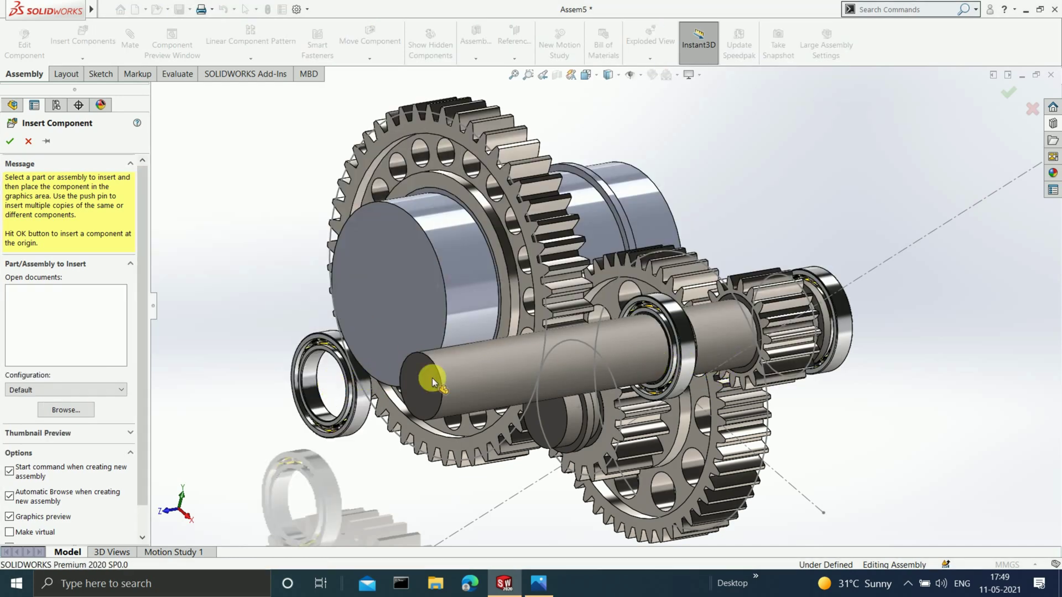
pyautogui.click(434, 379)
pyautogui.scroll(-2, 369, 203)
# Step: Mate the bore of the third ball bearing's inner ring concentric with the Intershaft's end section beside the Inter pinion
pyautogui.click(124, 47)
pyautogui.scroll(-2, 566, 392)
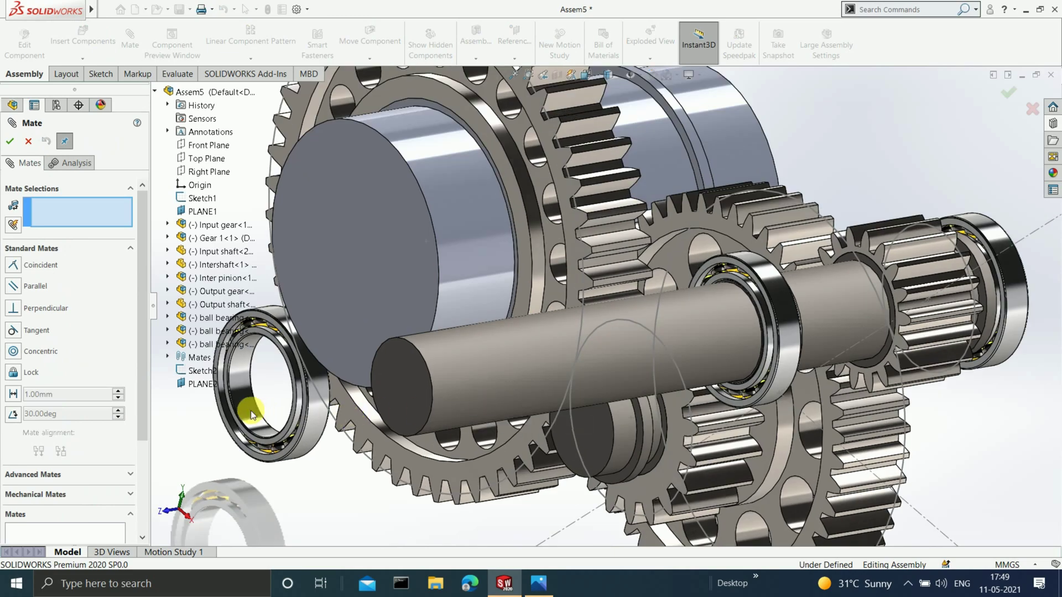
pyautogui.click(240, 403)
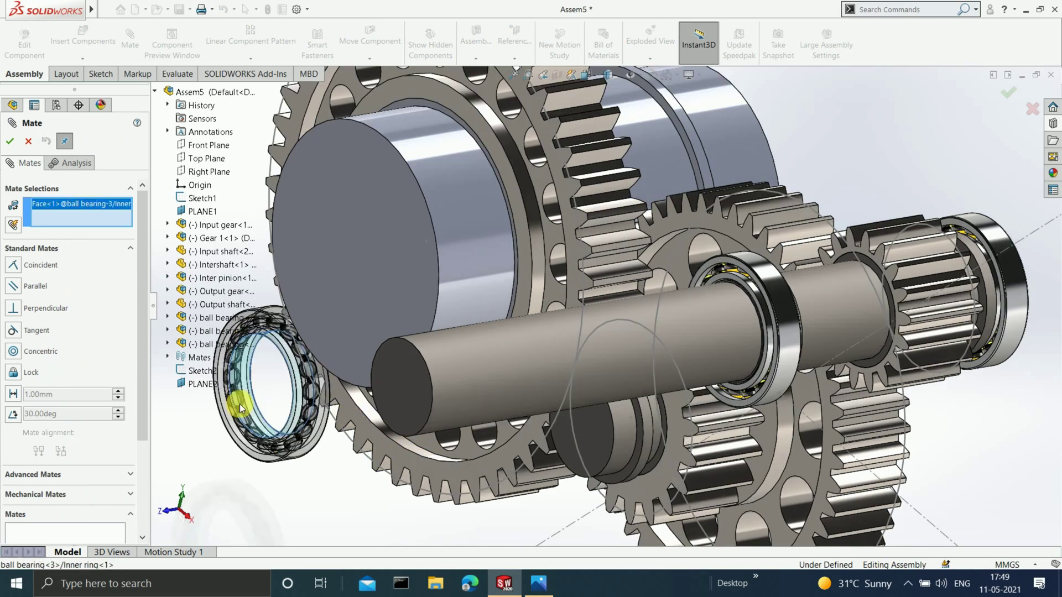
pyautogui.click(626, 450)
pyautogui.scroll(3, 691, 459)
pyautogui.click(715, 464)
# Step: Mate the third bearing's inner ring side face coincident with the Intershaft's end face, removing the mistakenly selected sketch line, and finish mating
pyautogui.scroll(-6, 526, 344)
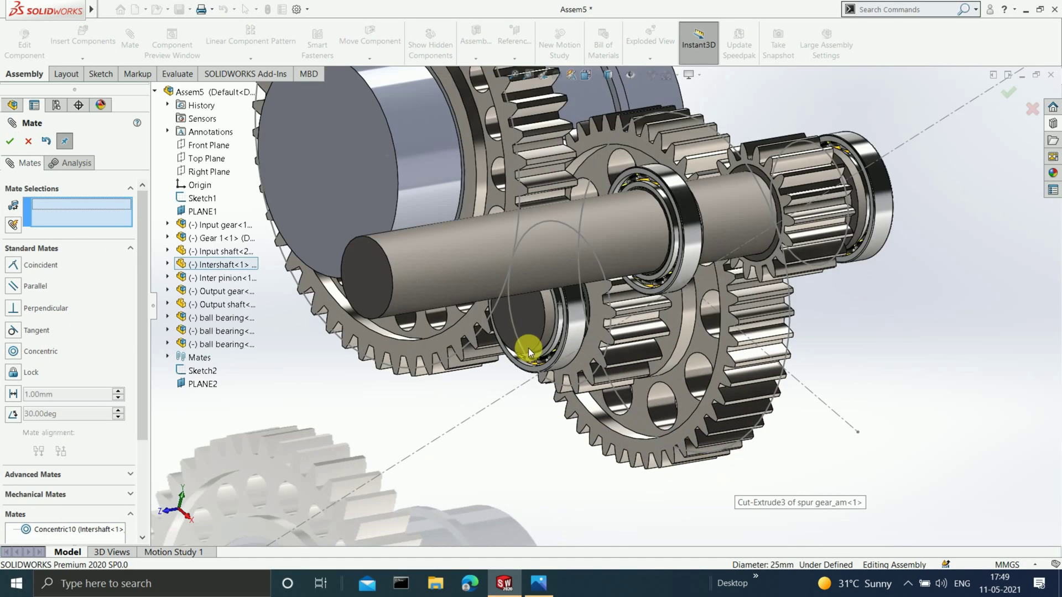
pyautogui.scroll(-2, 589, 303)
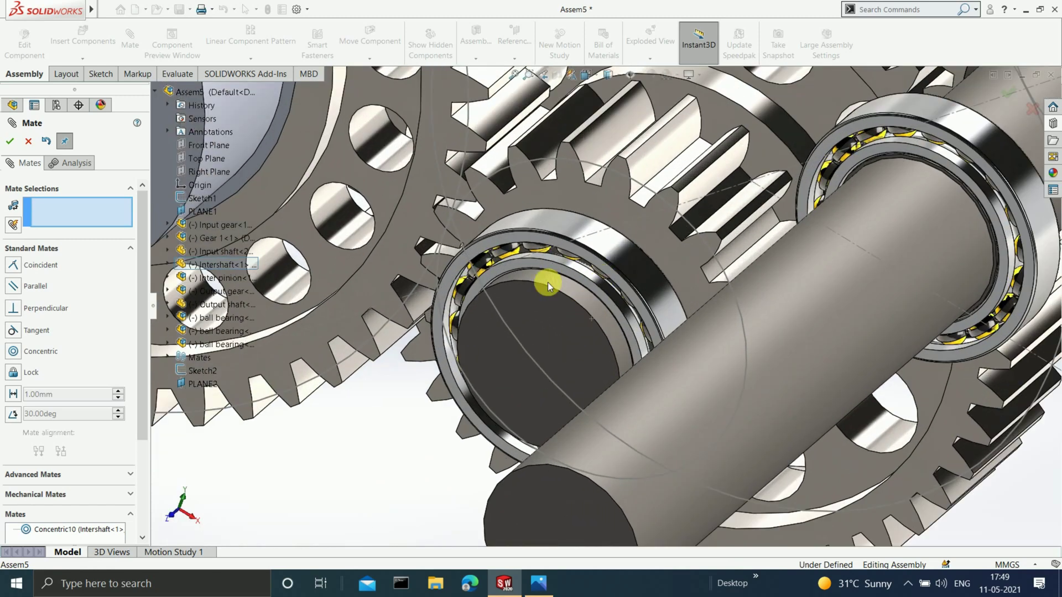
pyautogui.click(14, 267)
pyautogui.click(501, 279)
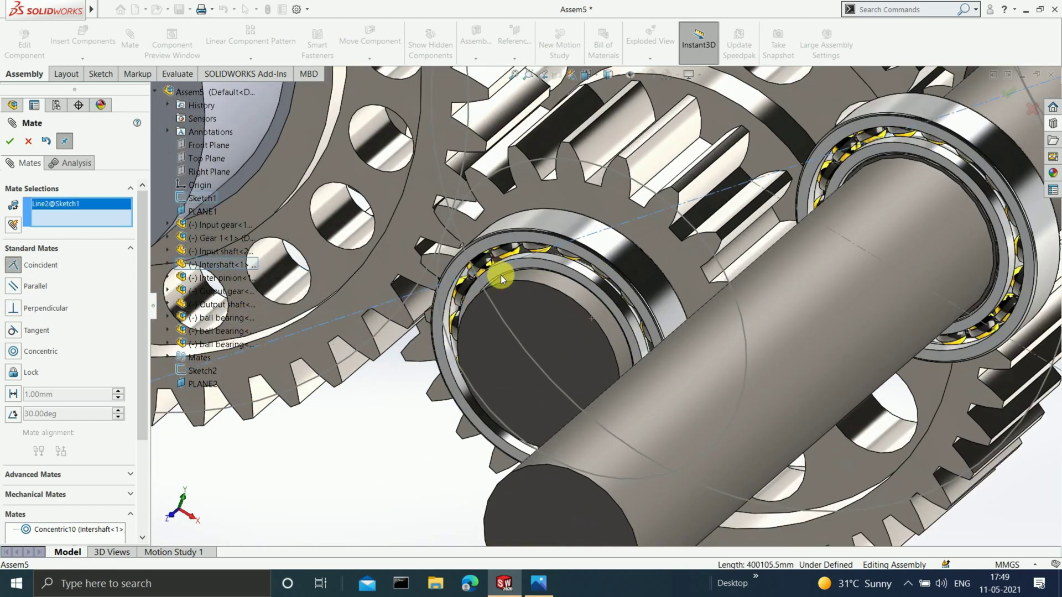
pyautogui.rightClick(75, 205)
pyautogui.click(110, 208)
pyautogui.click(486, 275)
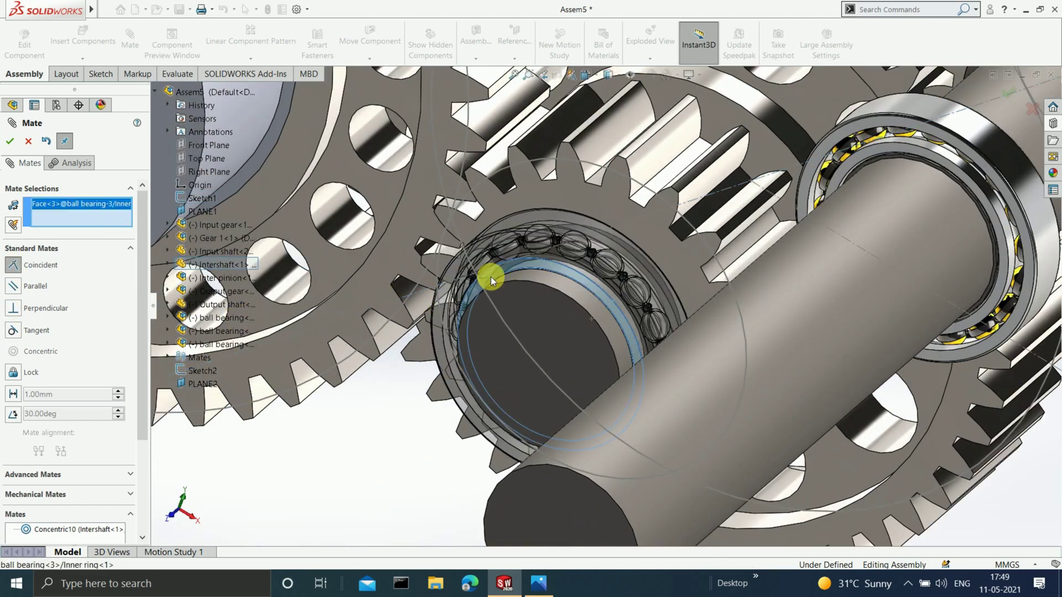
pyautogui.click(519, 332)
pyautogui.click(511, 349)
pyautogui.scroll(5, 658, 310)
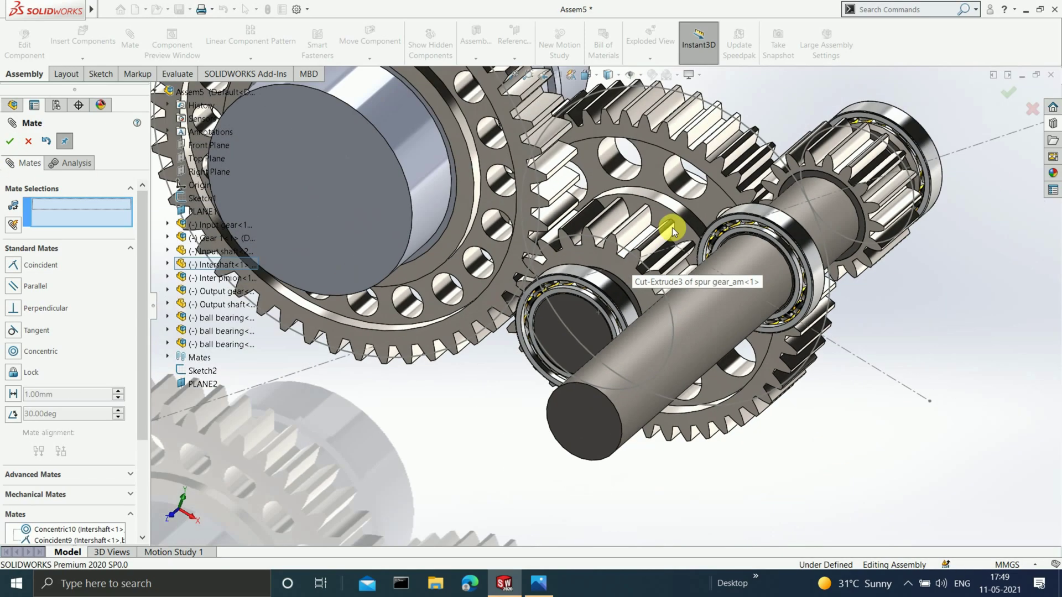
pyautogui.moveTo(834, 316); pyautogui.dragTo(782, 256, button='middle')
pyautogui.click(11, 142)
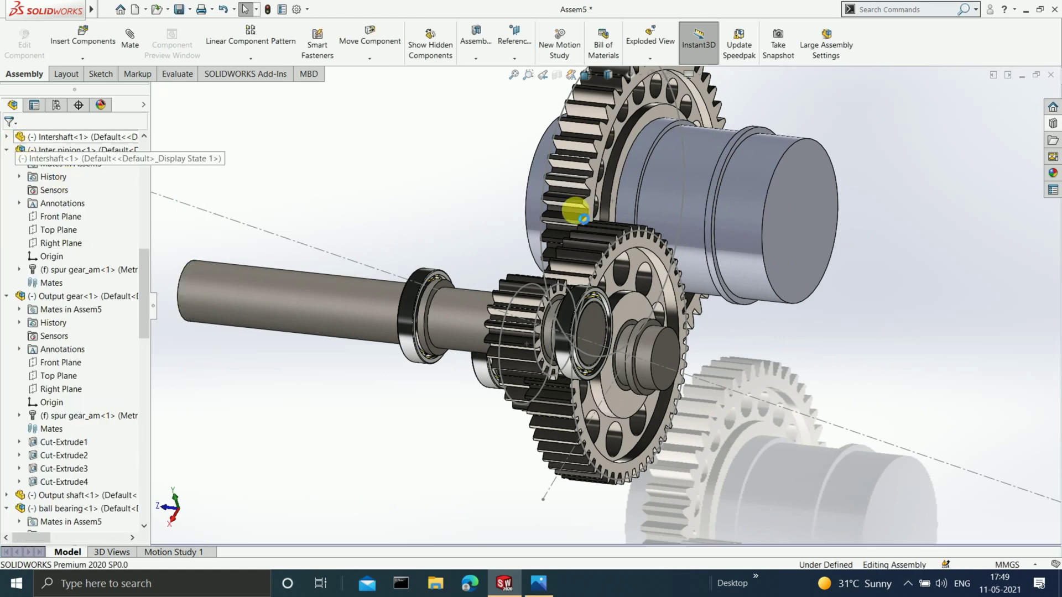
# Step: Insert a fourth ball bearing assembly and place it freely near the Intershaft's gear-side end
pyautogui.click(84, 39)
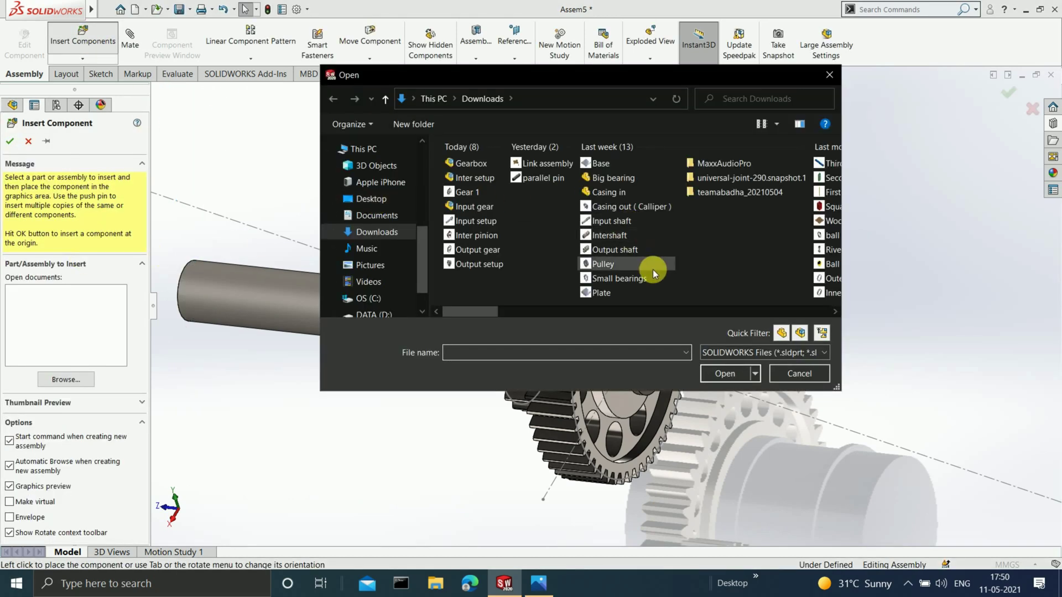
pyautogui.click(830, 235)
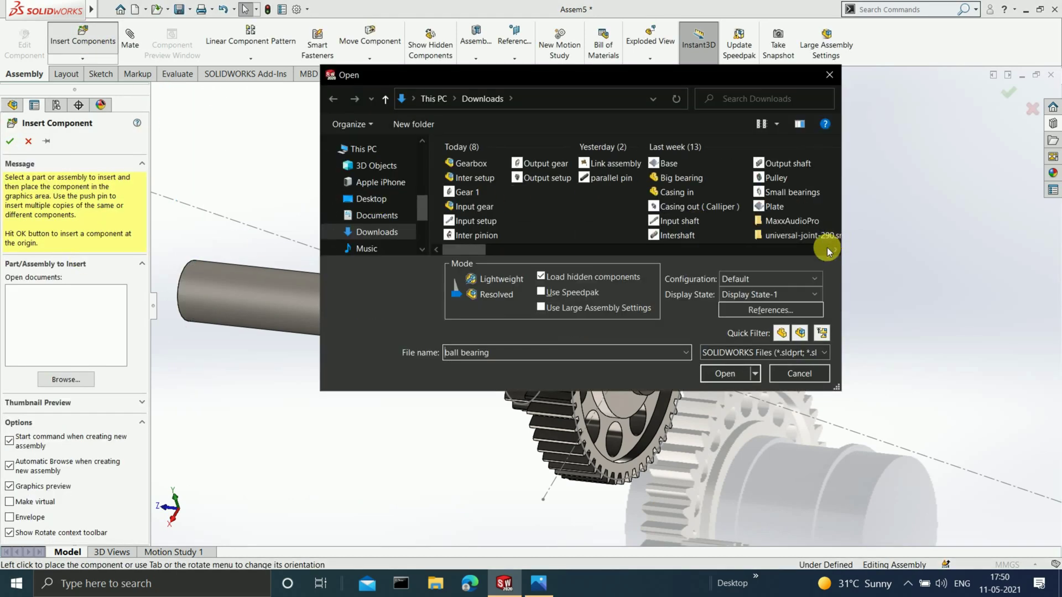
pyautogui.click(720, 376)
pyautogui.click(714, 356)
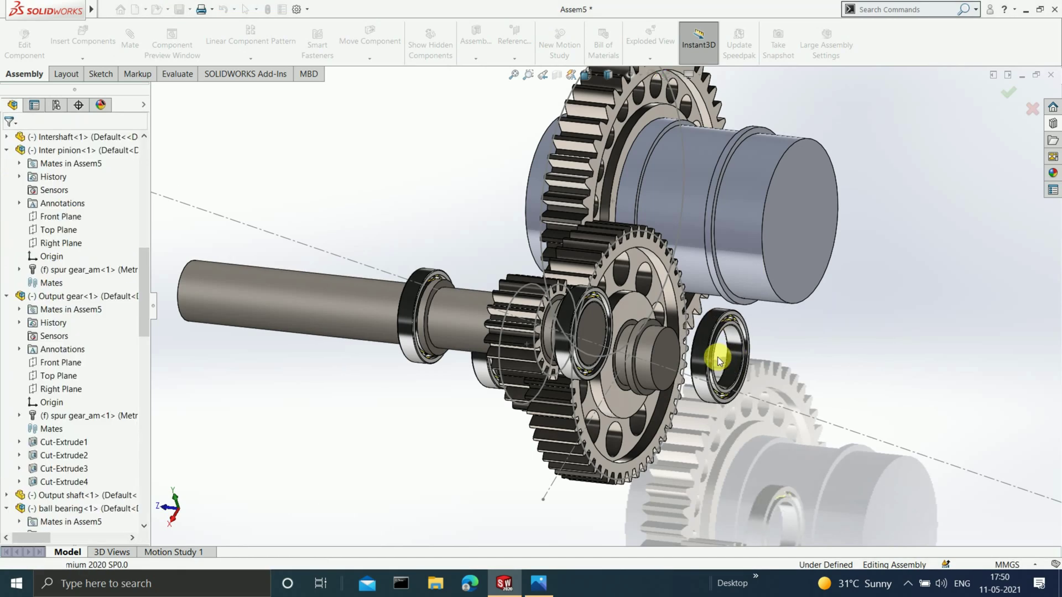
# Step: Mate the bore of the fourth ball bearing's inner ring concentric with the Intershaft's end section beside the large gear
pyautogui.scroll(-5, 741, 365)
pyautogui.moveTo(745, 370); pyautogui.dragTo(716, 364, button='middle')
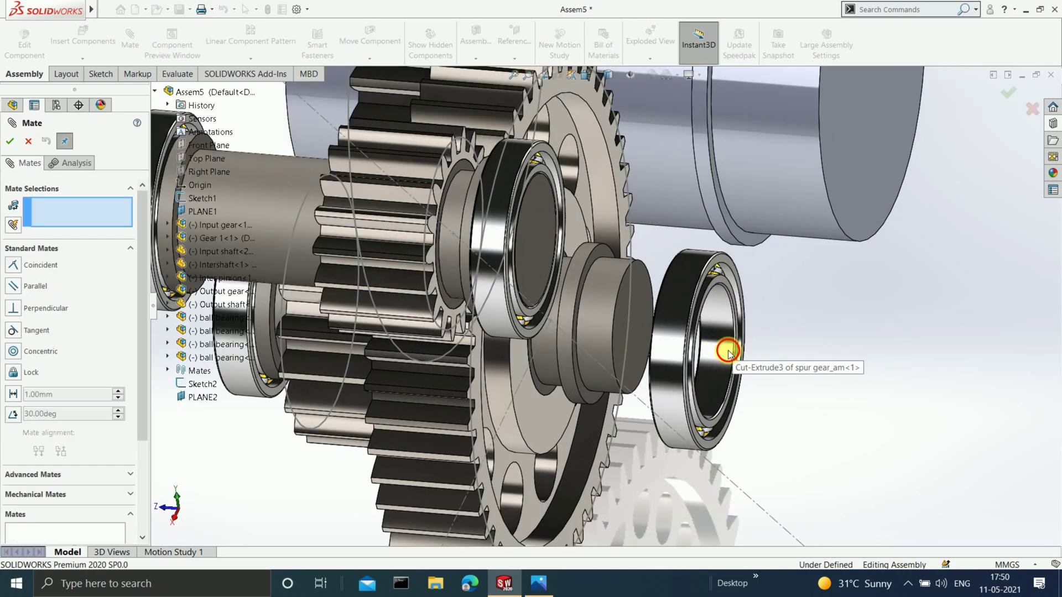
pyautogui.click(722, 349)
pyautogui.click(619, 327)
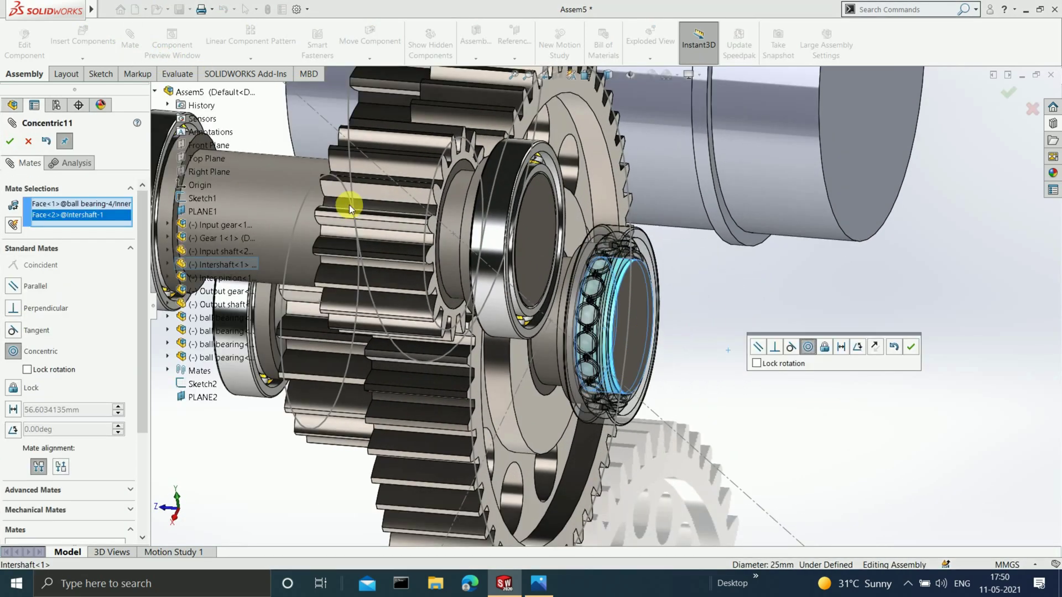
pyautogui.click(10, 141)
# Step: Mate the fourth bearing's inner ring side face coincident with the Intershaft's end face and finish mating
pyautogui.scroll(-5, 620, 287)
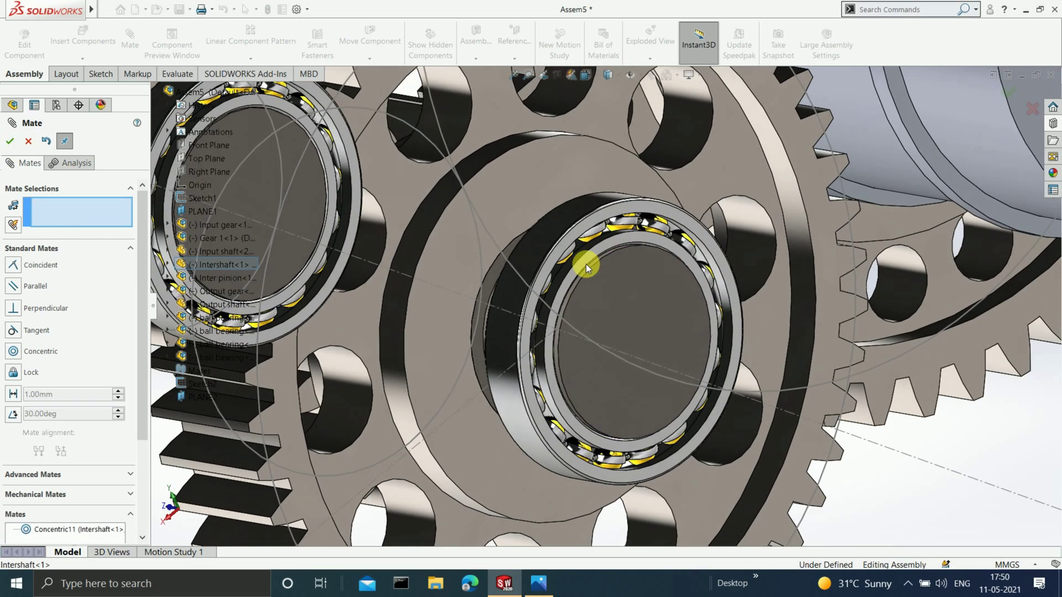
pyautogui.click(624, 300)
pyautogui.click(647, 311)
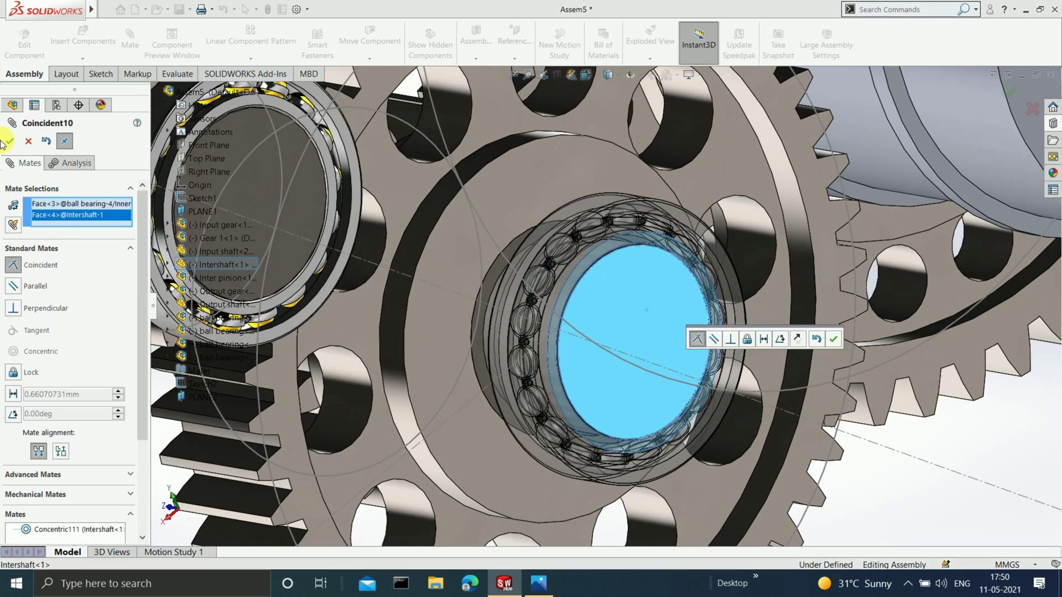
pyautogui.click(9, 141)
pyautogui.scroll(5, 653, 329)
pyautogui.scroll(3, 639, 329)
pyautogui.moveTo(559, 315); pyautogui.dragTo(630, 284, button='middle')
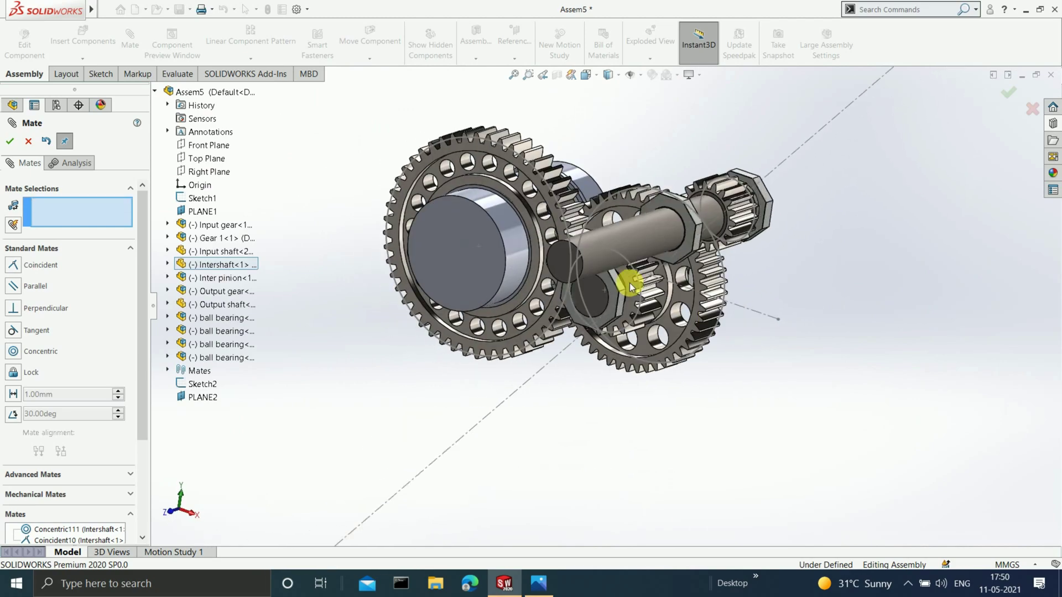
pyautogui.scroll(2, 664, 282)
pyautogui.scroll(-2, 713, 262)
pyautogui.press('Escape')
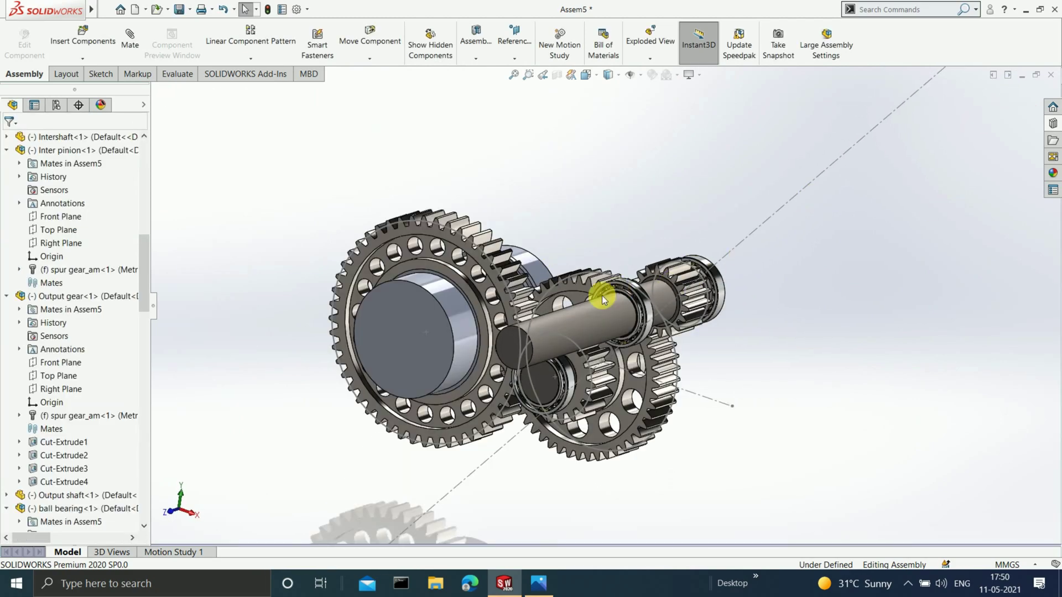
# Step: Check the gear train from several sides and read the diameter of the Output shaft's short end section
pyautogui.moveTo(659, 317); pyautogui.dragTo(693, 347, button='middle')
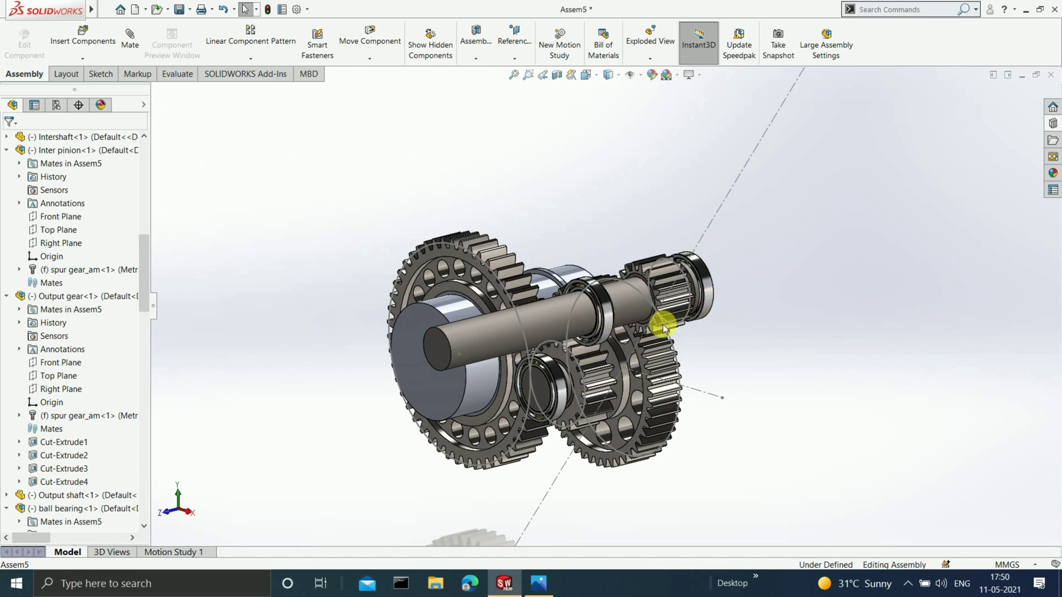
pyautogui.scroll(-2, 576, 382)
pyautogui.moveTo(668, 392); pyautogui.dragTo(538, 389, button='middle')
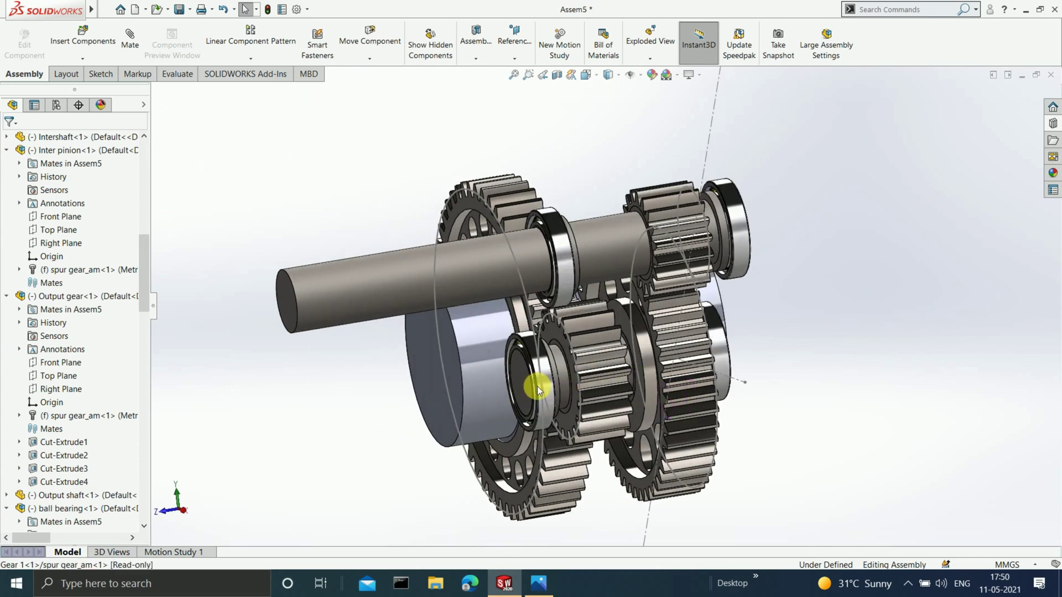
pyautogui.moveTo(684, 386); pyautogui.dragTo(741, 356, button='middle')
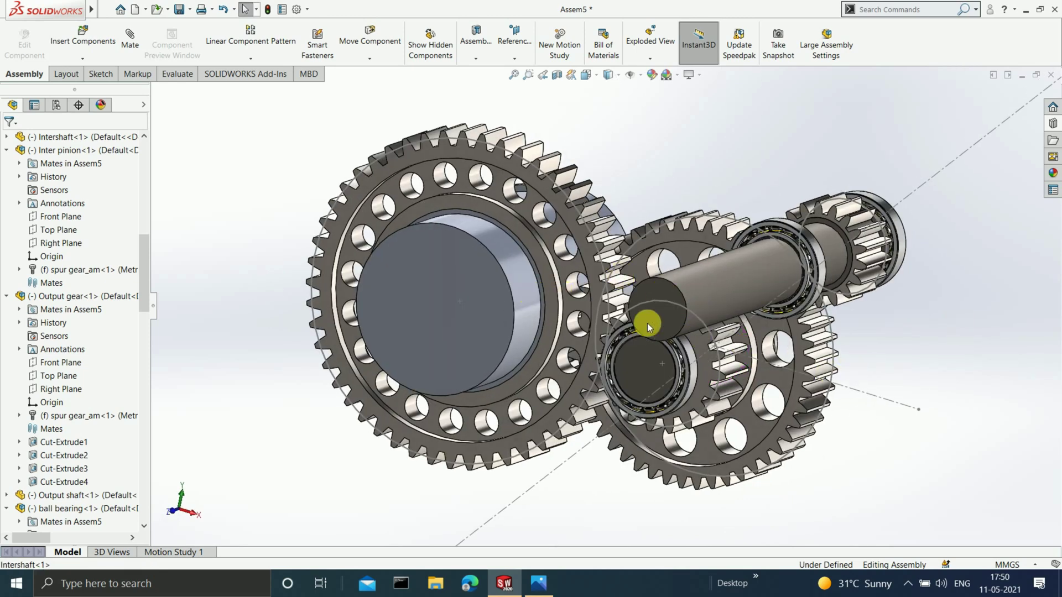
pyautogui.click(532, 311)
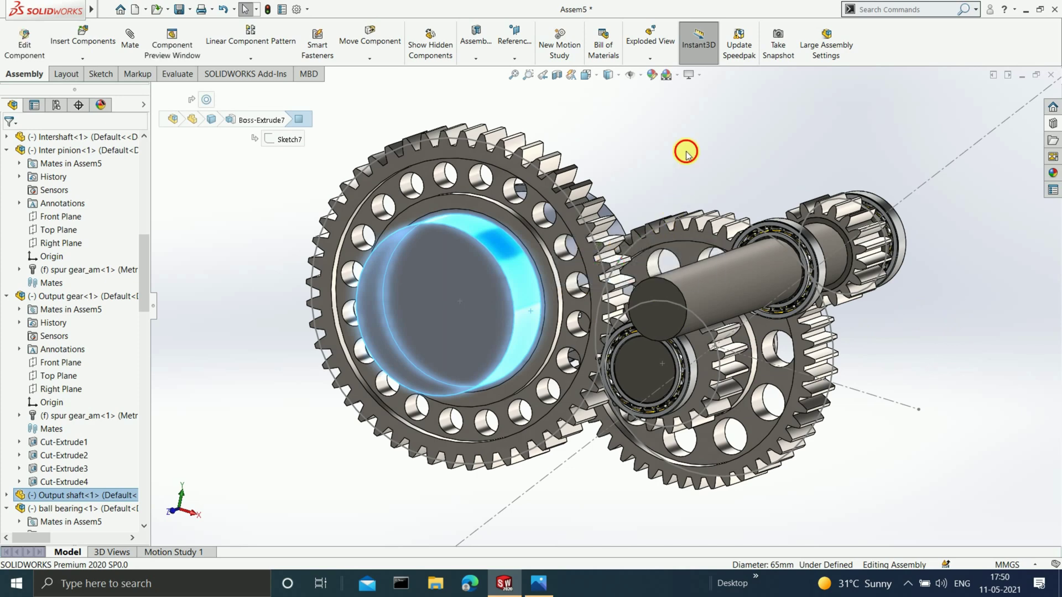
pyautogui.press('Escape')
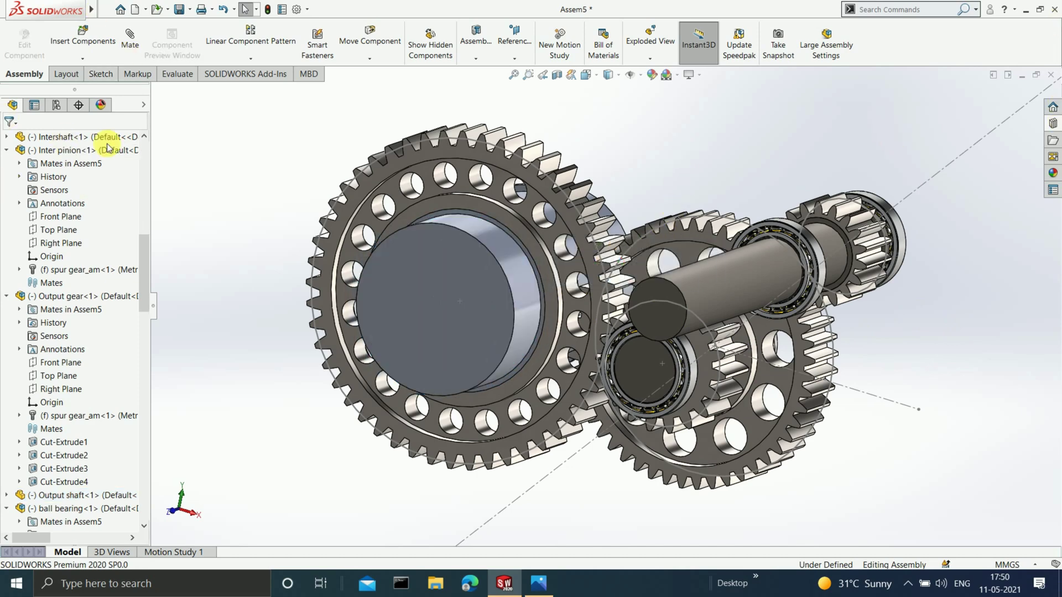
# Step: Insert the Big bearing part and place it freely beside the Output shaft's short end
pyautogui.click(88, 55)
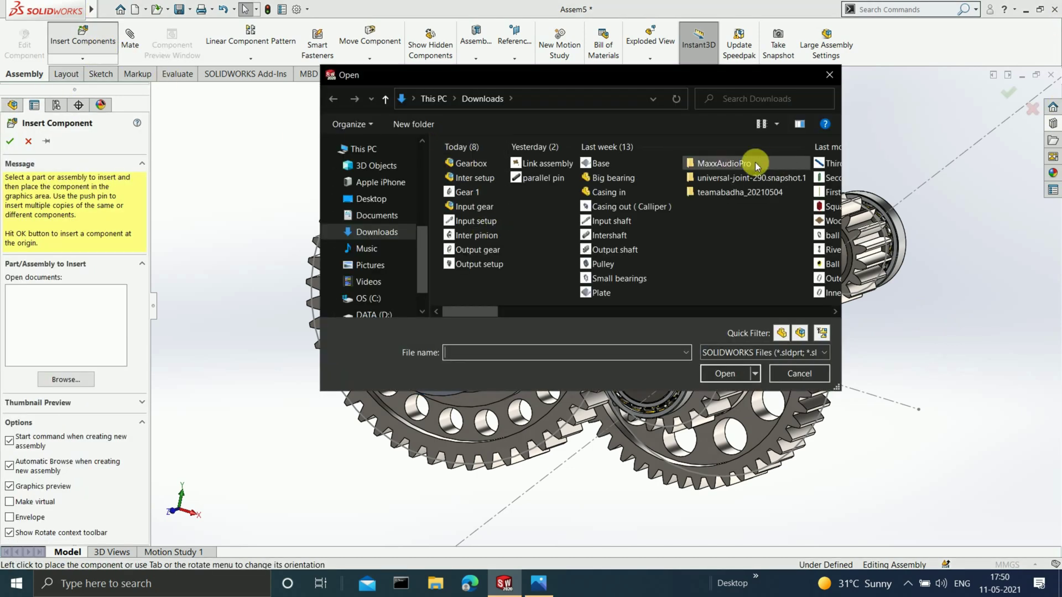
pyautogui.click(614, 178)
pyautogui.click(719, 374)
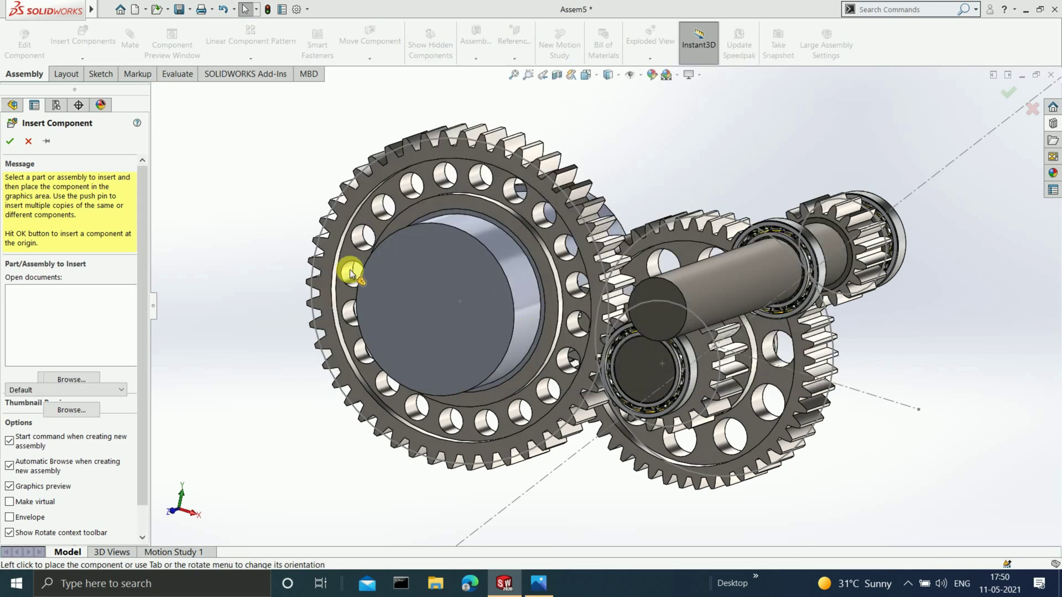
pyautogui.click(449, 238)
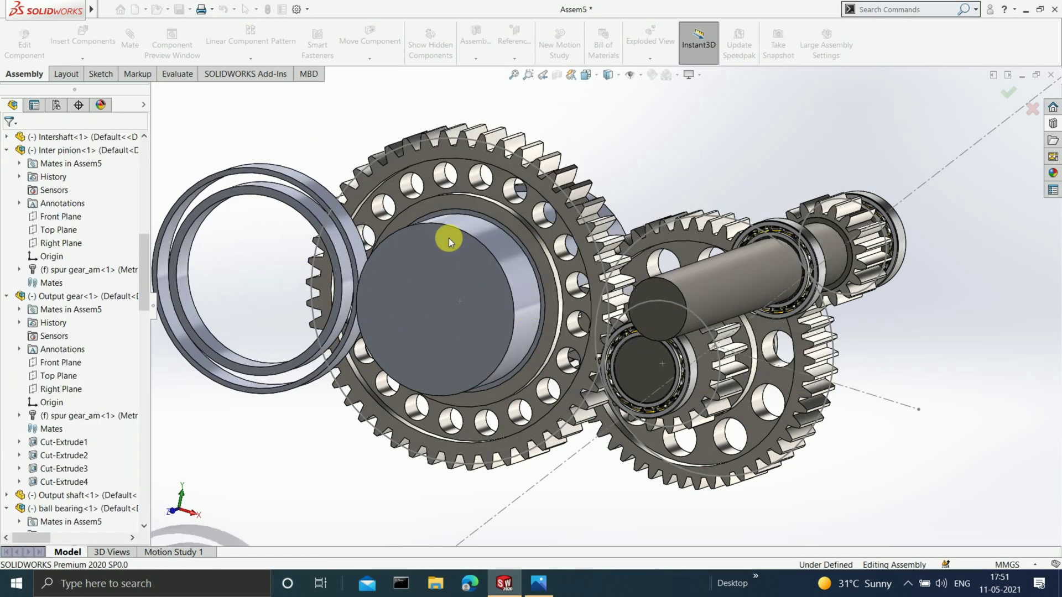
# Step: Mate the Big bearing's bore concentric with the Output shaft's short end section
pyautogui.moveTo(449, 238); pyautogui.dragTo(529, 260, button='middle')
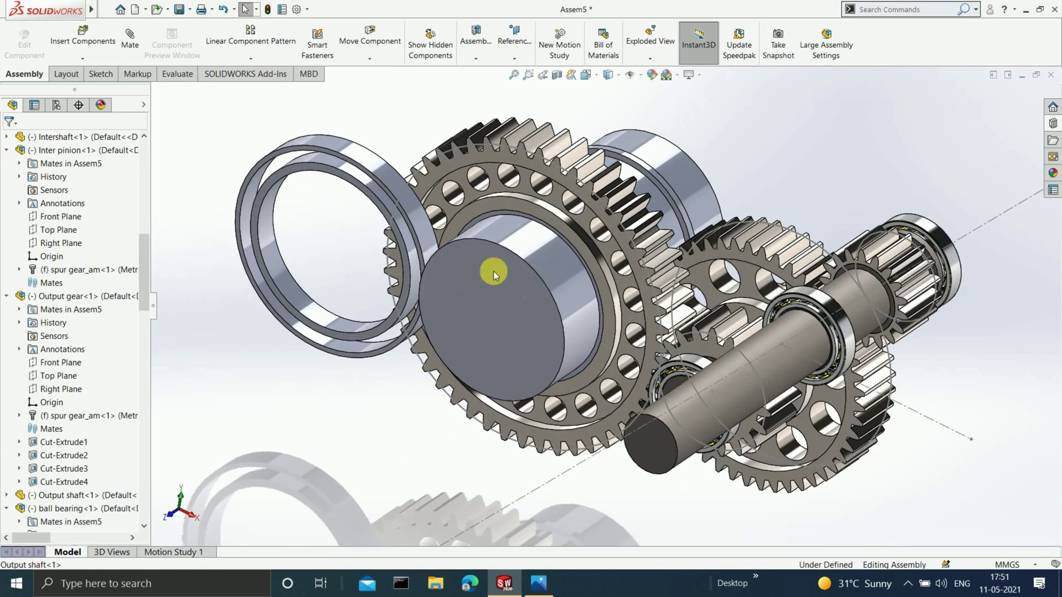
pyautogui.click(301, 325)
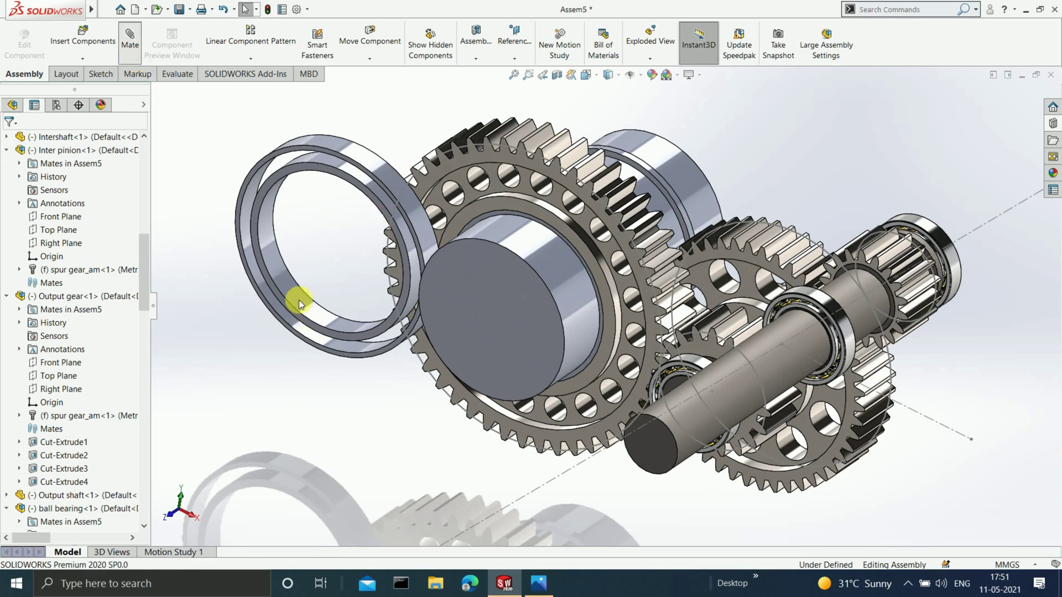
pyautogui.click(298, 299)
pyautogui.click(567, 291)
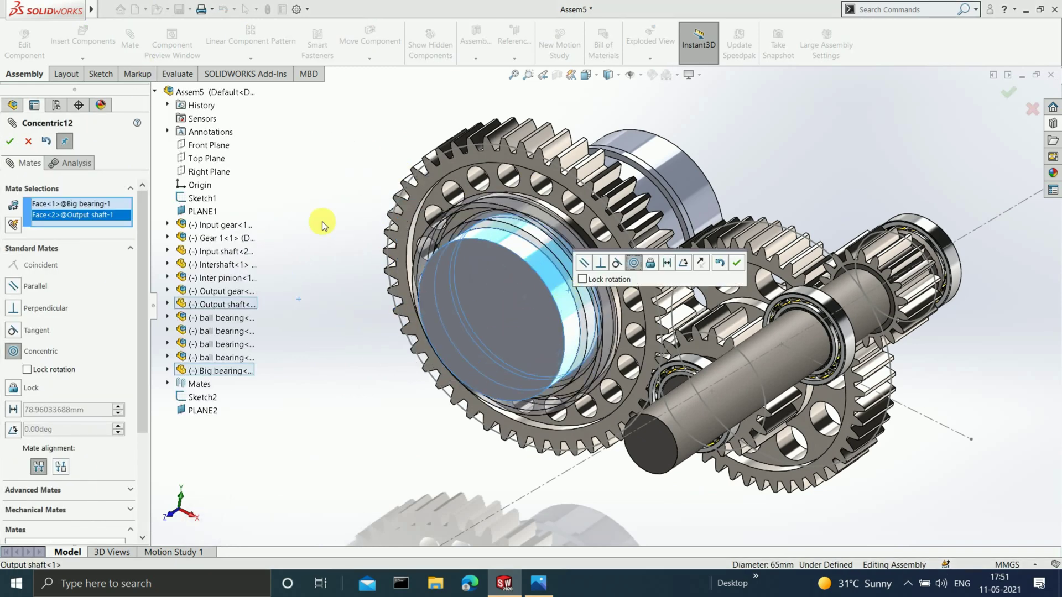
pyautogui.click(10, 141)
# Step: Mate the Output gear's hub side face coincident with the adjacent shoulder face of the Output shaft and finish mating
pyautogui.scroll(-5, 611, 265)
pyautogui.moveTo(611, 266); pyautogui.dragTo(650, 217, button='middle')
pyautogui.scroll(2, 866, 245)
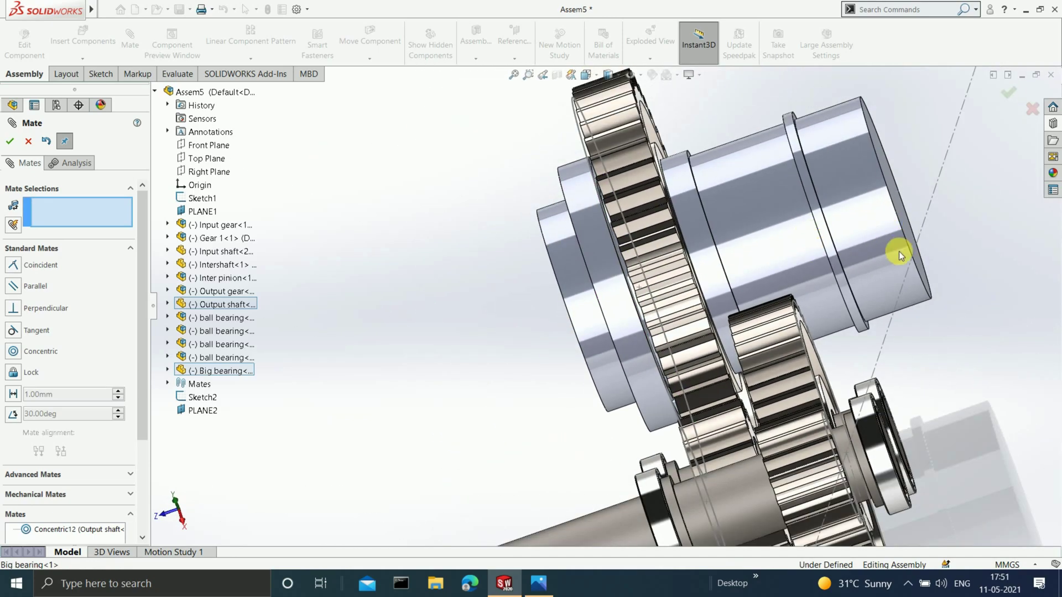
pyautogui.moveTo(898, 251); pyautogui.dragTo(859, 251, button='middle')
pyautogui.scroll(-3, 859, 252)
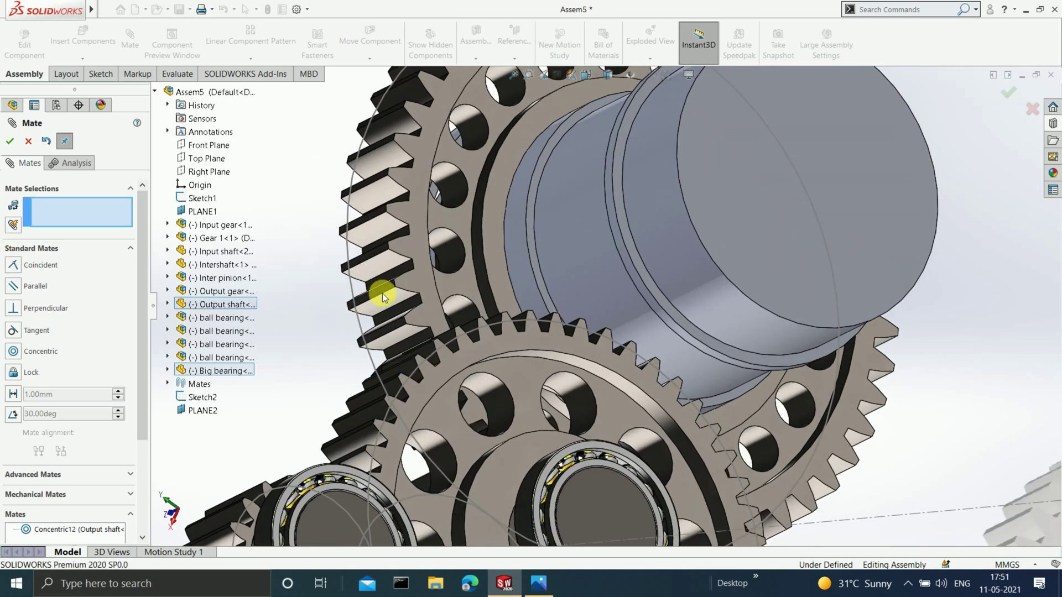
pyautogui.click(487, 259)
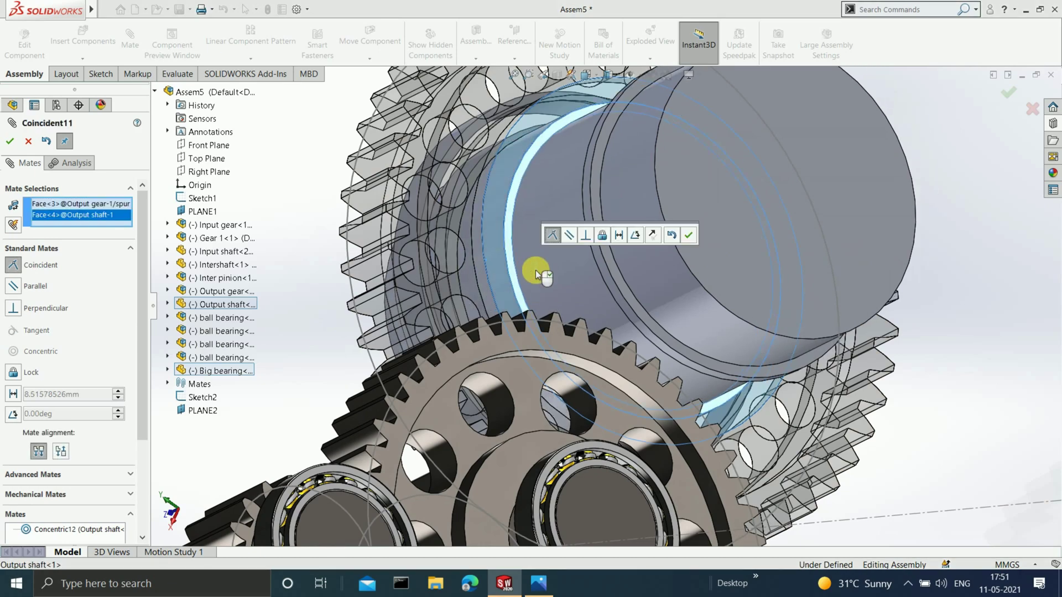
pyautogui.scroll(3, 551, 346)
pyautogui.moveTo(552, 348); pyautogui.dragTo(637, 453, button='middle')
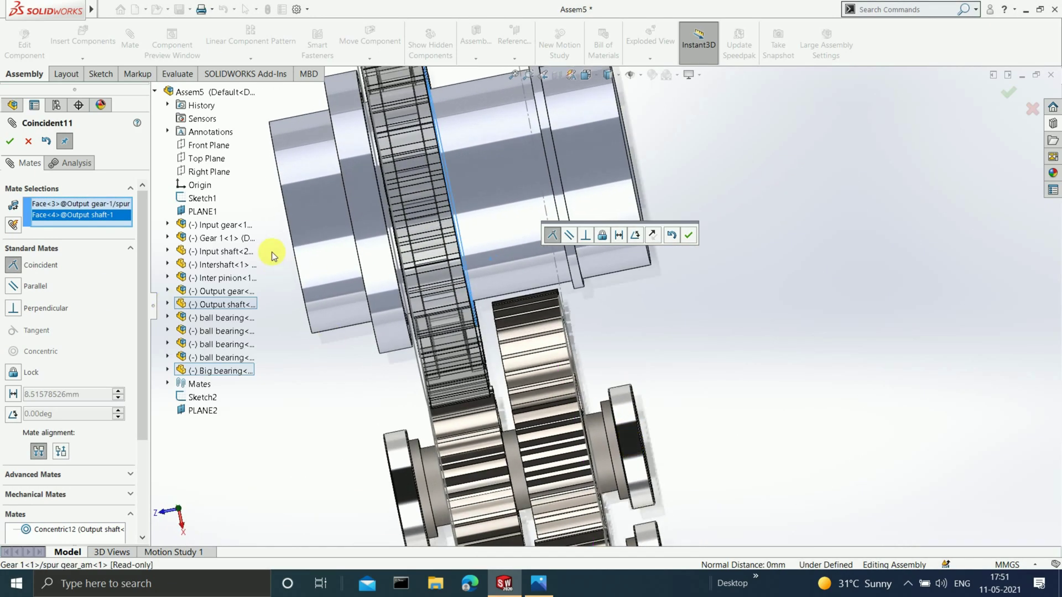
pyautogui.click(10, 141)
pyautogui.scroll(-2, 434, 254)
pyautogui.moveTo(424, 247); pyautogui.dragTo(490, 301, button='middle')
pyautogui.scroll(-2, 491, 315)
pyautogui.click(9, 140)
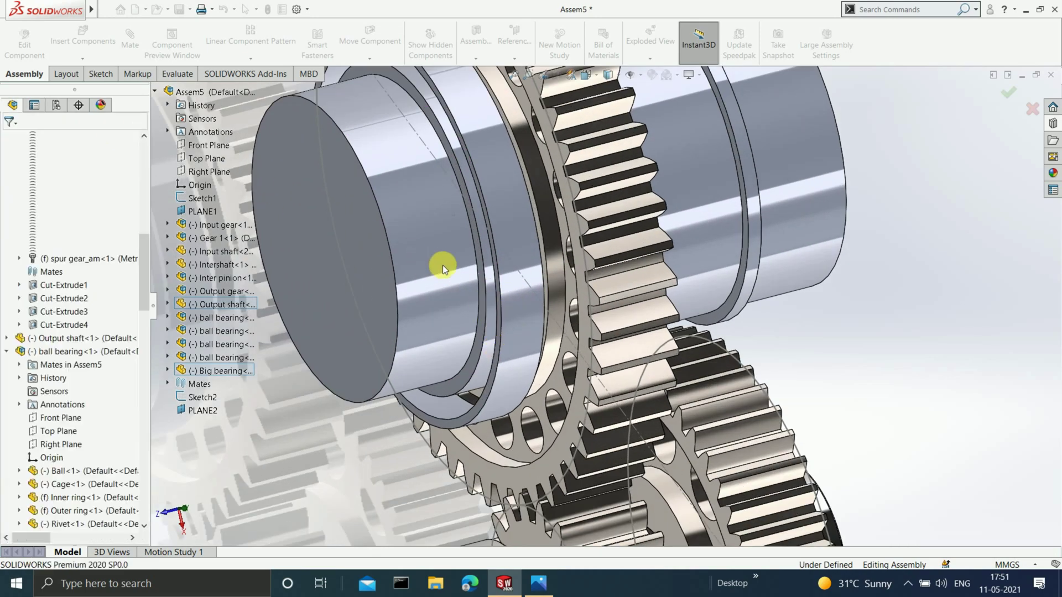
# Step: Slide the Big bearing outward along the Output shaft's axis, away from the collar next to the Output gear
pyautogui.click(433, 289)
pyautogui.moveTo(372, 328); pyautogui.dragTo(363, 382)
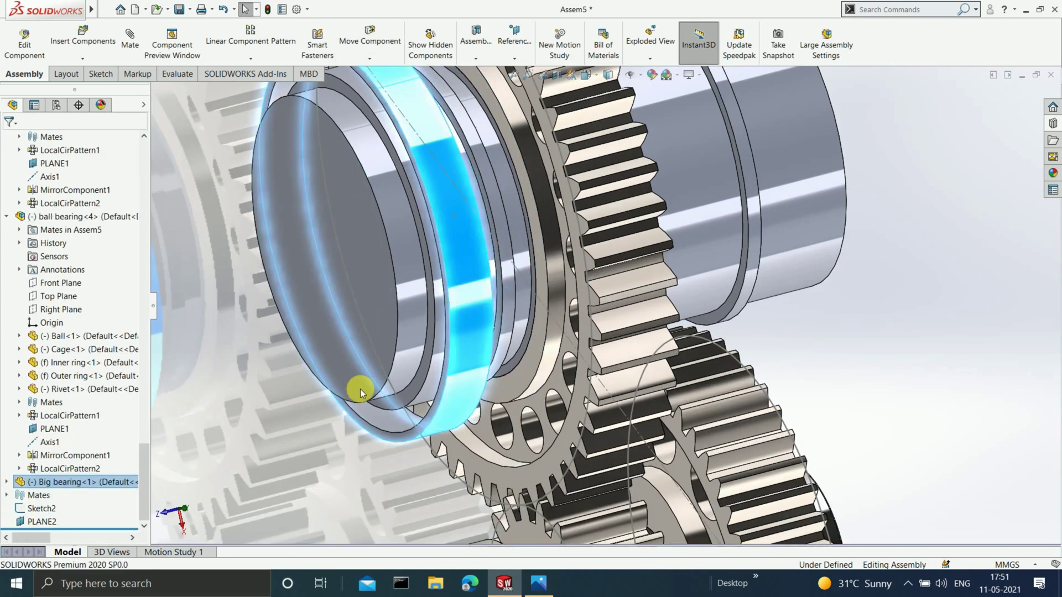
pyautogui.press('Escape')
pyautogui.moveTo(380, 354); pyautogui.dragTo(338, 230, button='middle')
pyautogui.scroll(2, 388, 183)
pyautogui.scroll(-1, 501, 201)
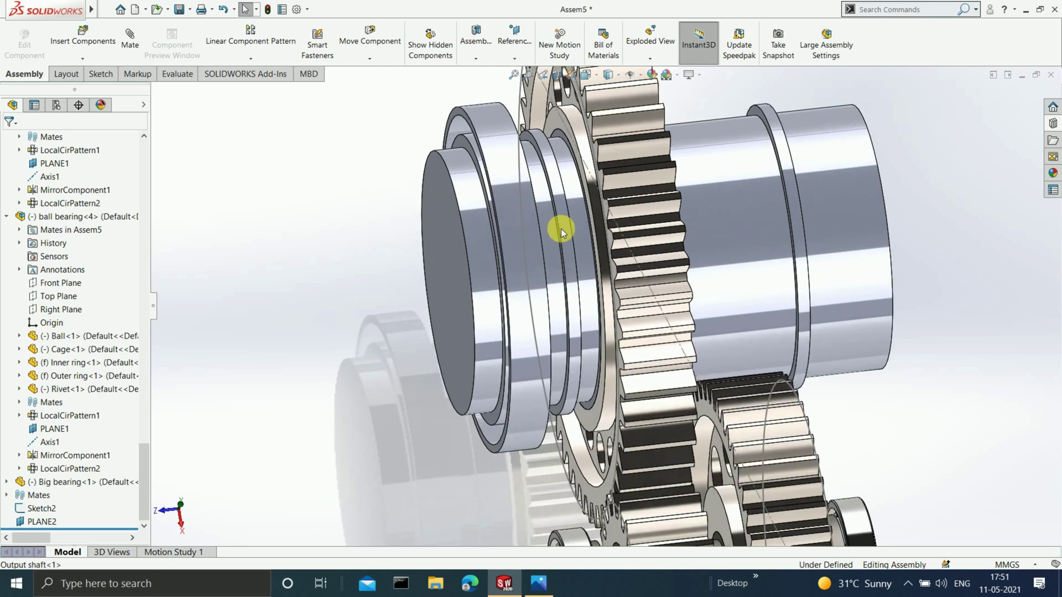
# Step: Mate the outer side face of the Output shaft's collar coincident with the Big bearing's gear-facing side and finish mating
pyautogui.moveTo(561, 229); pyautogui.dragTo(539, 207, button='middle')
pyautogui.scroll(-3, 447, 177)
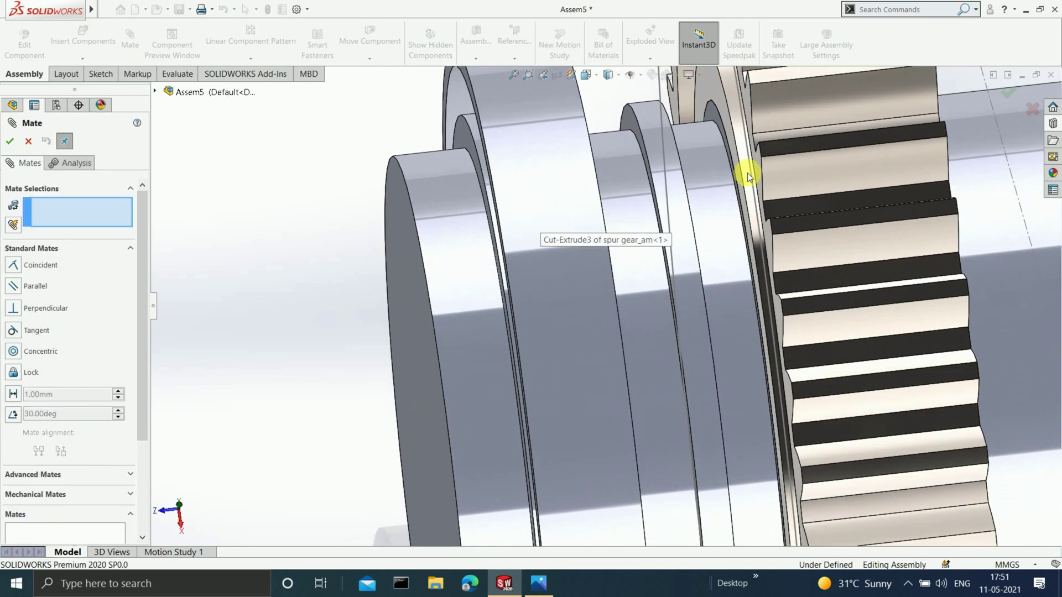
pyautogui.click(631, 115)
pyautogui.moveTo(673, 195); pyautogui.dragTo(450, 230, button='middle')
pyautogui.scroll(4, 452, 243)
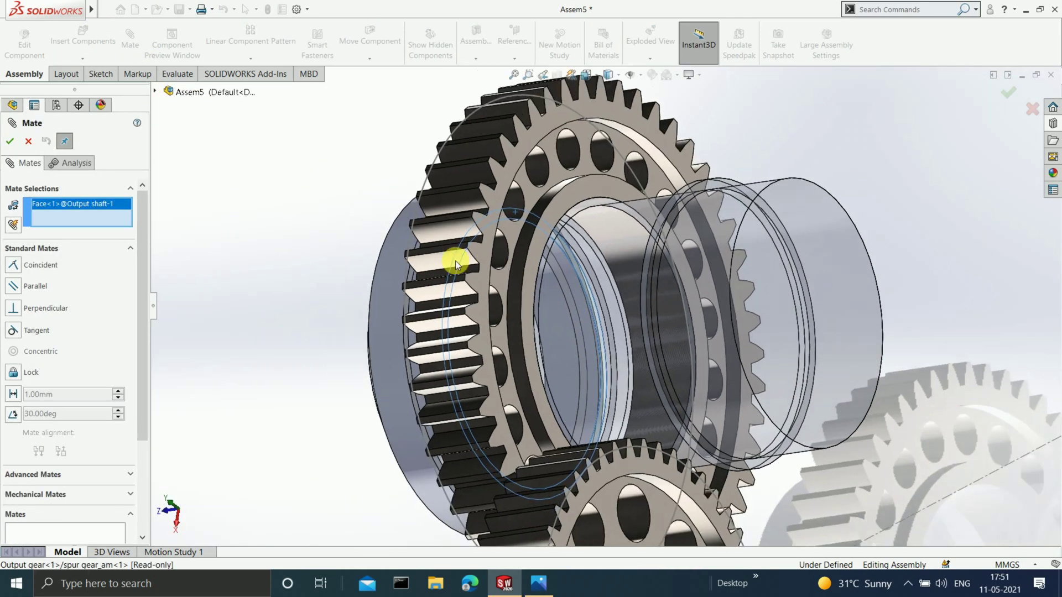
pyautogui.scroll(-3, 455, 260)
pyautogui.moveTo(456, 268); pyautogui.dragTo(386, 167, button='middle')
pyautogui.click(376, 142)
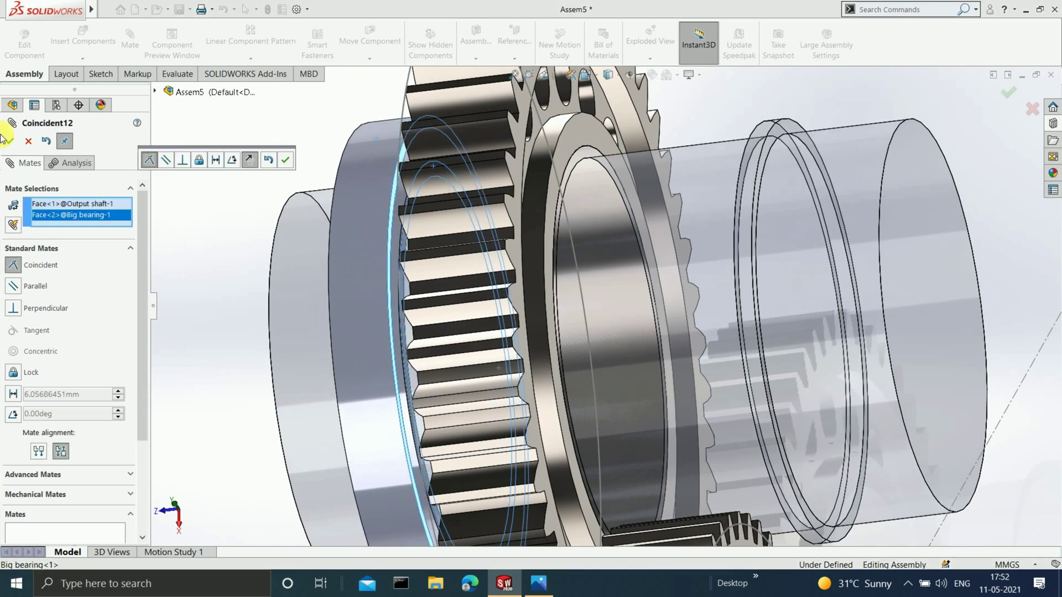
pyautogui.press('Return')
pyautogui.scroll(4, 462, 254)
pyautogui.scroll(-3, 576, 276)
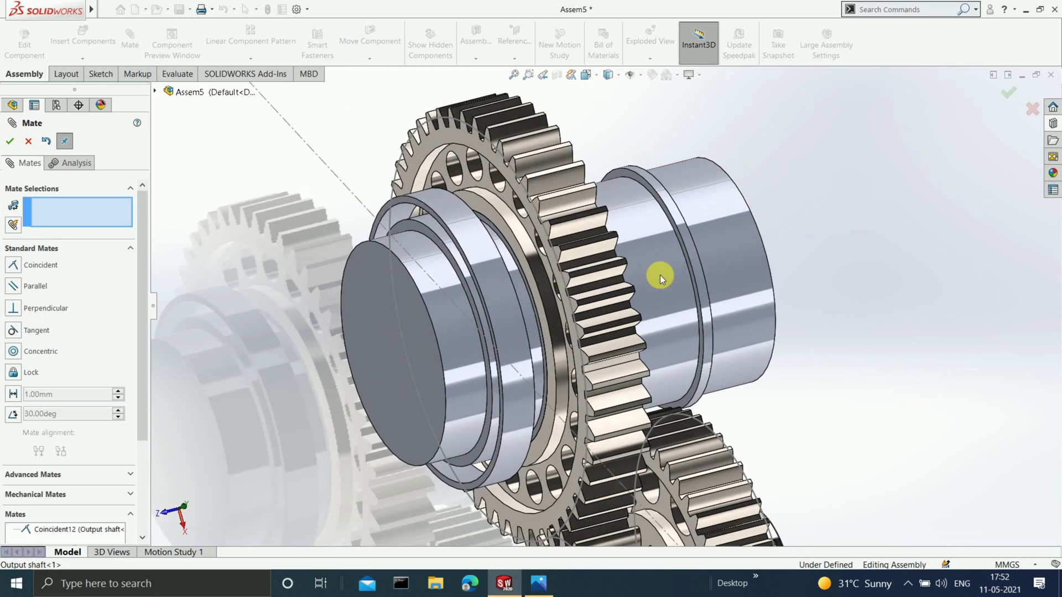
pyautogui.click(13, 143)
# Step: Insert a second Big bearing and place it freely beside the Output shaft's long end
pyautogui.click(103, 38)
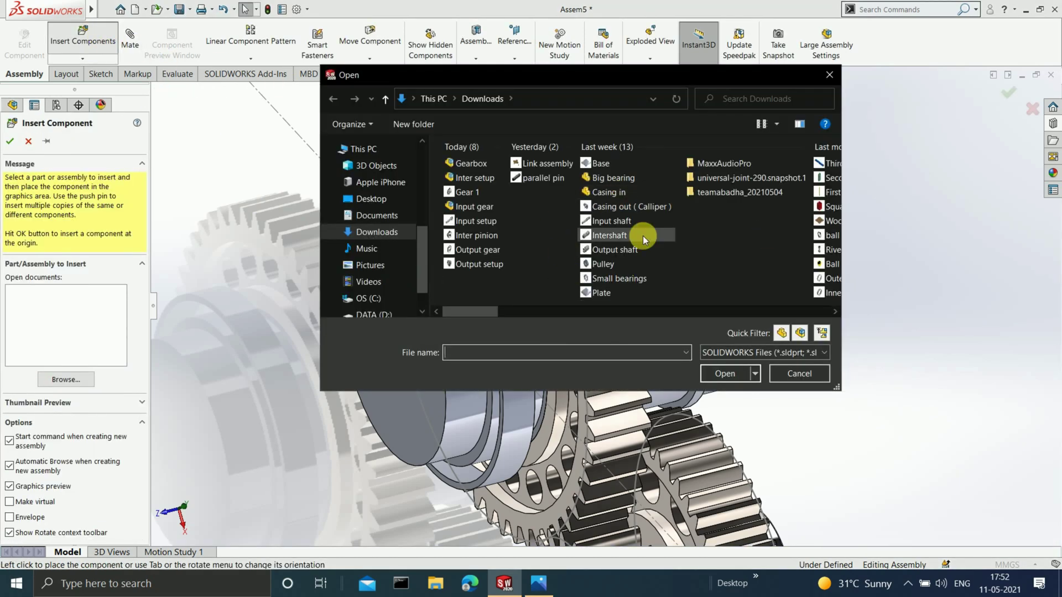
pyautogui.click(611, 177)
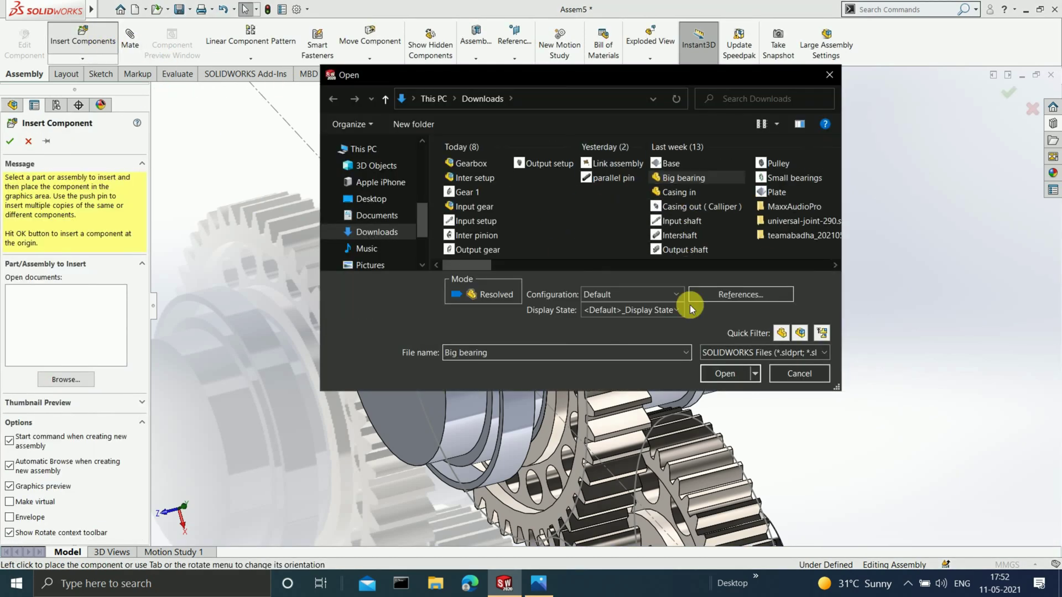
pyautogui.click(724, 373)
pyautogui.click(879, 312)
pyautogui.scroll(3, 837, 343)
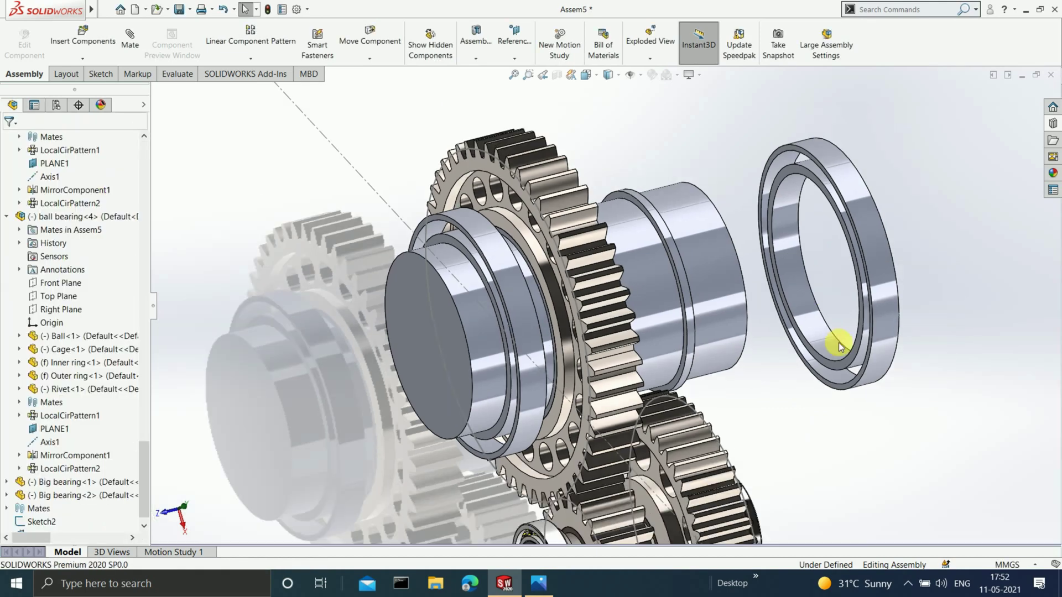
pyautogui.scroll(-2, 781, 381)
pyautogui.scroll(3, 768, 377)
pyautogui.scroll(-3, 721, 365)
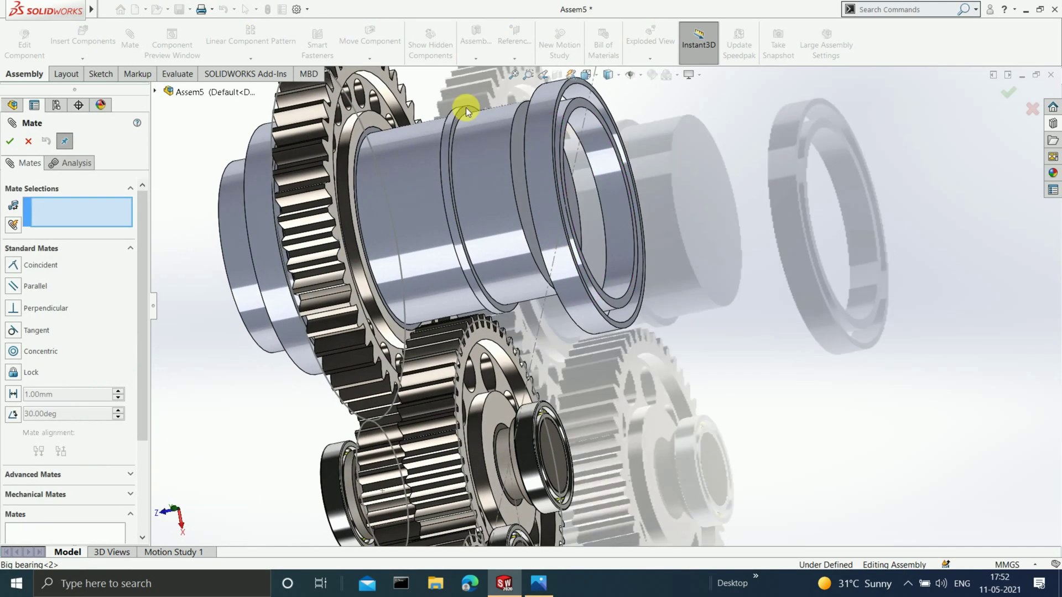
# Step: Mate the collar's side face at the Output shaft's long end coincident with the second Big bearing's gear-facing side
pyautogui.click(466, 108)
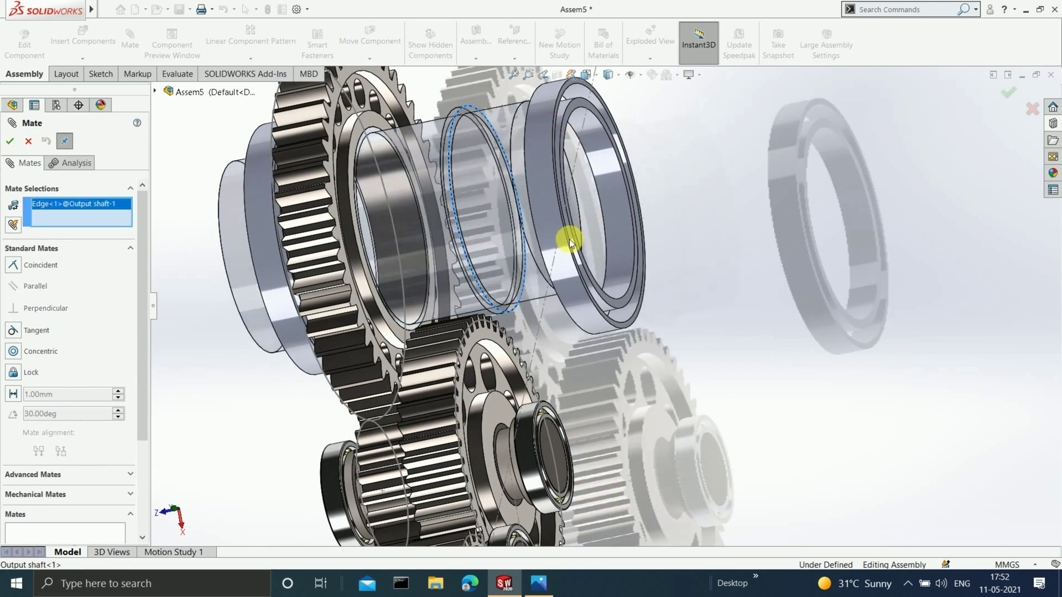
pyautogui.click(120, 224)
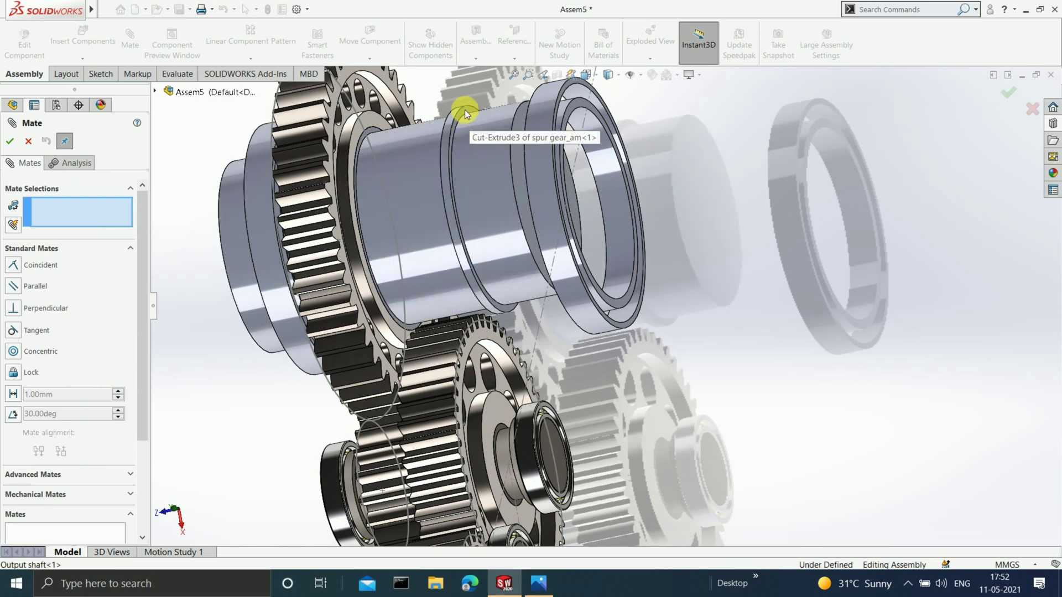
pyautogui.click(464, 110)
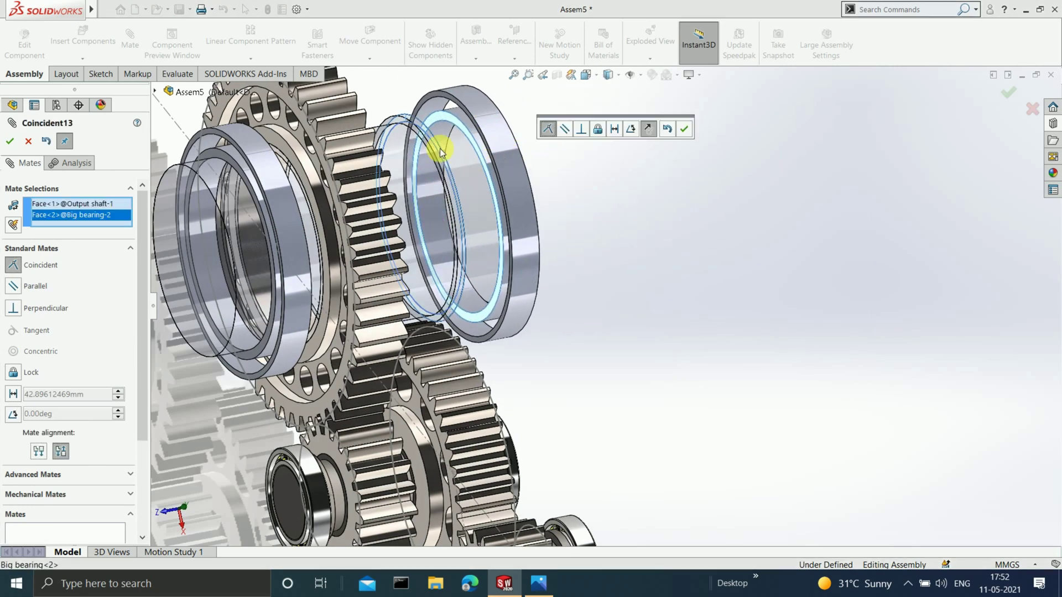
pyautogui.click(8, 141)
# Step: Mate the second Big bearing's bore concentric with the Output shaft and finish mating
pyautogui.click(444, 161)
pyautogui.click(443, 123)
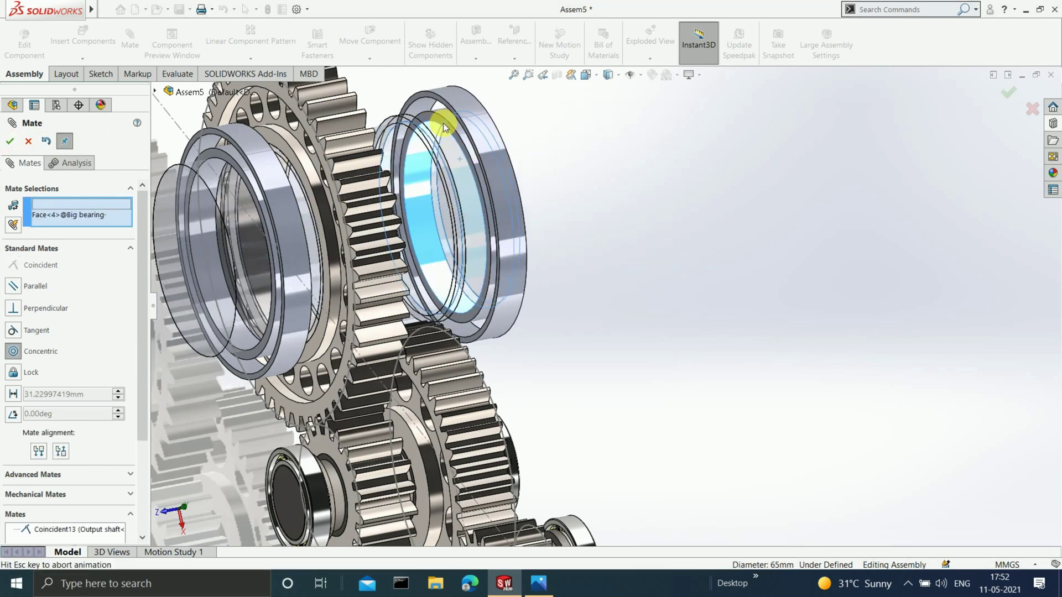
pyautogui.moveTo(550, 274); pyautogui.dragTo(527, 316, button='middle')
pyautogui.click(9, 141)
pyautogui.scroll(2, 555, 344)
pyautogui.scroll(2, 555, 344)
pyautogui.moveTo(456, 407); pyautogui.dragTo(482, 295, button='middle')
pyautogui.scroll(-3, 483, 295)
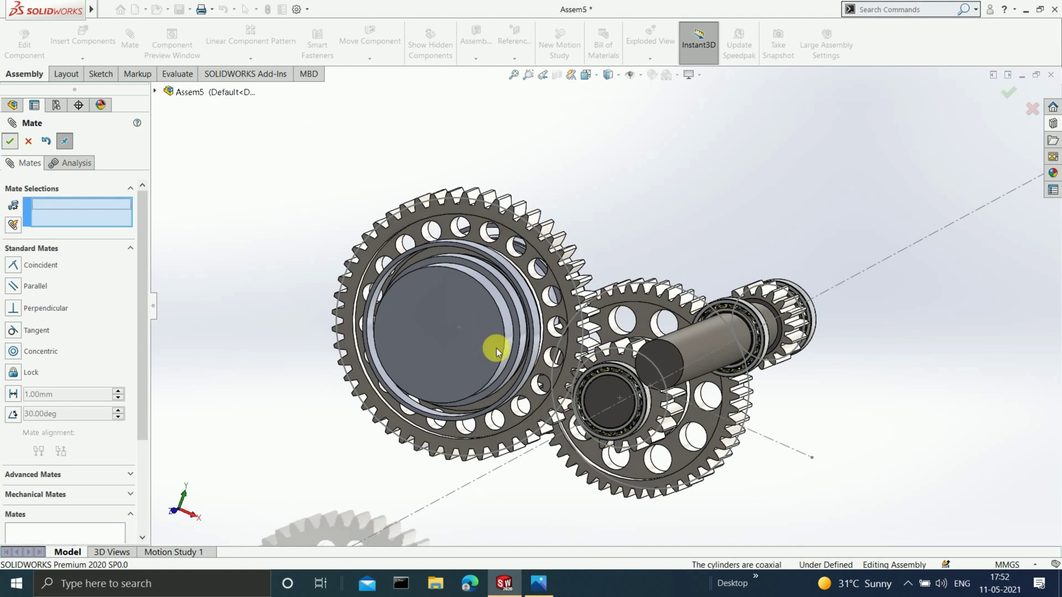
pyautogui.press('Escape')
# Step: Examine the assembled gear train, shafts and bearings from several angles
pyautogui.moveTo(670, 379); pyautogui.dragTo(698, 299, button='middle')
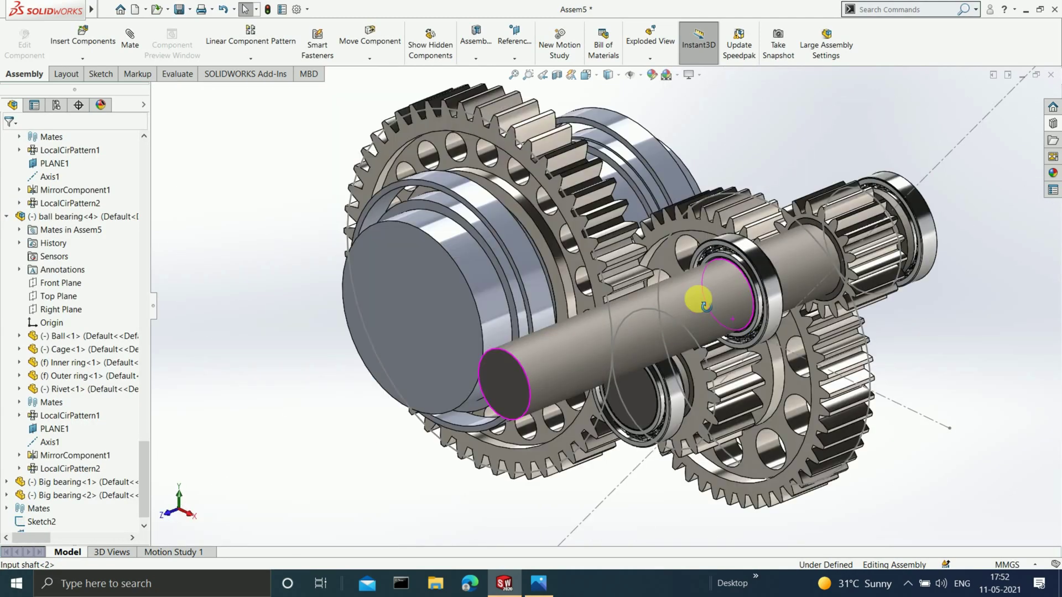
pyautogui.scroll(5, 704, 304)
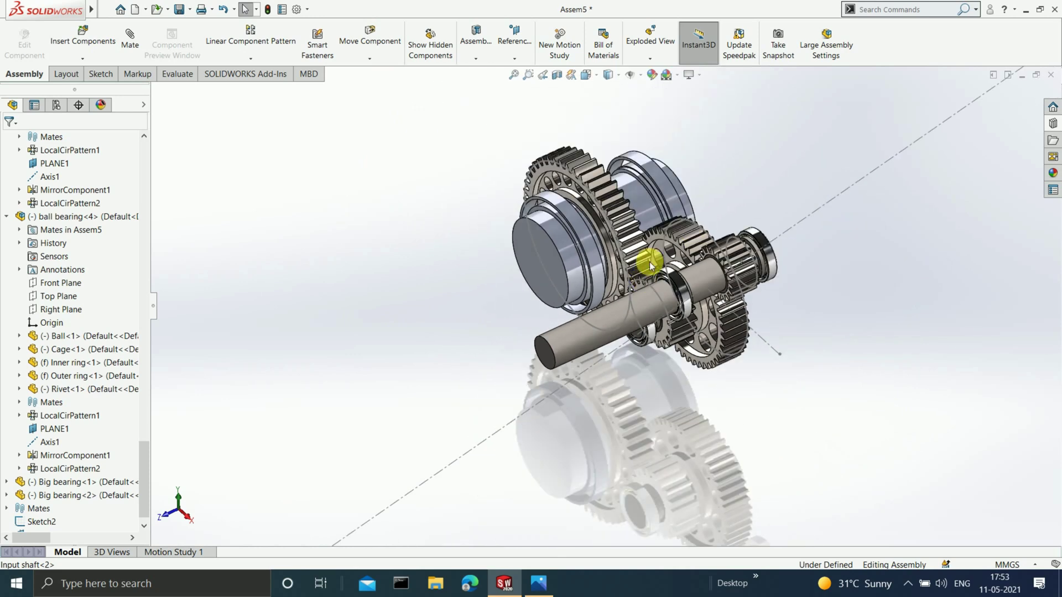
pyautogui.scroll(-1, 650, 249)
pyautogui.scroll(-4, 651, 238)
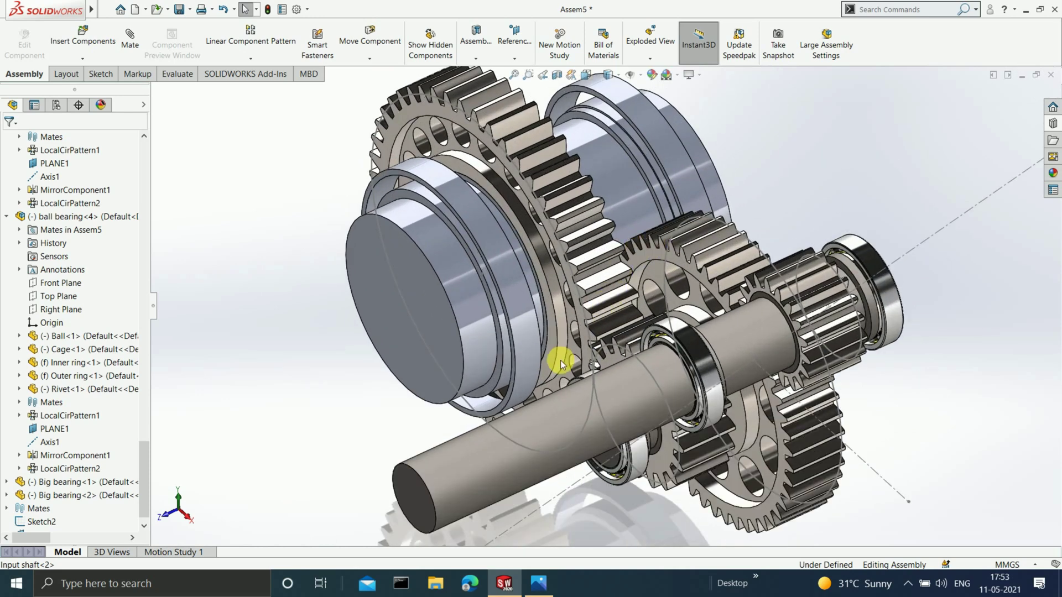
pyautogui.scroll(2, 560, 360)
pyautogui.moveTo(569, 350); pyautogui.dragTo(606, 343, button='middle')
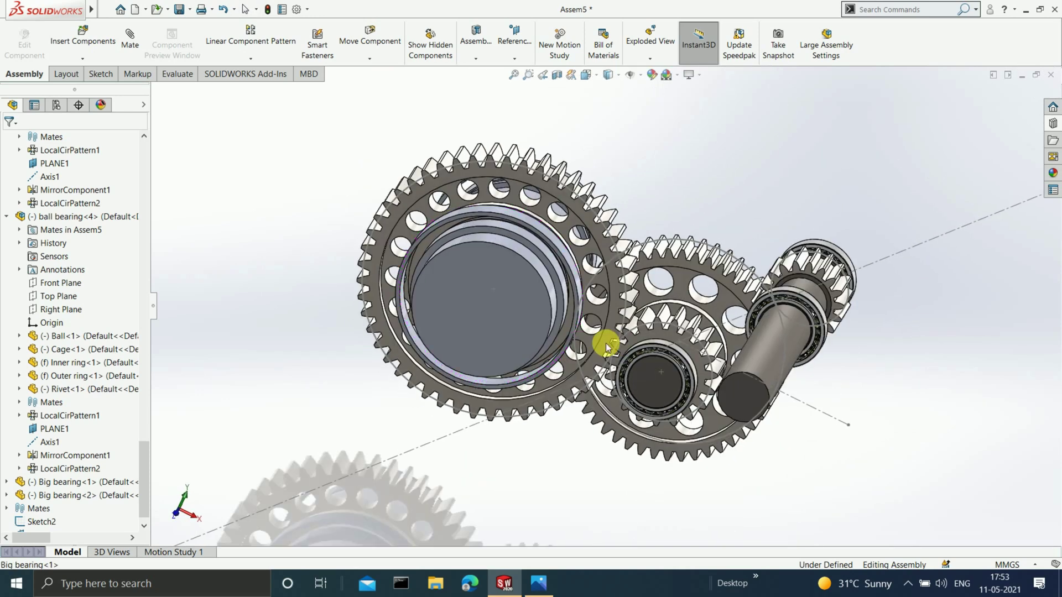
# Step: Insert the Casing part from the Desktop's Solidworks gearbox folder and place it freely beside the gear train
pyautogui.click(97, 47)
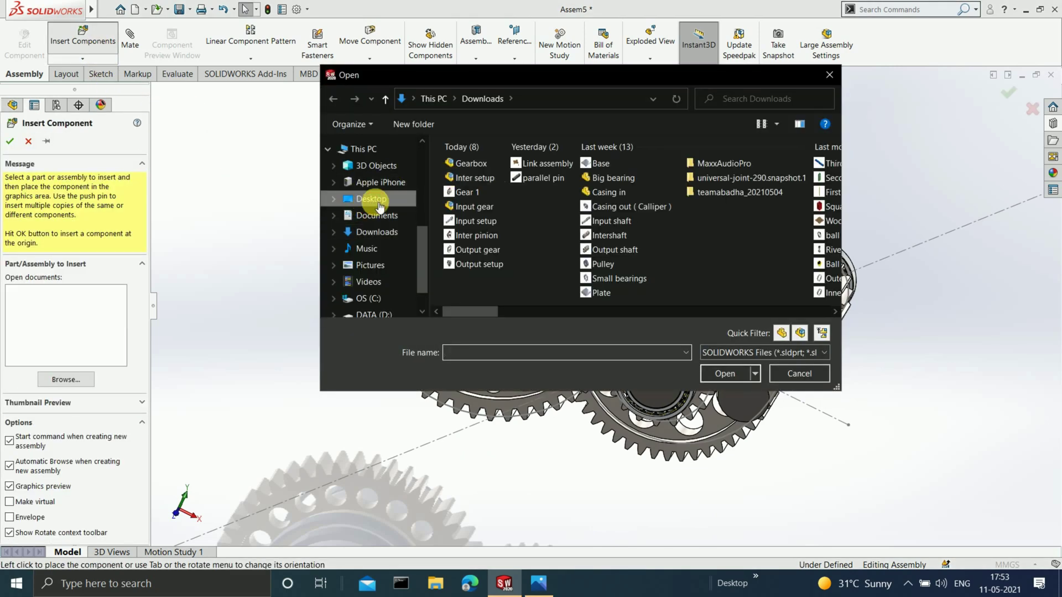
pyautogui.click(379, 205)
pyautogui.click(497, 241)
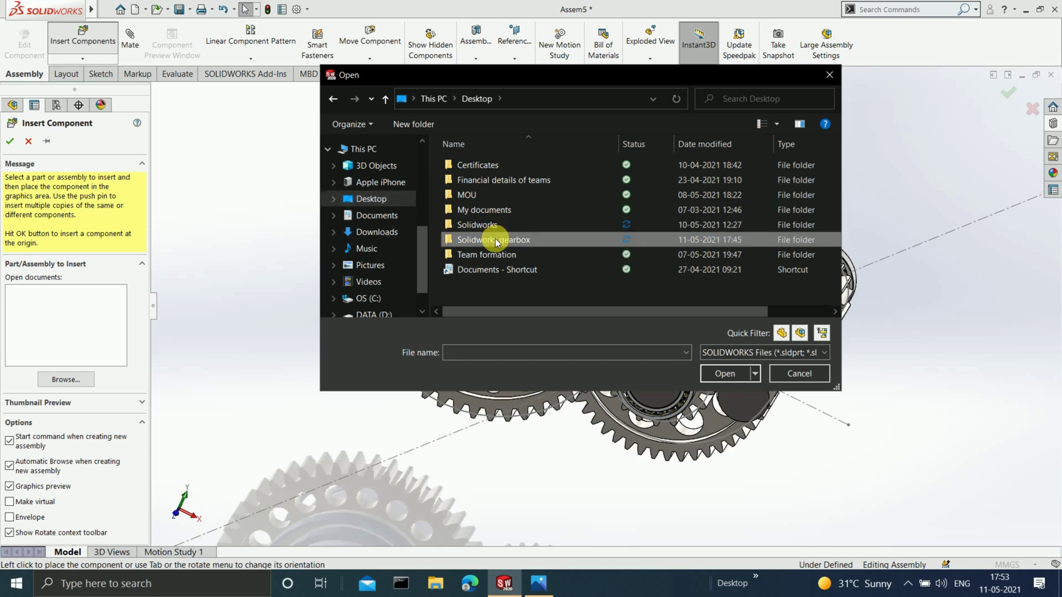
pyautogui.doubleClick(495, 241)
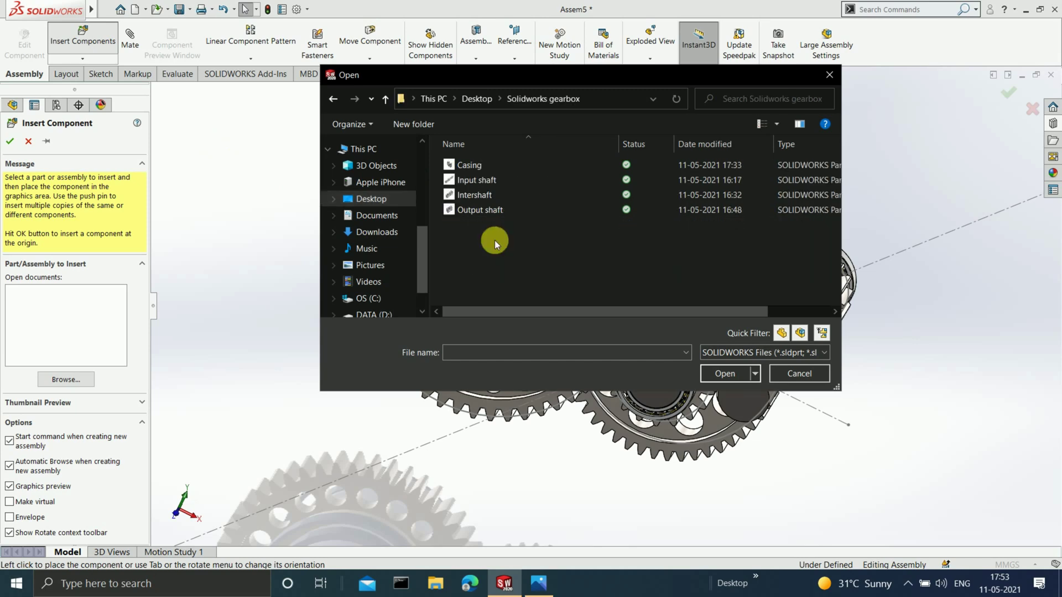
pyautogui.click(494, 166)
pyautogui.click(716, 369)
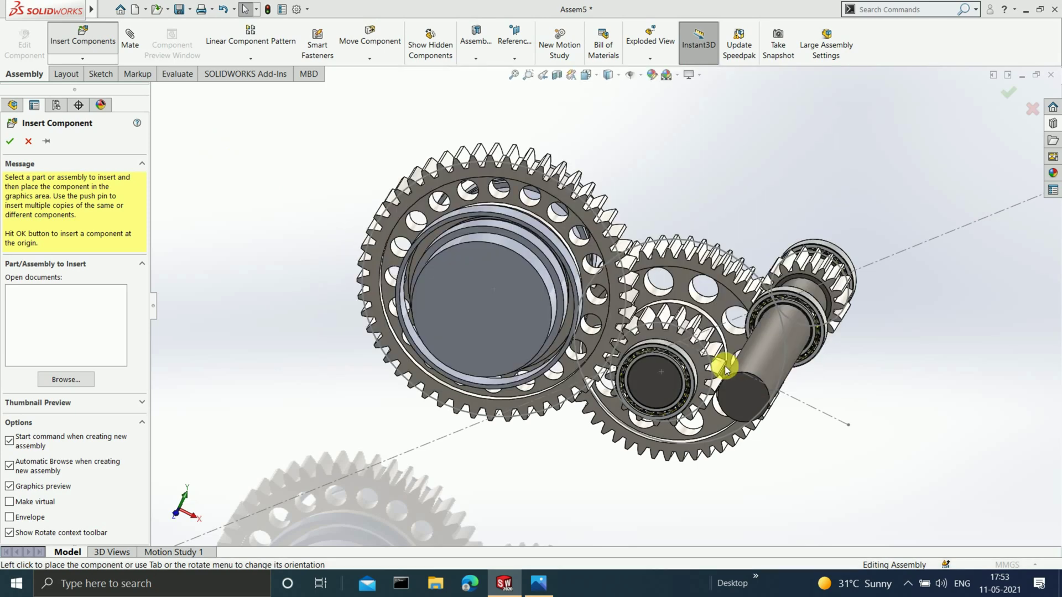
pyautogui.click(798, 263)
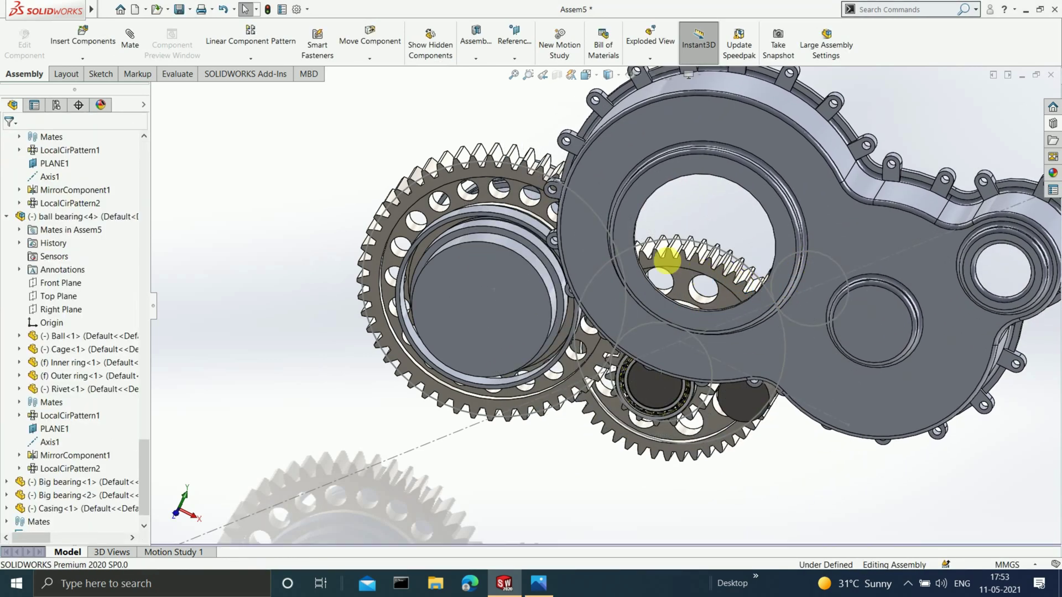
# Step: Mate the Casing's inner annular face around the large bore coincident with the outer side face of the Output shaft's near Big bearing
pyautogui.scroll(2, 571, 260)
pyautogui.moveTo(642, 284); pyautogui.dragTo(753, 401, button='middle')
pyautogui.scroll(-1, 753, 401)
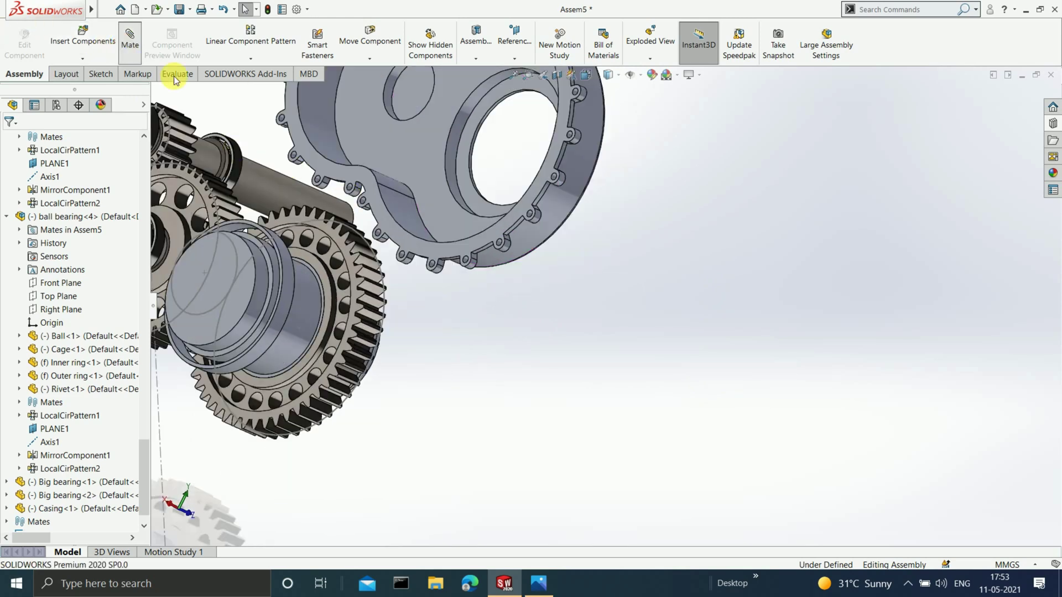
pyautogui.click(467, 148)
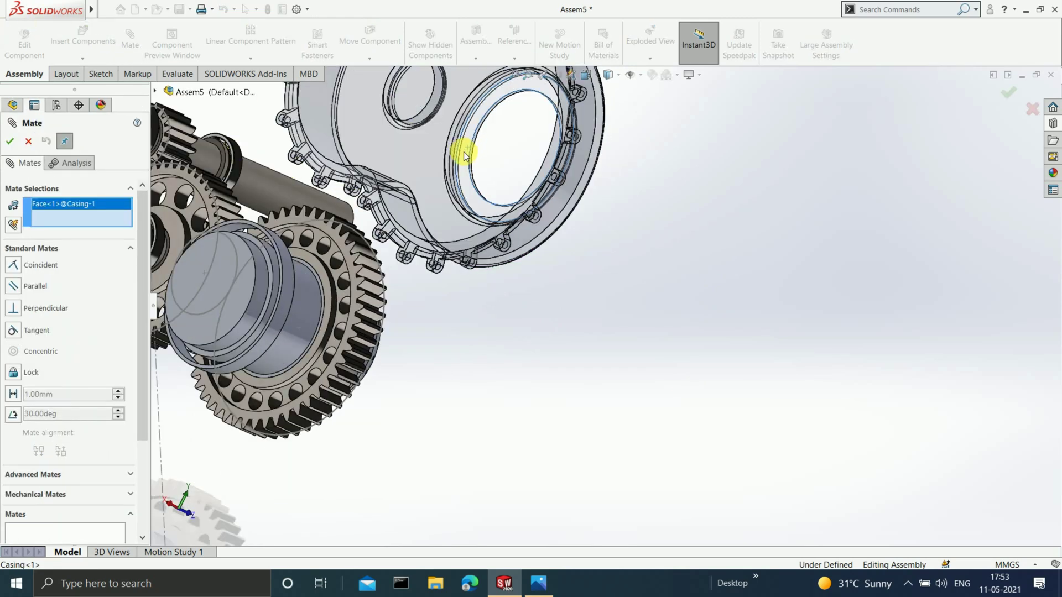
pyautogui.moveTo(354, 265); pyautogui.dragTo(376, 243, button='middle')
pyautogui.scroll(3, 293, 216)
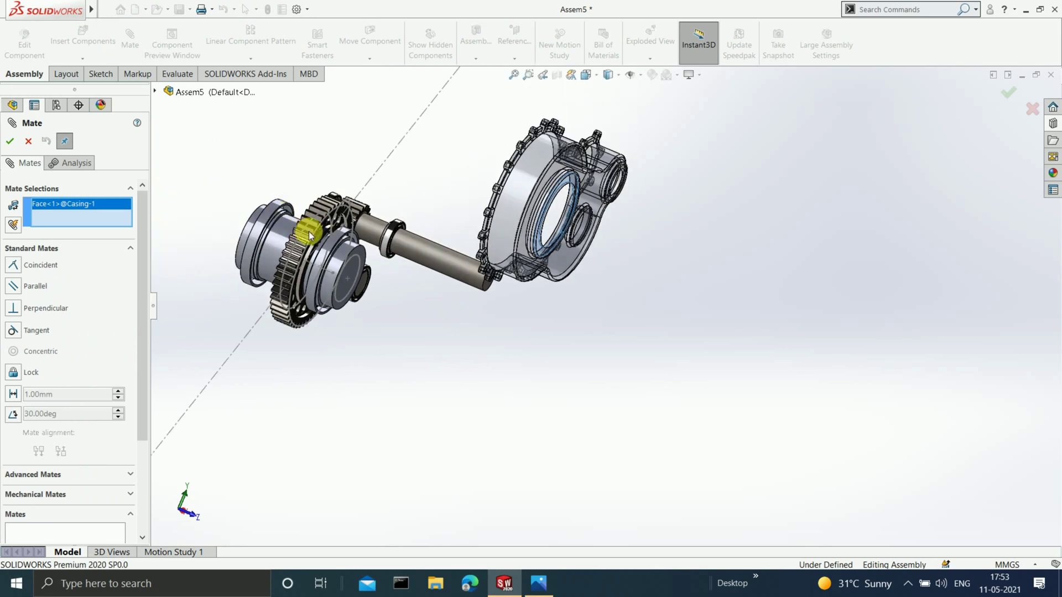
pyautogui.scroll(-1, 310, 231)
pyautogui.scroll(-2, 374, 253)
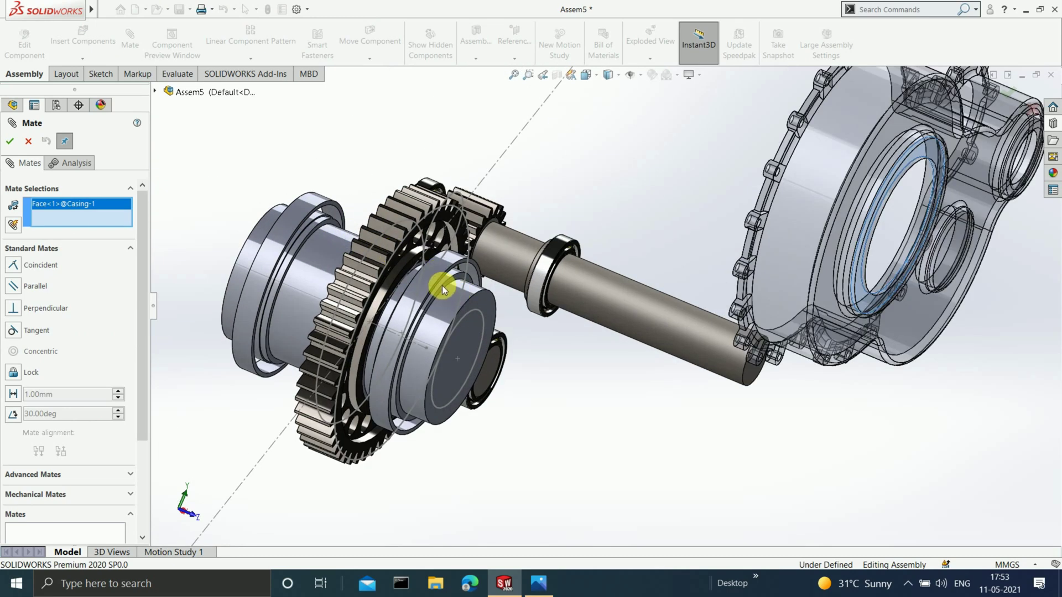
pyautogui.click(442, 286)
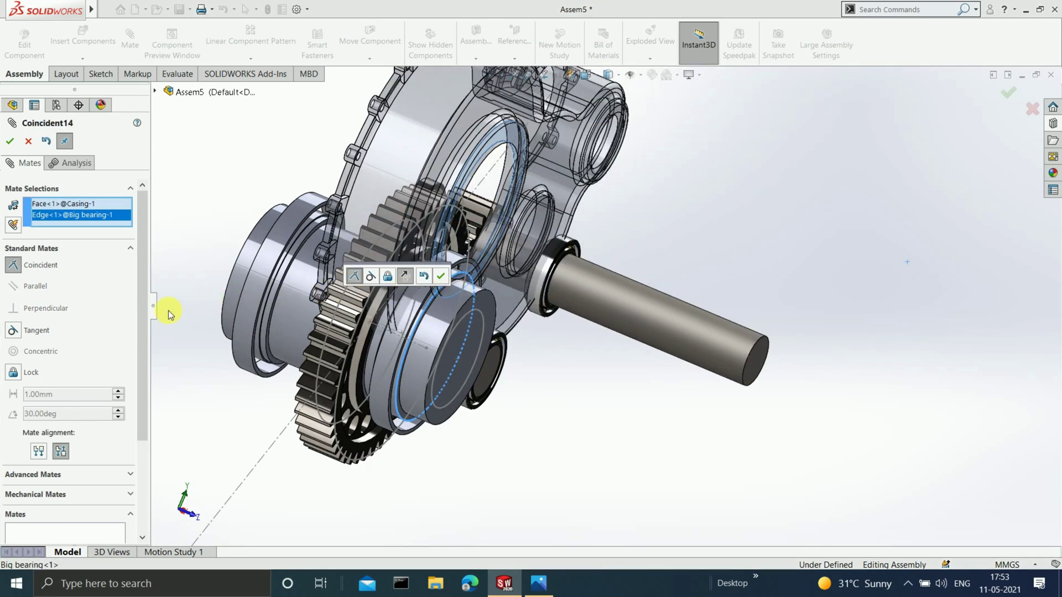
pyautogui.rightClick(75, 215)
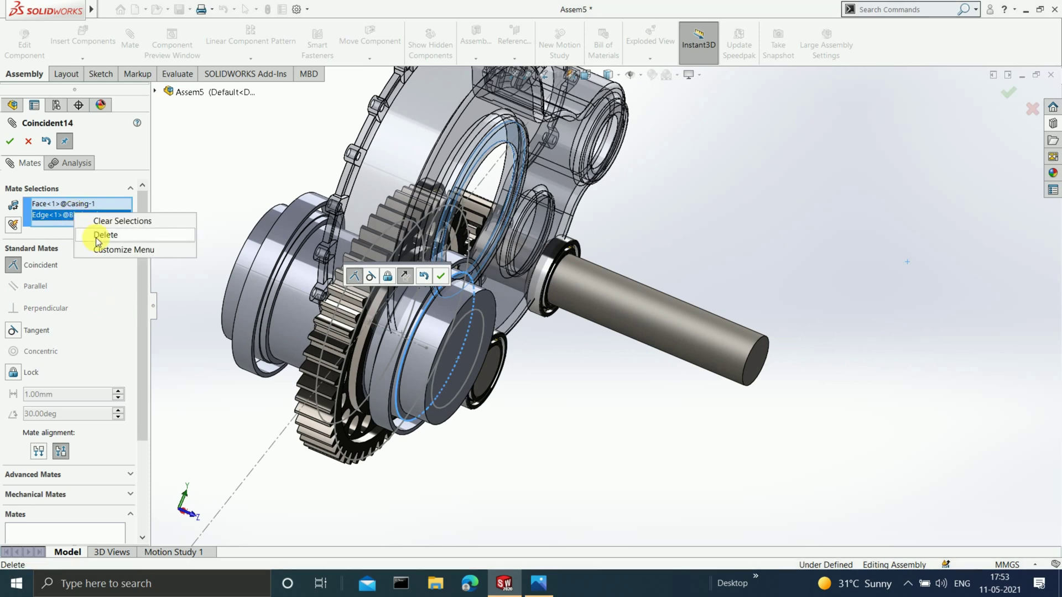
pyautogui.click(99, 237)
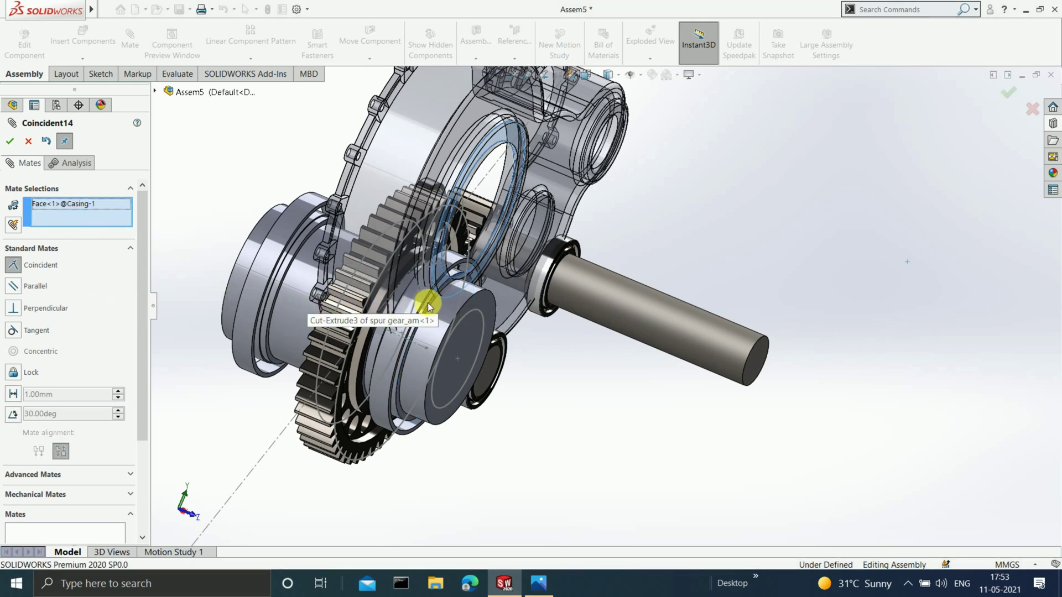
pyautogui.scroll(-5, 428, 307)
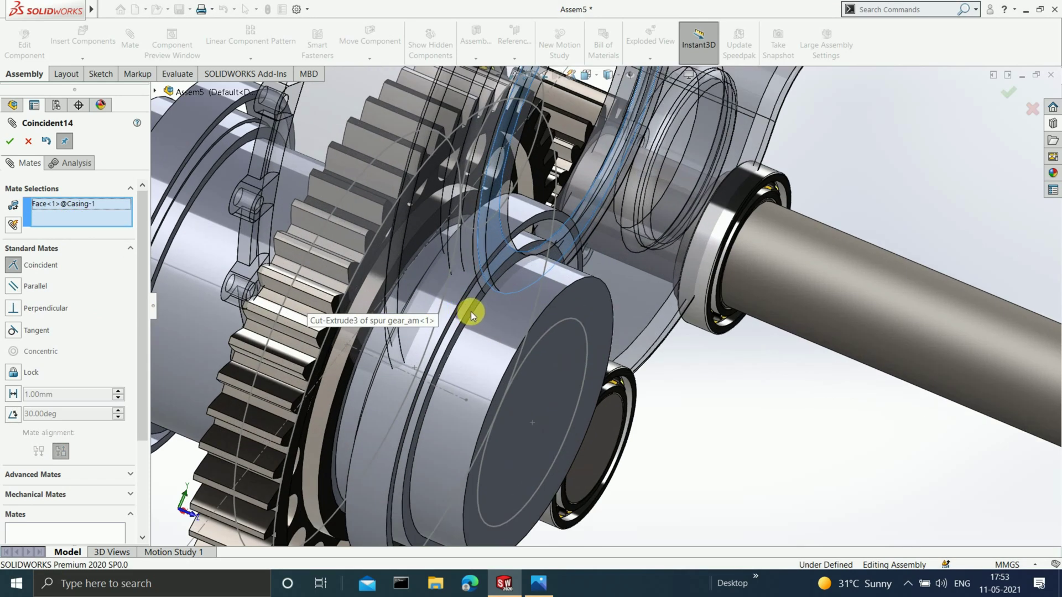
pyautogui.click(470, 311)
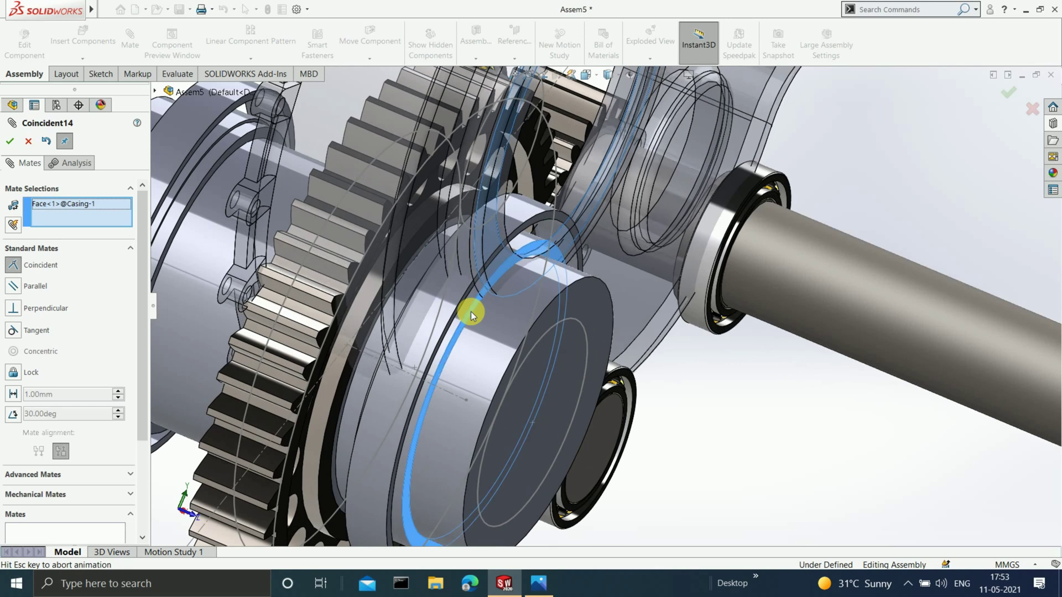
pyautogui.click(9, 141)
# Step: Mate the circular edge of the Casing's large bore concentric with the end edge of the Output shaft
pyautogui.scroll(5, 403, 240)
pyautogui.moveTo(564, 229); pyautogui.dragTo(558, 204, button='middle')
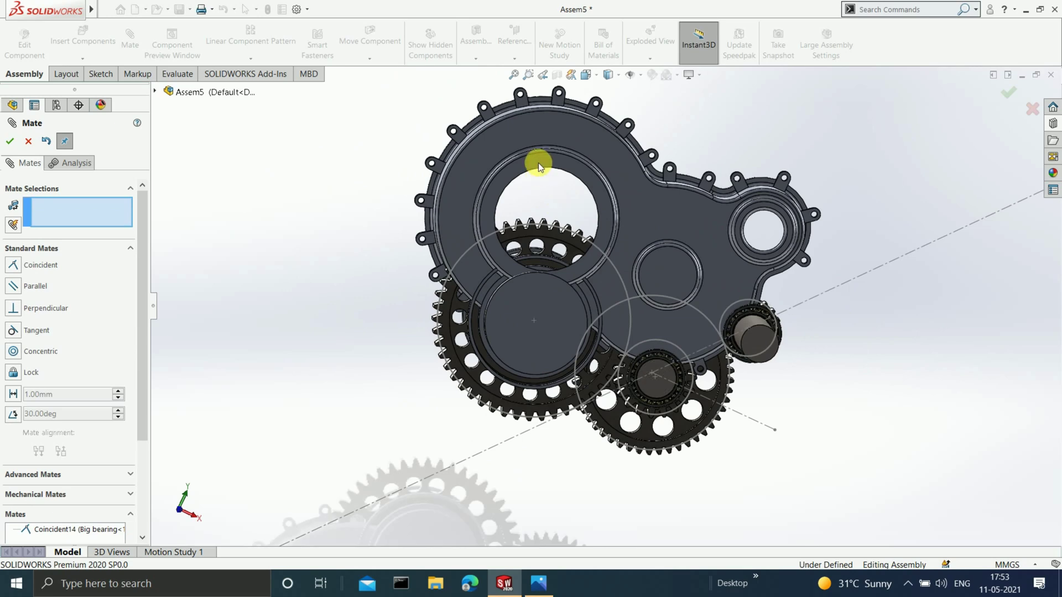
pyautogui.scroll(-4, 539, 164)
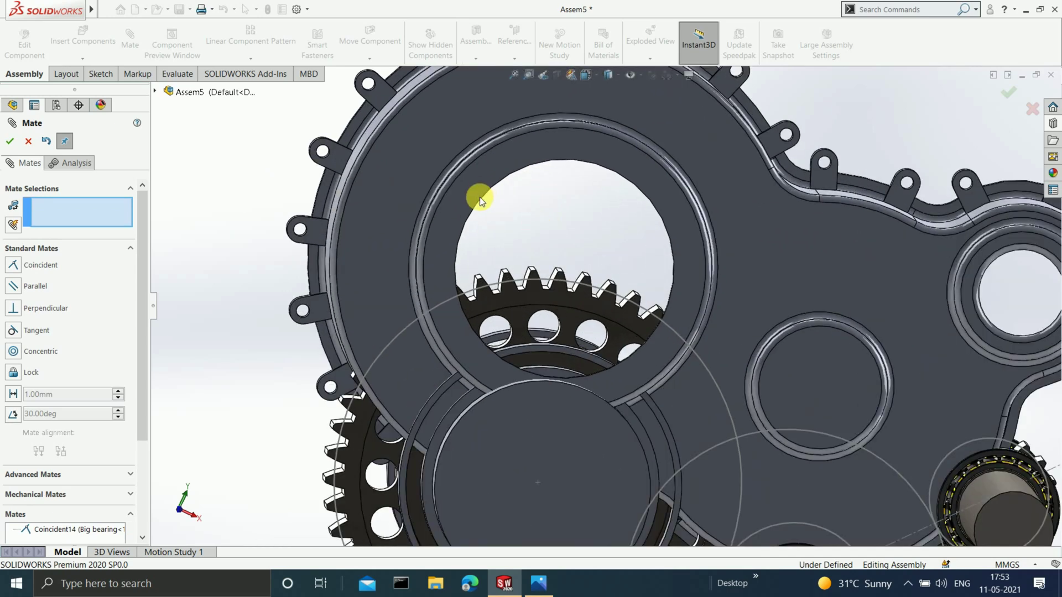
pyautogui.click(480, 197)
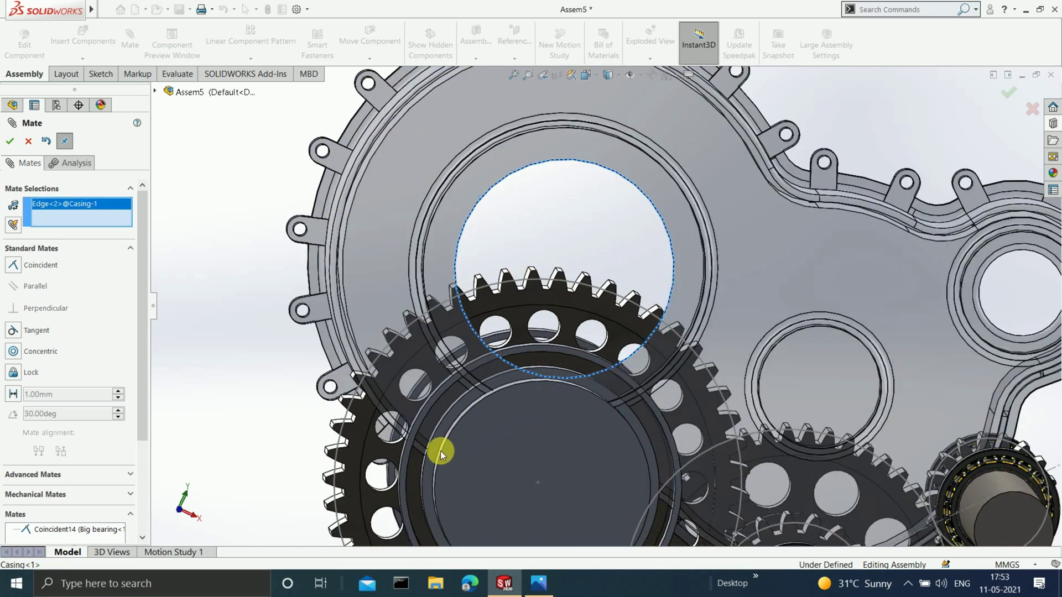
pyautogui.moveTo(465, 459); pyautogui.dragTo(478, 466, button='middle')
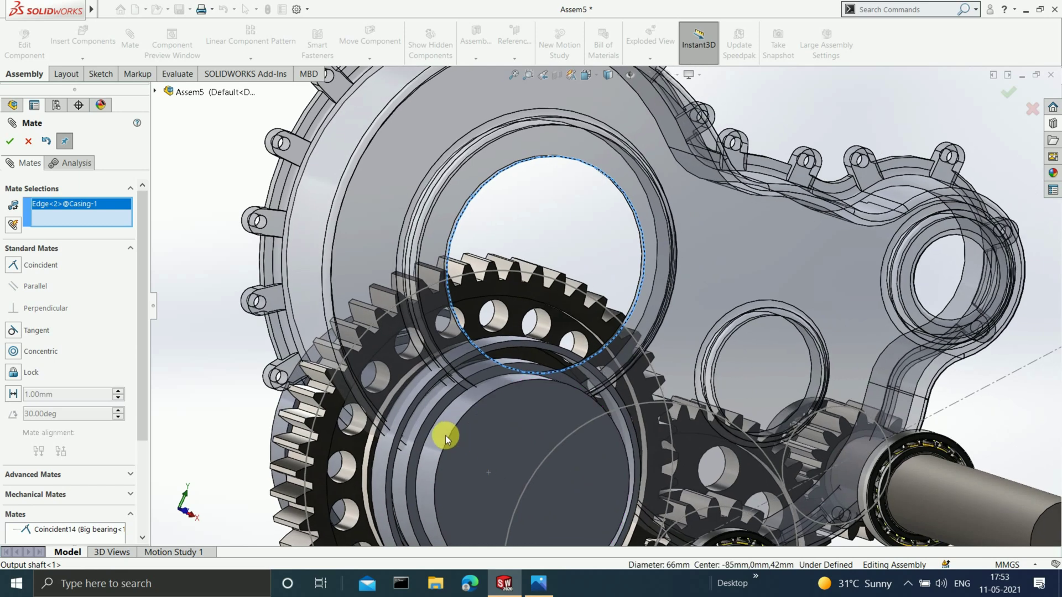
pyautogui.click(451, 439)
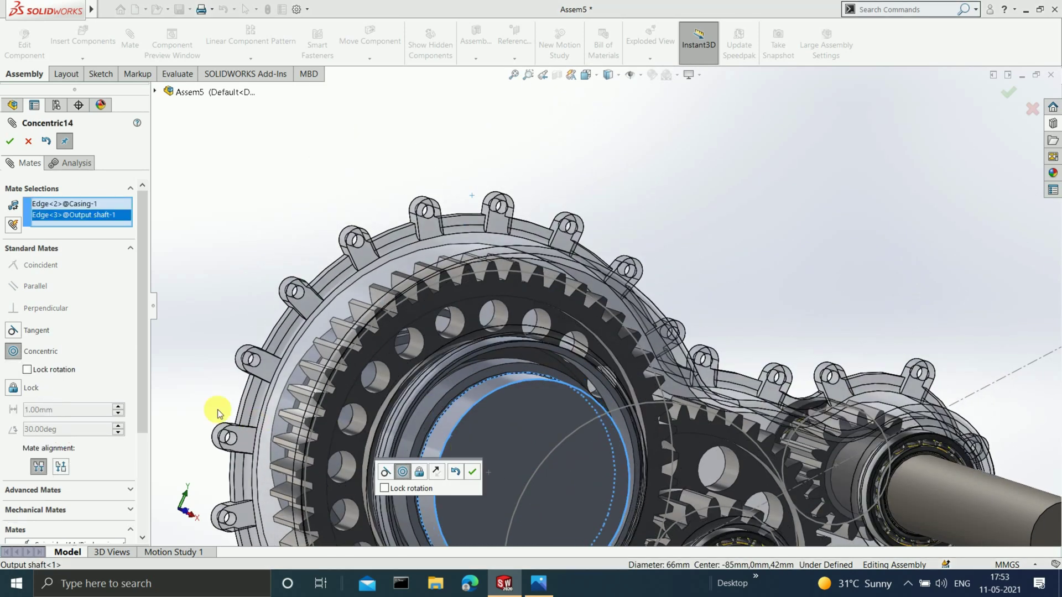
pyautogui.click(10, 141)
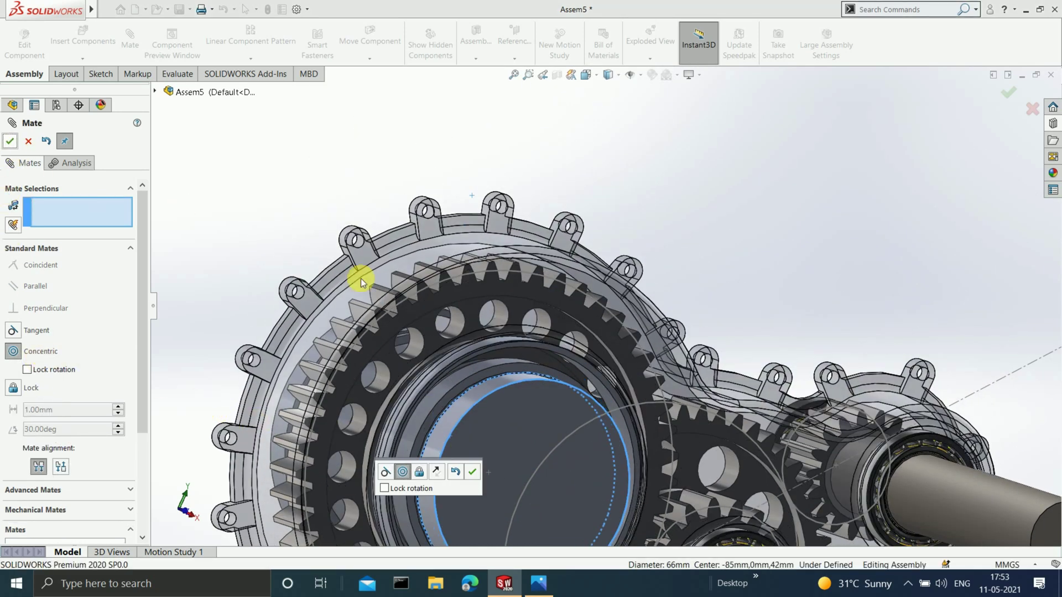
# Step: Mate the circular edge of the Casing's small through bore concentric with the end edge of the Input shaft
pyautogui.scroll(3, 716, 424)
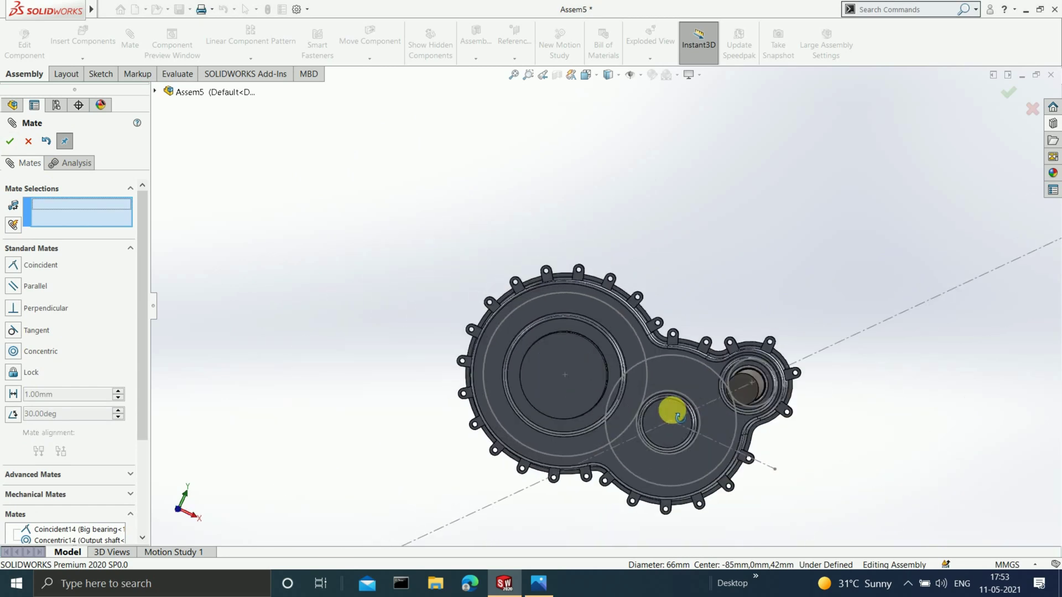
pyautogui.moveTo(671, 409); pyautogui.dragTo(759, 374, button='middle')
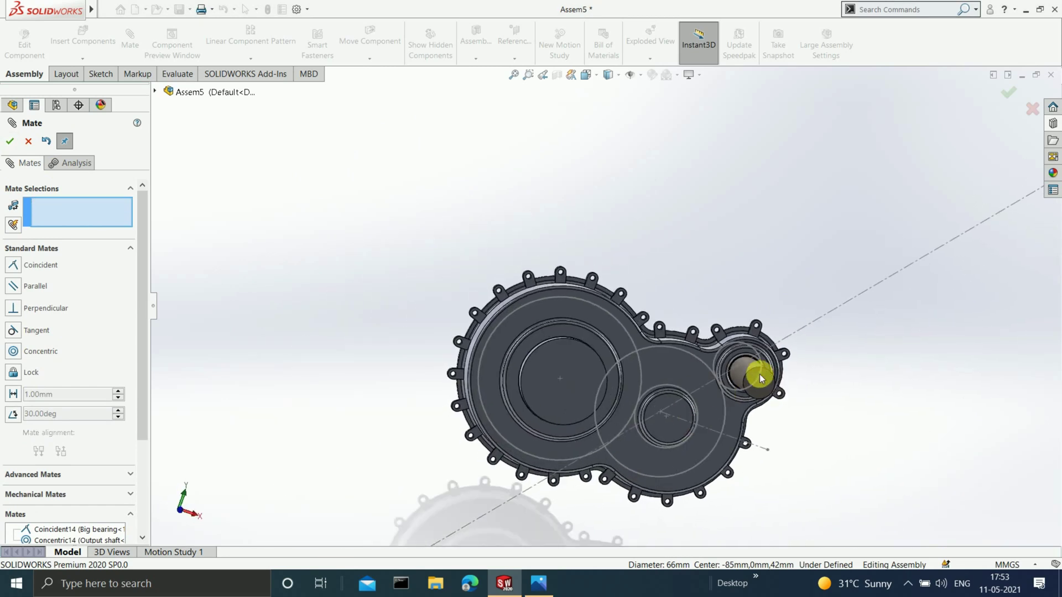
pyautogui.scroll(-5, 731, 350)
pyautogui.scroll(-3, 718, 360)
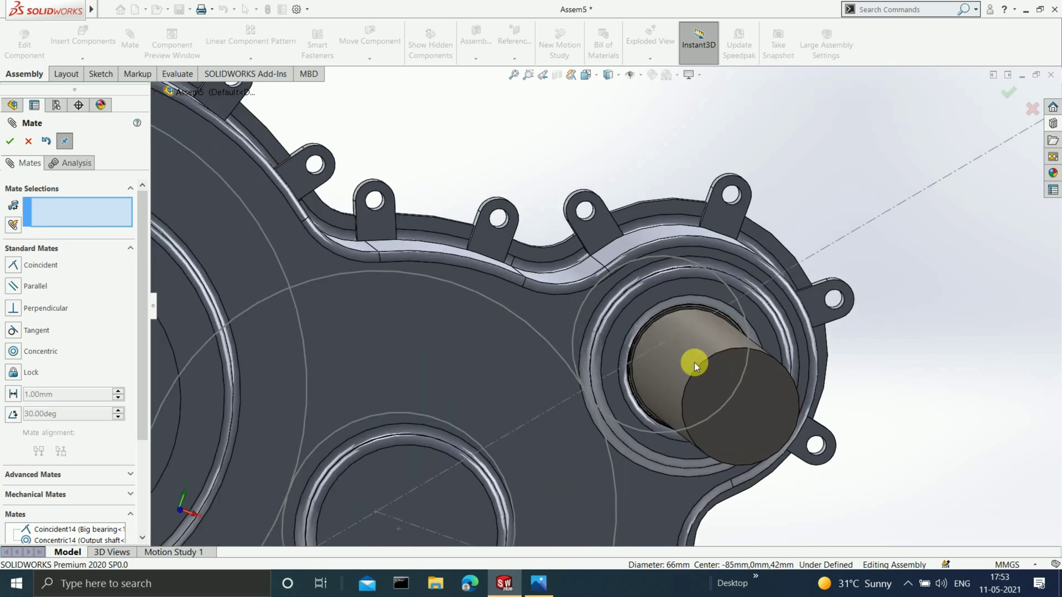
pyautogui.click(653, 284)
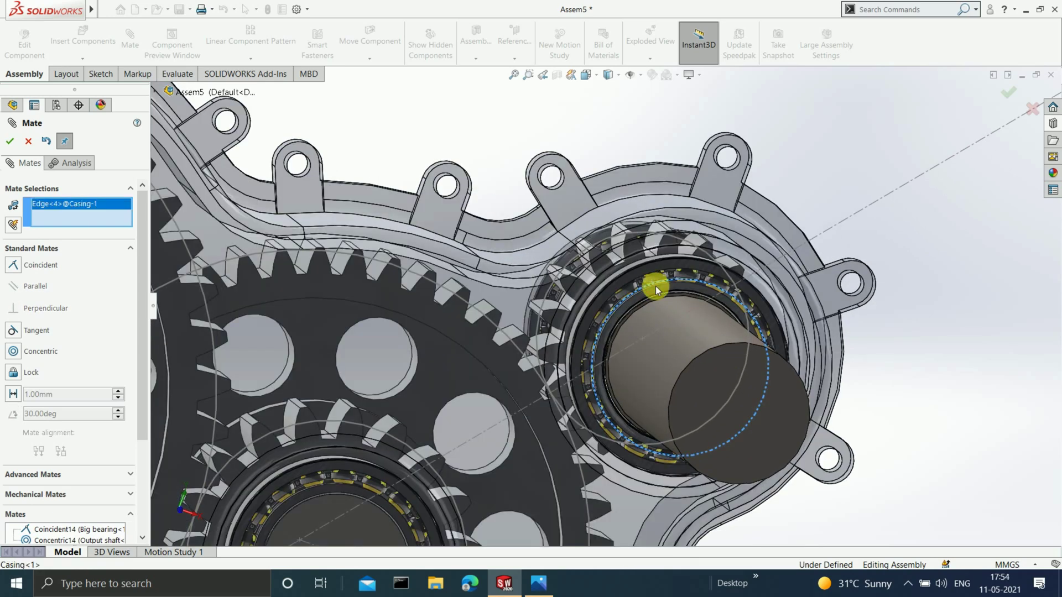
pyautogui.click(690, 362)
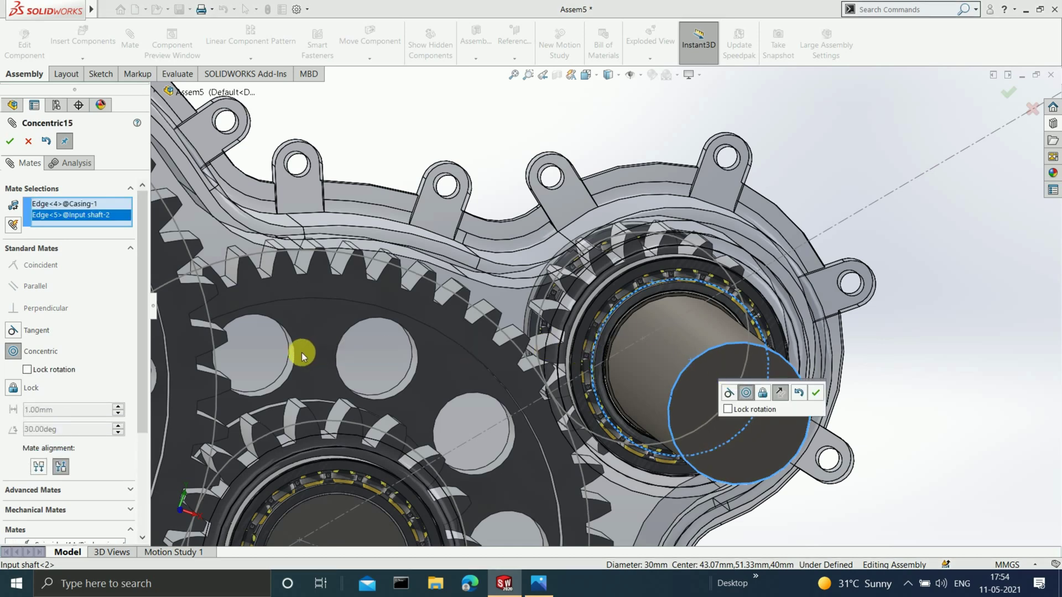
pyautogui.click(10, 142)
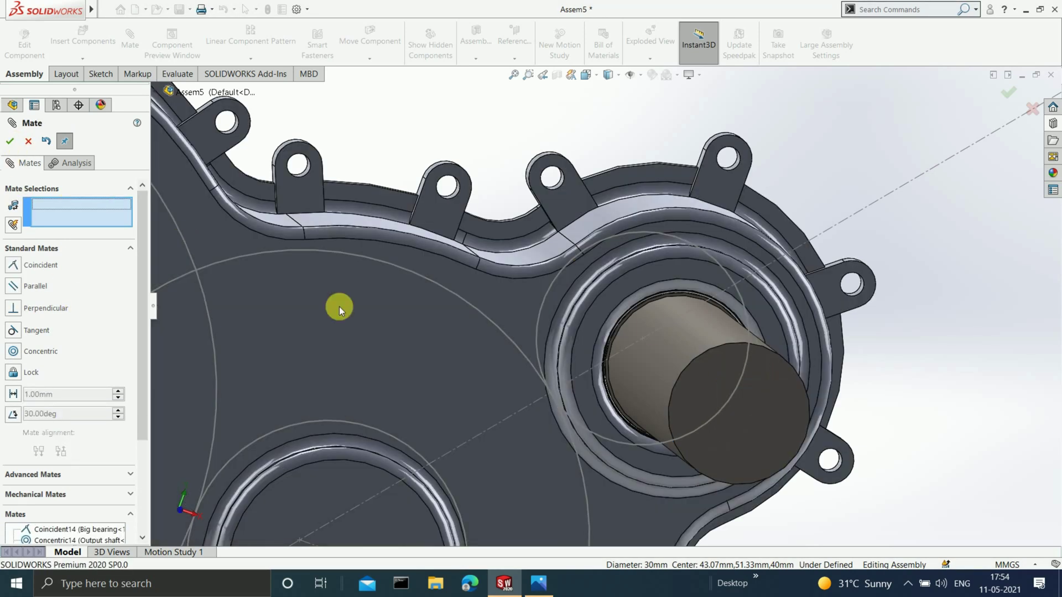
# Step: Leave the Mate command and examine the mated Casing and the gear train from its outer and open sides
pyautogui.scroll(5, 483, 313)
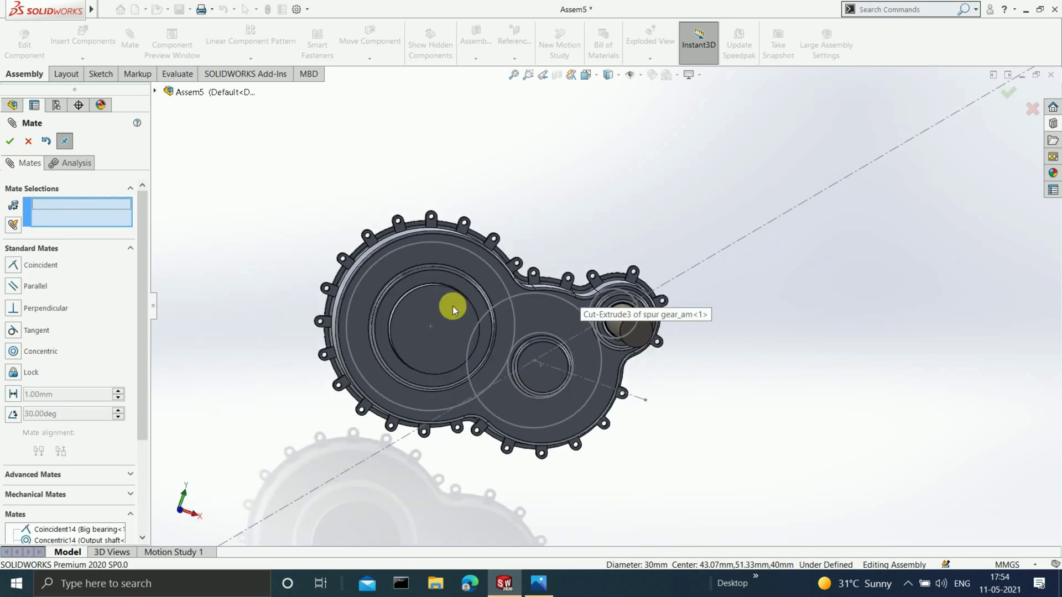
pyautogui.moveTo(444, 304); pyautogui.dragTo(474, 277, button='middle')
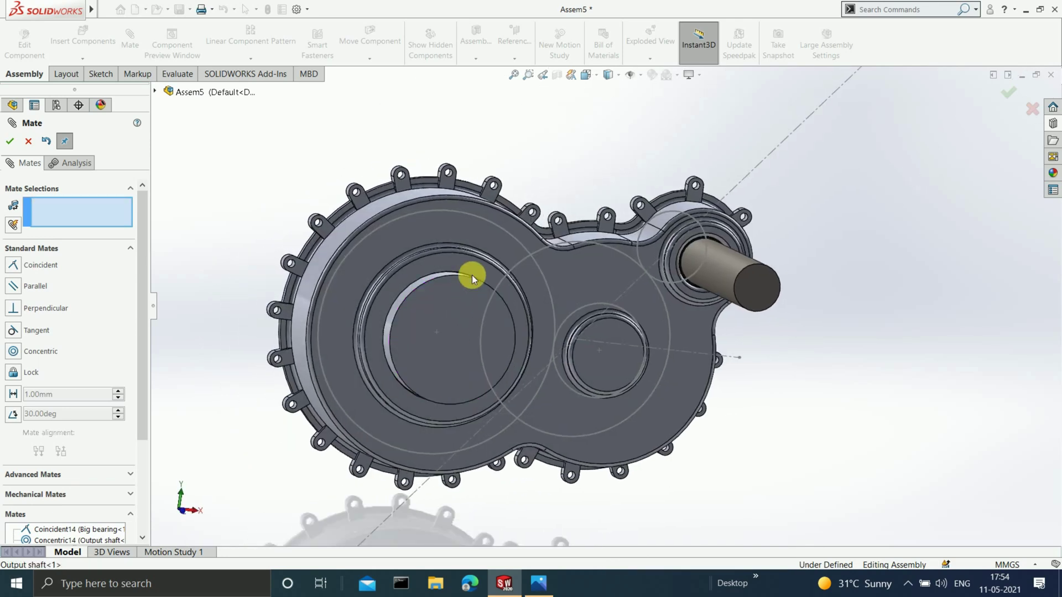
pyautogui.scroll(-5, 794, 231)
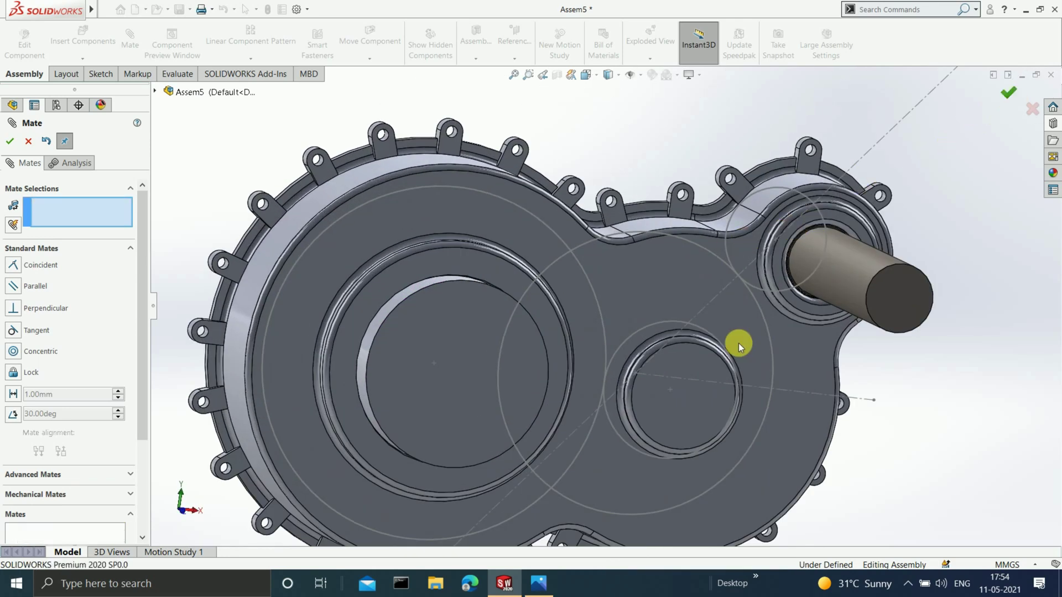
pyautogui.press('Escape')
pyautogui.scroll(3, 663, 346)
pyautogui.scroll(-4, 477, 361)
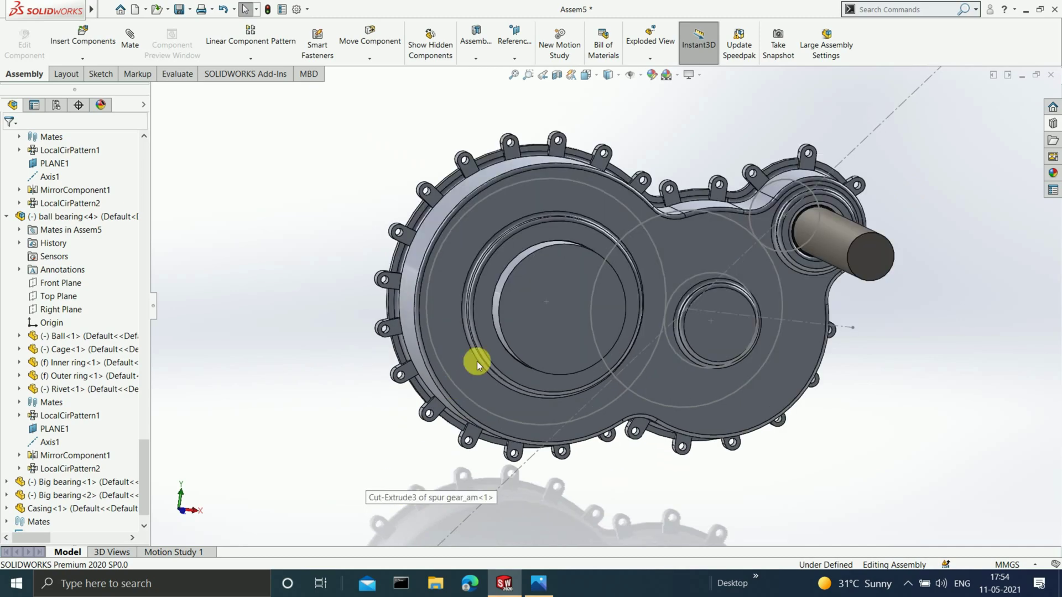
pyautogui.moveTo(542, 347)
pyautogui.mouseDown(button='middle')
pyautogui.moveTo(718, 346)
pyautogui.moveTo(730, 368)
pyautogui.moveTo(549, 331)
pyautogui.mouseUp(button='middle')
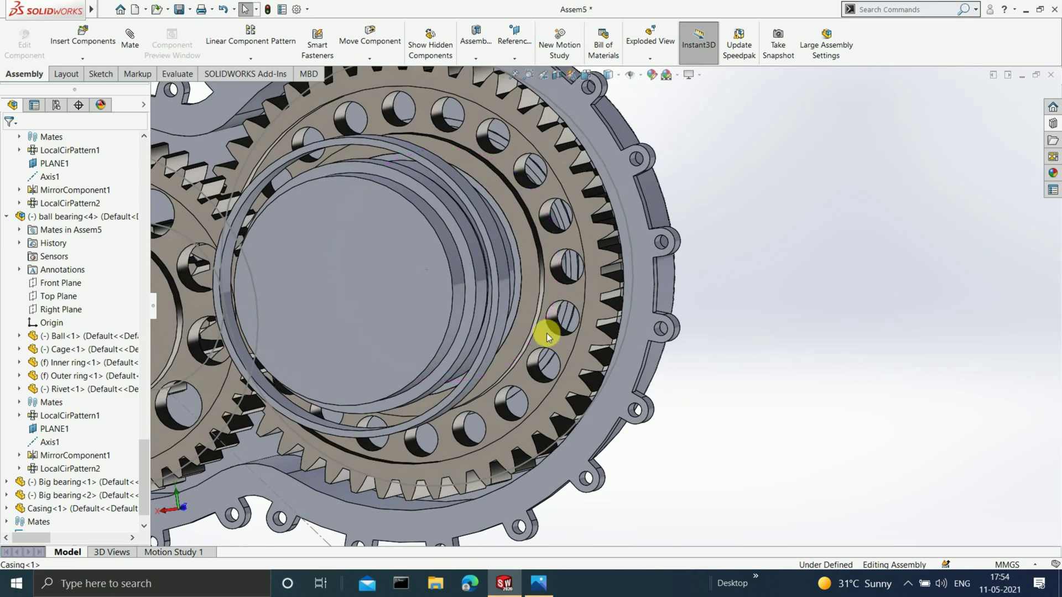
pyautogui.scroll(5, 503, 322)
pyautogui.scroll(-2, 430, 255)
pyautogui.scroll(5, 429, 254)
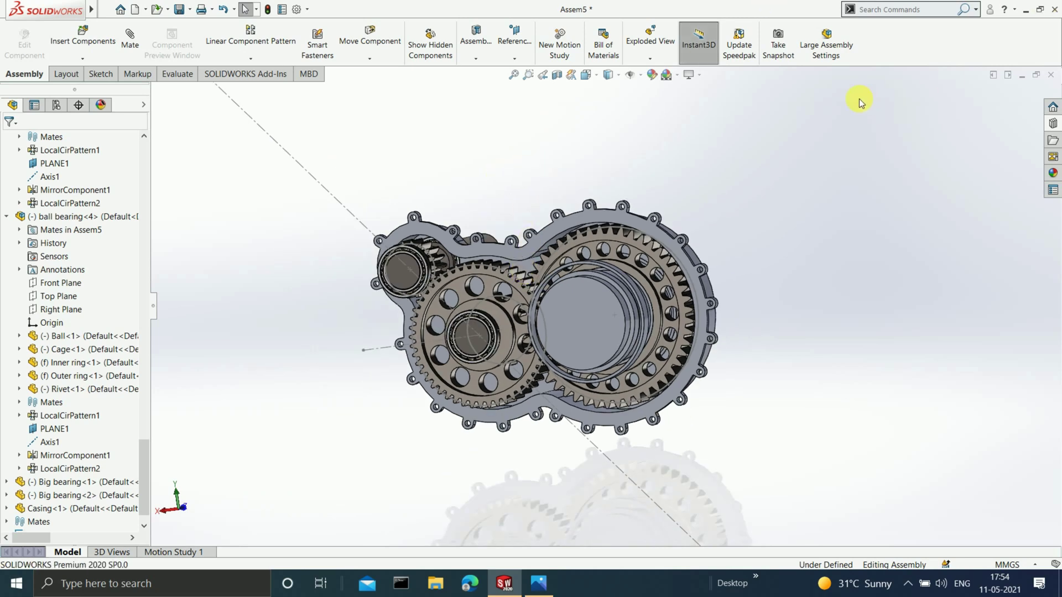
# Step: Mirror the Casing component about its flat flange face to create the second casing half
pyautogui.click(390, 59)
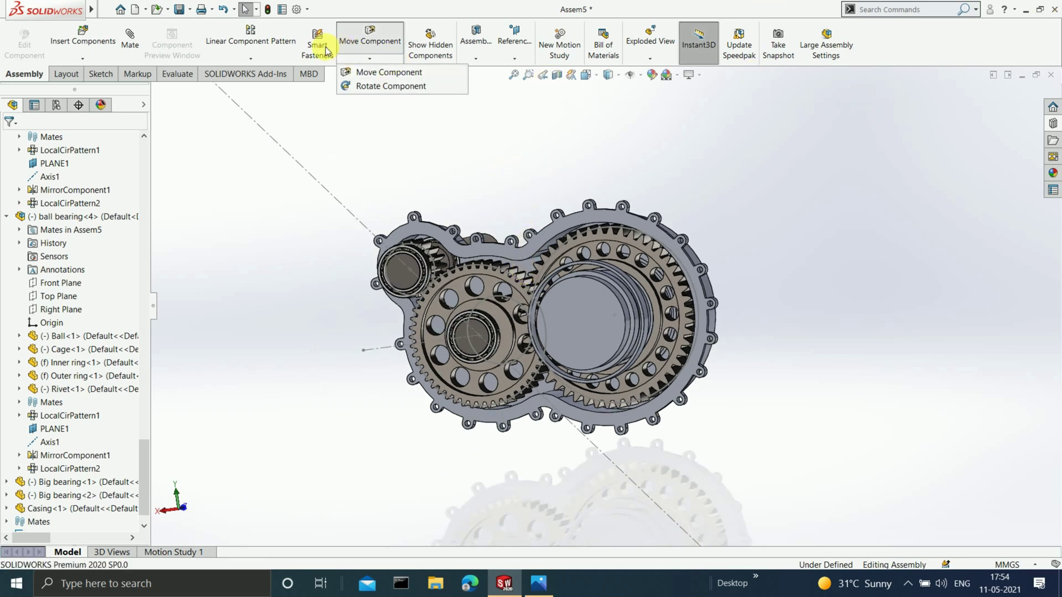
pyautogui.click(251, 58)
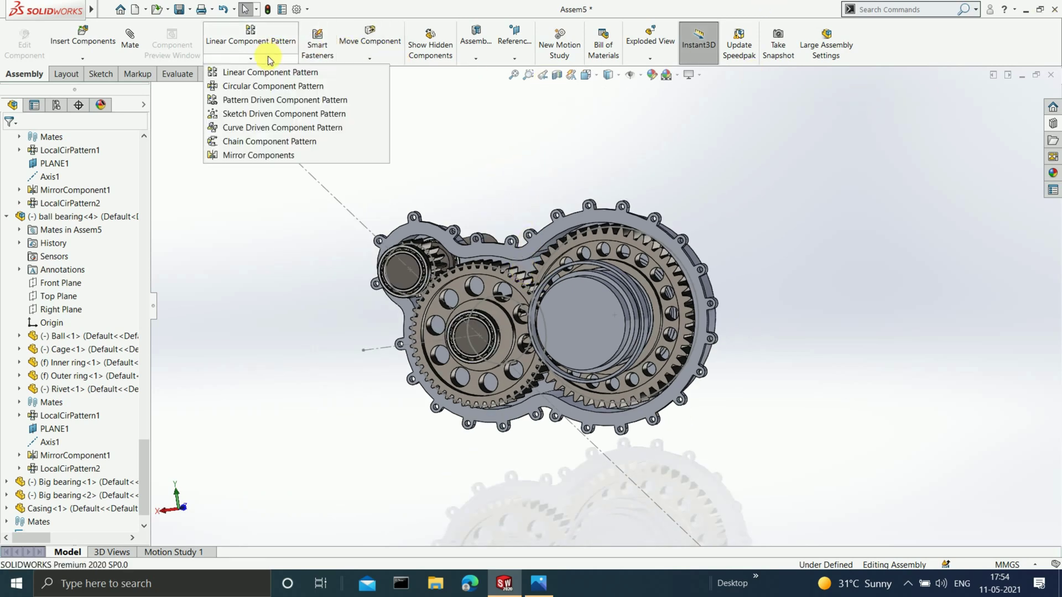
pyautogui.click(261, 155)
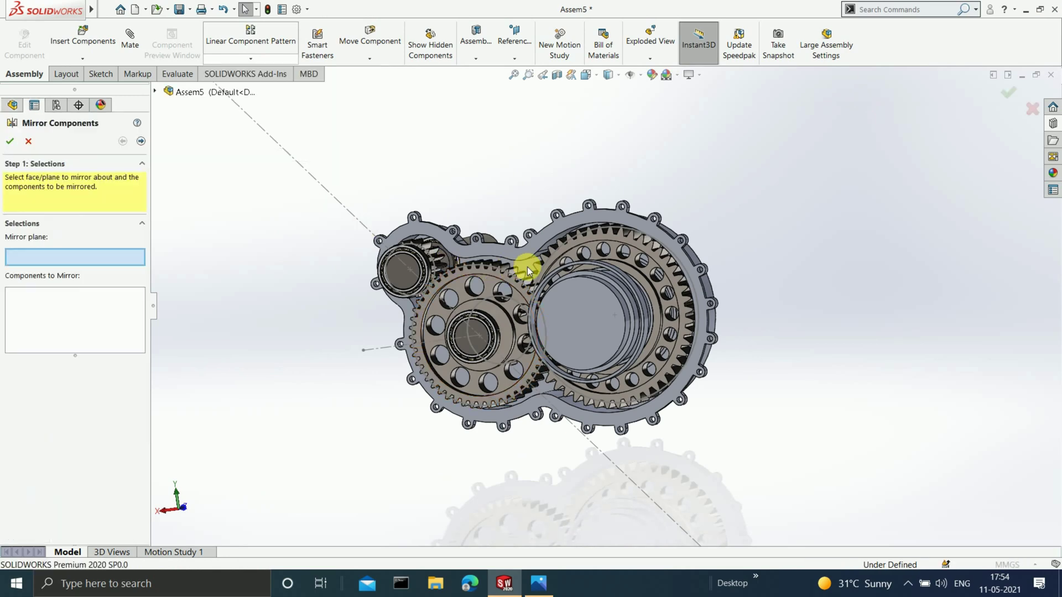
pyautogui.scroll(-2, 420, 260)
pyautogui.scroll(-1, 446, 271)
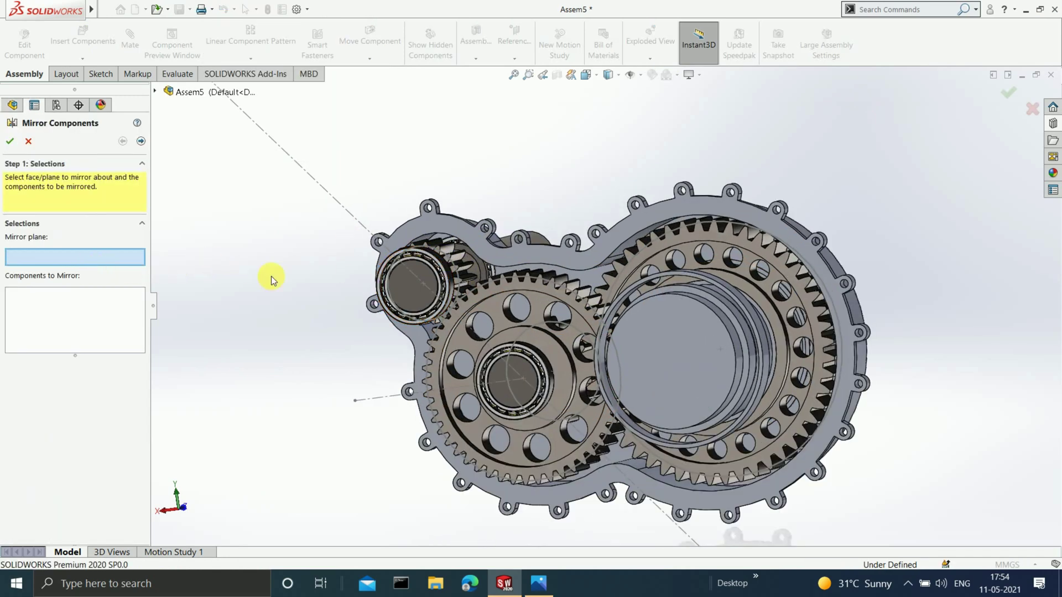
pyautogui.click(522, 255)
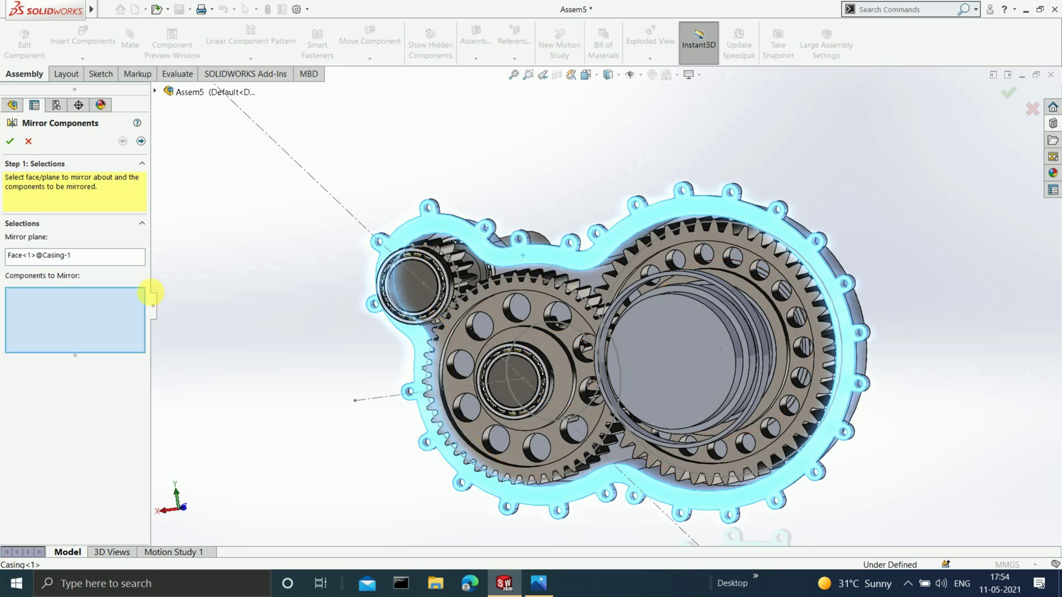
pyautogui.moveTo(739, 310); pyautogui.dragTo(621, 296, button='middle')
pyautogui.click(590, 308)
pyautogui.click(34, 309)
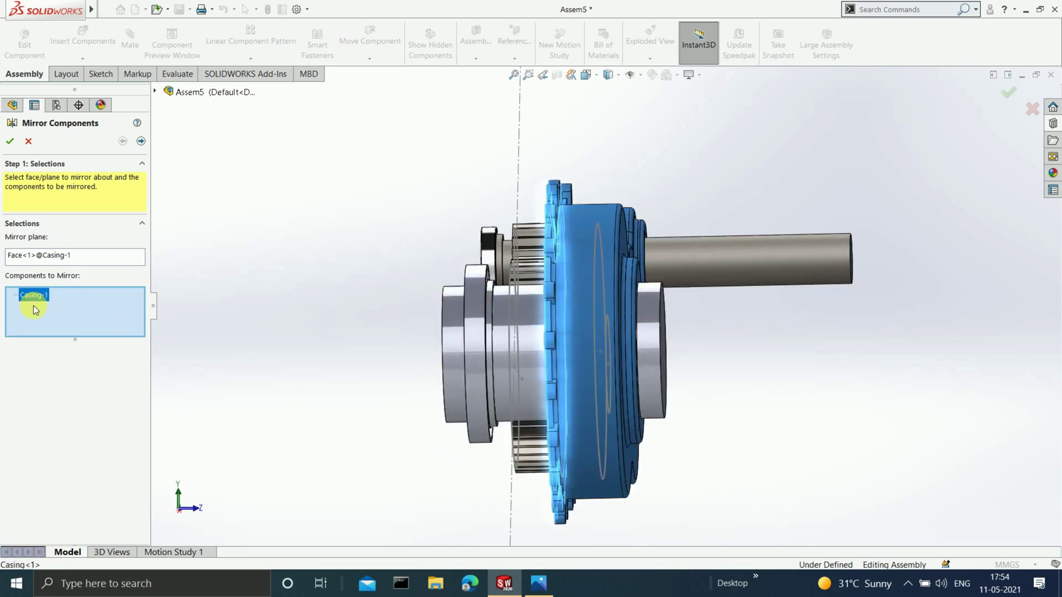
pyautogui.click(12, 142)
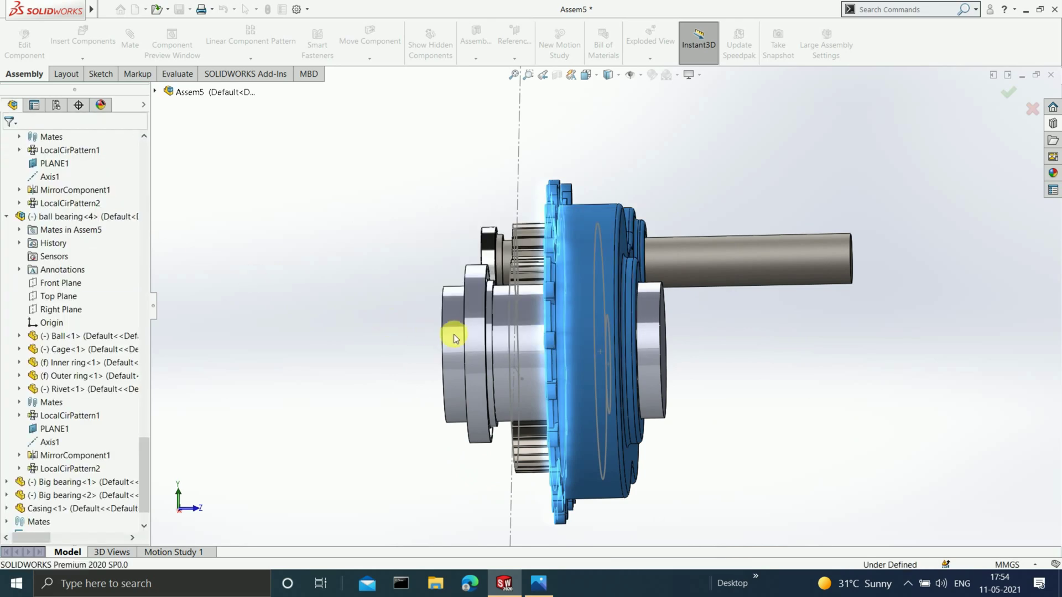
pyautogui.moveTo(586, 361); pyautogui.dragTo(566, 425, button='middle')
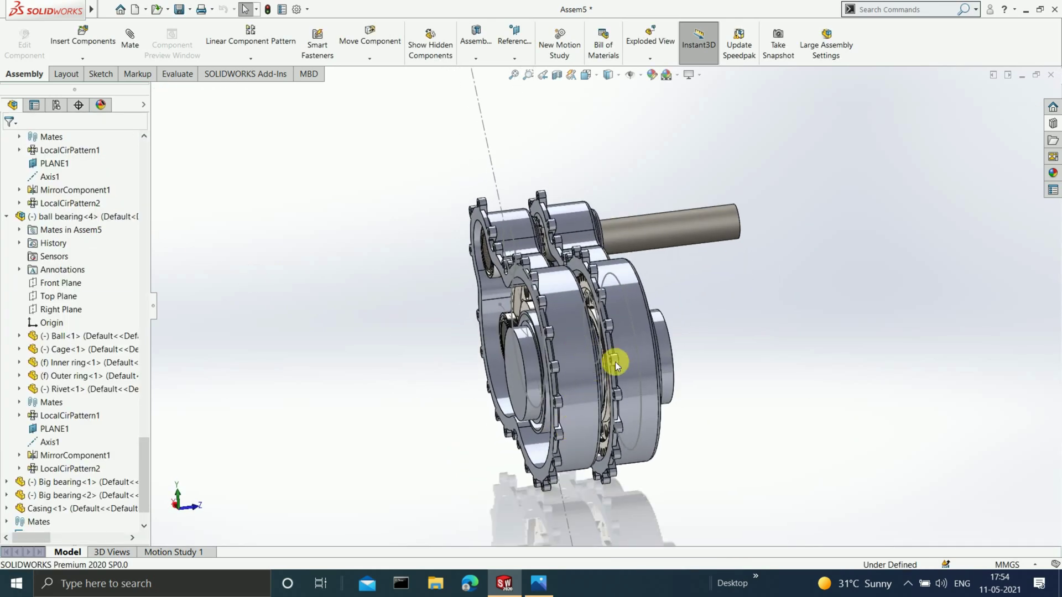
pyautogui.scroll(-1, 71, 420)
pyautogui.click(70, 416)
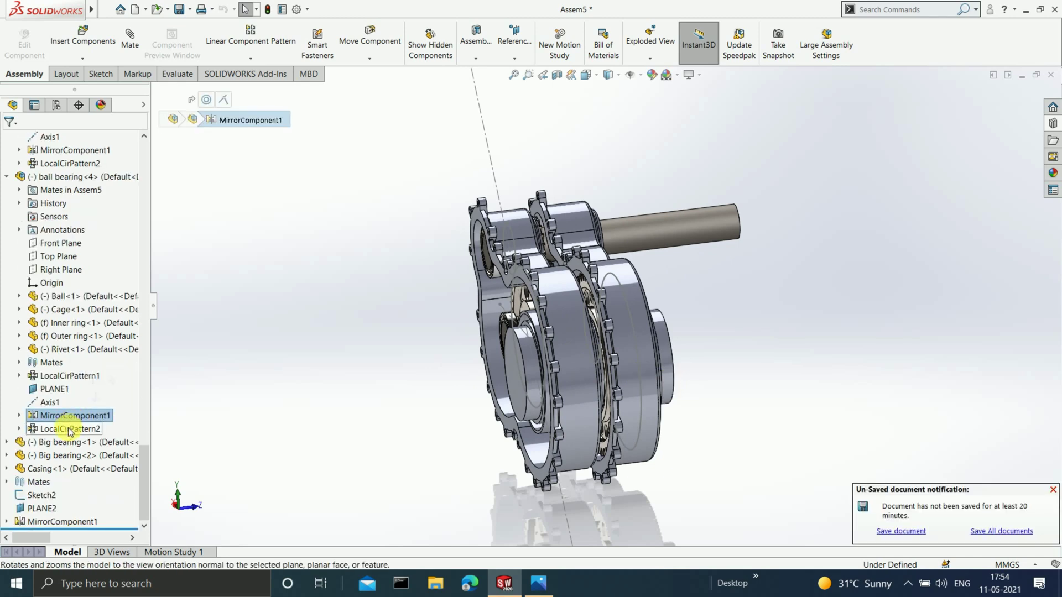
pyautogui.rightClick(70, 416)
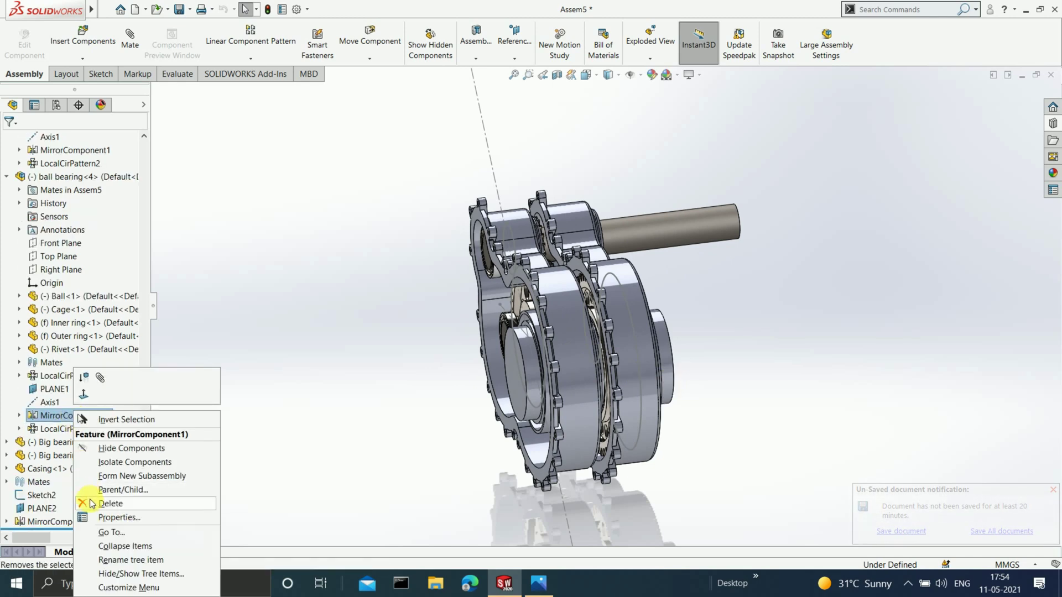
# Step: Edit the assembly's casing mirror feature and set the mirrored Casing's orientation to an opposite-hand version
pyautogui.click(53, 521)
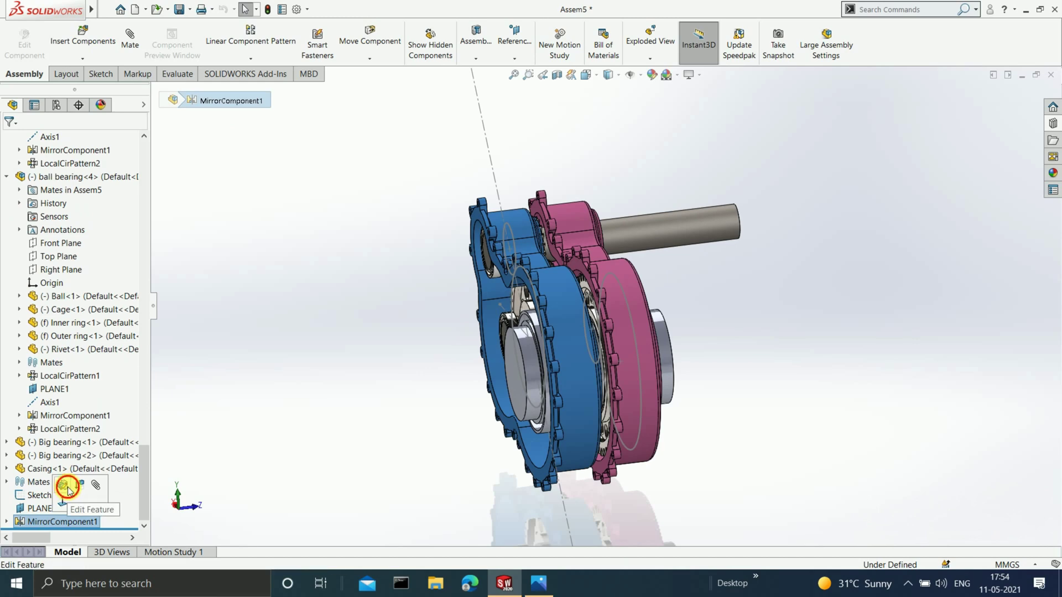
pyautogui.click(141, 142)
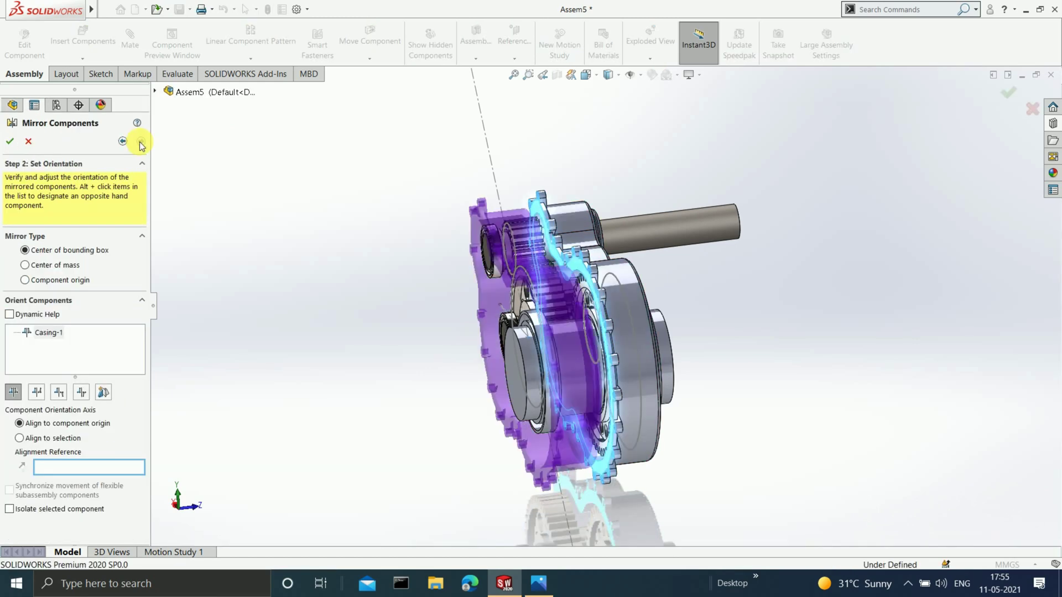
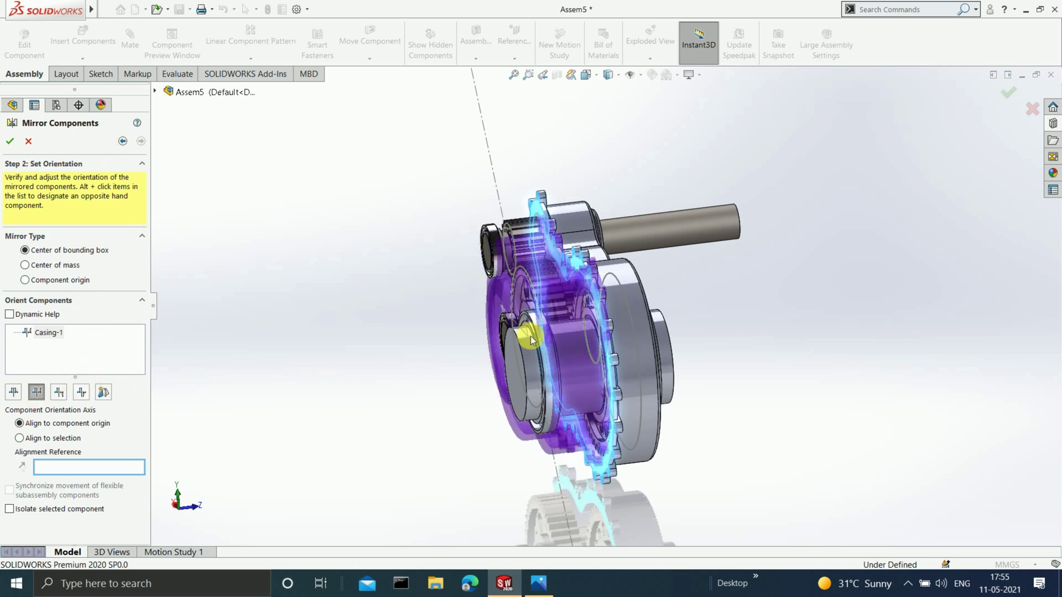
pyautogui.scroll(-2, 530, 340)
pyautogui.moveTo(531, 340); pyautogui.dragTo(620, 344, button='middle')
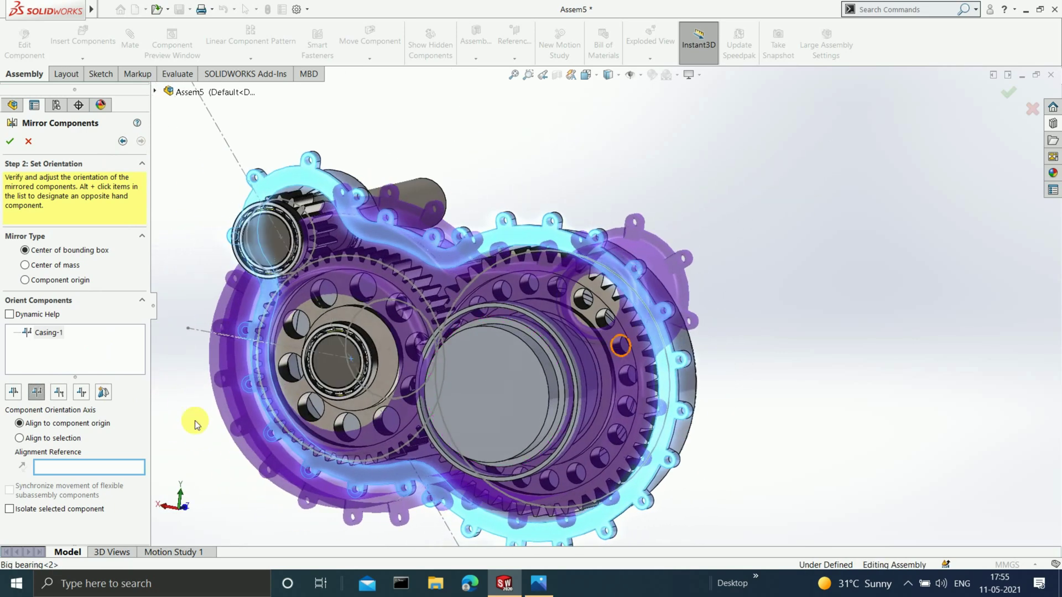
pyautogui.click(60, 394)
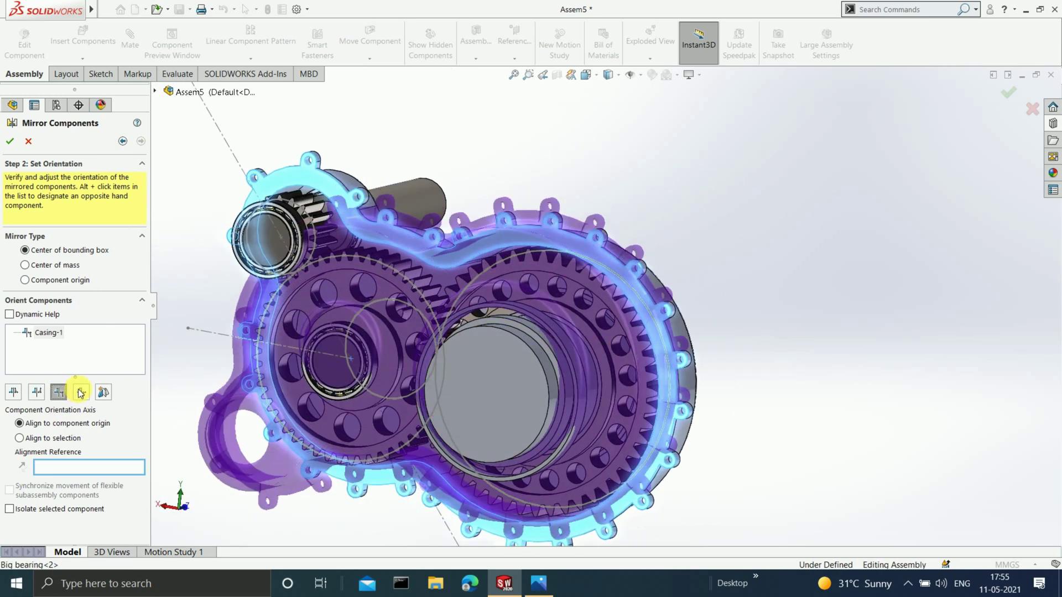
pyautogui.click(102, 399)
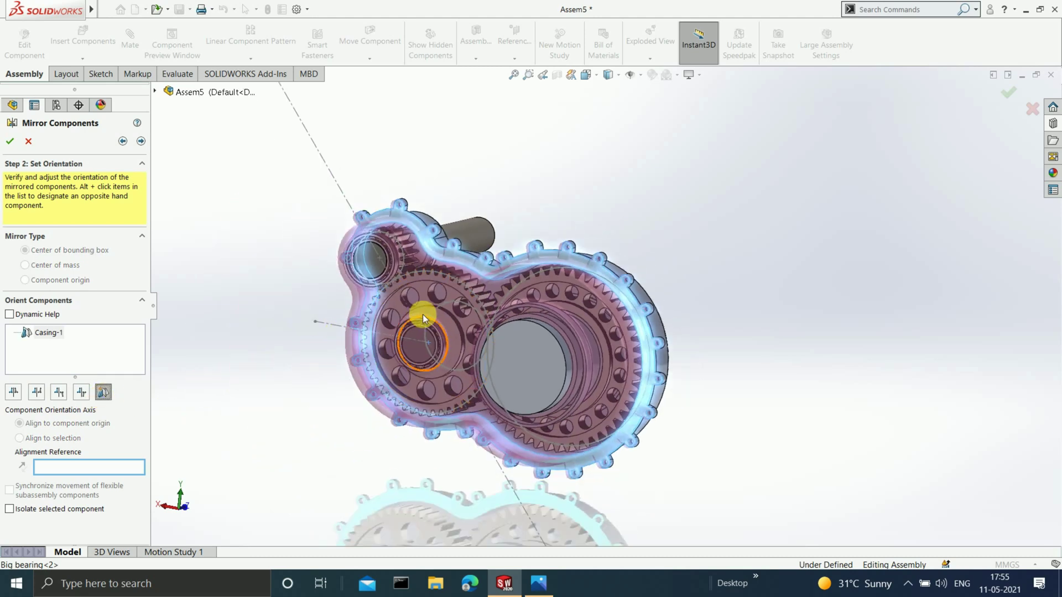
pyautogui.moveTo(419, 308); pyautogui.dragTo(22, 248, button='middle')
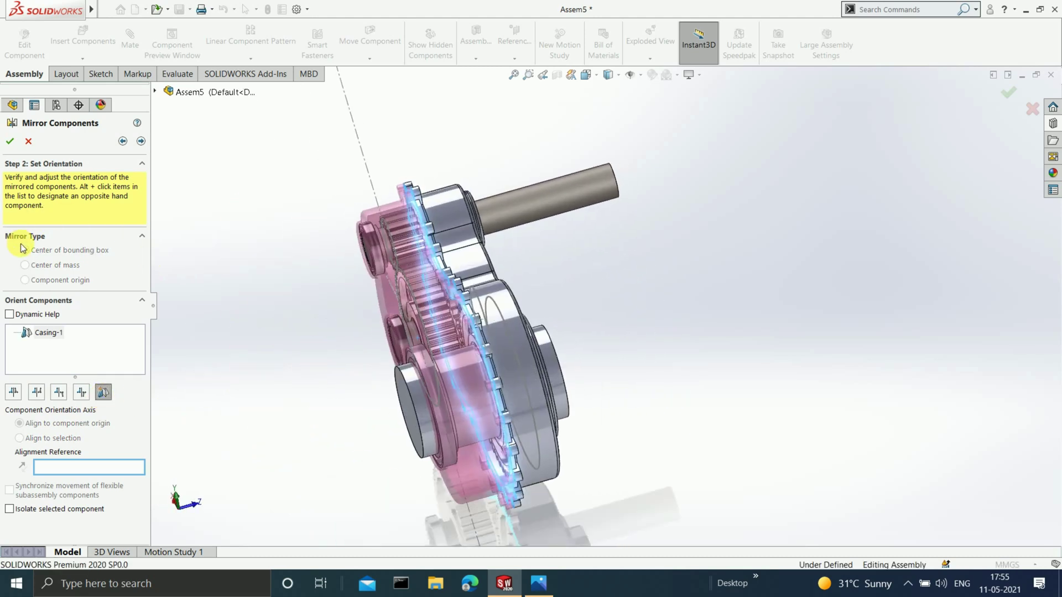
pyautogui.click(121, 141)
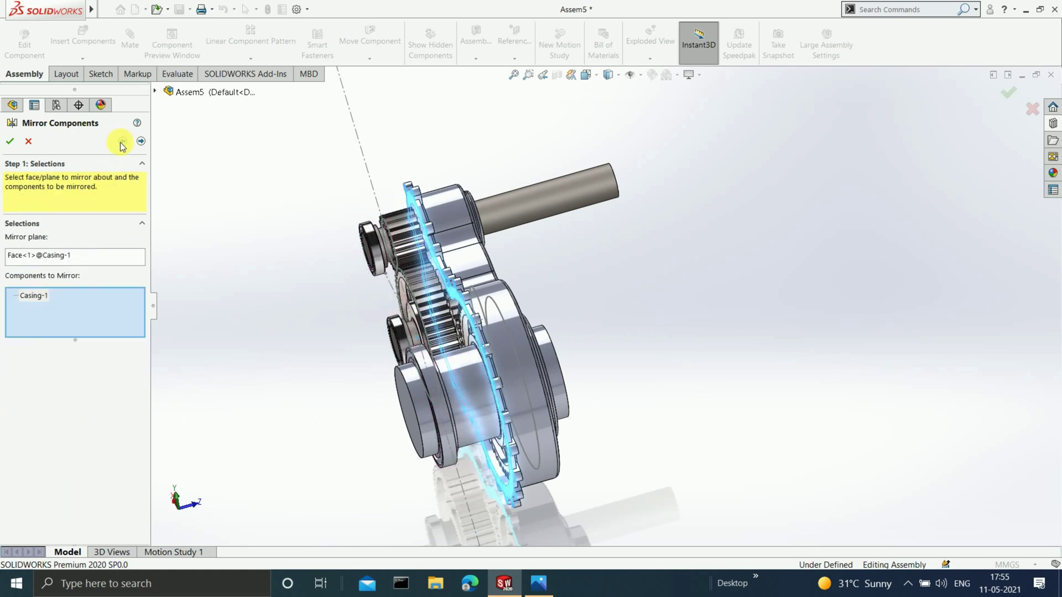
pyautogui.click(10, 141)
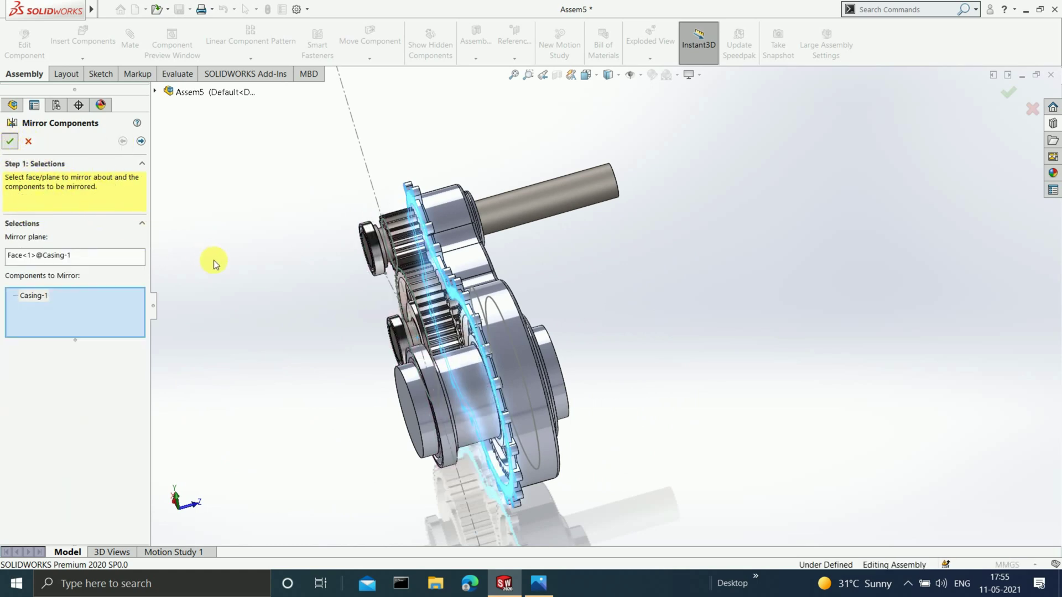
# Step: Examine the closed gearbox from both sides, checking the flange joint, bolt lugs and shaft openings
pyautogui.moveTo(339, 327); pyautogui.dragTo(462, 273, button='middle')
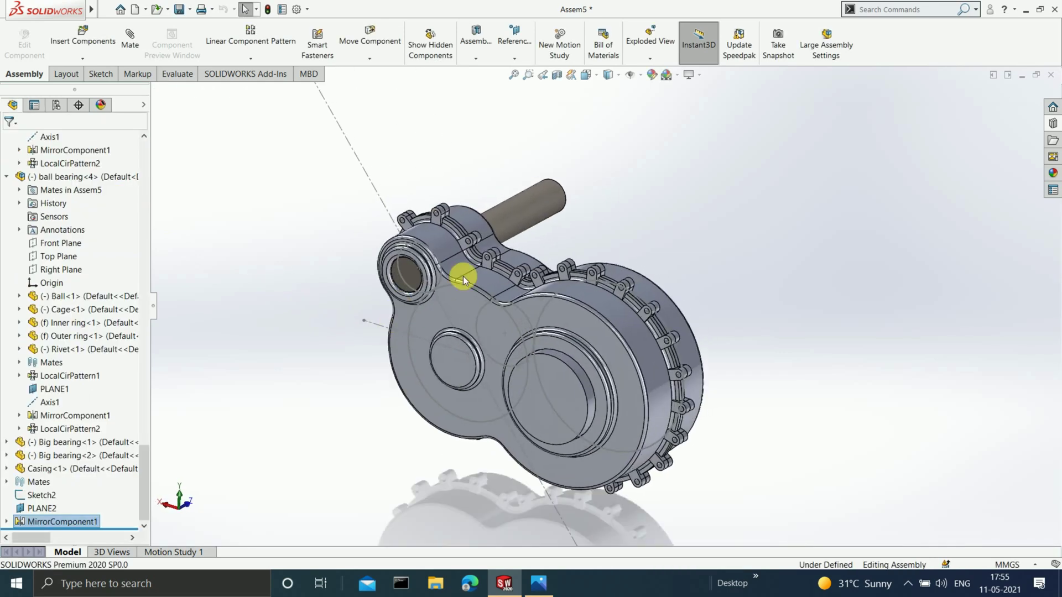
pyautogui.scroll(-3, 576, 323)
pyautogui.moveTo(612, 345); pyautogui.dragTo(557, 344, button='middle')
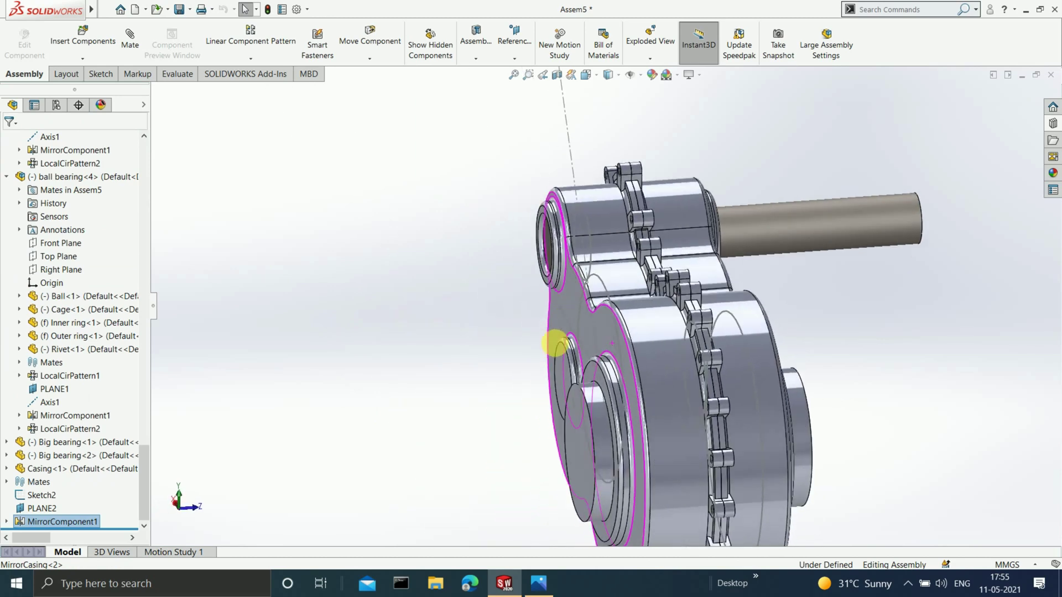
pyautogui.scroll(4, 594, 367)
pyautogui.scroll(-4, 633, 357)
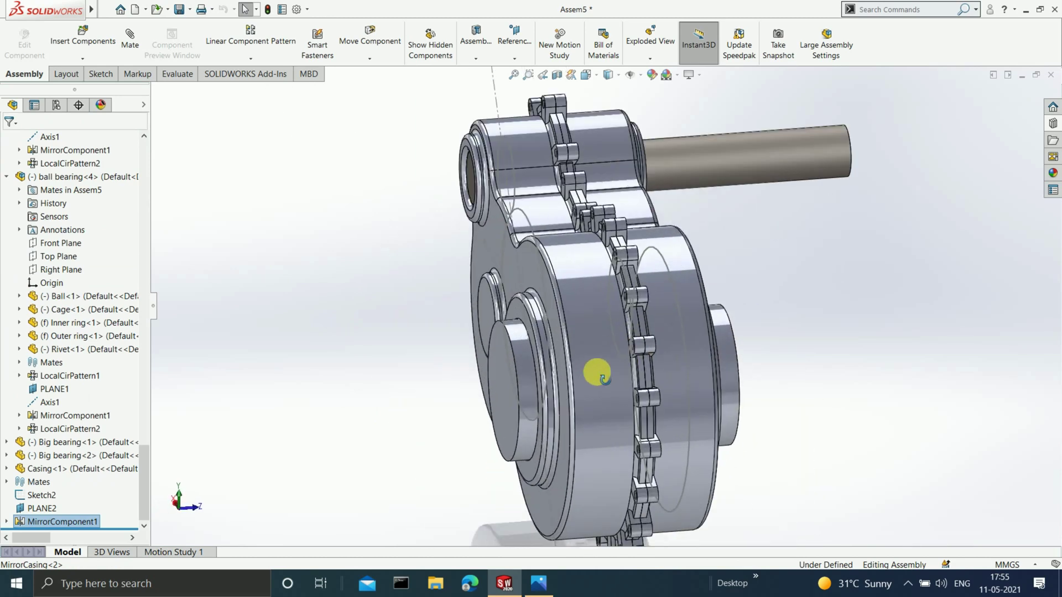
pyautogui.moveTo(596, 373); pyautogui.dragTo(351, 230, button='middle')
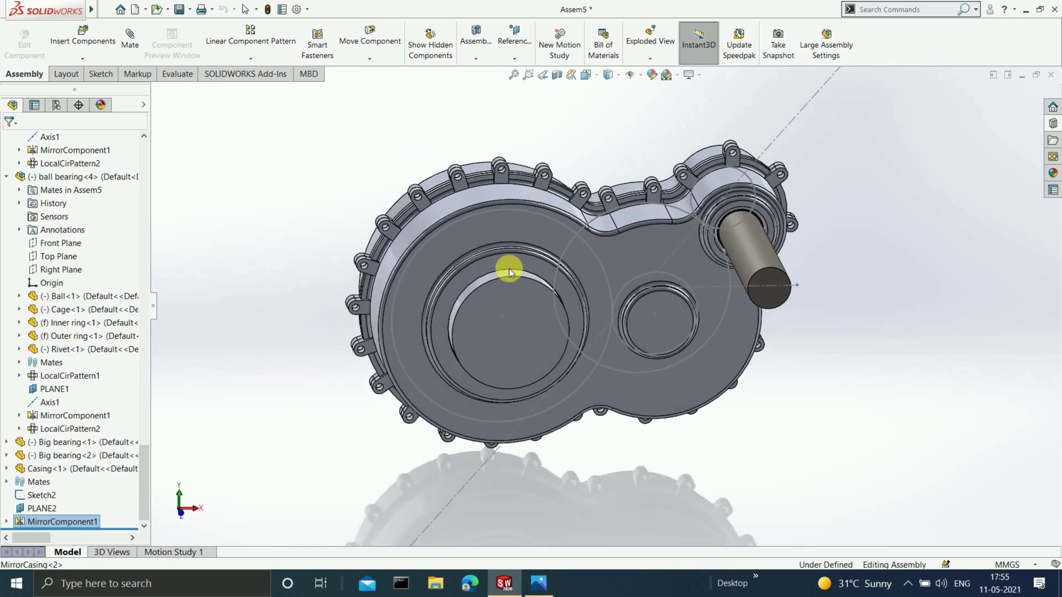
pyautogui.scroll(-3, 764, 305)
pyautogui.moveTo(782, 355); pyautogui.dragTo(740, 360, button='middle')
pyautogui.scroll(2, 755, 266)
pyautogui.scroll(-2, 721, 253)
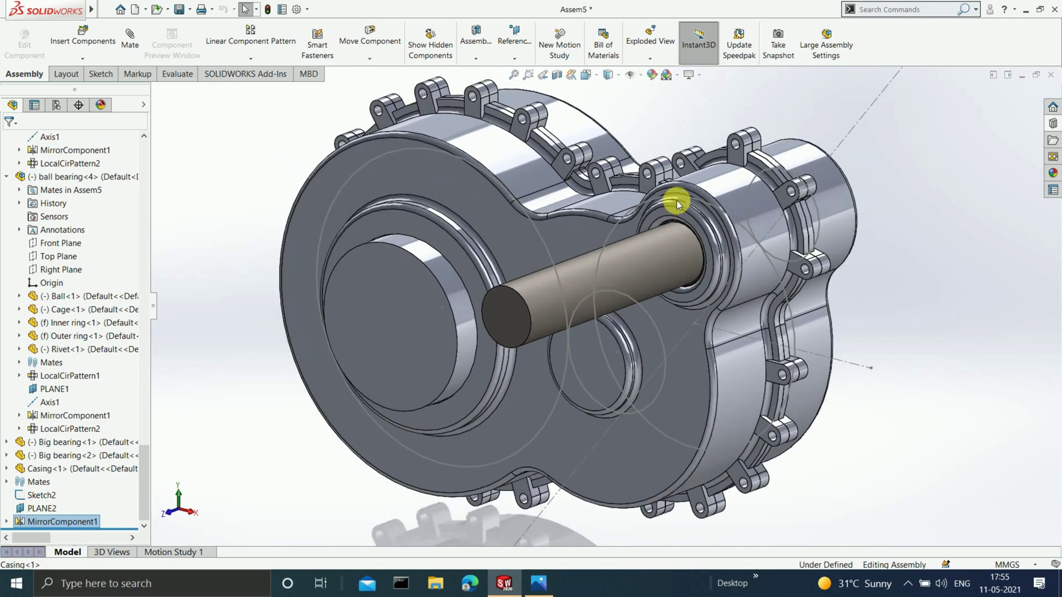
pyautogui.scroll(2, 677, 200)
pyautogui.scroll(-2, 675, 200)
# Step: Hide the original Casing half on the side where the Input shaft protrudes
pyautogui.click(365, 235)
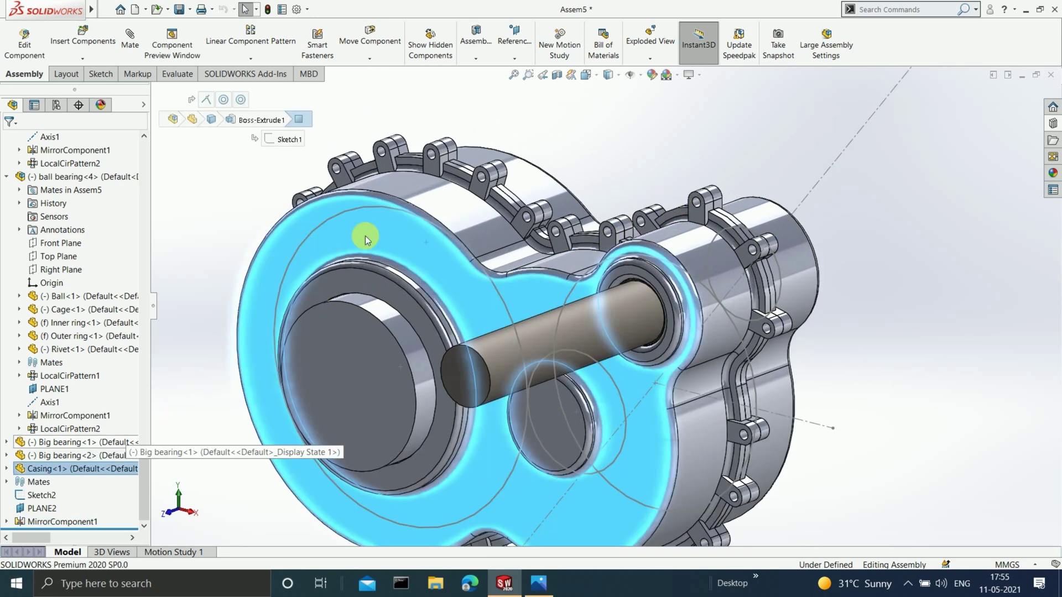
pyautogui.click(202, 200)
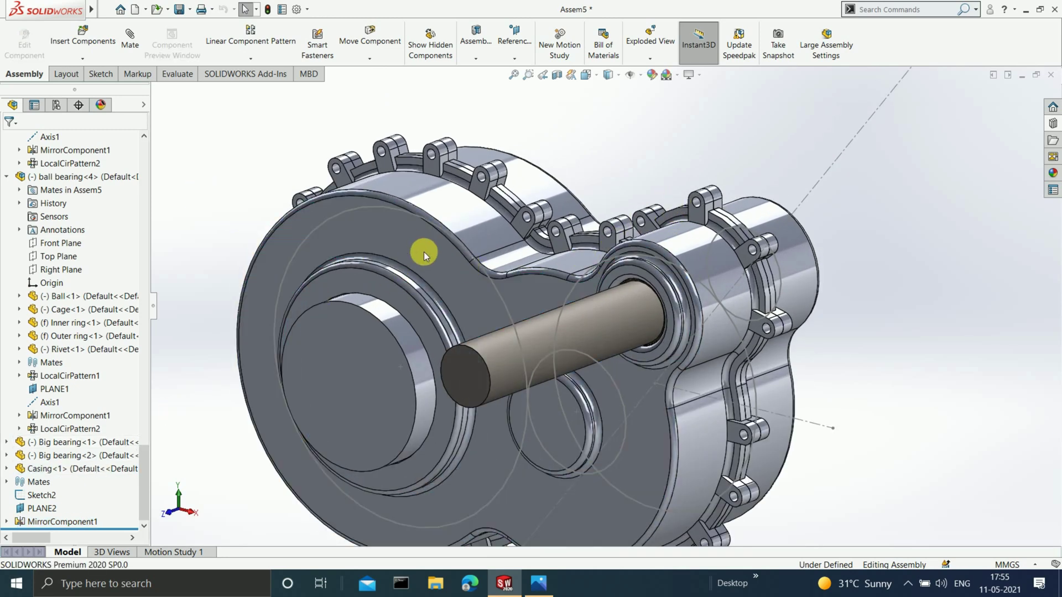
pyautogui.press('f')
pyautogui.click(105, 469)
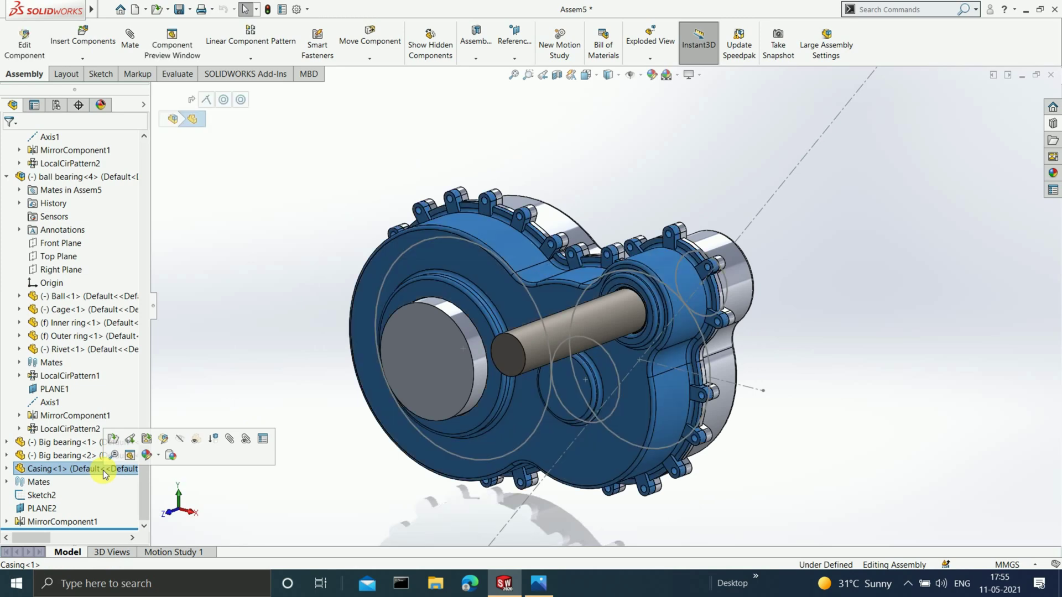
pyautogui.rightClick(104, 470)
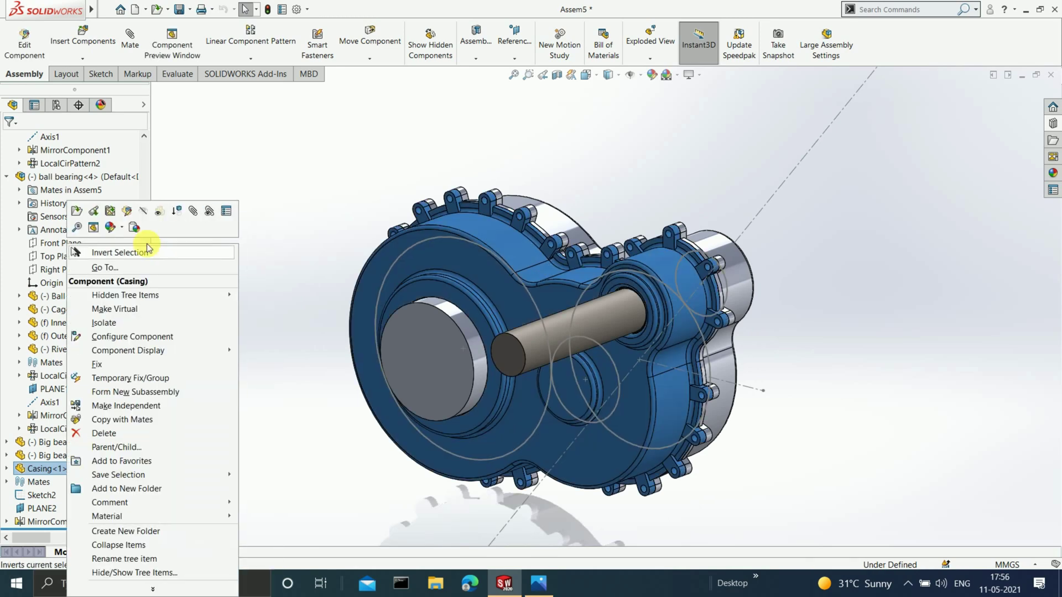
pyautogui.click(142, 209)
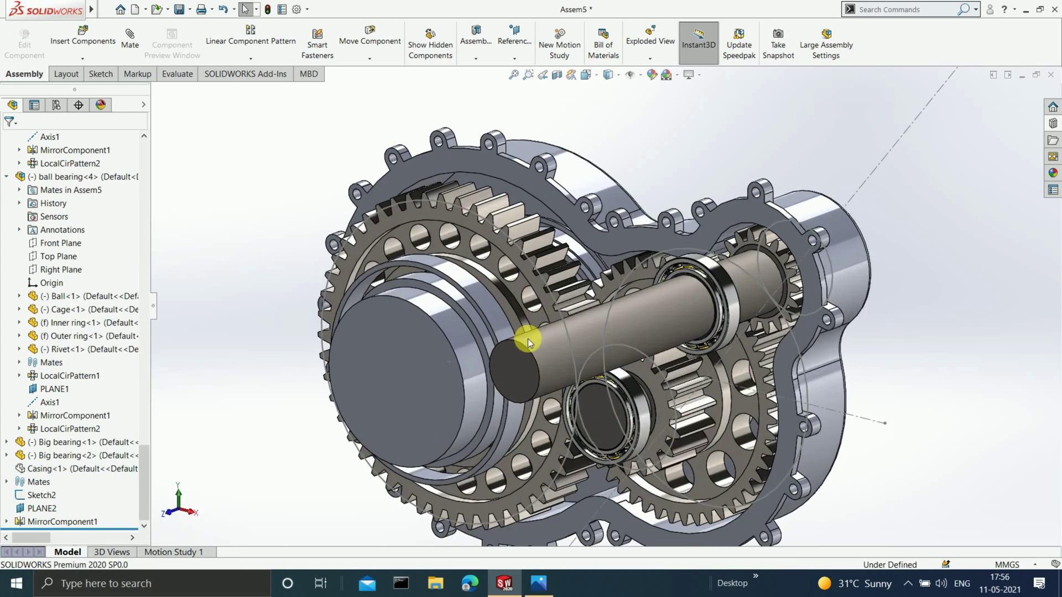
pyautogui.scroll(-3, 526, 338)
pyautogui.scroll(2, 553, 321)
pyautogui.scroll(1, 492, 351)
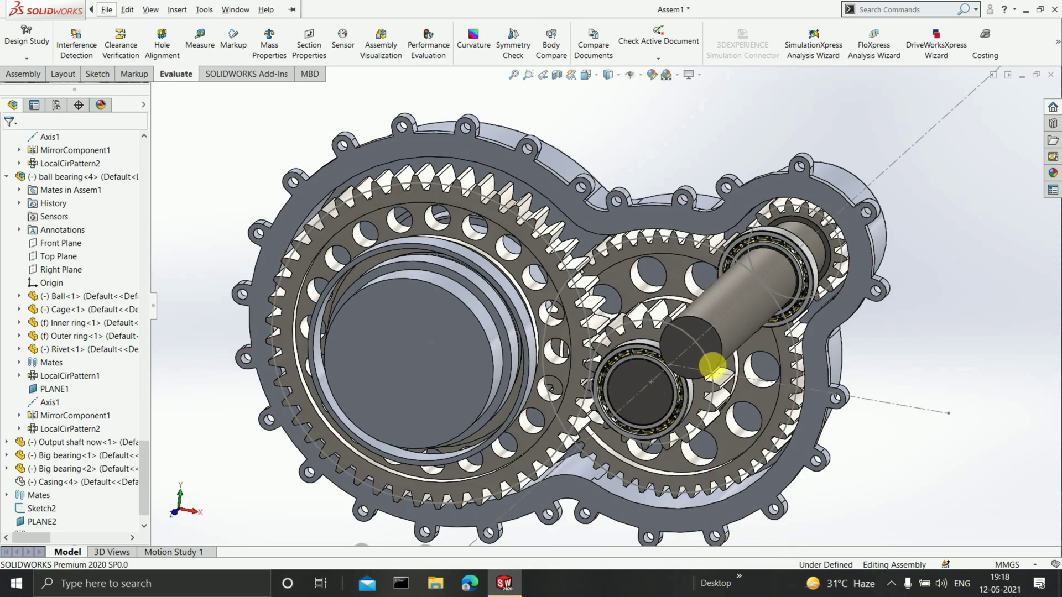
pyautogui.scroll(-1, 719, 337)
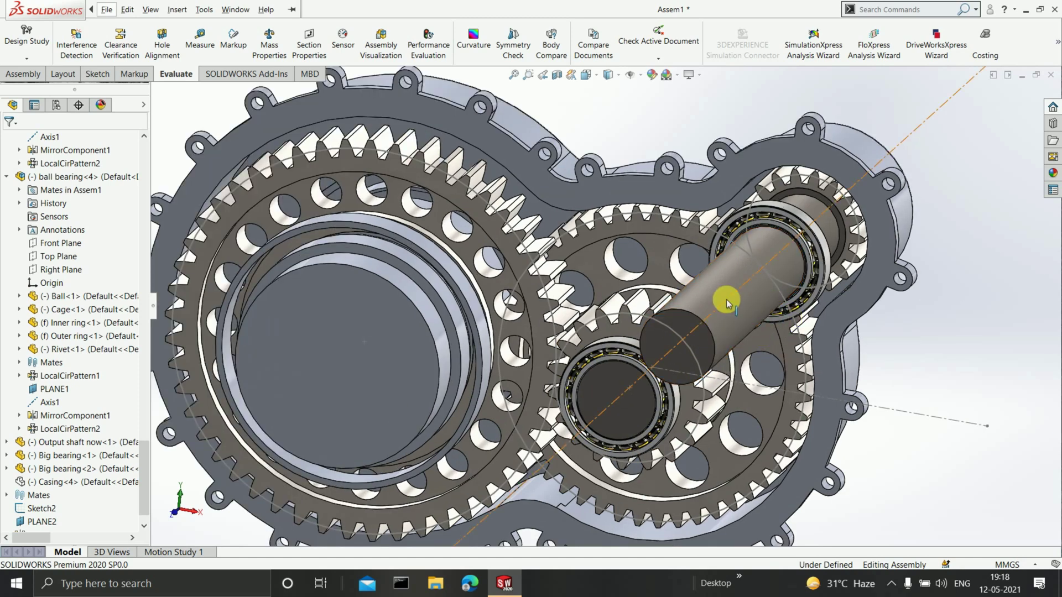
pyautogui.click(730, 314)
pyautogui.click(730, 313)
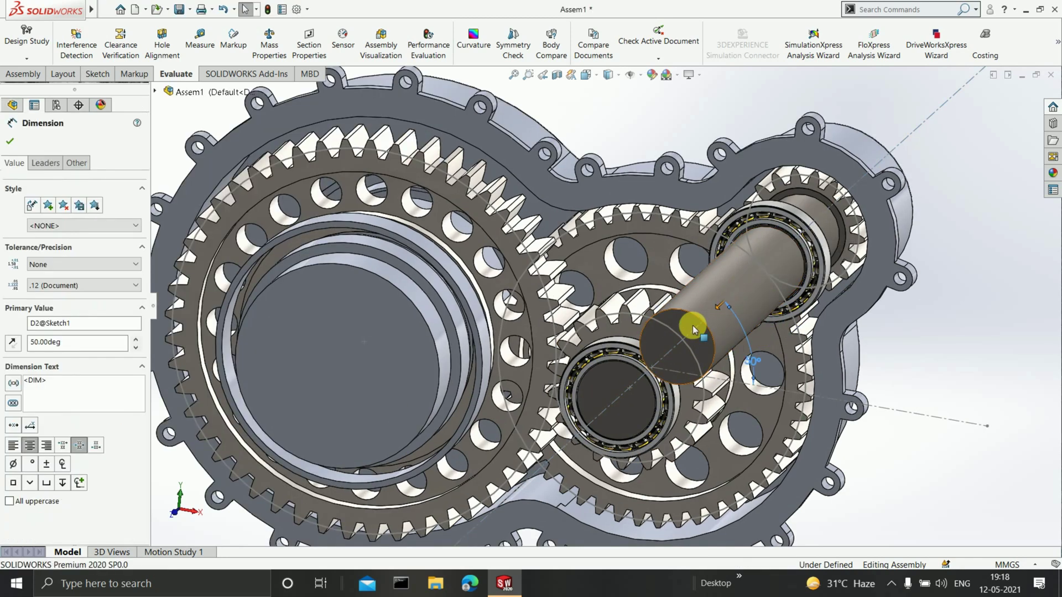
pyautogui.click(708, 347)
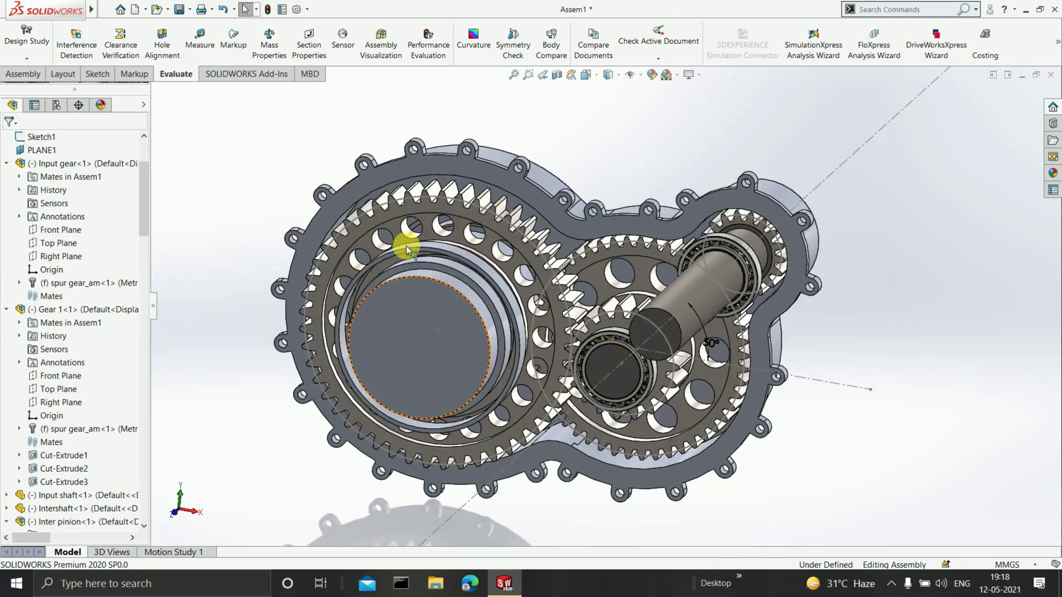
pyautogui.press('z')
pyautogui.hotkey('shift', 'z')
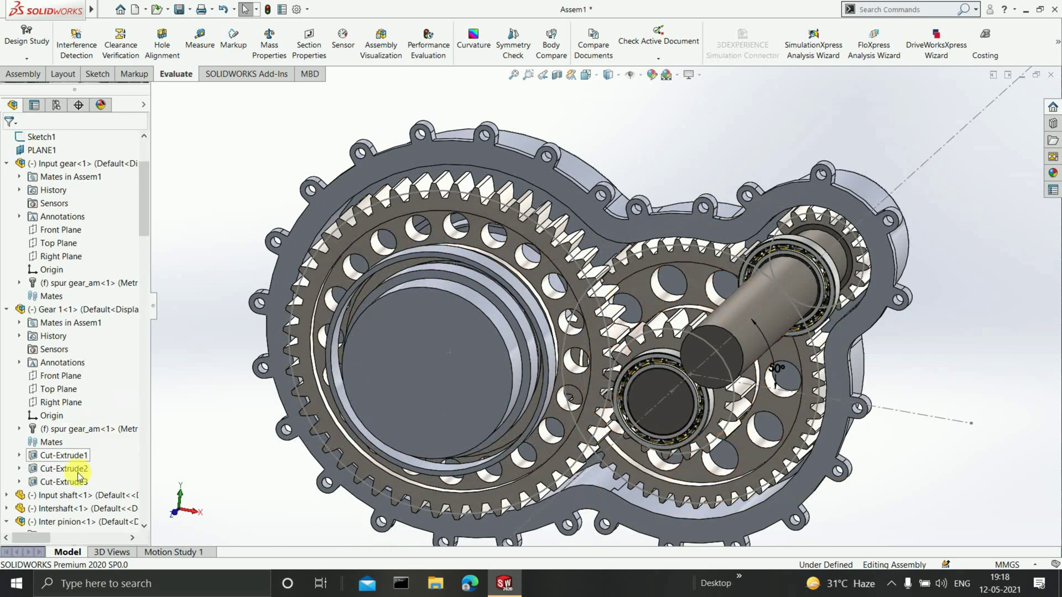
# Step: Apply the metallic cool grey car paint appearance to the Input shaft, Intershaft and Output shaft components
pyautogui.click(76, 495)
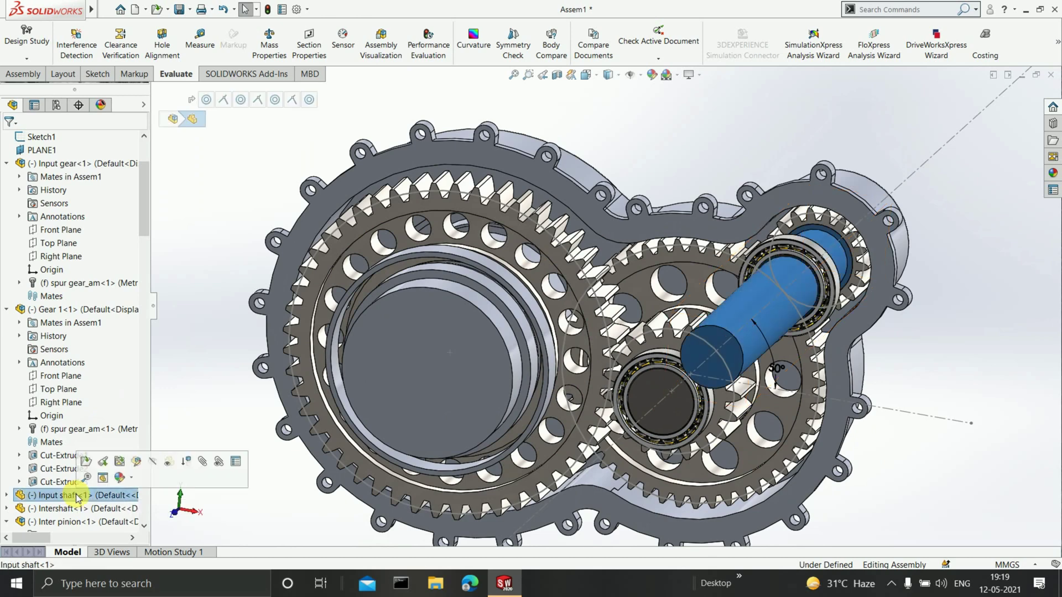
pyautogui.keyDown('ctrl'); pyautogui.click(75, 509); pyautogui.keyUp('ctrl')
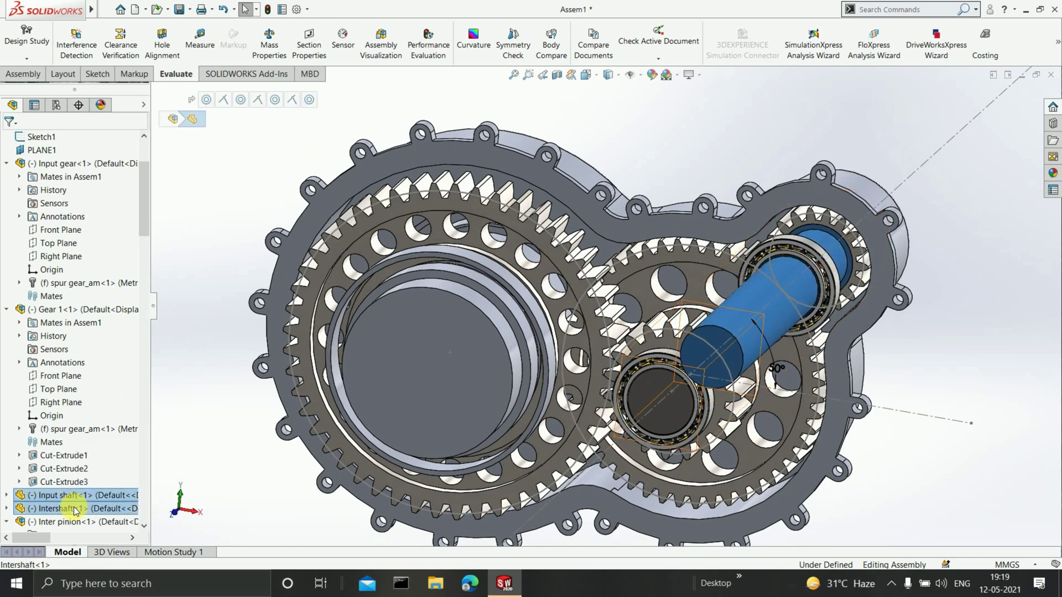
pyautogui.moveTo(147, 227); pyautogui.dragTo(145, 495)
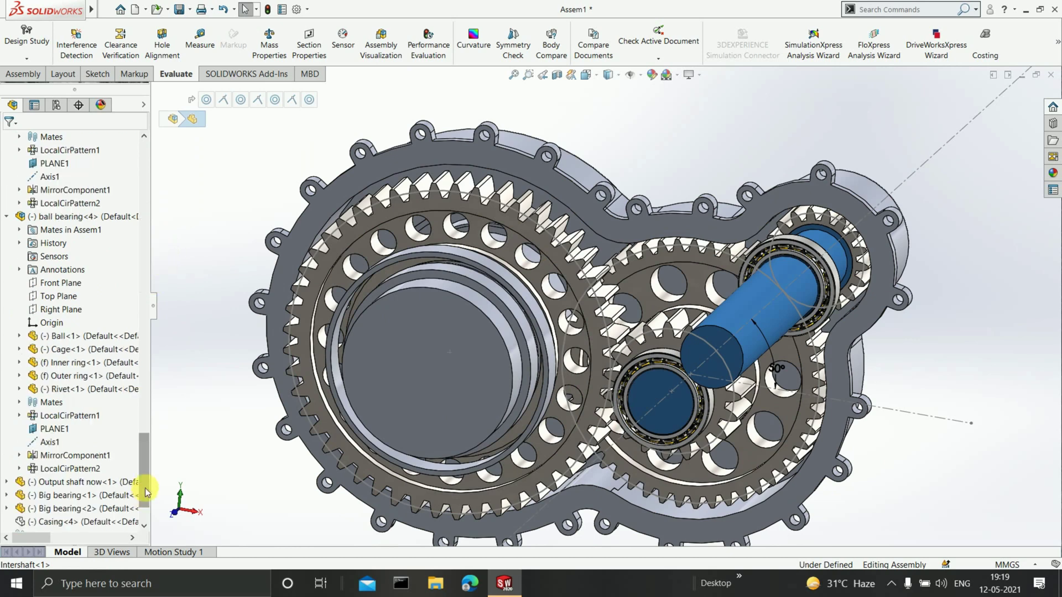
pyautogui.keyDown('ctrl'); pyautogui.click(91, 487); pyautogui.keyUp('ctrl')
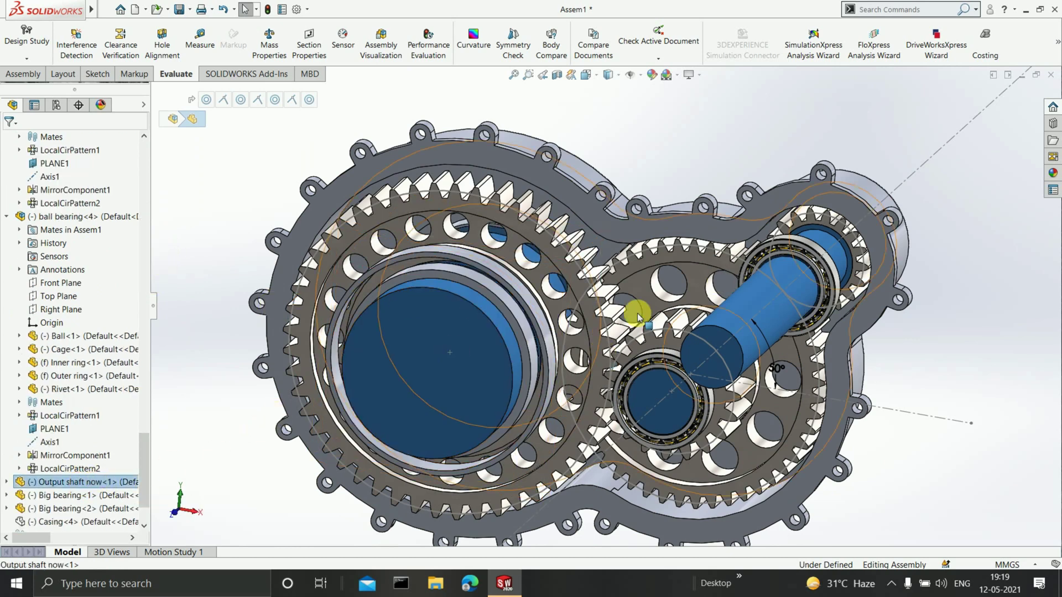
pyautogui.click(650, 78)
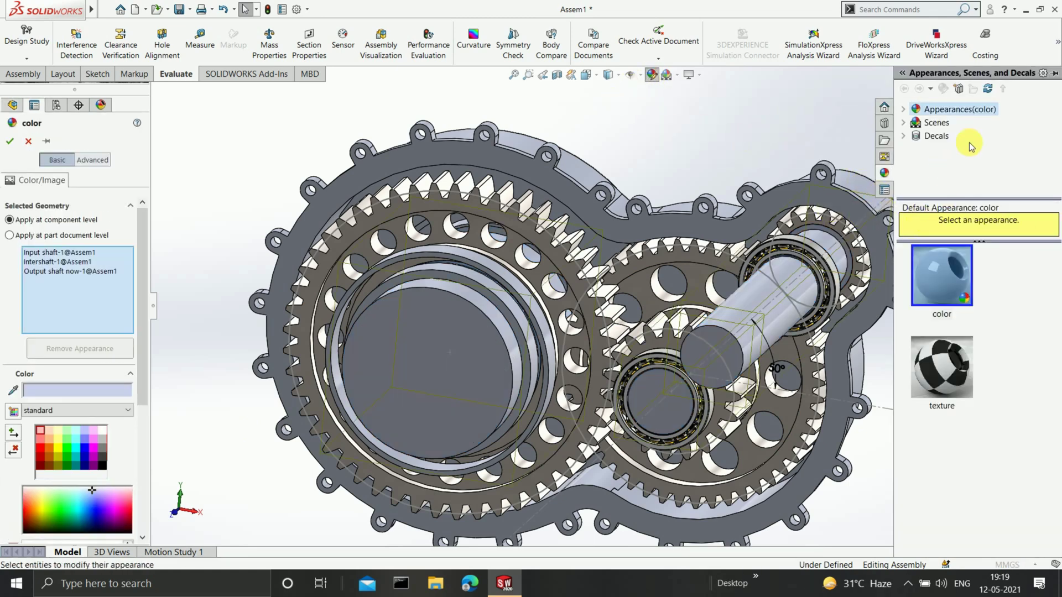
pyautogui.click(905, 111)
pyautogui.scroll(-1, 946, 182)
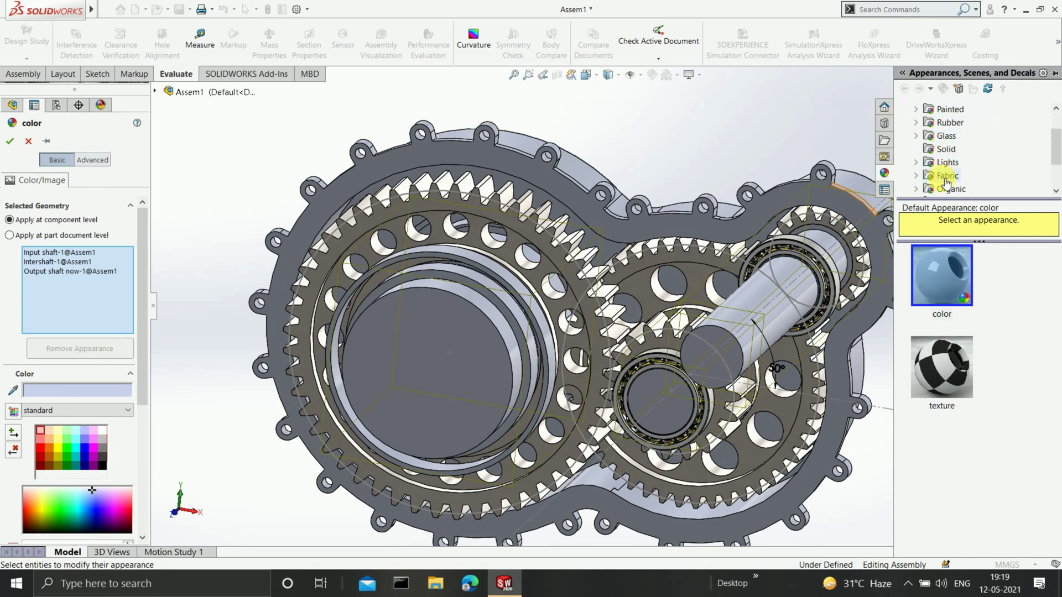
pyautogui.click(915, 110)
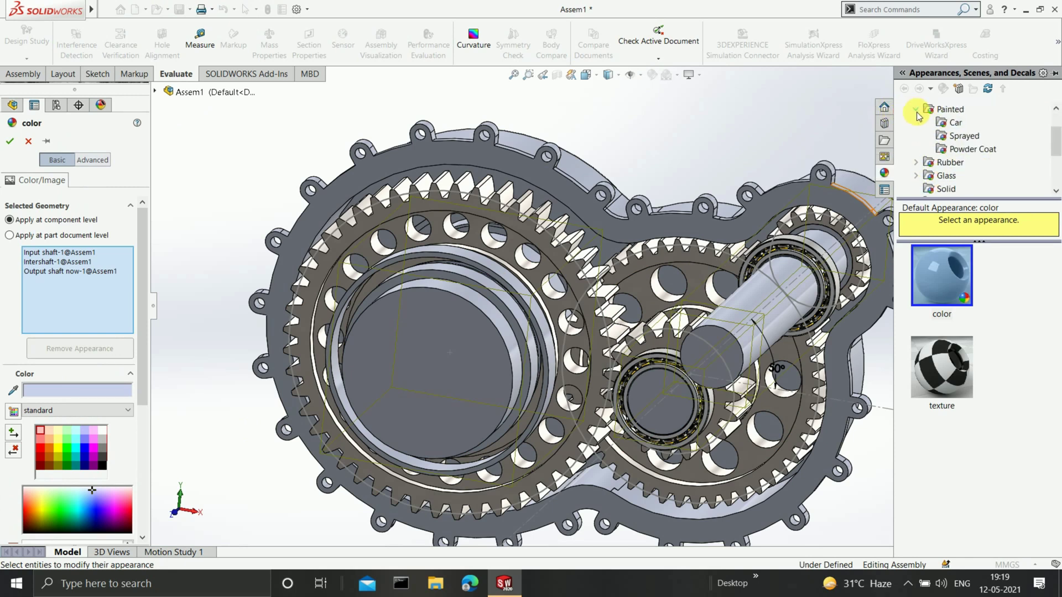
pyautogui.click(954, 123)
pyautogui.click(936, 463)
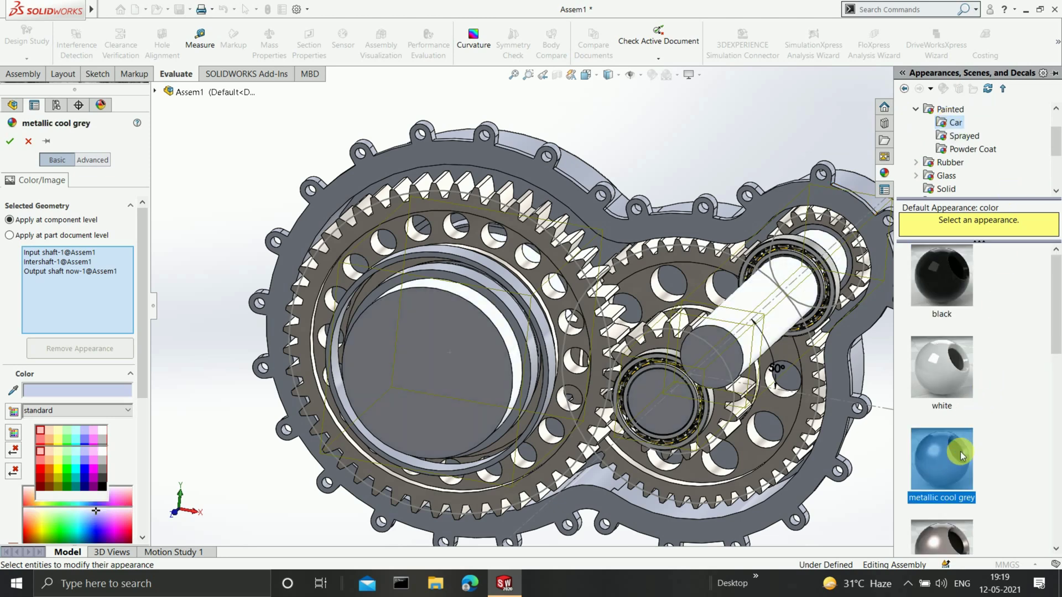
pyautogui.click(10, 141)
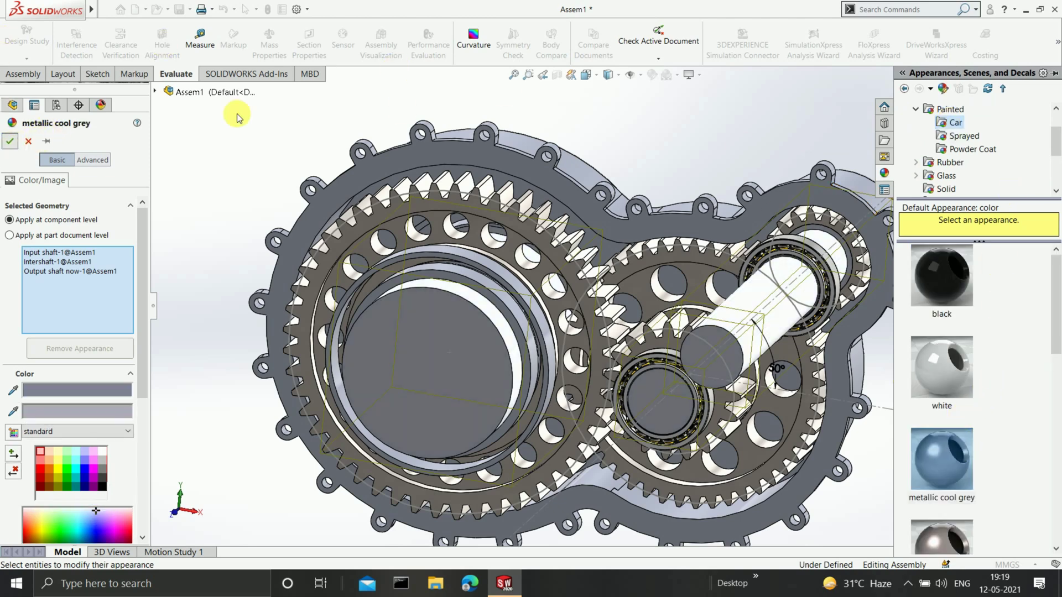
# Step: Apply the brushed copper metal appearance to the Input gear and the Inter pinion
pyautogui.scroll(1, 757, 231)
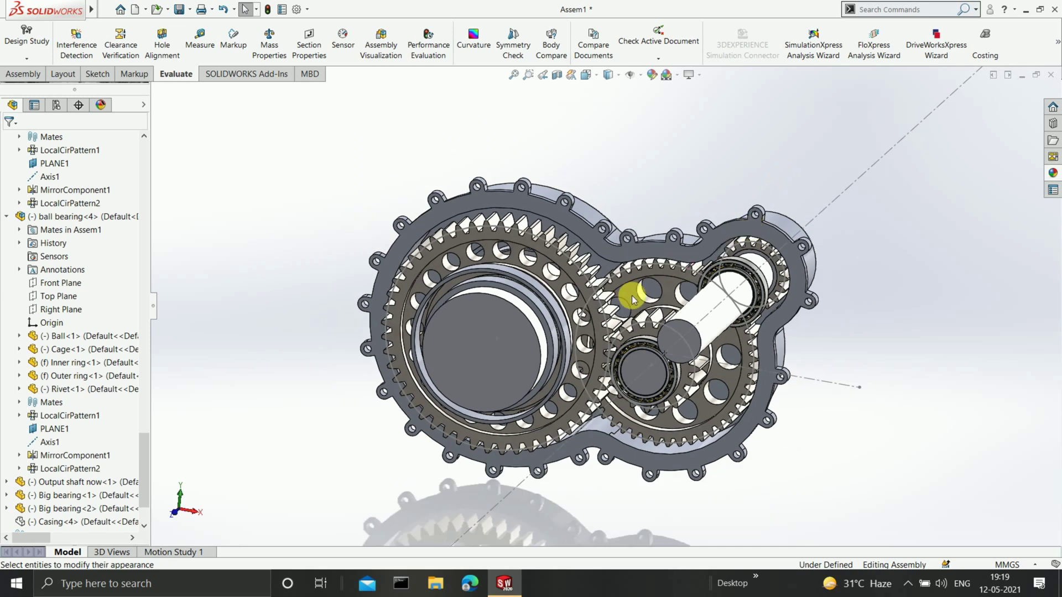
pyautogui.scroll(-1, 729, 289)
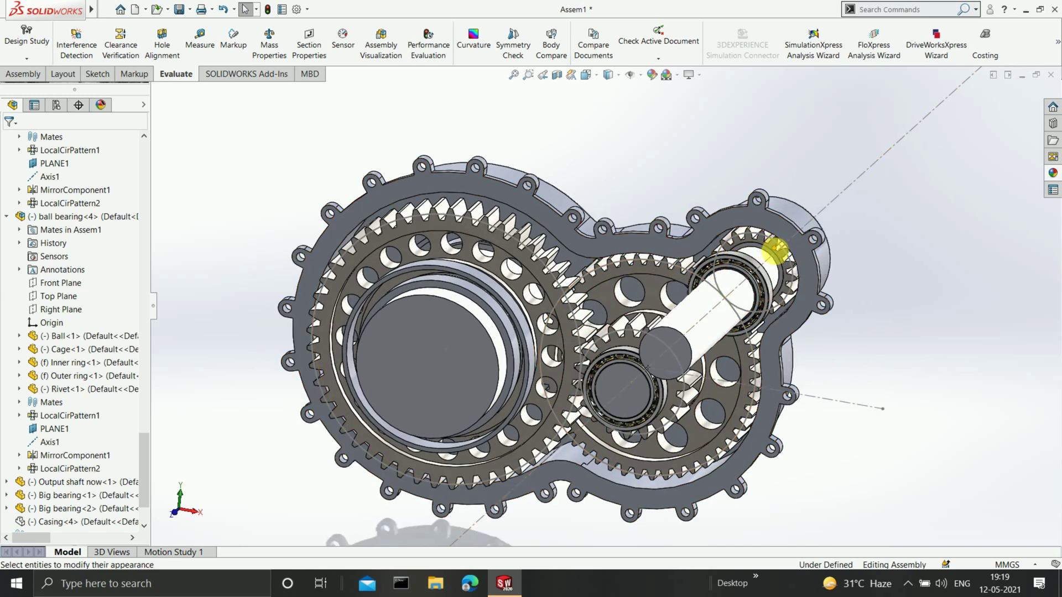
pyautogui.moveTo(141, 444); pyautogui.dragTo(130, 100)
pyautogui.moveTo(134, 462)
pyautogui.mouseDown()
pyautogui.moveTo(142, 202)
pyautogui.moveTo(132, 185)
pyautogui.mouseUp()
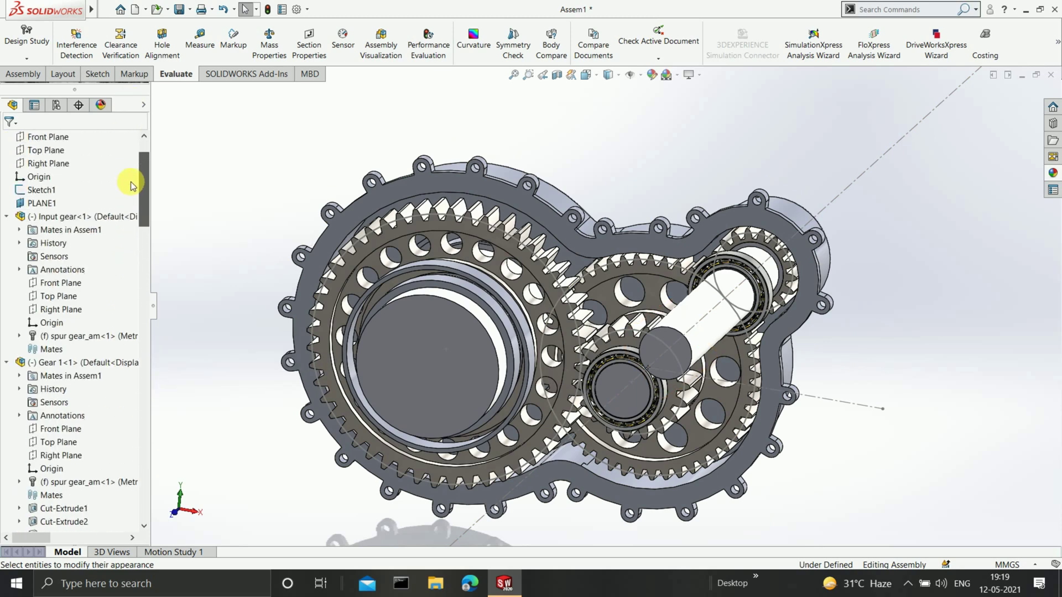
pyautogui.click(33, 220)
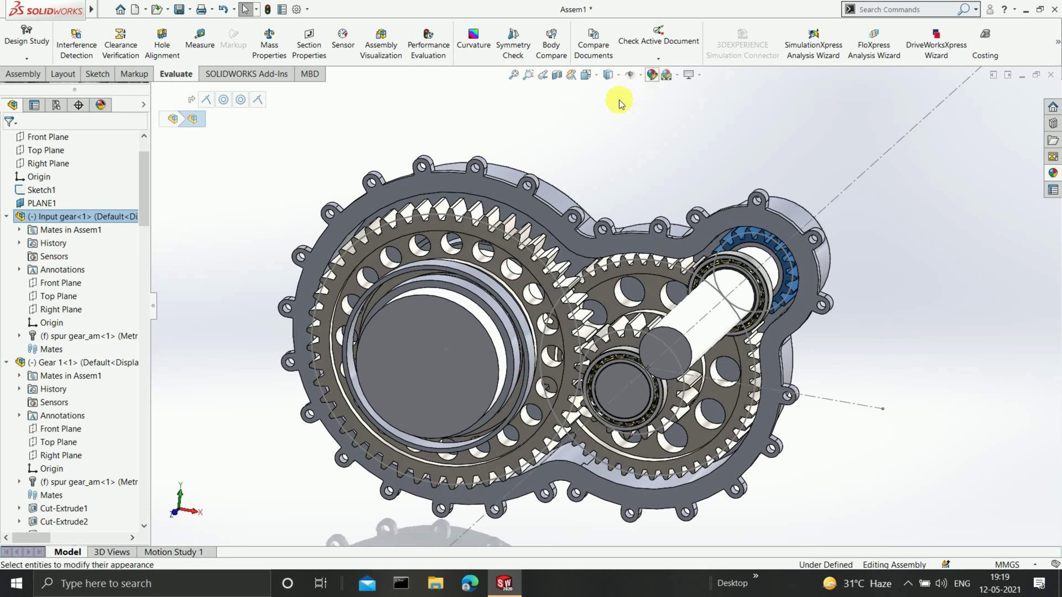
pyautogui.click(916, 137)
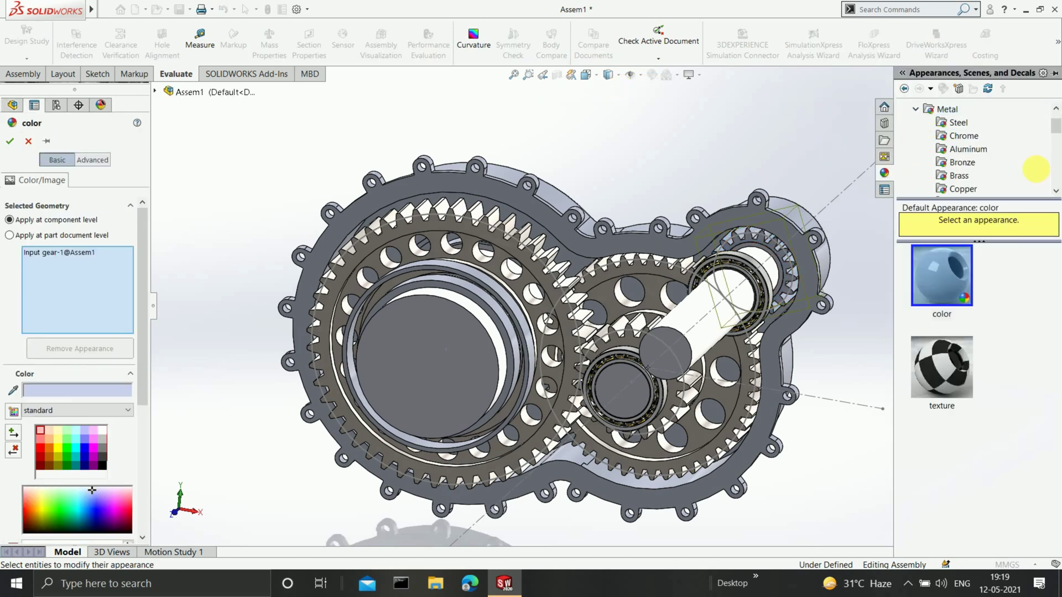
pyautogui.click(955, 189)
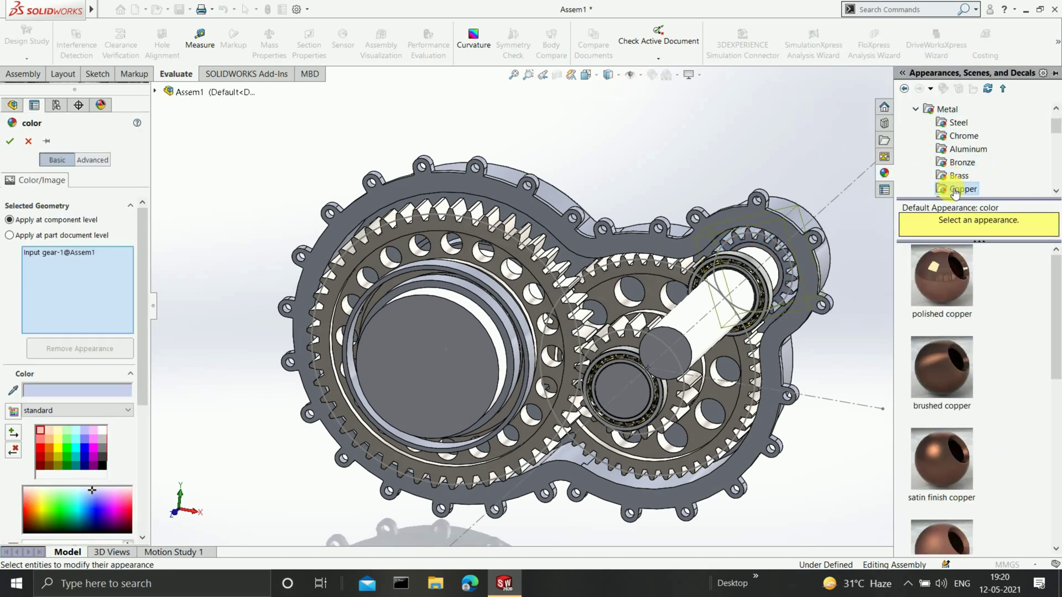
pyautogui.click(951, 369)
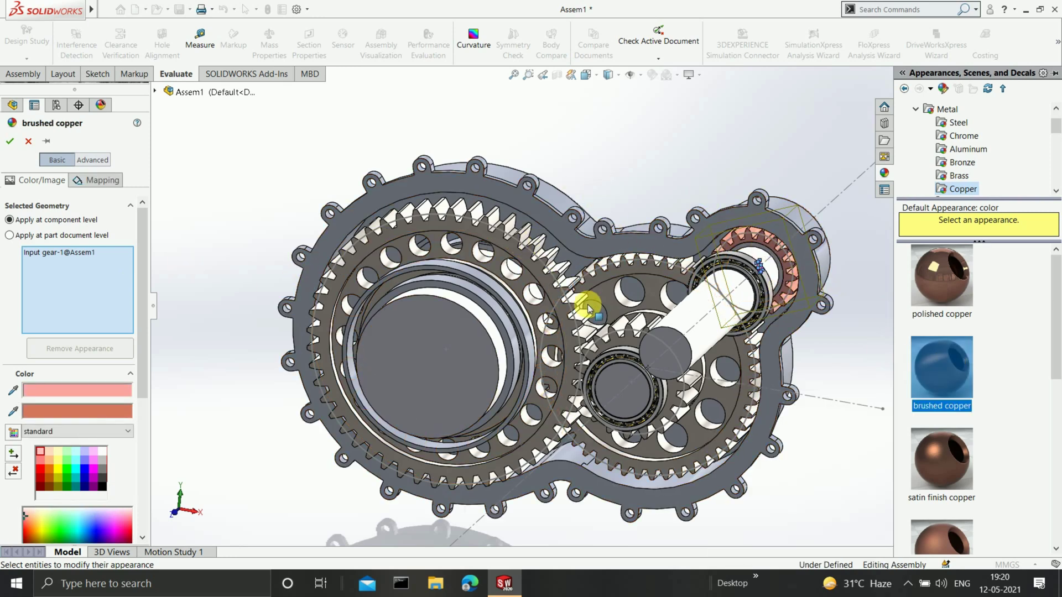
pyautogui.click(626, 344)
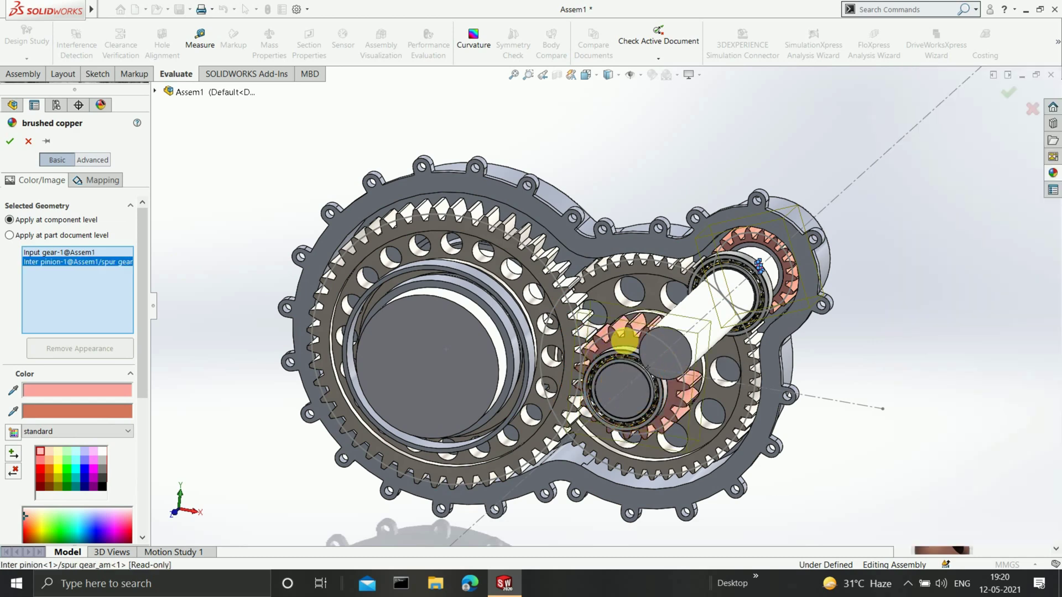
pyautogui.click(1008, 98)
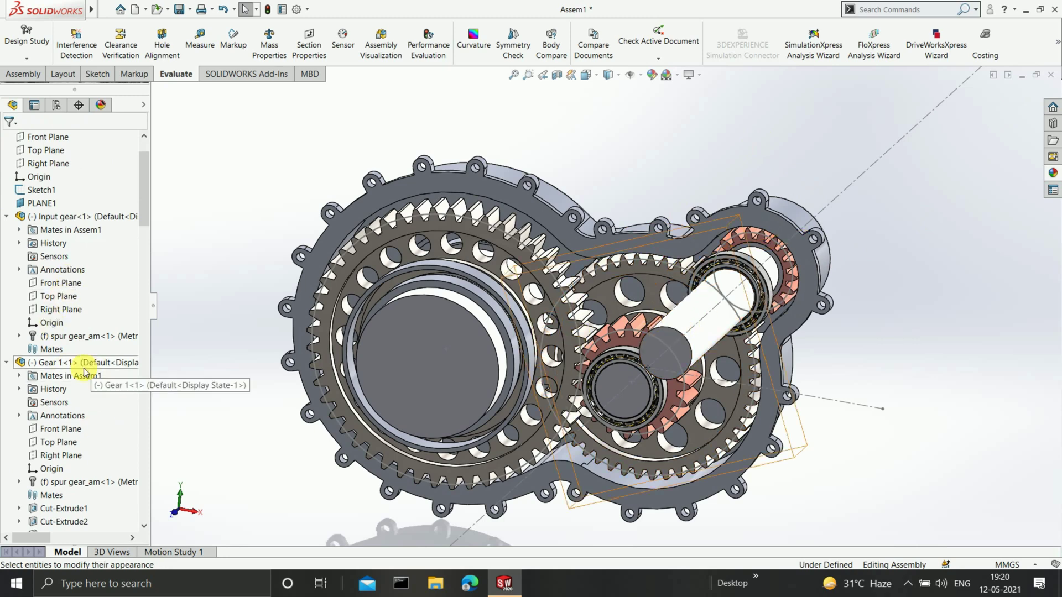
# Step: Apply the brushed brass metal appearance to Gear 1 and the Output gear
pyautogui.click(65, 365)
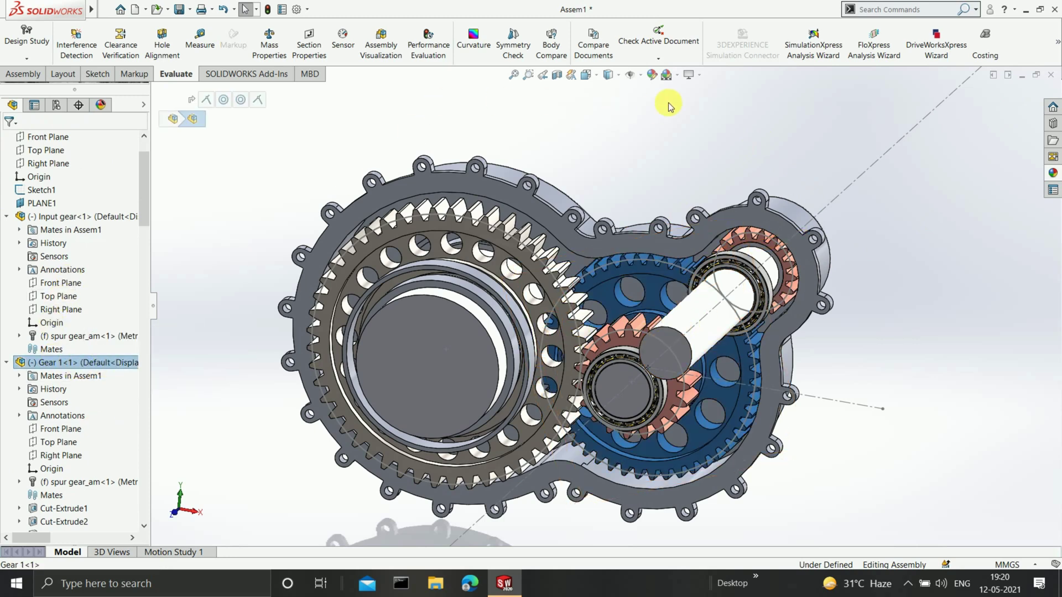
pyautogui.click(651, 75)
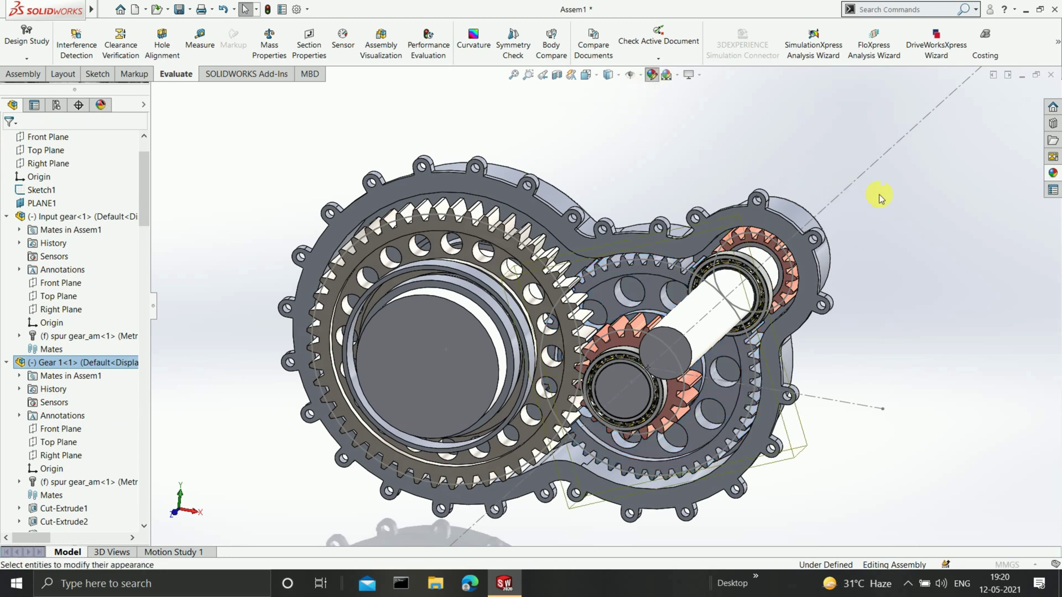
pyautogui.scroll(-1, 959, 166)
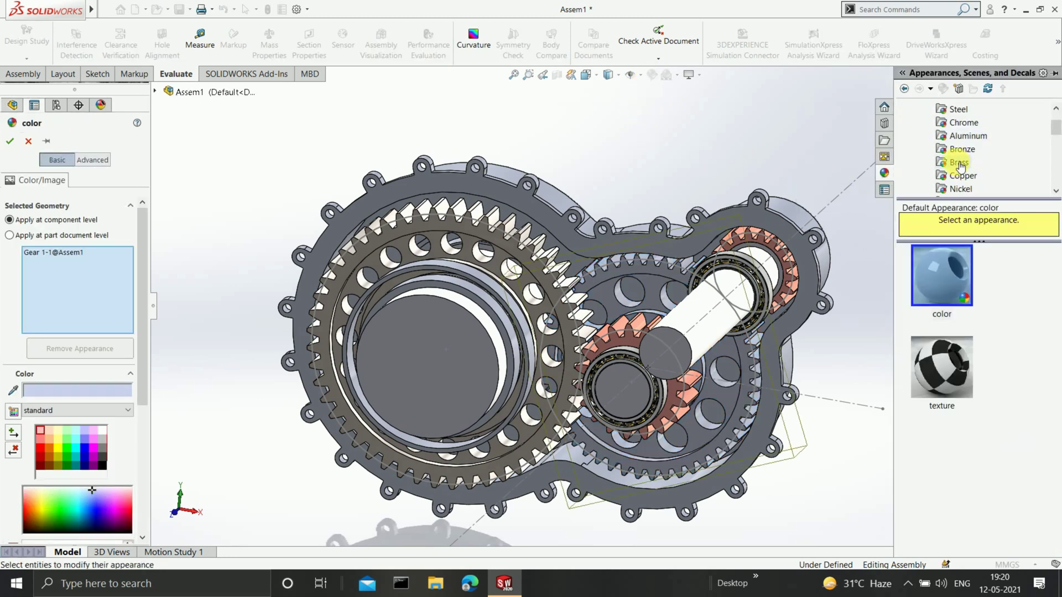
pyautogui.click(959, 162)
pyautogui.click(961, 345)
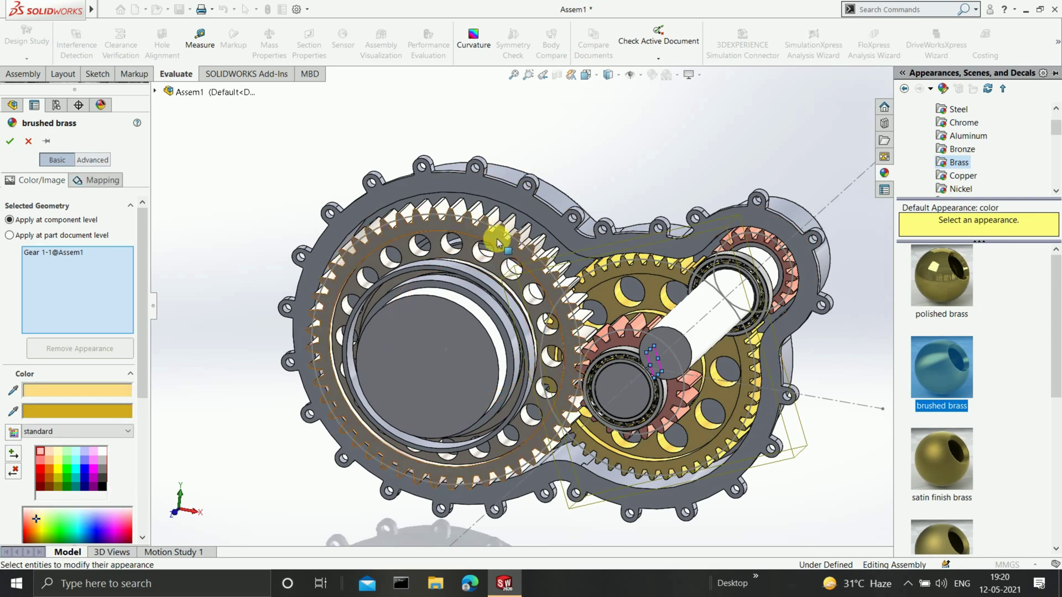
pyautogui.click(566, 249)
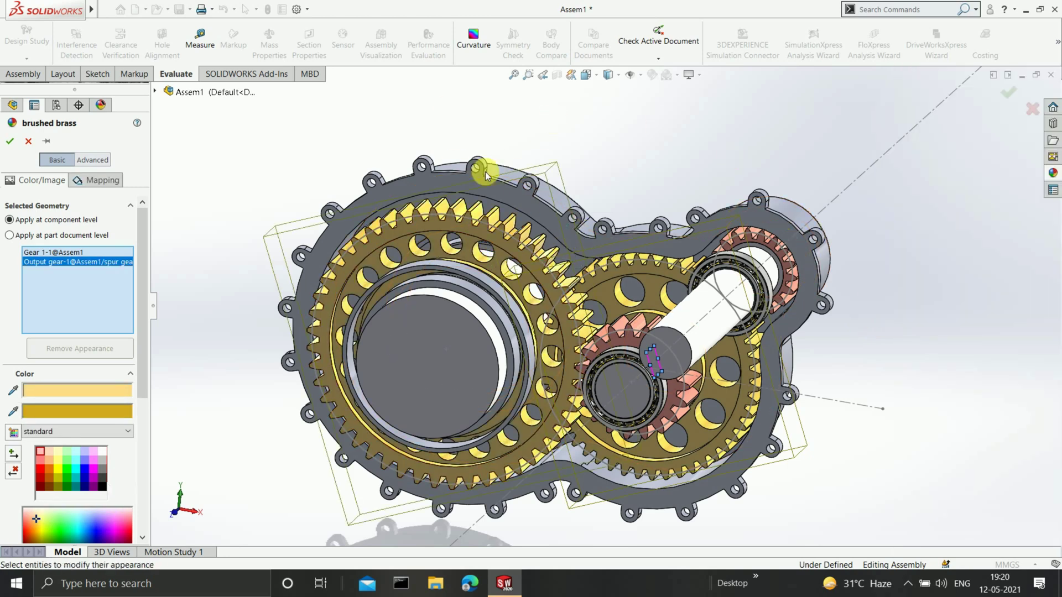
pyautogui.click(1004, 99)
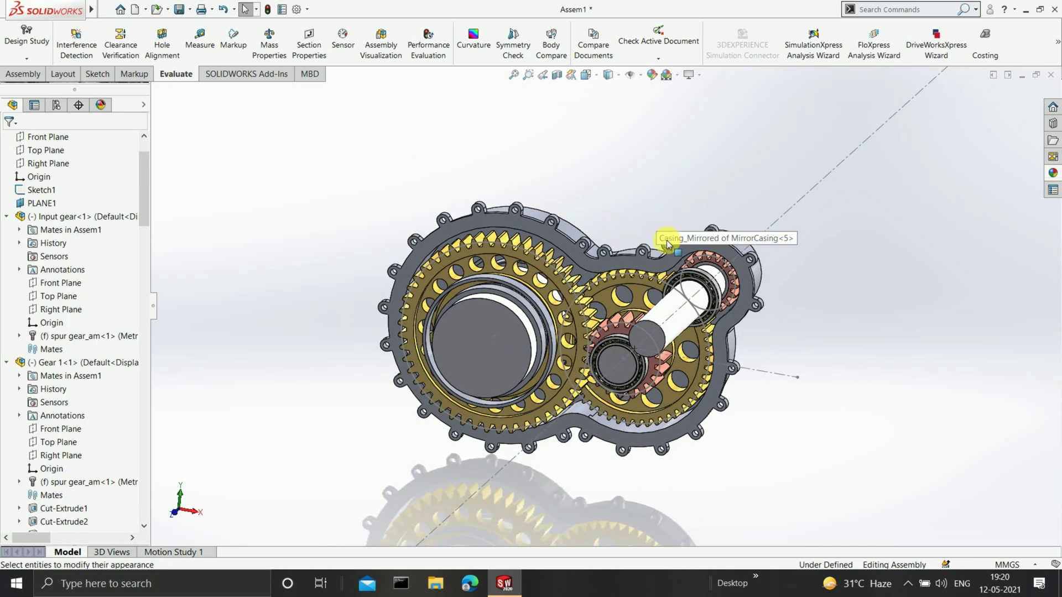
# Step: Apply the brushed aluminum metal appearance to the mirrored Casing half at component level
pyautogui.moveTo(654, 225); pyautogui.dragTo(597, 314, button='middle')
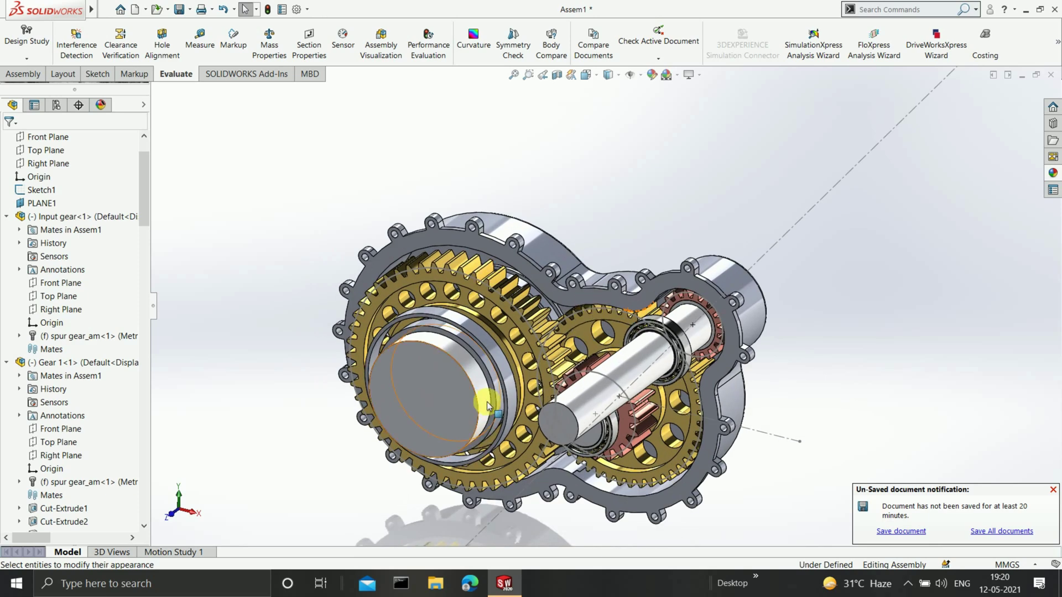
pyautogui.scroll(2, 486, 405)
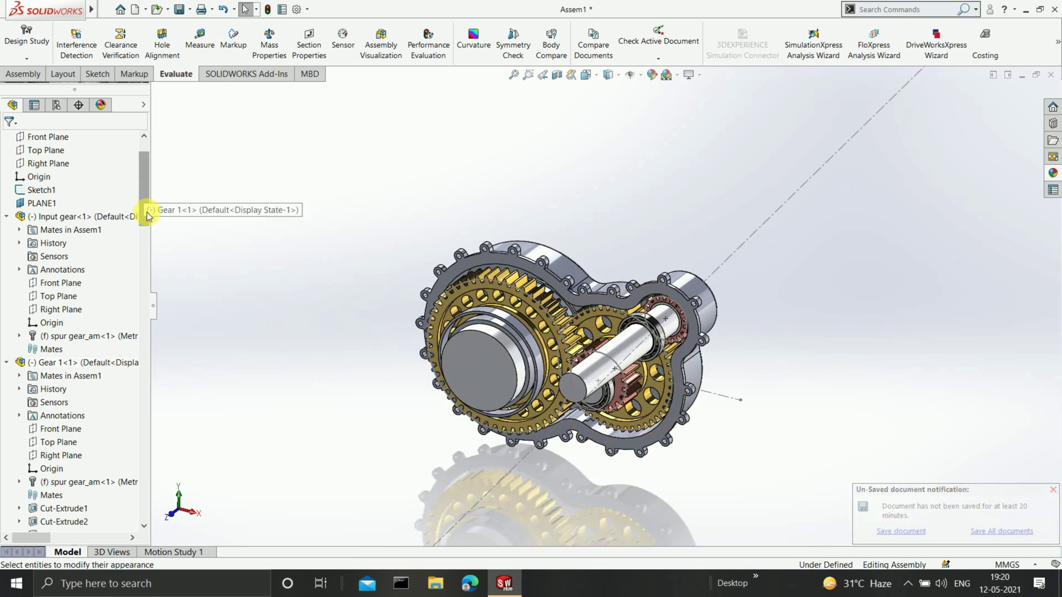
pyautogui.moveTo(147, 211); pyautogui.dragTo(170, 502)
pyautogui.click(79, 511)
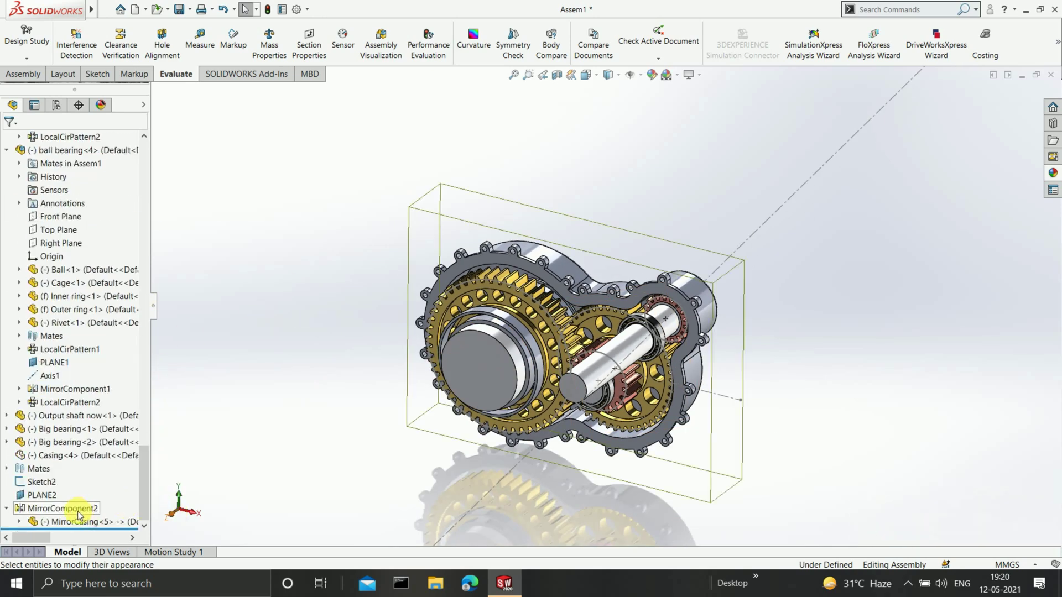
pyautogui.click(76, 512)
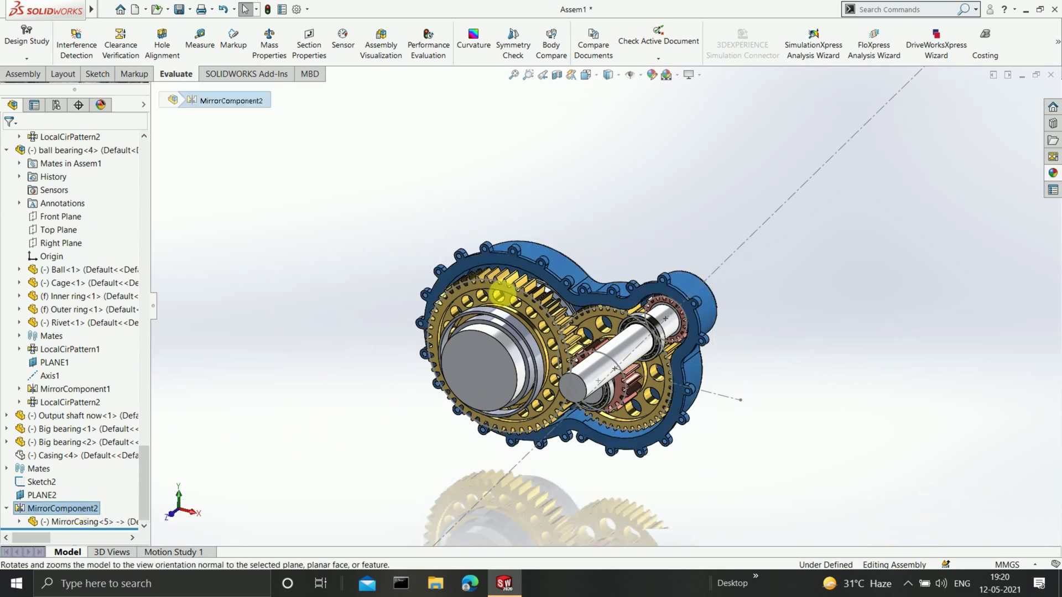
pyautogui.scroll(-3, 590, 302)
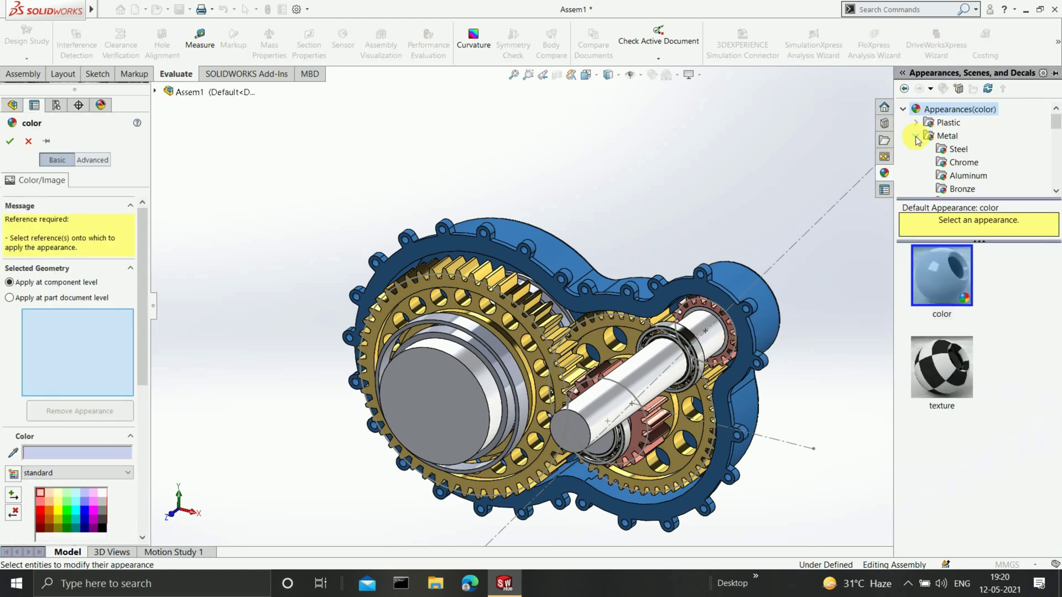
pyautogui.click(965, 175)
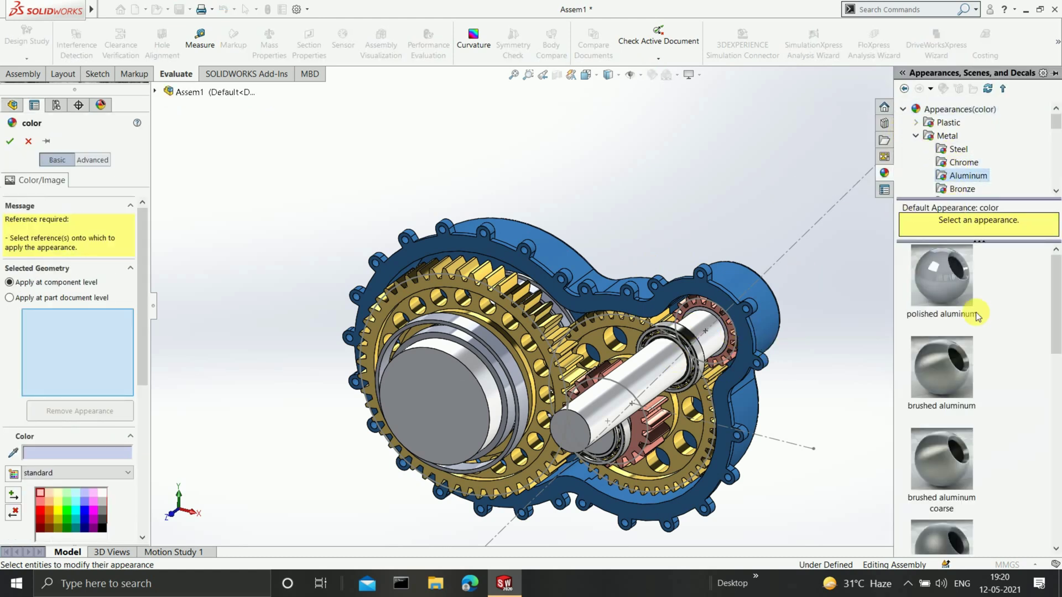
pyautogui.click(943, 389)
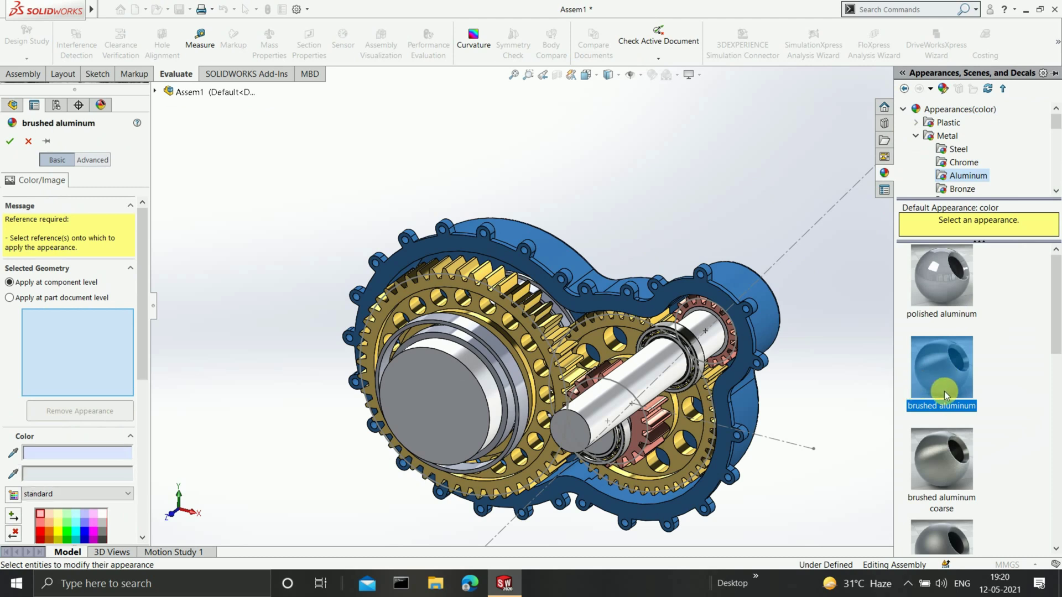
pyautogui.click(92, 376)
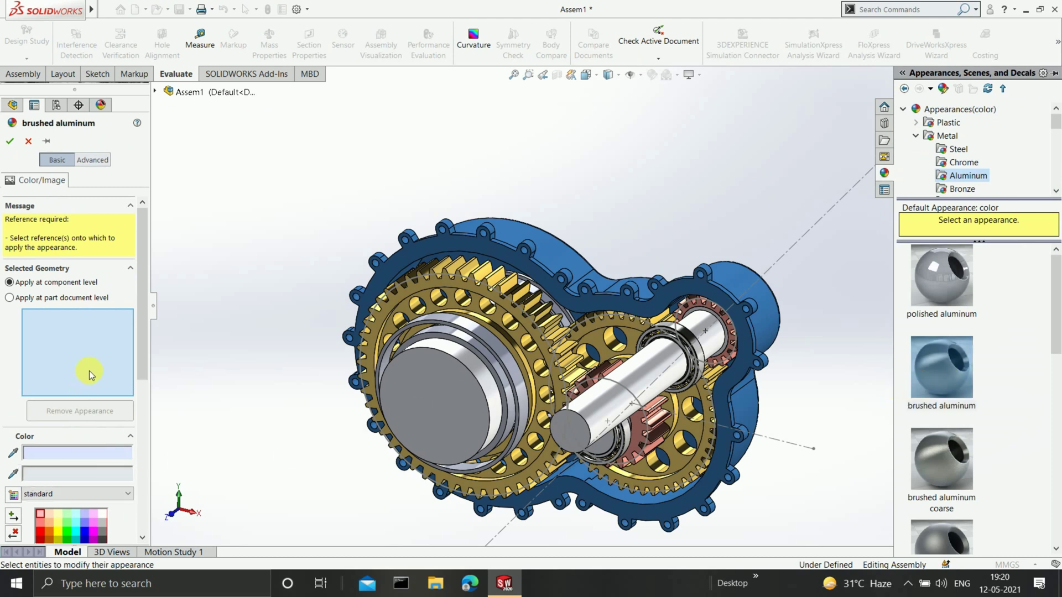
pyautogui.click(544, 276)
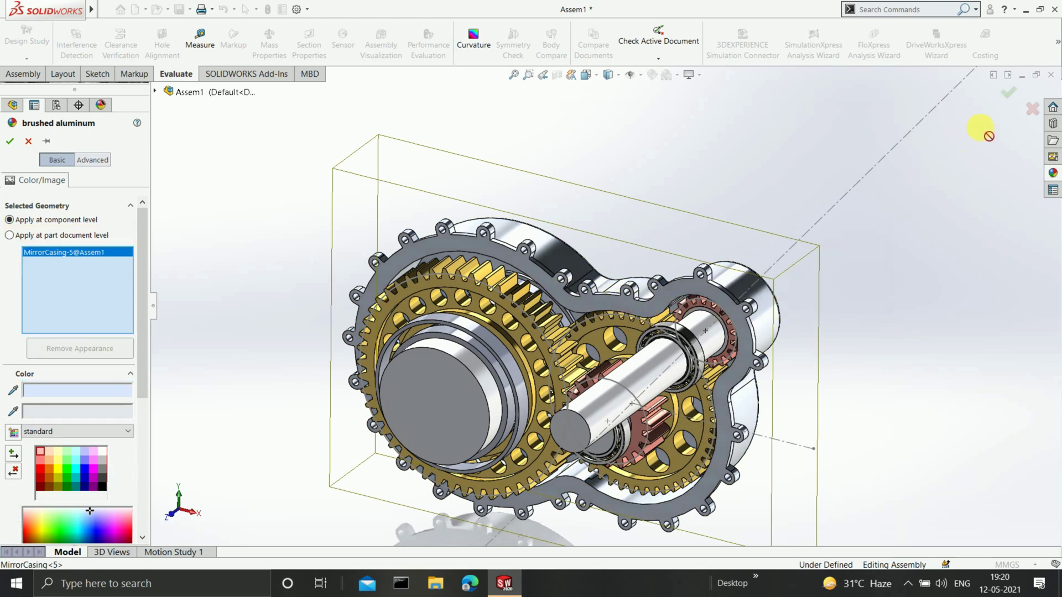
pyautogui.click(1008, 94)
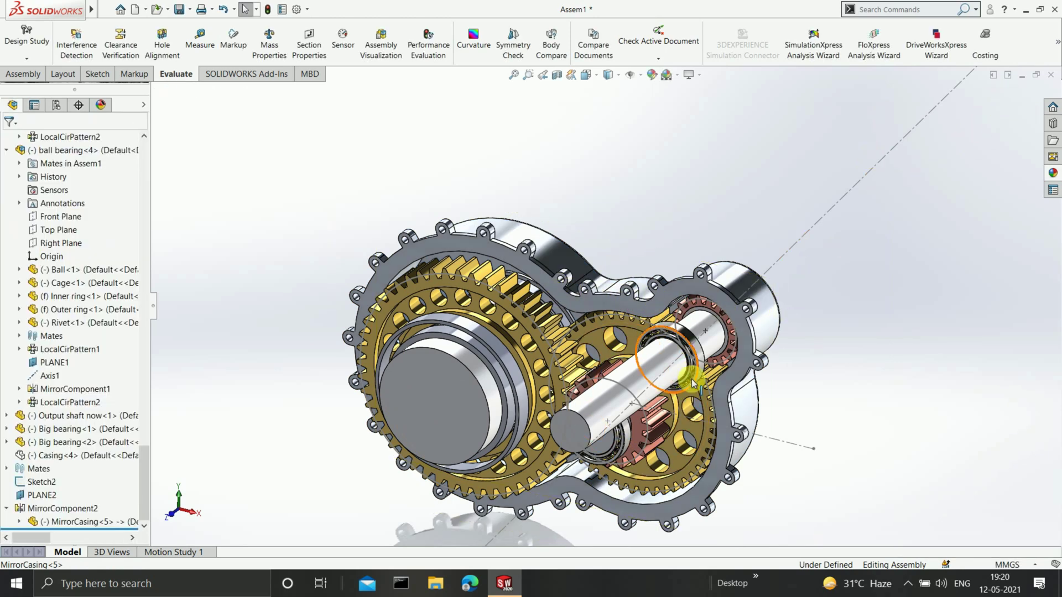
pyautogui.scroll(1, 693, 382)
pyautogui.scroll(-3, 645, 366)
pyautogui.moveTo(779, 345); pyautogui.dragTo(614, 309, button='middle')
pyautogui.scroll(-2, 559, 296)
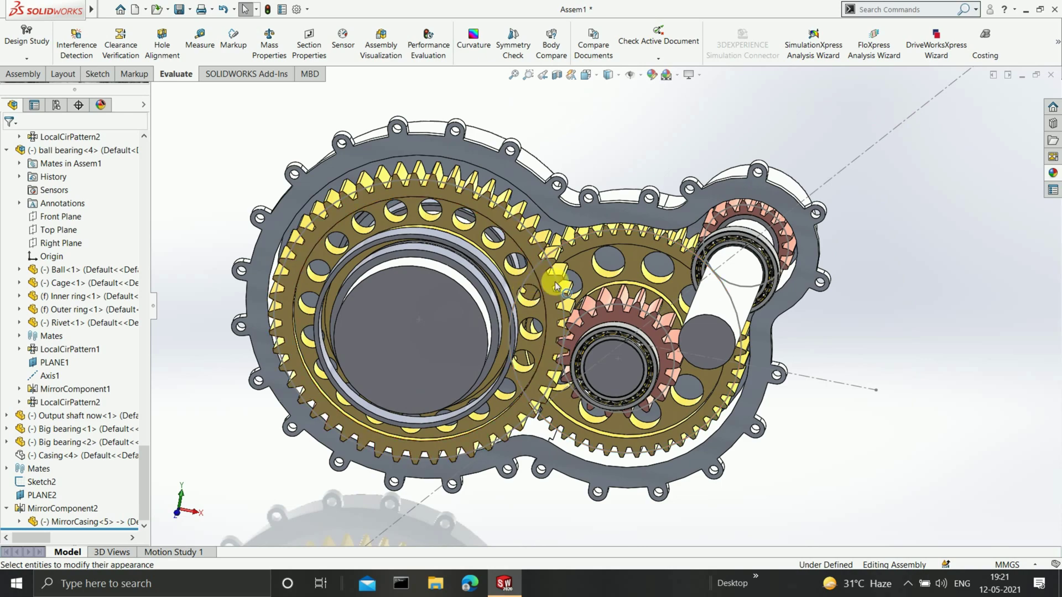
pyautogui.scroll(-2, 658, 281)
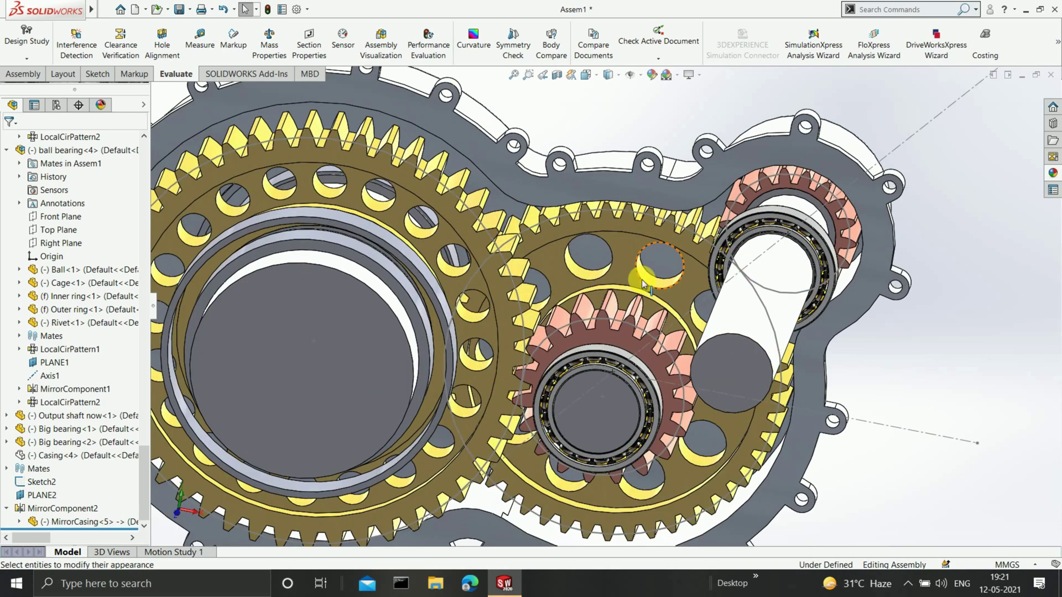
pyautogui.moveTo(658, 285); pyautogui.dragTo(632, 262, button='middle')
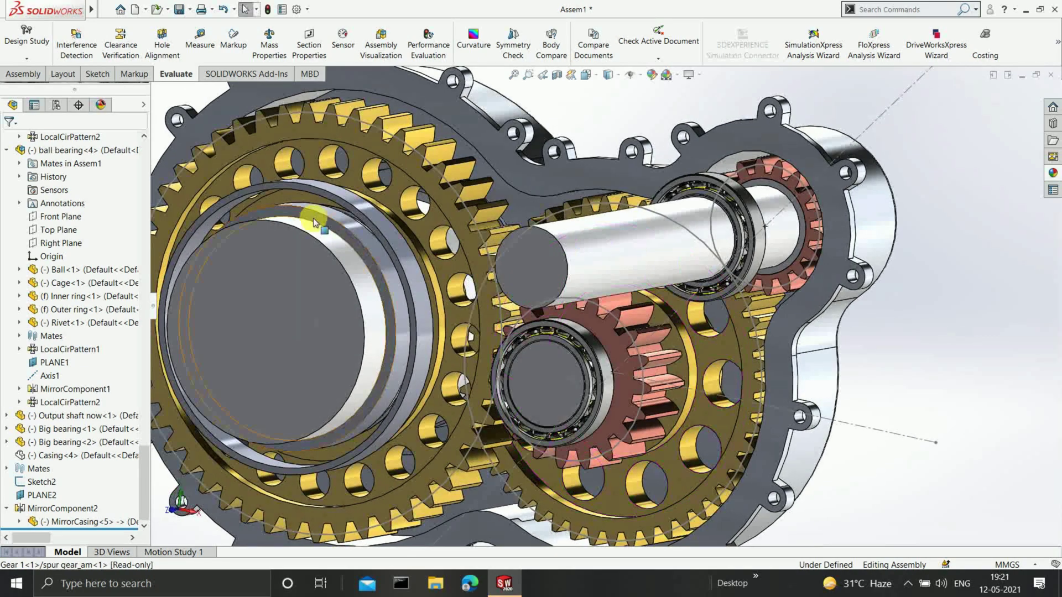
pyautogui.scroll(2, 188, 208)
# Step: Start a mechanical gear mate and choose the circular edge on Gear 1's face as the first selection
pyautogui.click(21, 75)
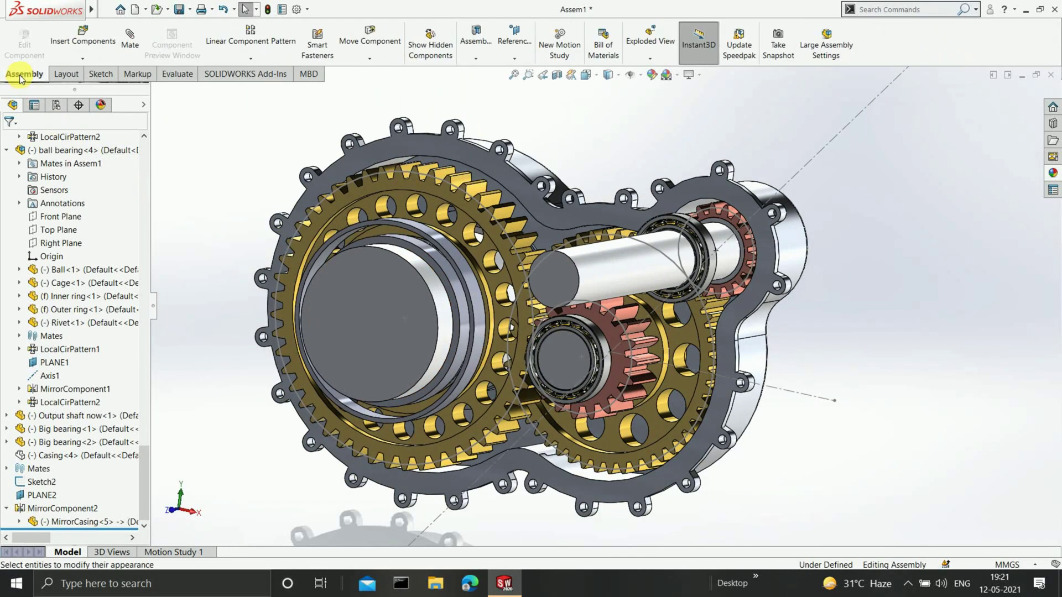
pyautogui.click(130, 40)
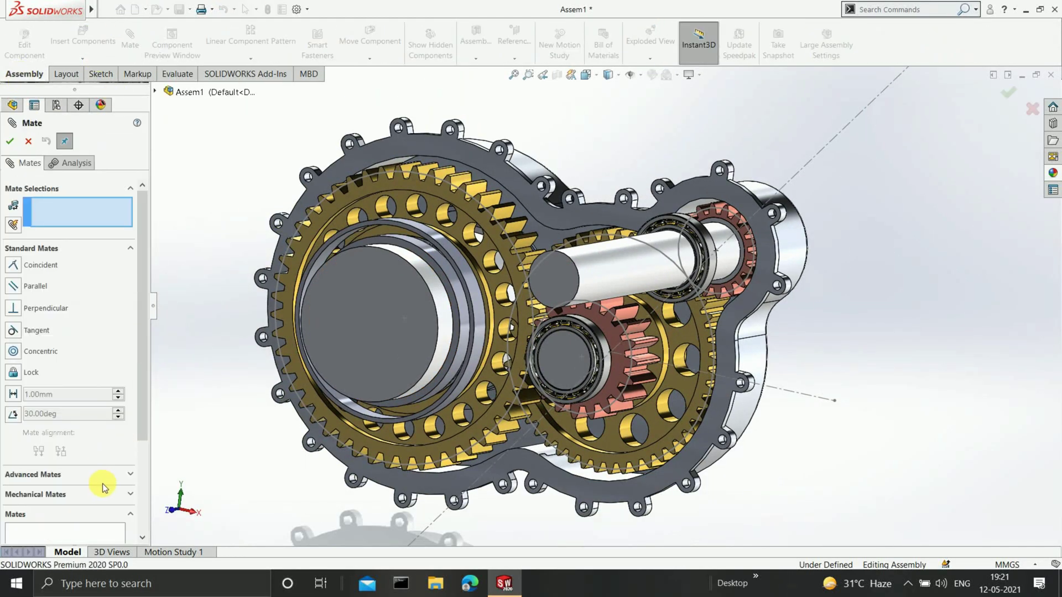
pyautogui.click(102, 491)
pyautogui.click(15, 362)
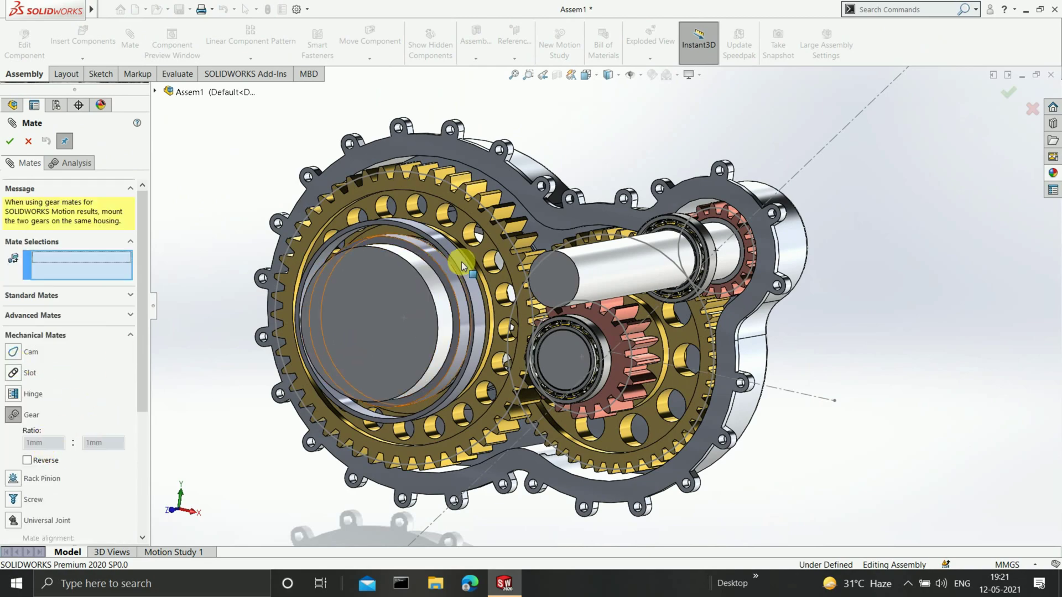
pyautogui.scroll(-2, 580, 276)
pyautogui.scroll(-3, 624, 283)
pyautogui.moveTo(623, 283); pyautogui.dragTo(606, 299, button='middle')
pyautogui.scroll(-5, 565, 256)
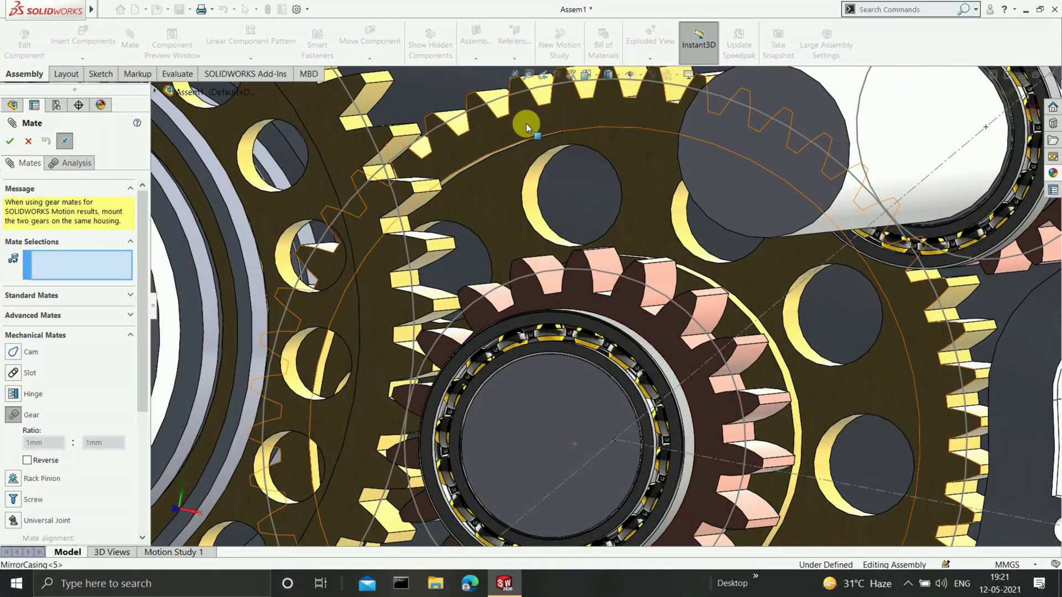
pyautogui.click(512, 144)
# Step: Choose the circular bore edge of the Input gear as the gear mate's second selection
pyautogui.scroll(4, 685, 152)
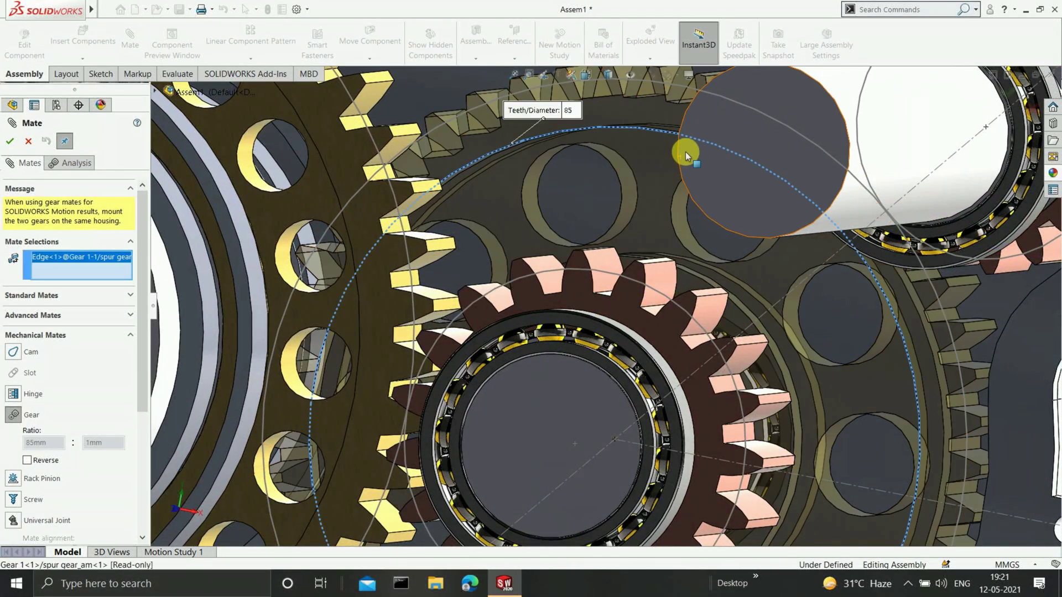
pyautogui.scroll(3, 739, 173)
pyautogui.scroll(-7, 730, 160)
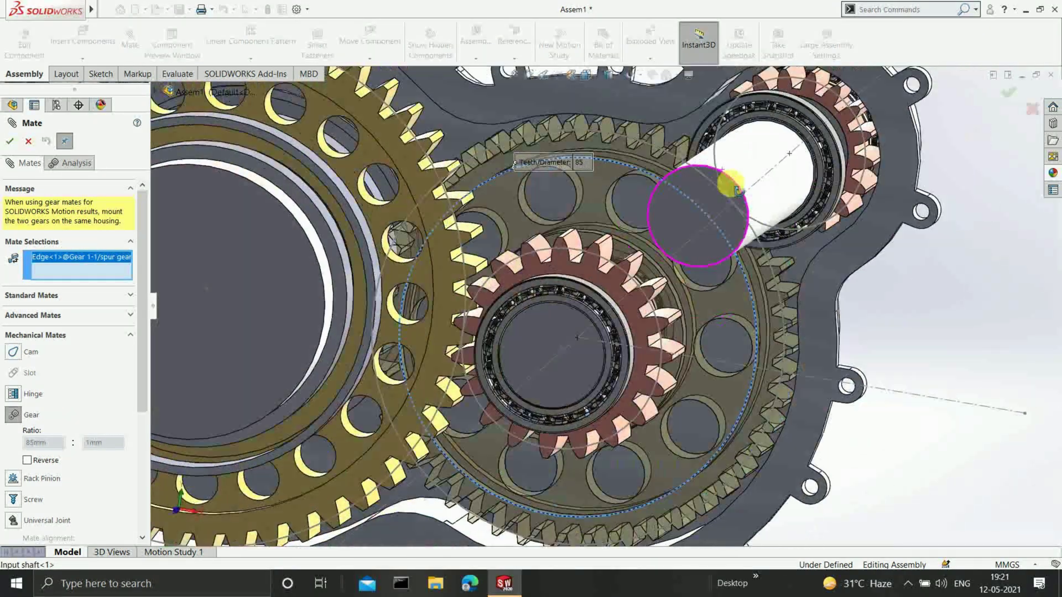
pyautogui.scroll(-5, 608, 143)
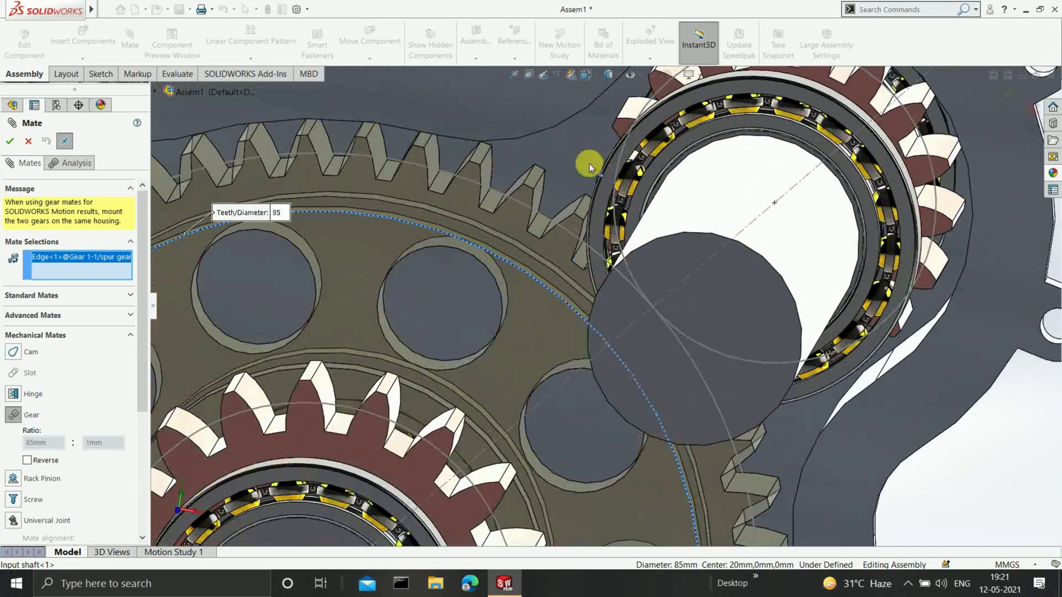
pyautogui.scroll(1, 628, 152)
pyautogui.scroll(-7, 714, 169)
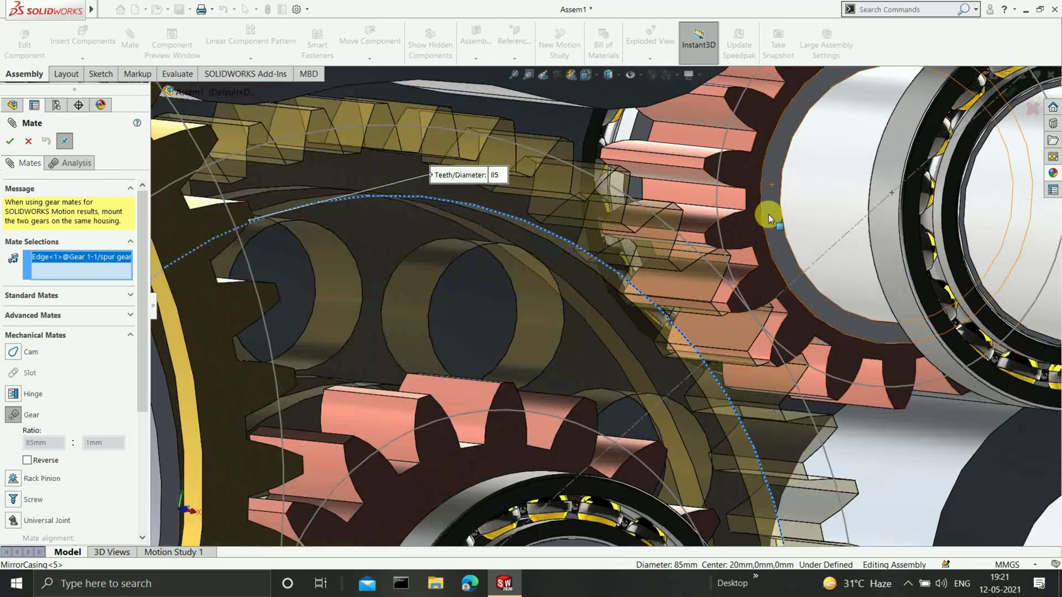
pyautogui.scroll(-2, 736, 272)
pyautogui.scroll(-2, 768, 293)
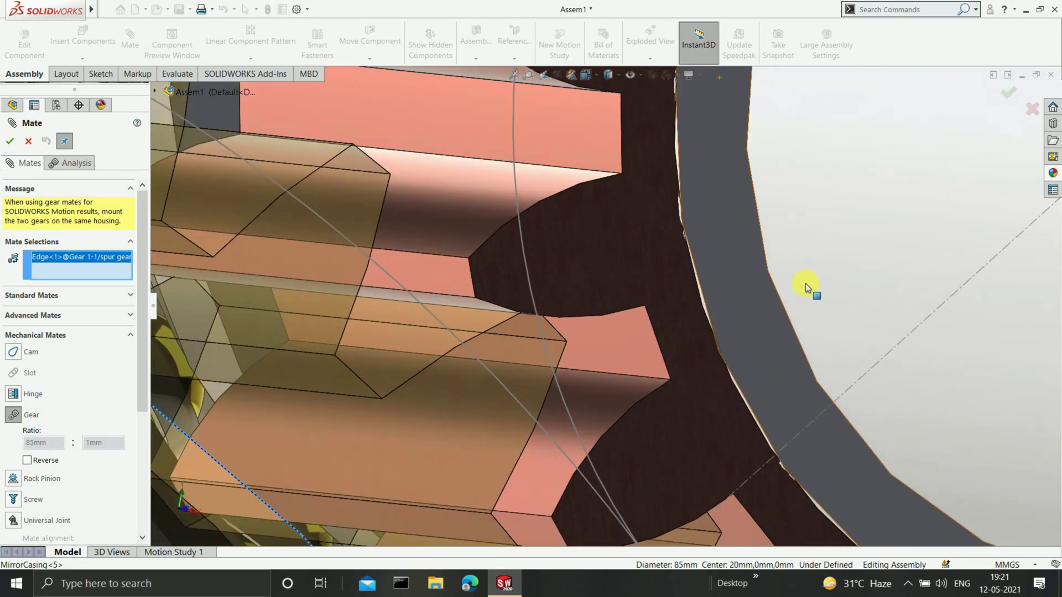
pyautogui.click(693, 282)
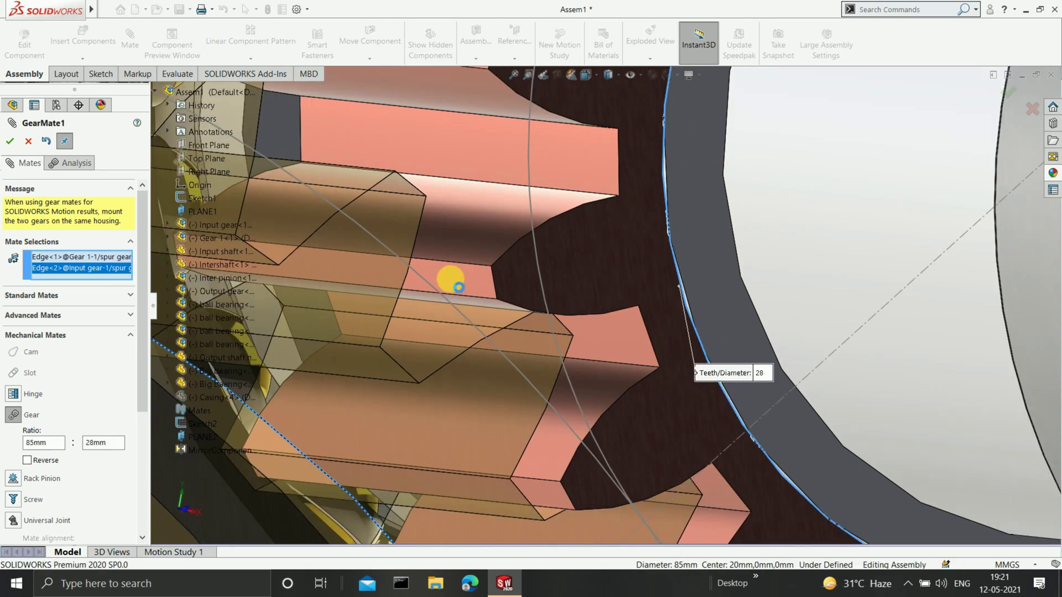
# Step: Set Gear 1's side of the gear ratio to 49 and accept the gear mate with the Input gear
pyautogui.scroll(10, 437, 271)
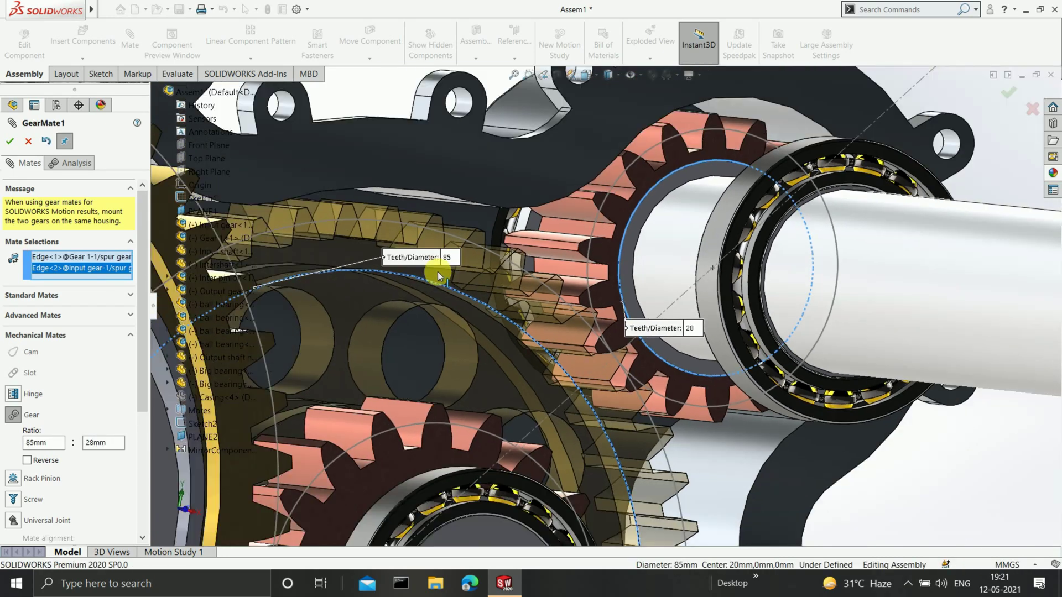
pyautogui.scroll(10, 436, 271)
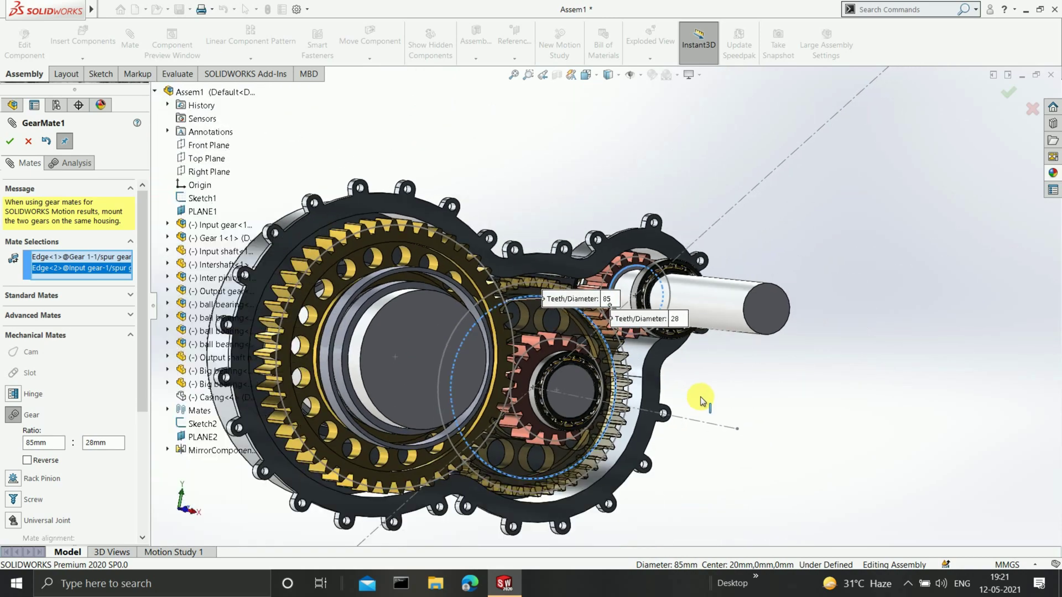
pyautogui.moveTo(701, 400); pyautogui.dragTo(556, 403, button='middle')
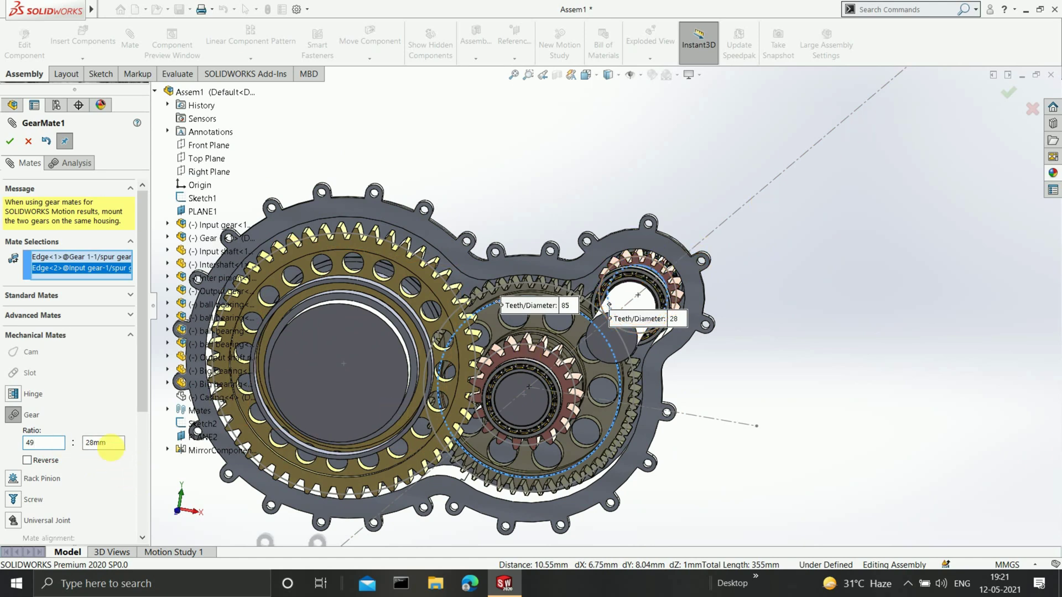
pyautogui.press('Return')
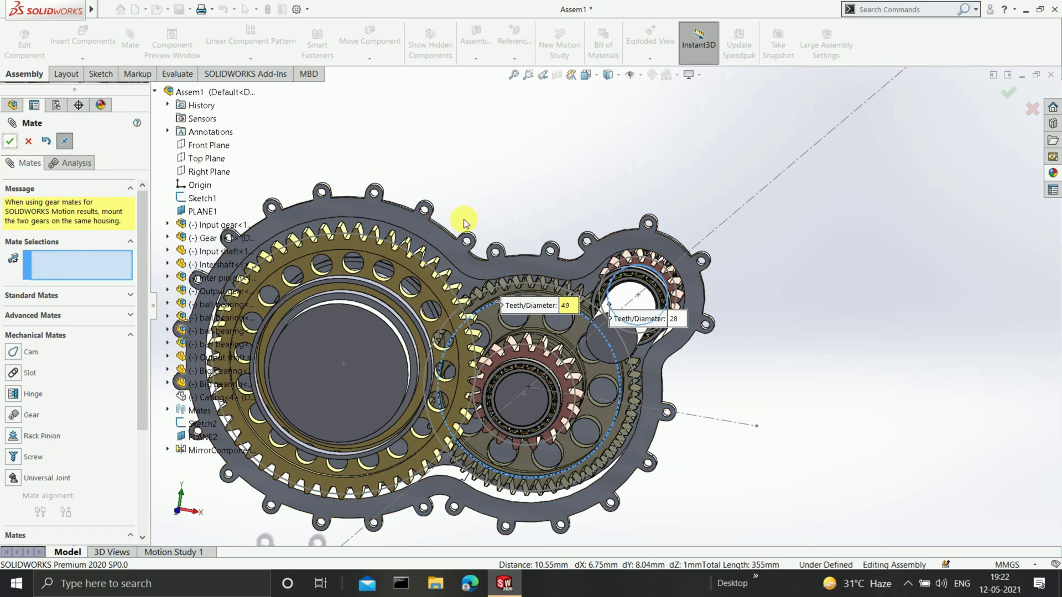
pyautogui.scroll(-1, 658, 269)
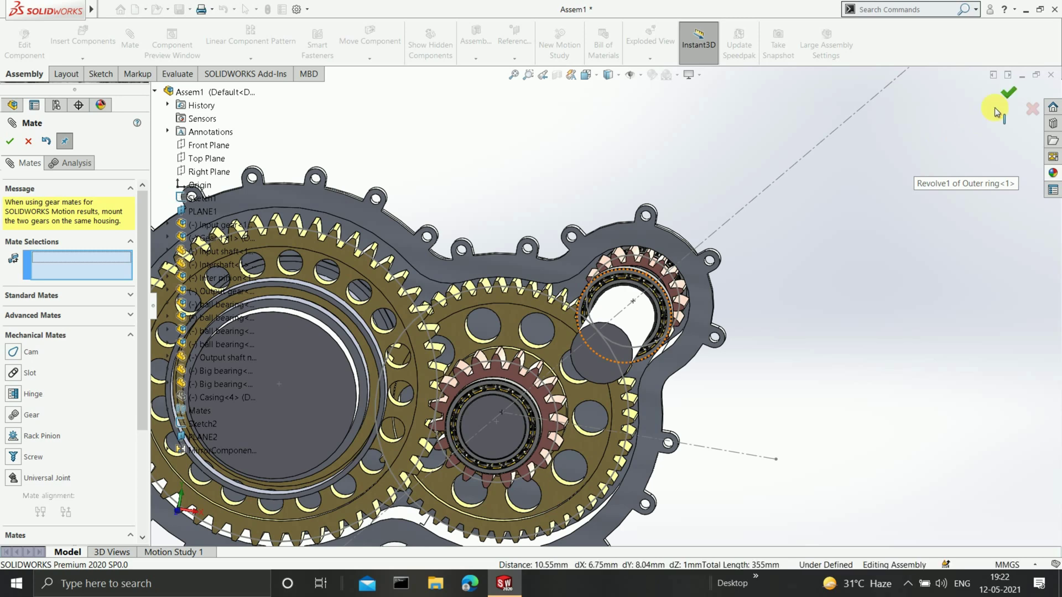
pyautogui.click(1007, 92)
# Step: Rotate the Input gear and the Inter pinion to test how the gear train turns
pyautogui.scroll(-3, 640, 268)
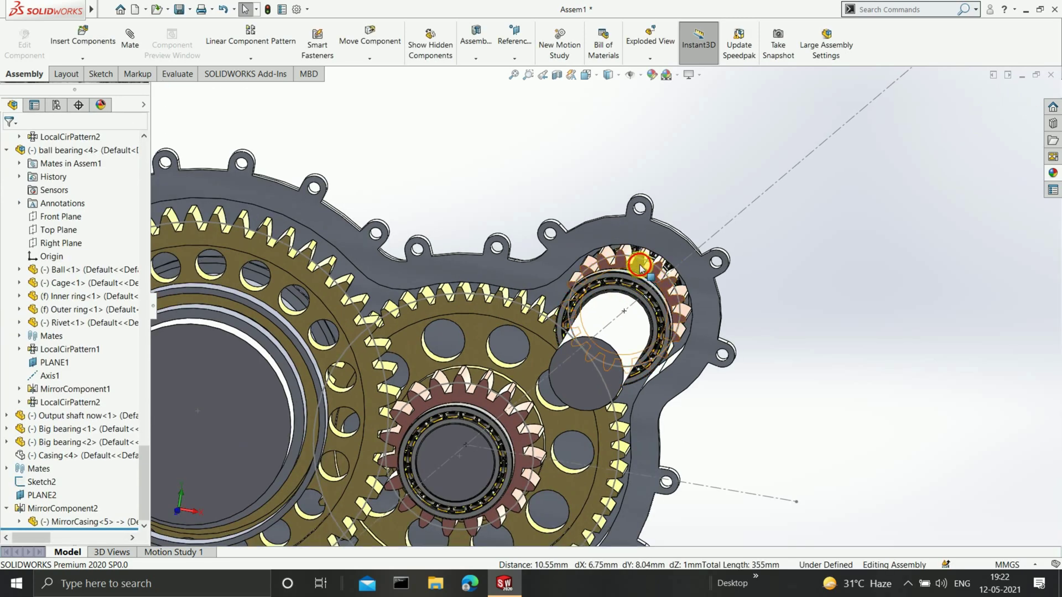
pyautogui.moveTo(640, 267); pyautogui.dragTo(658, 332)
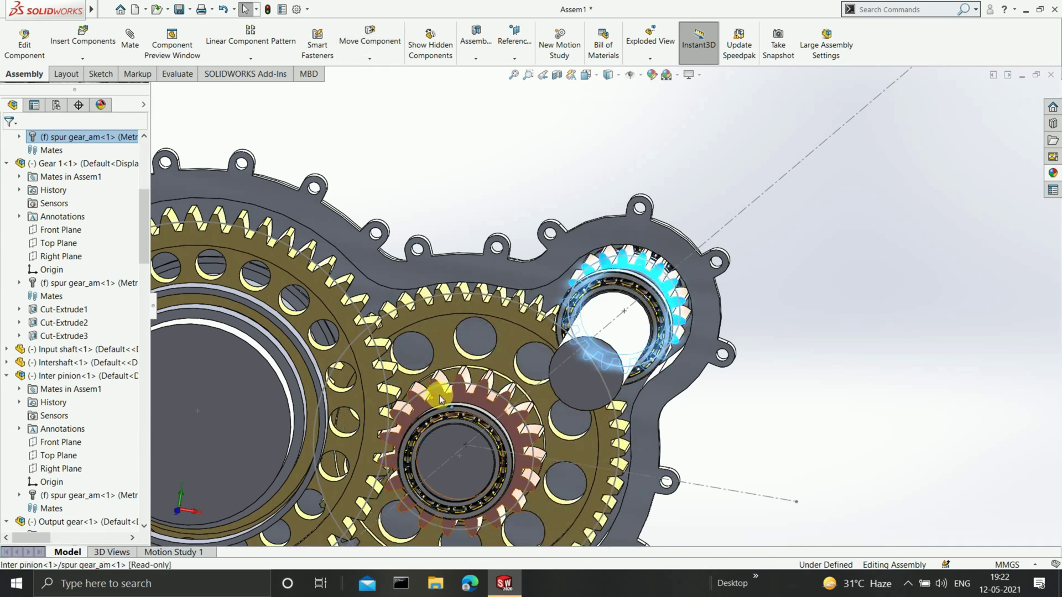
pyautogui.moveTo(440, 397); pyautogui.dragTo(498, 437)
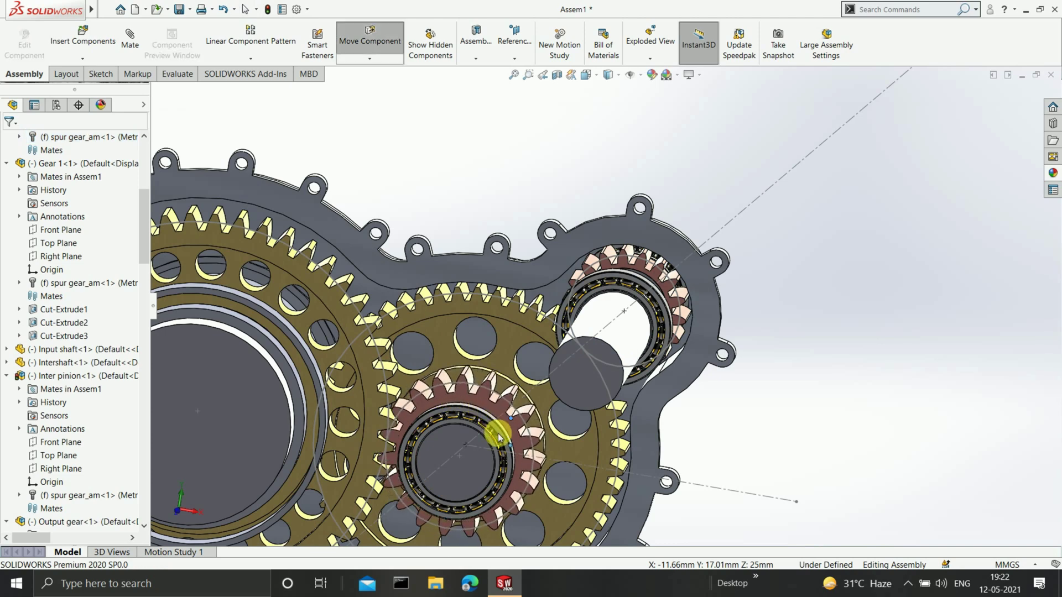
# Step: Rotate the Inter pinion slightly to line up its teeth with the gaps of the Output gear
pyautogui.scroll(3, 331, 383)
pyautogui.scroll(-2, 457, 381)
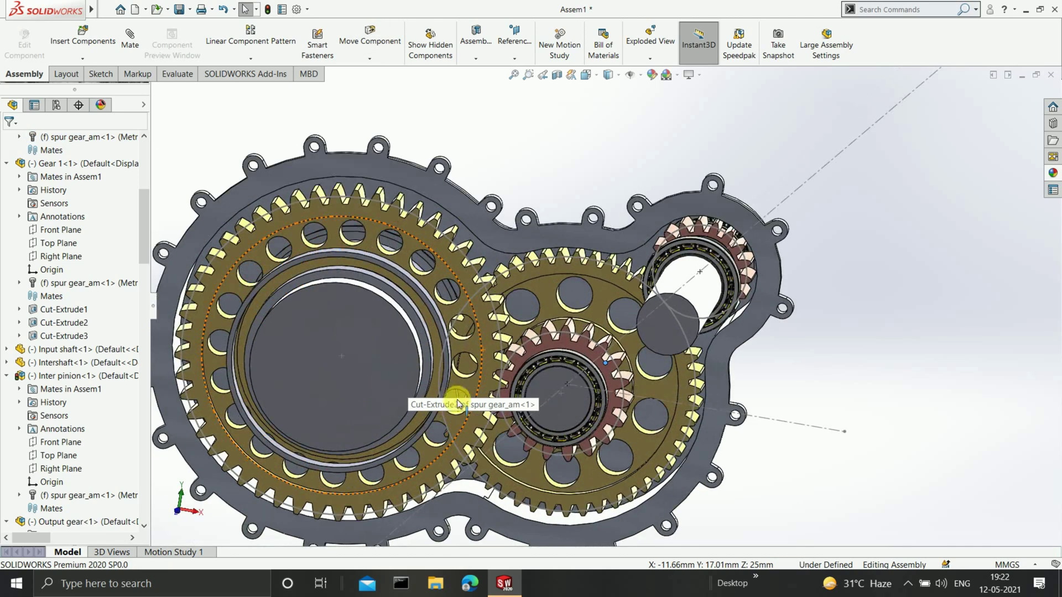
pyautogui.scroll(-4, 493, 387)
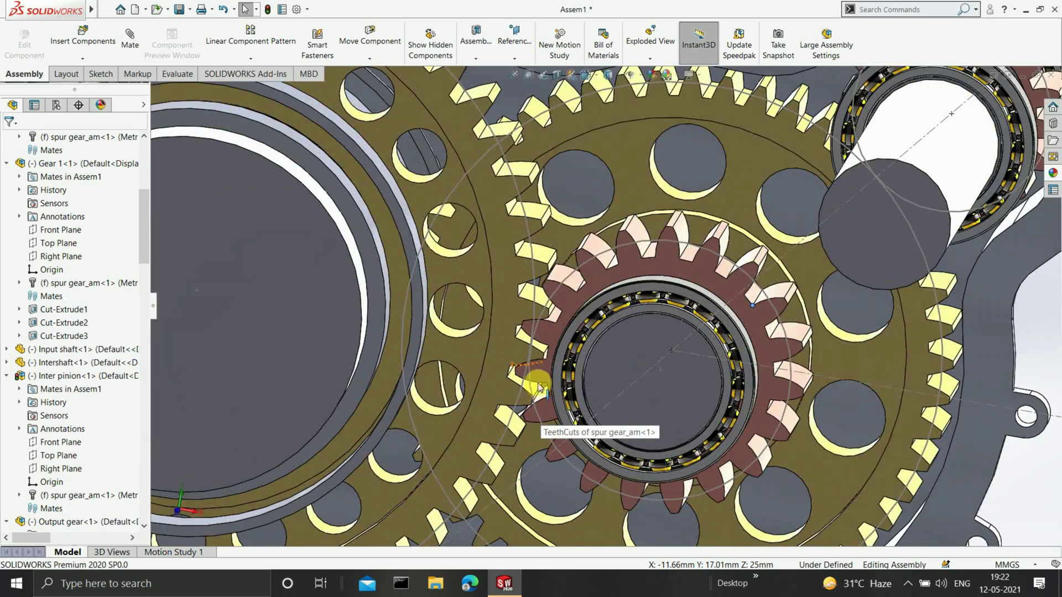
pyautogui.moveTo(540, 385); pyautogui.dragTo(542, 386)
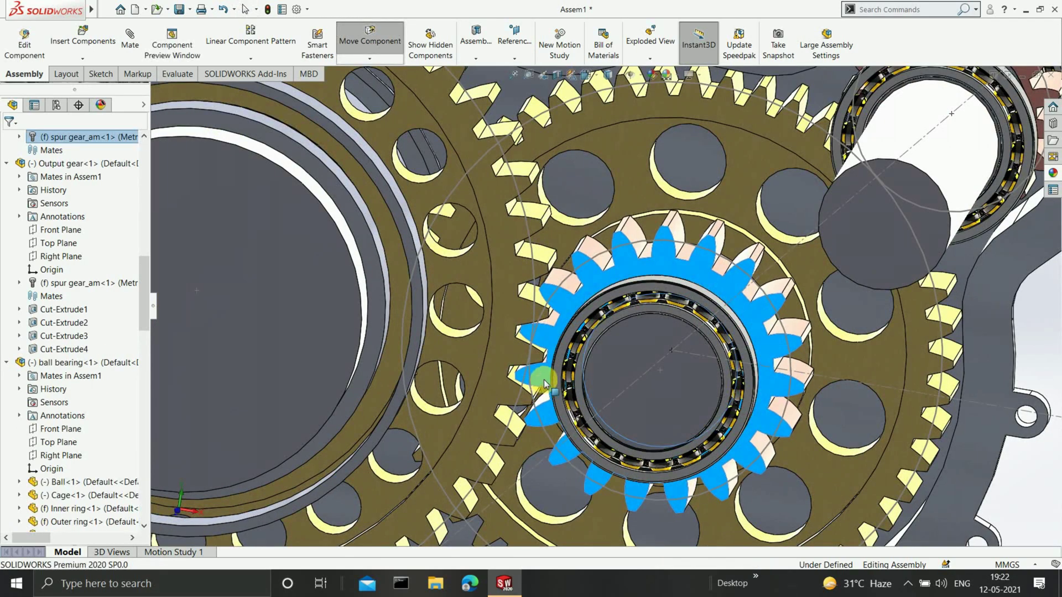
# Step: Start a new mate, remove the preselected Inter pinion face, and choose the mechanical Gear mate type
pyautogui.scroll(6, 440, 270)
pyautogui.scroll(-2, 436, 280)
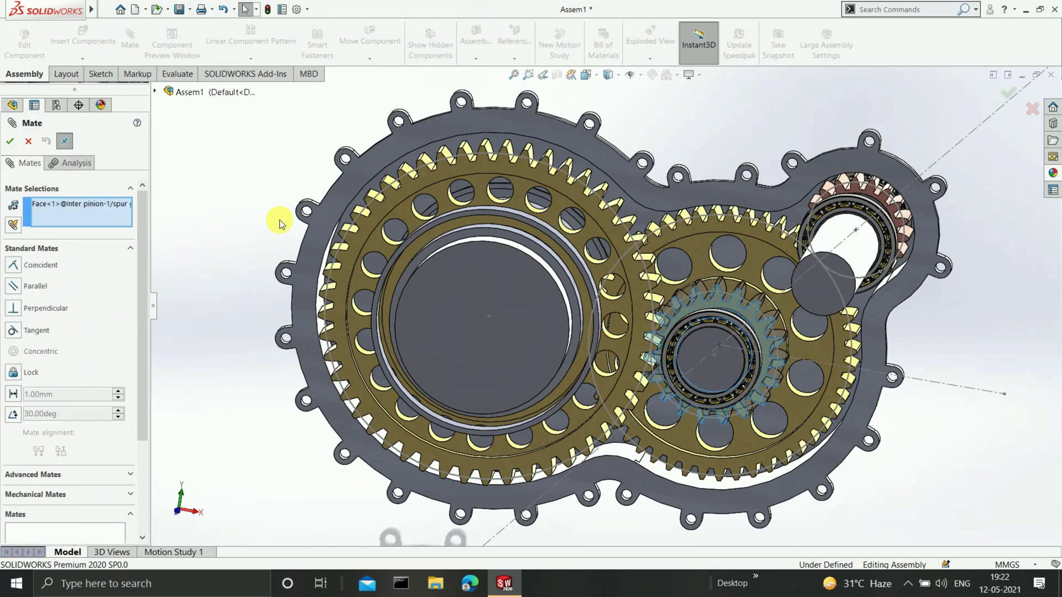
pyautogui.rightClick(93, 208)
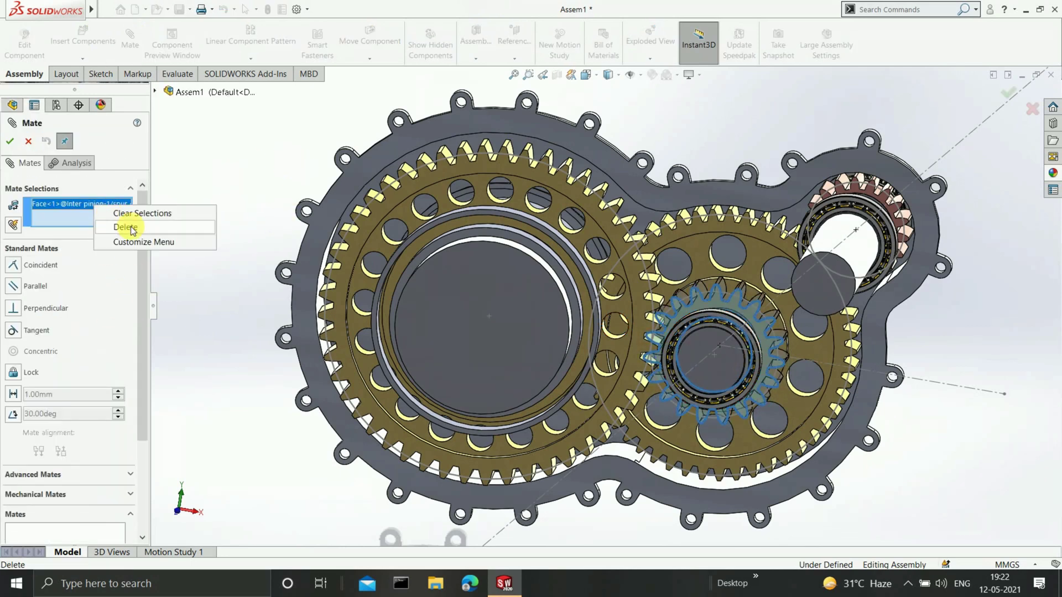
pyautogui.click(113, 225)
pyautogui.moveTo(140, 356); pyautogui.dragTo(145, 408)
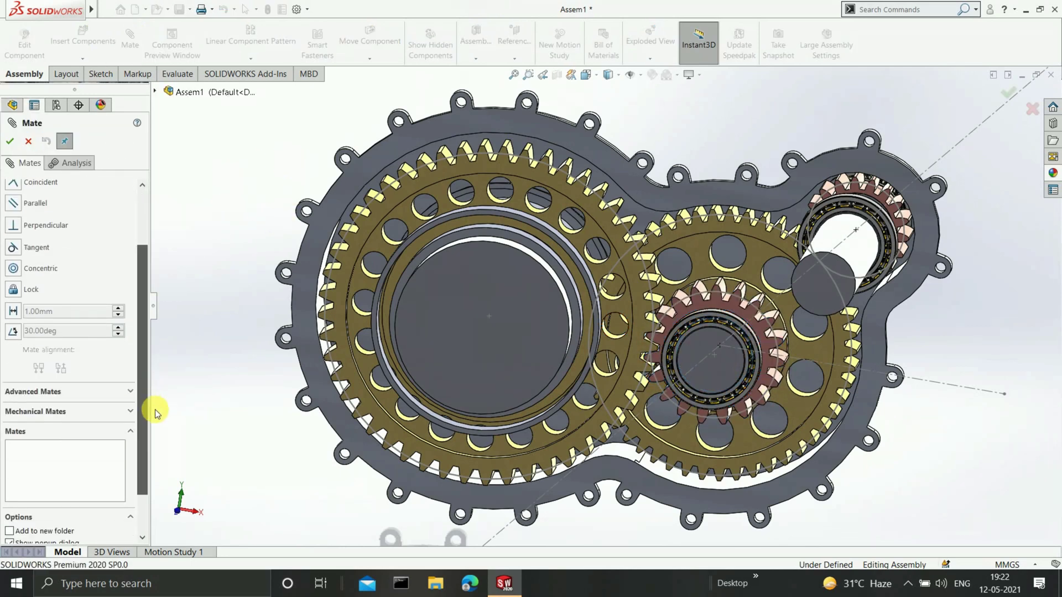
pyautogui.click(114, 408)
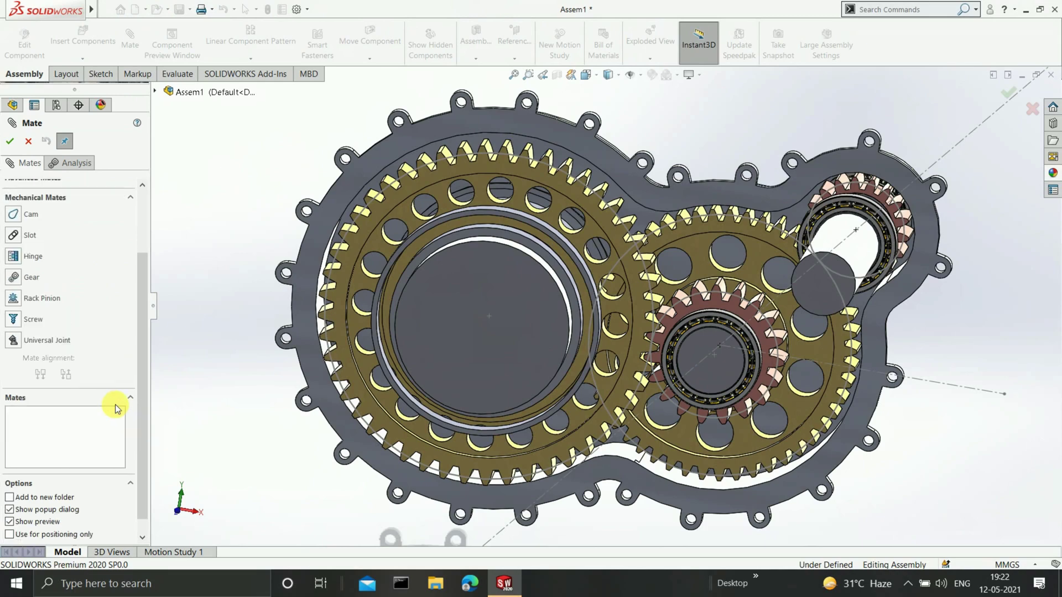
pyautogui.click(14, 278)
# Step: Choose the circular bore edge of the Inter pinion as the gear mate's first selection
pyautogui.scroll(-10, 650, 337)
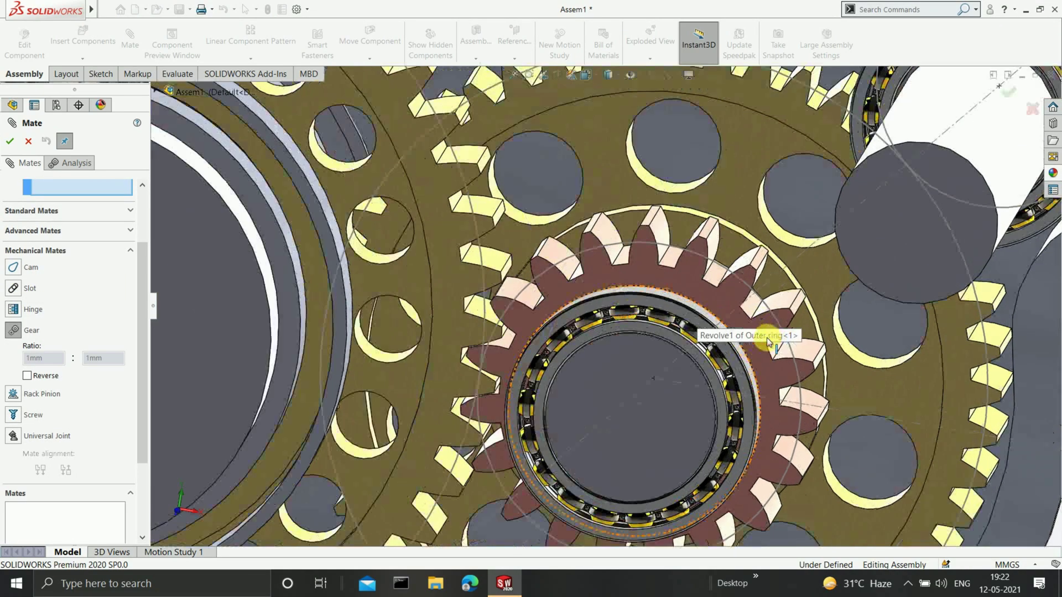
pyautogui.scroll(-6, 725, 359)
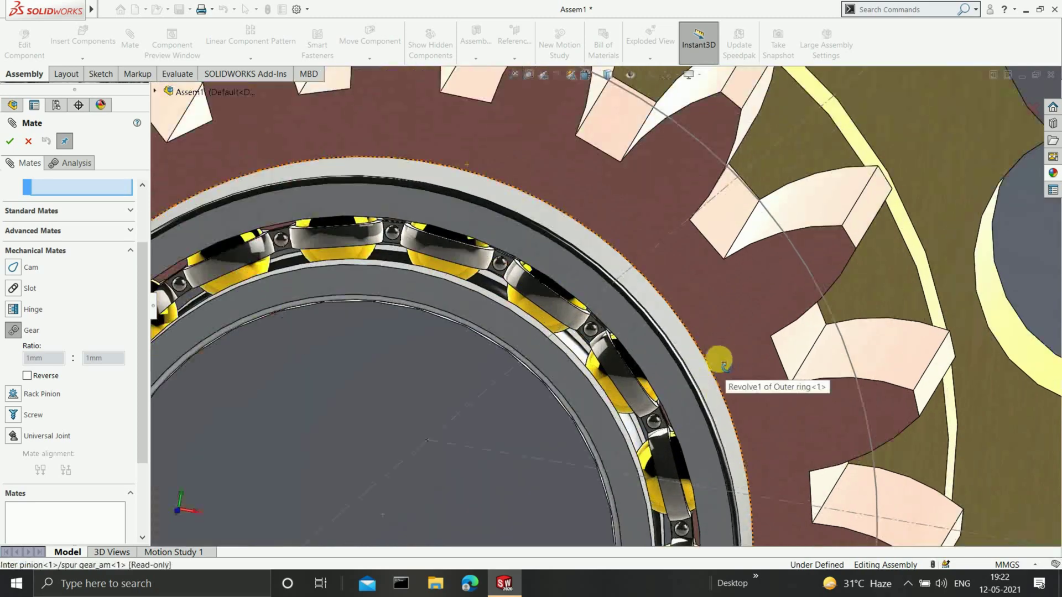
pyautogui.moveTo(718, 360); pyautogui.dragTo(653, 360, button='middle')
pyautogui.scroll(-6, 689, 309)
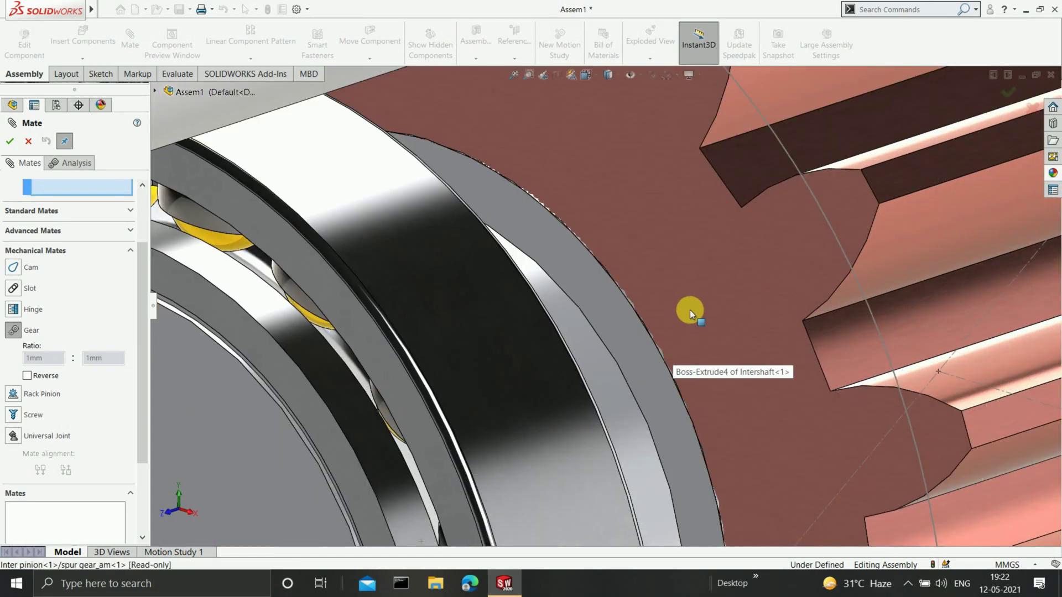
pyautogui.scroll(-2, 680, 309)
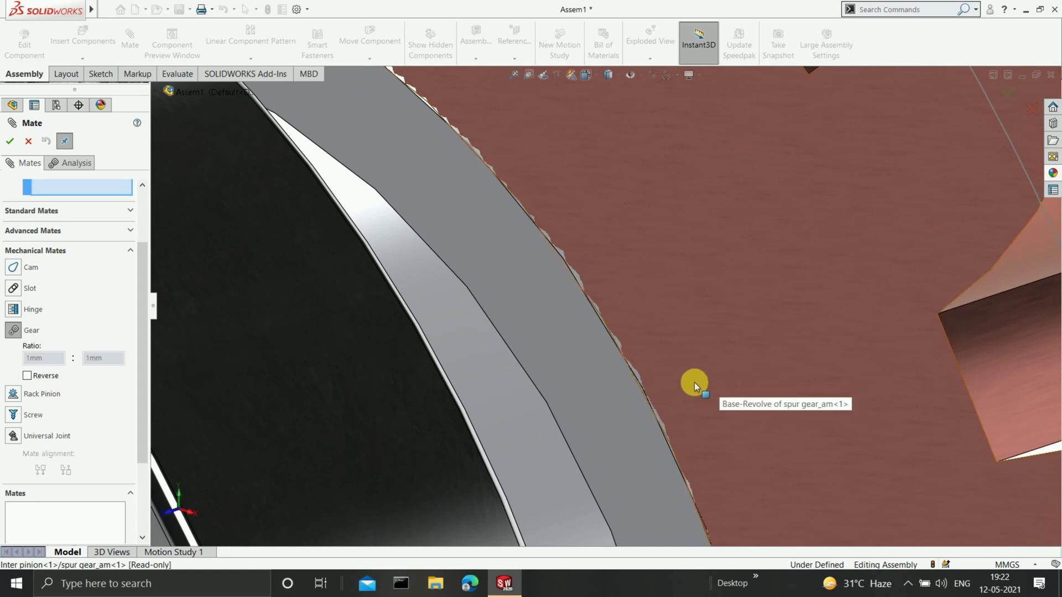
pyautogui.click(637, 378)
pyautogui.scroll(3, 636, 378)
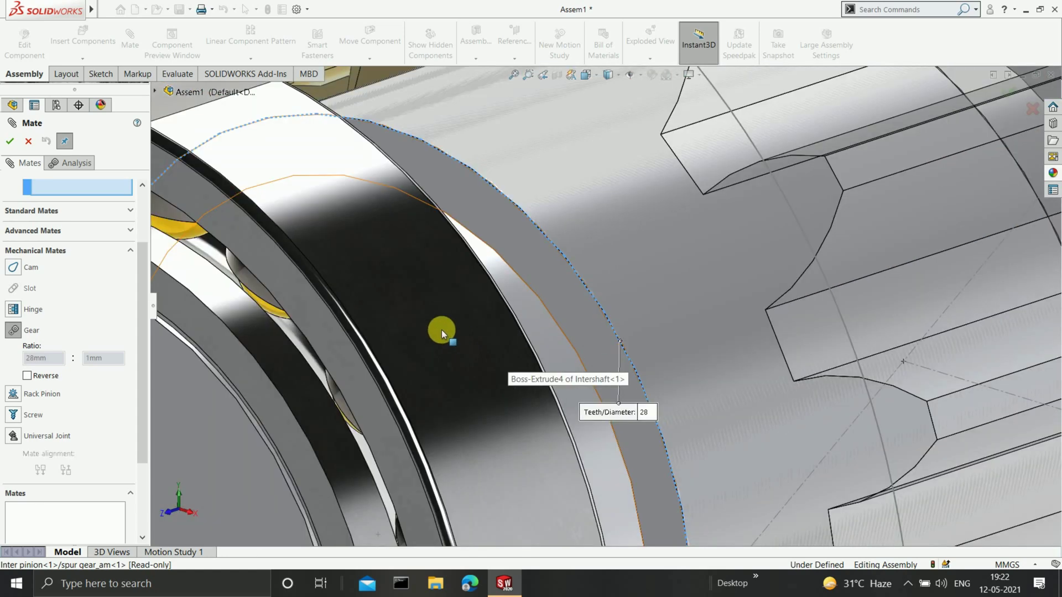
# Step: Choose the circular recess edge on the Output gear's face as the gear mate's second selection
pyautogui.scroll(10, 442, 333)
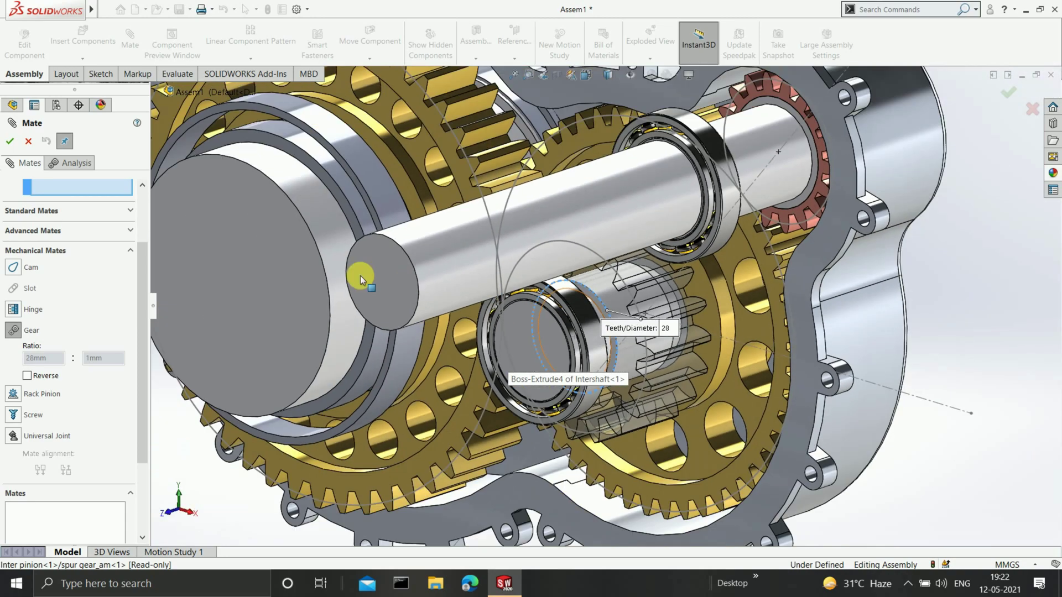
pyautogui.scroll(4, 365, 260)
pyautogui.scroll(-6, 413, 120)
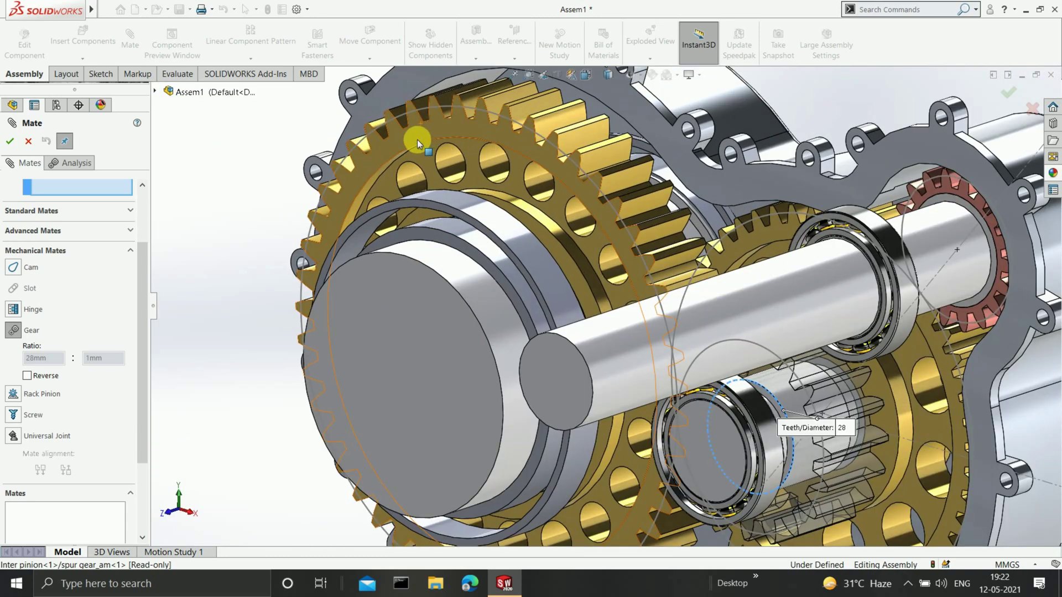
pyautogui.scroll(-5, 398, 177)
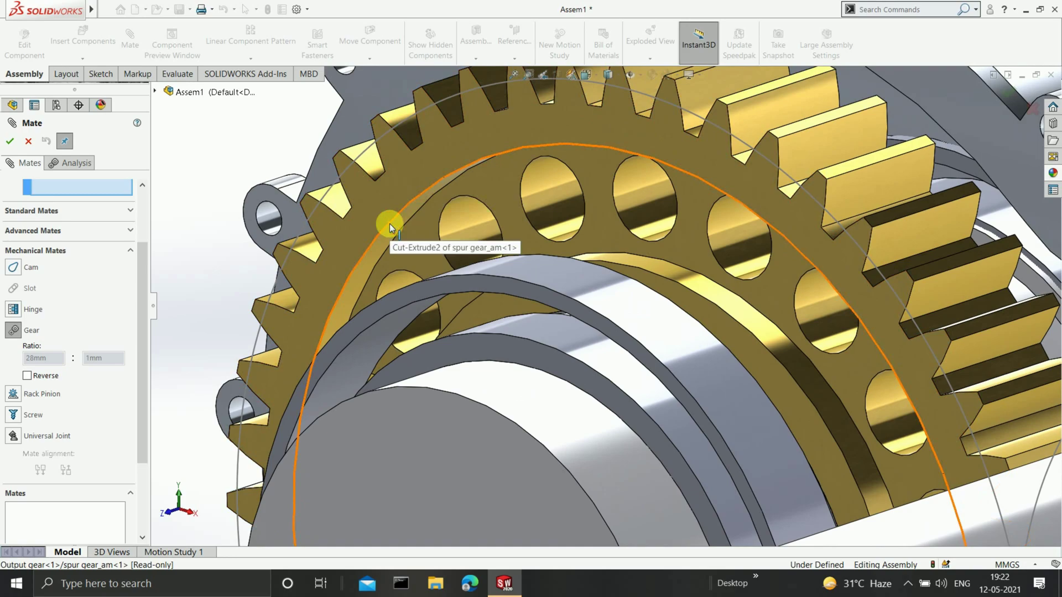
pyautogui.click(390, 224)
# Step: Set the gear ratio between the Inter pinion and Output gear to 19:49, accept the gear mate and finish mating
pyautogui.scroll(6, 716, 362)
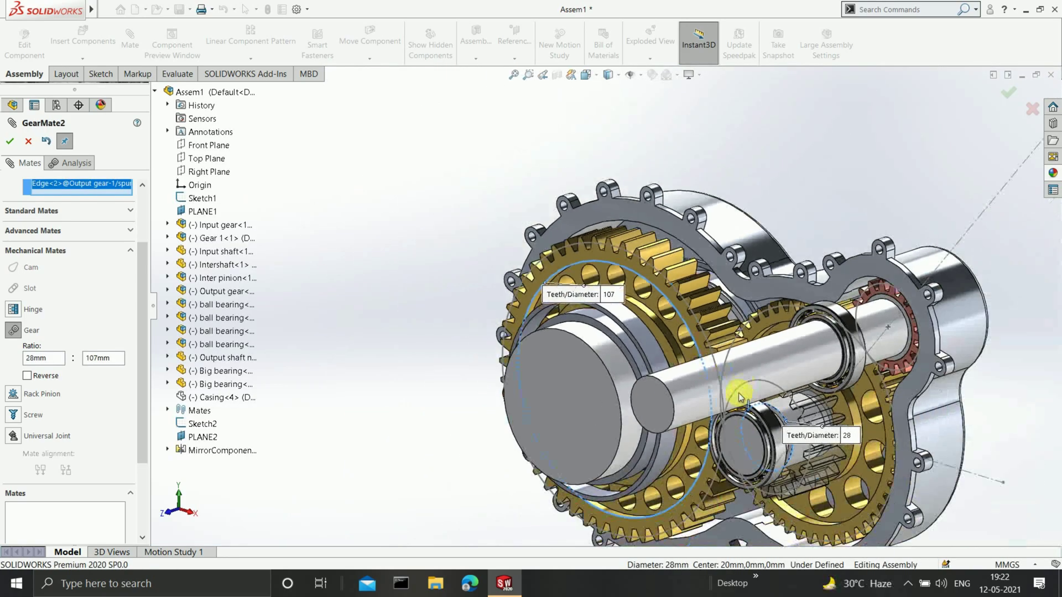
pyautogui.scroll(-5, 740, 395)
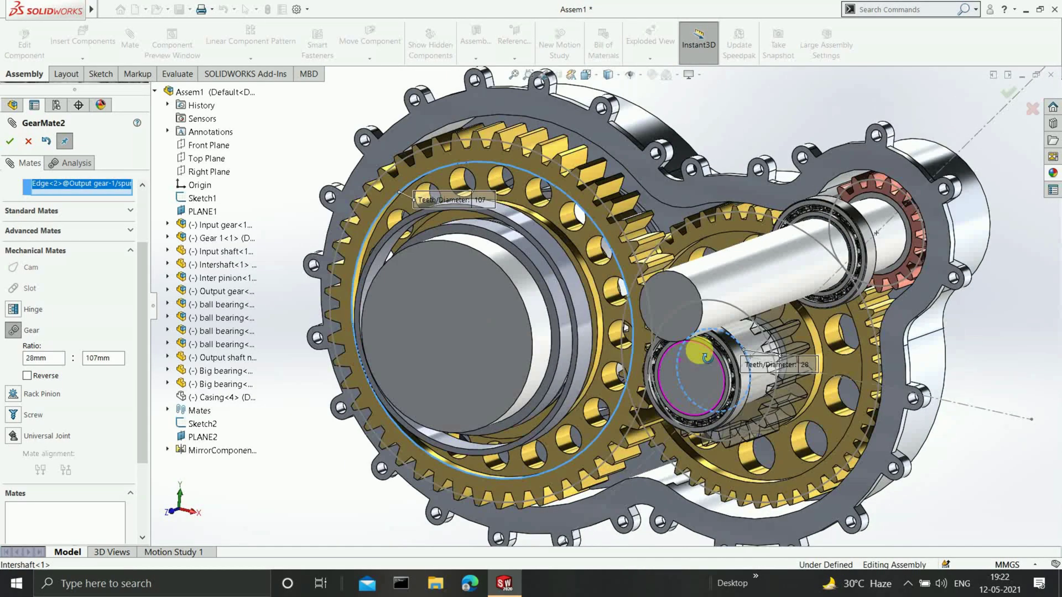
pyautogui.moveTo(700, 351); pyautogui.dragTo(738, 347, button='middle')
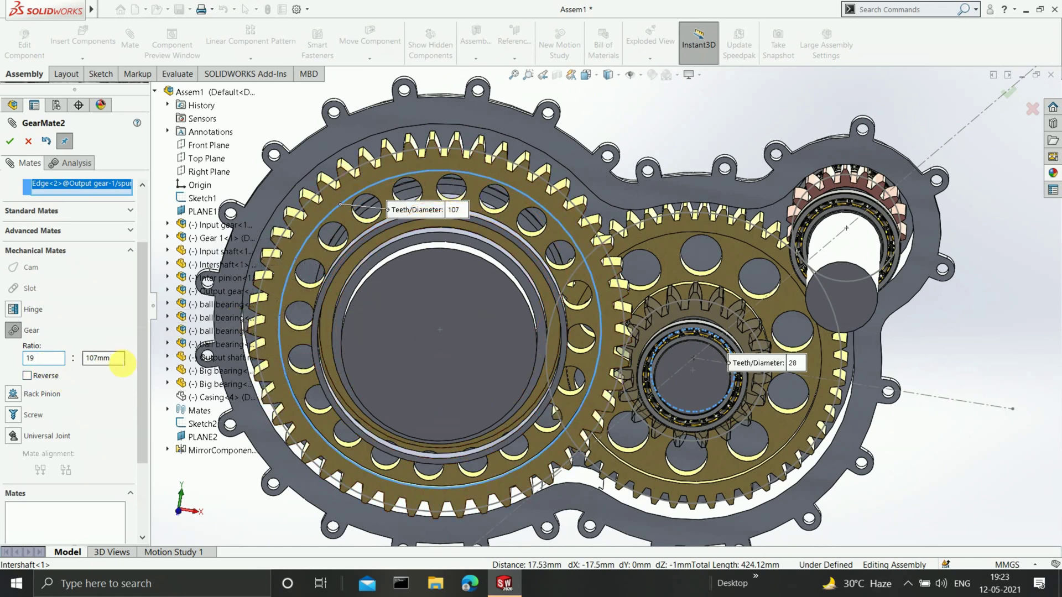
pyautogui.doubleClick(117, 359)
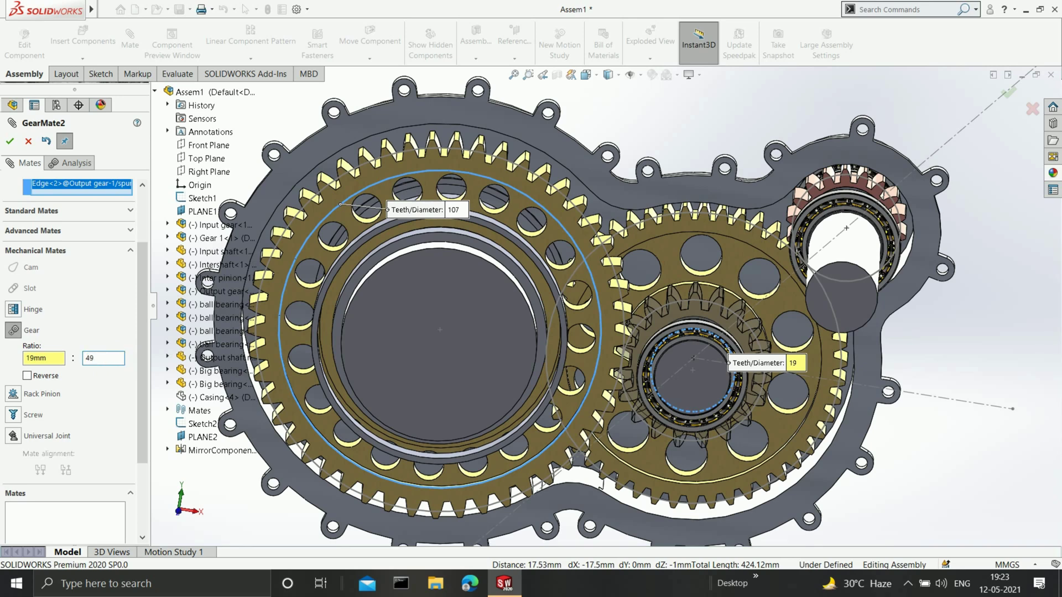
pyautogui.click(10, 143)
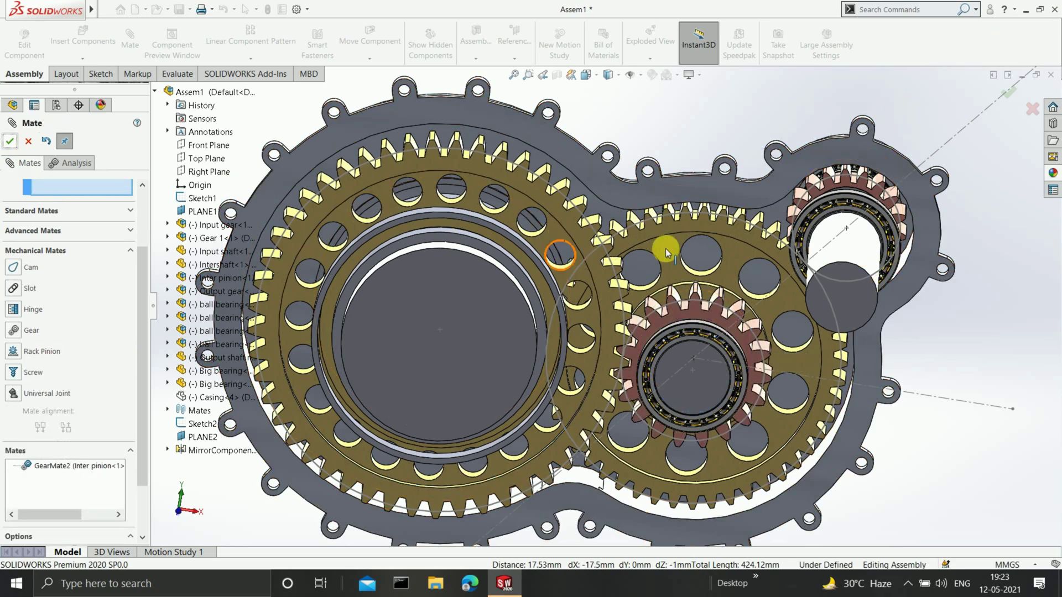
pyautogui.scroll(3, 667, 241)
pyautogui.click(10, 141)
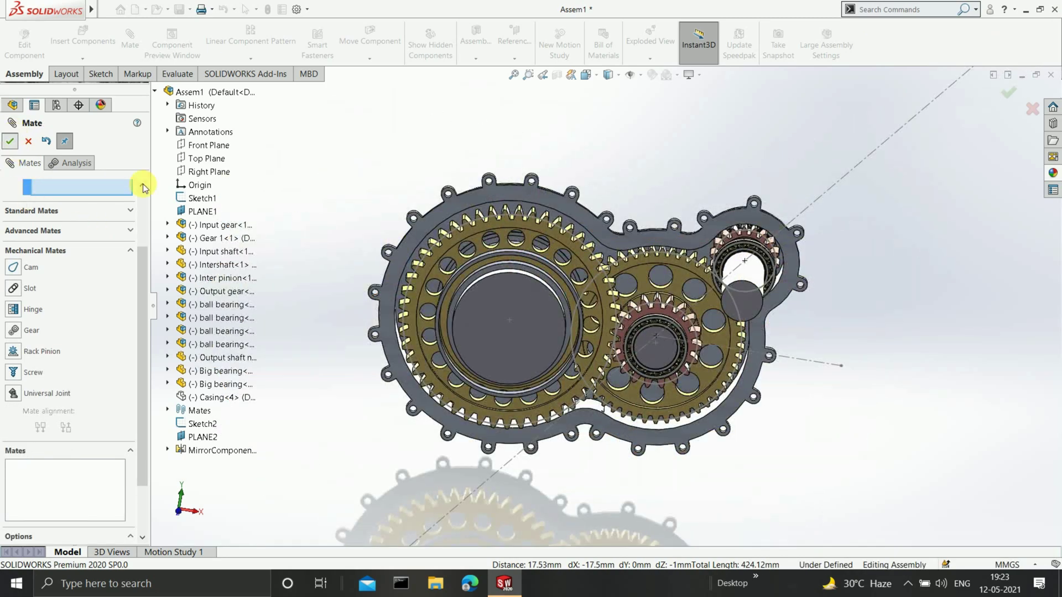
pyautogui.scroll(-3, 553, 262)
pyautogui.scroll(-2, 709, 354)
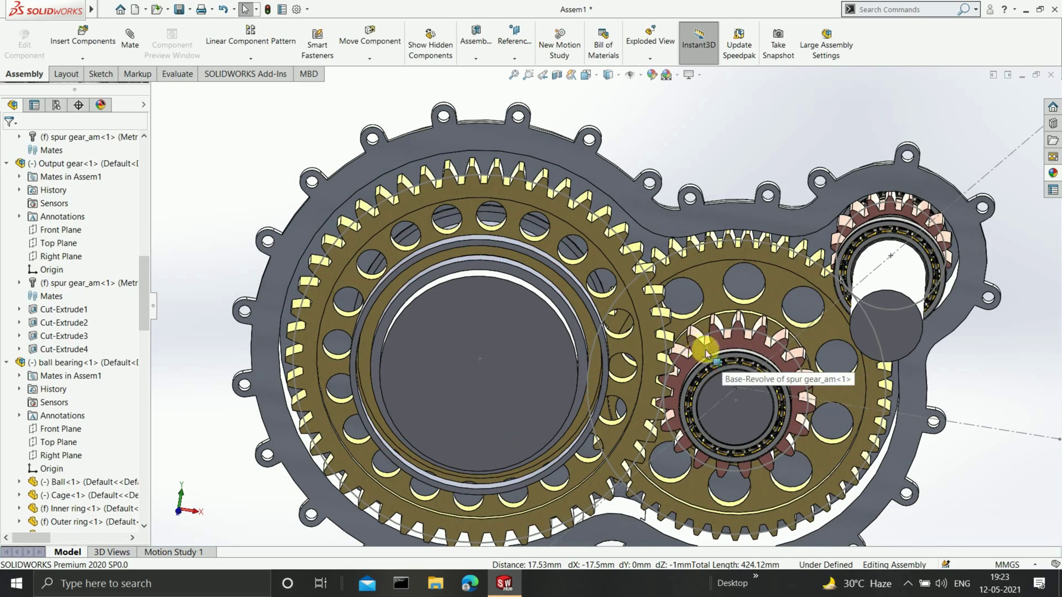